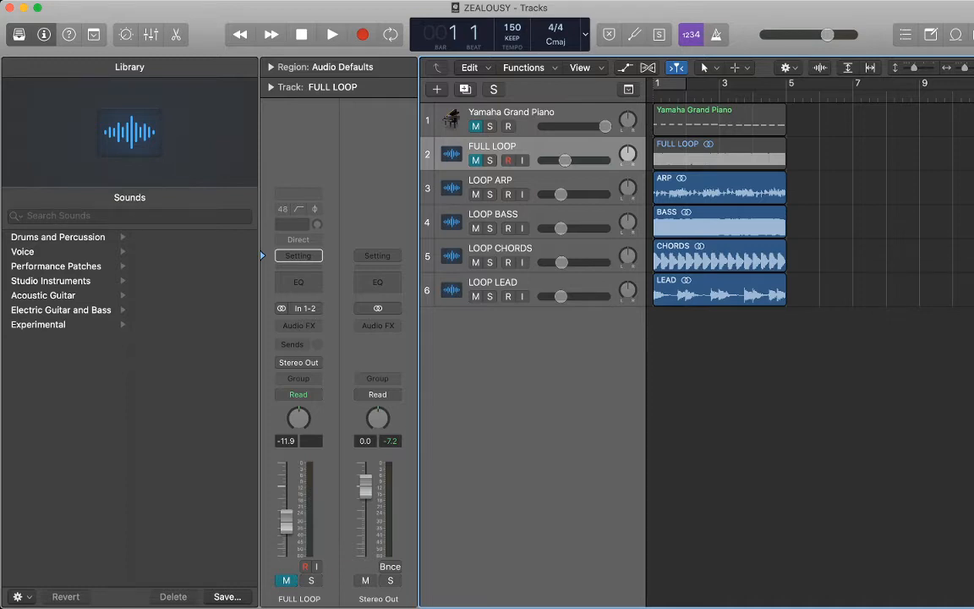
- Select the LOOP ARP track and play the arp, bass, chords and lead loops together
click(493, 187)
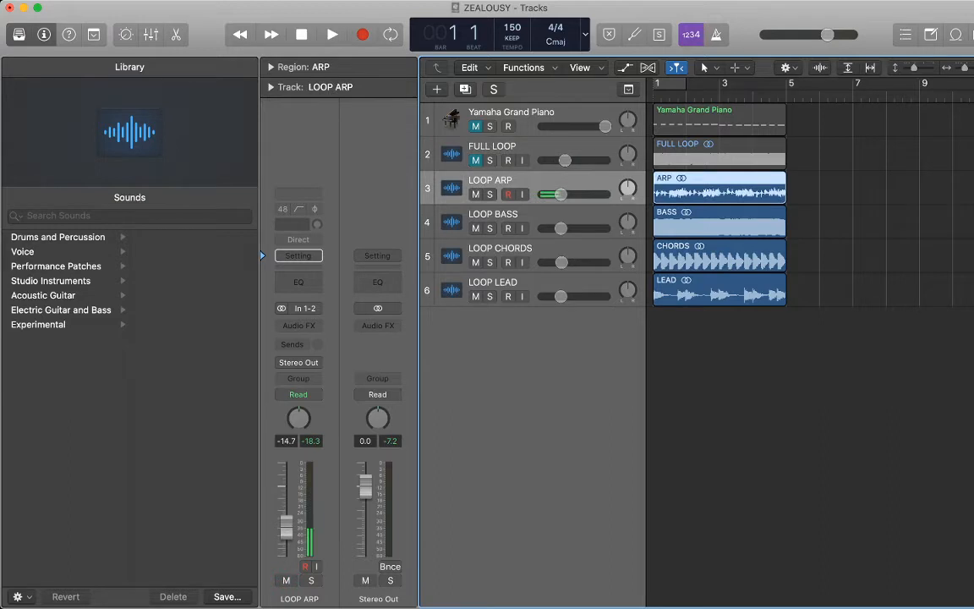
key(space)
click(761, 398)
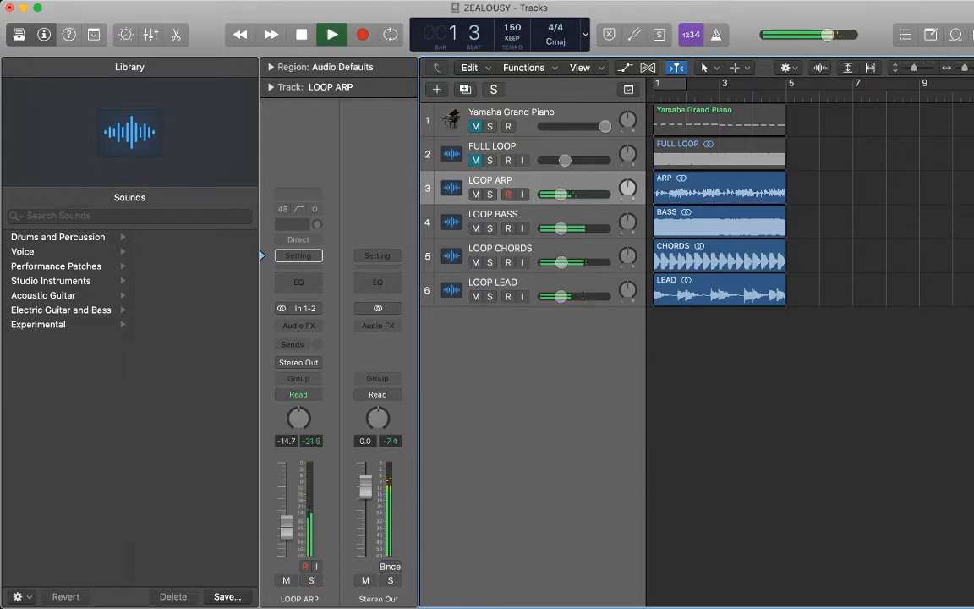
key(super+Tab)
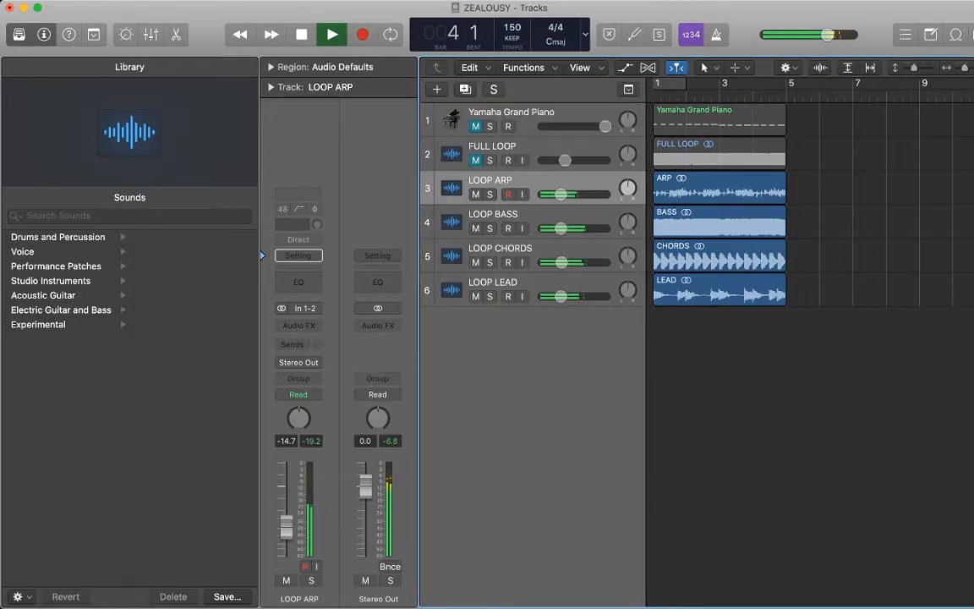
key(space)
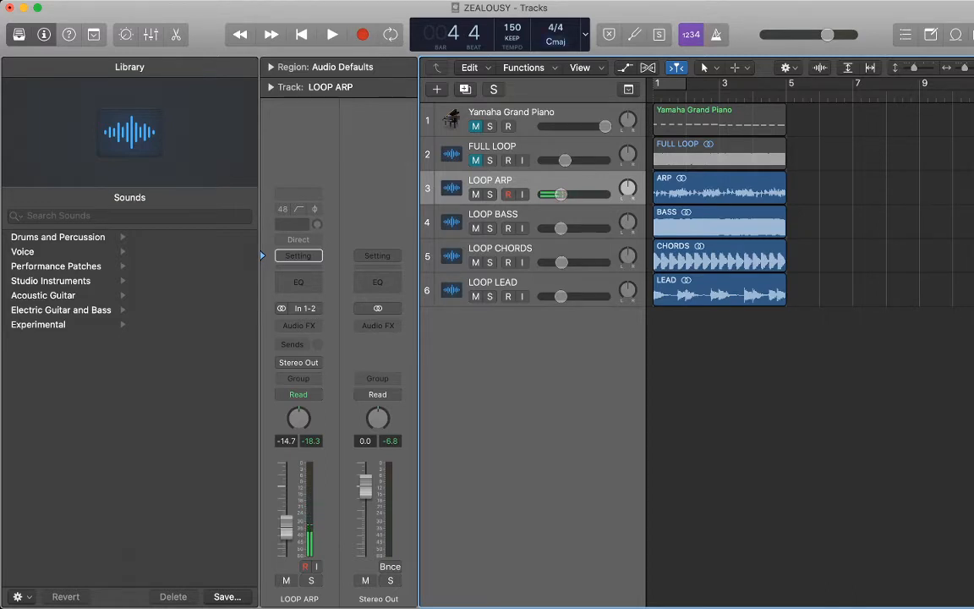
- Set the key signature to C# minor
click(556, 42)
key(super+Left)
key(super+Left)
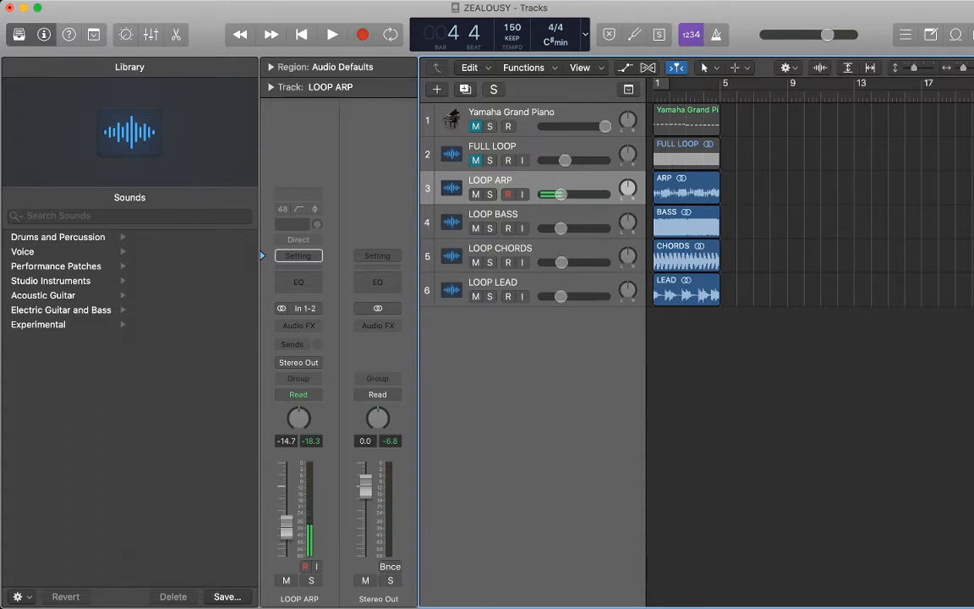
drag(783, 345, 699, 158)
click(765, 338)
- Solo the LOOP ARP track and play it from the start of the project
click(489, 195)
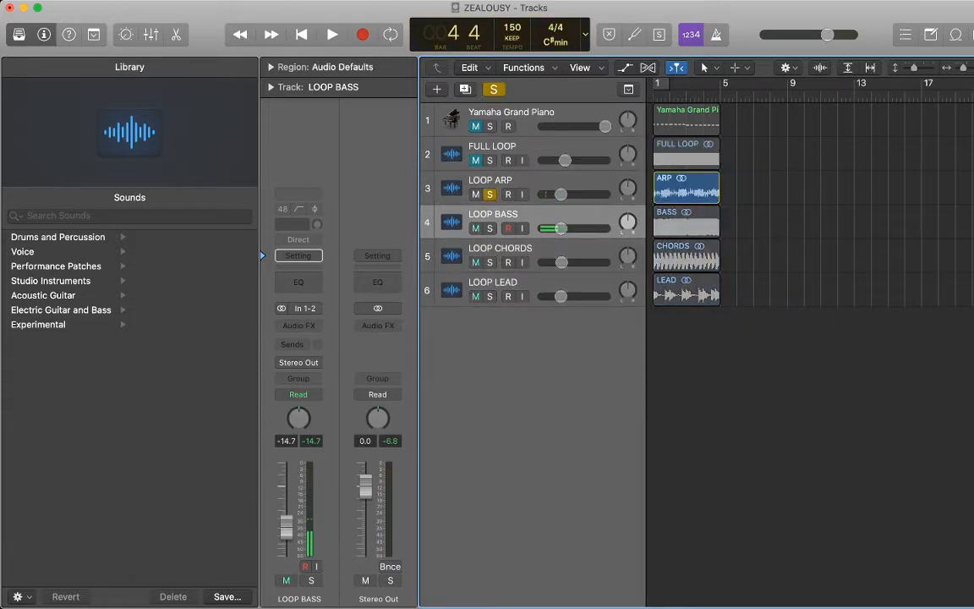
key(super+Right)
key(super+Right)
key(super+Right)
key(super+Right)
key(Return)
key(space)
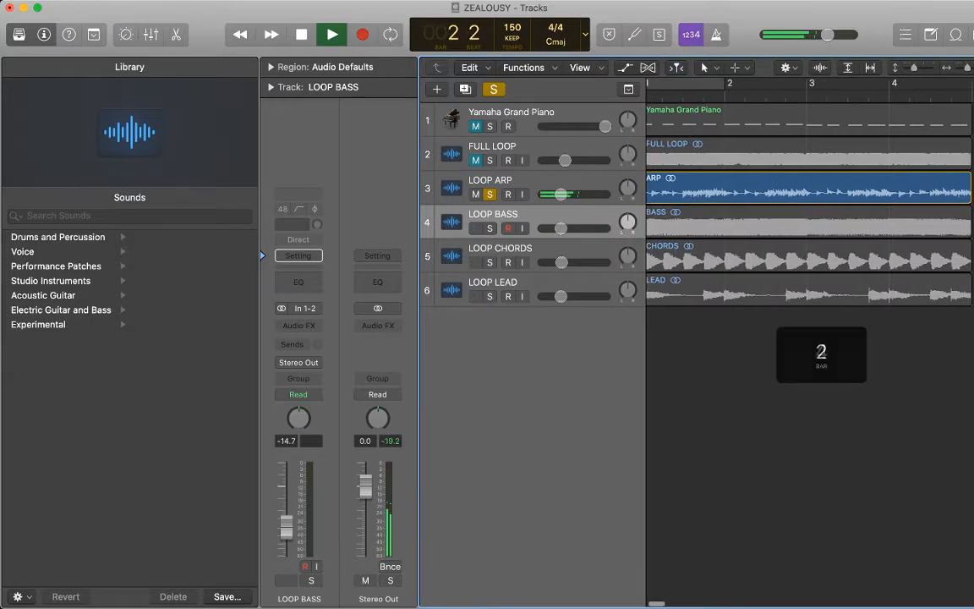
key(space)
- Split the ARP region into eight half-bar slices, cutting every two beats from bar 1 beat 3 to bar 4 beat 3
drag(765, 93, 703, 93)
click(711, 187)
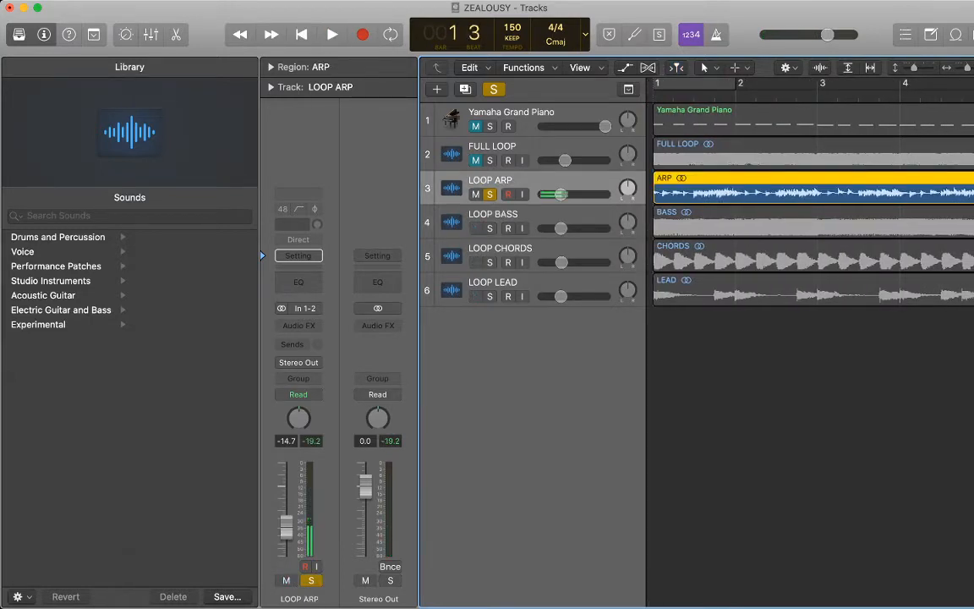
key(super+t)
key(period)
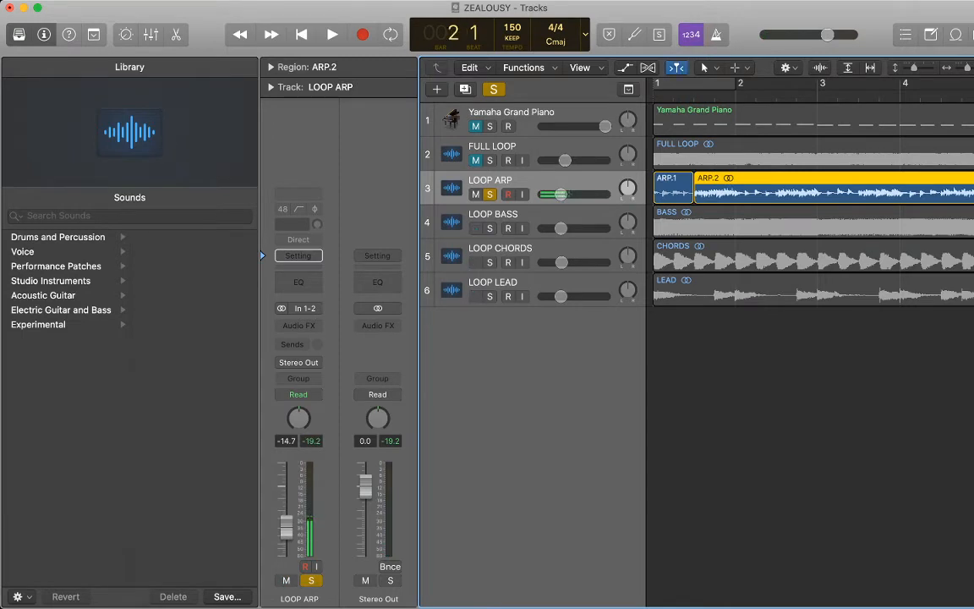
key(super+t)
key(period)
key(super+t)
key(period)
key(super+t)
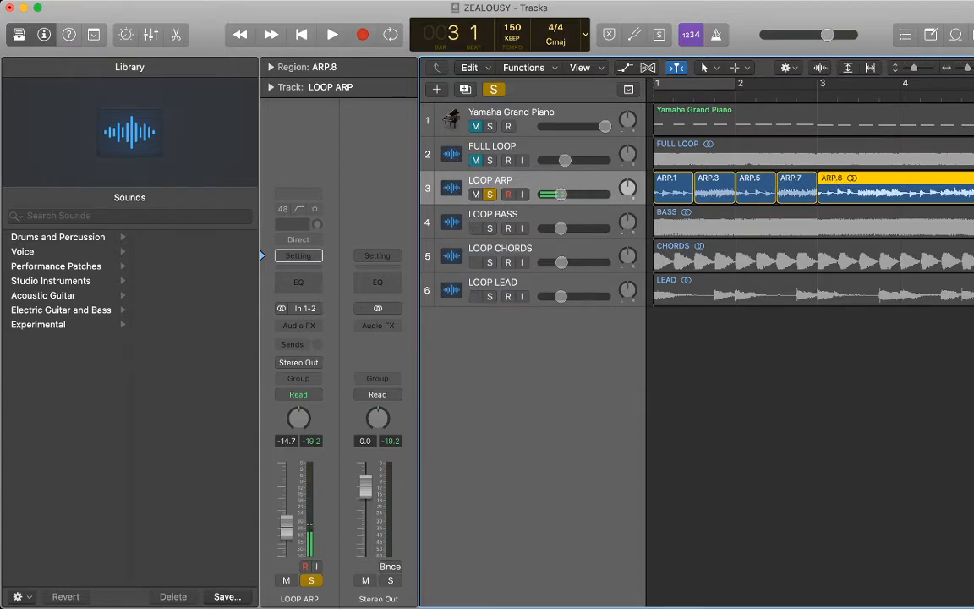
key(period)
key(super+t)
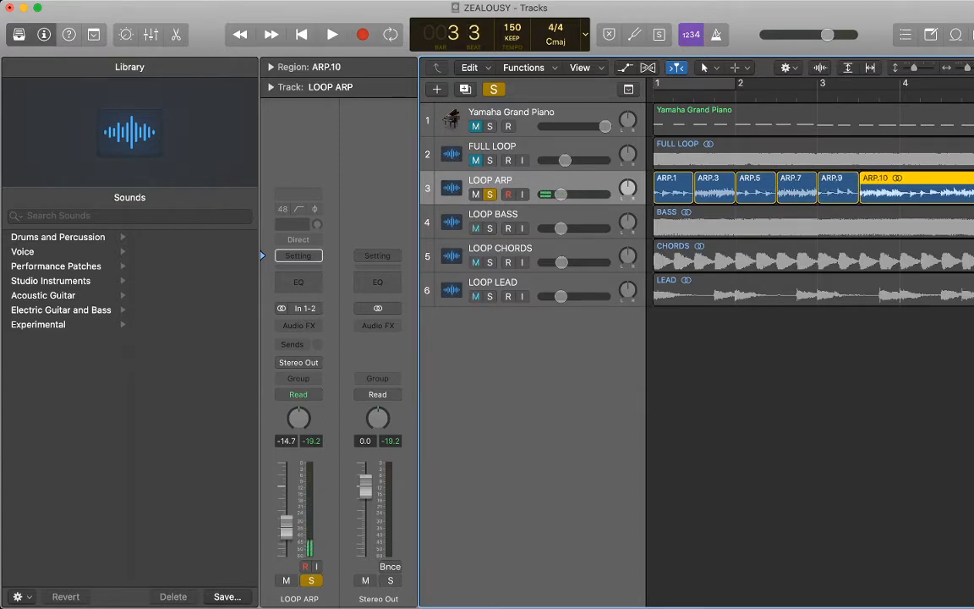
key(period)
key(super+t)
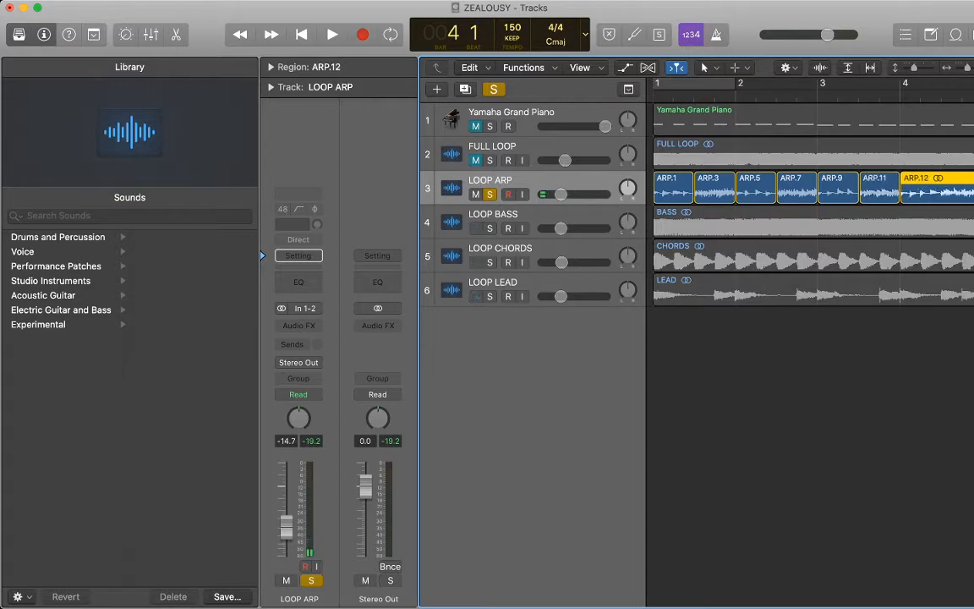
key(period)
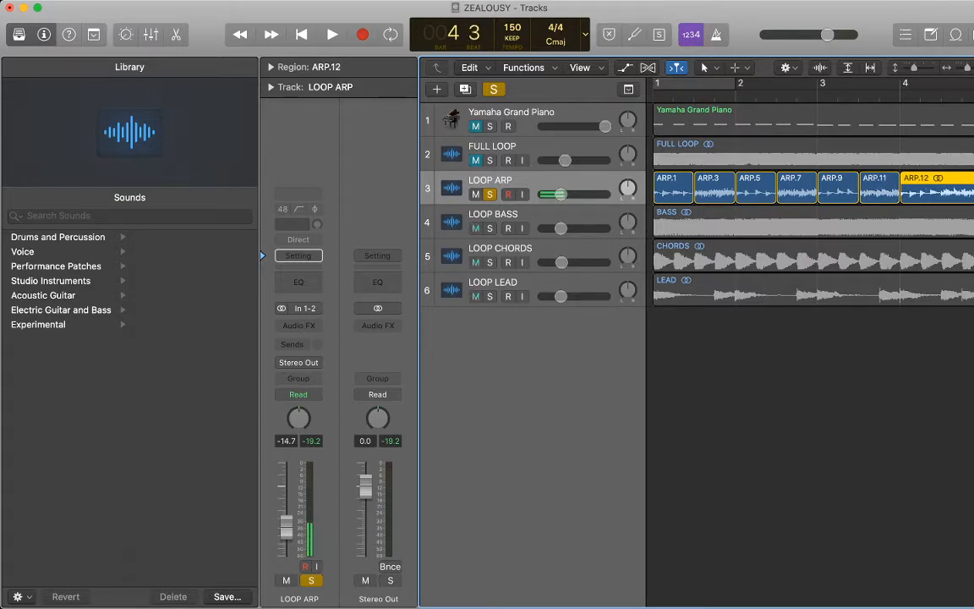
key(super+t)
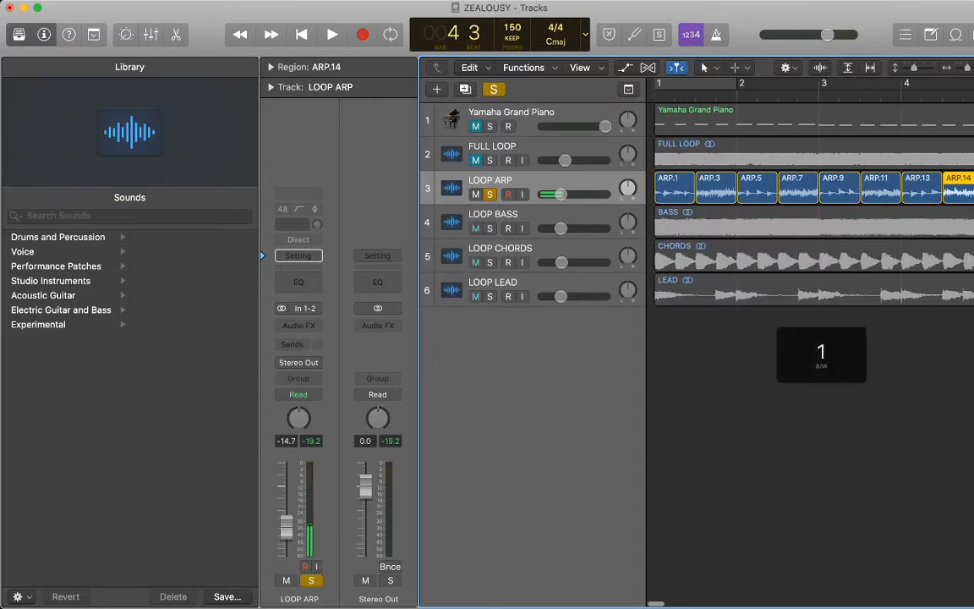
- Duplicate the LOOP ARP track and move every second ARP slice down onto the duplicate, keeping its timing
key(super+Left)
key(super+Left)
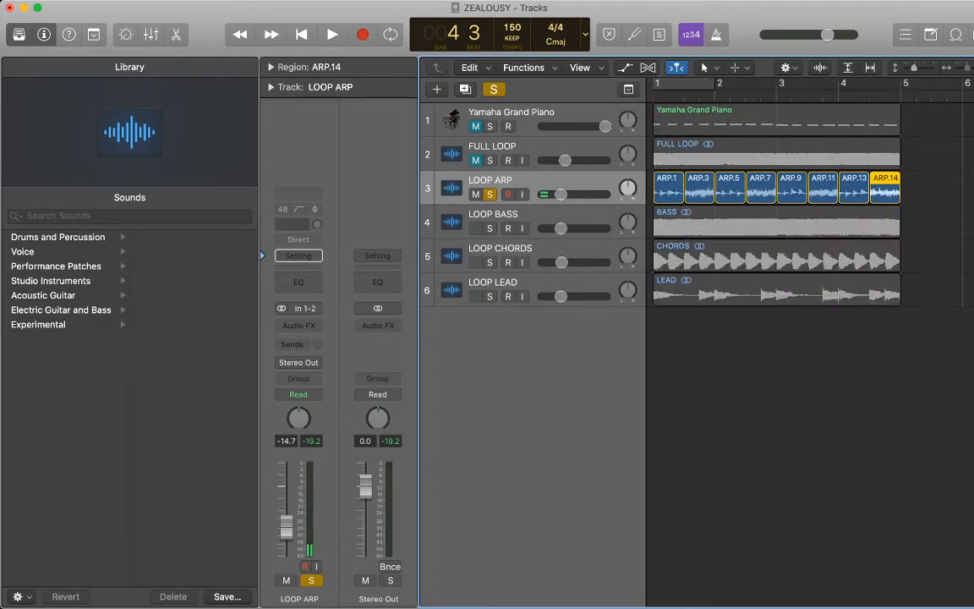
key(super+Left)
key(super+Left)
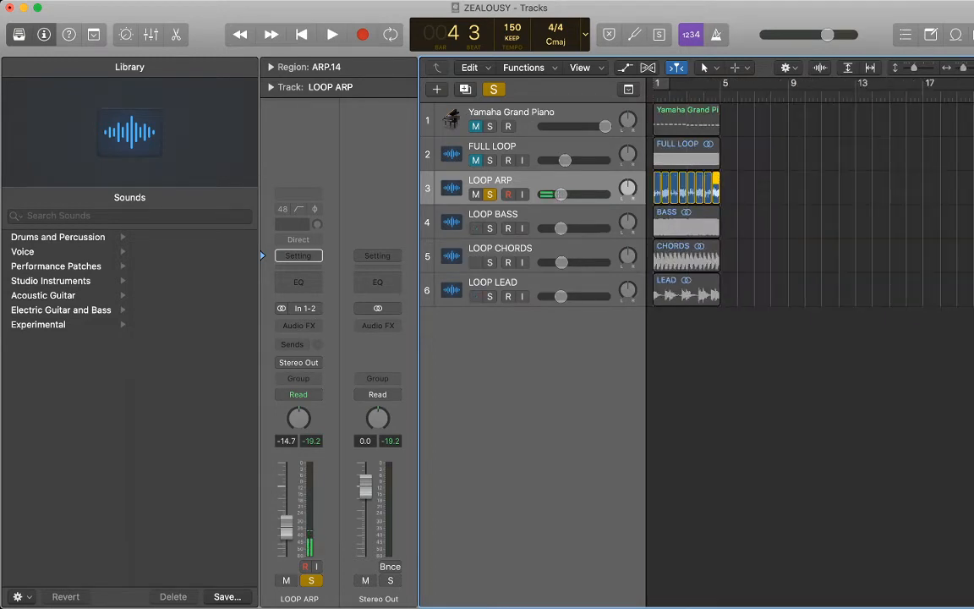
key(super+d)
drag(665, 188, 682, 222)
click(699, 188)
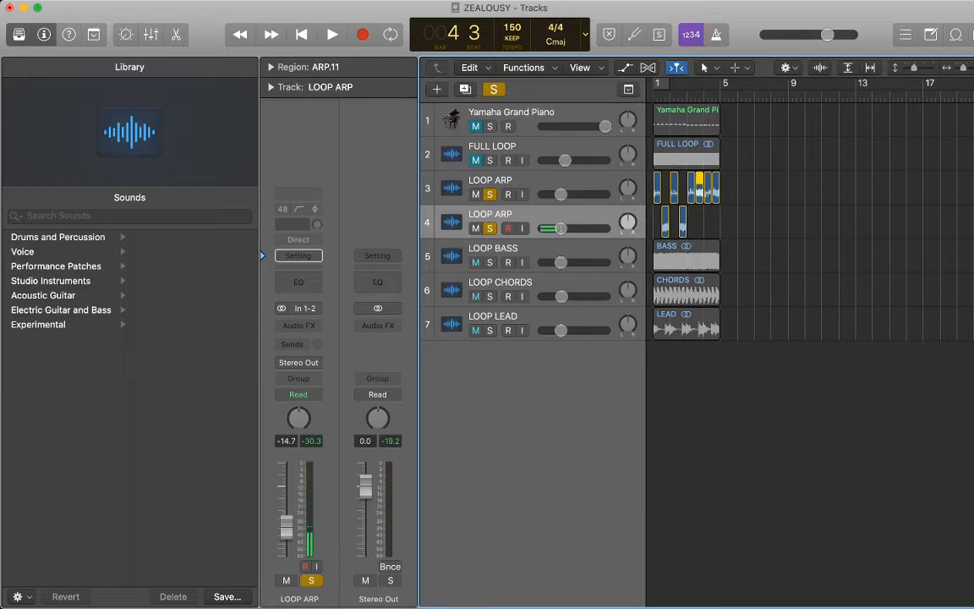
click(700, 187)
drag(700, 187, 717, 223)
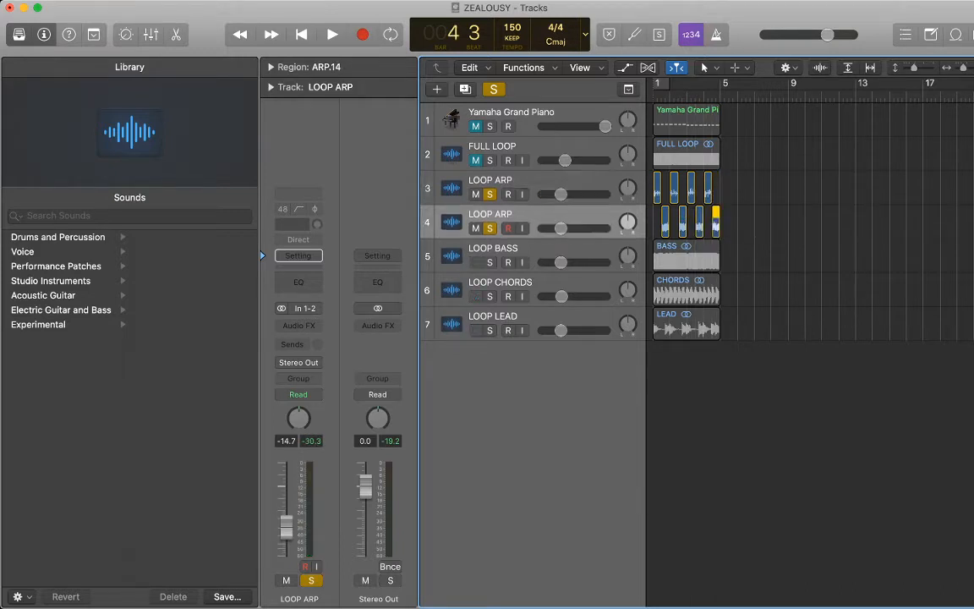
- Copy the four moved slices, paste them at bar 1 to fill the gaps on the duplicate track, and play the result
drag(778, 223, 654, 216)
key(super+c)
key(Return)
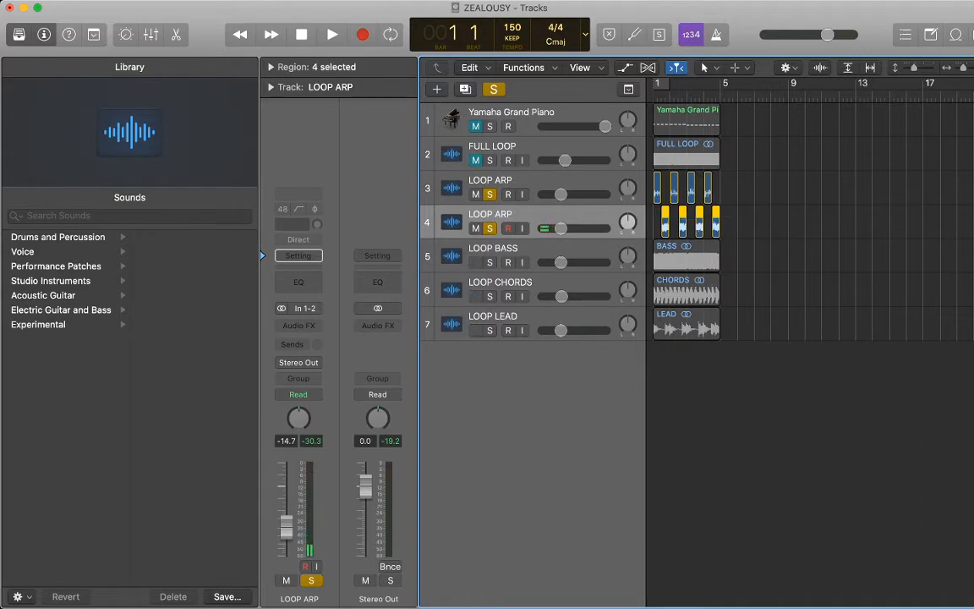
key(super+v)
key(Return)
key(space)
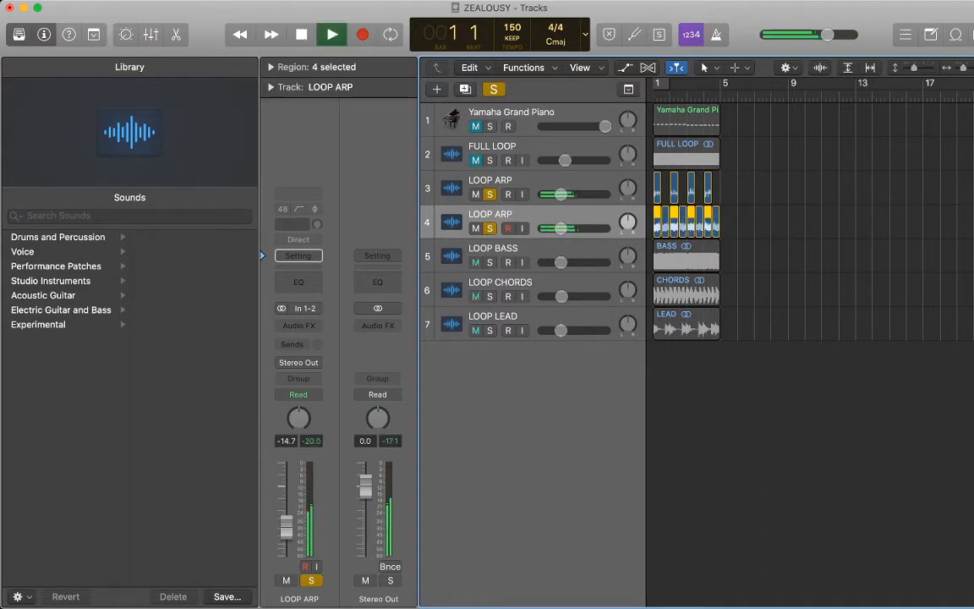
click(778, 223)
key(space)
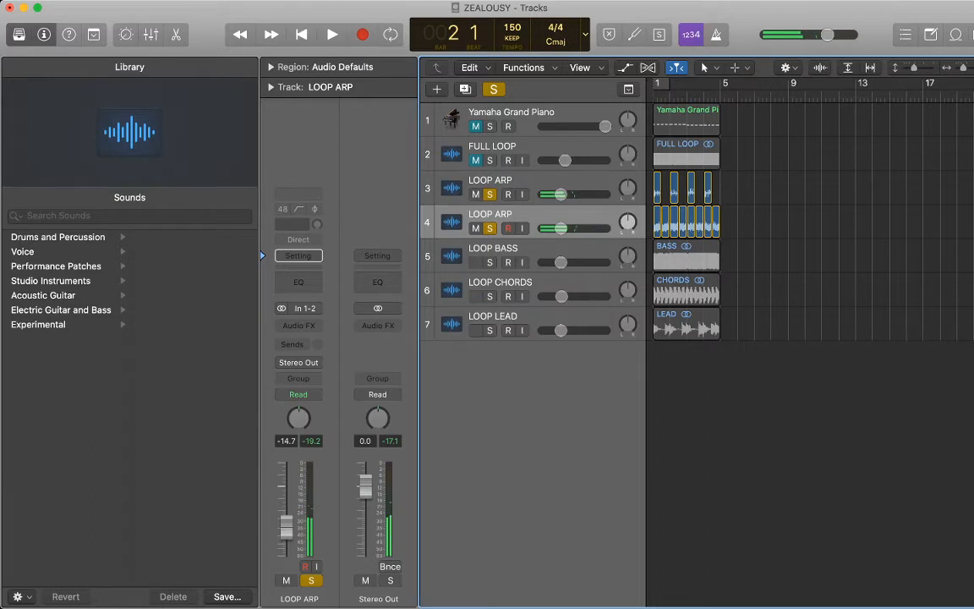
- Unsolo and mute the original LOOP ARP track while playing the rearranged duplicate from the start
click(490, 195)
key(Return)
key(space)
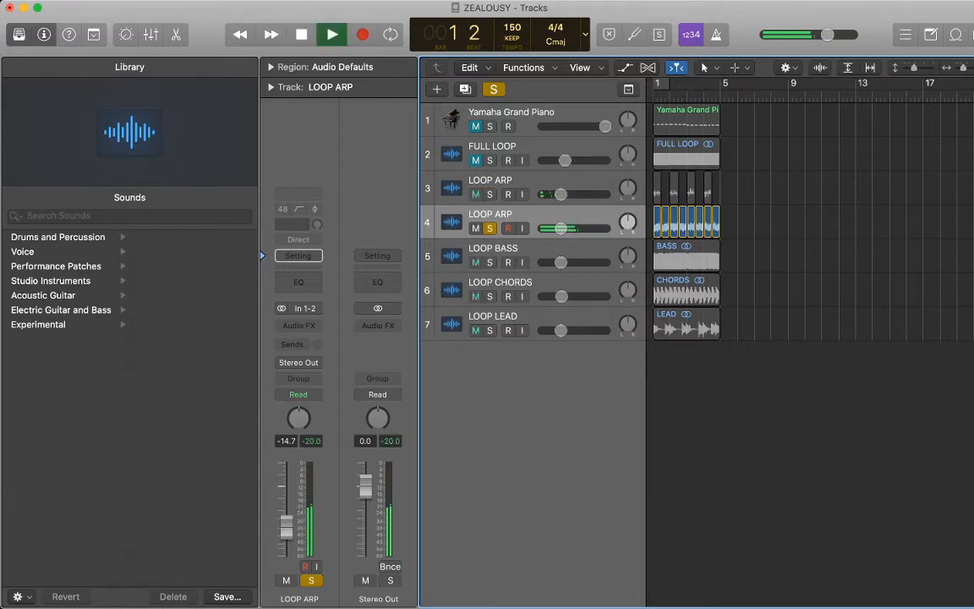
click(475, 194)
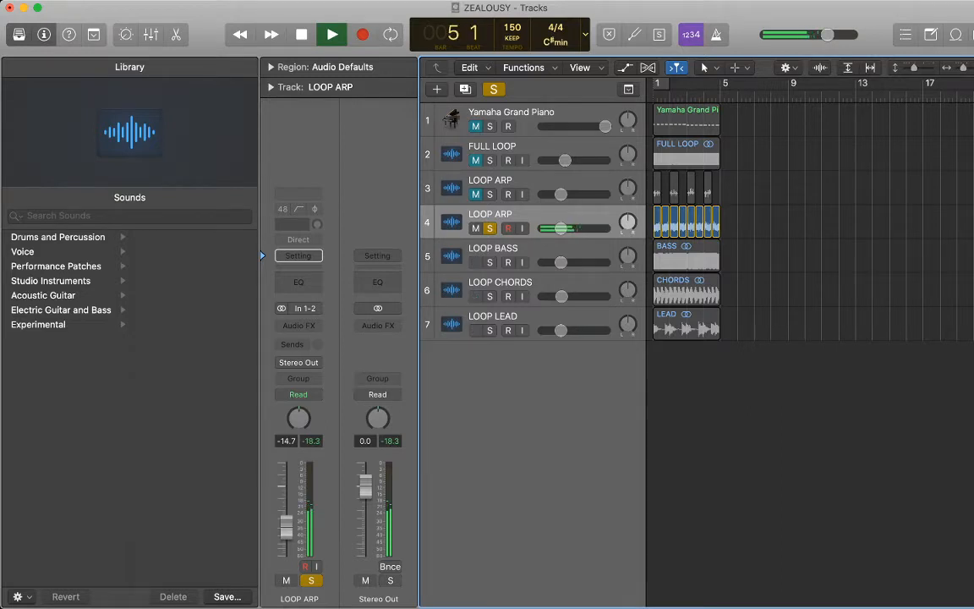
key(space)
- Join all slices on the duplicate LOOP ARP track into one region and return the playhead to bar 1
click(541, 215)
key(super+j)
key(Return)
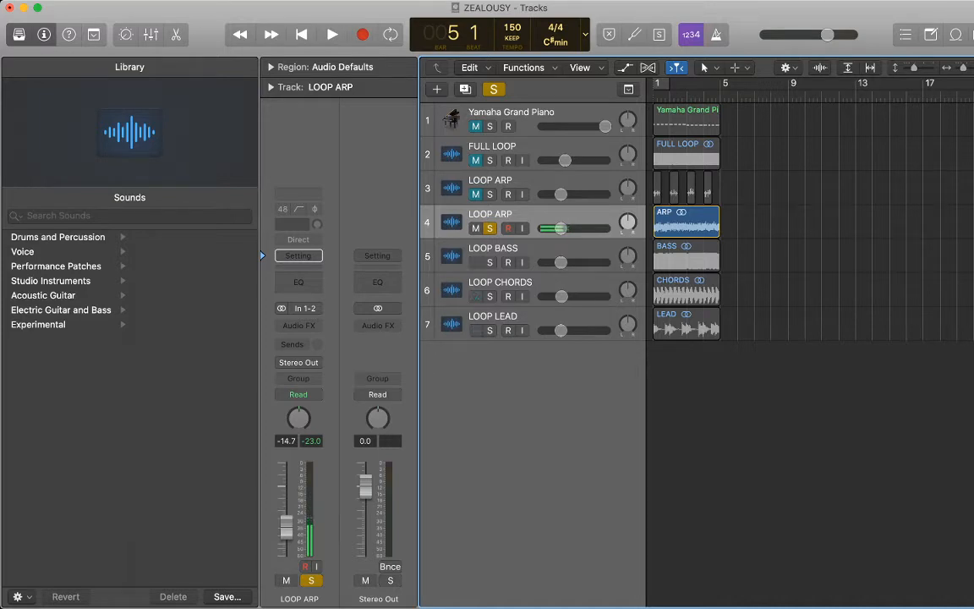
key(Return)
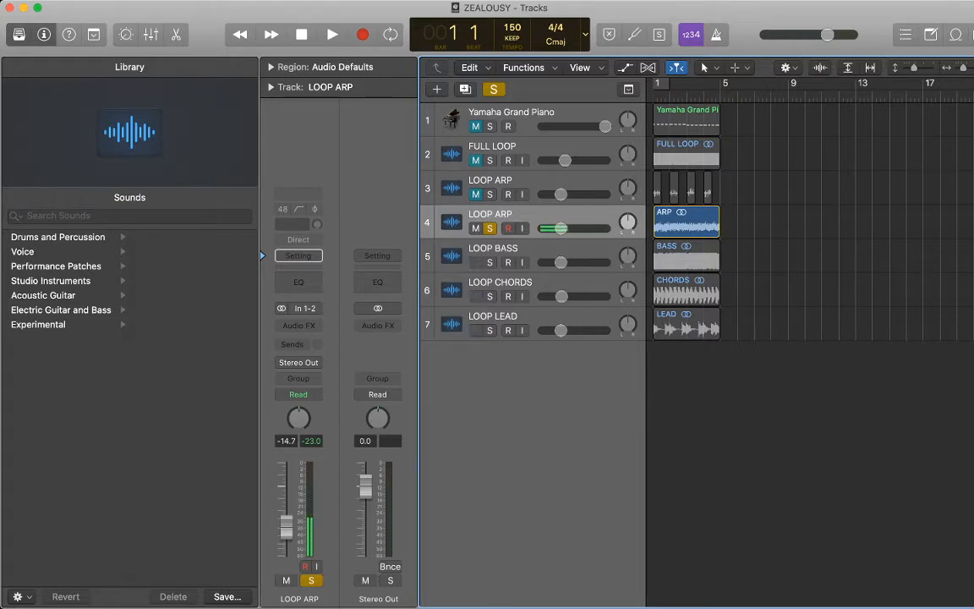
- Show track automation and draw a volume fade-in on the duplicate LOOP ARP track, rising from silence to -14.7 dB within about two bars
click(511, 112)
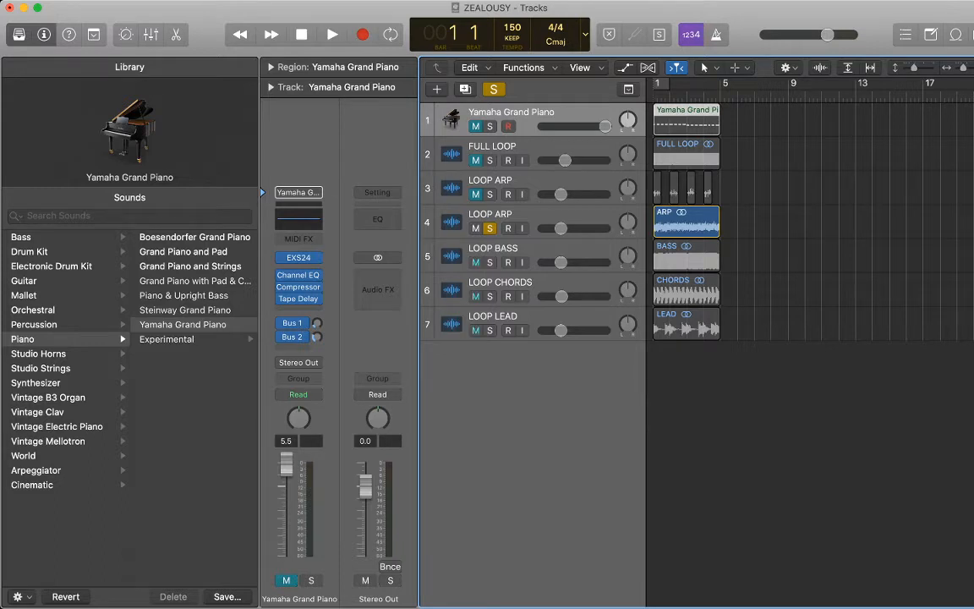
key(alt+shift+d)
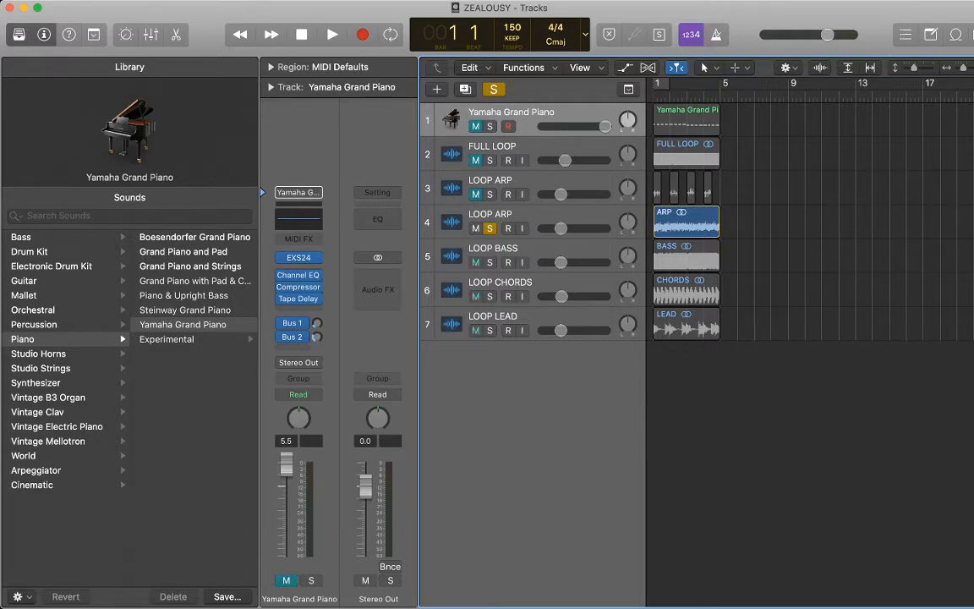
key(a)
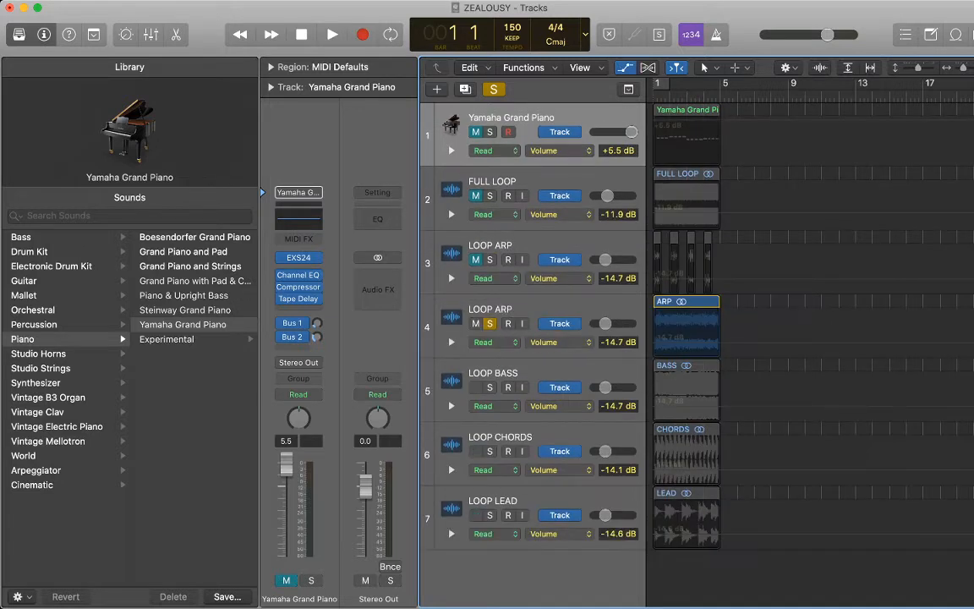
click(658, 342)
click(658, 343)
click(721, 342)
click(696, 343)
drag(696, 342, 659, 352)
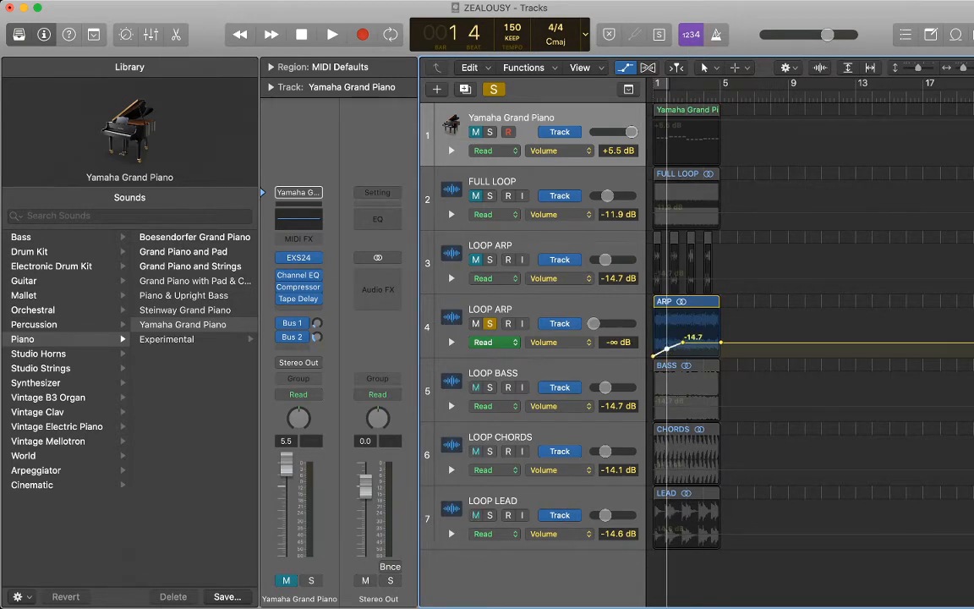
- Listen to the arp's fade-in, hide the track automation, and play it again from bar 1
key(space)
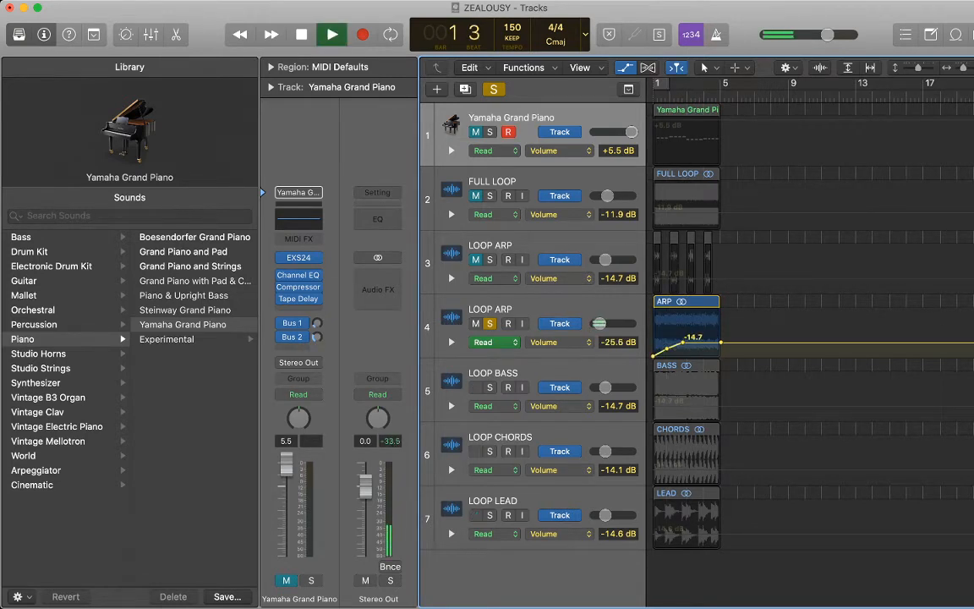
key(space)
key(a)
key(super+Left)
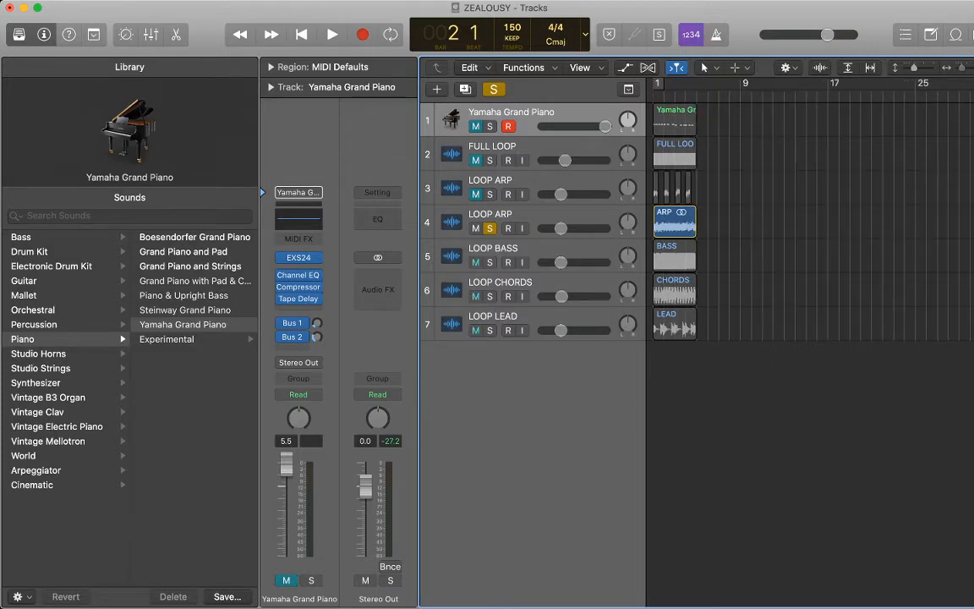
scroll(664, 222, up, 5)
scroll(664, 221, left, 3)
key(Return)
key(space)
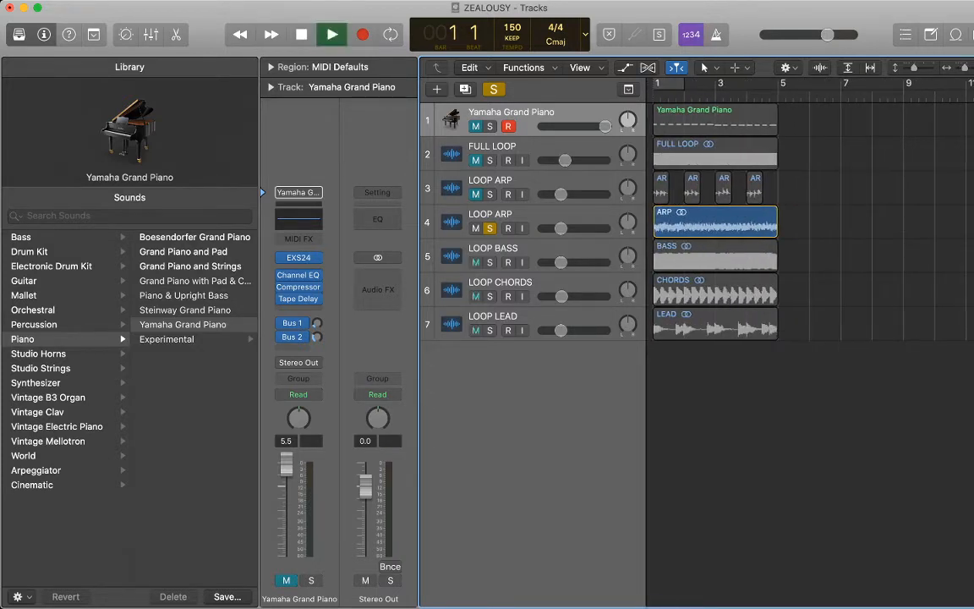
key(space)
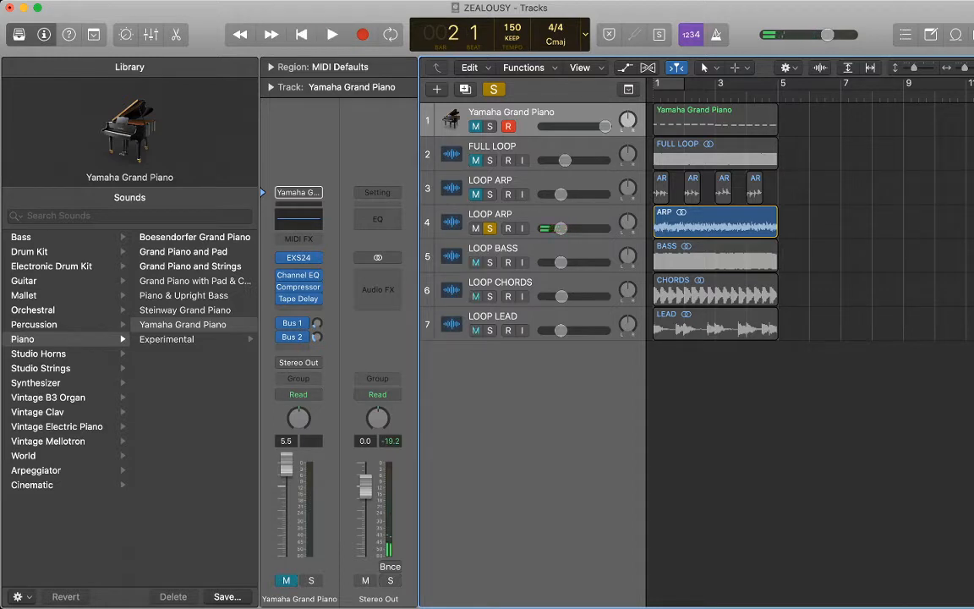
- Split the ARP region on the duplicate LOOP ARP track at bar 3 and at bar 2
key(period)
click(716, 221)
key(super+t)
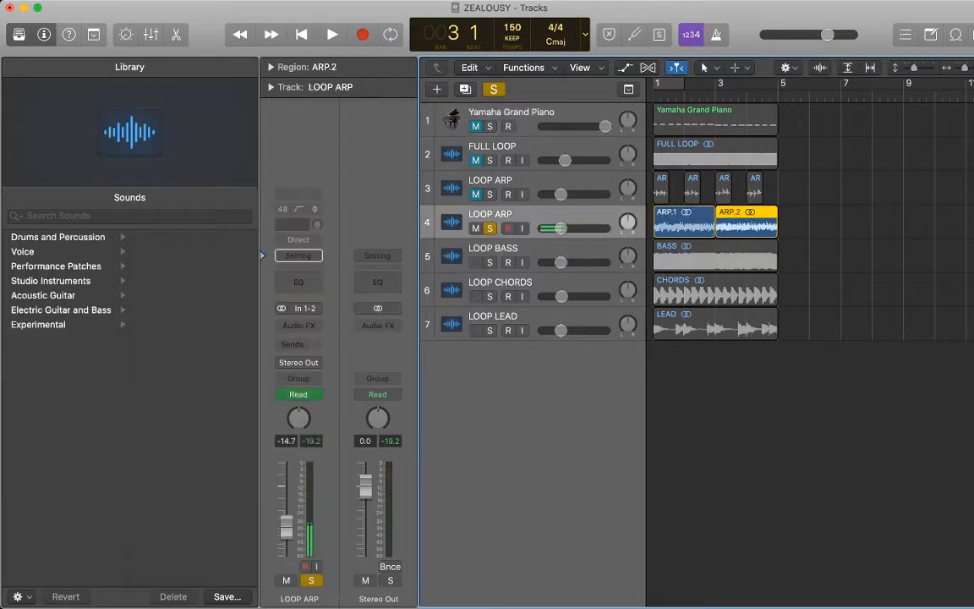
key(comma)
key(super+t)
click(816, 221)
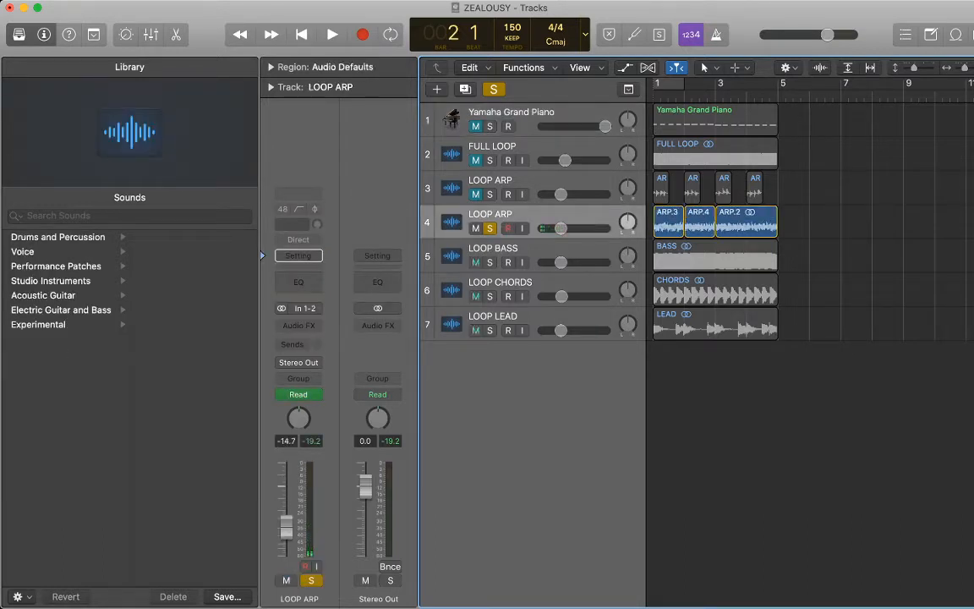
- Park the ARP.2 and ARP.3 regions past bar 5 on the original LOOP ARP track and move ARP.4 to bar 1
click(746, 222)
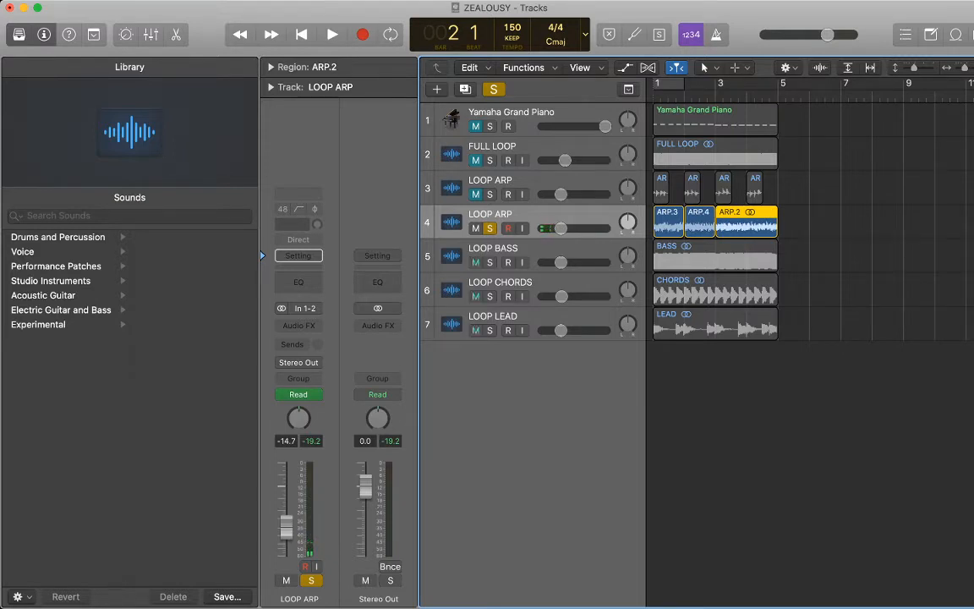
drag(746, 222, 848, 188)
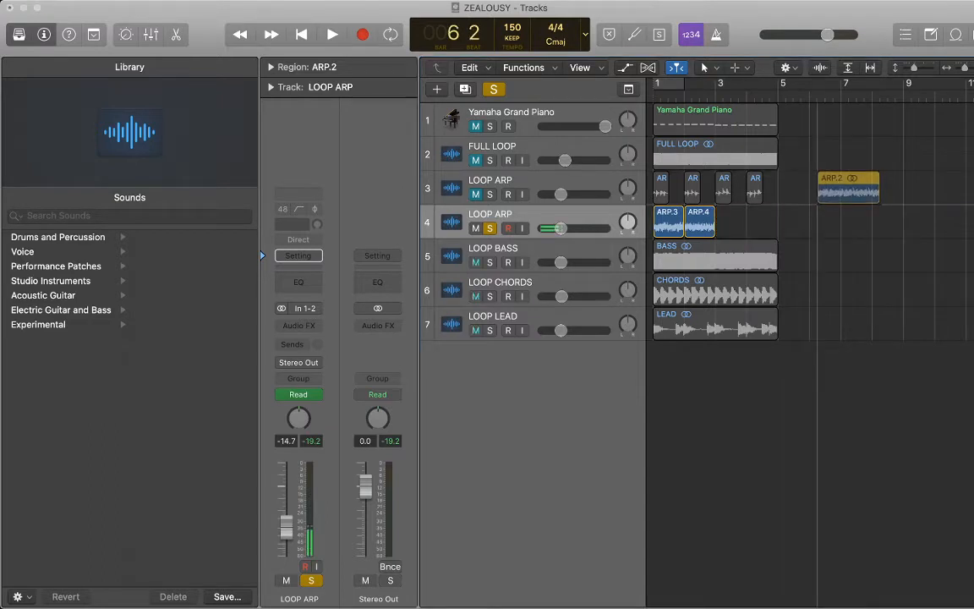
drag(668, 222, 800, 187)
drag(700, 221, 669, 221)
key(space)
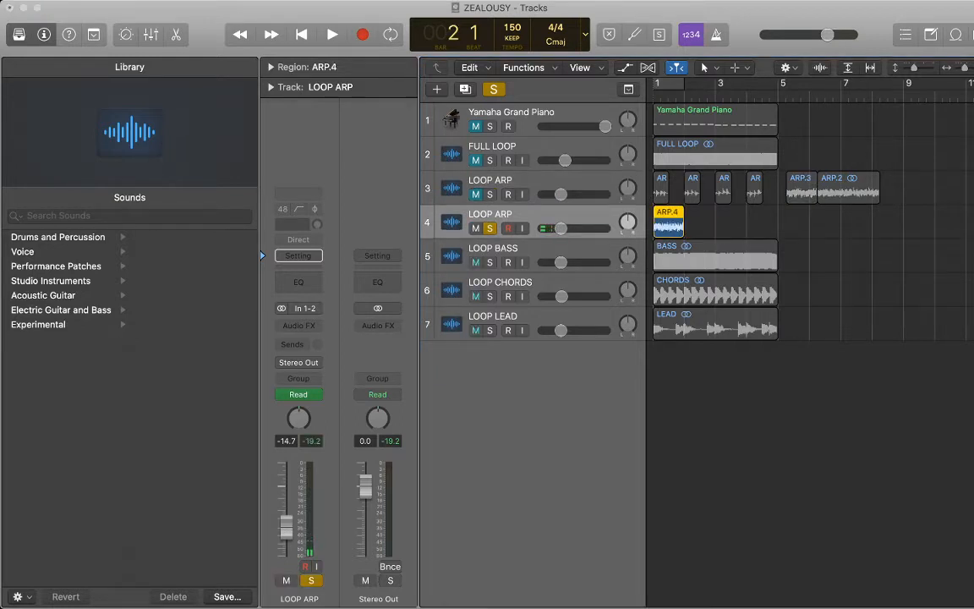
- Repeat the ARP.4 region three times so the duplicate LOOP ARP track is filled from bar 1 to bar 5
key(super+r)
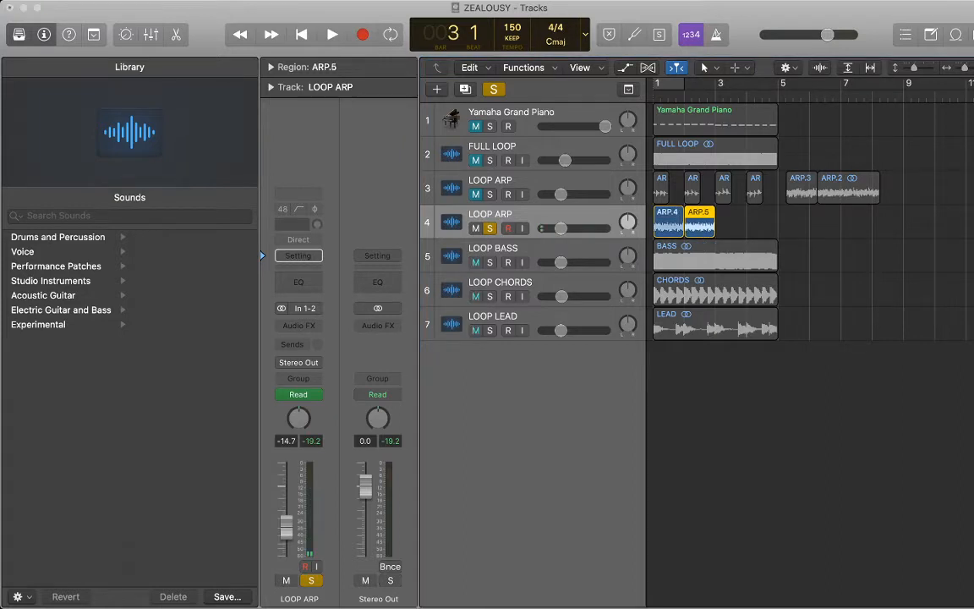
key(super+r)
key(super+r)
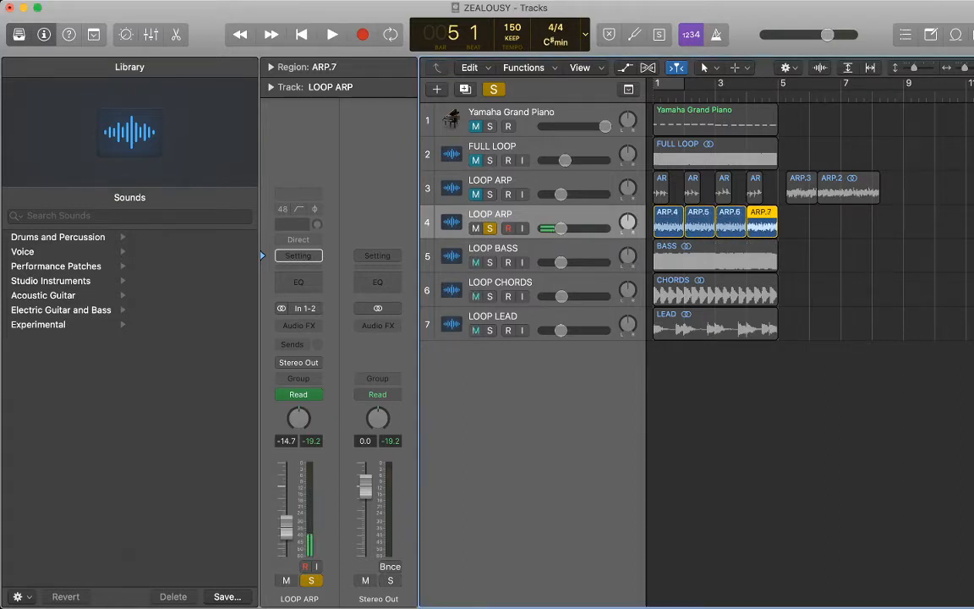
- Show track automation and draw a volume fade-in on the duplicate LOOP ARP track, from silence at bar 1 to -14.7 dB at bar 3
key(a)
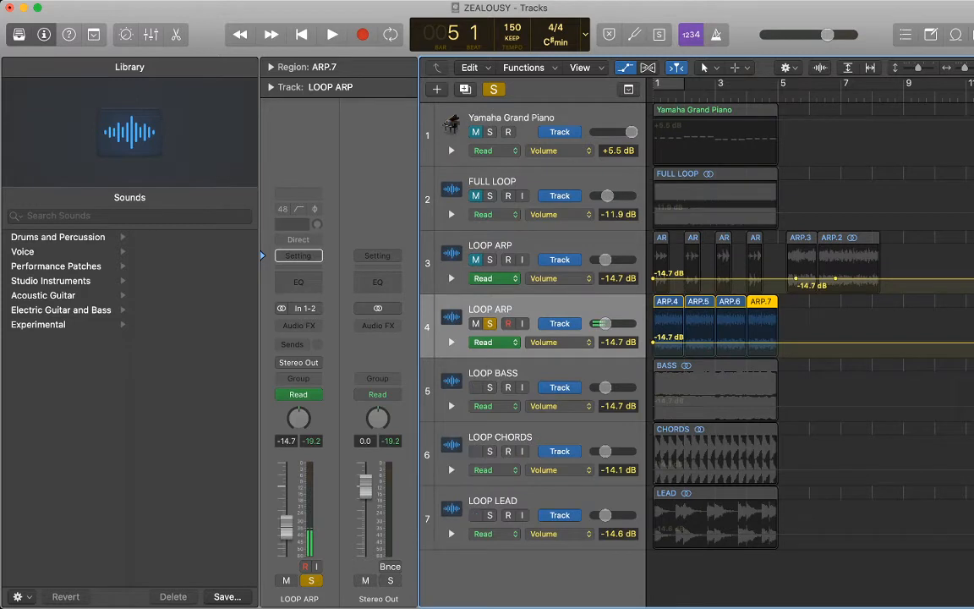
click(782, 342)
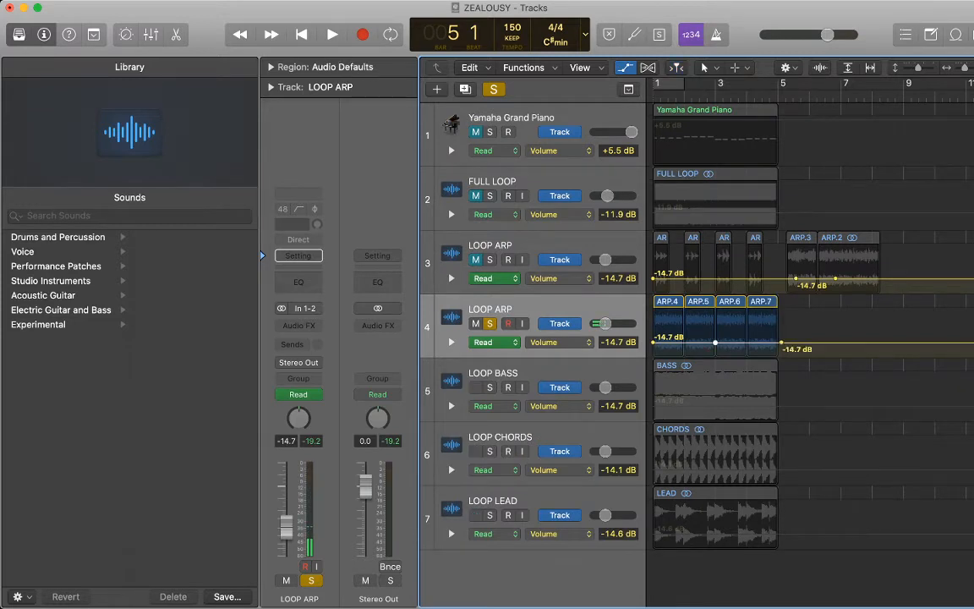
drag(655, 342, 655, 352)
key(space)
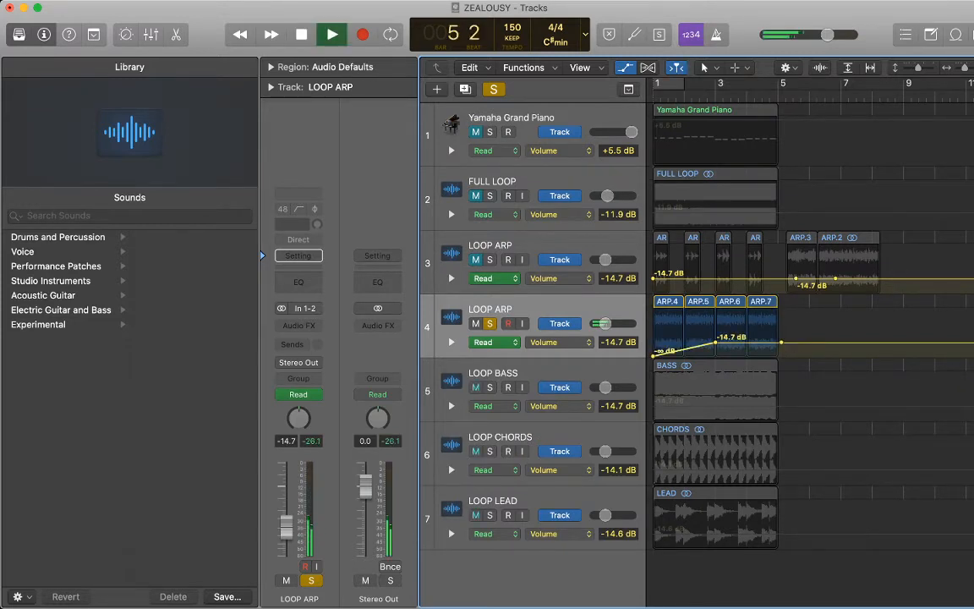
- Replay from bar 1 and stretch the fade-in towards bar 5, passing -22.5 dB at bar 3 and -16.2 dB just past bar 4
key(space)
key(Return)
key(space)
drag(716, 343, 750, 344)
click(750, 345)
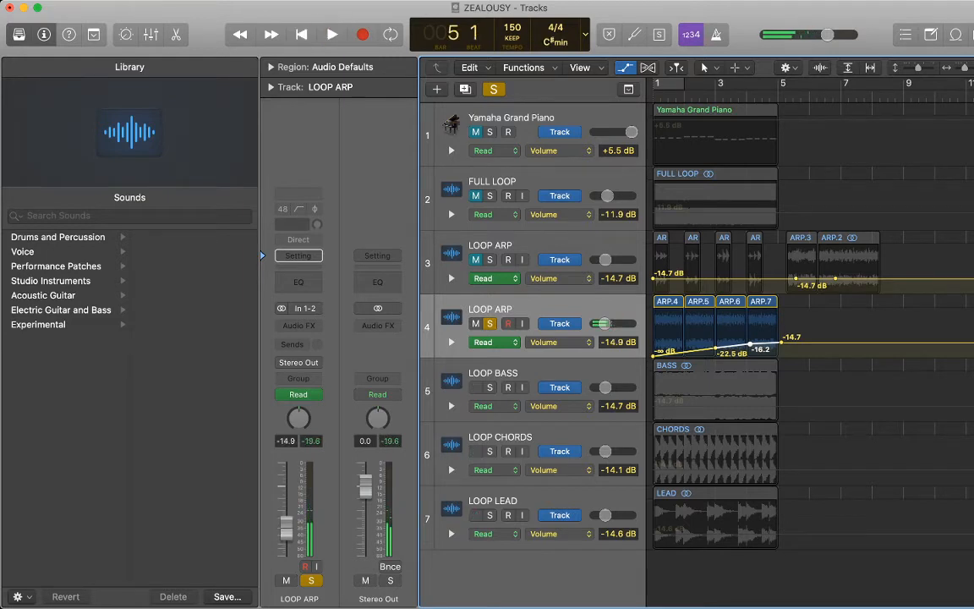
- Unsolo the duplicate LOOP ARP track, move the BASS, CHORDS and LEAD regions to bar 5 and play from bar 1
key(s)
key(a)
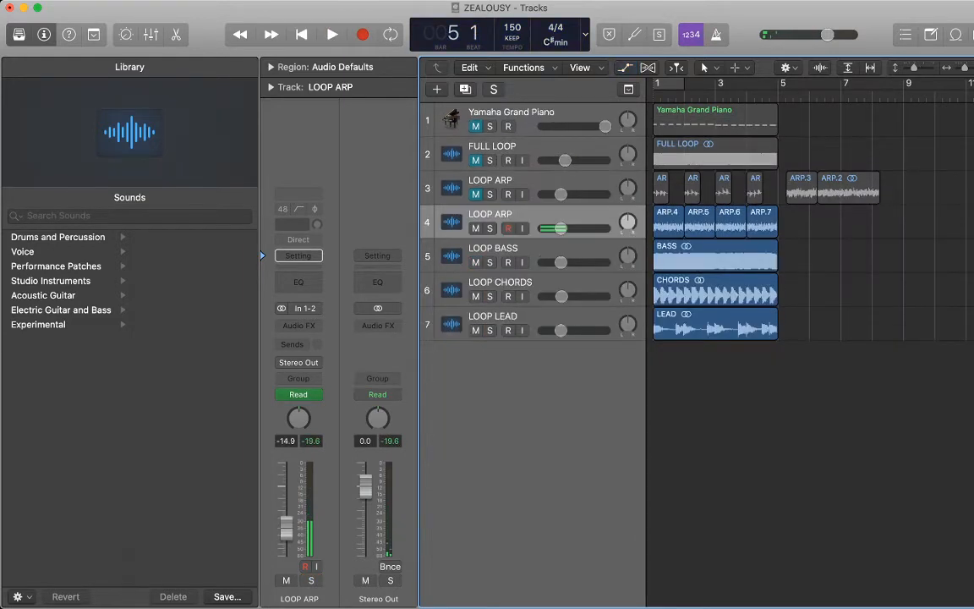
drag(811, 367, 841, 261)
key(Return)
key(space)
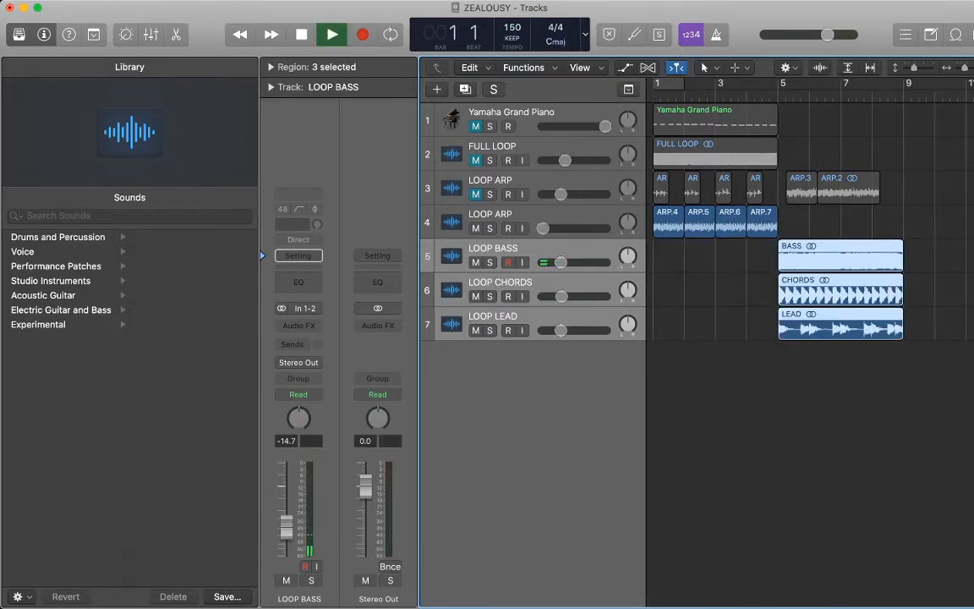
- Stop playback and move the BASS and CHORDS regions to about bar 9, leaving LEAD at bar 5
click(827, 378)
key(super+Left)
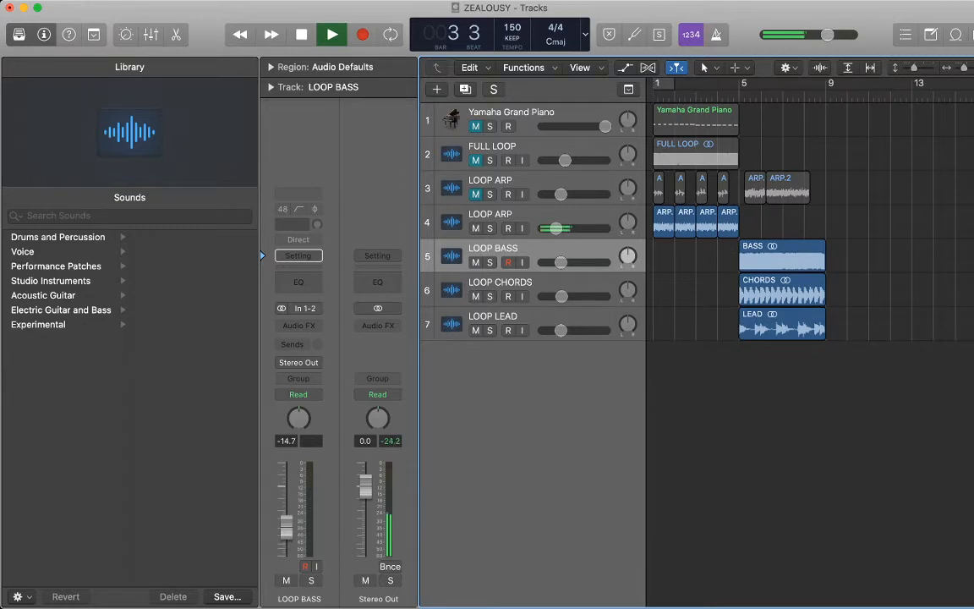
mouse_move(783, 326)
mouse_down()
mouse_move(884, 326)
mouse_move(783, 326)
mouse_up()
key(space)
drag(849, 285, 867, 259)
- Join the four slices on the duplicate LOOP ARP track into one region and paste a copy at bar 5
drag(765, 234, 663, 215)
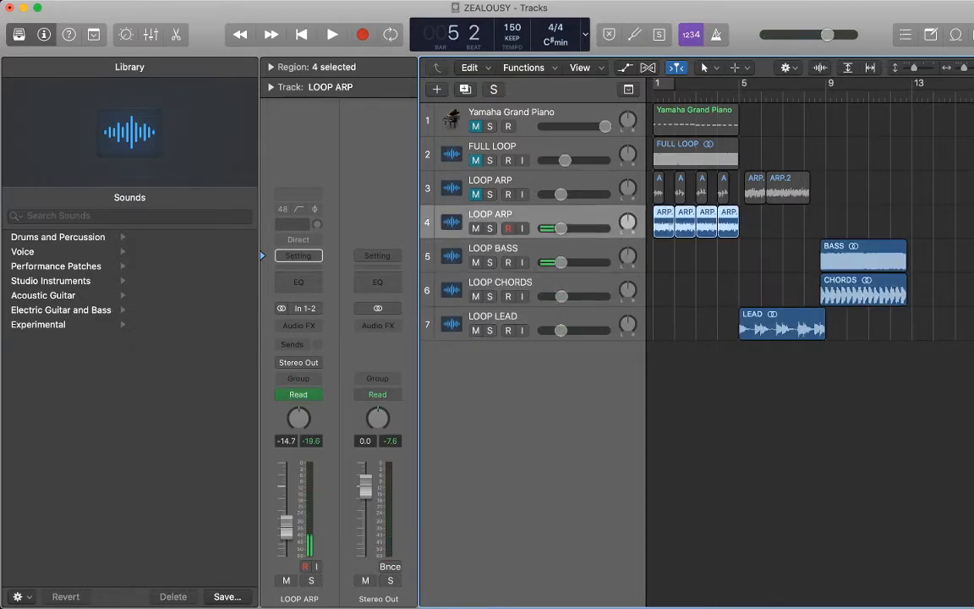
key(super+j)
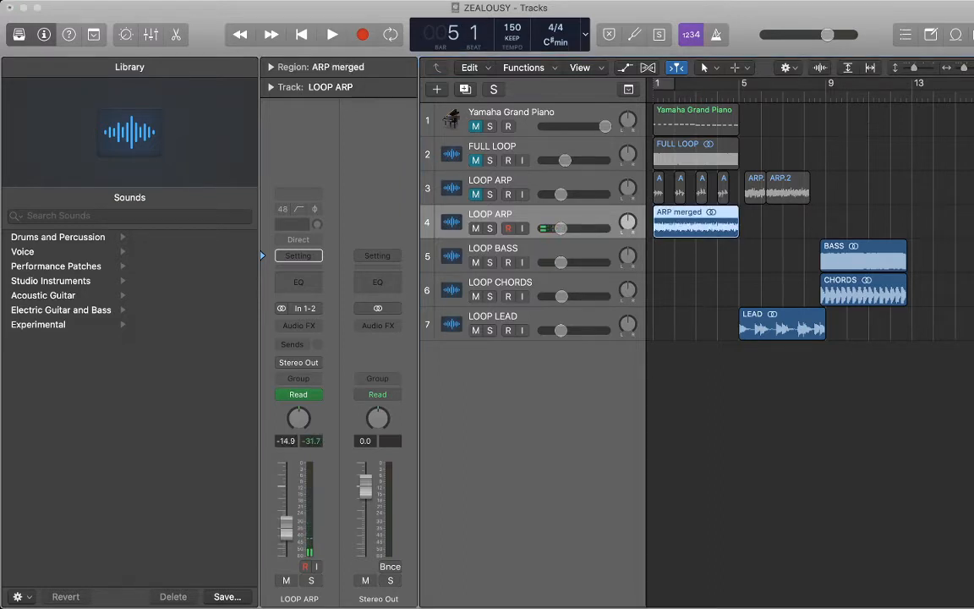
key(super+v)
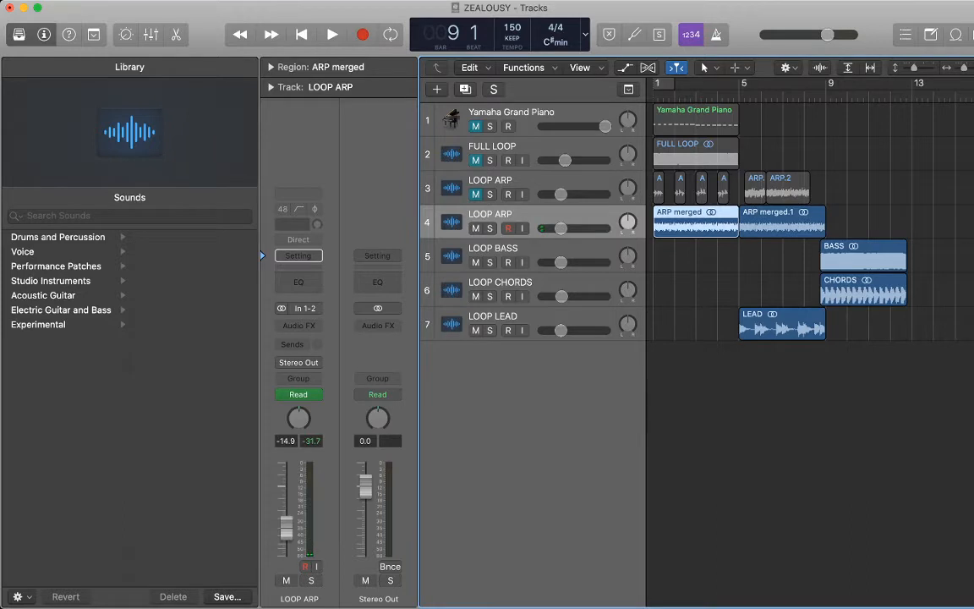
- Play the arrangement from bar 1 and listen to the arp with the lead from bar 5
key(Return)
key(space)
key(space)
key(period)
key(period)
key(period)
key(period)
key(space)
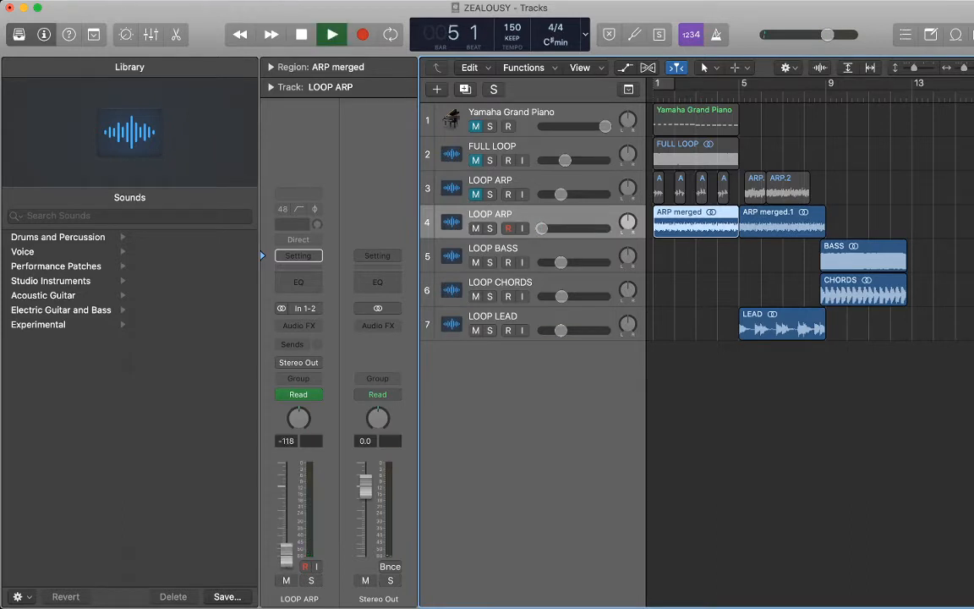
key(space)
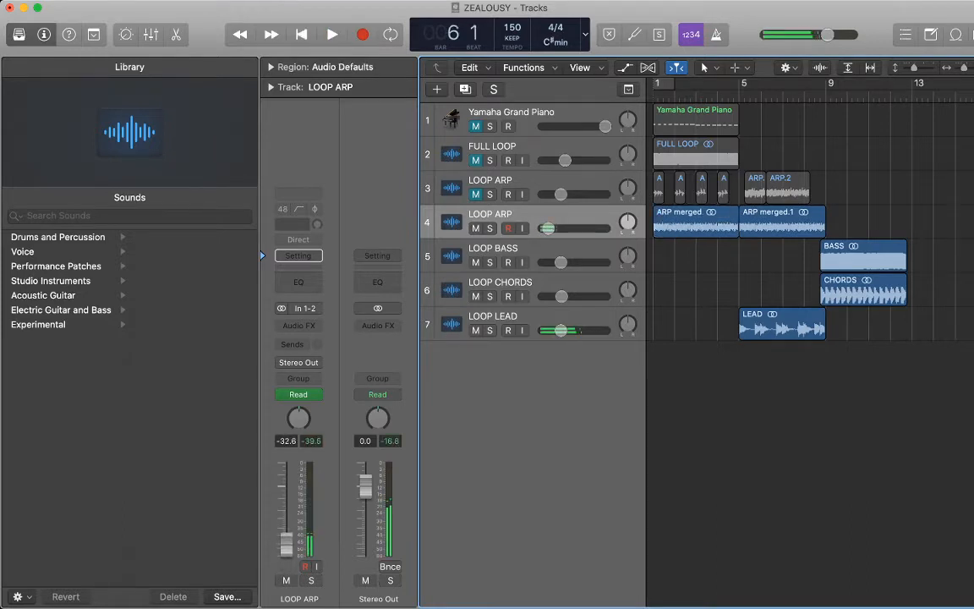
- Show track automation, delete the copied fade-in points over the second ARP region after bar 5, and play from bar 1
key(a)
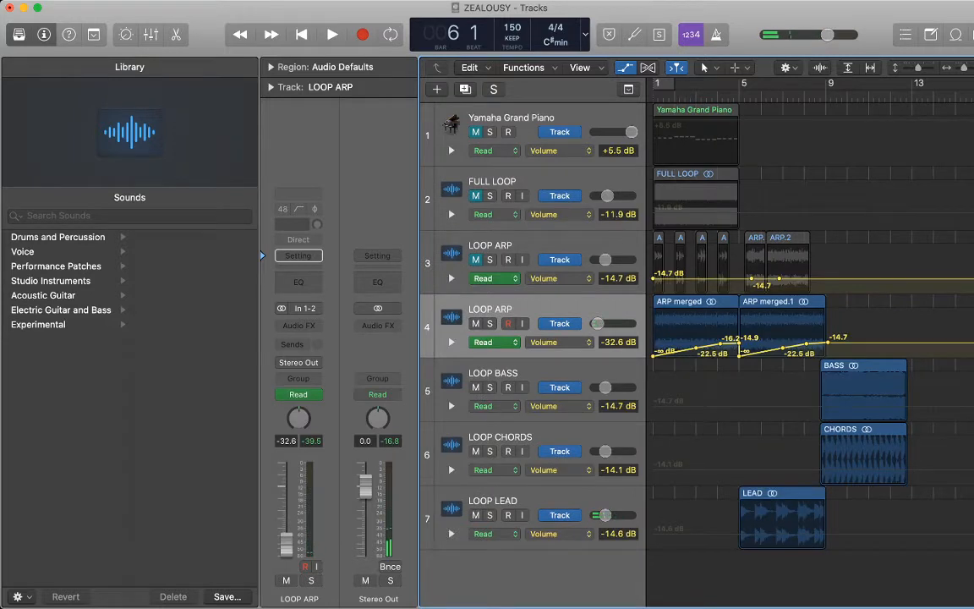
click(782, 347)
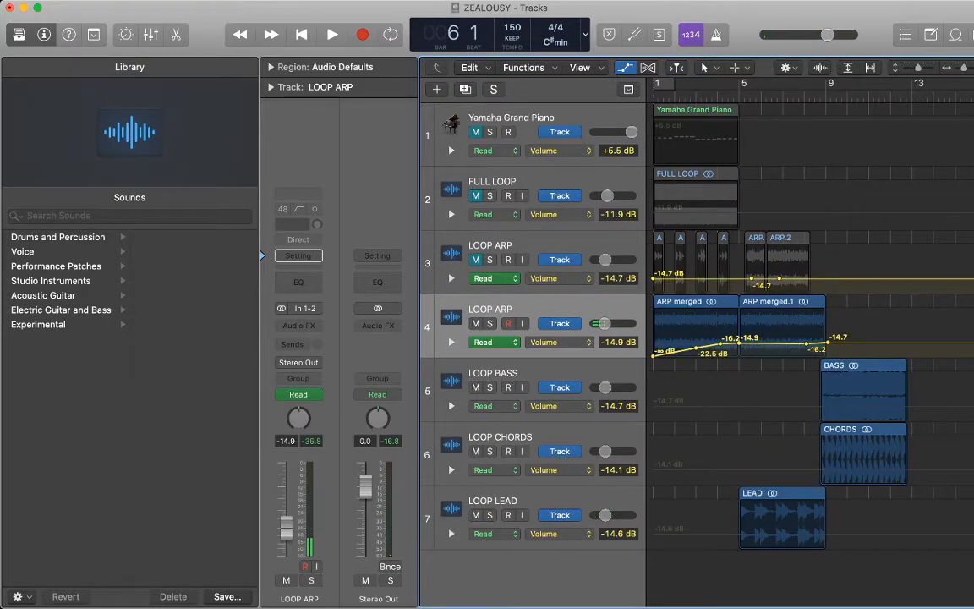
drag(828, 342, 823, 342)
click(807, 343)
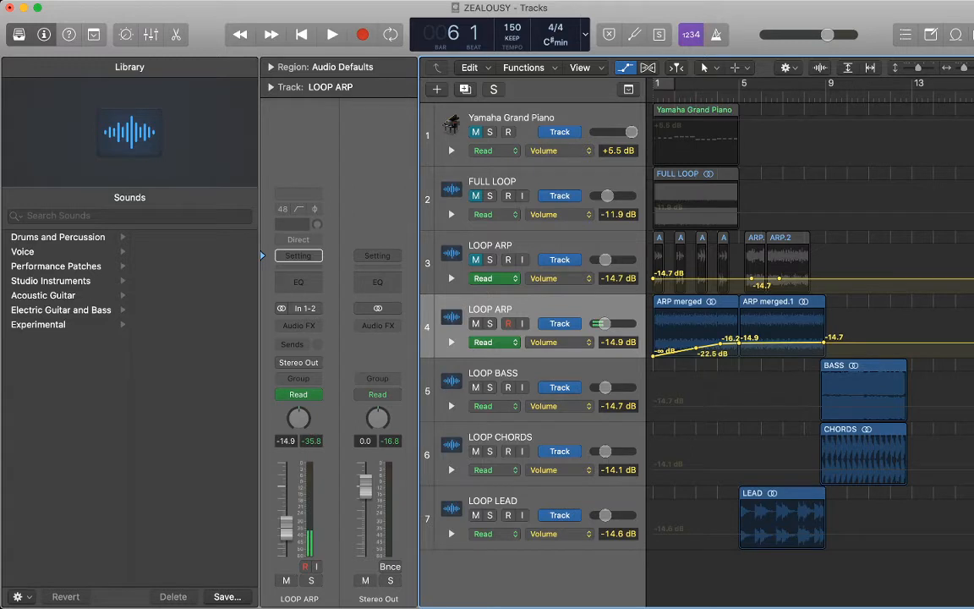
click(823, 342)
key(Return)
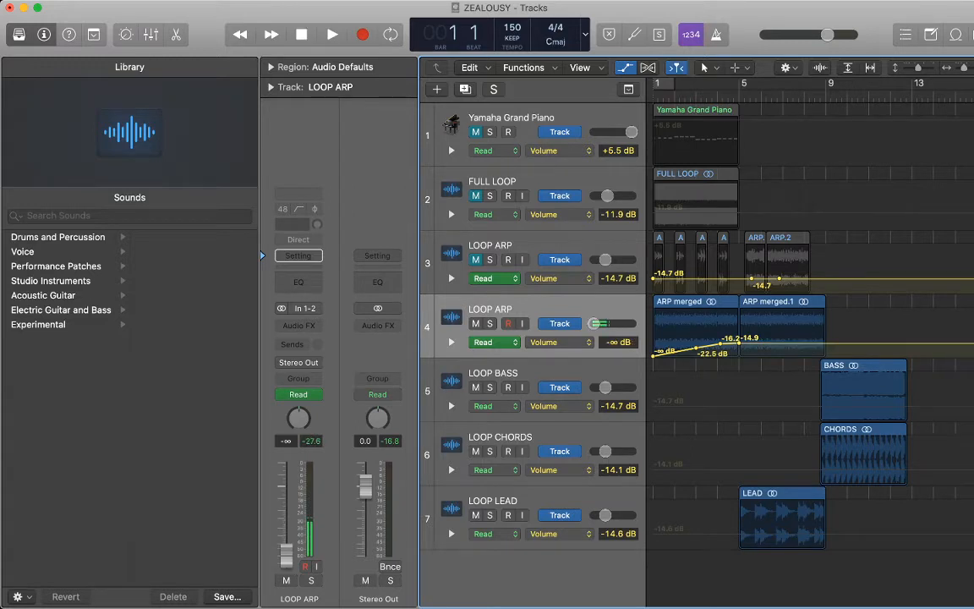
key(space)
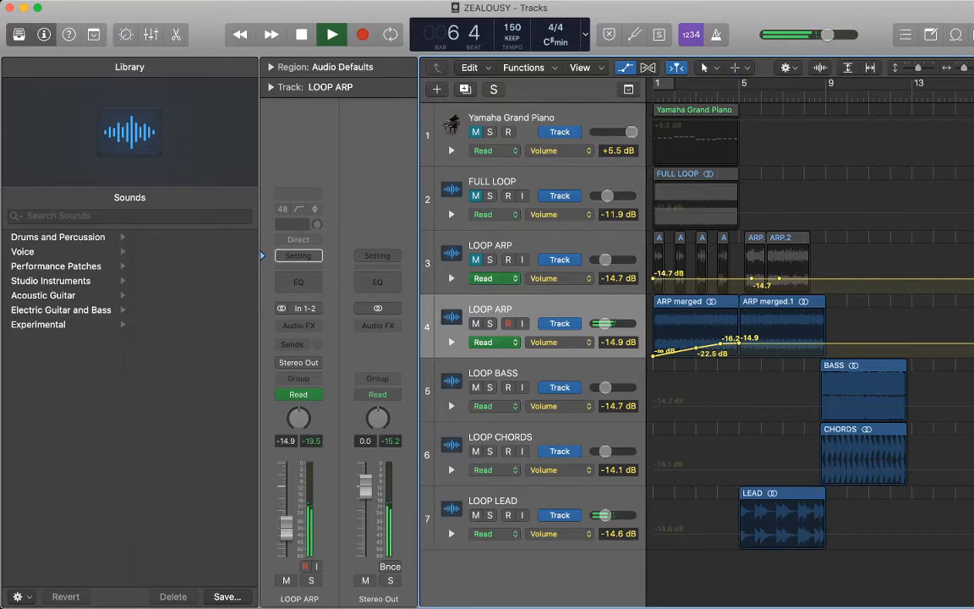
- Drop the duplicate LOOP ARP track's volume to -22.7 dB from bar 5 onward and hide the track automation
click(736, 343)
drag(739, 343, 739, 344)
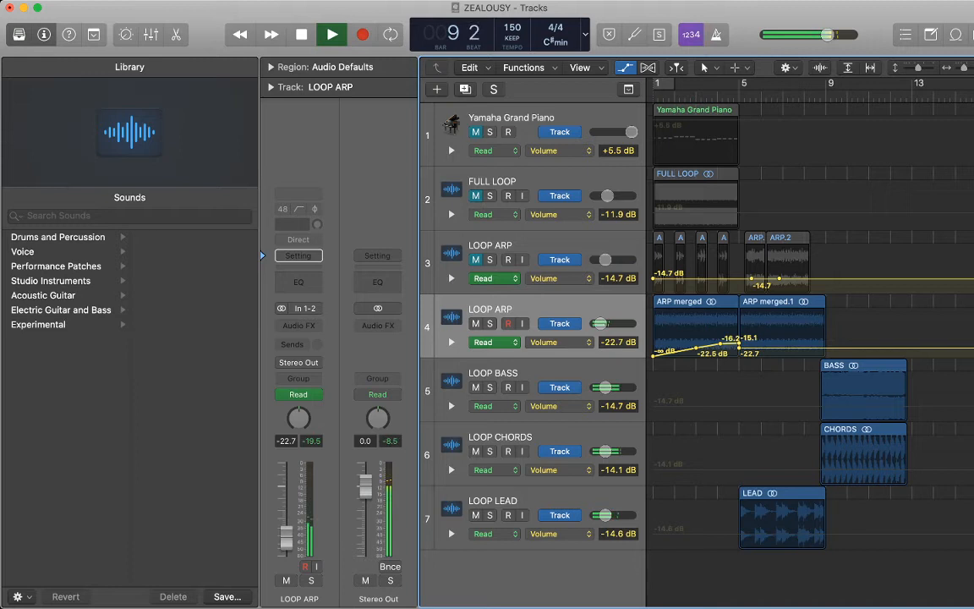
key(space)
key(a)
- Align the starts of the BASS and CHORDS regions exactly with bar 9
drag(961, 370, 886, 282)
drag(921, 316, 891, 259)
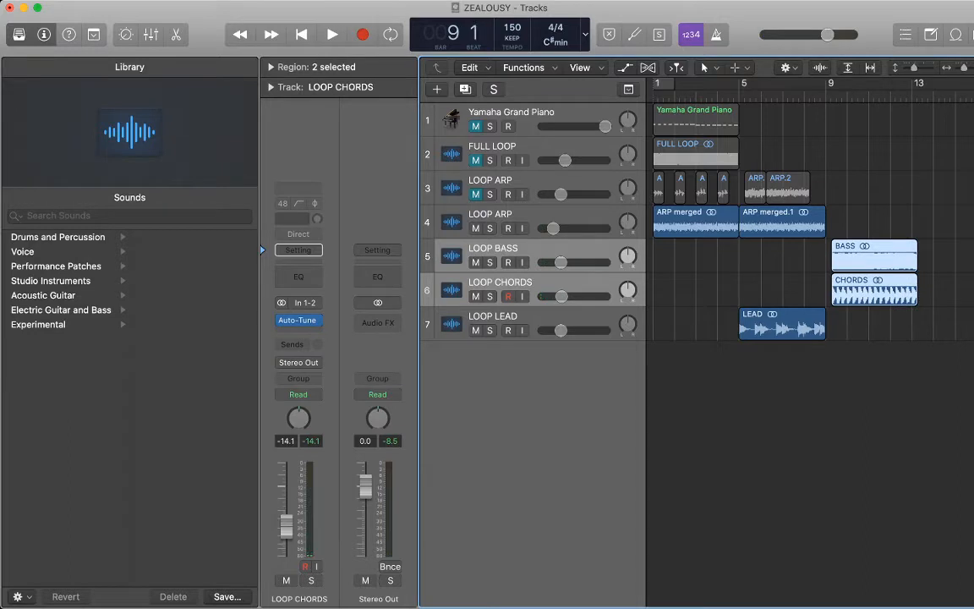
key(super+Left)
drag(817, 258, 812, 258)
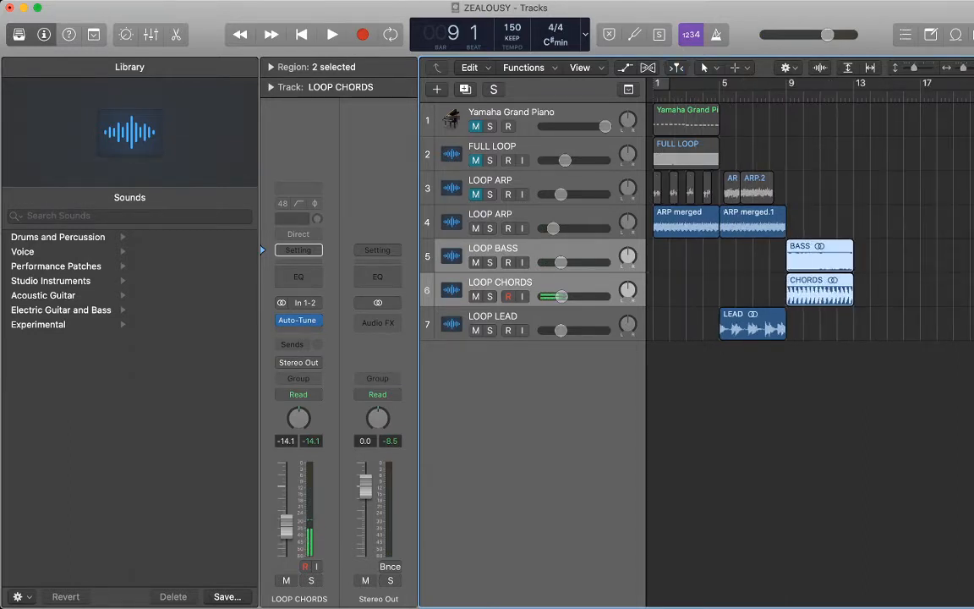
- Move the BASS and CHORDS regions together to bar 20
scroll(816, 287, right, 3)
click(794, 247)
drag(795, 247, 732, 330)
drag(727, 254, 911, 254)
scroll(911, 254, right, 4)
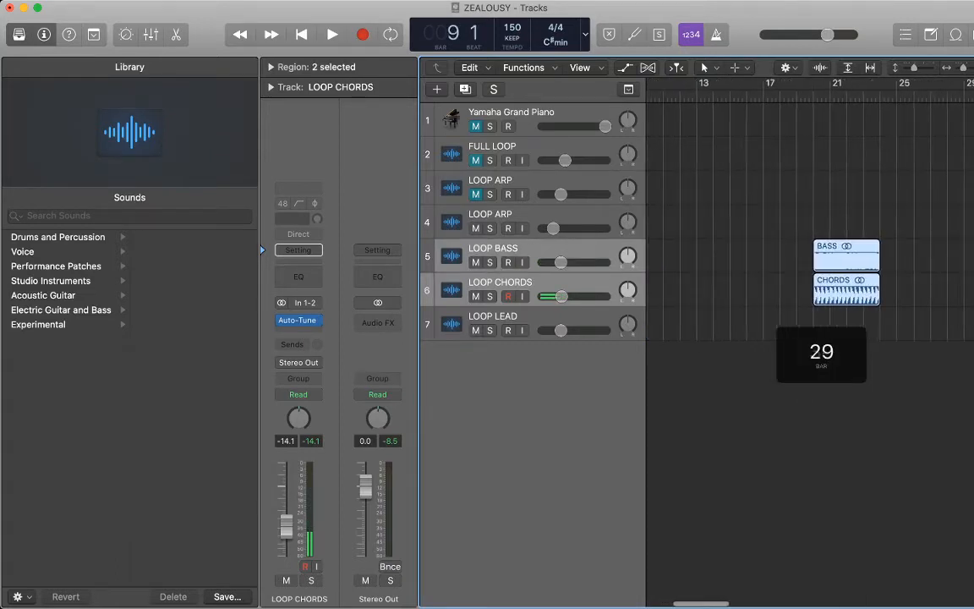
- Try to move the LEAD region to bar 20 alongside BASS and CHORDS, and undo the move
click(831, 97)
scroll(831, 96, left, 1)
scroll(810, 211, left, 2)
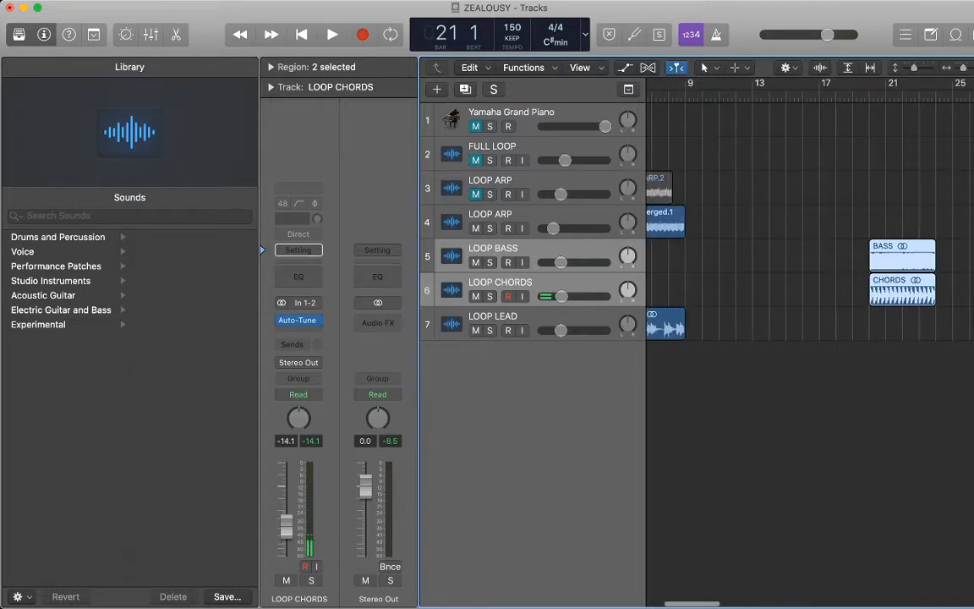
drag(668, 326, 891, 326)
scroll(810, 254, left, 3)
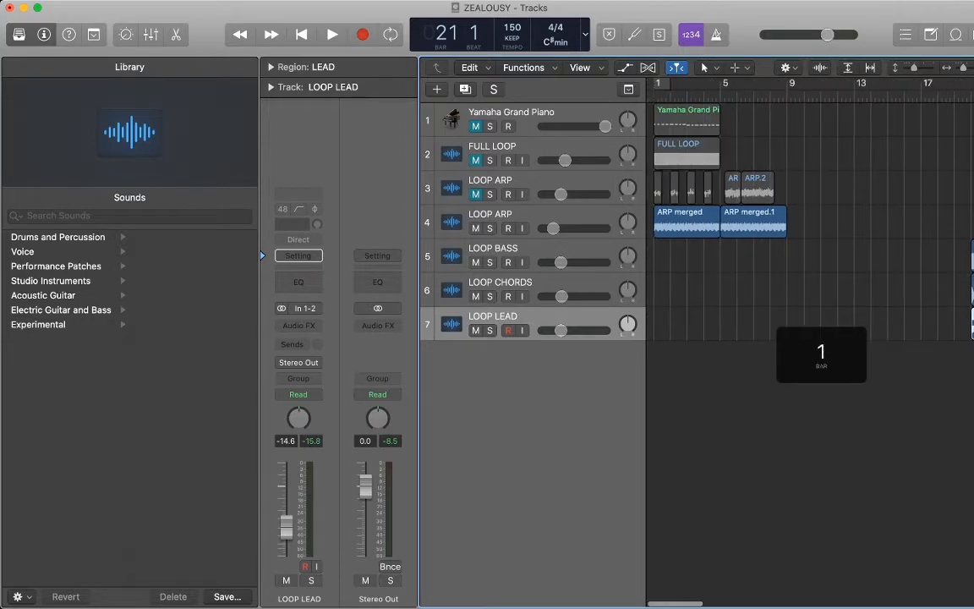
key(super+z)
- Copy the LEAD region to bar 20, keeping the original at bar 5
drag(744, 325, 972, 326)
click(879, 406)
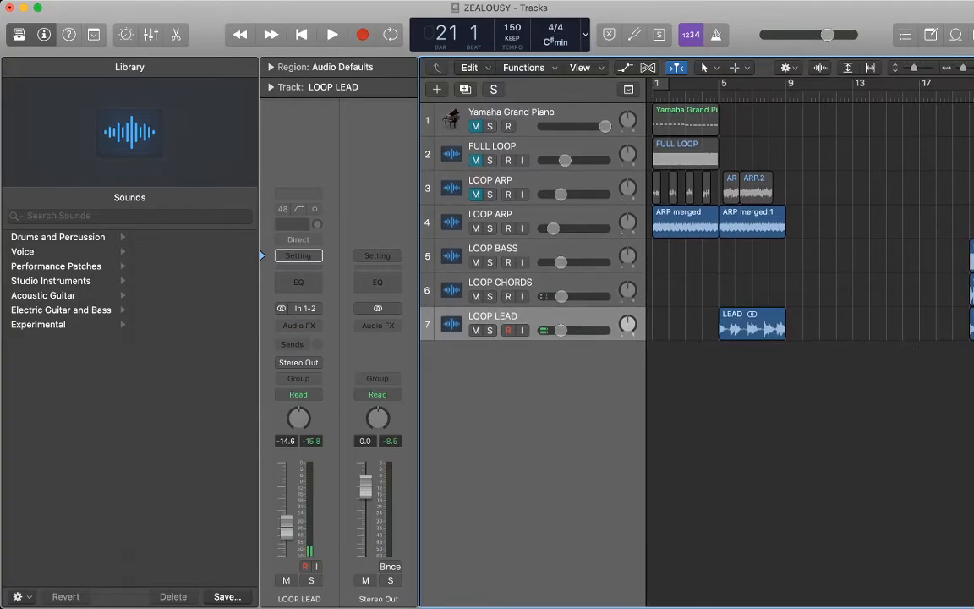
scroll(810, 253, right, 3)
scroll(810, 253, left, 3)
- Select the four ARP slices in bars 1 to 4 of the original LOOP ARP track and unmute that track
drag(790, 193, 725, 182)
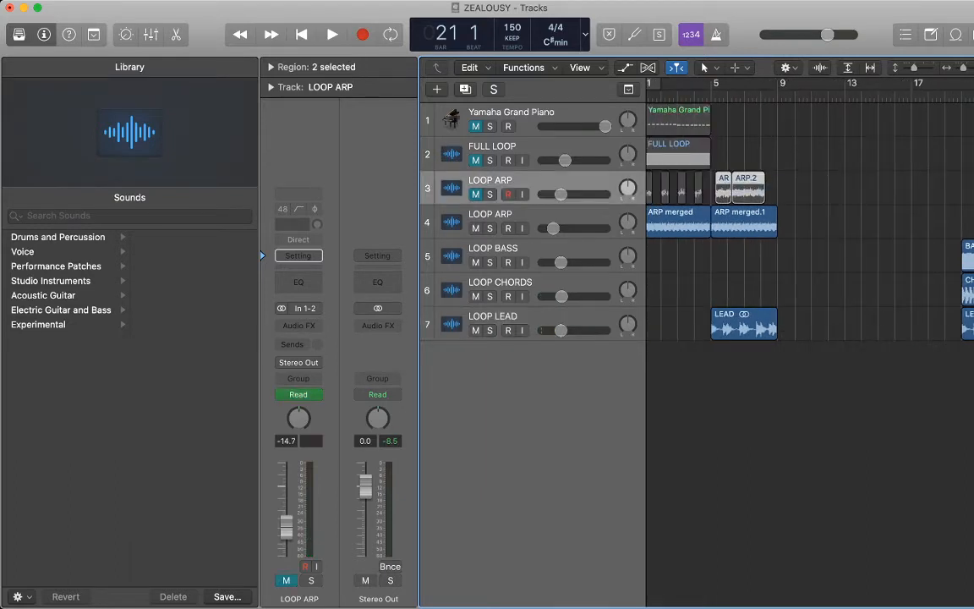
scroll(810, 253, left, 1)
drag(717, 194, 654, 182)
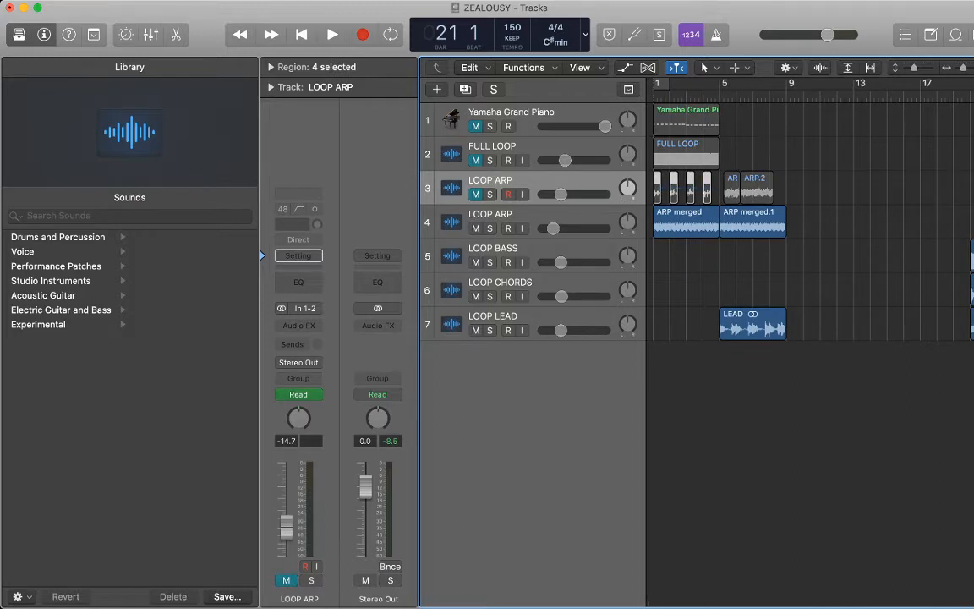
scroll(811, 253, right, 5)
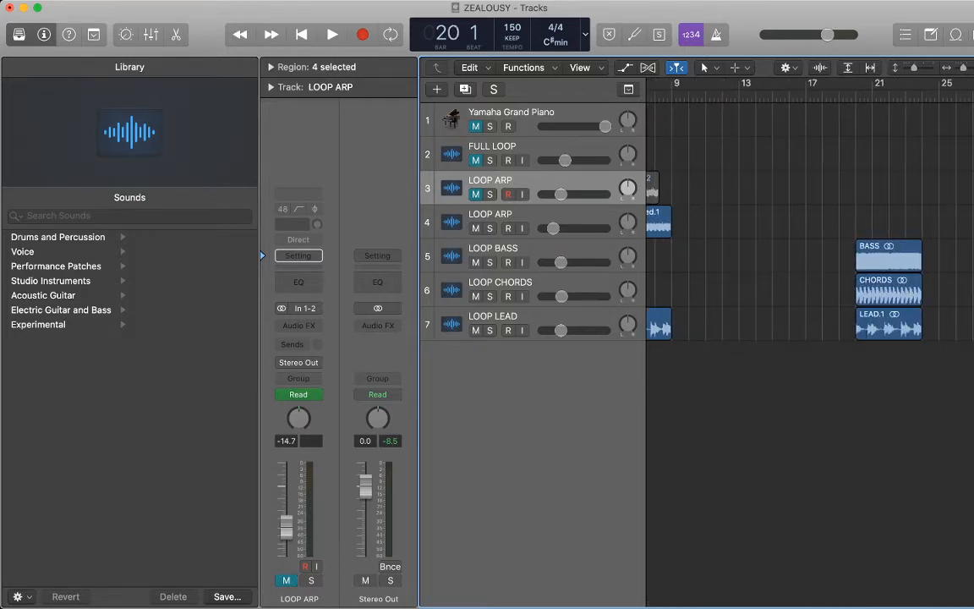
key(m)
- Paste the four ARP slices at bar 20, each lengthened to a full bar, and join them into one region
key(super+Tab)
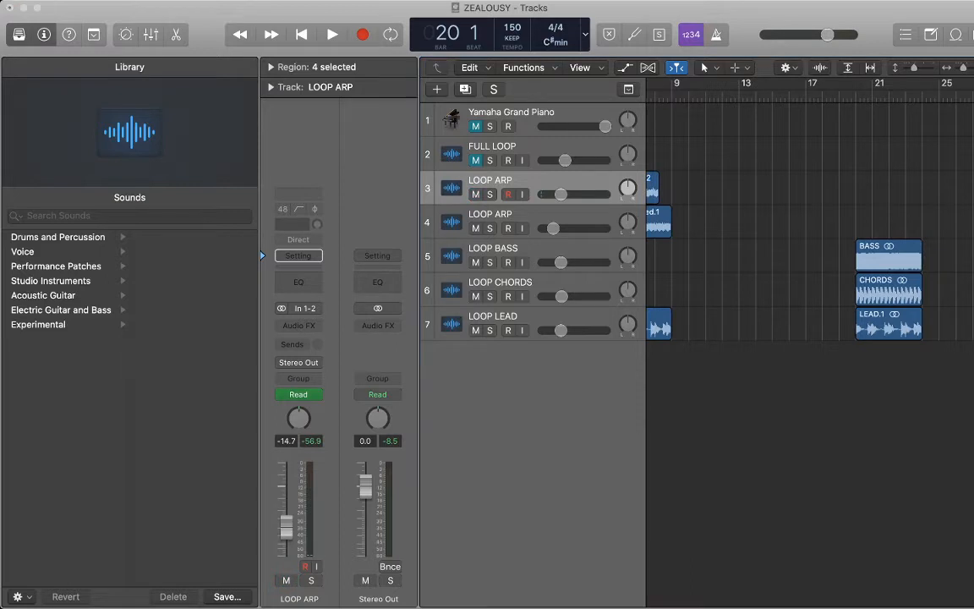
key(super+v)
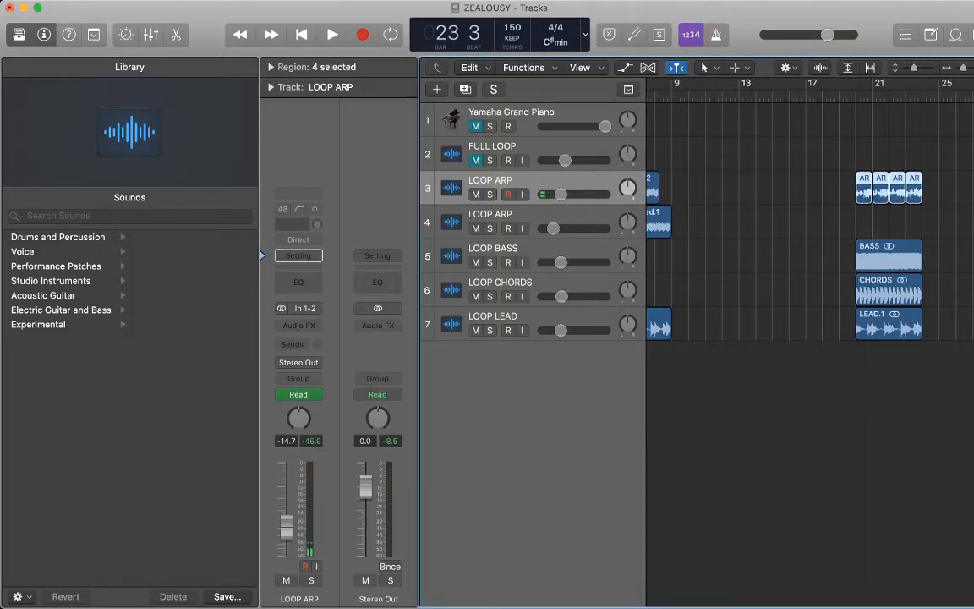
key(super+j)
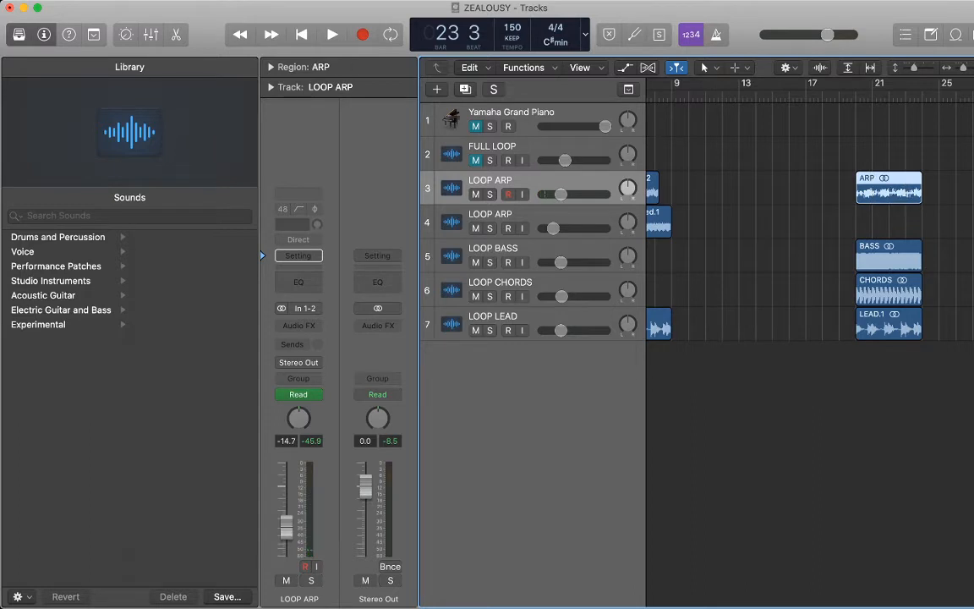
- Play the stacked ARP, BASS, CHORDS and LEAD section at bar 20 and lower the LOOP LEAD track's volume slightly
key(space)
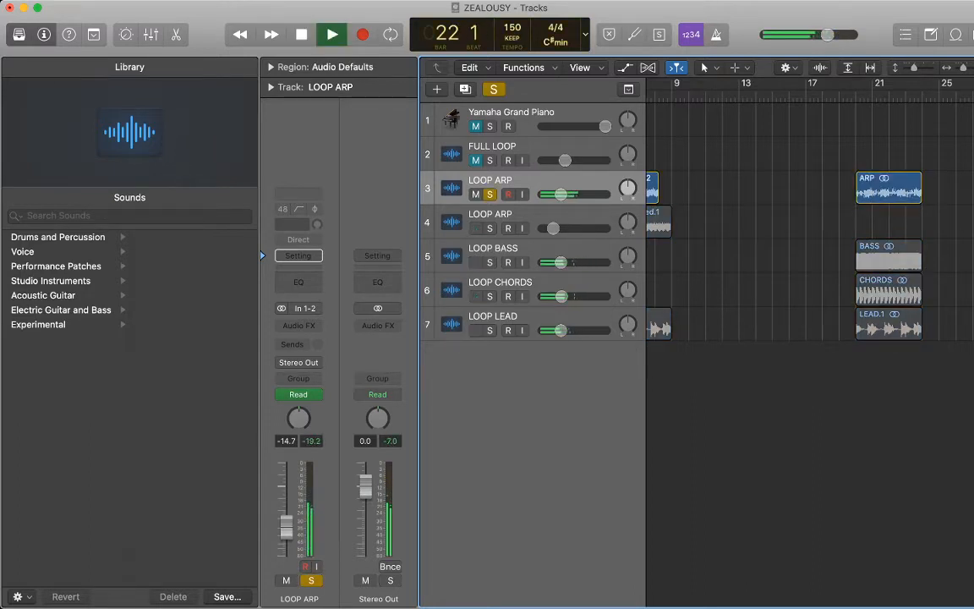
scroll(810, 338, right, 2)
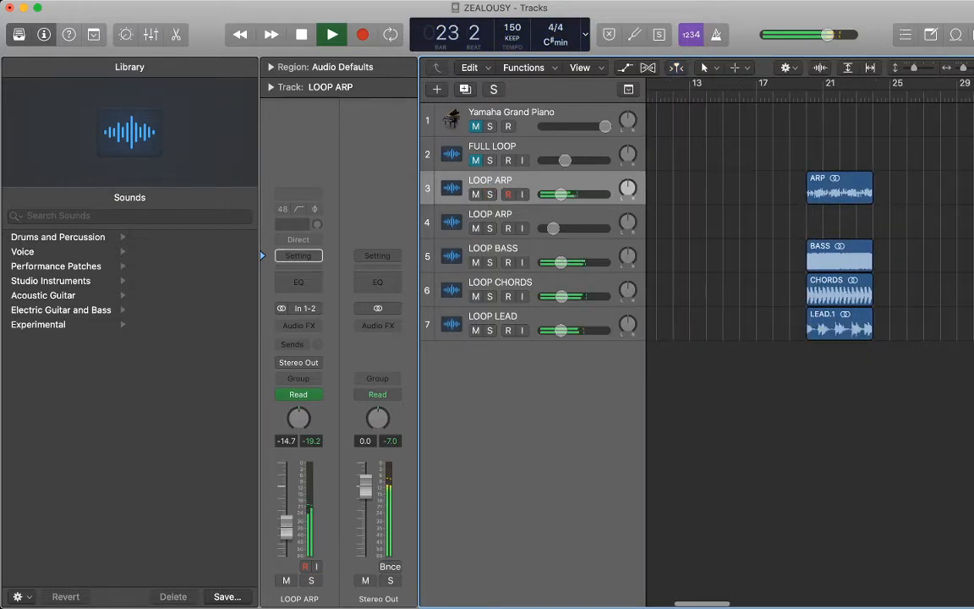
key(super+Left)
key(super+Left)
key(space)
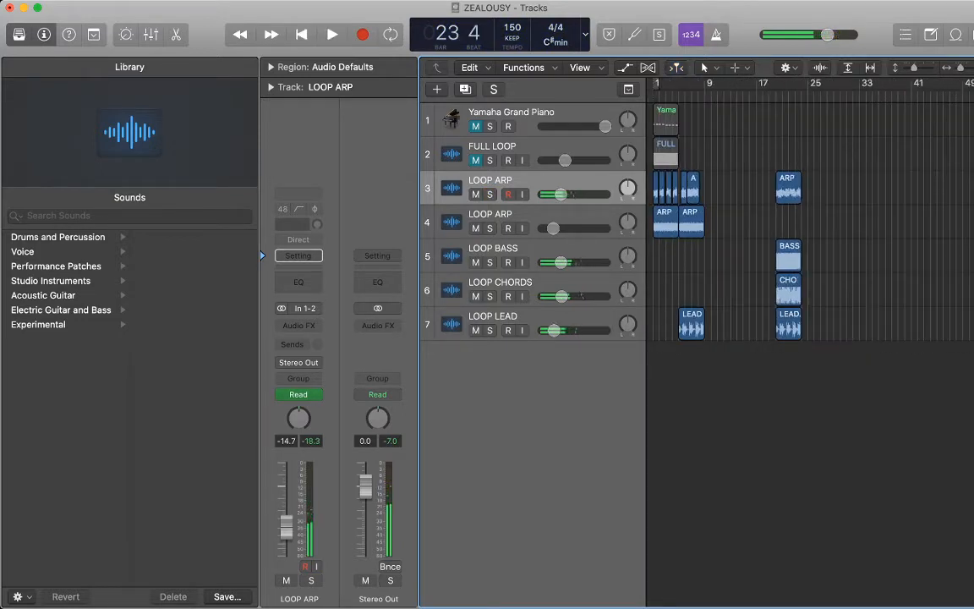
- Replay the four stacked regions from bar 20 to check the balance between arp, bass, chords and lead
click(776, 97)
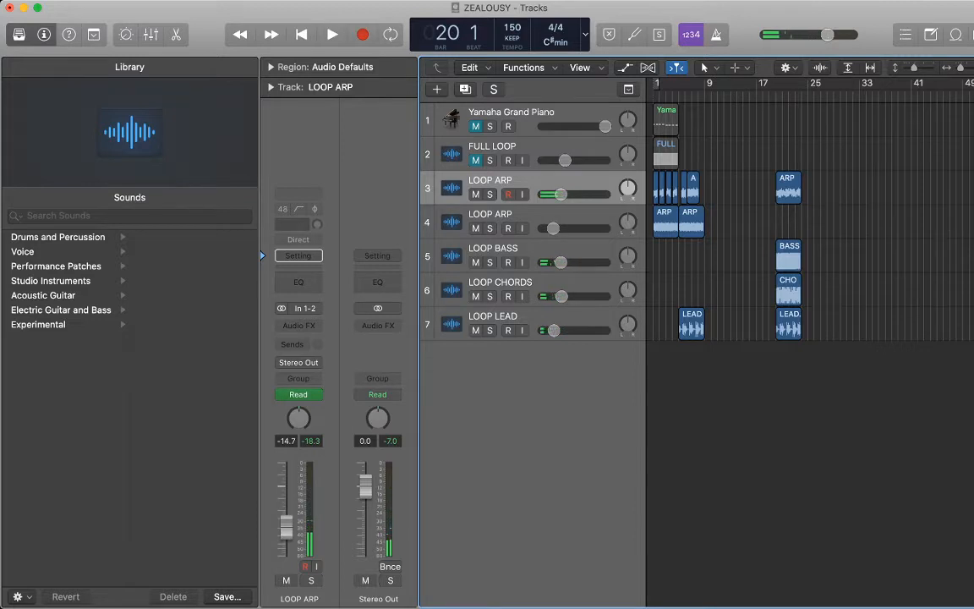
key(super+Right)
key(super+Right)
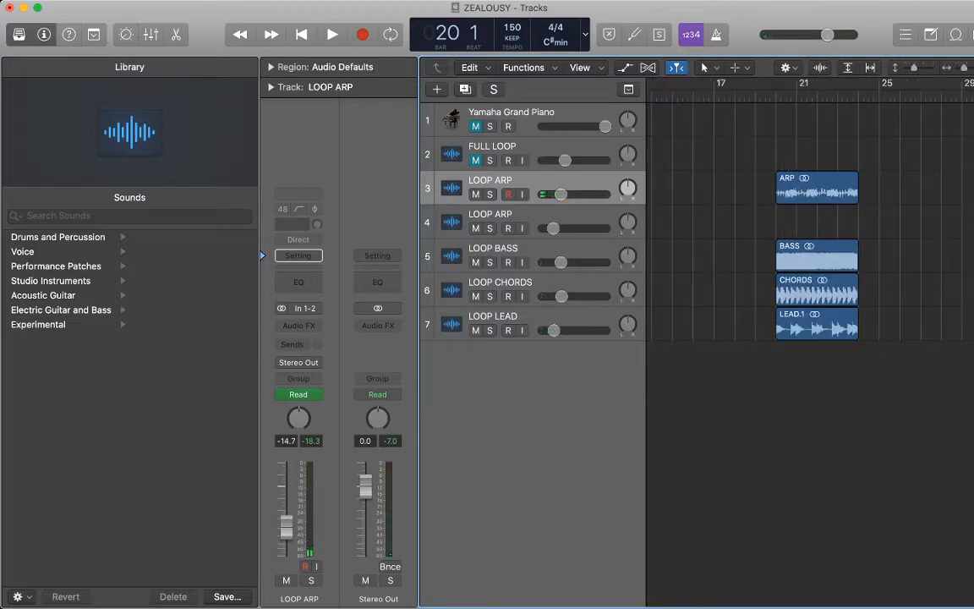
key(space)
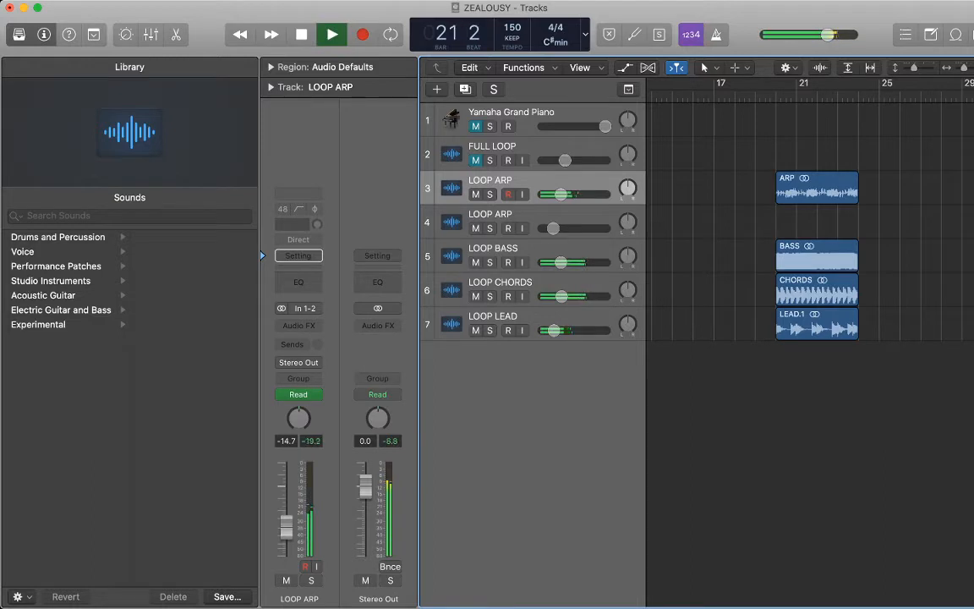
scroll(811, 339, right, 3)
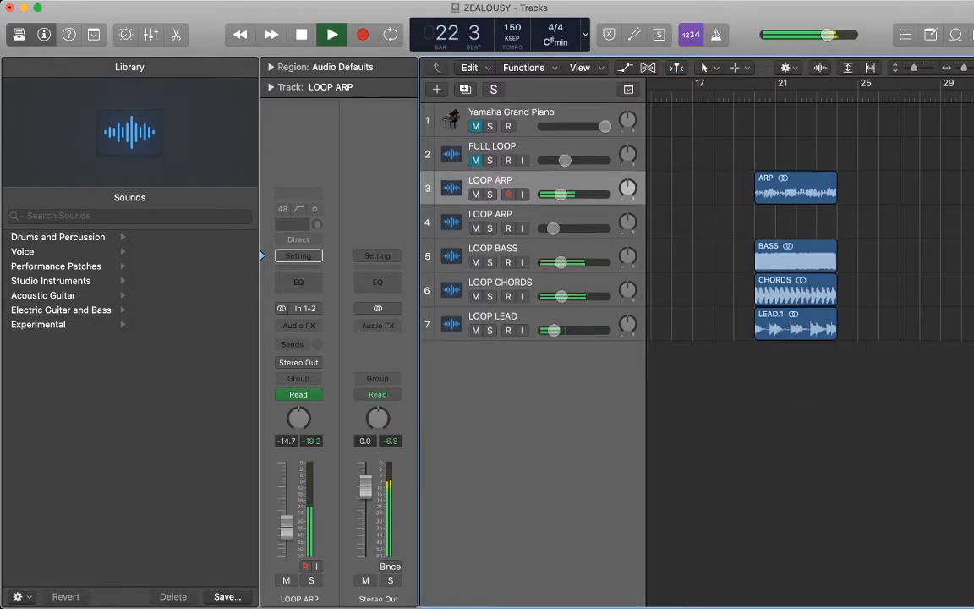
scroll(810, 338, left, 1)
key(space)
- Repeat the ARP, BASS, CHORDS and LEAD regions of bar 20 once, directly after the originals at bar 24
drag(833, 175, 700, 331)
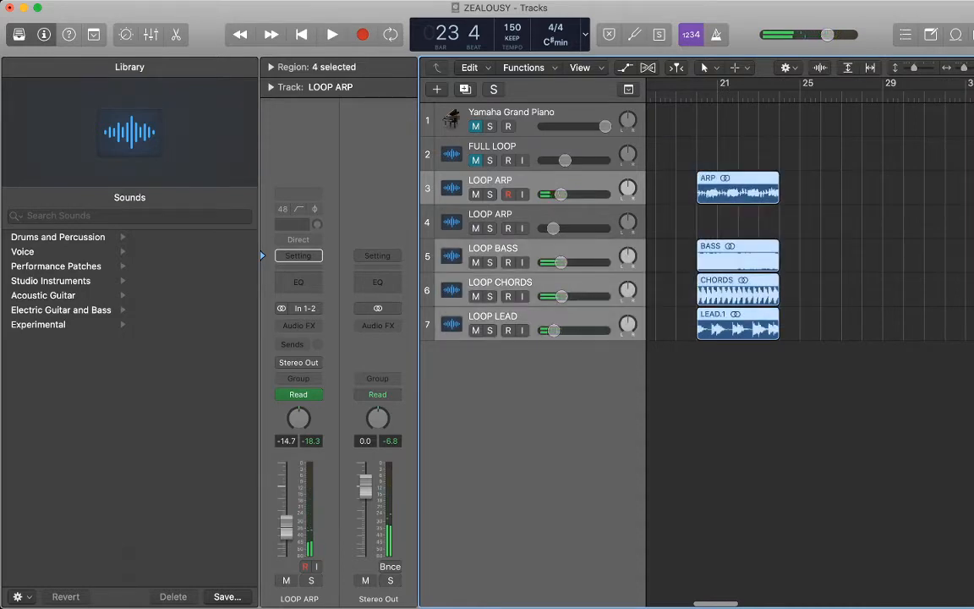
key(super+r)
click(745, 398)
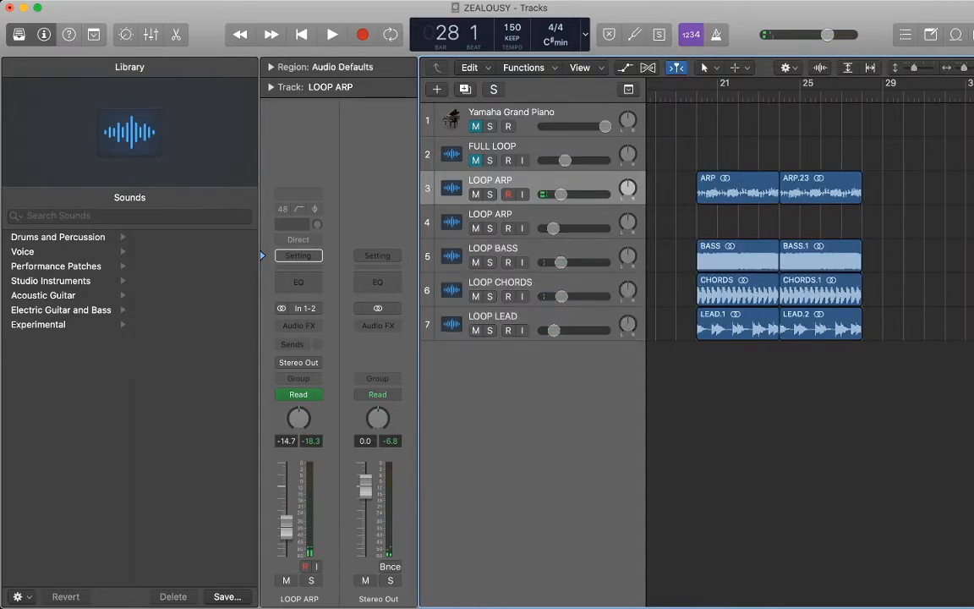
- Play the arrangement from bar 20 through to bar 28 to check the transition into the repeated regions
scroll(811, 254, left, 3)
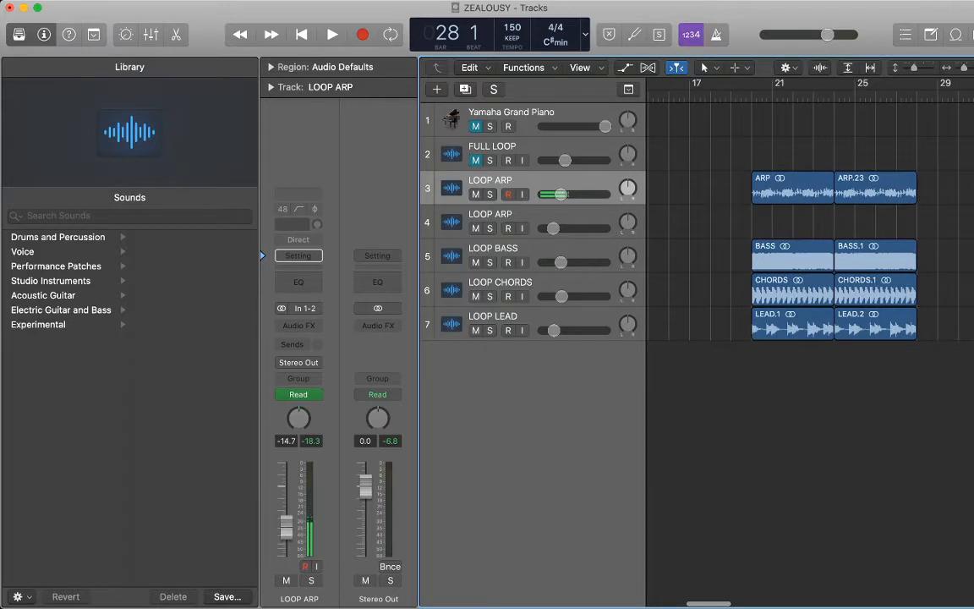
scroll(810, 253, down, 5)
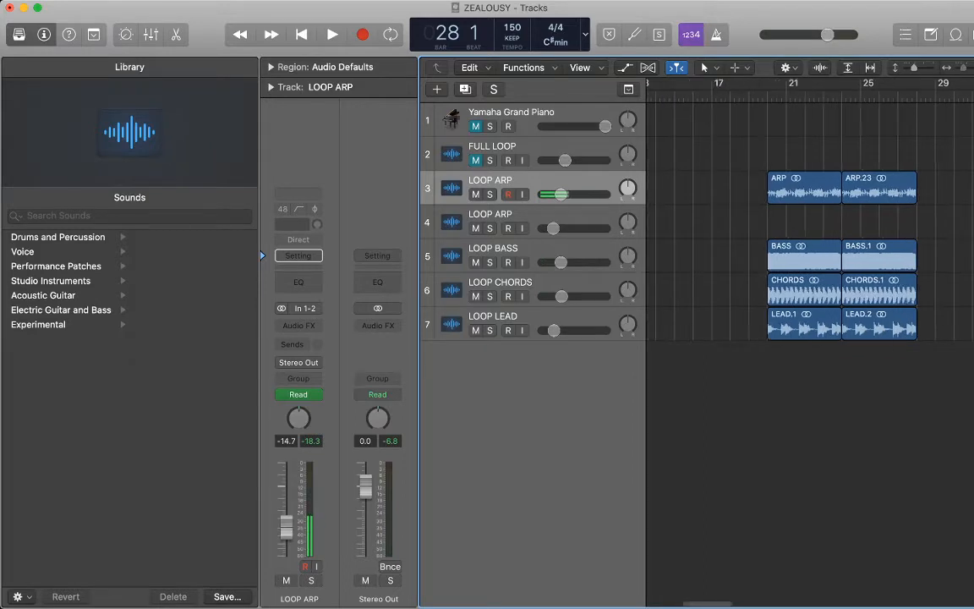
scroll(810, 254, right, 2)
key(space)
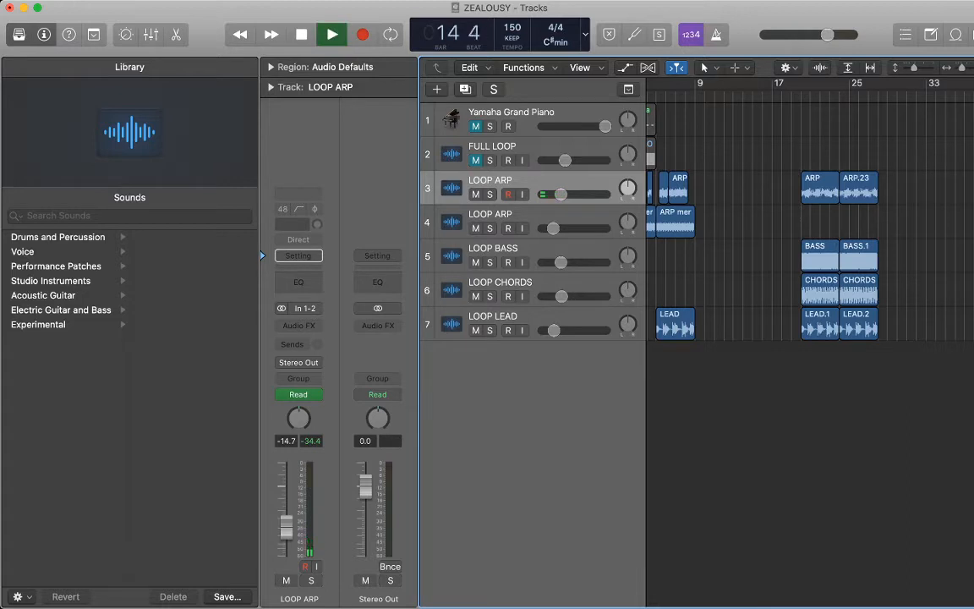
key(space)
key(space)
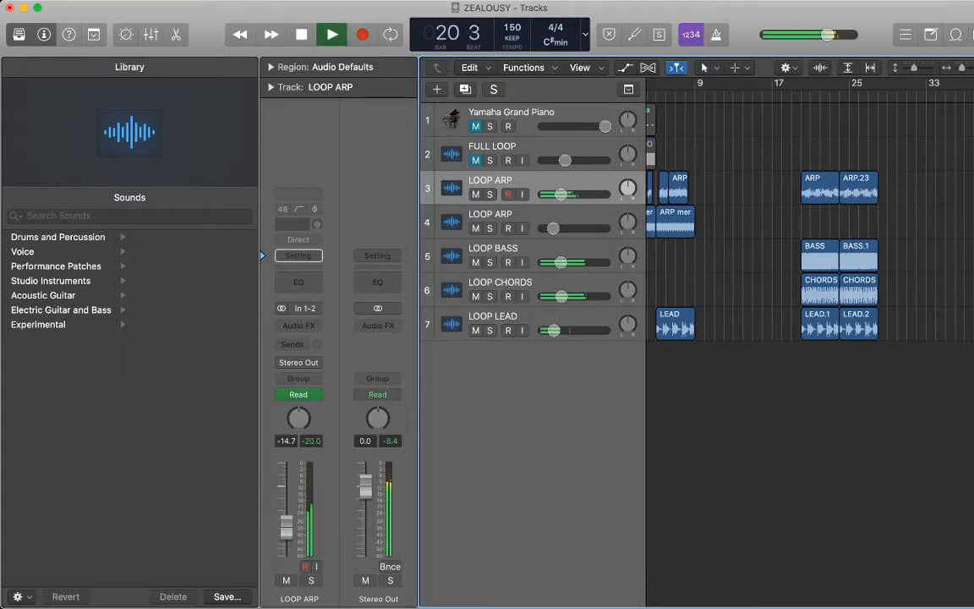
scroll(810, 355, right, 3)
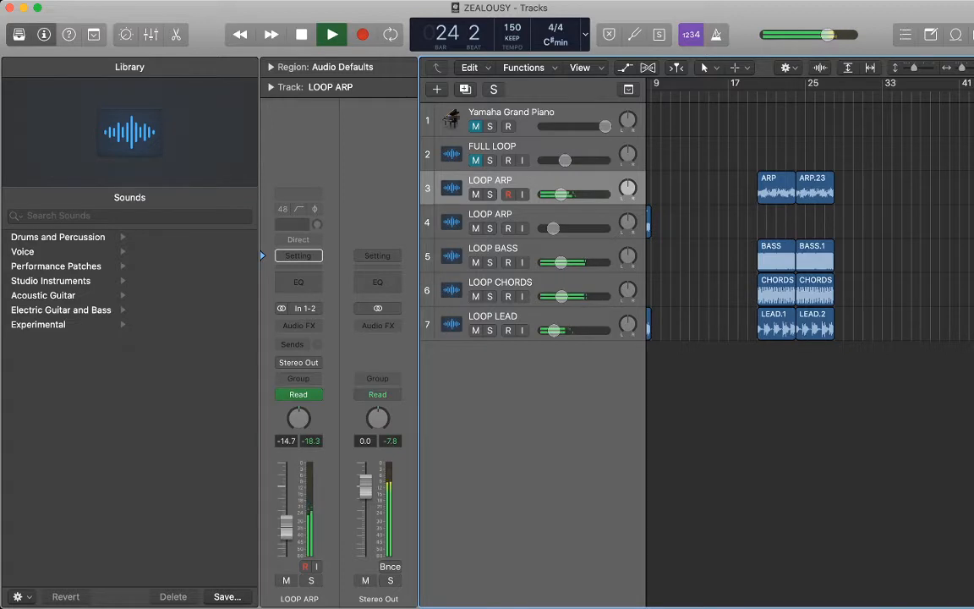
scroll(810, 355, right, 5)
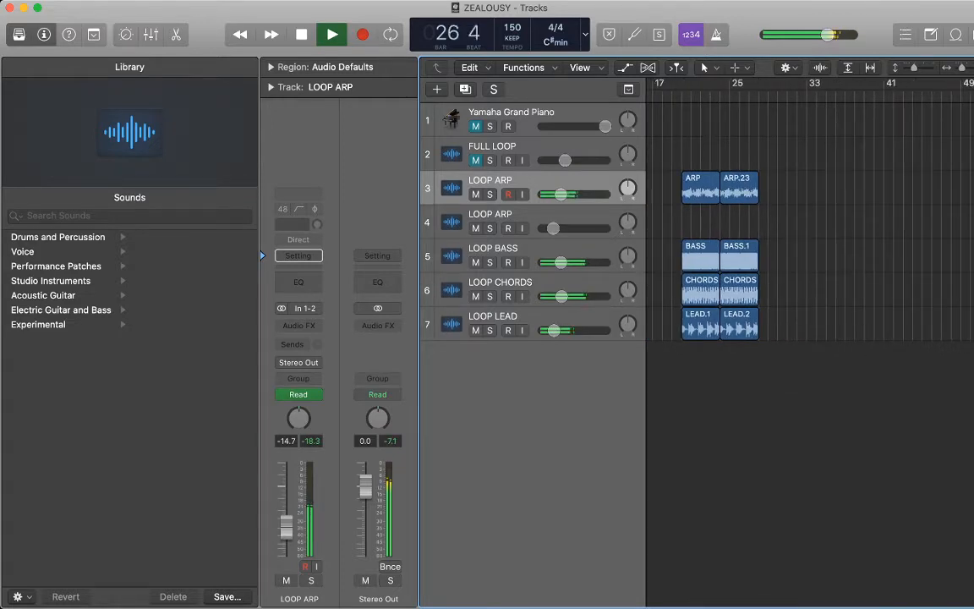
key(space)
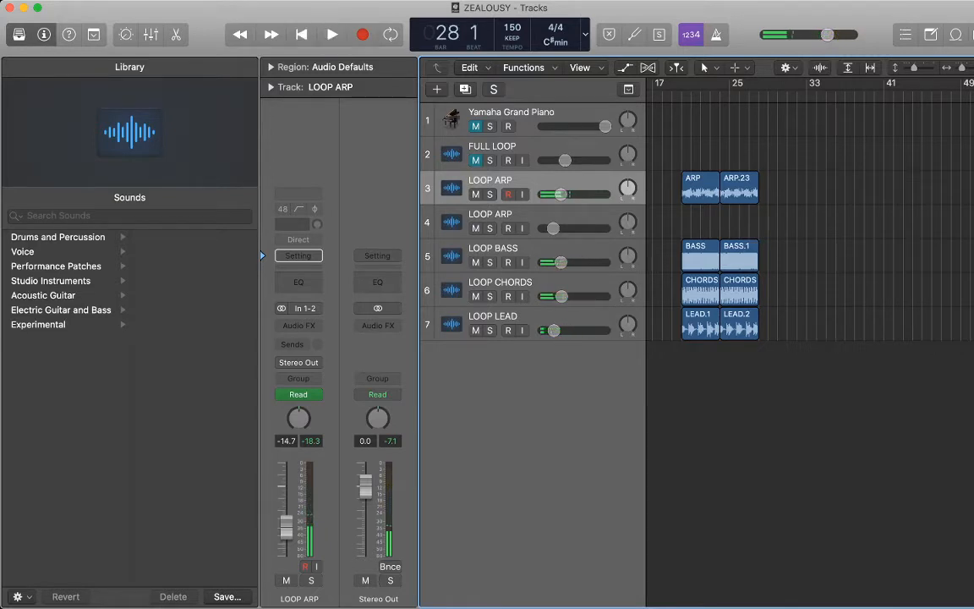
- Return to bar 1, duplicate the Yamaha Grand Piano track unmuted, and place the new track below LOOP LEAD
scroll(811, 339, left, 5)
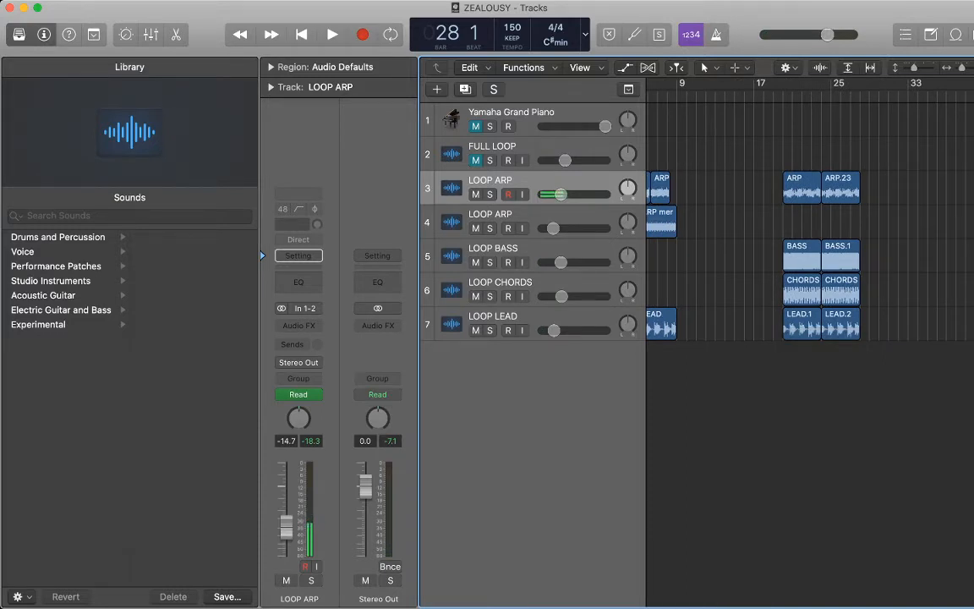
scroll(810, 254, left, 3)
key(Return)
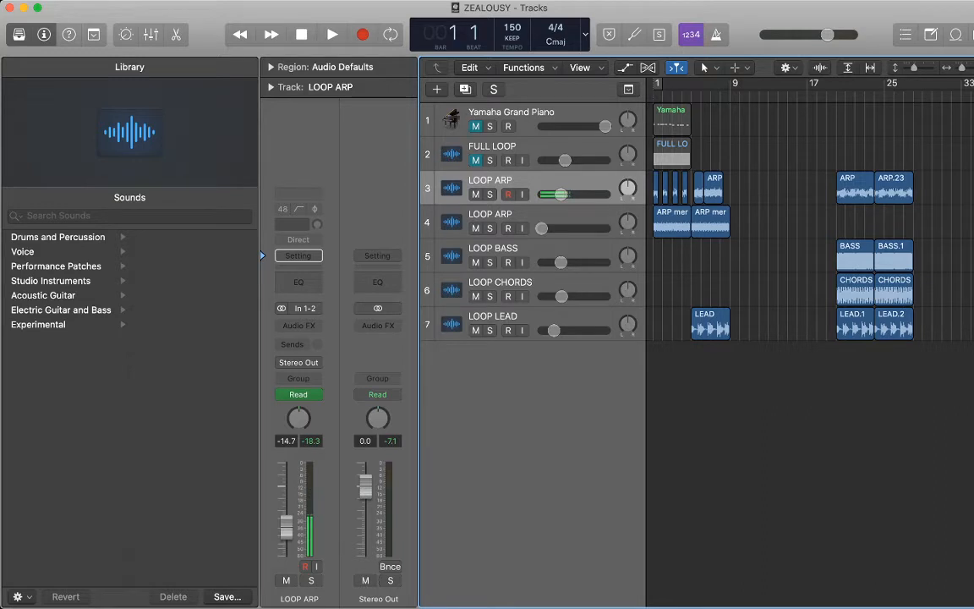
click(541, 113)
key(super+d)
key(m)
click(541, 181)
drag(541, 146, 542, 364)
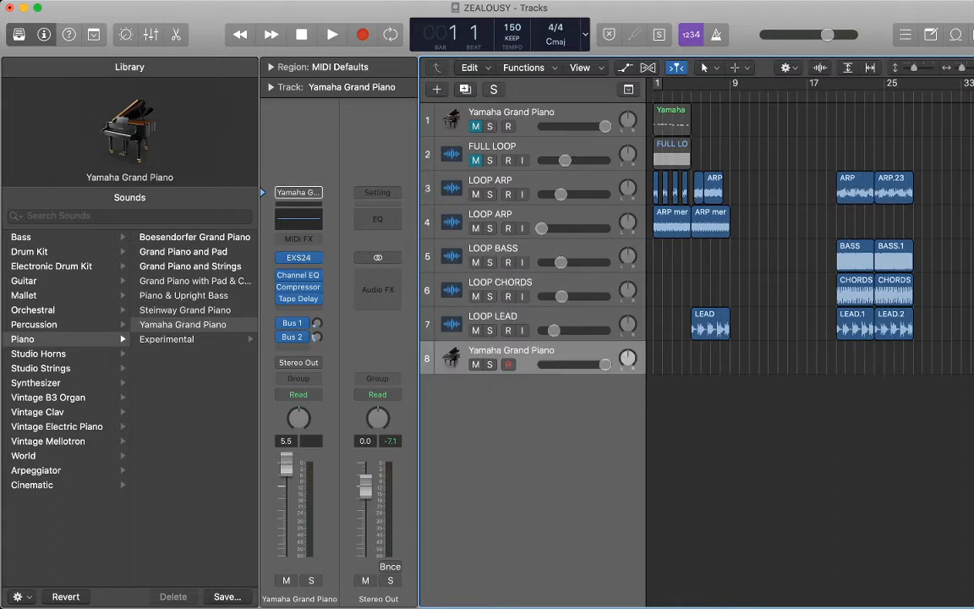
- Mute the six ARP slices in bars 1 to 8 of the upper LOOP ARP track
drag(738, 191, 655, 186)
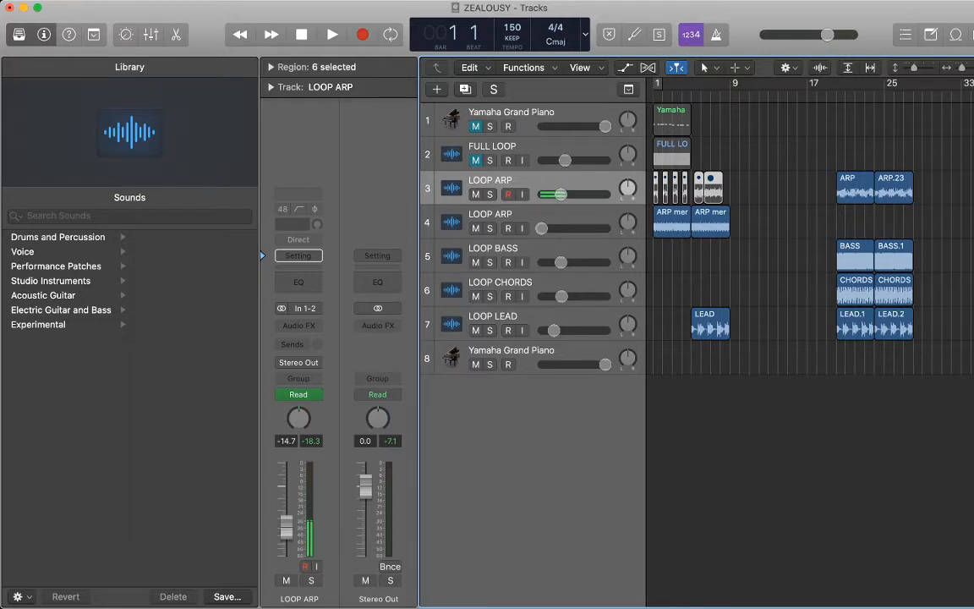
- Load the Orbiting Jupiter synthesizer pad patch onto the new piano track 8
click(541, 353)
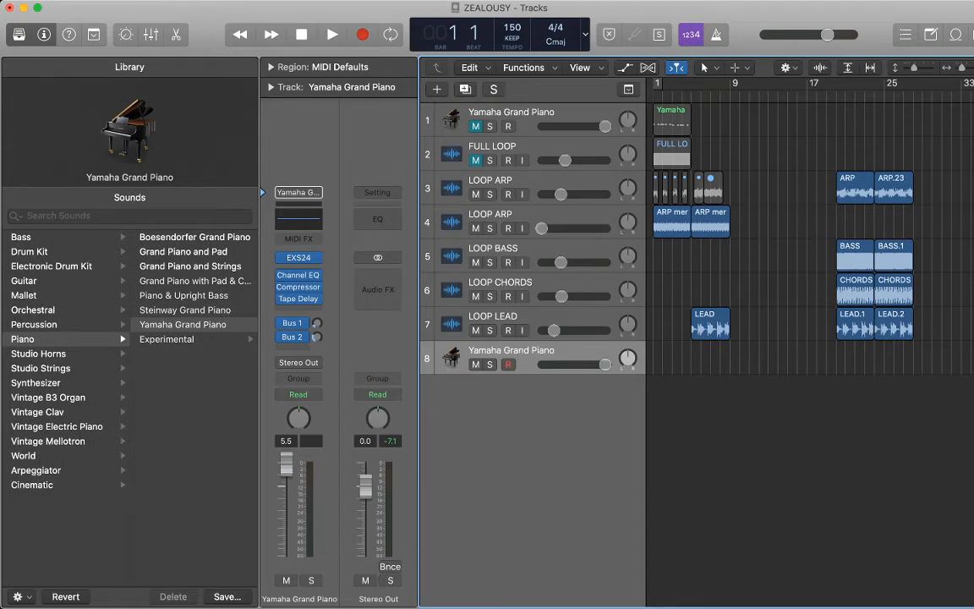
click(36, 383)
click(149, 354)
scroll(186, 381, down, 15)
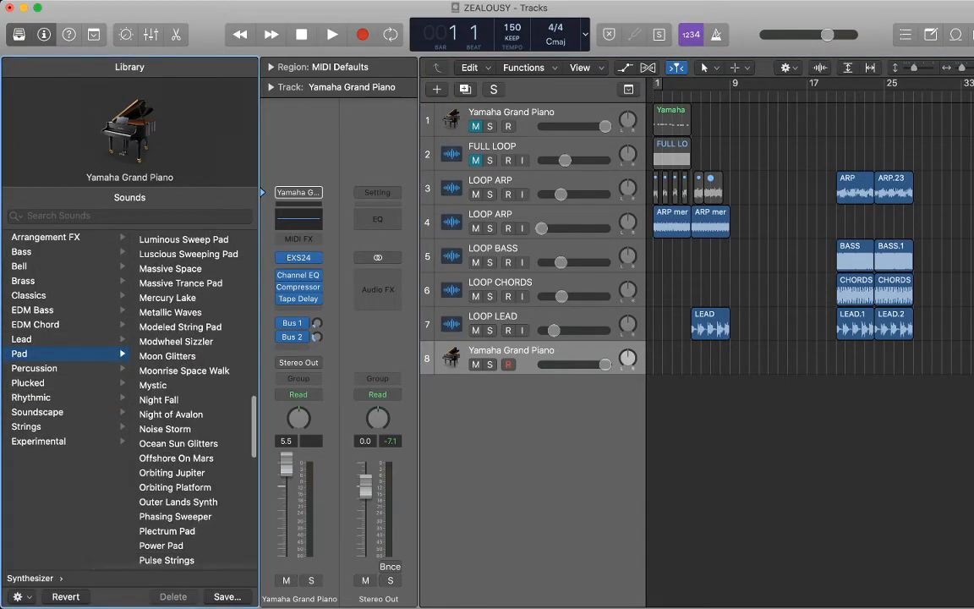
scroll(186, 381, down, 1)
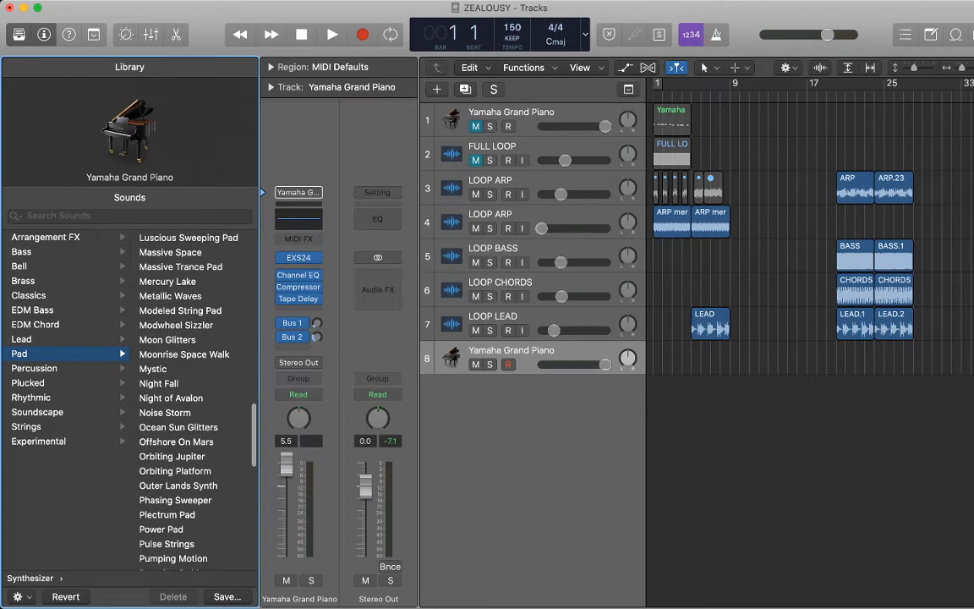
scroll(186, 380, down, 4)
scroll(186, 380, down, 1)
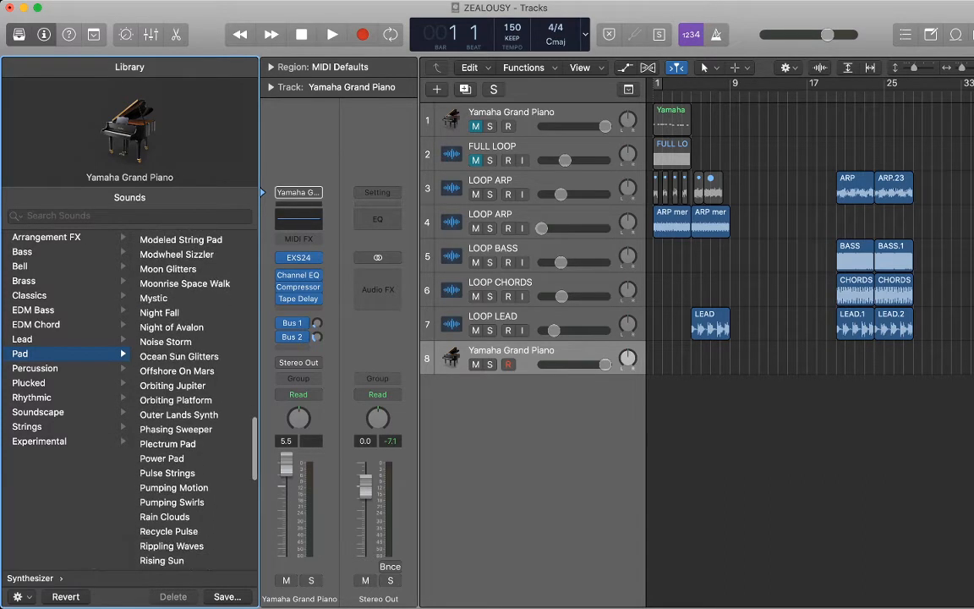
click(172, 387)
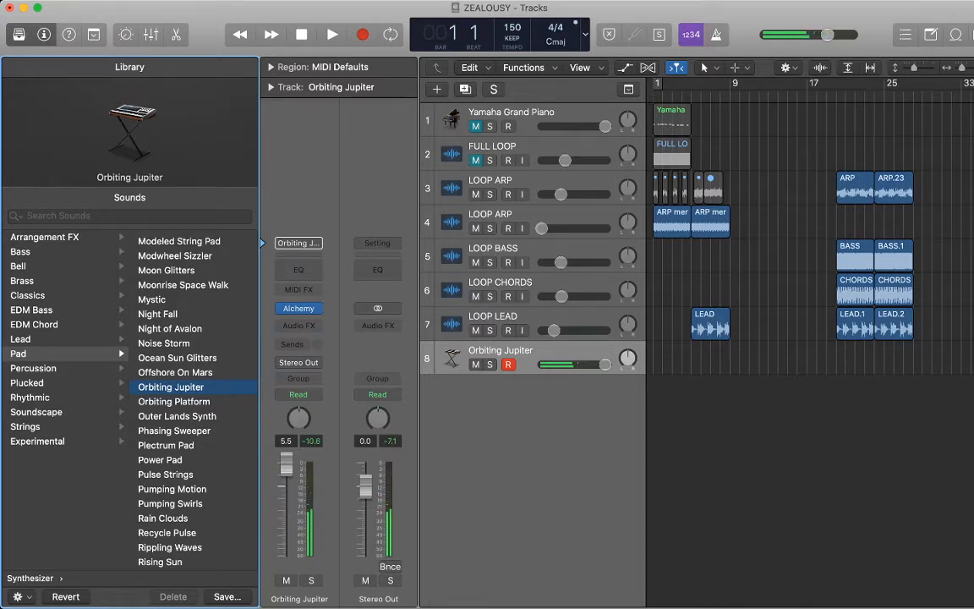
- Record a single held C#3 pad note from bar 1 through bar 4 on the Orbiting Jupiter track
key(r)
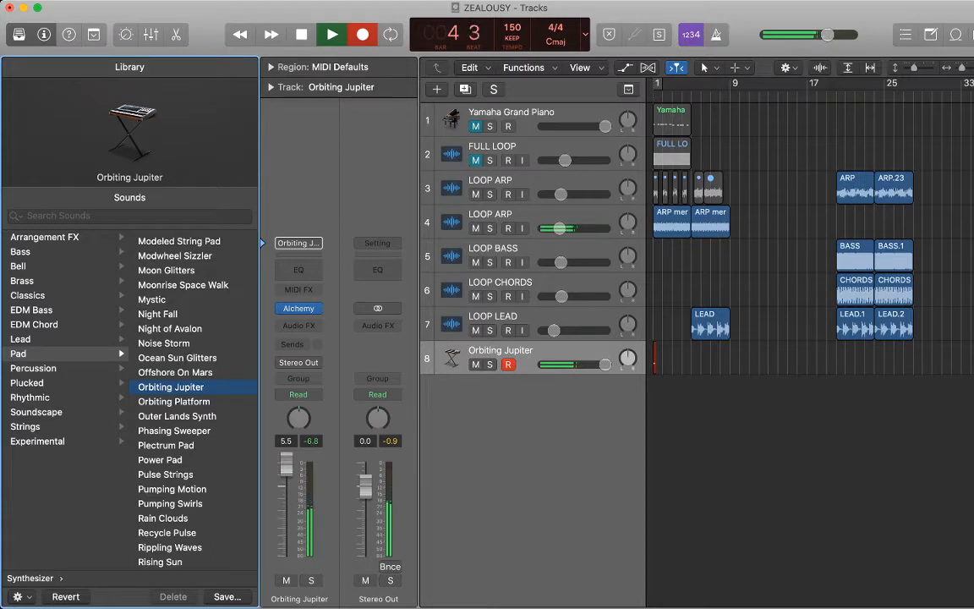
key(space)
- Open the recorded Orbiting Jupiter region in the Piano Roll and lengthen its note to the end of bar 4
click(672, 358)
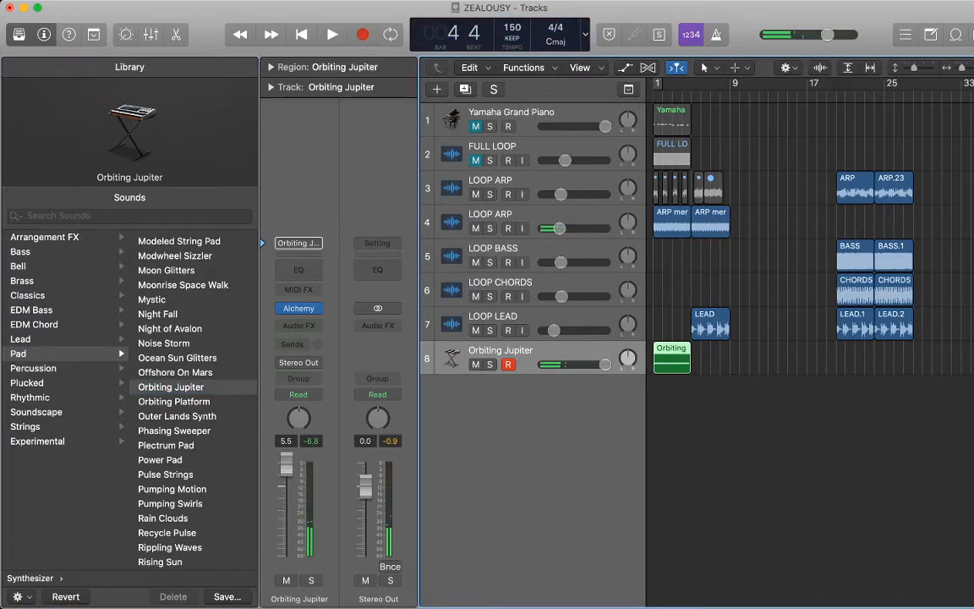
key(p)
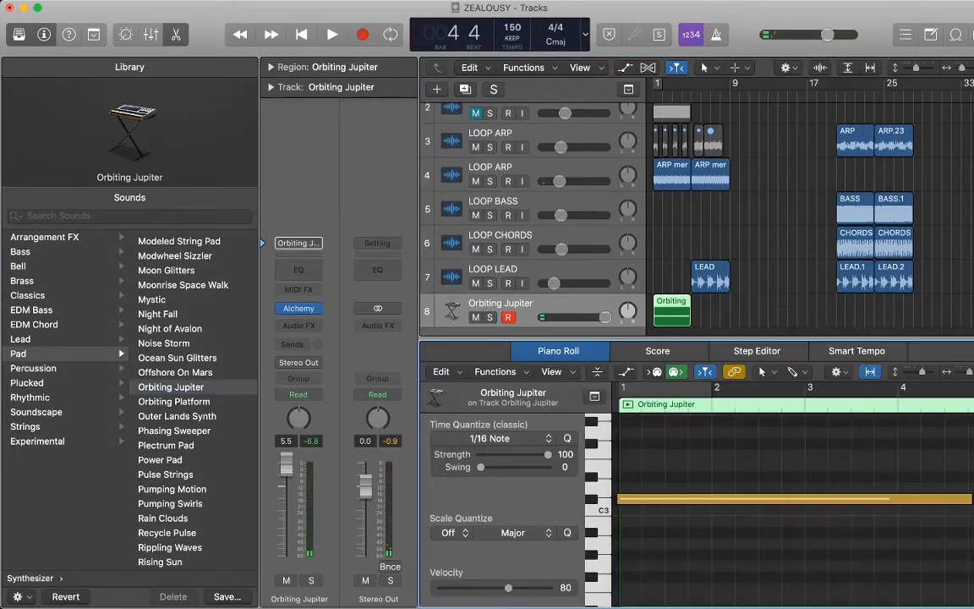
click(762, 499)
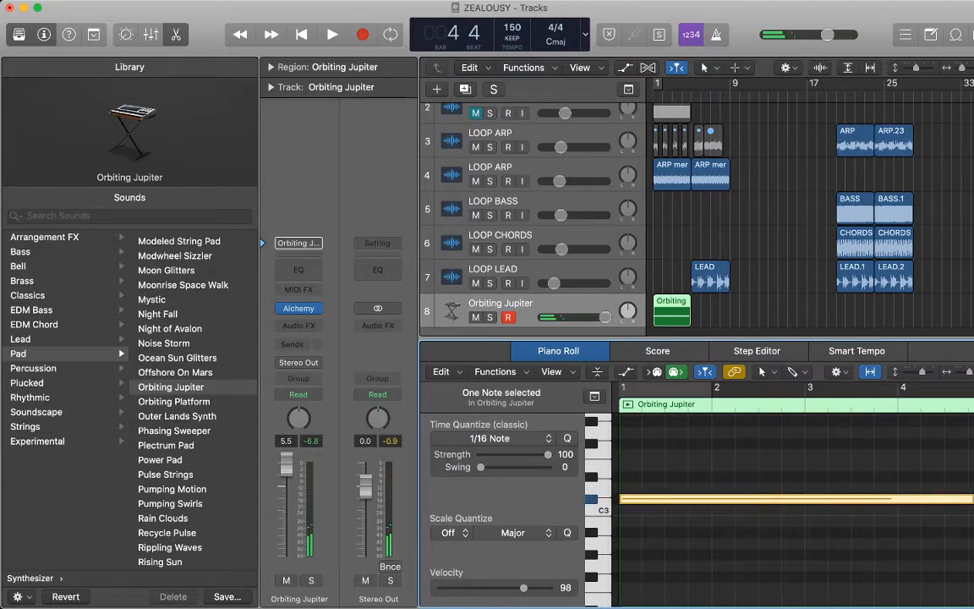
click(792, 542)
scroll(793, 541, right, 3)
drag(917, 499, 935, 498)
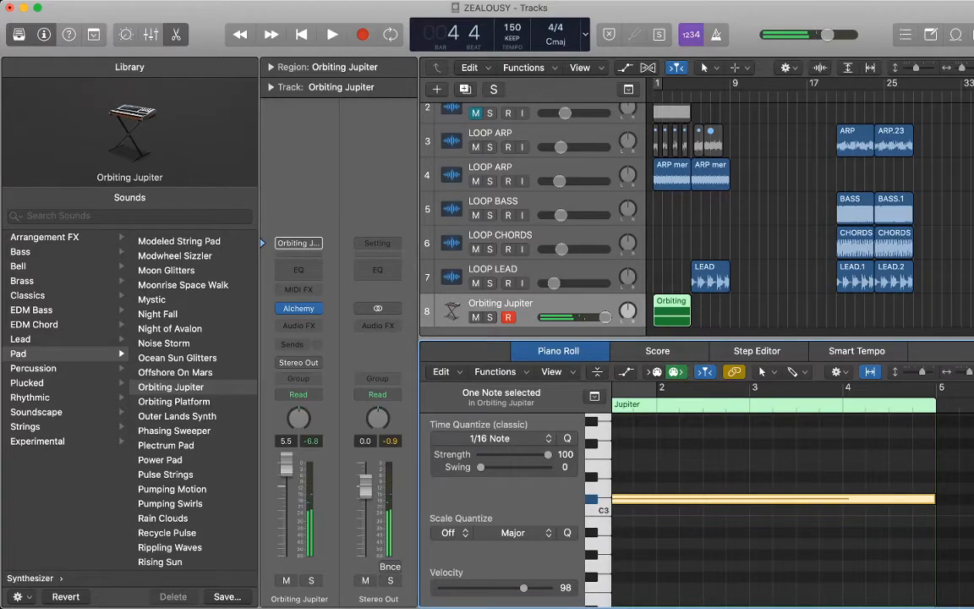
- Paste a copy of the held note at bar 5 and align both notes so the copy fills bars 5 to 8
key(super+v)
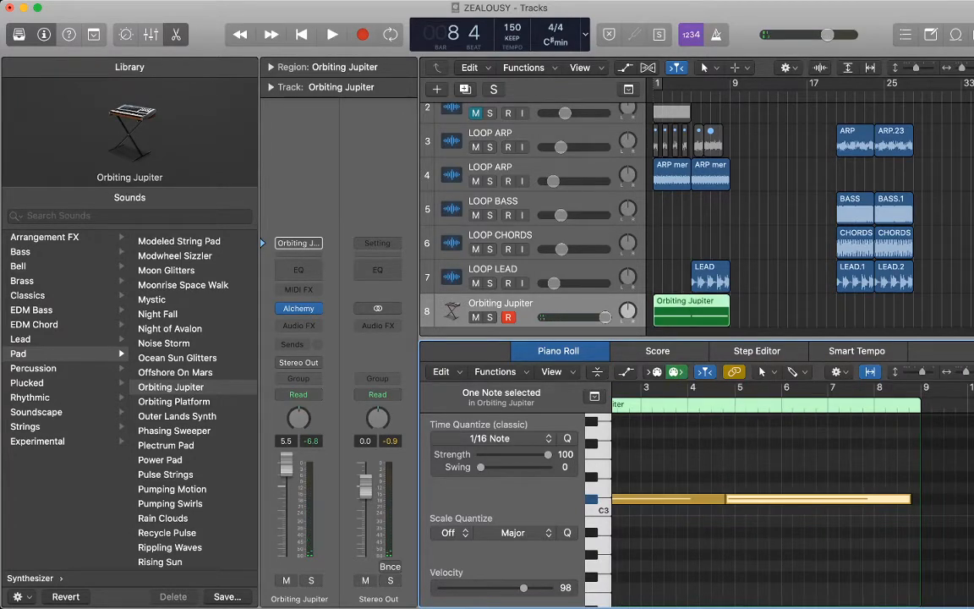
mouse_move(812, 499)
mouse_down()
mouse_move(835, 499)
mouse_move(823, 499)
mouse_up()
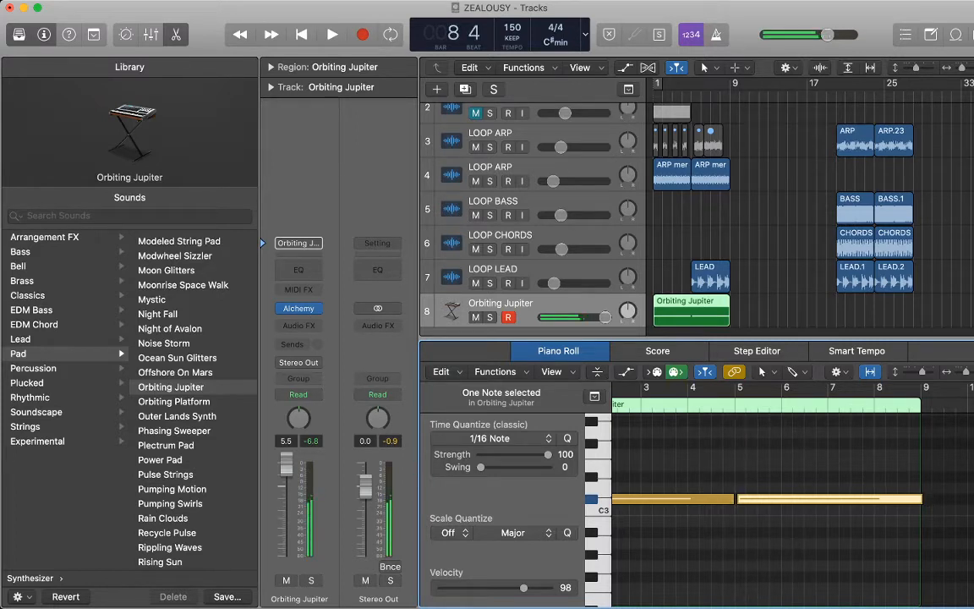
scroll(810, 499, left, 3)
drag(810, 499, 807, 498)
scroll(808, 499, right, 3)
drag(913, 499, 910, 499)
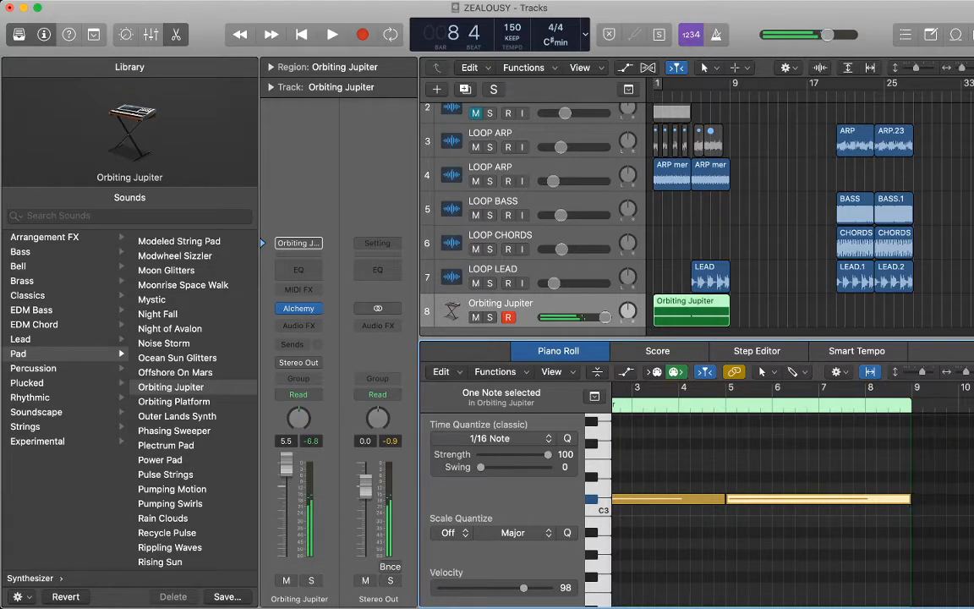
- Delete the second pad note and extend the first one to the end of bar 8
click(819, 456)
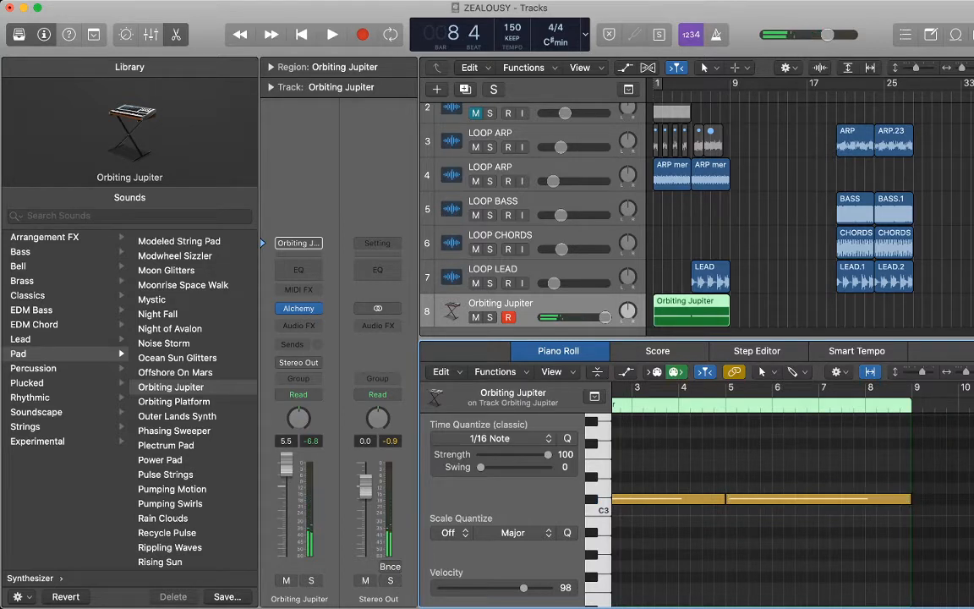
click(819, 499)
key(Delete)
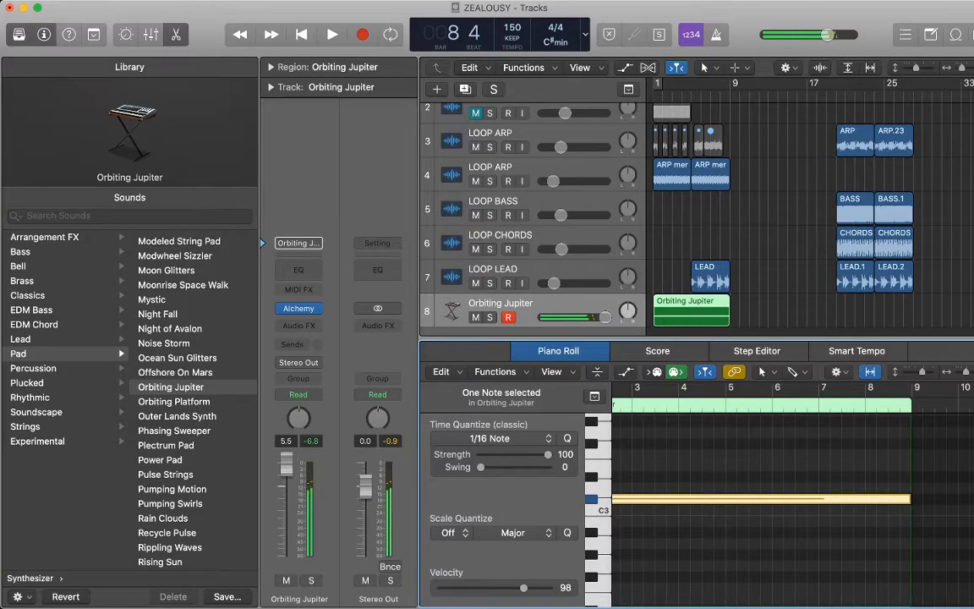
- Draw volume automation on the Orbiting Jupiter track rising from silence at bar 1 to +2.5 dB at bar 5
key(a)
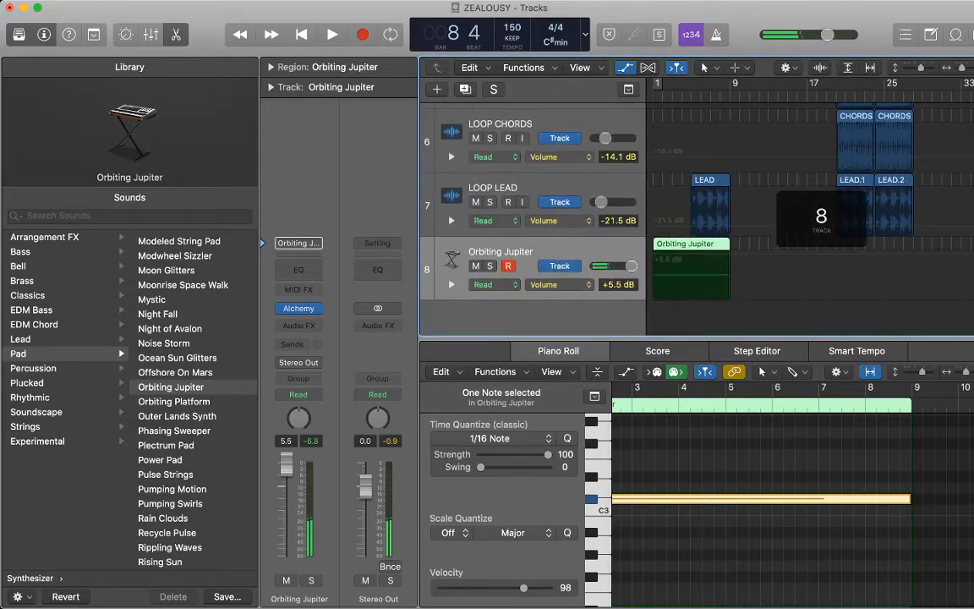
click(691, 272)
click(694, 256)
drag(653, 255, 653, 299)
key(Return)
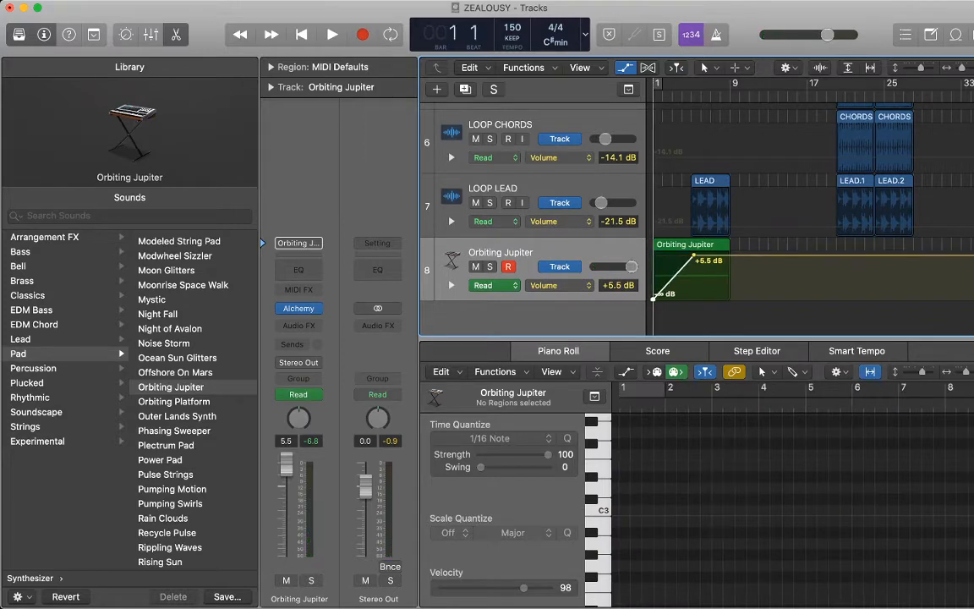
drag(693, 256, 693, 263)
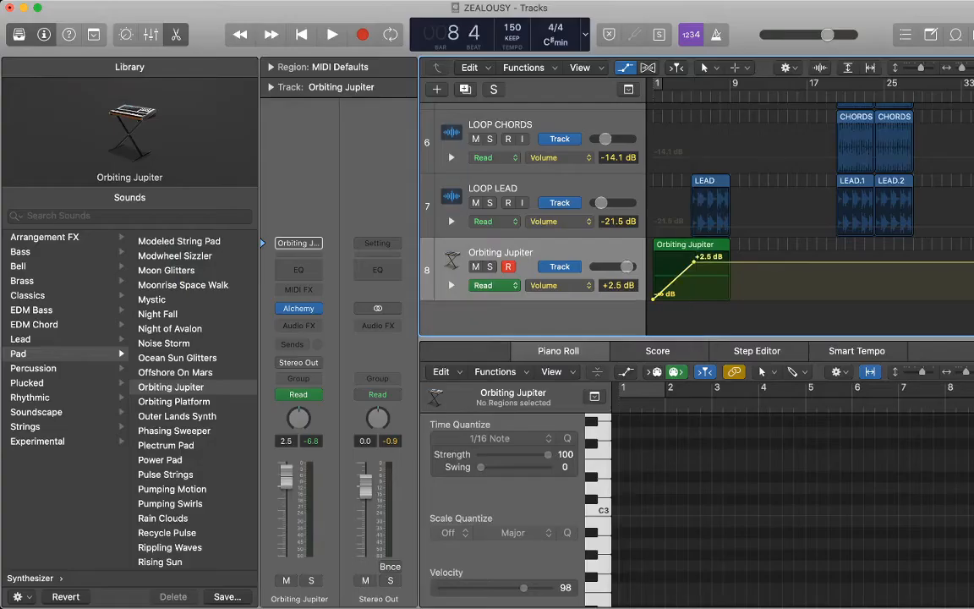
- Play back the first eight bars and add a -2.3 dB point at about bar 3 of the pad's volume fade-in
key(space)
scroll(812, 220, up, 5)
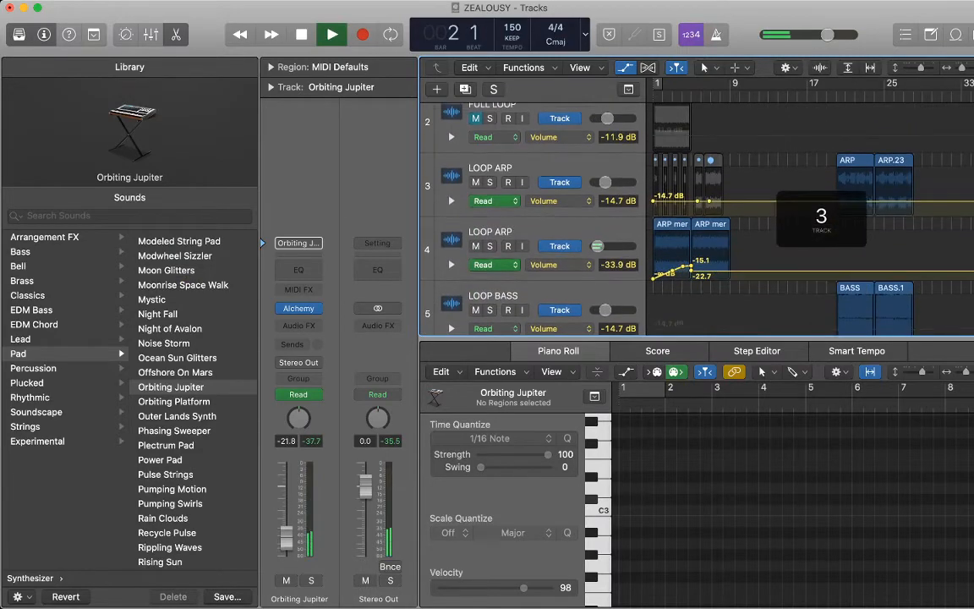
key(e)
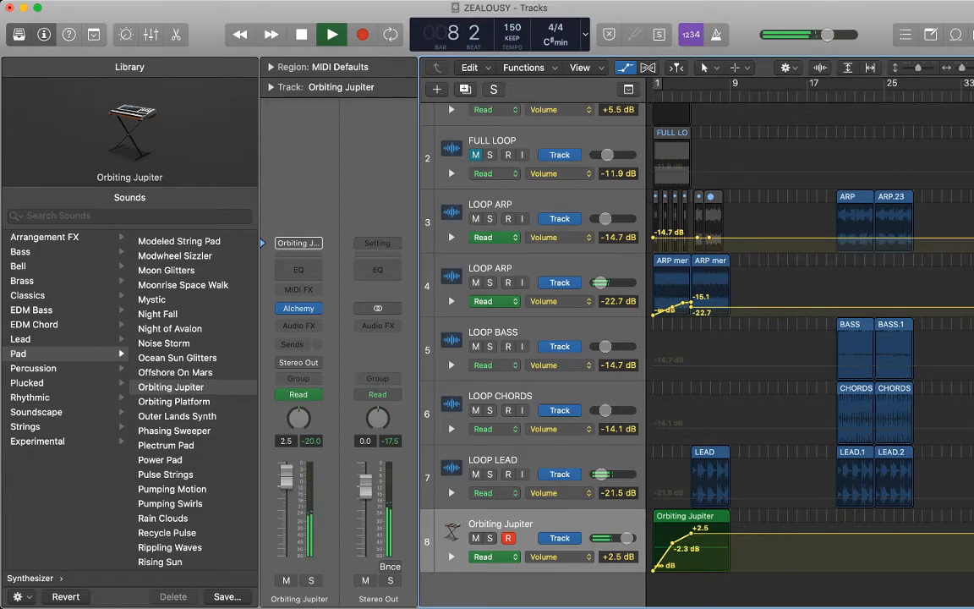
key(space)
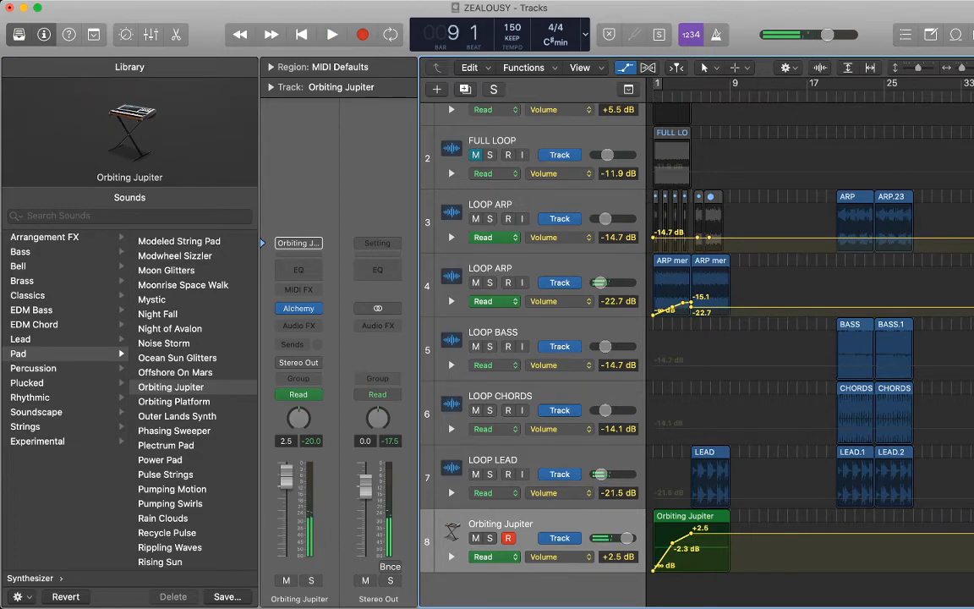
- Split the Orbiting Jupiter region at bar 5
key(a)
key(comma)
key(comma)
key(comma)
key(comma)
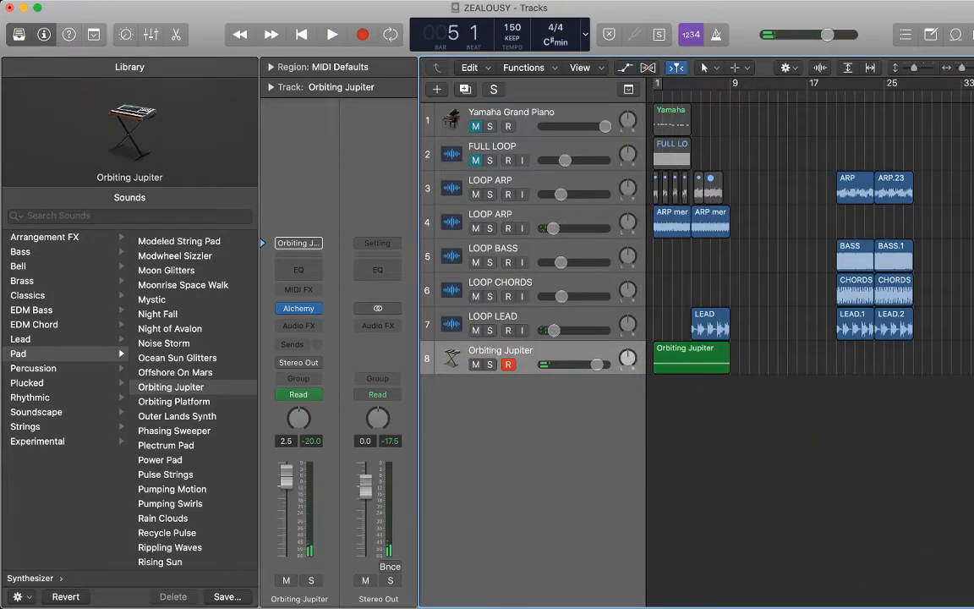
click(691, 358)
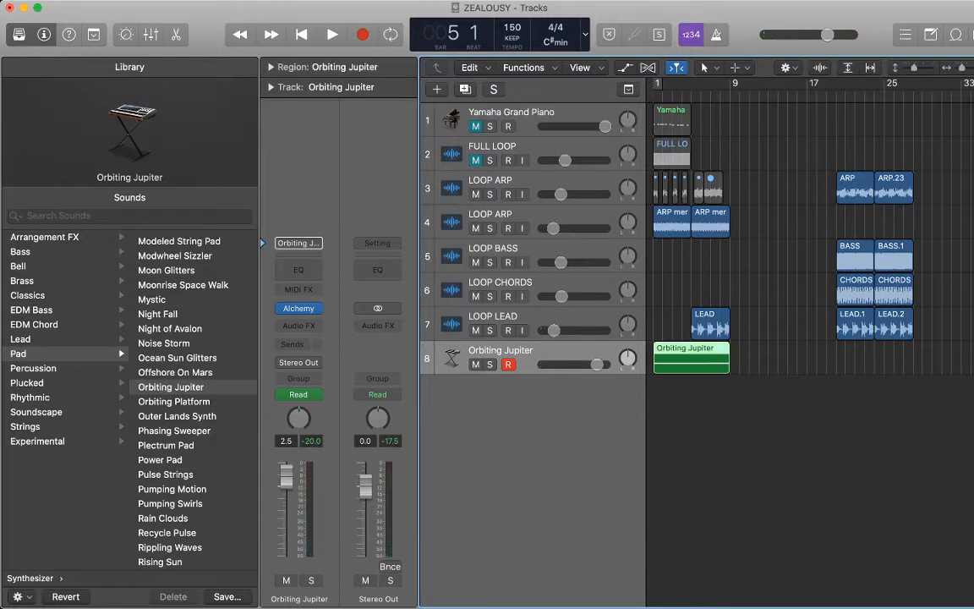
key(ctrl+b)
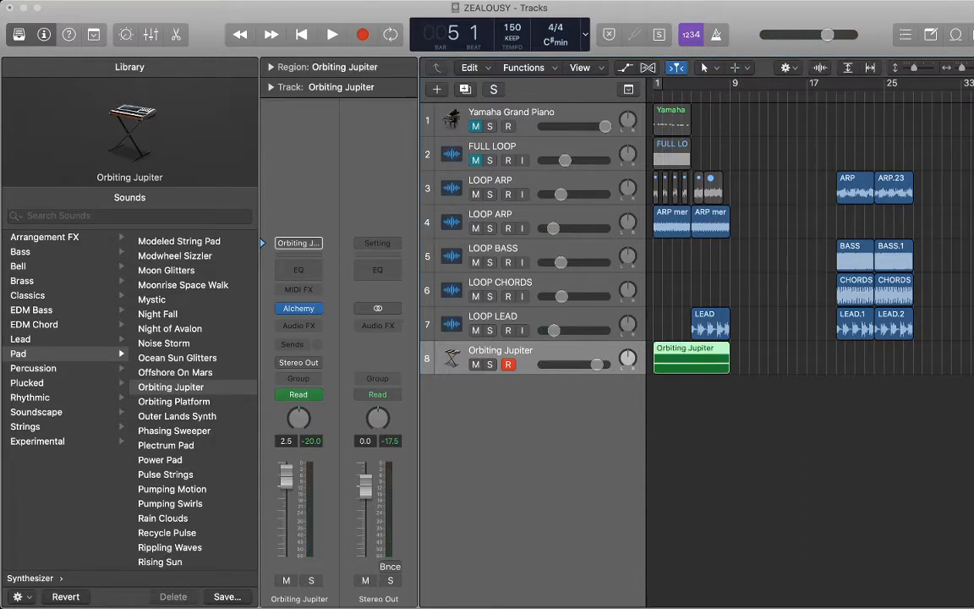
key(super+t)
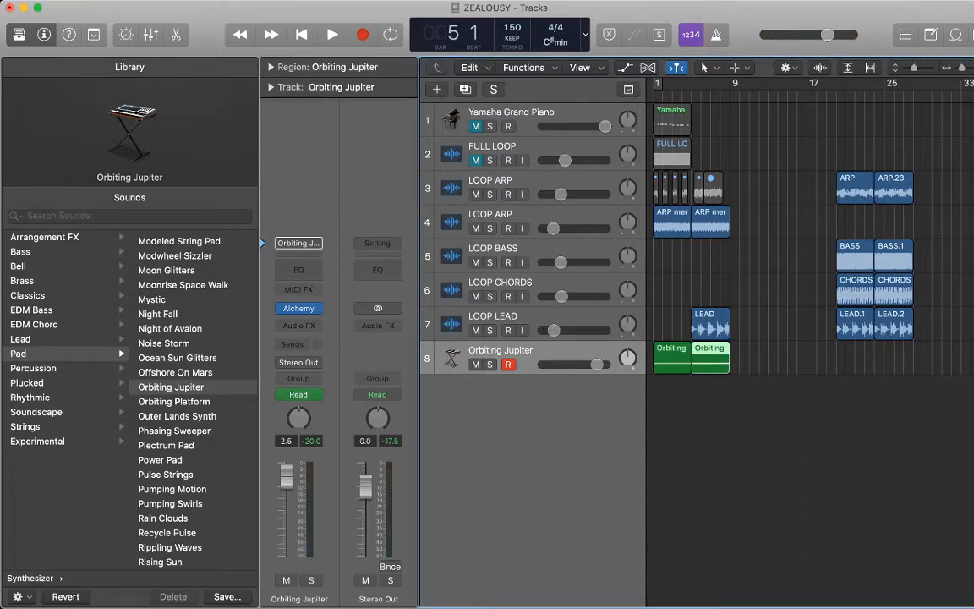
- Repeat the LEAD and Orbiting Jupiter regions from bar 5 at bar 9
key(p)
key(a)
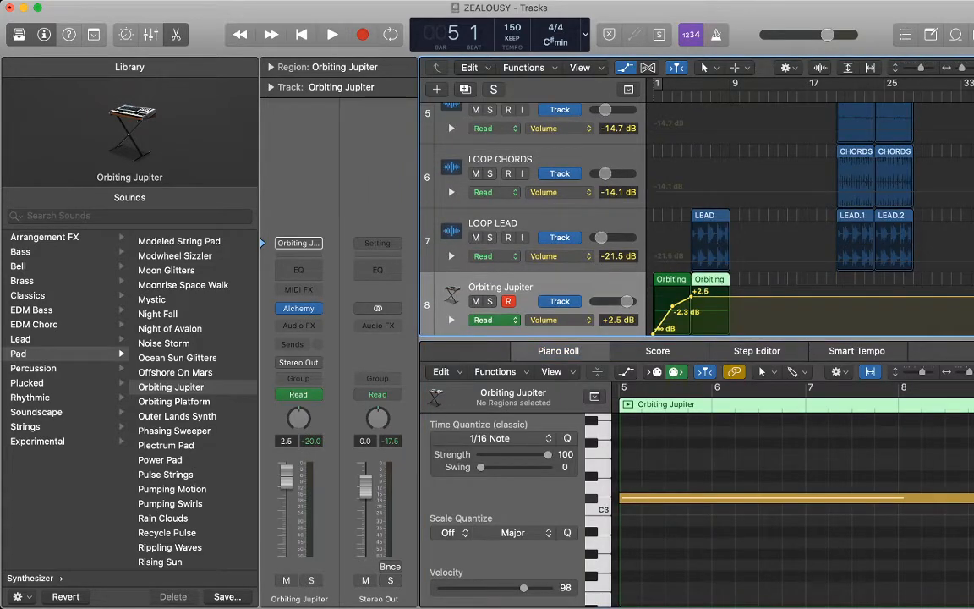
key(a)
drag(764, 310, 717, 139)
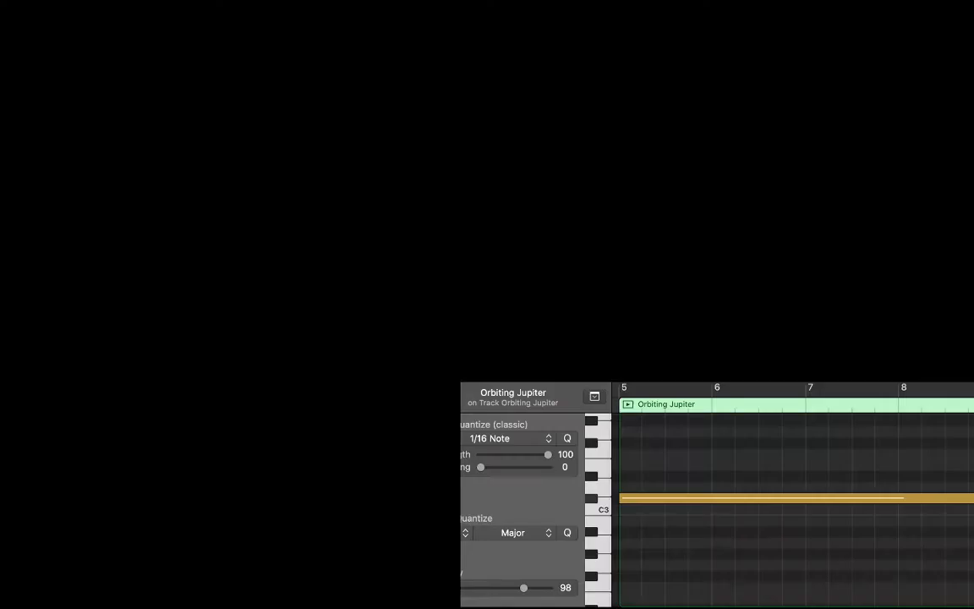
key(period)
key(period)
key(period)
key(period)
key(period)
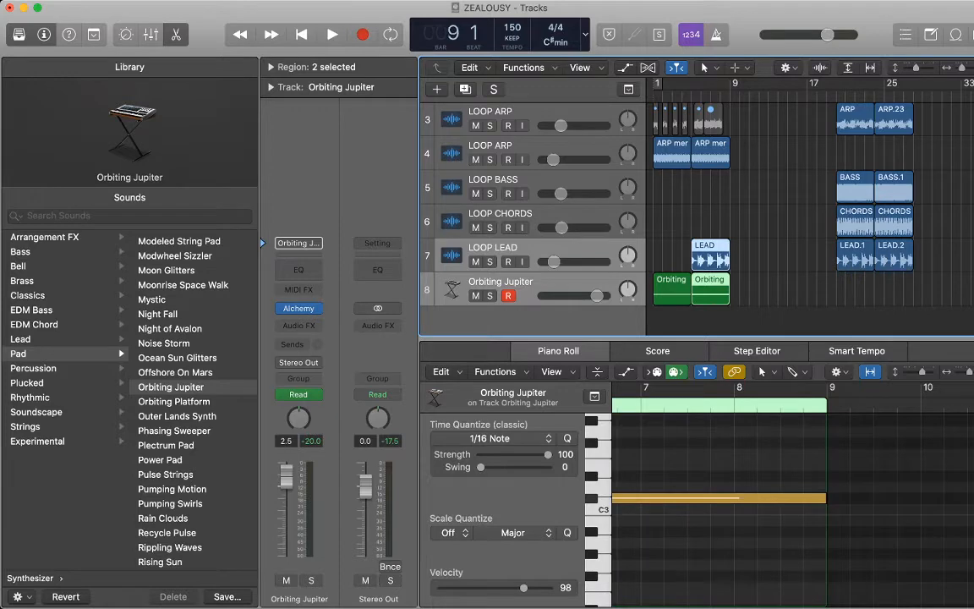
key(super+r)
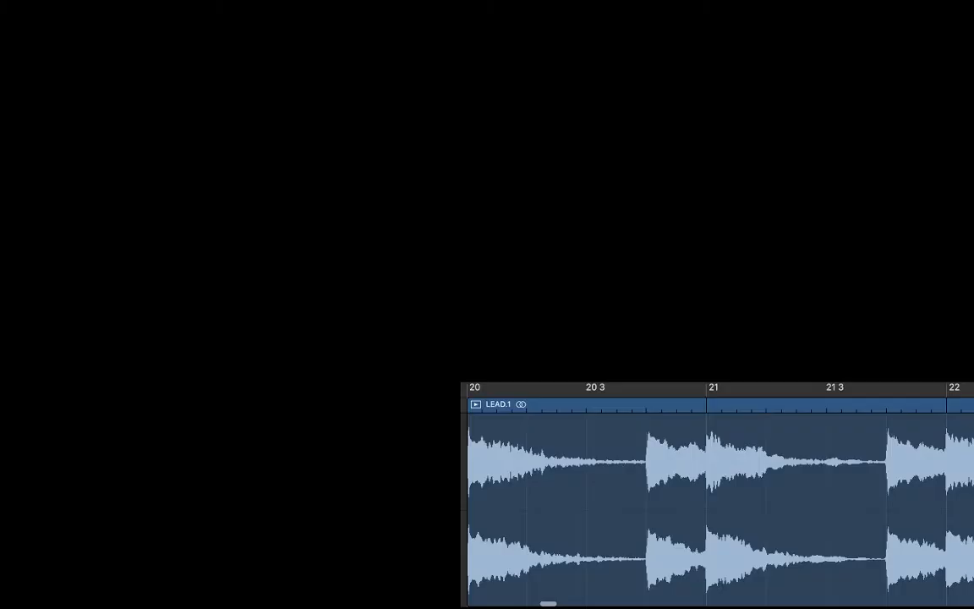
- Try a copy of the bar 20 ARP region at bar 9 on the second LOOP ARP track and play it
key(comma)
key(comma)
key(comma)
key(comma)
key(comma)
key(super+Tab)
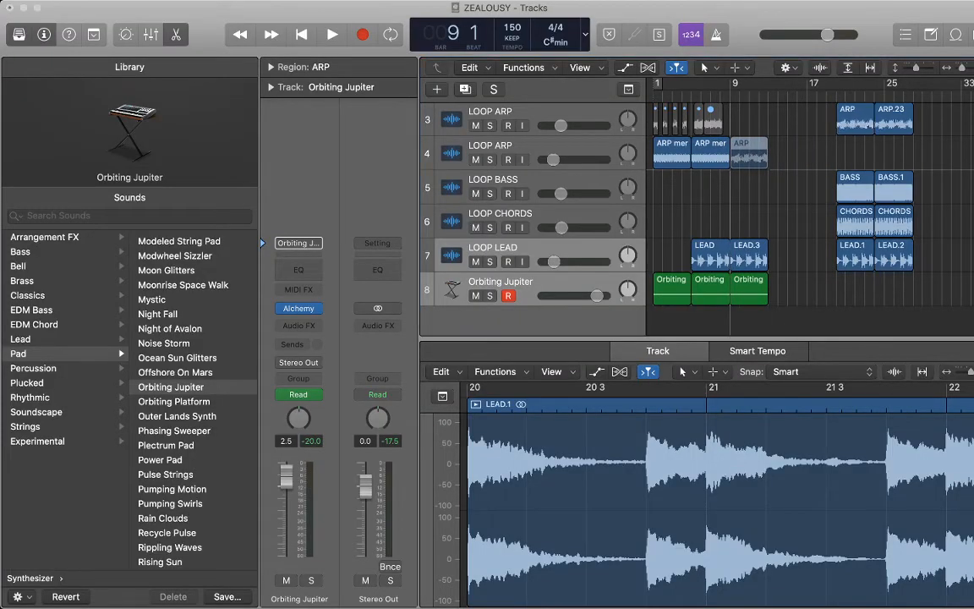
key(Return)
key(comma)
key(comma)
key(comma)
key(comma)
key(space)
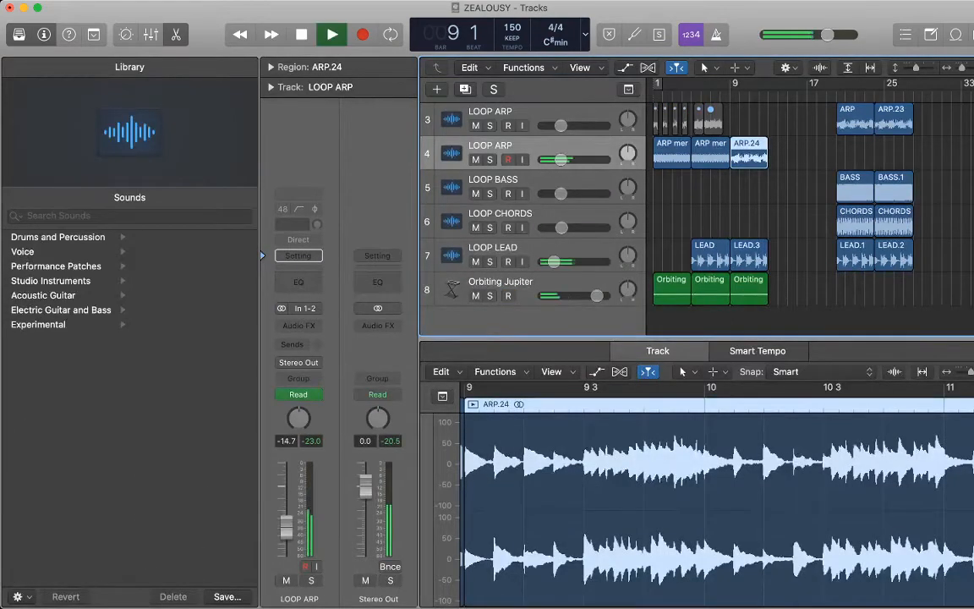
key(alt+shift+d)
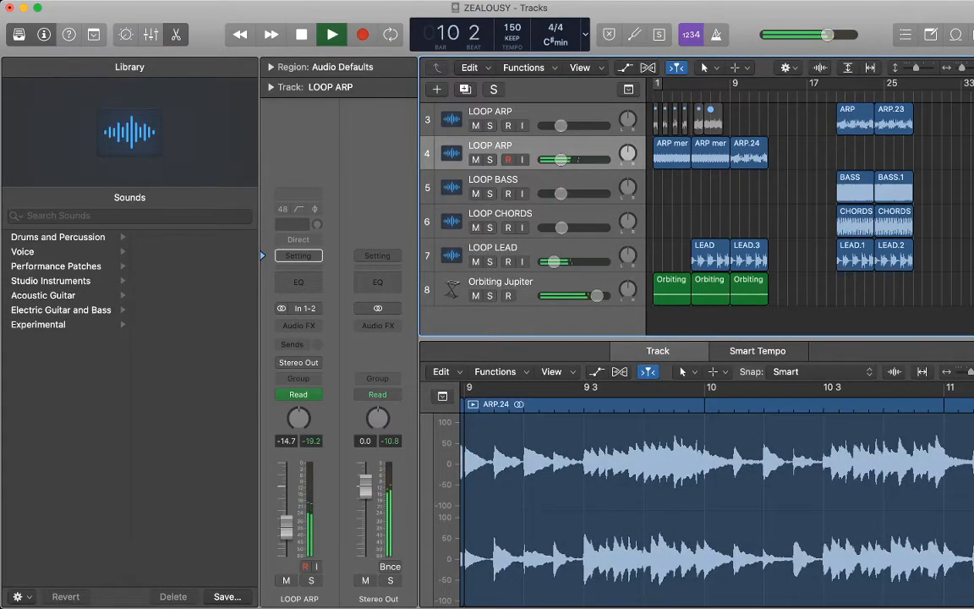
key(space)
- Delete the ARP copy at bar 9 from the second LOOP ARP track
click(749, 153)
key(super+Tab)
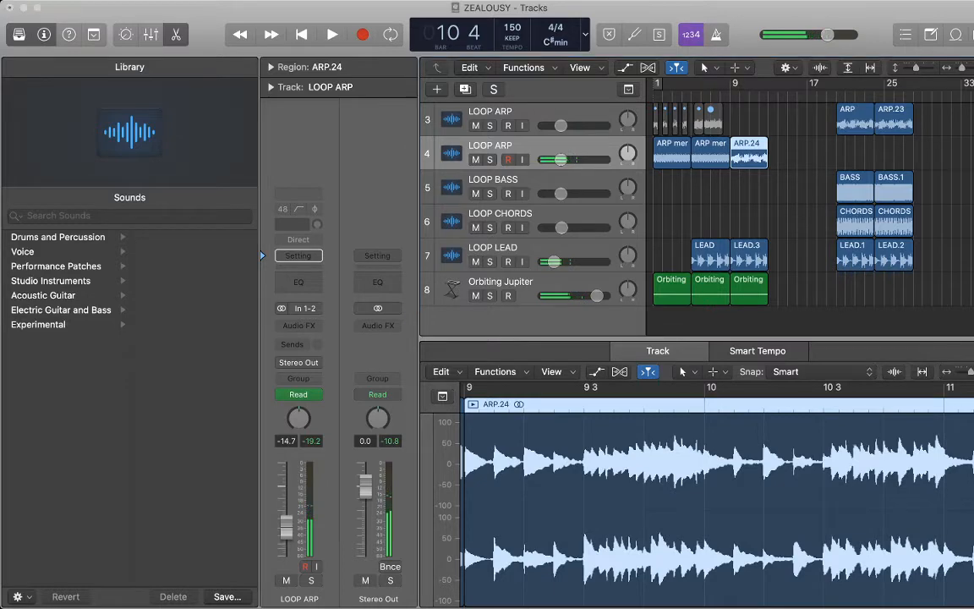
key(super+Tab)
key(Delete)
- Play the section from bar 9 without the arp and check the volume automation of the lead and pad tracks
key(space)
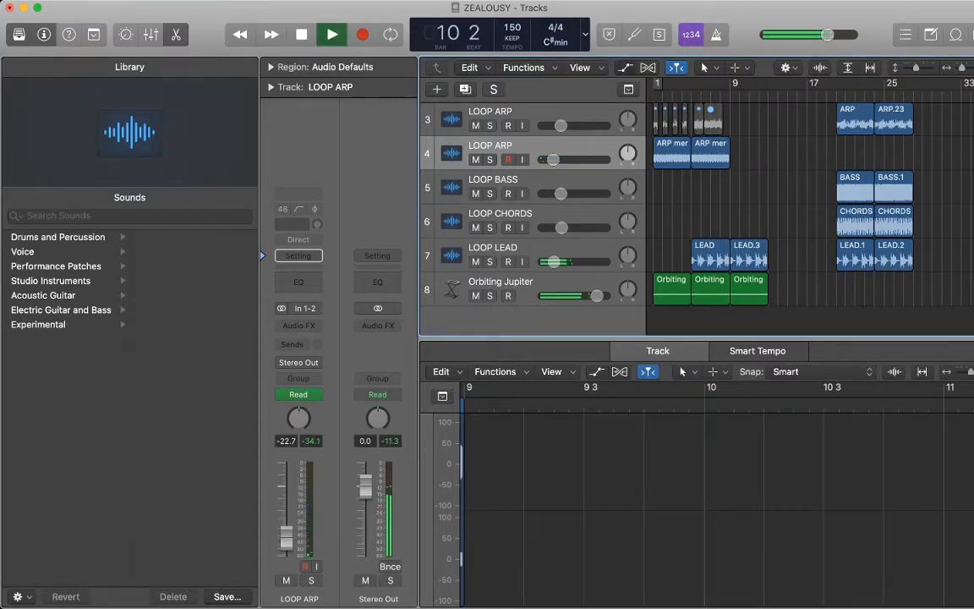
key(a)
scroll(810, 220, down, 5)
key(space)
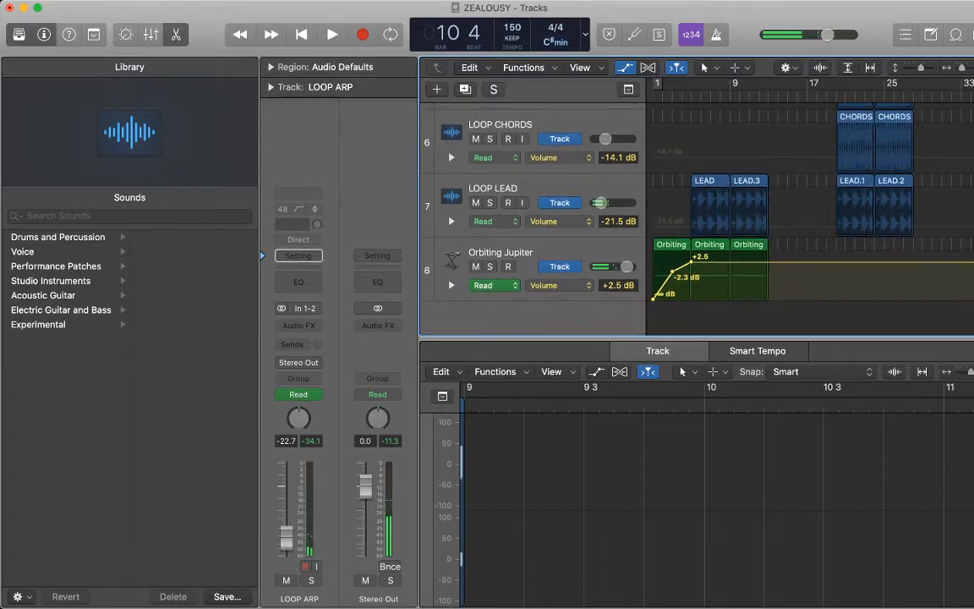
key(a)
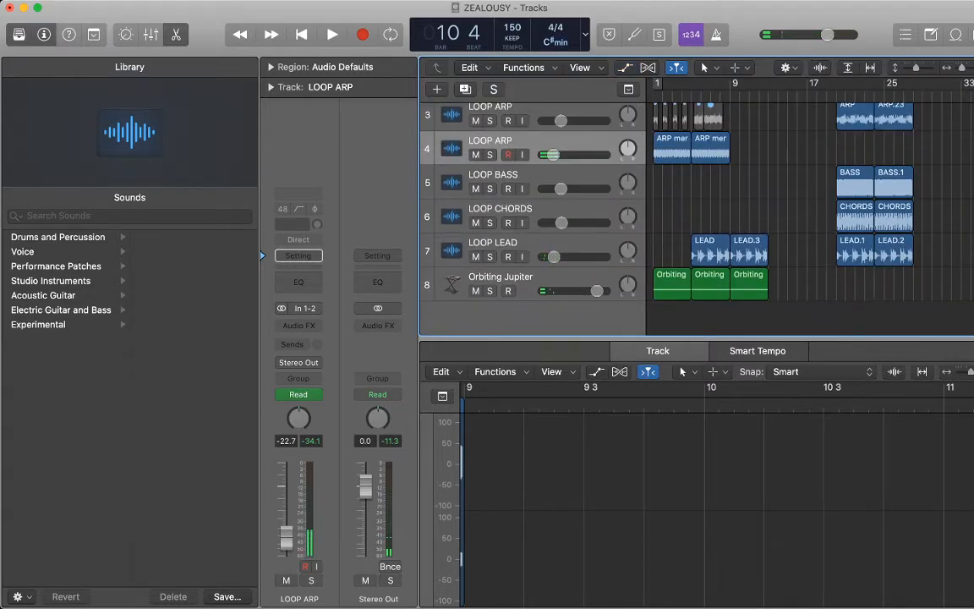
- Solo the LOOP BASS track and listen to its region from bar 20
click(838, 94)
click(854, 182)
key(s)
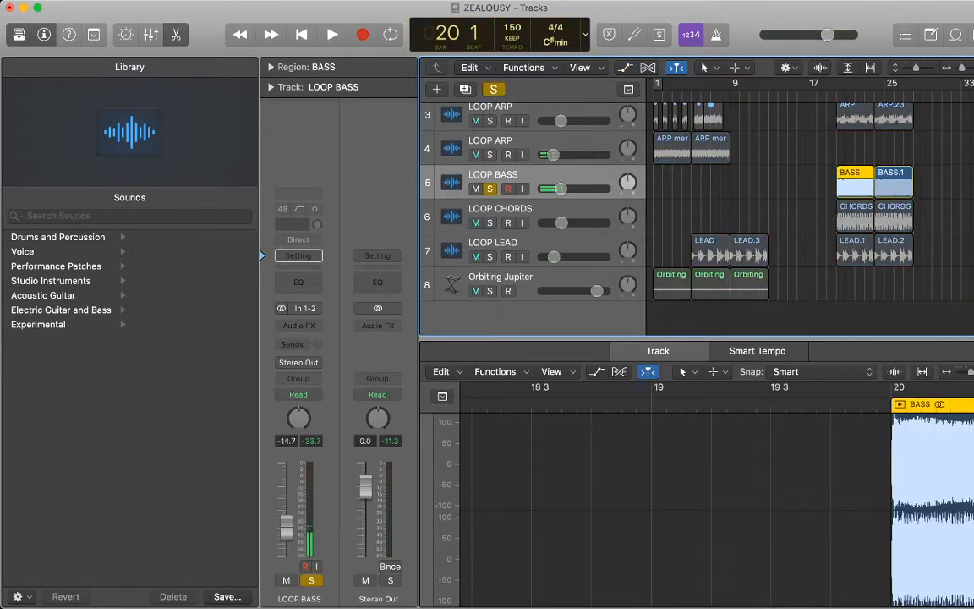
key(space)
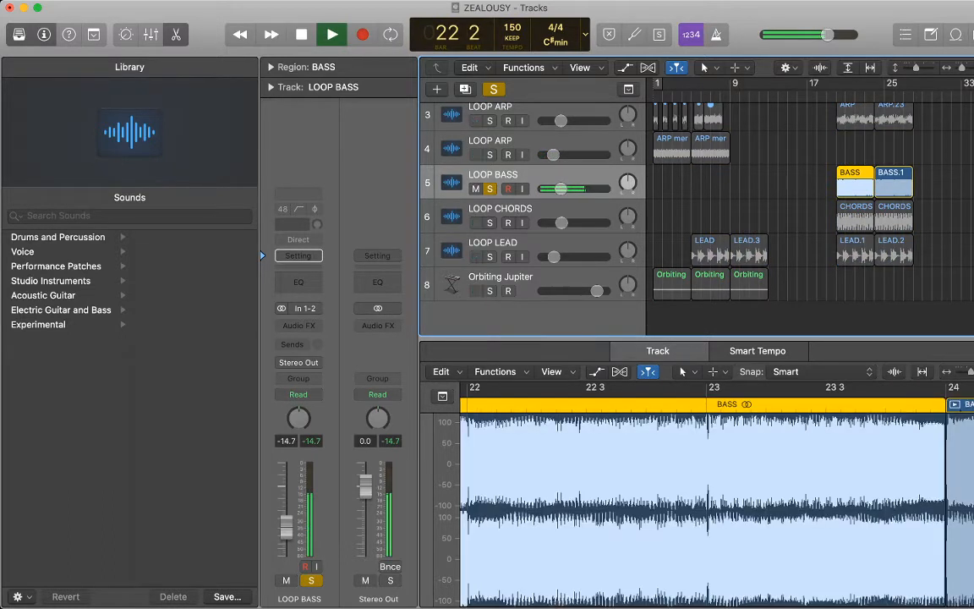
key(space)
- Move the BASS region from bar 20 to bar 5, audition it soloed with the second LOOP ARP track, and raise the bass volume to -11.0 dB
click(803, 182)
drag(854, 184, 710, 184)
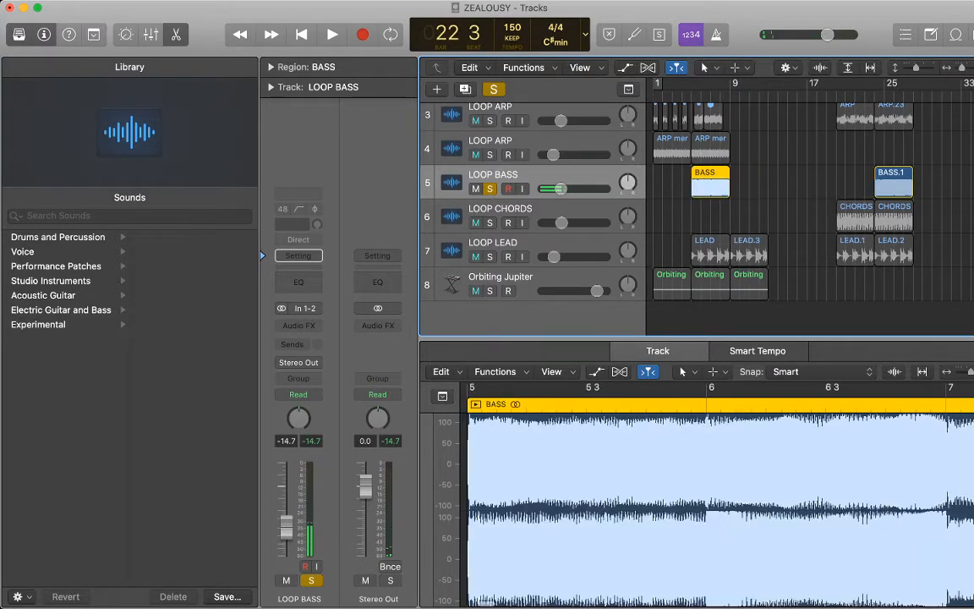
click(690, 94)
click(489, 155)
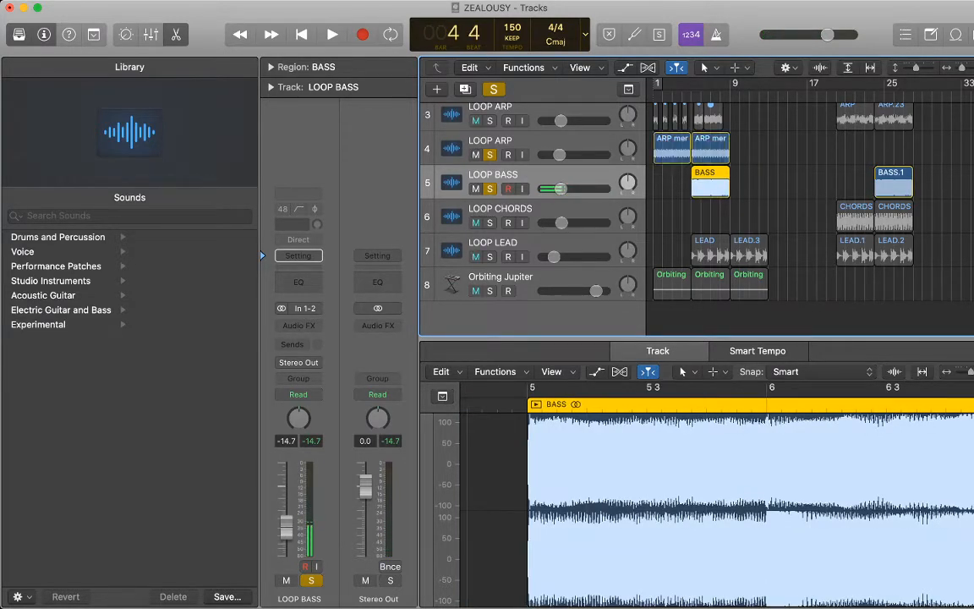
key(space)
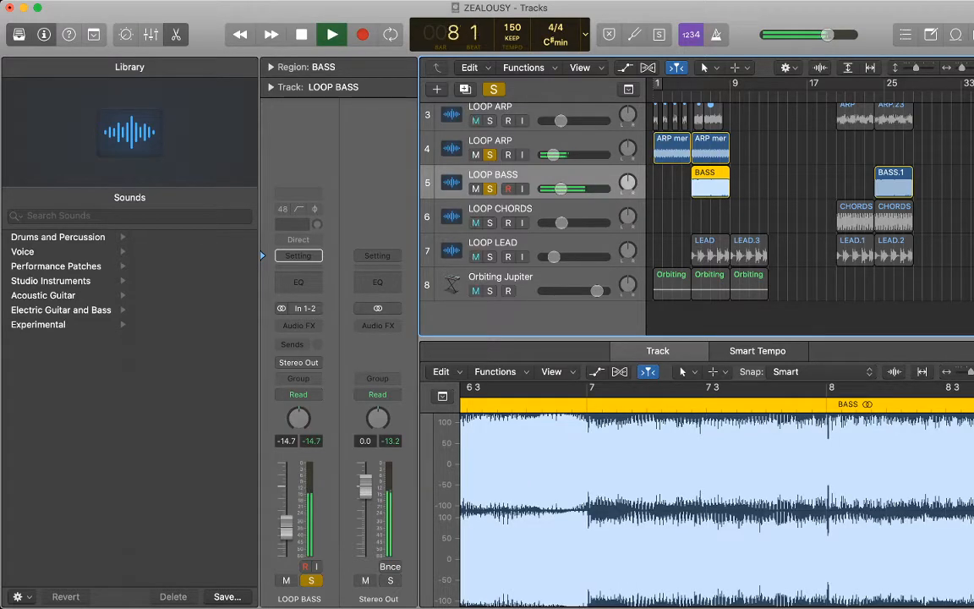
key(space)
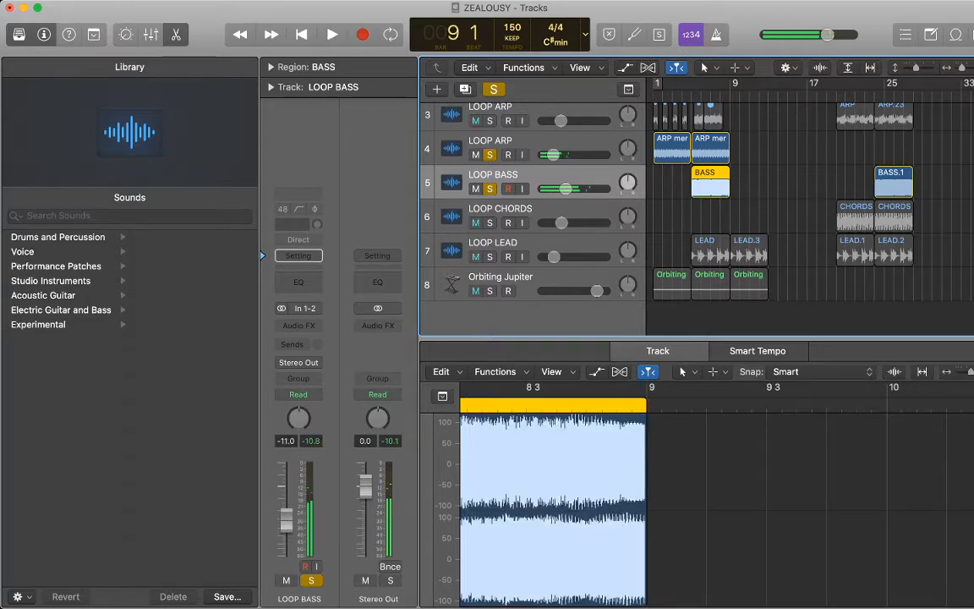
- Paste a copy of the BASS region at bar 9 and return the playhead to the start
scroll(717, 499, left, 10)
scroll(717, 499, right, 6)
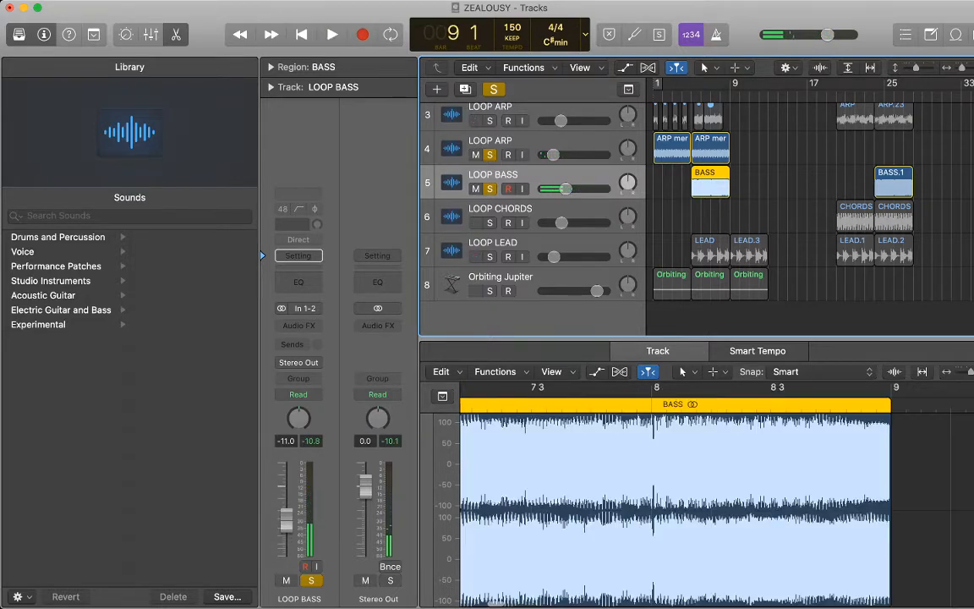
scroll(677, 499, right, 3)
key(super+v)
key(Return)
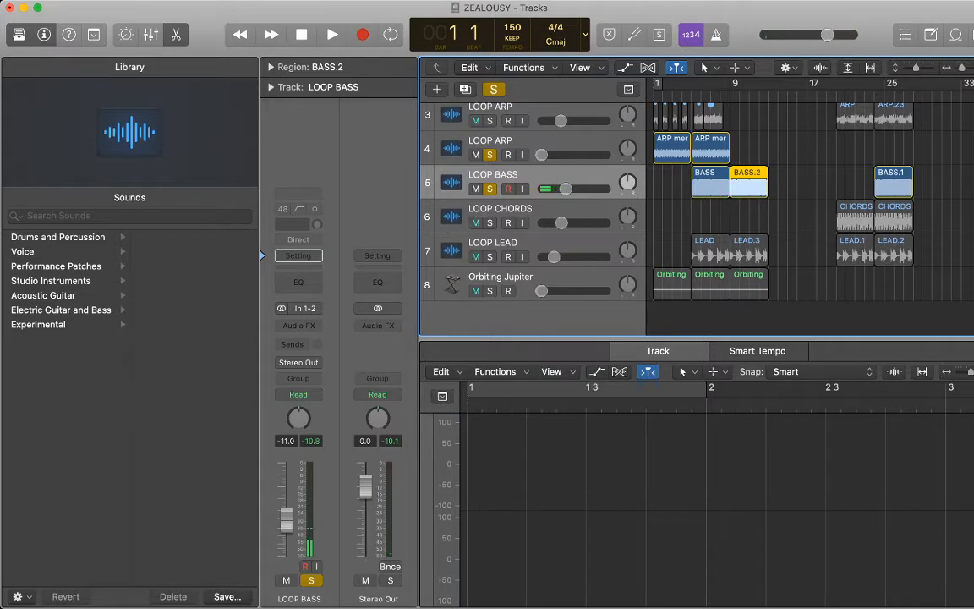
- Turn off all solos, play the arrangement from bar 1, and set the LOOP BASS volume to -12.8 dB
click(494, 89)
key(space)
key(super+shift+a)
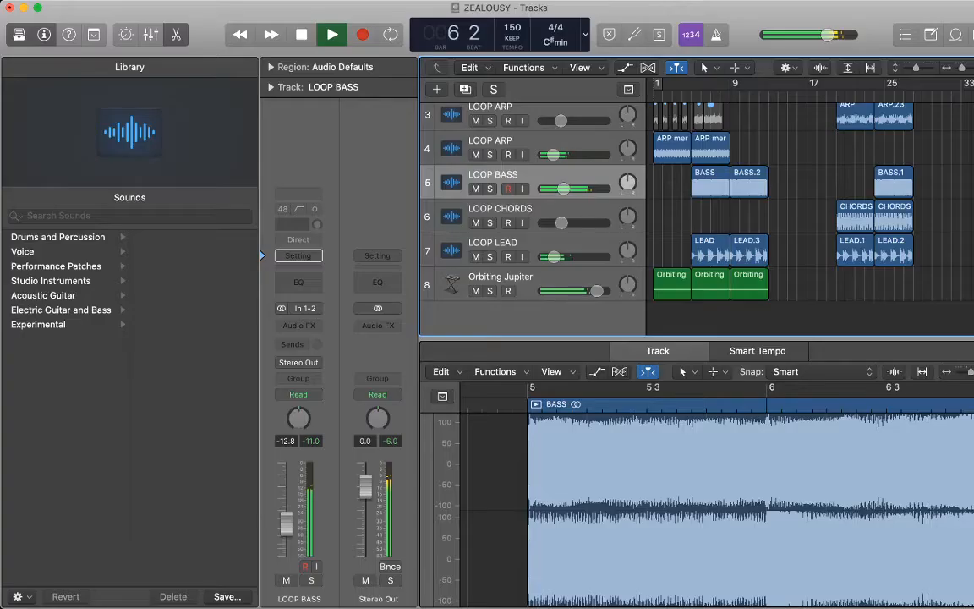
key(a)
scroll(702, 212, down, 3)
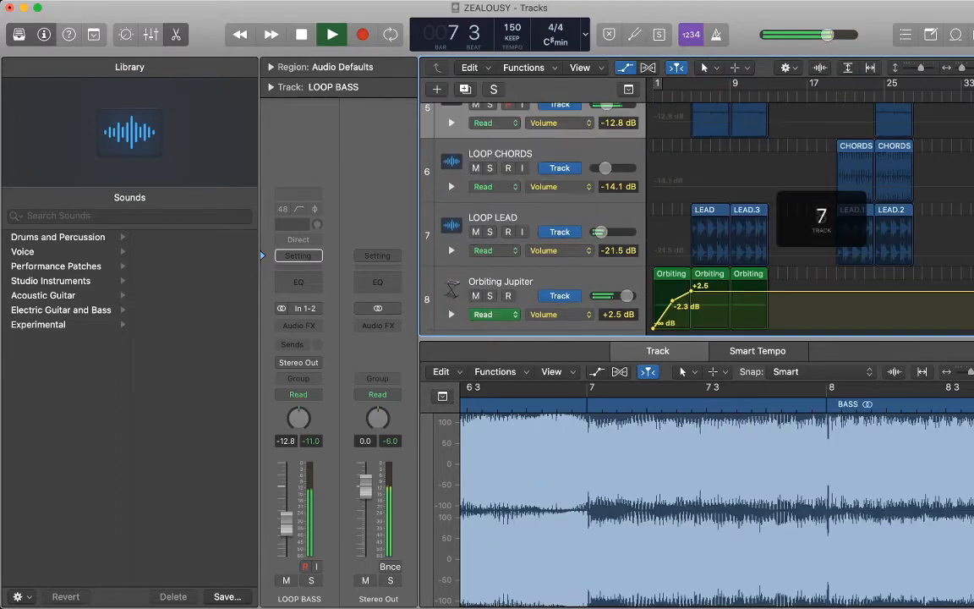
scroll(702, 211, up, 5)
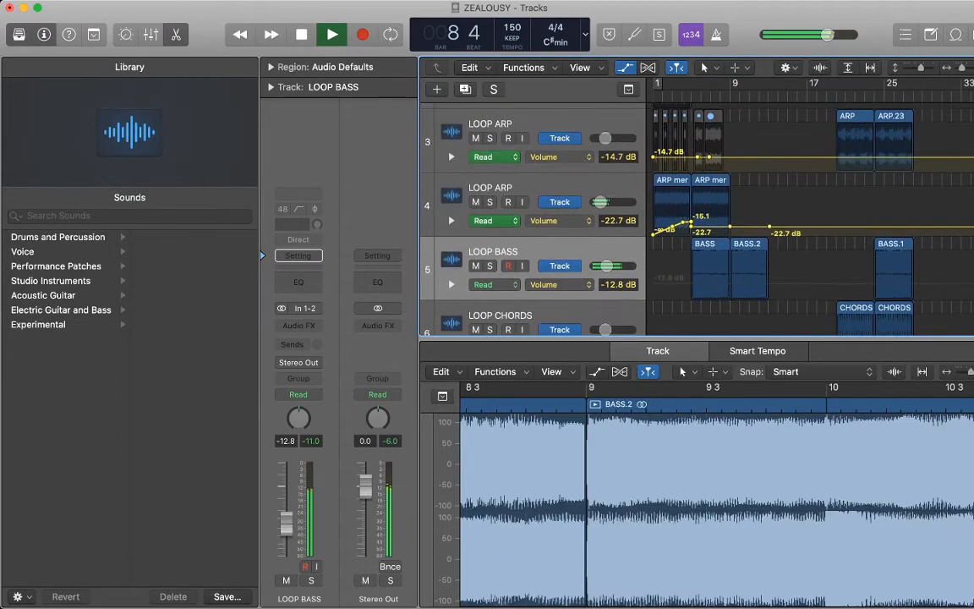
- Stop playback and delete the two BASS regions at bars 5 and 9
key(a)
key(space)
drag(794, 260, 717, 253)
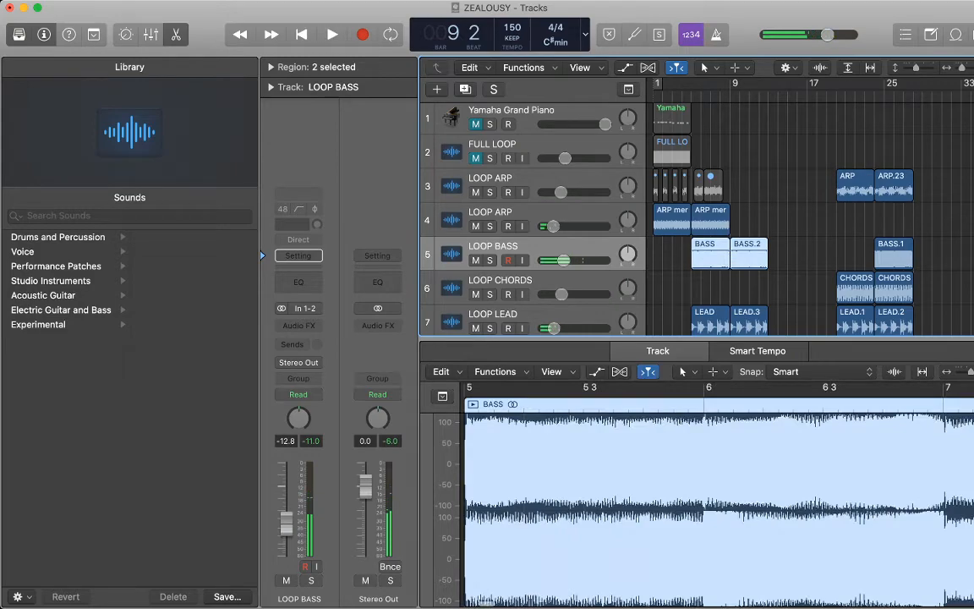
key(Delete)
- Add a new track below Orbiting Jupiter that duplicates its instrument and settings
scroll(541, 220, down, 3)
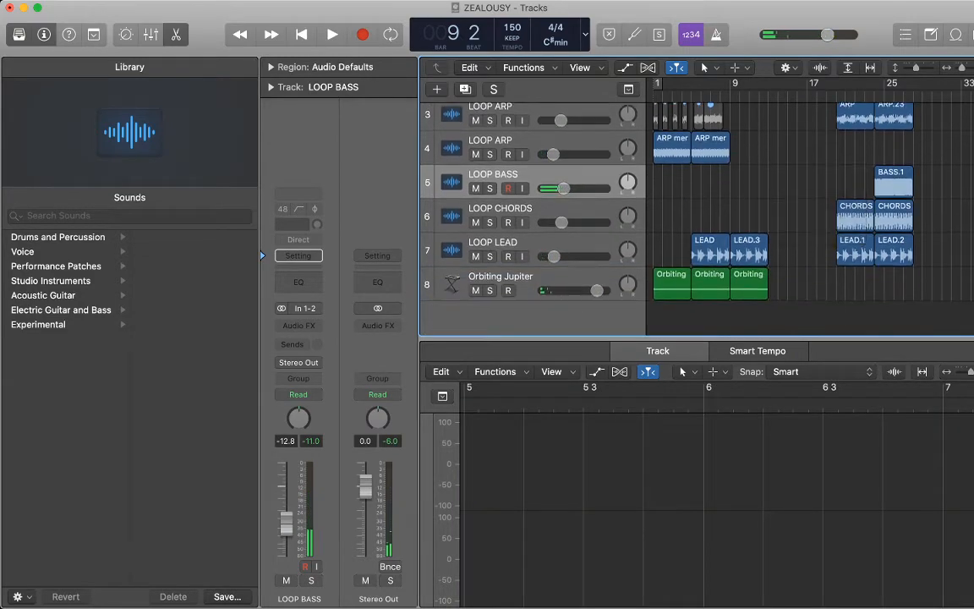
click(516, 277)
key(super+d)
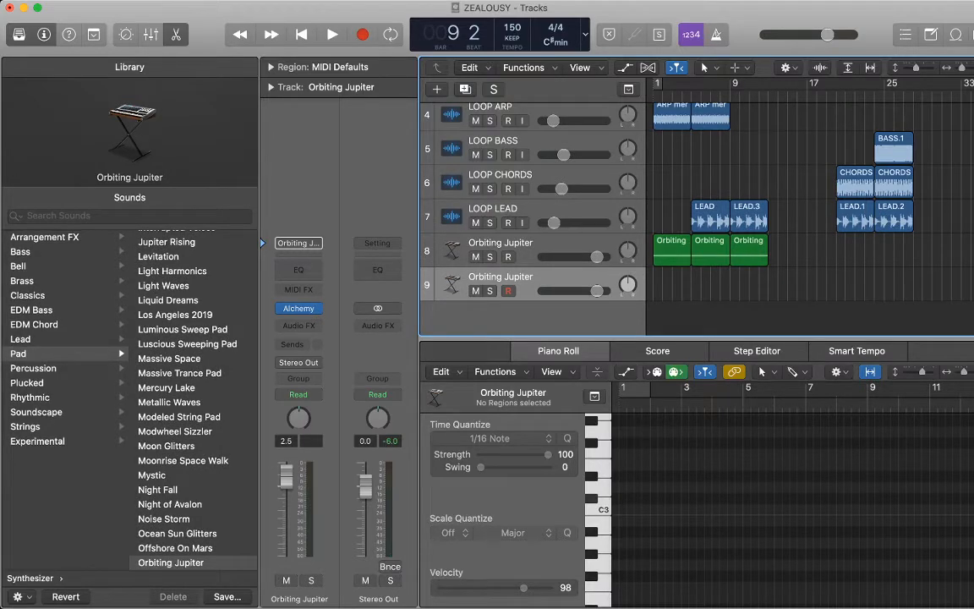
- Load the Deep Wave Bass patch from the synthesizer bass sounds onto the duplicated track and set its volume to -1.1 dB
scroll(64, 383, left, 5)
click(51, 383)
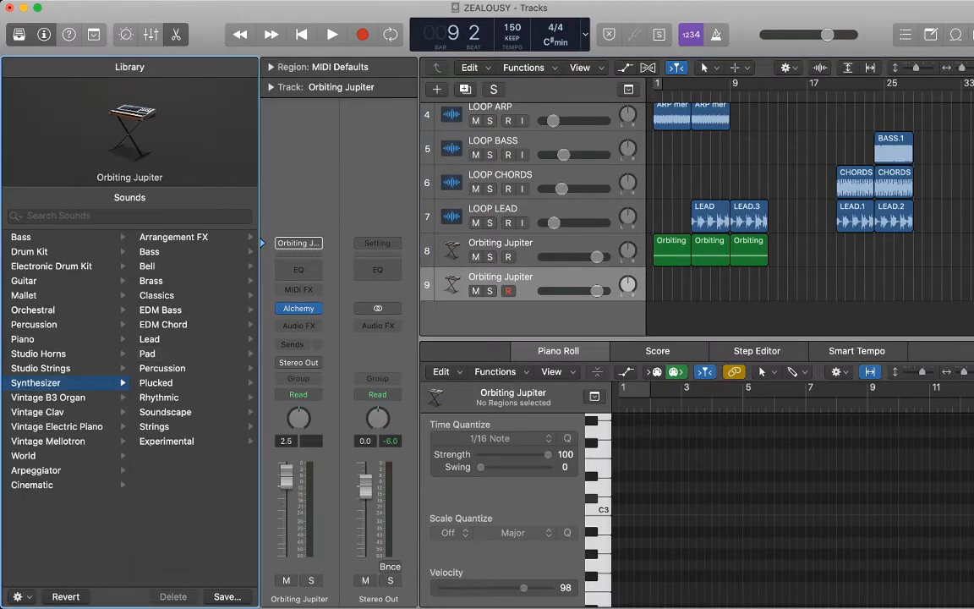
click(151, 252)
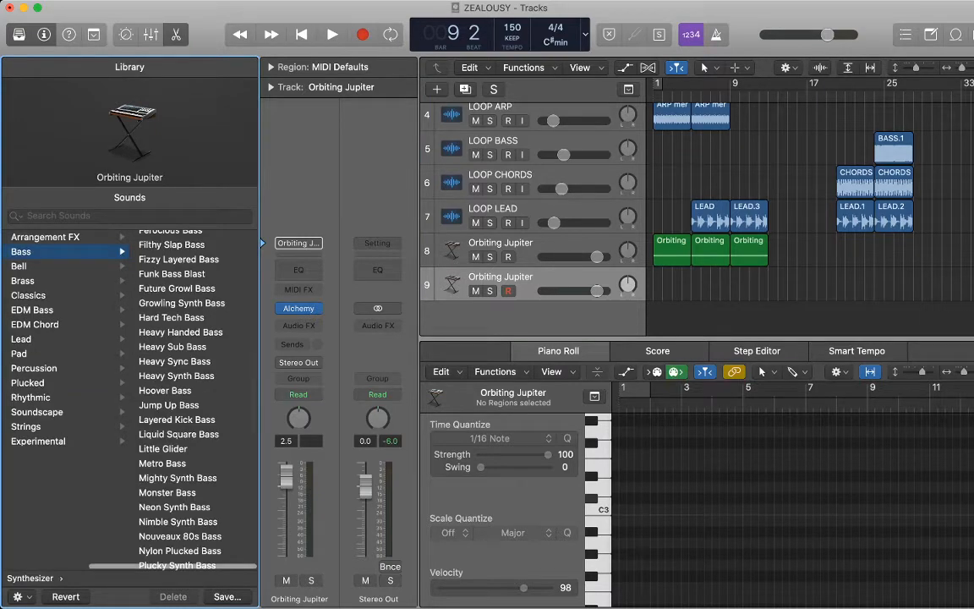
scroll(169, 397, down, 5)
scroll(169, 398, up, 10)
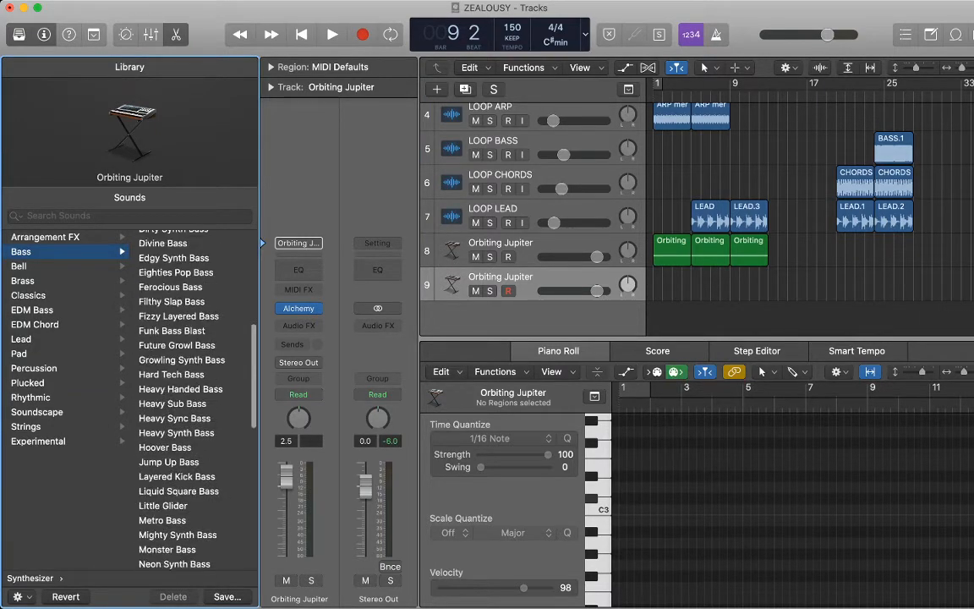
scroll(178, 398, down, 3)
click(173, 389)
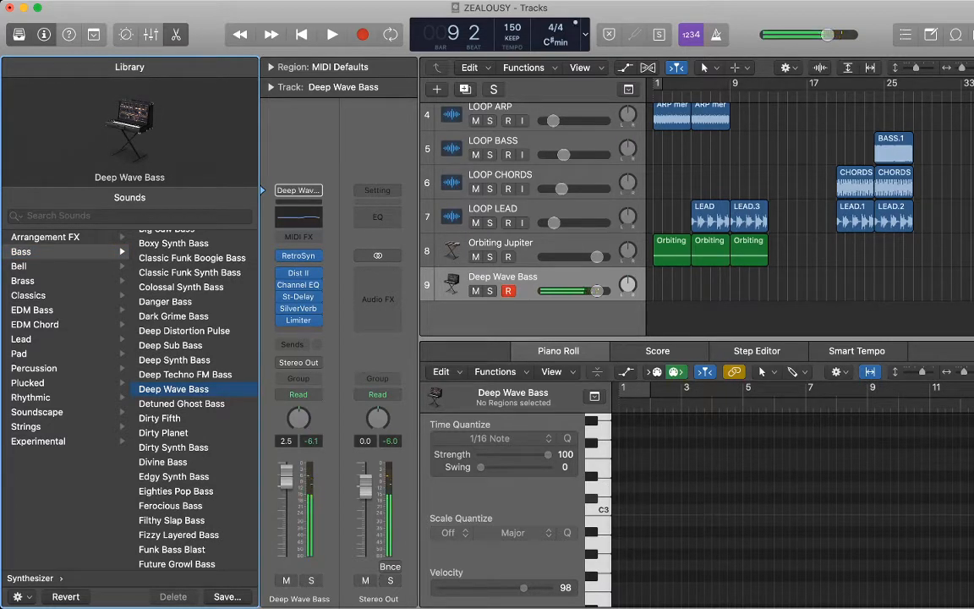
alt+click(596, 290)
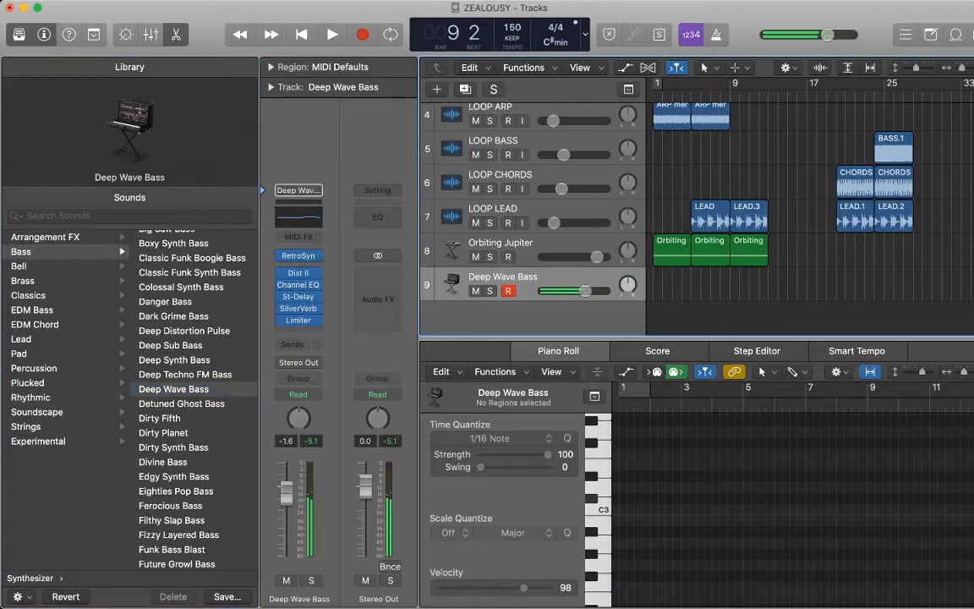
drag(591, 290, 586, 290)
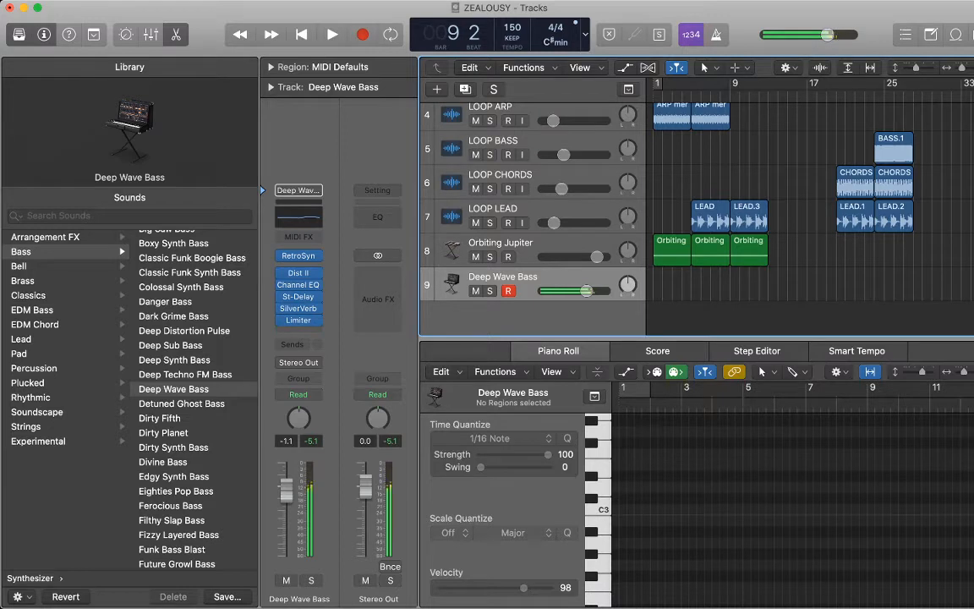
- Run a brief trial recording pass on the Deep Wave Bass track and place the playhead at the start of bar 5
key(r)
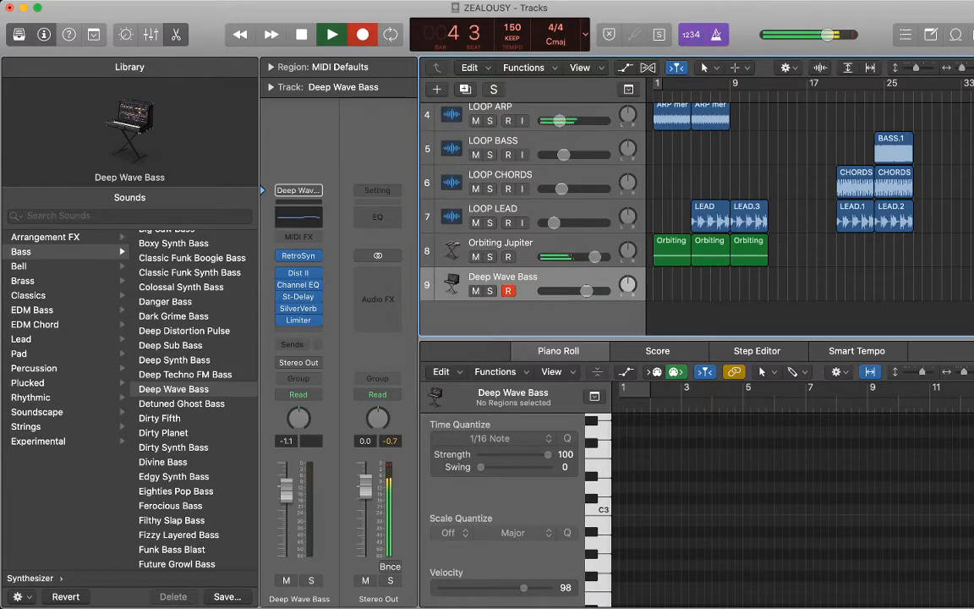
key(space)
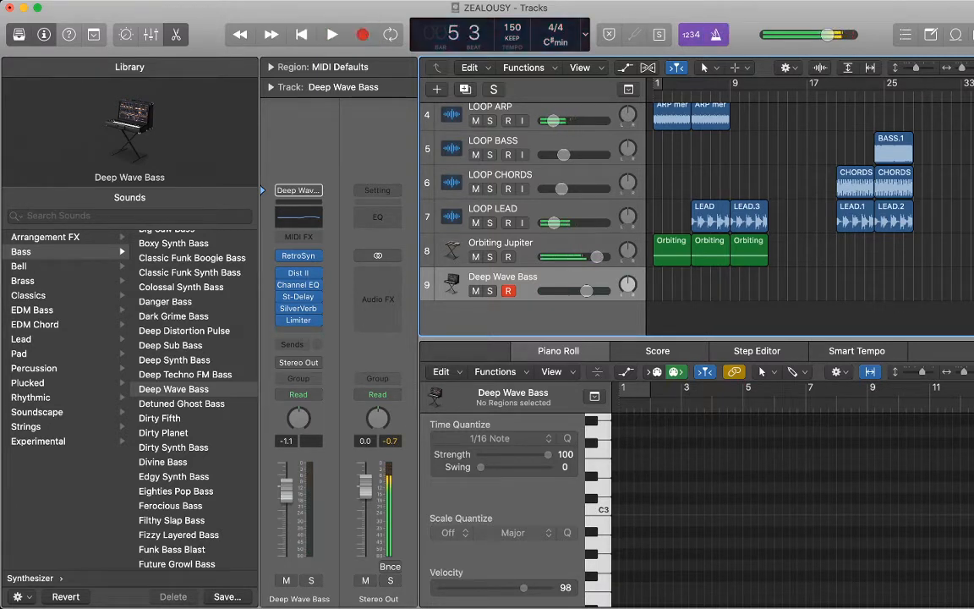
key(comma)
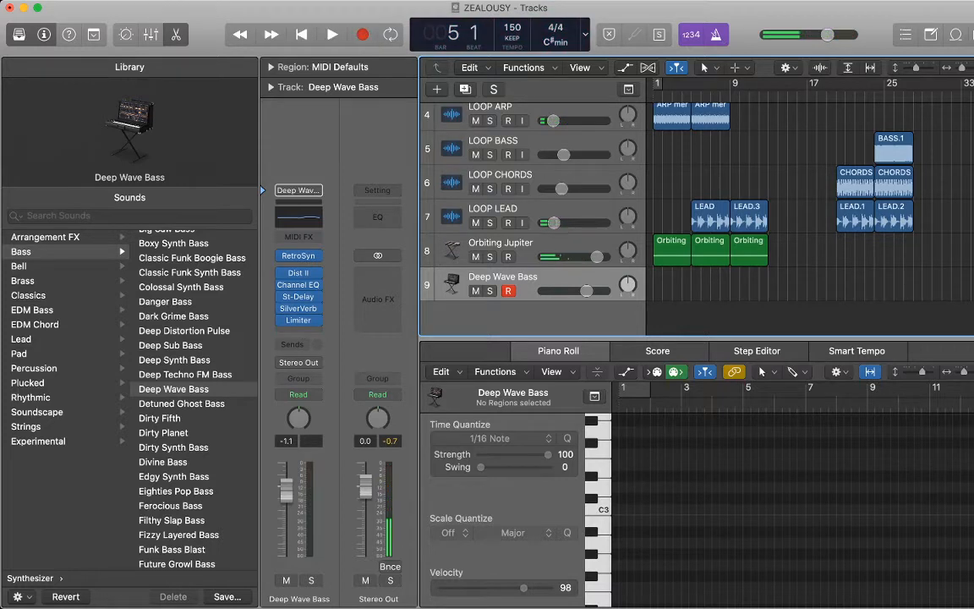
key(super+Right)
key(super+Right)
key(super+Right)
key(super+Right)
key(super+Right)
key(super+Right)
key(super+Right)
key(super+Right)
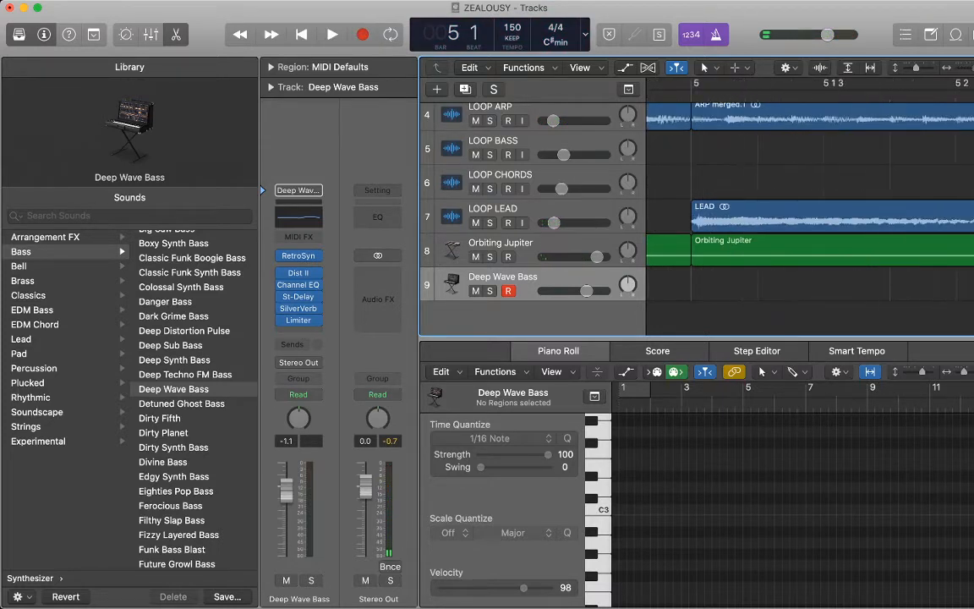
key(super+Left)
key(super+Left)
key(super+Left)
key(super+Left)
key(super+Left)
key(super+Left)
key(super+Left)
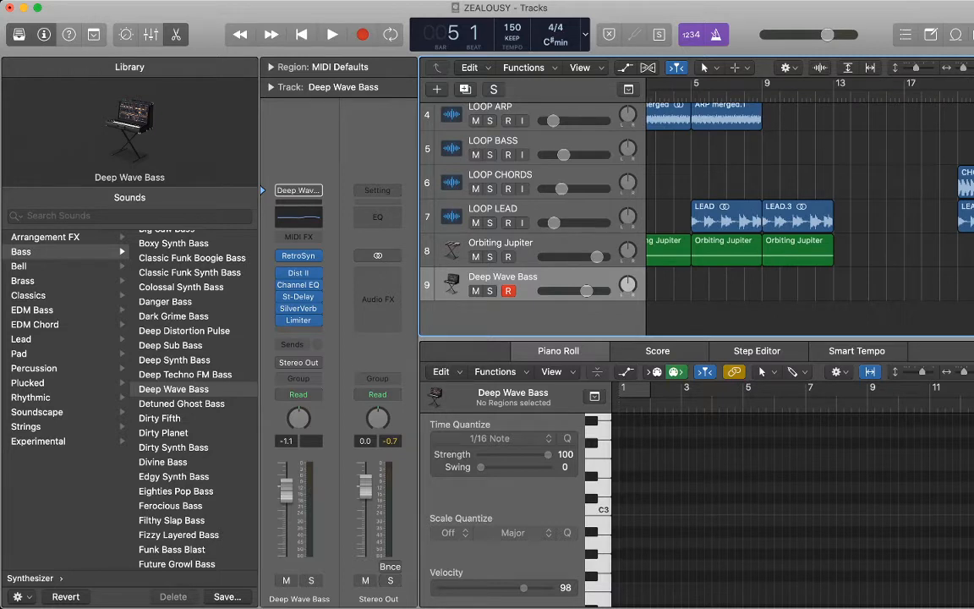
- Try recording several bass takes from bar 5 on the Deep Wave Bass track, undoing each take
key(r)
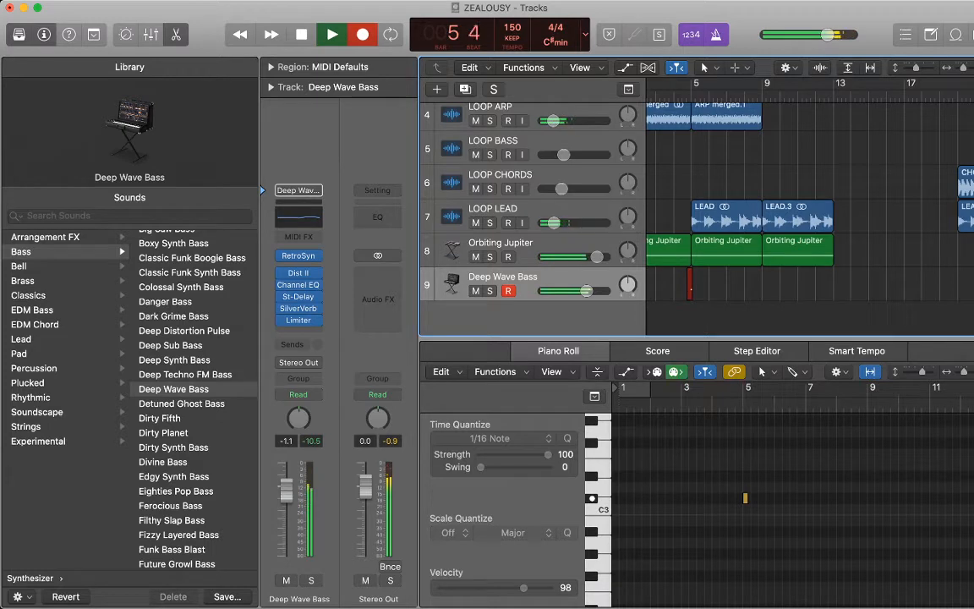
key(space)
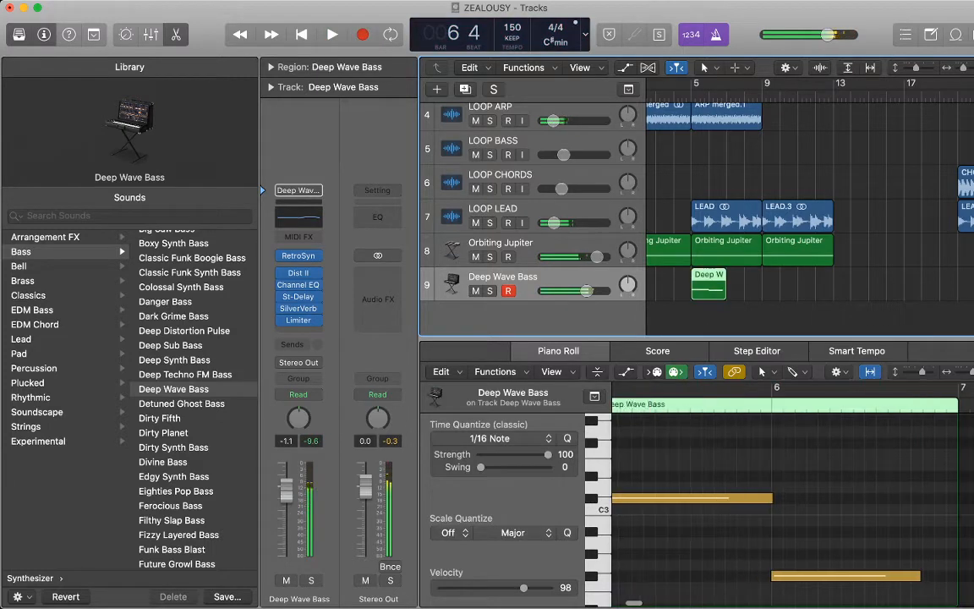
key(super+z)
key(comma)
key(comma)
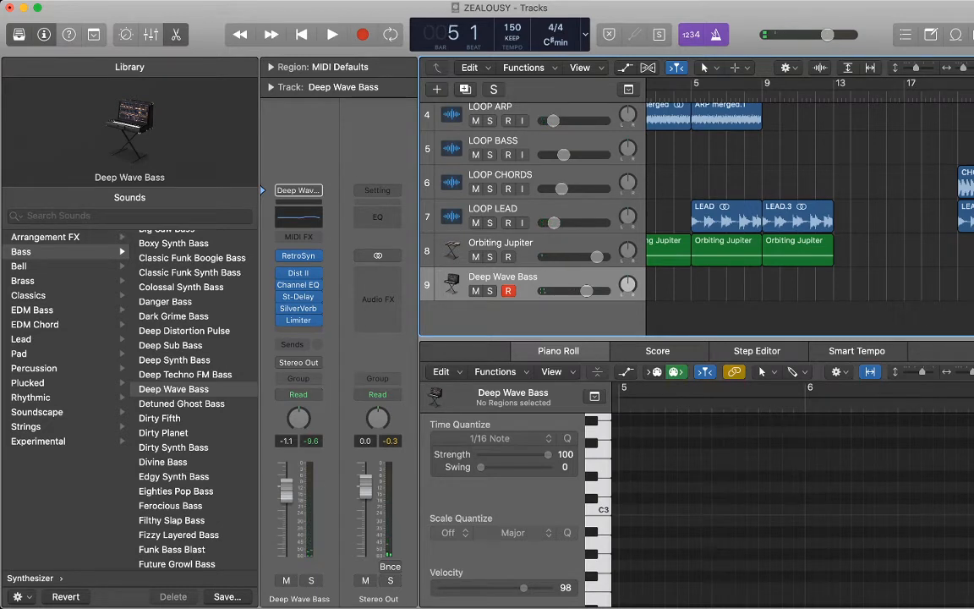
key(r)
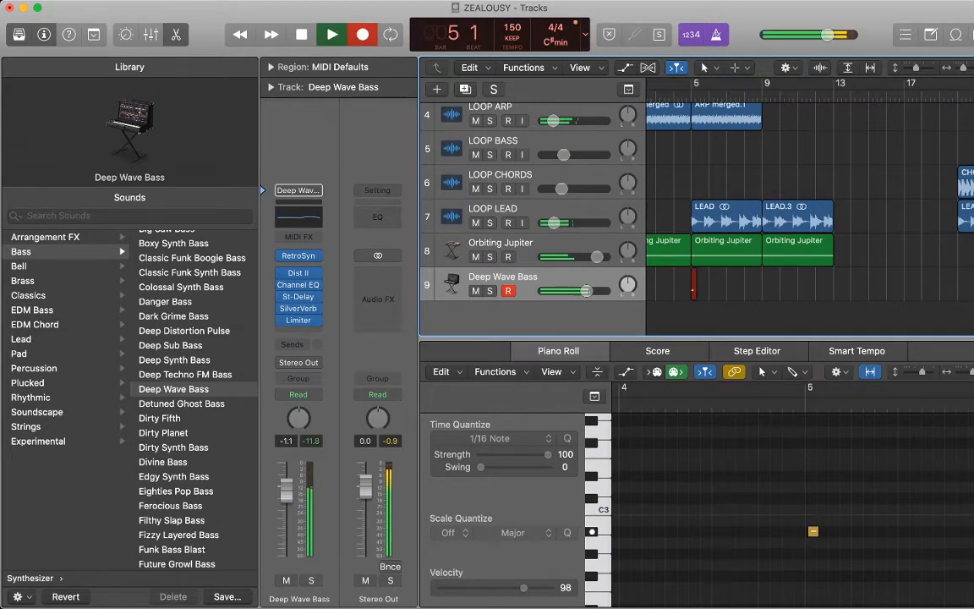
key(space)
key(super+z)
key(comma)
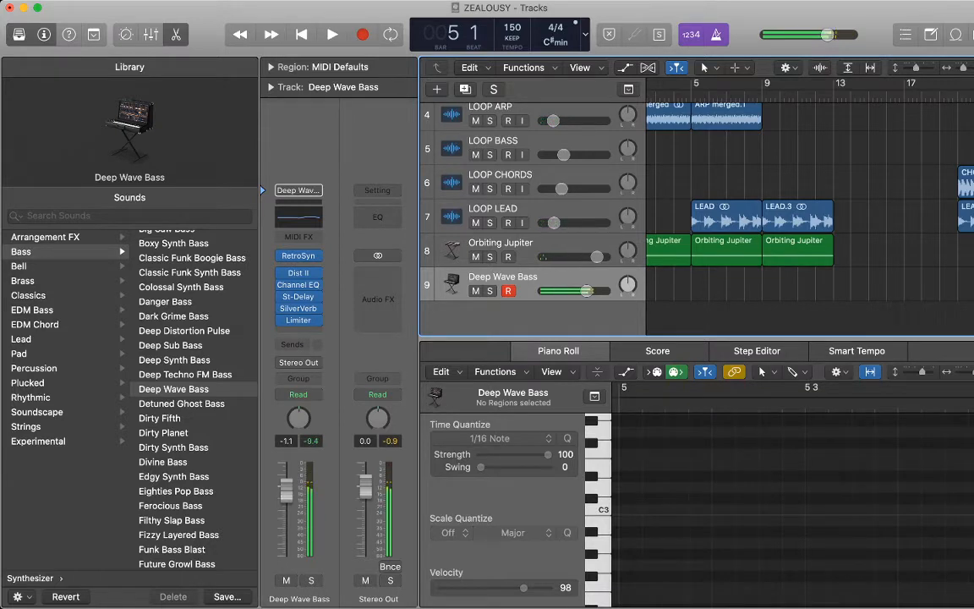
key(r)
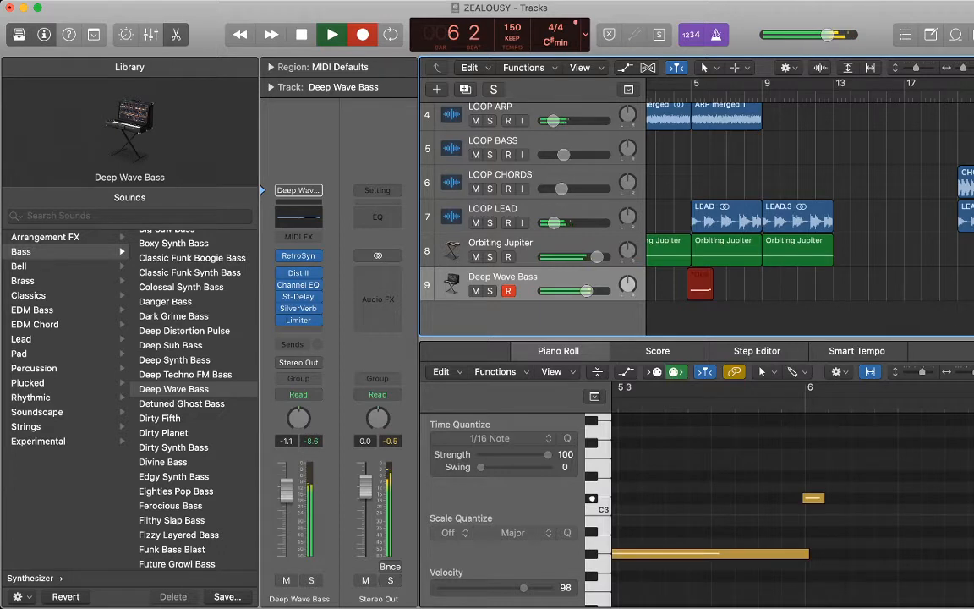
key(space)
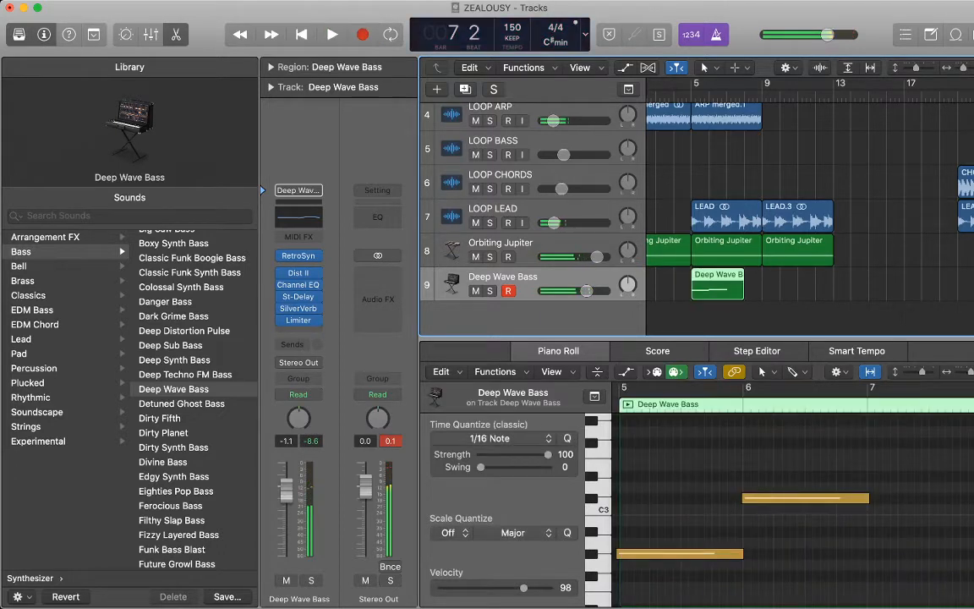
key(super+z)
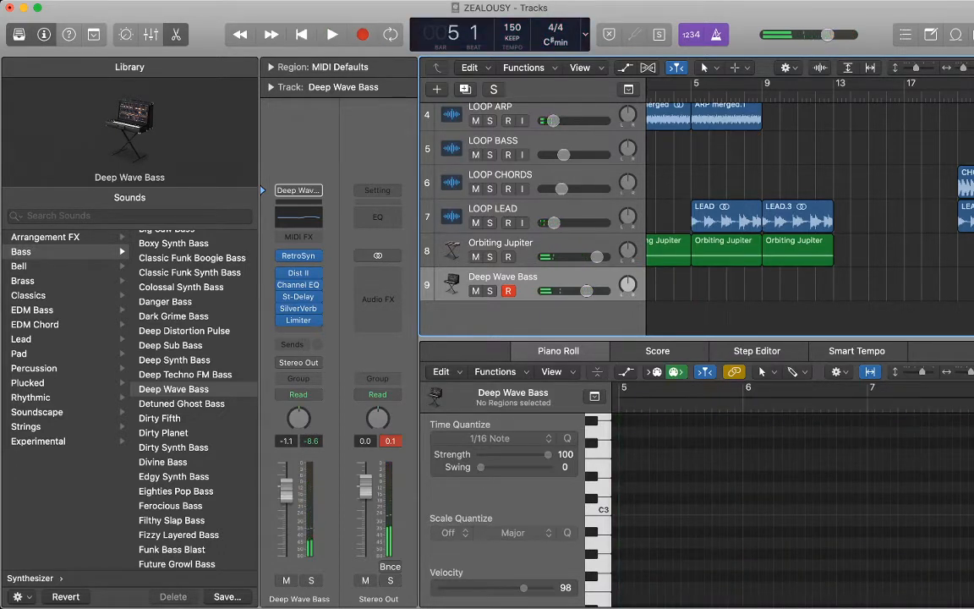
- Lower the Orbiting Jupiter volume automation point at bar 5 to +0.4 dB and record a four-note bass line over bars 5 to 8
key(a)
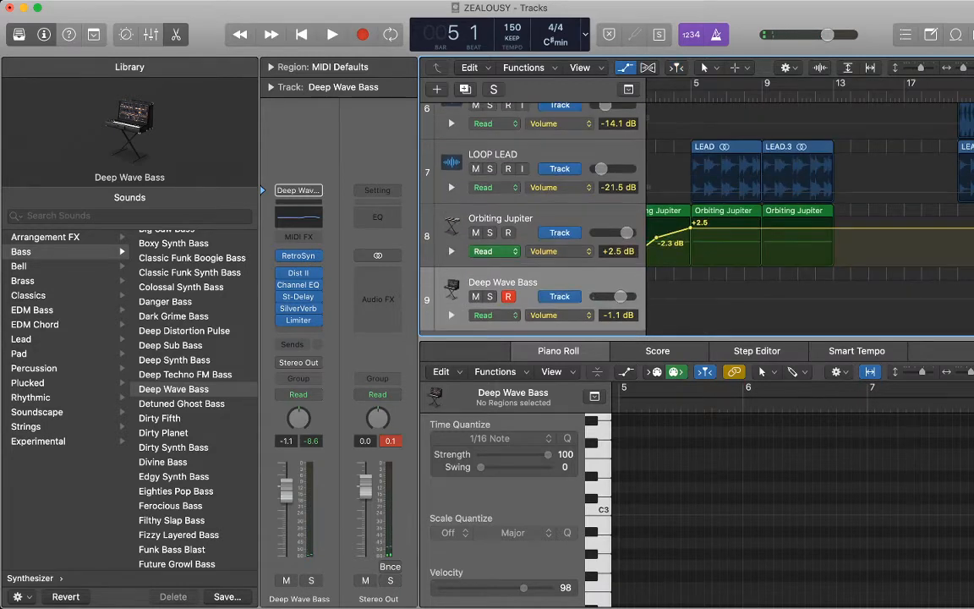
drag(690, 228, 691, 233)
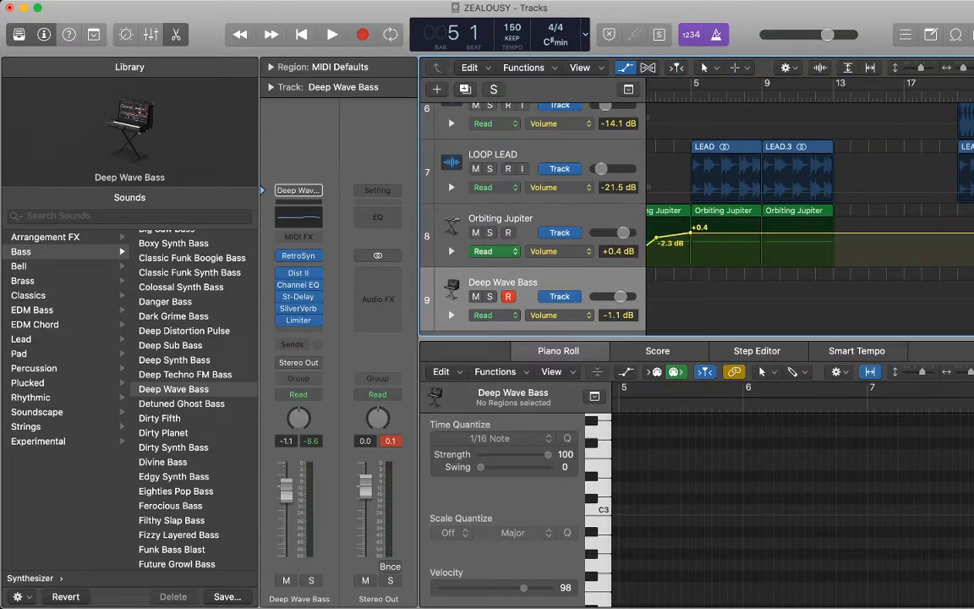
key(space)
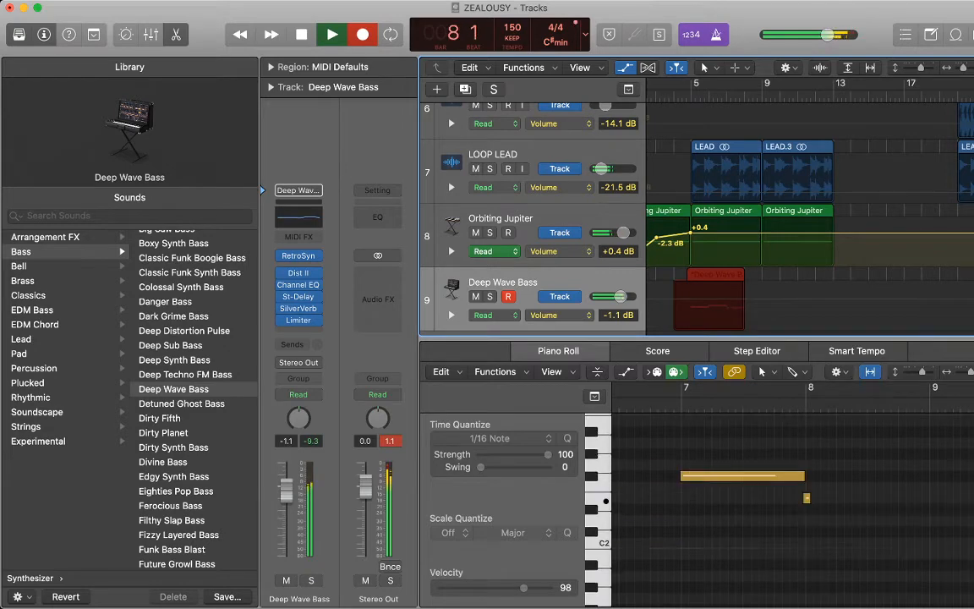
key(space)
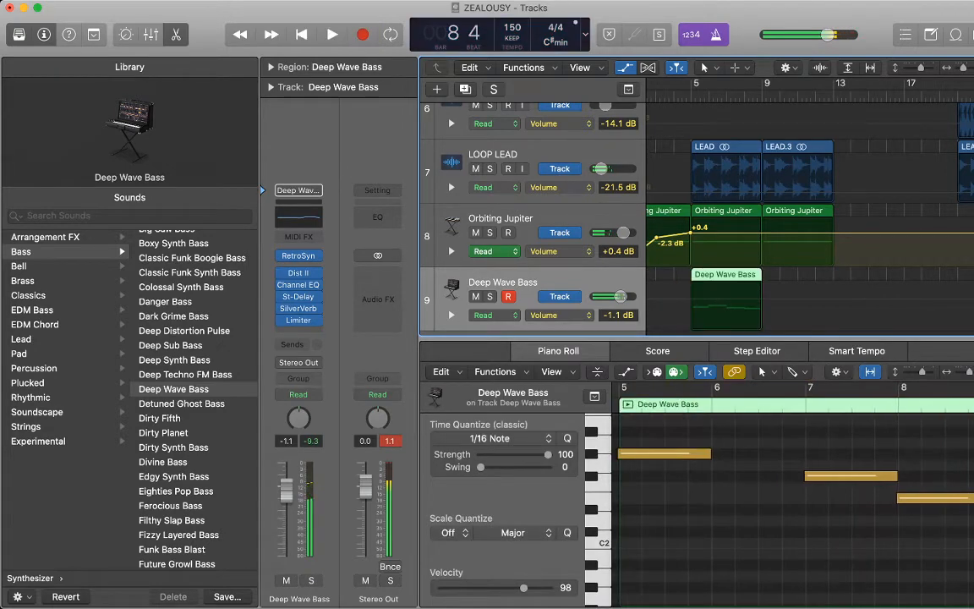
key(a)
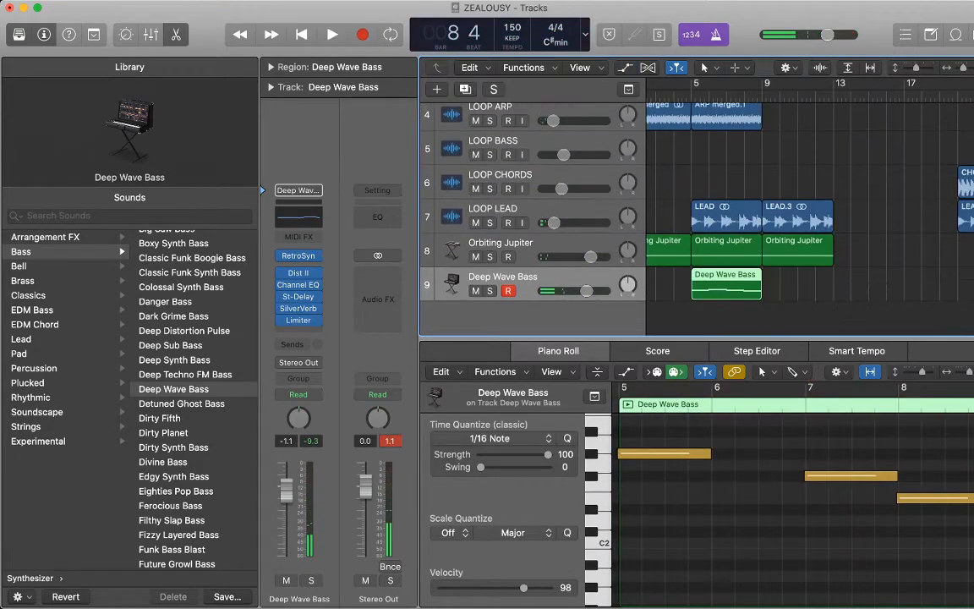
- Try transposing the four recorded bass notes down an octave
scroll(795, 499, up, 3)
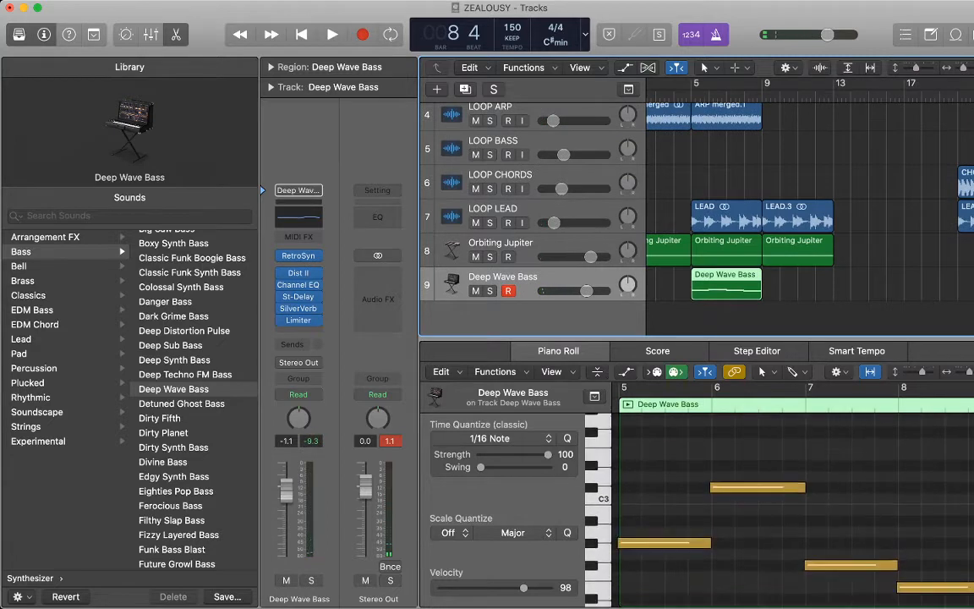
drag(686, 423, 947, 583)
scroll(846, 508, down, 8)
key(alt+shift+Down)
scroll(795, 499, up, 3)
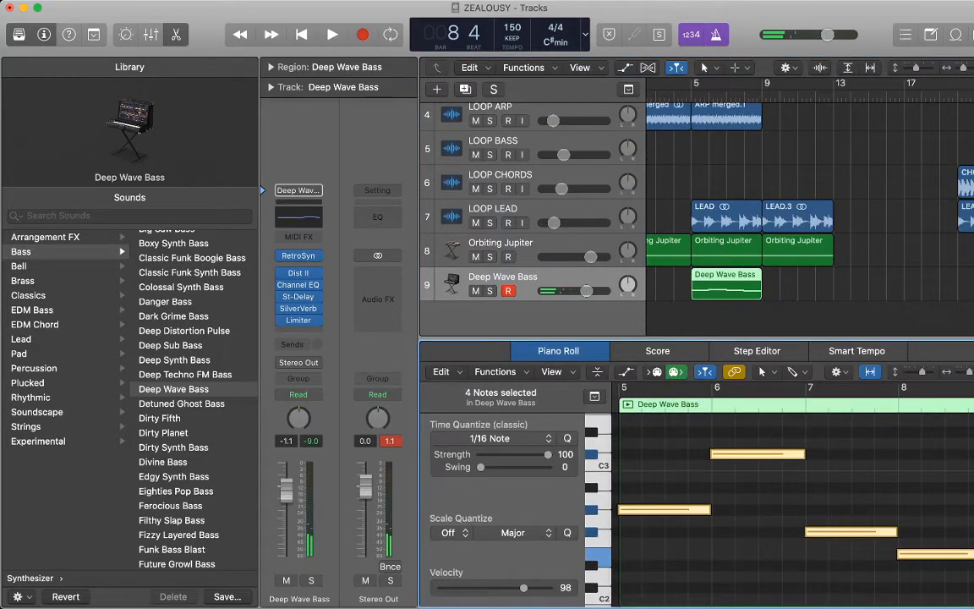
- Slightly trim the ends of the bass notes in bars 5 and 6 and audition the notes in bars 7 and 8
click(768, 484)
drag(807, 454, 803, 454)
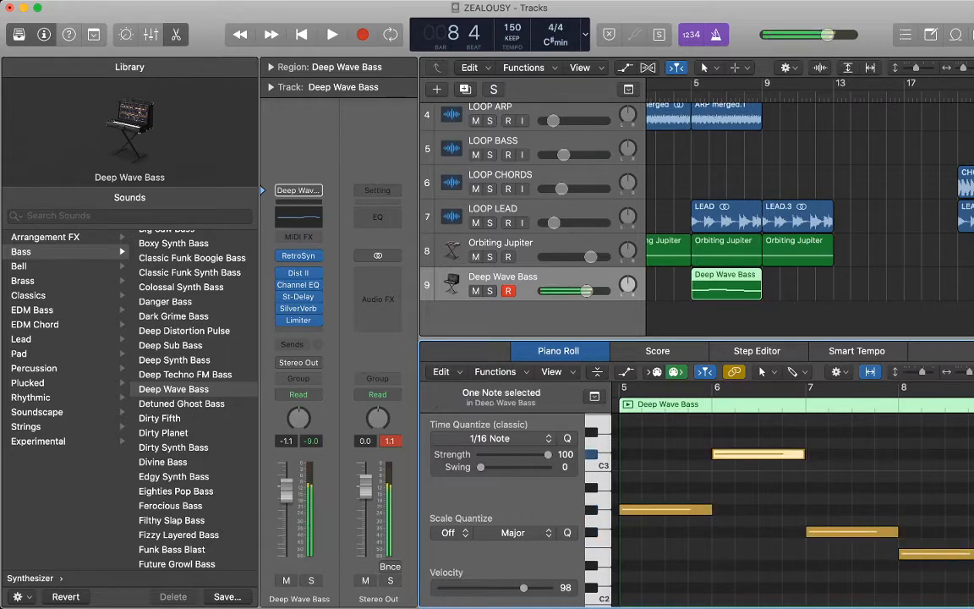
click(895, 532)
scroll(795, 499, right, 2)
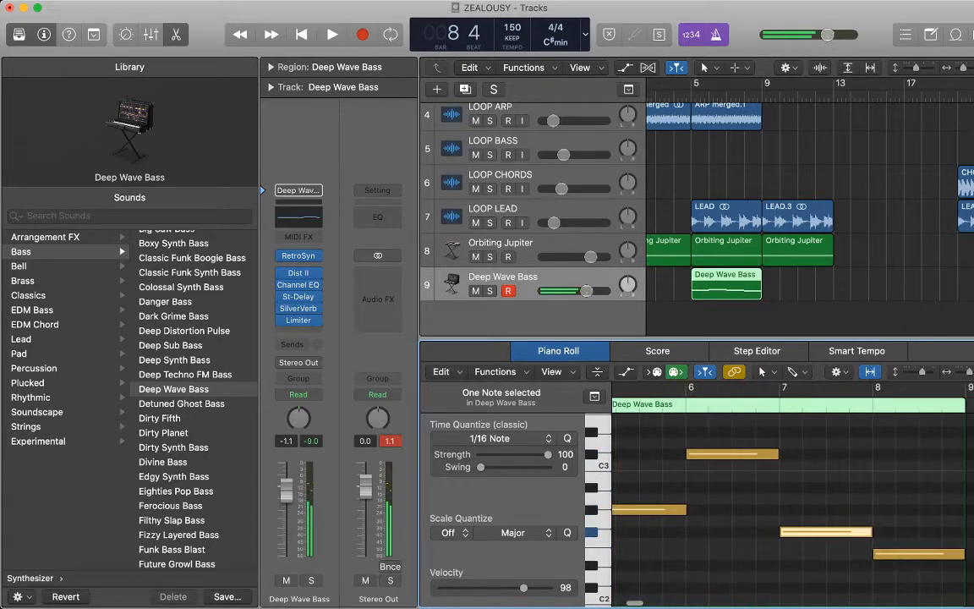
click(919, 554)
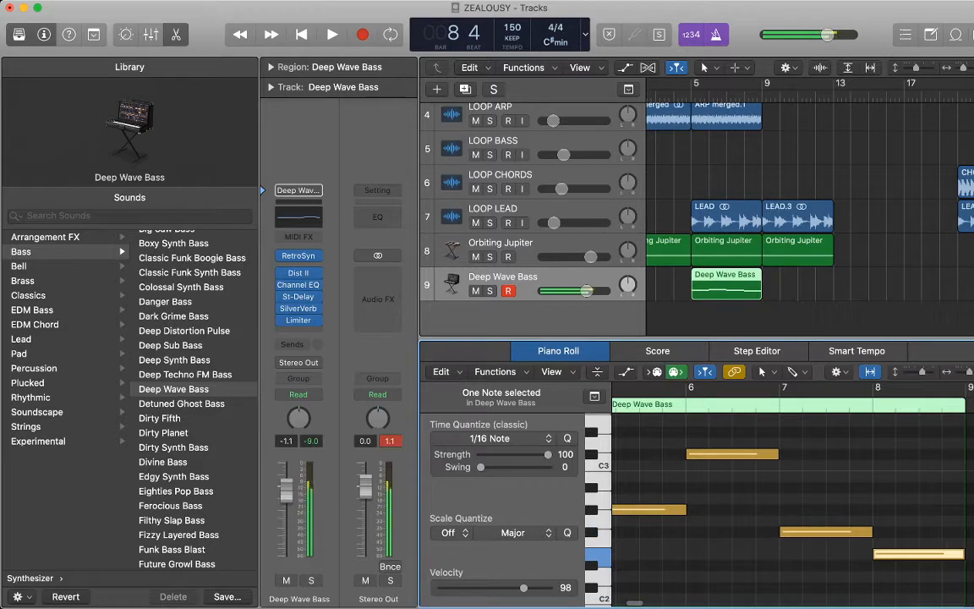
scroll(795, 499, left, 3)
drag(724, 510, 722, 510)
click(748, 507)
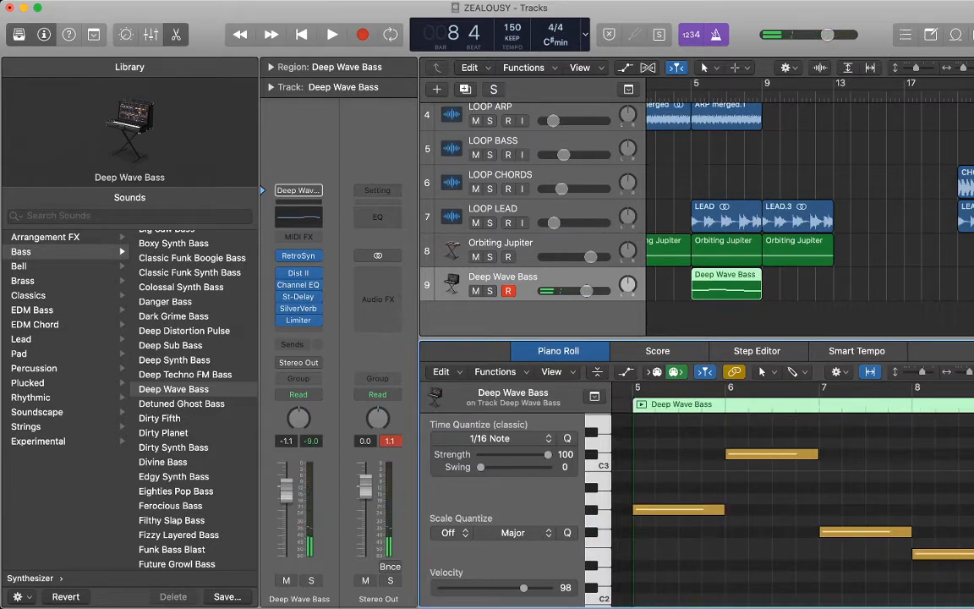
- Place a copy of the Deep Wave Bass region at bar 9
drag(720, 287, 792, 287)
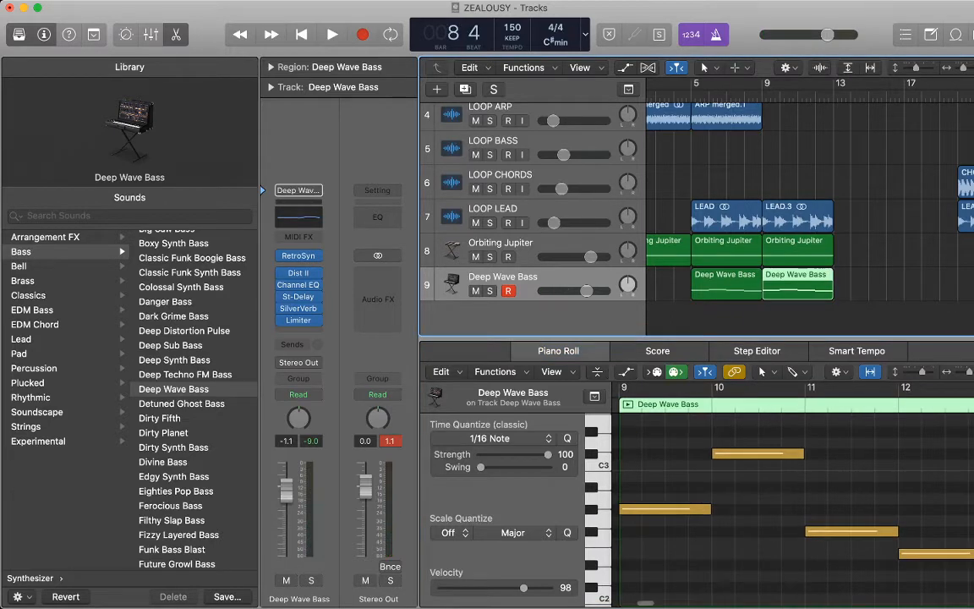
scroll(810, 220, up, 1)
click(876, 292)
scroll(876, 292, down, 1)
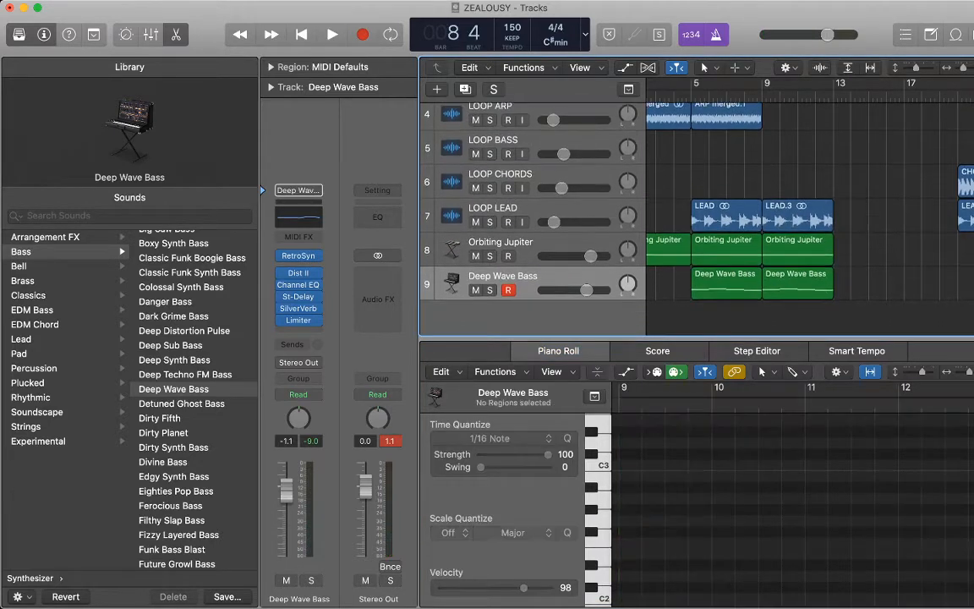
- Play the arrangement from bar 1 with the editor hidden, set the LOOP LEAD volume to -12.0 dB, and show the track automation
key(Return)
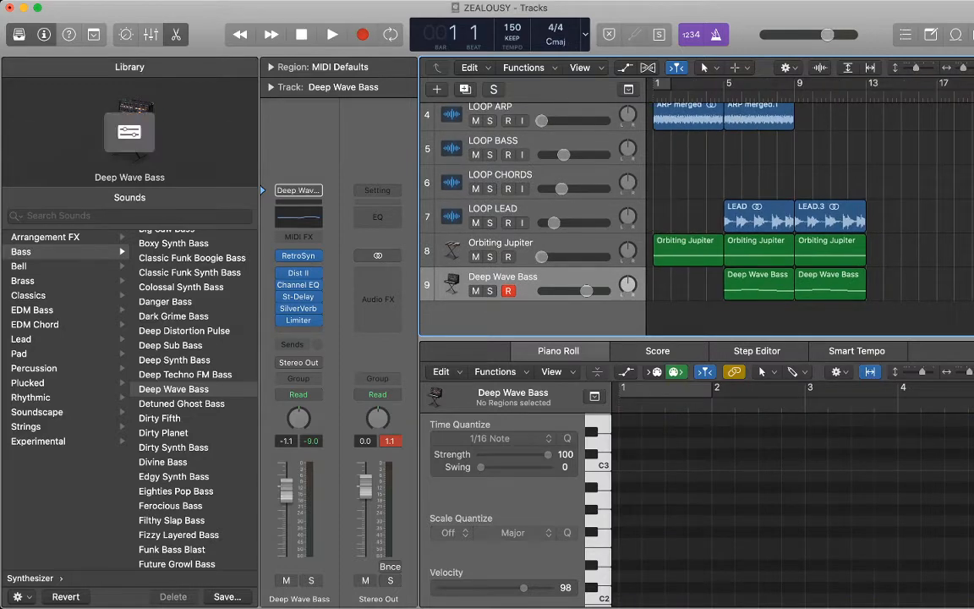
key(e)
key(space)
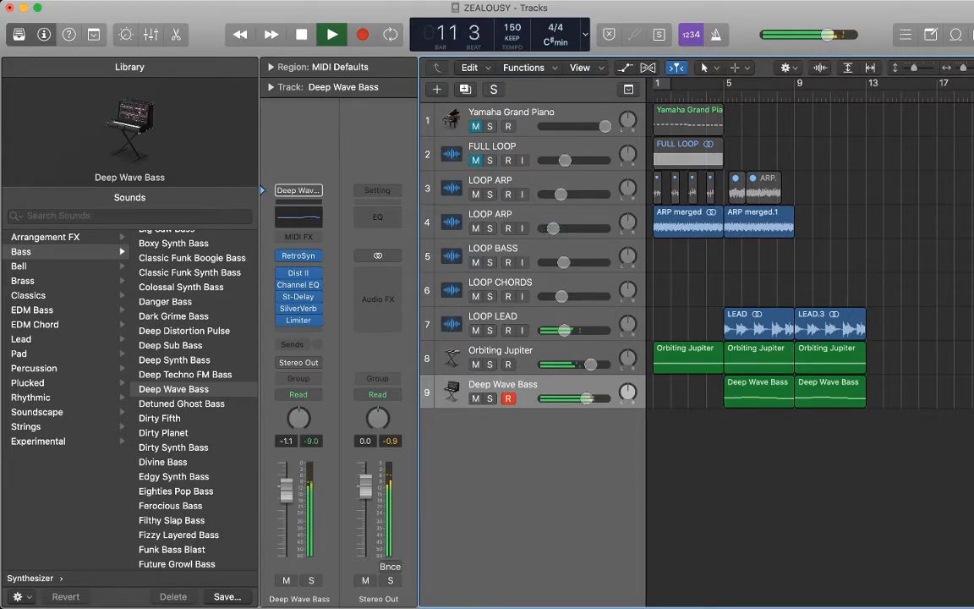
key(a)
key(space)
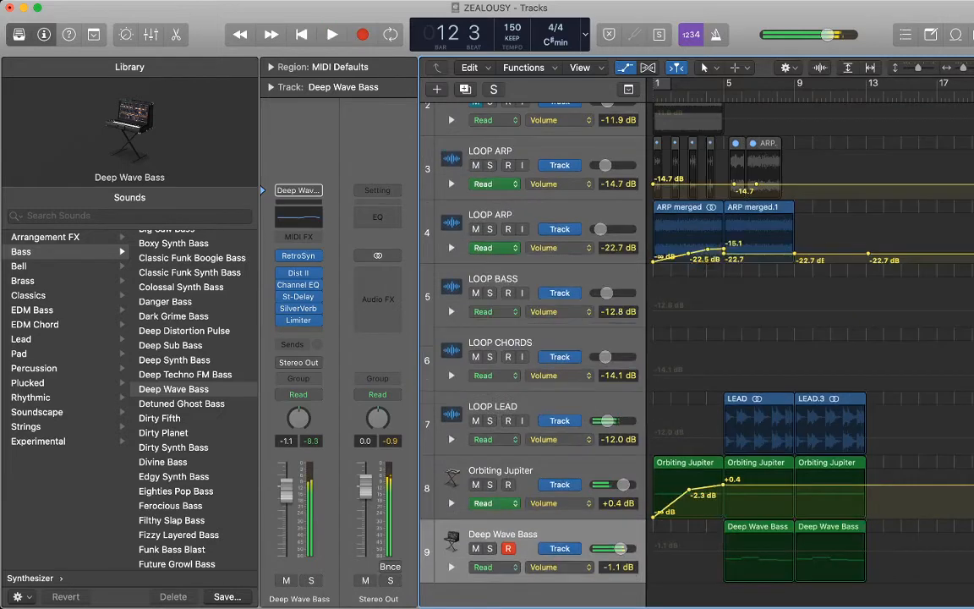
- Fade the merged LOOP ARP volume automation down to -∞ dB at bar 9 and play the arrangement from bar 9 with automation hidden
drag(796, 254, 795, 264)
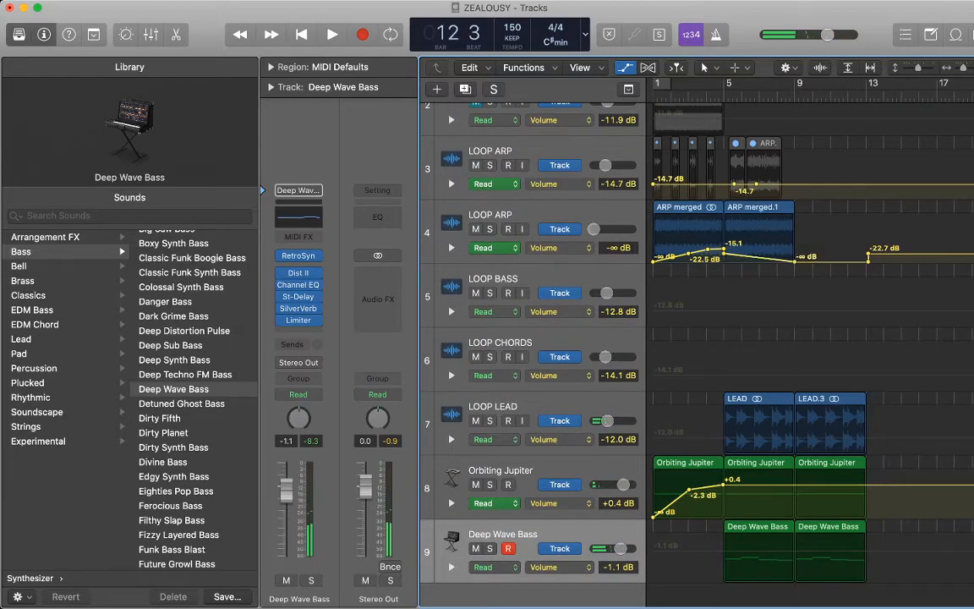
key(a)
key(space)
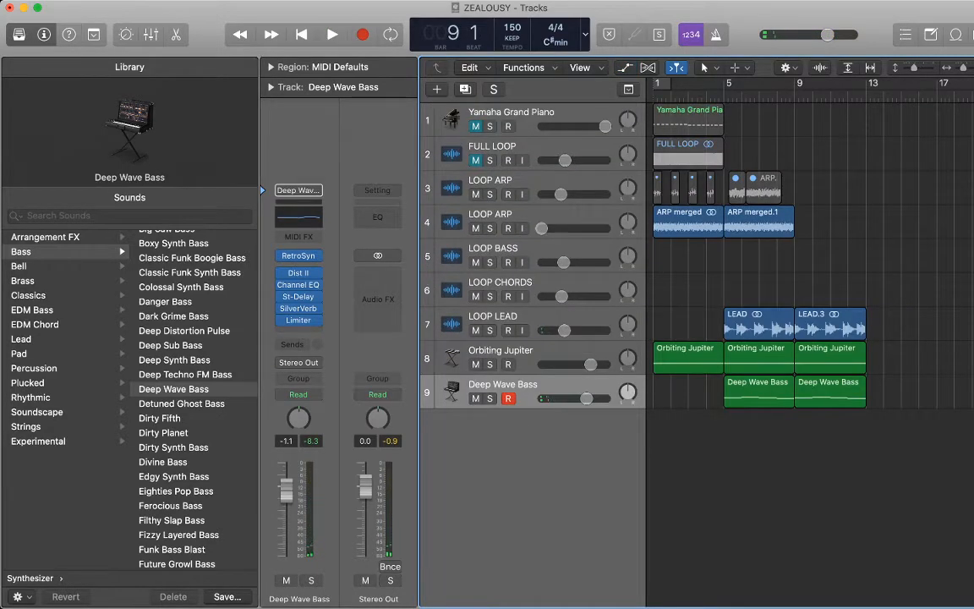
scroll(796, 264, right, 2)
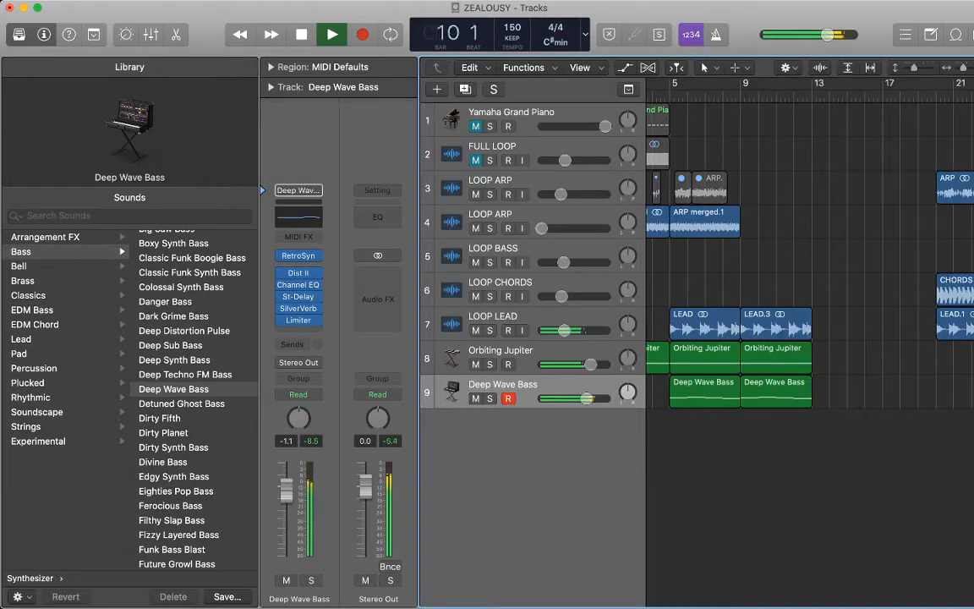
key(super+Right)
key(super+Right)
scroll(795, 264, left, 3)
key(space)
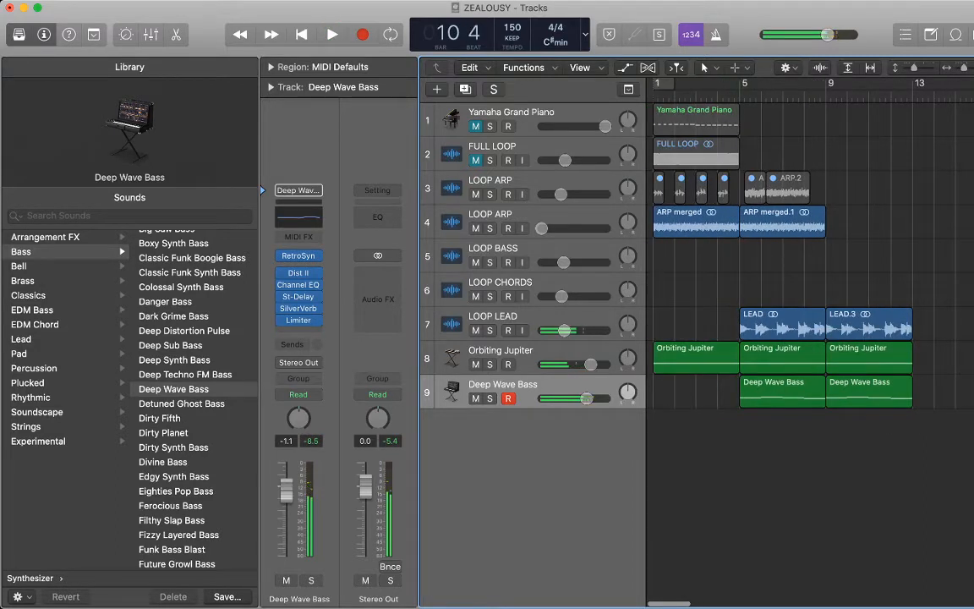
- Move the arp, bass, chords and lead regions of the section at bar 20 together to about bar 28
scroll(795, 264, right, 6)
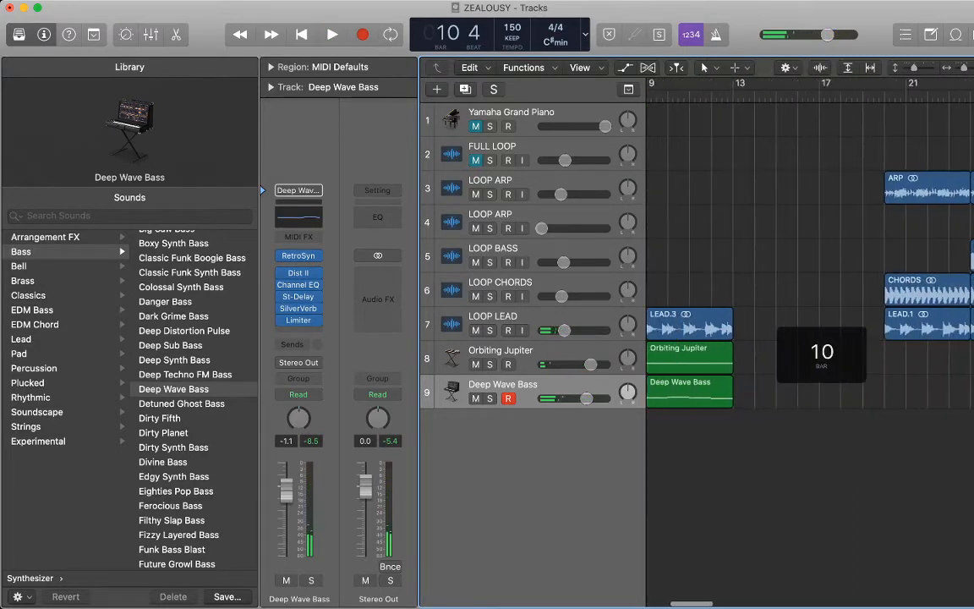
scroll(810, 264, right, 3)
key(super+Left)
key(super+Left)
key(super+Left)
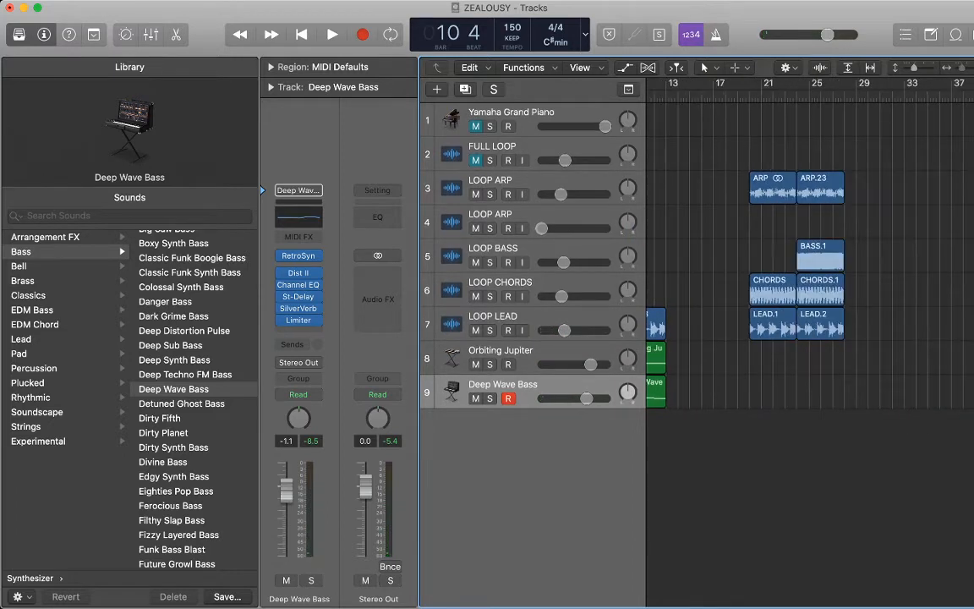
drag(823, 154, 821, 325)
scroll(822, 355, left, 5)
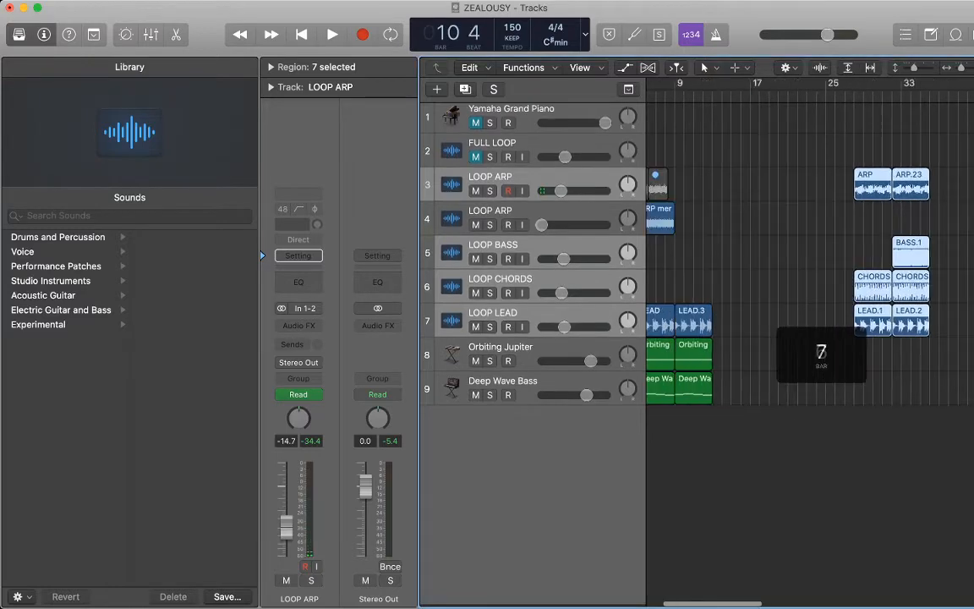
- Open both Deep Wave Bass regions in the Piano Roll and transpose all their notes up an octave
drag(813, 394, 713, 390)
key(p)
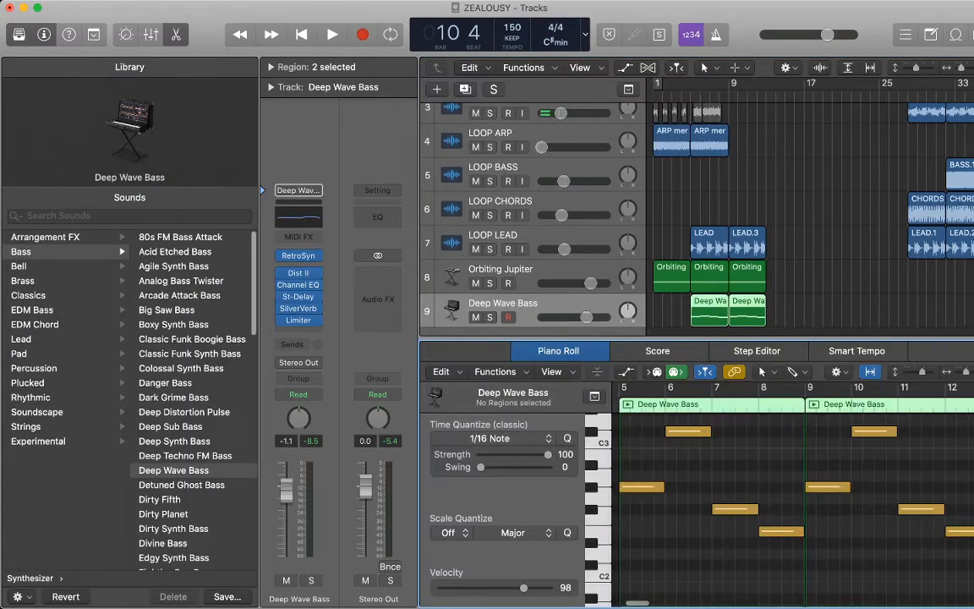
click(628, 404)
scroll(795, 507, up, 2)
key(space)
mouse_move(964, 575)
mouse_down()
mouse_move(822, 535)
mouse_move(637, 447)
mouse_up()
scroll(640, 507, up, 4)
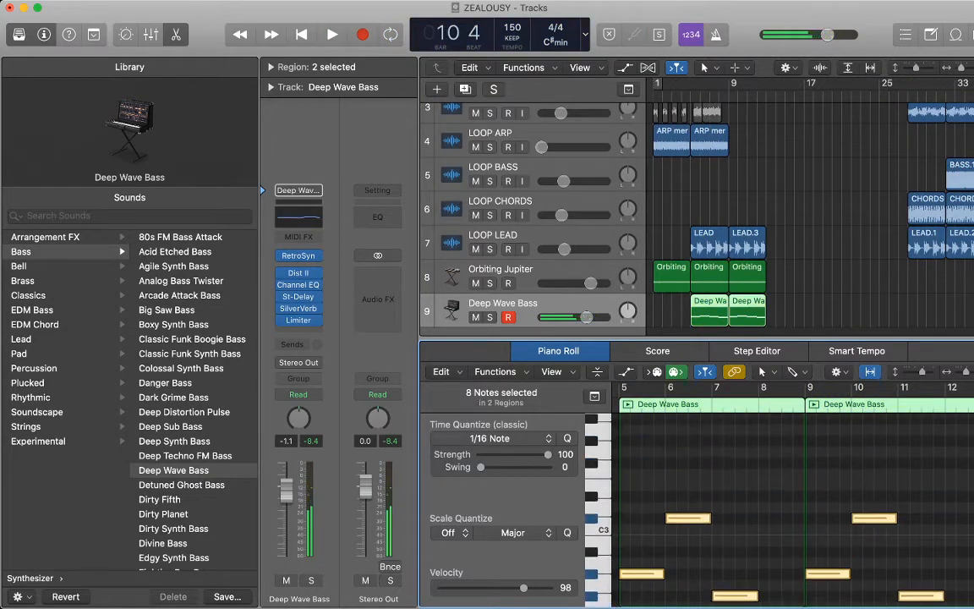
drag(642, 574, 642, 440)
scroll(642, 457, up, 4)
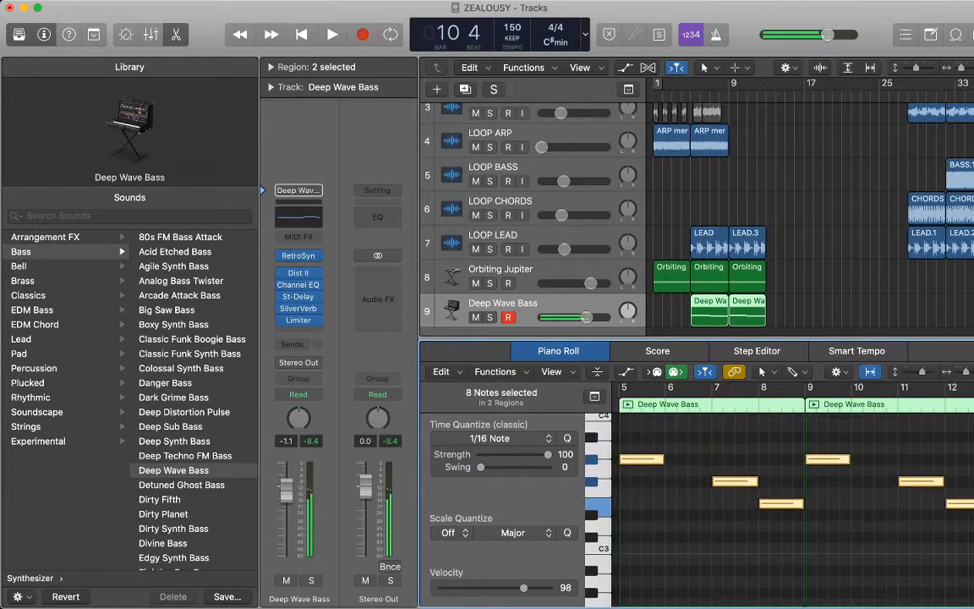
- Move the bass notes in bars 6 and 10 down an octave to C#3 and lower the Deep Wave Bass volume to -4.2 dB
click(688, 448)
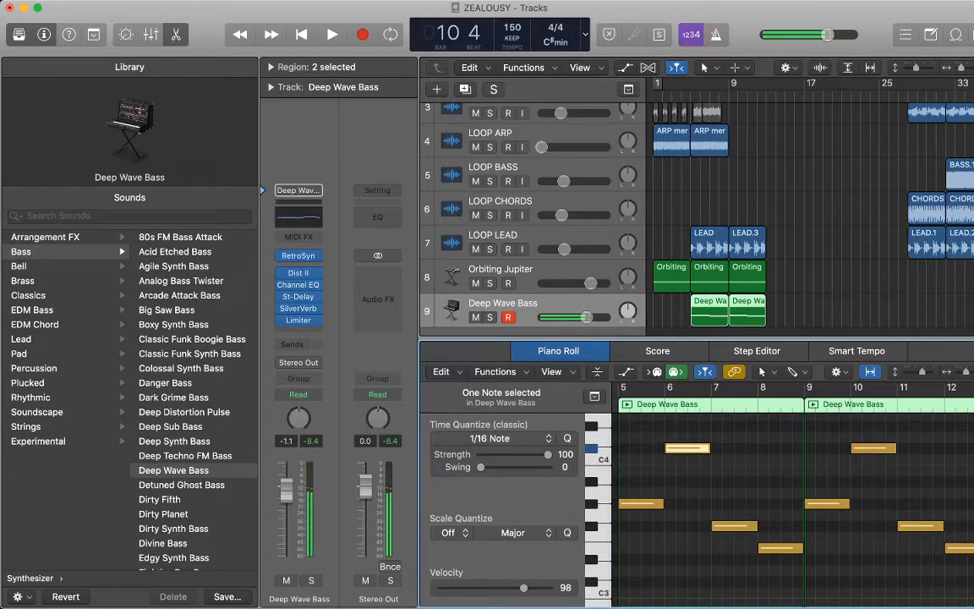
scroll(787, 499, down, 1)
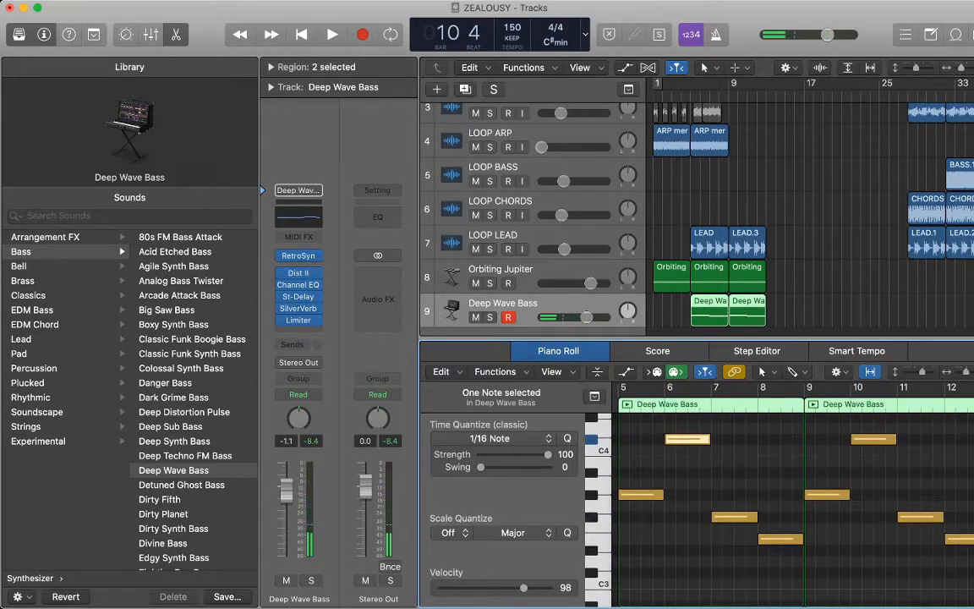
drag(587, 317, 579, 317)
drag(688, 439, 687, 573)
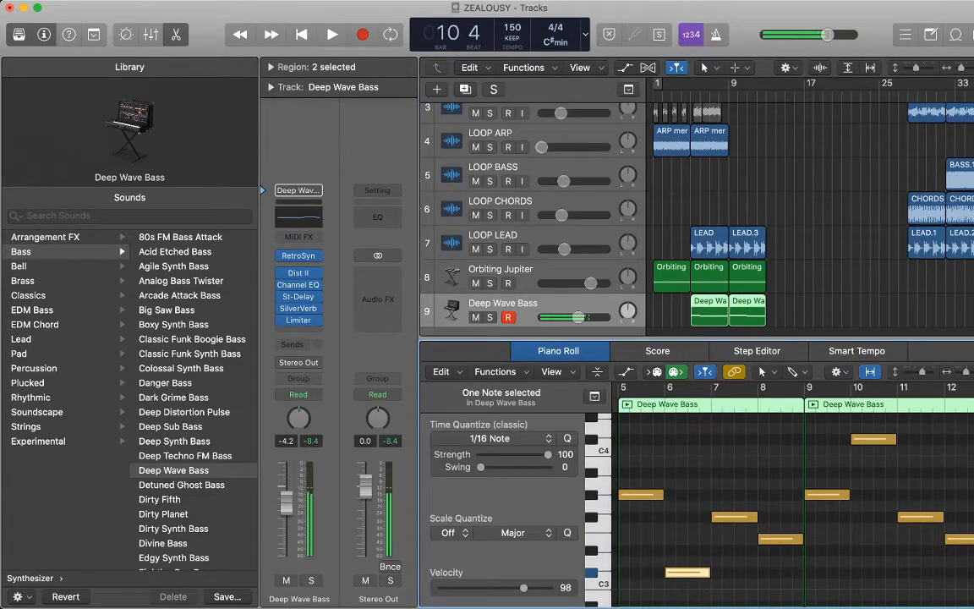
drag(874, 439, 875, 535)
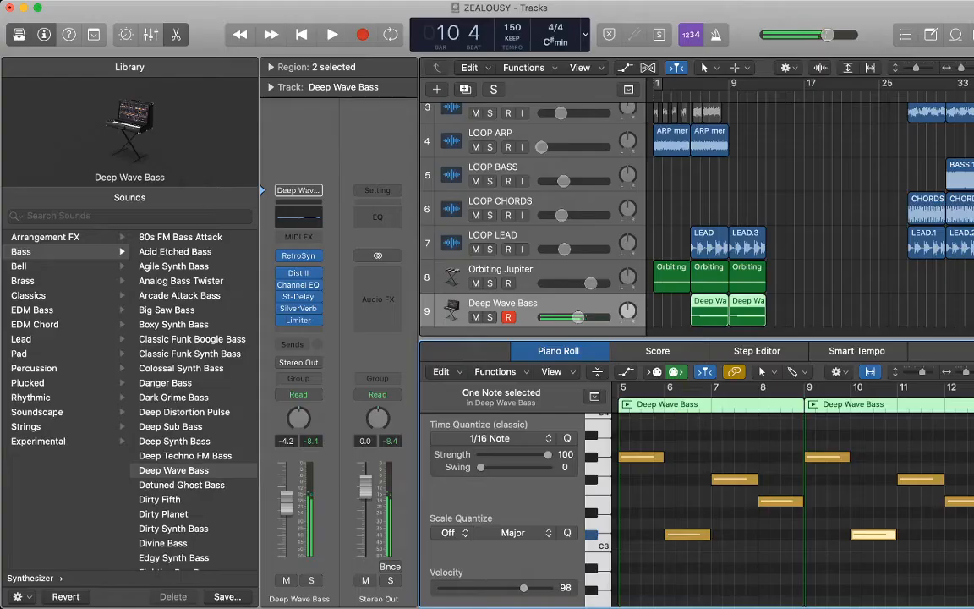
click(879, 561)
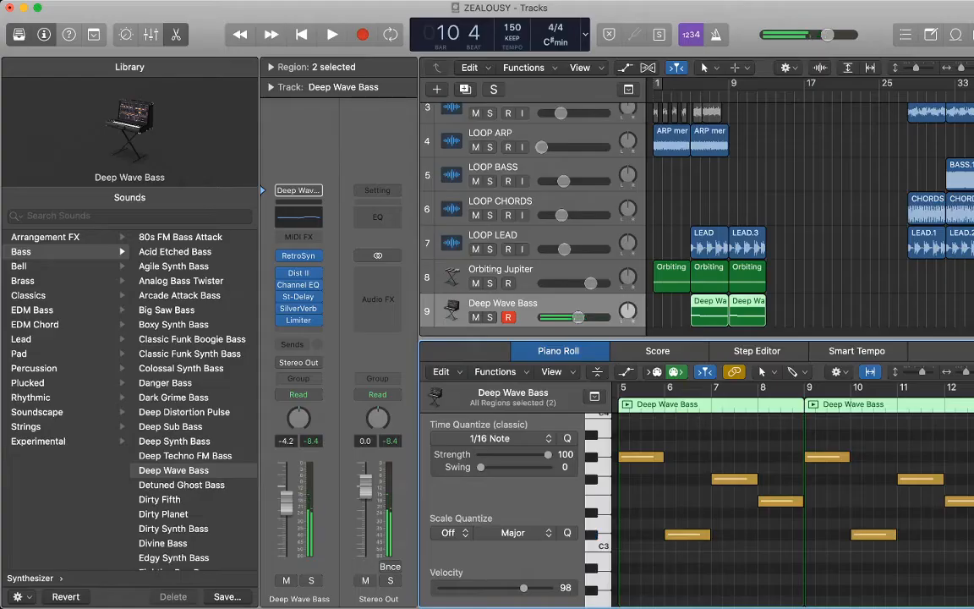
- Play the arrangement from bar 1 with the editor hidden and set the Deep Wave Bass volume to -9.6 dB
key(Return)
key(space)
key(p)
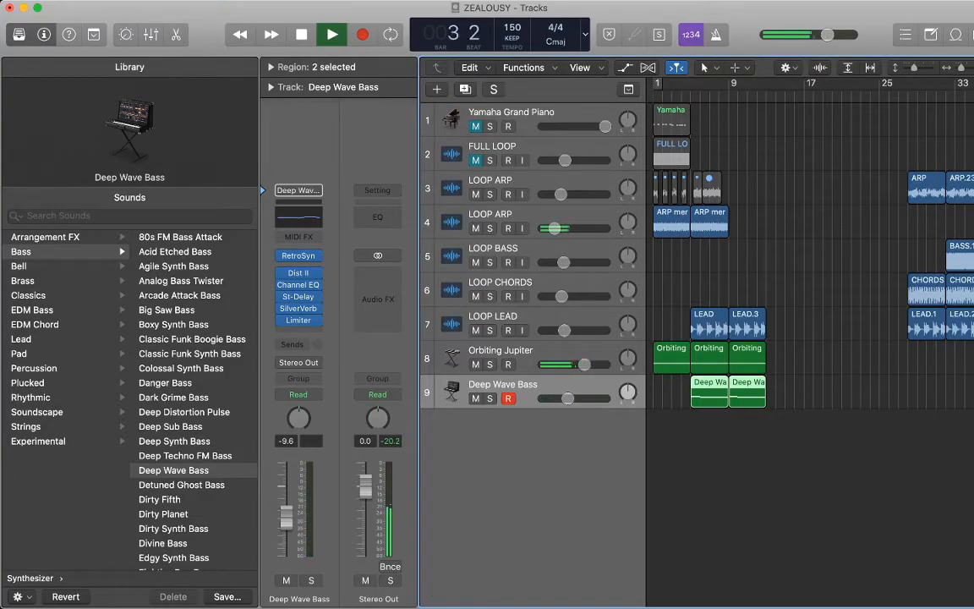
click(795, 474)
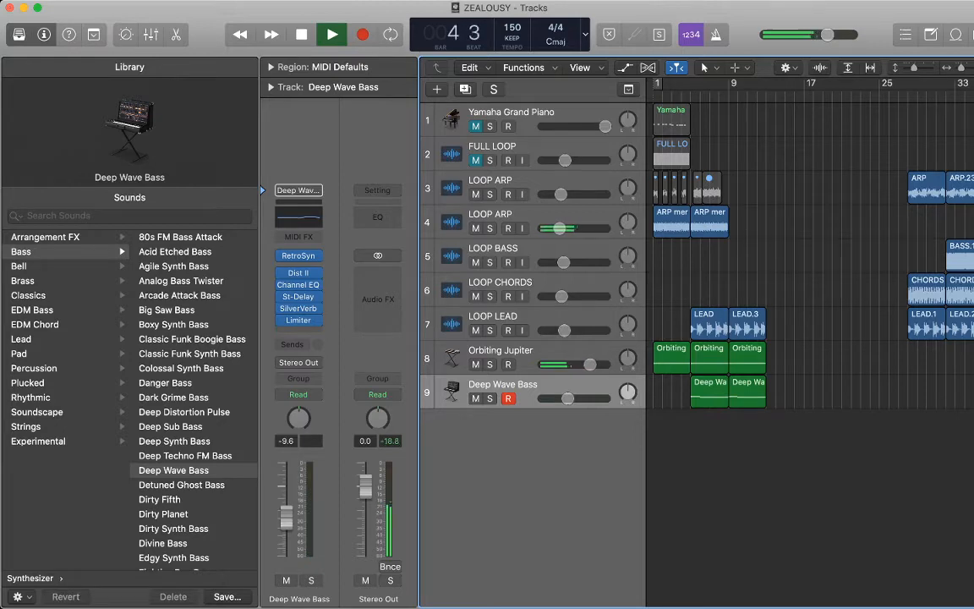
- Raise the merged LOOP ARP volume automation peak just before bar 5 to -7.1 dB and replay the arrangement through bar 12
key(a)
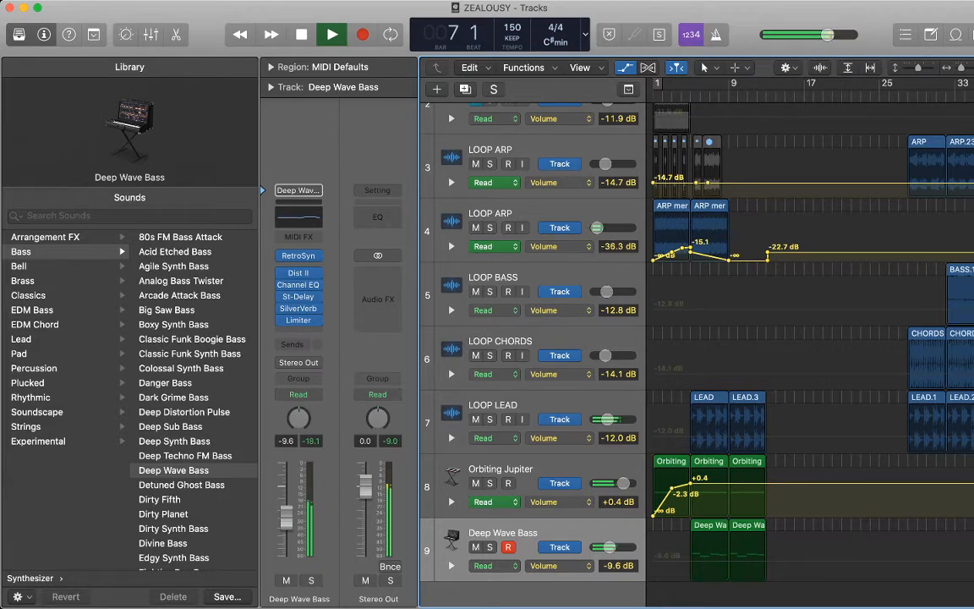
scroll(708, 355, up, 5)
scroll(709, 355, left, 3)
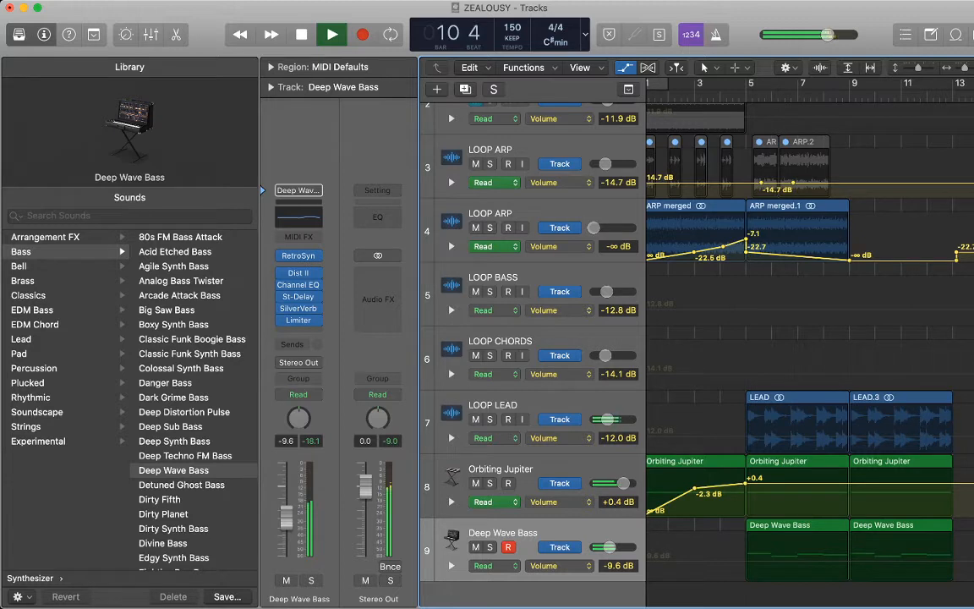
scroll(809, 338, down, 1)
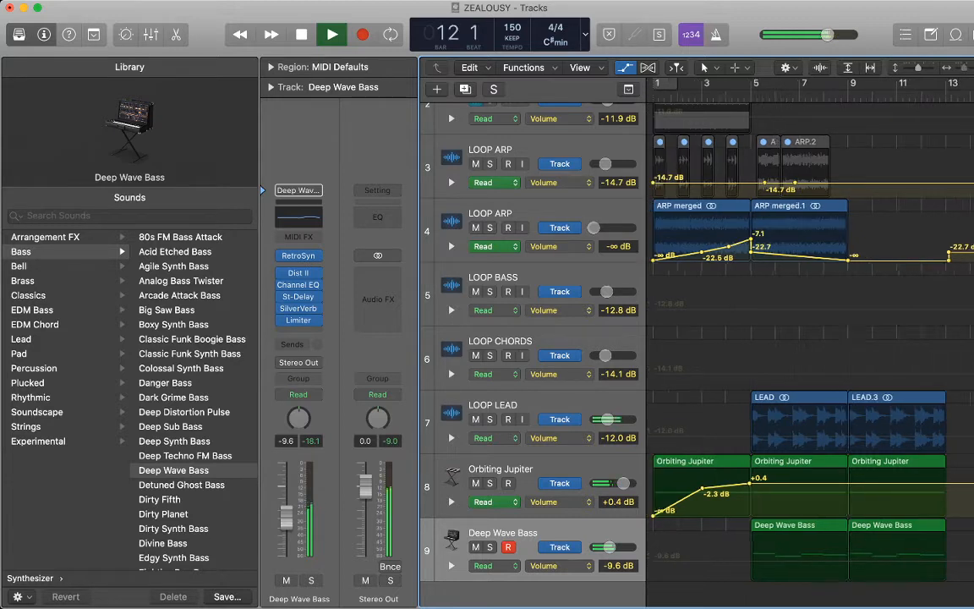
key(super+Left)
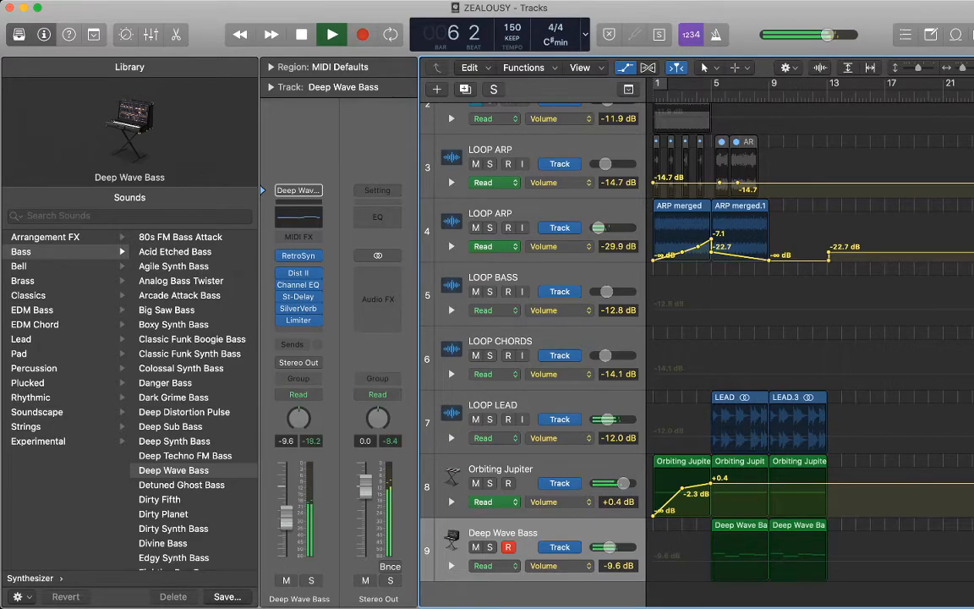
key(a)
key(super+Left)
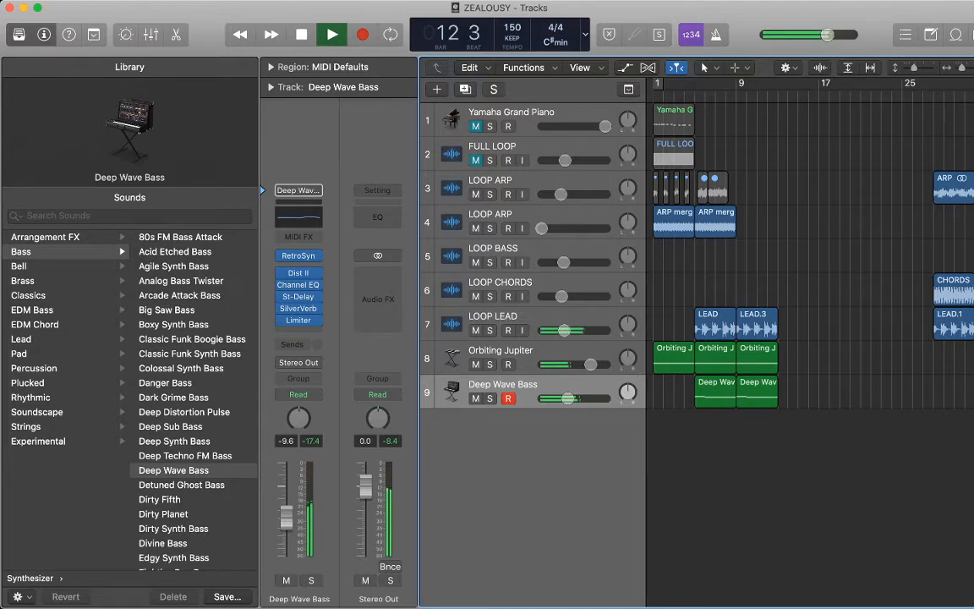
key(space)
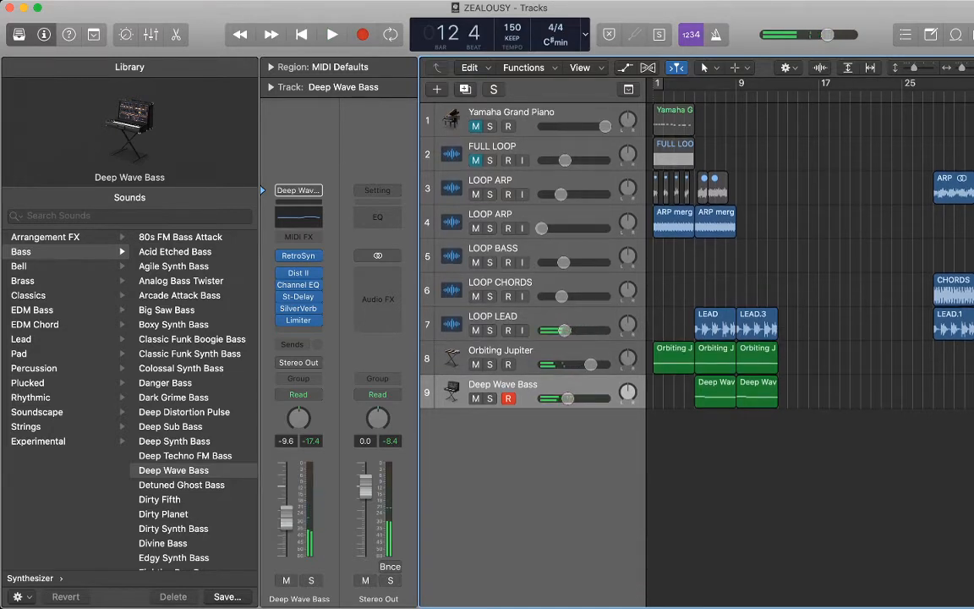
- Add a second Deep Wave Bass track with the same settings and import the Cymatics Clap 3-24b sample onto a new track below it
scroll(809, 254, right, 1)
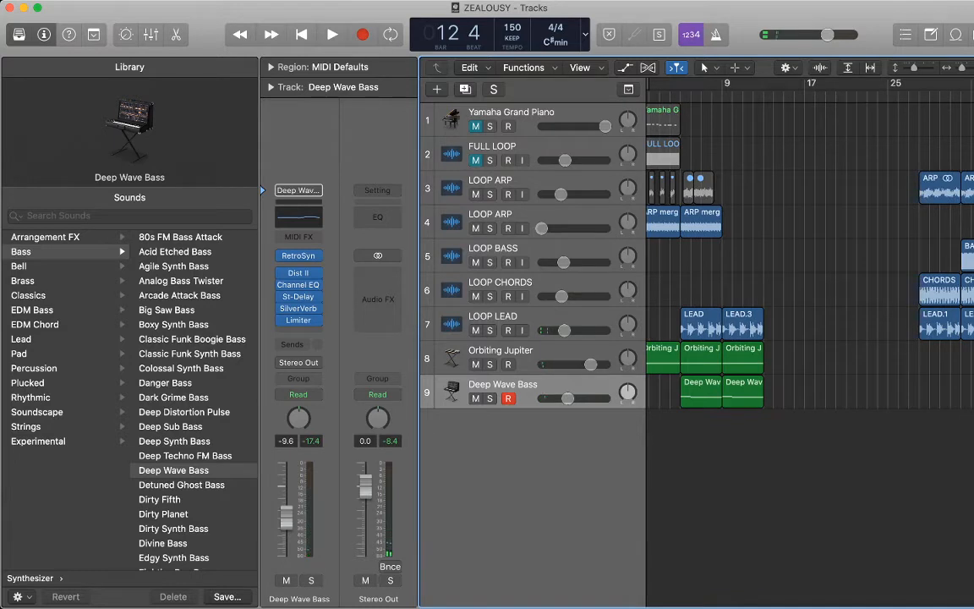
key(super+d)
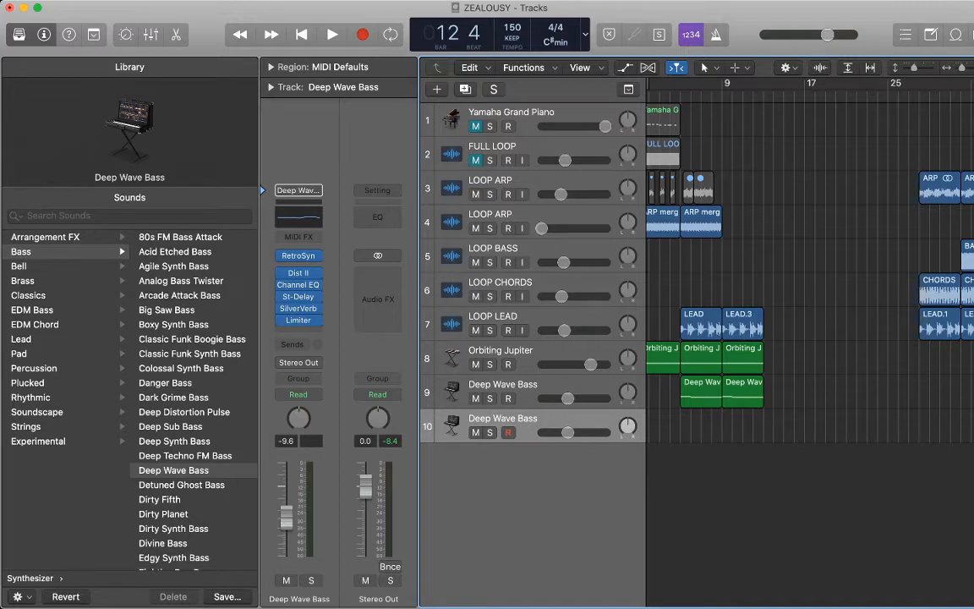
key(super+Tab)
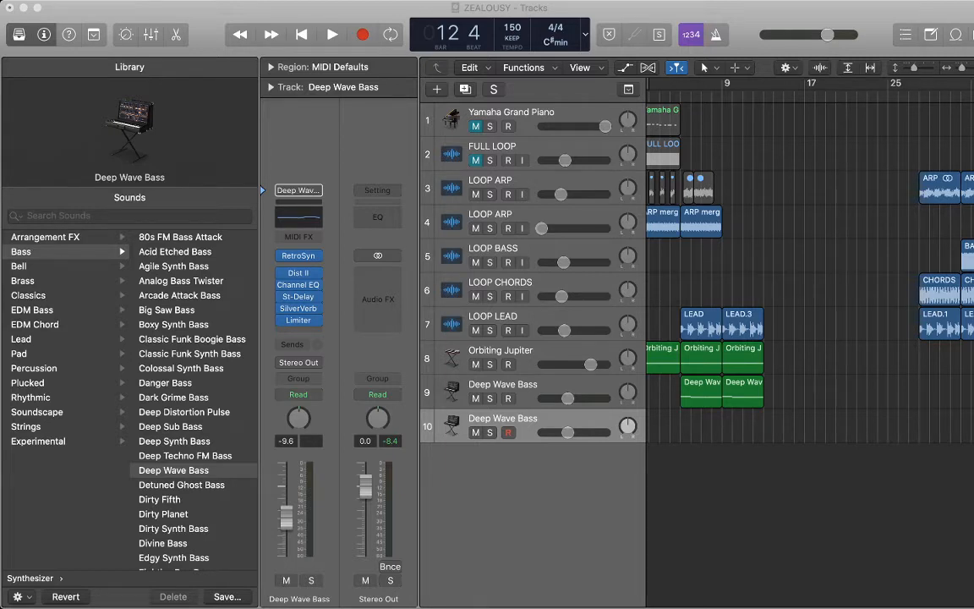
drag(762, 461, 732, 461)
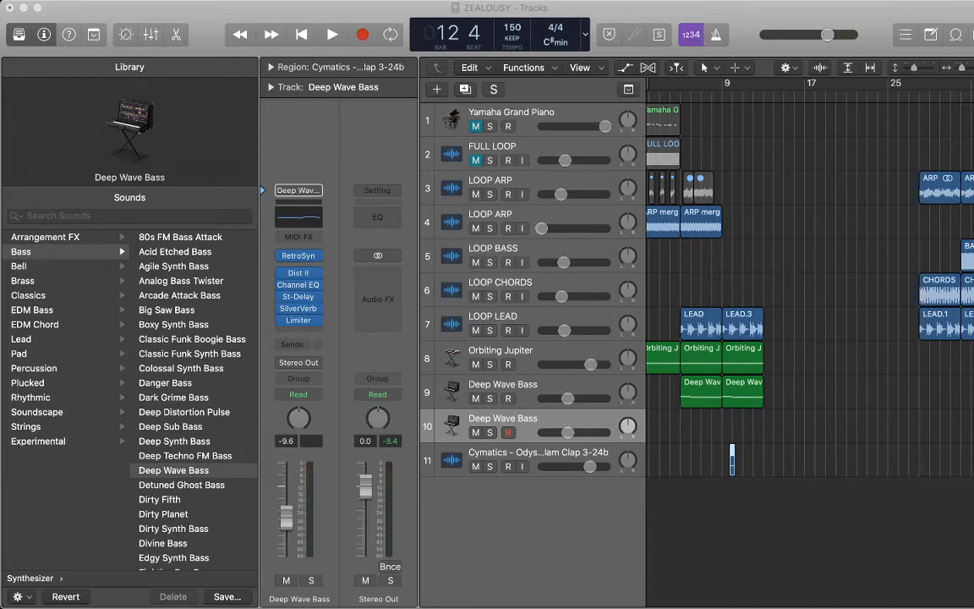
- Move the clap region to beat 3 of bar 9, audition it from bar 9 and select the clap track
drag(961, 68, 966, 68)
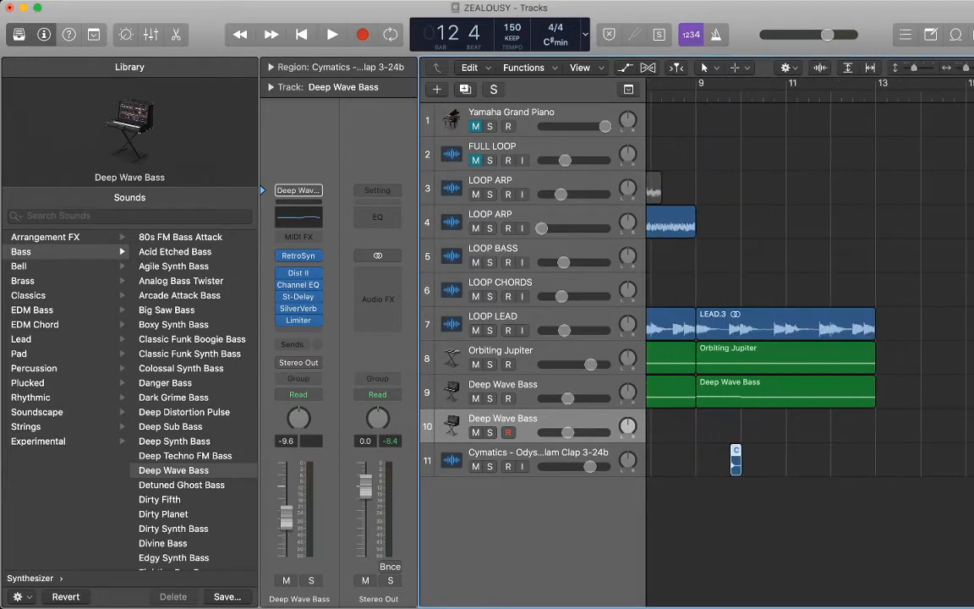
drag(736, 459, 725, 459)
key(space)
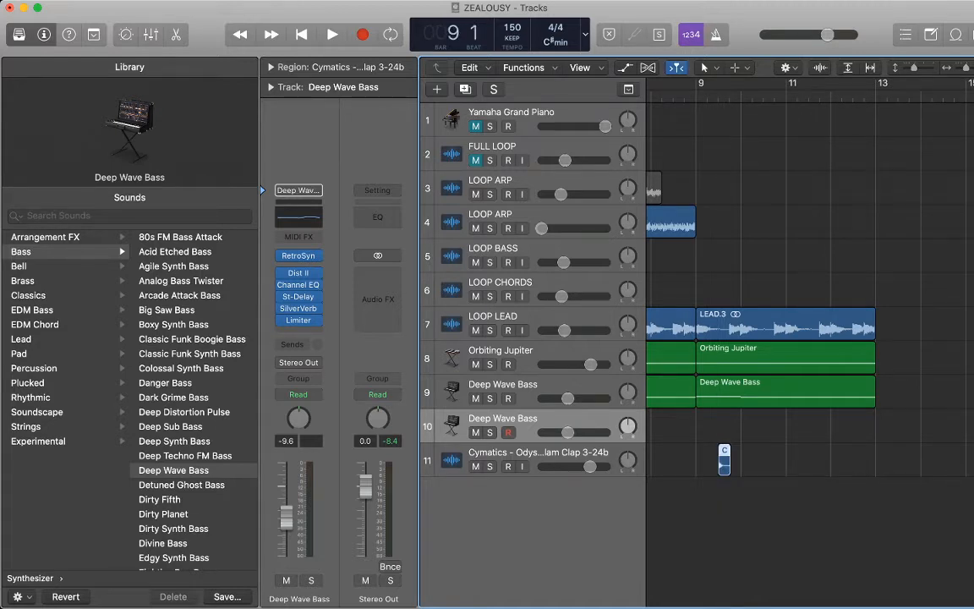
click(538, 455)
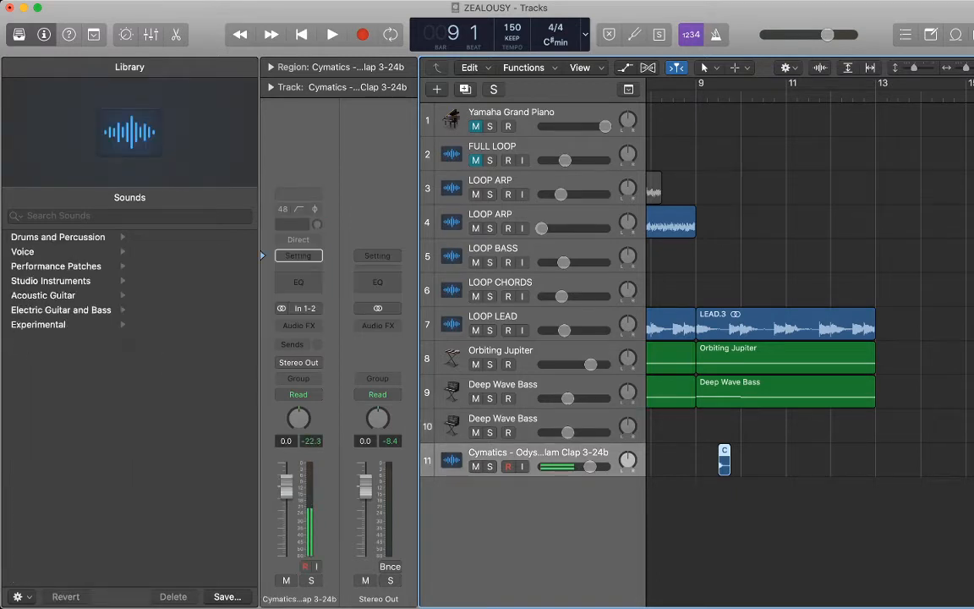
- Copy the clap to beat 3 of bar 10, and paste the pair at beat 3 of bars 11 and 12
mouse_move(725, 461)
mouse_down()
mouse_move(777, 459)
mouse_move(712, 454)
mouse_up()
click(808, 95)
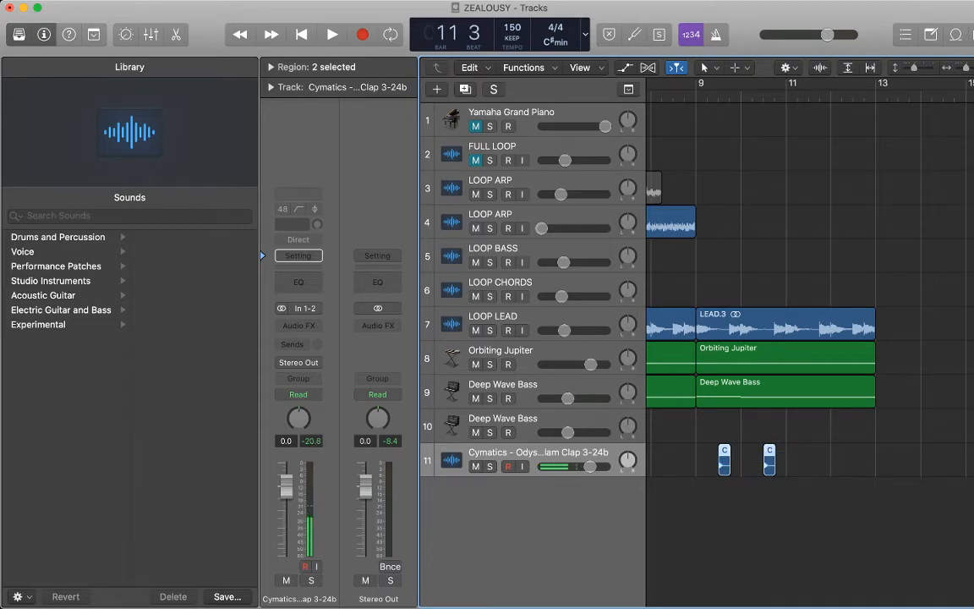
key(super+v)
- Solo the clap track, insert the Valhalla reverb plug-in on it and play the claps through bar 12
key(s)
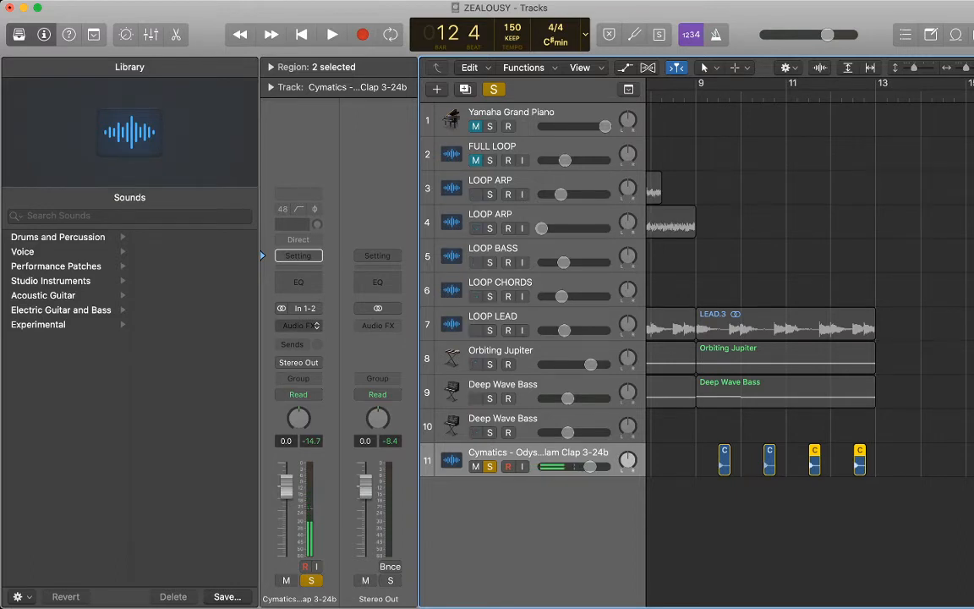
click(299, 326)
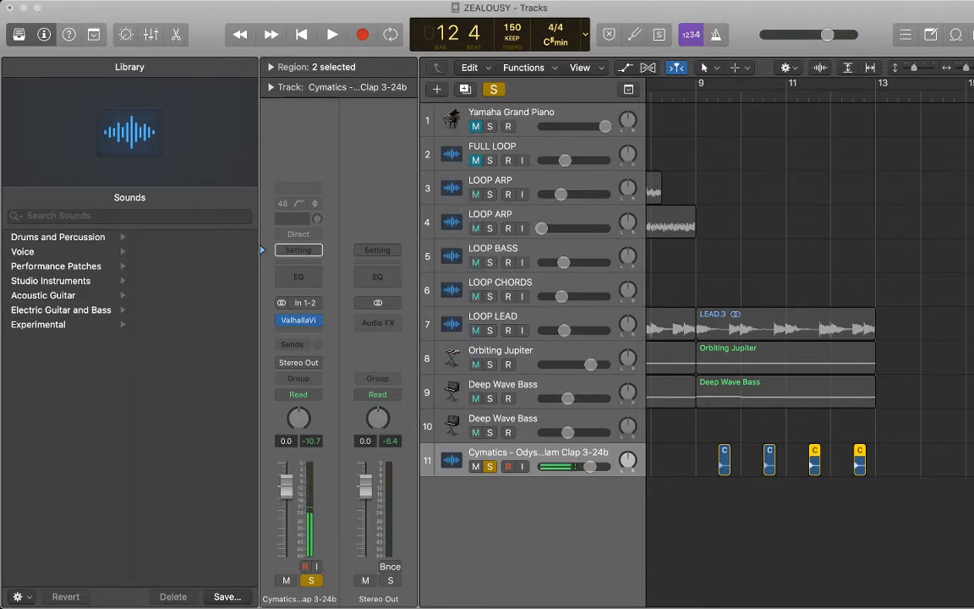
key(space)
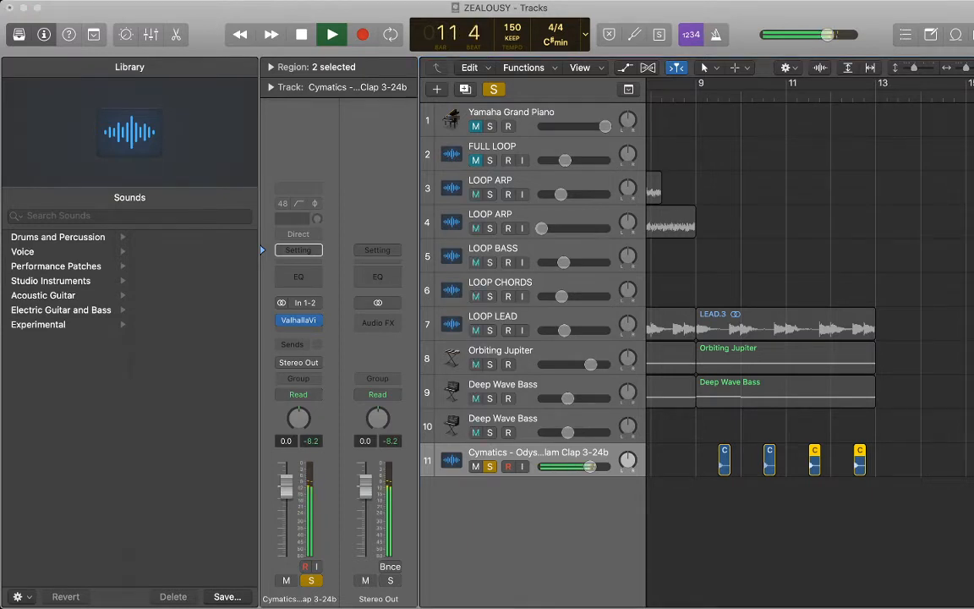
key(space)
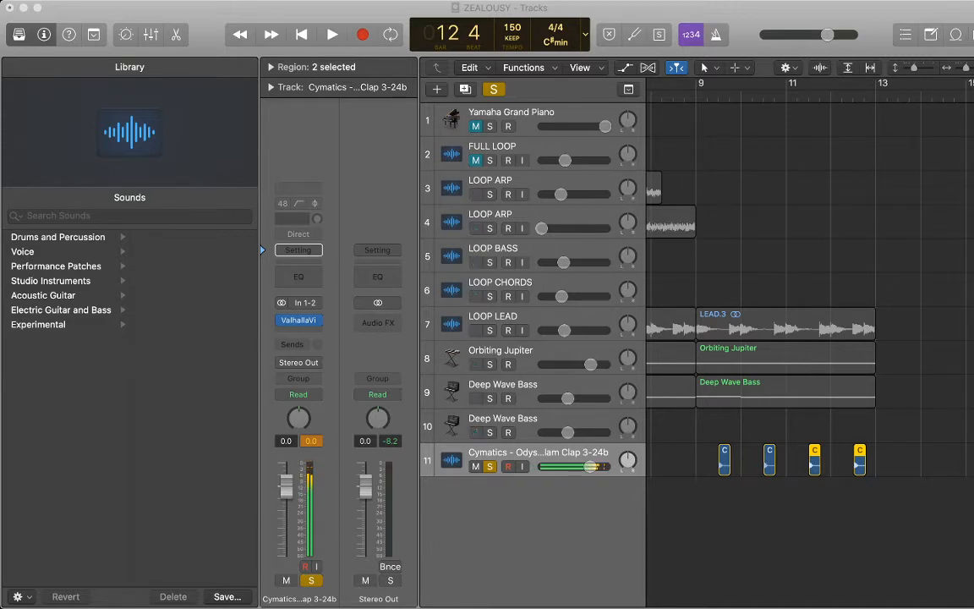
- Replace the old clap track with the Cymatics Odyssey Tight Clap 4 sample on a new track, positioned at beat 3 of bar 9
drag(746, 608, 734, 495)
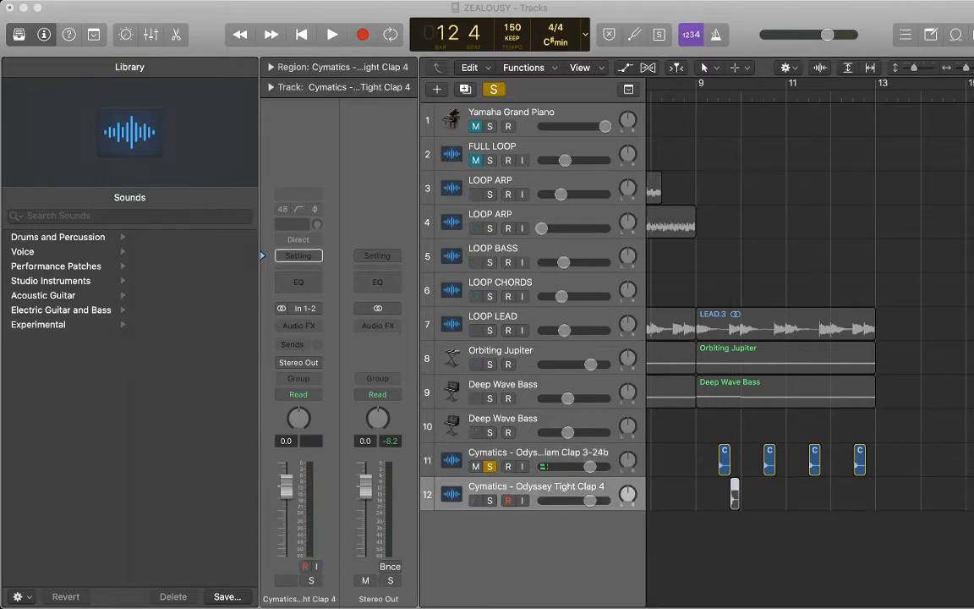
drag(676, 460, 931, 471)
key(Delete)
drag(735, 495, 724, 495)
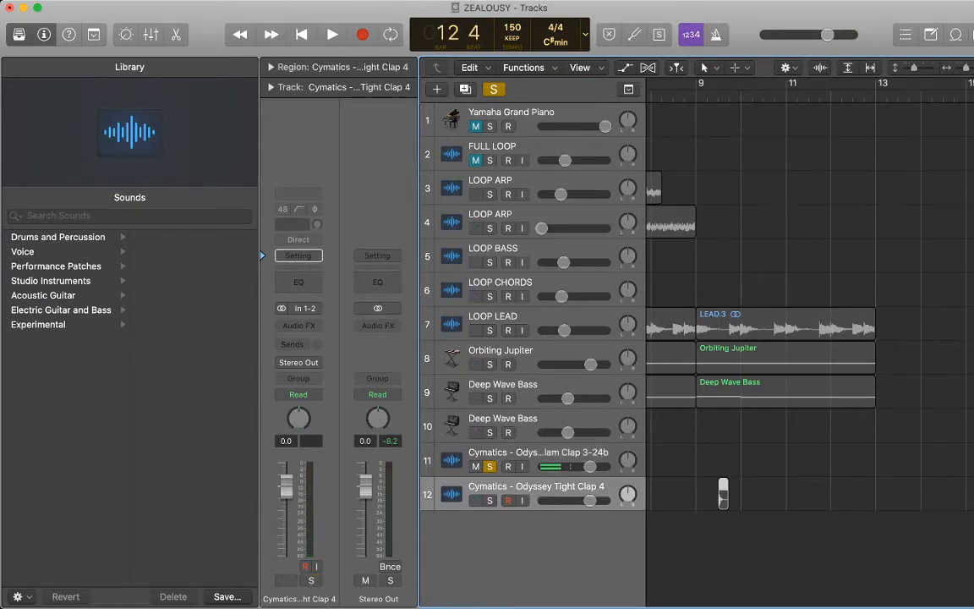
click(541, 457)
key(Delete)
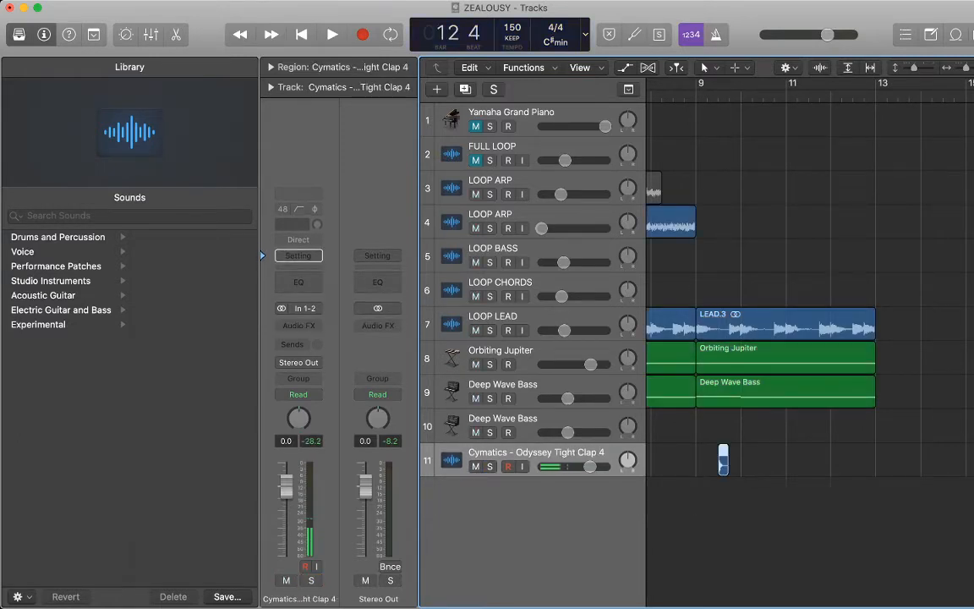
- Copy the tight clap to beat 3 of bars 10, 11 and 12, and insert the Valhalla reverb plug-in on its track
drag(723, 461, 768, 461)
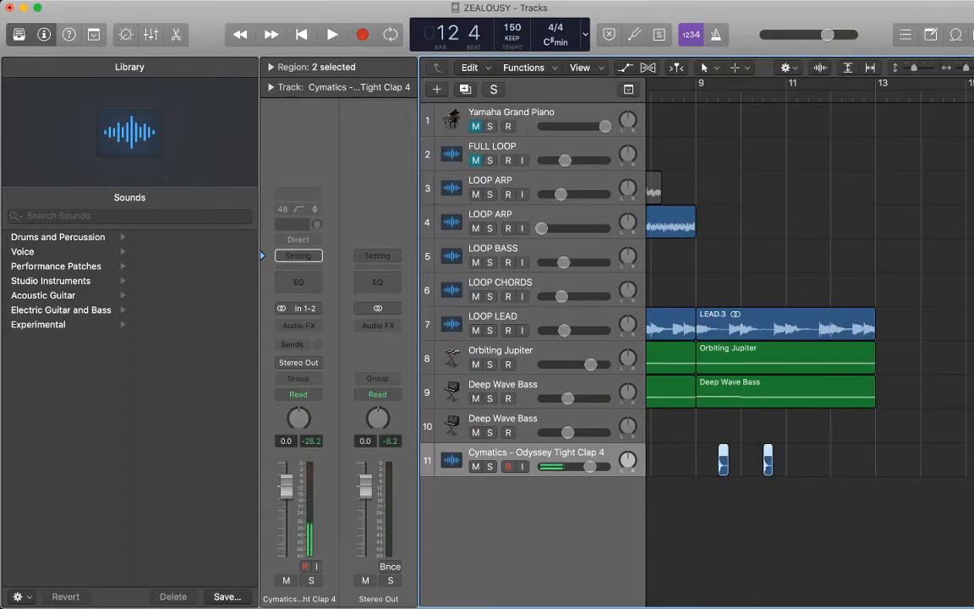
key(super+r)
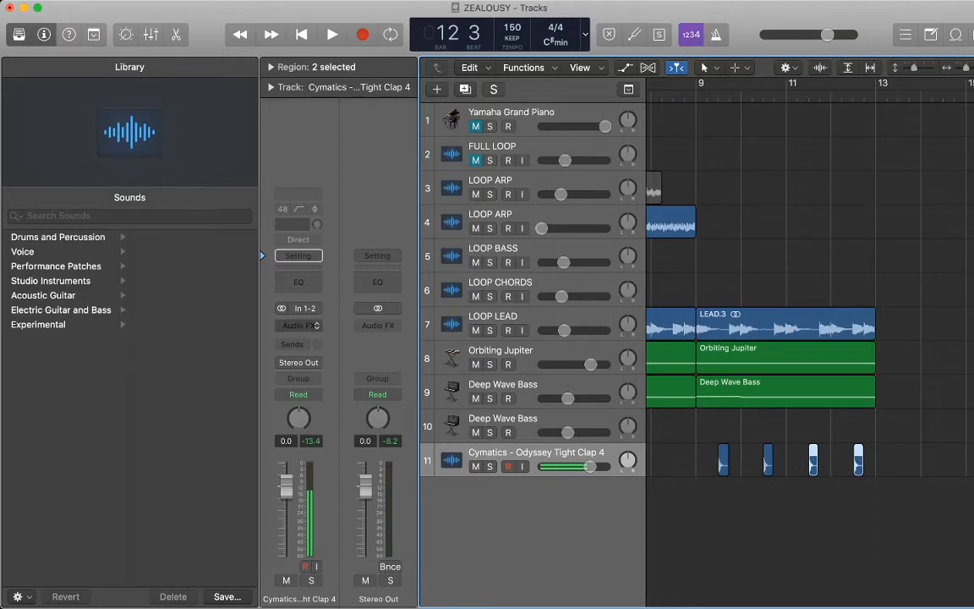
click(298, 326)
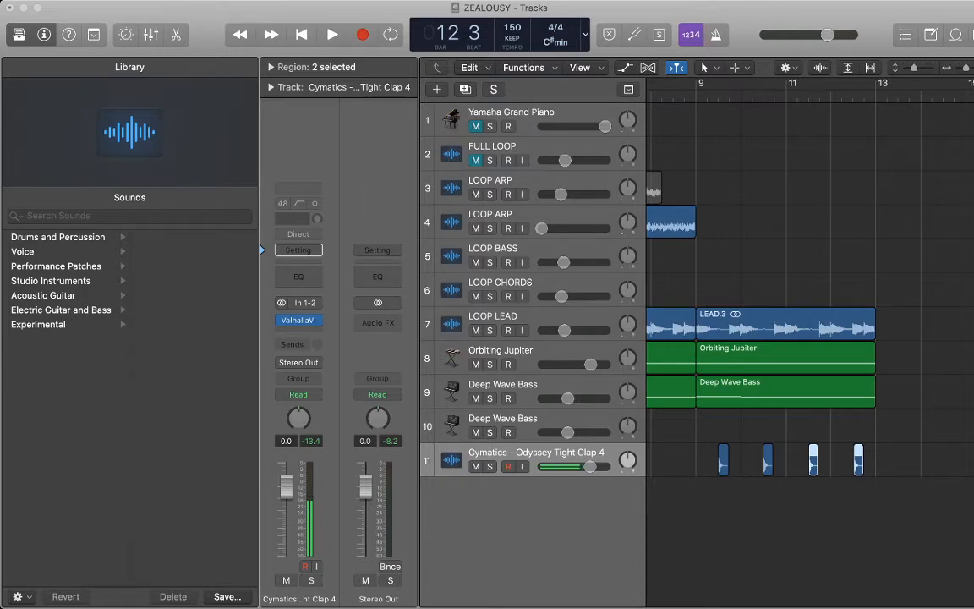
- Play the arrangement from bar 9 and lower the clap track's volume to -3.4 dB
click(697, 97)
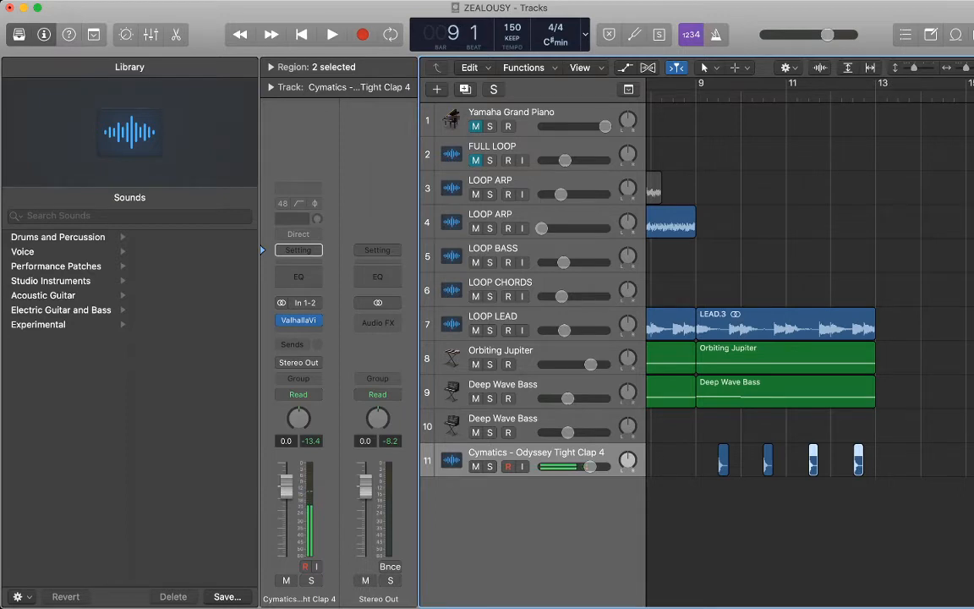
click(833, 509)
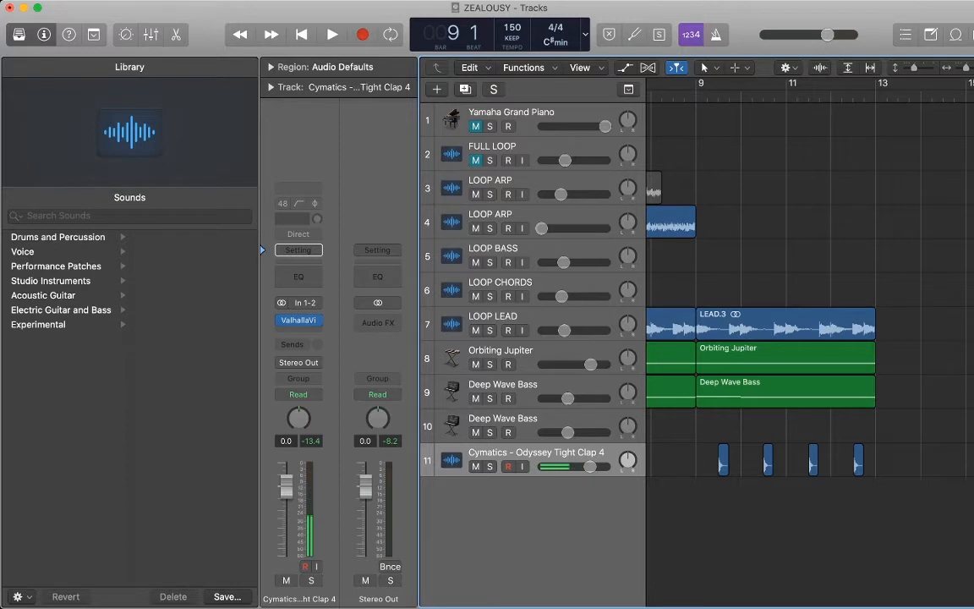
key(space)
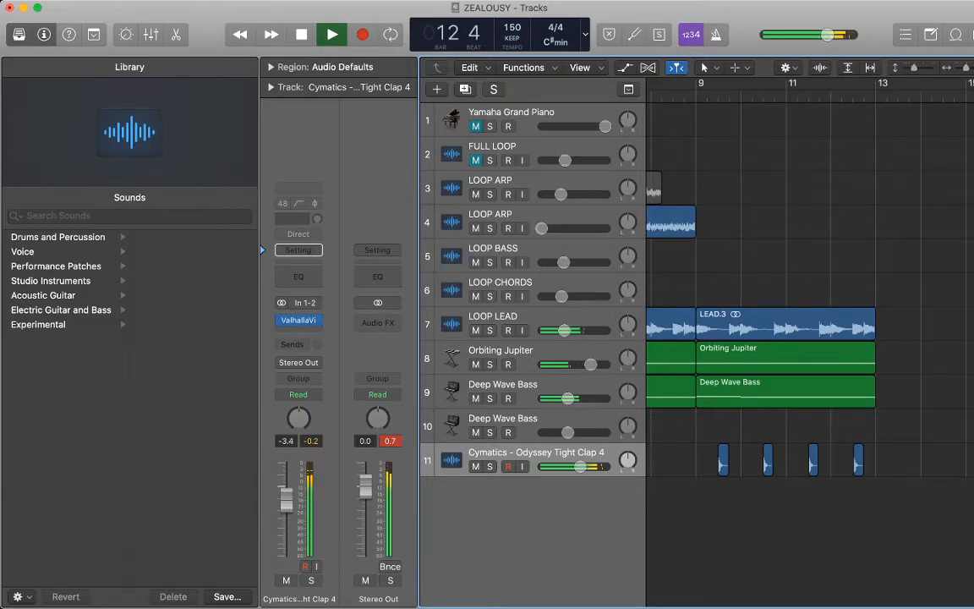
key(space)
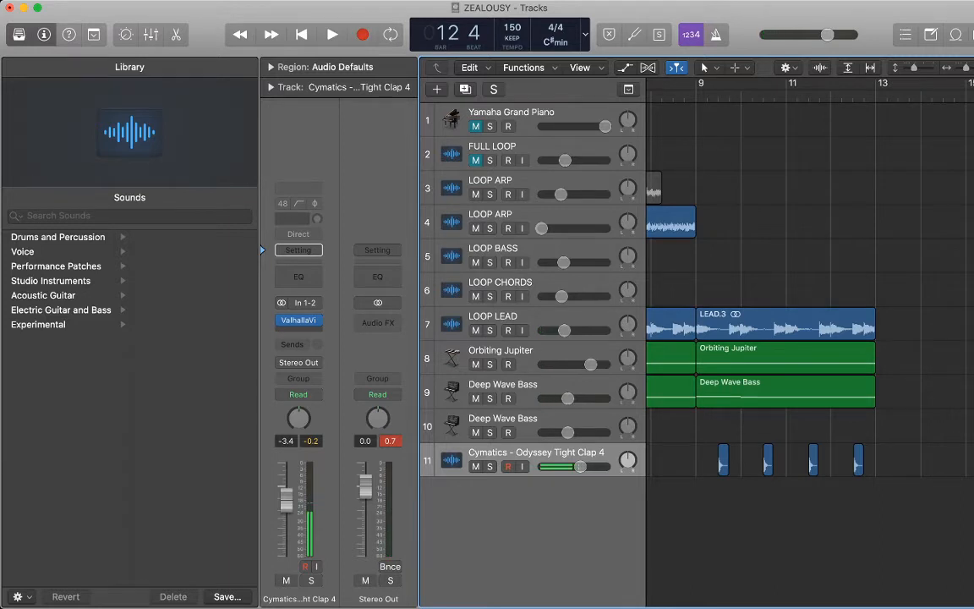
- Insert FF Pro-Q 3 after the reverb on the clap track and audition the claps from bar 9 with the other tracks
click(698, 95)
key(space)
key(space)
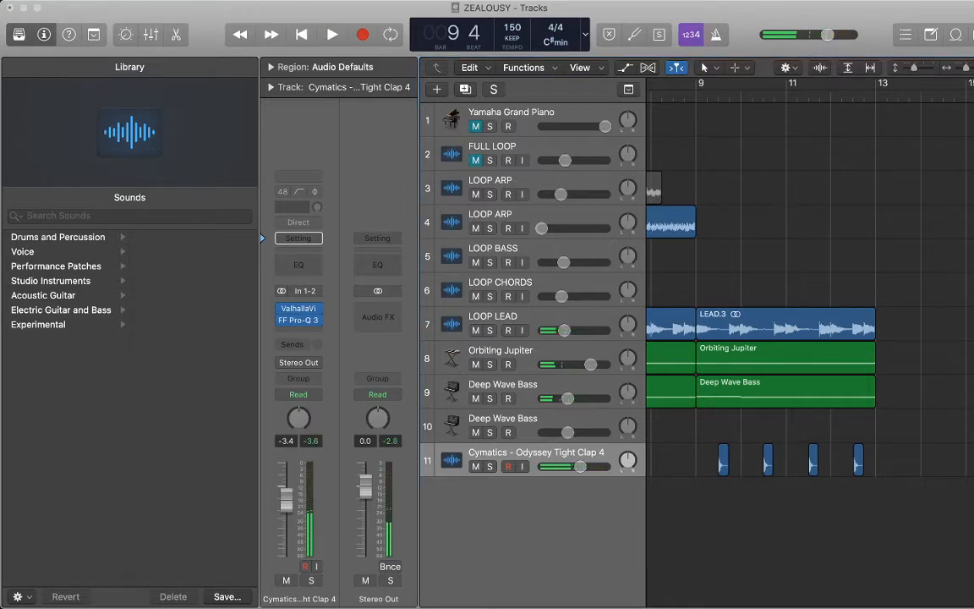
key(space)
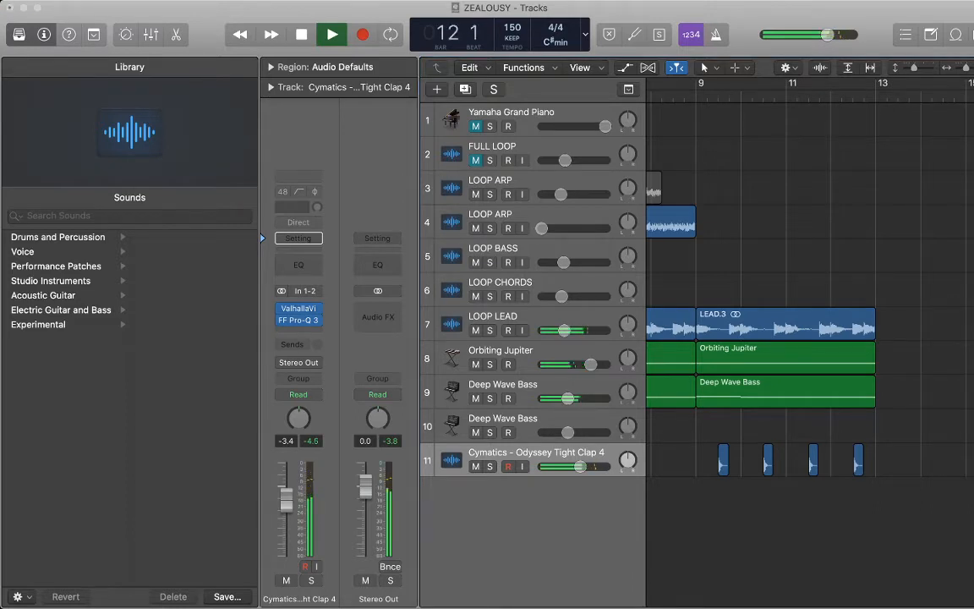
key(space)
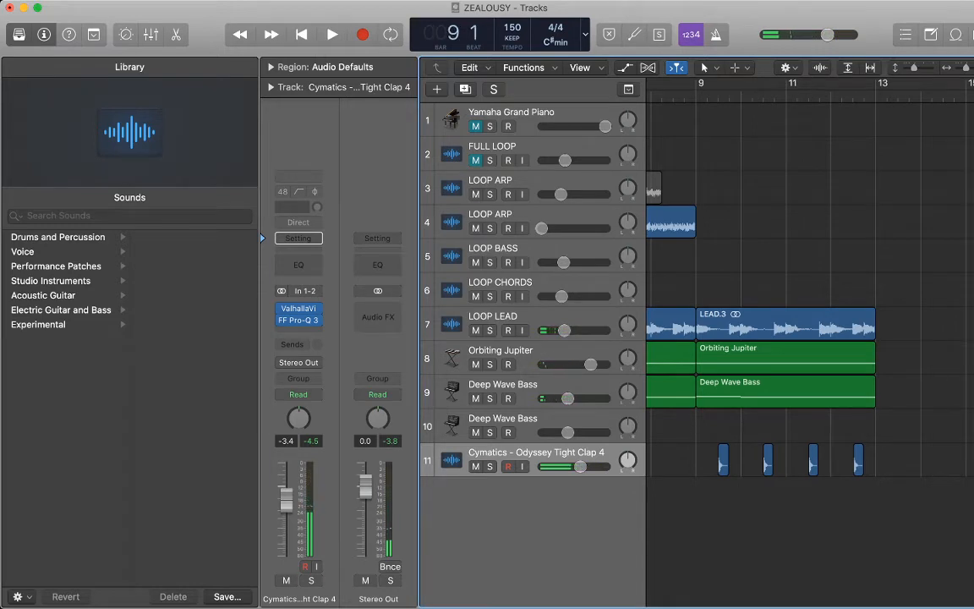
- Solo the clap track and play the claps from bar 9 to check the processed sound
key(s)
key(space)
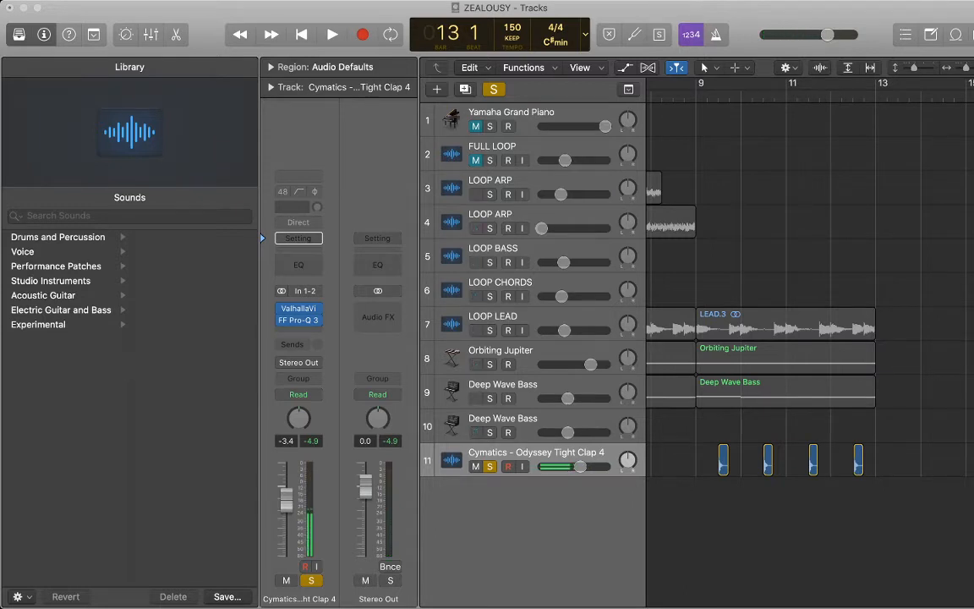
key(space)
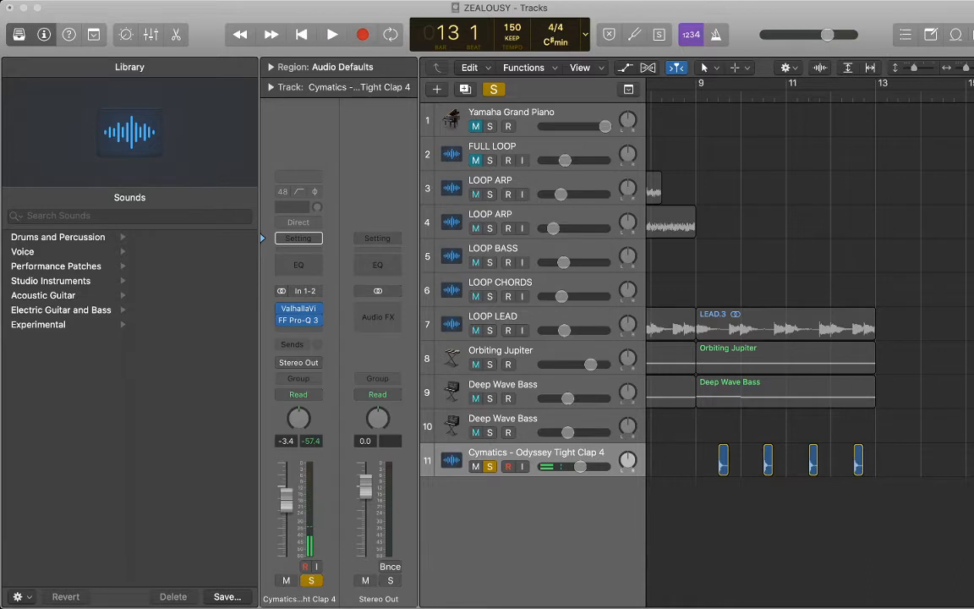
key(space)
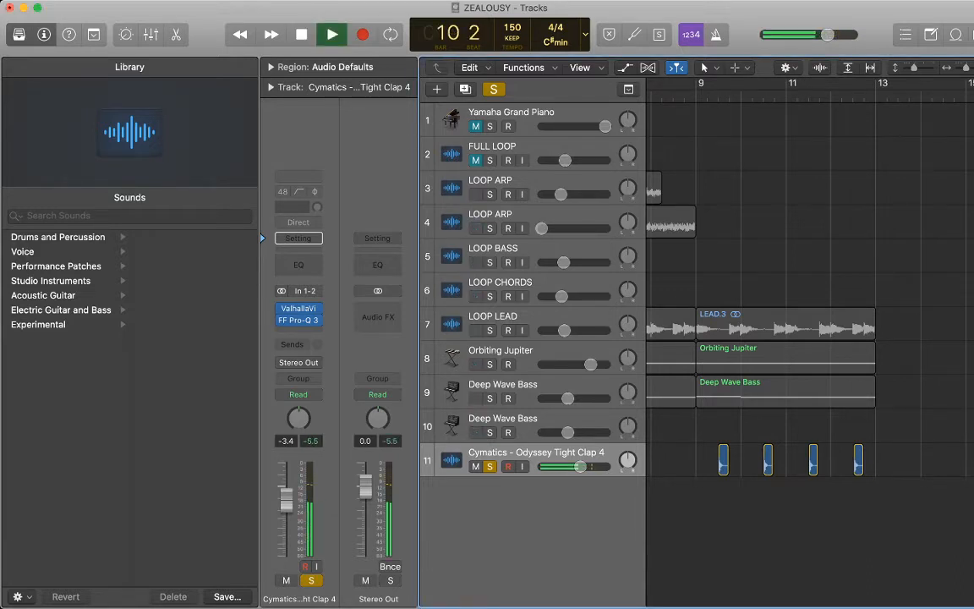
key(space)
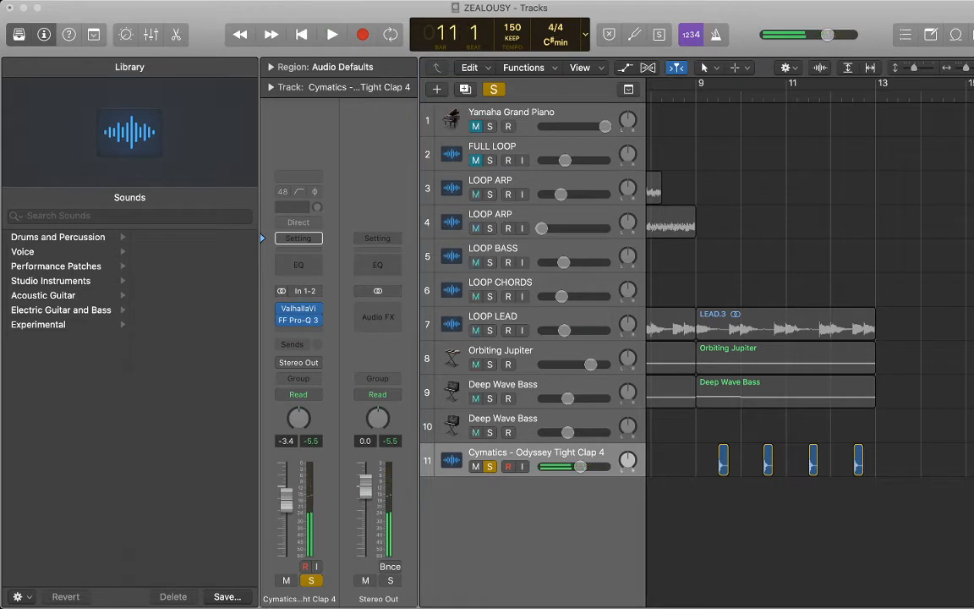
key(space)
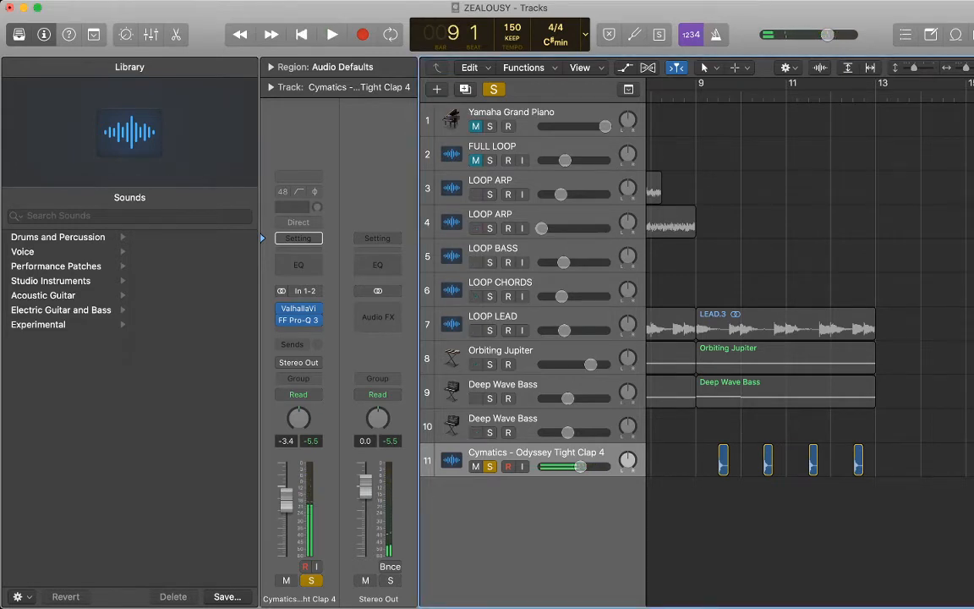
- Unsolo the clap track and set its volume to -2.0 dB while playing from bar 9
key(s)
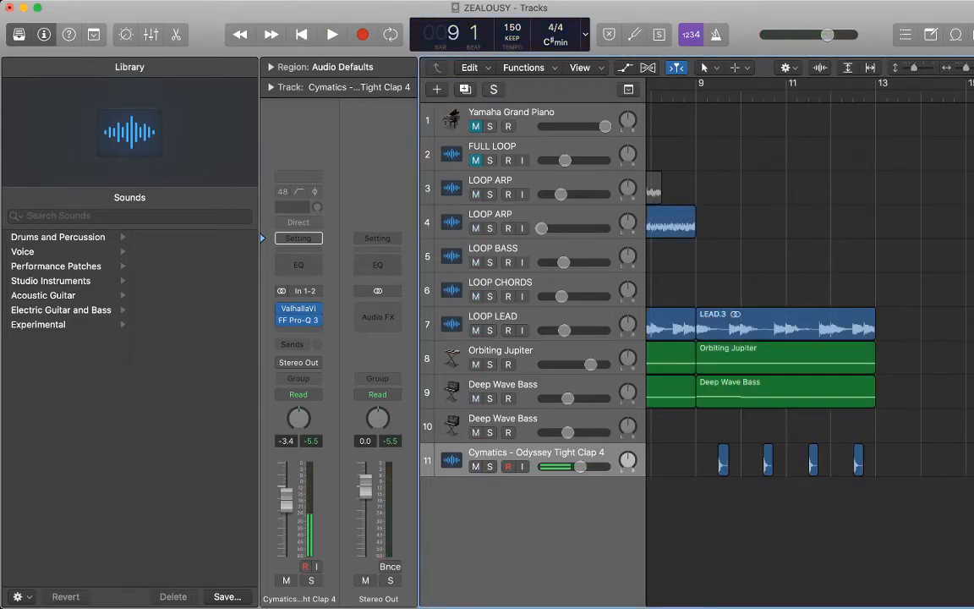
key(space)
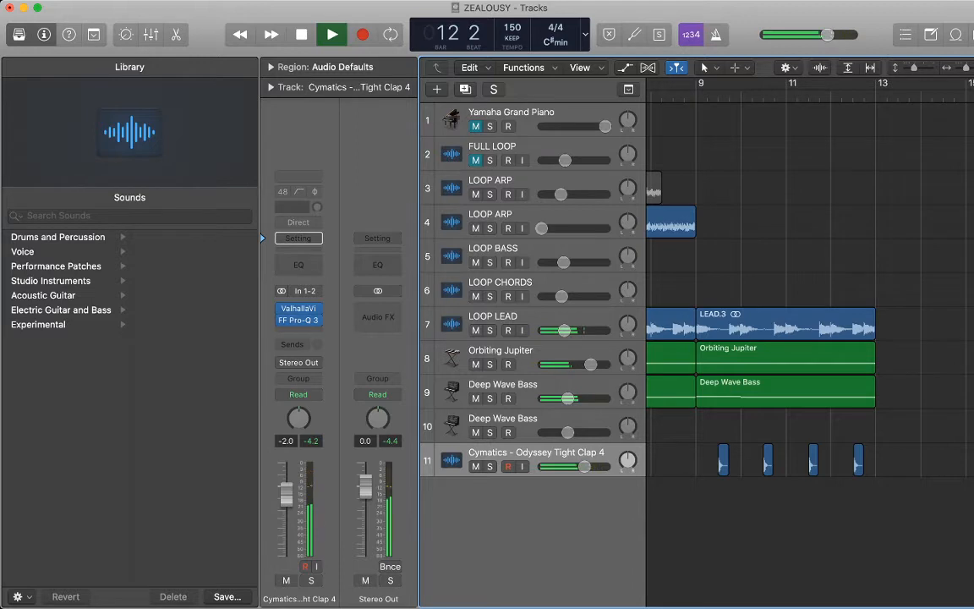
key(space)
- Duplicate the lead, Orbiting Jupiter, Deep Wave Bass and clap regions of bars 9 to 12 at bar 13, and play from the start
key(super+Left)
key(super+Left)
key(super+Left)
key(super+Left)
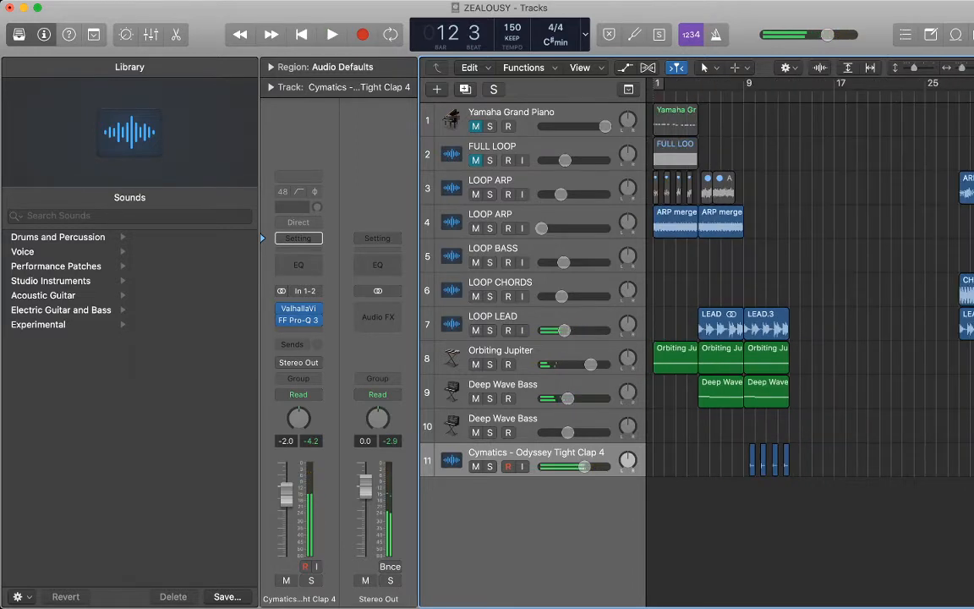
drag(751, 452, 682, 288)
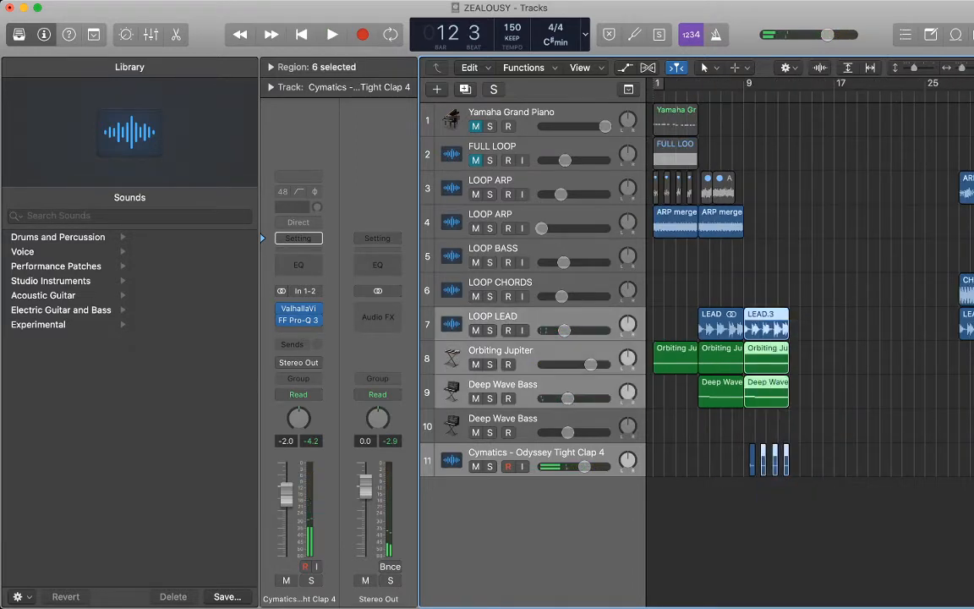
drag(848, 511, 750, 326)
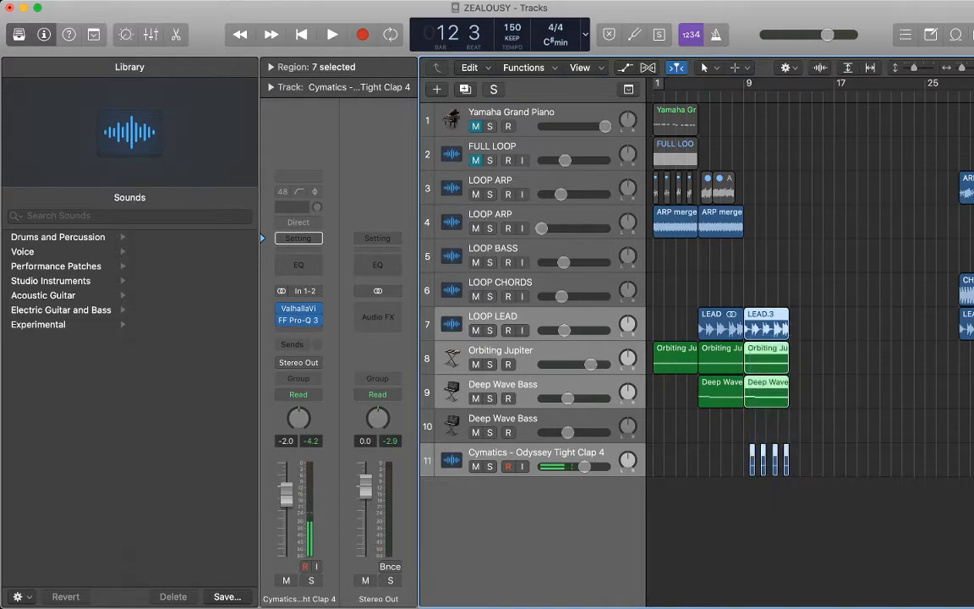
key(super+v)
key(Return)
key(space)
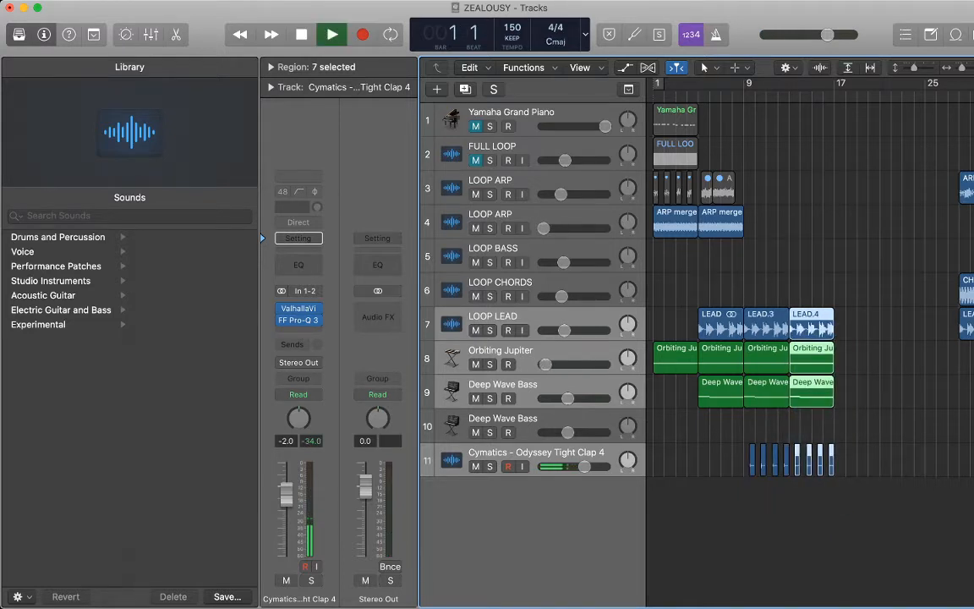
- Rename the Cymatics Odyssey Tight Clap 4 track as CLAP
click(848, 511)
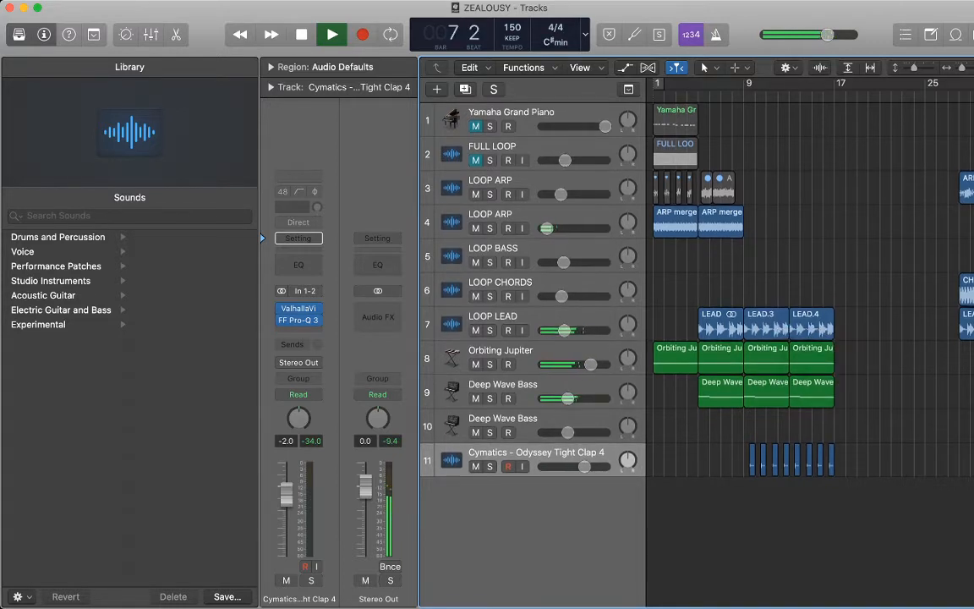
click(554, 454)
double_click(541, 453)
text(CLAP)
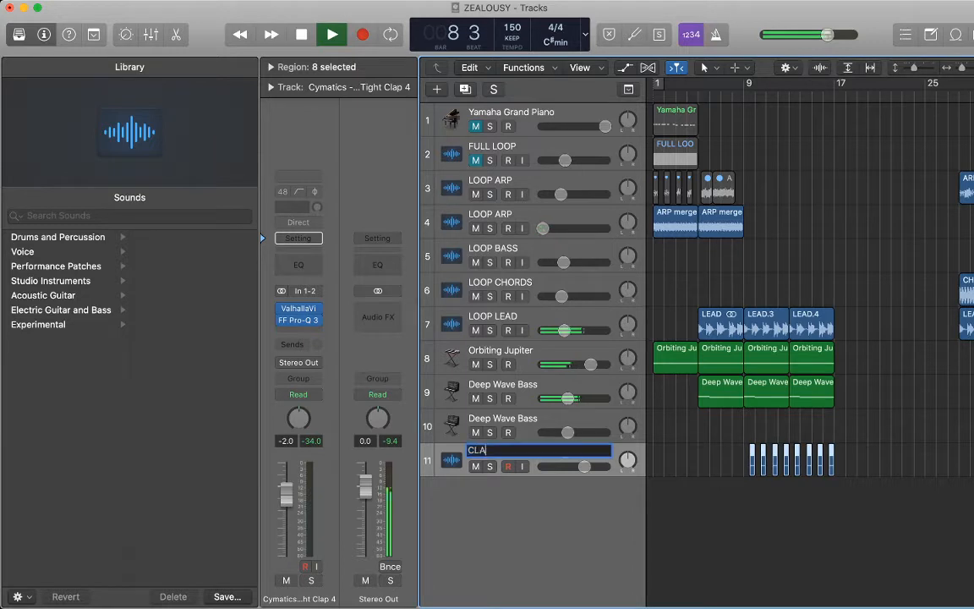
key(Return)
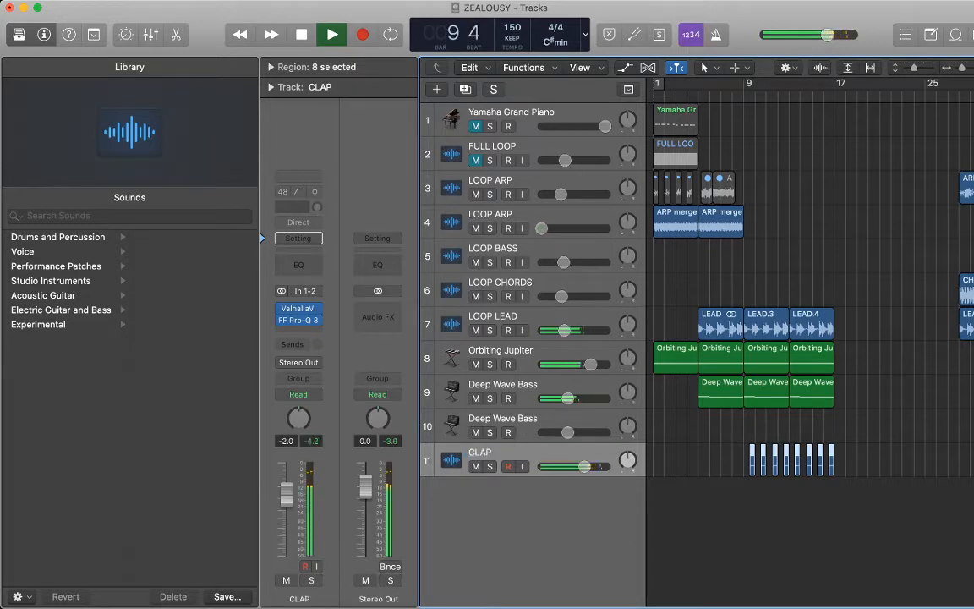
click(795, 520)
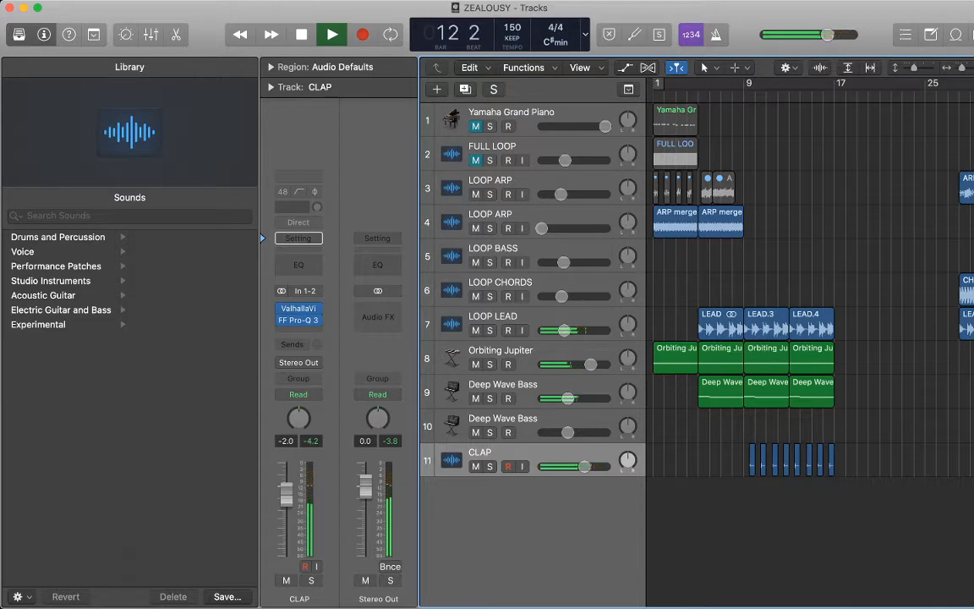
- Stop playback, delete the four claps in bars 9 to 12 and play the arrangement from the start
key(space)
drag(728, 423, 779, 476)
drag(719, 442, 779, 472)
drag(734, 434, 785, 467)
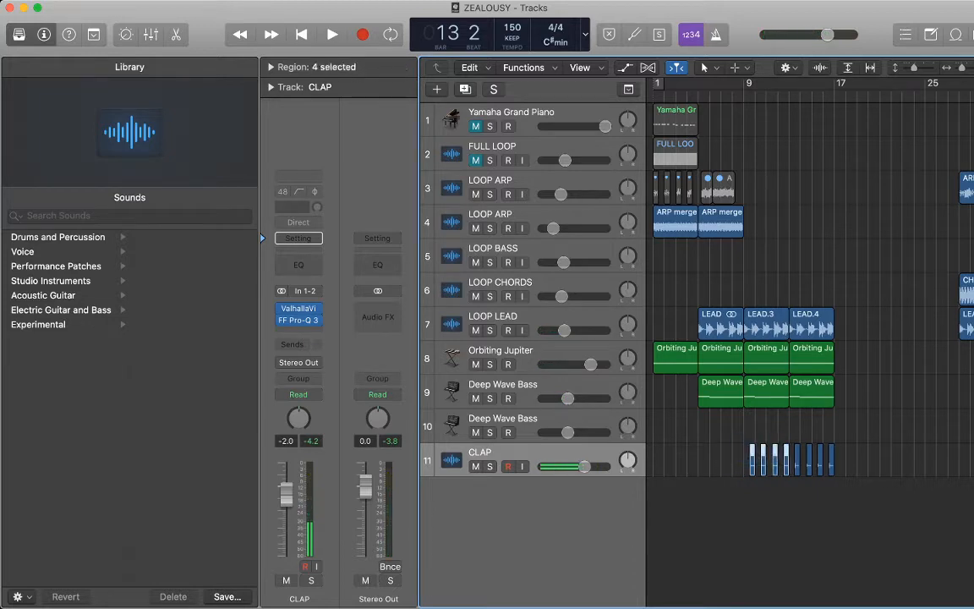
key(Delete)
key(space)
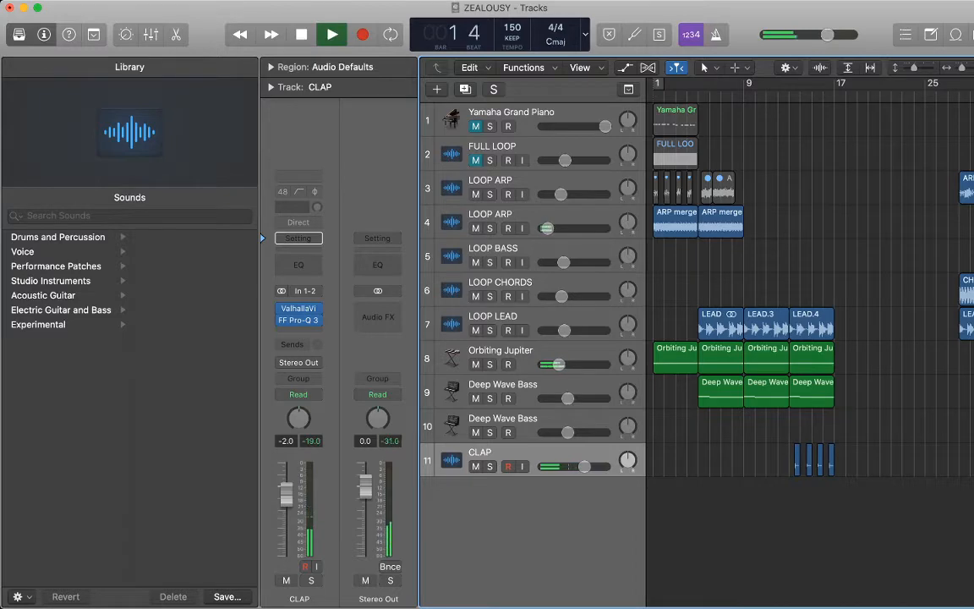
- Show track automation, set Orbiting Jupiter's bar 3 volume point to -1.6 dB and LOOP ARP's fade-in points to -32.1, -18.4 and -10.5 dB
key(a)
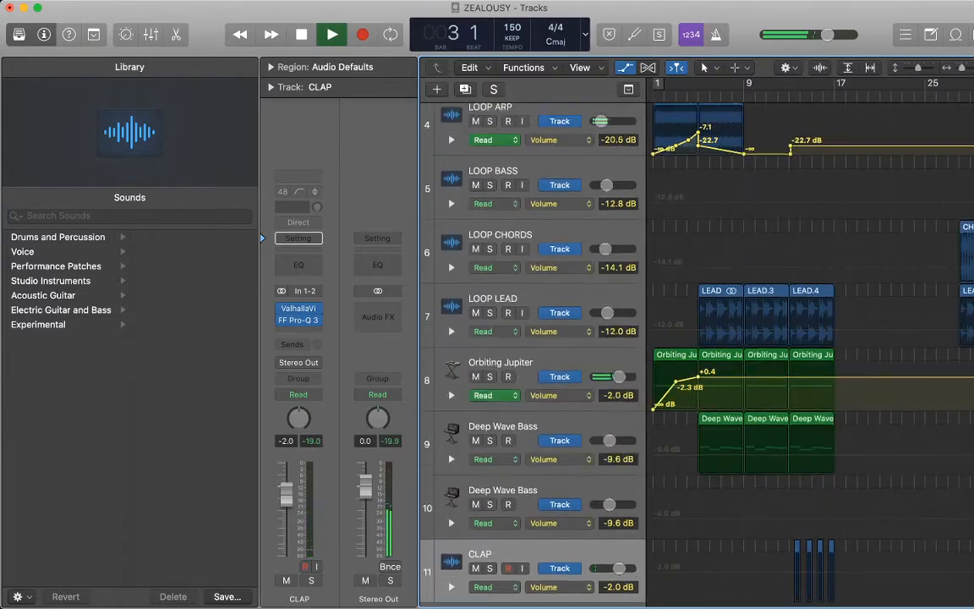
key(super+Right)
key(super+Right)
key(super+Right)
key(super+Right)
key(super+Right)
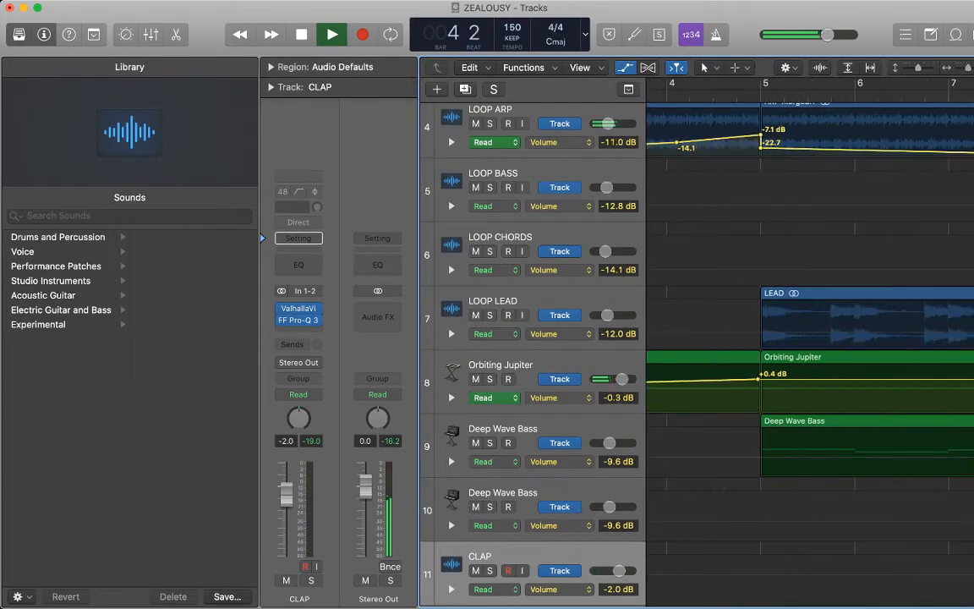
key(space)
key(super+Left)
key(super+Left)
key(super+Left)
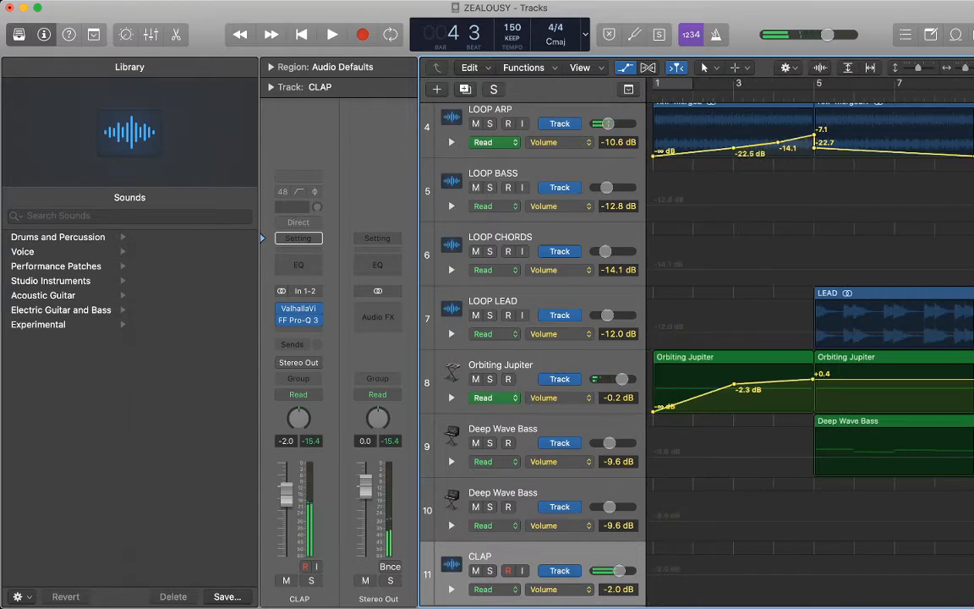
drag(734, 385, 734, 383)
drag(734, 150, 815, 139)
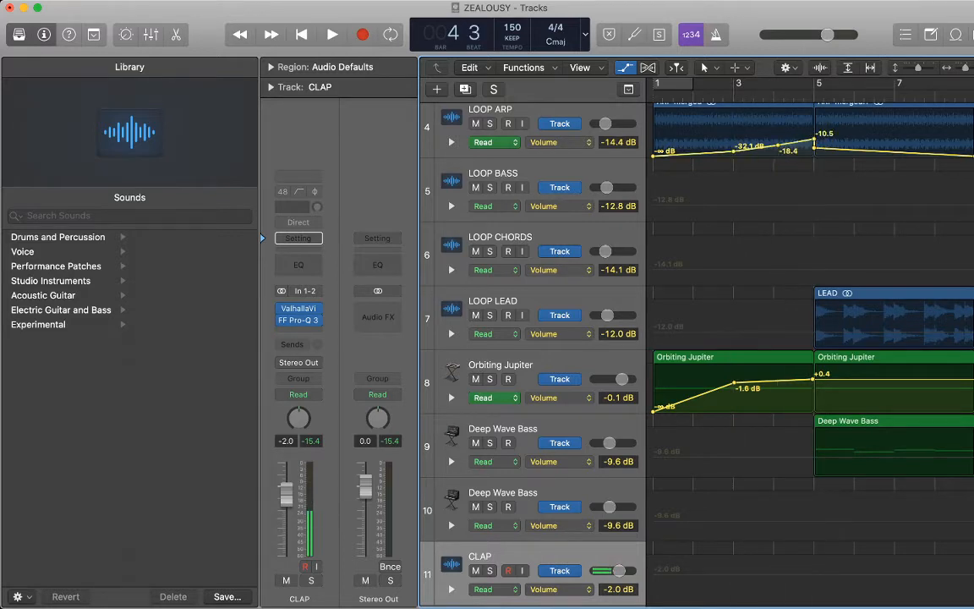
- Solo the LOOP ARP track with the merged arp regions and play it from the start
click(526, 110)
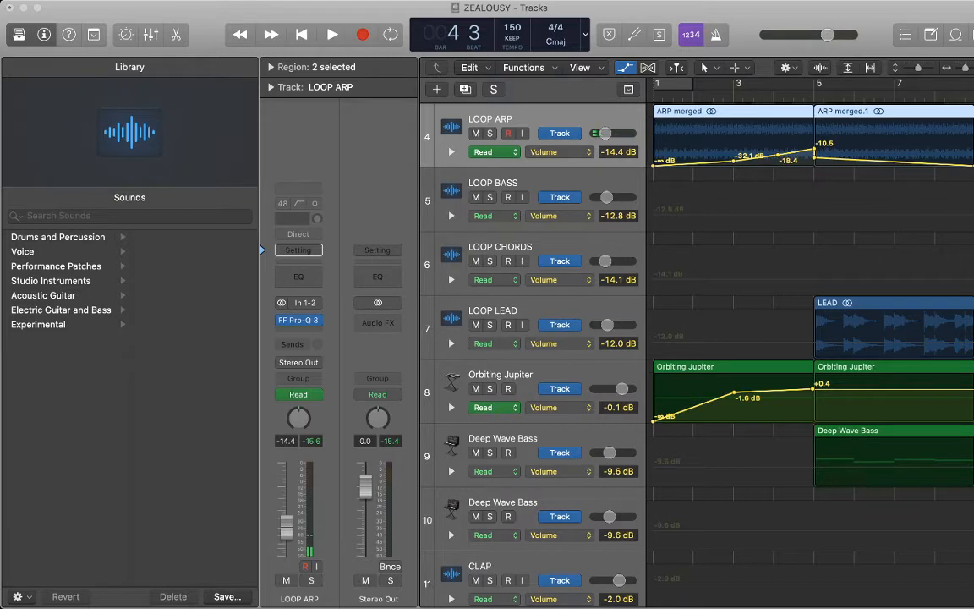
key(Return)
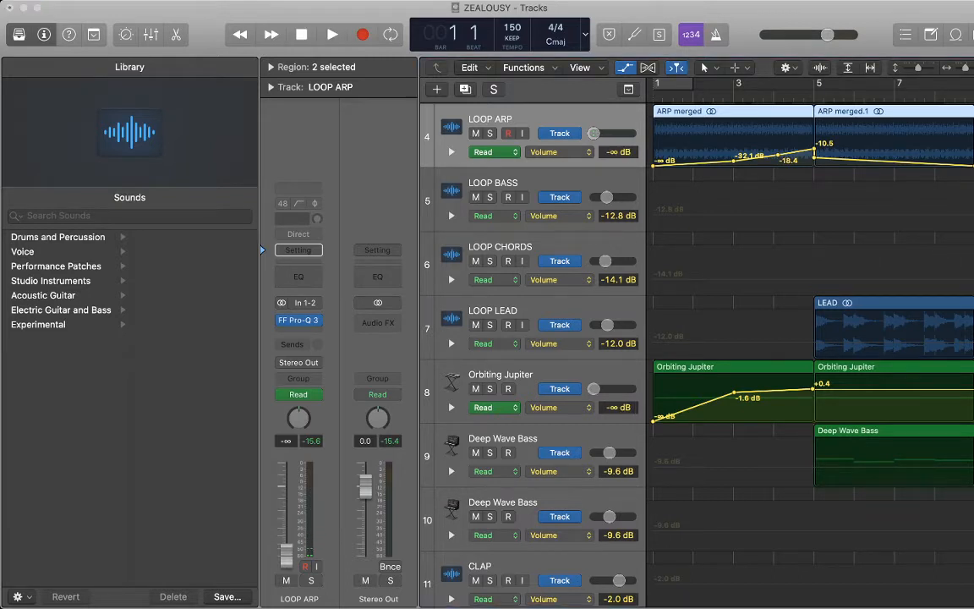
key(s)
key(space)
- Reorder the tracks so that LOOP CHORDS sits between LOOP ARP and LOOP BASS
drag(500, 248, 500, 117)
scroll(812, 339, up, 1)
scroll(812, 338, down, 1)
scroll(811, 339, up, 3)
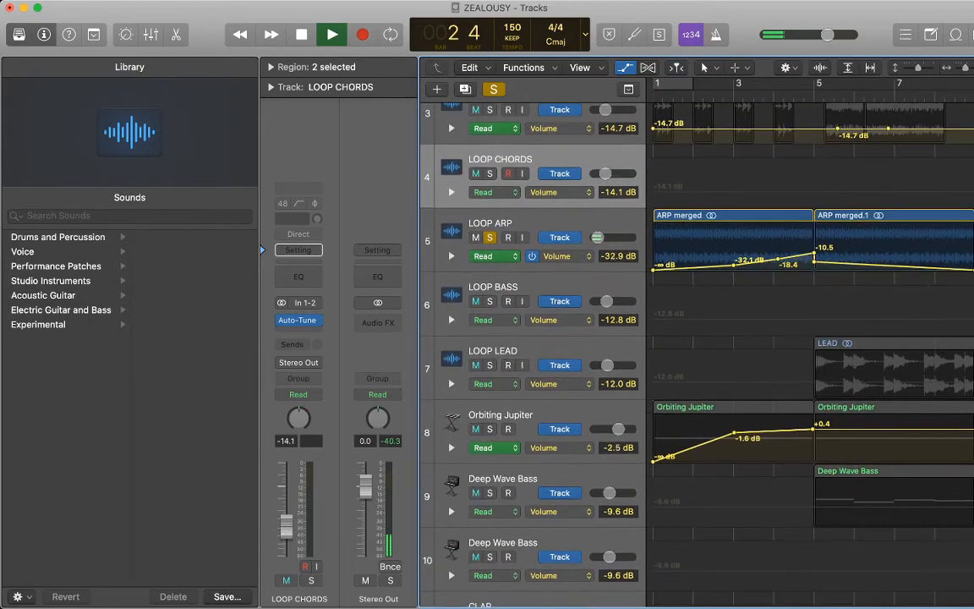
drag(500, 159, 500, 245)
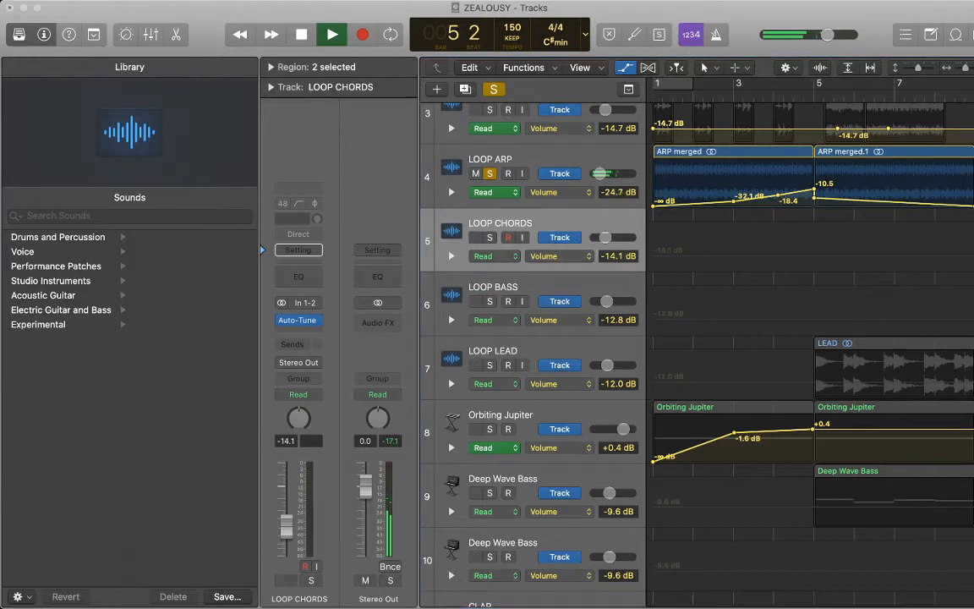
- Stop playback and replay the soloed arp fade-in from bar 1
key(space)
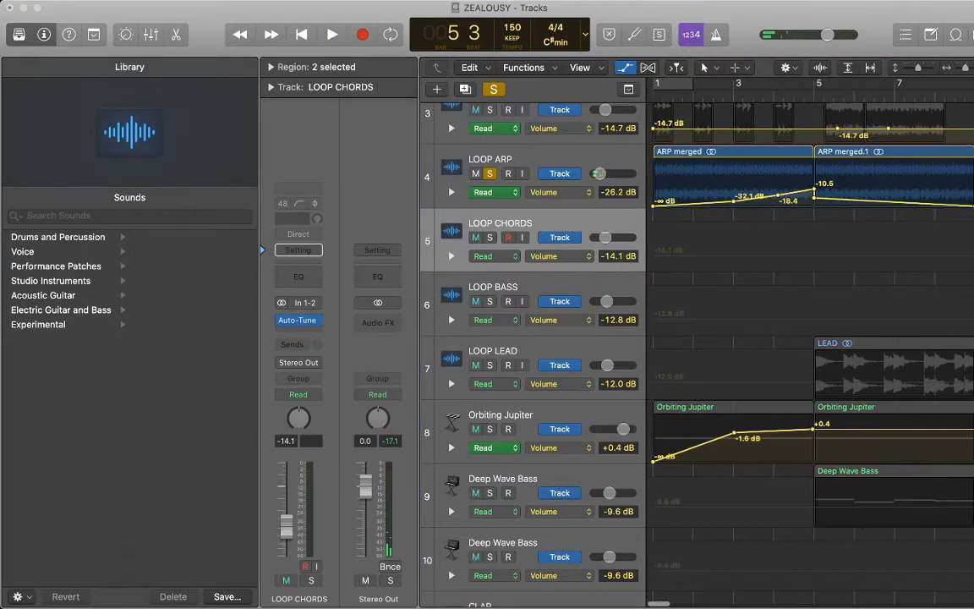
key(Return)
key(space)
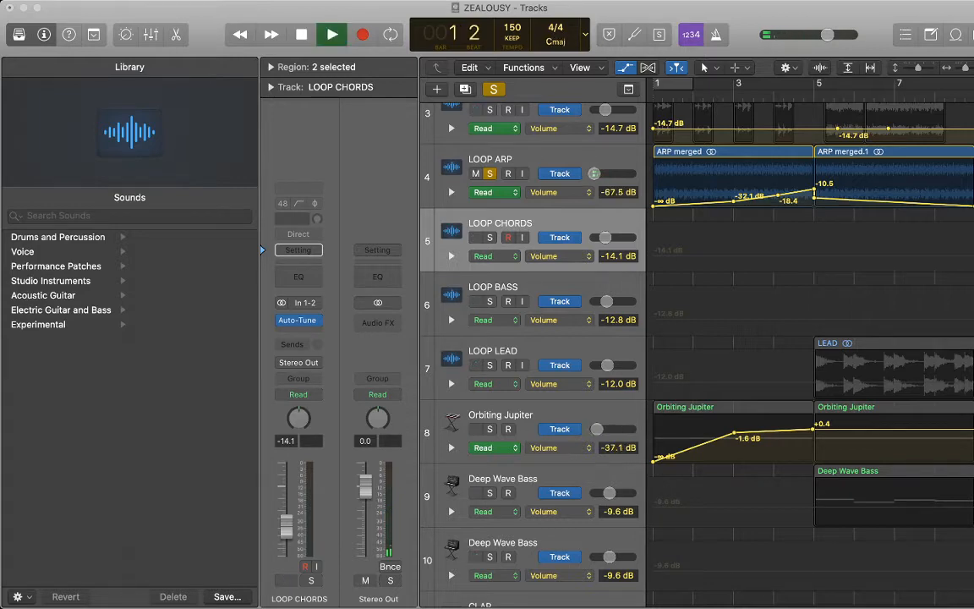
scroll(812, 339, up, 4)
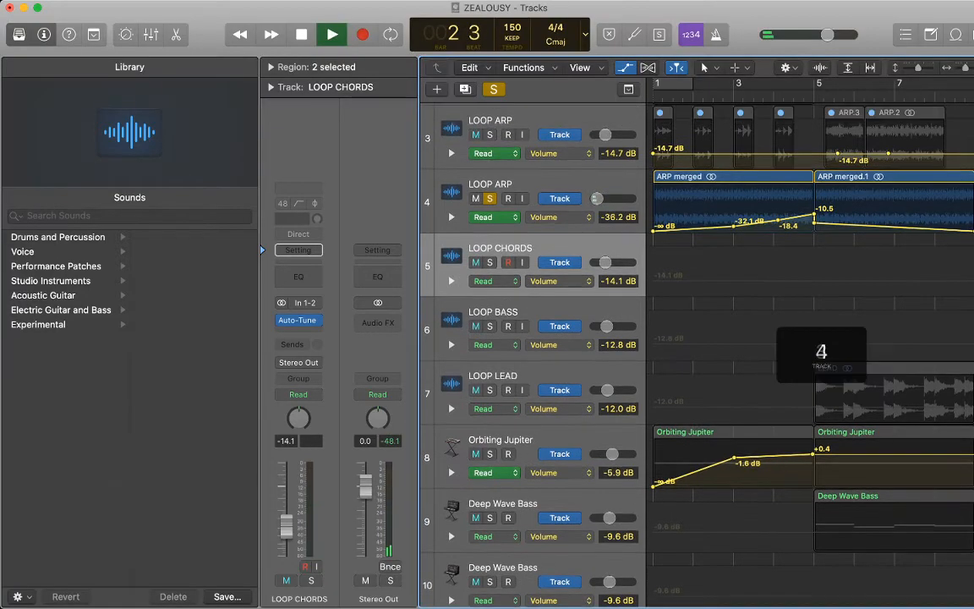
scroll(812, 338, up, 2)
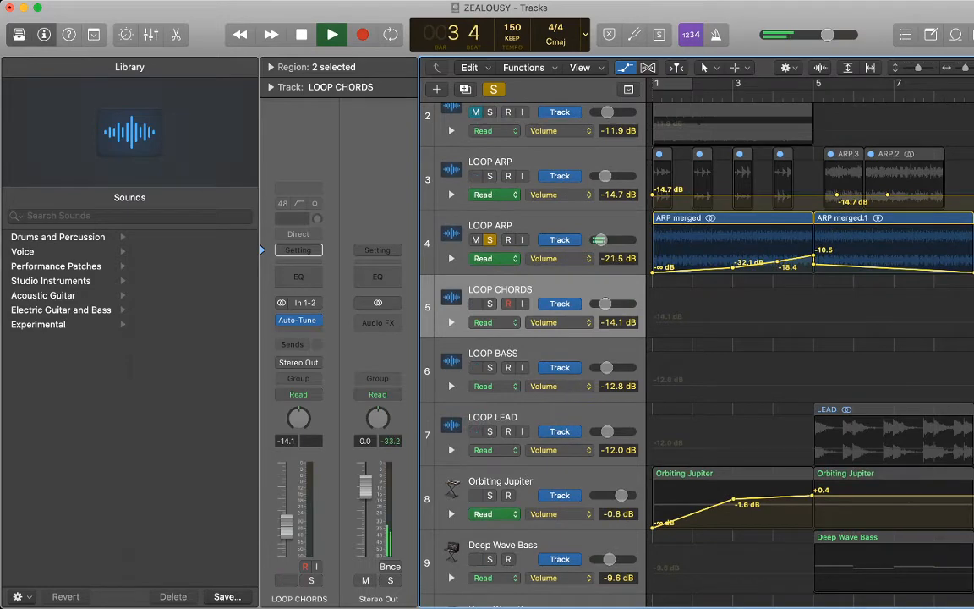
- Unsolo LOOP ARP and, while the full mix plays from the start, set its two middle fade-in volume points to -25.3 and -14.2 dB
key(space)
key(Return)
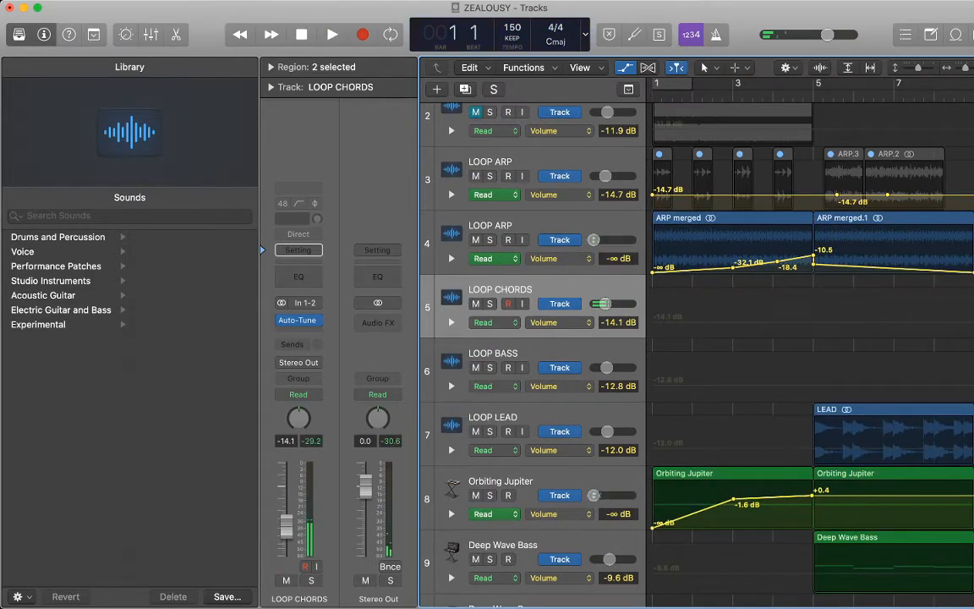
key(space)
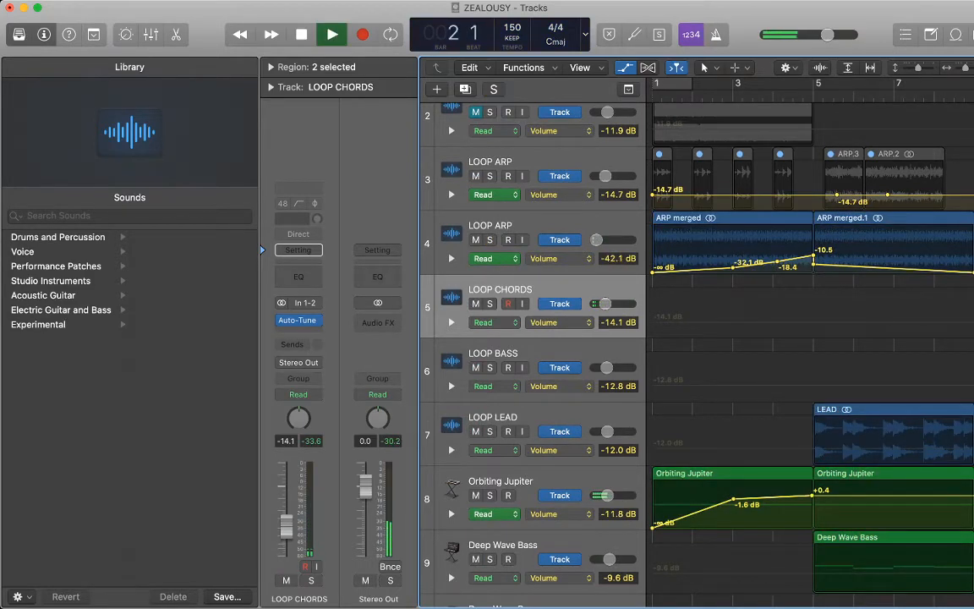
drag(733, 268, 777, 259)
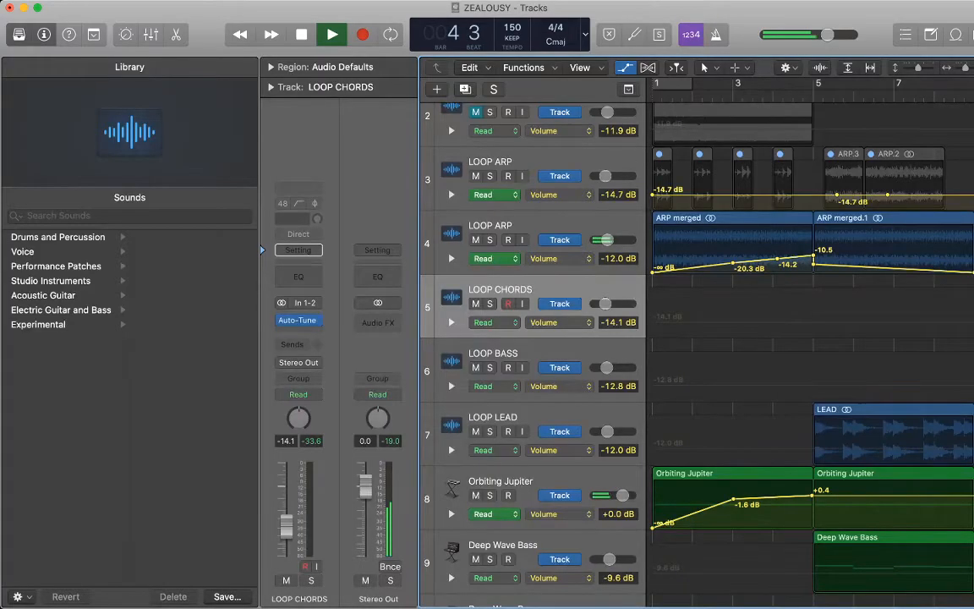
drag(733, 263, 733, 267)
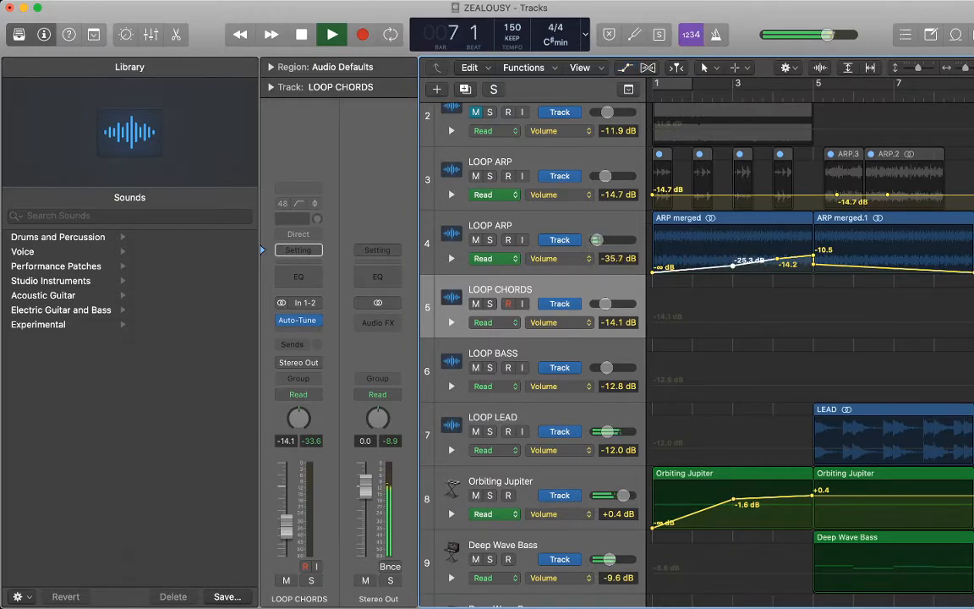
- Hide the track automation and listen to the arrangement until the end of bar 16
key(a)
scroll(810, 287, down, 5)
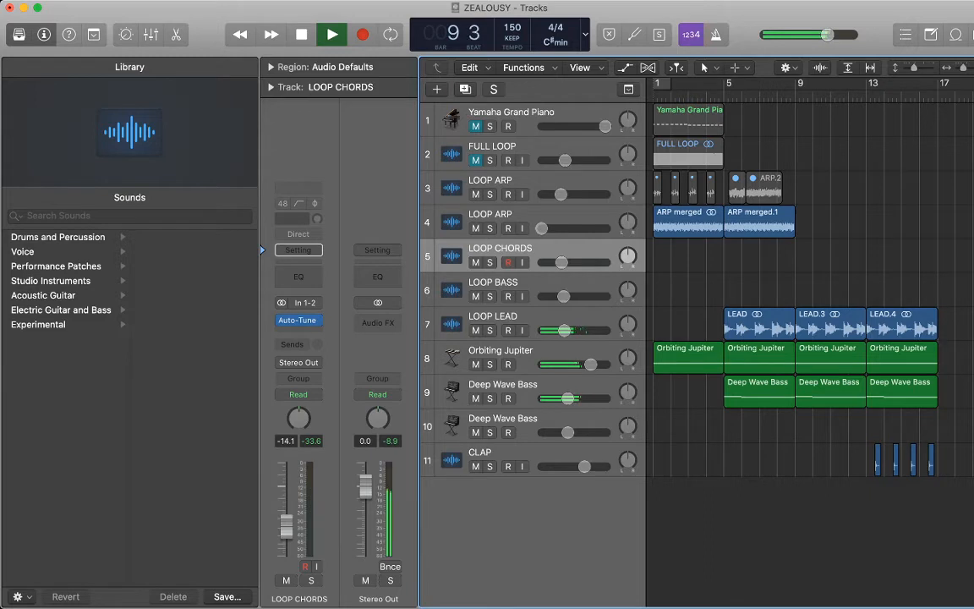
scroll(810, 288, right, 1)
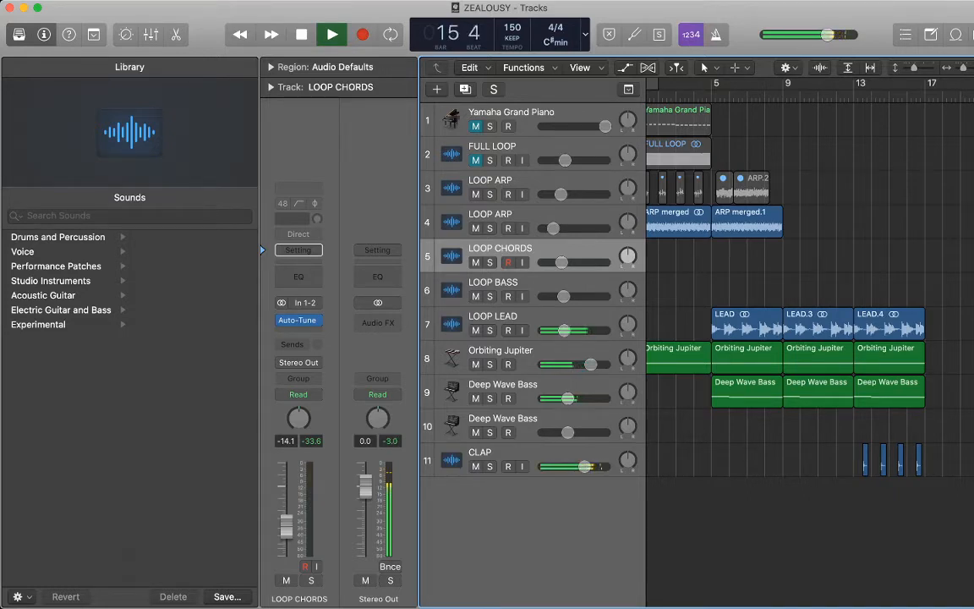
key(super+Left)
key(super+Left)
key(super+Left)
key(space)
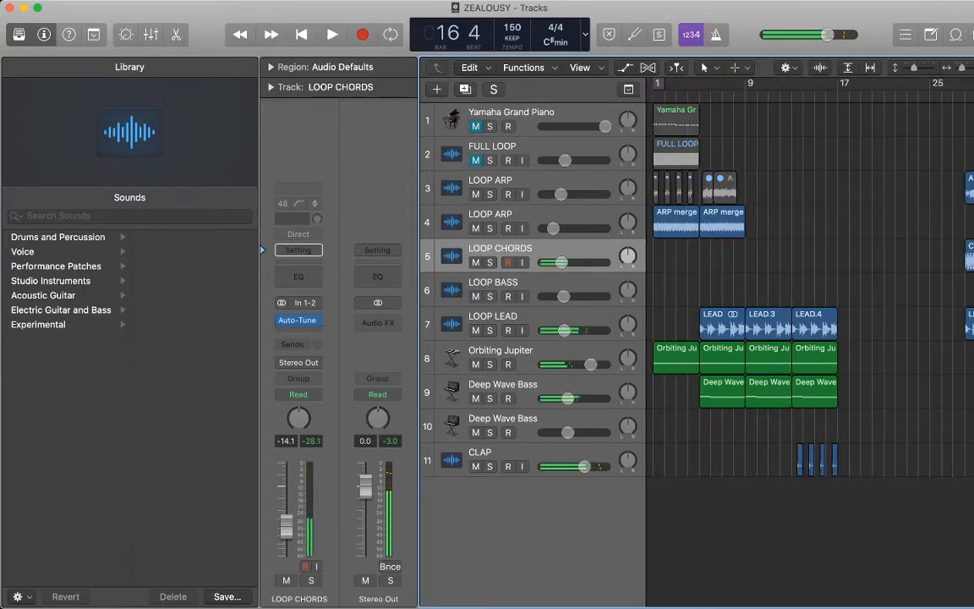
- Duplicate the lead, Orbiting Jupiter, Deep Wave Bass and last three clap regions of bars 13 to 16 at bar 17, and return to the start
drag(872, 483, 806, 293)
key(period)
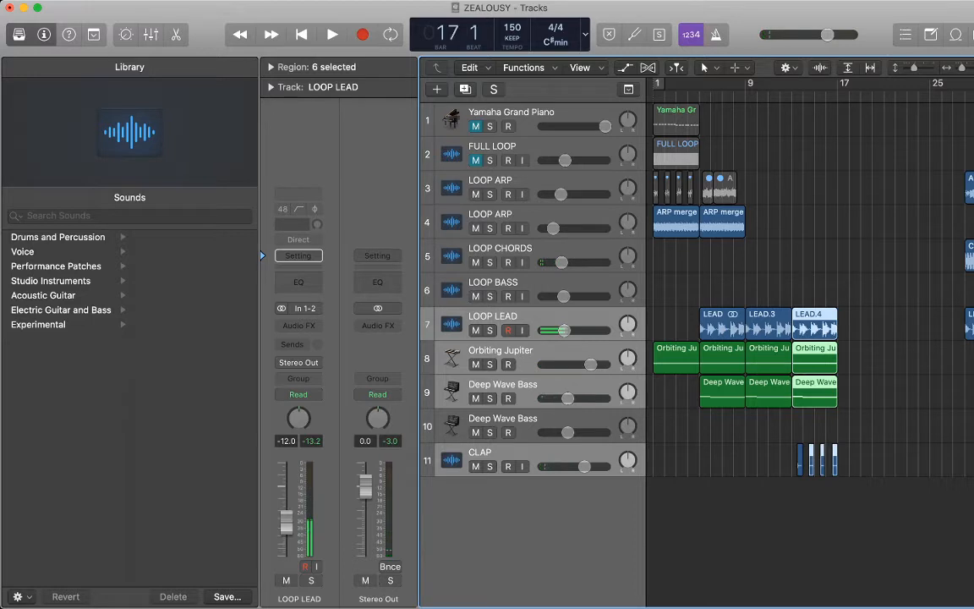
key(super+v)
click(805, 293)
key(Return)
key(space)
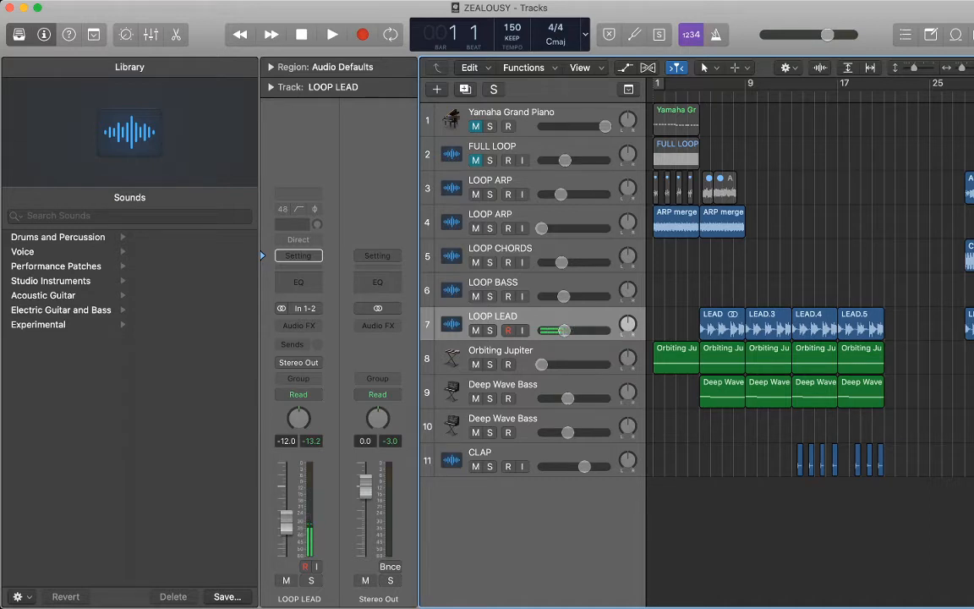
- Import the Cymatics Cobra Reverse FX 7-24b_1 sample onto a new track and align its end with bar 5
key(super+Tab)
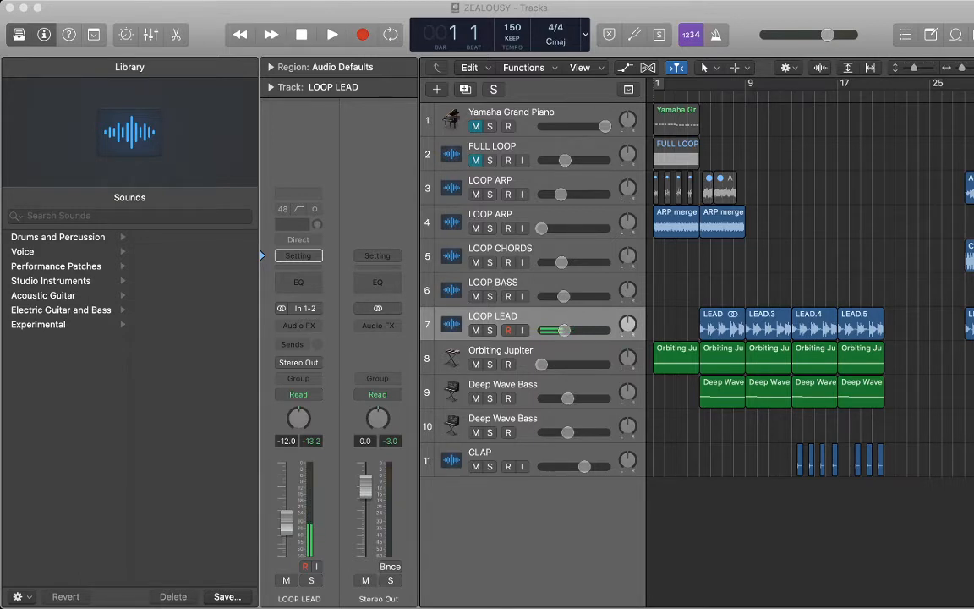
drag(761, 426, 686, 495)
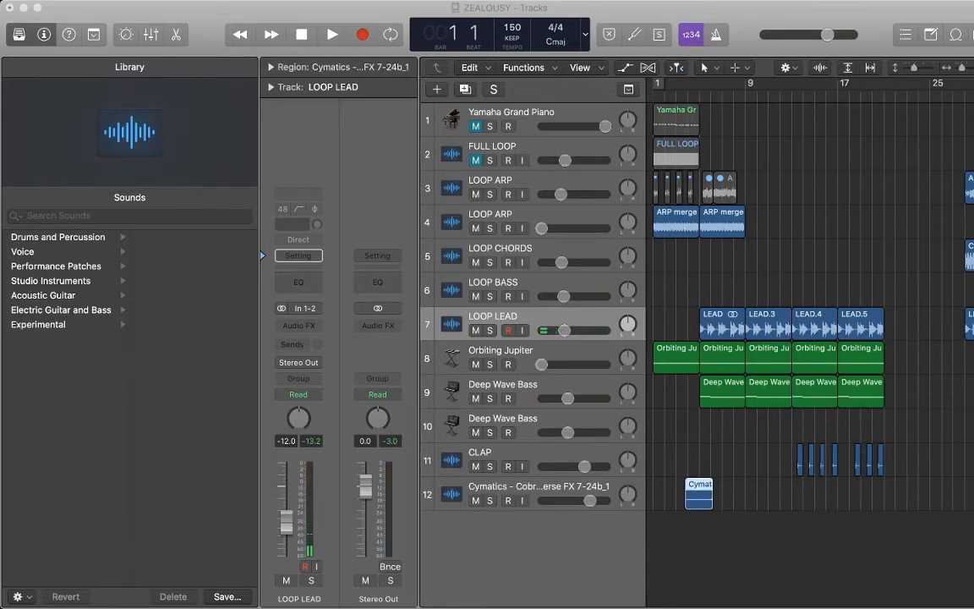
click(686, 495)
scroll(686, 495, up, 10)
drag(797, 494, 686, 494)
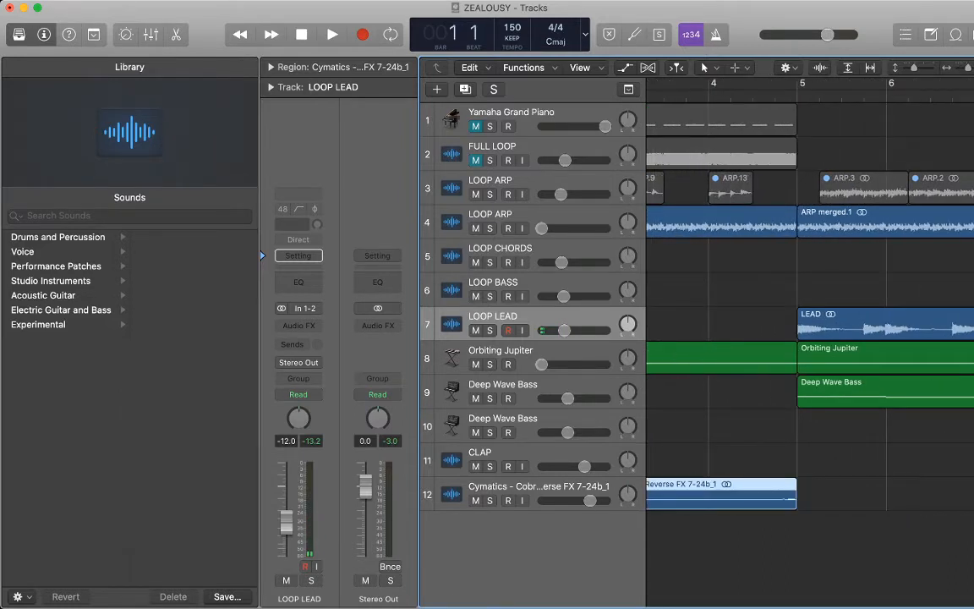
- Play the transition into bar 5 from bar 2 with the reverse effect, and select the effect's track
click(799, 95)
drag(968, 68, 966, 68)
click(688, 95)
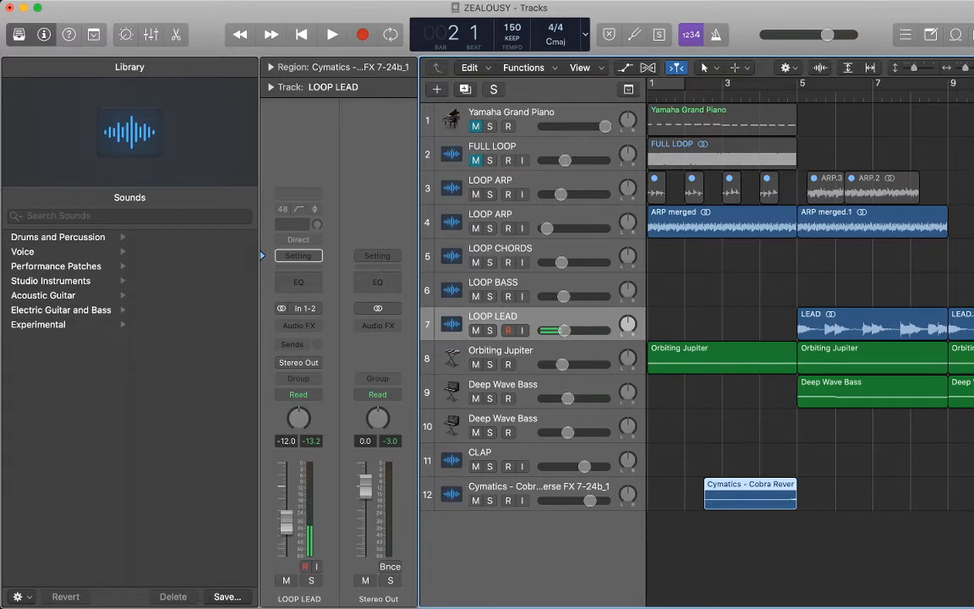
key(space)
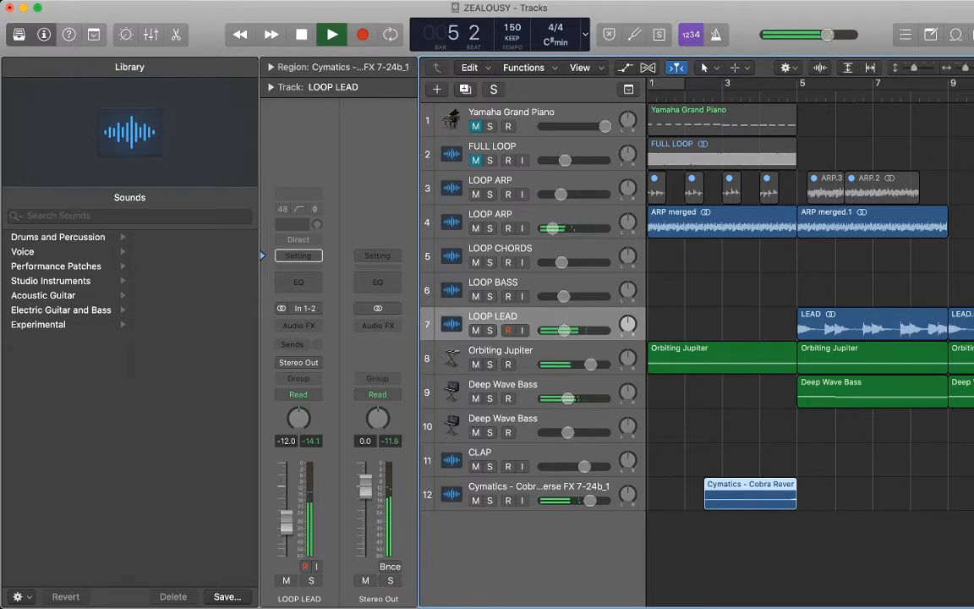
key(space)
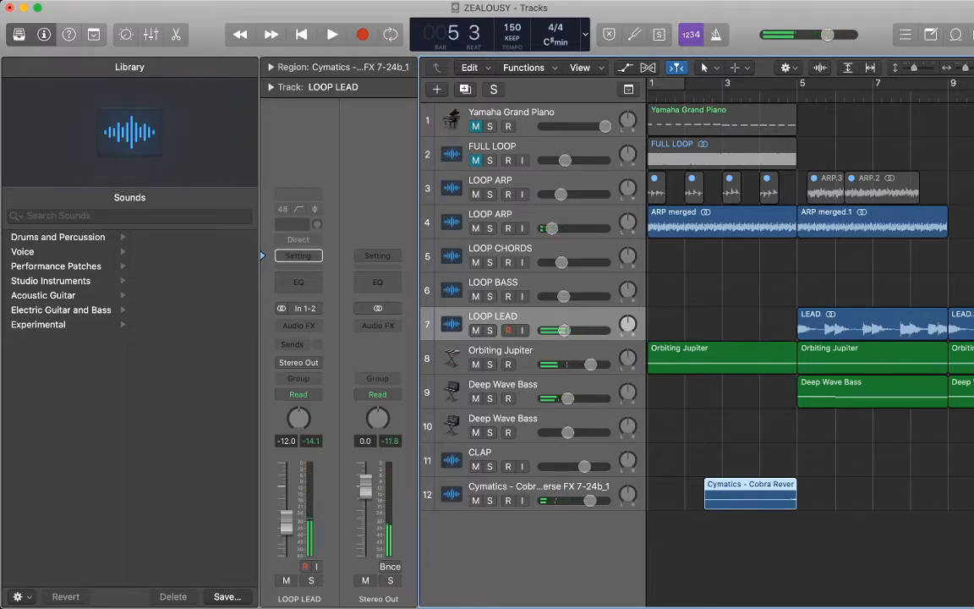
click(751, 541)
click(750, 494)
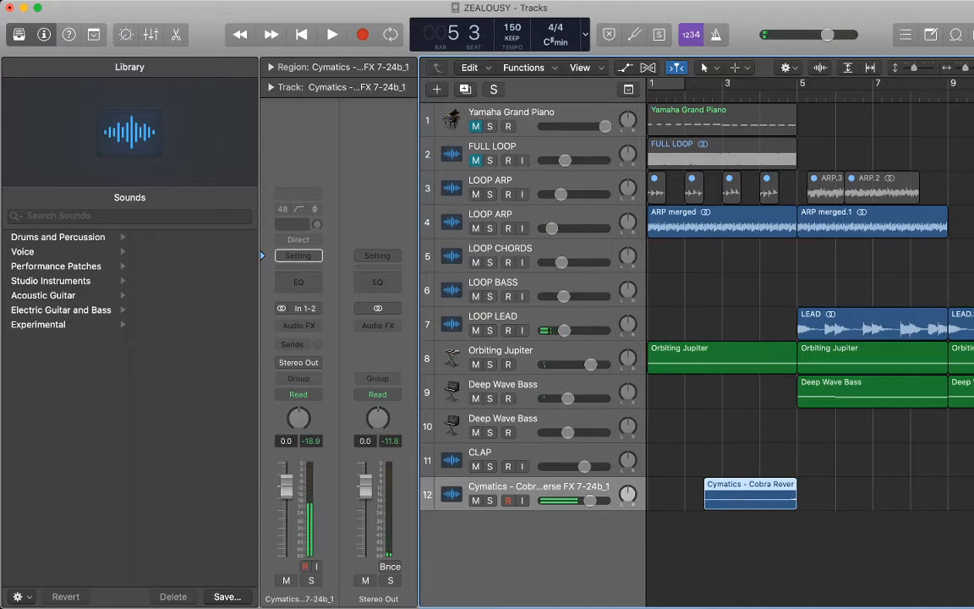
- Import the Cymatics Cobra Reverse FX 6-24b sample onto a new track just before bar 5 and delete the Reverse FX 7-24b_1 track
key(super+Tab)
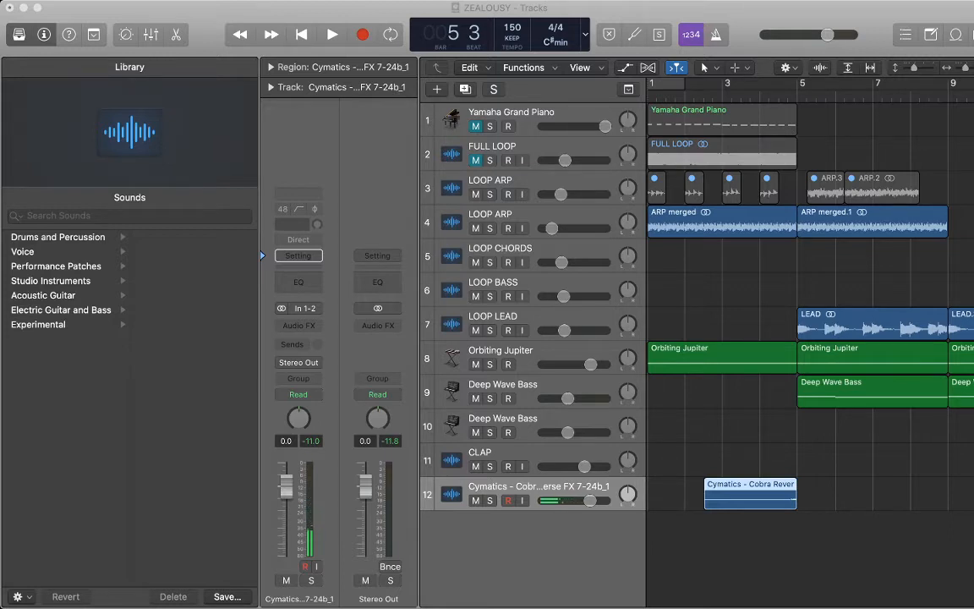
drag(651, 529, 764, 529)
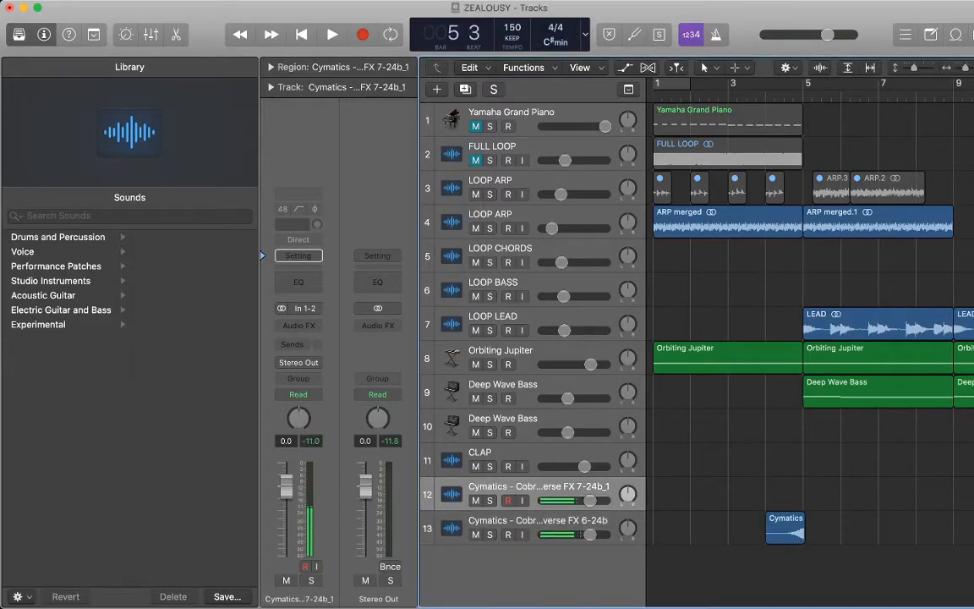
key(super+BackSpace)
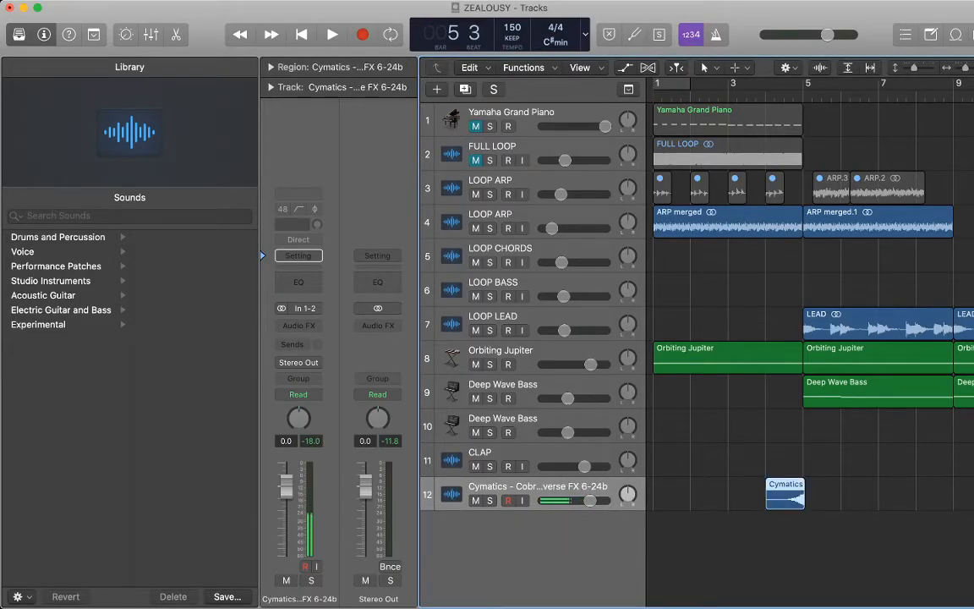
- Place the playhead at bar 5 and shift the Reverse FX 6-24b region earlier so that it ends at the bar line
key(comma)
key(super+Right)
key(super+Right)
key(super+Right)
key(super+Right)
key(super+Right)
key(super+Right)
key(super+Right)
key(super+Right)
key(super+Right)
key(super+Right)
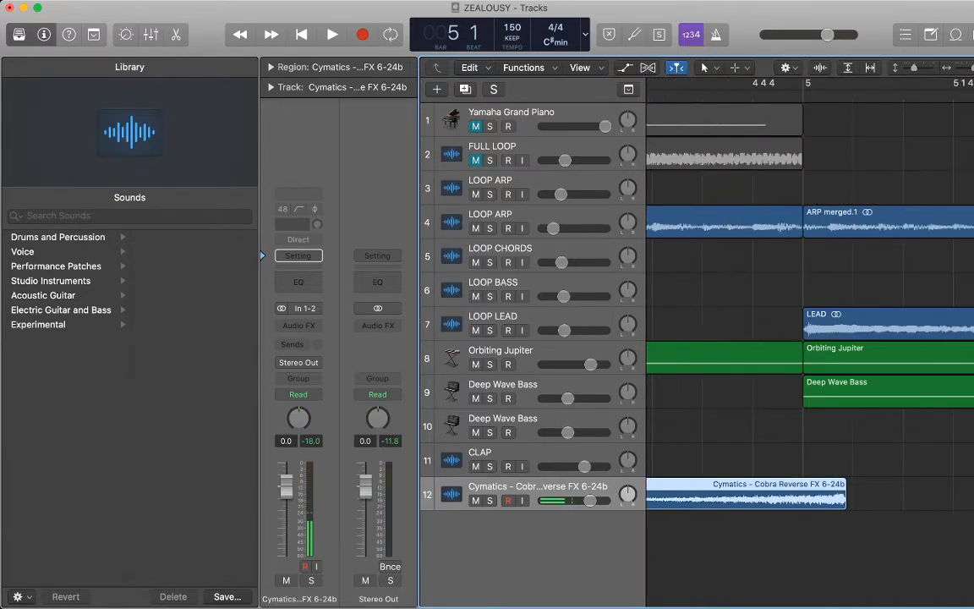
drag(761, 499, 717, 499)
- Fine-tune the Reverse FX 6-24b region's end against the bar 5 line and lower its track volume to -2.9 dB
key(super+Right)
key(super+Right)
key(super+Right)
key(super+Right)
key(super+Right)
key(super+Right)
key(super+Right)
key(super+Right)
key(super+Right)
key(super+Right)
key(super+Right)
key(super+Right)
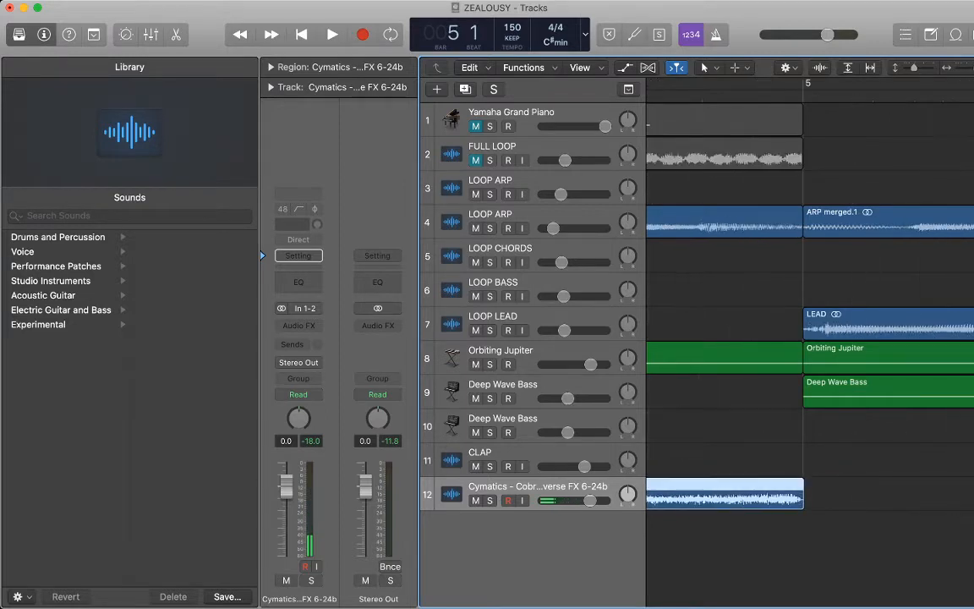
key(super+Left)
key(super+Left)
key(super+Left)
key(super+Left)
key(super+Left)
key(super+Left)
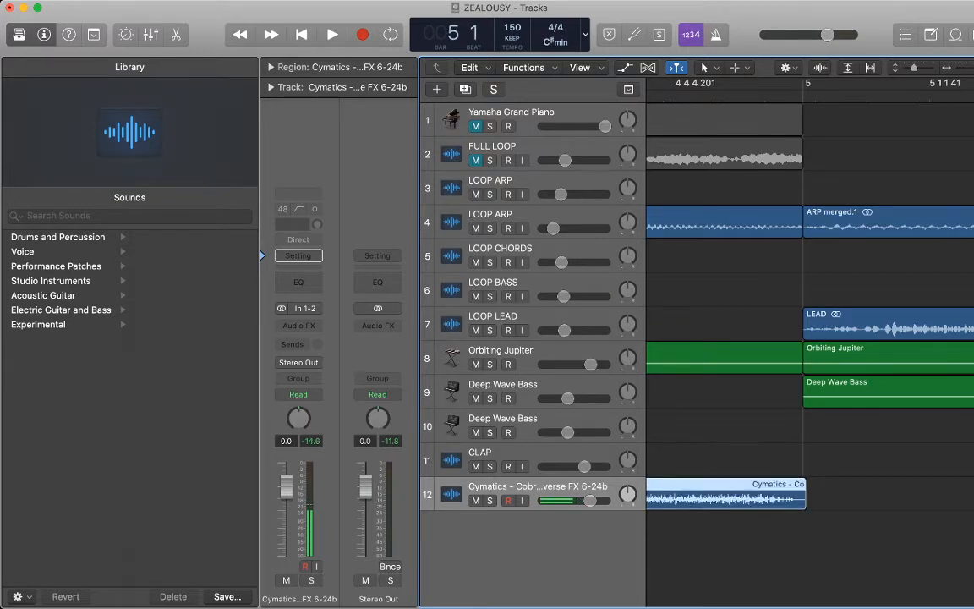
key(super+Left)
drag(724, 493, 731, 493)
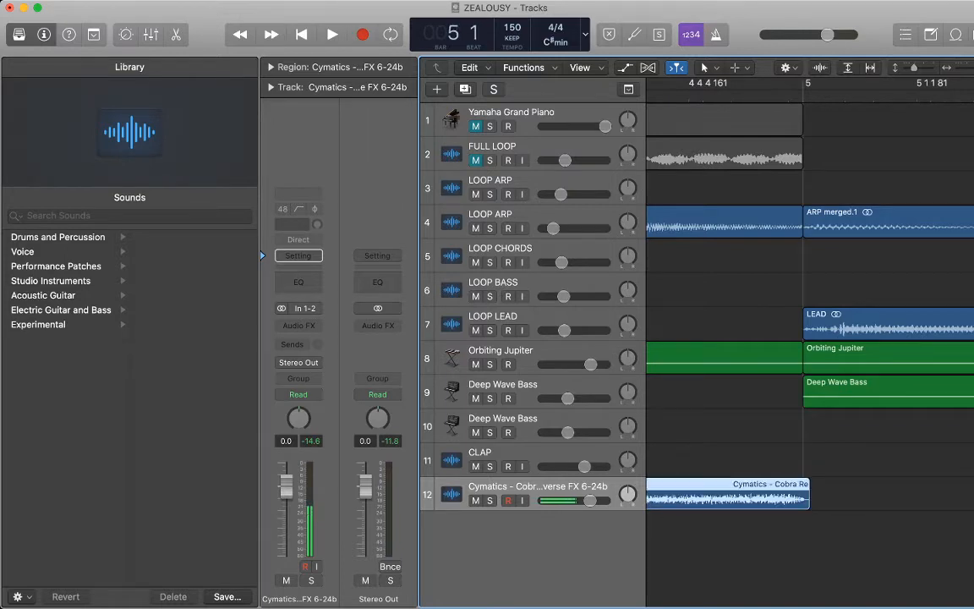
key(super+Left)
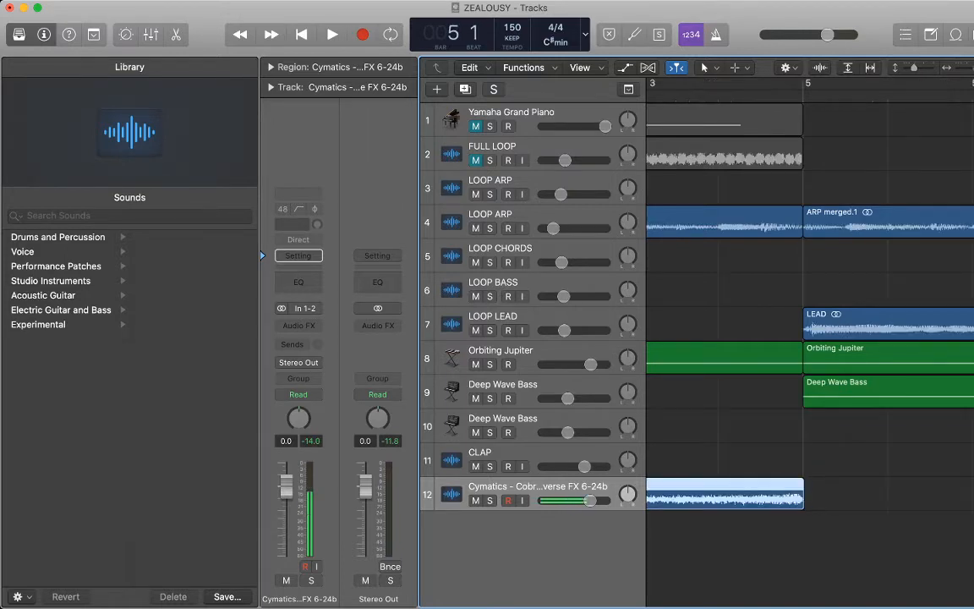
key(super+Right)
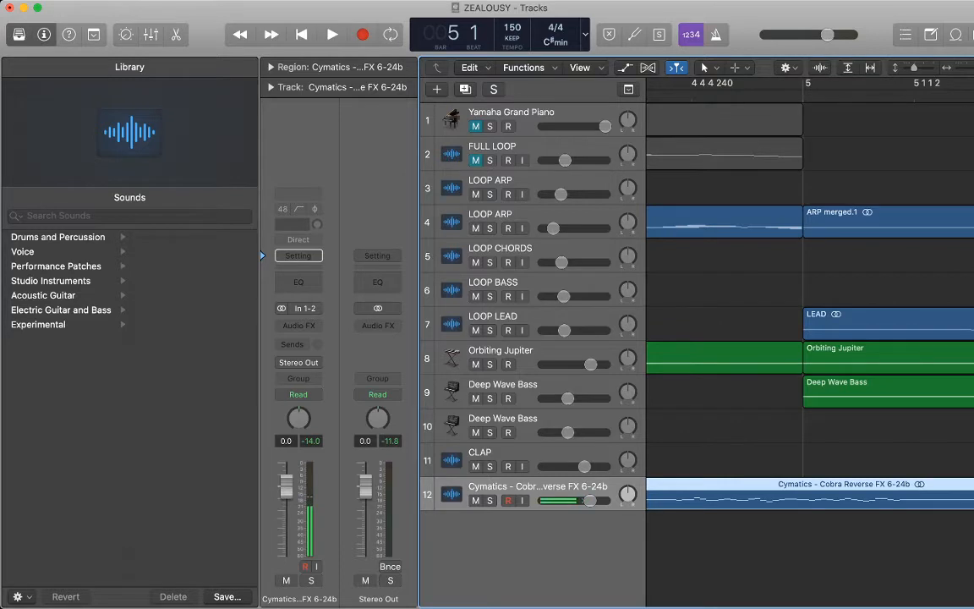
key(super+Left)
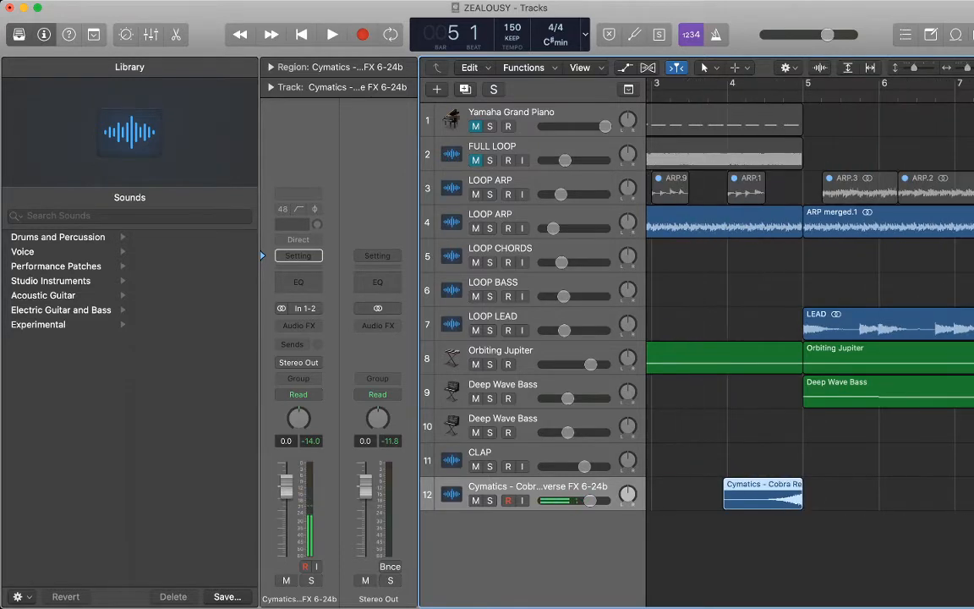
drag(286, 486, 286, 498)
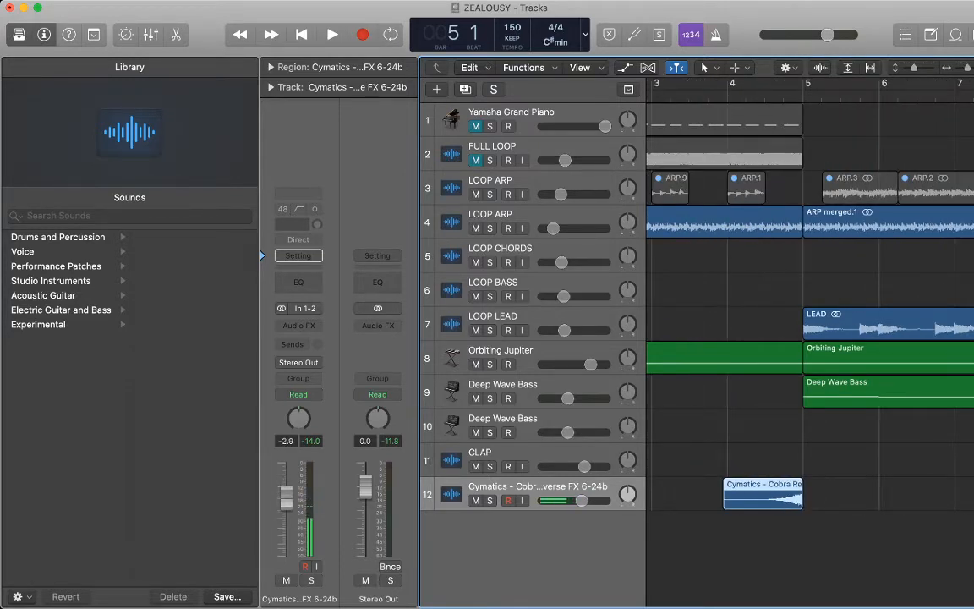
- Play the transition into bar 5 while lowering the Reverse FX 6-24b track volume to -14.8 dB
key(space)
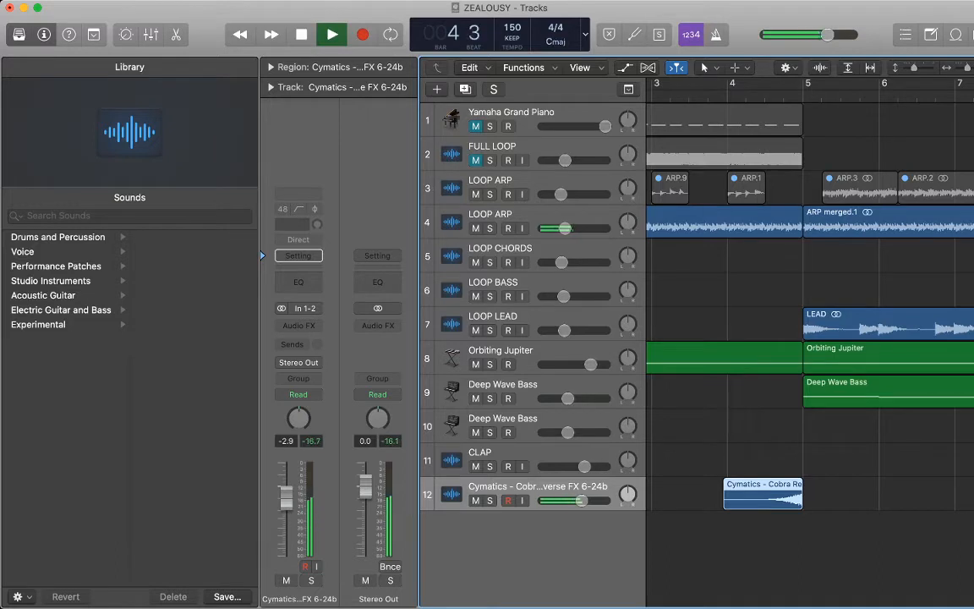
drag(285, 498, 286, 523)
key(space)
click(734, 95)
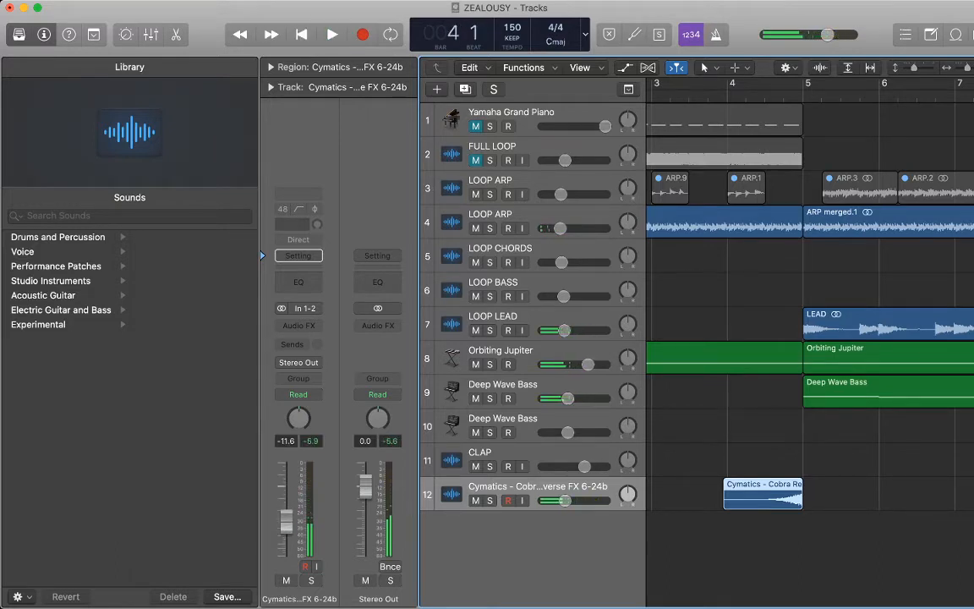
key(space)
drag(286, 521, 285, 529)
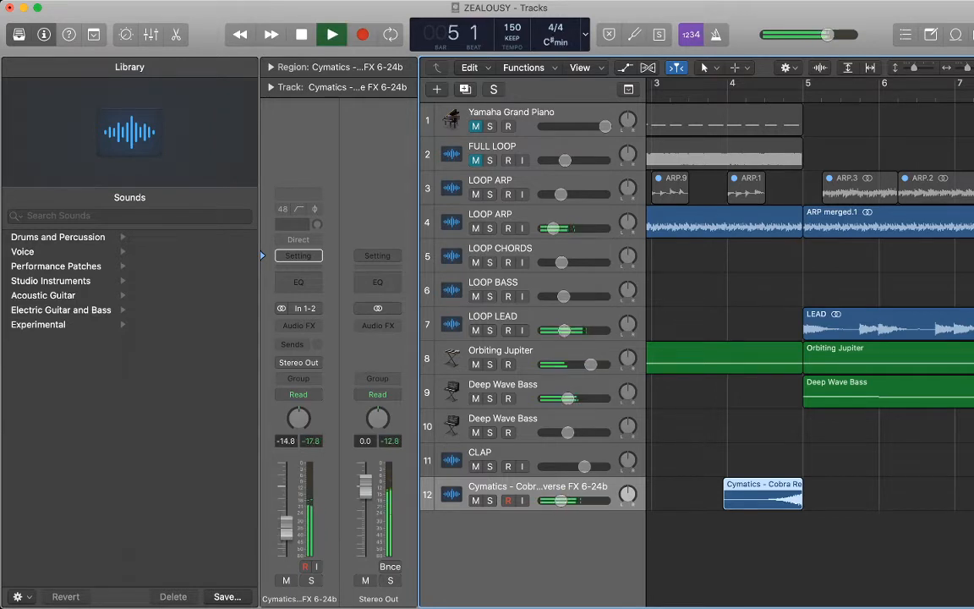
click(762, 550)
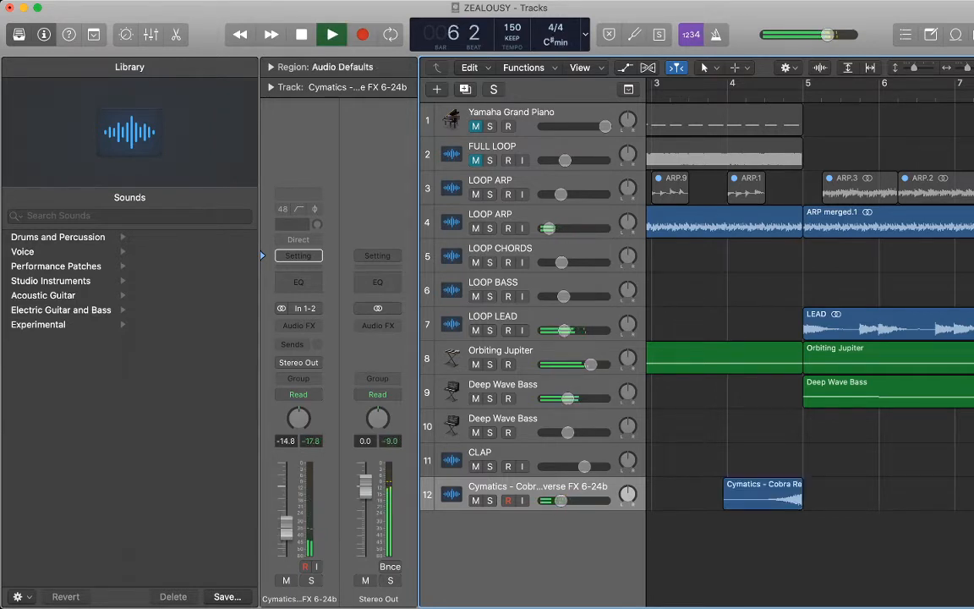
- Shift the Reverse FX 6-24b region slightly later at the bar 5 line and play the transition
key(space)
key(comma)
key(comma)
key(super+Right)
key(super+Right)
key(super+Right)
key(super+Right)
key(super+Right)
key(super+Right)
key(super+Right)
key(super+Right)
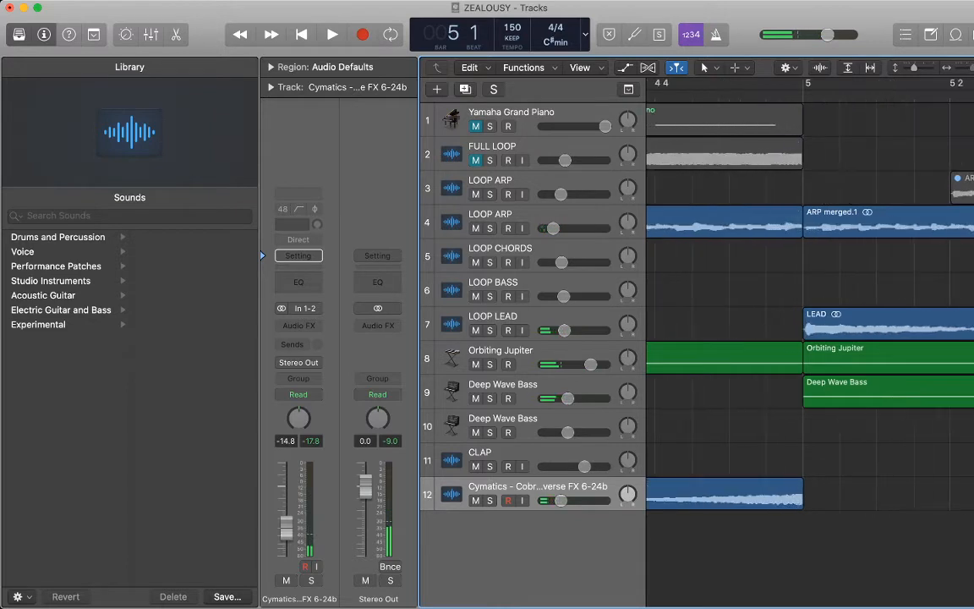
drag(766, 495, 778, 494)
key(comma)
key(space)
key(space)
scroll(810, 355, left, 10)
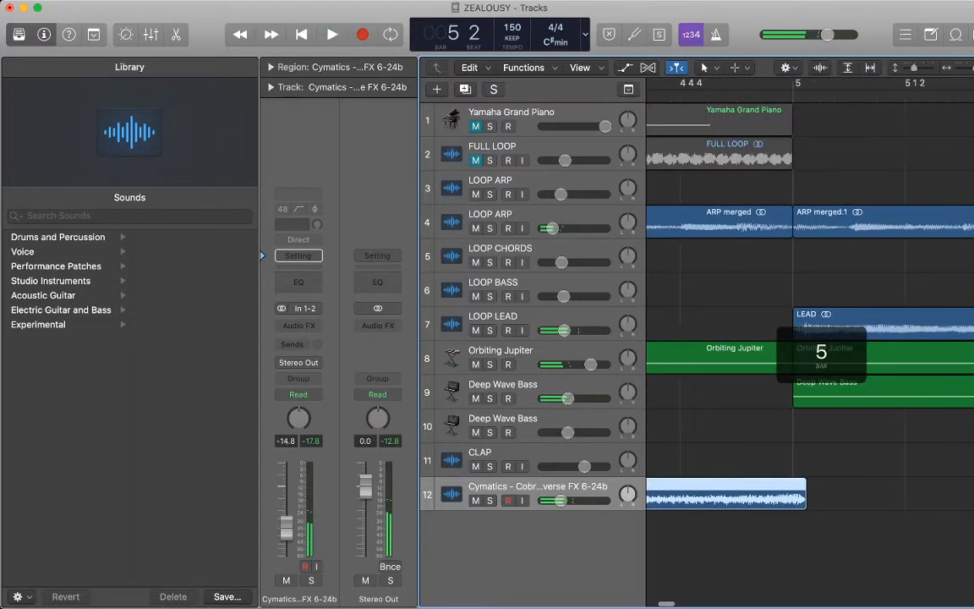
key(space)
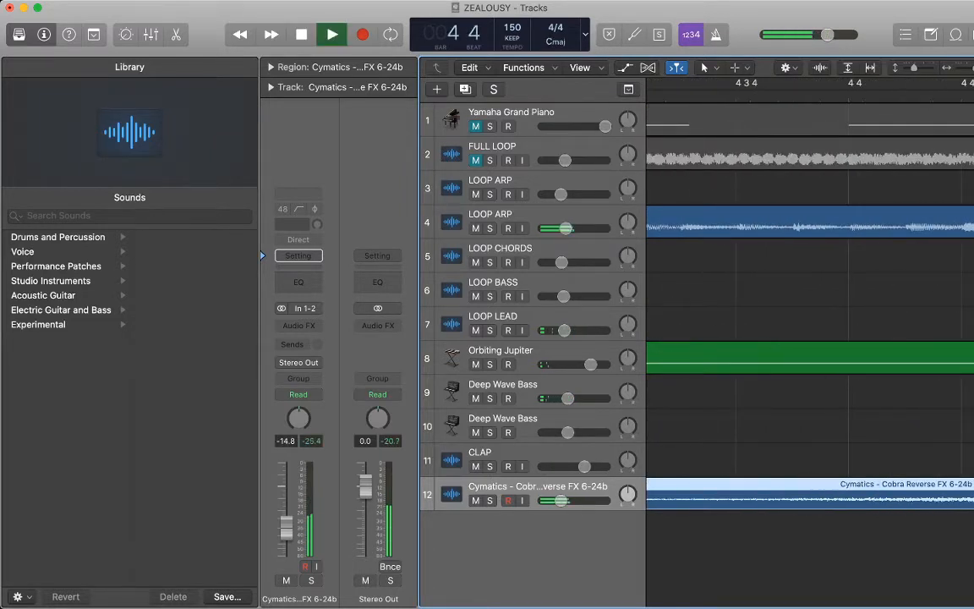
scroll(811, 355, down, 10)
key(space)
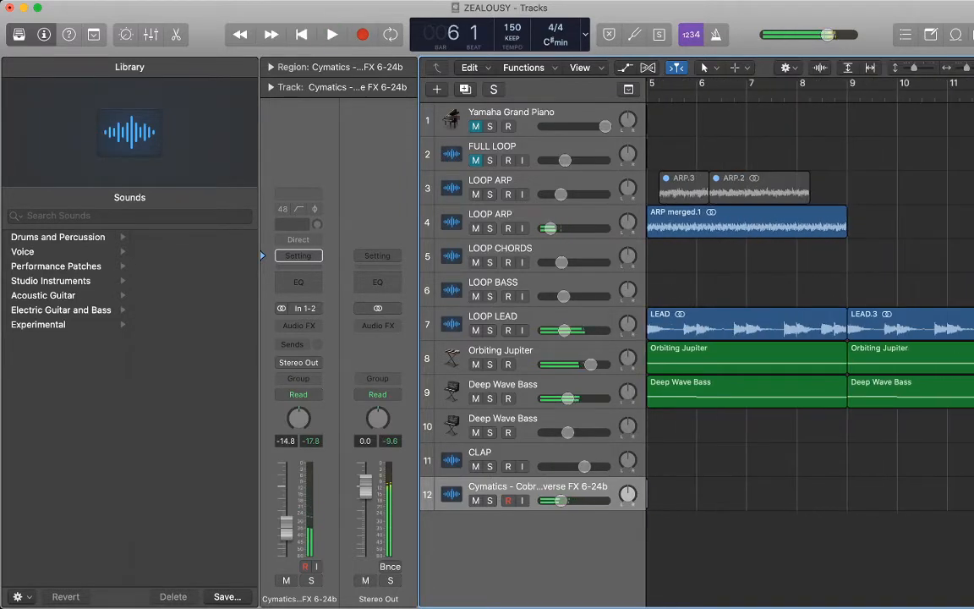
- Automate the Reverse FX 6-24b track's volume to cut from -14.8 dB to silence at bar 5 and play the intro
key(a)
scroll(811, 355, left, 10)
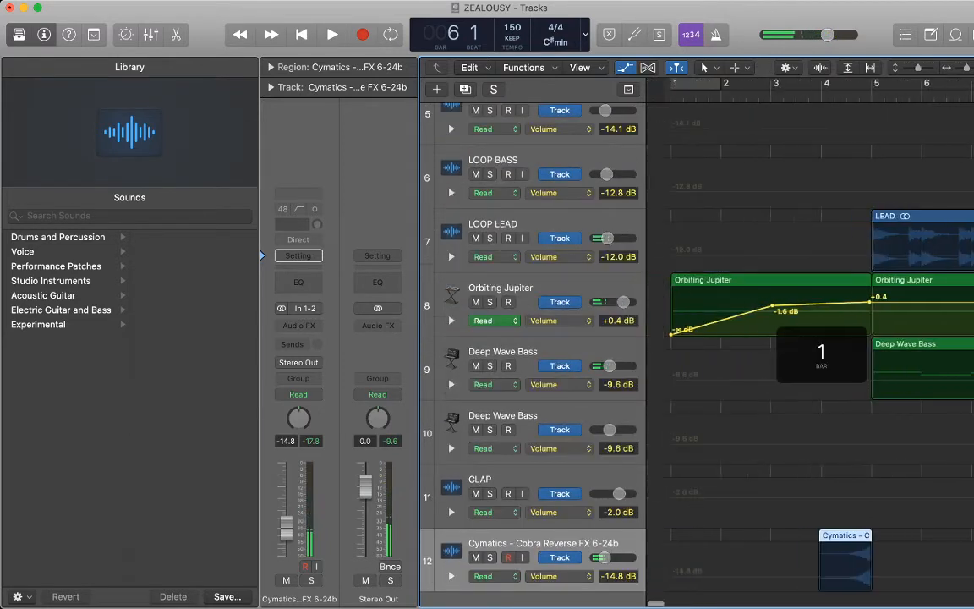
click(850, 577)
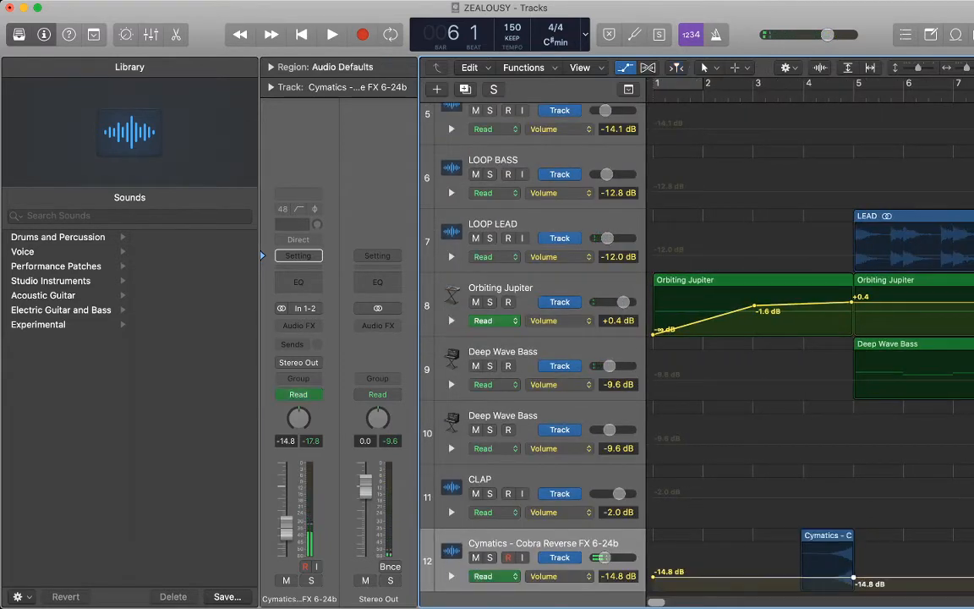
mouse_move(850, 578)
mouse_down()
mouse_move(852, 588)
mouse_move(854, 578)
mouse_up()
key(Return)
key(space)
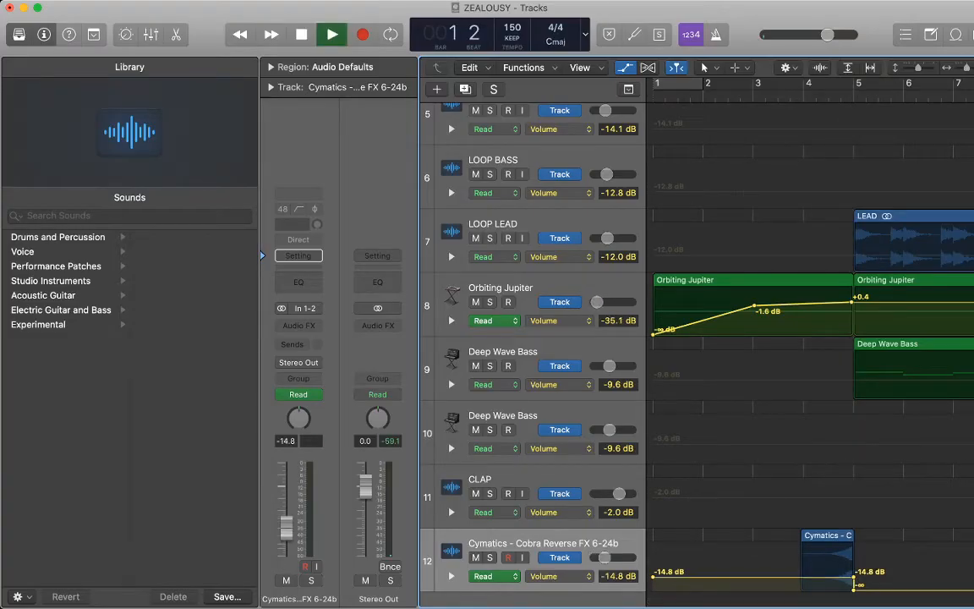
key(a)
key(z)
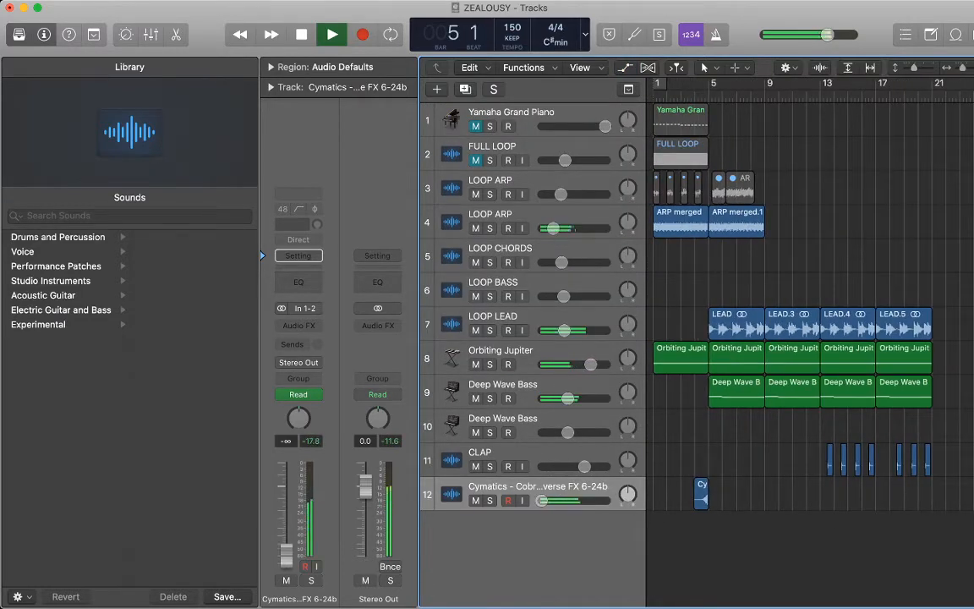
- Adjust Orbiting Jupiter's volume automation to -0.9 dB at bar 3 and +2.9 dB at bar 5, followed by a drop to 0.0 dB
key(a)
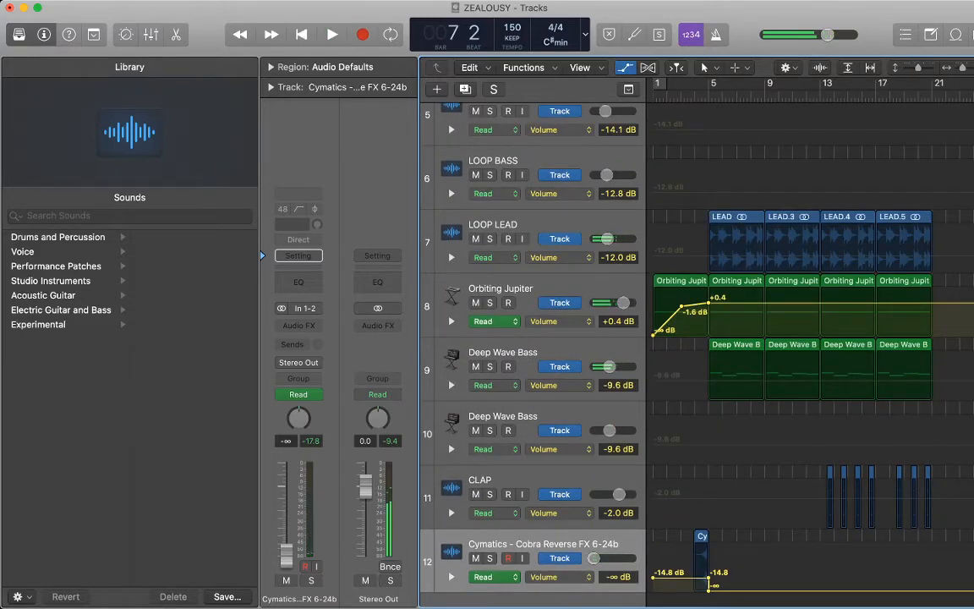
key(Return)
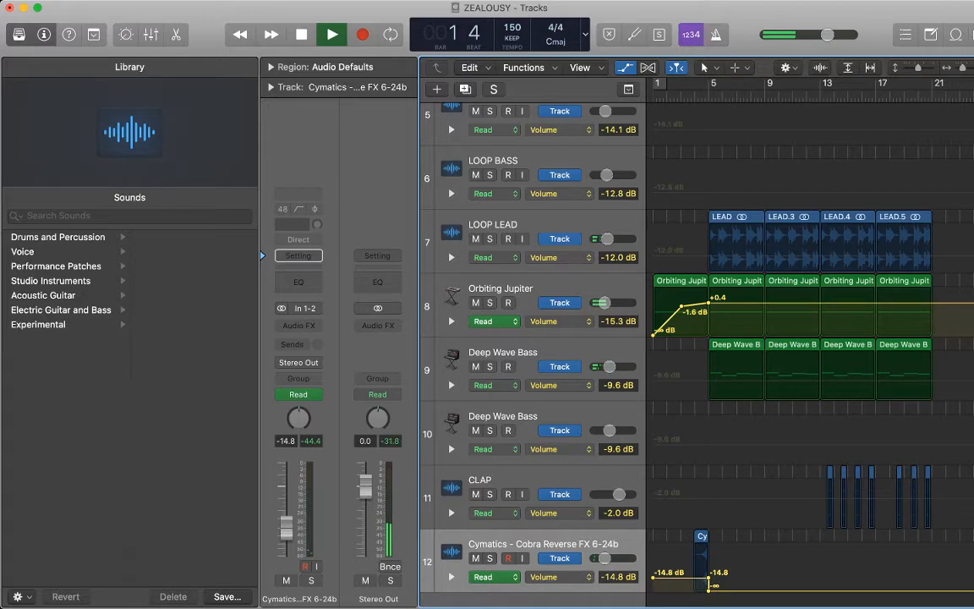
key(super+Right)
key(super+Right)
key(super+Right)
key(super+Right)
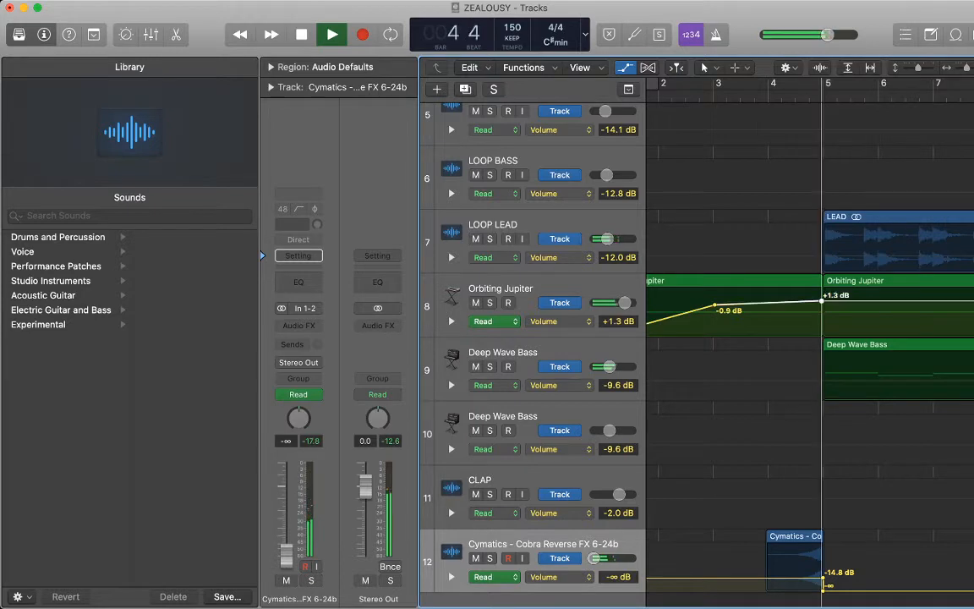
drag(821, 300, 822, 298)
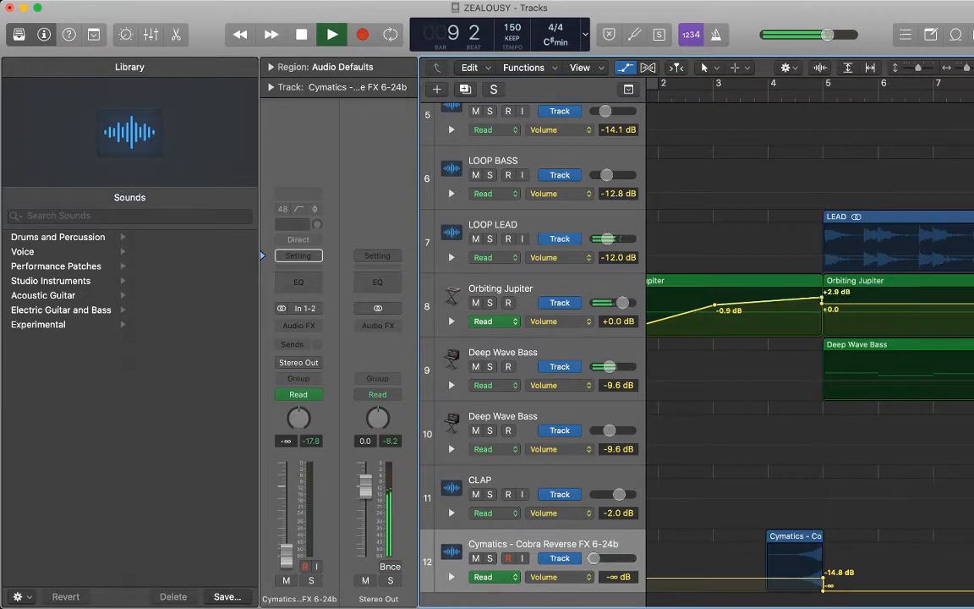
key(a)
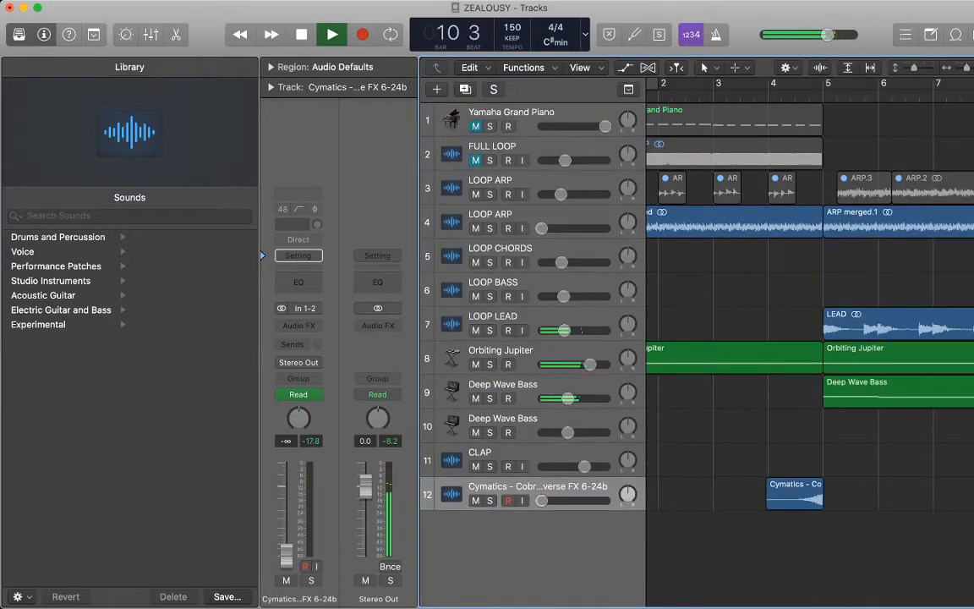
key(a)
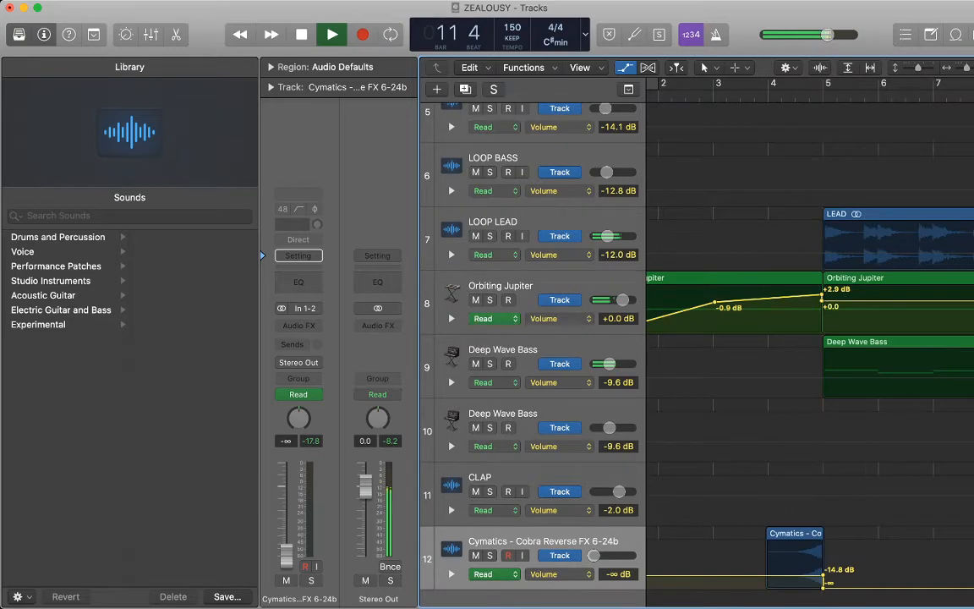
key(a)
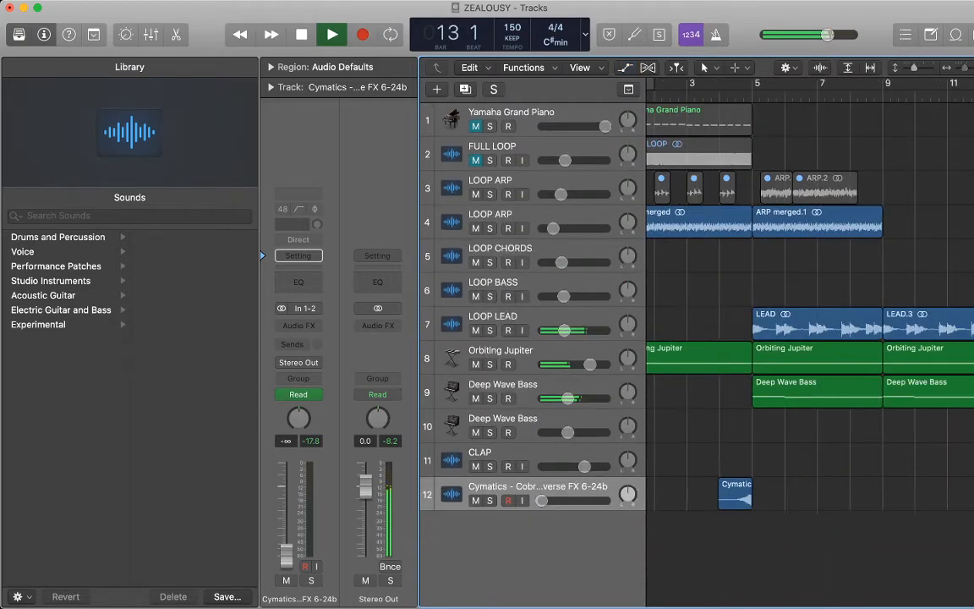
- Copy the clap just before bar 17 to beat 3 of bar 17 to fill the gap in the pattern
scroll(761, 304, down, 5)
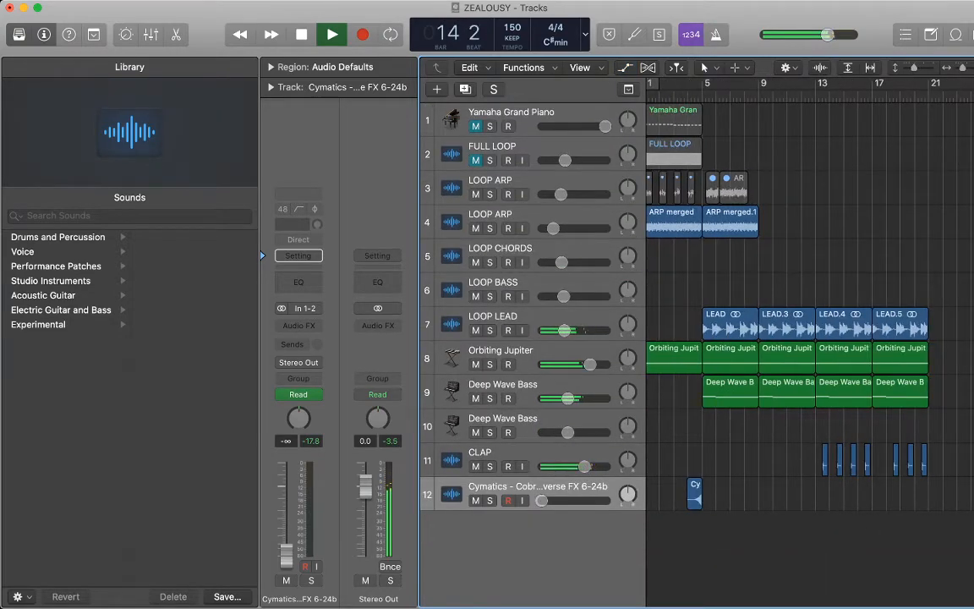
scroll(810, 304, down, 5)
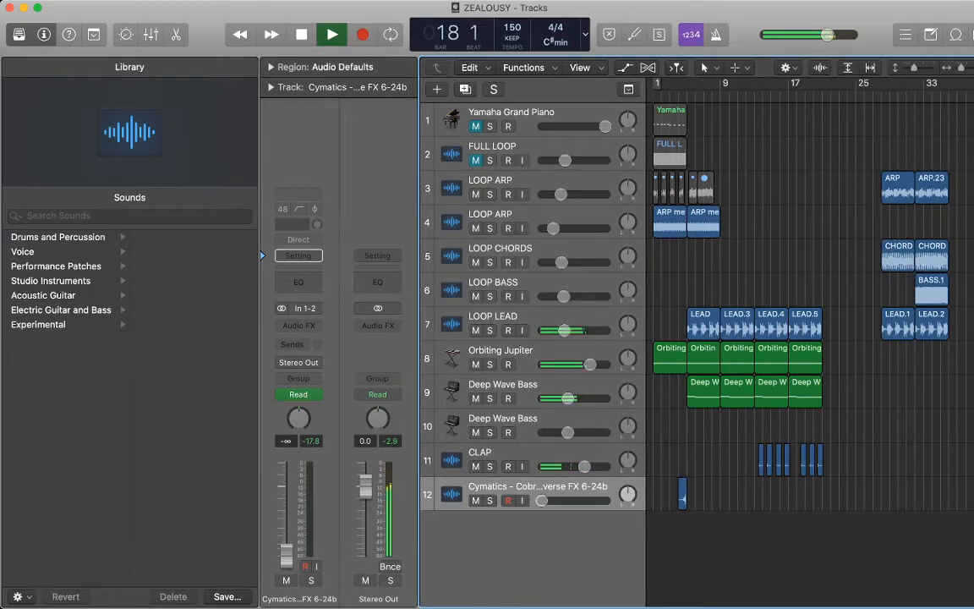
key(space)
key(super+Right)
key(super+Right)
key(super+Right)
key(super+Right)
key(super+Right)
key(super+Right)
key(super+Right)
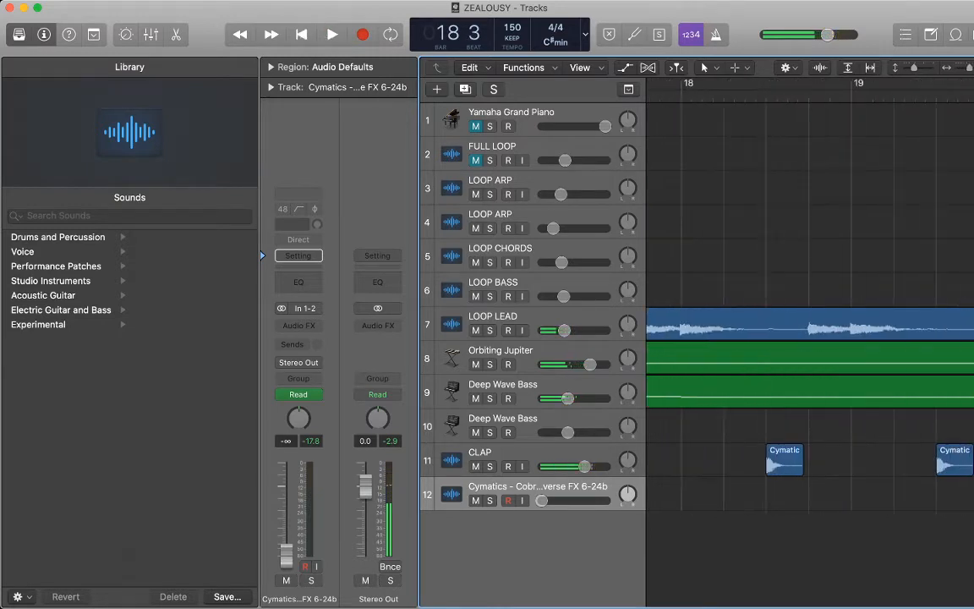
scroll(811, 339, left, 3)
scroll(810, 338, left, 2)
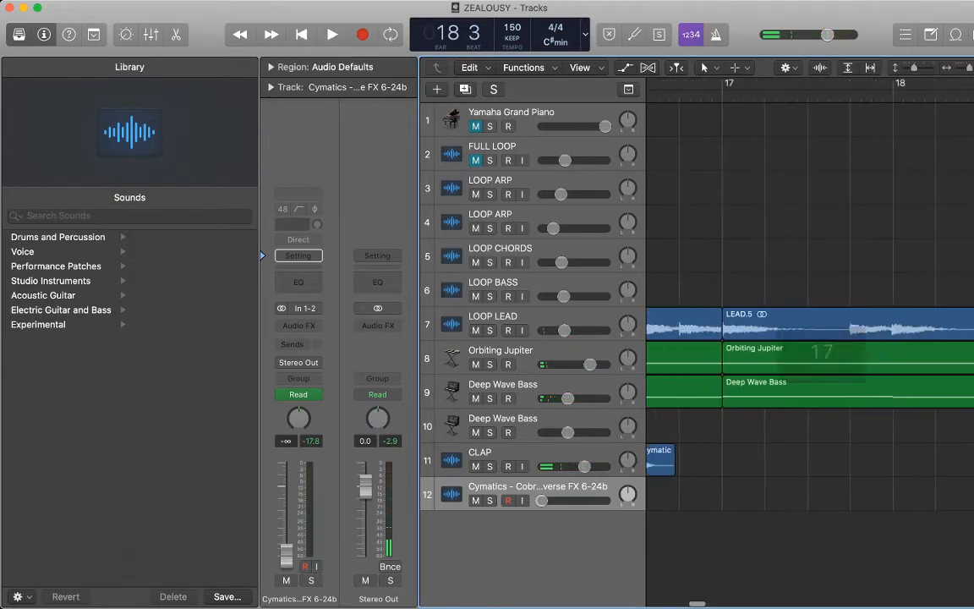
drag(662, 462, 830, 461)
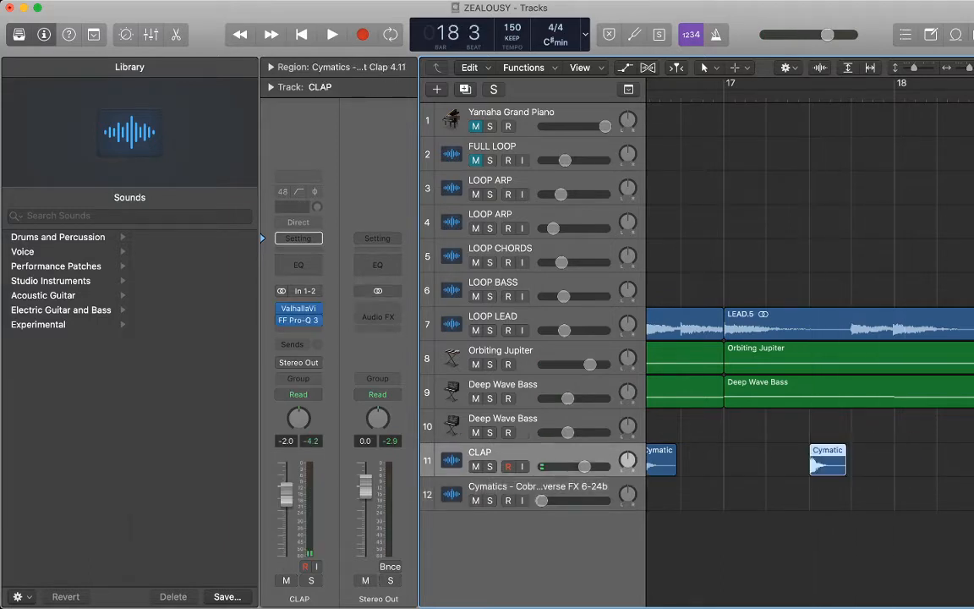
- Play the arrangement from the beginning with all sections in view
key(Return)
key(space)
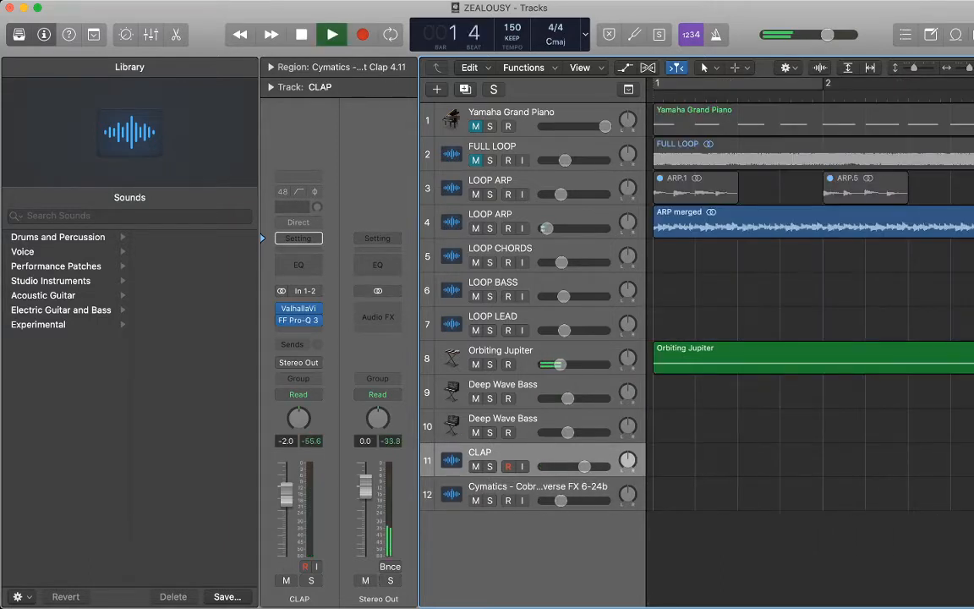
scroll(831, 462, down, 10)
click(880, 461)
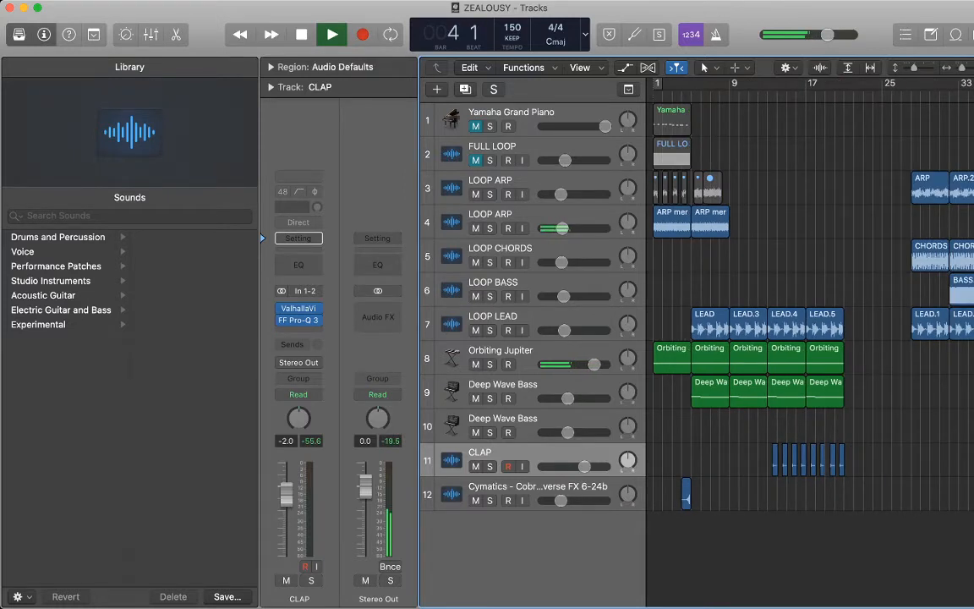
key(space)
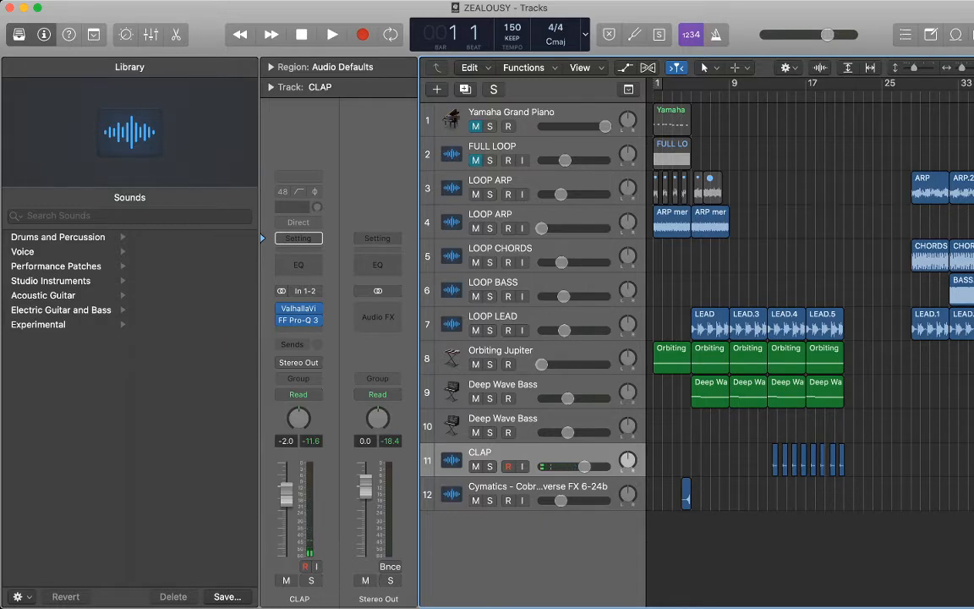
key(space)
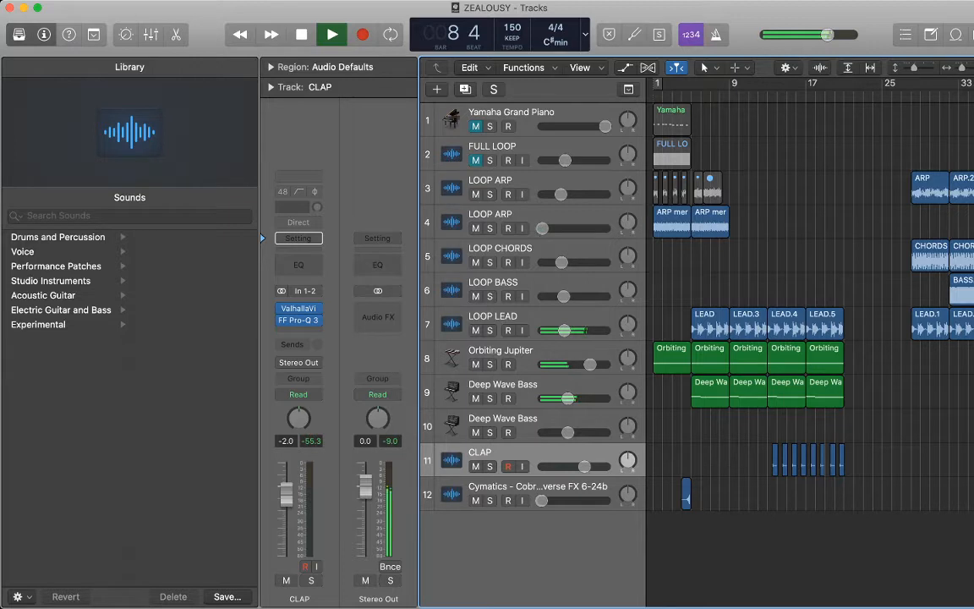
- Rename the reverse effect's track FX and move it above the CLAP track
double_click(538, 486)
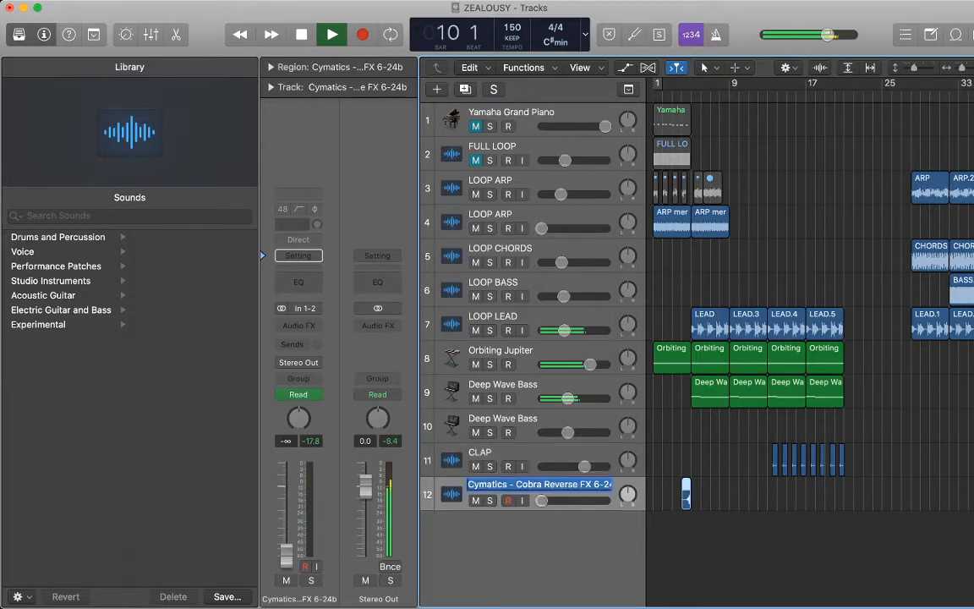
text(FX)
key(Return)
drag(538, 488, 538, 452)
click(761, 533)
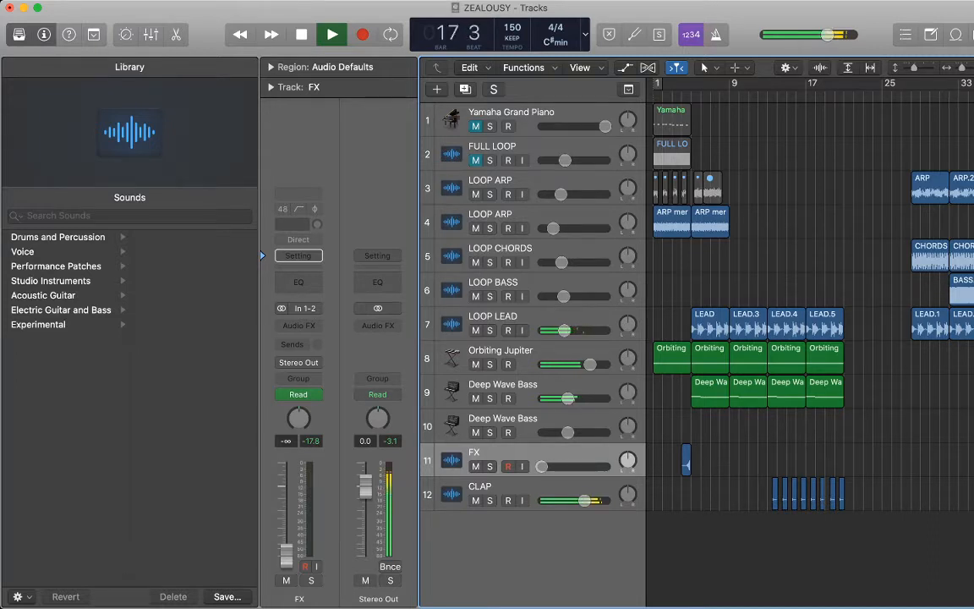
- Select the seven spare ARP, CHORDS, BASS and LEAD regions after the arrangement and move them later, starting at about bar 37
scroll(810, 304, right, 2)
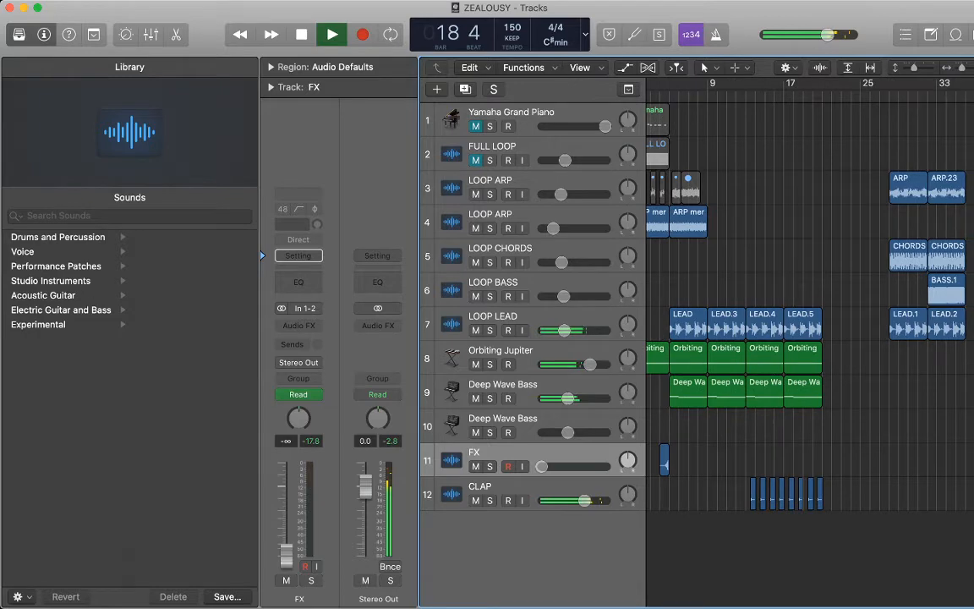
scroll(810, 304, right, 1)
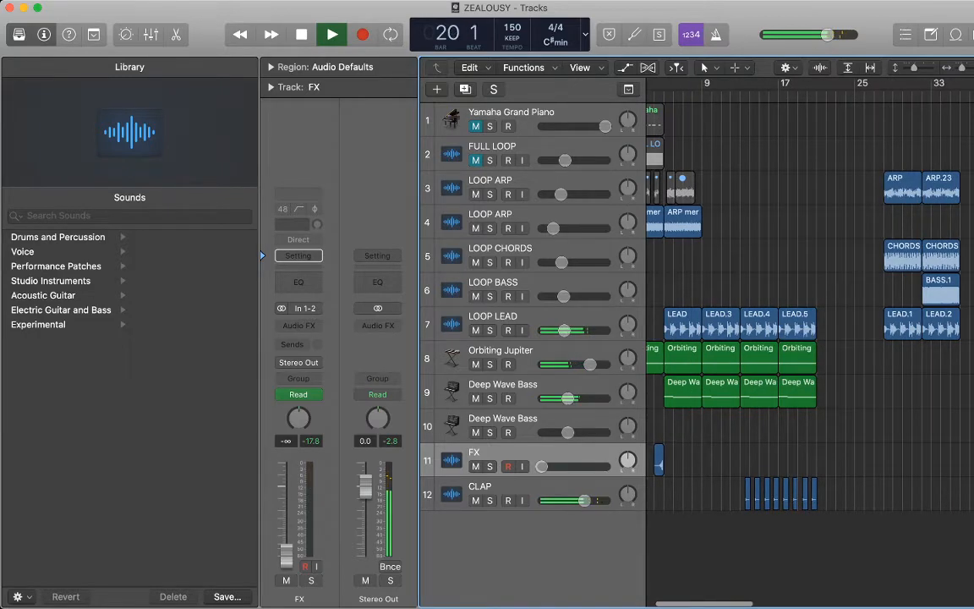
scroll(811, 304, down, 3)
key(space)
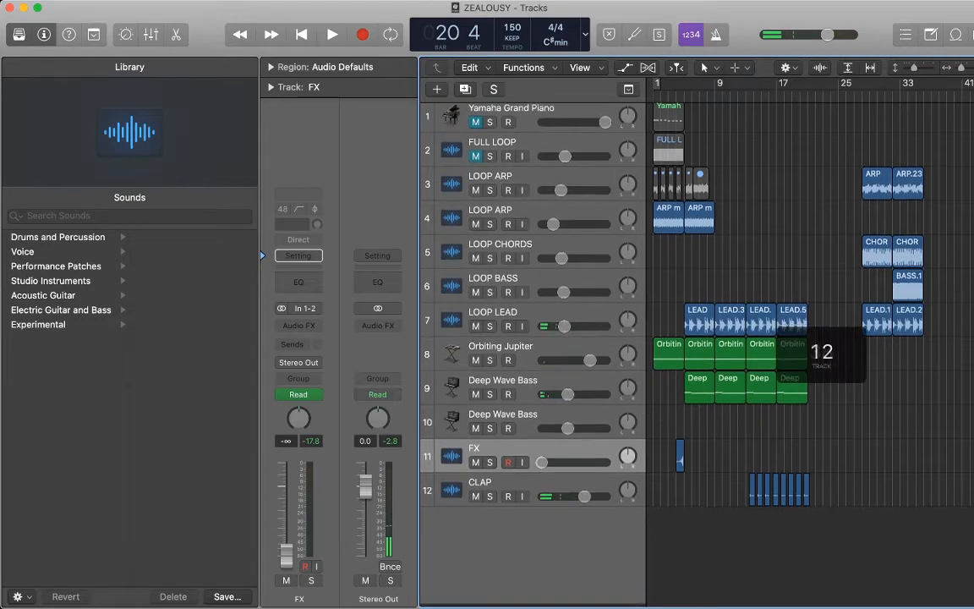
key(super+Left)
key(super+Left)
key(super+Left)
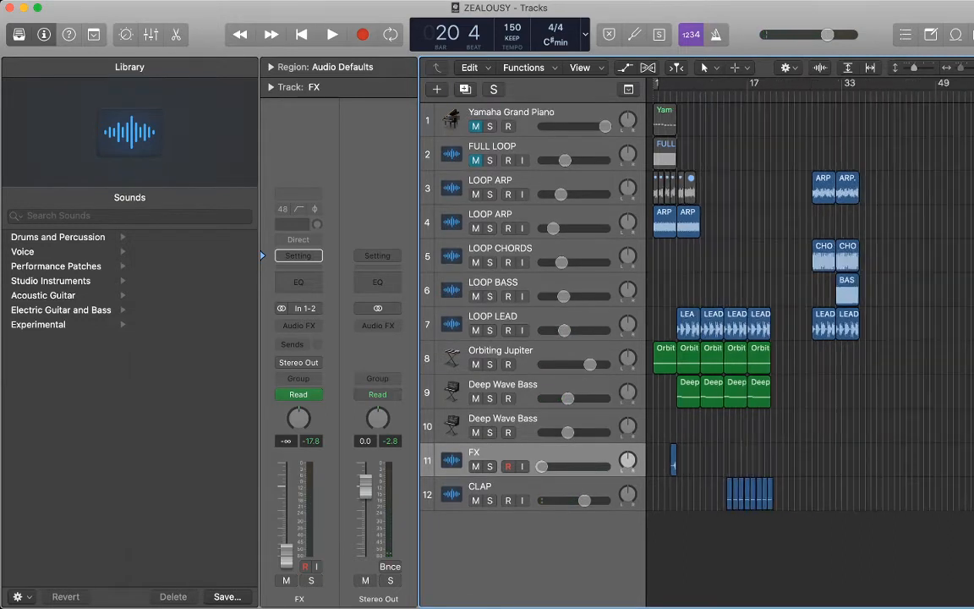
drag(852, 330, 813, 183)
drag(879, 361, 844, 188)
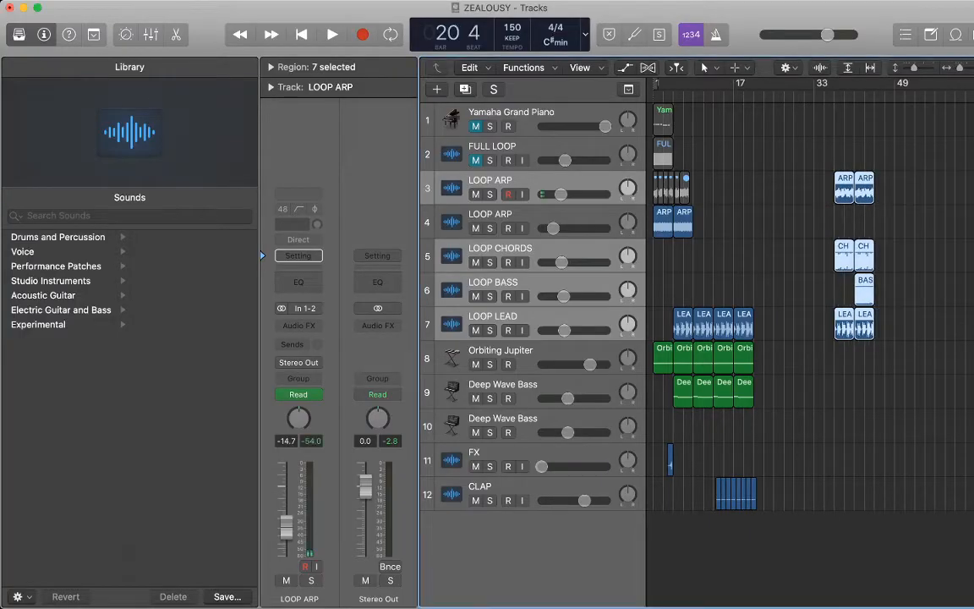
- Copy the last two Orbiting Jupiter and Deep Wave Bass regions, from bars 13 to 20, to bar 21 to extend both tracks to bar 29
key(space)
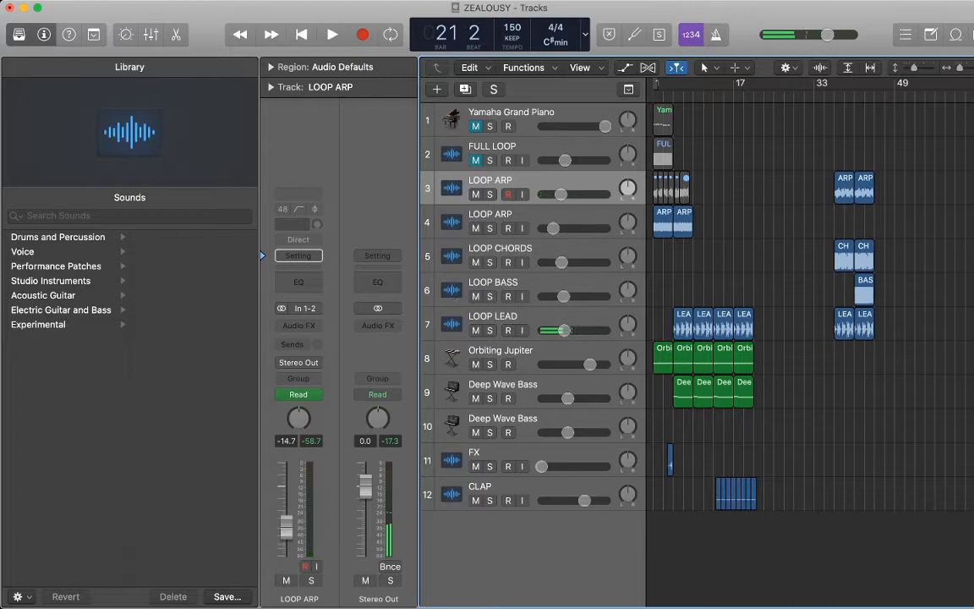
key(super+Right)
key(super+Right)
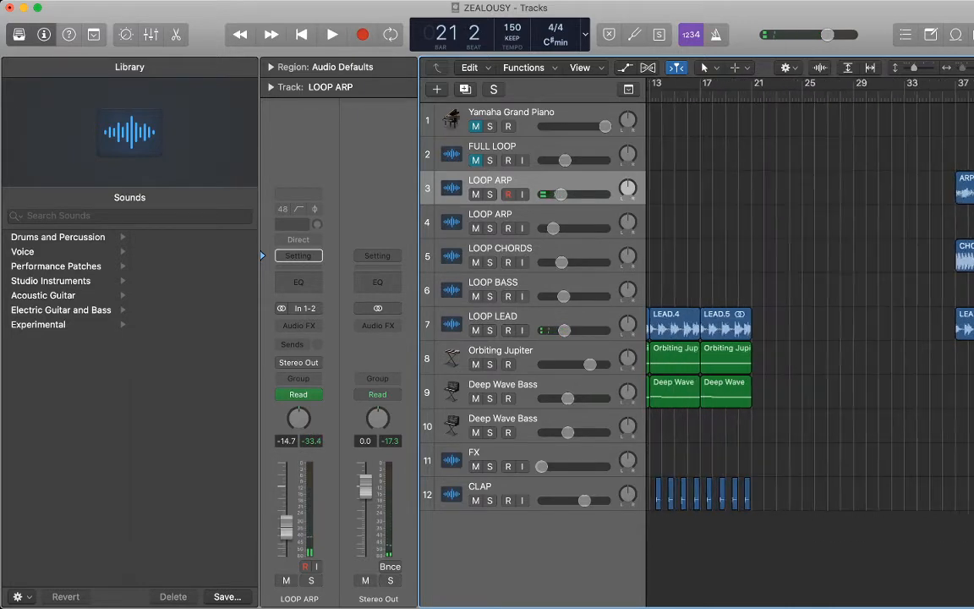
scroll(810, 323, left, 3)
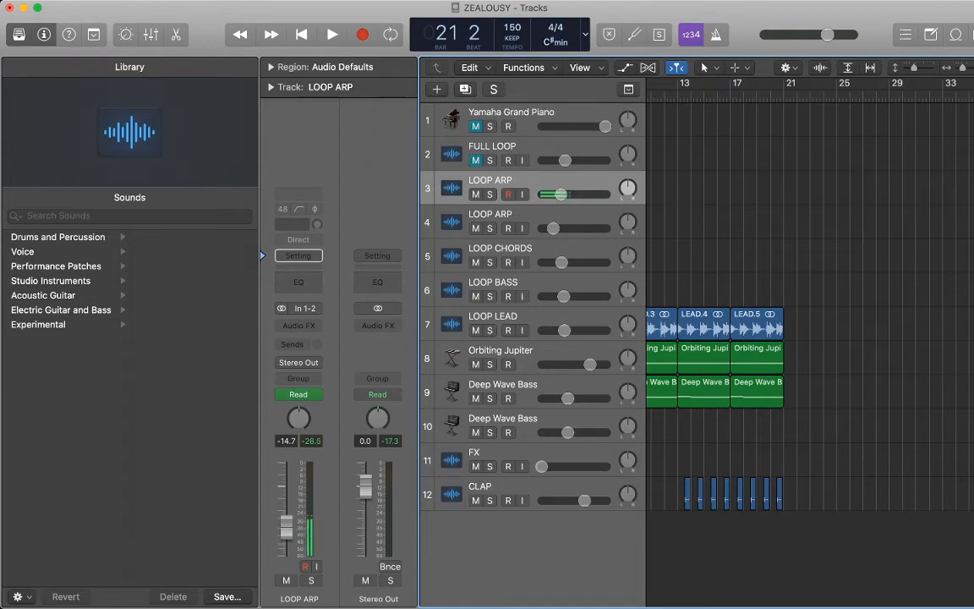
drag(824, 396, 756, 362)
drag(859, 400, 706, 357)
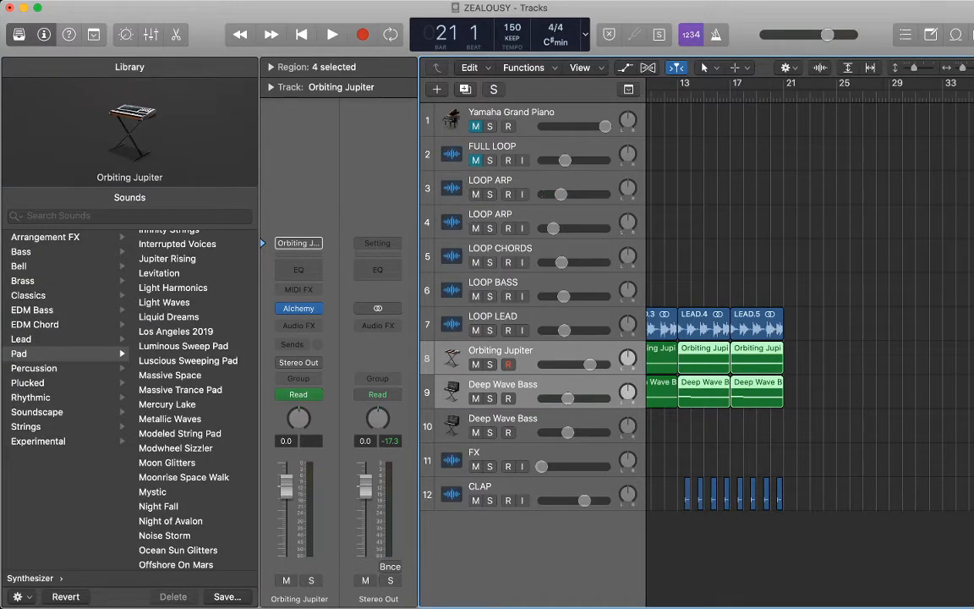
key(super+v)
click(855, 436)
scroll(822, 355, right, 3)
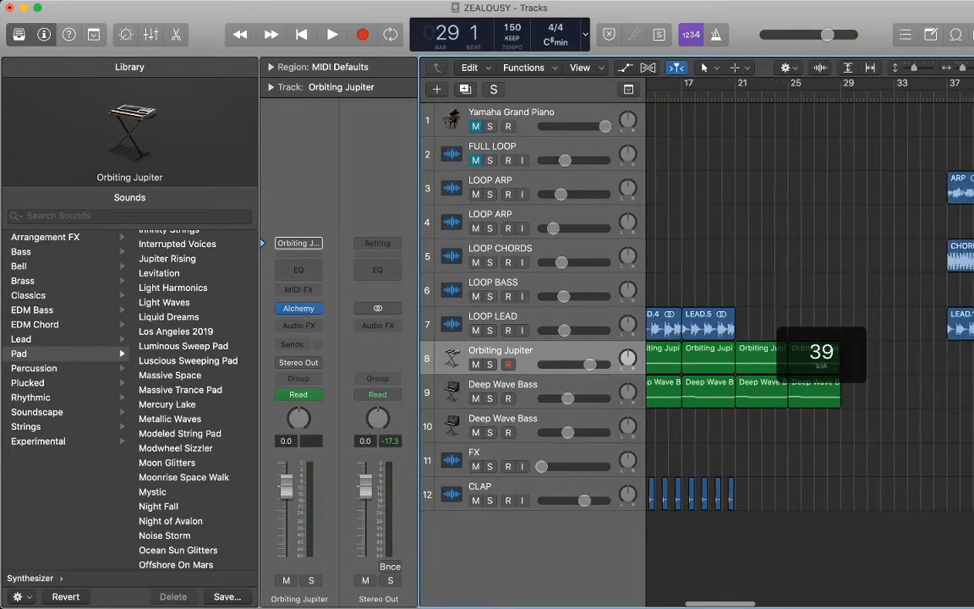
scroll(826, 352, right, 1)
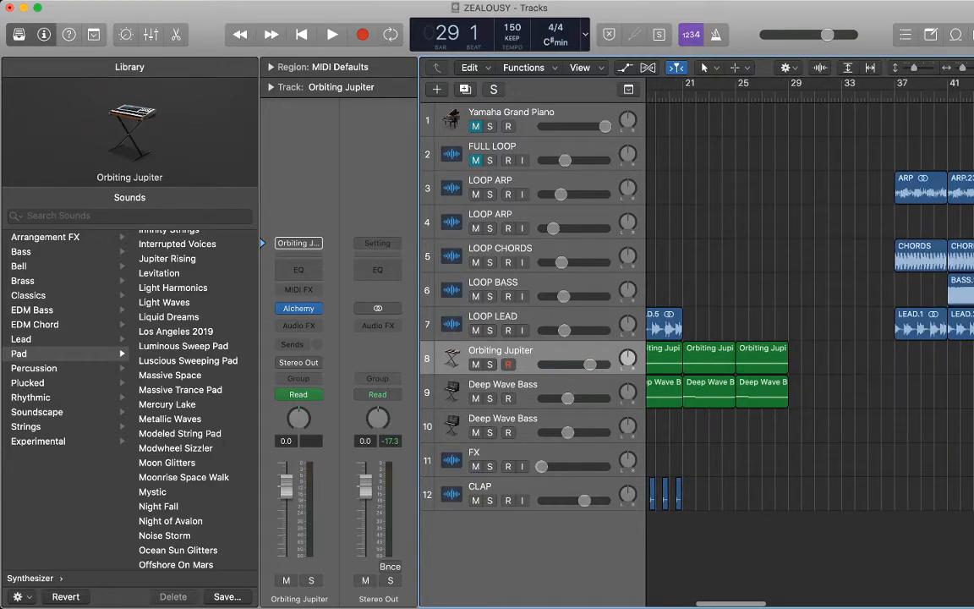
- Play the extended pad and bass section from bar 21
key(shift+comma)
key(space)
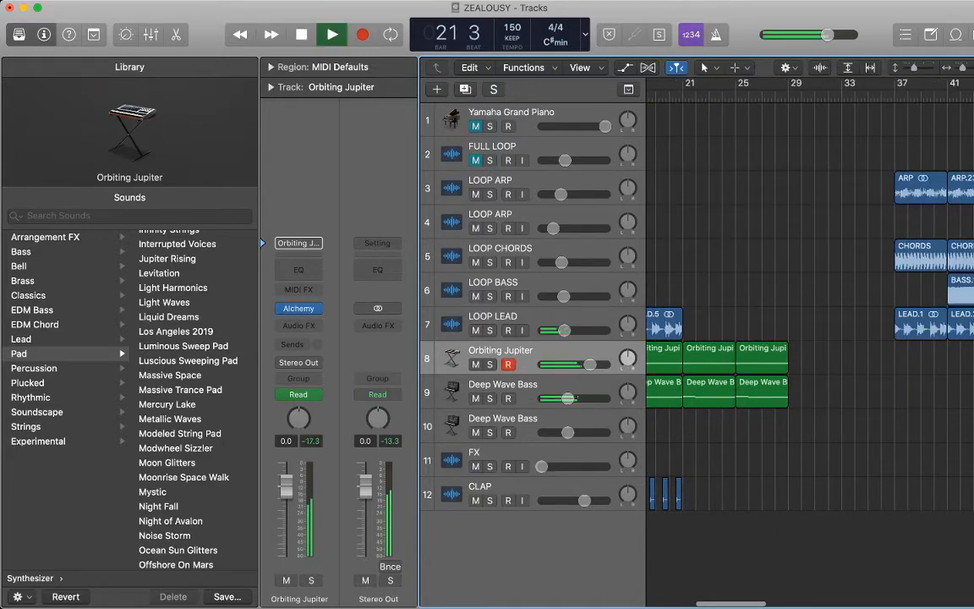
scroll(821, 352, left, 3)
scroll(822, 352, left, 3)
scroll(821, 352, right, 3)
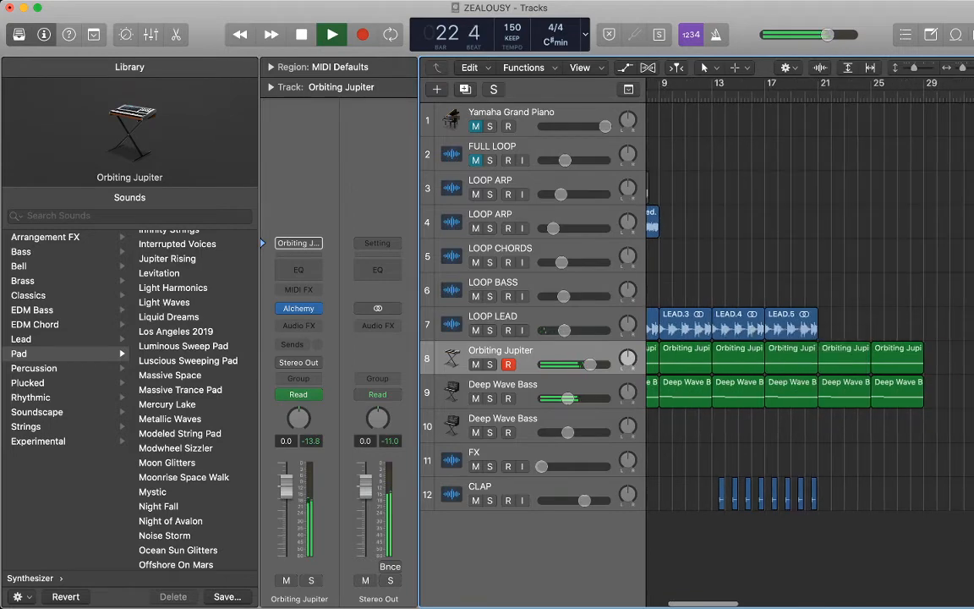
scroll(821, 352, right, 8)
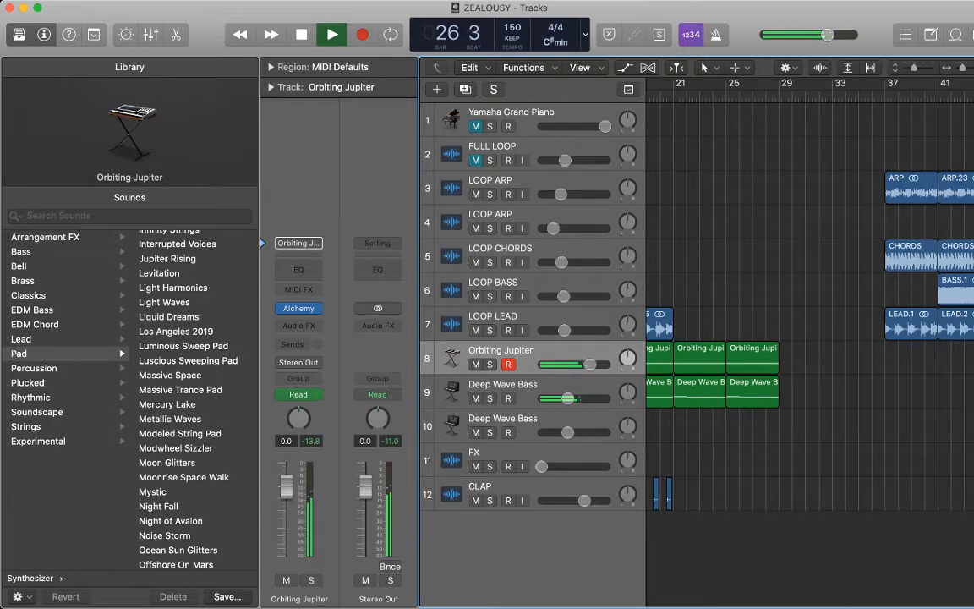
key(super+Left)
key(super+Left)
key(super+Left)
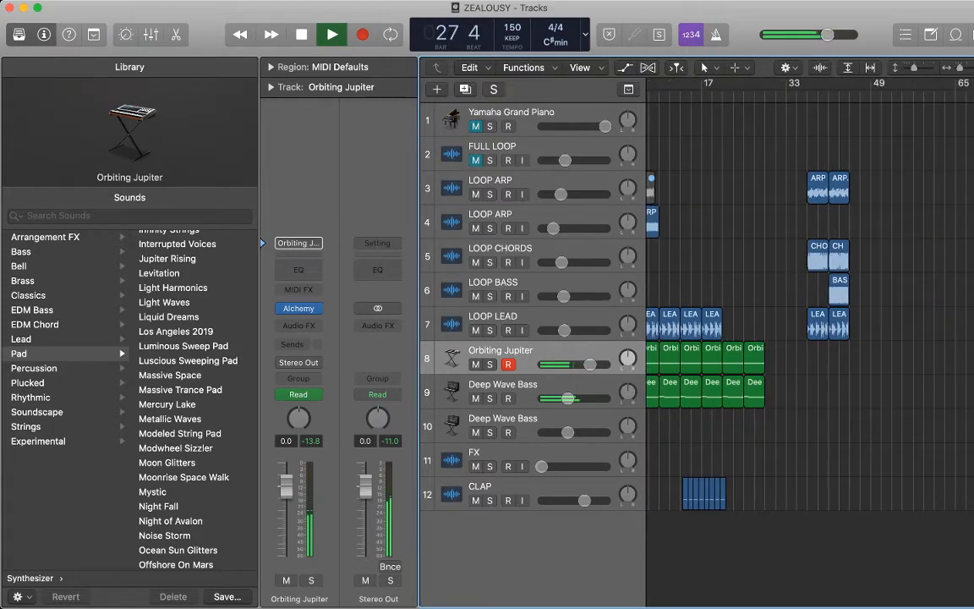
key(space)
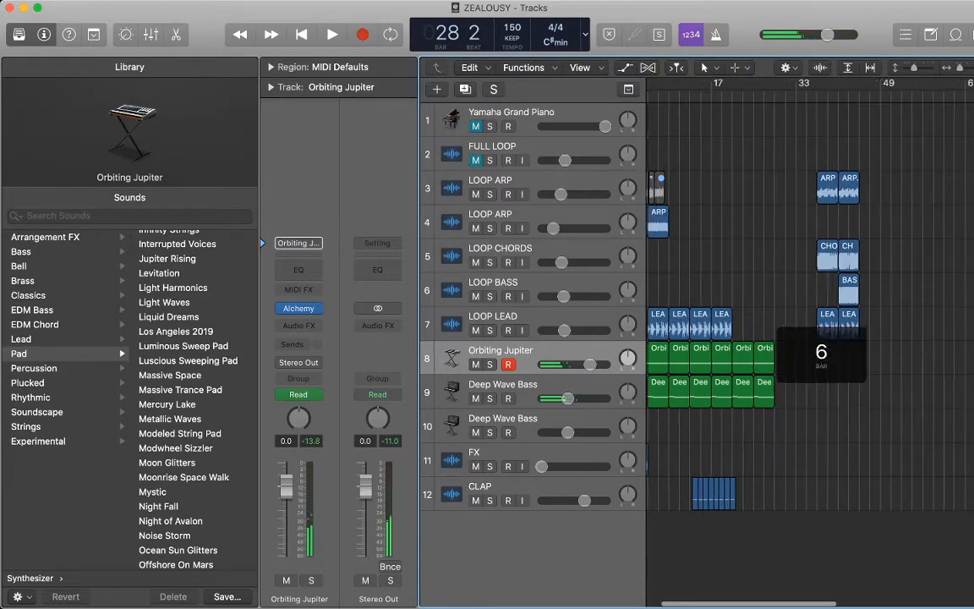
- Play the arrangement from the beginning through the start of the extended section at bar 21
key(Return)
key(space)
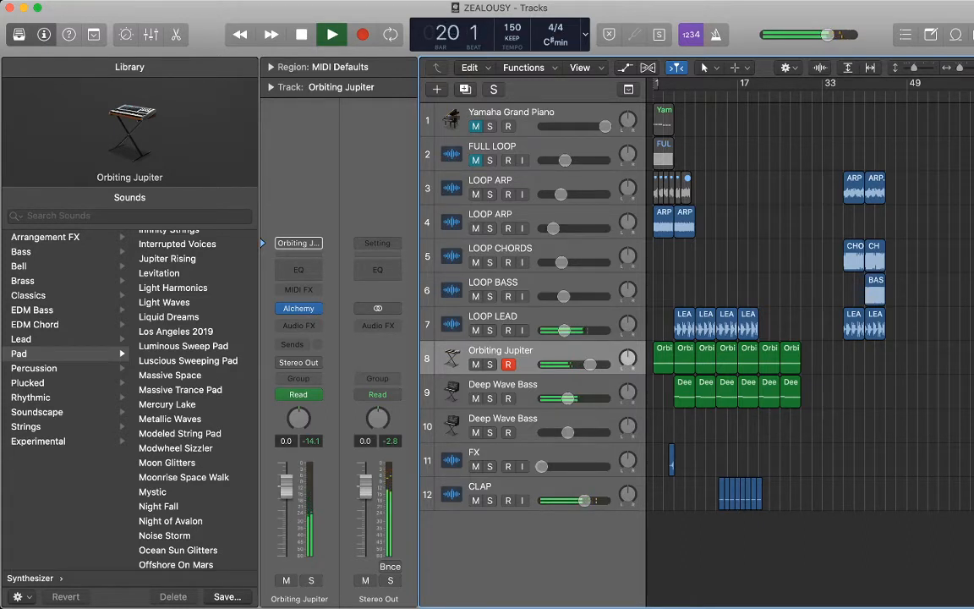
key(space)
- Repeat the four claps from bars 17 to 20 twice so the clap pattern continues up to bar 29
scroll(763, 498, up, 5)
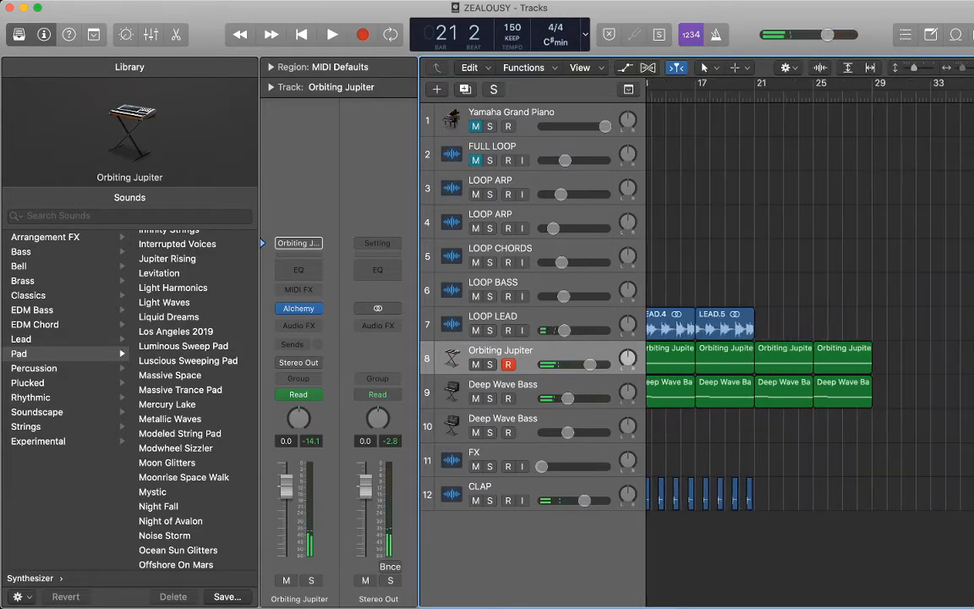
drag(795, 501, 703, 496)
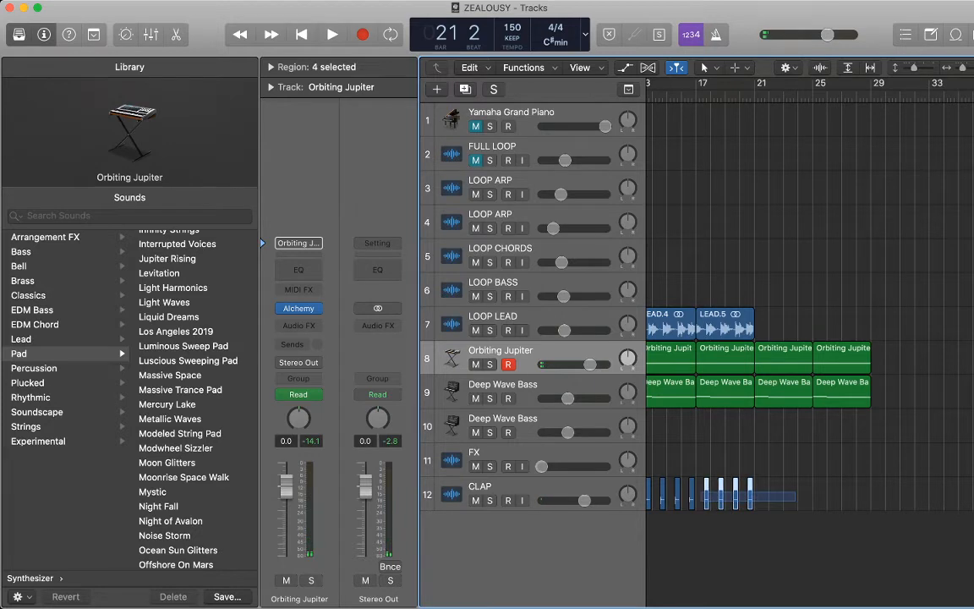
key(period)
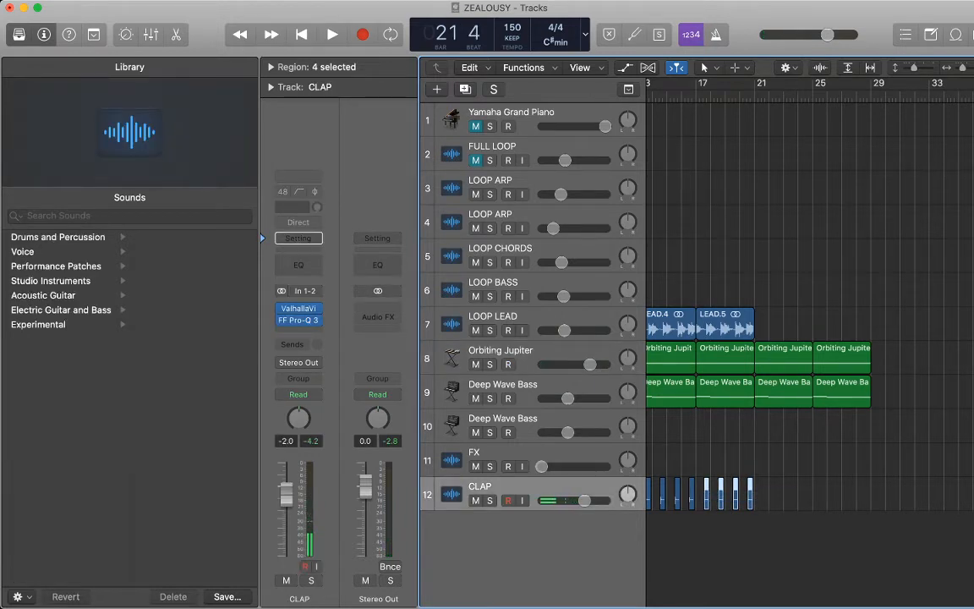
key(comma)
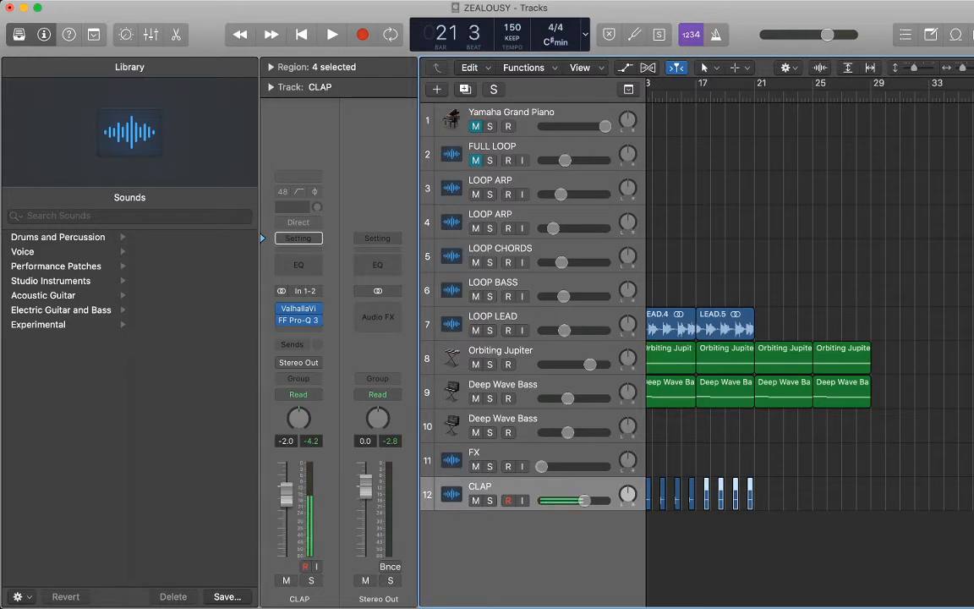
key(super+r)
key(period)
key(super+r)
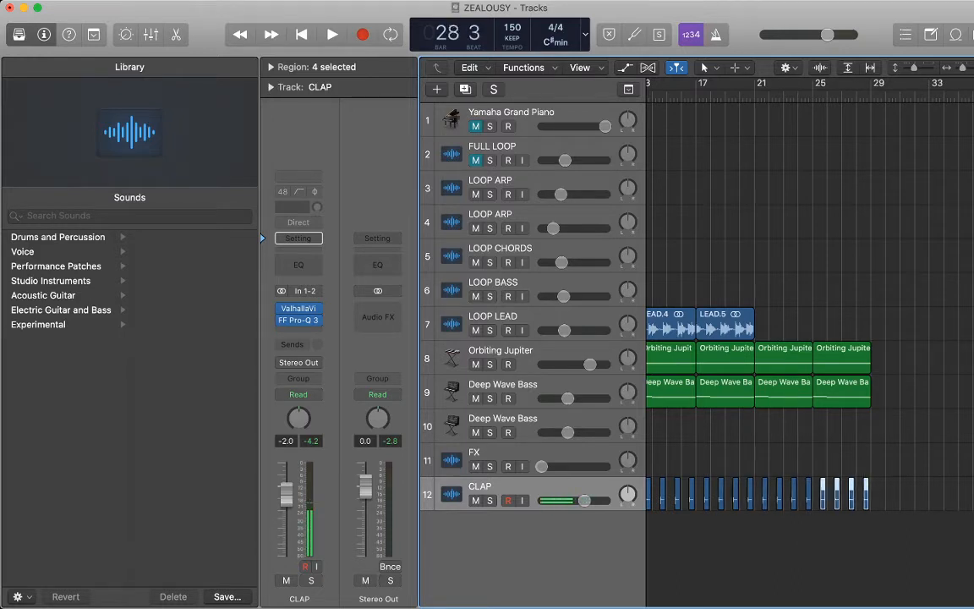
click(904, 422)
- Play the spare ARP, CHORDS and LEAD regions from bar 37
scroll(905, 422, right, 3)
double_click(886, 96)
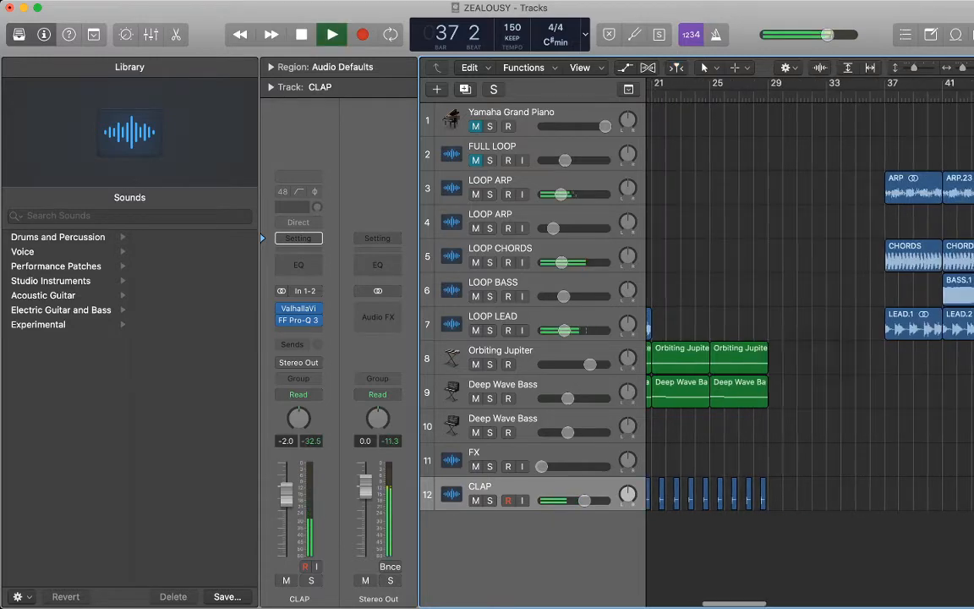
scroll(812, 355, right, 5)
scroll(812, 355, left, 2)
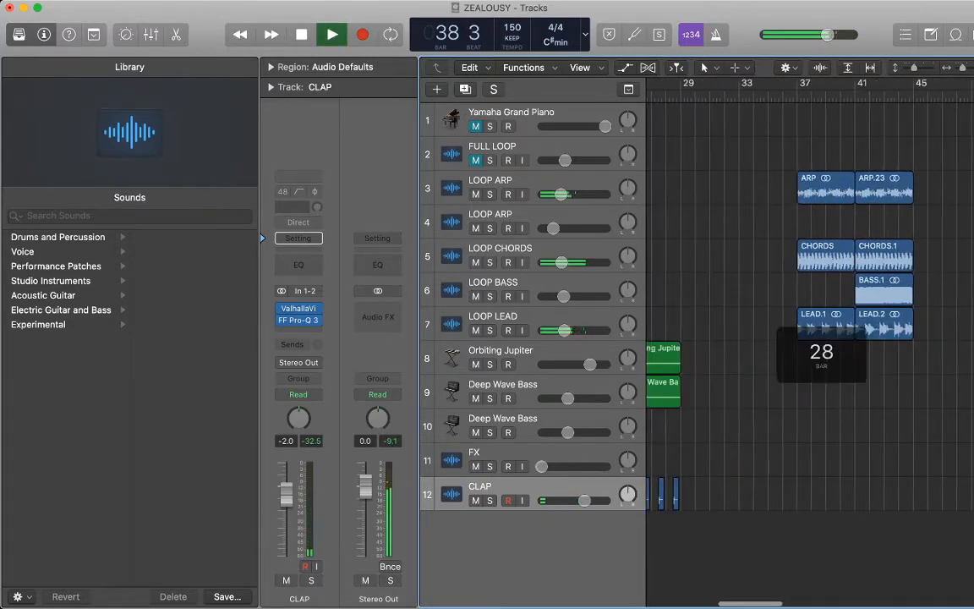
scroll(811, 355, left, 1)
key(space)
- Create a duplicate of the LOOP LEAD track and name it LOOP LEAD FX
key(super+Left)
key(super+Left)
key(super+Left)
key(super+Left)
key(super+Left)
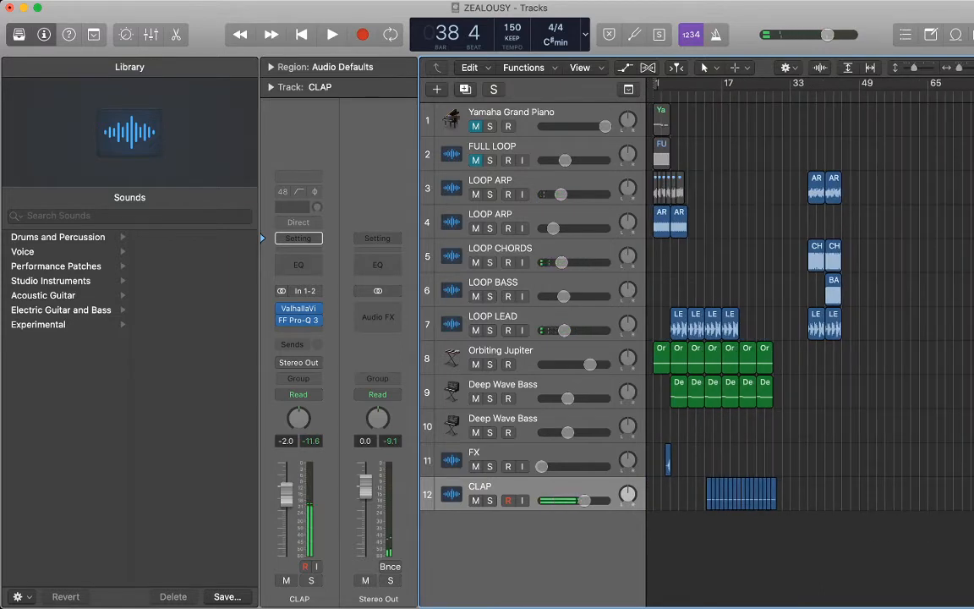
click(745, 92)
click(518, 317)
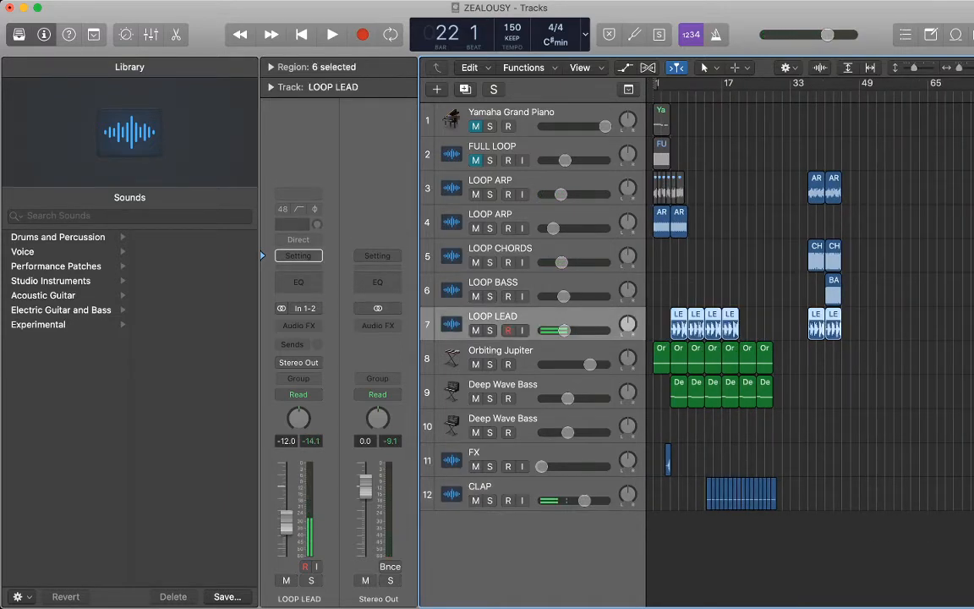
key(super+d)
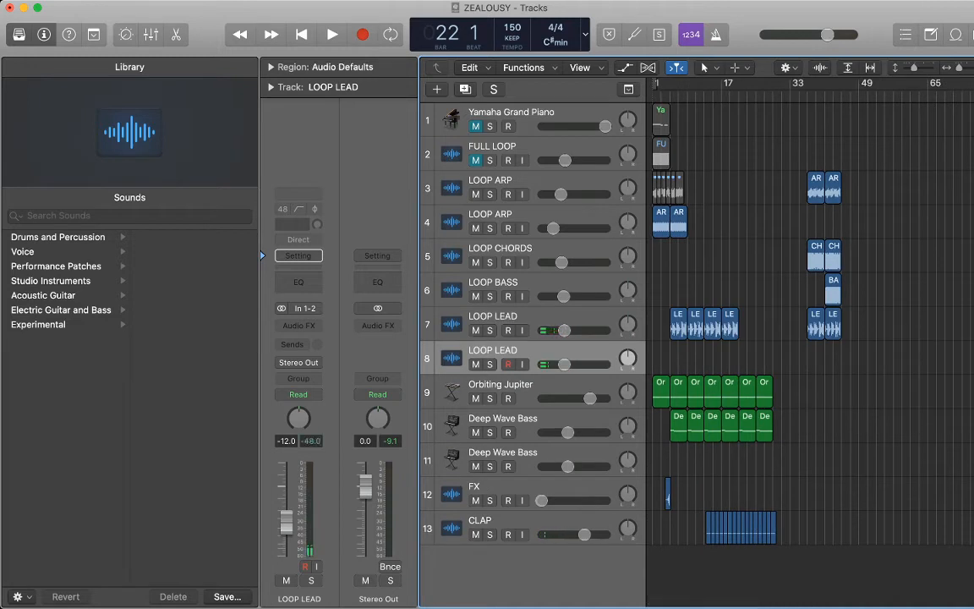
double_click(505, 350)
click(519, 348)
key(Return)
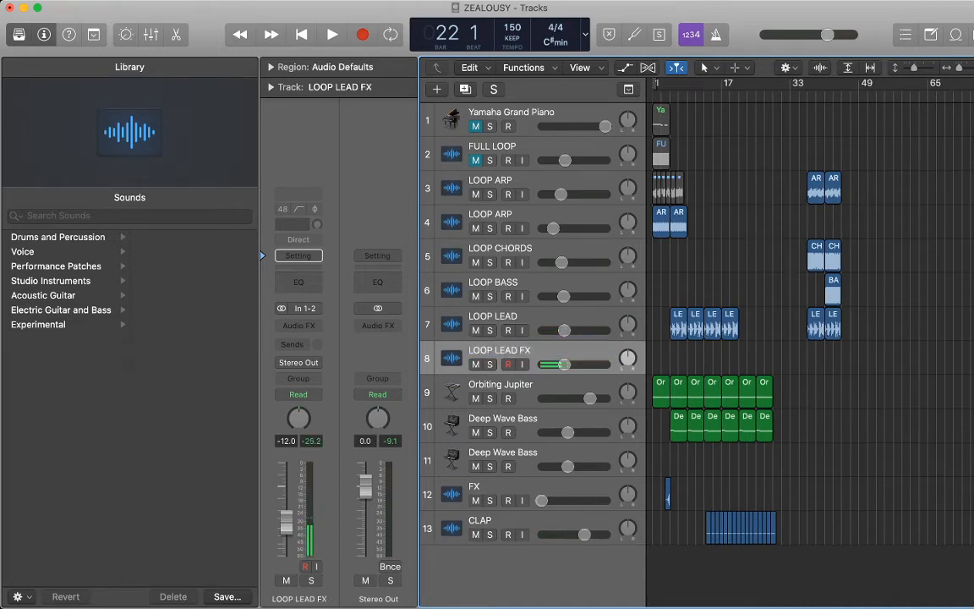
- Move the four LEAD regions in bars 5 to 20 to the LOOP LEAD FX track and select that track
drag(748, 338, 680, 359)
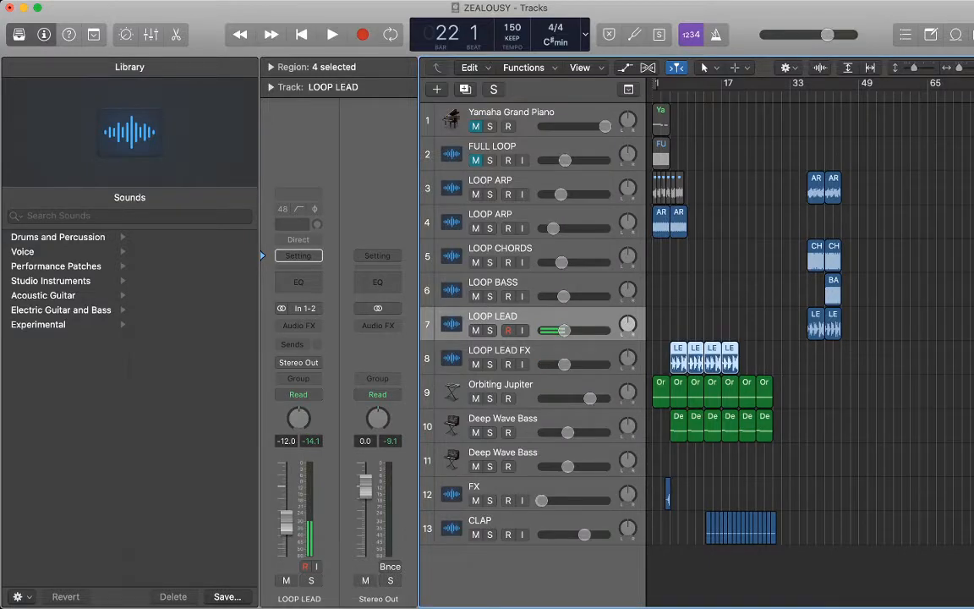
click(541, 351)
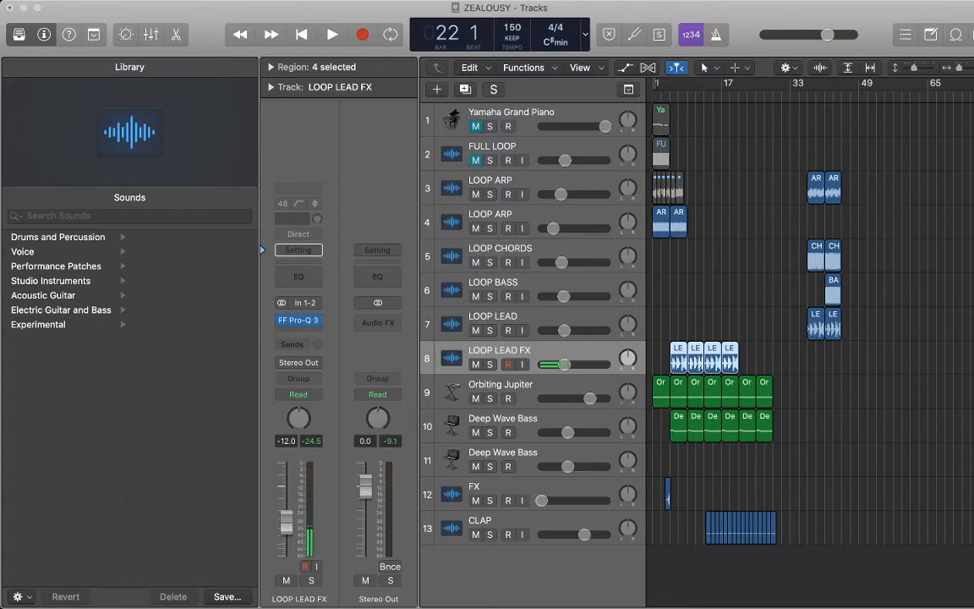
- Play the arrangement up to the end of bar 20 to hear the lead on the LOOP LEAD FX track
key(space)
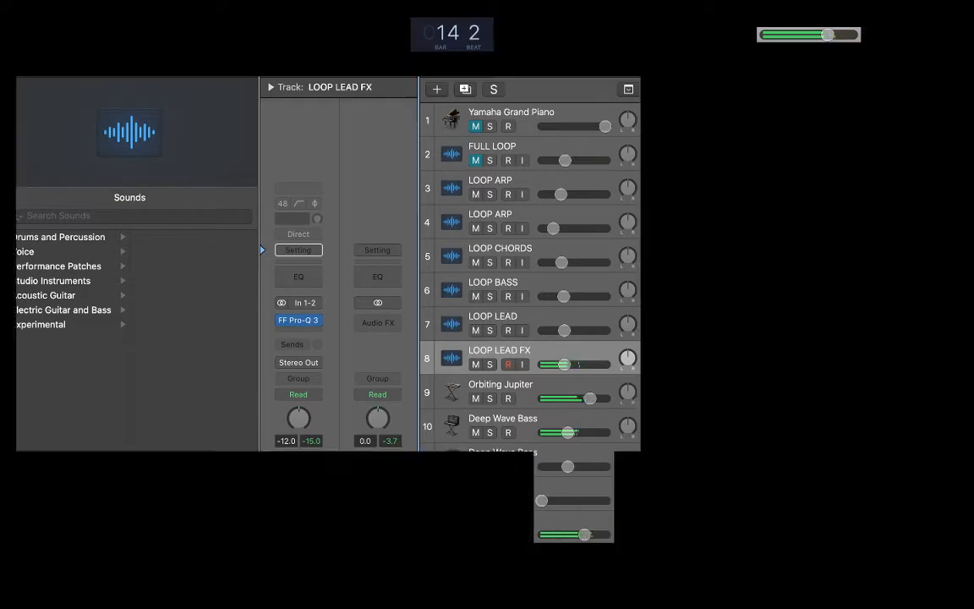
click(761, 296)
click(761, 296)
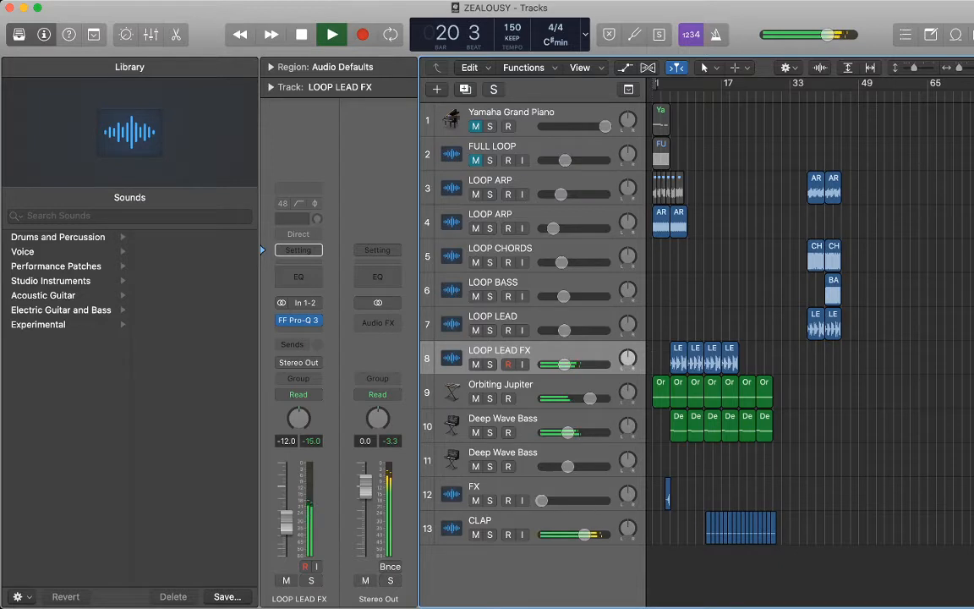
key(space)
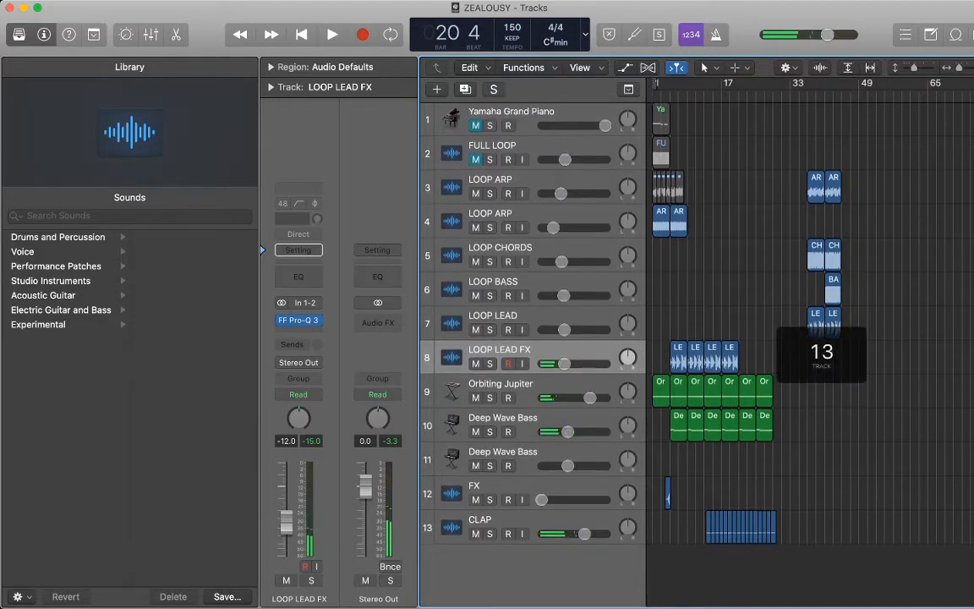
- Import the sample Cymatics - Cobra Kick 7 - F# from the file window onto a new track below CLAP and place it at bar 21
click(524, 521)
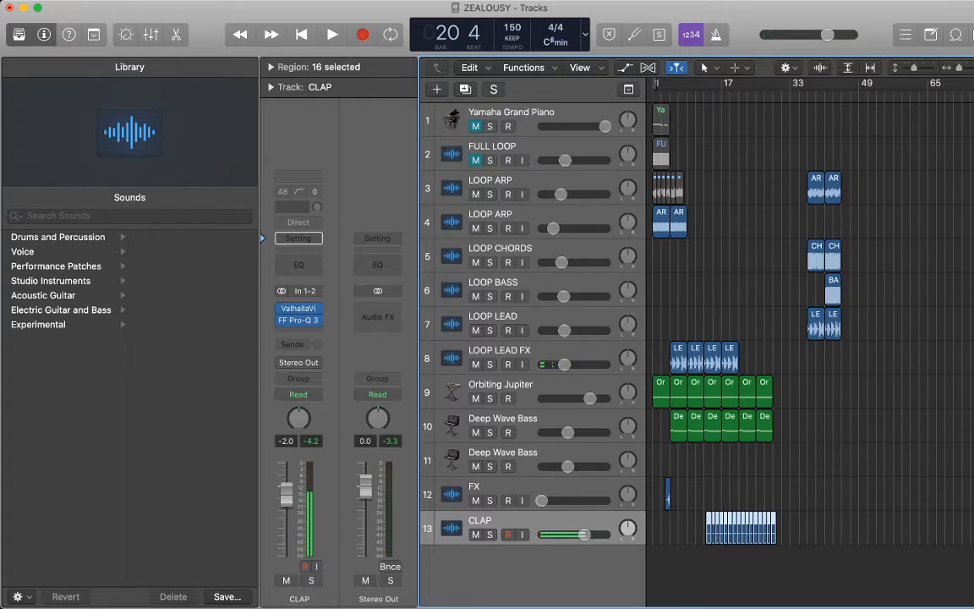
key(super+Tab)
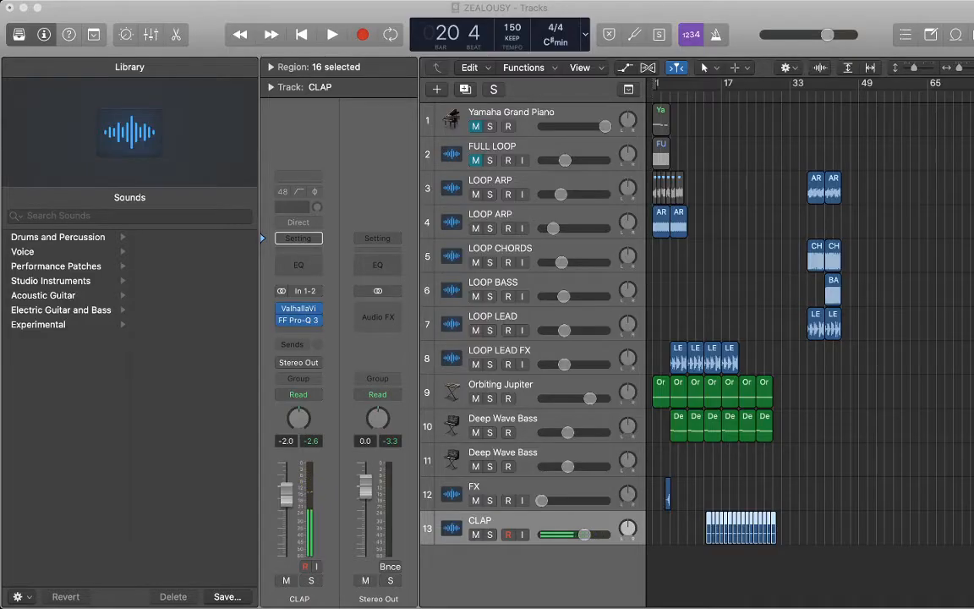
drag(973, 461, 752, 562)
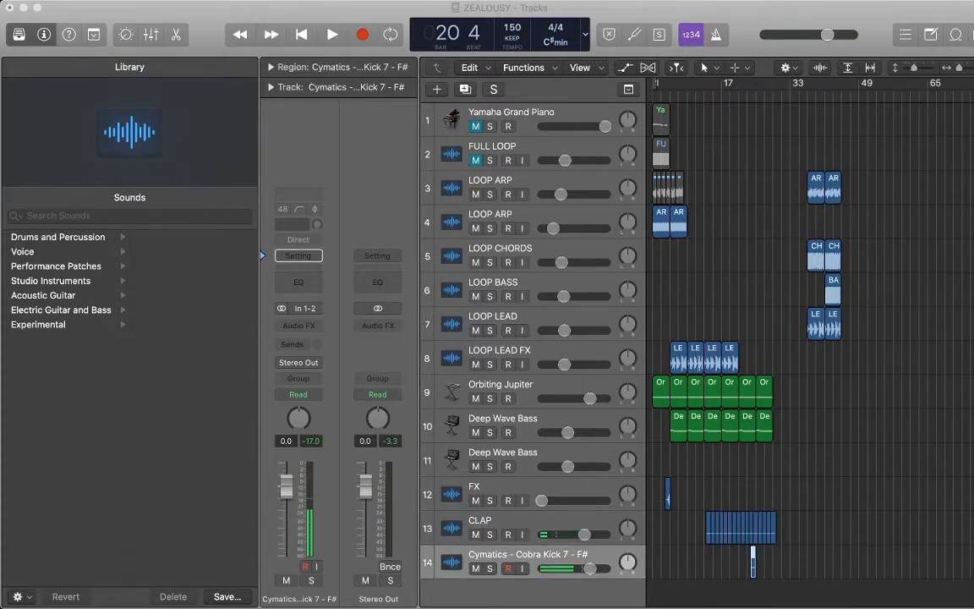
scroll(752, 563, up, 5)
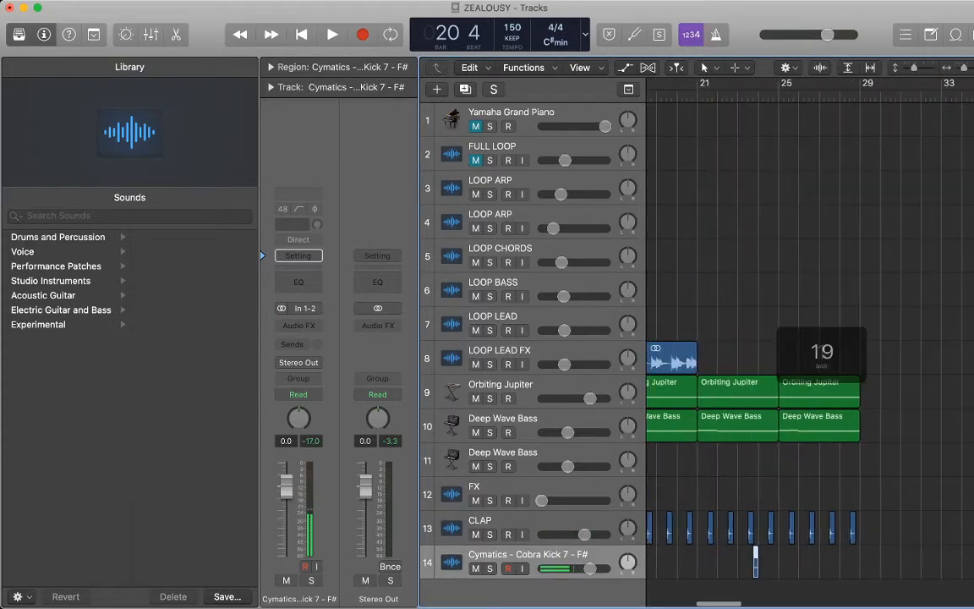
drag(755, 562, 700, 562)
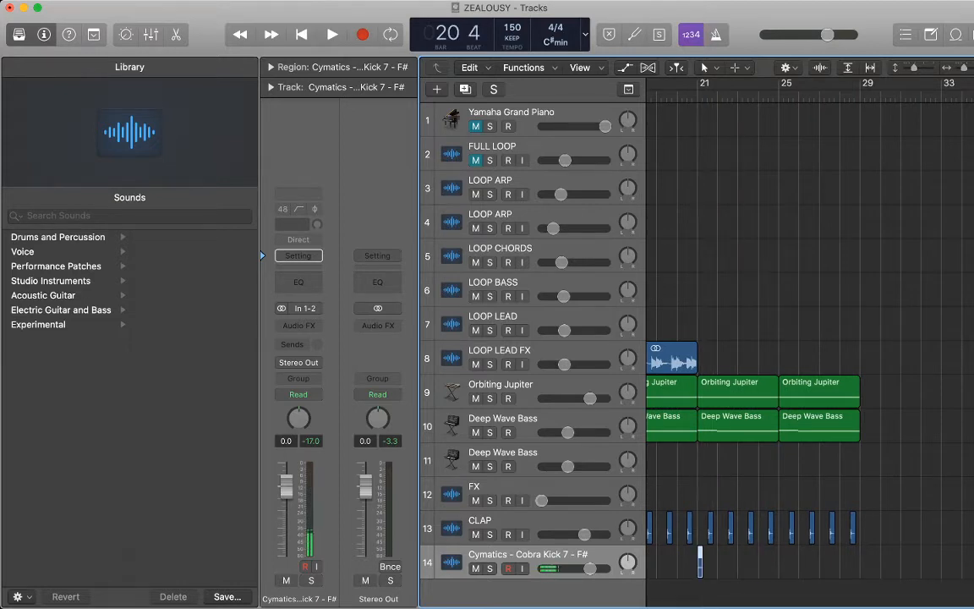
scroll(700, 562, up, 5)
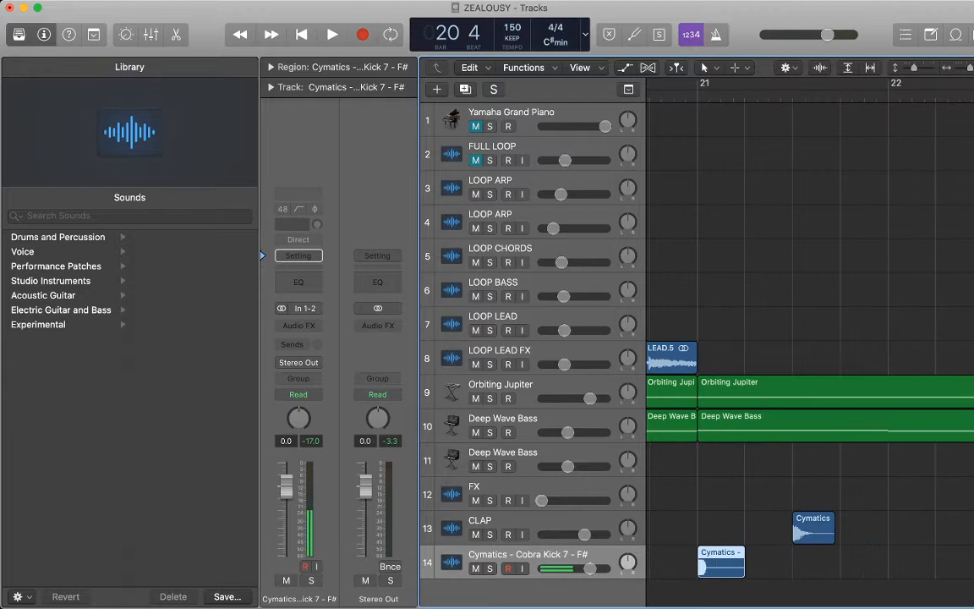
key(space)
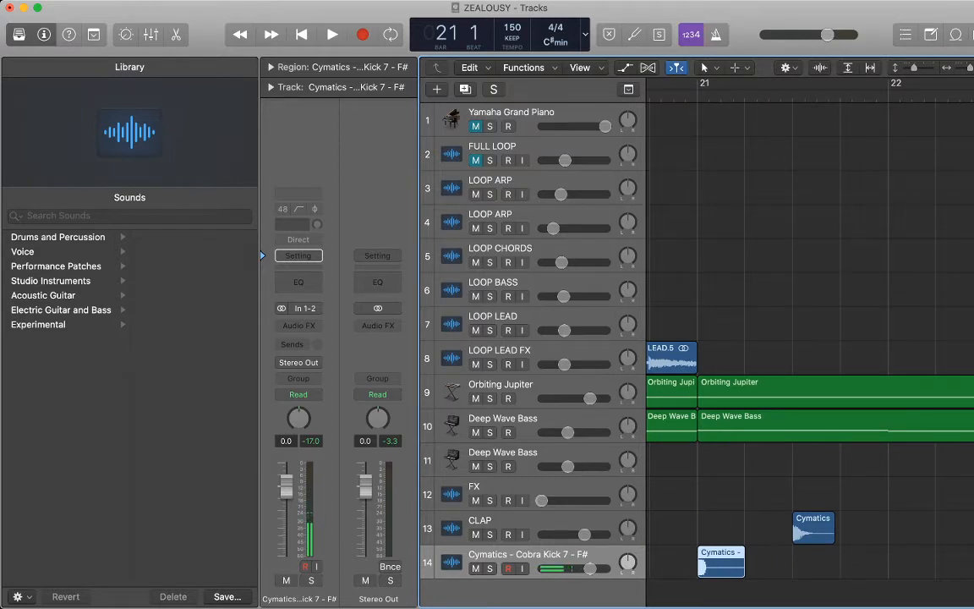
- Lower the kick track's volume to -10.4 dB and rename the track KICK
drag(591, 569, 567, 569)
double_click(529, 554)
text(KICK)
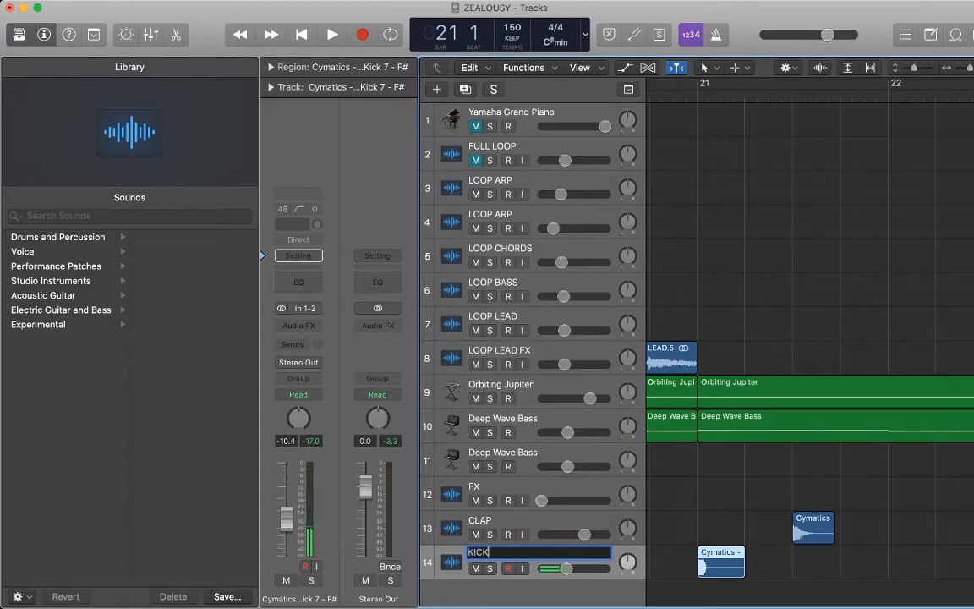
key(Return)
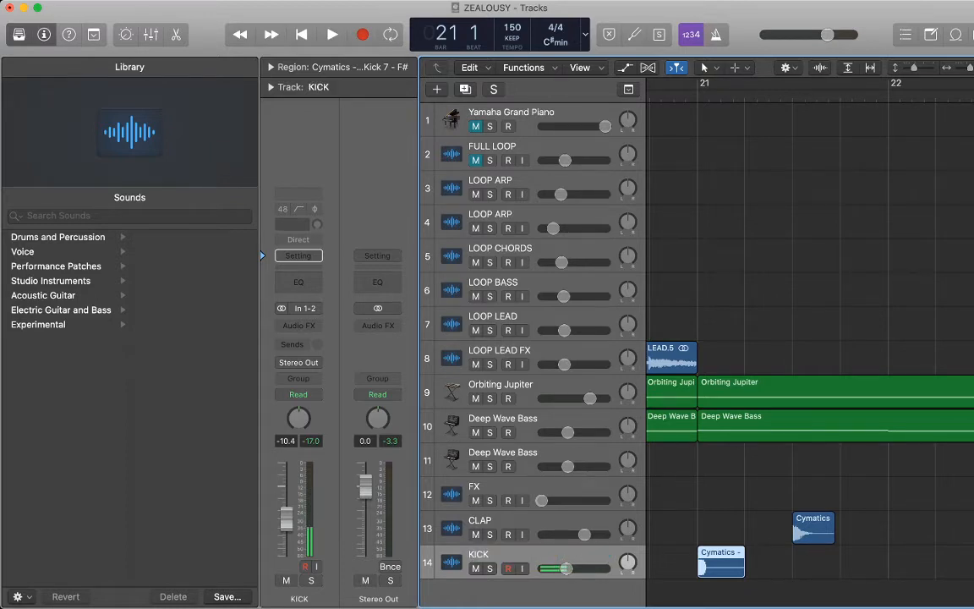
- Play bar 21 to hear the kick together with the claps, pad and bass
key(super+Left)
key(super+Left)
click(803, 562)
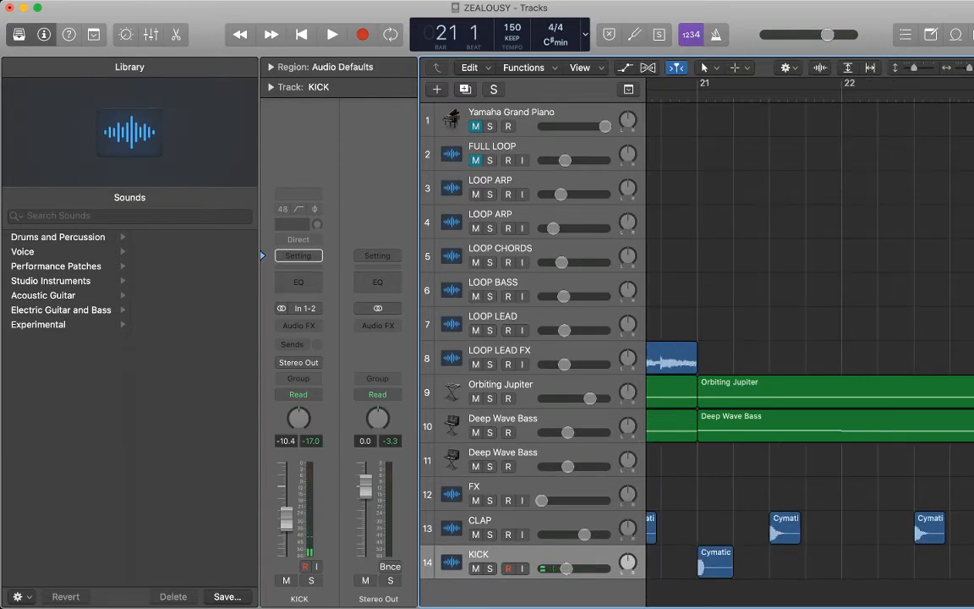
key(space)
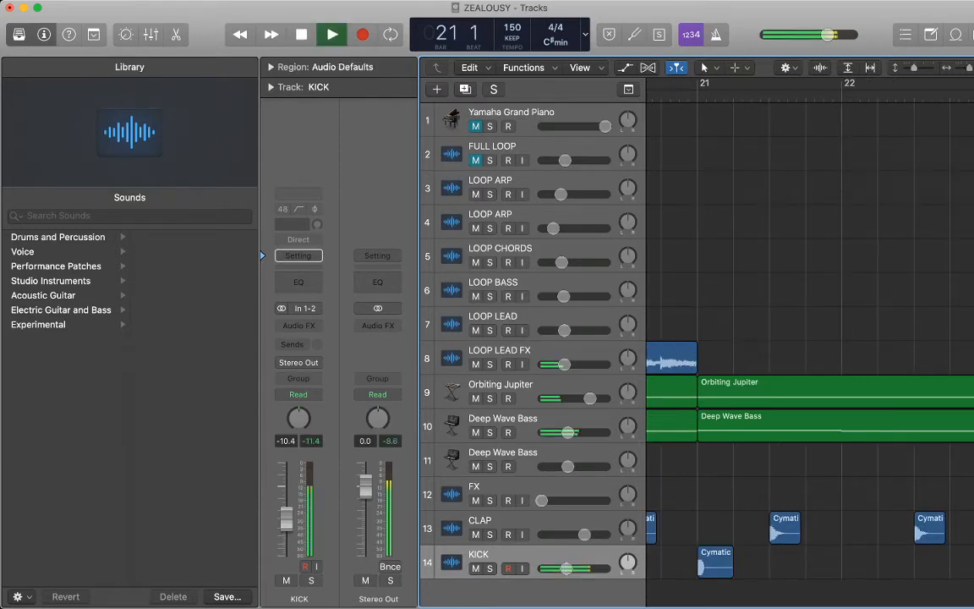
key(space)
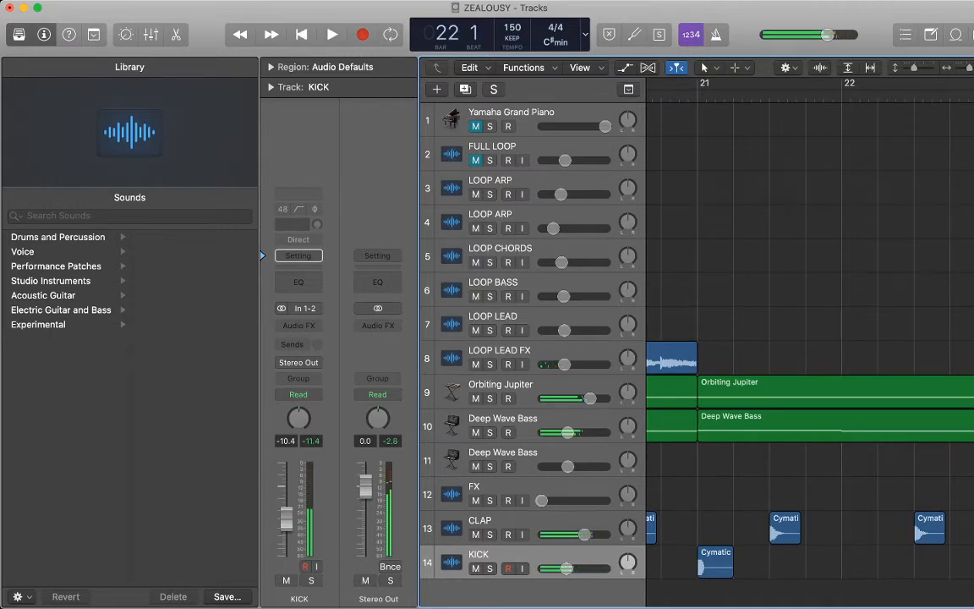
click(716, 562)
drag(716, 563, 895, 562)
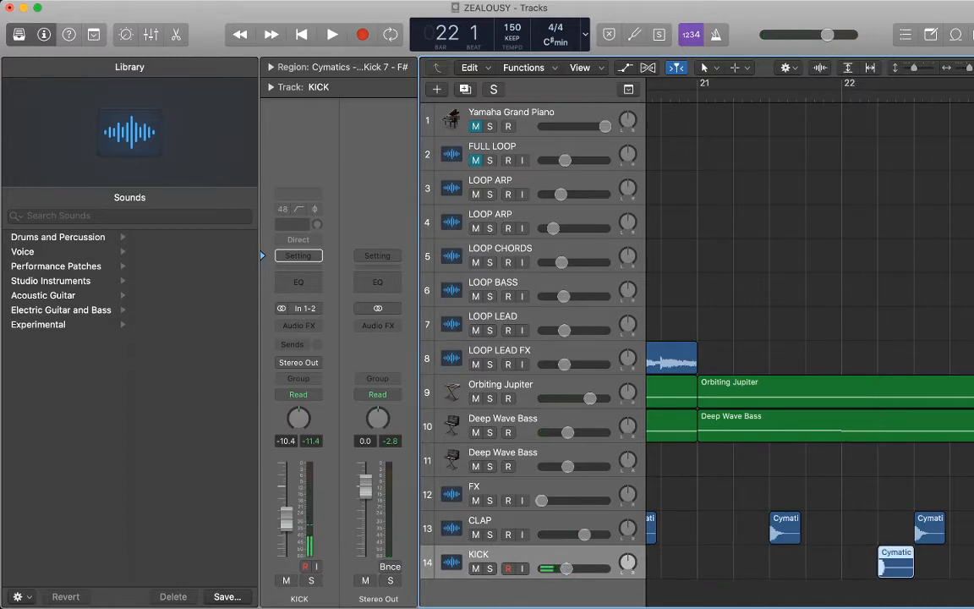
key(super+z)
- Add a copy of the bar 21 kick region on the KICK track at bar 22, beat 2
drag(716, 563, 860, 562)
scroll(860, 563, right, 3)
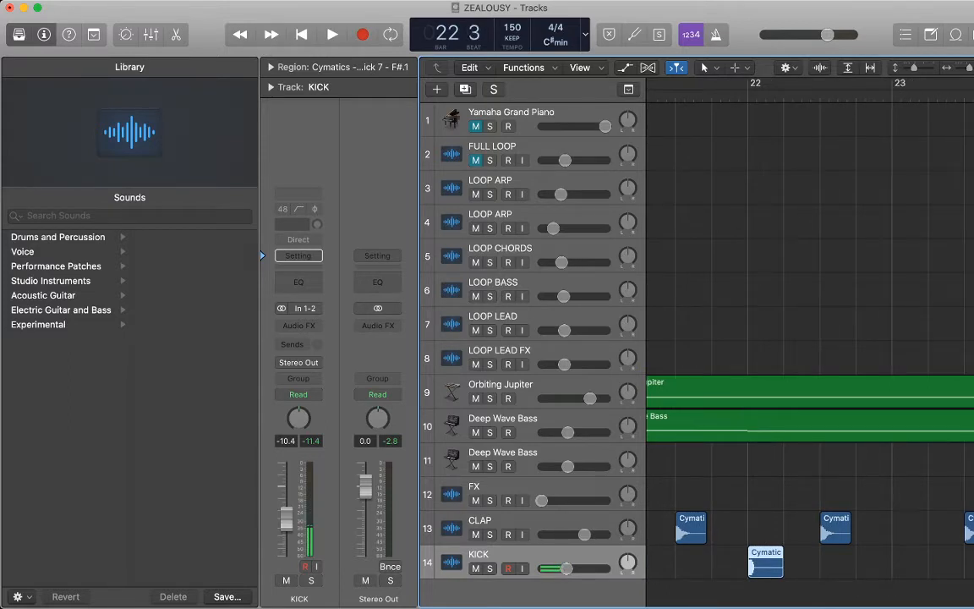
key(super+r)
key(Delete)
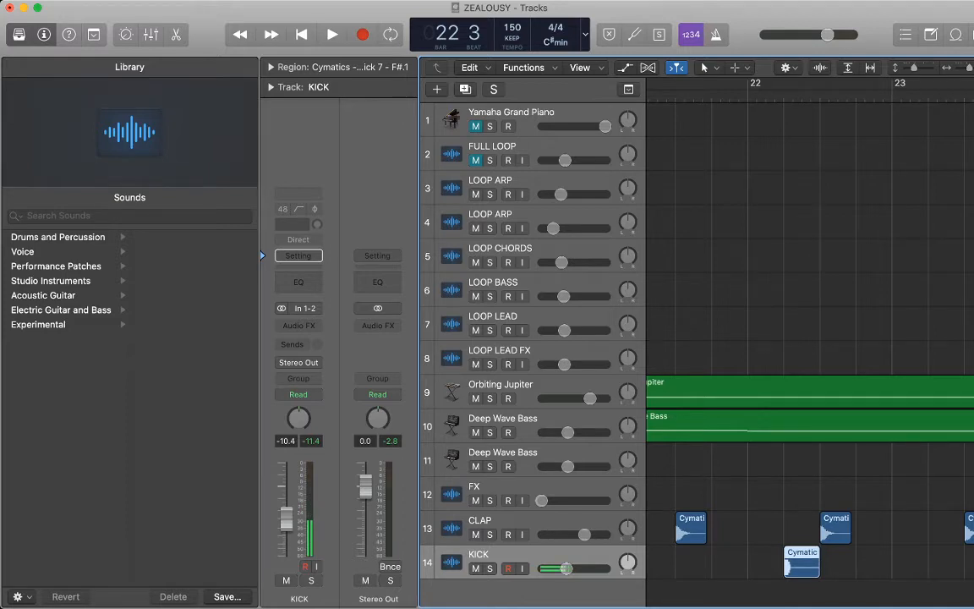
- Play the arrangement around bar 21 and raise the KICK track's volume to -8.6 dB
key(super+Left)
key(comma)
key(comma)
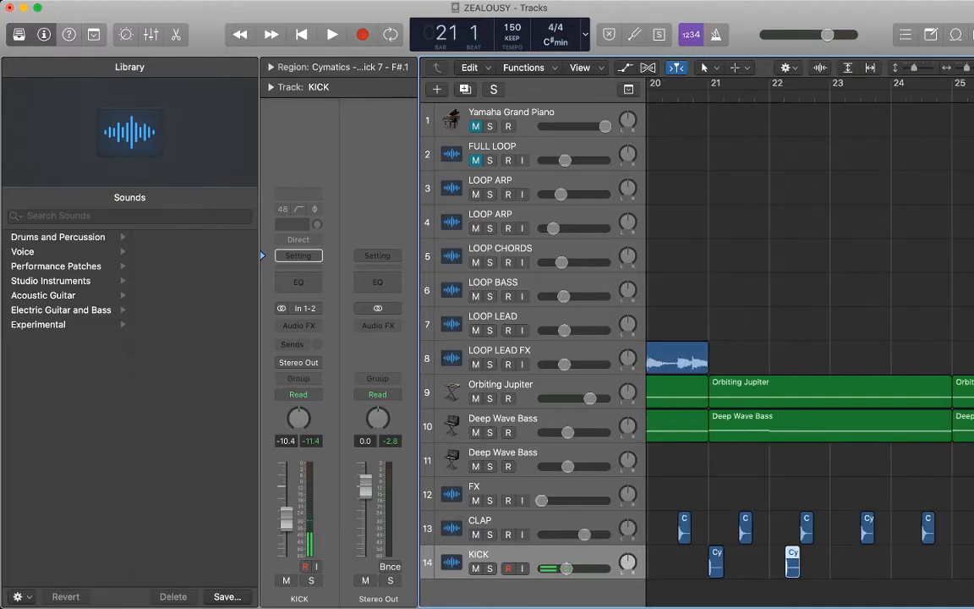
key(space)
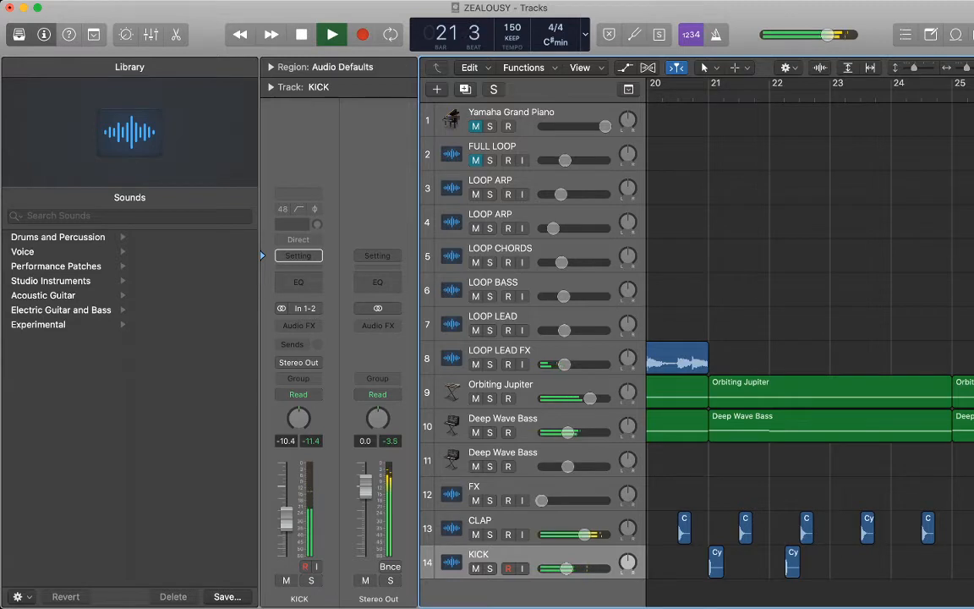
key(space)
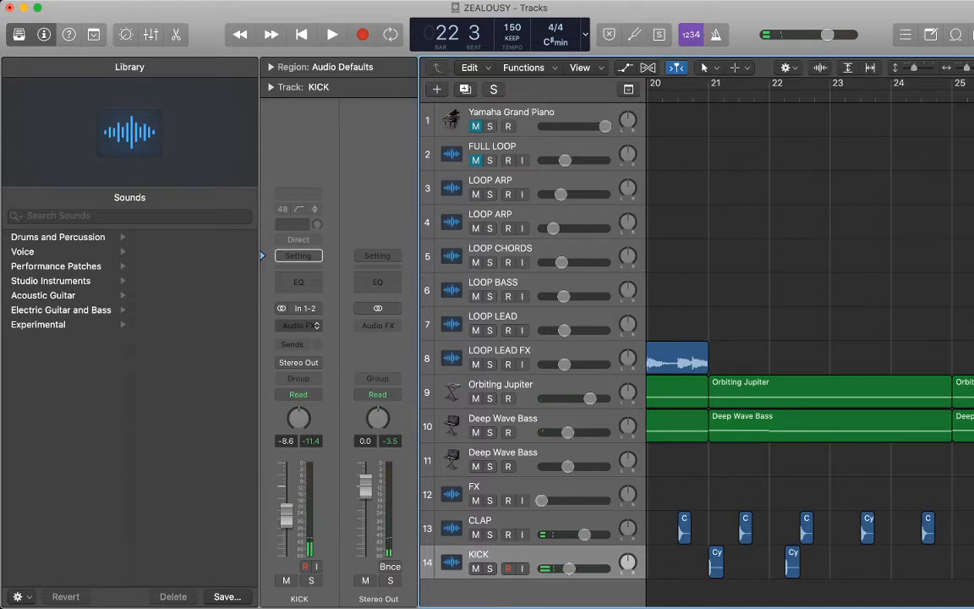
- Insert the FF Pro-Q 3 equalizer on the KICK track and audition the kick within the full mix
click(299, 326)
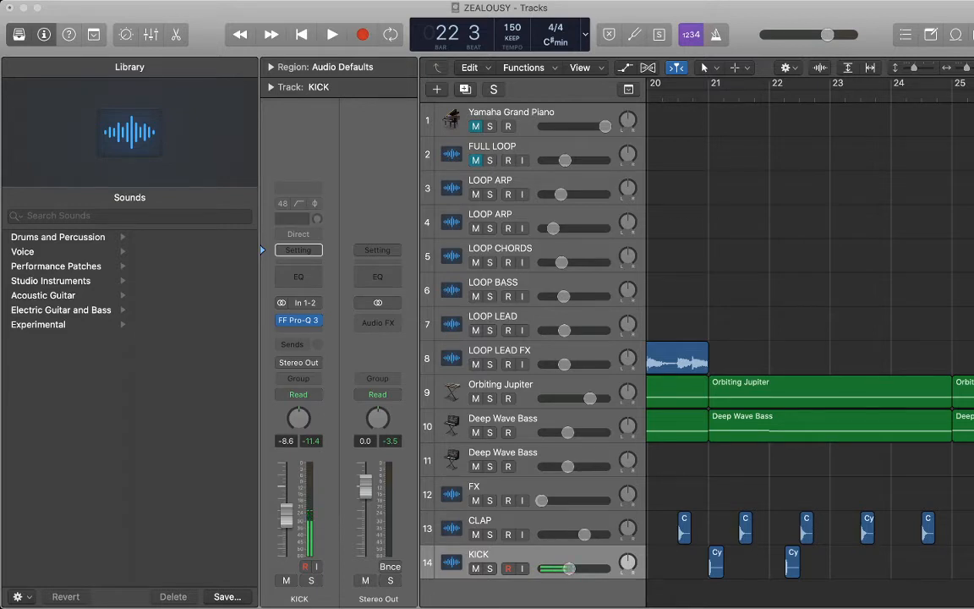
key(space)
key(space)
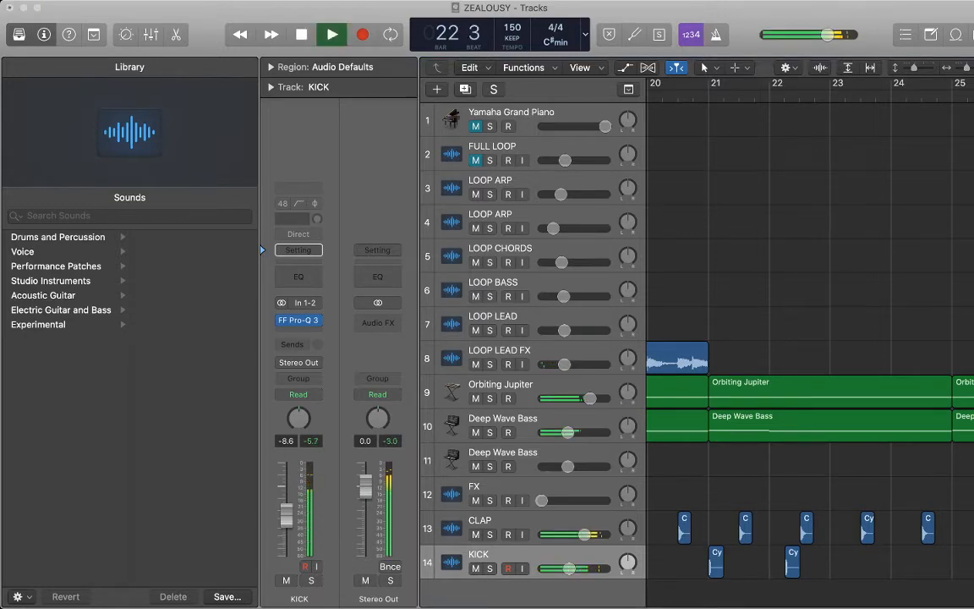
key(space)
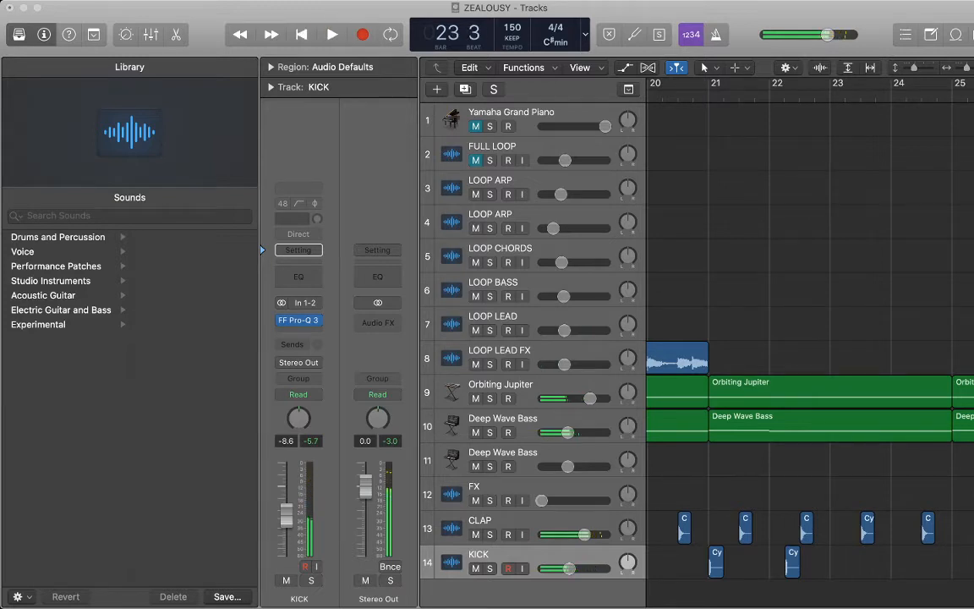
key(space)
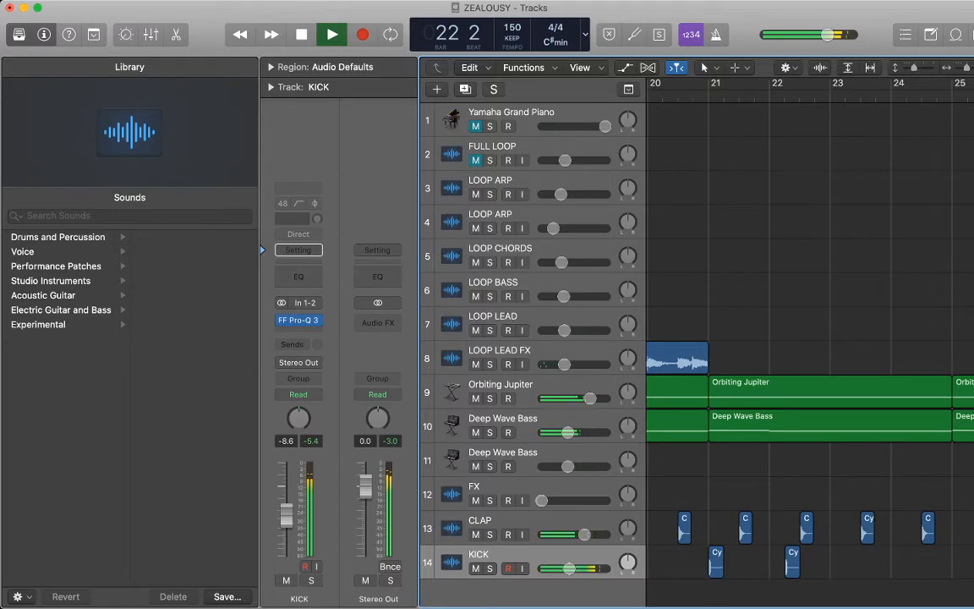
key(space)
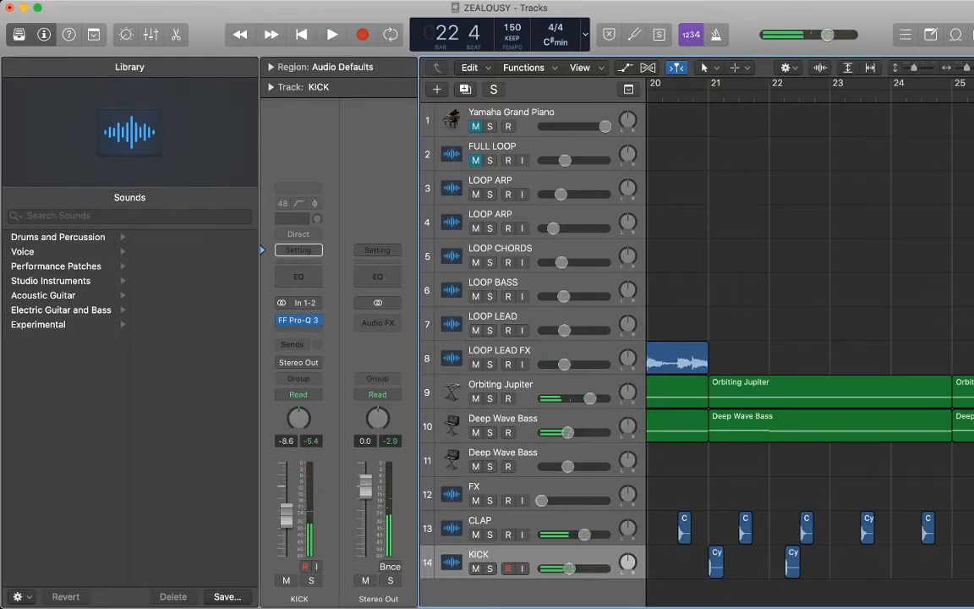
- Solo the KICK track and listen to the kick on its own
key(s)
key(space)
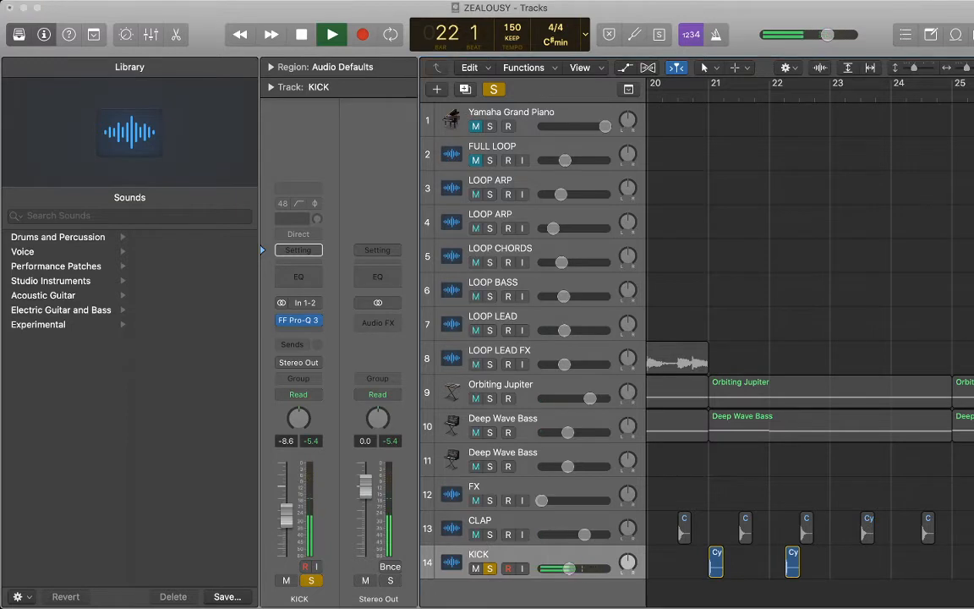
key(space)
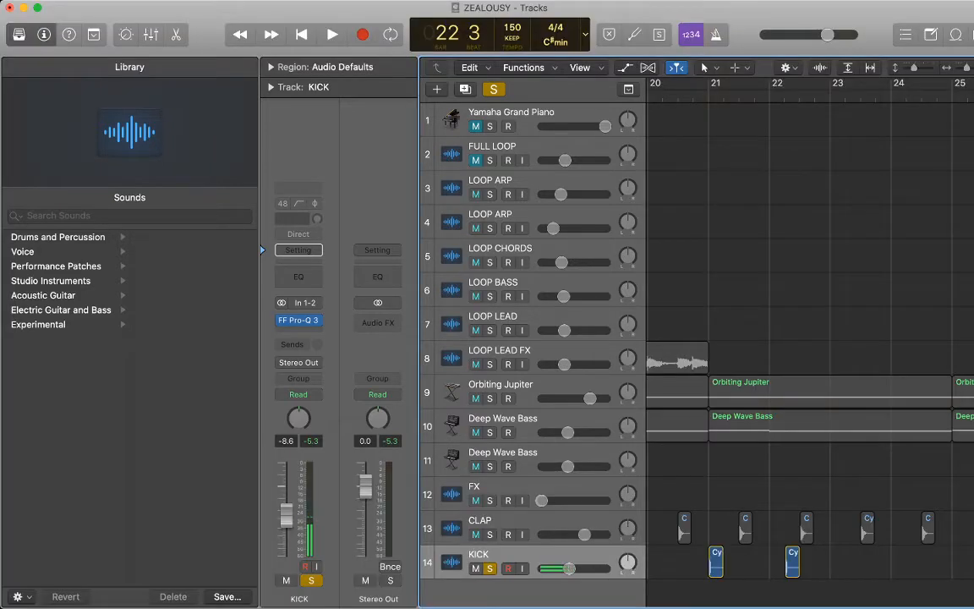
- Copy the two kick regions in bars 21 and 22 and paste them at bar 23
drag(816, 590, 713, 560)
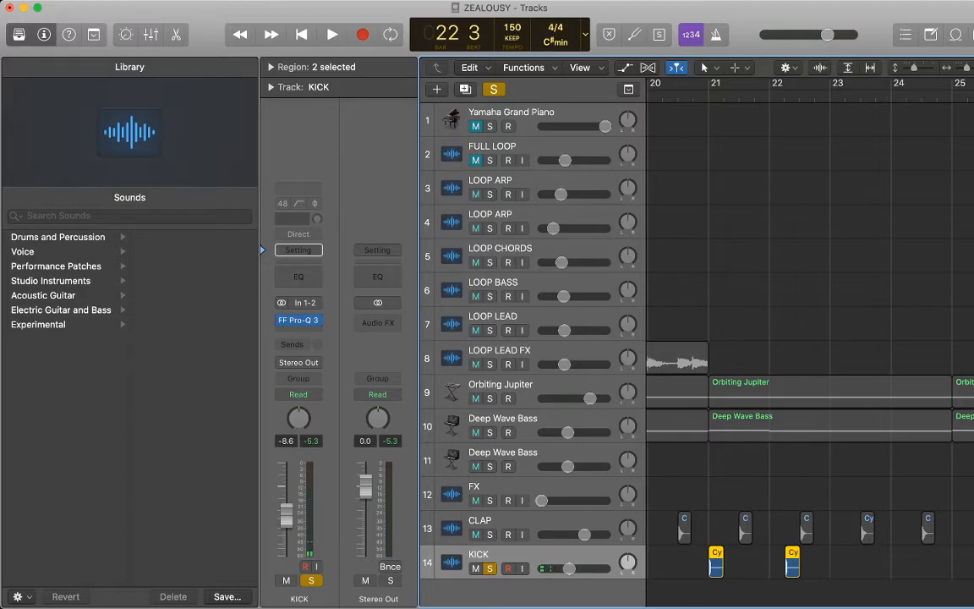
key(.)
key(super+v)
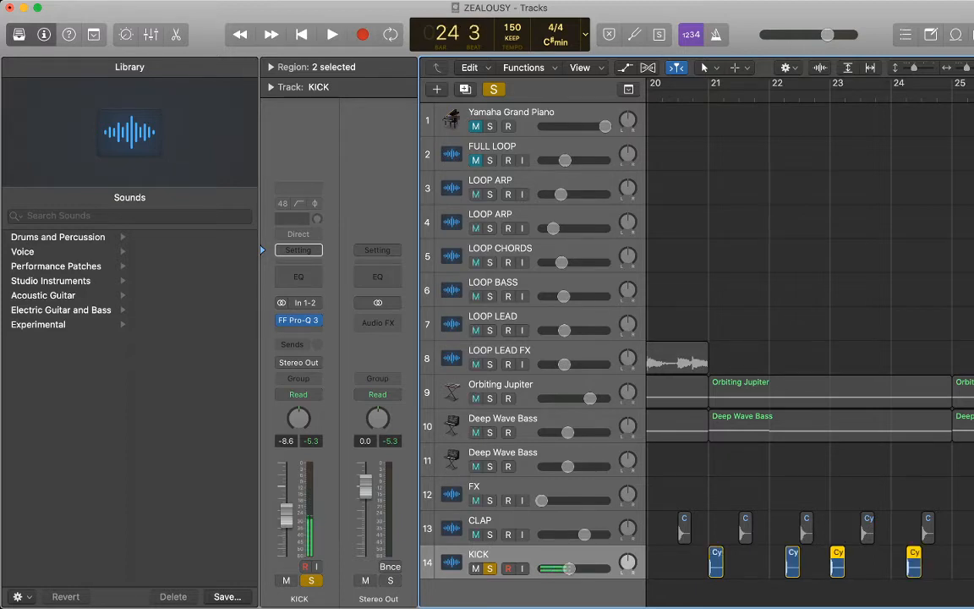
- Play the soloed kick pattern from bar 21, adding the CLAP track to the solo during playback
click(710, 96)
key(space)
key(space)
click(710, 96)
key(space)
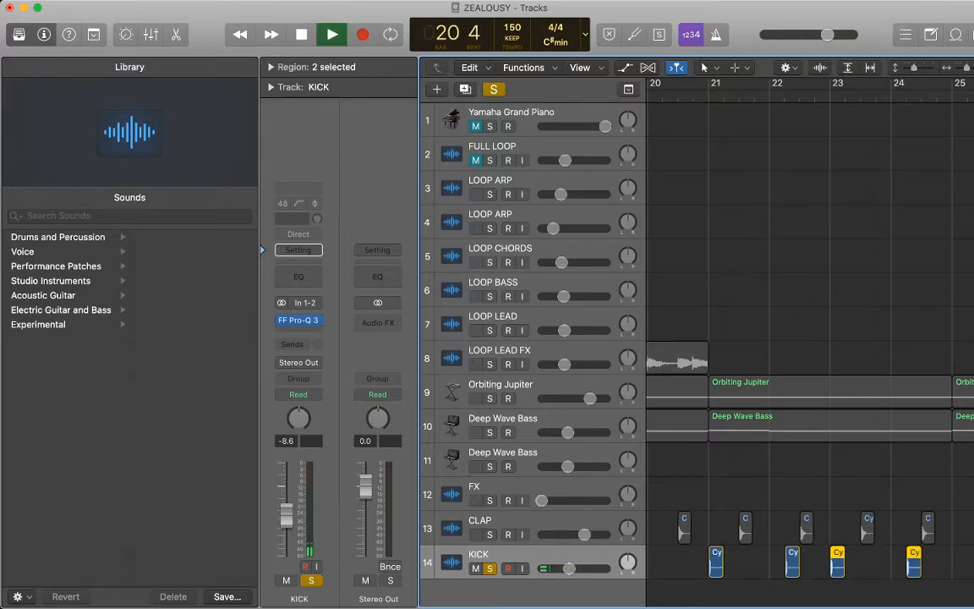
scroll(812, 348, right, 2)
scroll(812, 349, right, 1)
scroll(812, 348, left, 1)
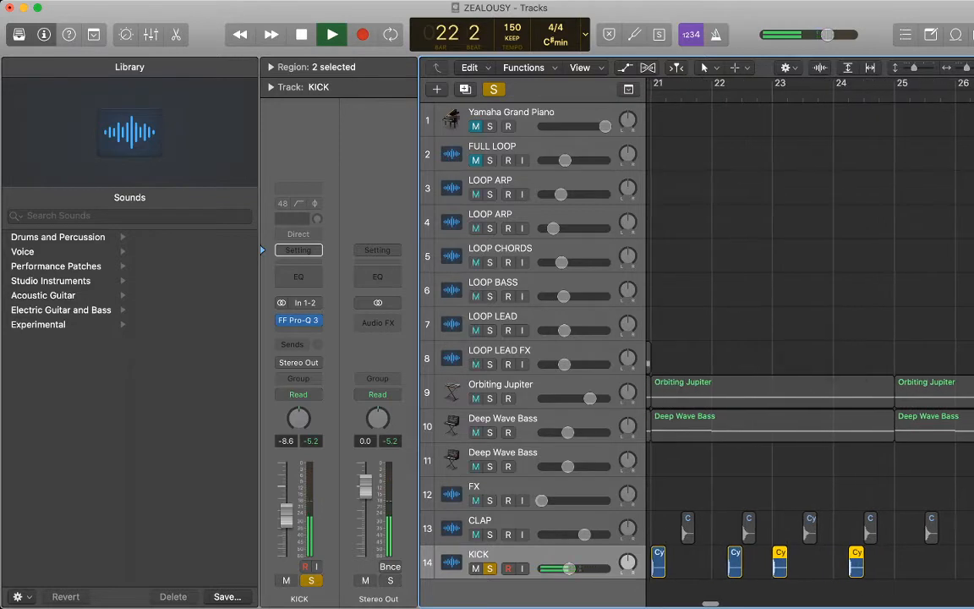
click(490, 534)
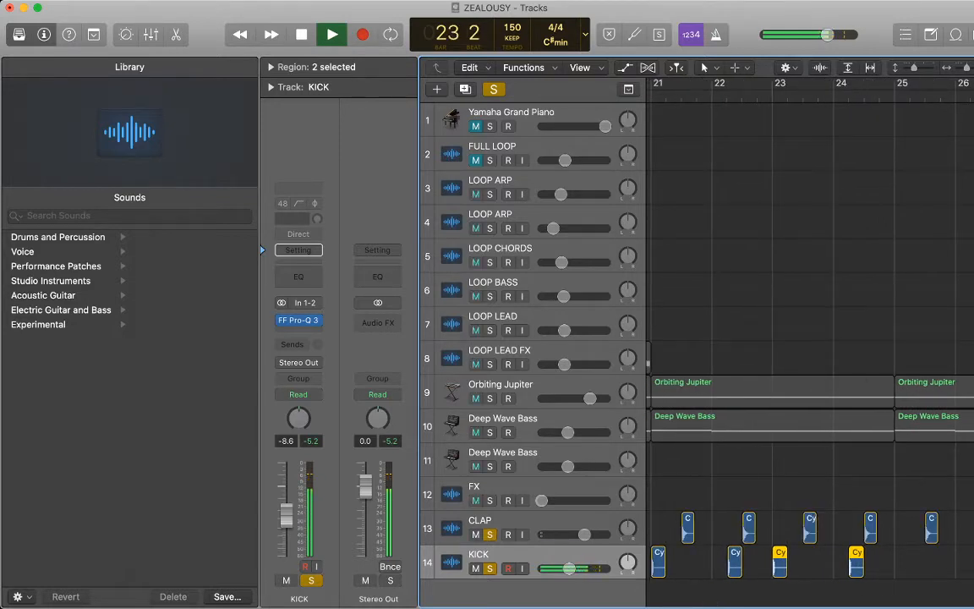
scroll(812, 348, right, 1)
scroll(812, 348, right, 1)
key(space)
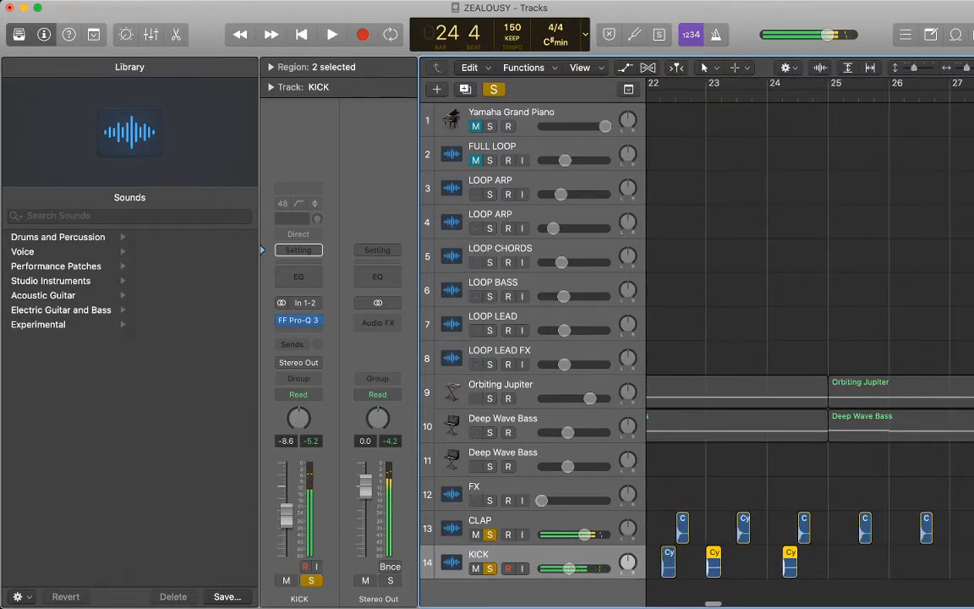
- Copy the four kick regions in bars 21 to 24 and paste them at bar 25
scroll(812, 349, left, 1)
scroll(812, 348, left, 2)
drag(921, 571, 698, 566)
scroll(812, 348, right, 2)
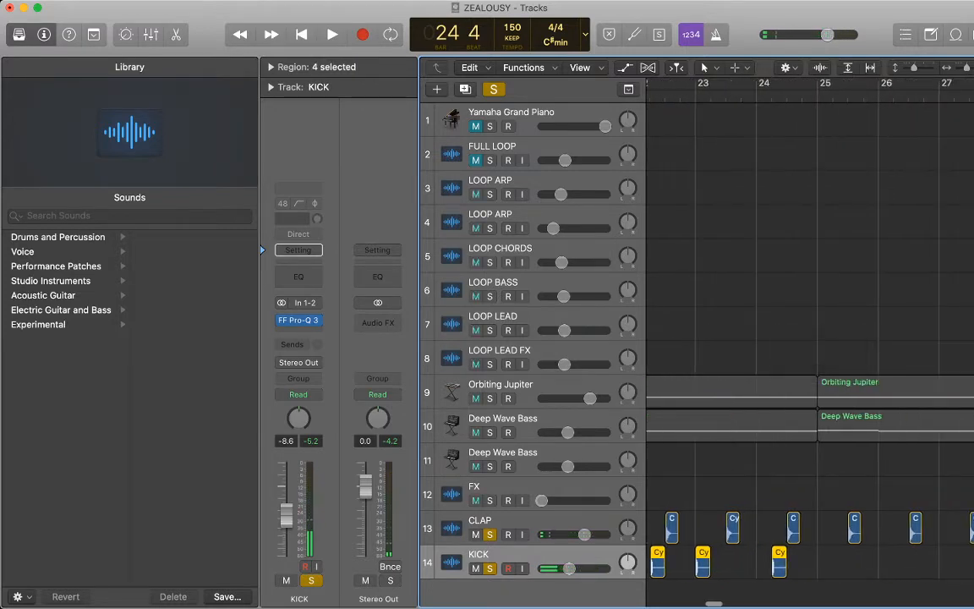
click(819, 95)
key(super+v)
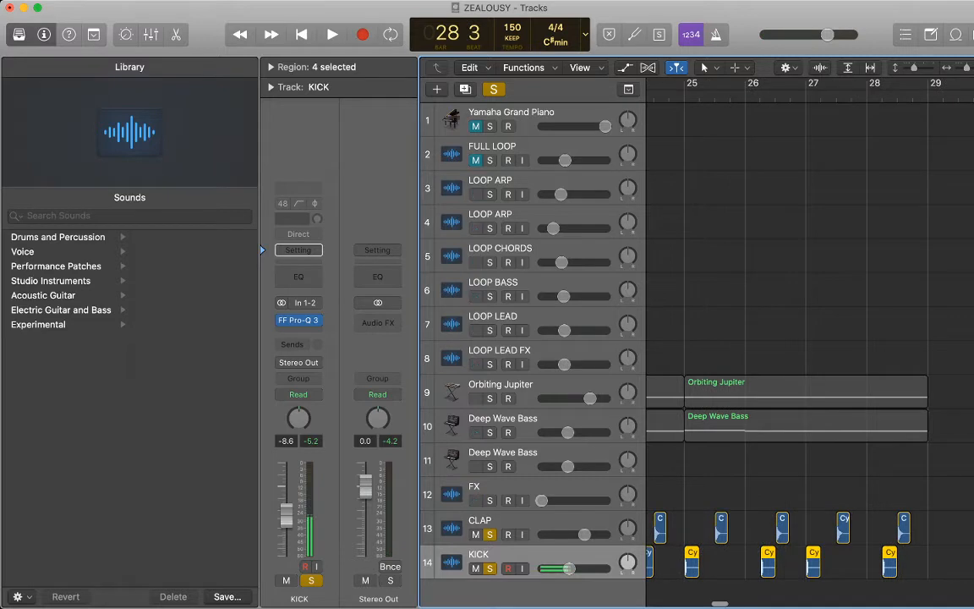
- Play from bar 21, clear all track solos and raise the KICK track's volume to -6.8 dB
scroll(810, 348, down, 5)
scroll(811, 349, left, 3)
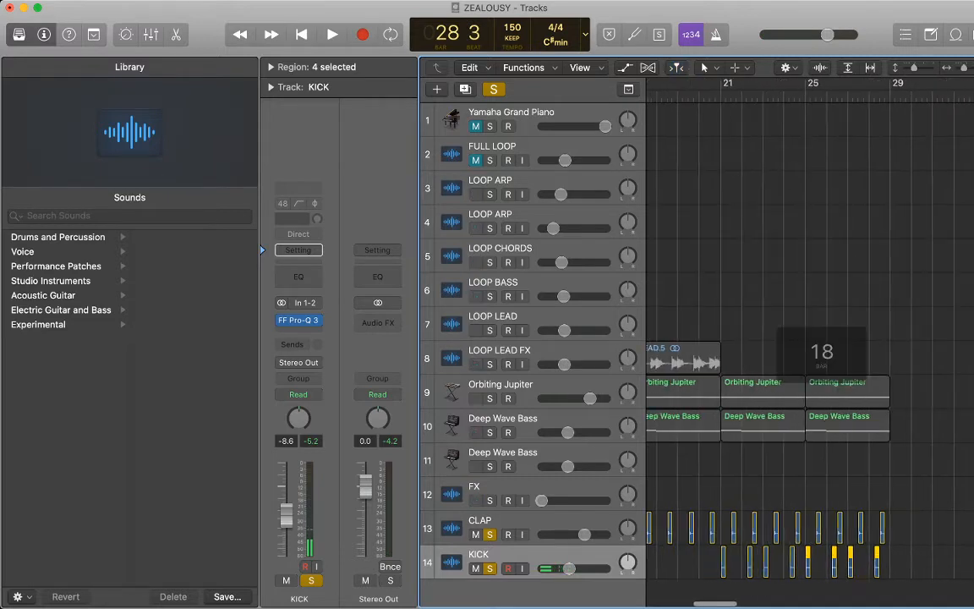
double_click(722, 95)
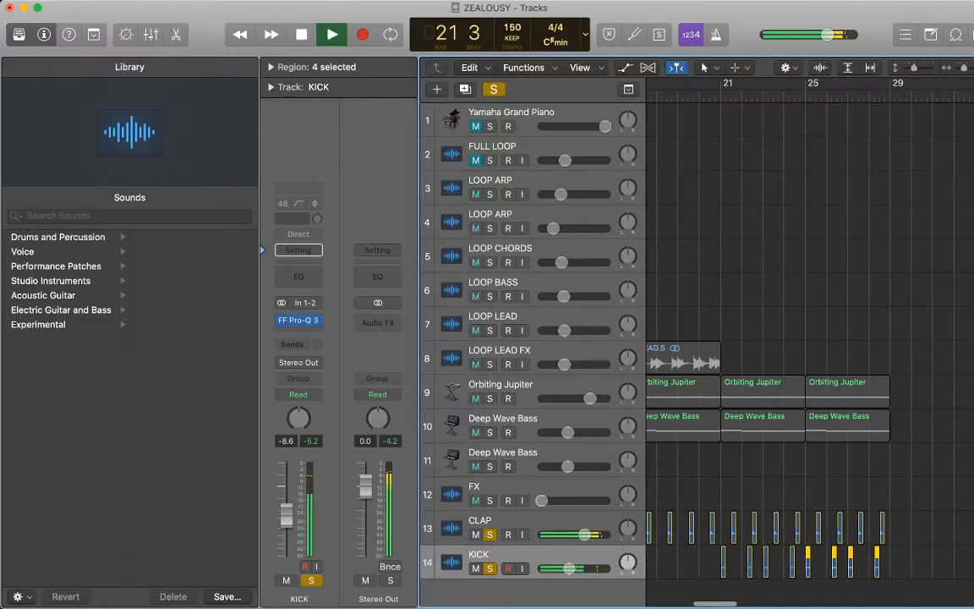
click(494, 89)
click(541, 557)
drag(569, 568, 572, 569)
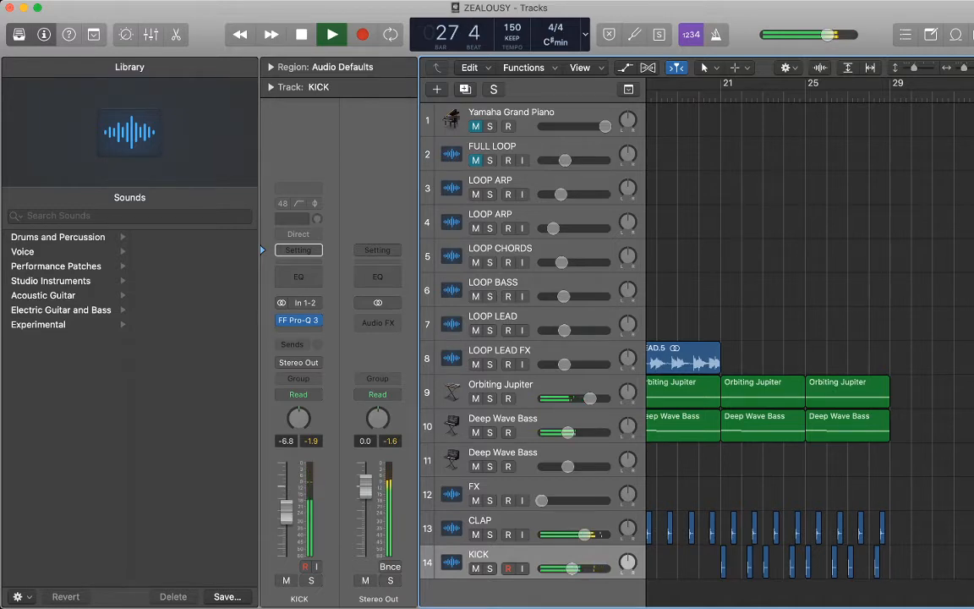
key(space)
- Listen to the unsoloed arrangement again from bar 21
scroll(810, 338, left, 1)
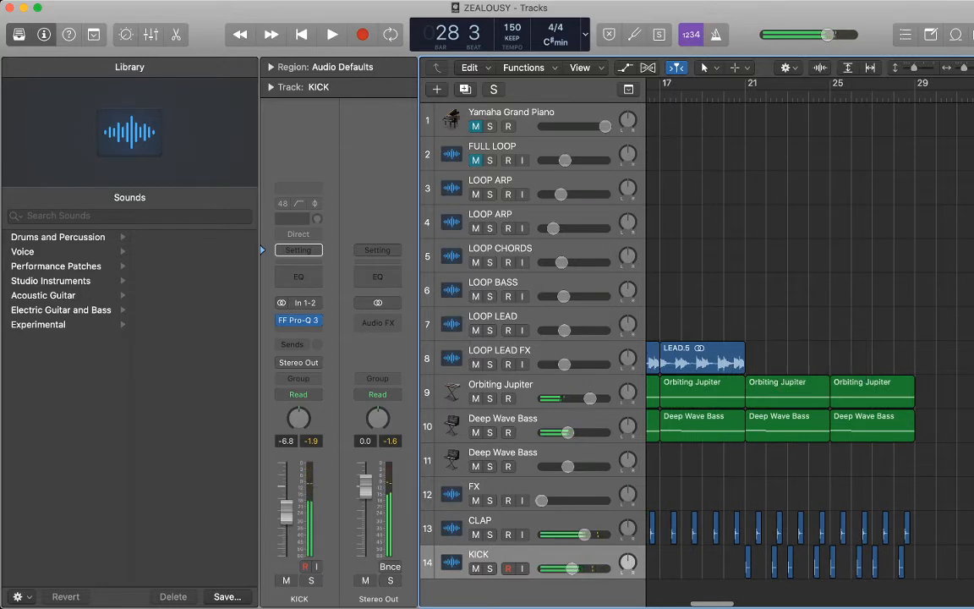
scroll(761, 338, up, 1)
click(746, 98)
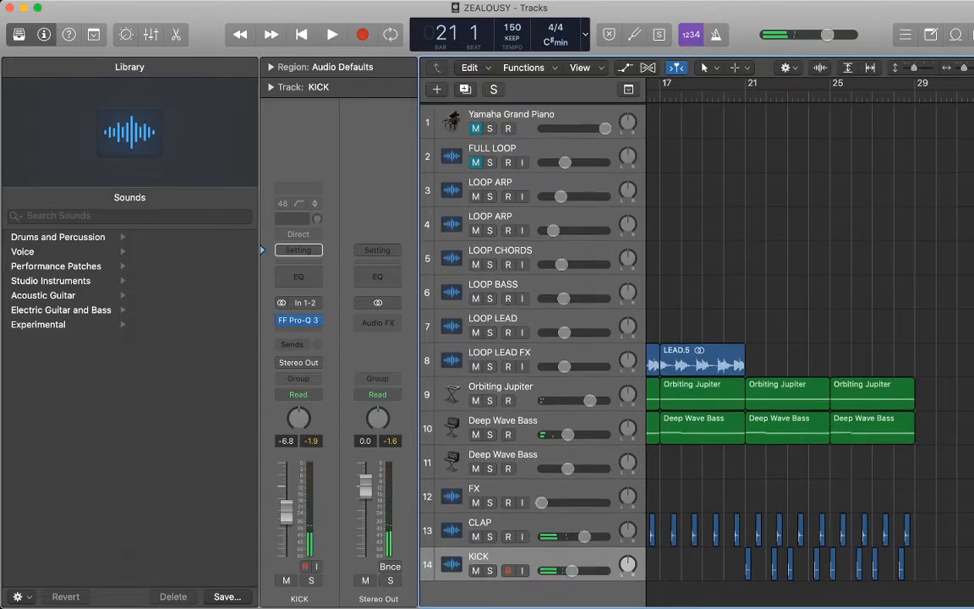
key(space)
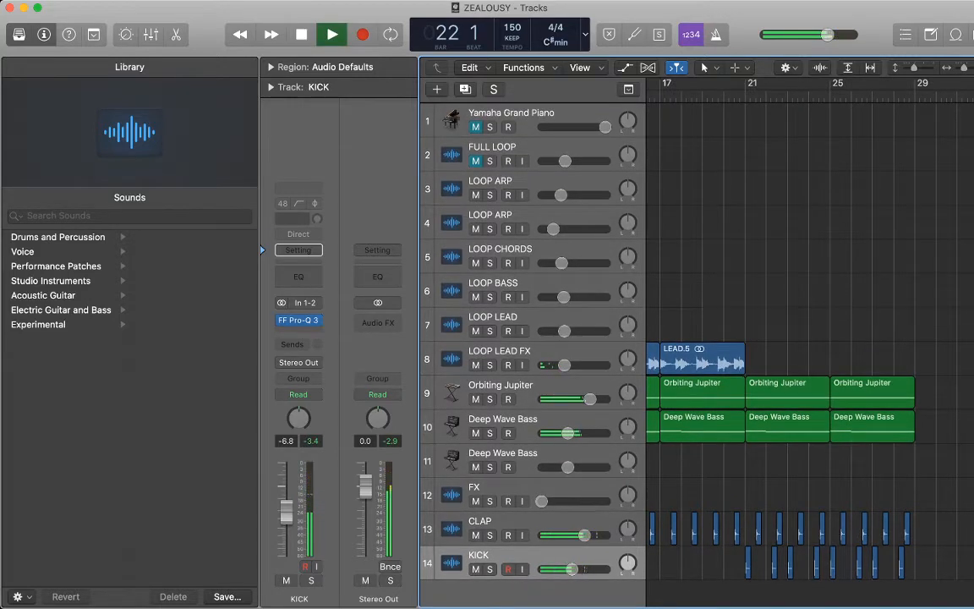
double_click(787, 394)
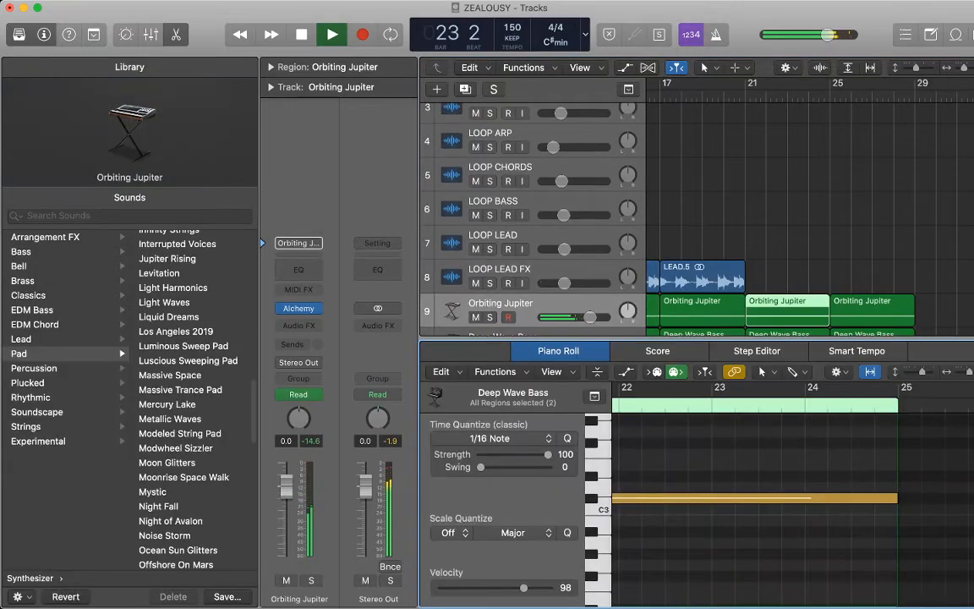
key(space)
scroll(760, 473, down, 5)
scroll(761, 473, down, 2)
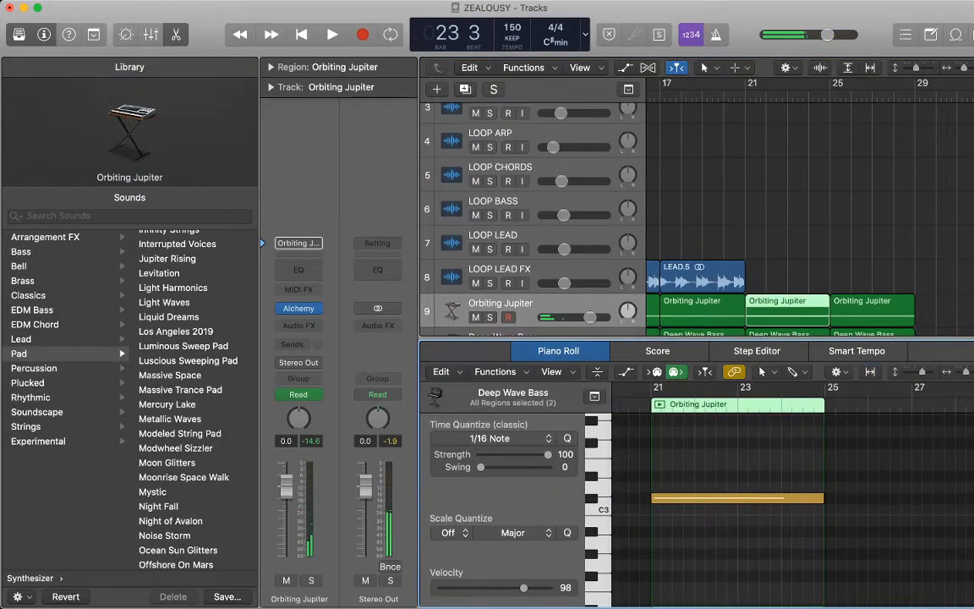
key(p)
scroll(760, 474, left, 3)
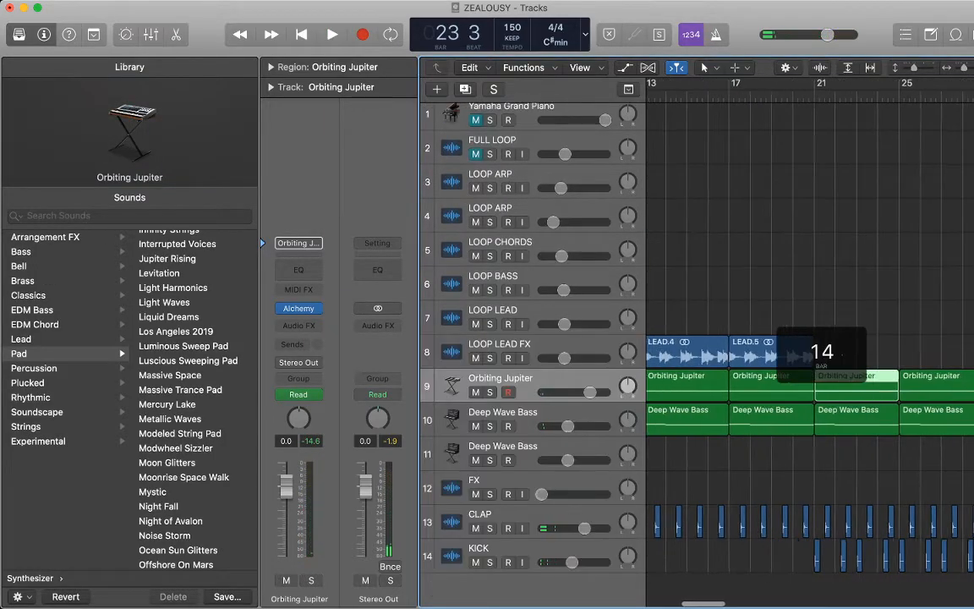
- Select the six Orbiting Jupiter regions from bar 5 onward and open them together in the Piano Roll
key(super+Left)
key(super+Left)
key(super+Left)
key(super+Left)
key(super+Left)
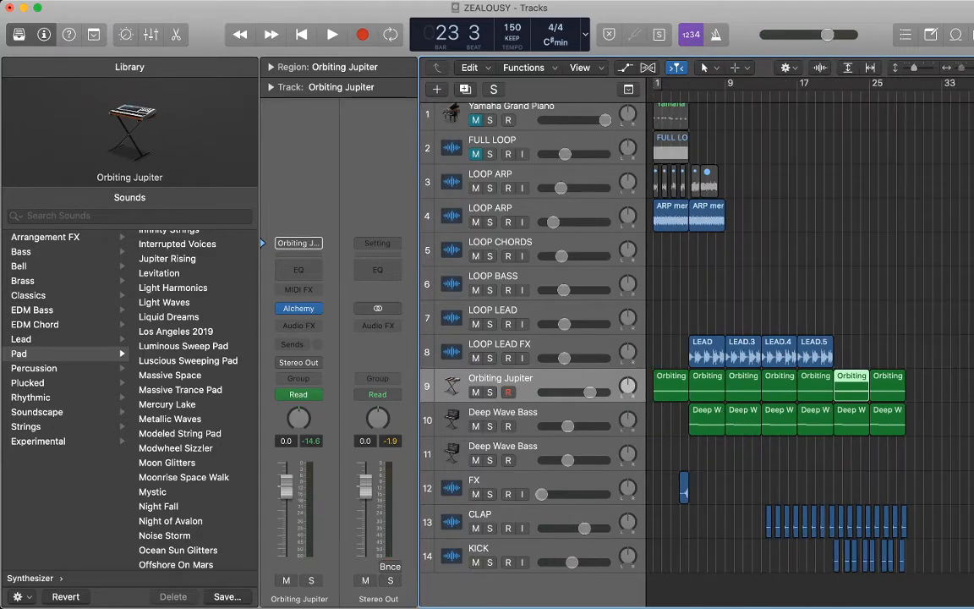
drag(951, 382, 708, 381)
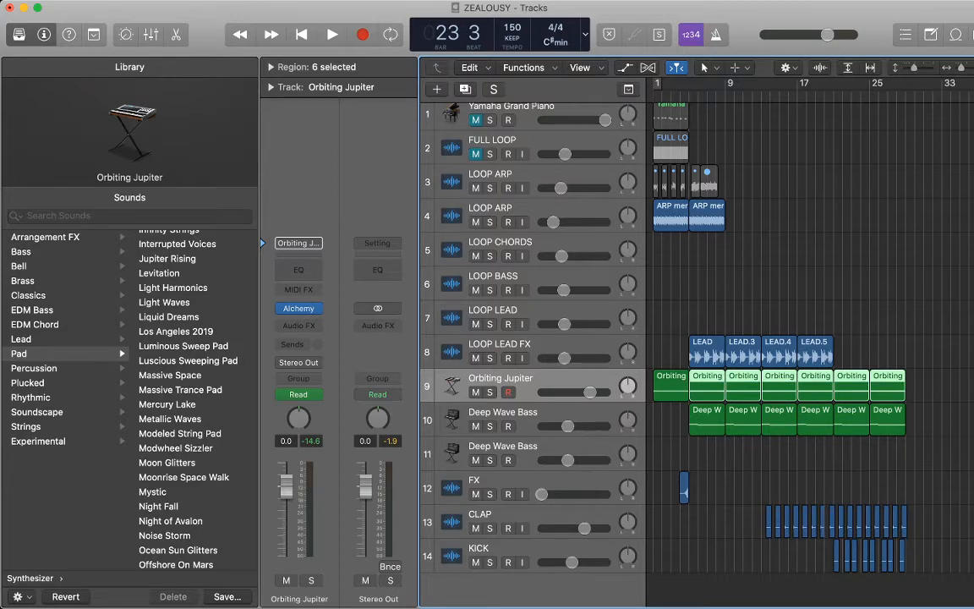
key(p)
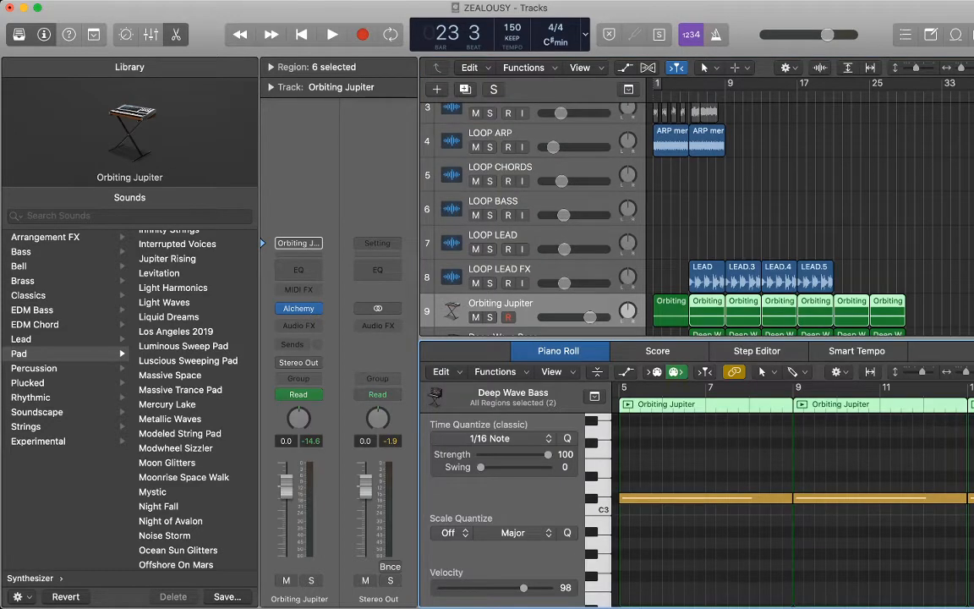
- Select all six long notes of the Orbiting Jupiter regions and shorten them together to about two bars each
key(super+Left)
key(super+Left)
key(super+Left)
key(super+Left)
key(super+Left)
key(super+Left)
drag(932, 537, 645, 453)
drag(691, 498, 674, 498)
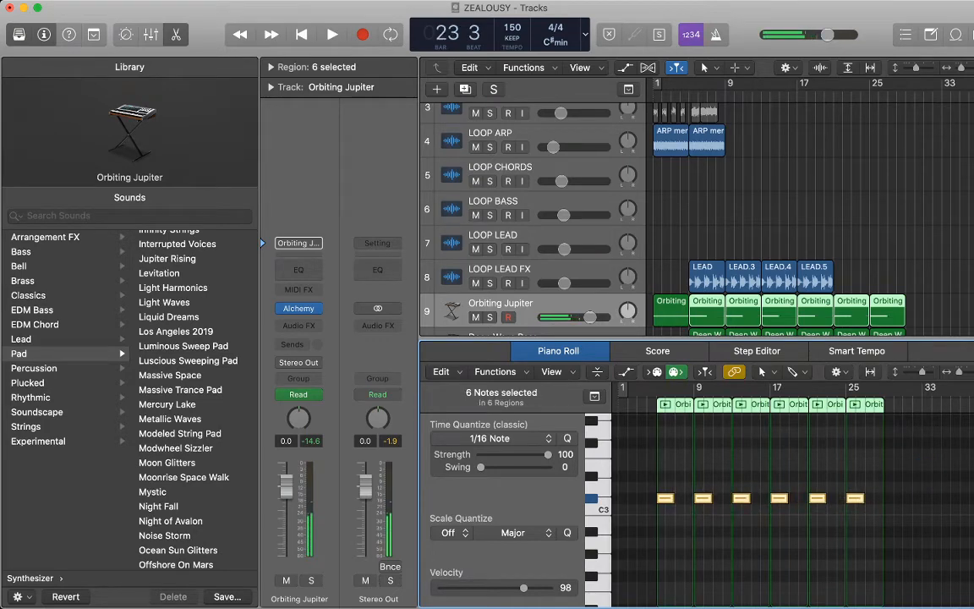
- Shorten the six selected Orbiting Jupiter notes further to about one bar each
key(super+Right)
key(super+Right)
key(super+Right)
key(super+Right)
key(super+Right)
key(super+Right)
drag(682, 498, 682, 498)
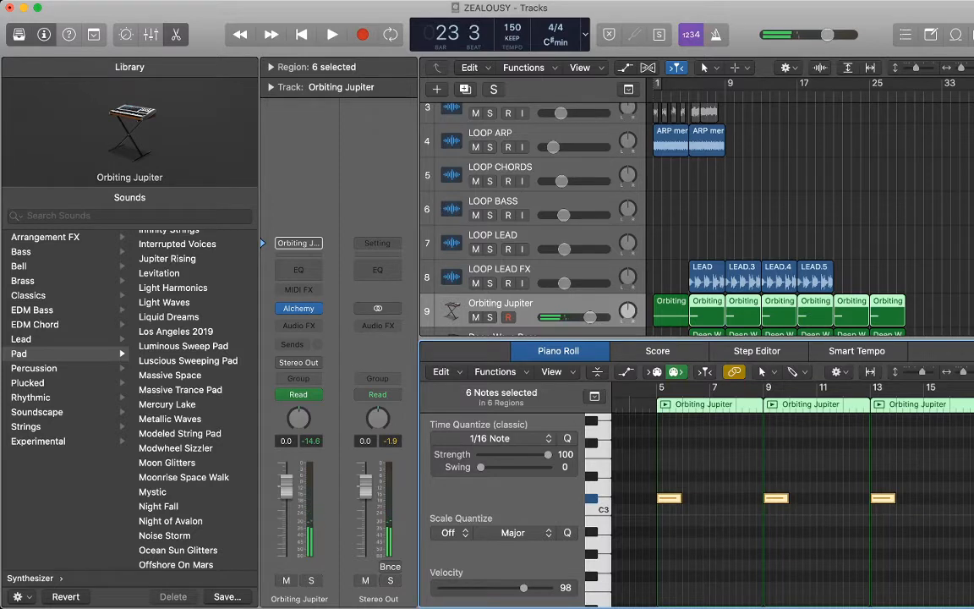
click(686, 391)
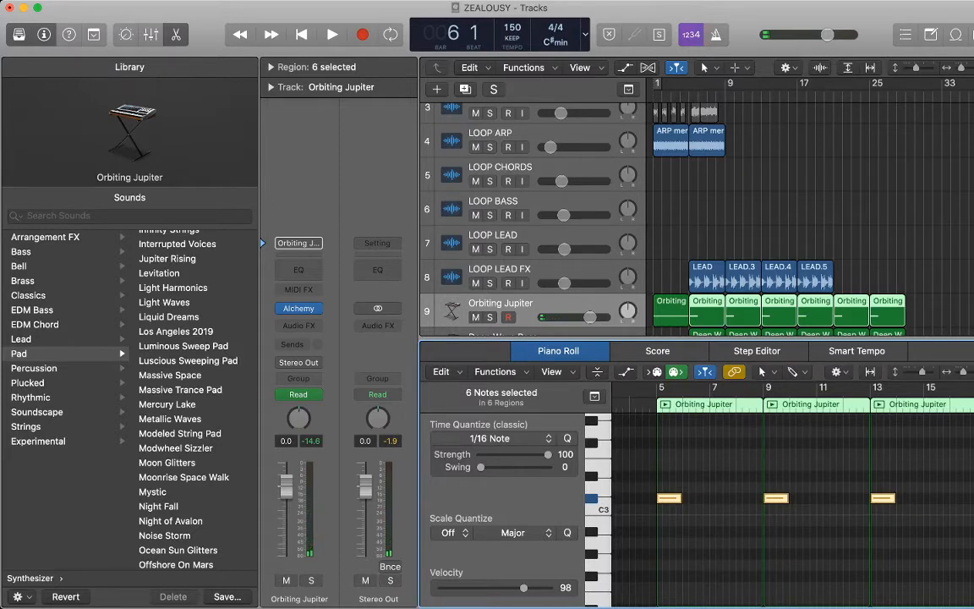
key(super+v)
key(super+a)
drag(694, 498, 693, 442)
key(alt+Down)
key(alt+Down)
key(alt+Down)
key(alt+Down)
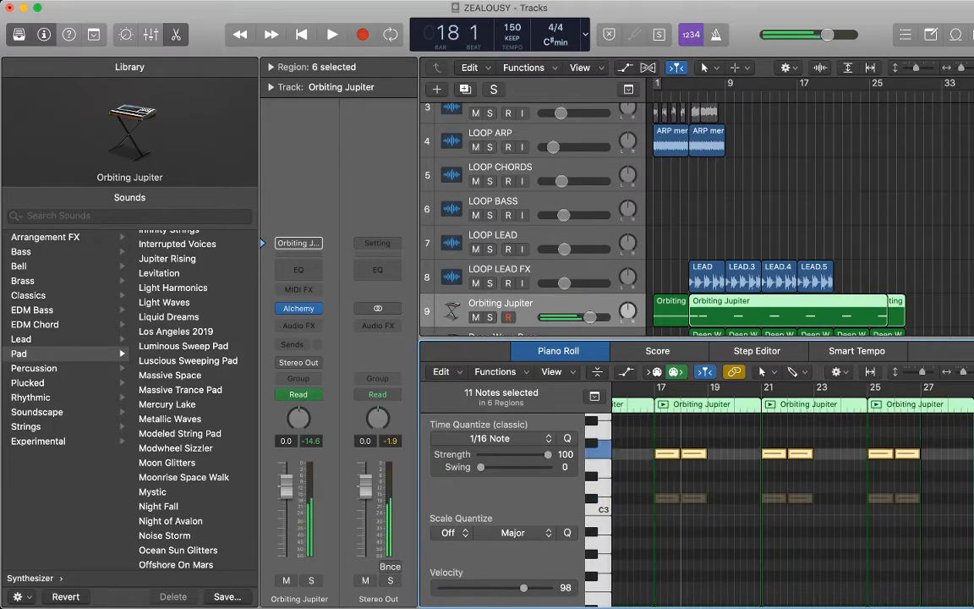
key(alt+Down)
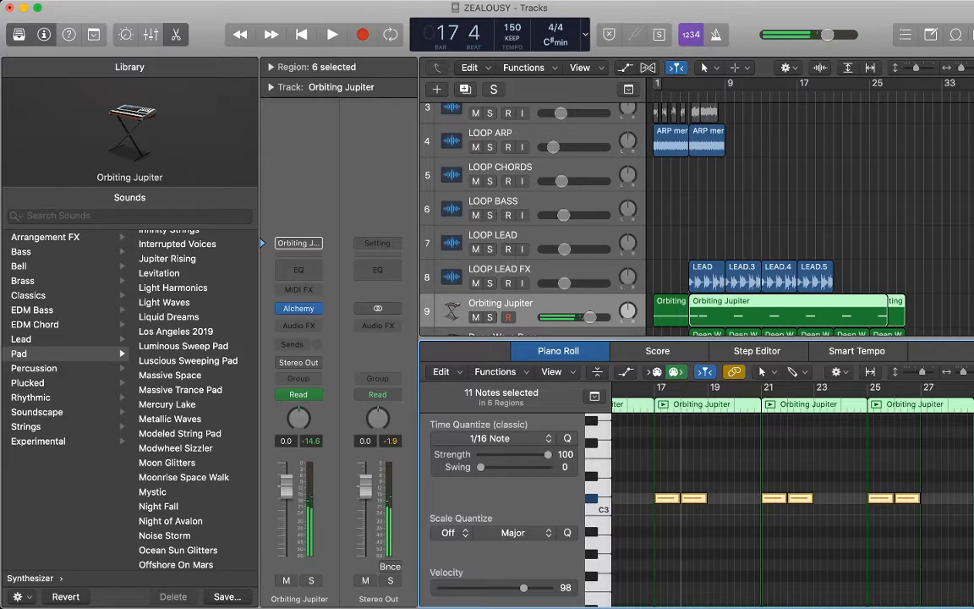
scroll(790, 490, left, 10)
scroll(791, 490, left, 6)
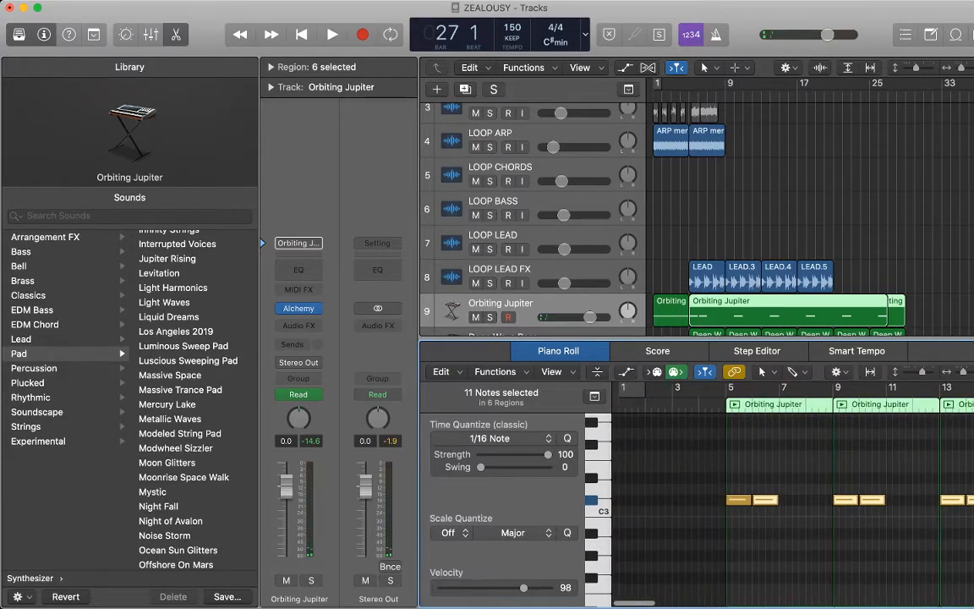
click(795, 466)
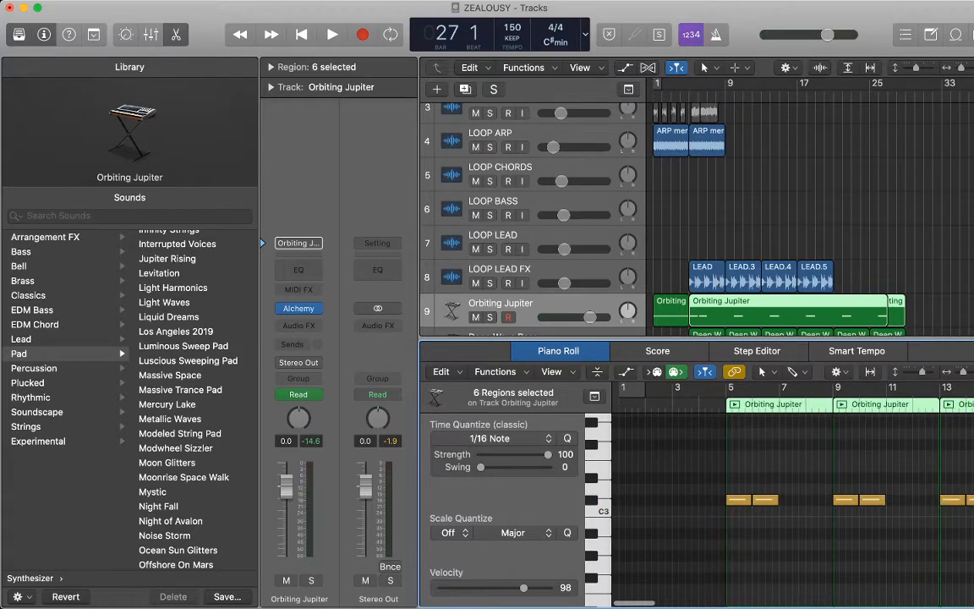
key(super+z)
- Select the six one-bar Orbiting Jupiter notes and lower them together five semitones to G#2
drag(698, 480, 934, 509)
scroll(933, 508, left, 10)
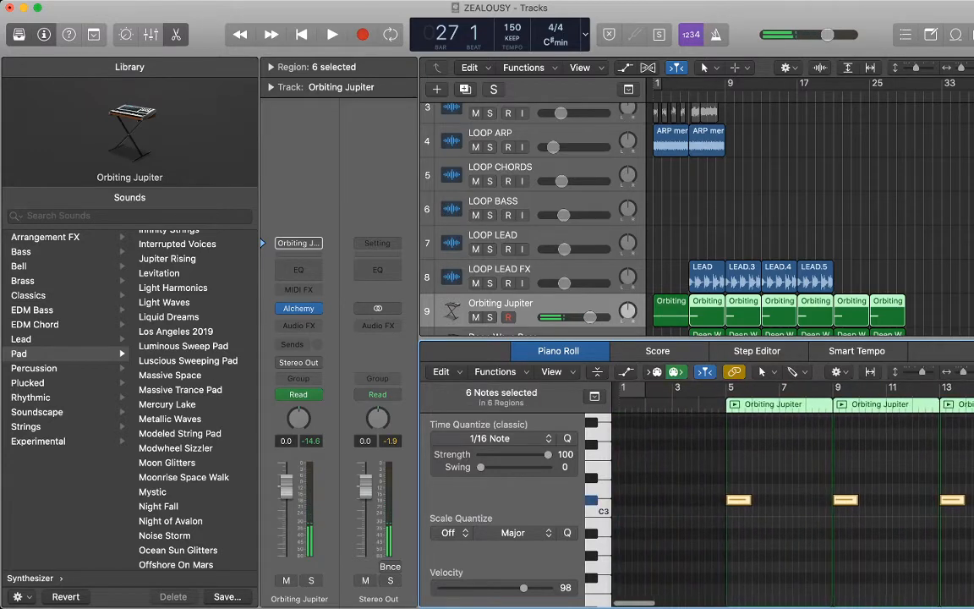
drag(738, 500, 738, 556)
scroll(738, 556, down, 3)
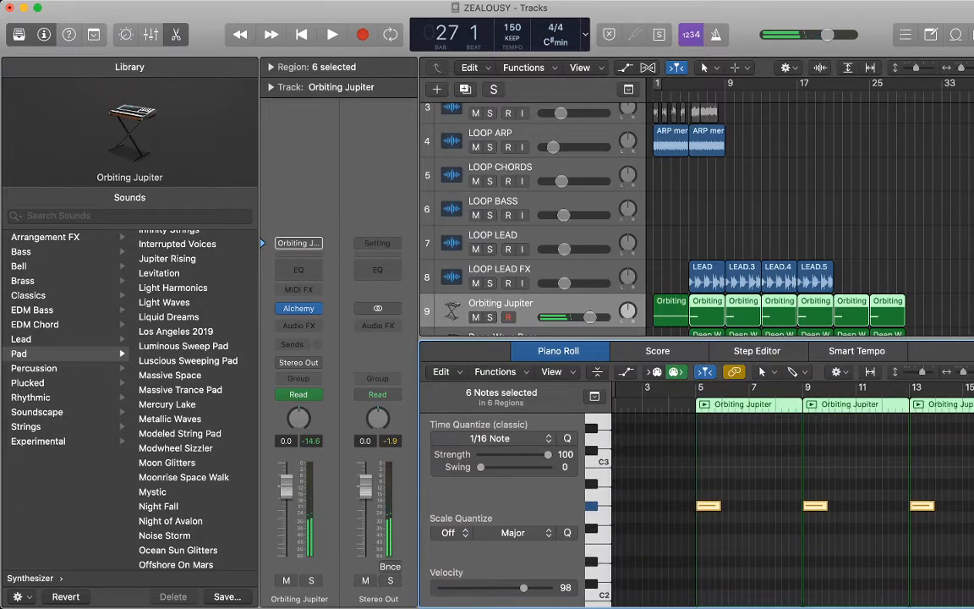
- Paste a copy of the six notes at bar 6, so each copy directly follows its original
click(725, 391)
key(super+r)
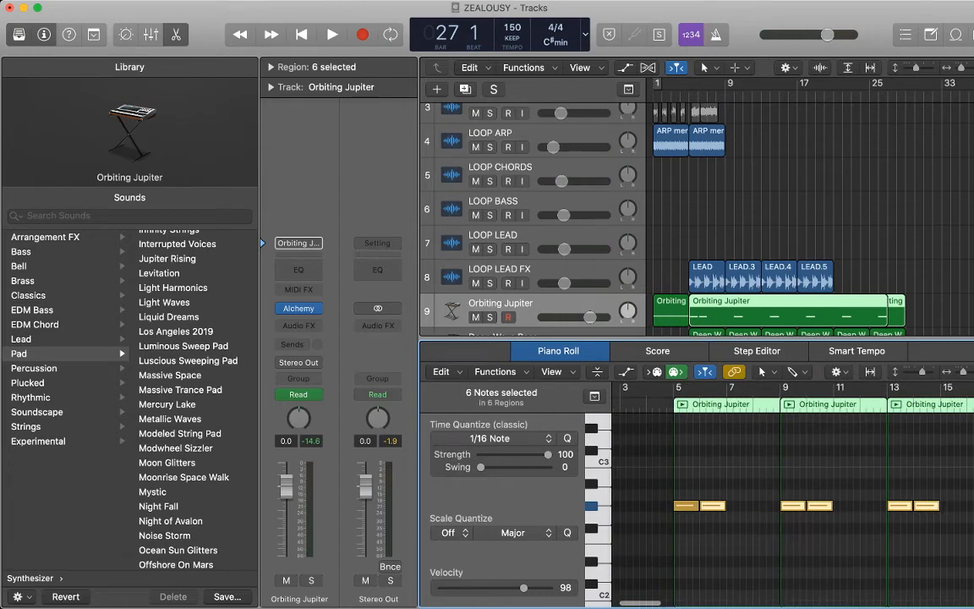
click(734, 479)
- Raise each of the six pasted notes, one after another, five semitones to C#3
click(712, 505)
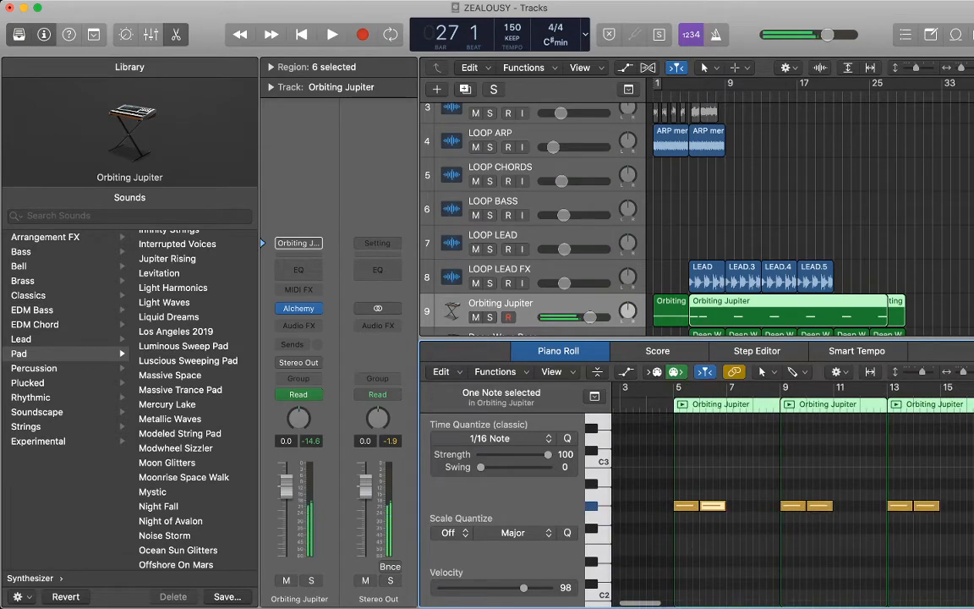
drag(712, 506, 712, 450)
scroll(718, 473, right, 5)
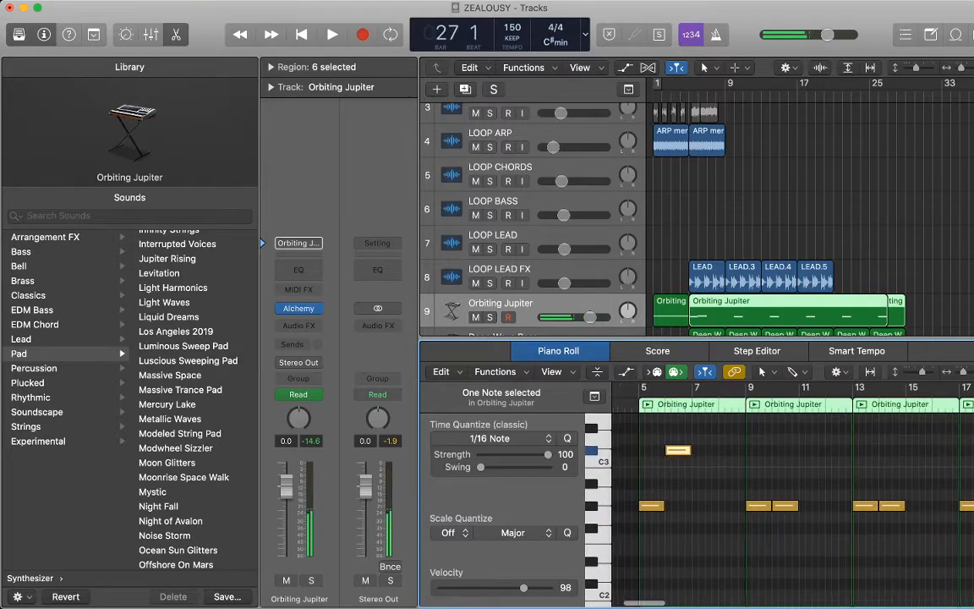
drag(757, 506, 756, 450)
scroll(757, 452, right, 1)
scroll(744, 474, right, 1)
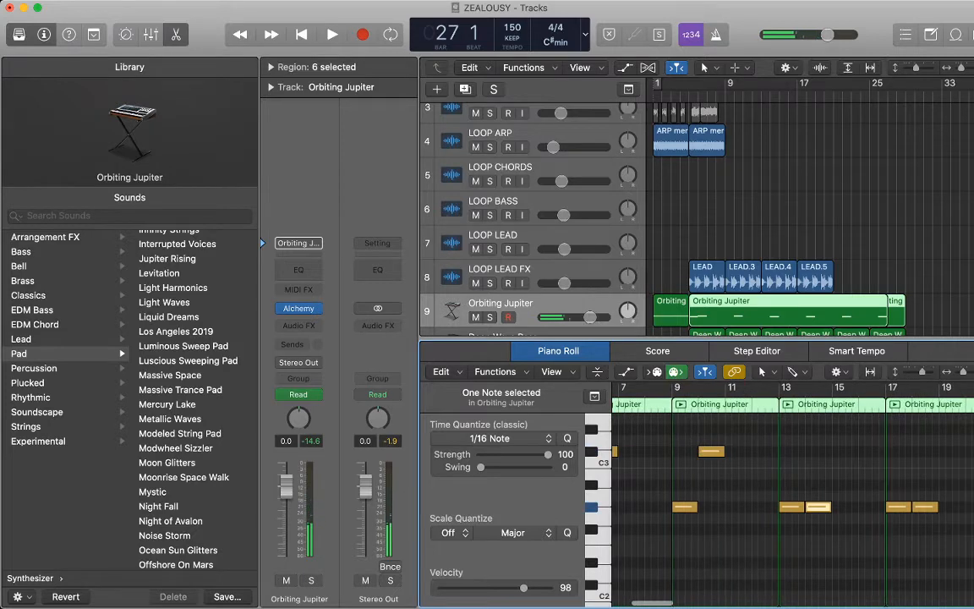
scroll(845, 491, right, 1)
drag(913, 506, 913, 452)
scroll(913, 452, right, 5)
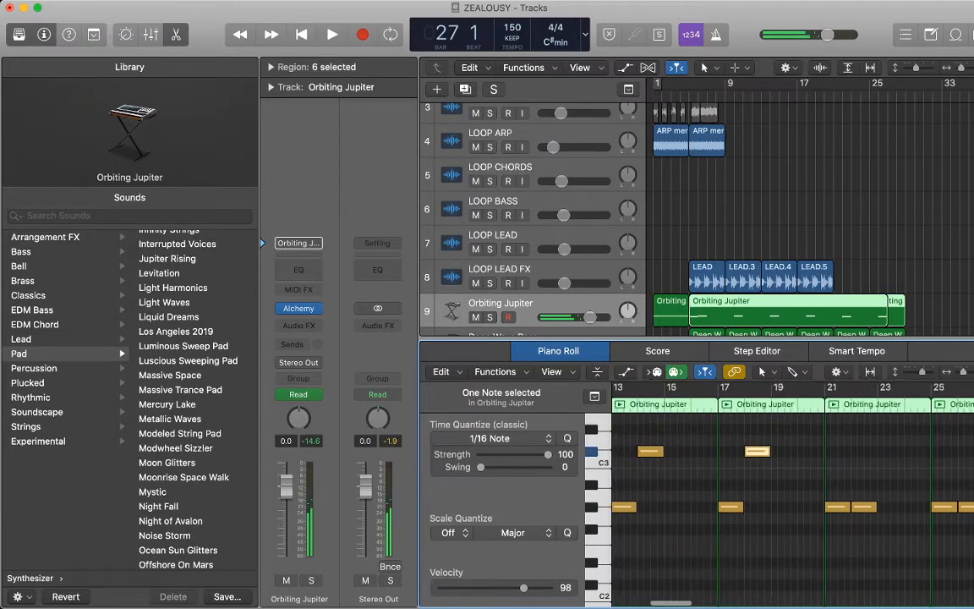
drag(753, 507, 754, 451)
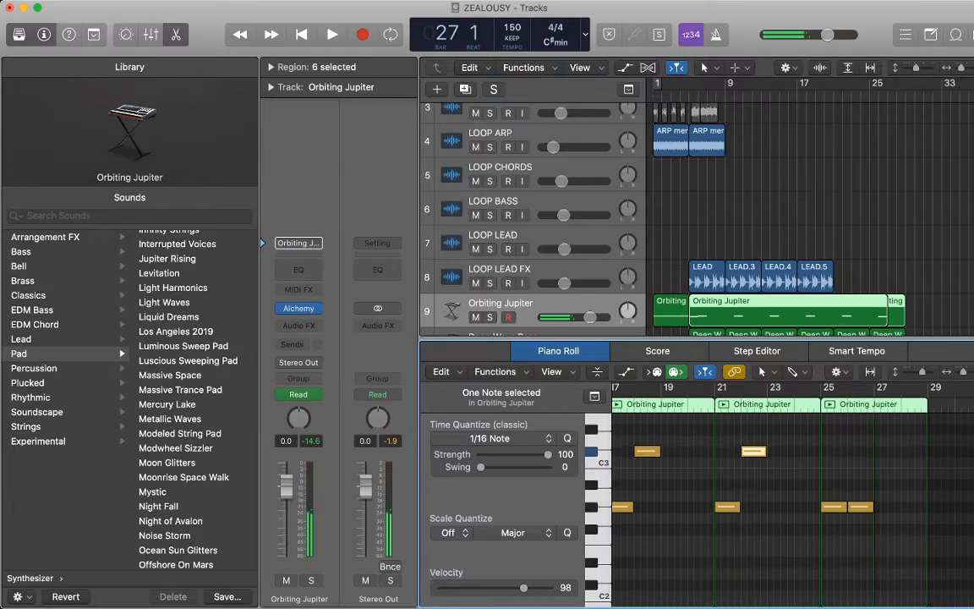
drag(860, 507, 860, 450)
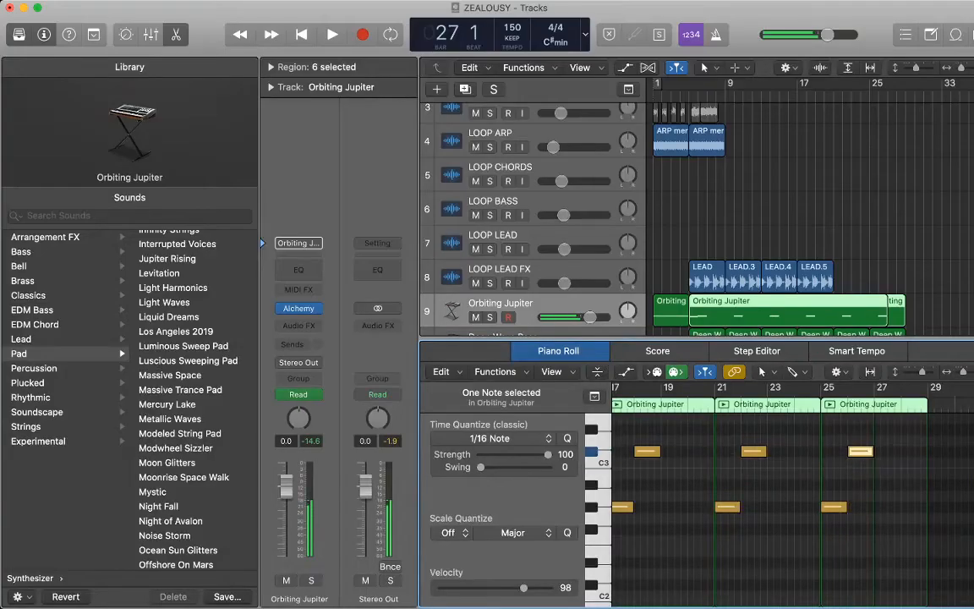
- Paste the six-note group again at bar 7 and lower these copies four semitones to E2
scroll(778, 490, left, 10)
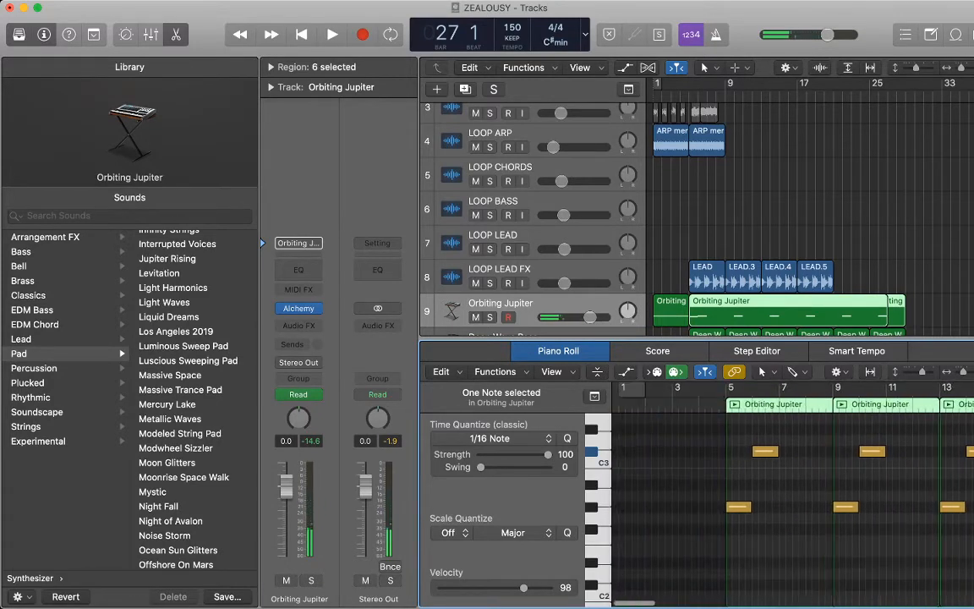
click(779, 389)
click(780, 482)
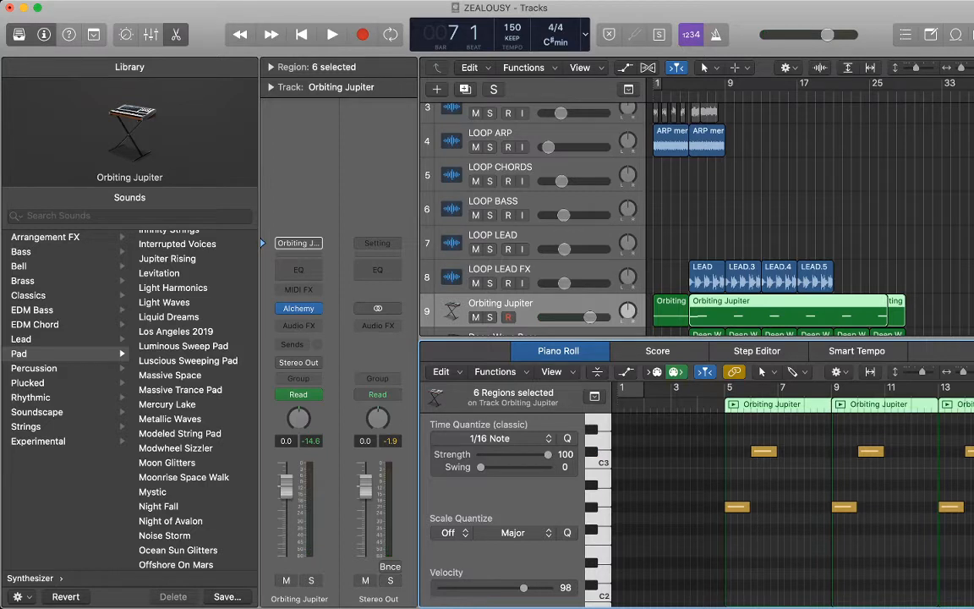
scroll(778, 508, down, 3)
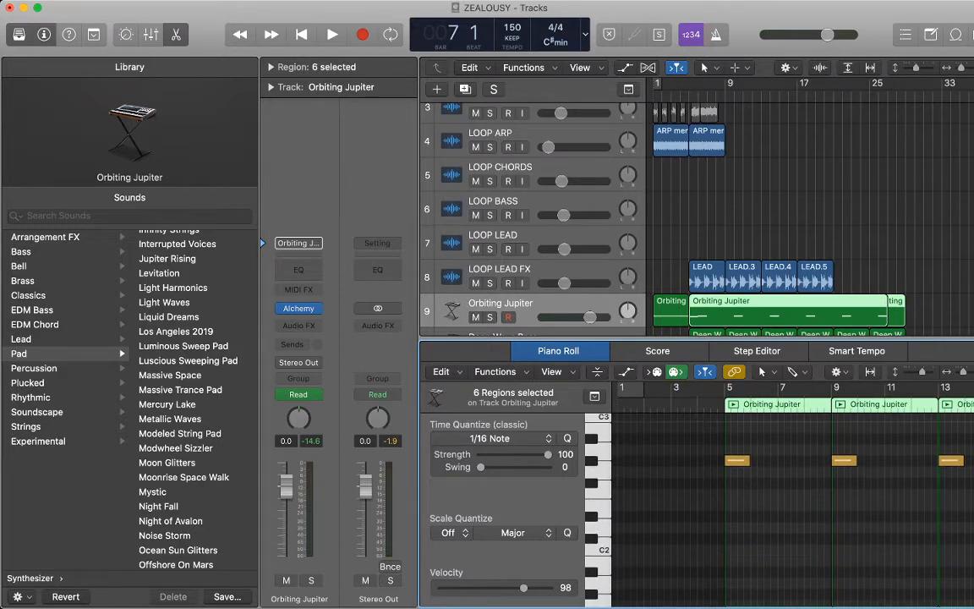
scroll(778, 499, up, 3)
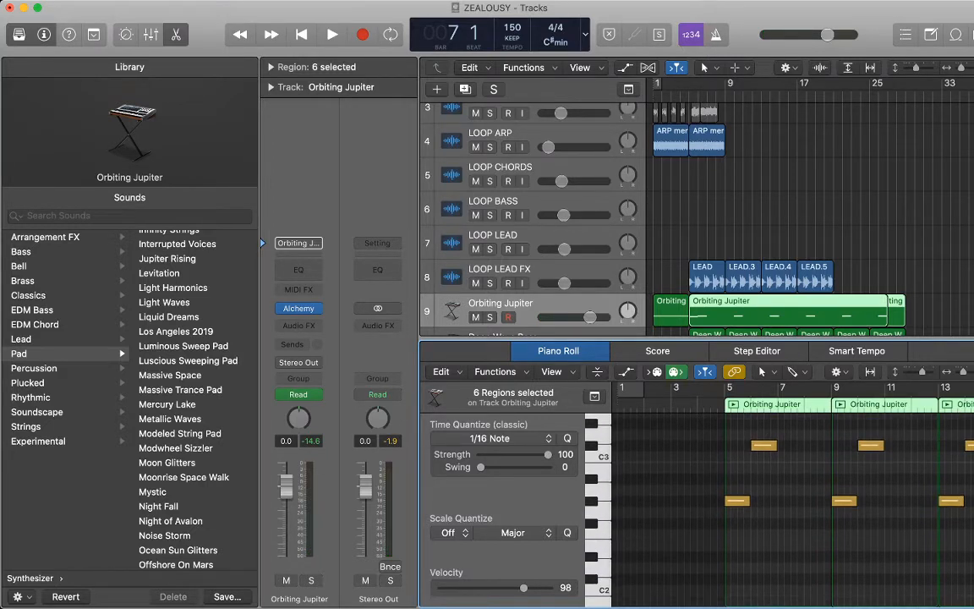
key(super+v)
scroll(778, 499, left, 10)
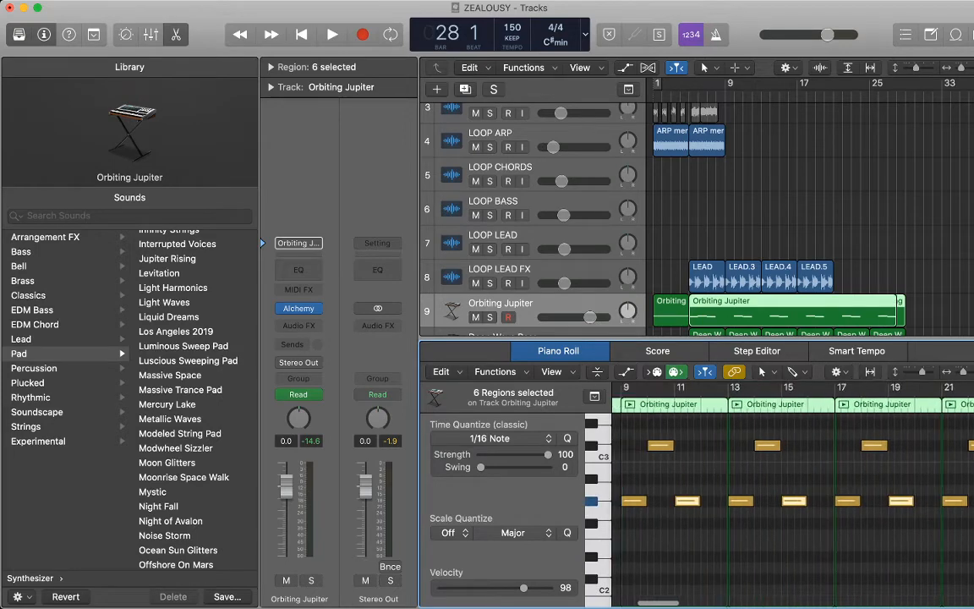
drag(737, 504, 737, 549)
- Paste the six-note group once more at bar 8 and lower these copies two semitones to F#2
click(750, 388)
scroll(751, 389, left, 1)
key(super+v)
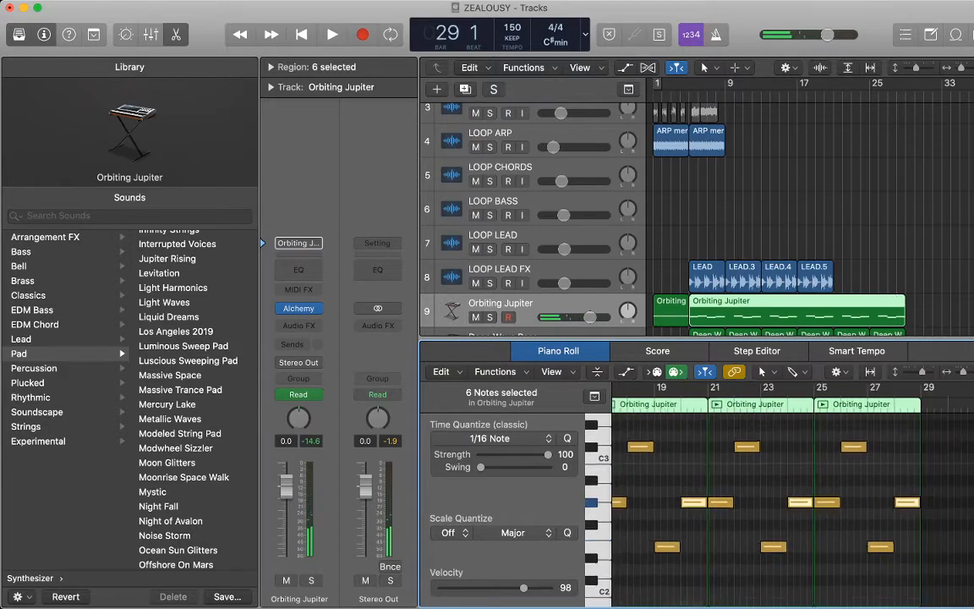
key(alt+Down)
key(alt+Down)
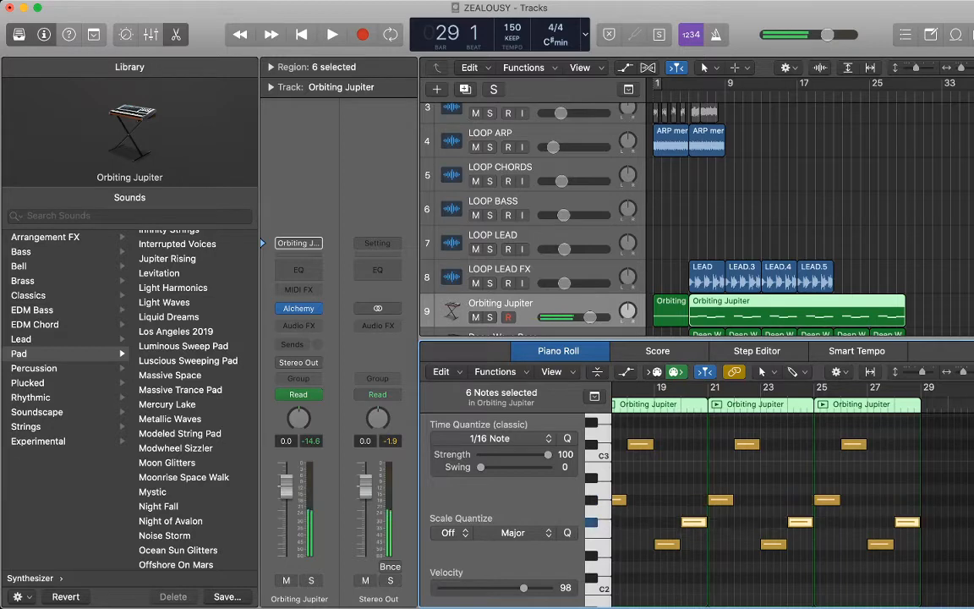
- Play the arrangement from bar 5 and inspect the notes in the Orbiting Jupiter region at bar 9
key(space)
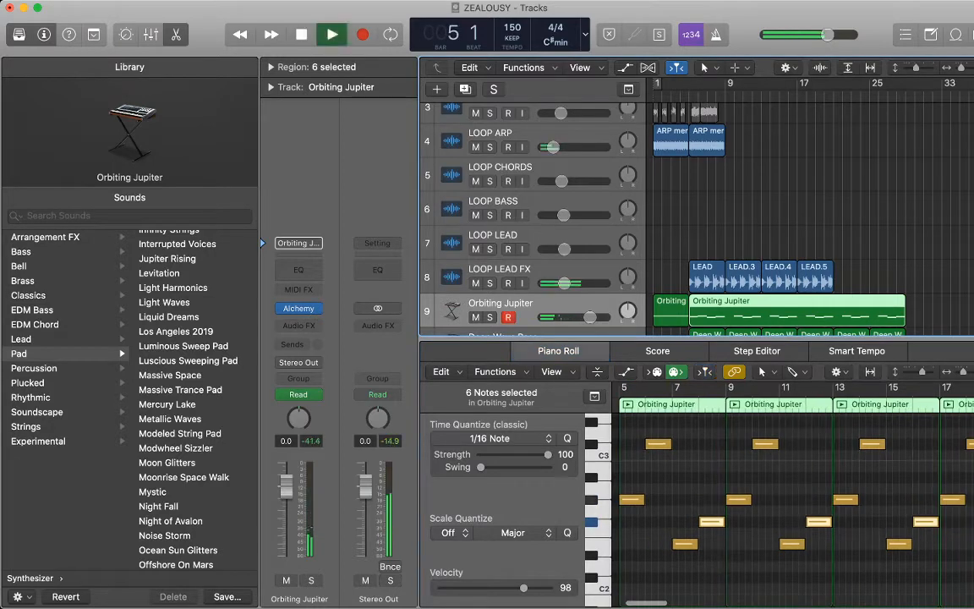
click(896, 220)
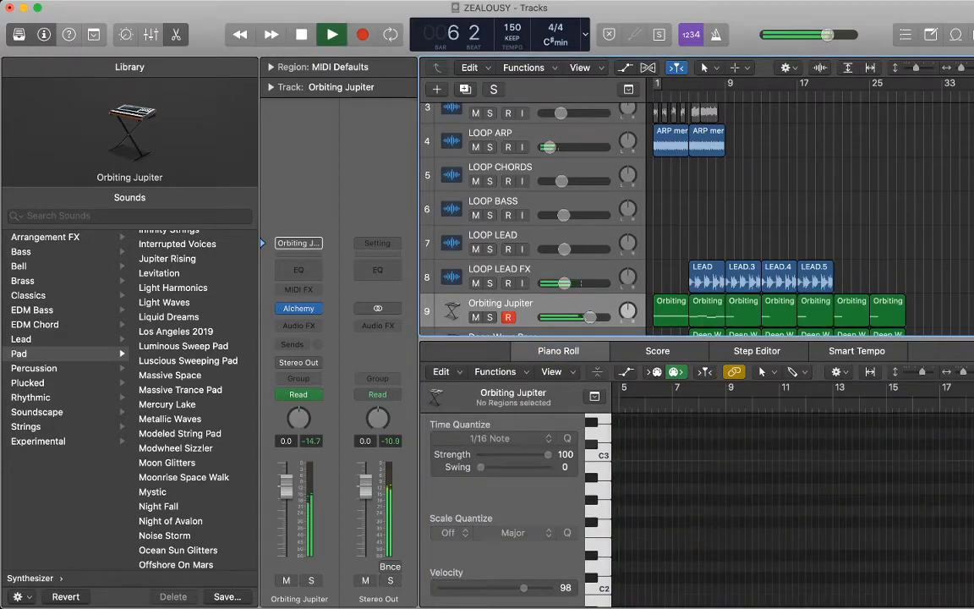
click(744, 313)
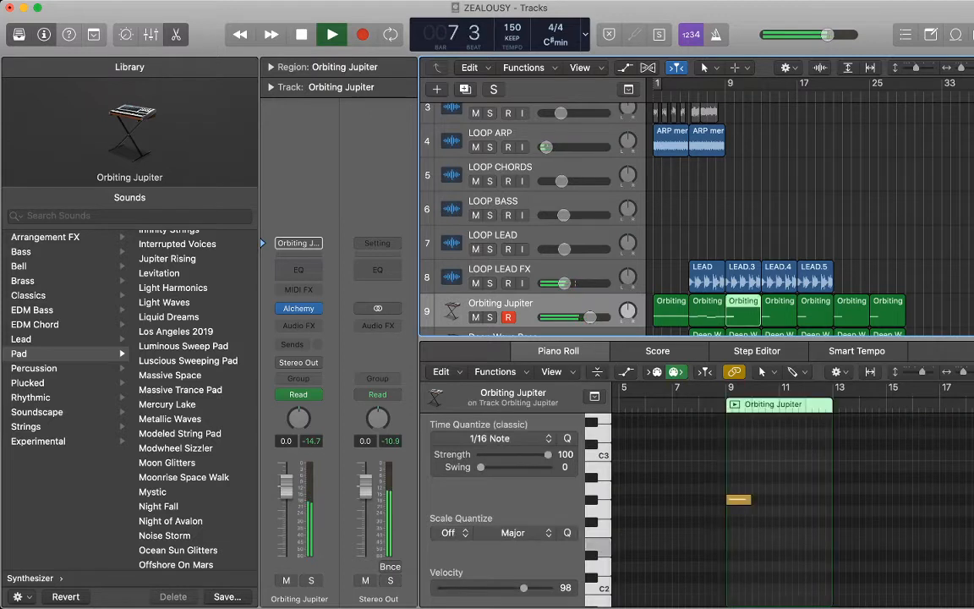
key(space)
- Split the overlong Orbiting Jupiter region that starts at bar 5 at bar 9 and delete the part after the cut
key(super+z)
click(939, 310)
drag(938, 310, 804, 305)
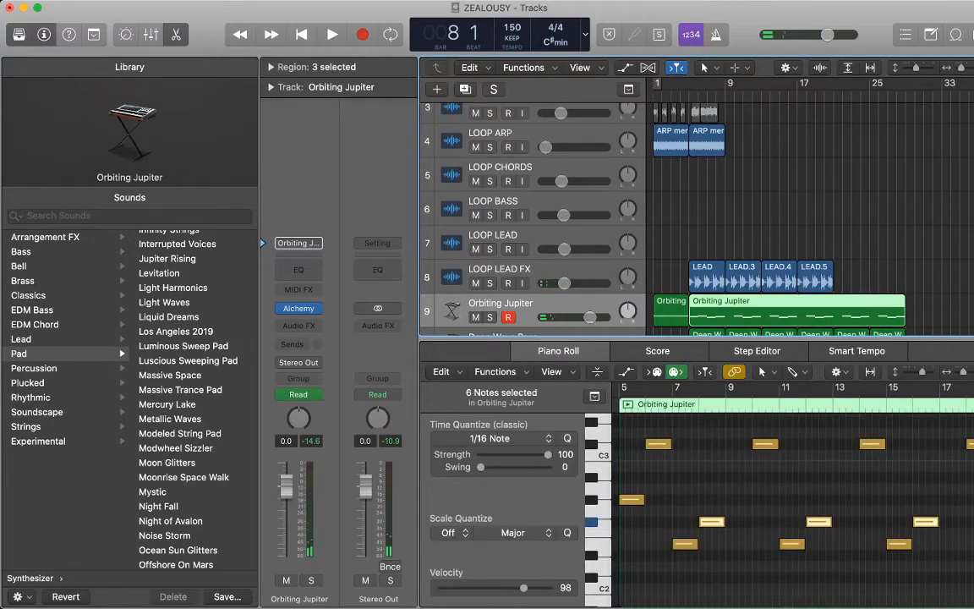
key(period)
key(period)
key(comma)
key(super+t)
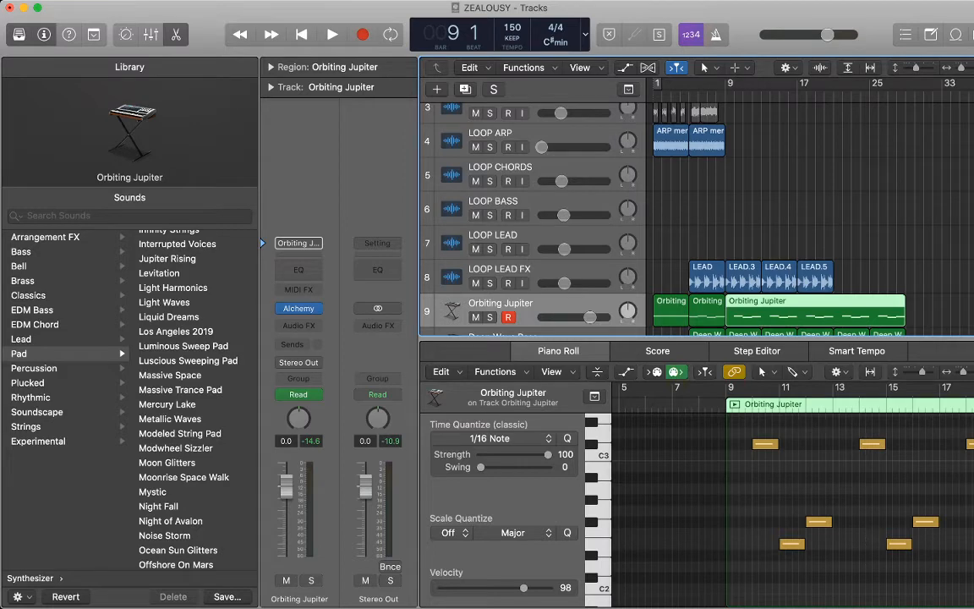
key(Delete)
- Select the five single-note Orbiting Jupiter regions from bar 9 onward and delete them
click(707, 312)
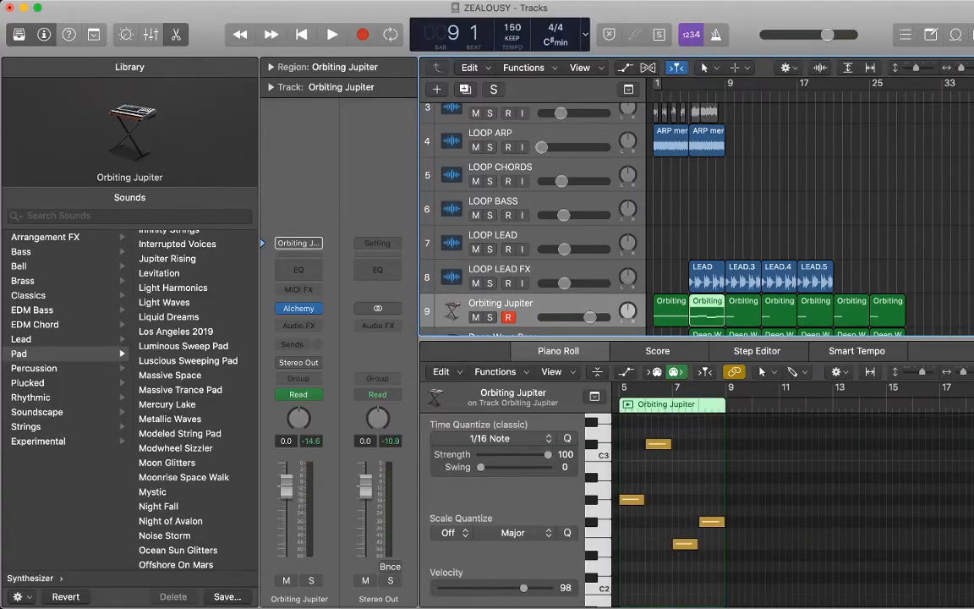
drag(922, 313, 736, 313)
key(Delete)
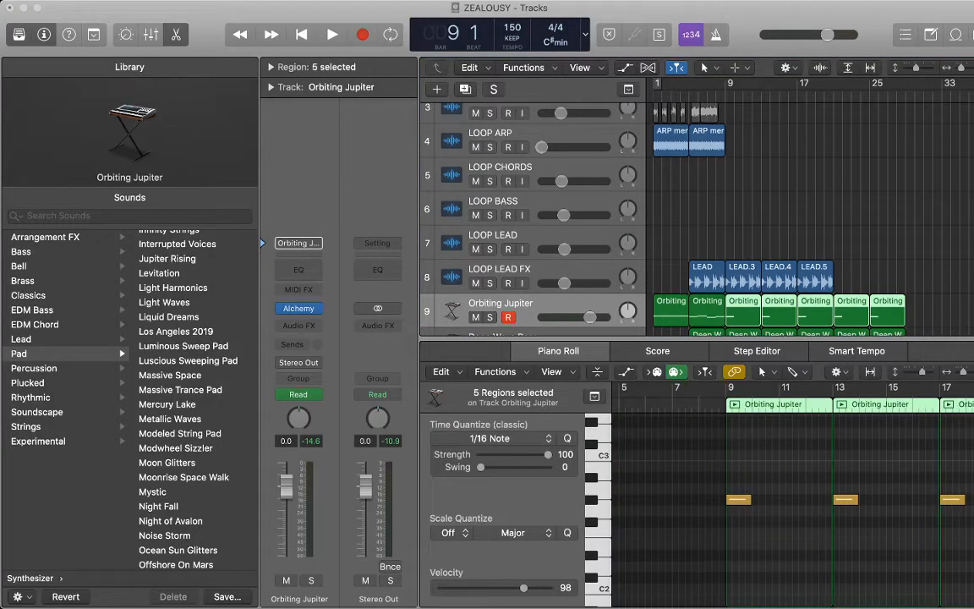
key(Delete)
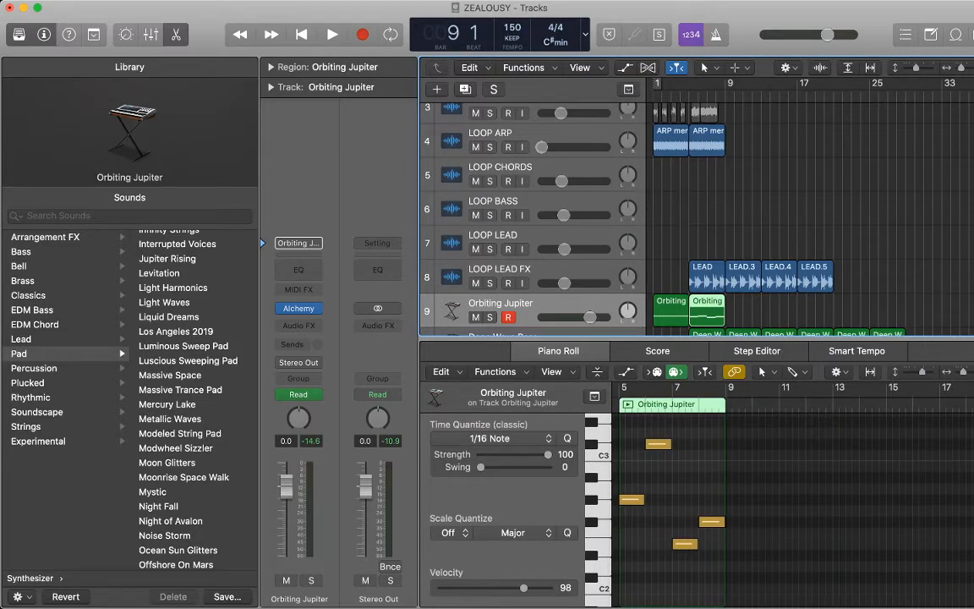
- Copy the four-note Orbiting Jupiter region at bar 5 and paste it three times, at bars 9, 13 and 17
key(super+Tab)
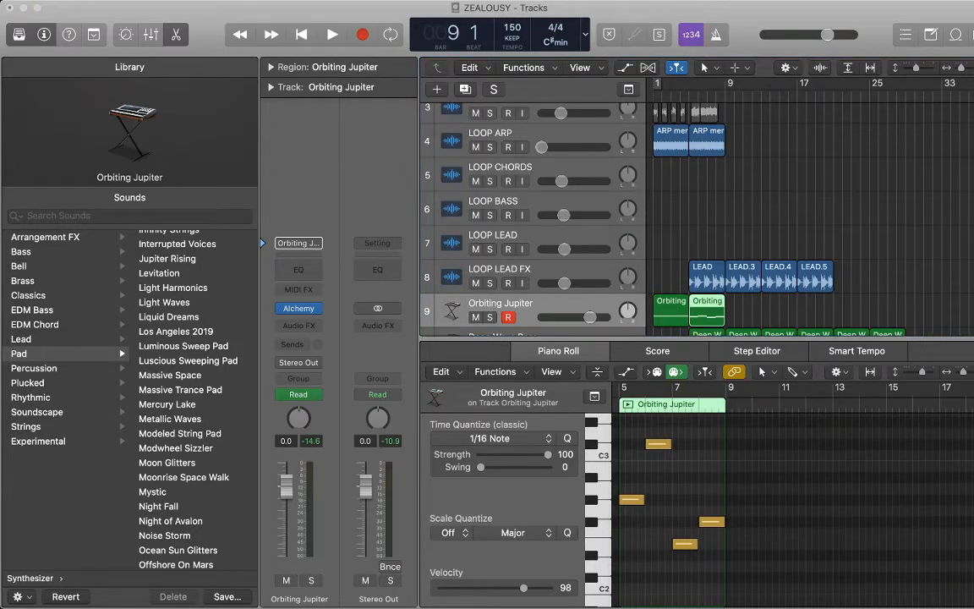
key(super+v)
key(super+v)
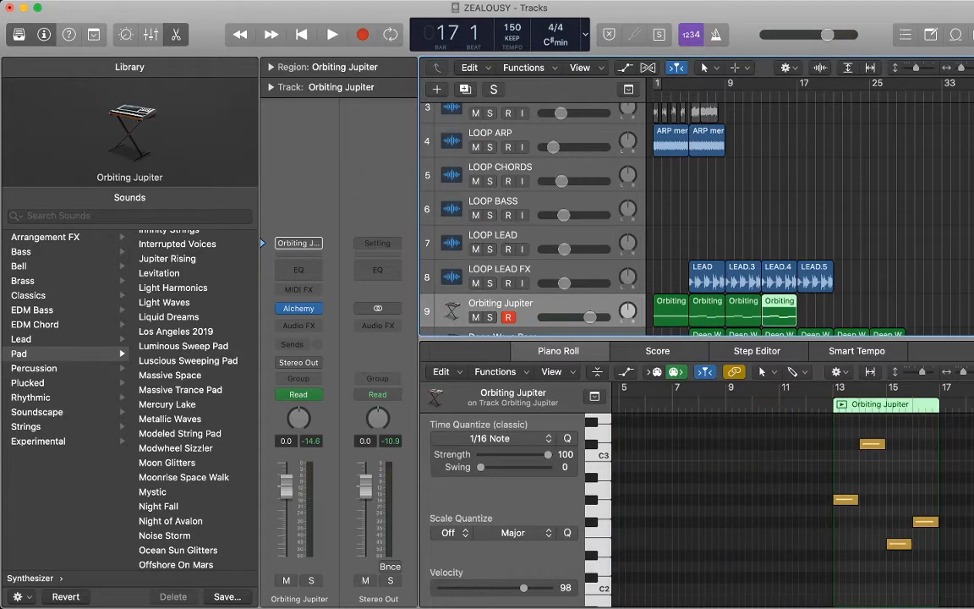
key(super+v)
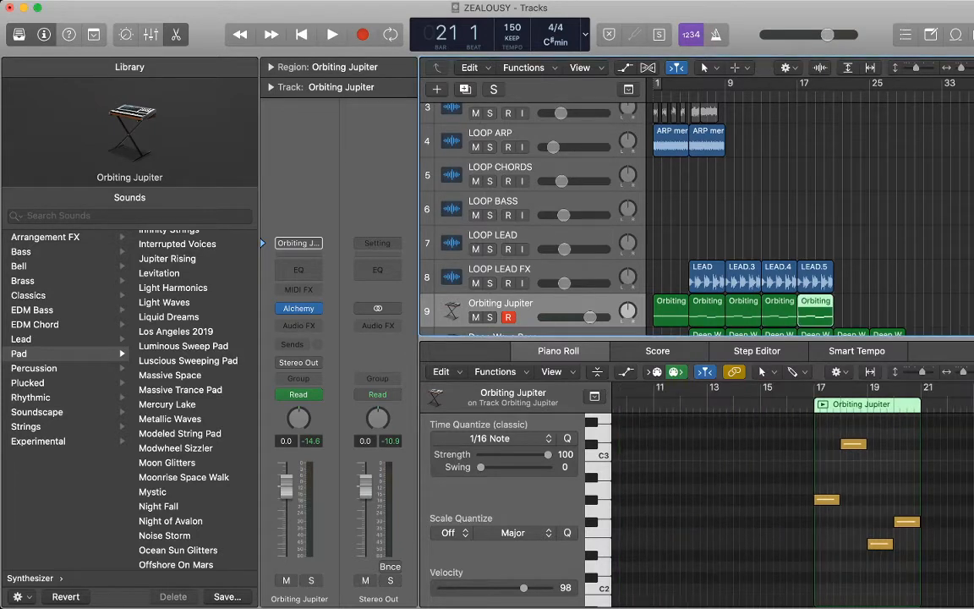
- Listen to the new Orbiting Jupiter pattern in the arrangement from bar 5
click(689, 90)
key(space)
click(897, 211)
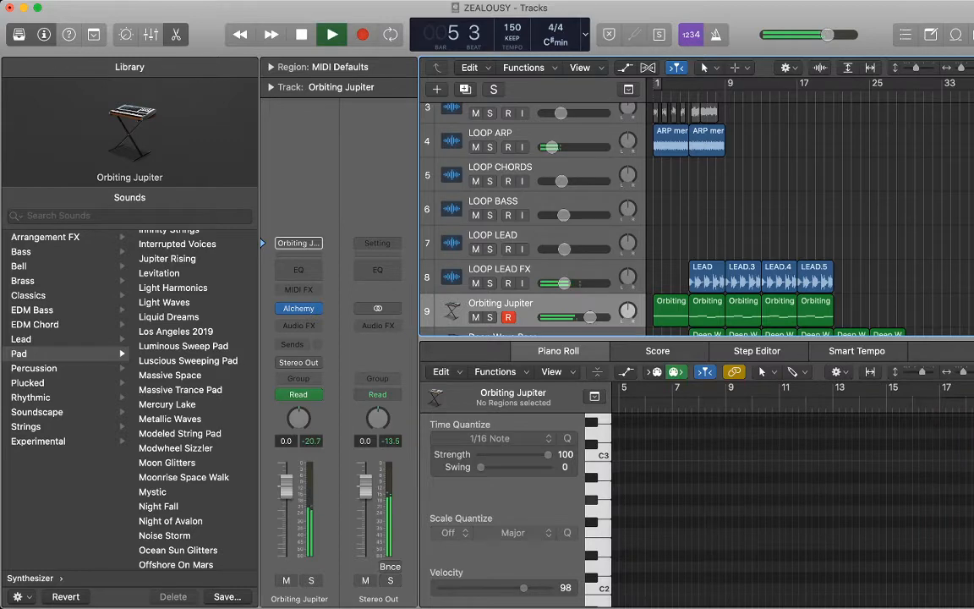
- Close the Piano Roll and play the whole arrangement from the beginning
key(p)
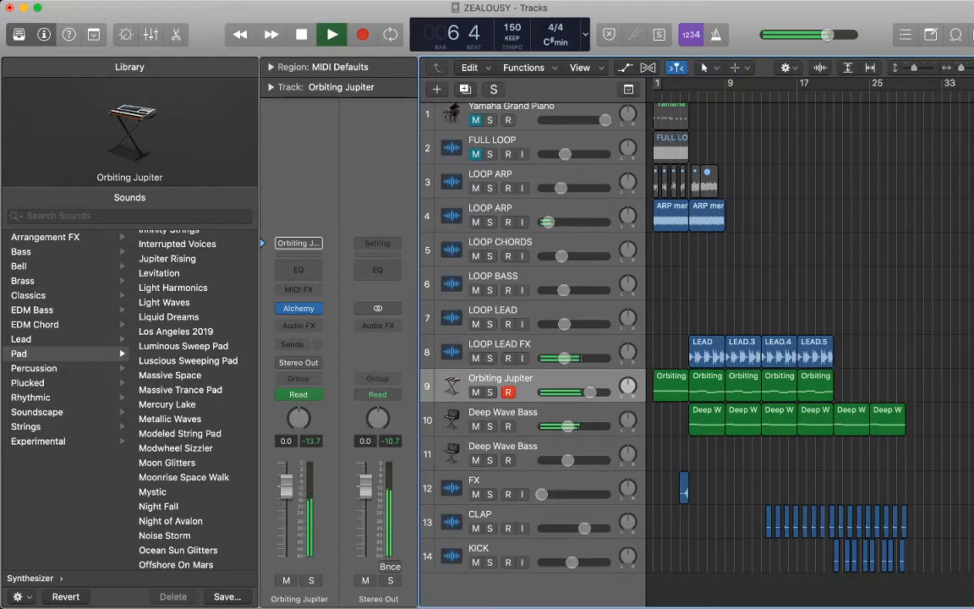
key(space)
key(Return)
key(space)
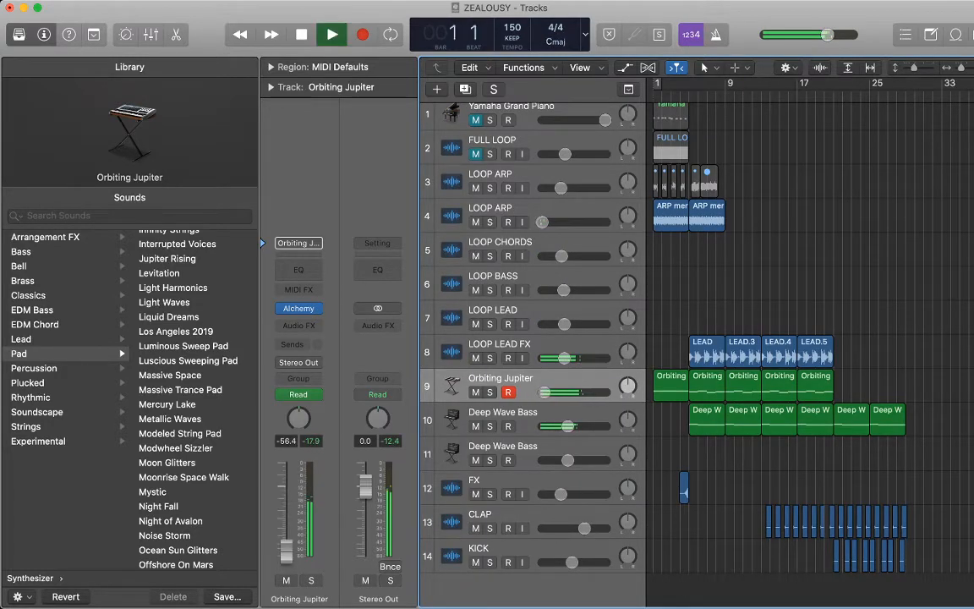
- Play the arrangement and inspect the notes of the Orbiting Jupiter regions at bars 5 and 17 in the Piano Roll
key(space)
key(space)
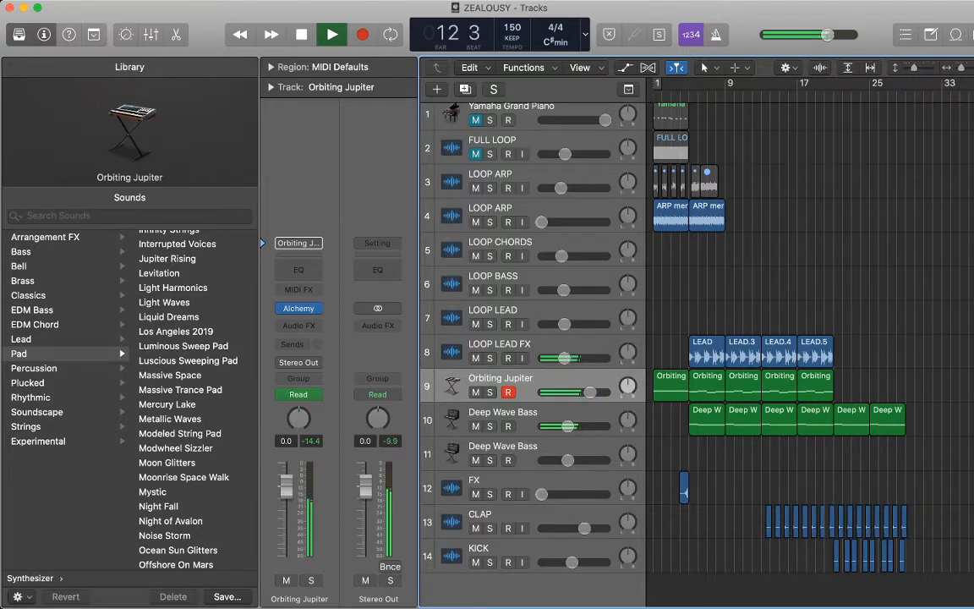
click(706, 386)
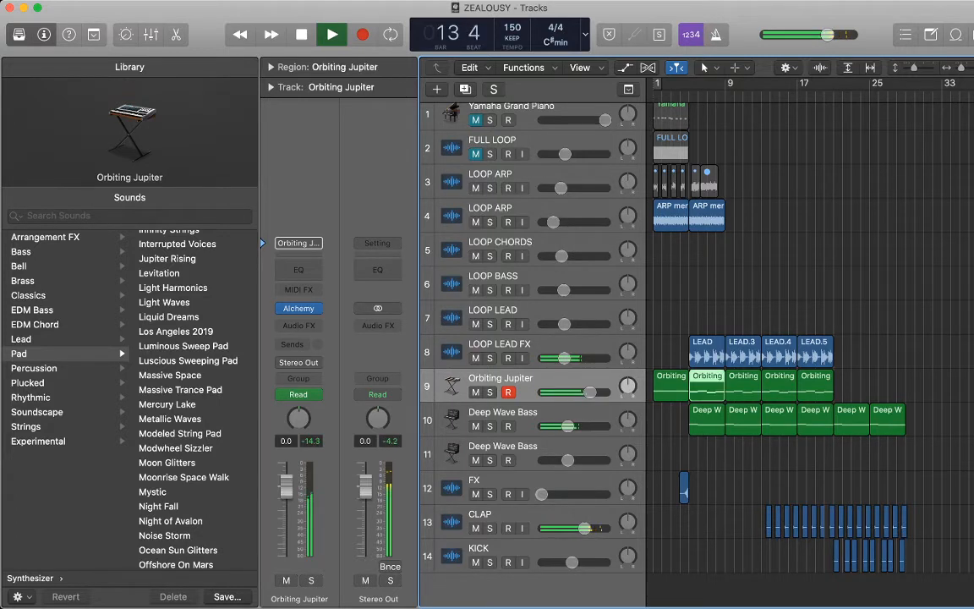
key(p)
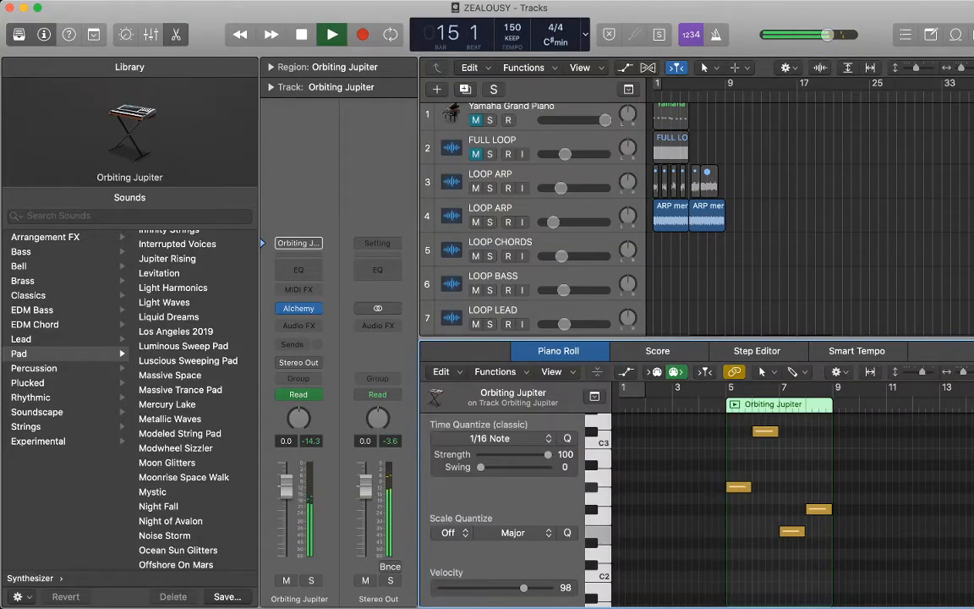
click(744, 225)
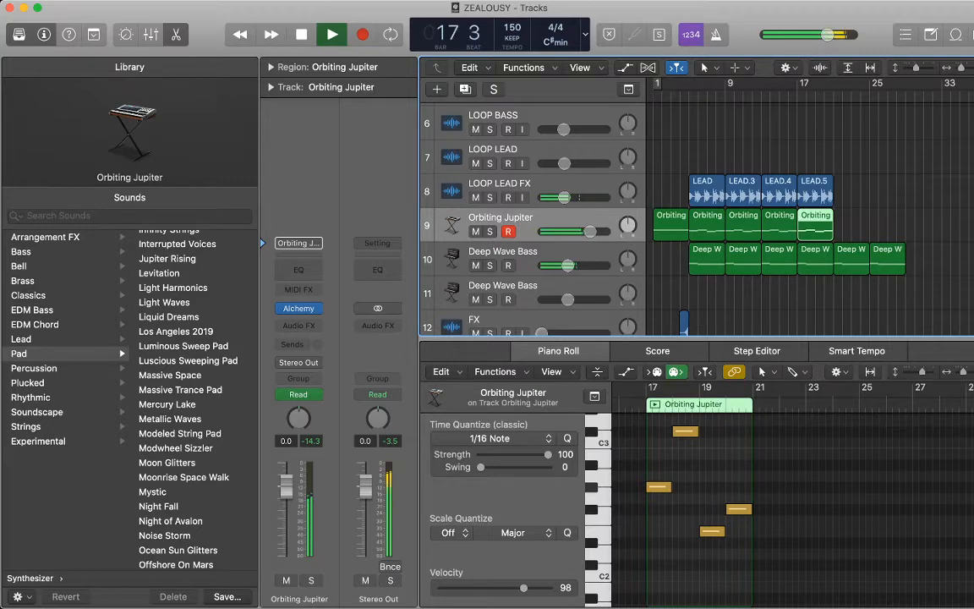
key(p)
click(888, 339)
- Extend the Orbiting Jupiter pattern with two more copies of the four-note region, at bars 21 and 25
scroll(888, 338, right, 3)
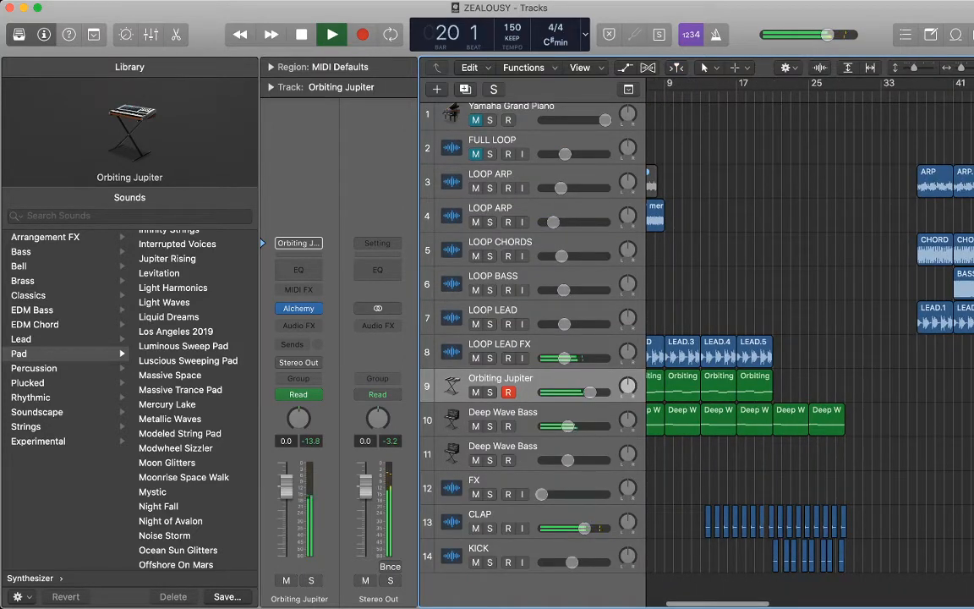
key(space)
drag(803, 393, 724, 382)
key(.)
key(super+Tab)
key(super+Tab)
key(super+r)
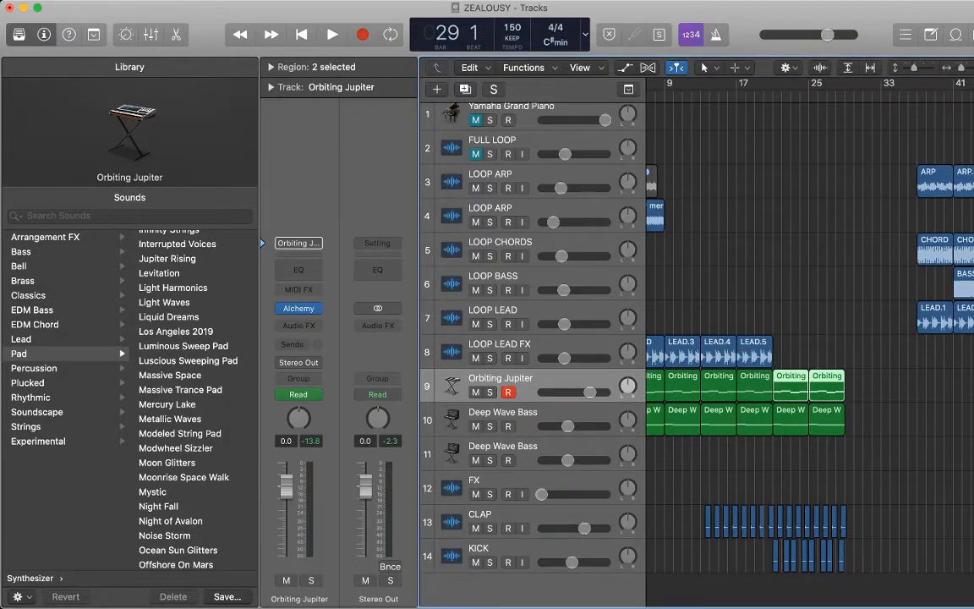
- Play back the extended pad together with the bass, clap and kick up to about bar 28
key(space)
key(shift+super+a)
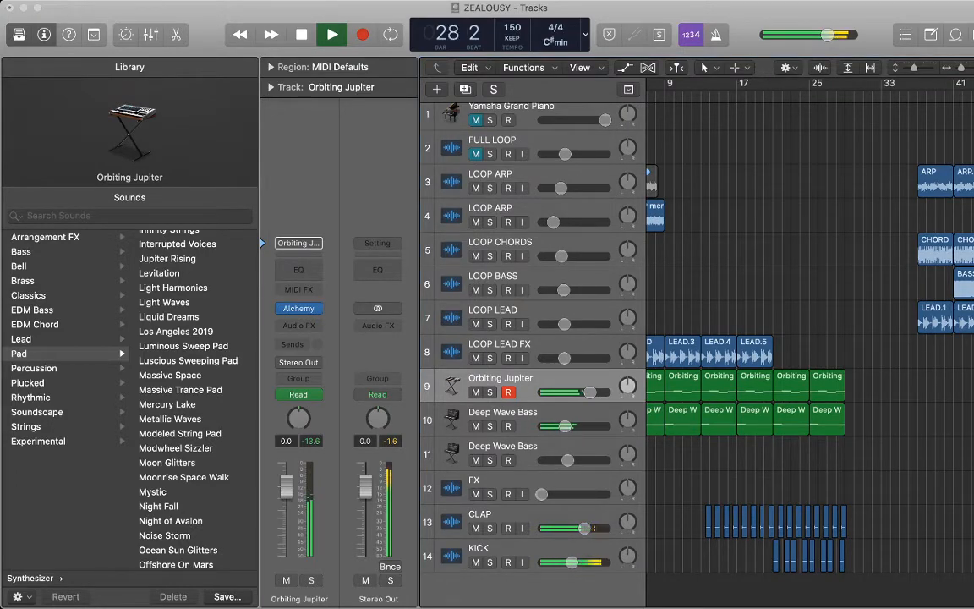
key(space)
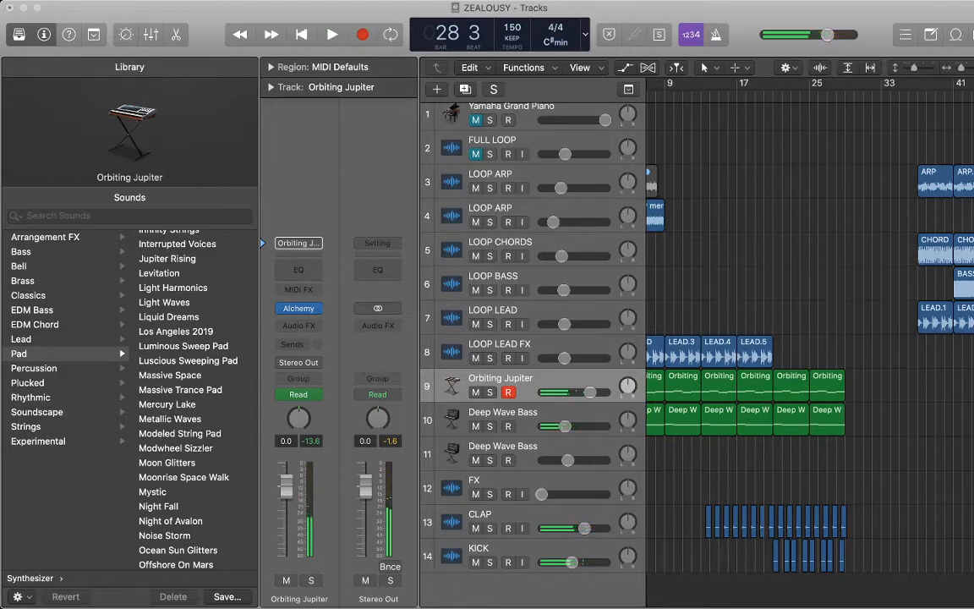
key(space)
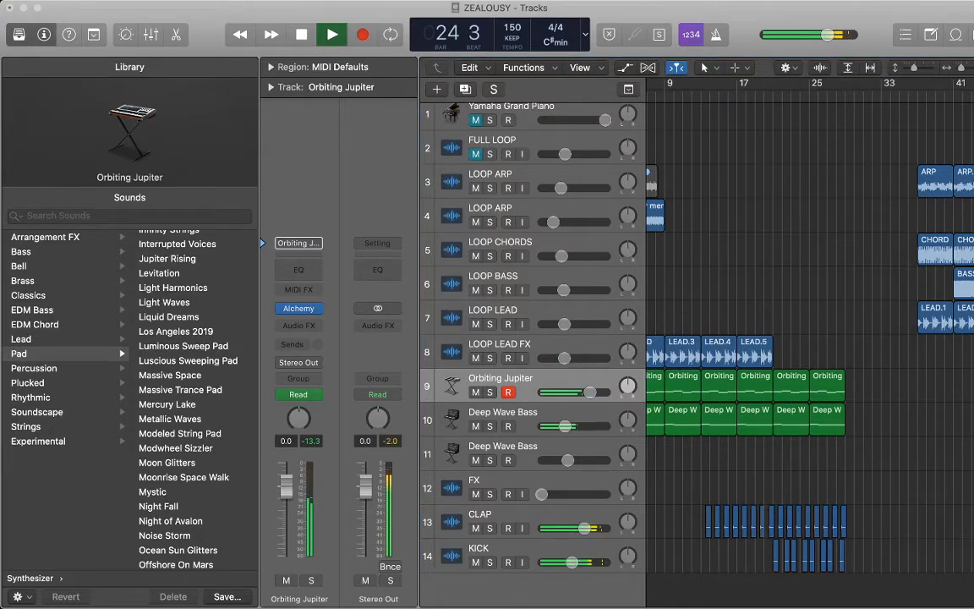
- Solo the Orbiting Jupiter track and listen to its pattern from bar 21
click(500, 378)
key(s)
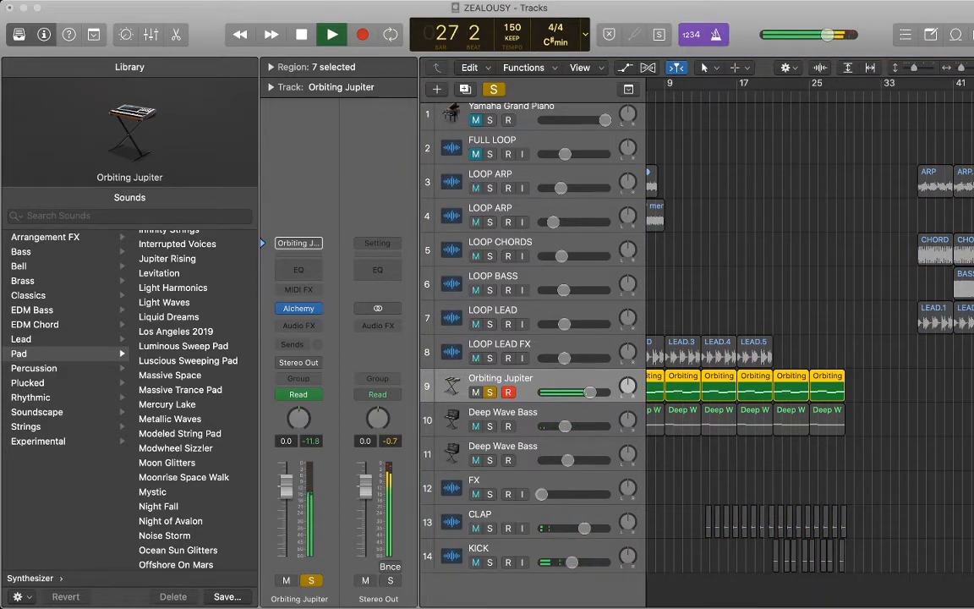
key(space)
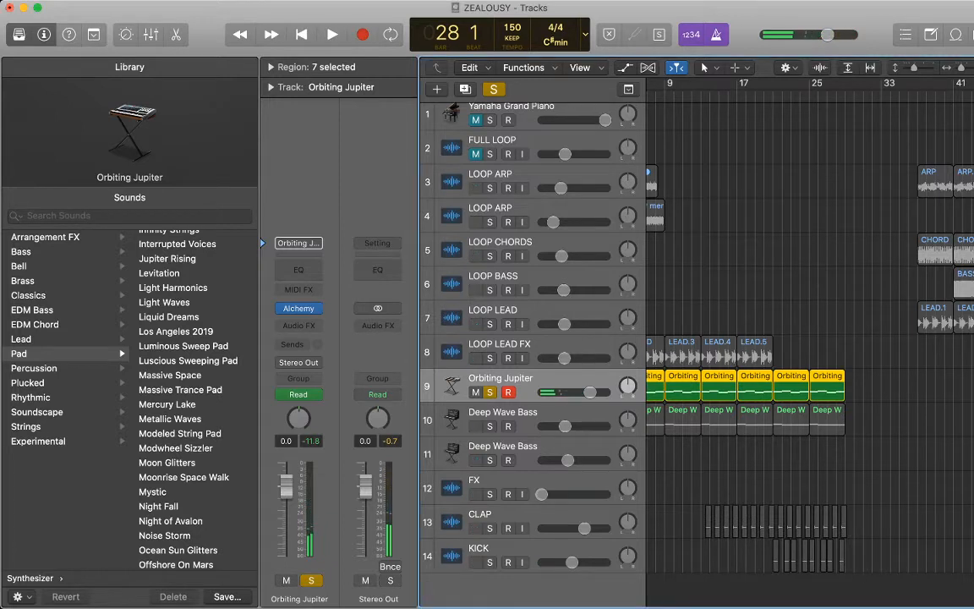
click(884, 387)
click(776, 95)
key(space)
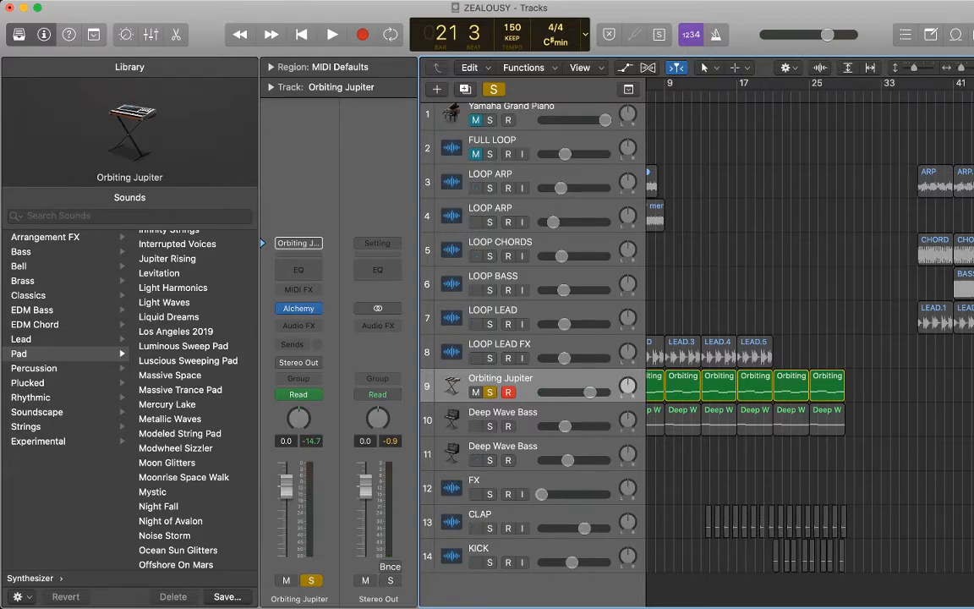
key(period)
key(comma)
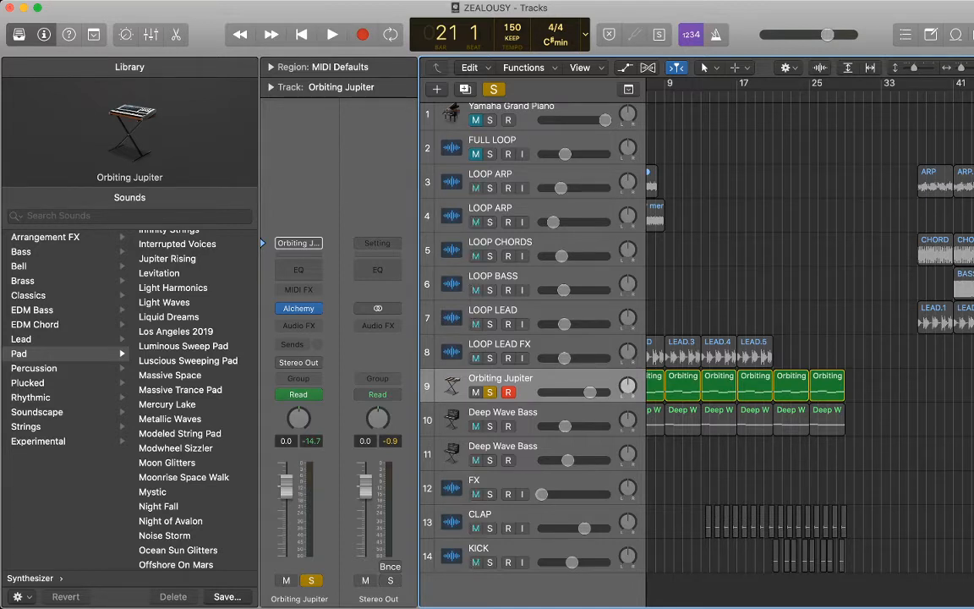
key(super+Left)
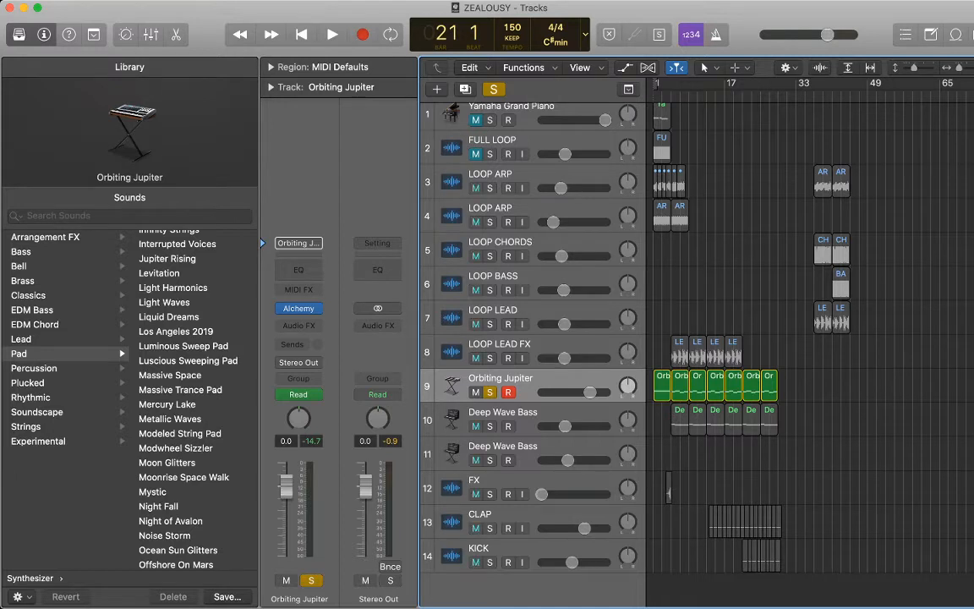
key(space)
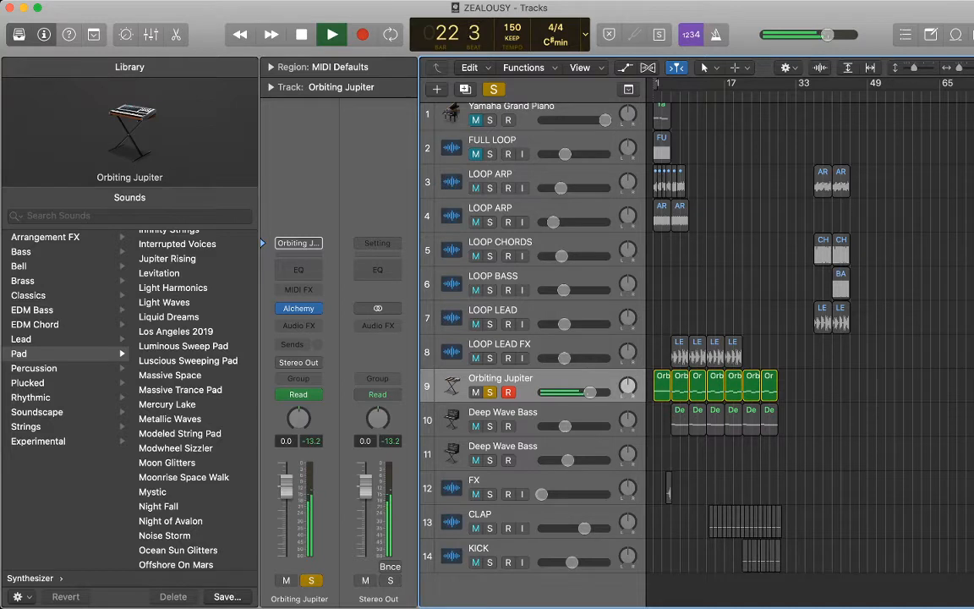
key(space)
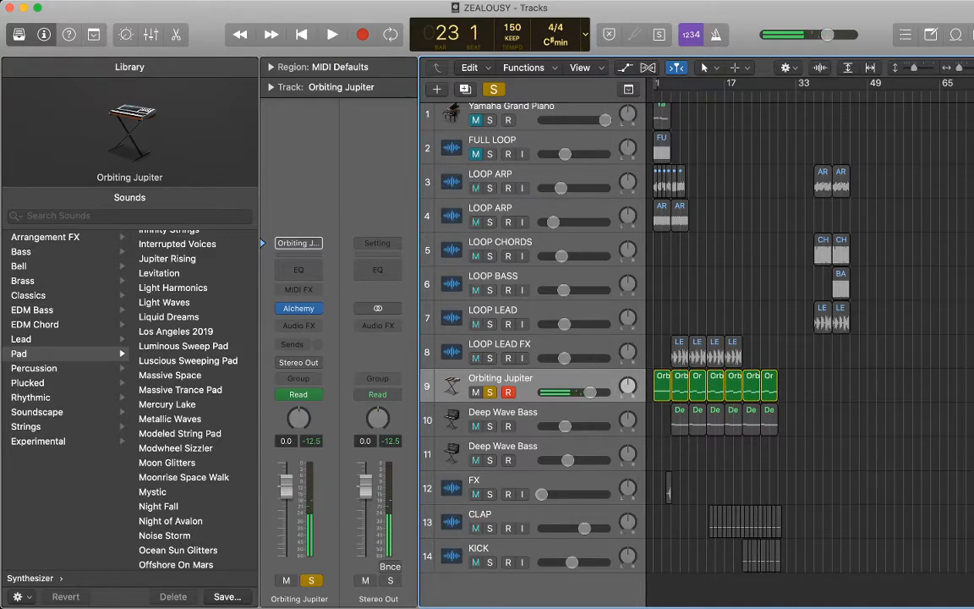
- Turn off the Orbiting Jupiter solo and listen to the full mix through the end of the section
key(s)
key(space)
key(space)
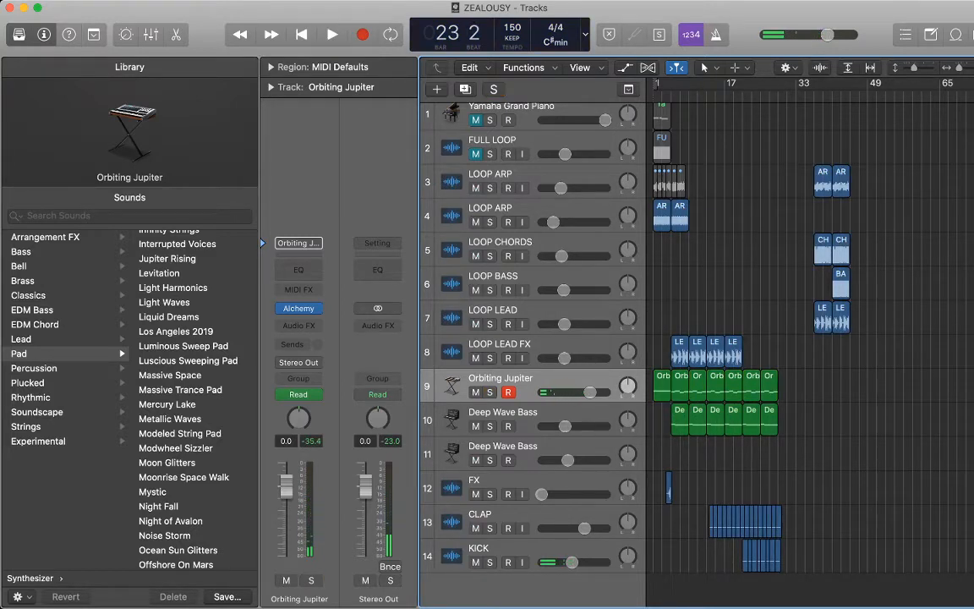
key(space)
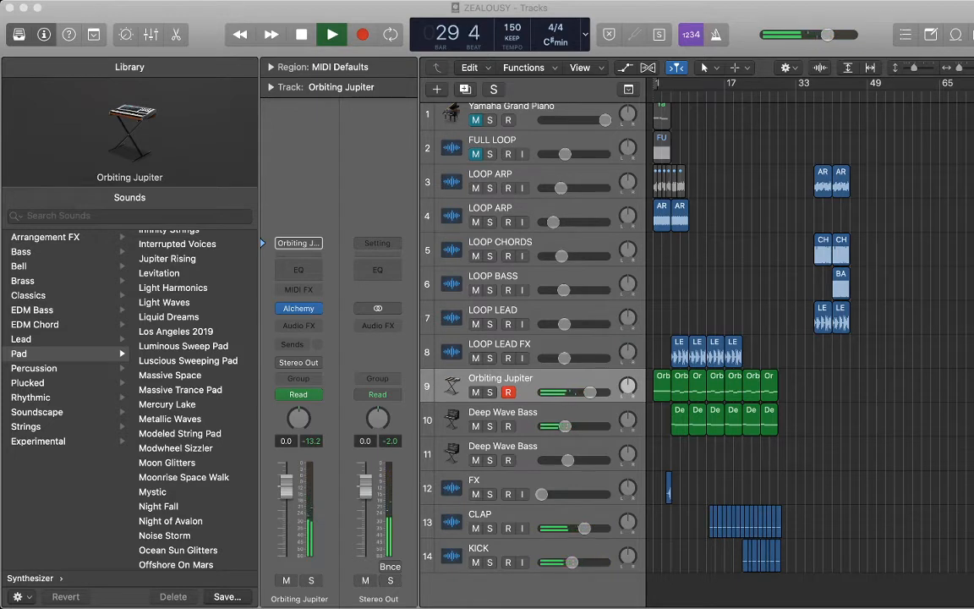
key(space)
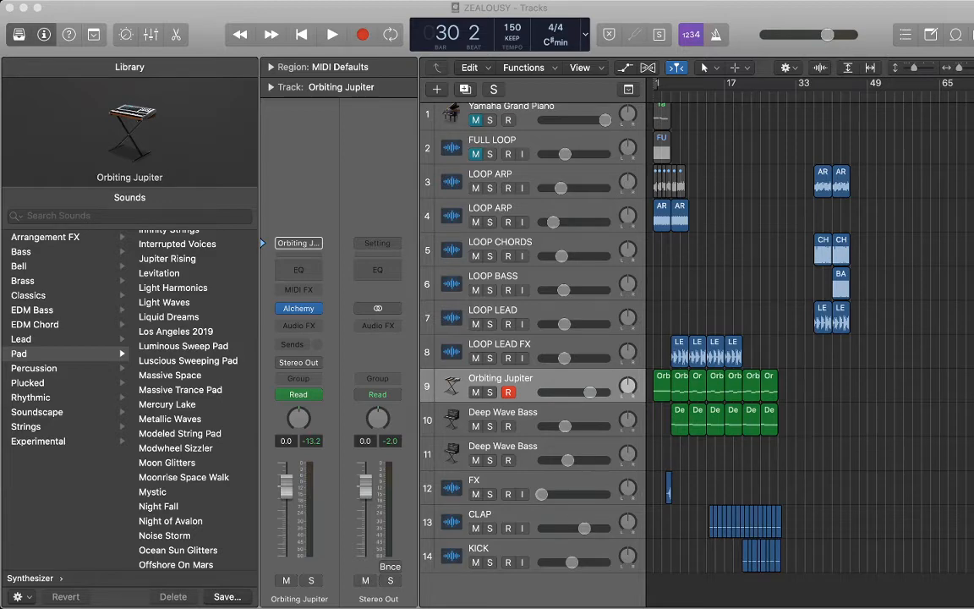
- Add the Cymatics - Cobra Closed Hihat 13 sample to a new track below the KICK track
click(785, 454)
click(827, 454)
click(809, 454)
drag(809, 590, 810, 590)
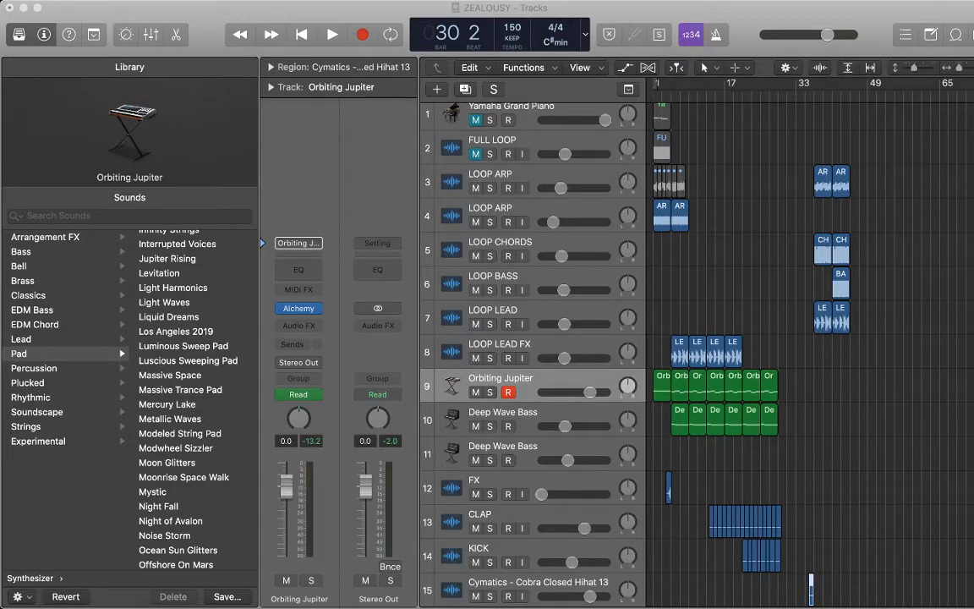
- Move the closed hi-hat region to the start of bar 21, aligned with the first kick
click(822, 508)
key(super+Right)
key(super+Right)
key(super+Right)
key(super+Right)
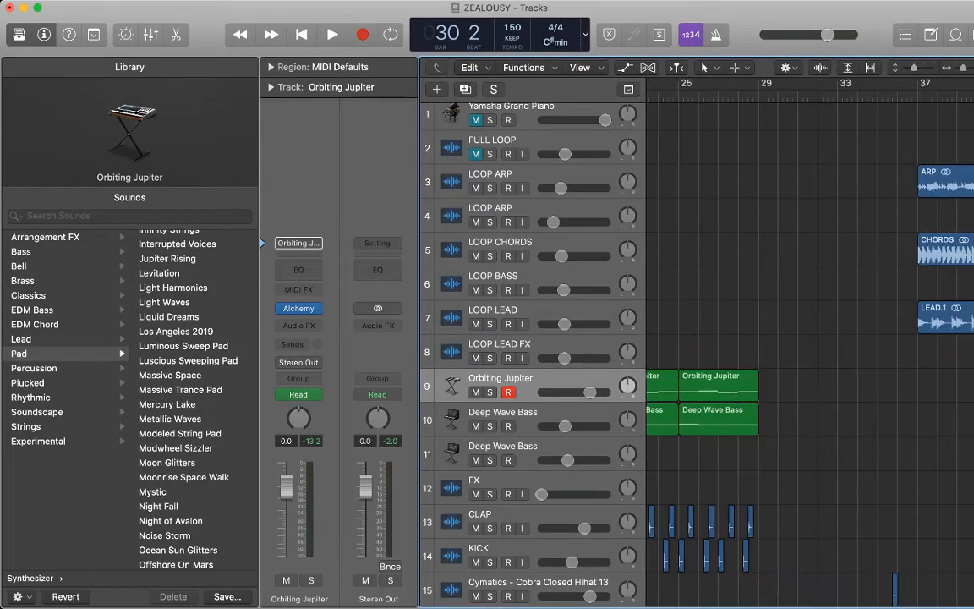
scroll(822, 473, left, 2)
scroll(821, 364, left, 3)
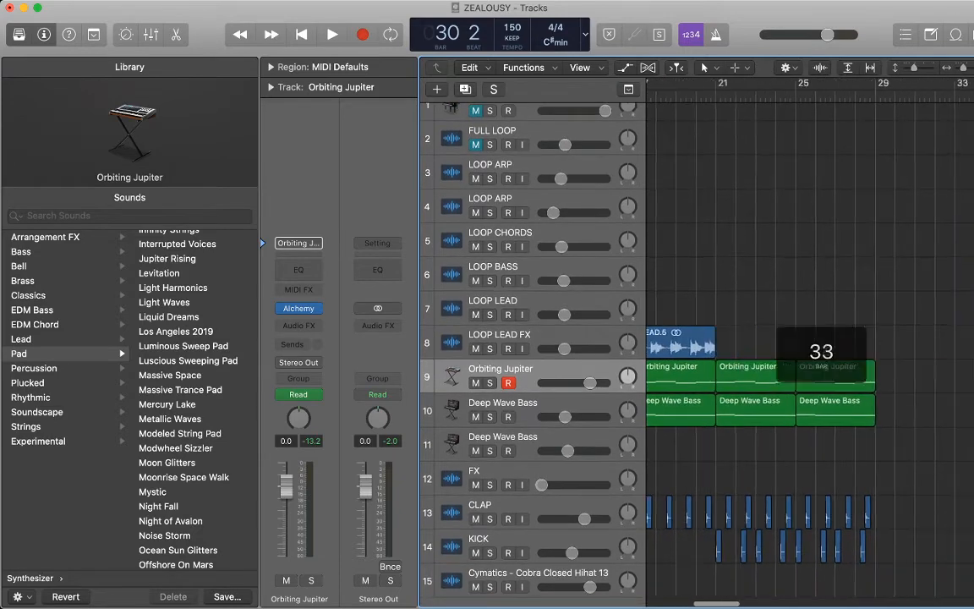
drag(961, 580, 723, 580)
scroll(723, 580, left, 2)
scroll(751, 580, left, 2)
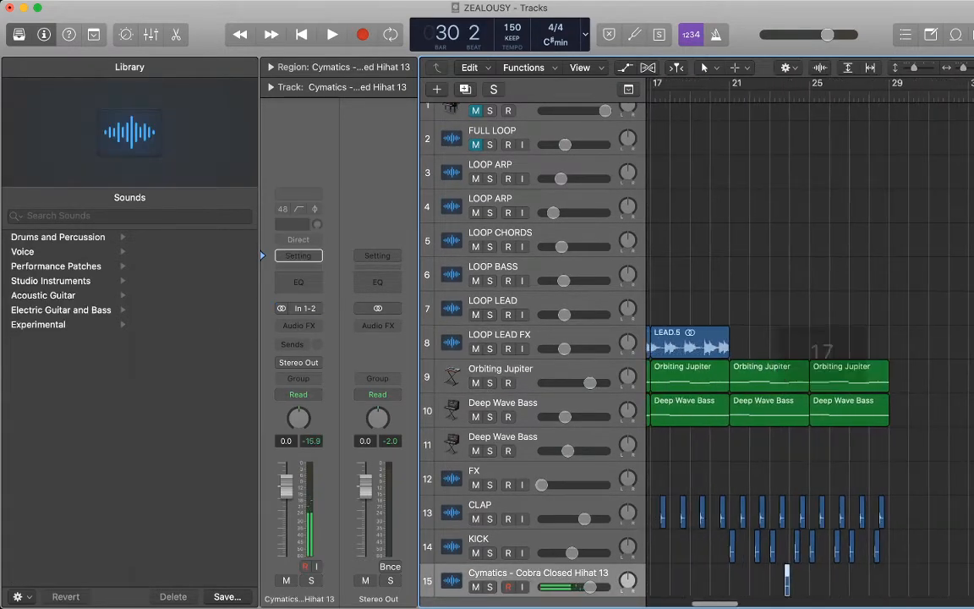
click(745, 580)
click(730, 580)
key(super+v)
drag(787, 580, 732, 581)
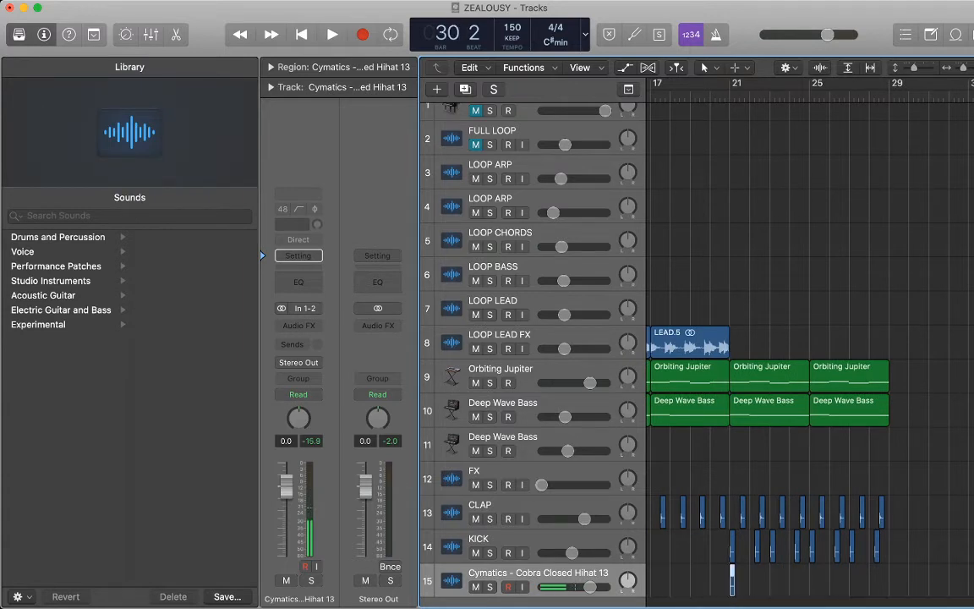
scroll(733, 582, up, 5)
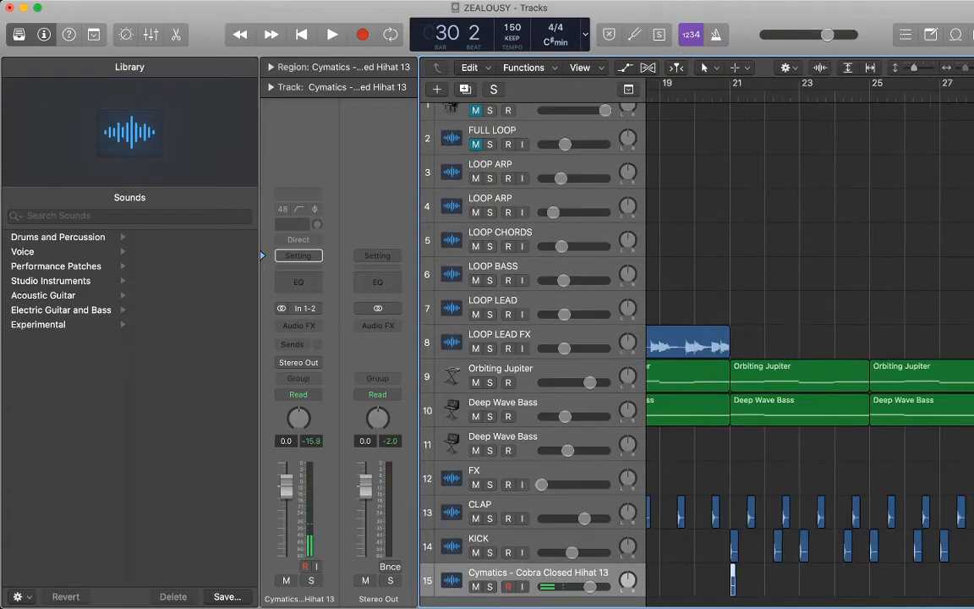
drag(741, 582, 744, 582)
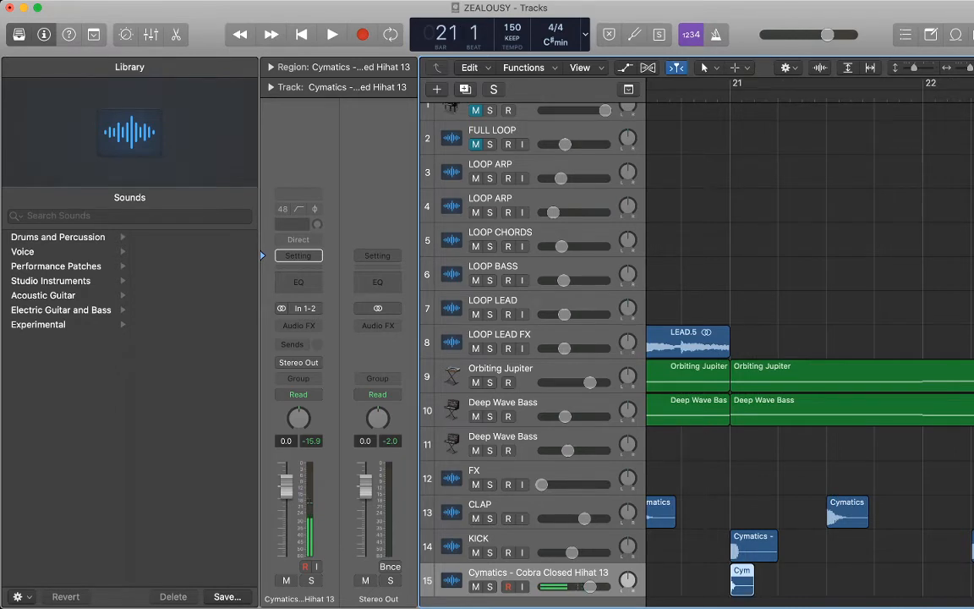
- Trim the hi-hat region at bar 21 to a quarter of a beat and audition it with the mix
scroll(733, 584, up, 4)
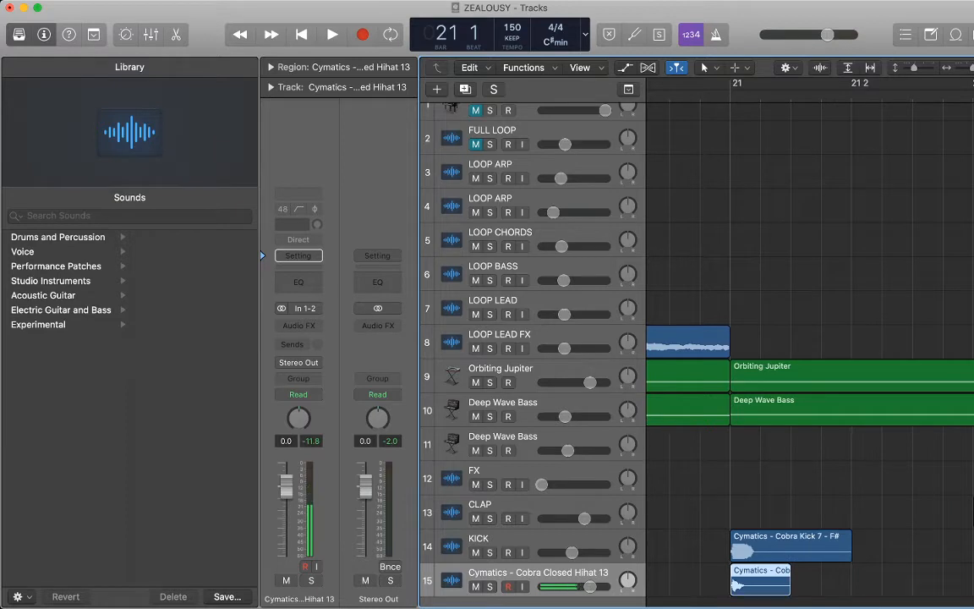
key(space)
key(space)
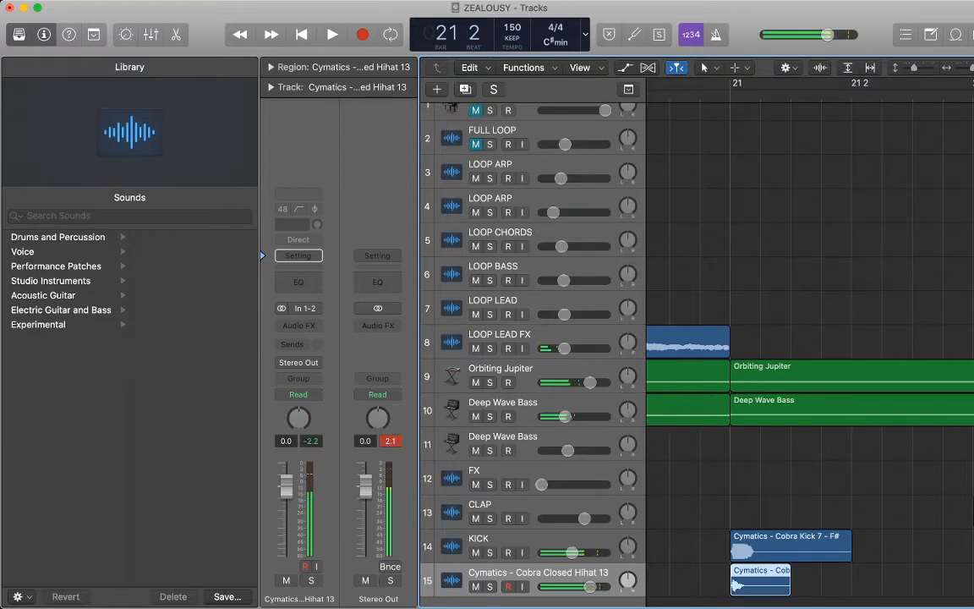
drag(790, 589, 760, 589)
key(space)
key(space)
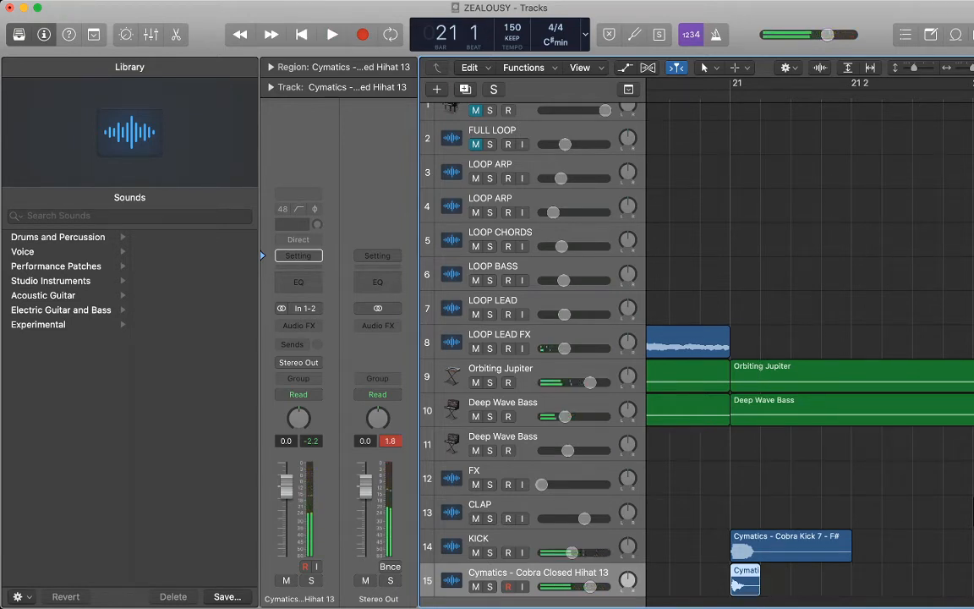
- Duplicate the trimmed hi-hat half a beat after the first hit and lower its track volume to -7.4 dB
drag(745, 582, 806, 582)
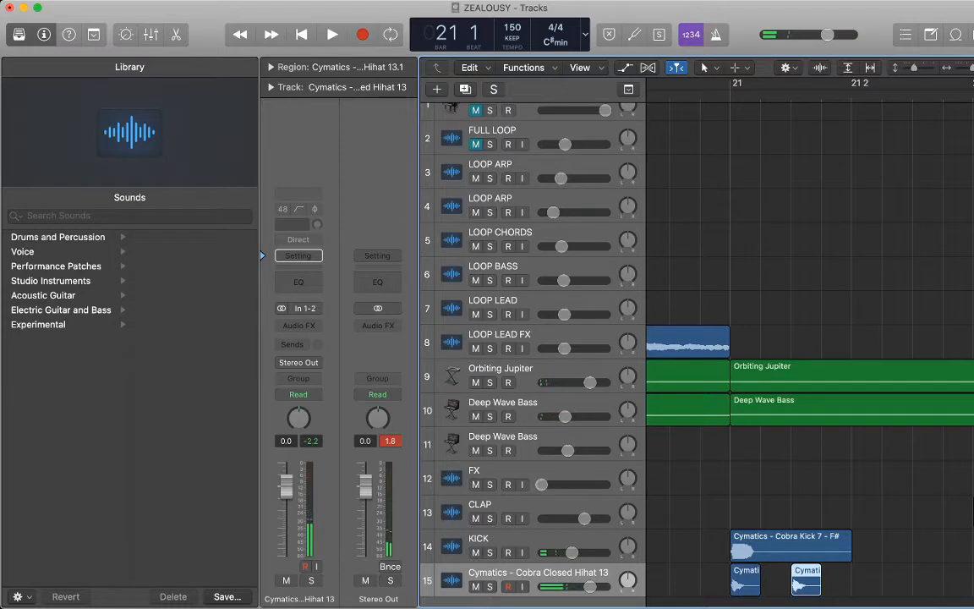
key(space)
key(space)
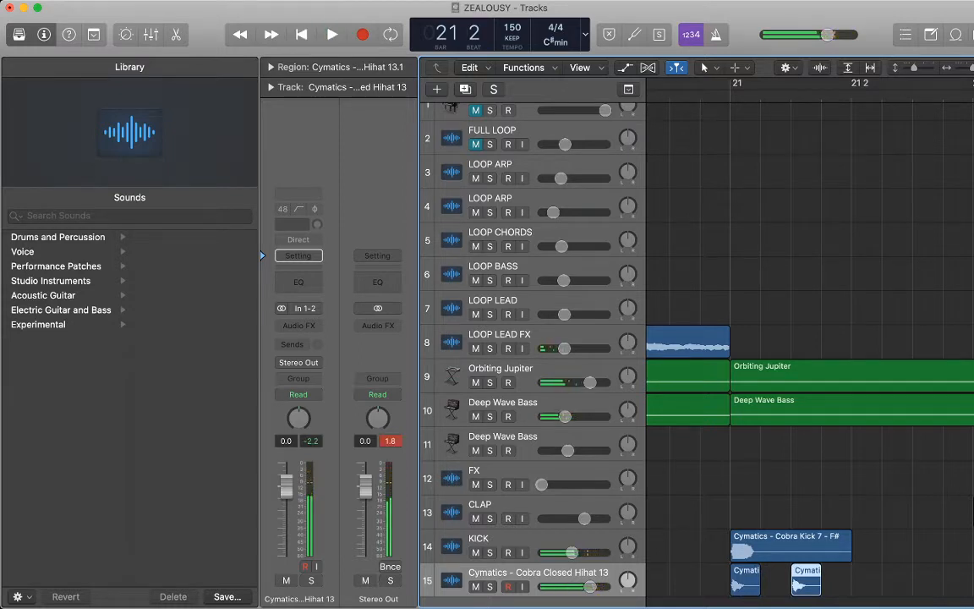
drag(590, 586, 571, 586)
- Show track automation, dip the hi-hat track's volume to -17.7 dB under the second hit, return it to -7.4 dB, and listen
shift+click(745, 580)
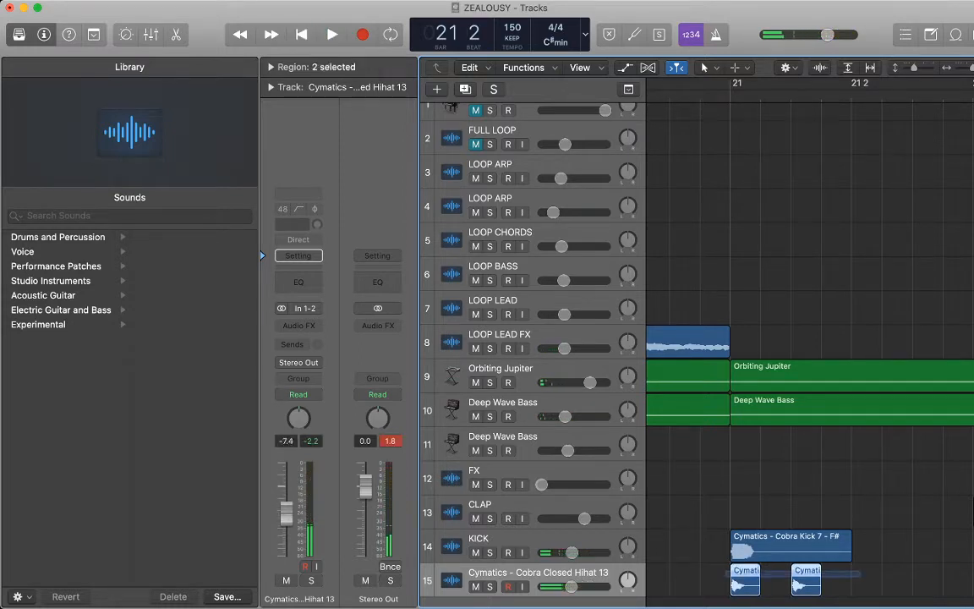
key(a)
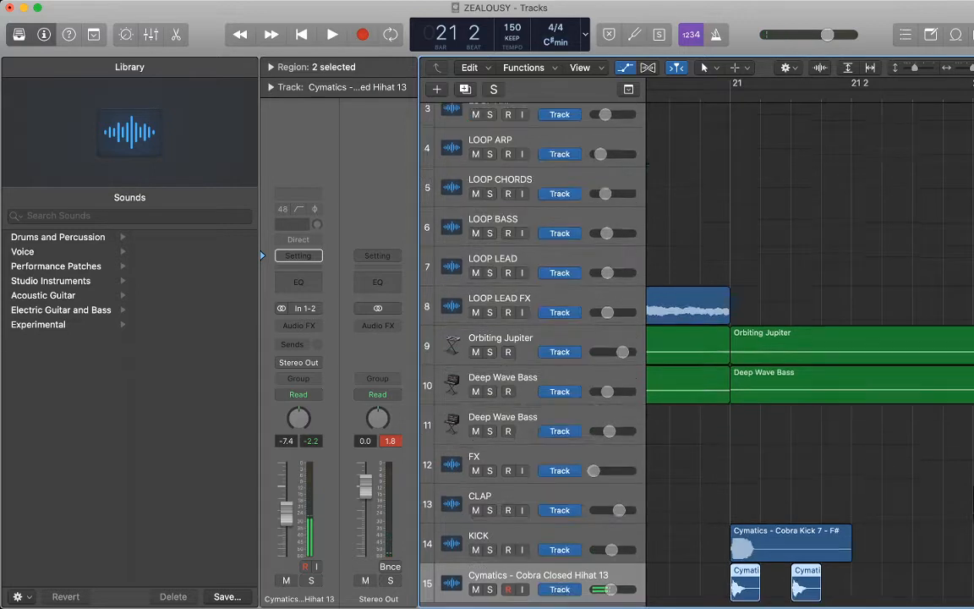
click(776, 550)
click(772, 550)
click(782, 550)
mouse_move(807, 551)
mouse_down()
mouse_move(751, 552)
mouse_move(807, 560)
mouse_up()
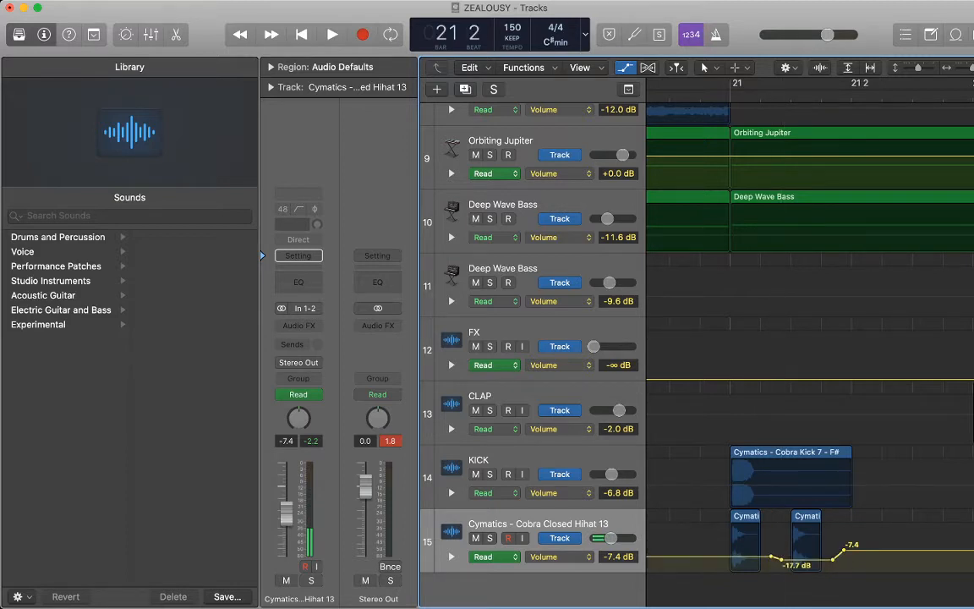
key(space)
key(space)
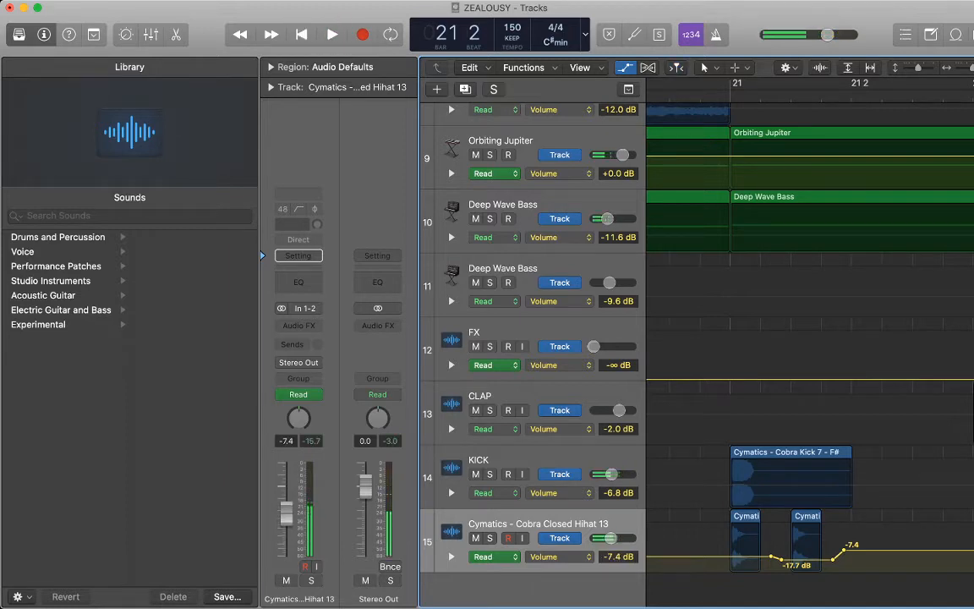
- Raise the volume automation dip under the second hi-hat to -14.4 dB, audition it, and hide track automation
drag(806, 559, 806, 557)
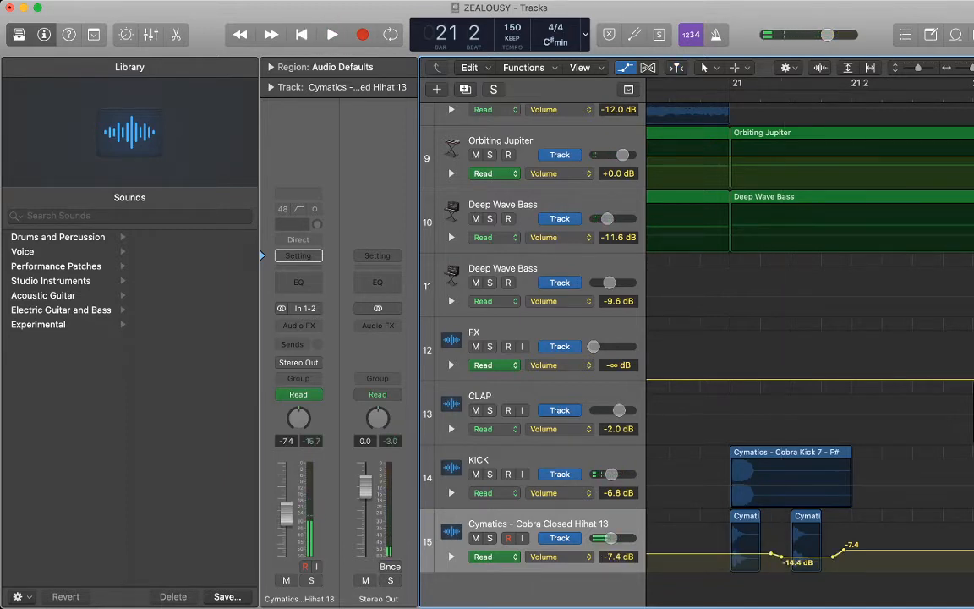
key(space)
key(space)
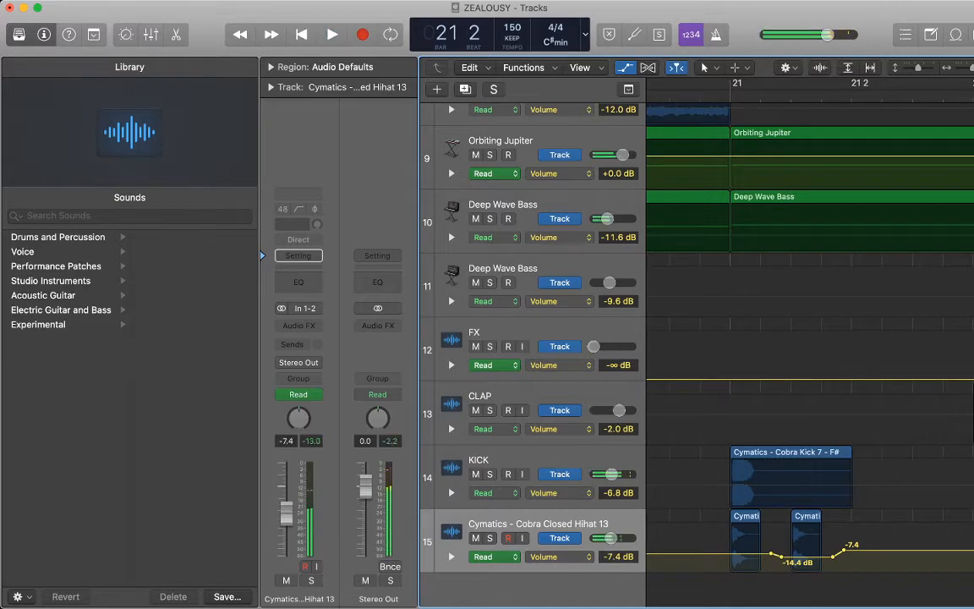
key(a)
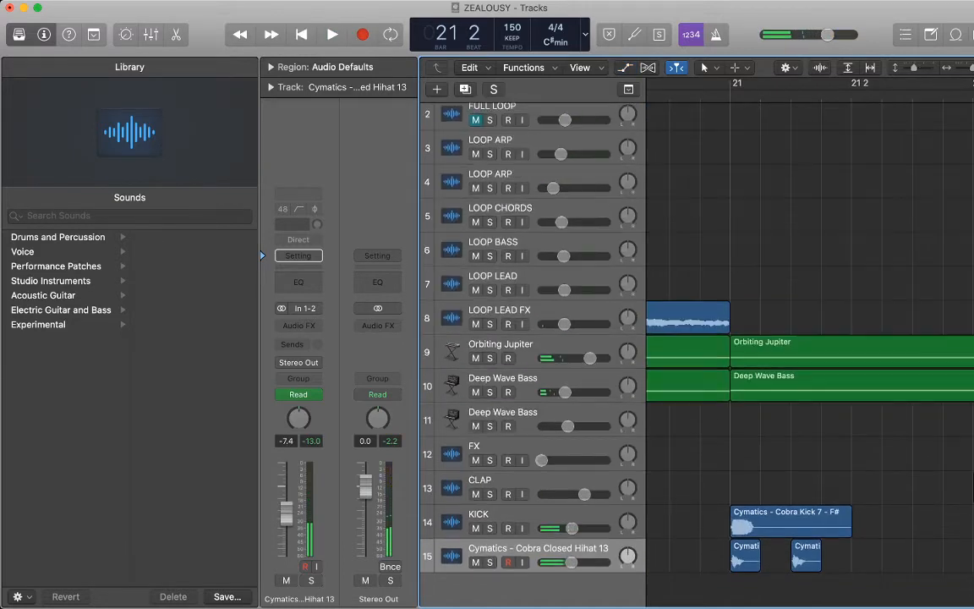
- Copy the two hi-hat hits with their automation from beat 1 of bar 21 to beat 2
key(comma)
key(comma)
drag(709, 555, 838, 563)
key(period)
key(period)
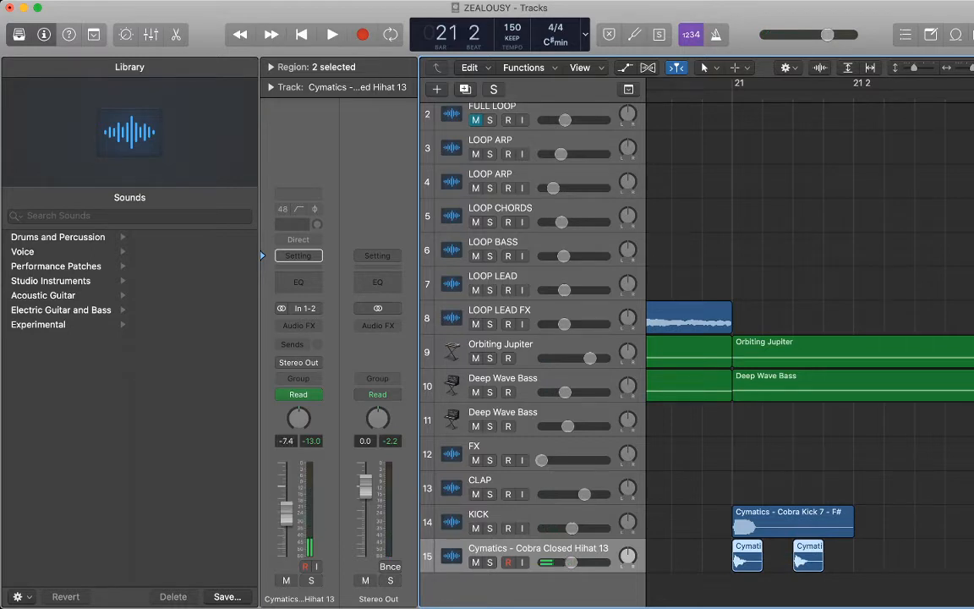
key(super+v)
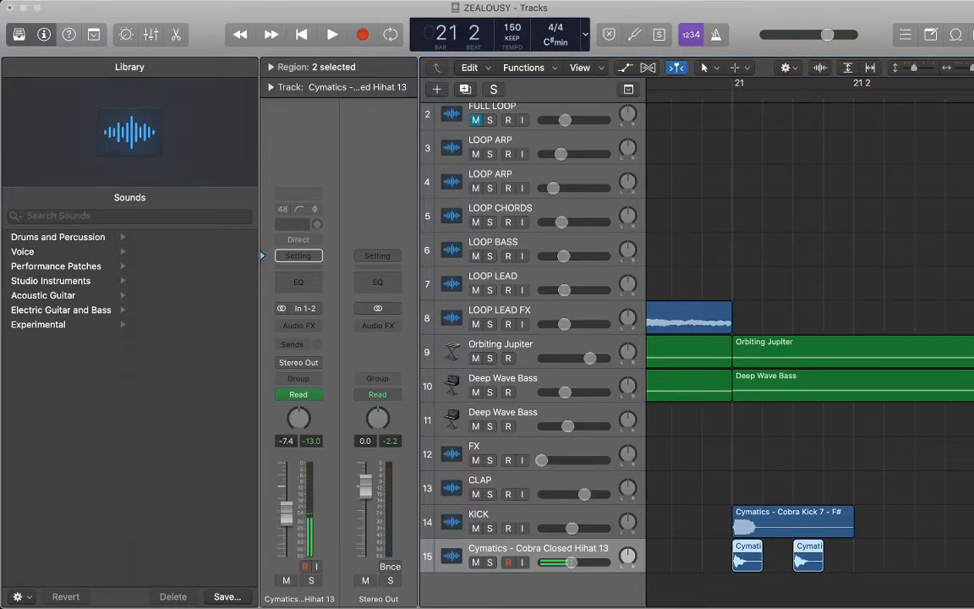
key(Return)
key(super+Left)
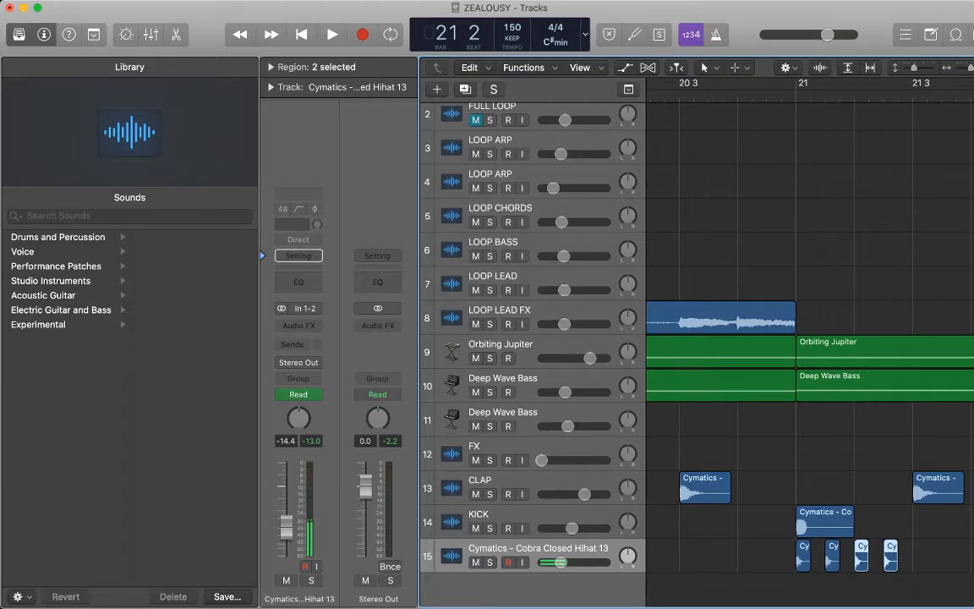
- Paste the hi-hat pair at beats 3 and 4 of bar 21 and at beat 1 of bar 22
key(period)
key(super+v)
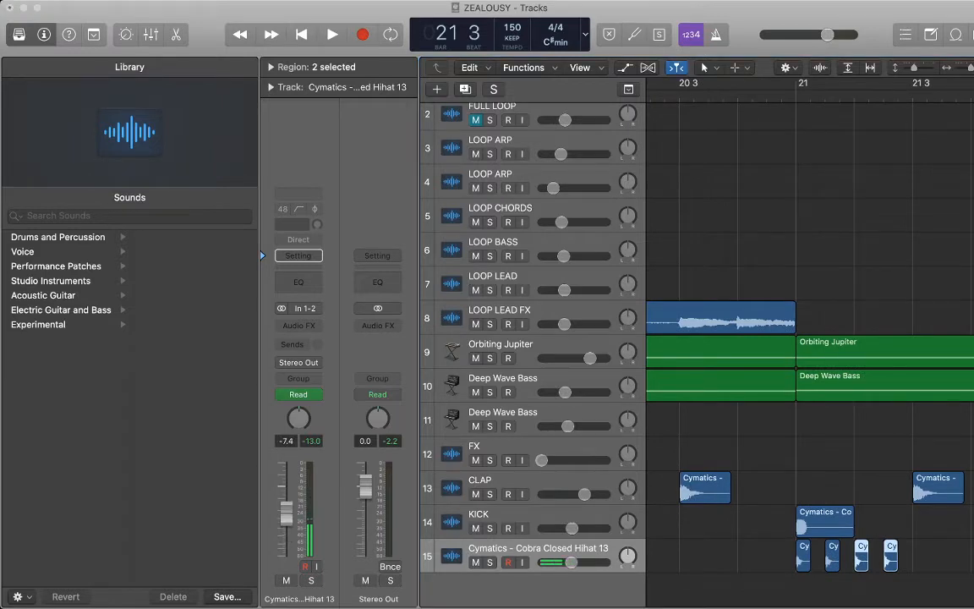
key(Return)
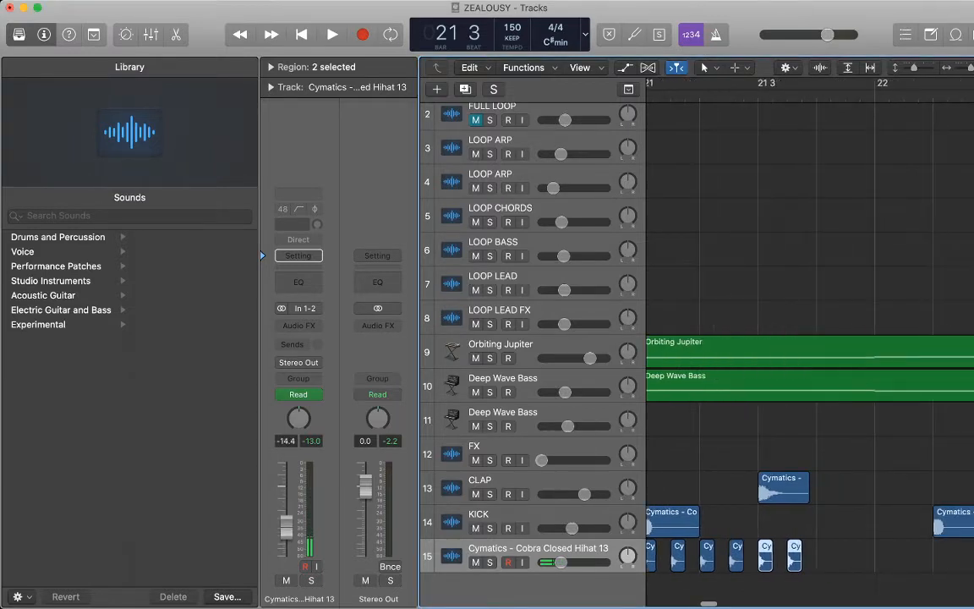
key(period)
key(super+v)
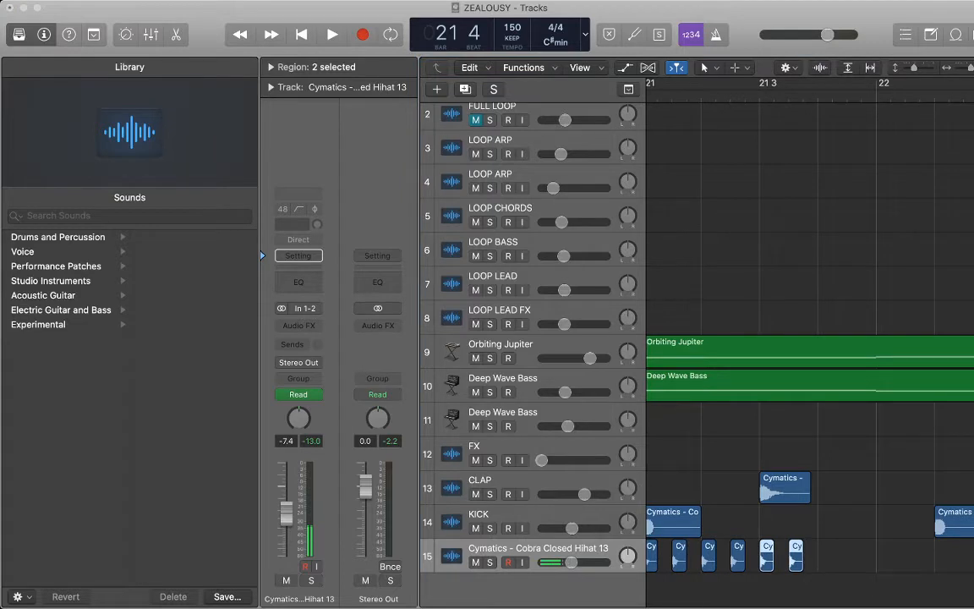
key(Return)
key(period)
key(super+v)
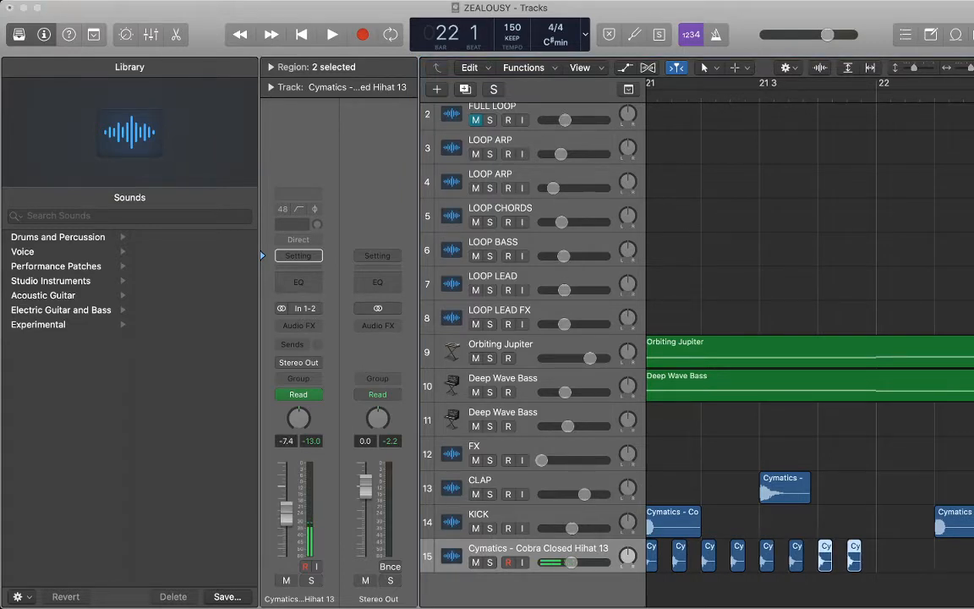
key(Return)
- Copy all ten hi-hat hits and paste them as a block starting at beat 2 of bar 22
drag(934, 565, 653, 550)
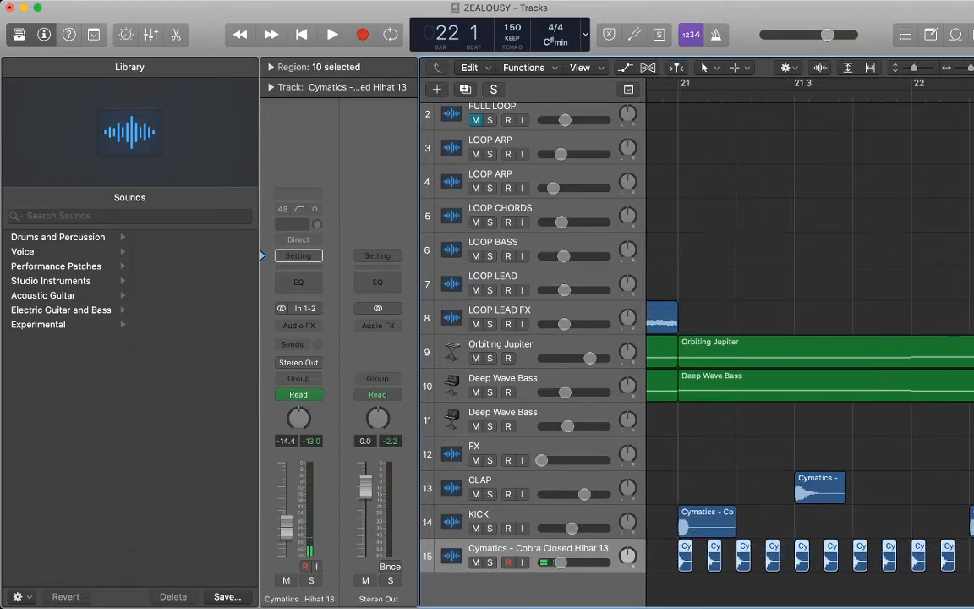
scroll(810, 338, right, 5)
click(856, 95)
key(super+v)
key(super+v)
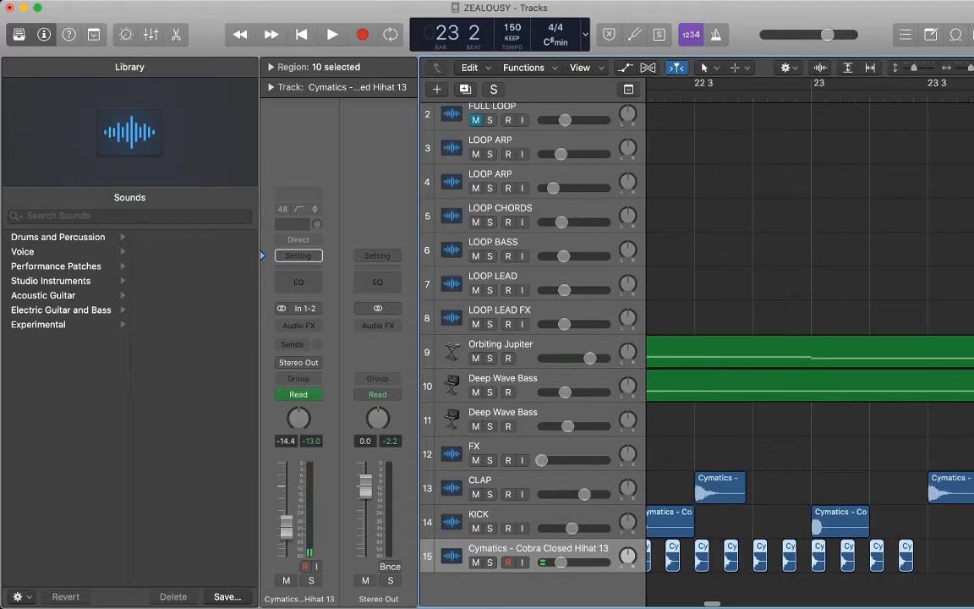
scroll(810, 338, down, 5)
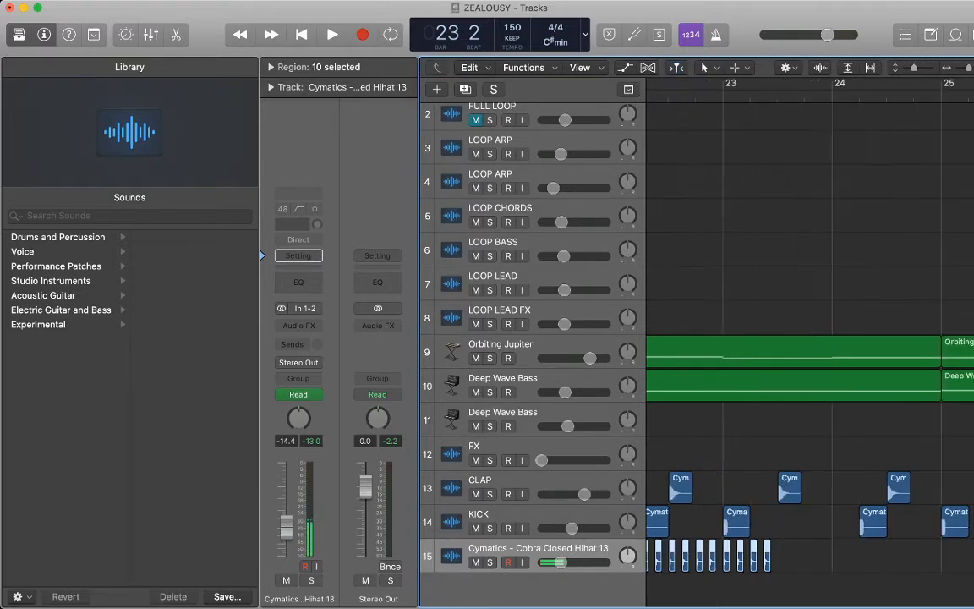
scroll(810, 338, left, 5)
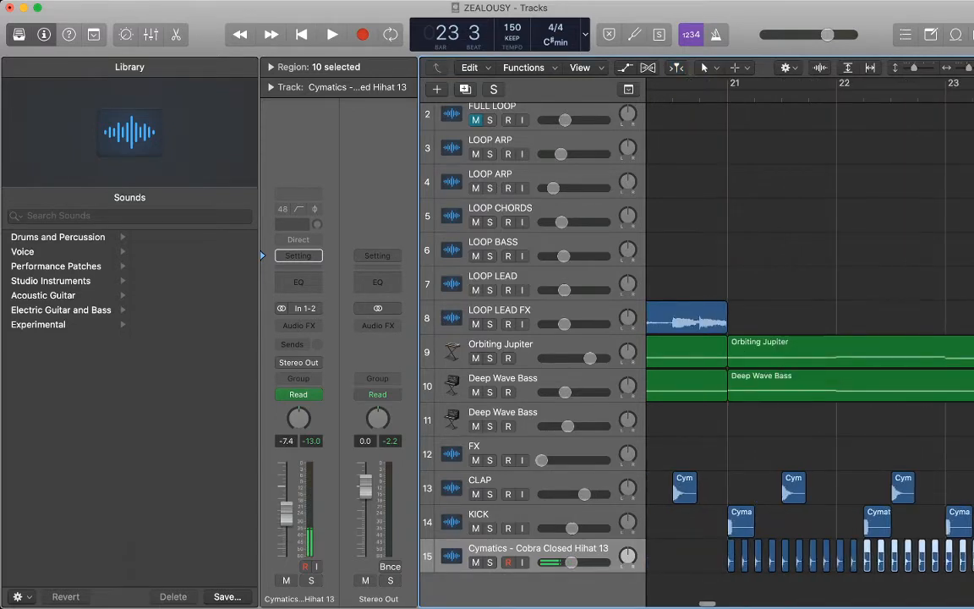
scroll(811, 338, right, 5)
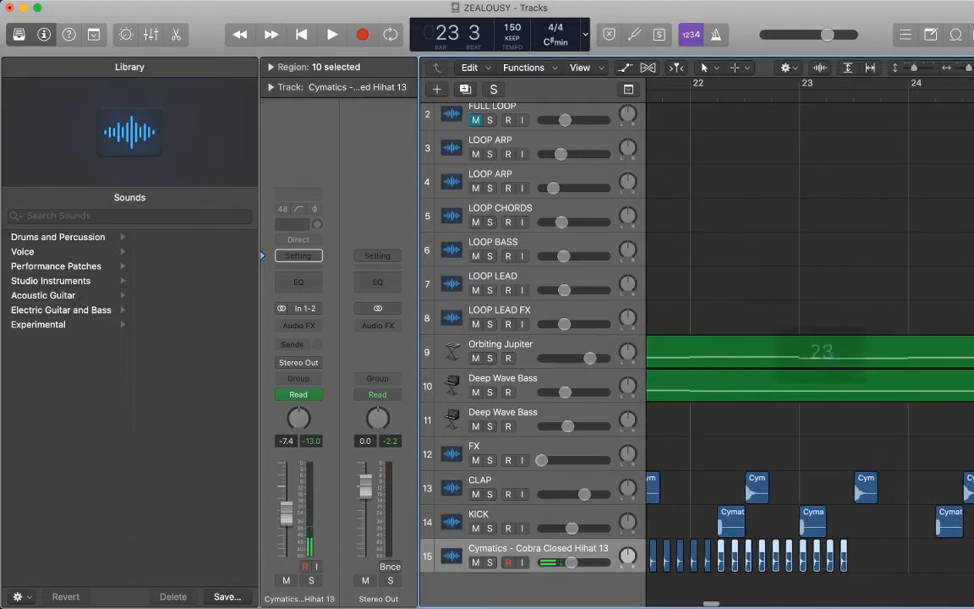
- Paste the ten-hit hi-hat block twice more, continuing the pattern without gaps to the end of bar 25
key(super+Tab)
scroll(810, 338, right, 3)
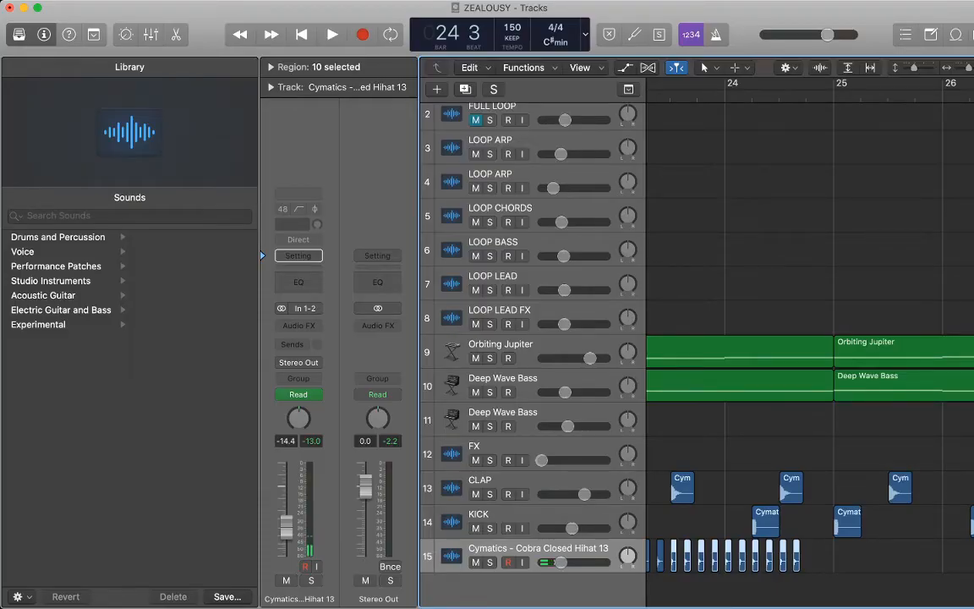
key(super+Tab)
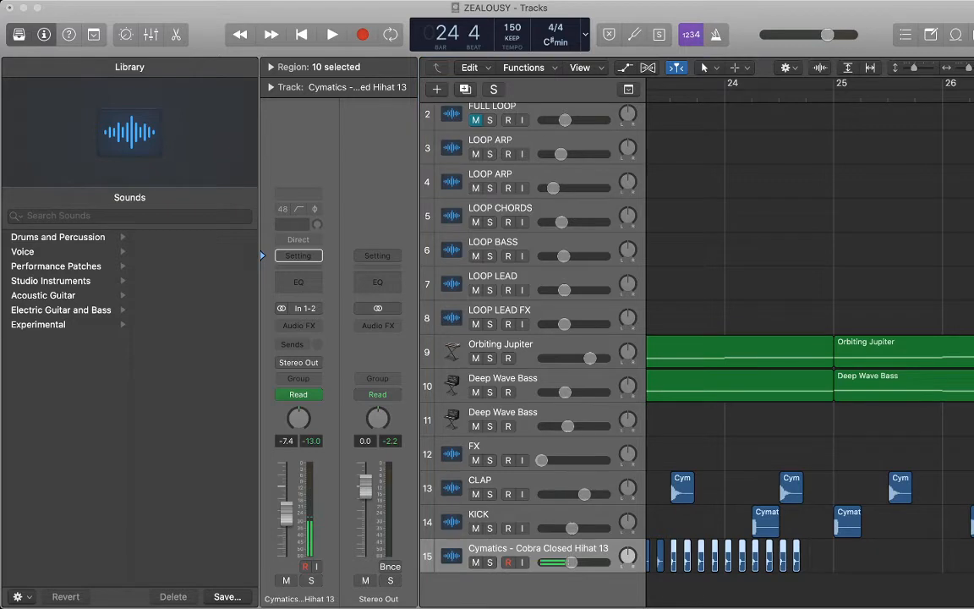
key(super+Tab)
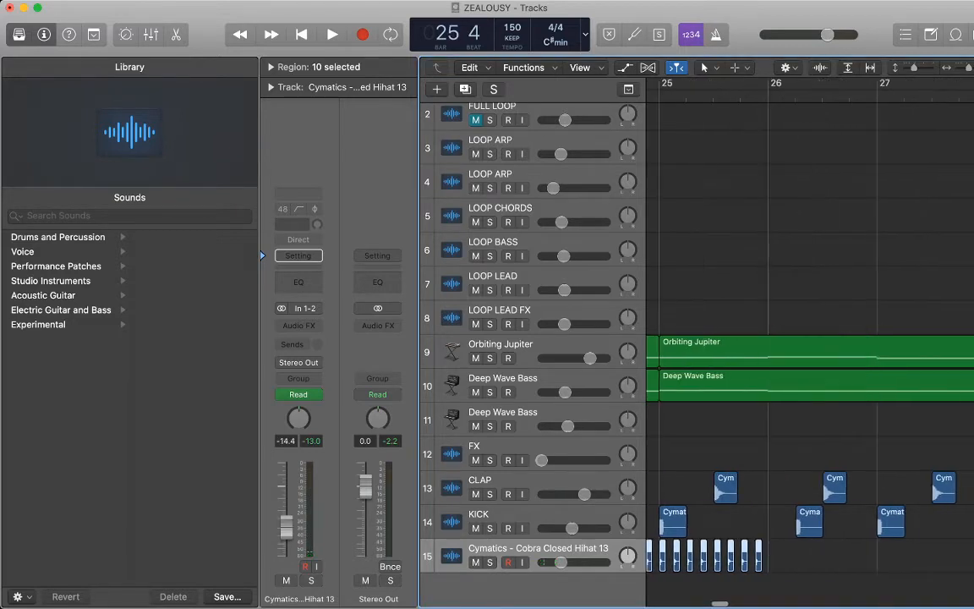
- Copy the eight hi-hat hits of bar 25 into bars 26, 27 and 28, ending the pattern at bar 29
drag(806, 548, 672, 567)
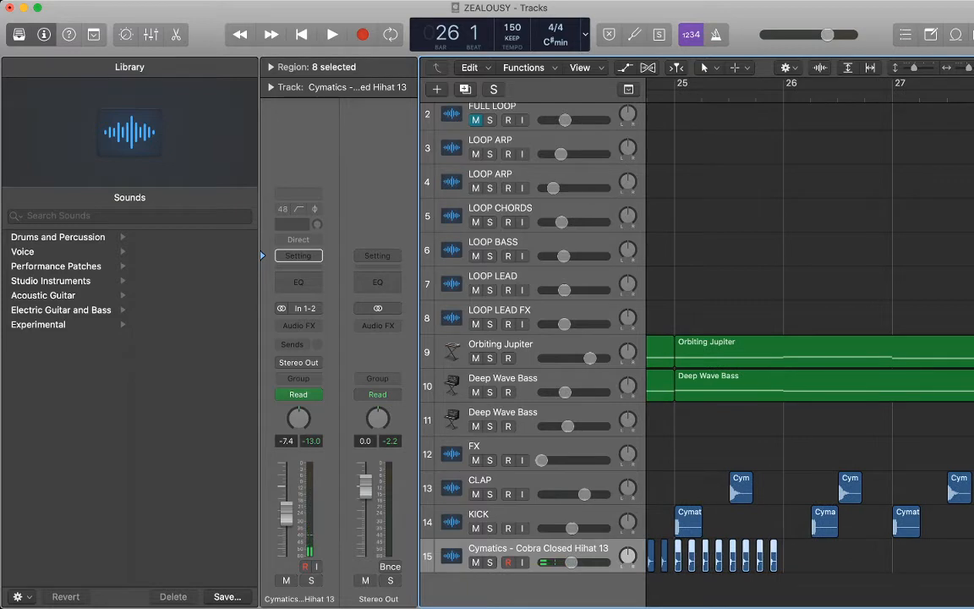
key(super+Tab)
key(super+v)
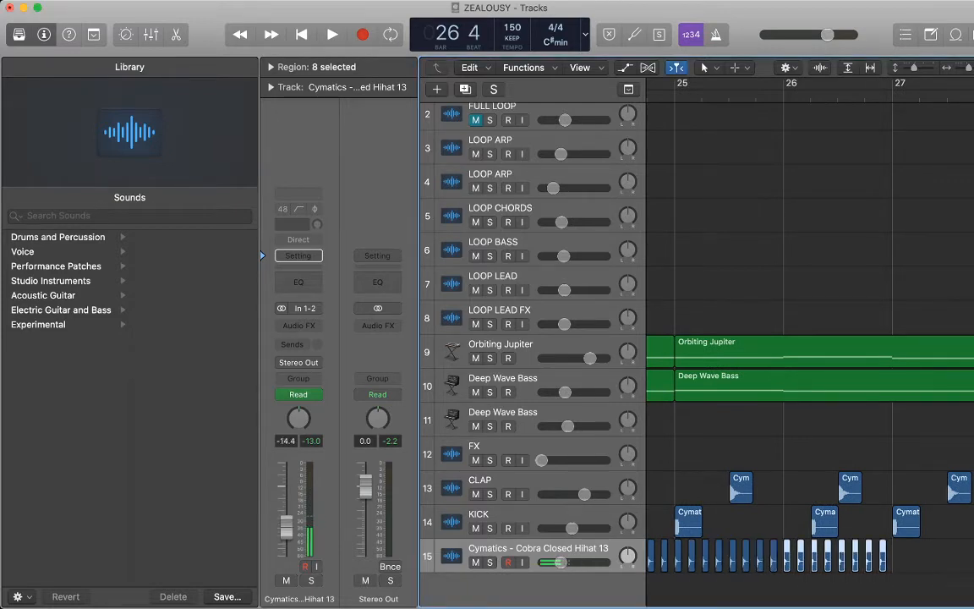
drag(561, 563, 571, 562)
key(period)
scroll(845, 516, left, 1)
key(super+Tab)
key(super+v)
scroll(810, 355, right, 5)
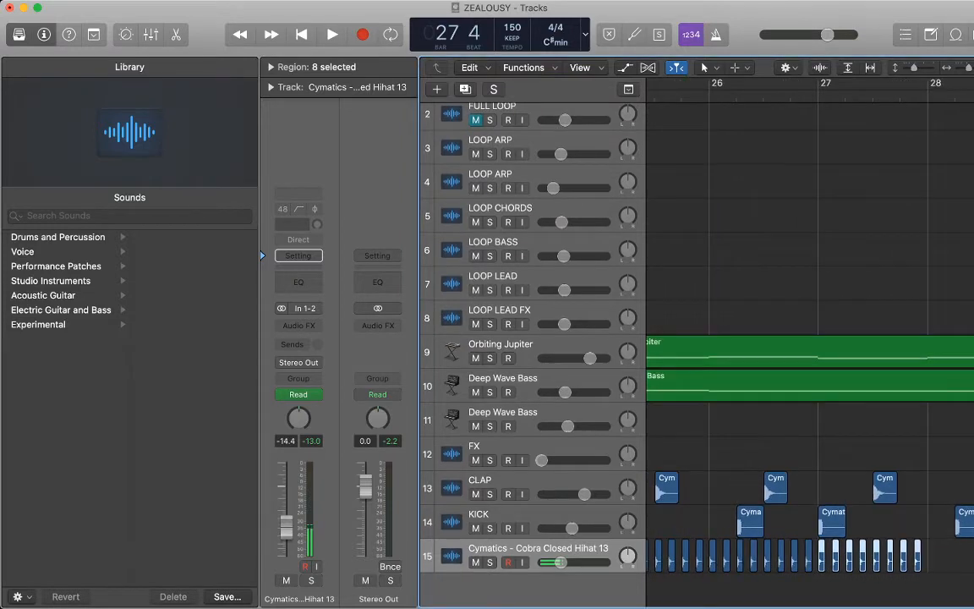
key(period)
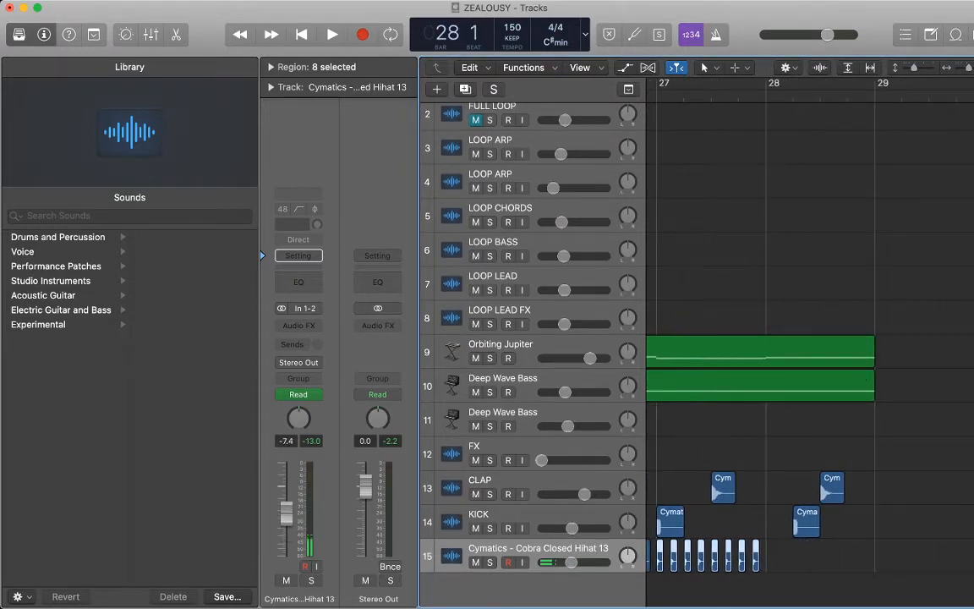
key(super+Tab)
key(super+Tab)
key(super+v)
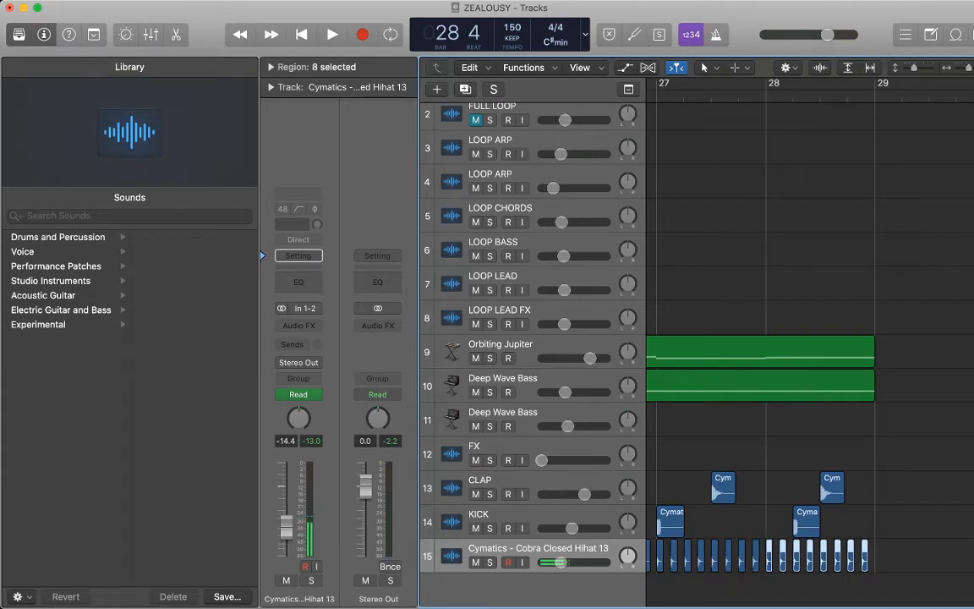
- Play from bar 21 and lower all the hi-hat volume automation points together to -8.7 dB peaks and -15.7 dB dips
key(super+Left)
key(super+Left)
key(super+Left)
scroll(810, 338, left, 3)
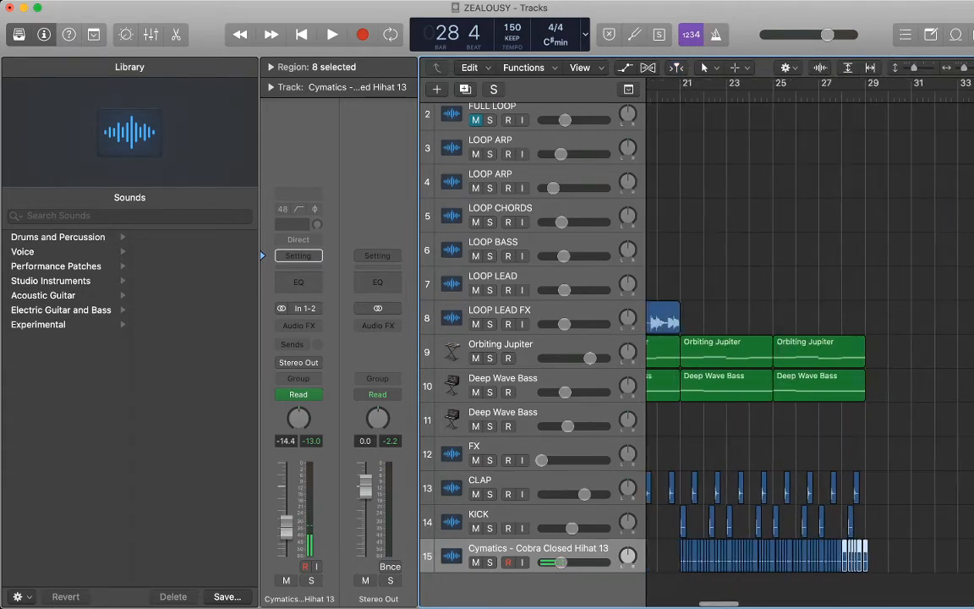
key(space)
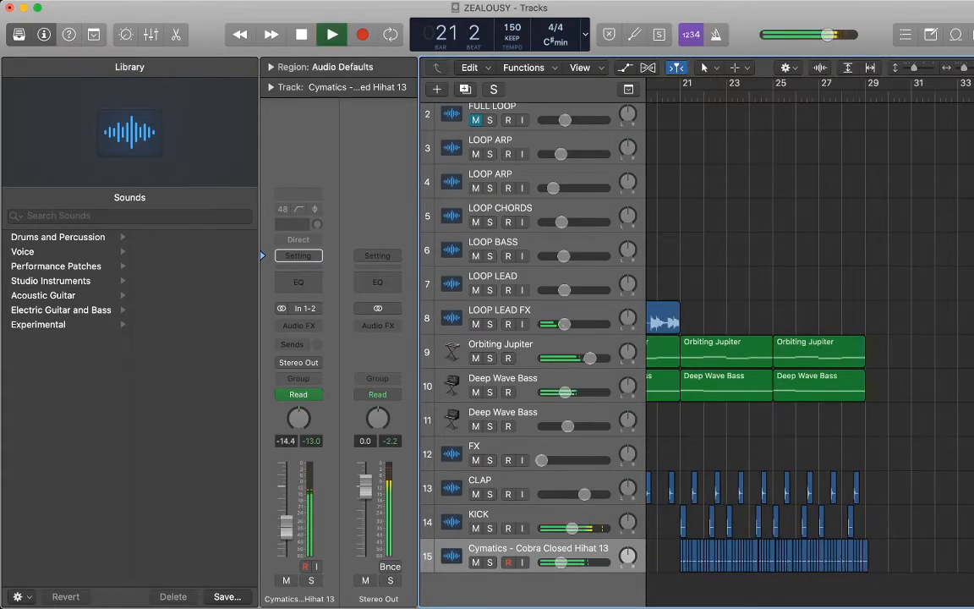
key(a)
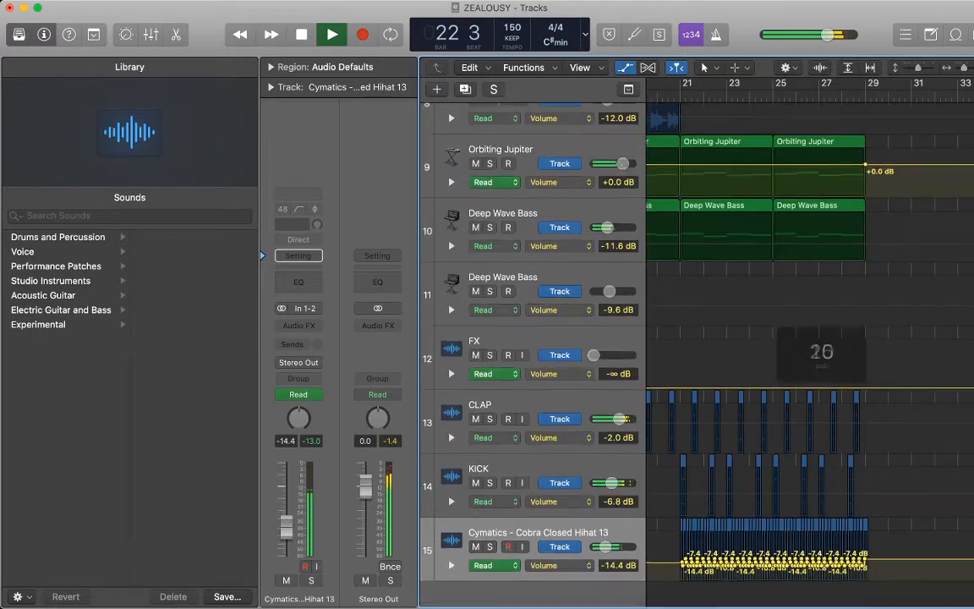
drag(911, 546, 683, 558)
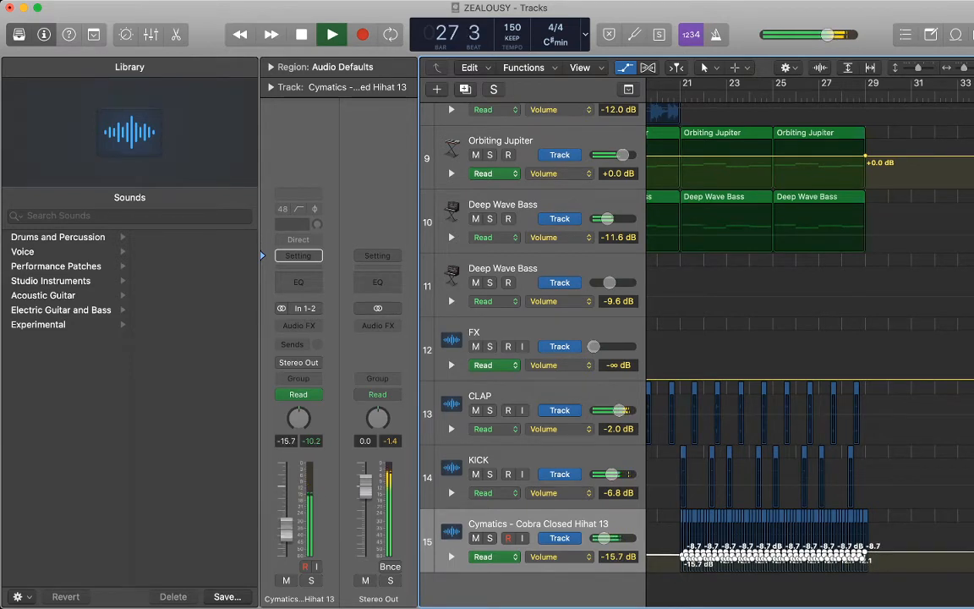
- Stop playback, hide track automation, and join all the closed hi-hat hits from bar 21 to 29 into one region
key(a)
key(space)
drag(925, 547, 668, 551)
key(super+j)
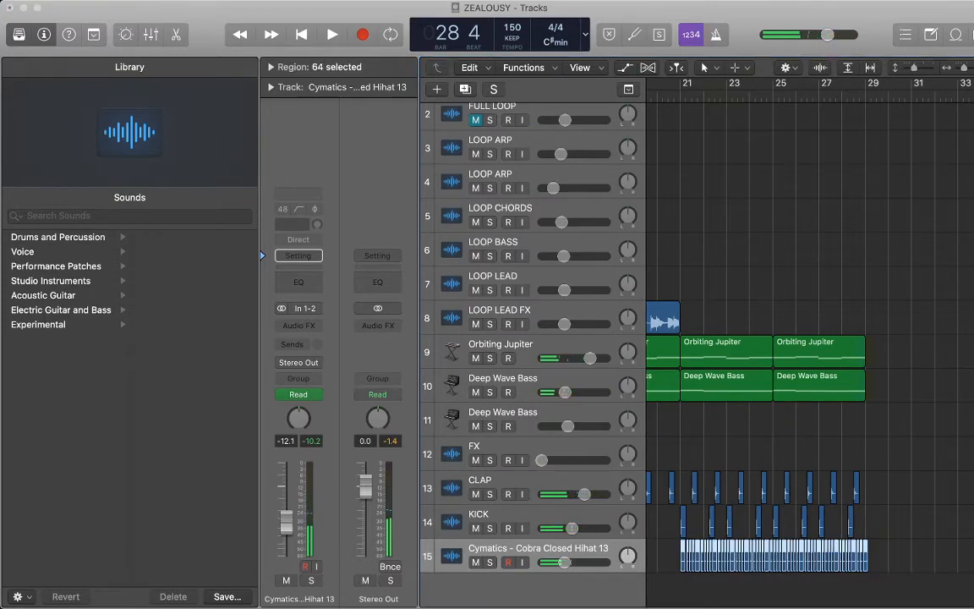
key(Return)
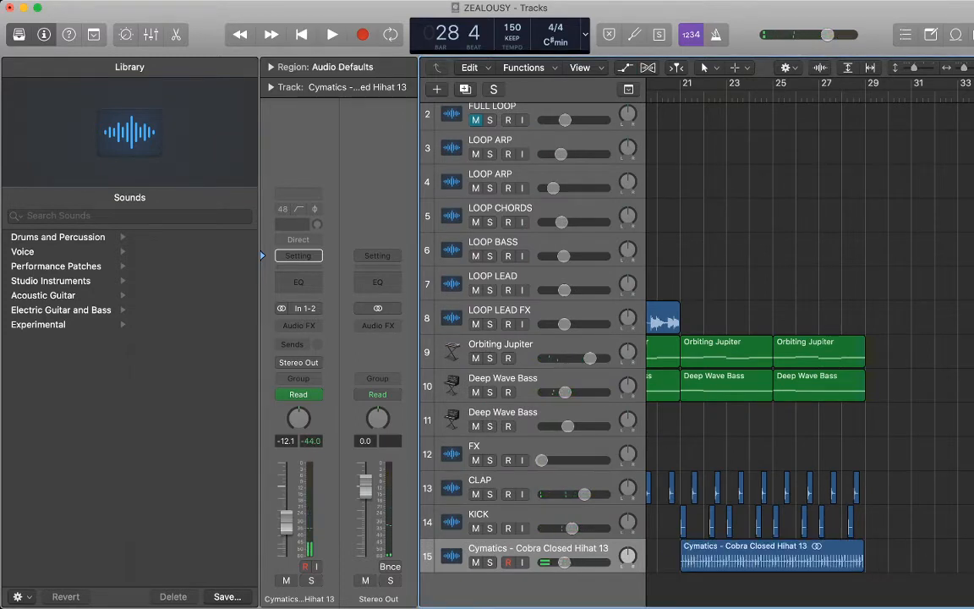
- During playback, lower all the hi-hat volume automation points to -11.2 dB peaks and -18.2 dB dips
key(space)
key(a)
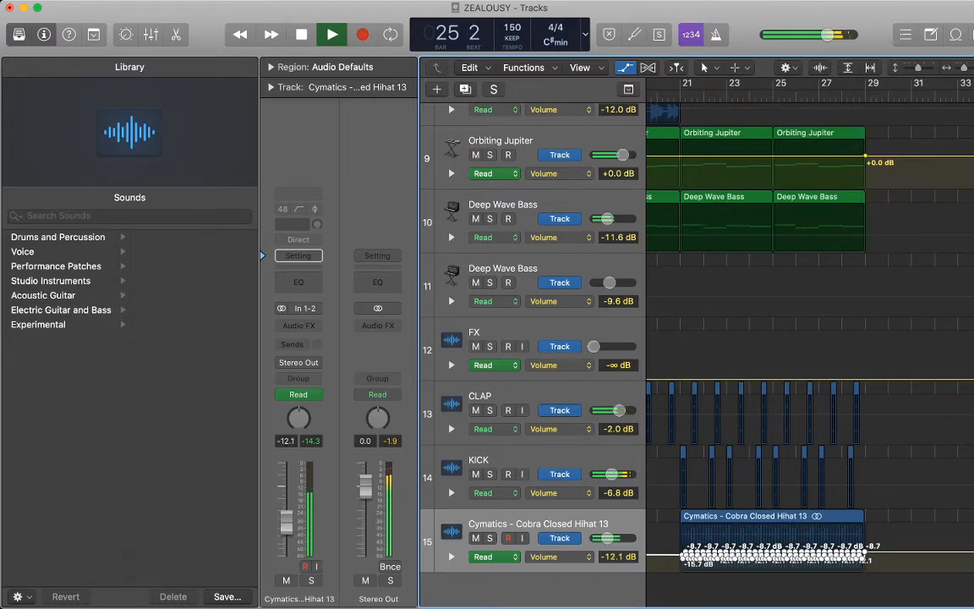
drag(684, 556, 683, 557)
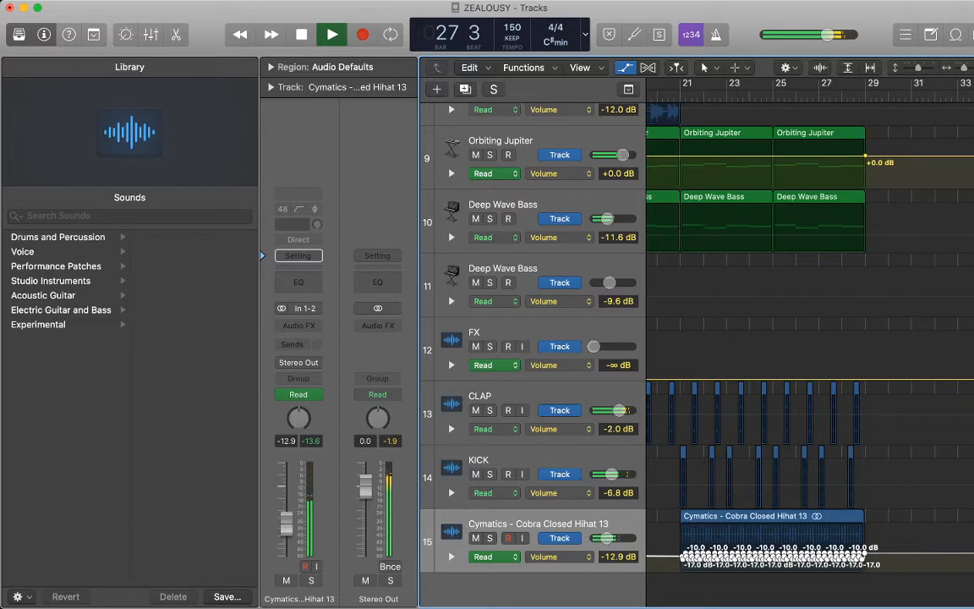
drag(683, 557, 684, 559)
key(space)
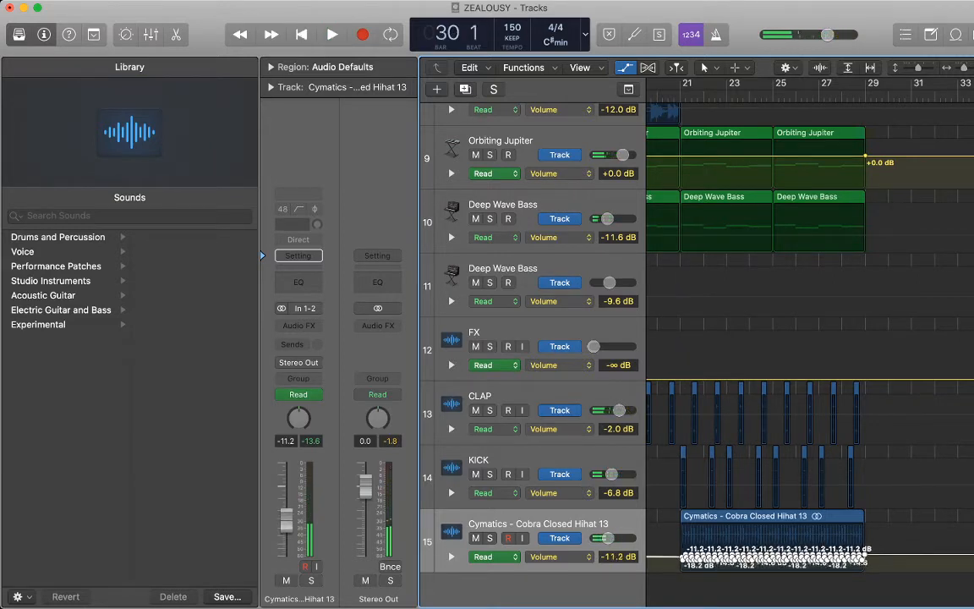
- Hide track automation, show the whole arrangement, and listen to it from the beginning
key(a)
key(z)
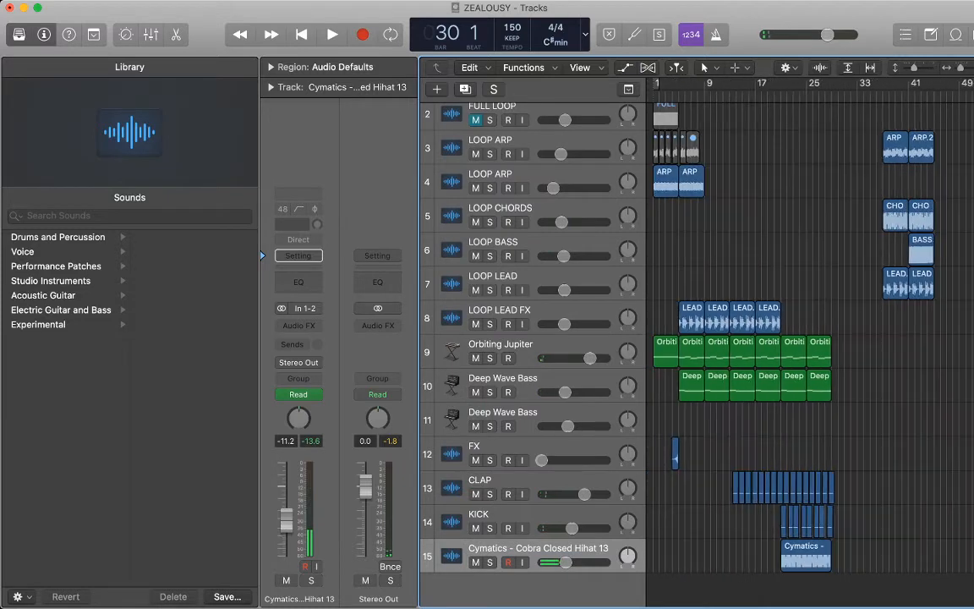
key(Return)
key(space)
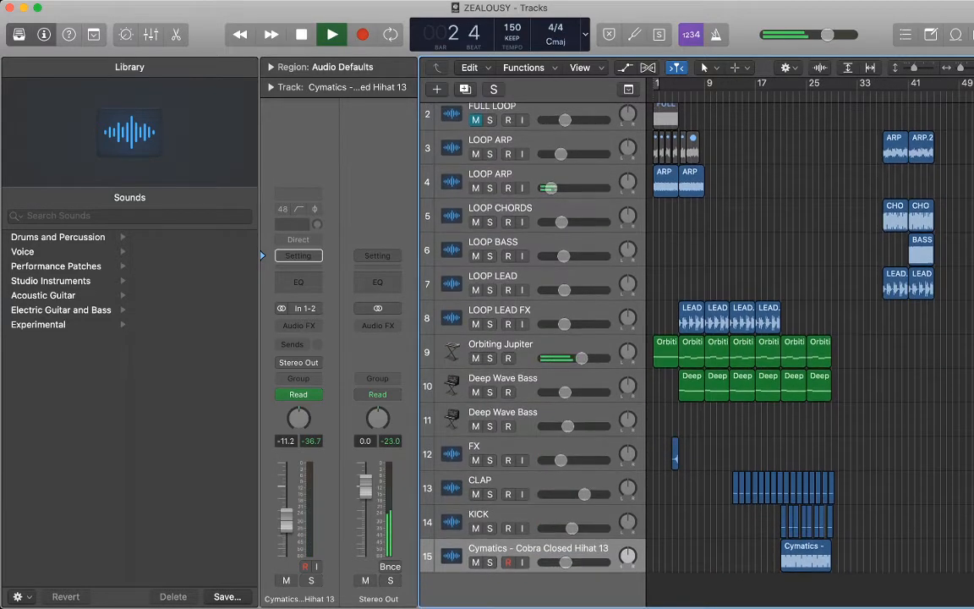
- Rename the Orbiting Jupiter track PAD and the first Deep Wave Bass track SYNTH BASS
double_click(501, 344)
text(PAD)
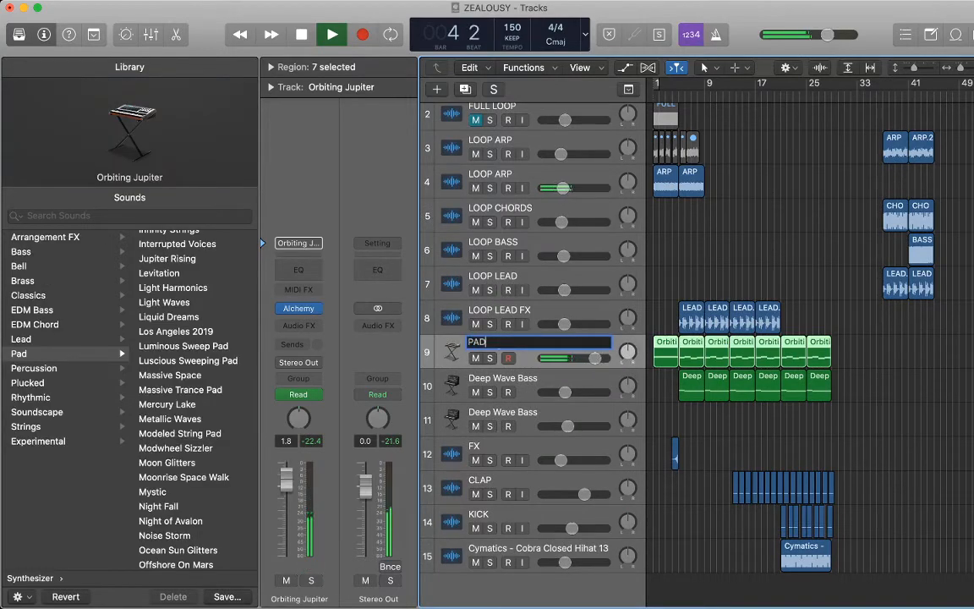
key(Return)
double_click(503, 378)
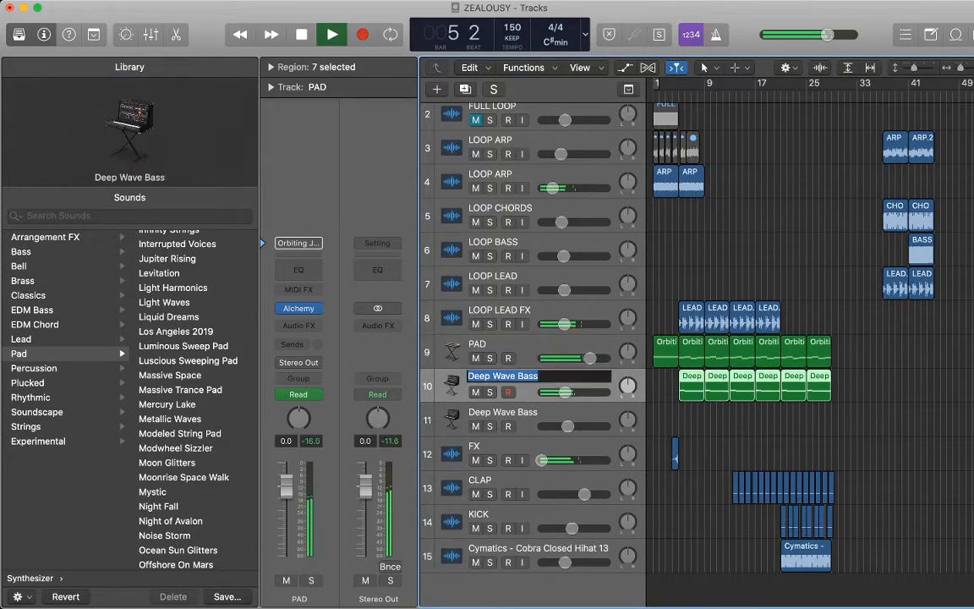
text(SYNTH BASS)
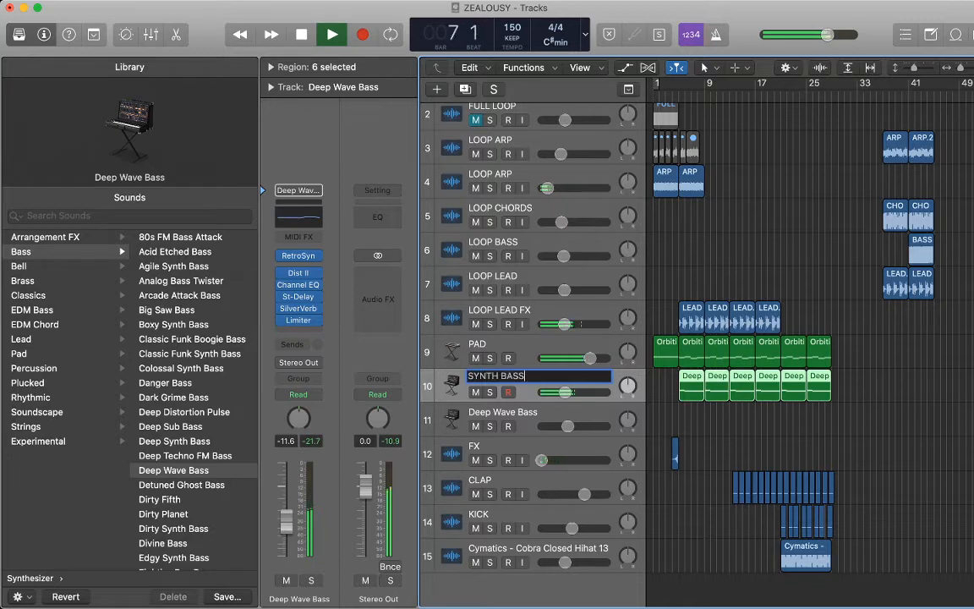
key(Return)
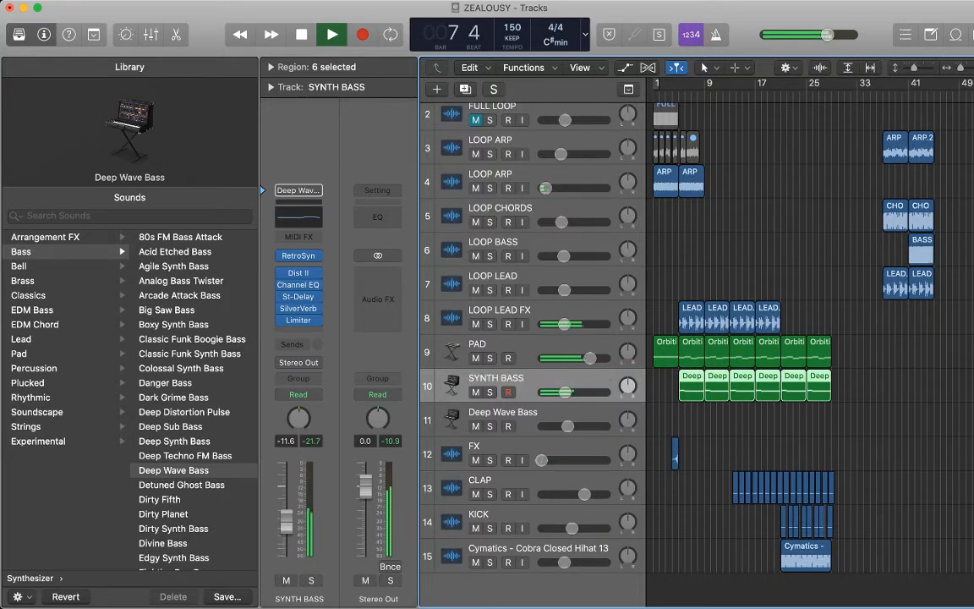
- Record a four-bar bass line on the remaining Deep Wave Bass track from bar 13 to 17, redoing the first take
click(503, 413)
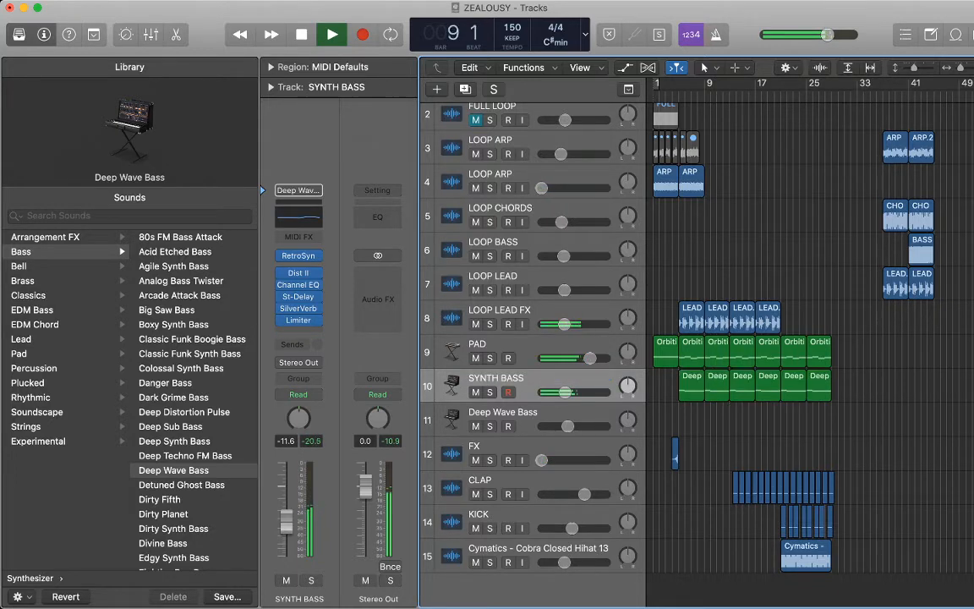
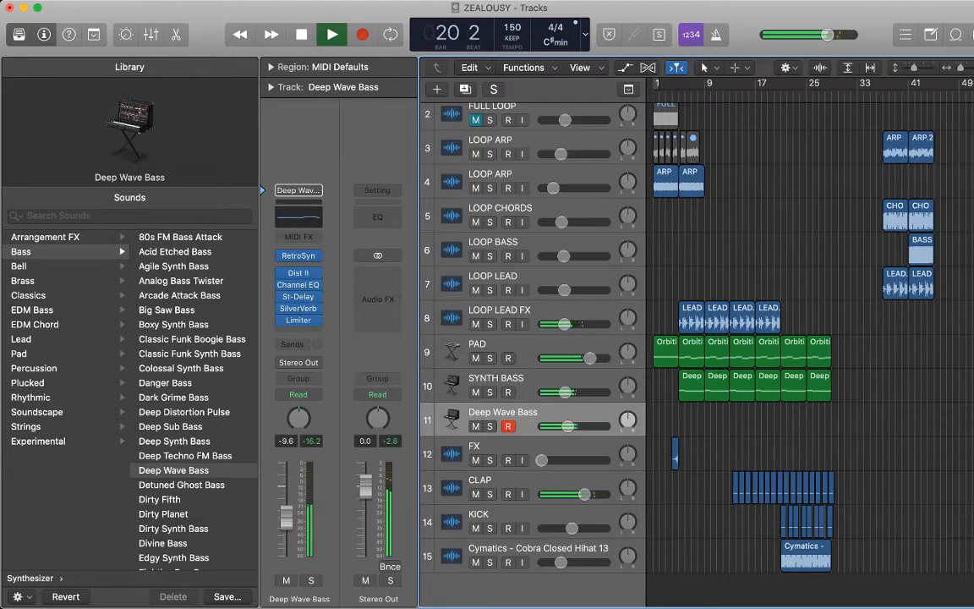
key(space)
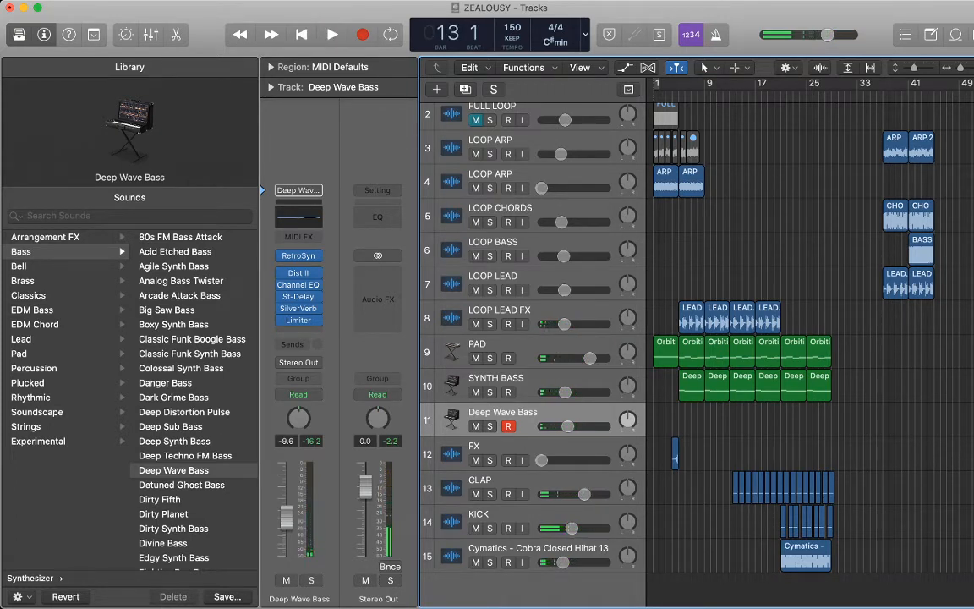
key(r)
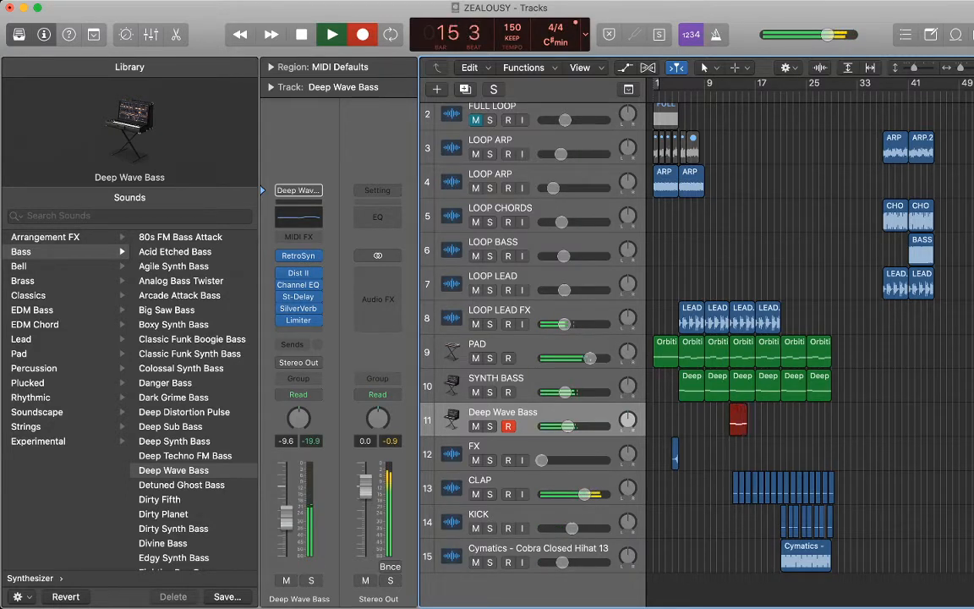
key(space)
key(comma)
key(comma)
key(comma)
key(r)
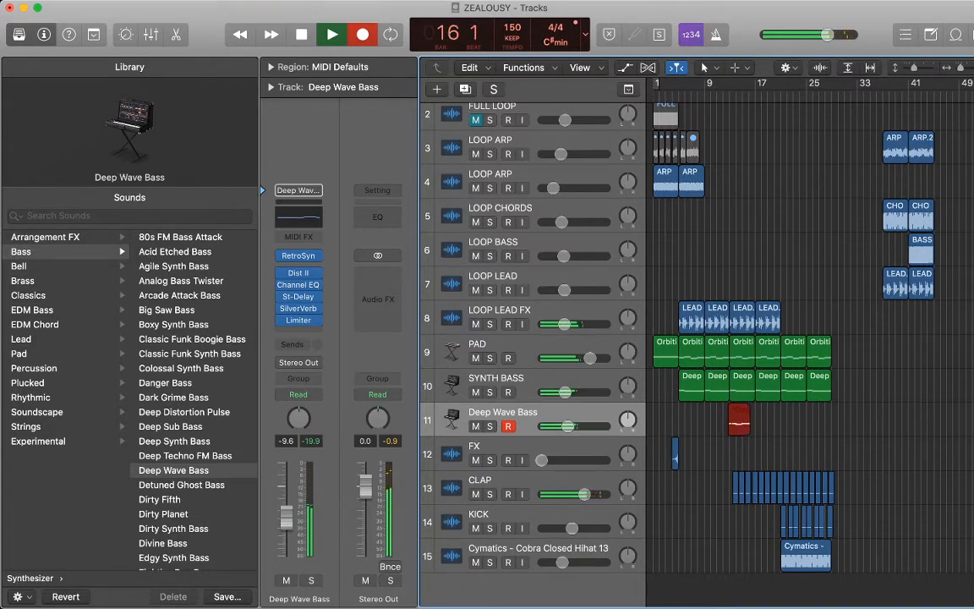
key(space)
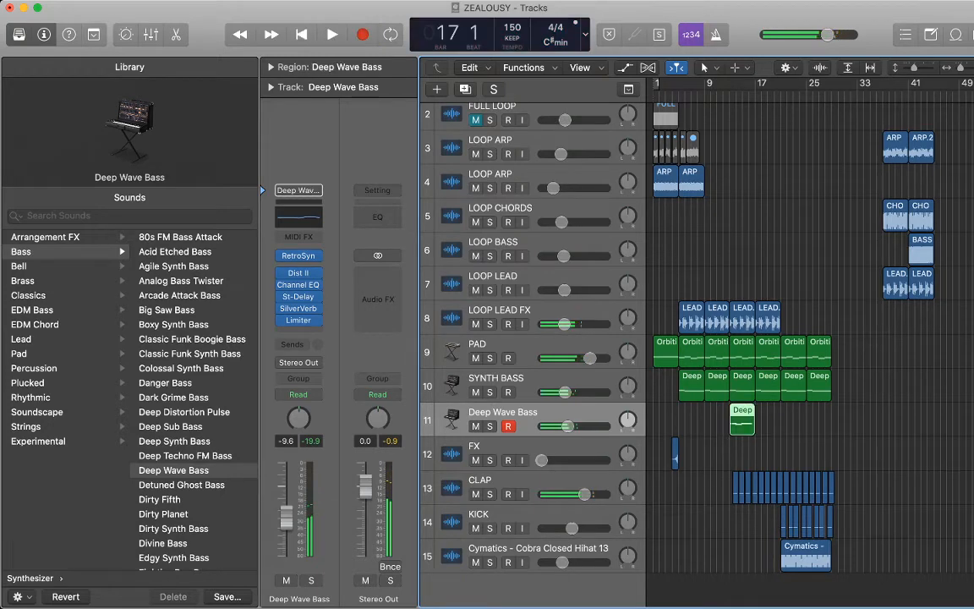
- Open the recorded bass region in the Piano Roll and even out the note lengths in bar 13
key(p)
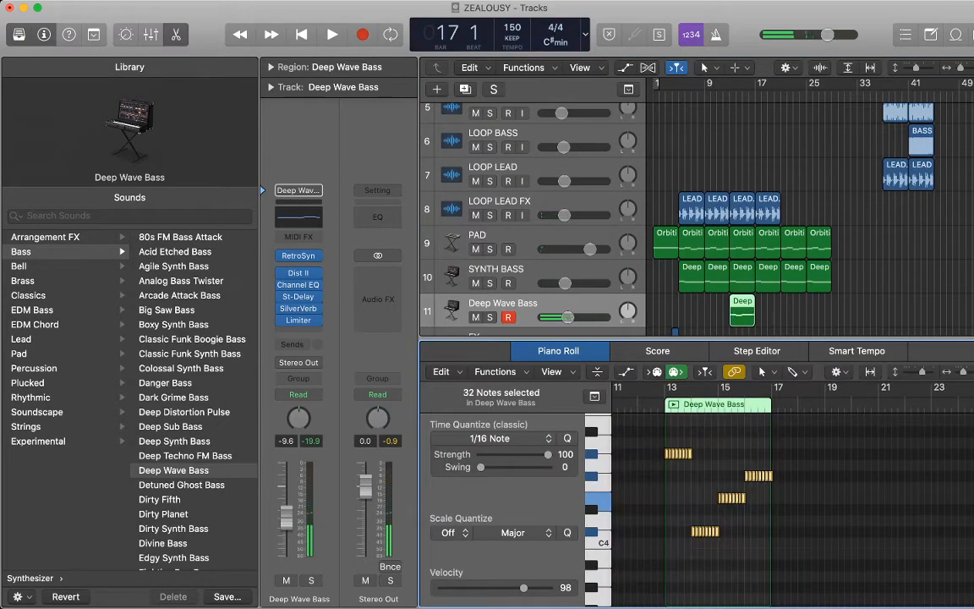
scroll(751, 499, up, 10)
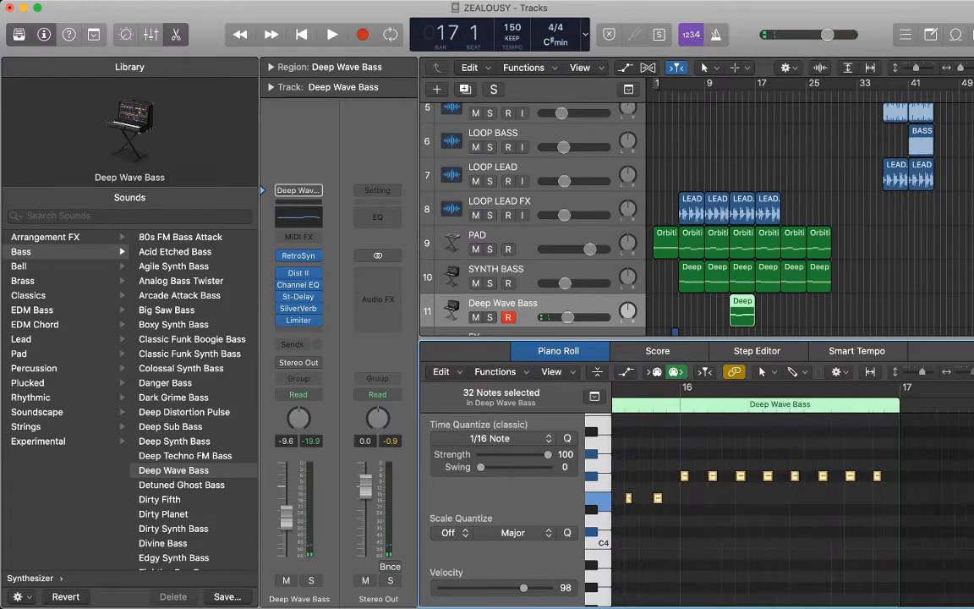
scroll(752, 498, left, 7)
scroll(752, 499, left, 10)
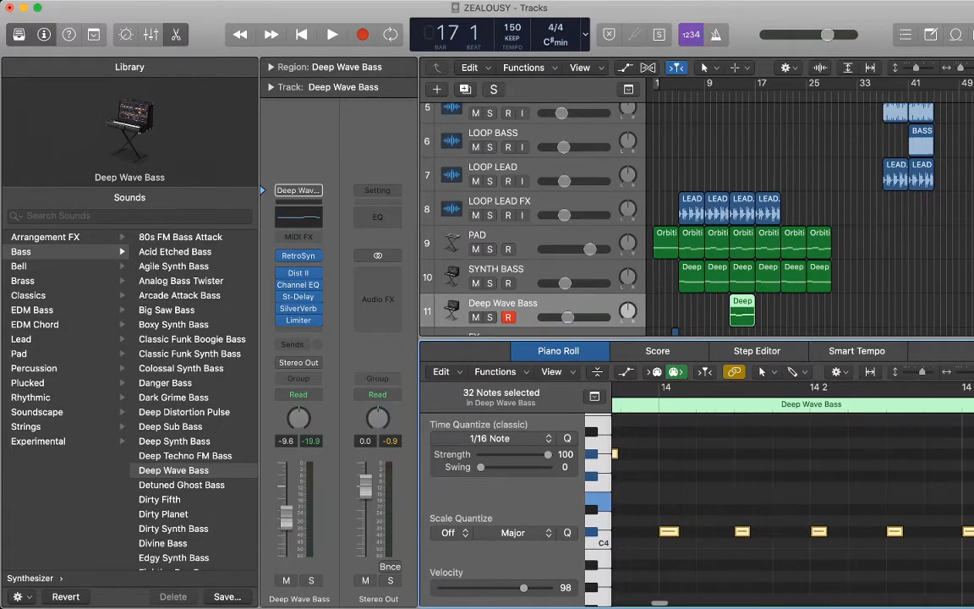
scroll(752, 499, left, 8)
scroll(752, 499, down, 5)
scroll(752, 499, right, 4)
drag(734, 454, 741, 454)
key(space)
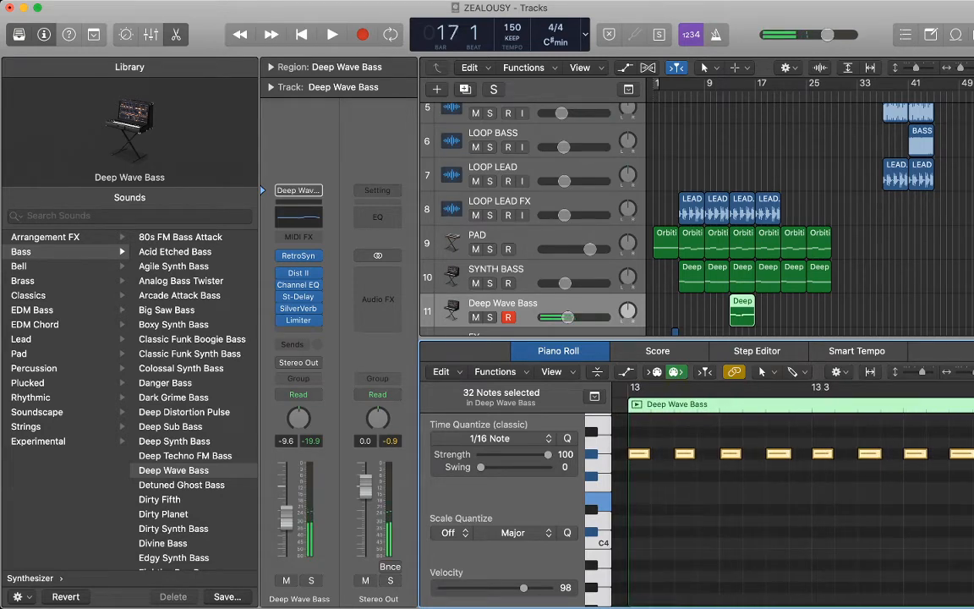
click(673, 486)
drag(694, 454, 787, 454)
click(832, 454)
scroll(812, 482, right, 3)
drag(903, 454, 898, 454)
- Even out the lengths of the bass notes in bar 14
scroll(897, 454, right, 3)
drag(793, 531, 846, 531)
click(812, 532)
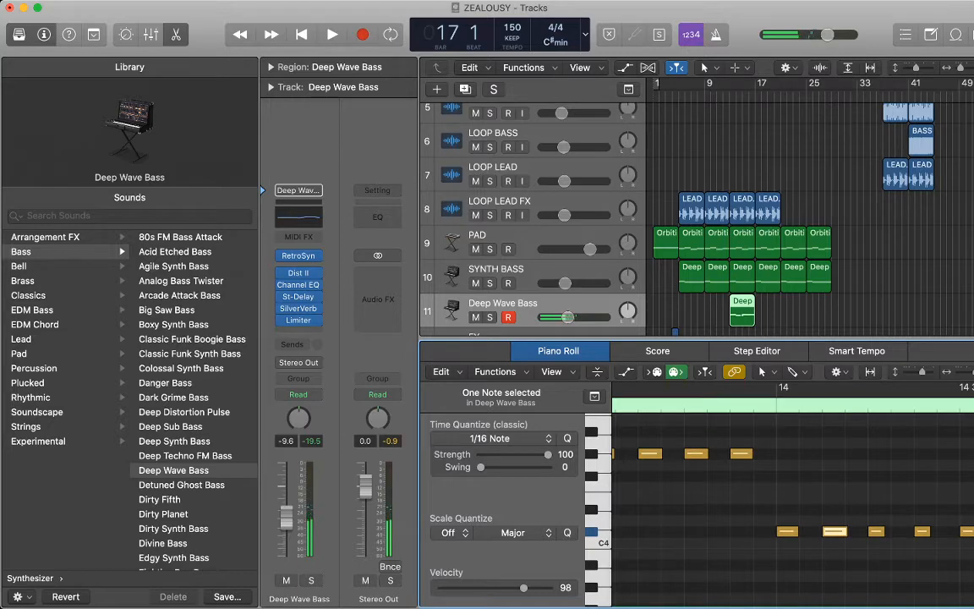
scroll(787, 499, right, 3)
drag(793, 531, 842, 531)
scroll(786, 499, right, 5)
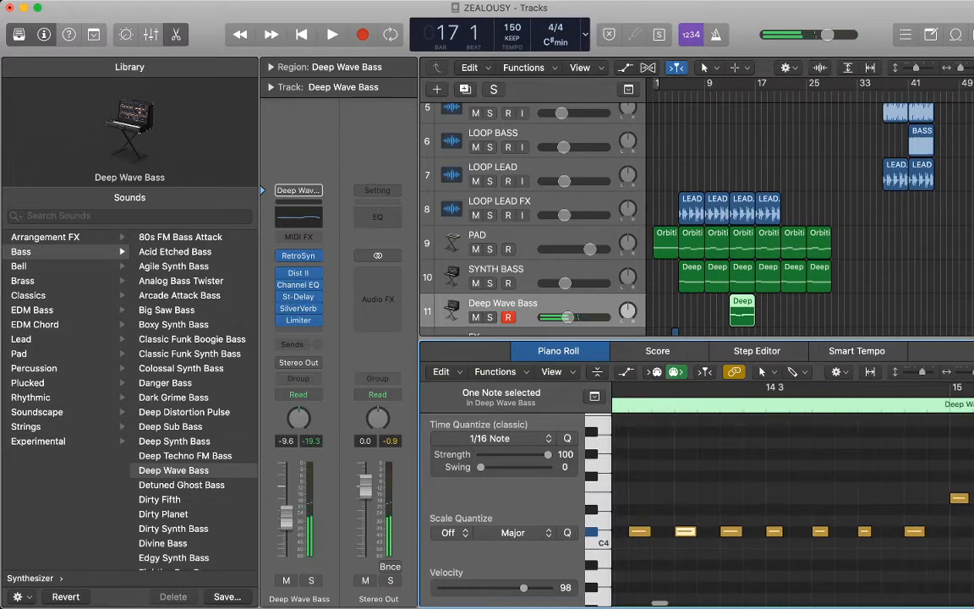
drag(781, 532, 876, 532)
scroll(878, 532, right, 2)
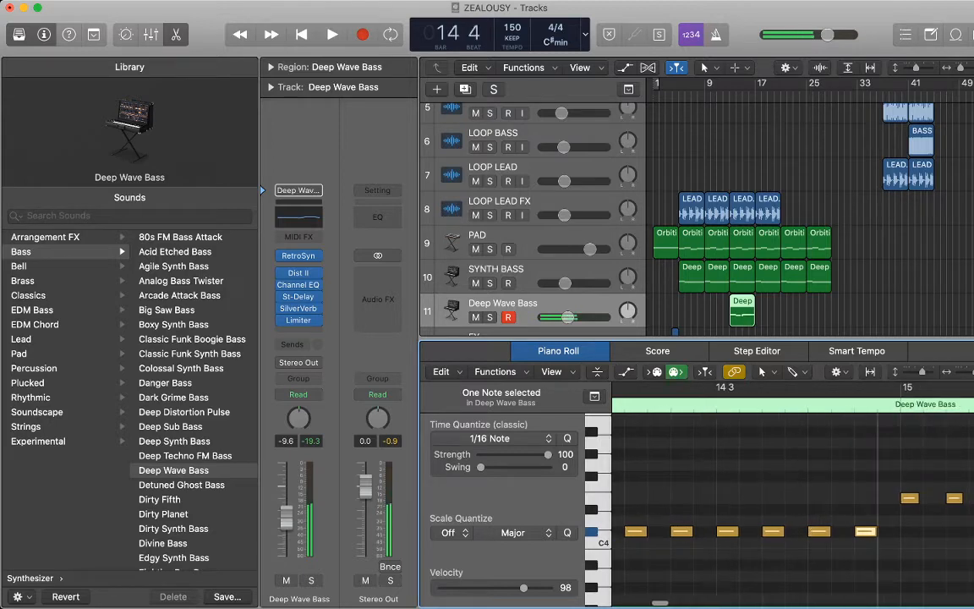
- Even out the lengths of the bass notes in bar 15
scroll(792, 499, right, 5)
drag(793, 498, 915, 499)
scroll(793, 499, right, 3)
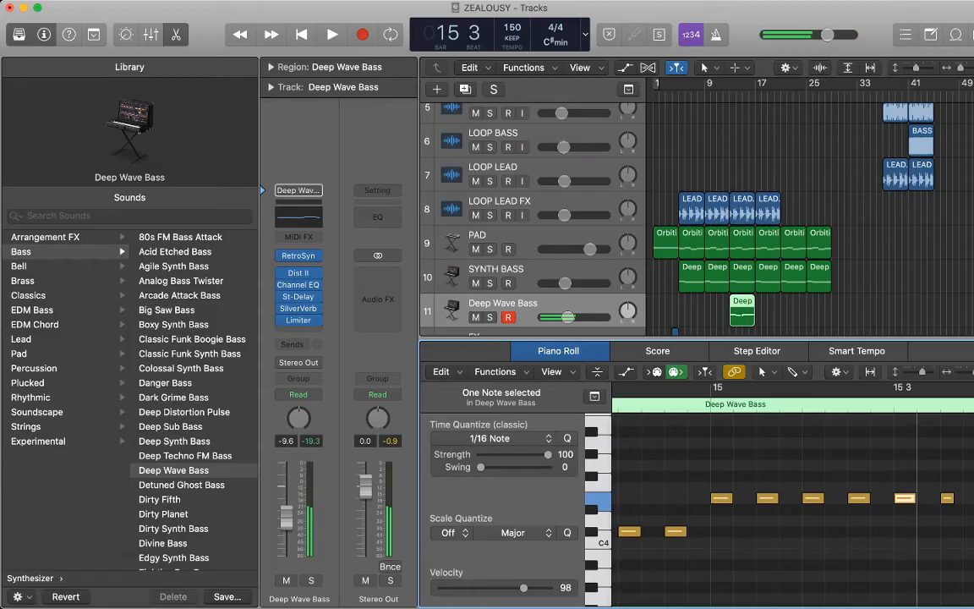
scroll(792, 499, right, 4)
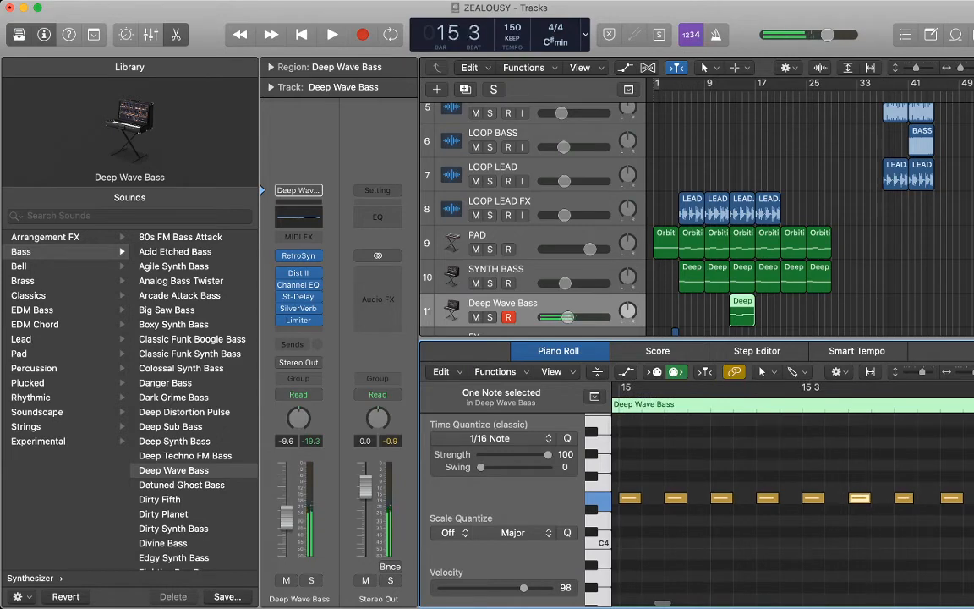
scroll(793, 499, right, 2)
drag(848, 498, 856, 498)
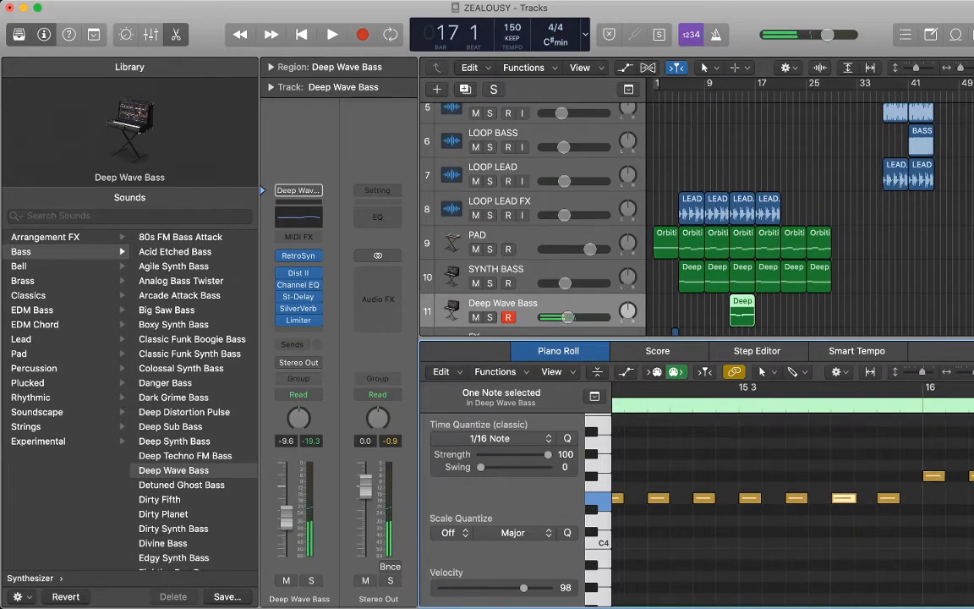
scroll(792, 499, right, 6)
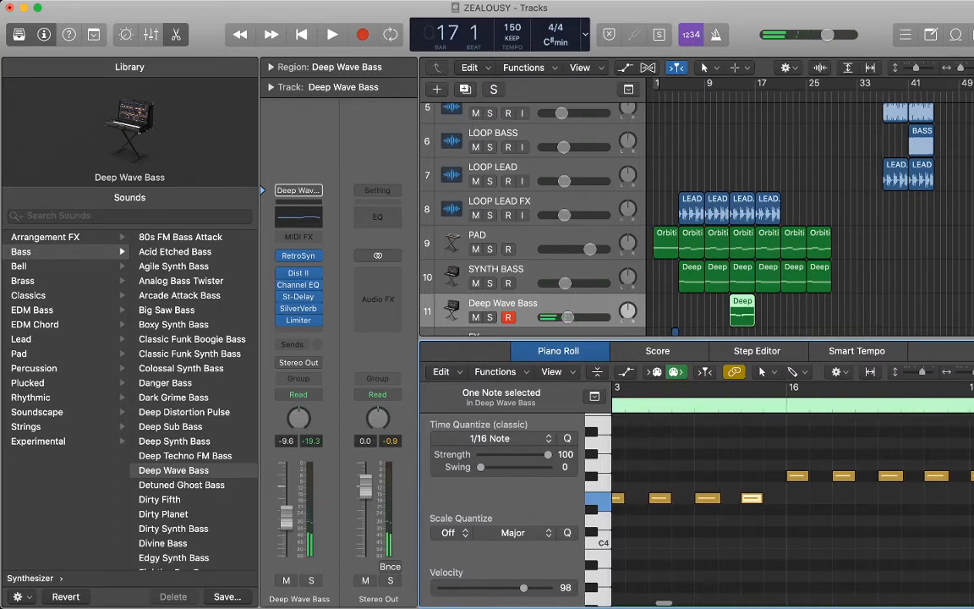
- Even out the lengths of the bass notes in bar 16 and close the Piano Roll
scroll(792, 499, right, 8)
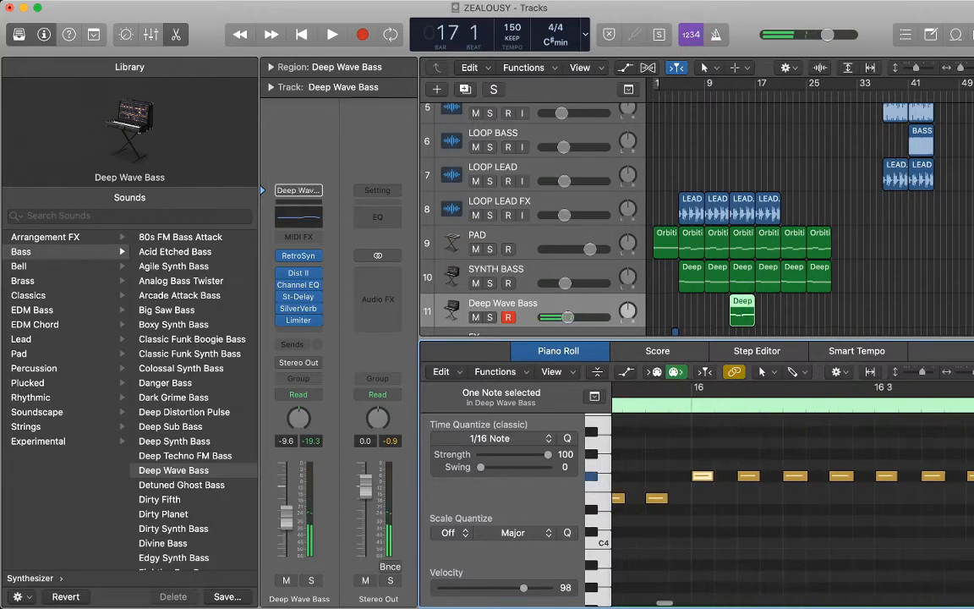
scroll(793, 499, right, 1)
drag(648, 476, 924, 476)
click(927, 509)
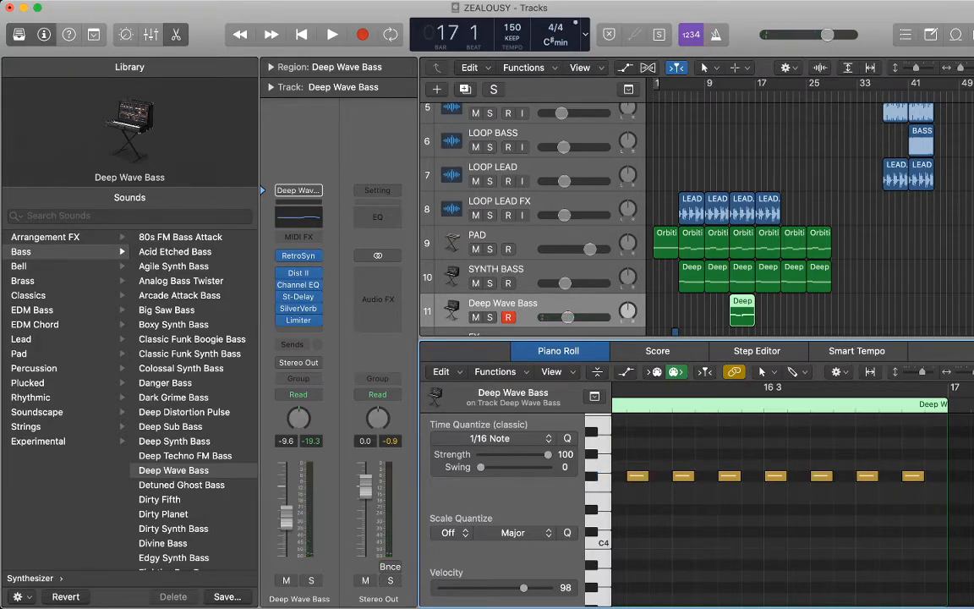
key(p)
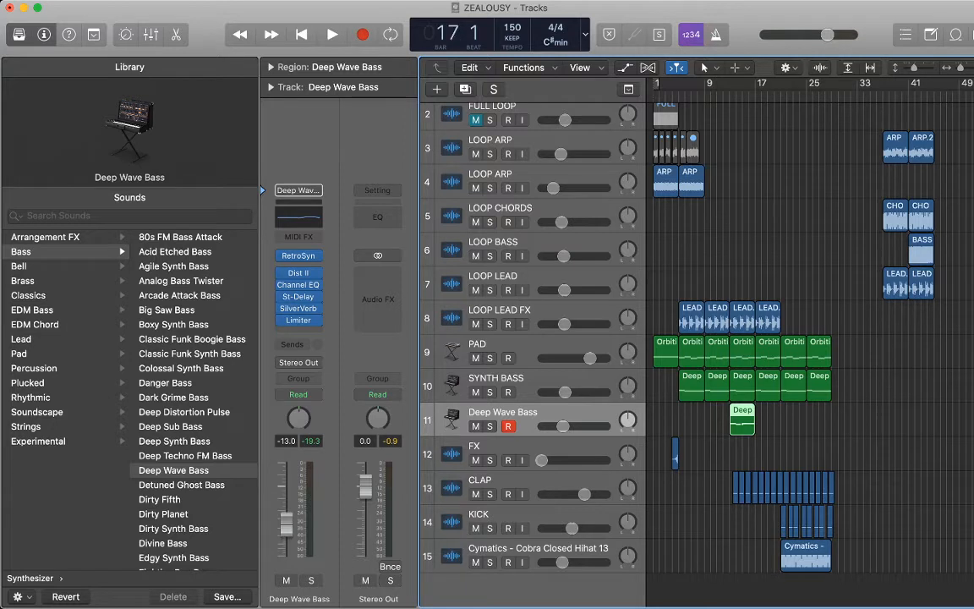
- Paste three copies of the new bass region to fill bars 17 to 29, and set its track volume to -17.2 dB
key(super+v)
key(super+v)
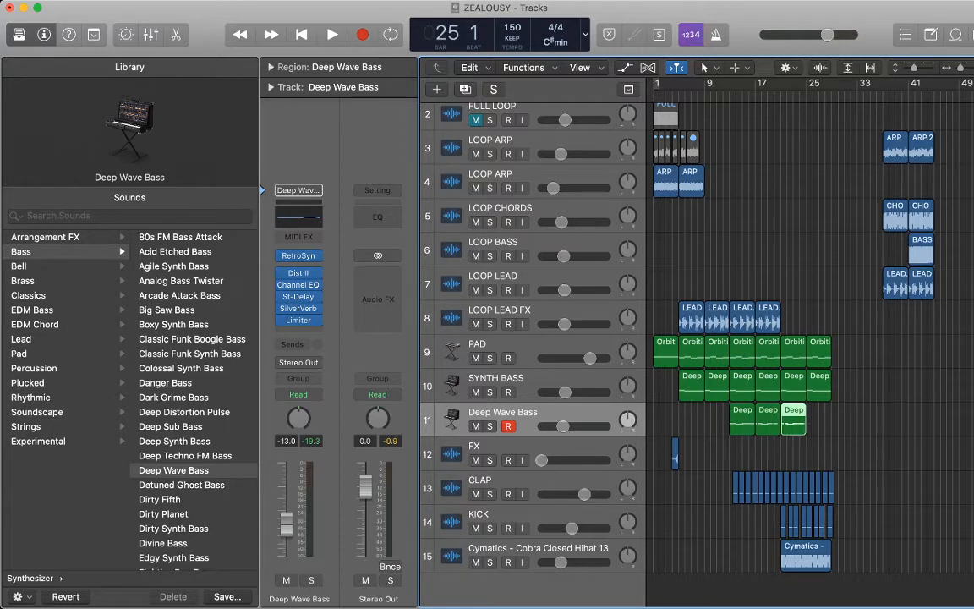
key(super+v)
drag(287, 524, 287, 533)
- Play from bar 13, briefly solo the Deep Wave Bass track, and lower its volume to -21.5 dB in the mix
click(731, 94)
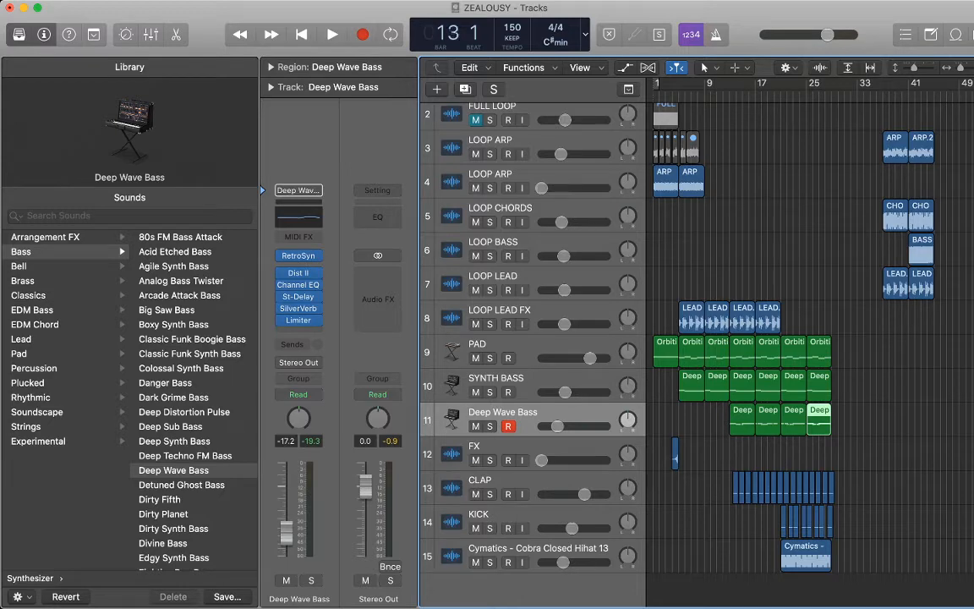
key(space)
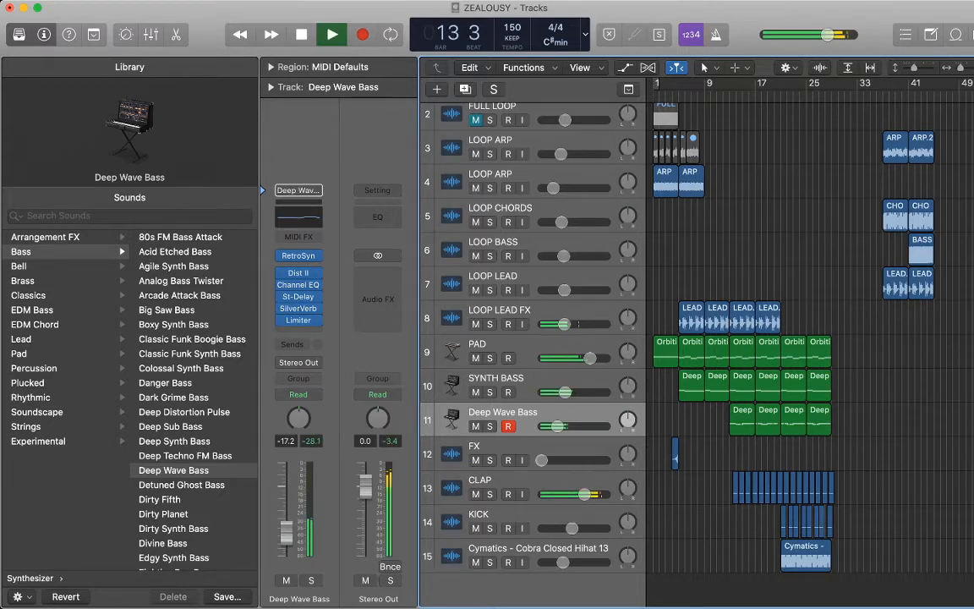
key(s)
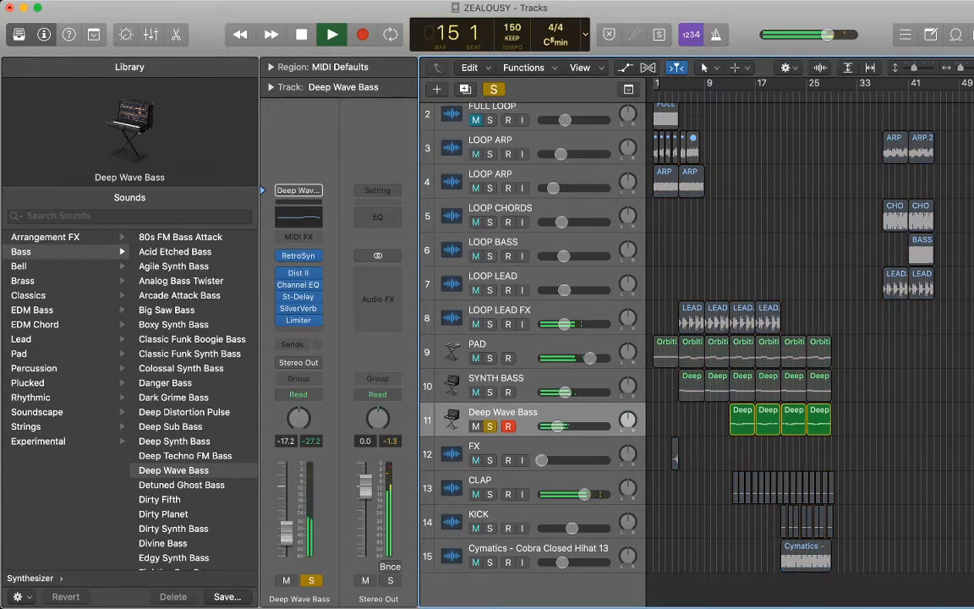
key(s)
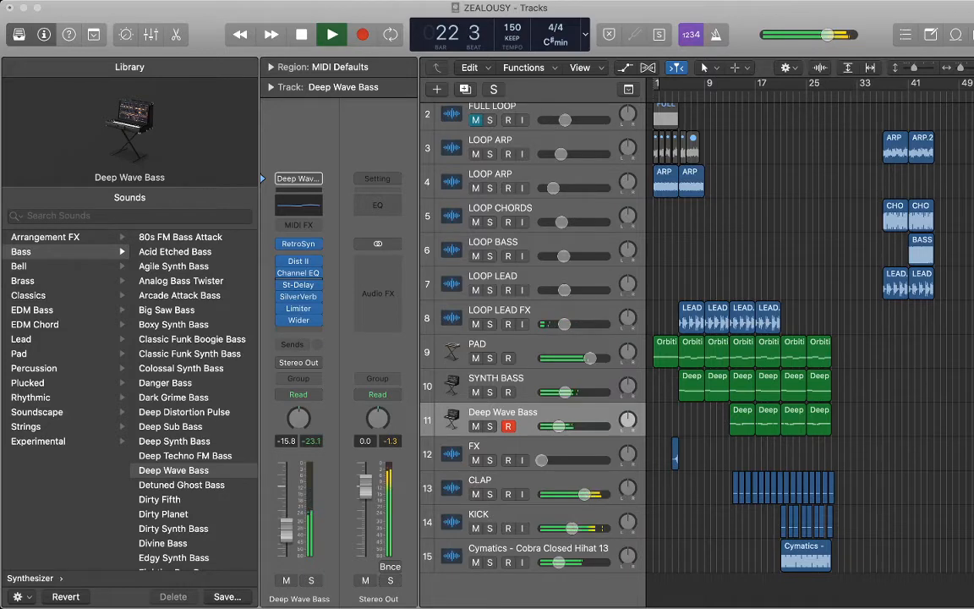
click(559, 426)
drag(559, 426, 554, 426)
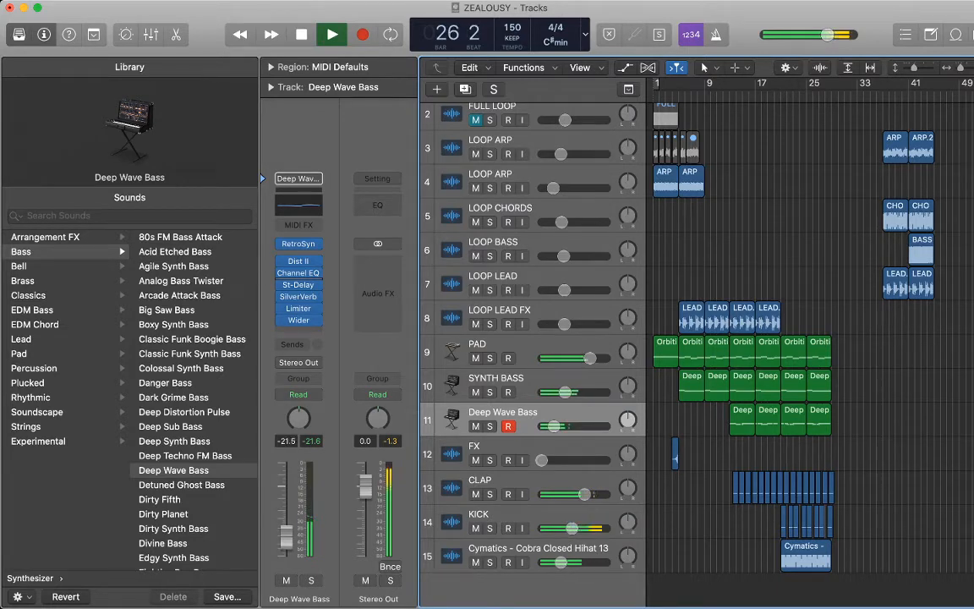
- Set the CLAP track's volume to -2.5 dB and stop playback
key(super+Left)
key(super+Left)
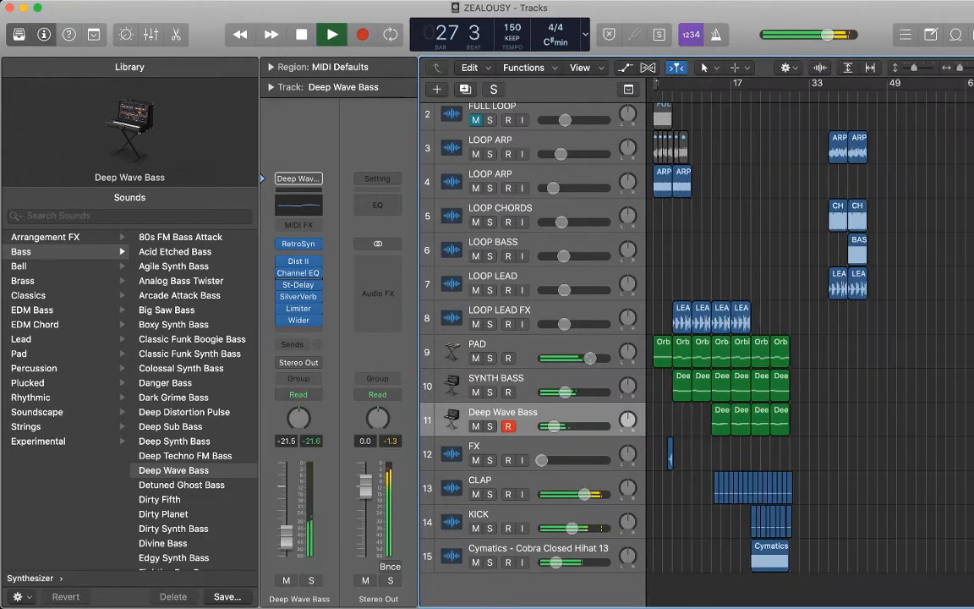
drag(507, 481, 508, 482)
key(space)
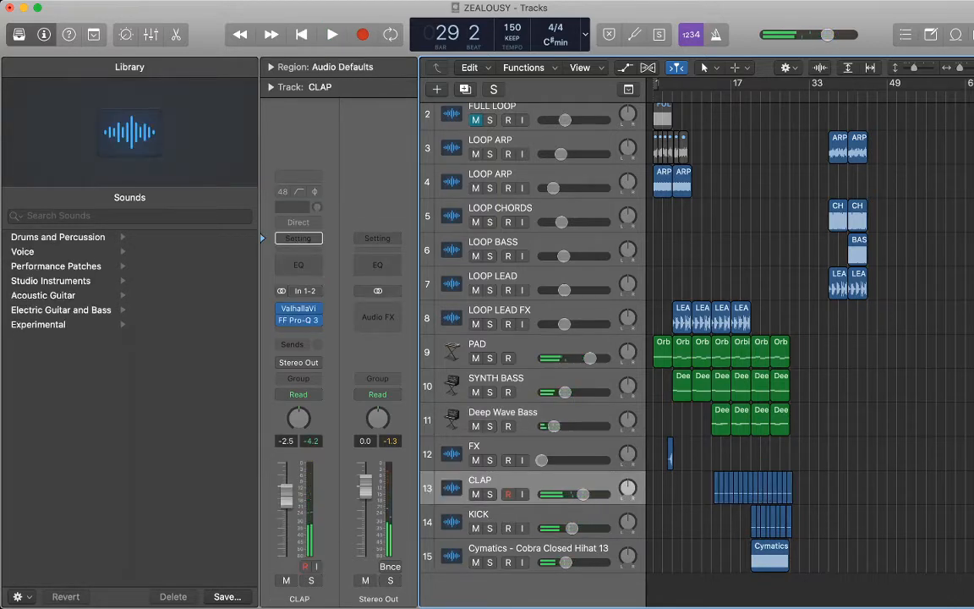
- Select the LOOP CHORDS, LOOP BASS and LOOP LEAD regions and move them together so the chords start at bar 30
scroll(803, 339, right, 5)
drag(904, 372, 696, 181)
drag(841, 361, 751, 142)
scroll(751, 142, left, 2)
click(751, 142)
drag(875, 313, 815, 242)
drag(816, 304, 781, 305)
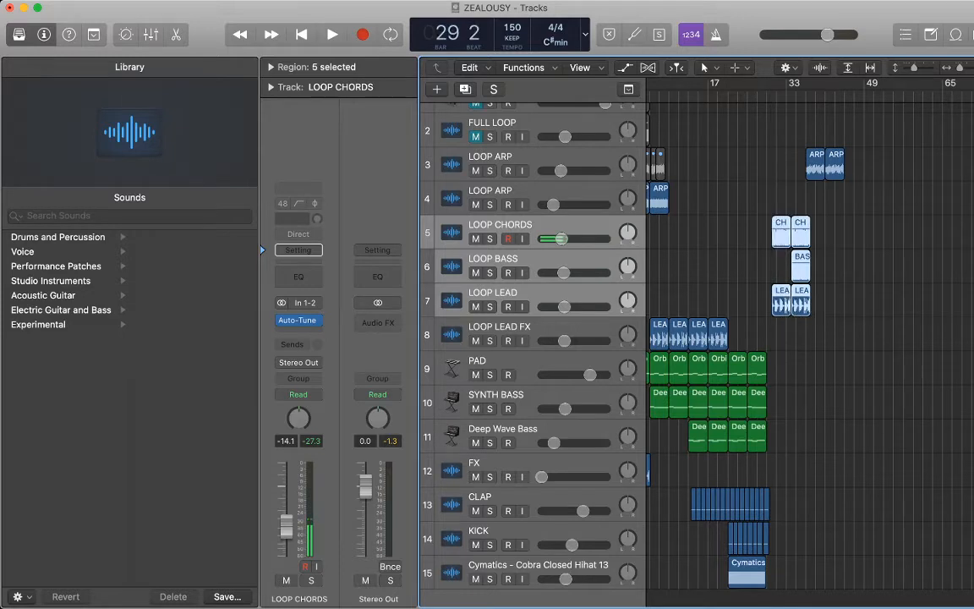
- Move the selected chords, bass and lead regions one bar earlier so they start at bar 29
key(comma)
key(comma)
key(comma)
key(comma)
key(comma)
key(comma)
key(comma)
key(super+Right)
key(super+Right)
key(super+Right)
key(super+Right)
key(super+Right)
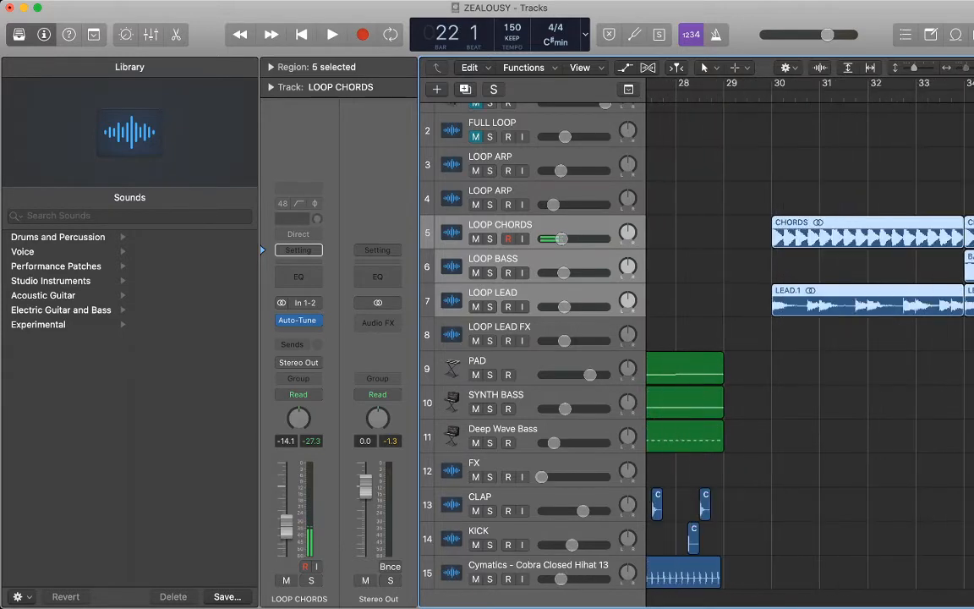
drag(833, 237, 782, 237)
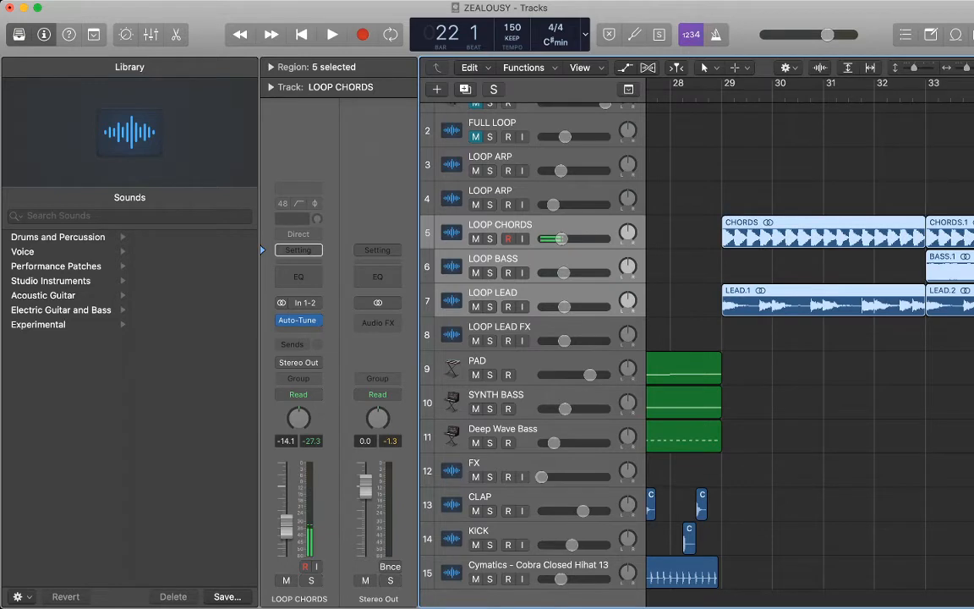
- Move the LOOP BASS region from bar 33 to bar 29 so it starts together with the chords and lead
key(super+Left)
key(super+Left)
key(super+Left)
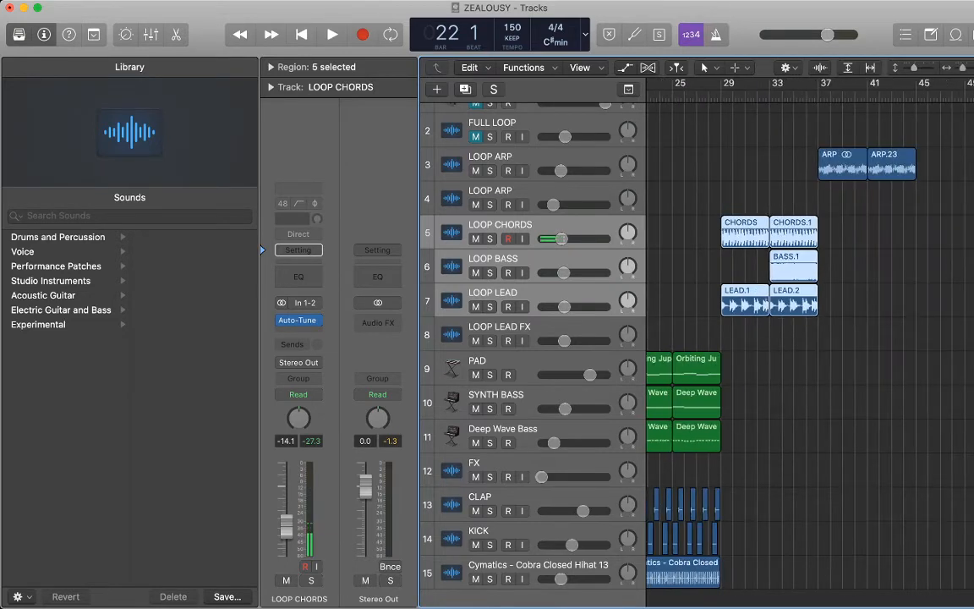
click(854, 269)
drag(793, 267, 745, 267)
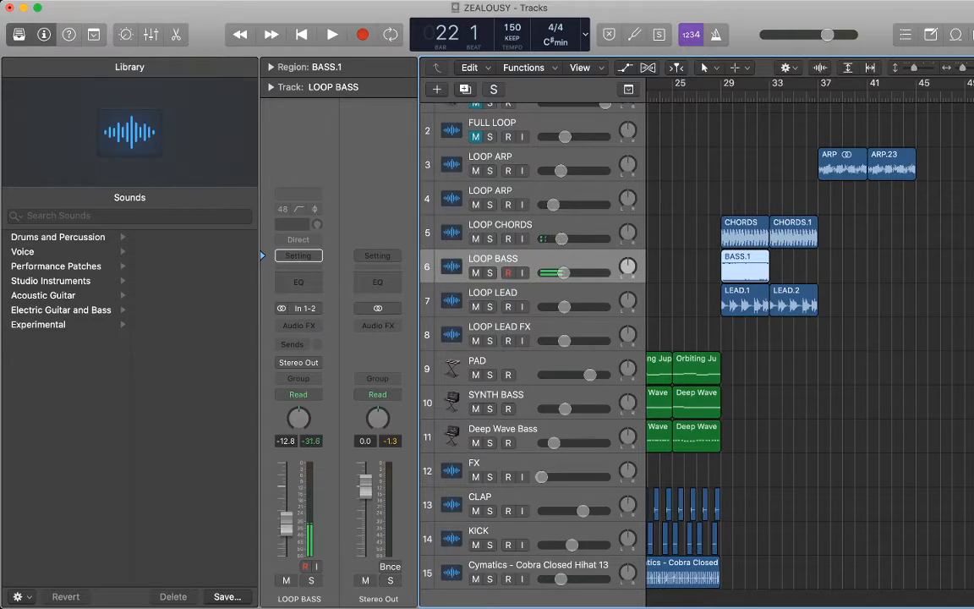
- Copy the LOOP BASS region and paste the duplicate at bar 33
key(super+c)
scroll(828, 355, left, 1)
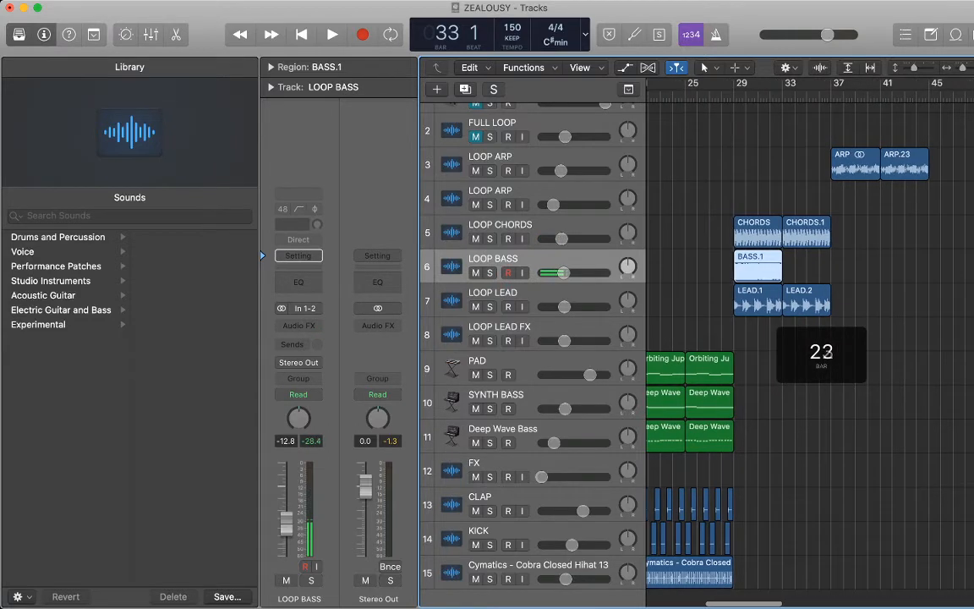
key(super+v)
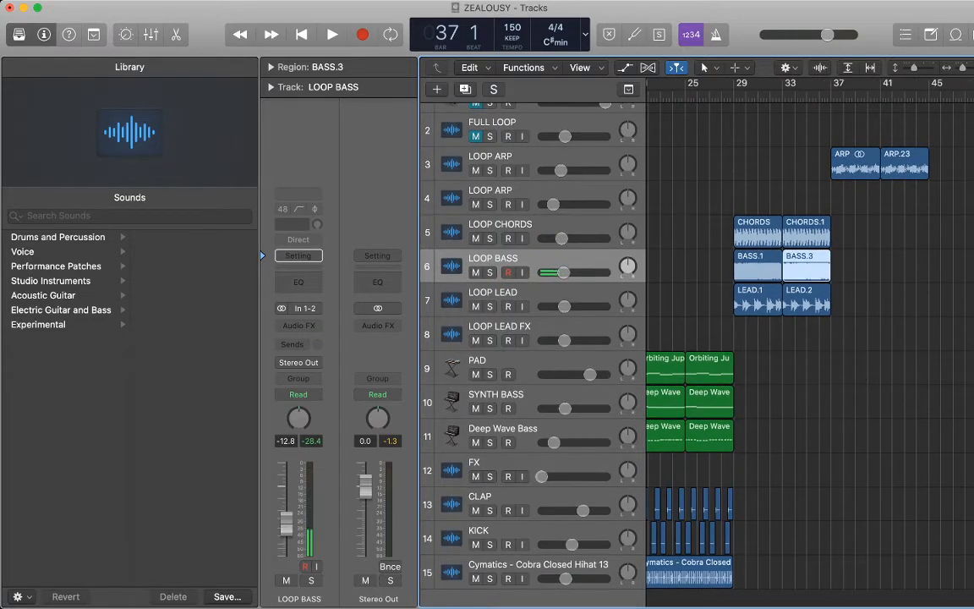
- Play the arrangement from bar 25 and select the two LOOP ARP regions starting at bar 37
double_click(687, 97)
click(699, 169)
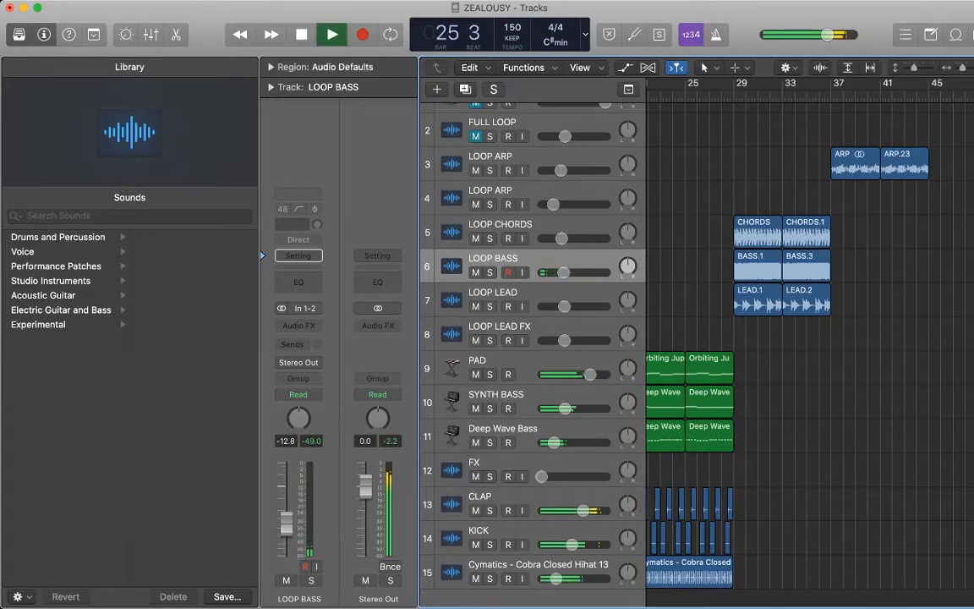
scroll(698, 338, down, 2)
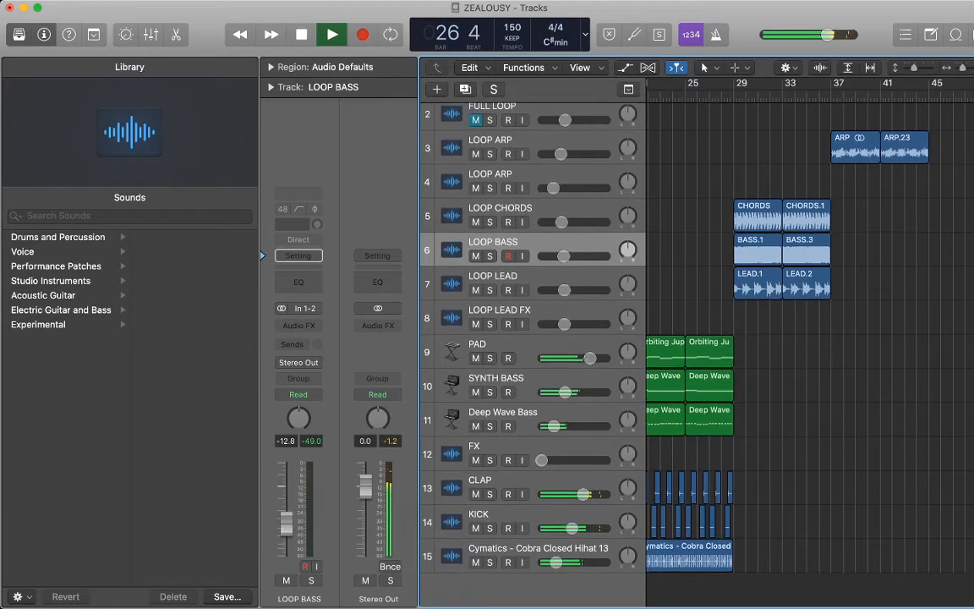
drag(833, 119, 943, 158)
click(943, 173)
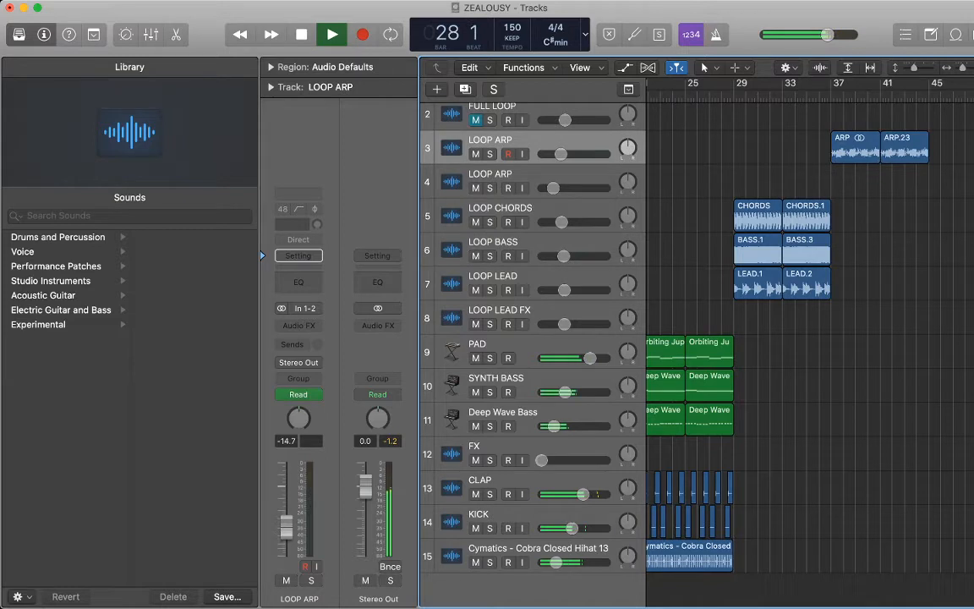
drag(838, 116, 938, 155)
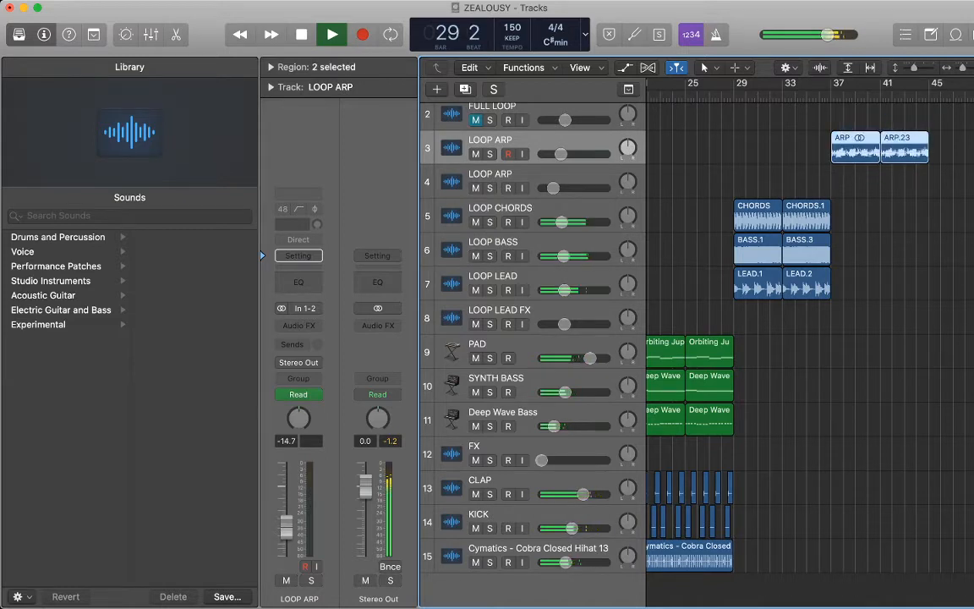
- Lower the LOOP CHORDS, LOOP BASS and LOOP LEAD volumes together, bringing chords to -18.2 dB and lead to -16.2 dB
click(559, 209)
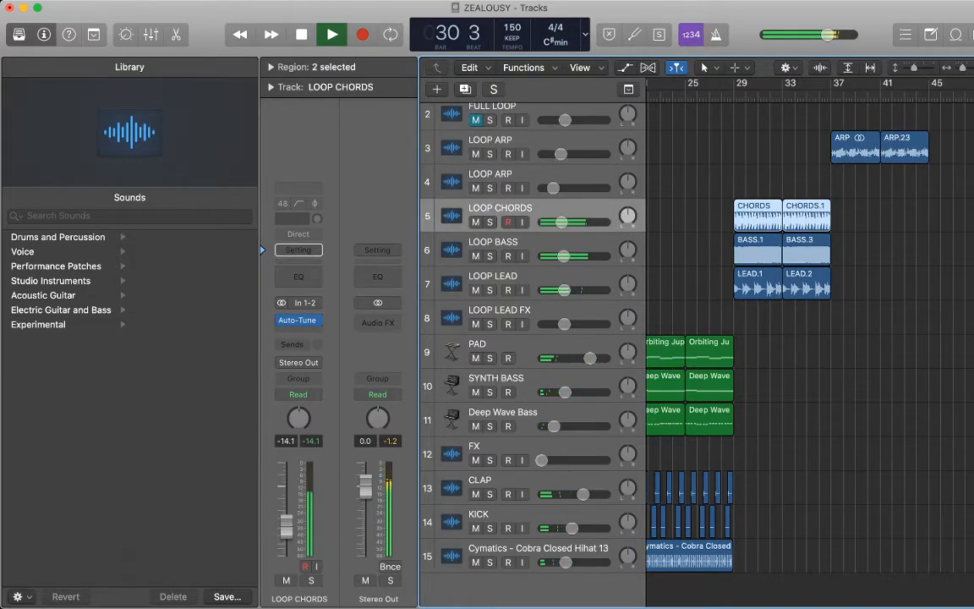
shift+click(558, 276)
drag(564, 290, 558, 290)
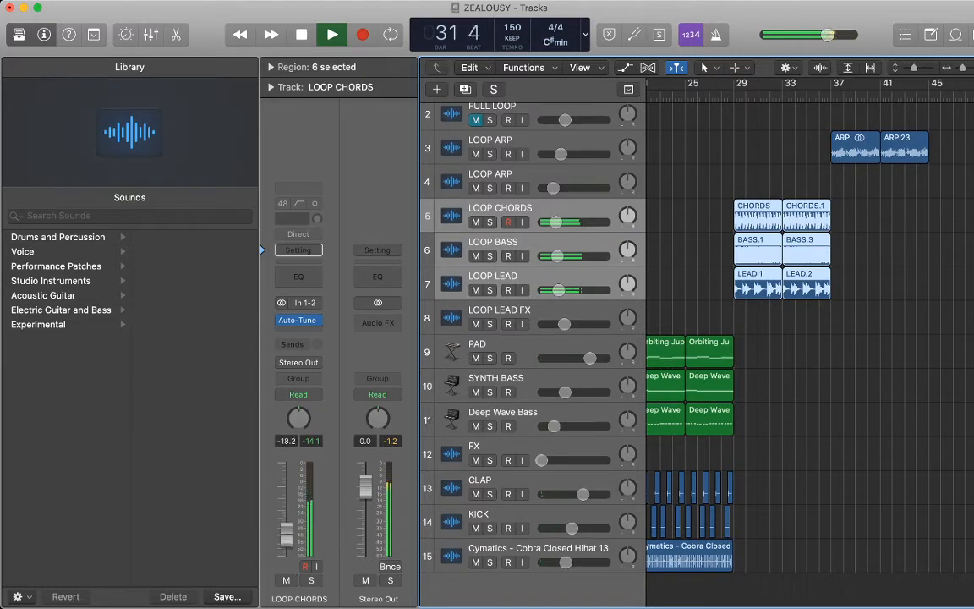
click(778, 329)
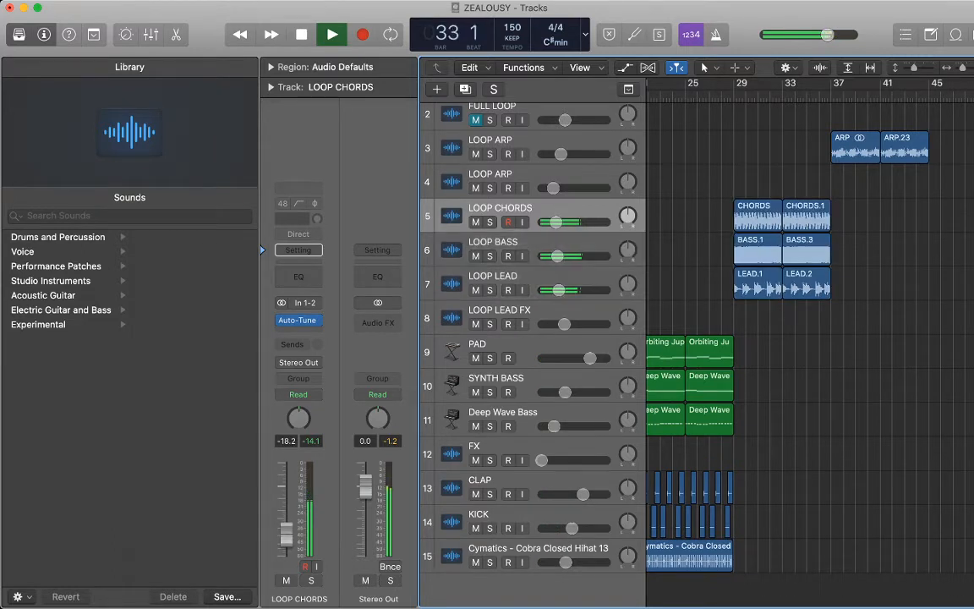
- Stop playback, delete both LOOP LEAD regions between bars 29 and 37, and resume playing from bar 29
key(space)
drag(886, 307, 763, 294)
key(Delete)
key(space)
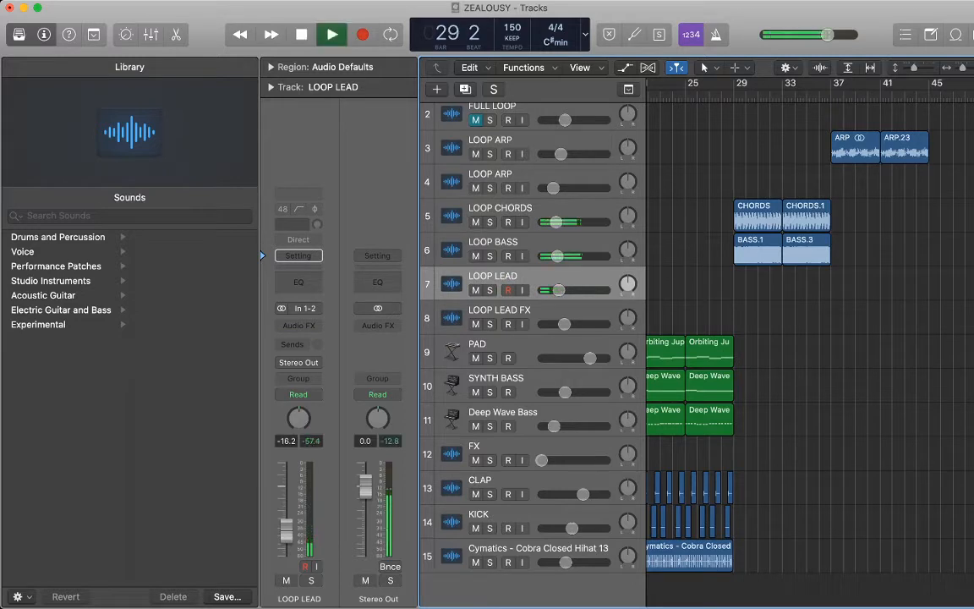
- Lower the LOOP CHORDS and LOOP BASS volumes together, bringing the bass to -20.0 dB
key(super+Left)
key(super+Left)
key(super+Left)
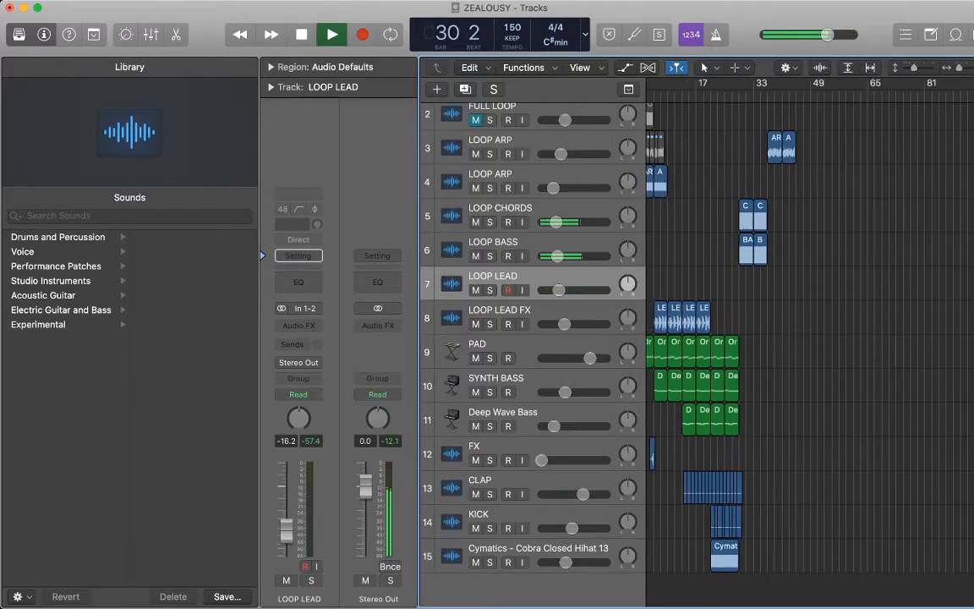
click(494, 243)
shift+click(500, 209)
drag(558, 257, 555, 256)
click(695, 252)
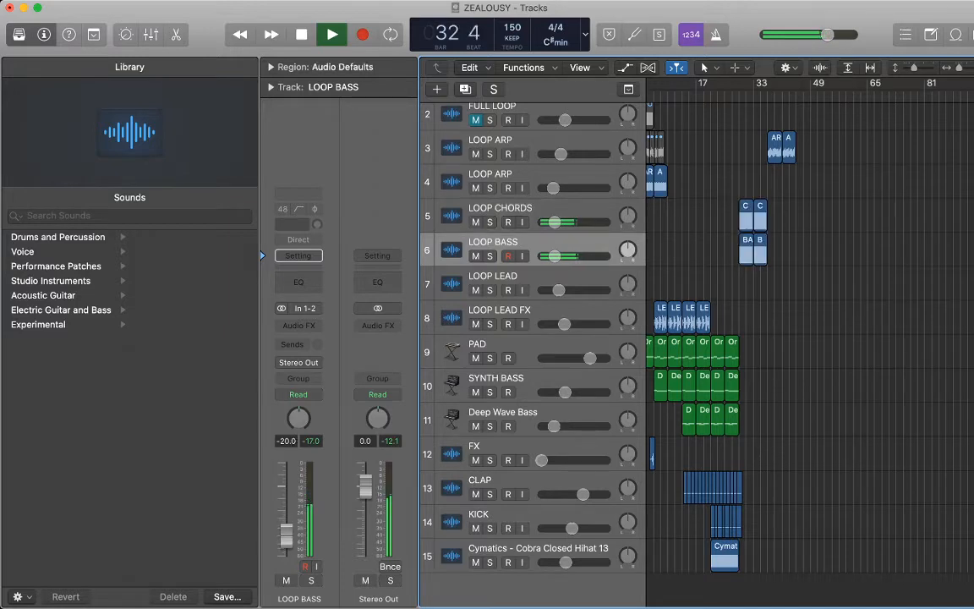
- Stop playback near bar 37 and play the whole arrangement from the beginning
key(super+Right)
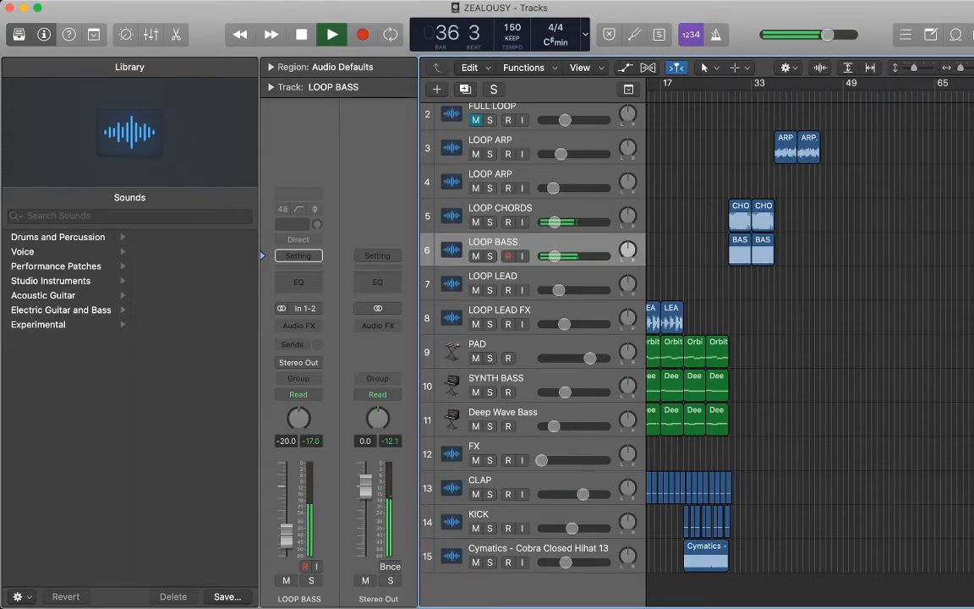
key(space)
scroll(810, 338, left, 4)
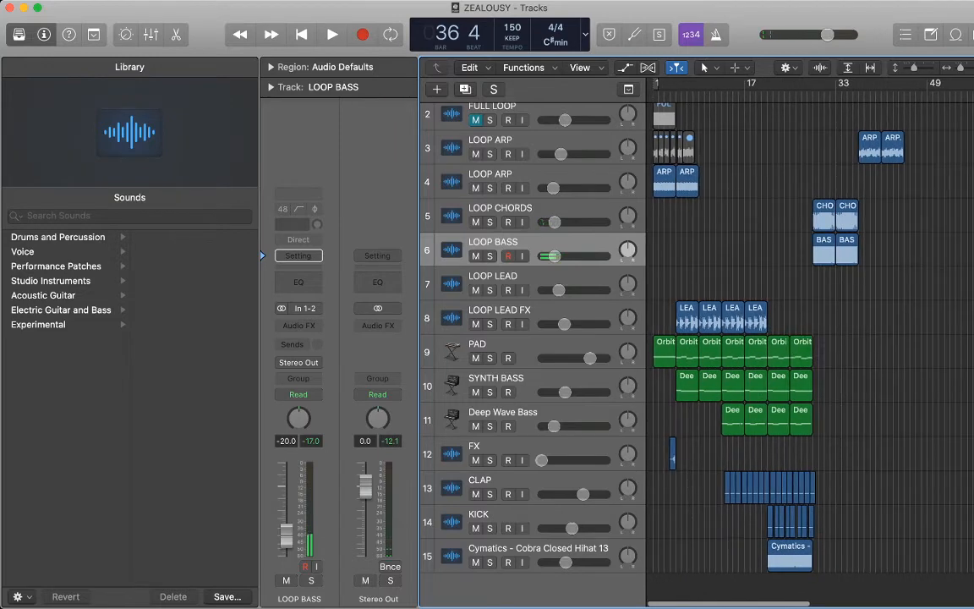
key(Return)
key(space)
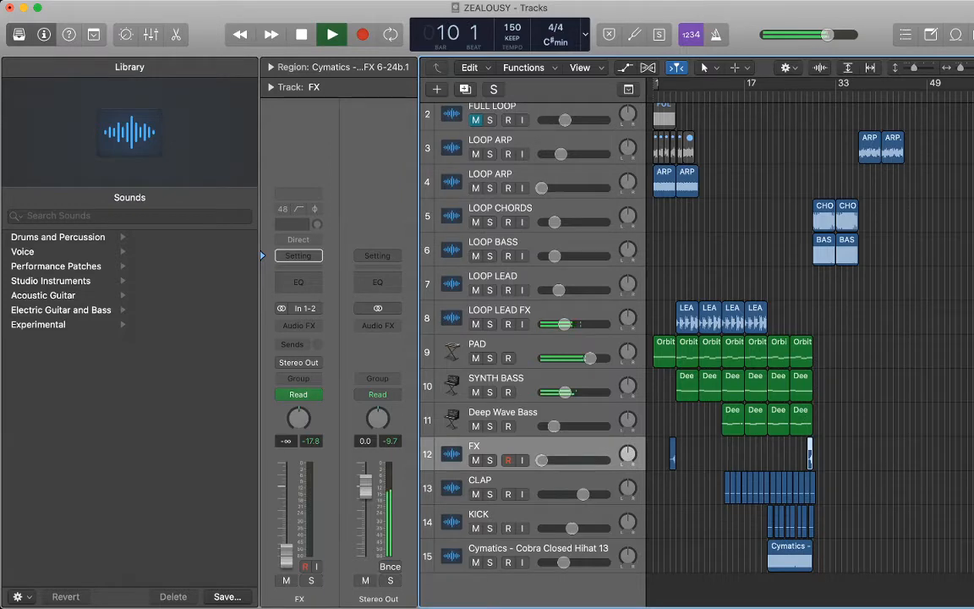
- Align the Cobra Reverse FX region on the FX track so it ends exactly at bar 29
scroll(810, 338, up, 10)
scroll(810, 338, right, 10)
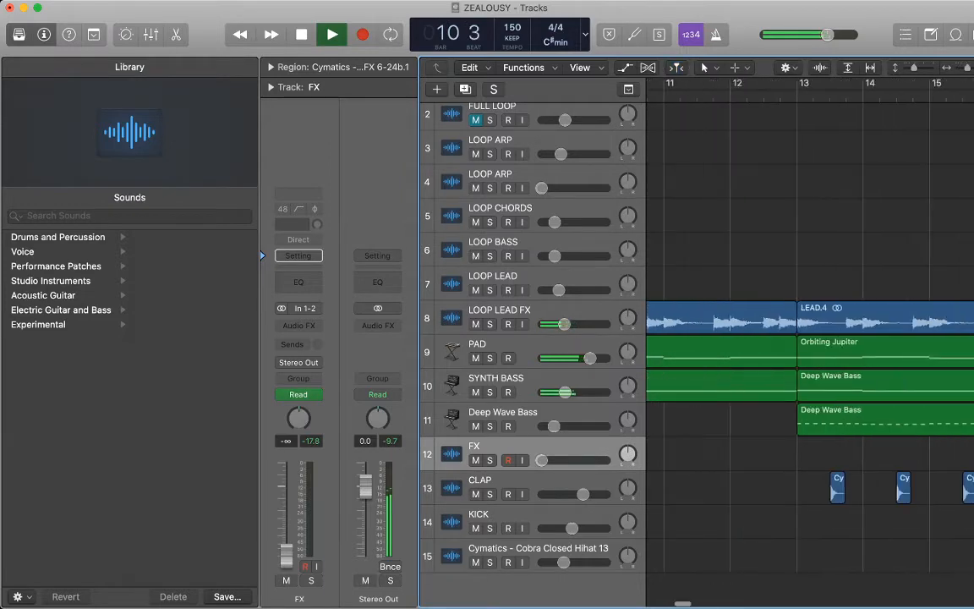
scroll(811, 338, right, 5)
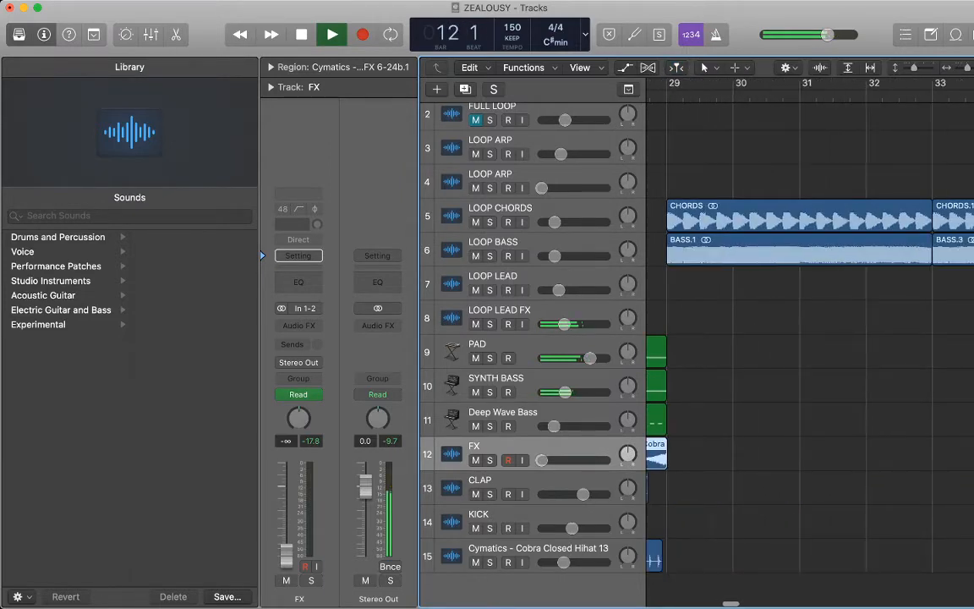
scroll(810, 338, up, 10)
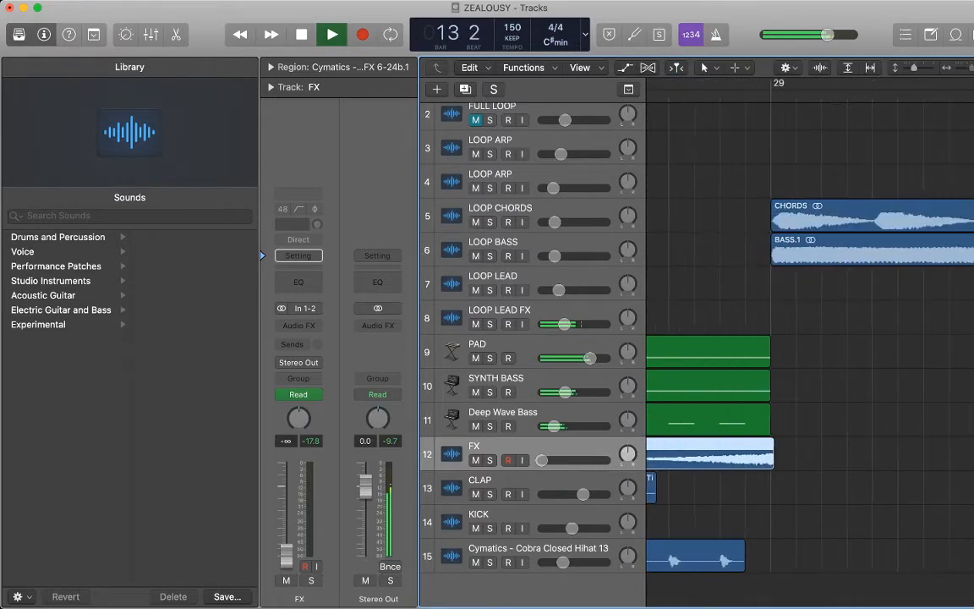
drag(810, 459, 804, 459)
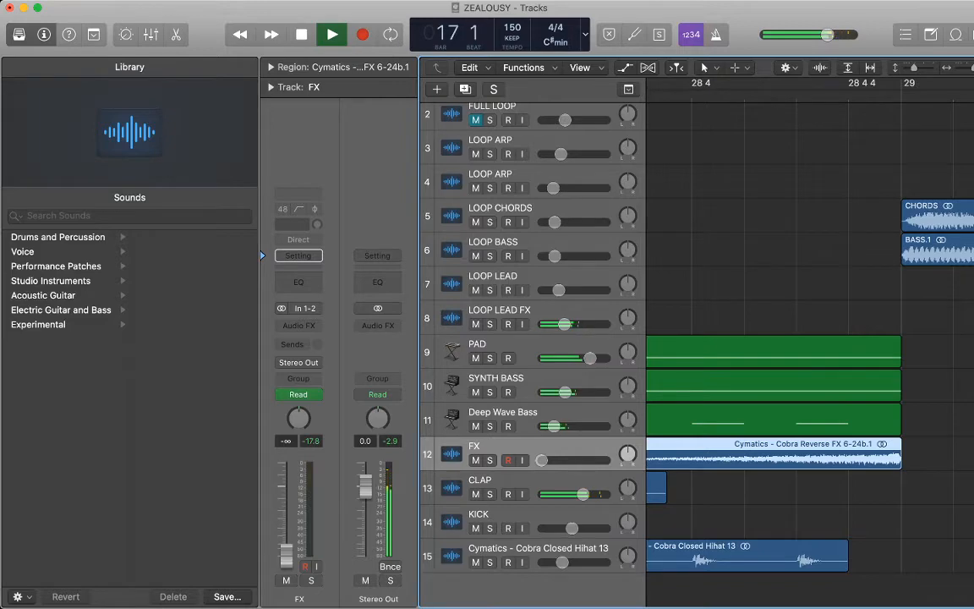
scroll(810, 339, down, 15)
click(810, 380)
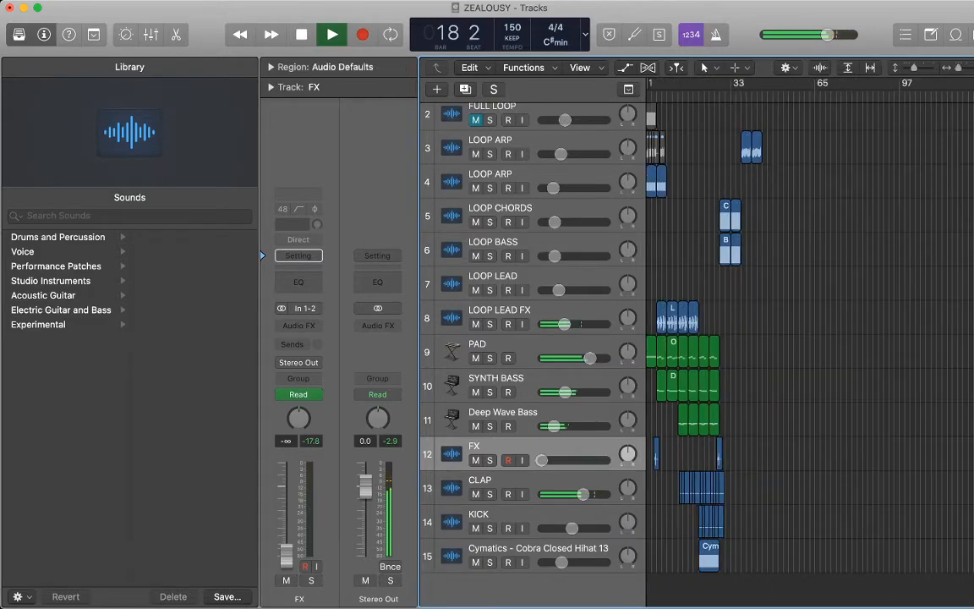
scroll(821, 352, up, 10)
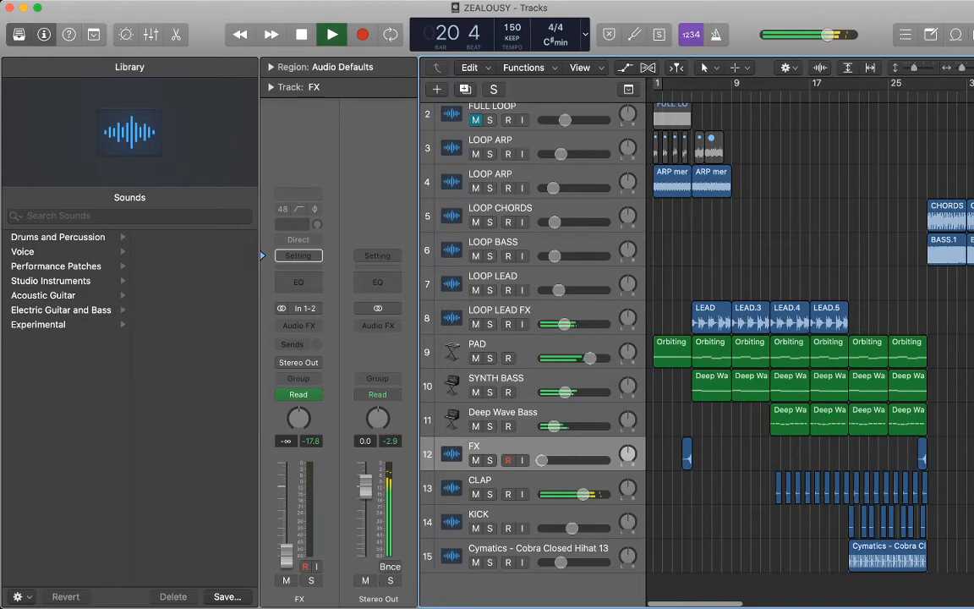
- Stop playback and rename the Deep Wave Bass track as SYNTH BASS CHOP
key(space)
click(503, 413)
double_click(503, 413)
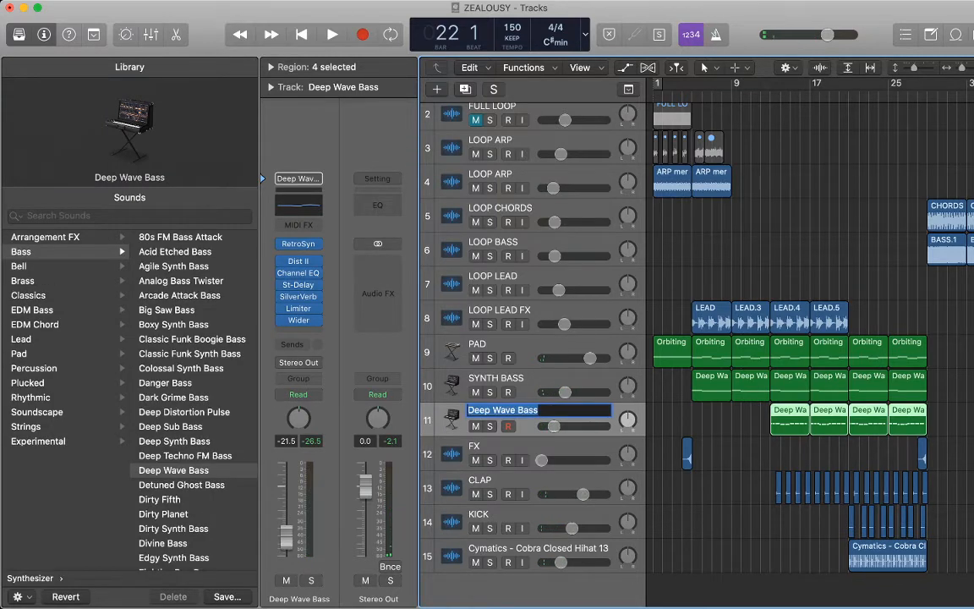
text(SY NTH BASS CHOP)
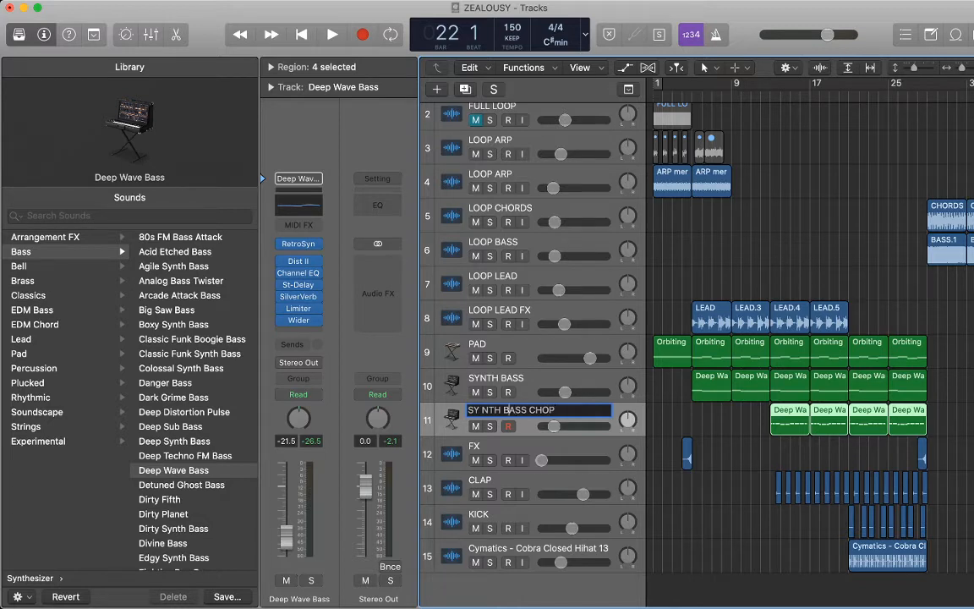
key(Return)
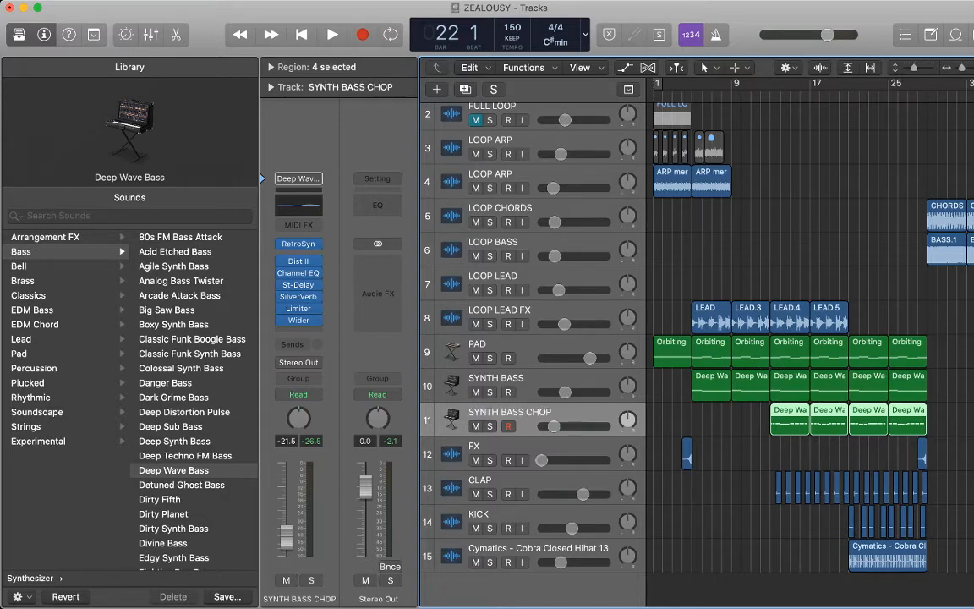
- Duplicate the SYNTH BASS CHOP track without its regions and load the Conga Low sound on the new track
key(super+d)
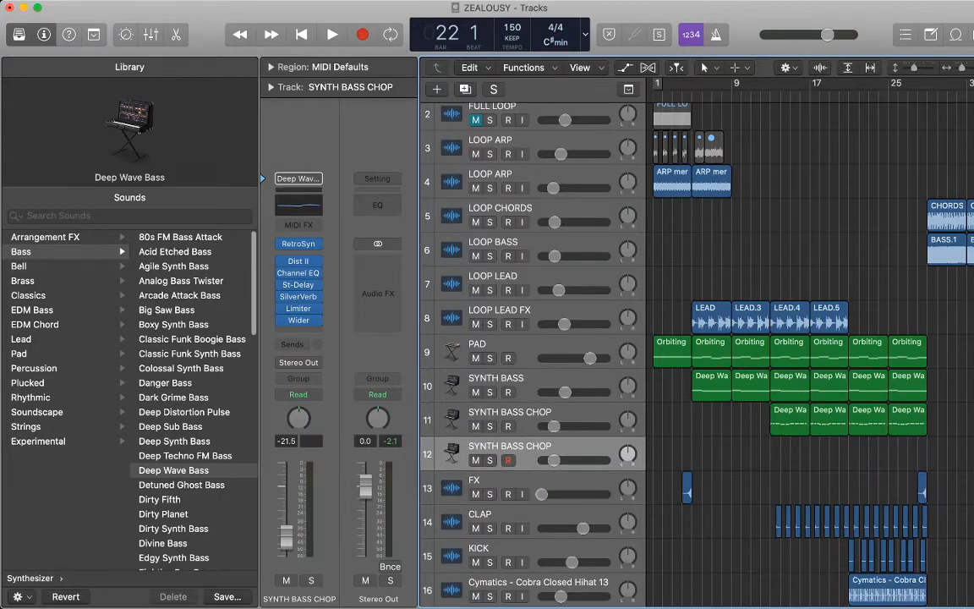
key(super+f)
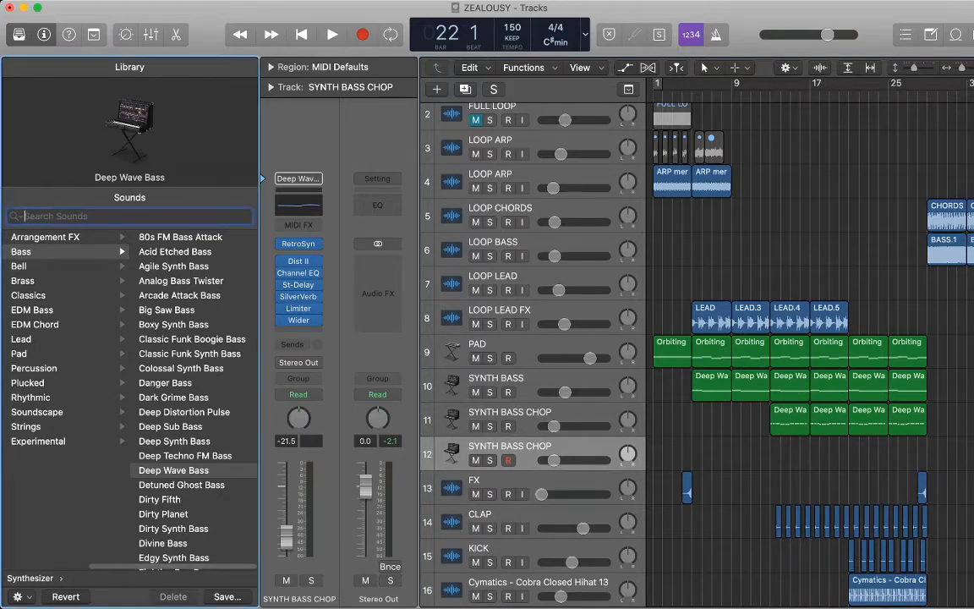
text(Conga)
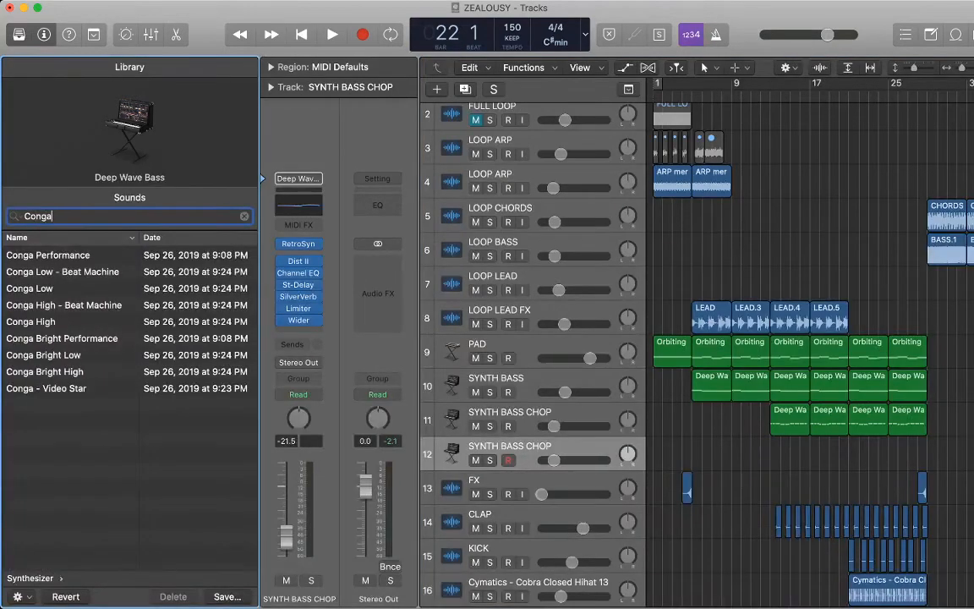
click(50, 288)
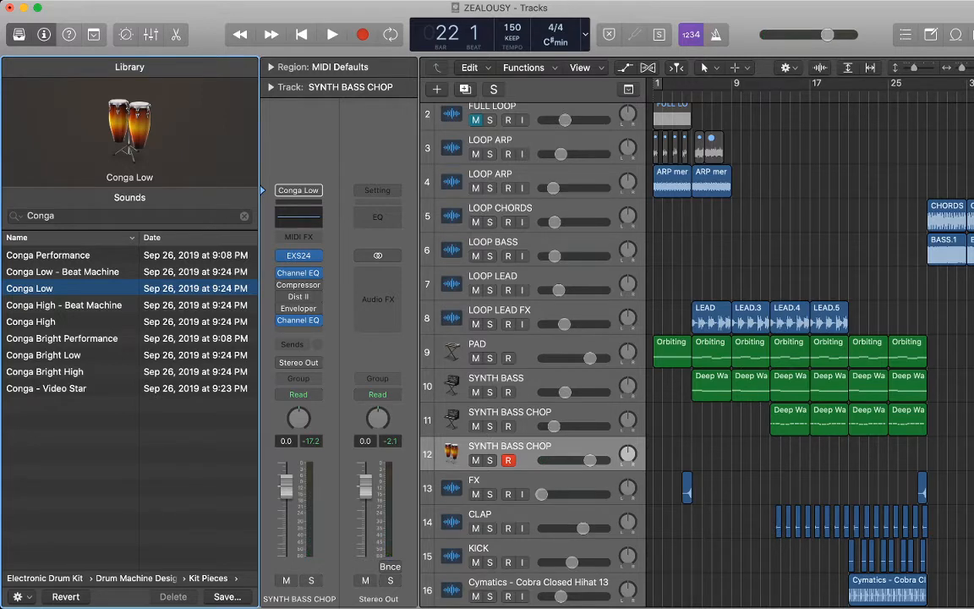
click(510, 447)
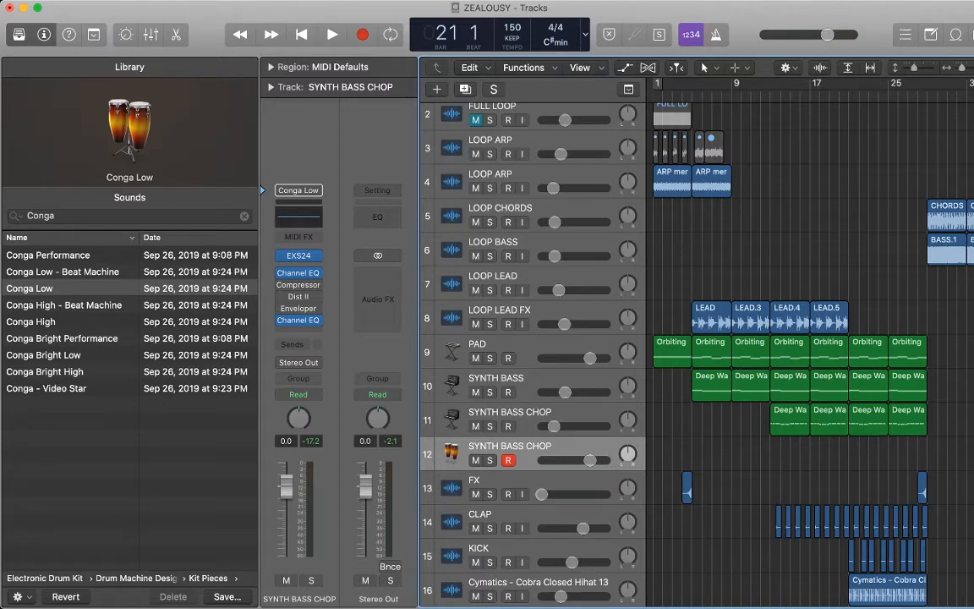
- Record three conga hits on the new track just before bar 20 and open the region in the Piano Roll
scroll(810, 355, right, 1)
key(comma)
key(comma)
key(comma)
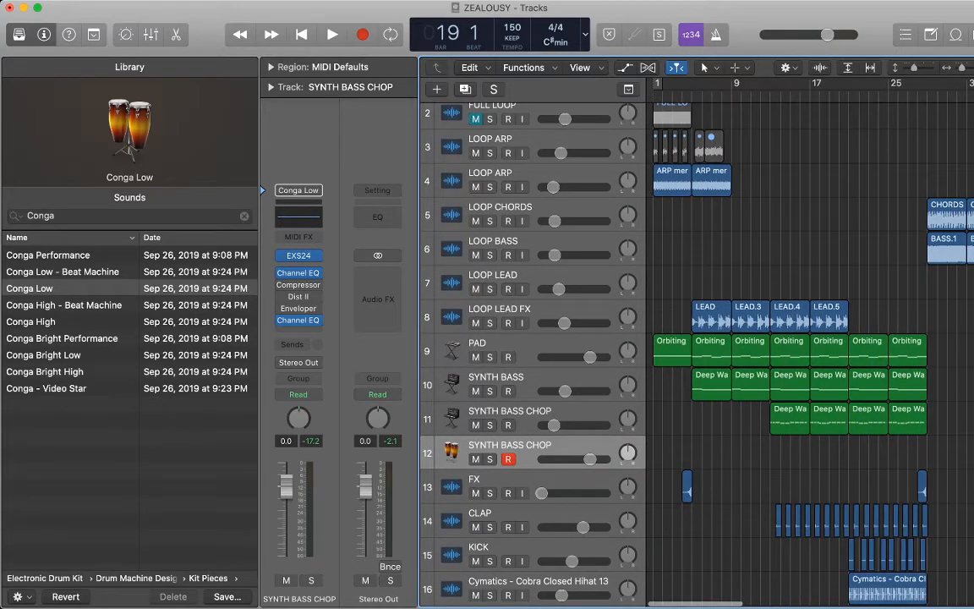
key(space)
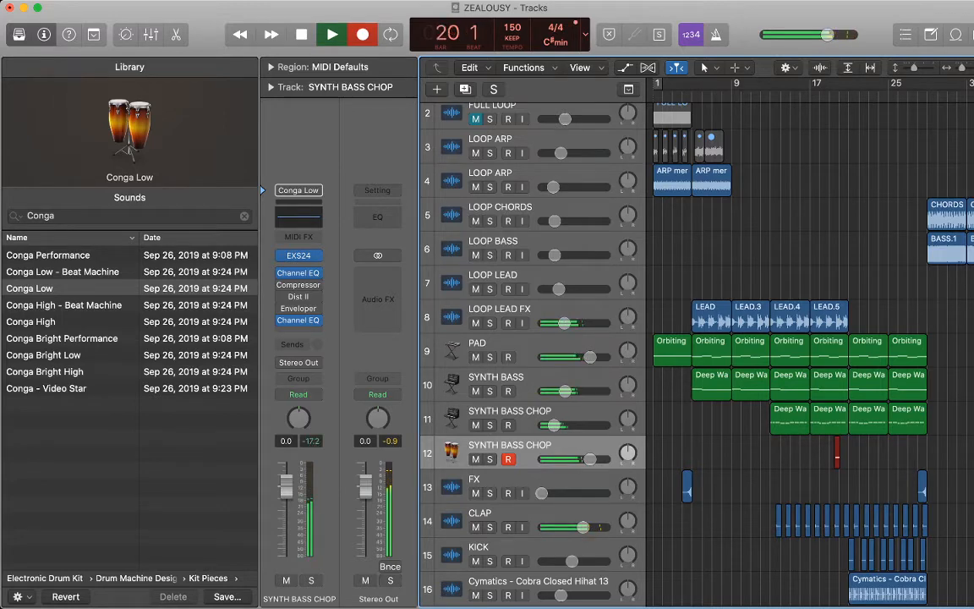
key(space)
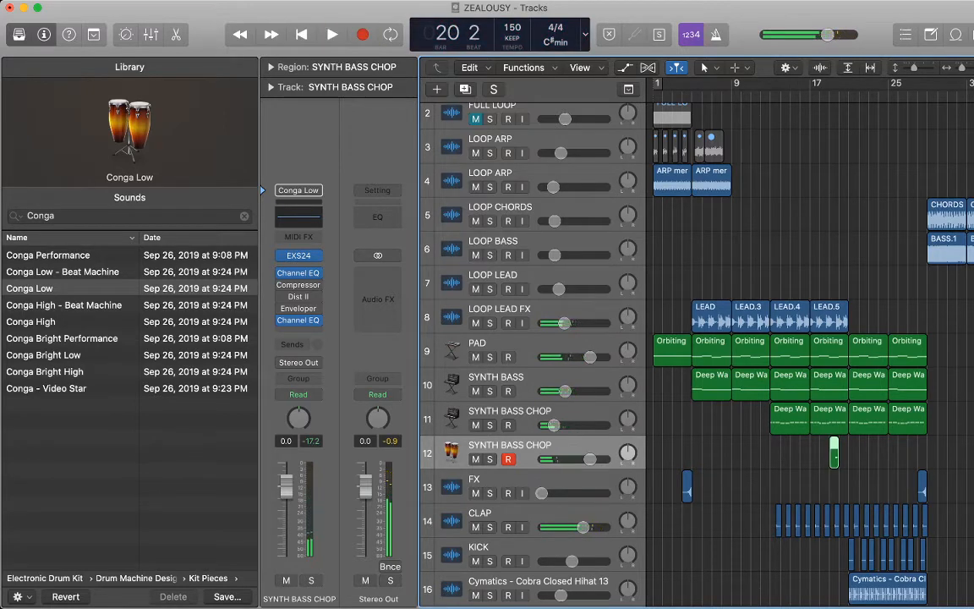
key(p)
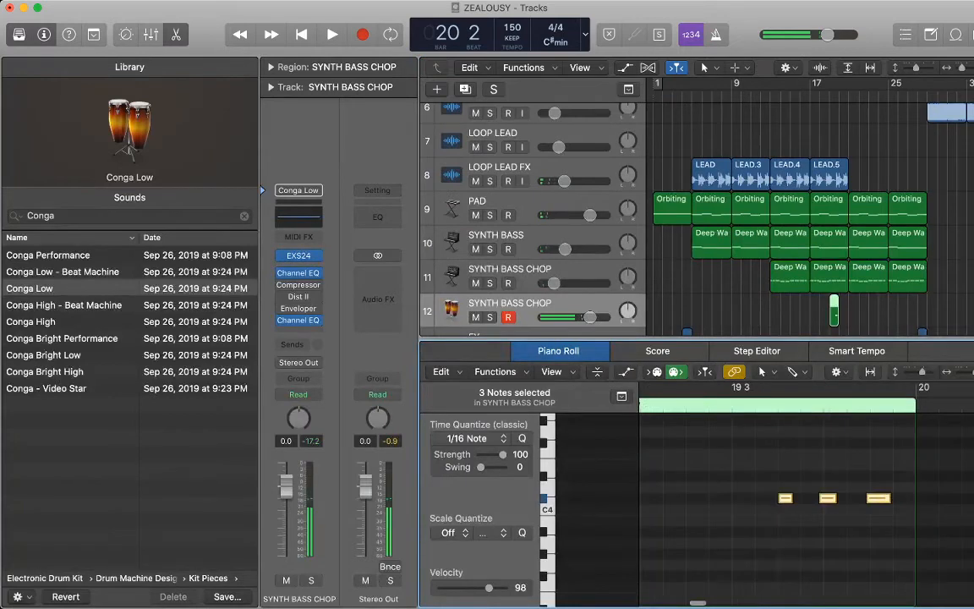
- Quantize the three conga notes to 1/16 and move their region one bar later so it starts at bar 20
key(q)
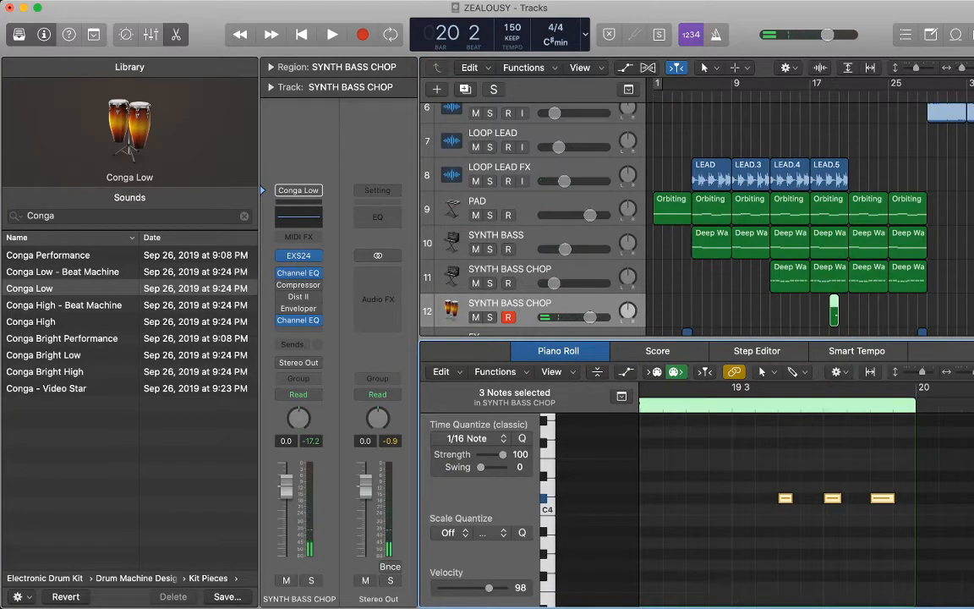
drag(842, 95, 855, 94)
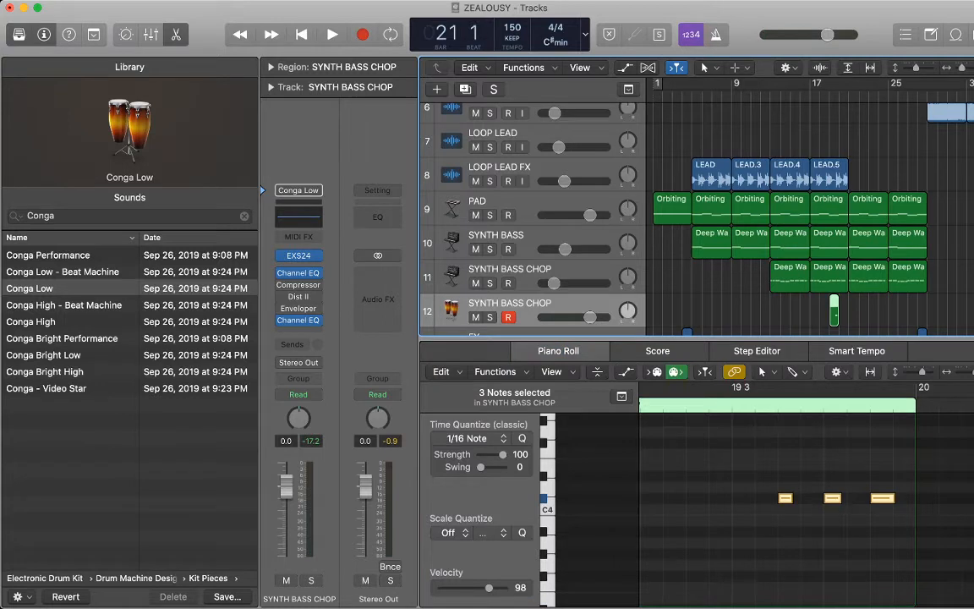
drag(835, 311, 845, 311)
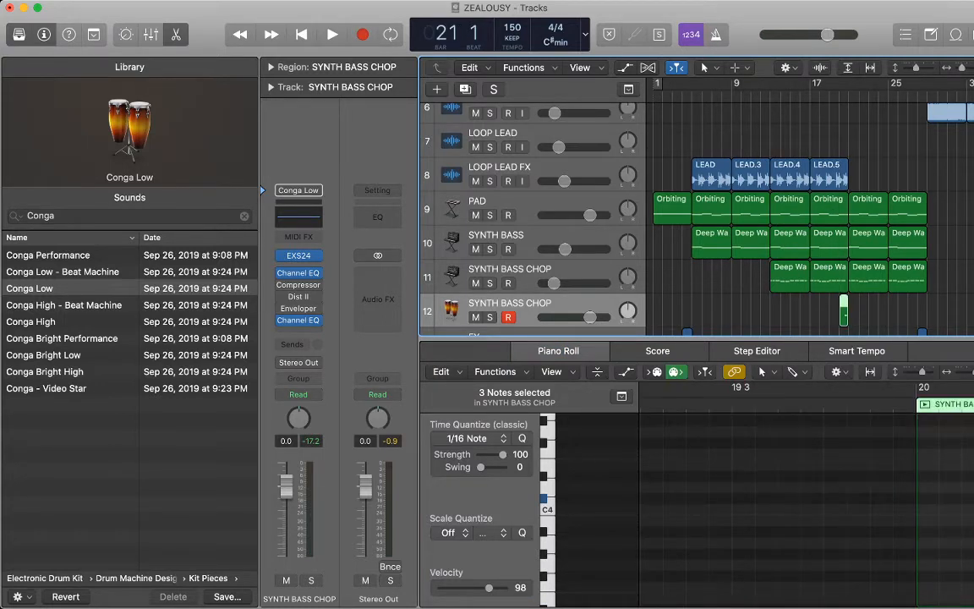
- Lower the conga track's volume to about -2.8 dB and rename the track CONGA
drag(591, 318, 582, 317)
double_click(510, 302)
text(CON)
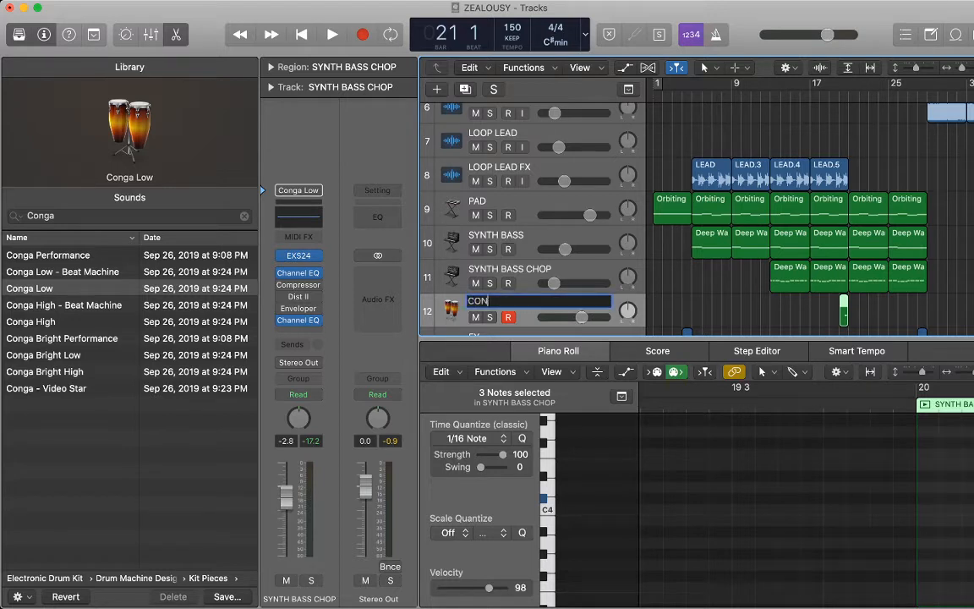
key(Return)
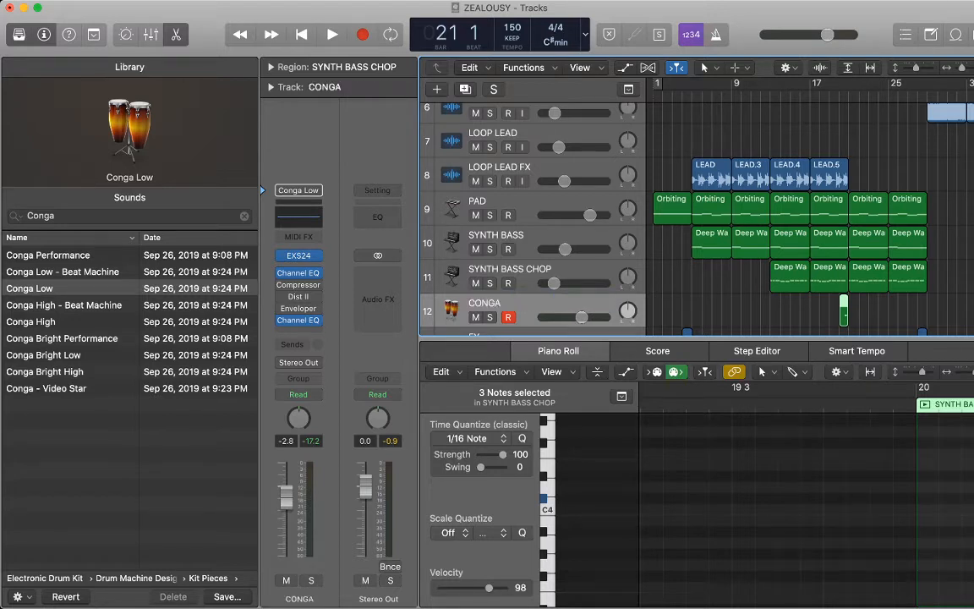
- Play back the arrangement around the conga fill and close the Piano Roll
key(space)
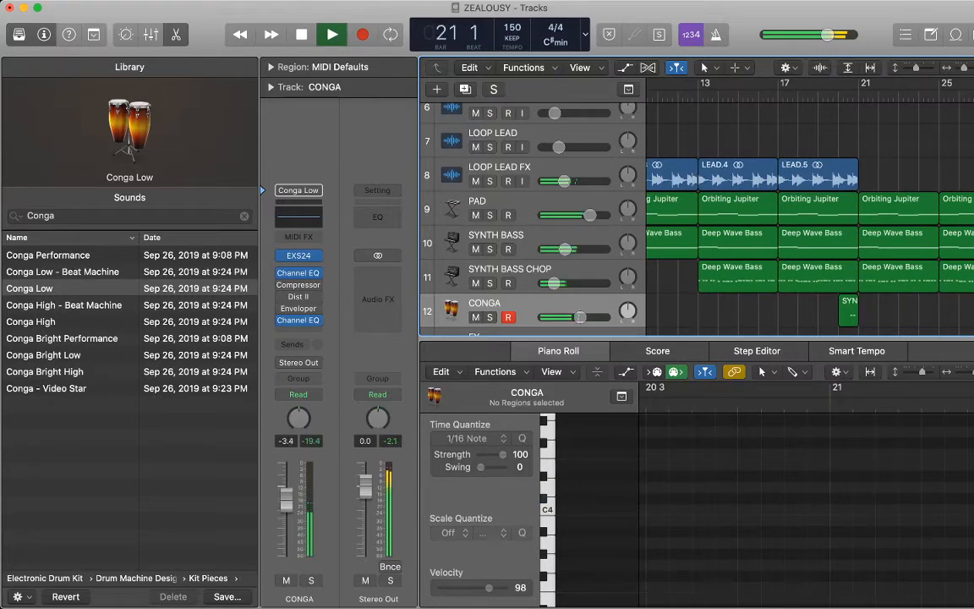
key(e)
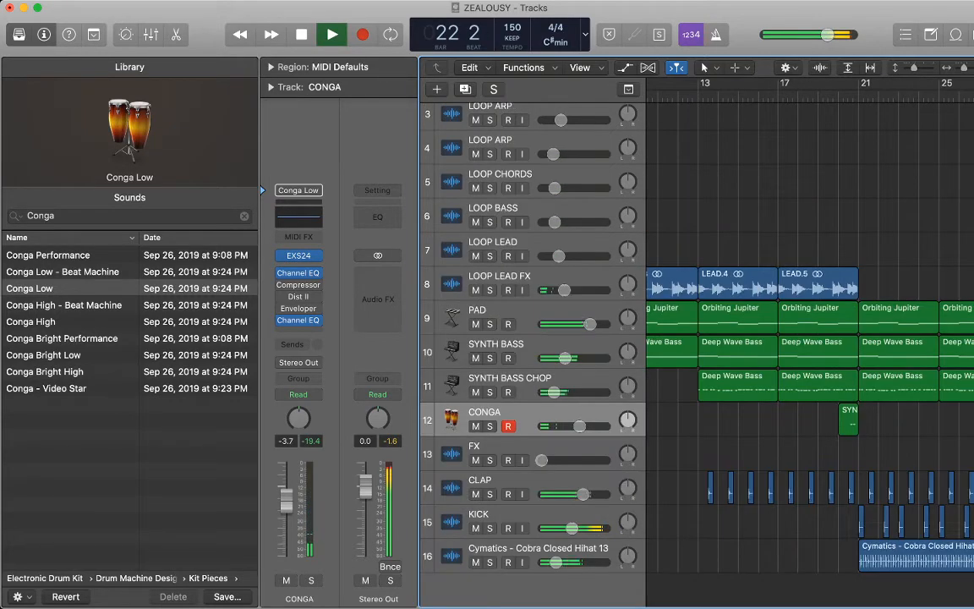
key(super+Left)
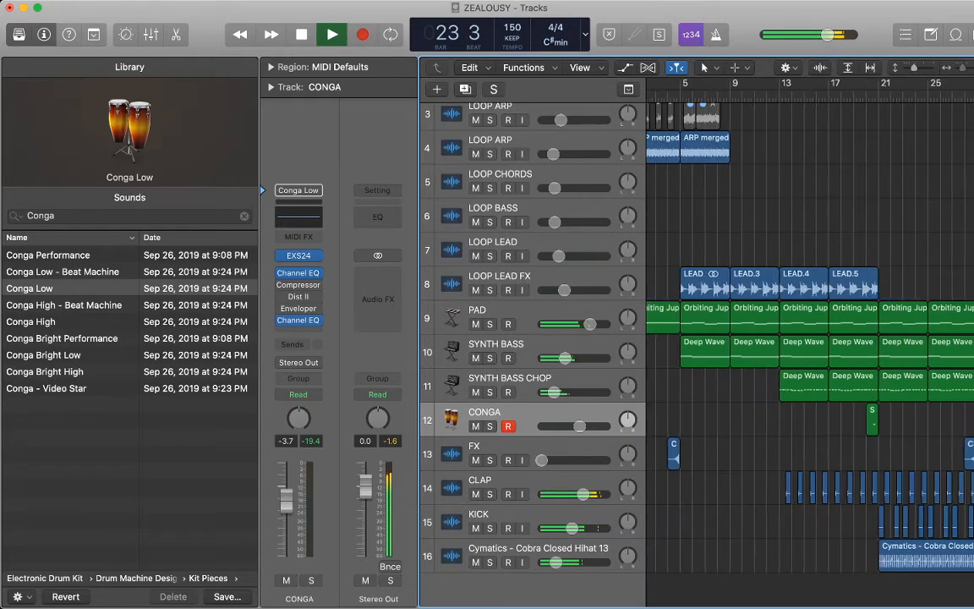
- Raise the Cymatics - Cobra Closed Hihat 13 track's volume to about -14.6 dB and stop playback
click(524, 549)
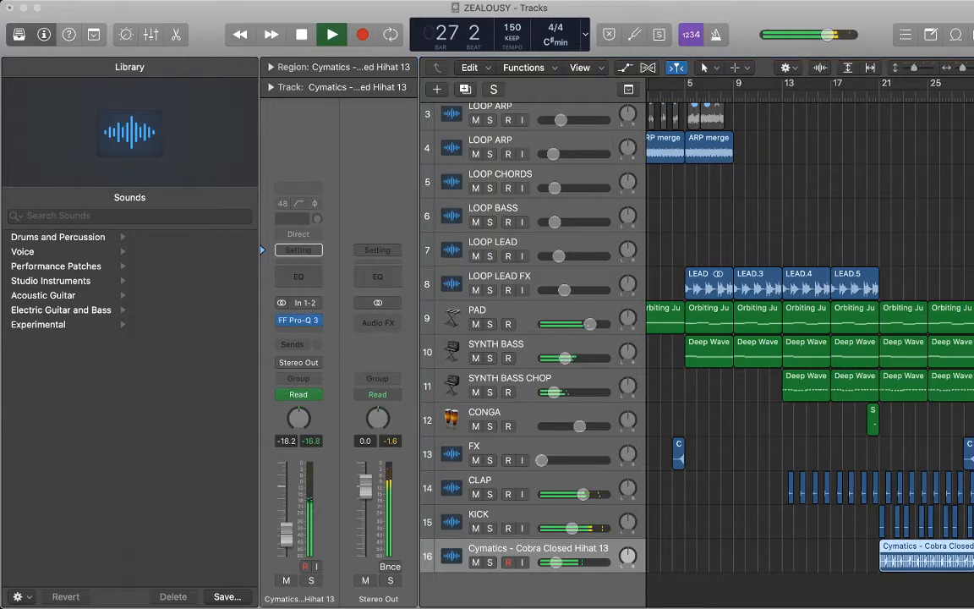
drag(286, 526, 287, 522)
key(space)
scroll(810, 338, left, 5)
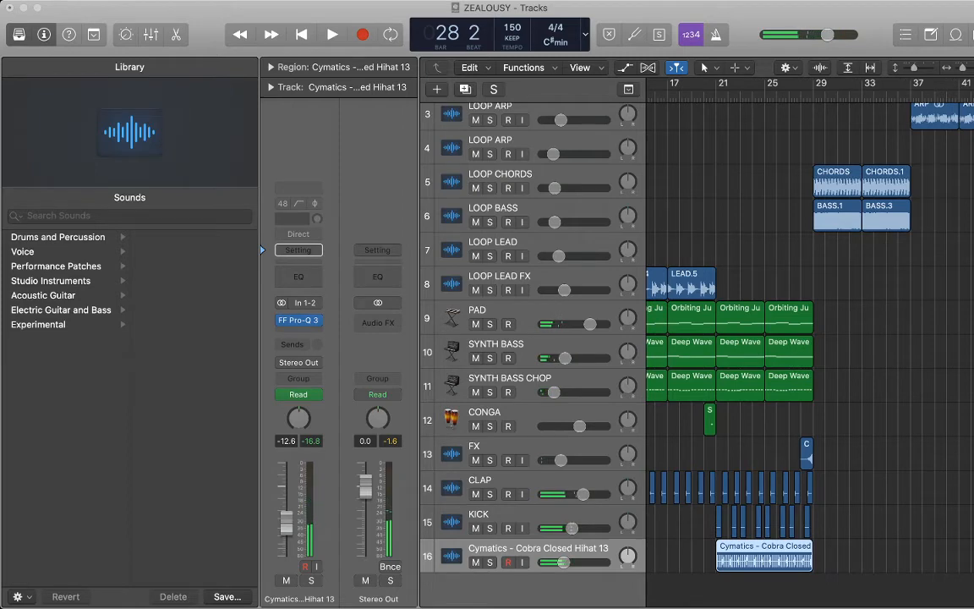
- Solo the Cobra Closed Hihat track and listen to its region from bar 21
click(718, 96)
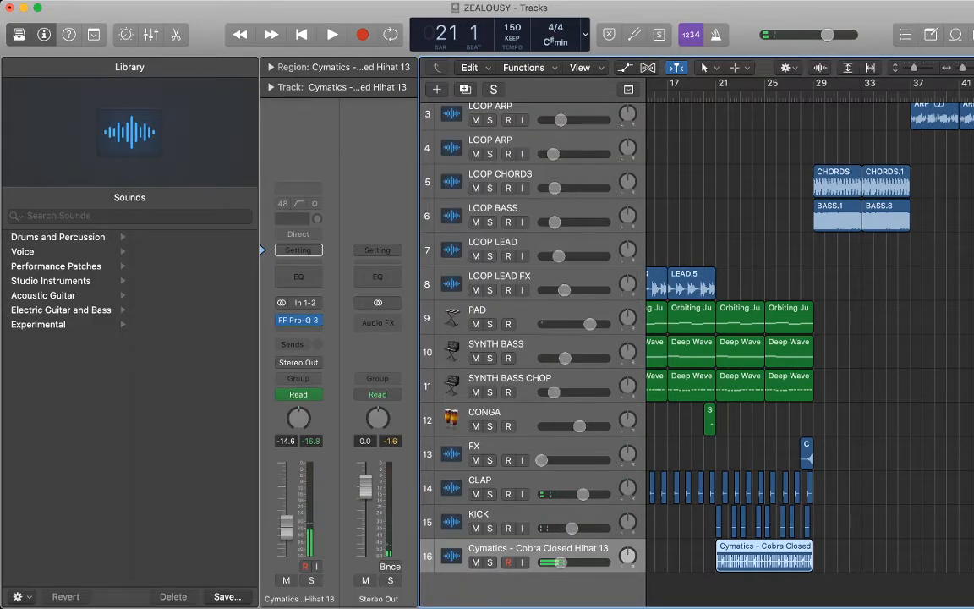
key(s)
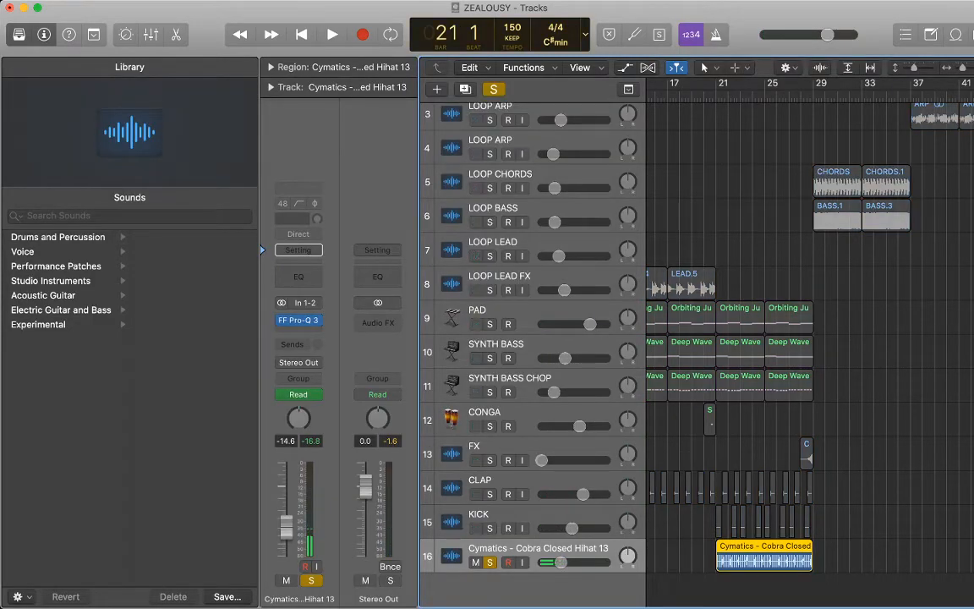
key(super+Tab)
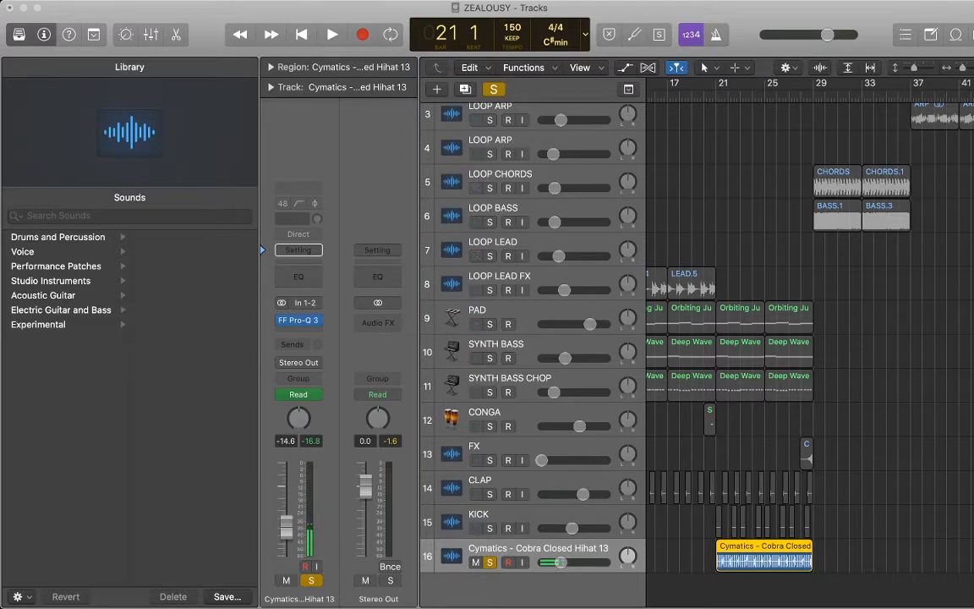
key(space)
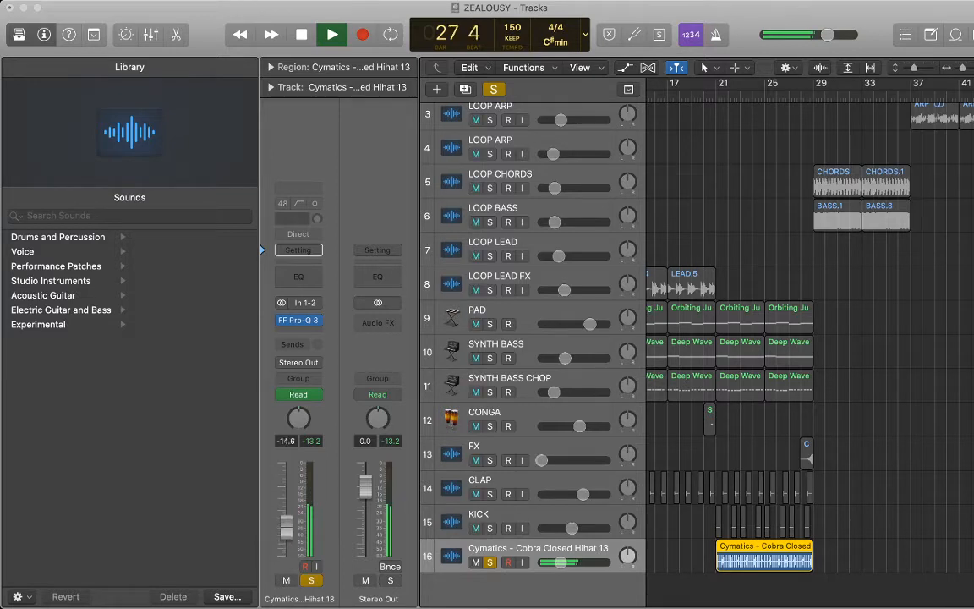
key(space)
click(717, 96)
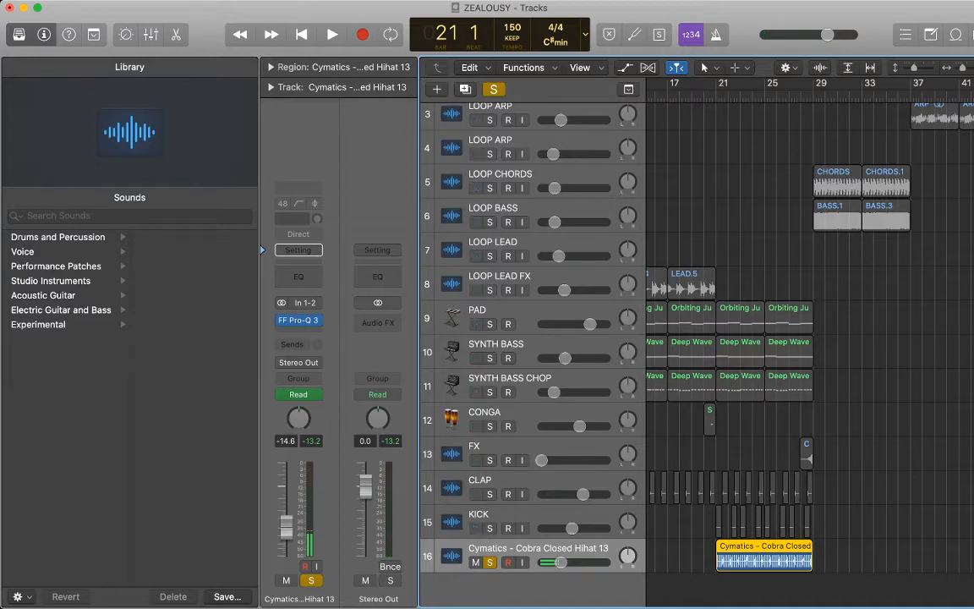
key(space)
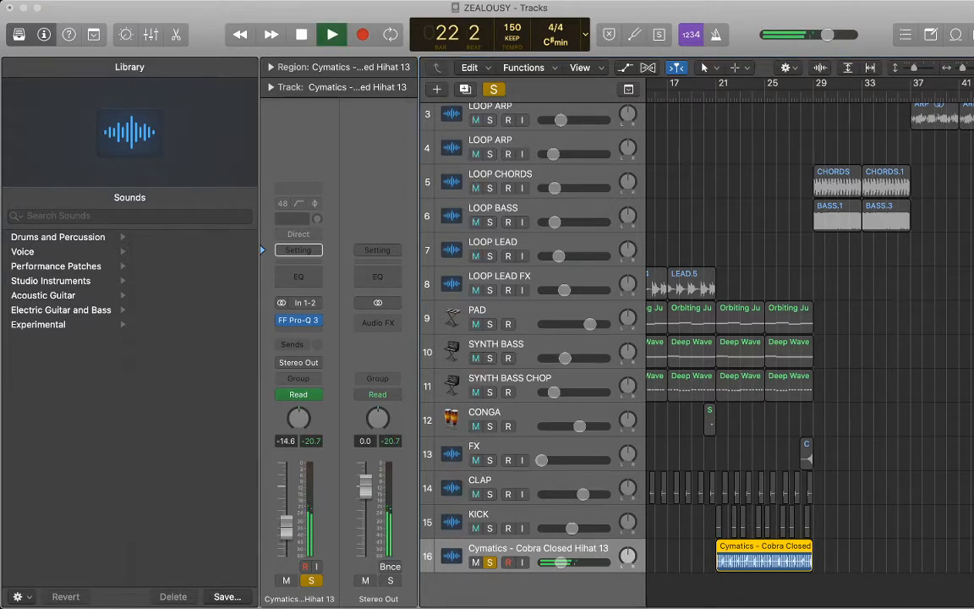
key(space)
- Turn off the hi-hat solo and play the full arrangement on into the chords and bass section
key(Return)
key(s)
key(space)
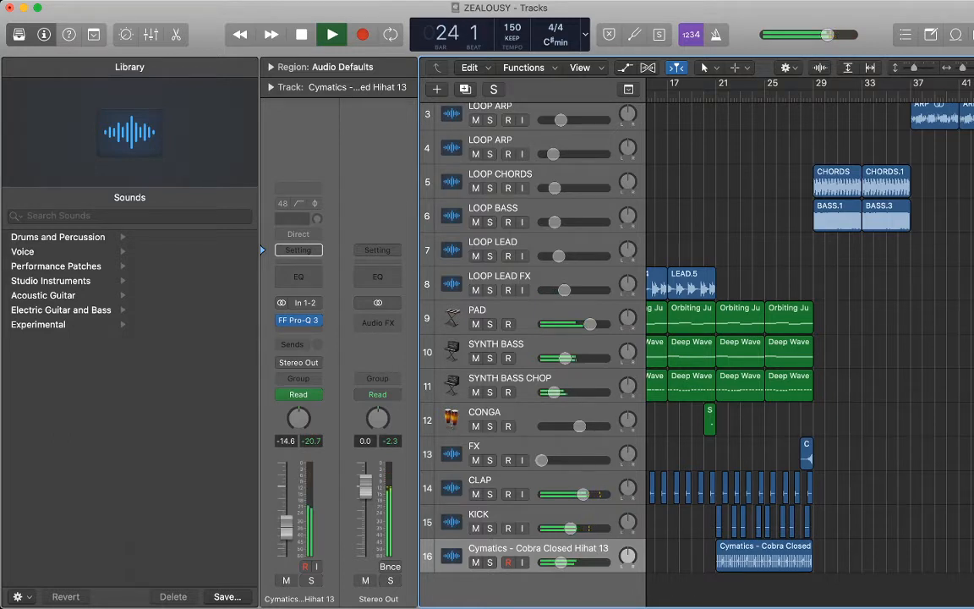
key(super+Left)
key(super+Left)
key(super+Left)
key(super+Left)
key(super+Left)
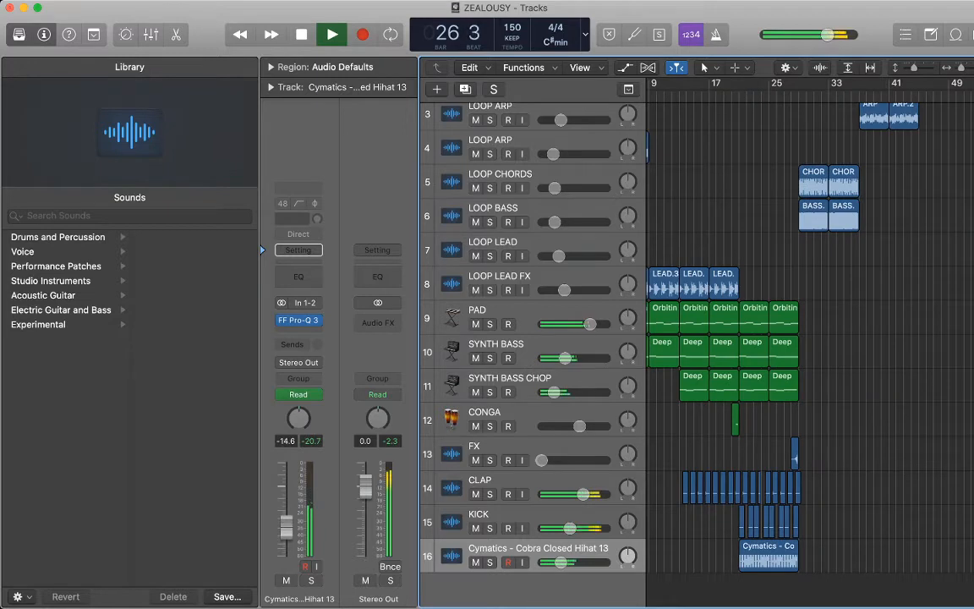
scroll(810, 339, right, 4)
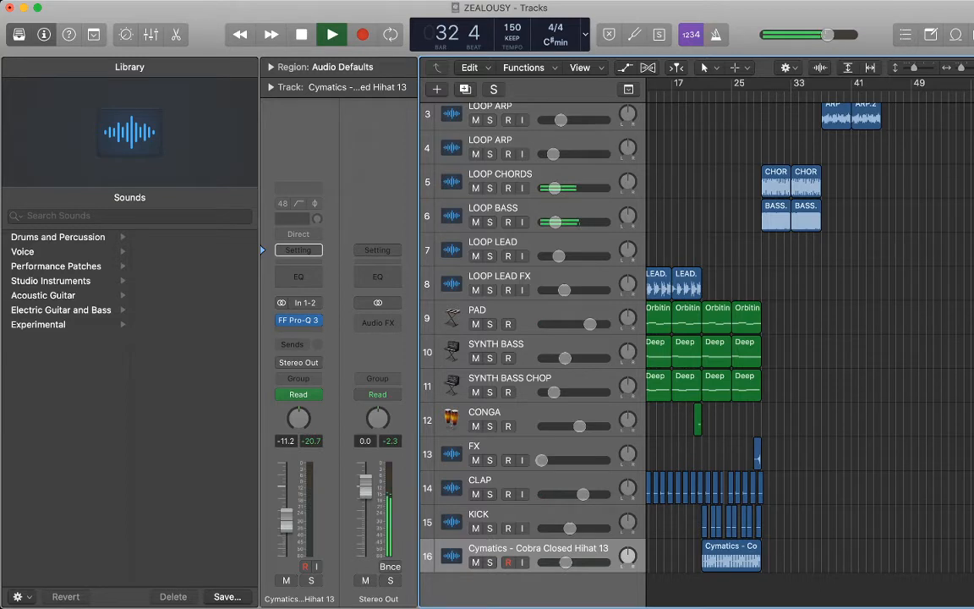
- Copy the last two Orbiting Jupiter regions on the PAD track to bar 29, under the chords and bass loops
drag(779, 323, 720, 316)
key(space)
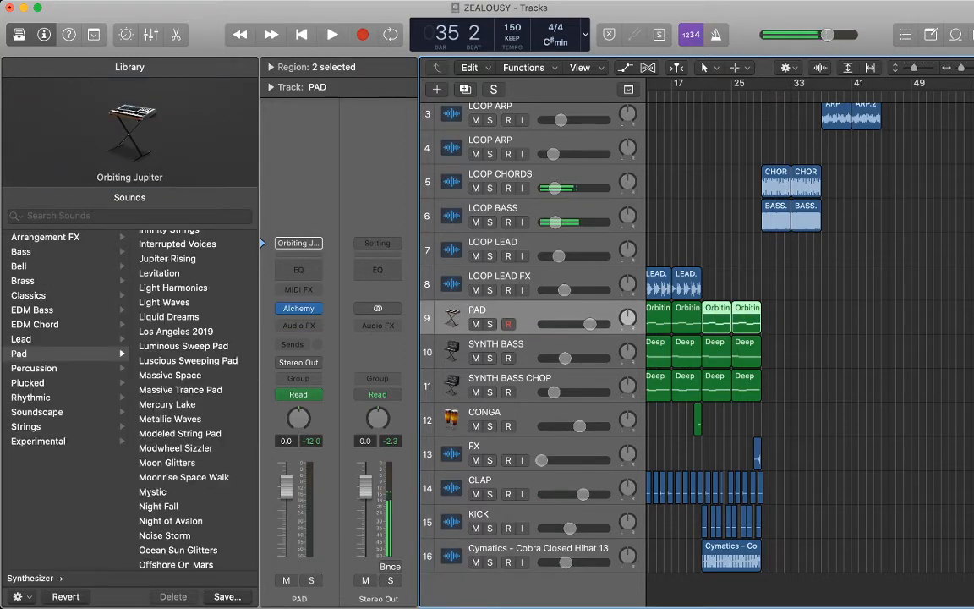
click(762, 95)
click(812, 318)
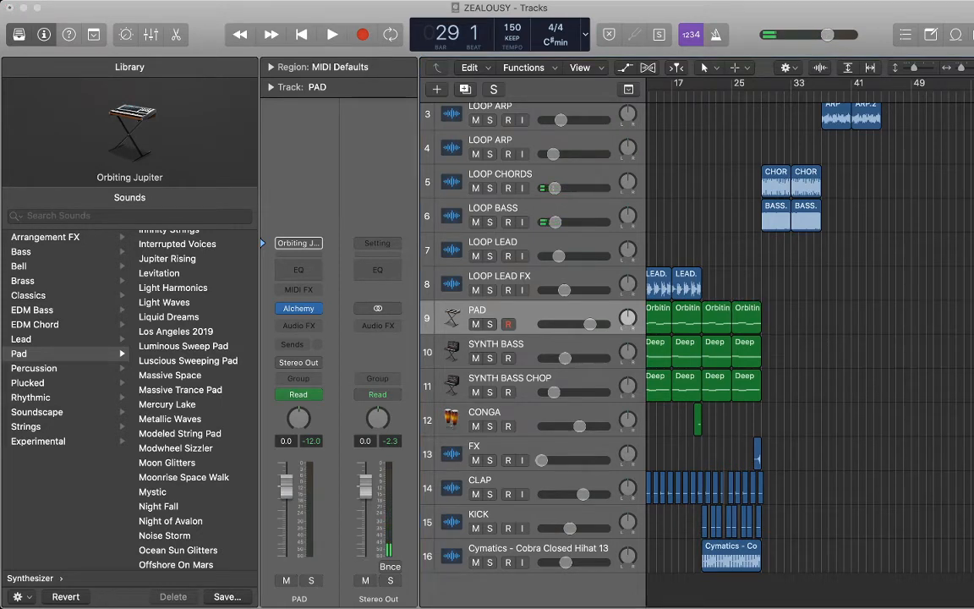
key(super+v)
- Play from bar 28 to hear the pad under the chords and bass loops, and stop playback
click(754, 95)
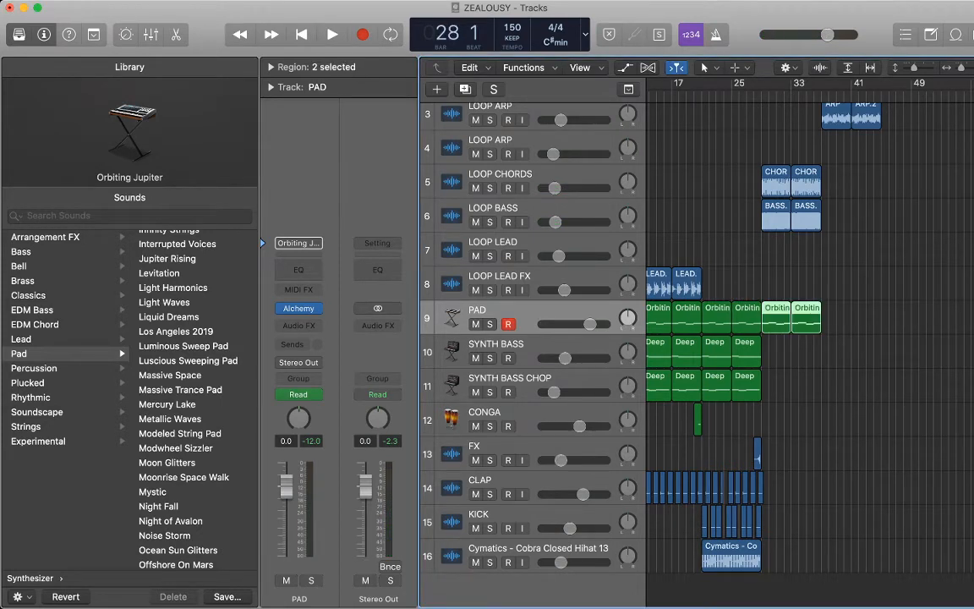
key(space)
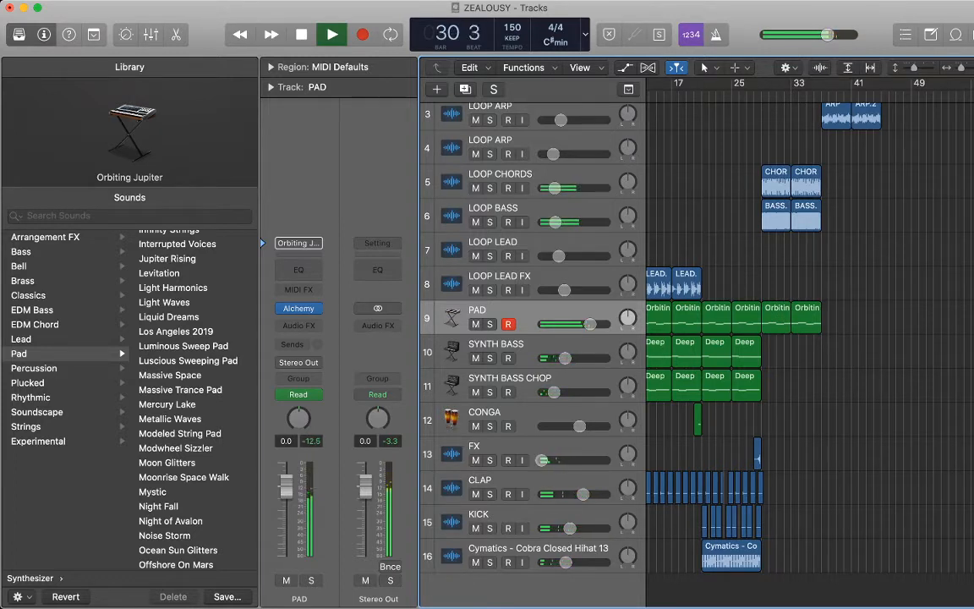
scroll(786, 339, down, 3)
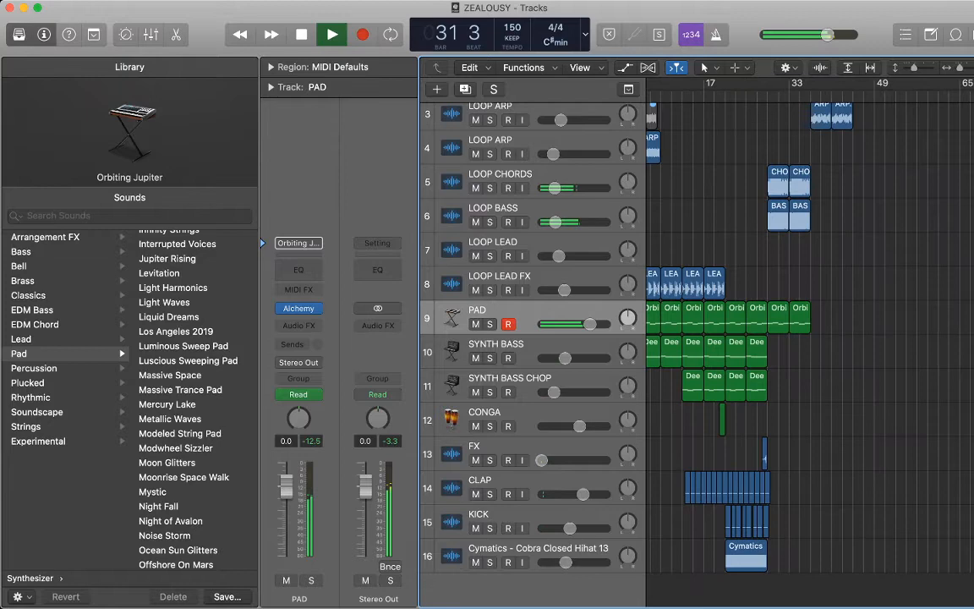
scroll(786, 338, left, 4)
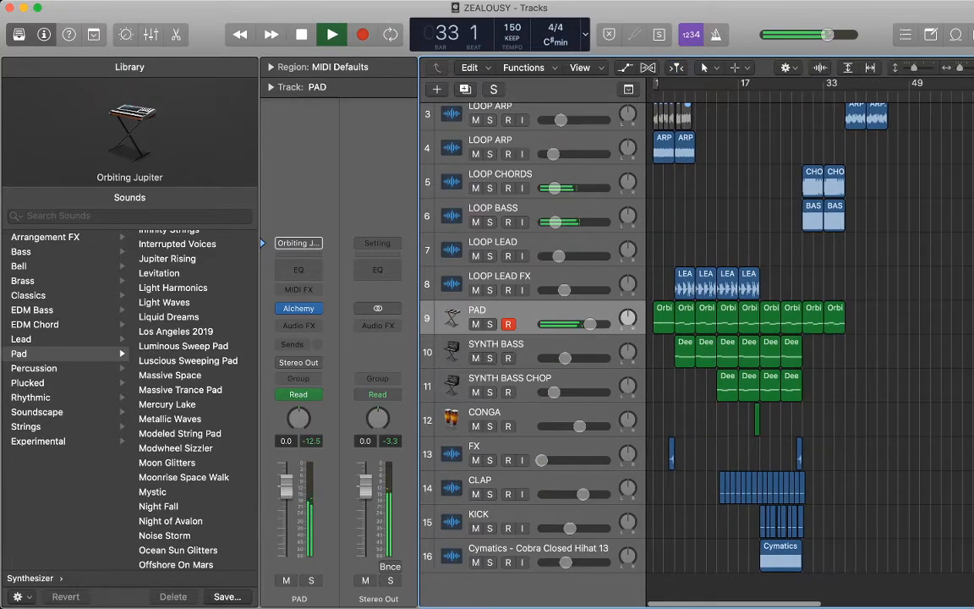
scroll(787, 338, down, 1)
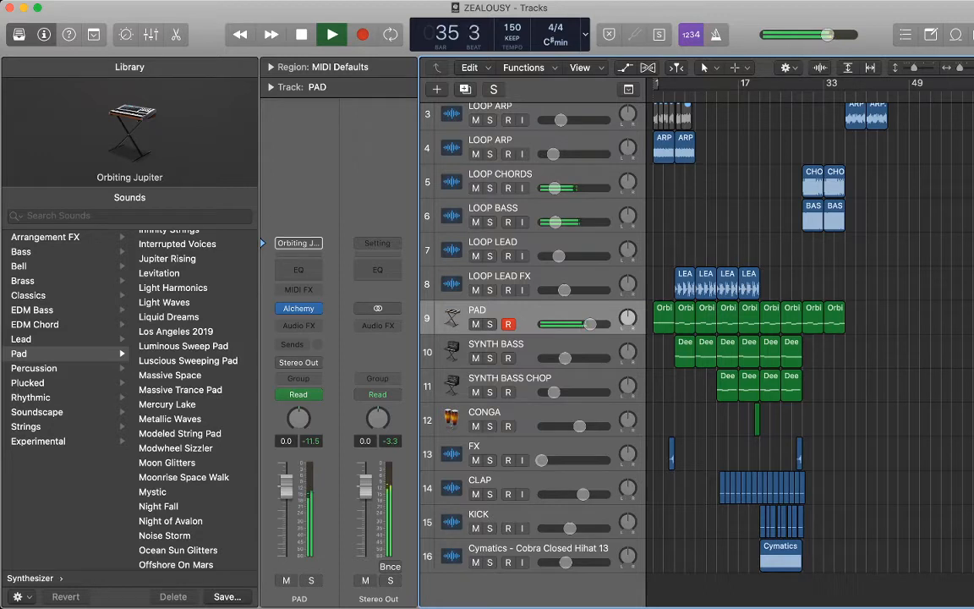
key(space)
- Import the Cymatics - Odyssey Impact 1 sample onto a new track and align its region to bar 29
key(super+Tab)
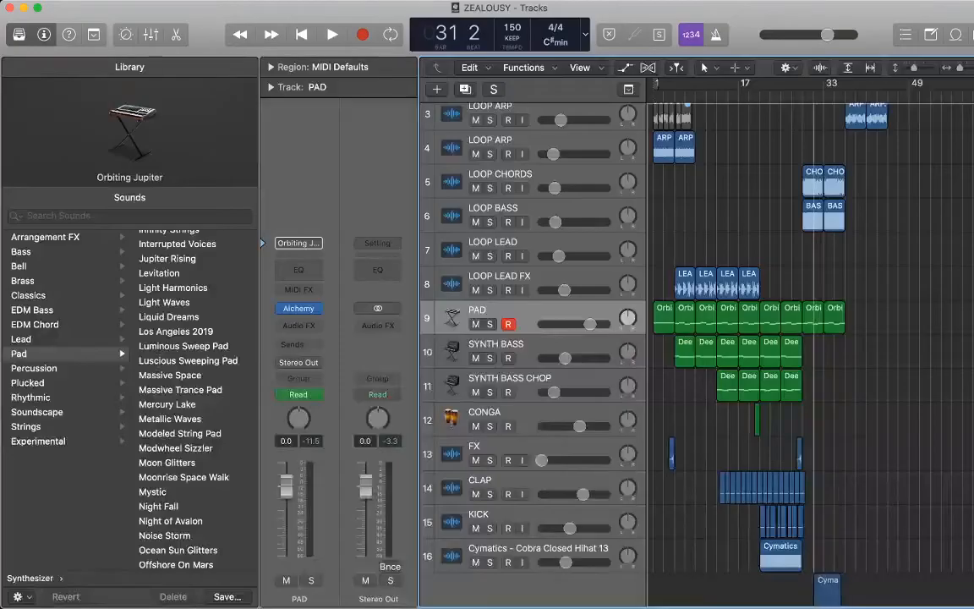
drag(816, 587, 816, 586)
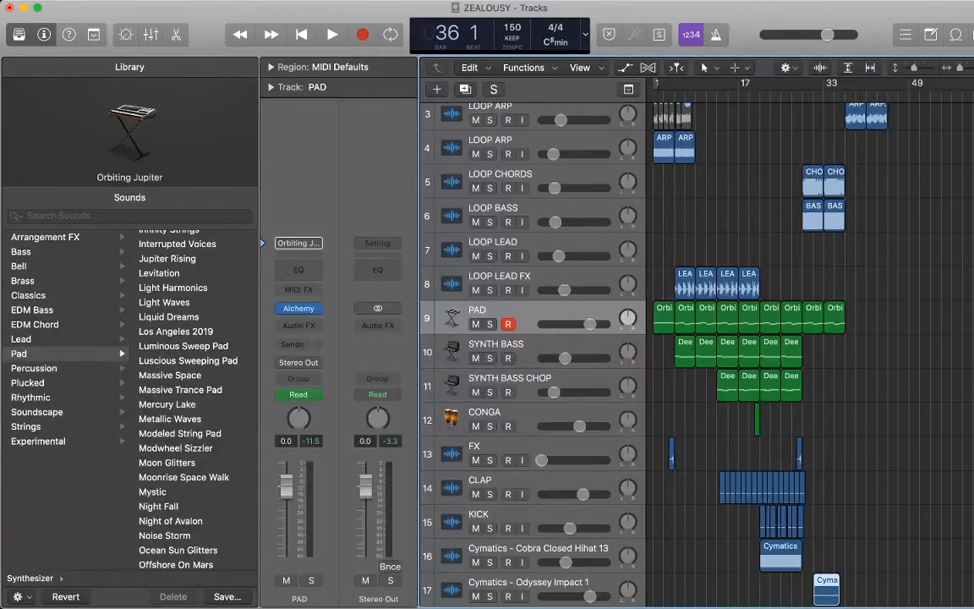
scroll(812, 355, down, 3)
drag(825, 563, 815, 563)
- Lower the Odyssey Impact track's volume to about -6.2 dB and rename the track FX IMPACT
drag(591, 566, 572, 567)
double_click(529, 553)
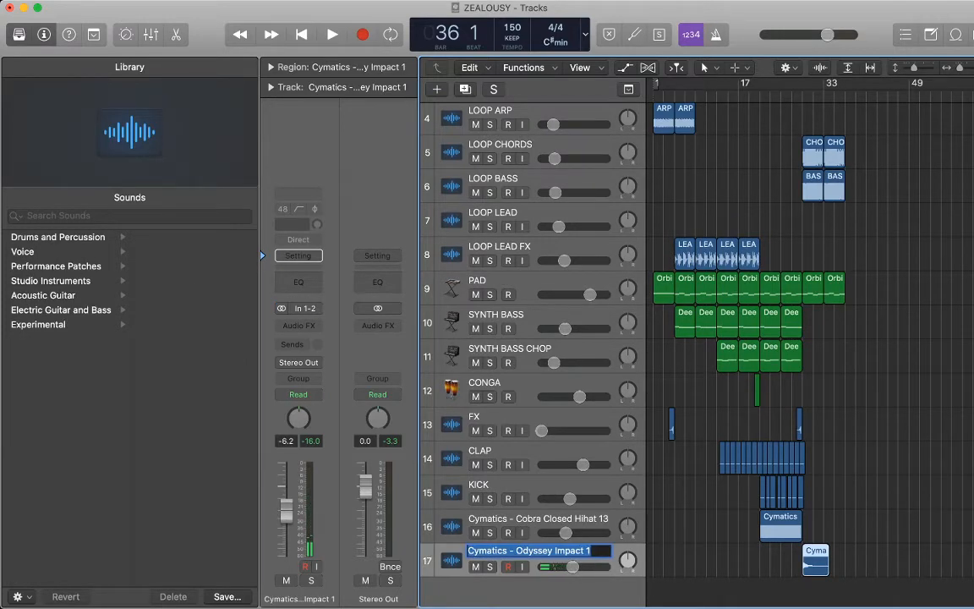
text(FX IMPACT)
key(Return)
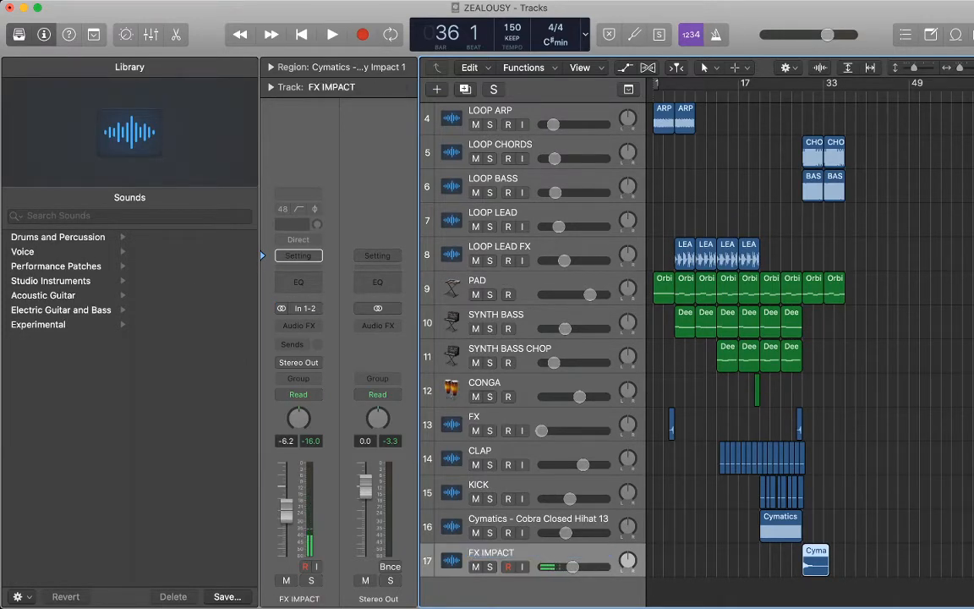
- Rename the Cobra Closed Hihat track HAT and reorder the tracks so FX IMPACT and HAT sit between FX and CLAP
double_click(538, 518)
text(HAT)
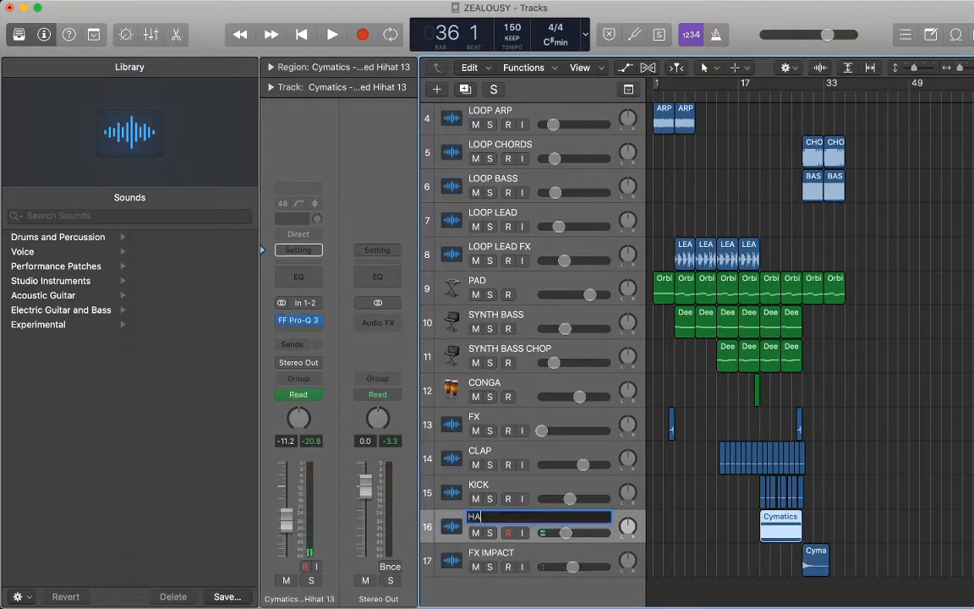
key(Return)
drag(538, 520, 498, 453)
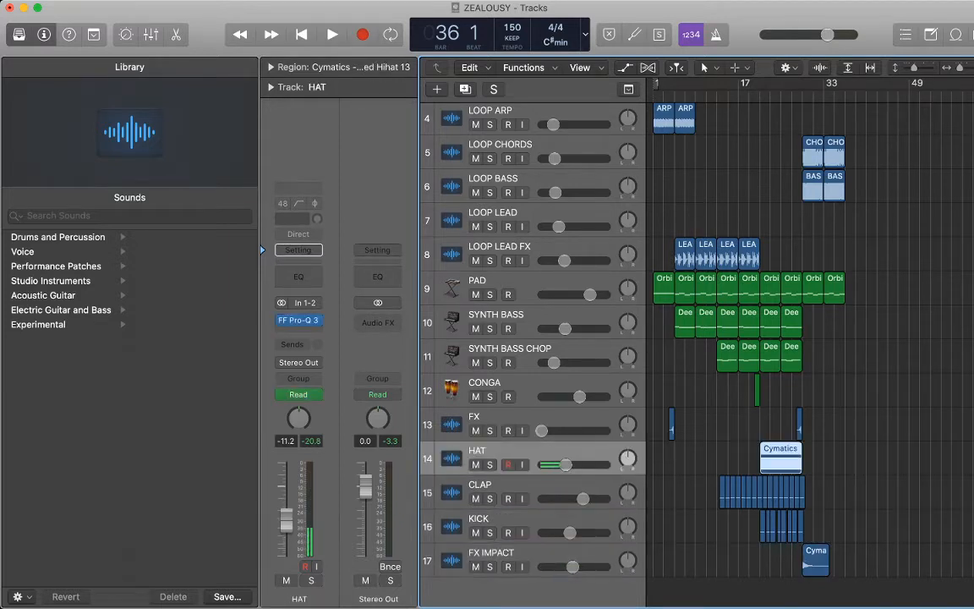
drag(497, 554, 498, 449)
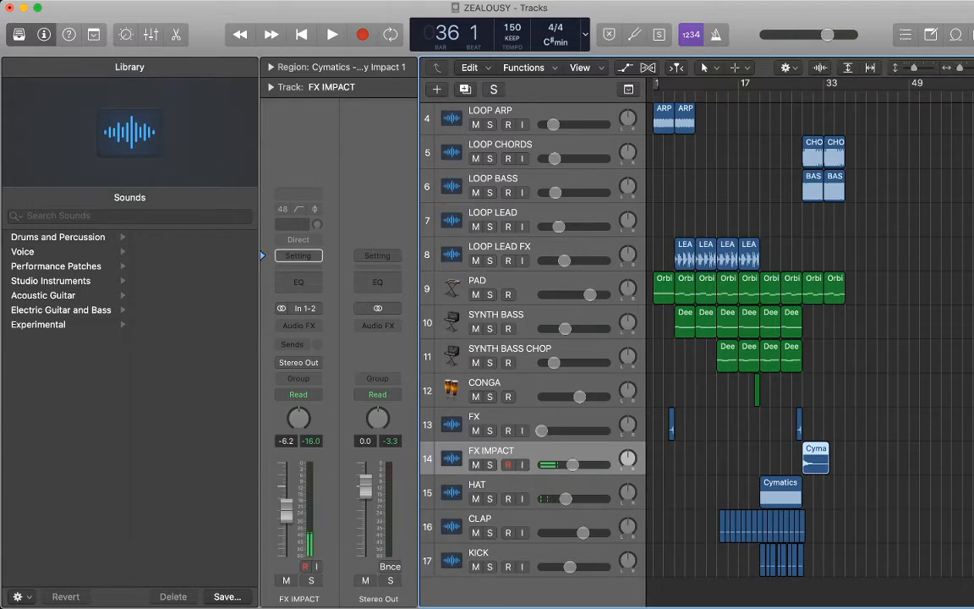
- Play from around bar 25 to hear the transition into the impact at bar 29
key(super+Right)
key(super+Right)
key(super+Right)
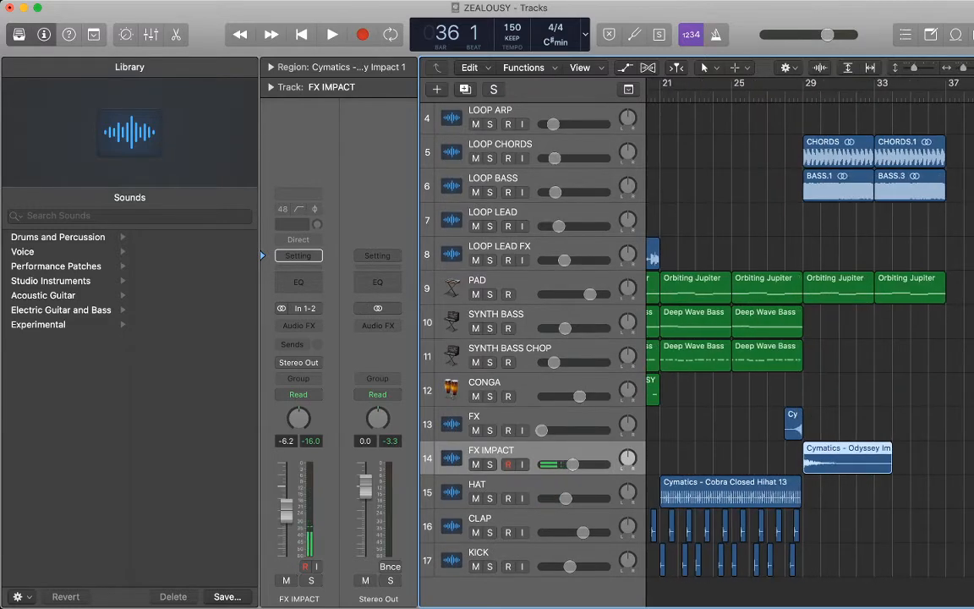
key(space)
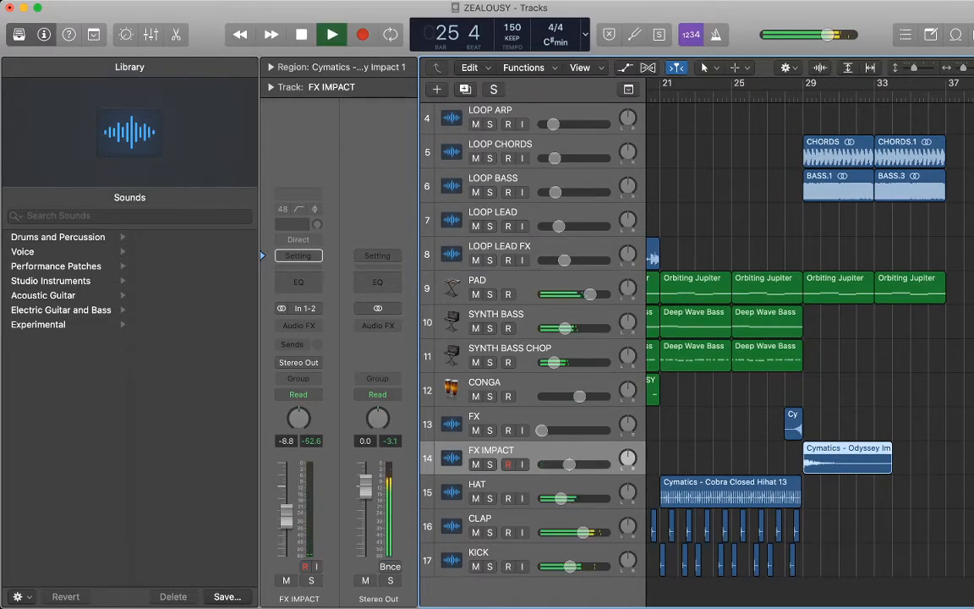
- Lower the FX IMPACT track's volume to -9.0 dB and insert an FF Pro-Q 3 equalizer on it
click(744, 461)
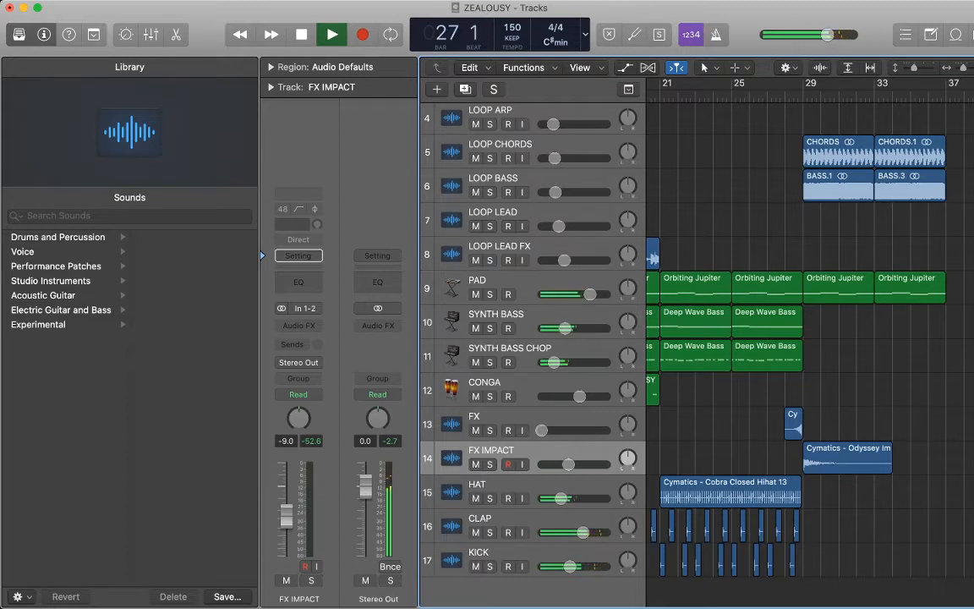
key(super+Right)
key(super+Right)
key(super+Right)
key(super+Right)
key(super+Right)
scroll(810, 338, right, 3)
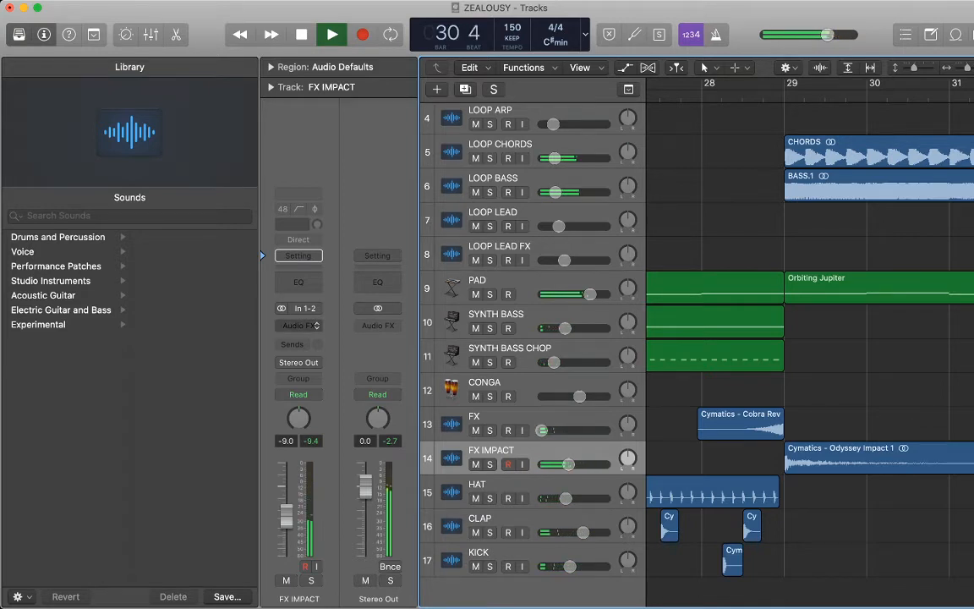
click(298, 326)
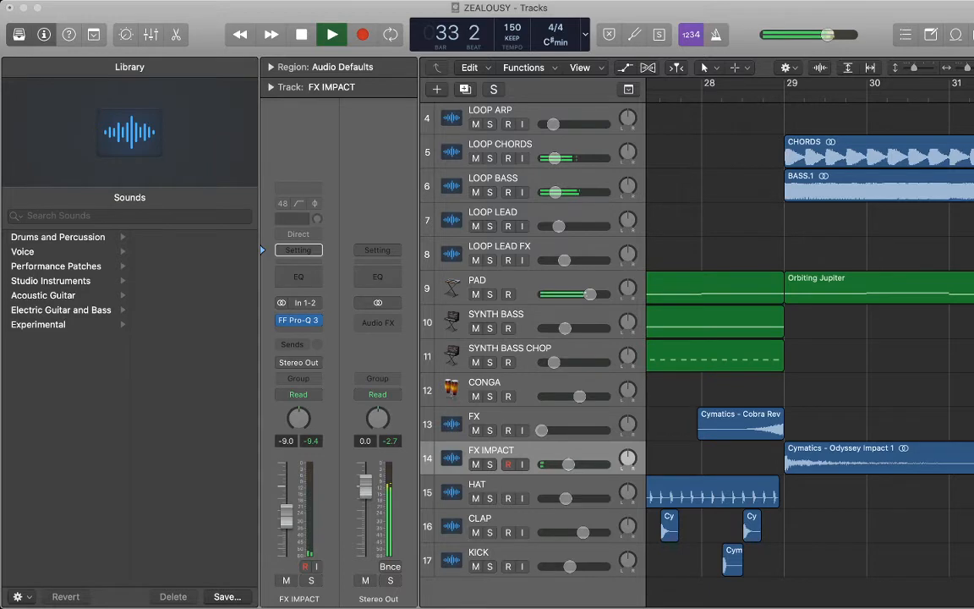
key(space)
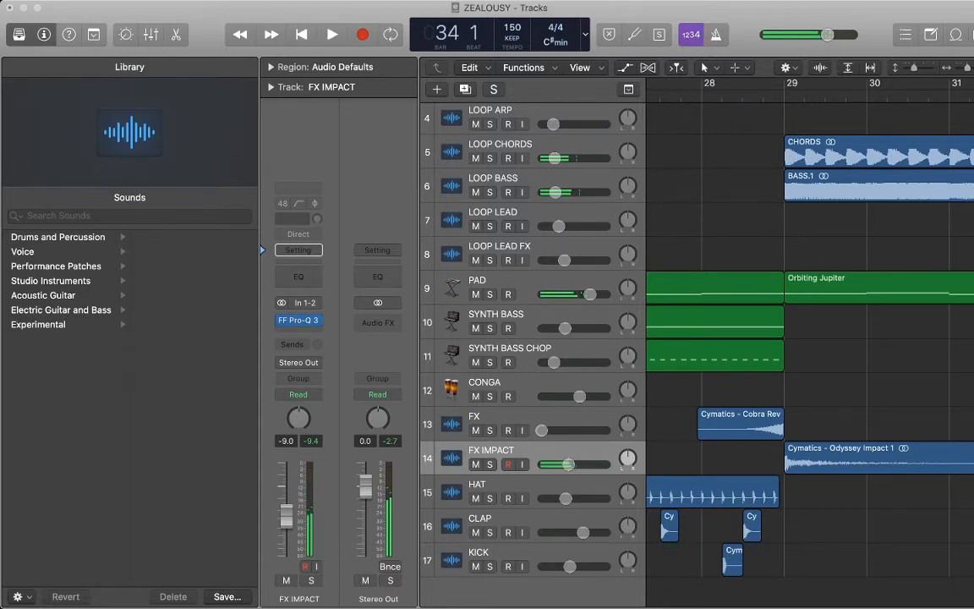
- Solo the FX IMPACT and FX tracks and play the transition from bar 28 into bar 29
key(space)
key(space)
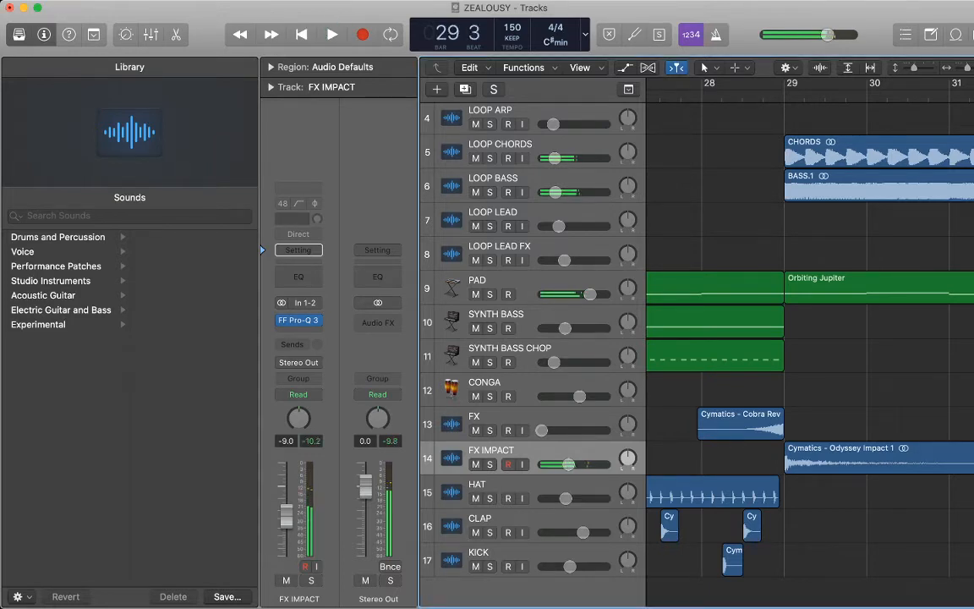
key(super+Tab)
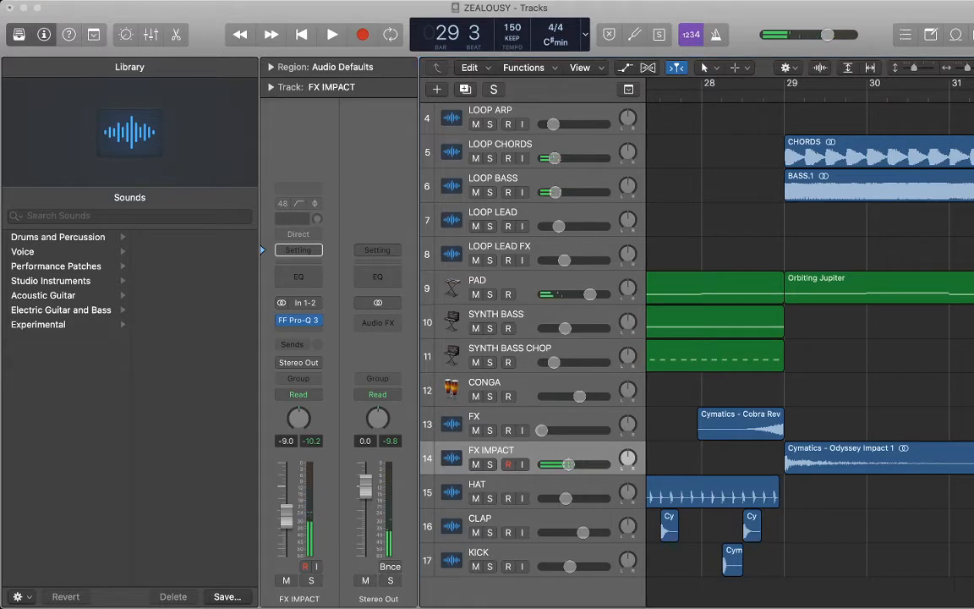
click(489, 464)
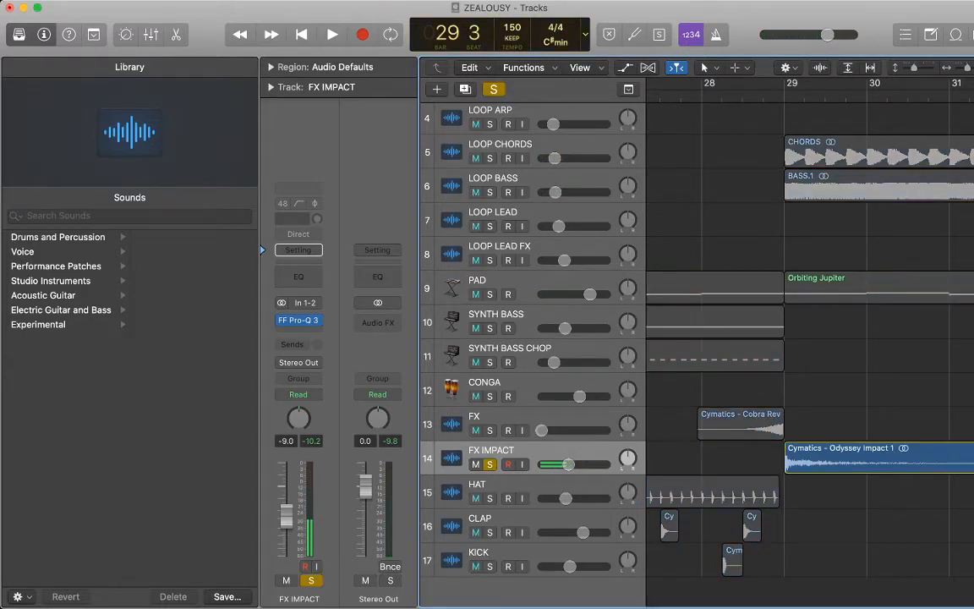
click(489, 431)
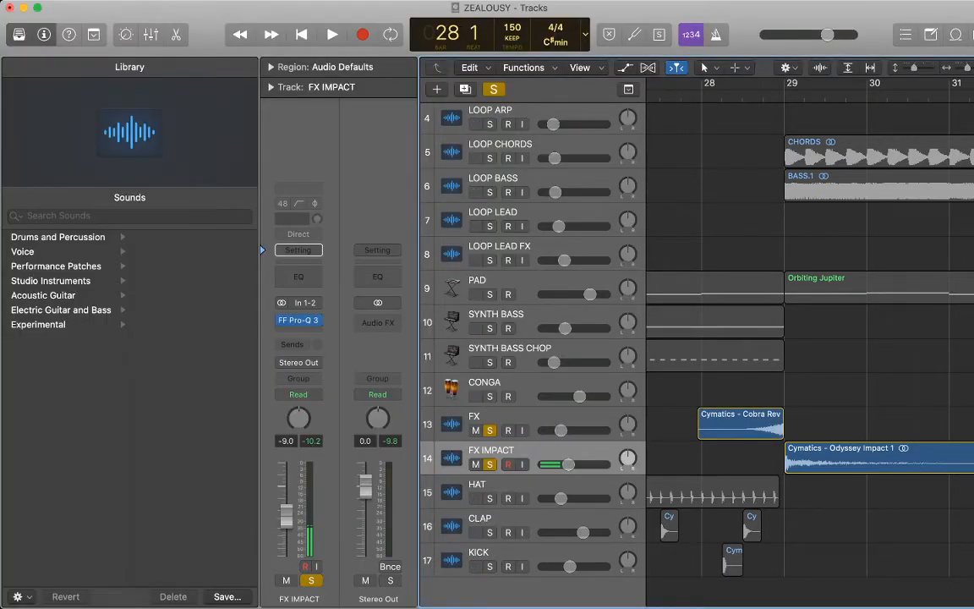
key(space)
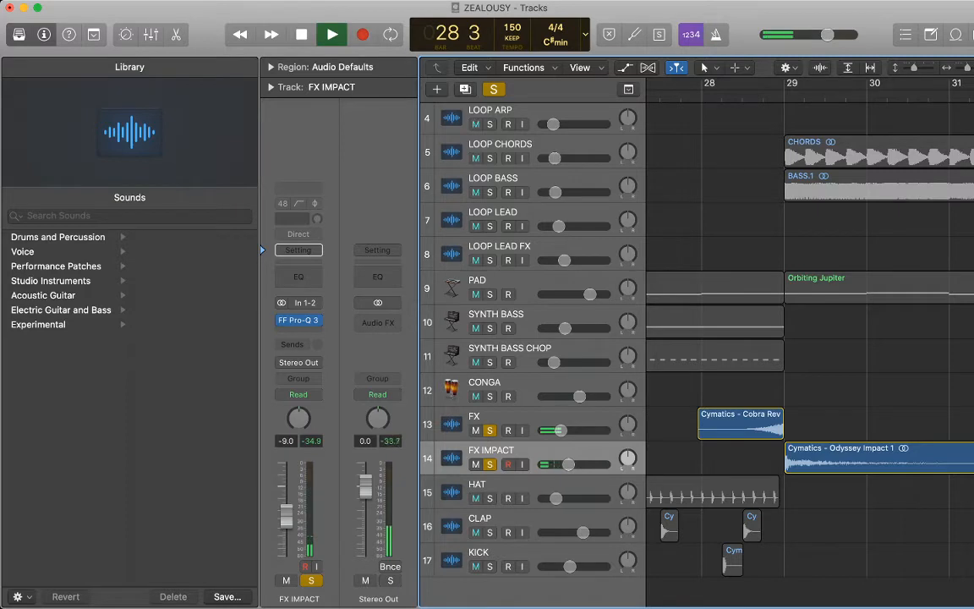
key(space)
- Replay the soloed effects and examine closely where the FX and FX IMPACT regions meet at bar 29
scroll(837, 355, up, 5)
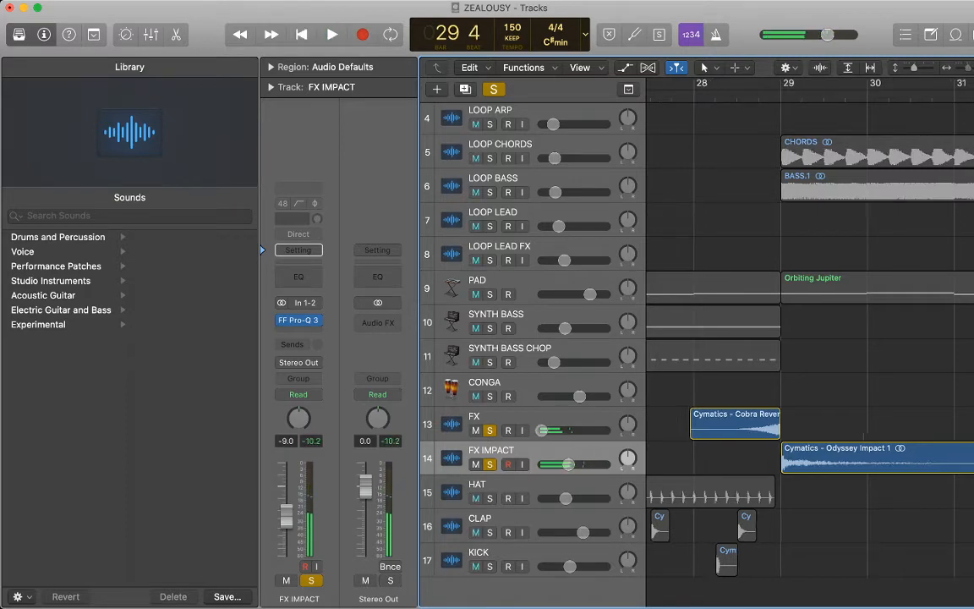
scroll(838, 355, left, 2)
scroll(822, 356, left, 2)
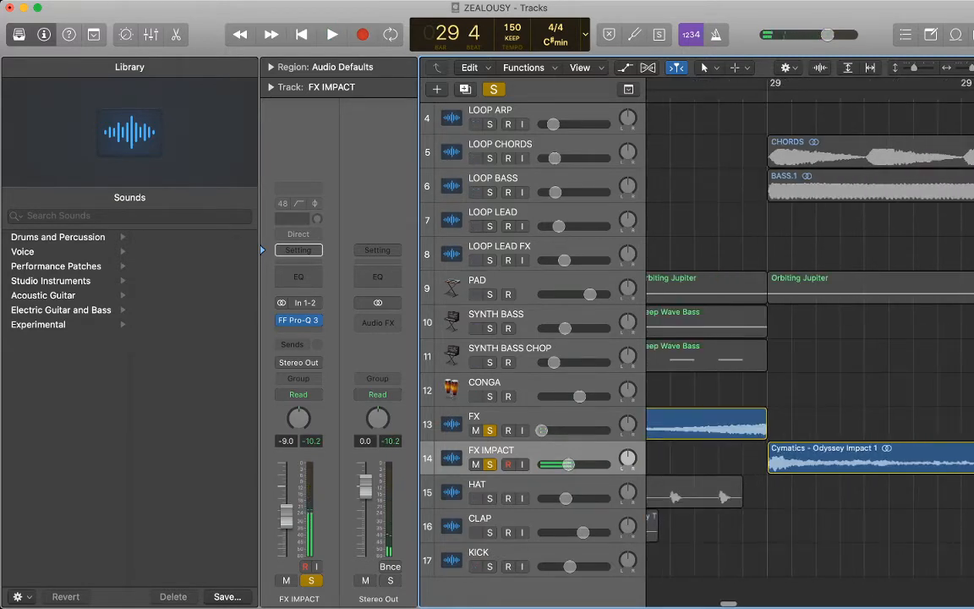
key(super+Tab)
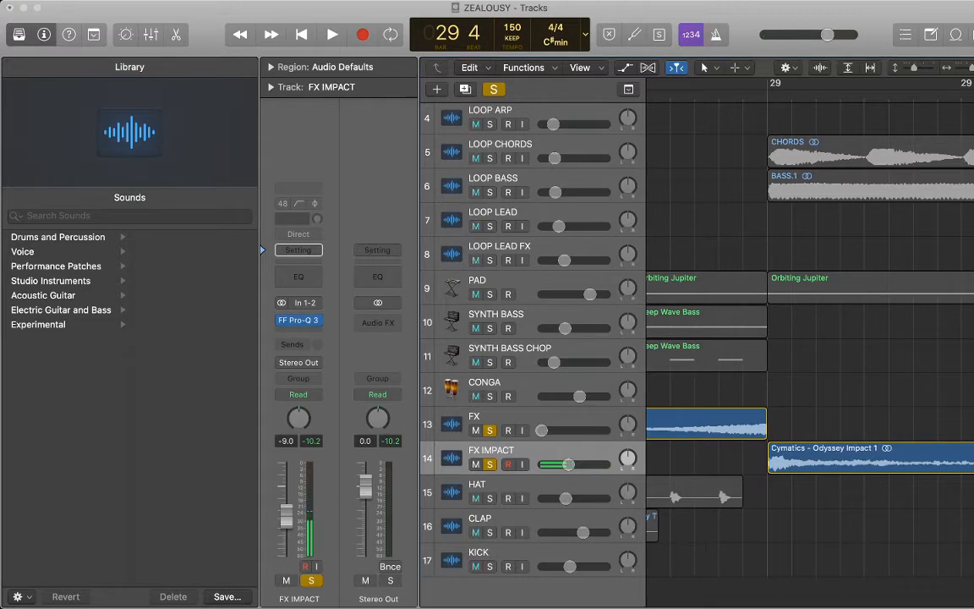
key(super+Tab)
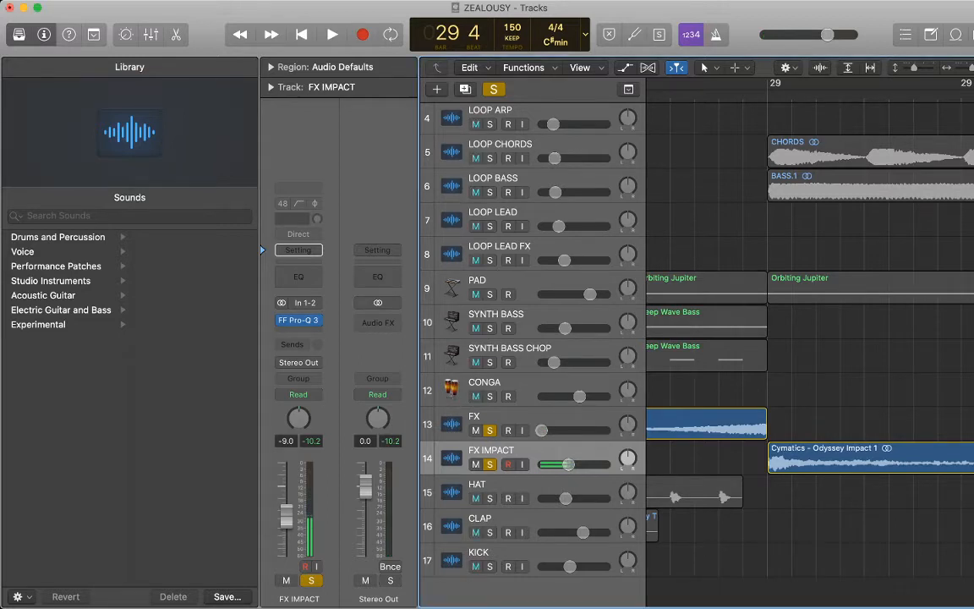
key(space)
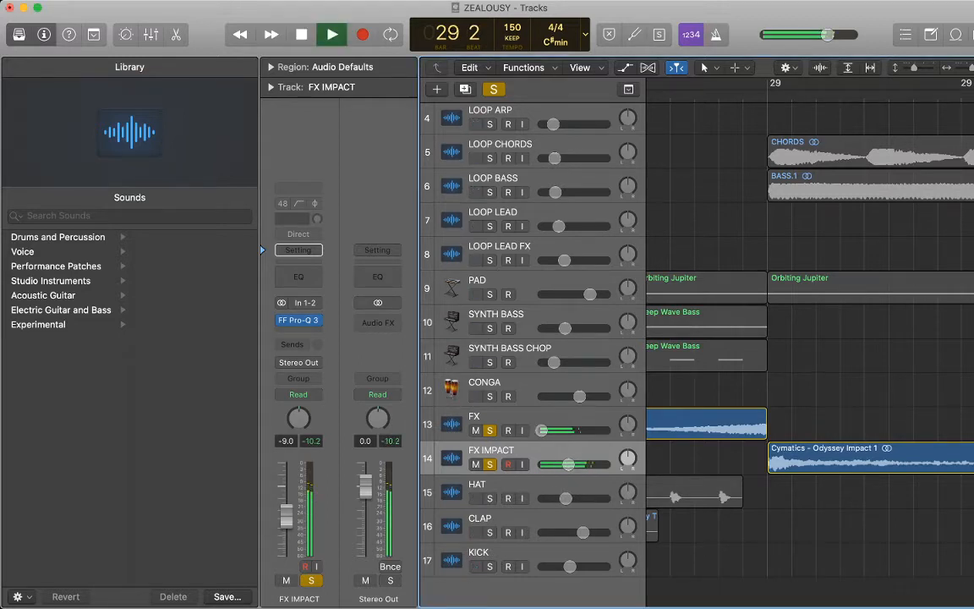
key(space)
key(super+Right)
key(super+Right)
key(super+Right)
key(super+Right)
key(super+Right)
key(super+Right)
key(super+Right)
key(super+Right)
key(super+Right)
key(super+Right)
key(super+Right)
key(super+Right)
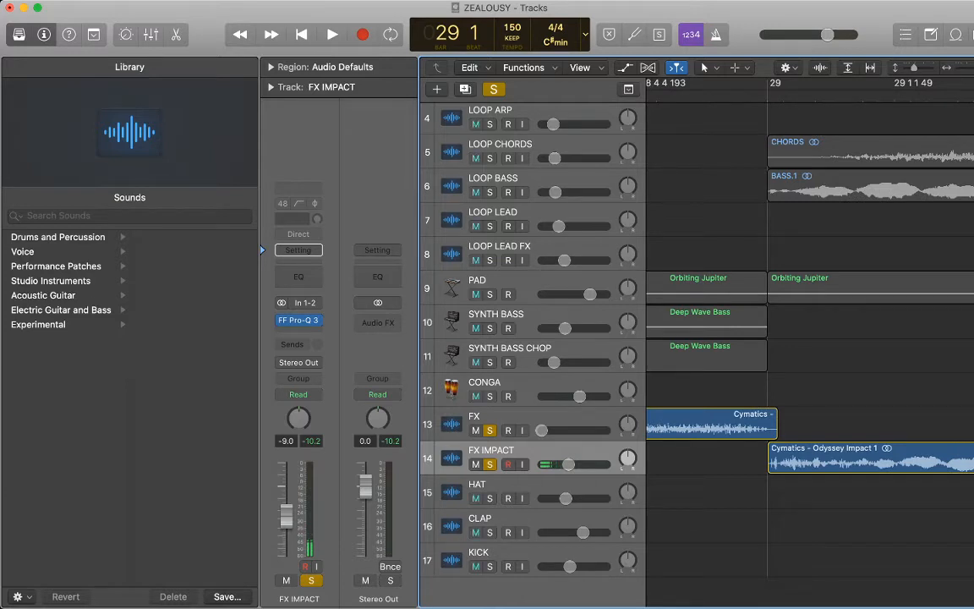
- Clear all solos and lower the FX IMPACT track to -11.2 dB while playing through bar 29 with the full mix
click(494, 90)
key(super+Left)
key(super+Left)
key(super+Left)
key(super+Left)
key(super+Left)
key(super+Left)
key(super+Left)
key(super+Left)
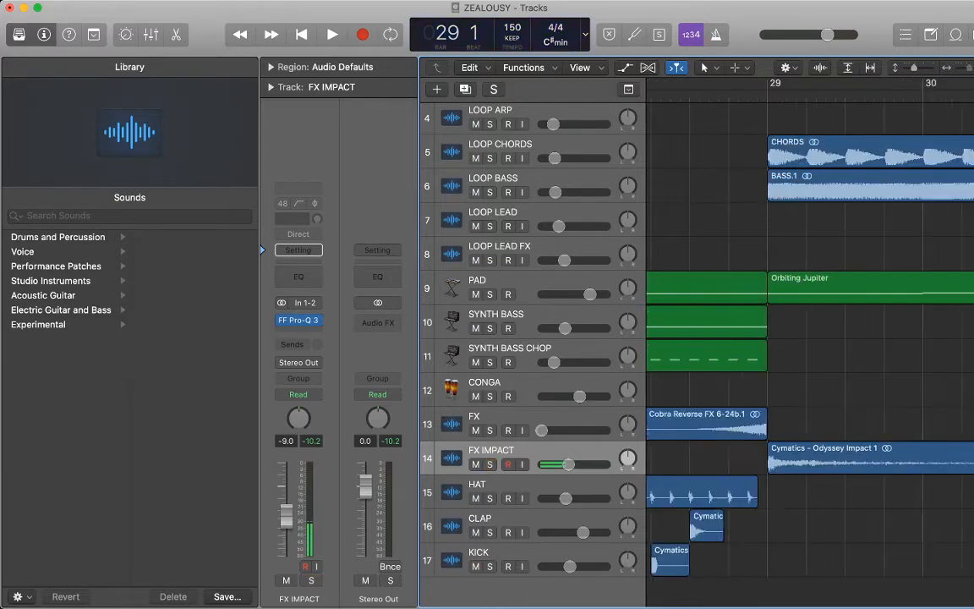
key(space)
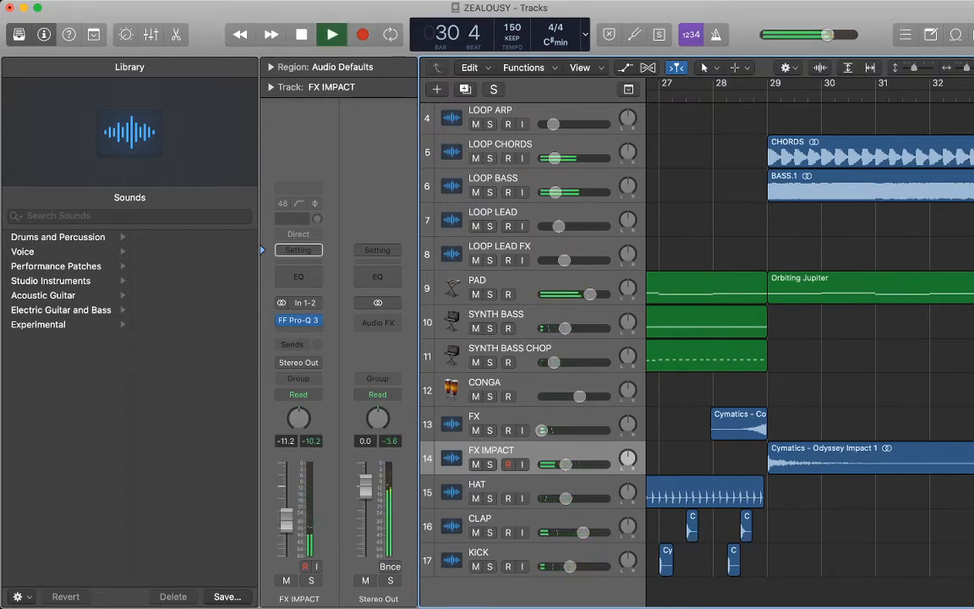
- Copy the LOOP CHORDS, LOOP BASS and PAD regions from bars 29 to 37 and paste them at bar 37
key(super+Left)
key(super+Left)
key(super+Left)
key(super+Left)
key(super+Left)
key(super+Left)
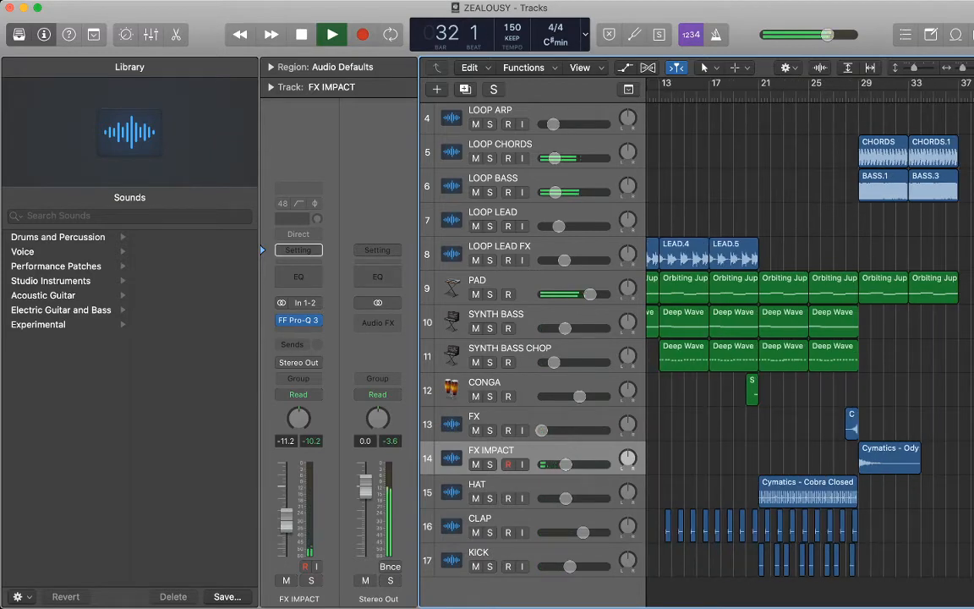
key(super+Left)
key(super+Left)
key(super+Left)
scroll(811, 338, right, 2)
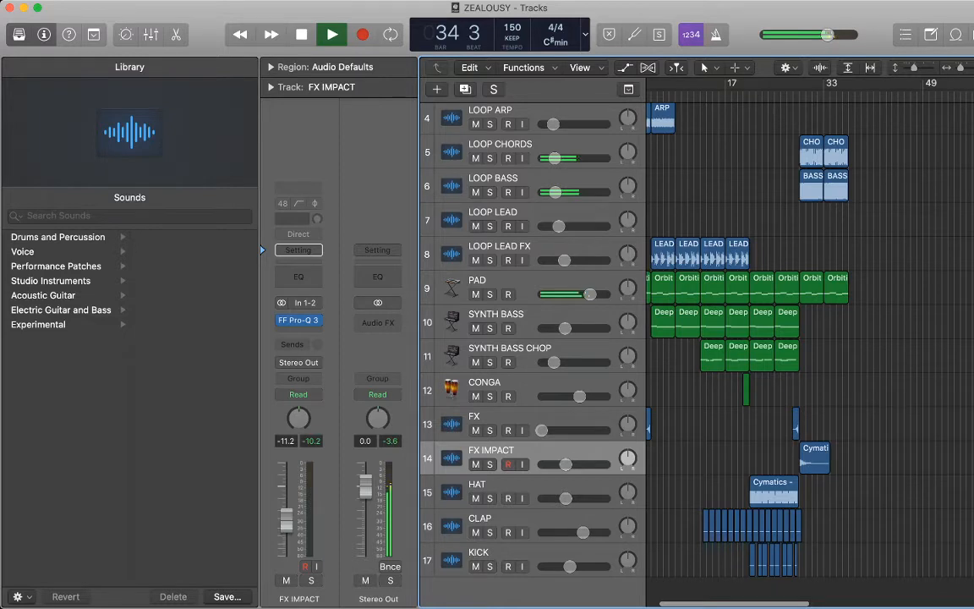
scroll(810, 338, right, 1)
scroll(878, 300, right, 1)
drag(877, 299, 792, 151)
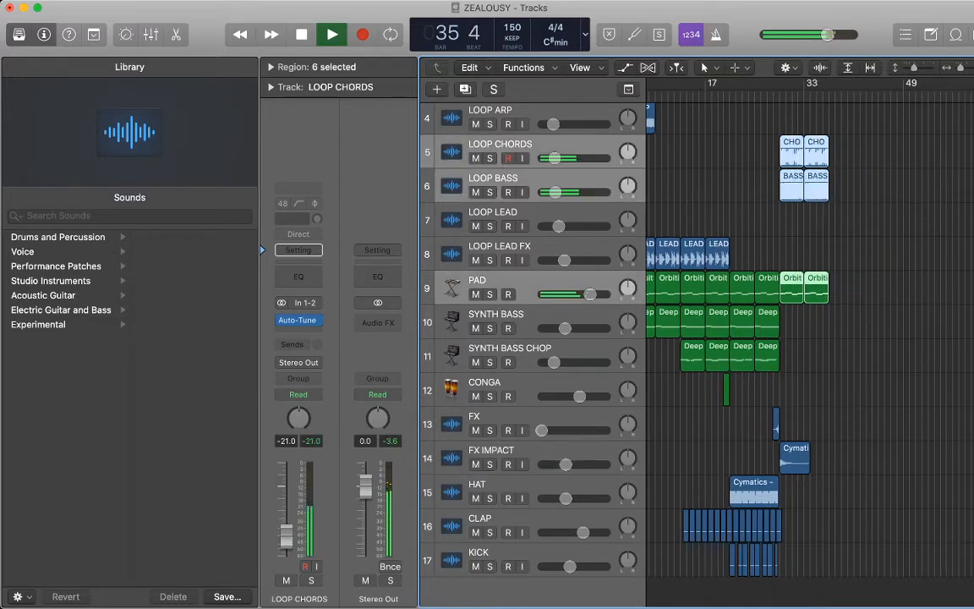
key(space)
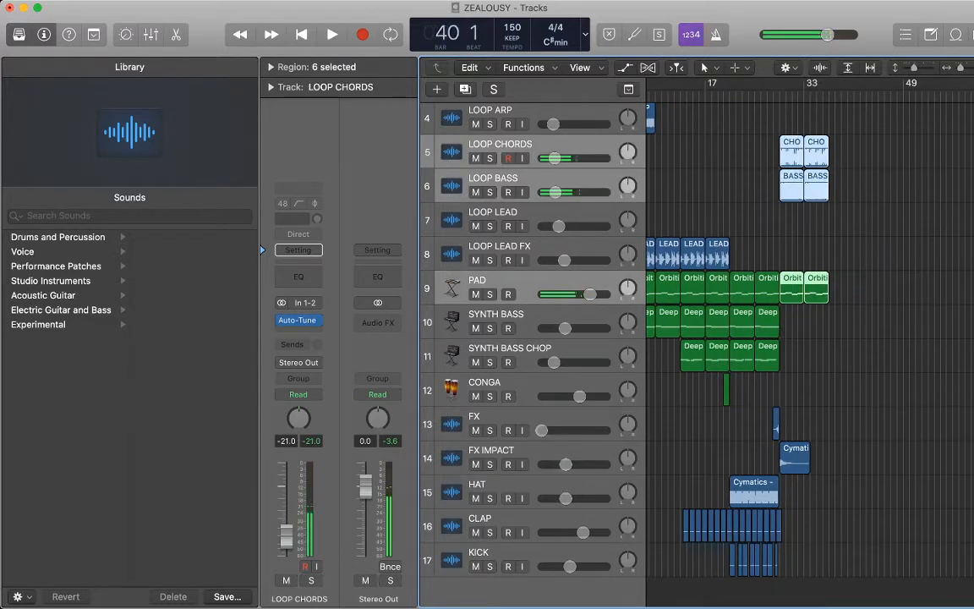
click(878, 221)
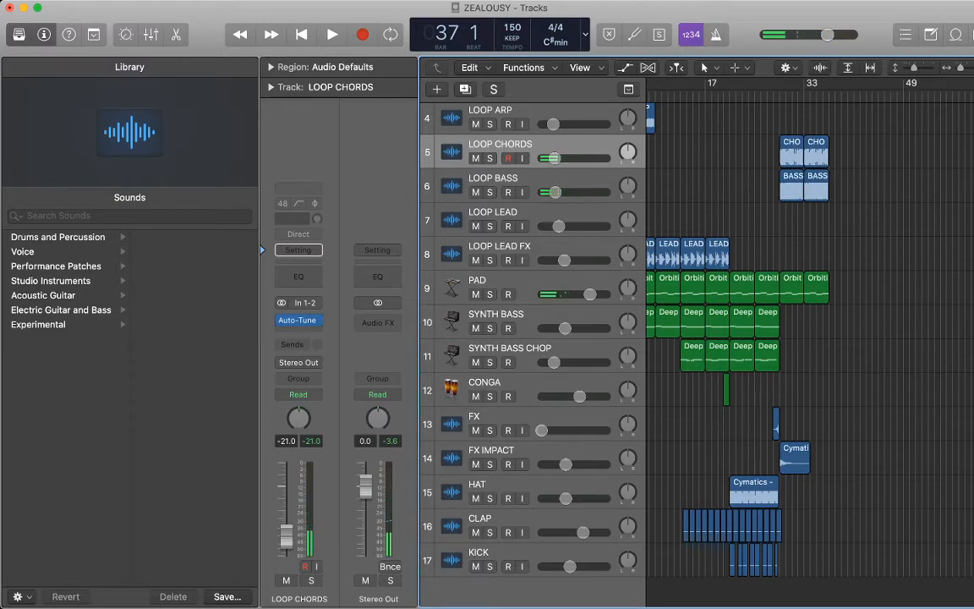
key(super+v)
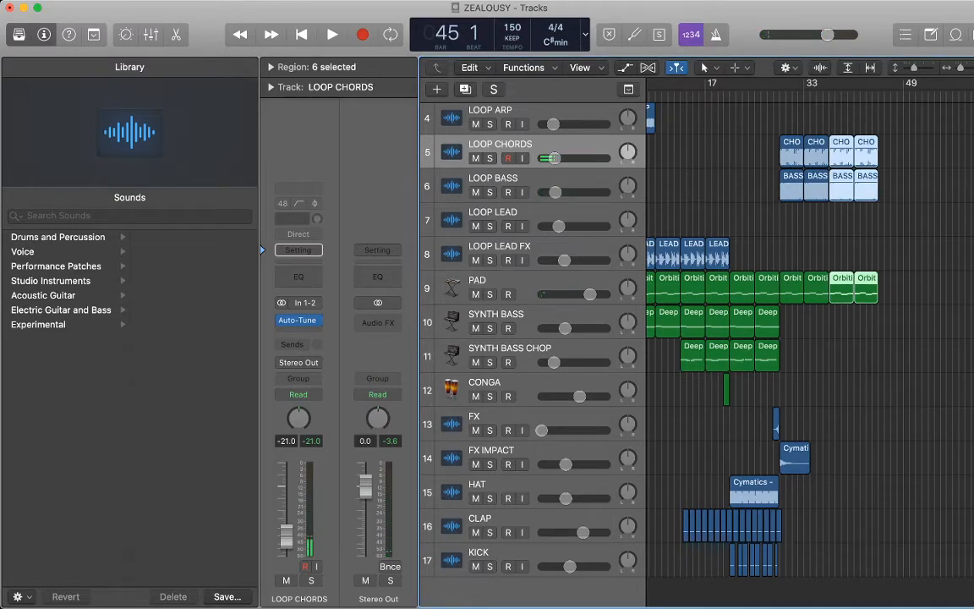
click(877, 222)
- Duplicate the CONGA track and load the Boutique 808 GB drum machine patch on the new track
click(780, 95)
scroll(779, 321, down, 1)
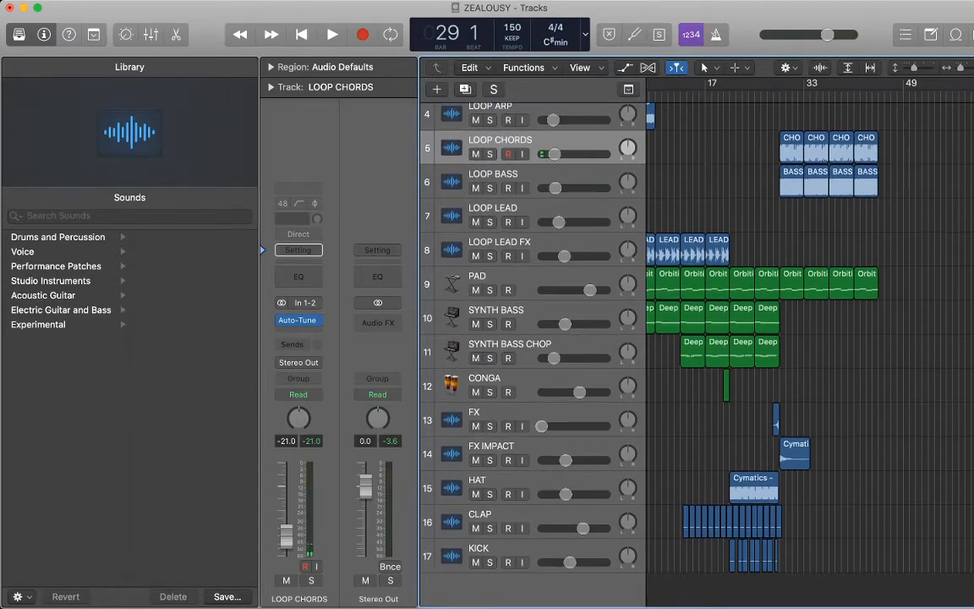
click(726, 386)
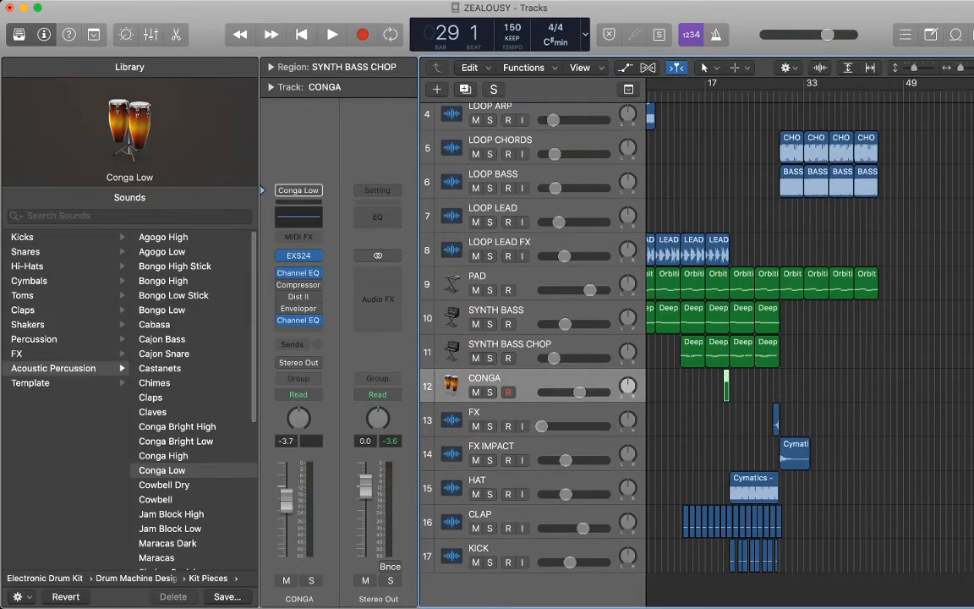
key(super+d)
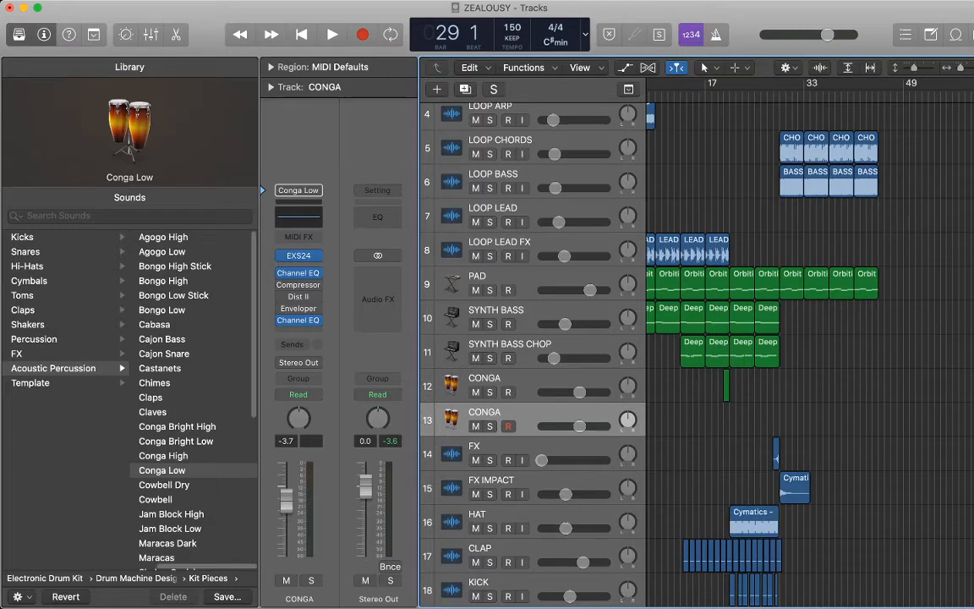
scroll(129, 397, left, 8)
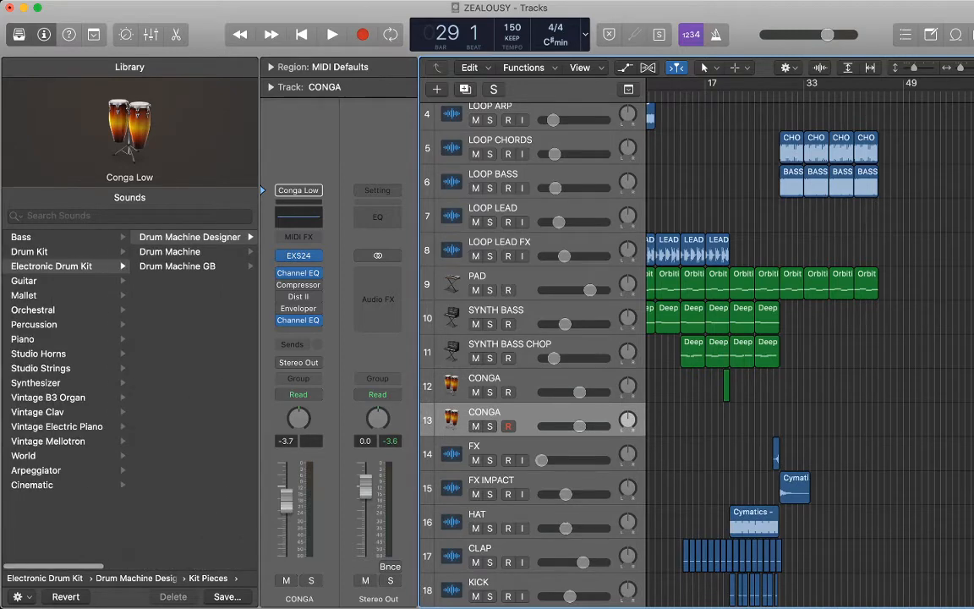
click(178, 266)
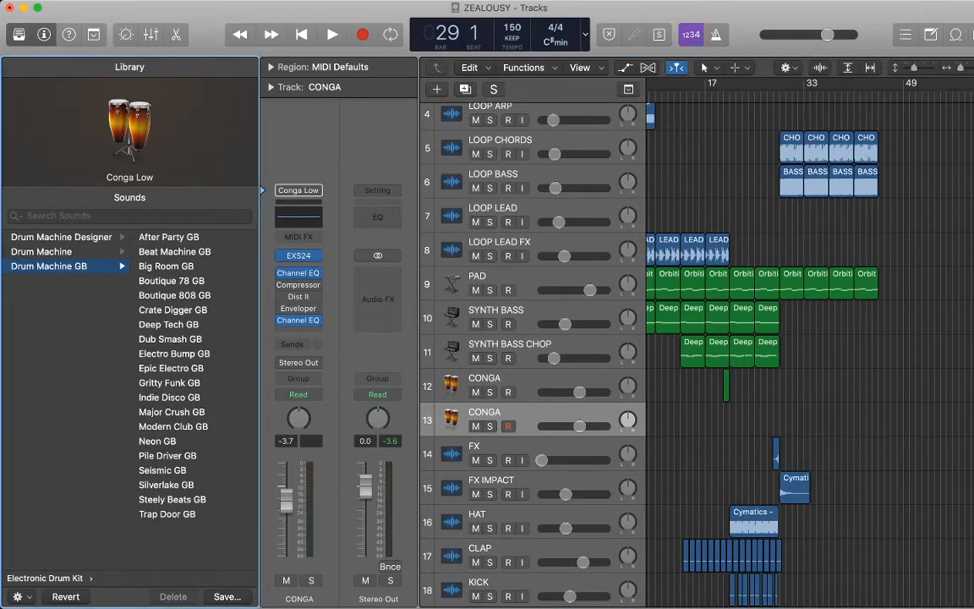
scroll(130, 398, left, 1)
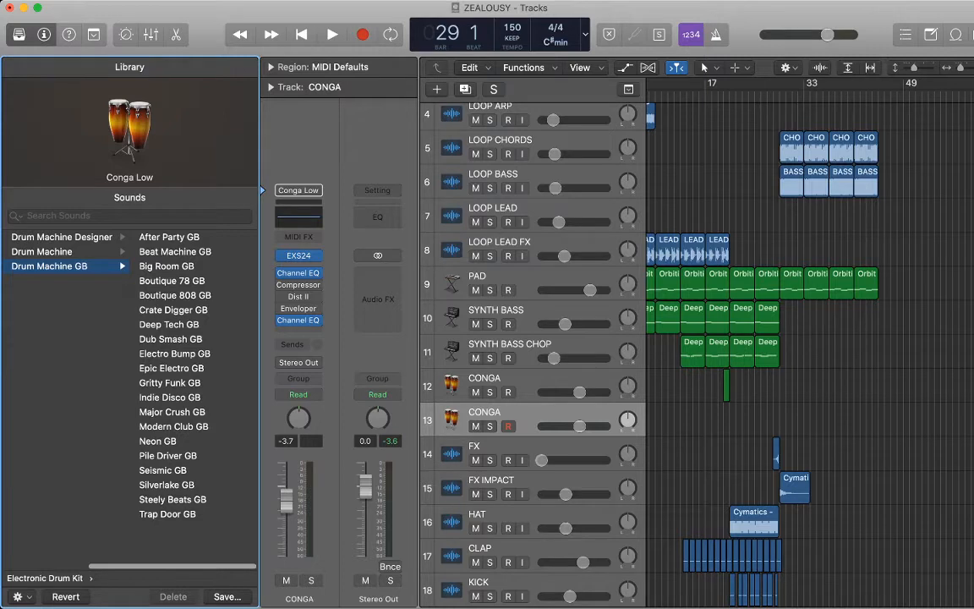
click(174, 295)
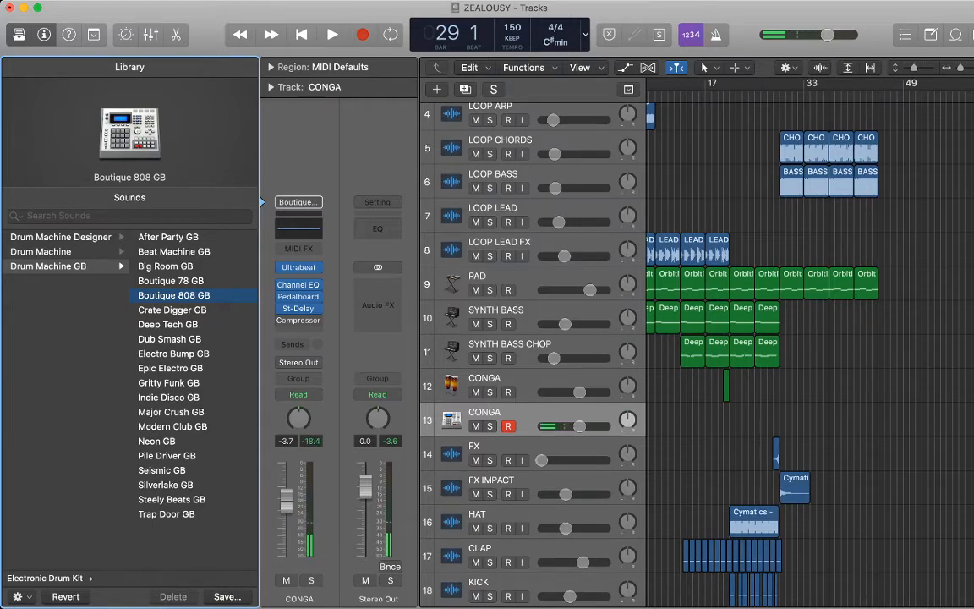
- Record a four-bar clap part on the Boutique 808 GB track from bar 37 to bar 41
drag(792, 96, 780, 95)
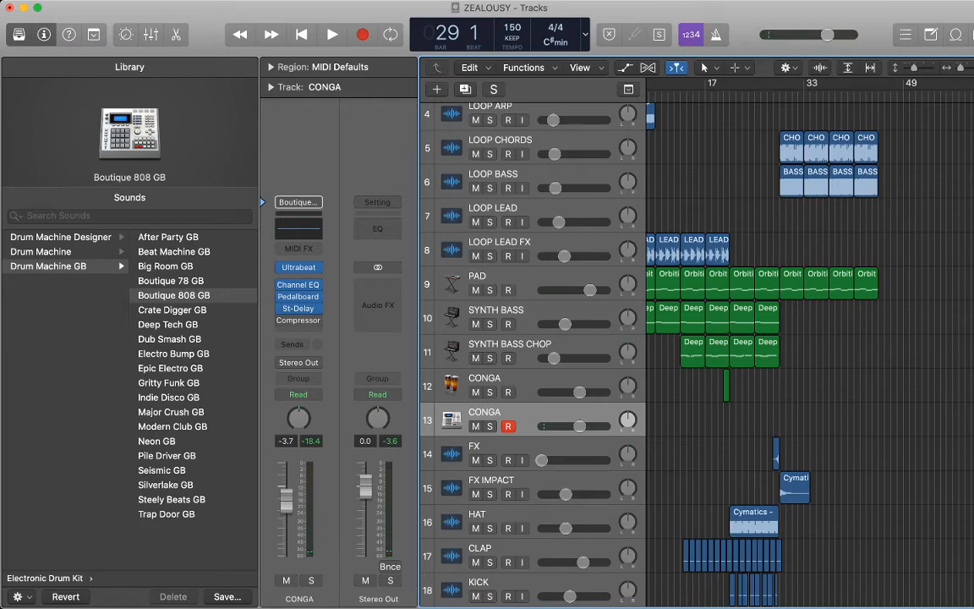
key(shift+period)
key(space)
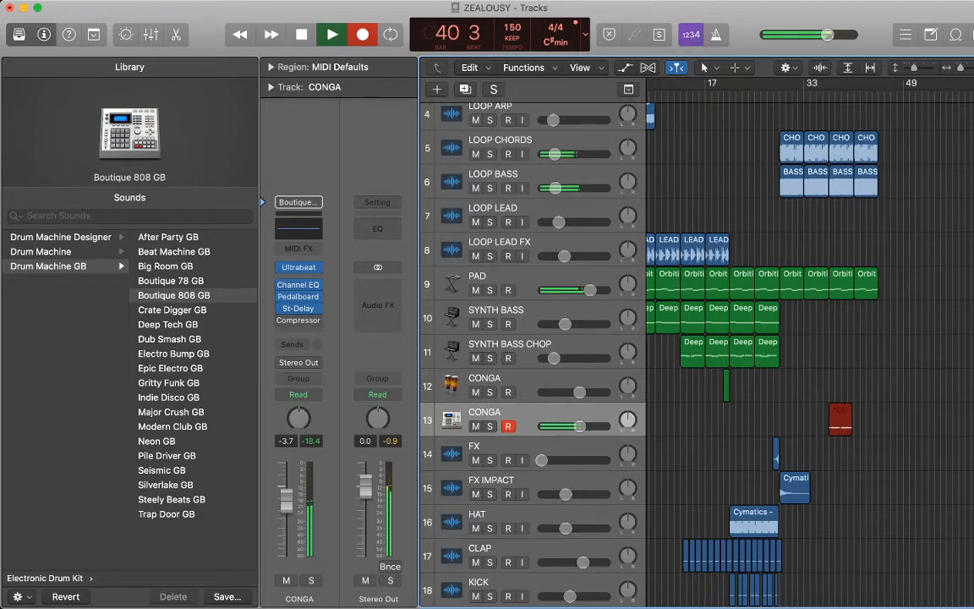
key(space)
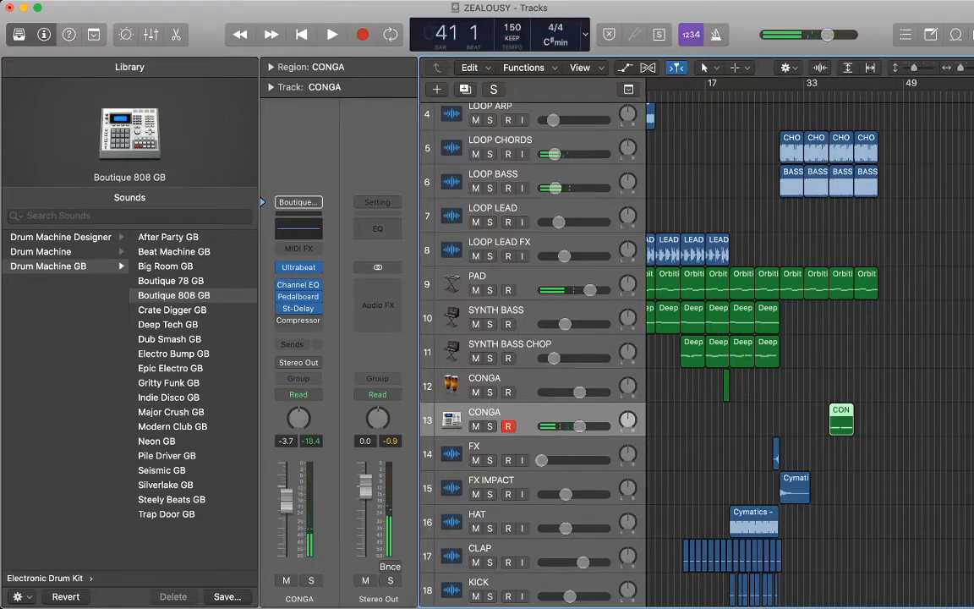
- Open the recorded clap region in the Piano Roll and select all 16 clap notes
key(p)
drag(966, 526, 654, 473)
scroll(655, 474, down, 5)
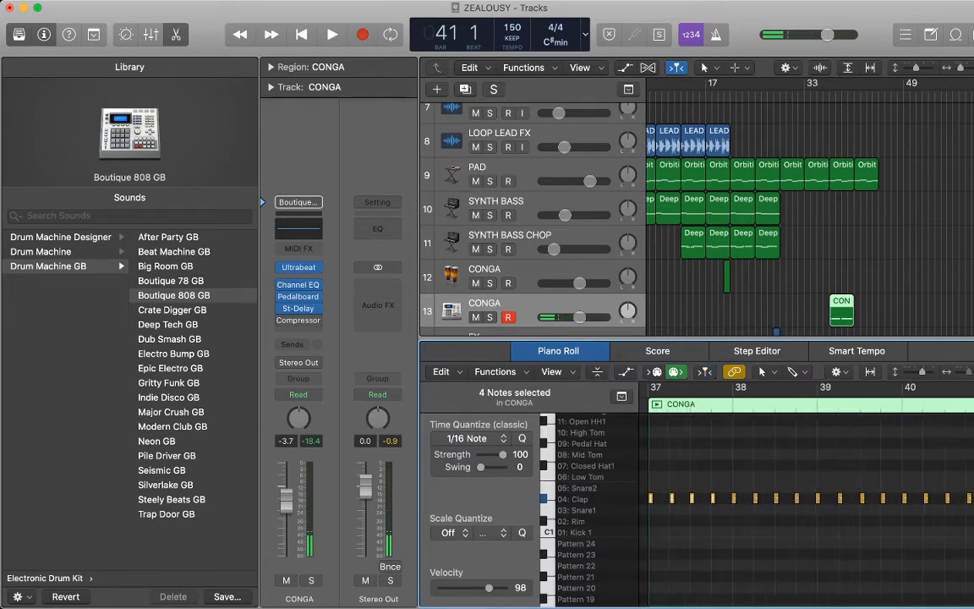
scroll(668, 486, down, 2)
drag(950, 506, 647, 475)
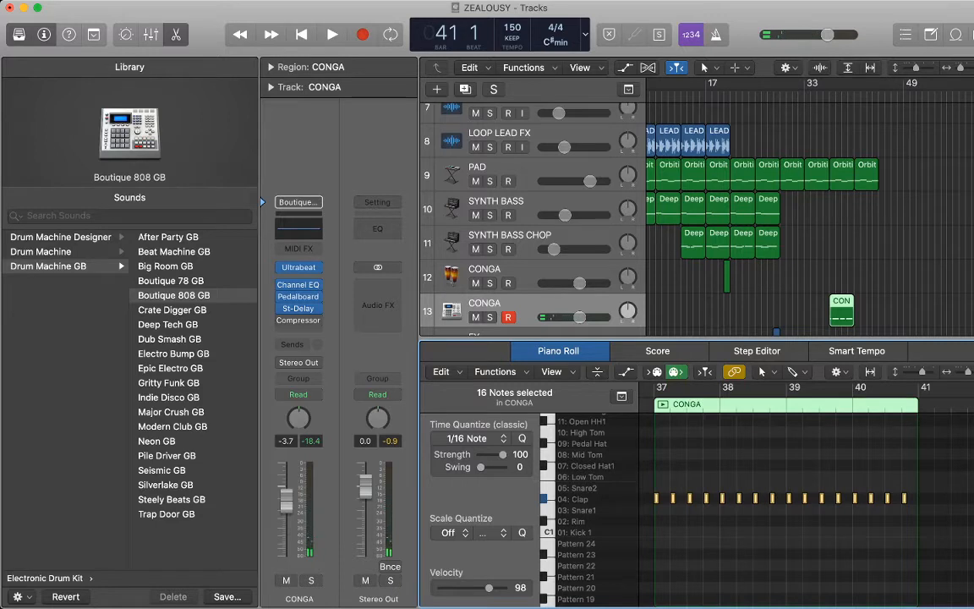
- Lower the volume of the LOOP ARP track on track 3 slightly and play the mix from bar 37 with the claps
scroll(702, 220, up, 5)
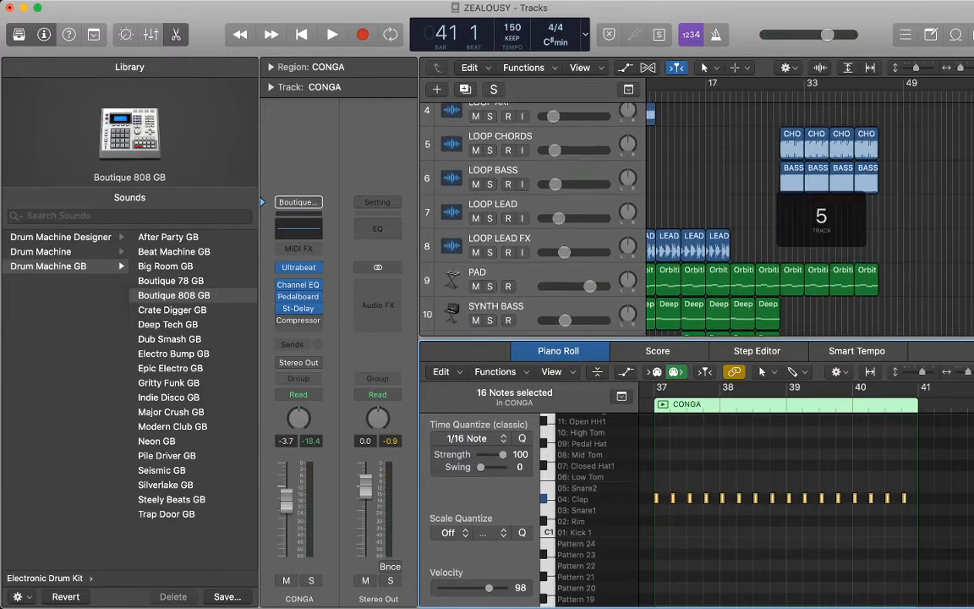
drag(561, 172, 556, 172)
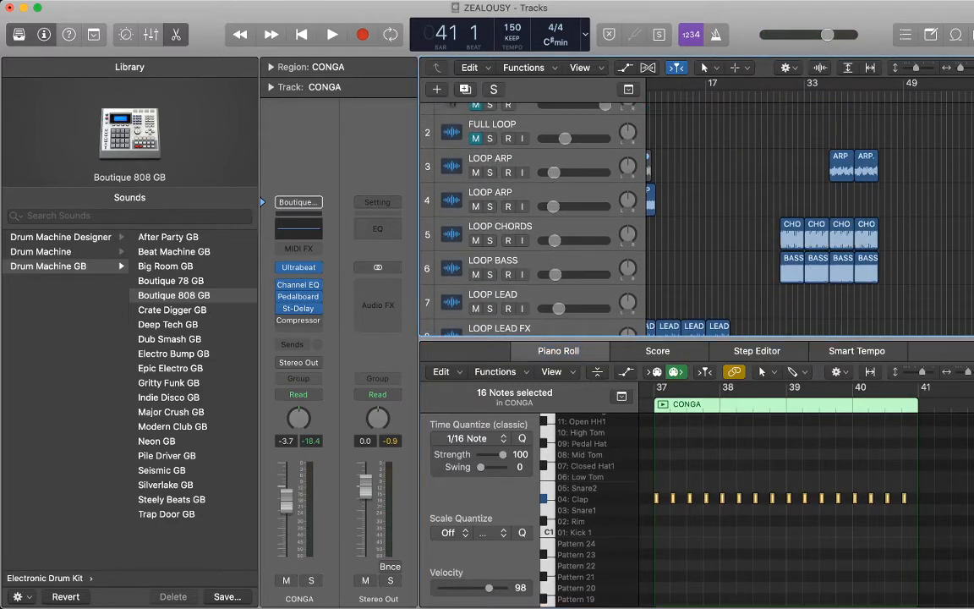
key(shift+space)
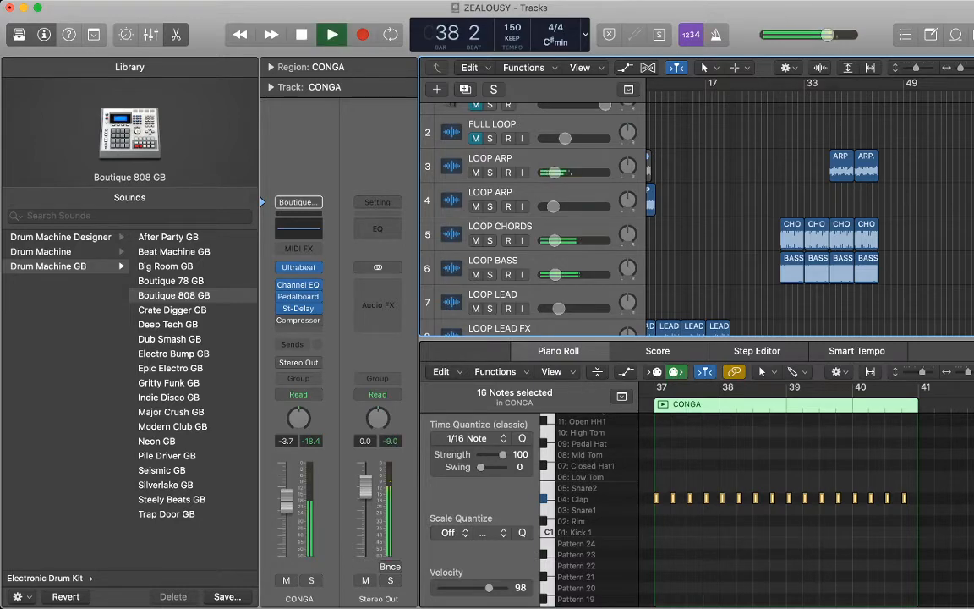
scroll(693, 220, down, 5)
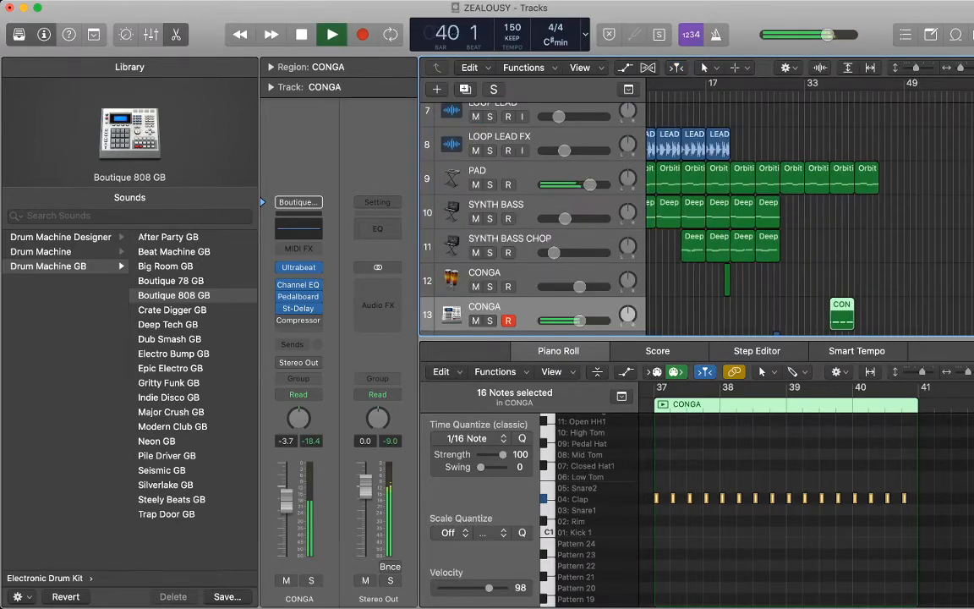
scroll(693, 220, down, 1)
key(space)
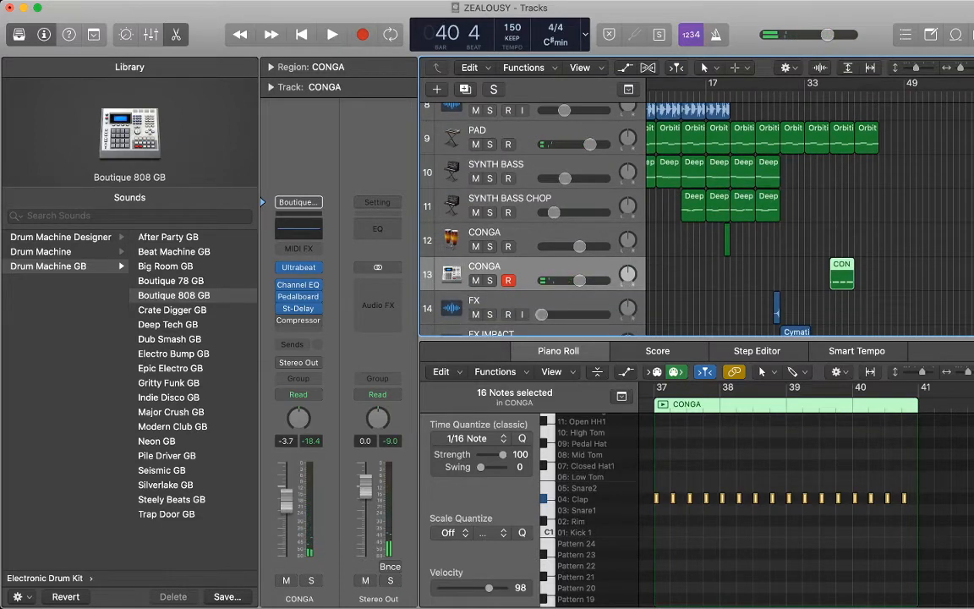
- Rename the duplicated CONGA track that holds the Boutique 808 GB claps to CLAP BUILD
double_click(484, 267)
text(CLAP BUILD)
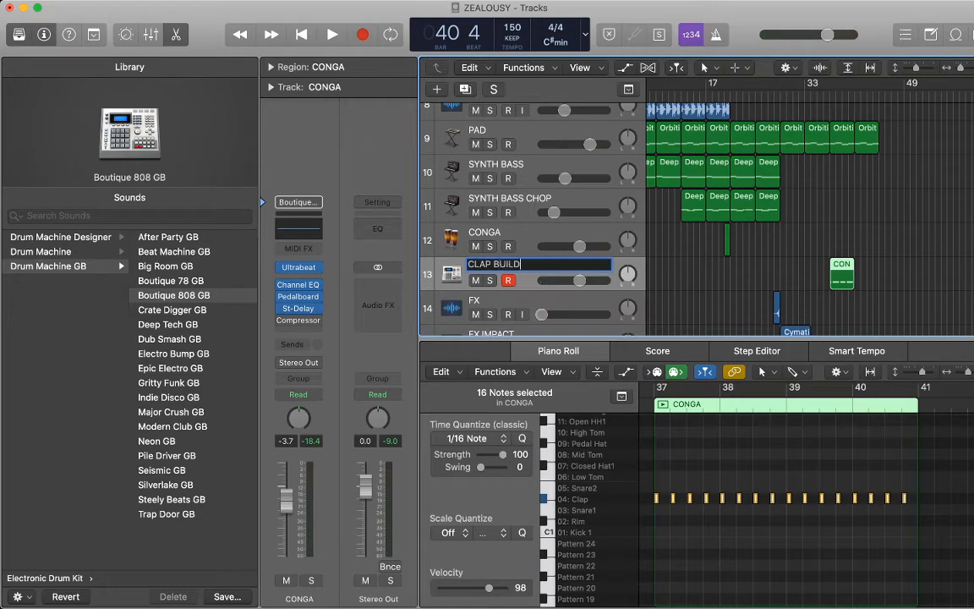
key(Return)
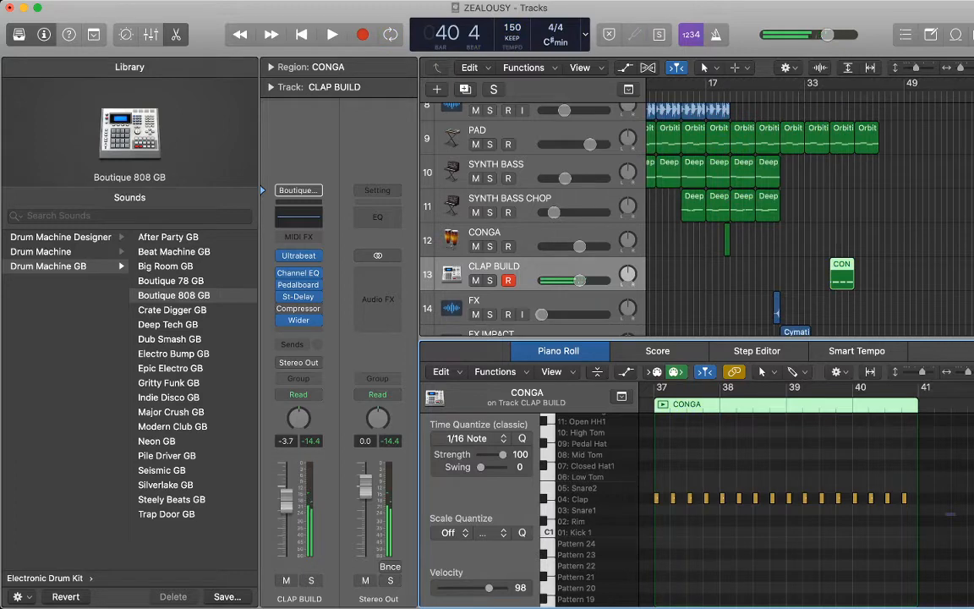
- Check the clap notes and the CONGA region's notes in the Piano Roll, returning to the clap region
drag(956, 515, 630, 483)
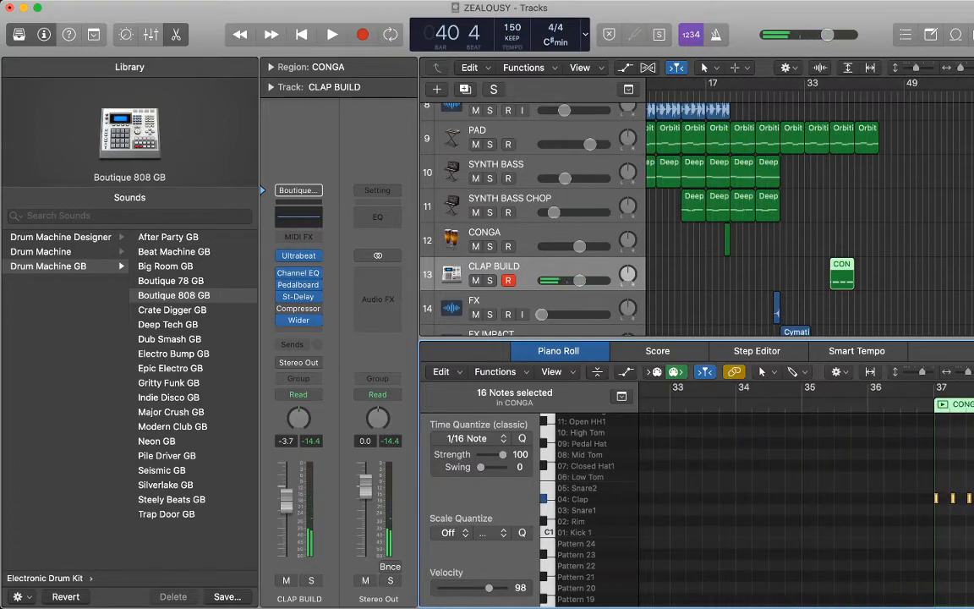
click(842, 275)
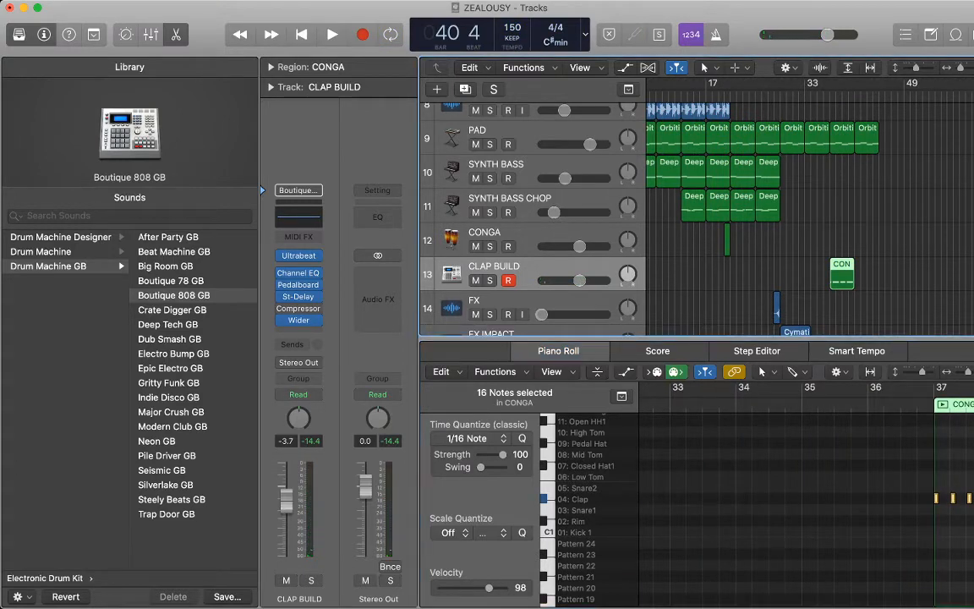
click(727, 239)
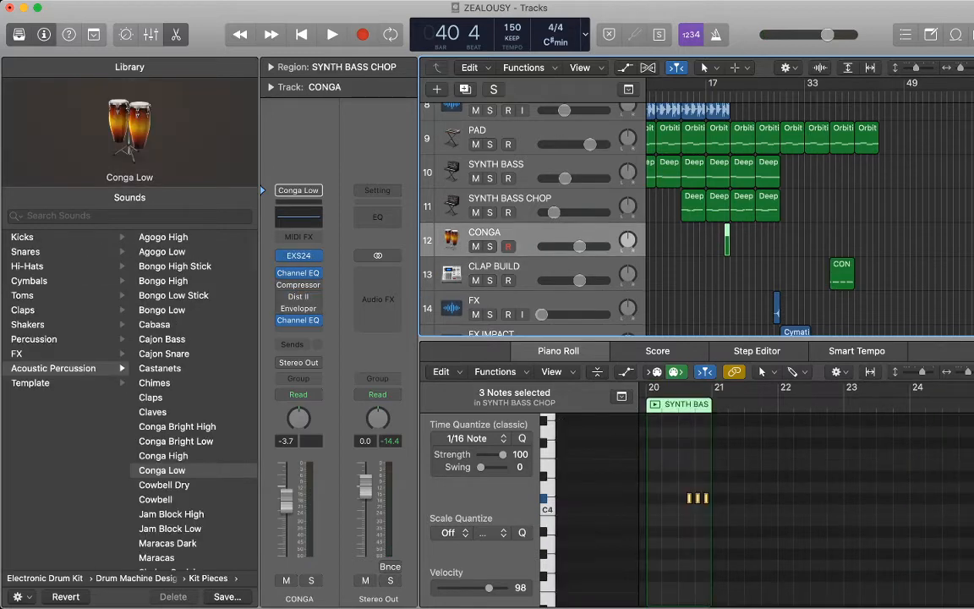
click(841, 276)
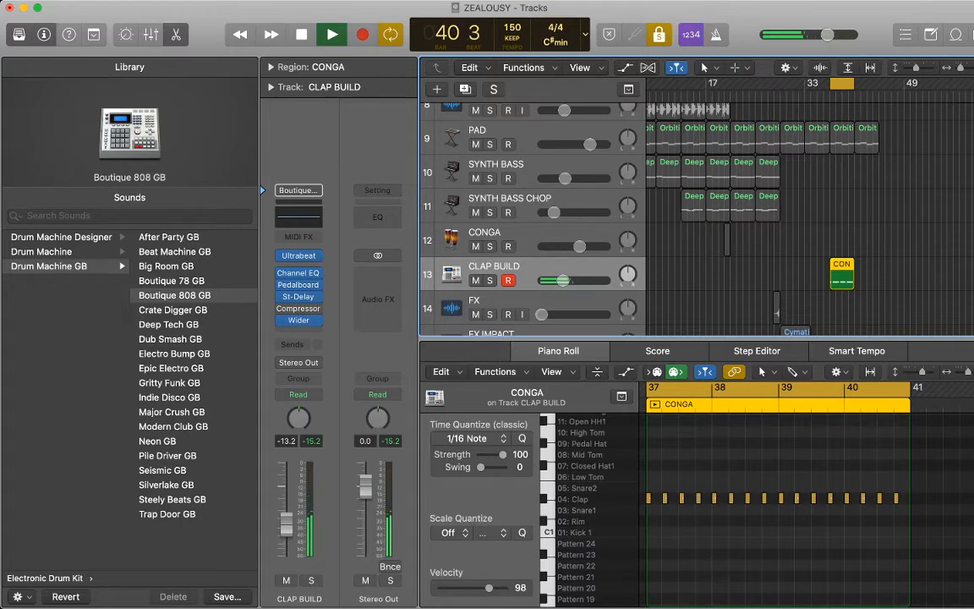
- Set the CLAP BUILD track's volume to -8.4 dB while playing the full mix past bar 37, and close the Piano Roll
key(space)
key(space)
click(896, 275)
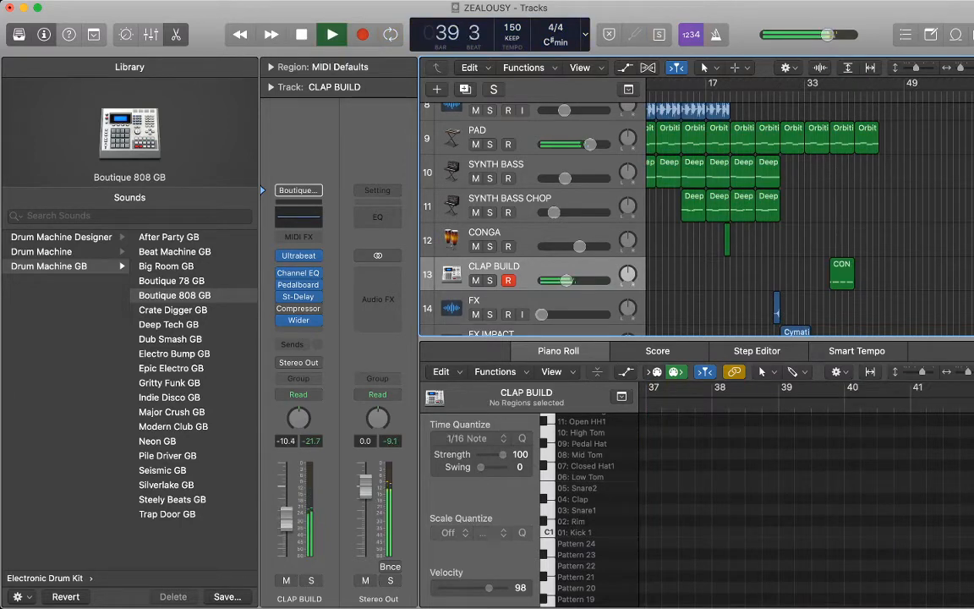
scroll(810, 219, down, 6)
key(p)
scroll(810, 355, up, 1)
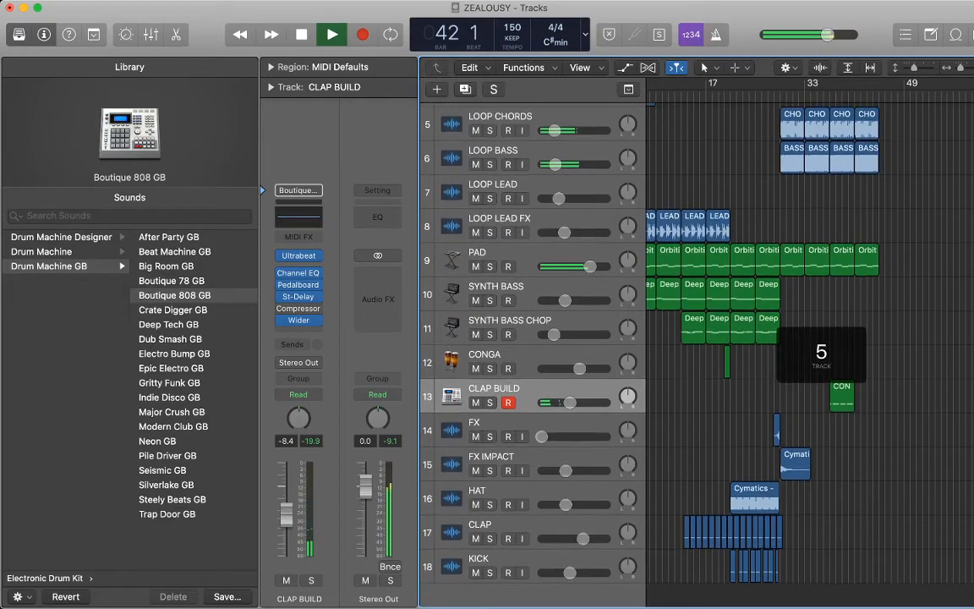
scroll(810, 355, up, 1)
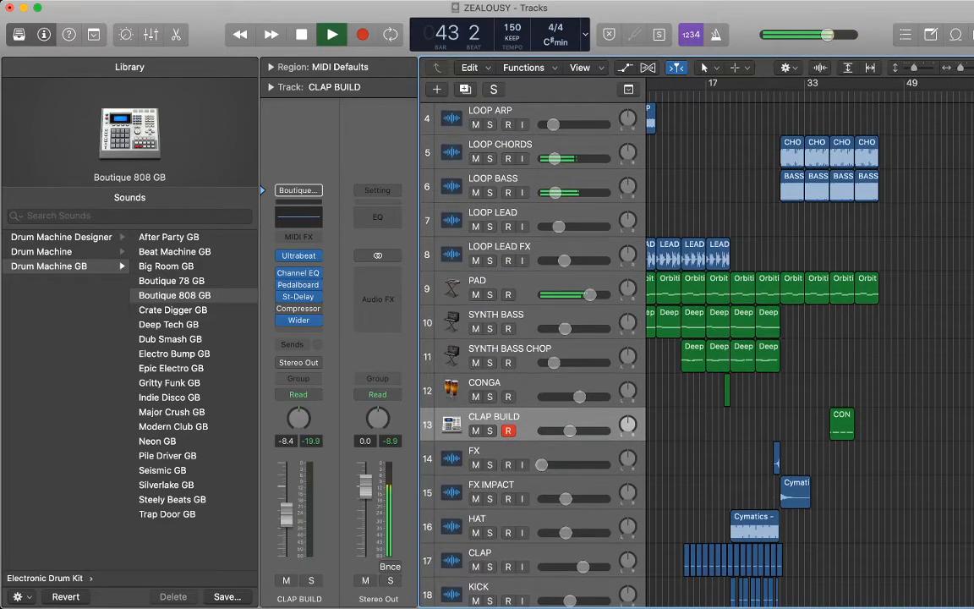
scroll(810, 355, down, 1)
key(space)
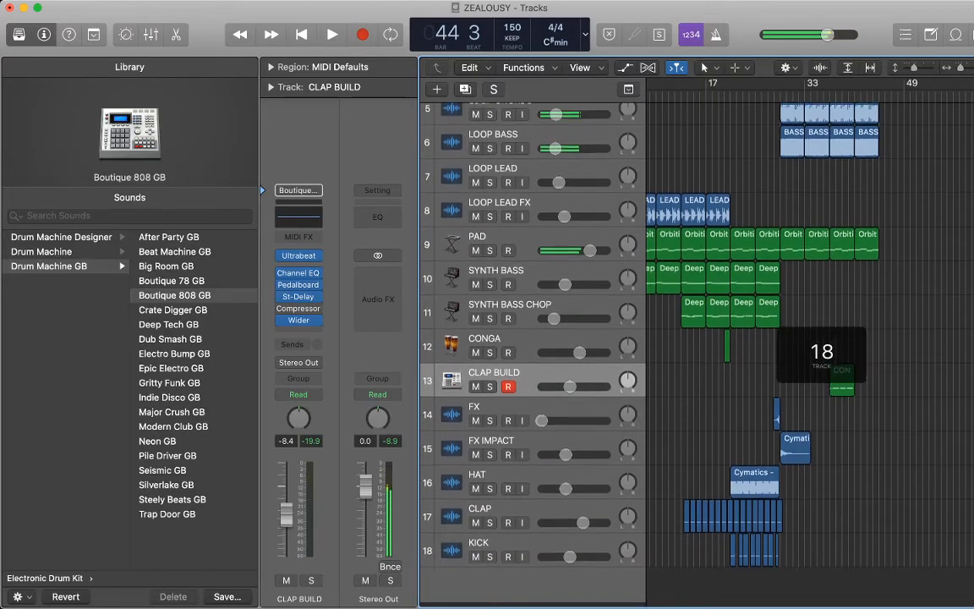
- Copy the CLAP BUILD region at bar 37 and paste it at bar 41
click(843, 385)
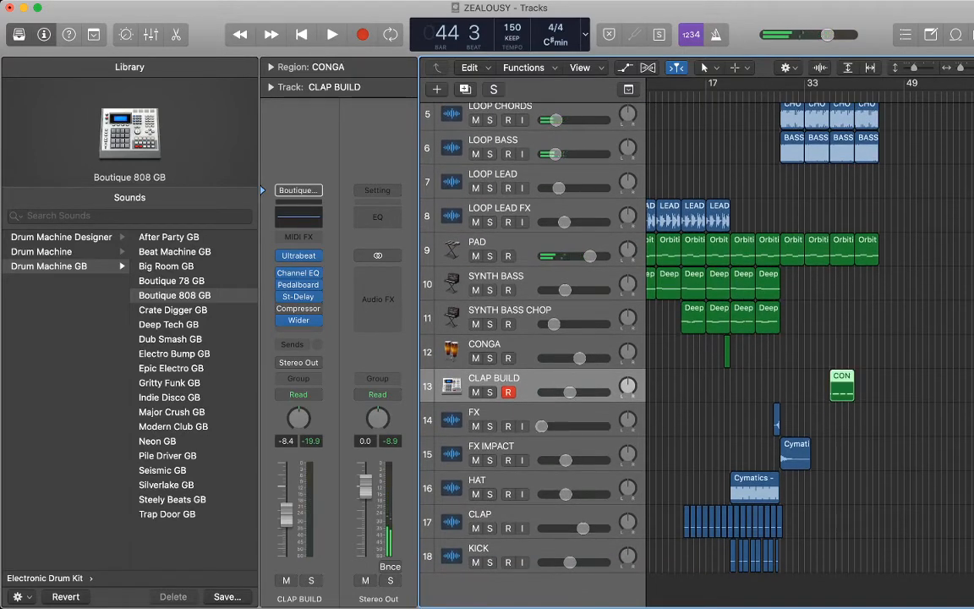
key(comma)
key(comma)
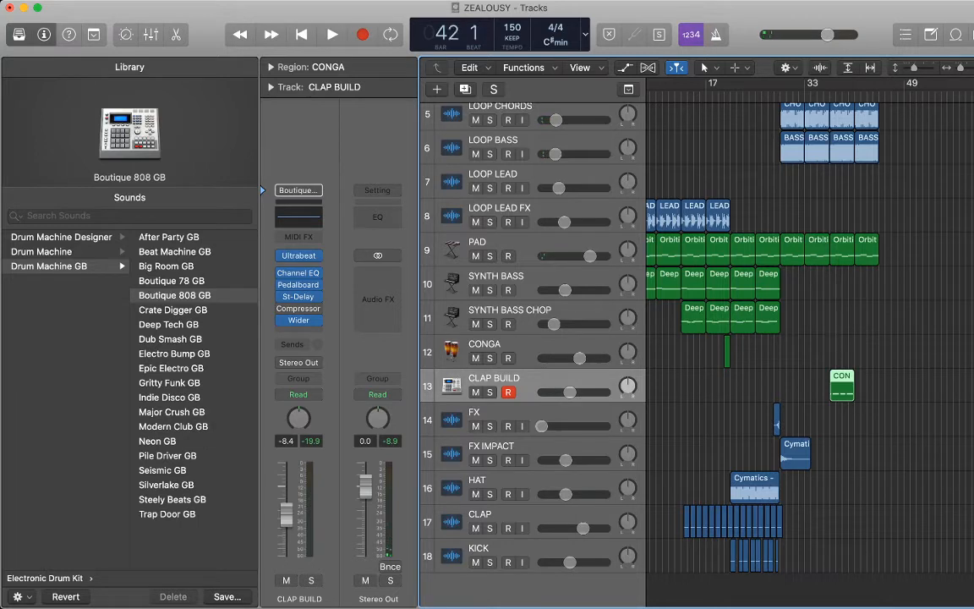
key(super+v)
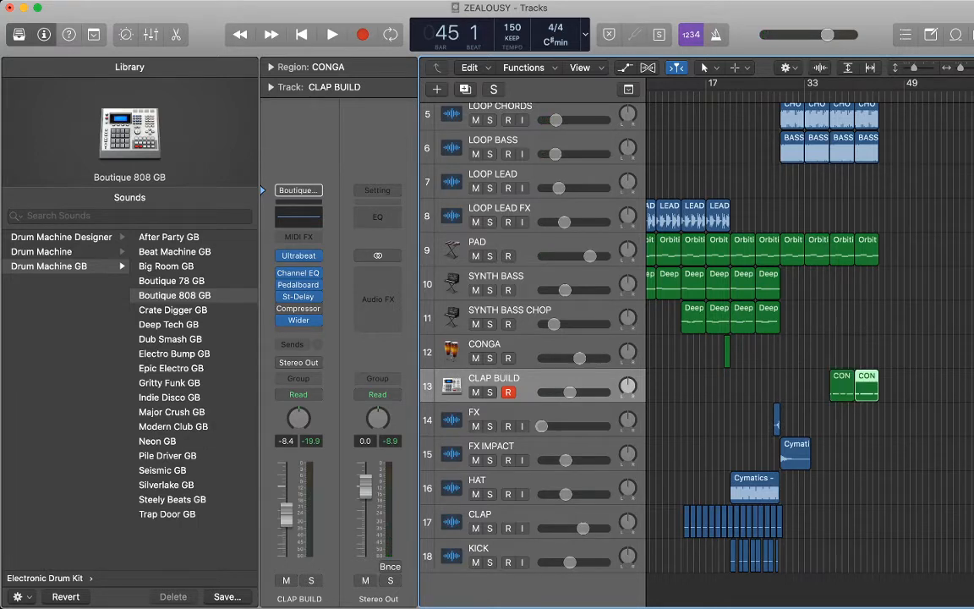
- Solo the LOOP CHORDS and CLAP BUILD tracks, listen to them together, and clear the solos
scroll(810, 347, up, 2)
click(490, 155)
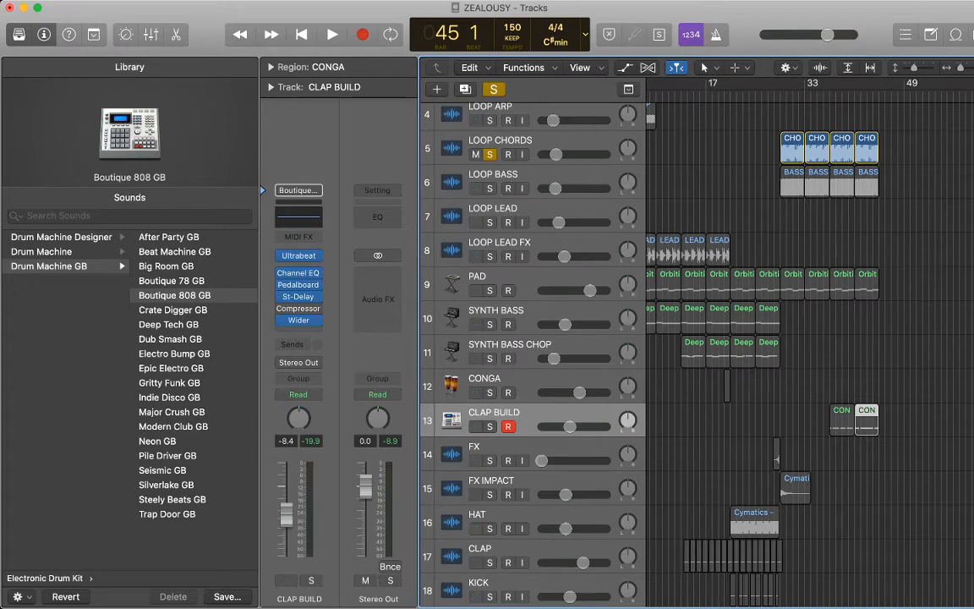
key(space)
key(s)
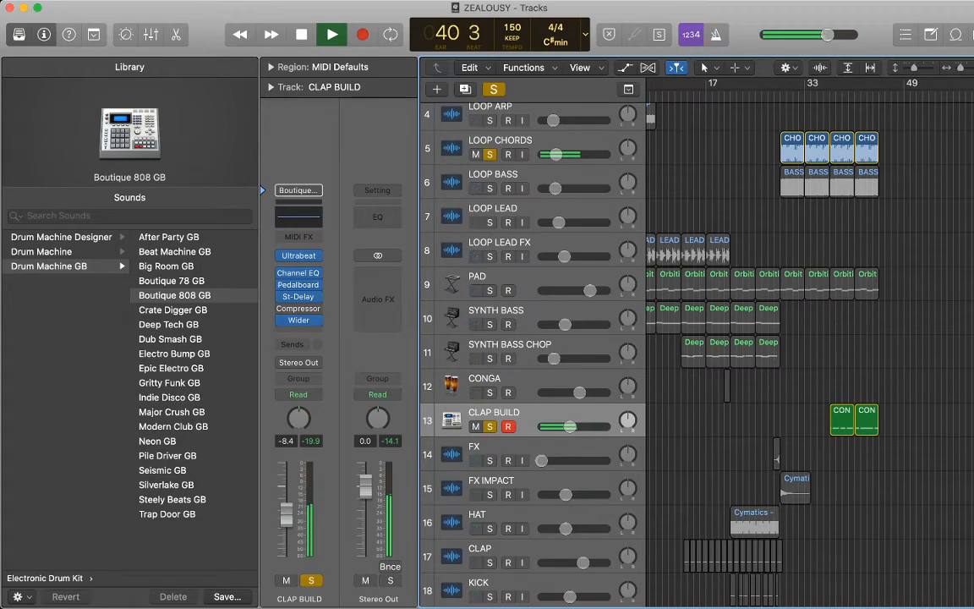
key(space)
key(s)
- Play the full mix from bar 29 and lower the PAD track's volume automation to -2.2 dB from that bar onward
key(space)
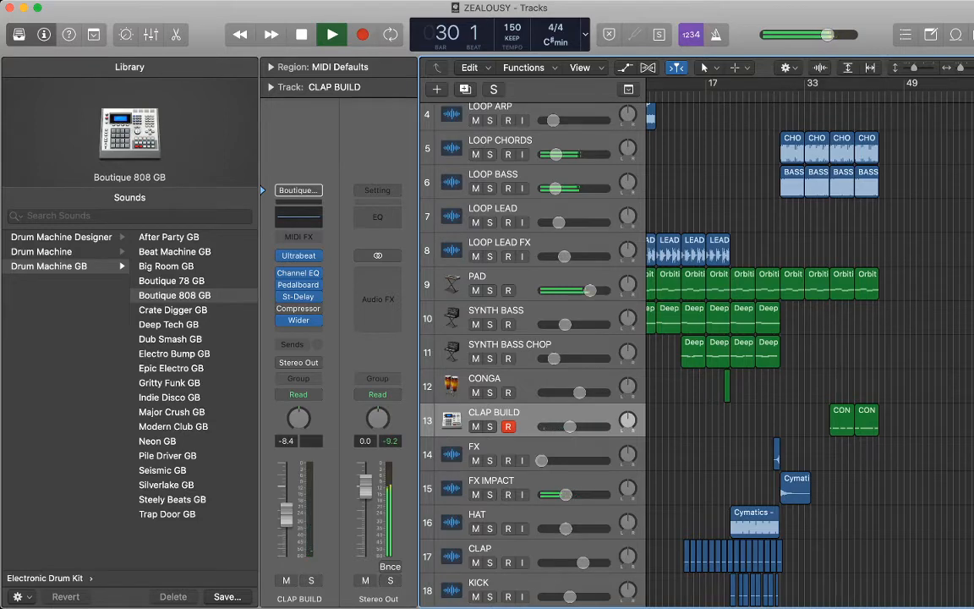
scroll(811, 355, up, 4)
scroll(810, 355, down, 2)
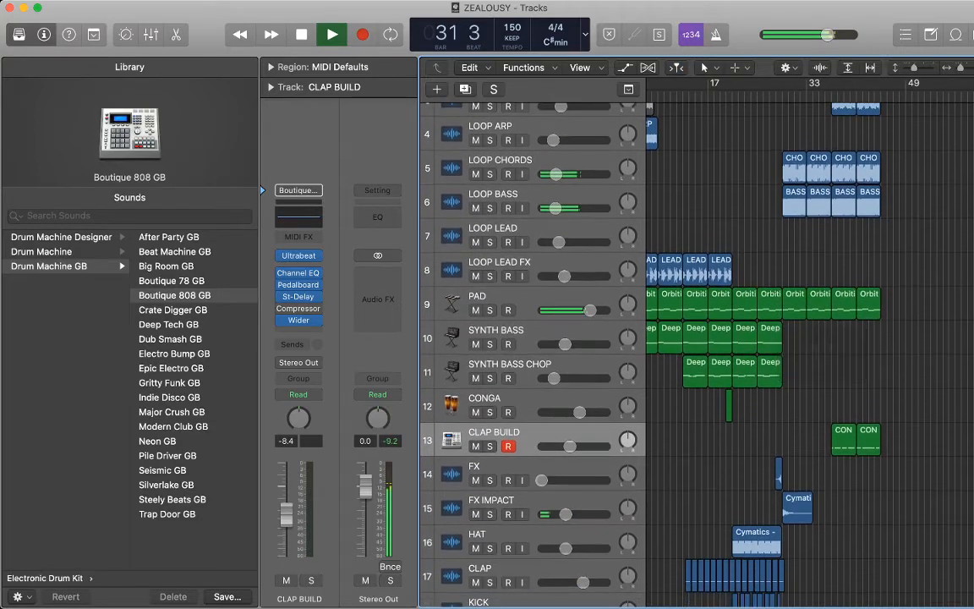
key(a)
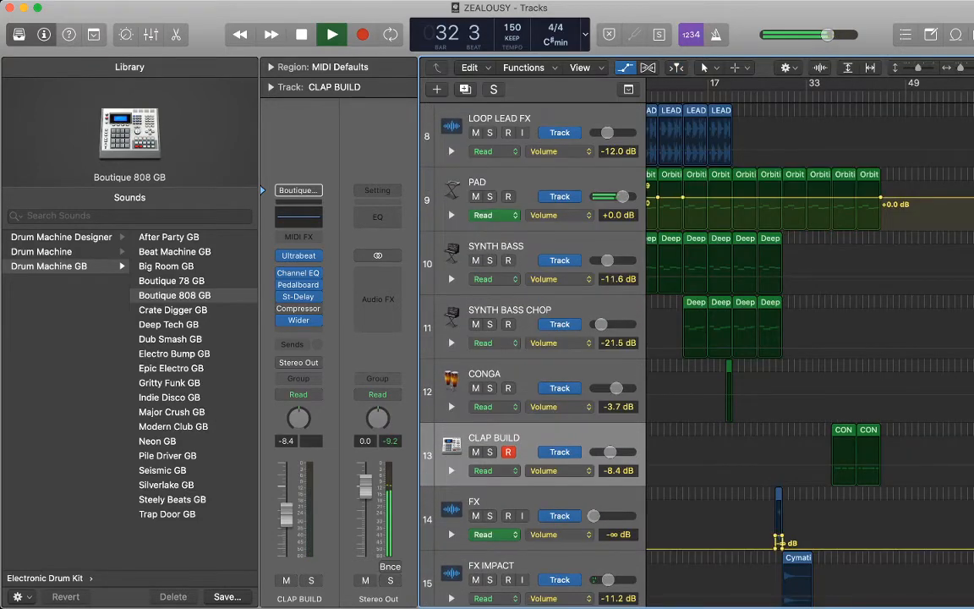
click(780, 197)
drag(784, 197, 783, 202)
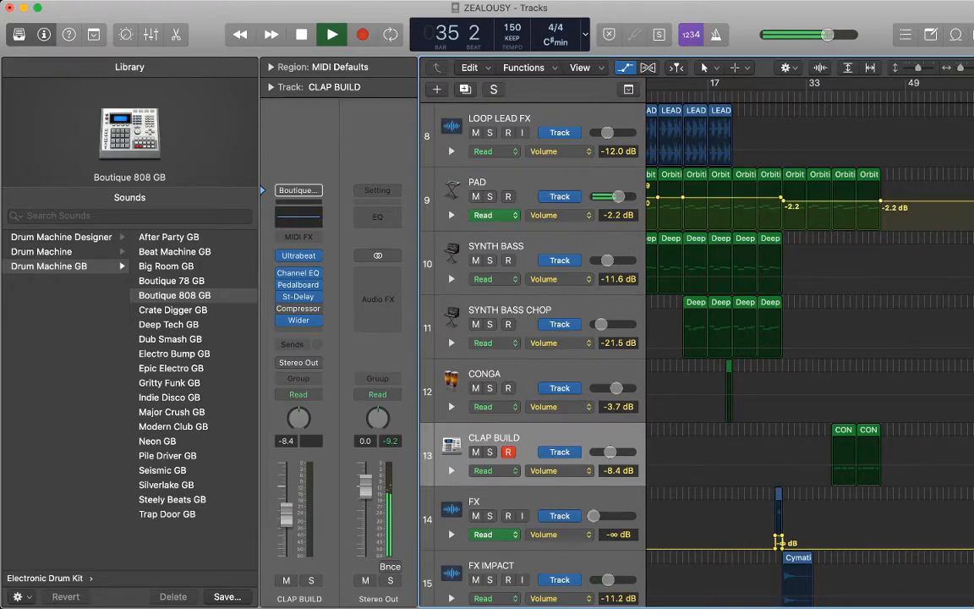
key(a)
scroll(812, 347, left, 3)
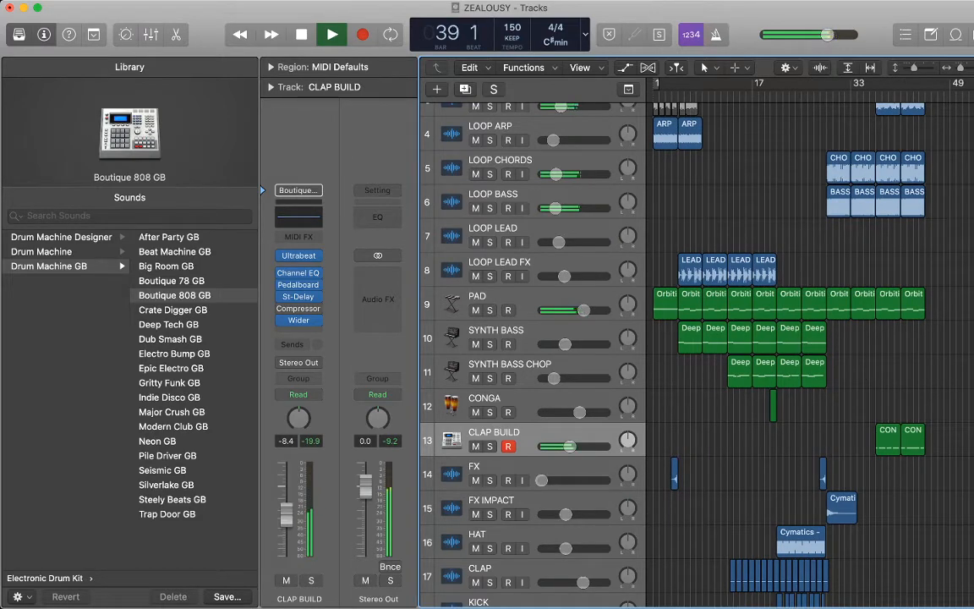
- Stop playback and delete the four PAD regions between bars 29 and 45
key(space)
drag(954, 297, 839, 305)
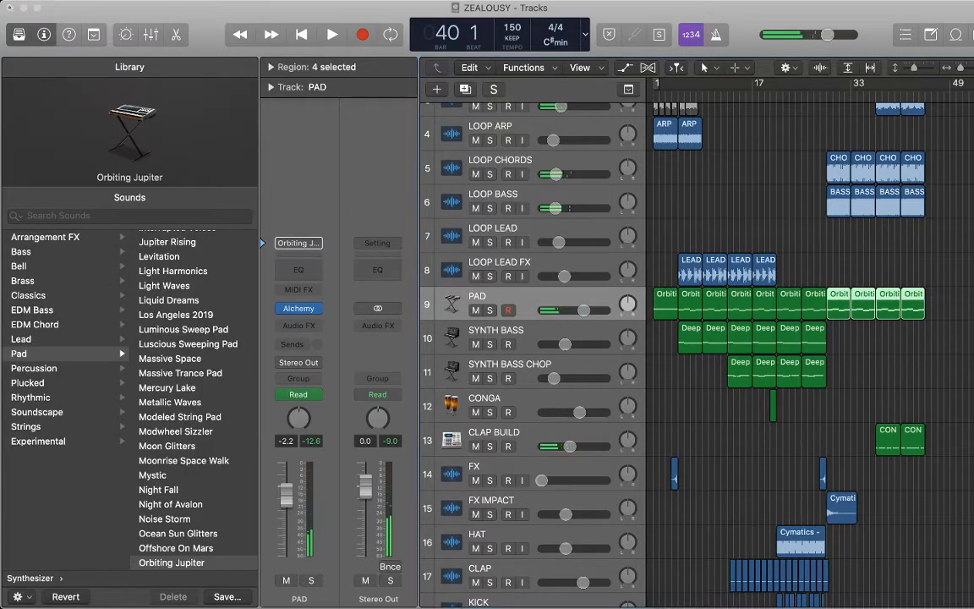
key(Delete)
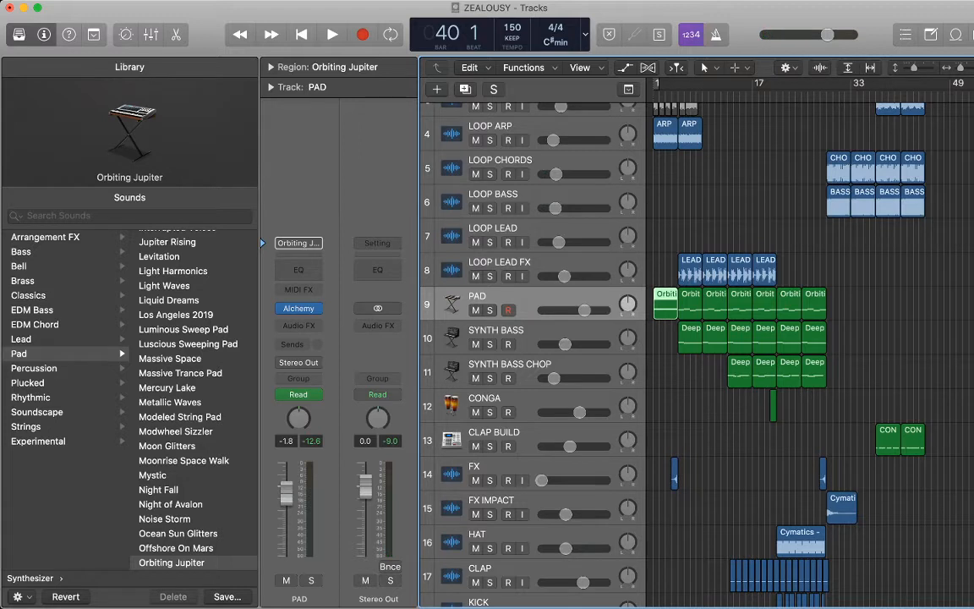
- Move the playhead back to bar 29 with the PAD track's opening region selected
key(comma)
key(comma)
key(comma)
key(comma)
key(comma)
key(comma)
key(comma)
key(comma)
key(comma)
key(comma)
key(comma)
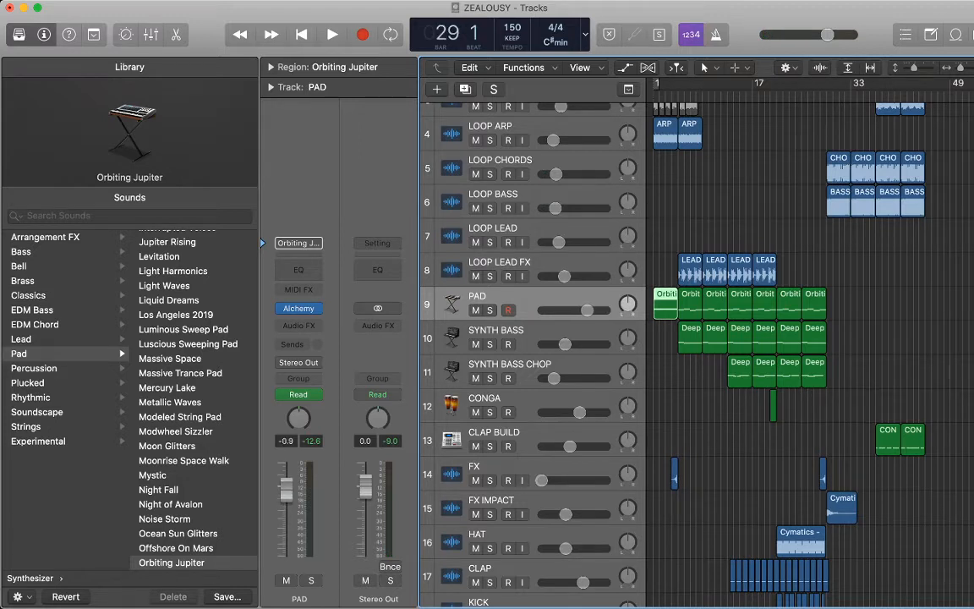
key(super+Tab)
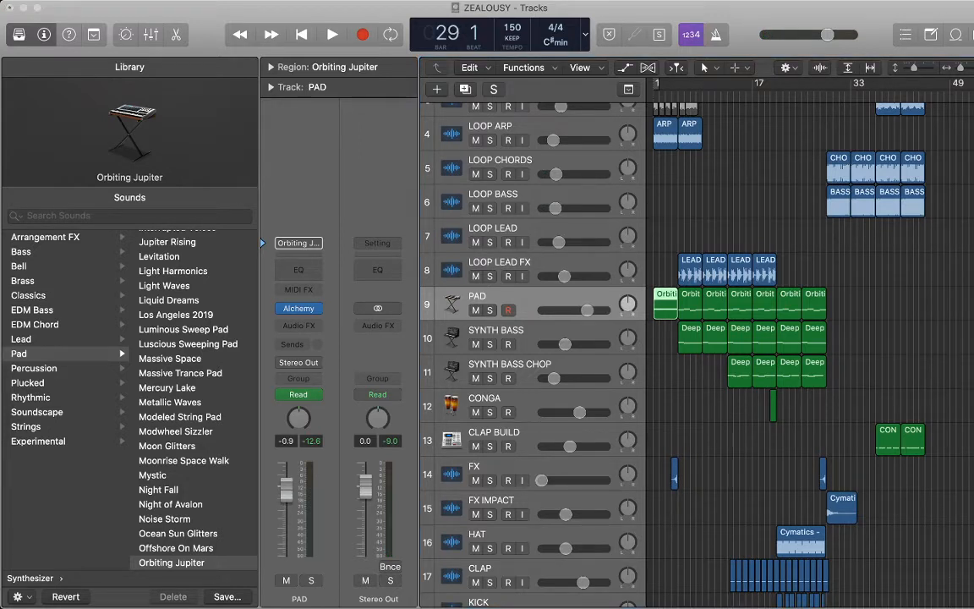
key(super+Tab)
key(super+v)
key(super+z)
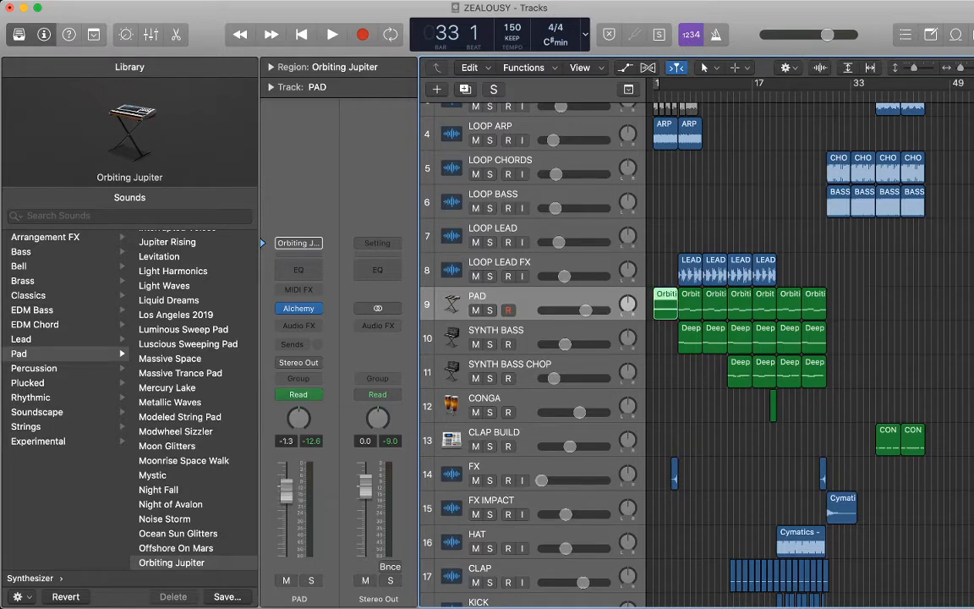
- Paste the PAD track's opening region at bar 29 and again at bar 33
key(comma)
key(super+Tab)
key(super+Tab)
key(super+v)
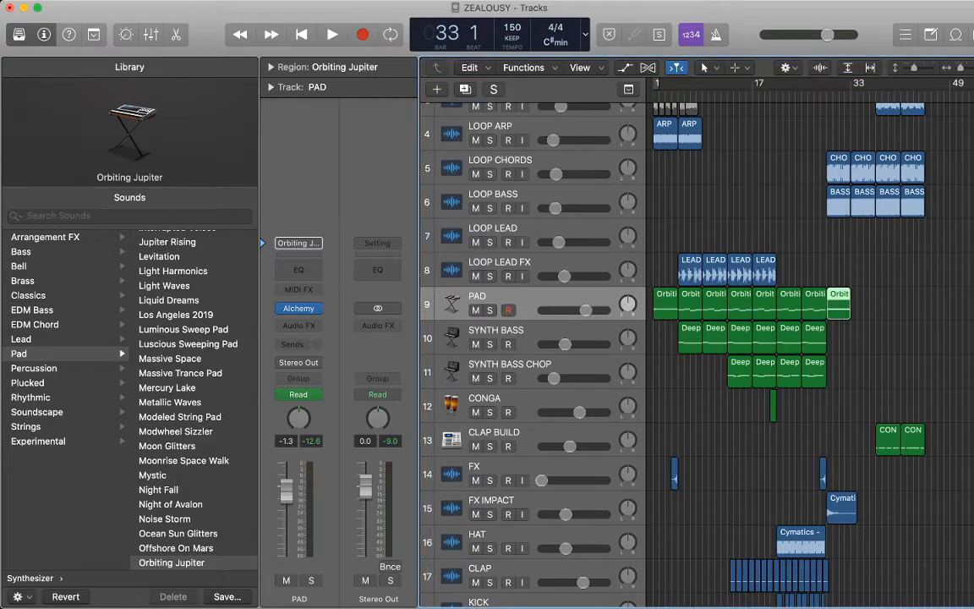
key(super+Tab)
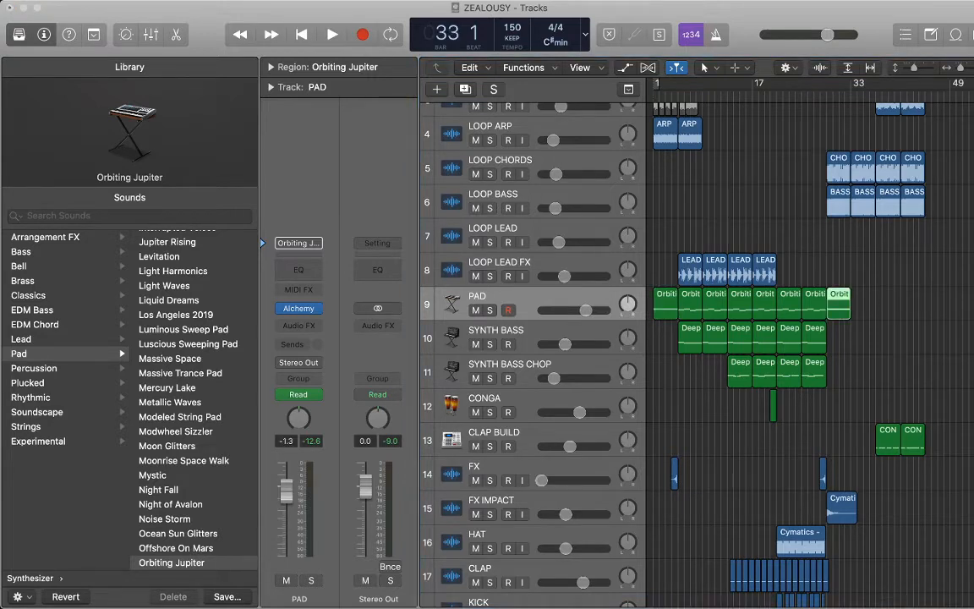
key(super+Tab)
key(super+v)
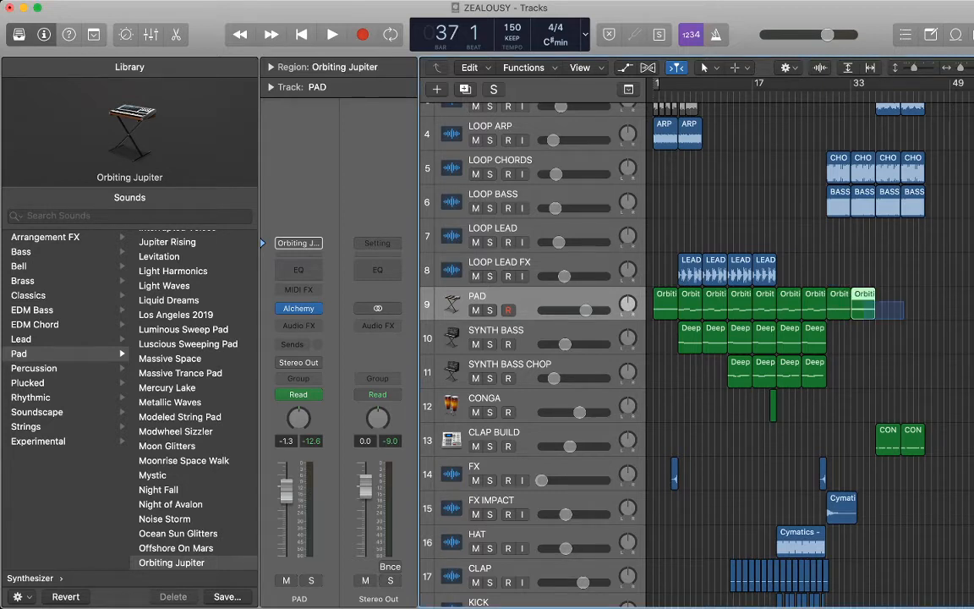
- Undo the last PAD paste, return the playhead to bar 33 and paste the opening region again there
key(super+z)
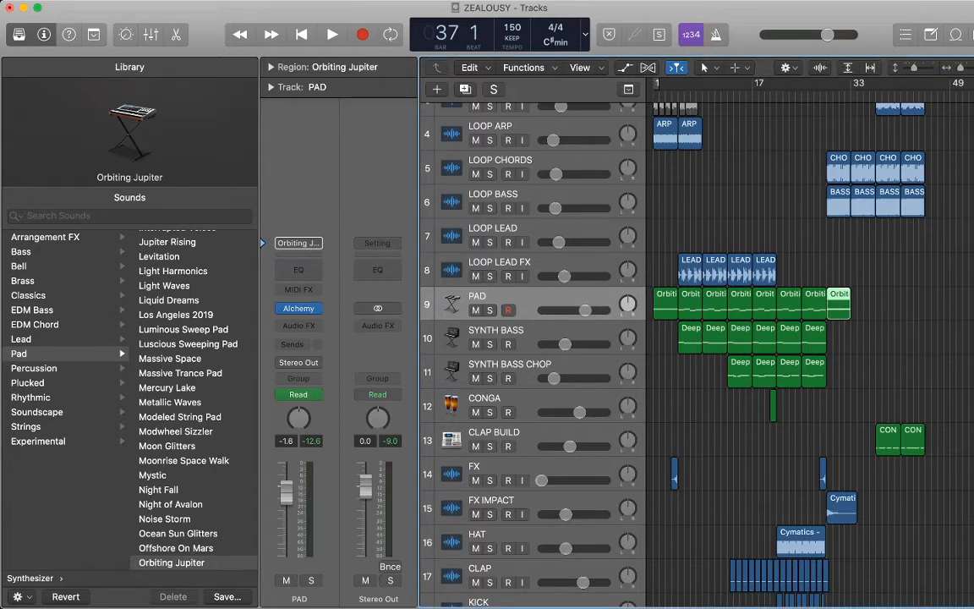
key(comma)
key(comma)
key(comma)
key(super+Tab)
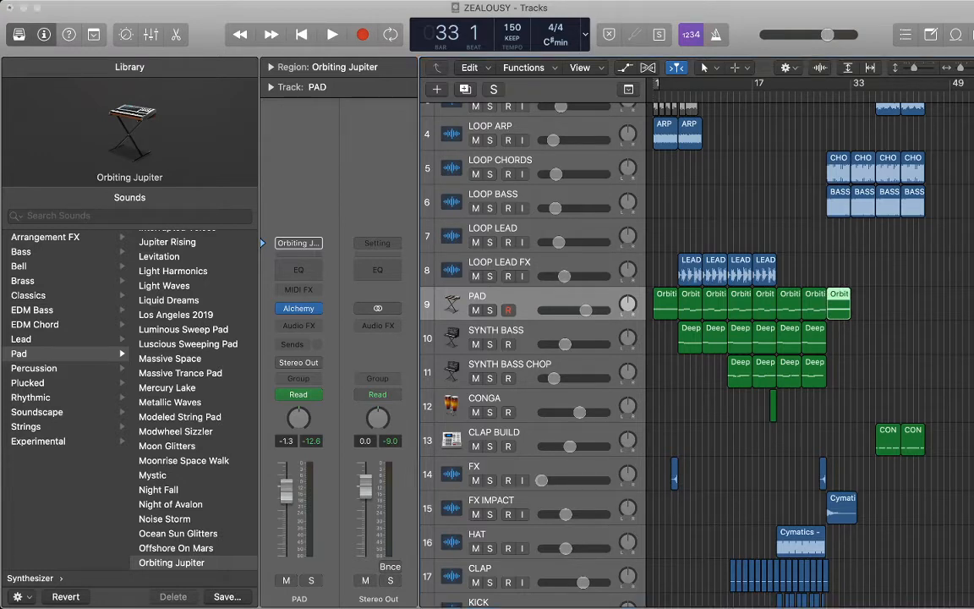
key(super+Tab)
key(super+v)
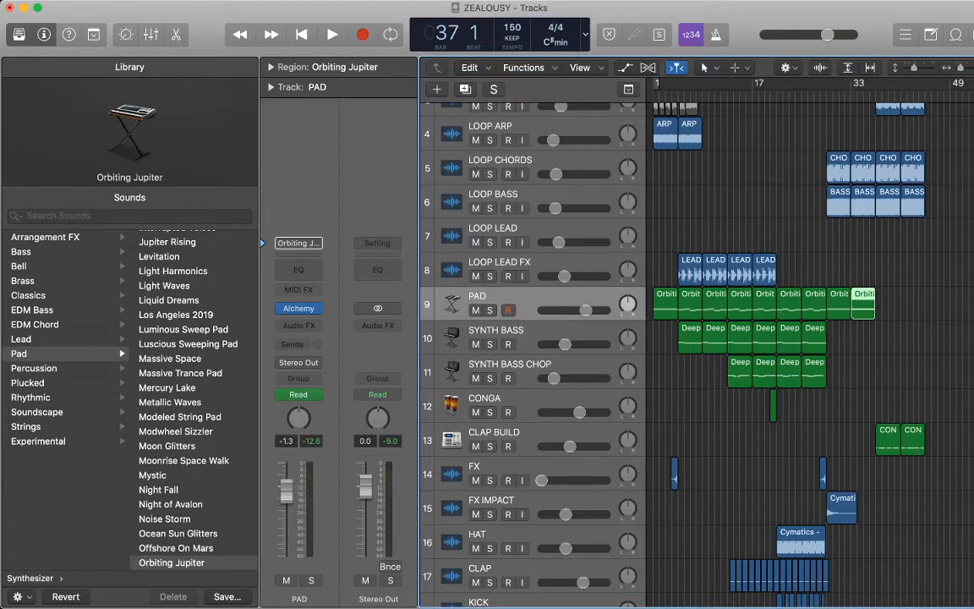
- Paste the PAD track's opening region at bar 37 and at bar 41
key(super+Tab)
key(super+Tab)
key(super+v)
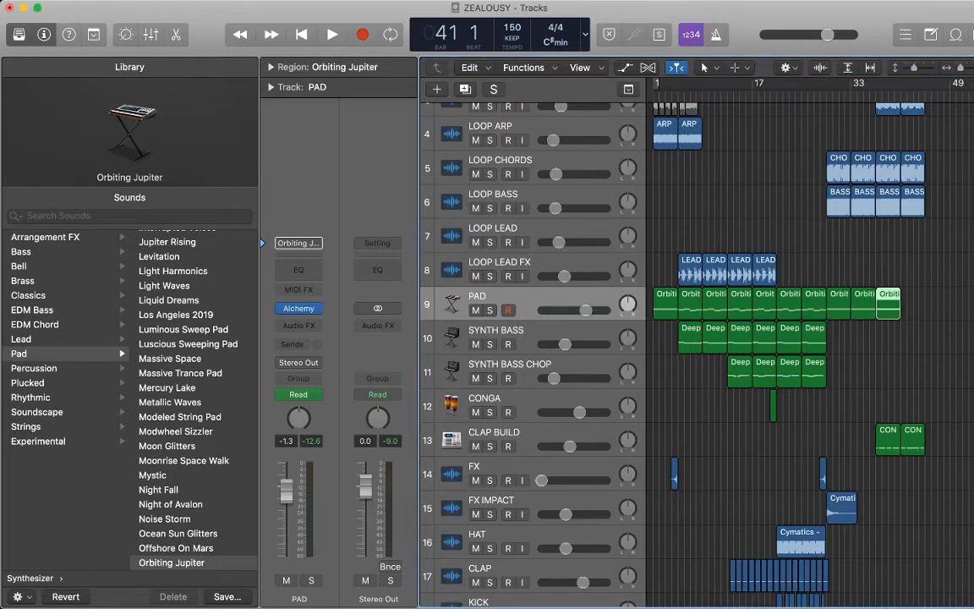
key(super+Tab)
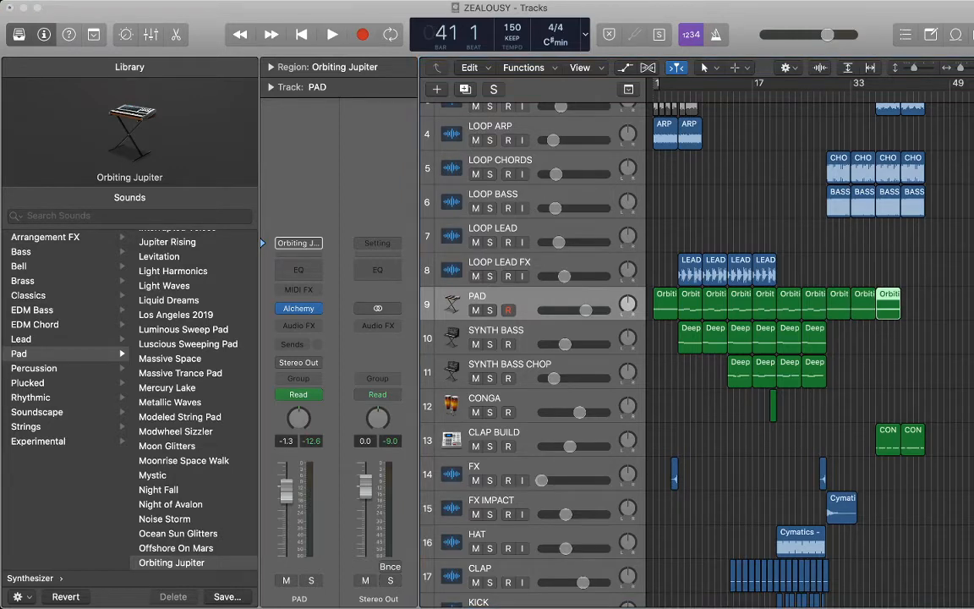
key(super+Tab)
key(super+v)
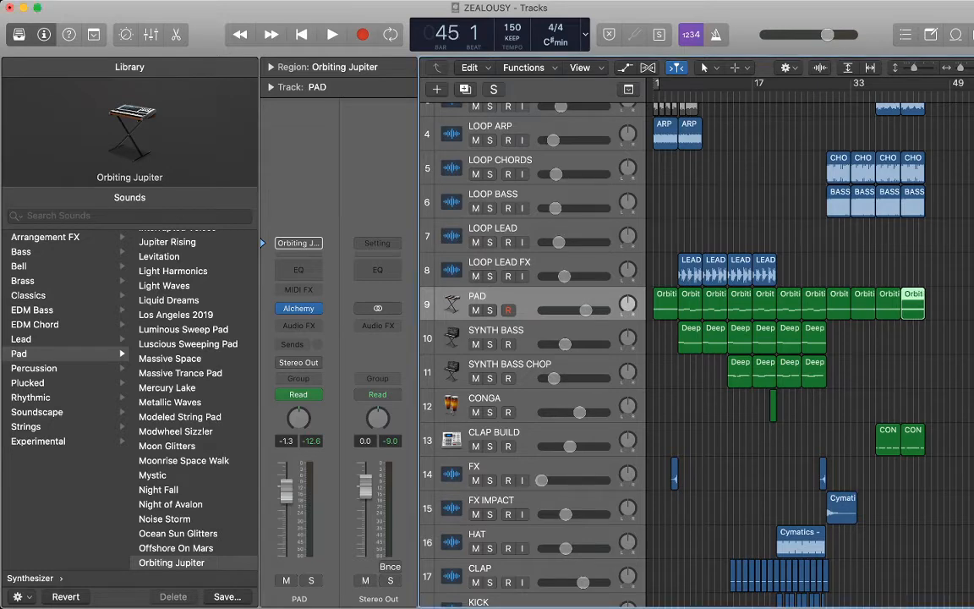
- Play from bar 29 and lower the PAD track's volume automation to about -3.6 dB from that bar onward
key(a)
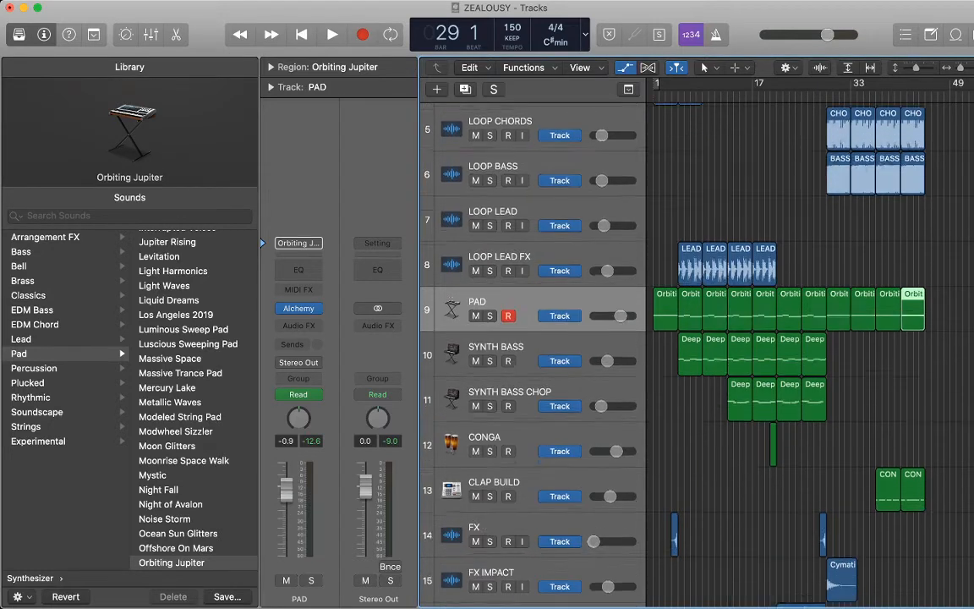
key(space)
drag(840, 328, 951, 328)
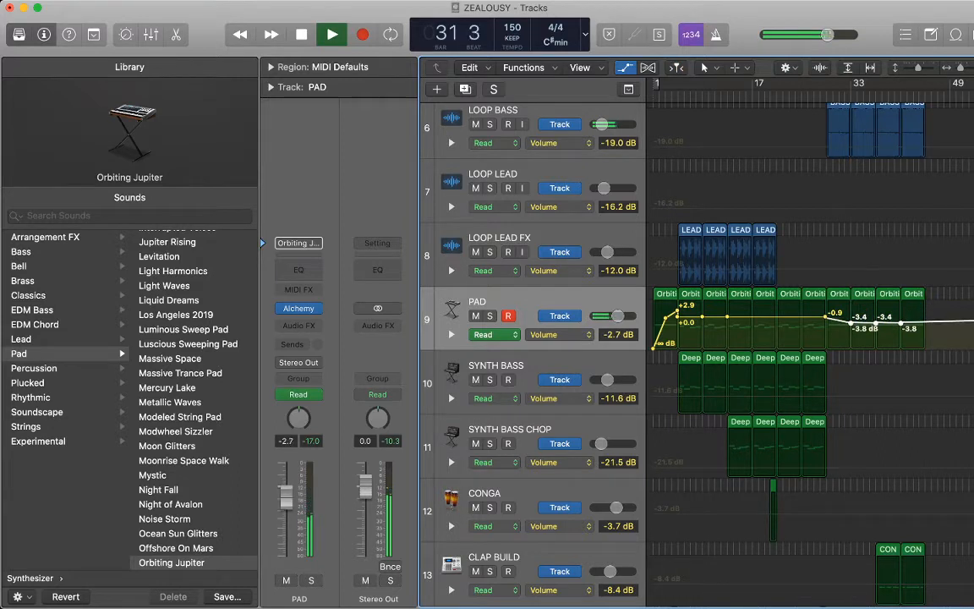
click(826, 321)
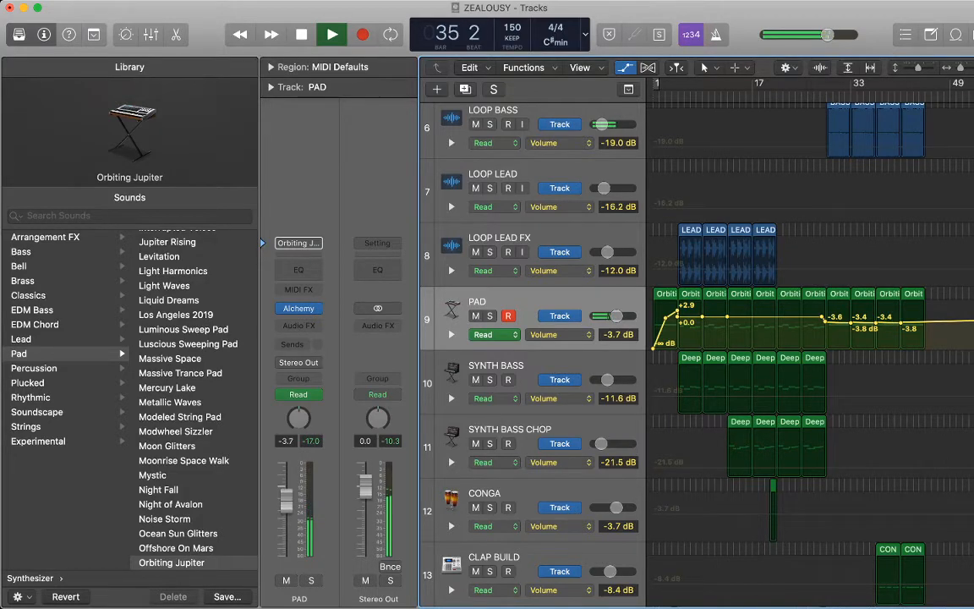
scroll(812, 355, right, 3)
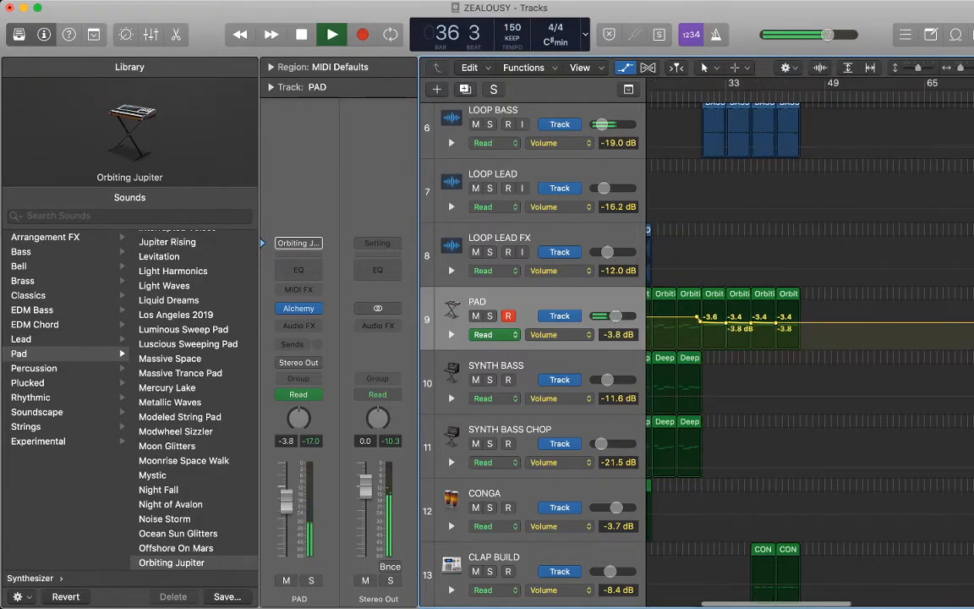
- Lower the PAD track's volume automation further to about -5.0 dB from bar 29 onward, and stop playback
key(a)
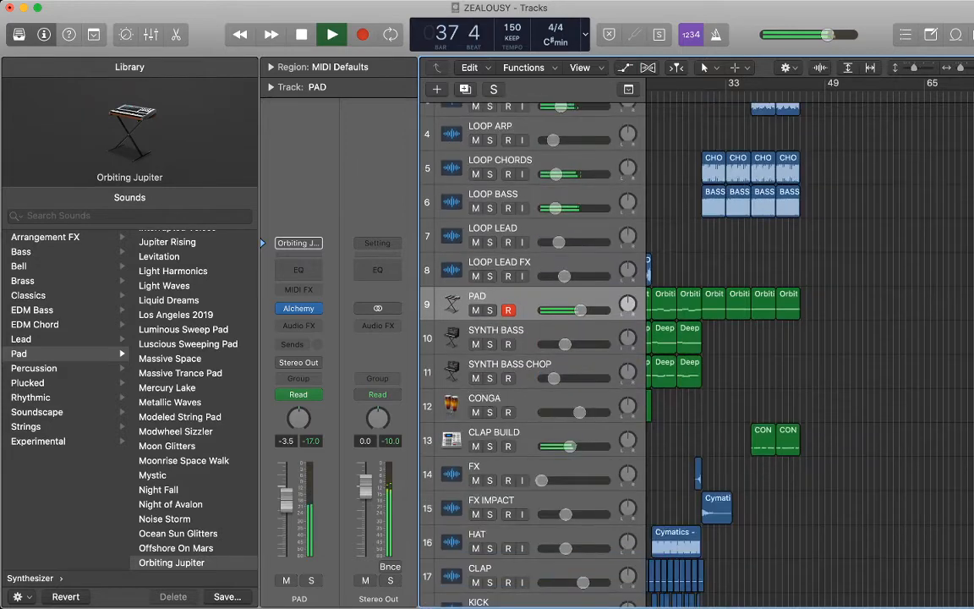
key(a)
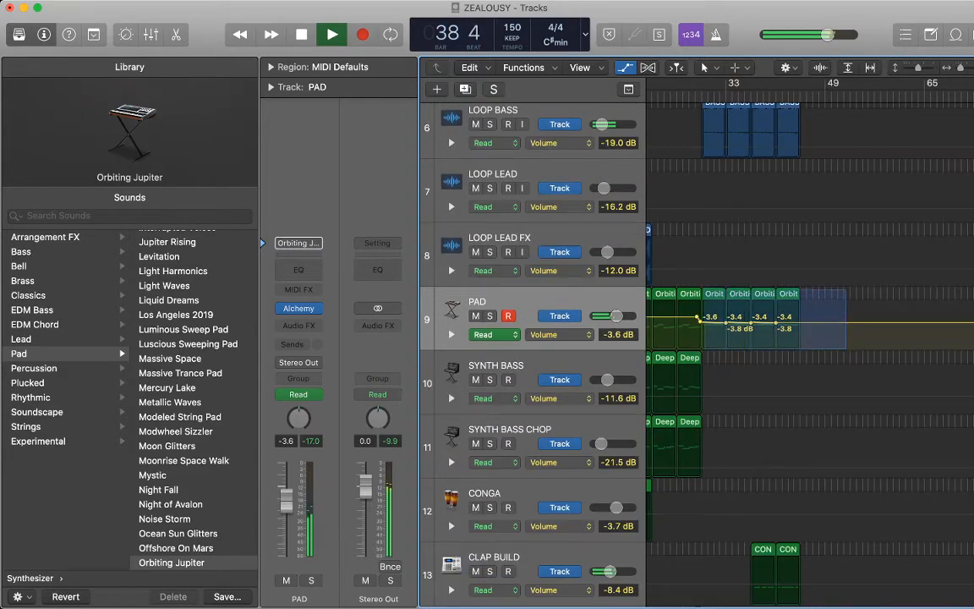
drag(700, 321, 700, 324)
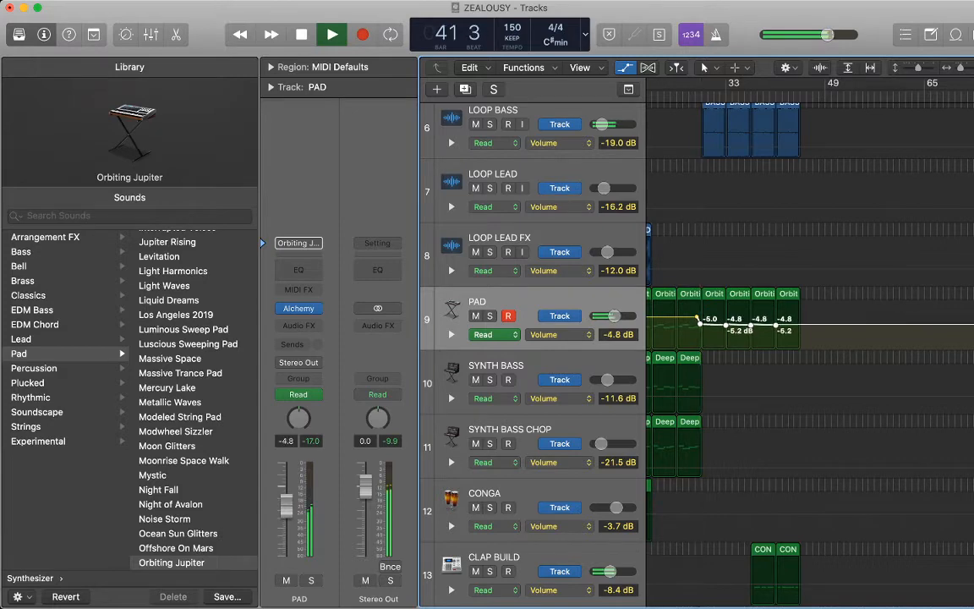
key(a)
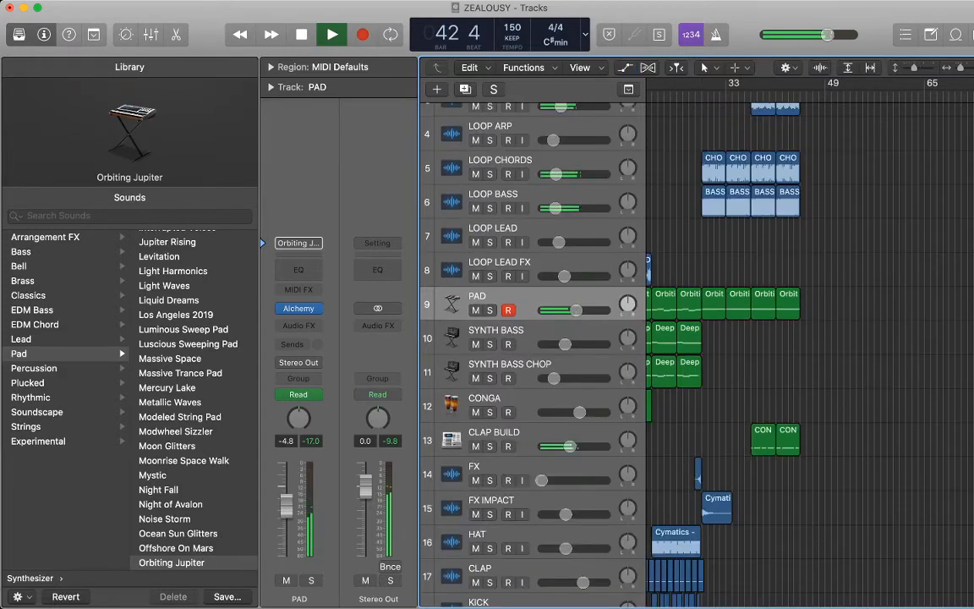
key(super+Right)
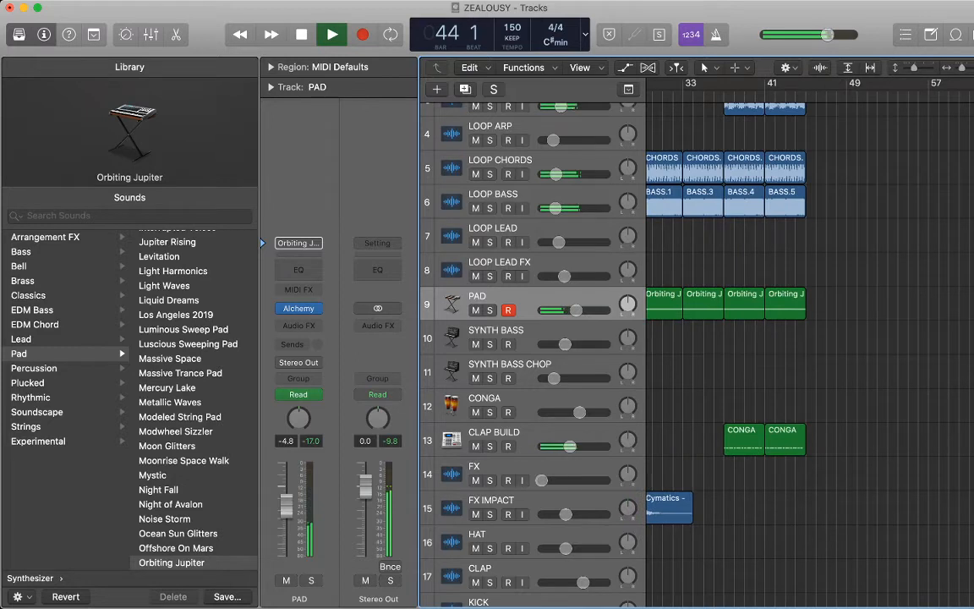
key(space)
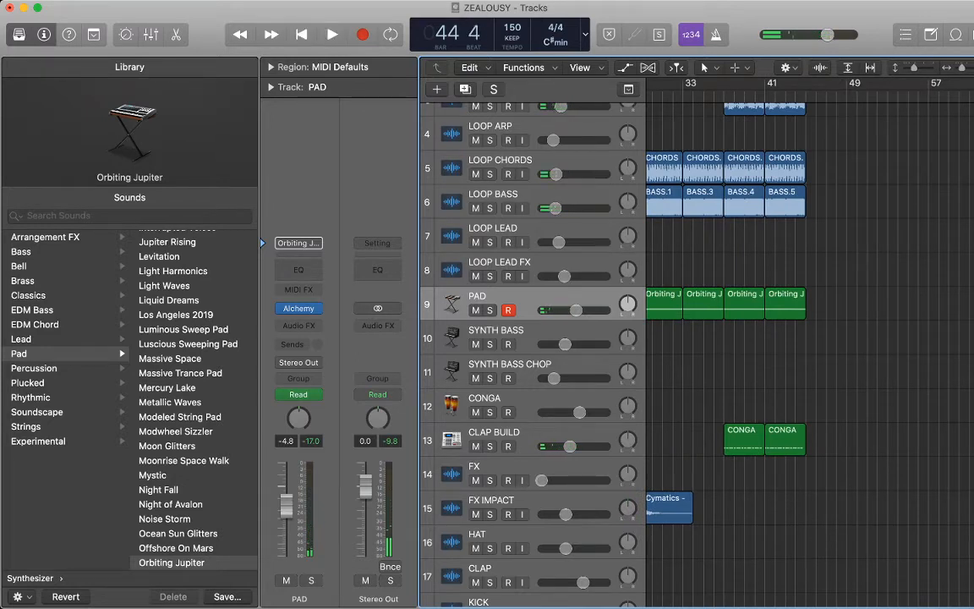
- Play the whole arrangement from bar 1 to hear how the parts fit together
scroll(810, 355, up, 1)
scroll(810, 356, up, 4)
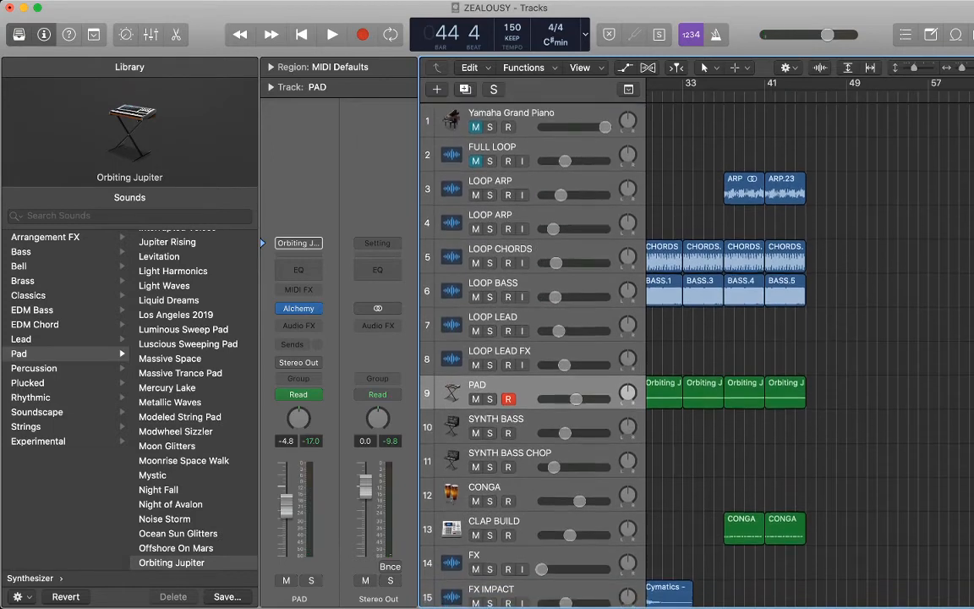
key(Return)
key(space)
key(super+Left)
key(super+Left)
key(super+Left)
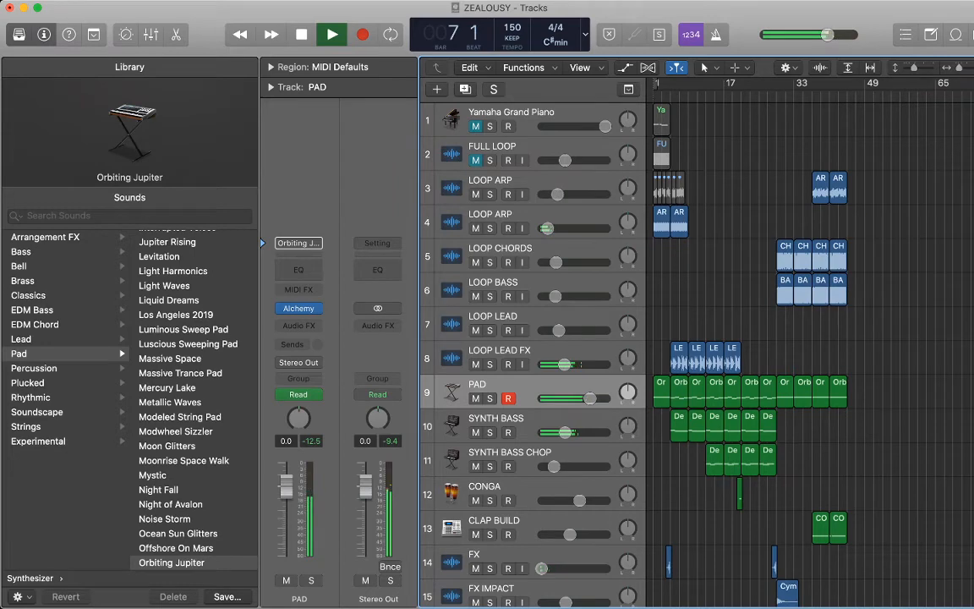
- Set the volume automation of LOOP ARP track 3 to -21.3 dB and drop LOOP ARP track 4 to its minimum from bar 13 onward
key(a)
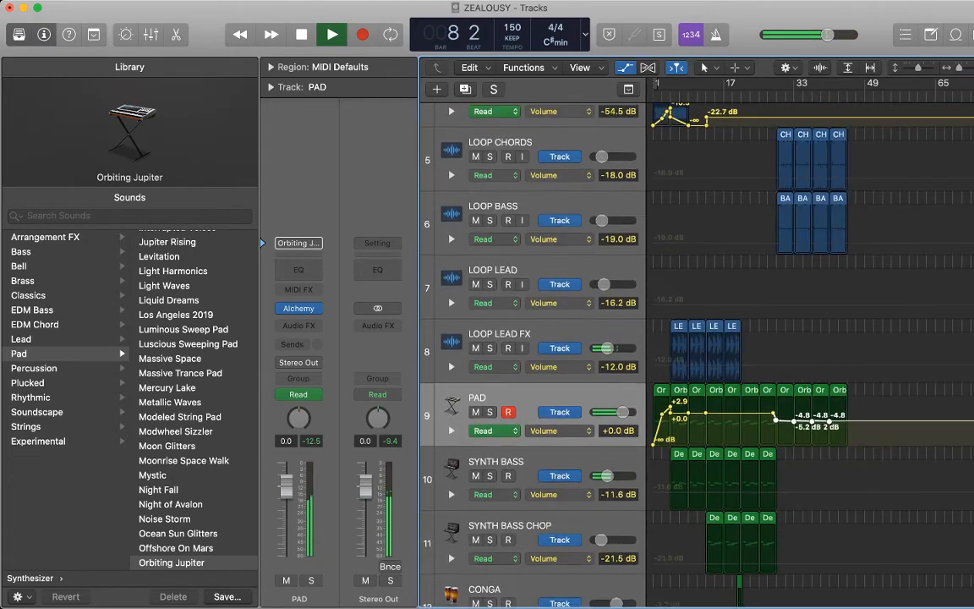
scroll(810, 347, up, 3)
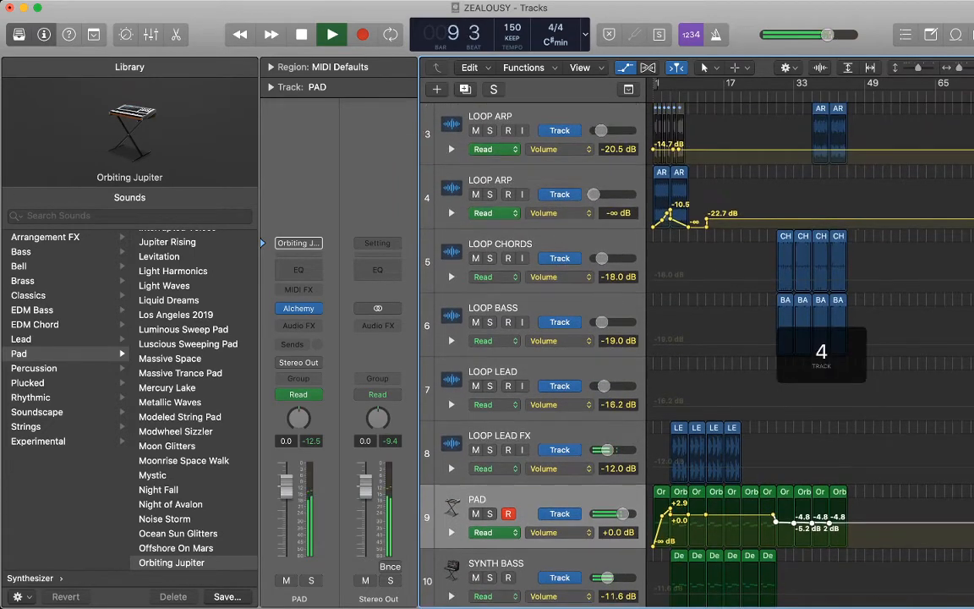
drag(679, 190, 657, 203)
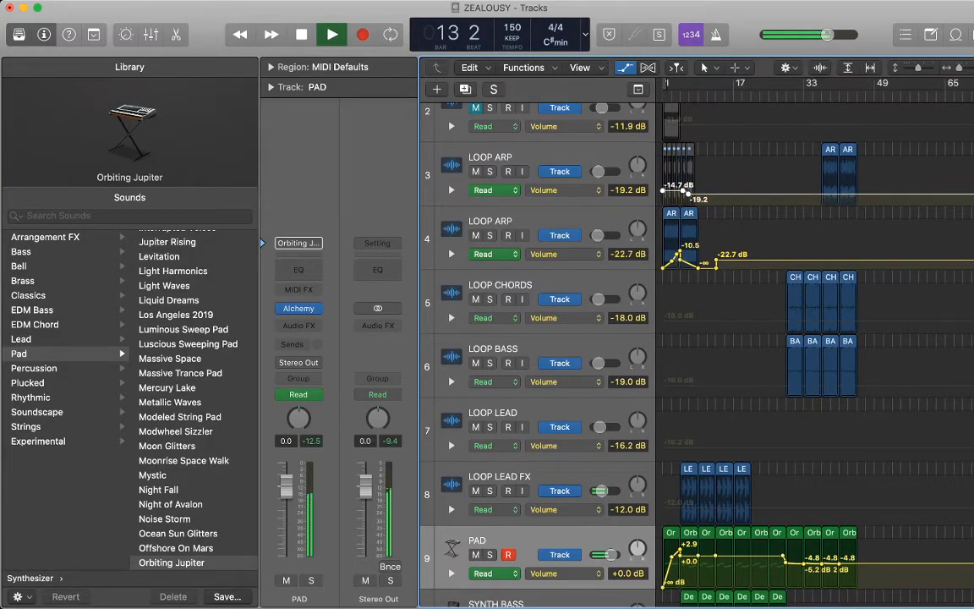
key(super+z)
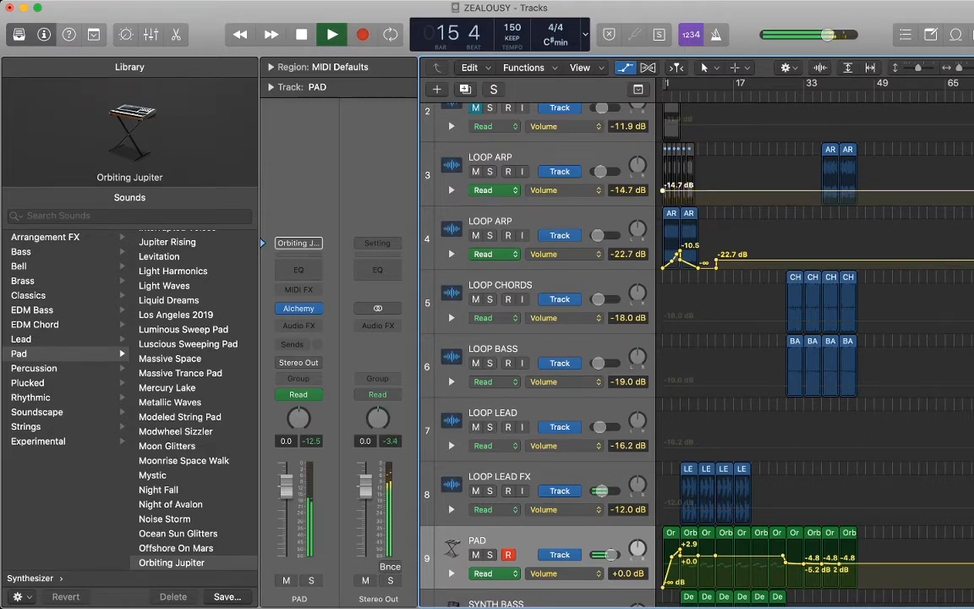
drag(666, 191, 665, 196)
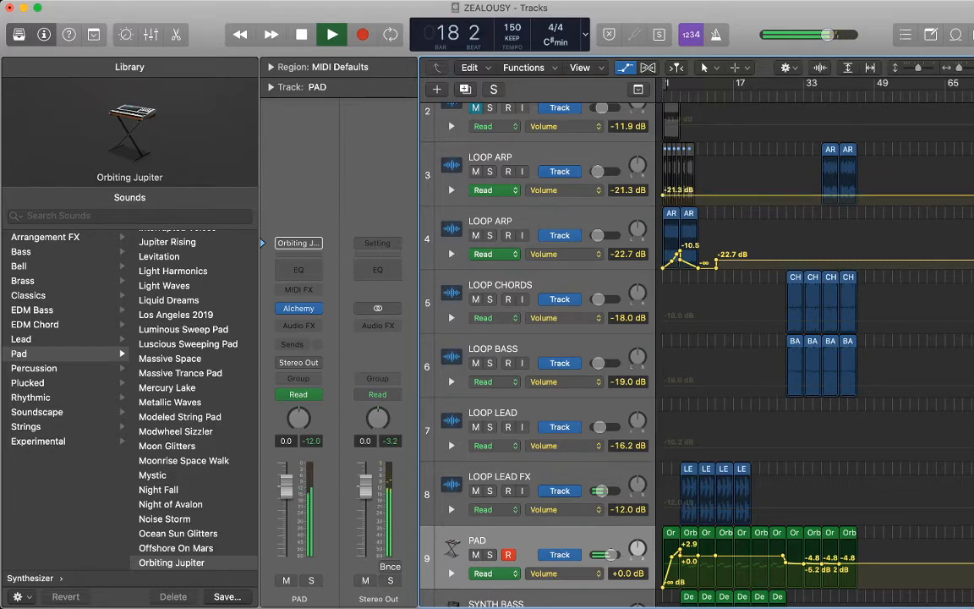
drag(716, 260, 716, 268)
key(a)
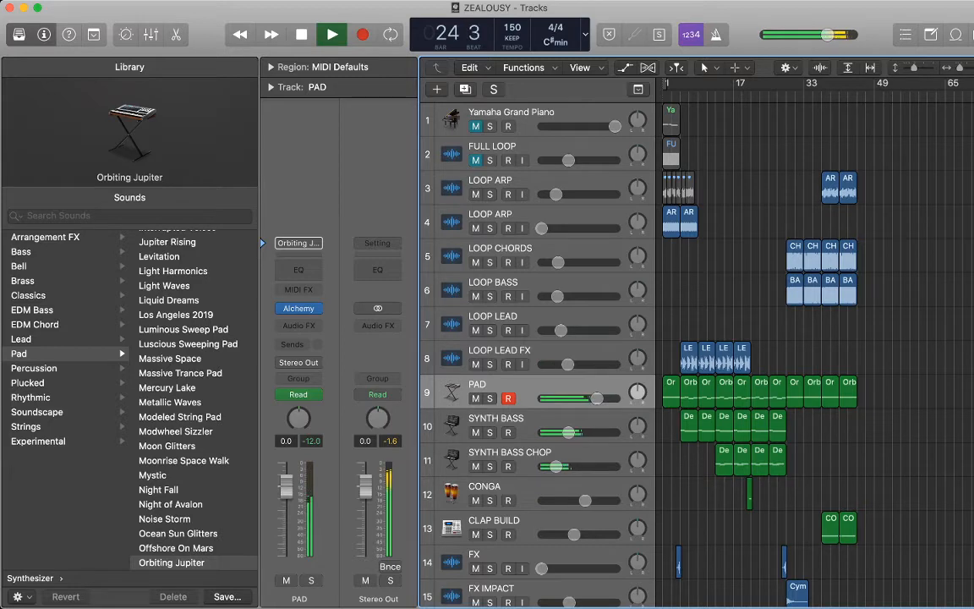
- Duplicate the CLAP BUILD track during playback and review the volume automation of the tracks around it
scroll(694, 338, down, 5)
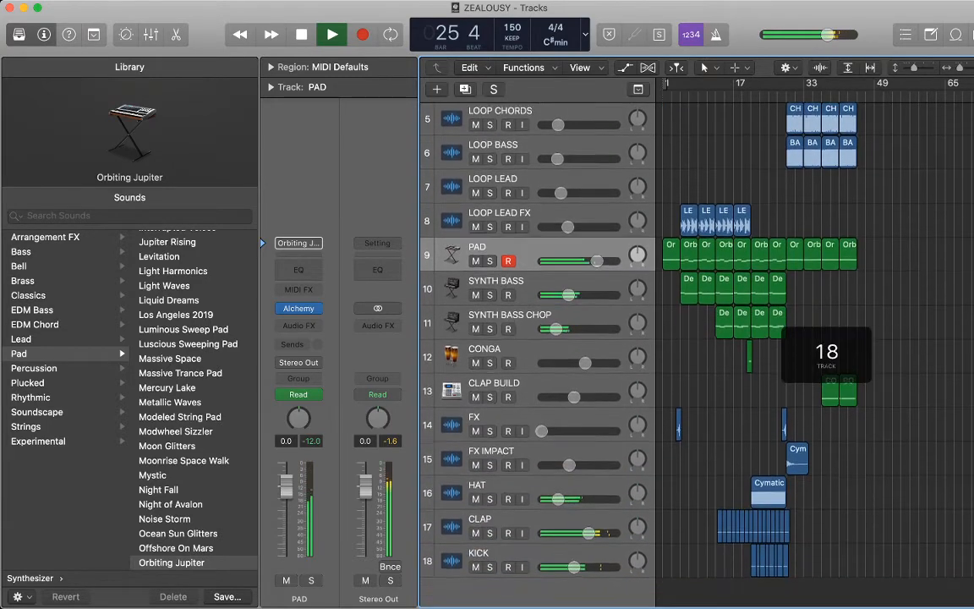
scroll(694, 338, down, 1)
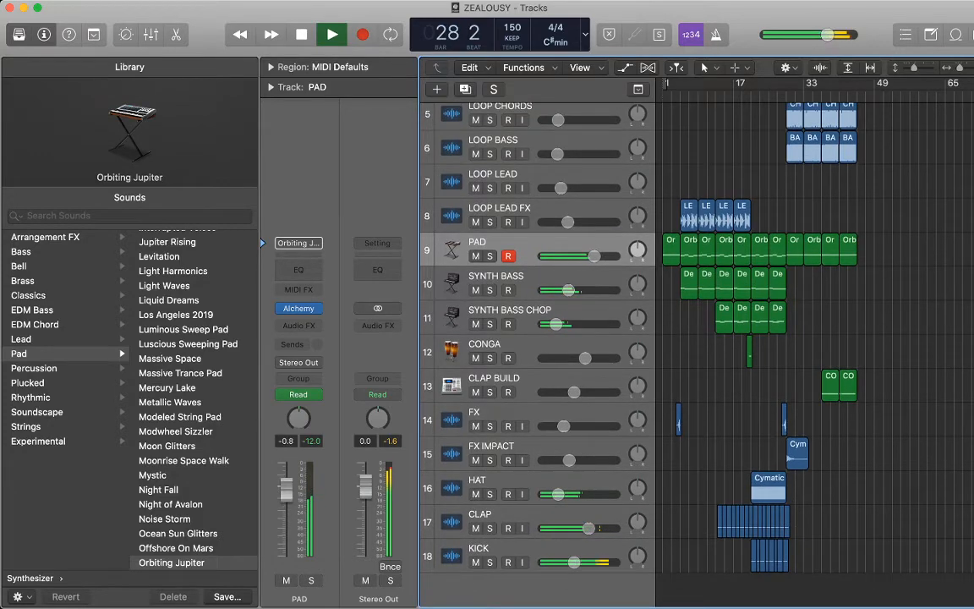
click(526, 378)
key(super+d)
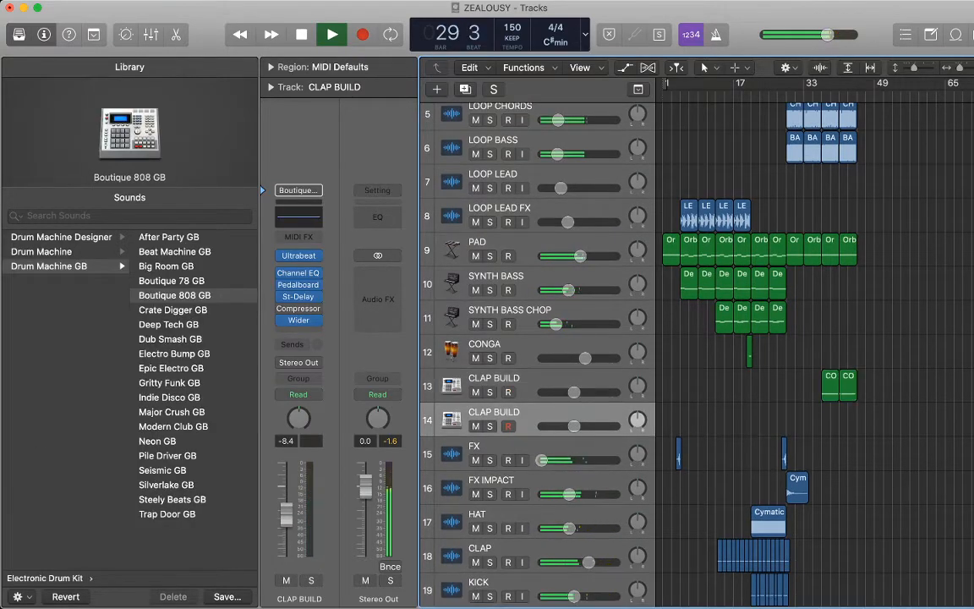
scroll(694, 338, down, 2)
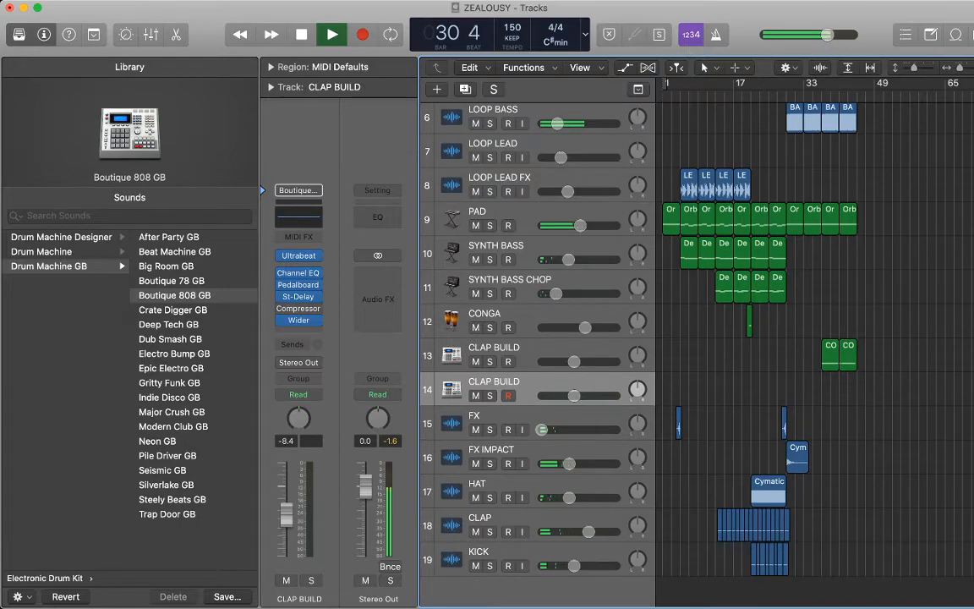
scroll(693, 338, up, 2)
scroll(694, 339, down, 2)
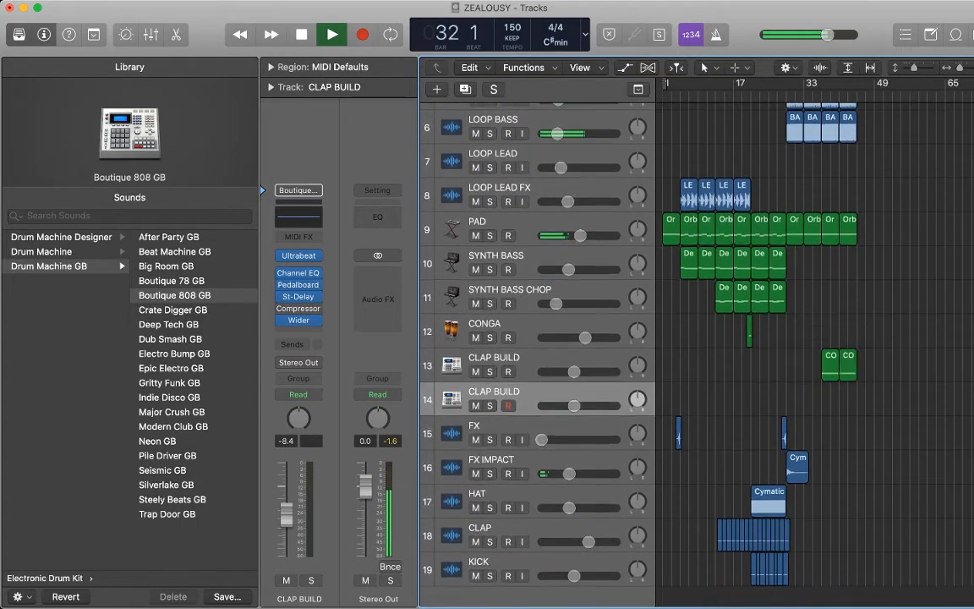
scroll(694, 339, up, 2)
key(a)
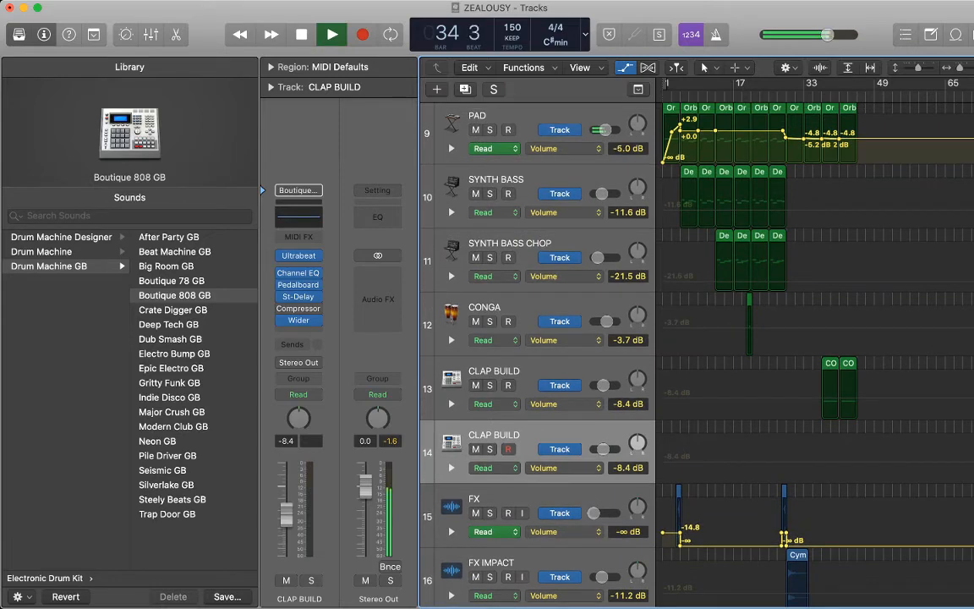
key(a)
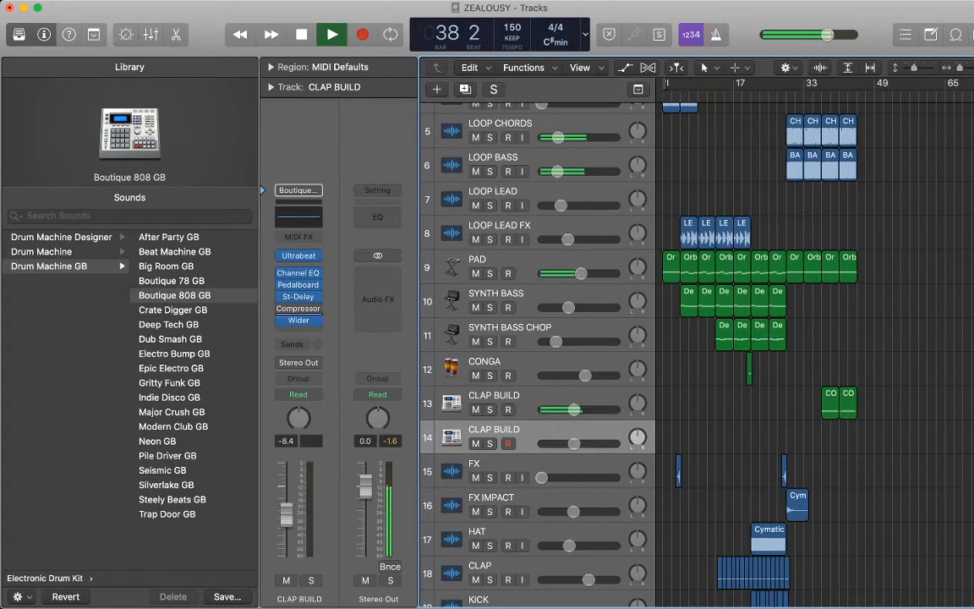
- Listen to the section with the existing CLAP BUILD regions up to bar 42 and stop playback
scroll(816, 355, up, 1)
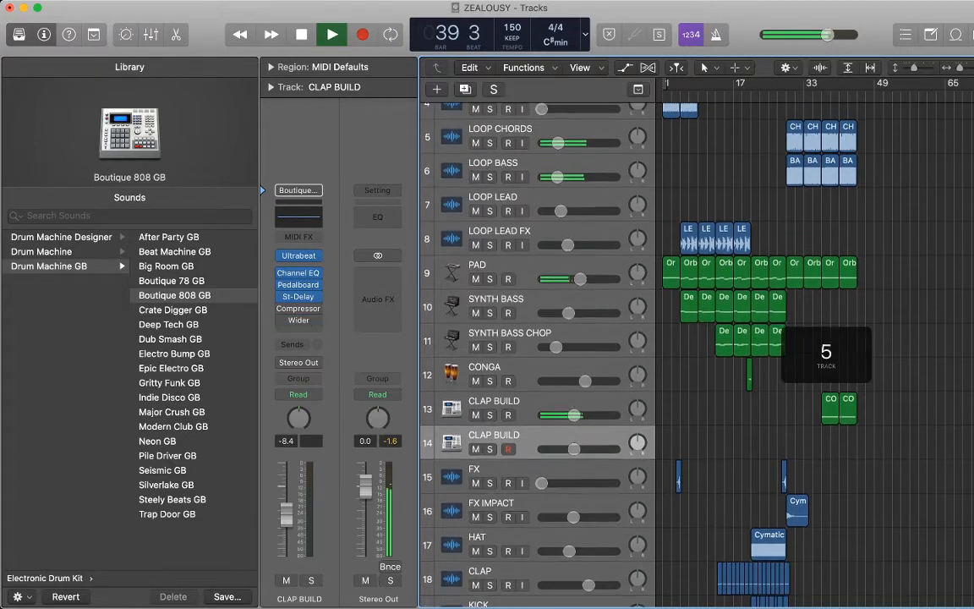
scroll(816, 355, right, 1)
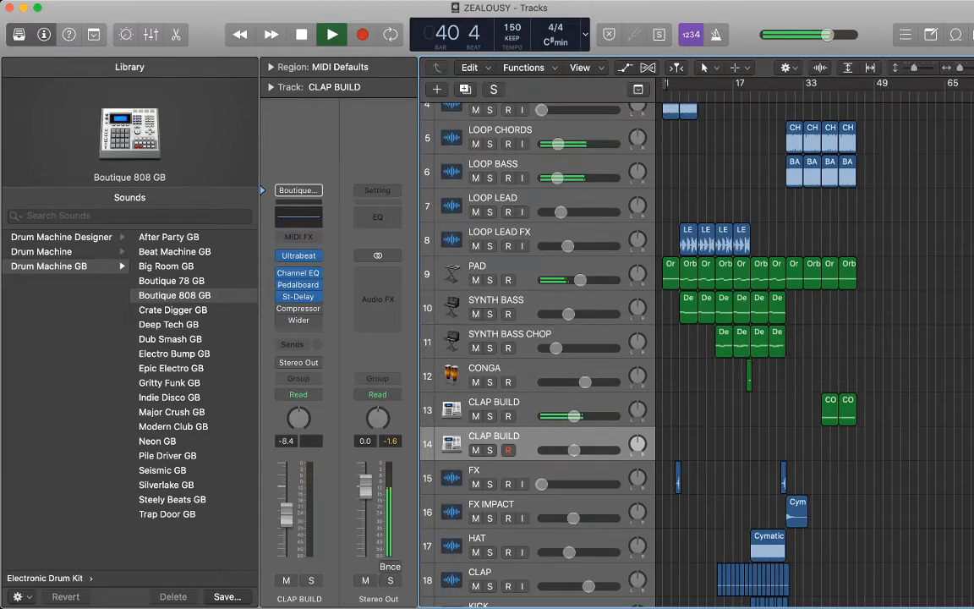
key(super+Right)
key(super+Right)
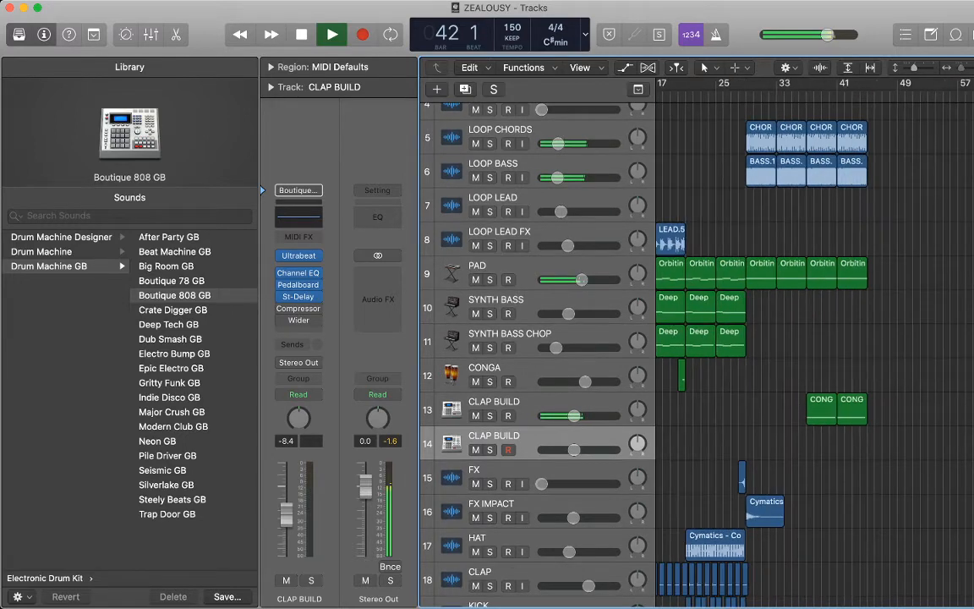
key(space)
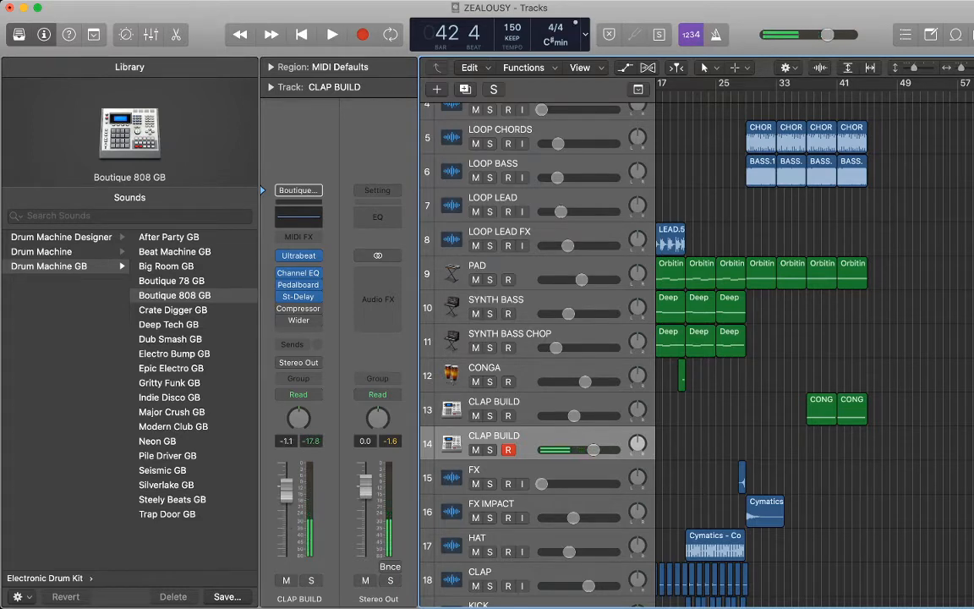
- Try to record a clap pattern on CLAP BUILD track 14 from bar 21, stopping in bar 24
scroll(812, 338, left, 3)
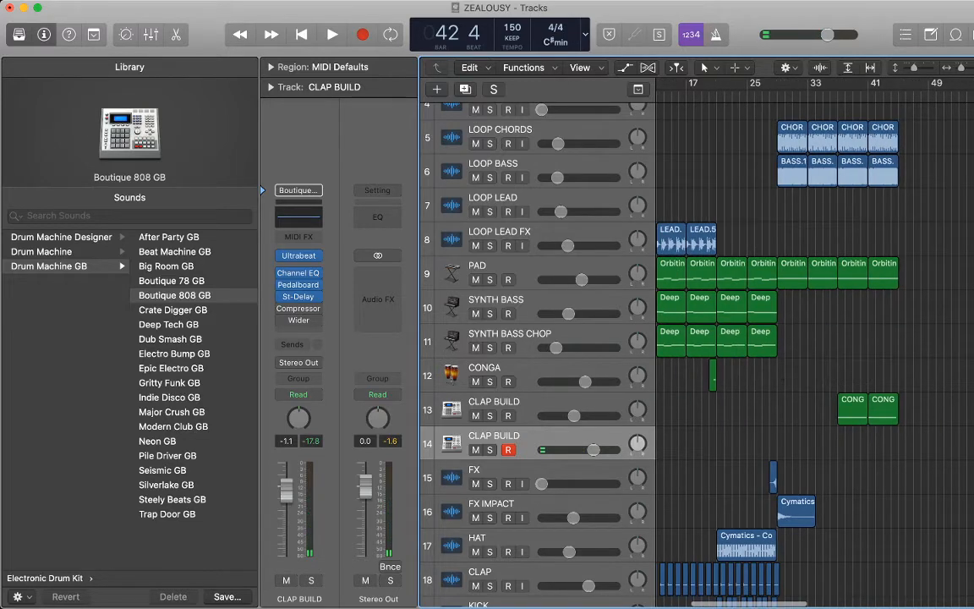
click(717, 94)
key(space)
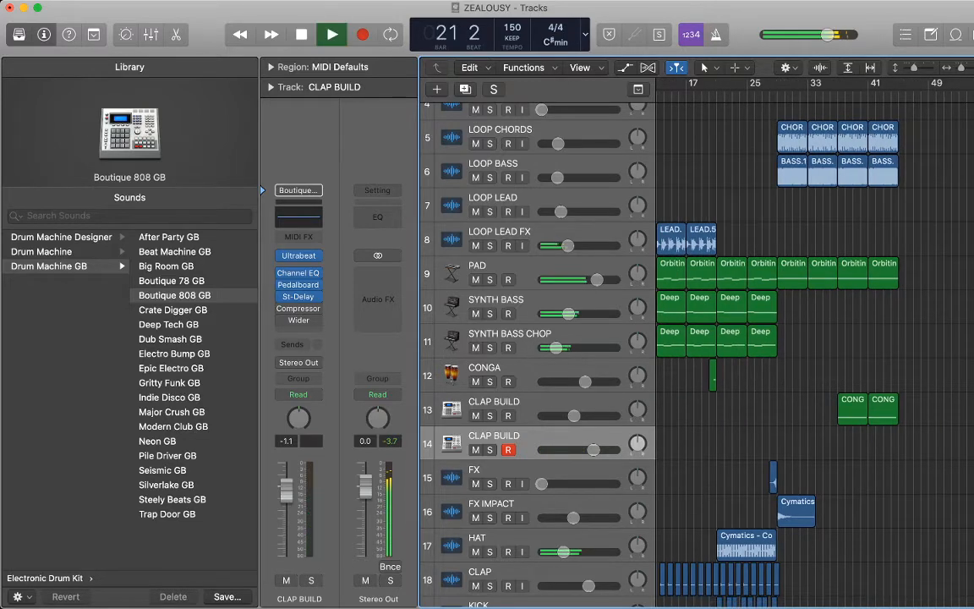
key(space)
key(comma)
key(period)
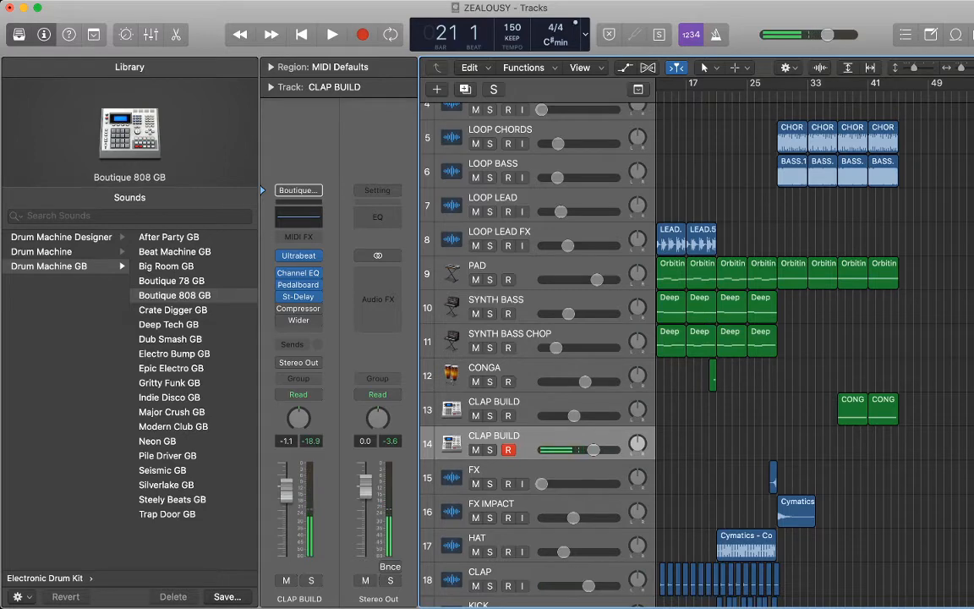
key(r)
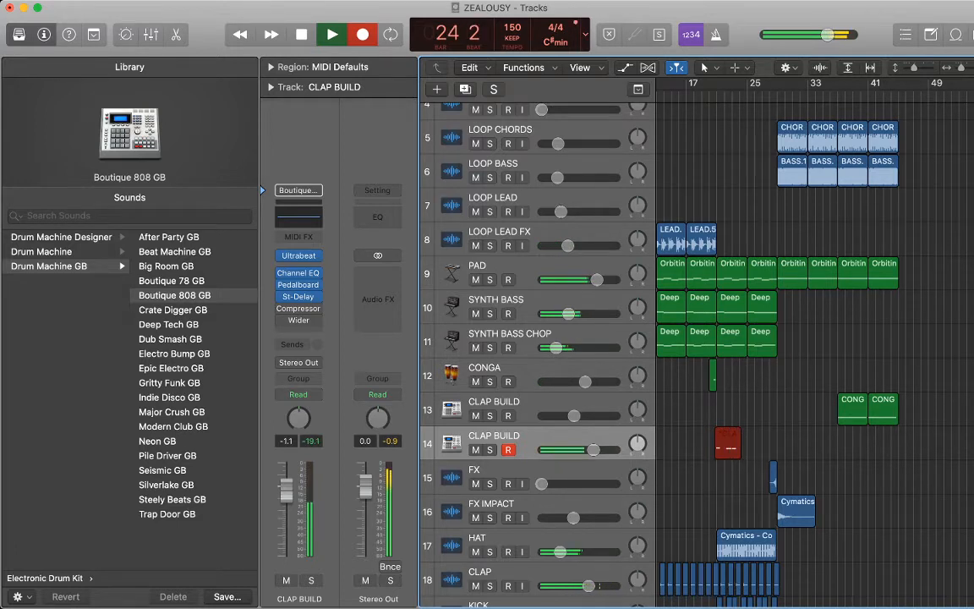
key(space)
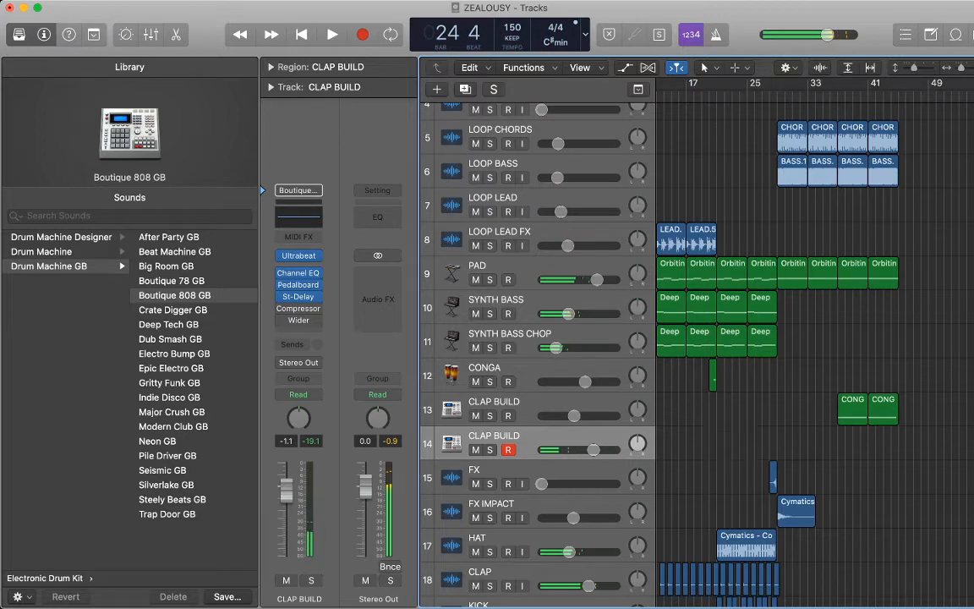
- Return the playhead to bar 21 and record another clap take on CLAP BUILD track 14
key(comma)
key(comma)
key(comma)
key(comma)
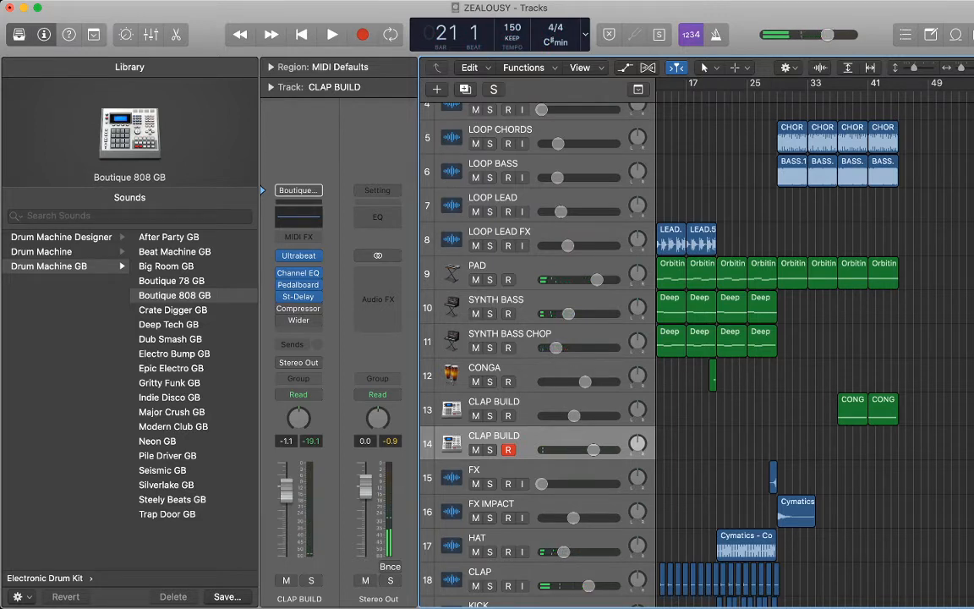
key(r)
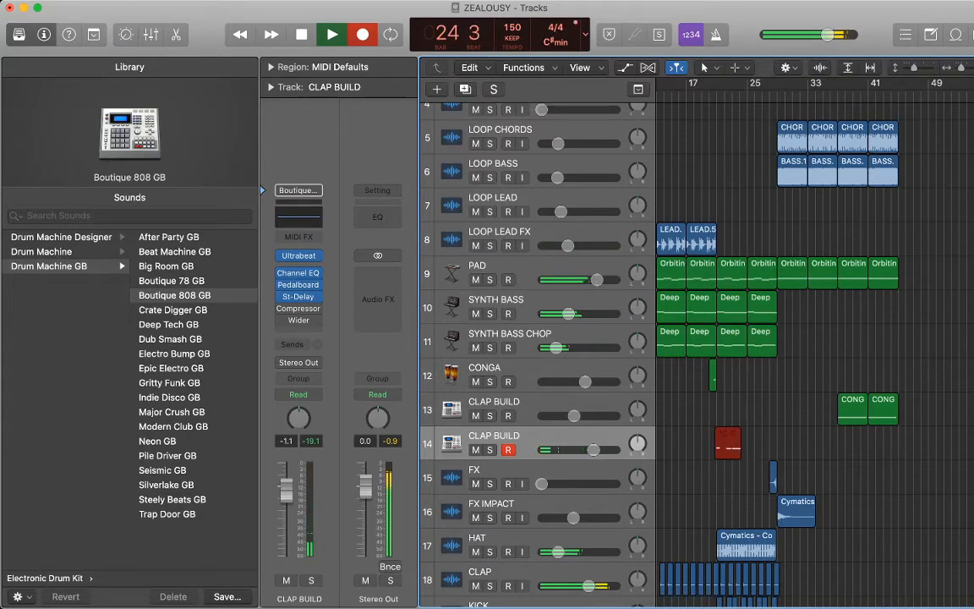
- Stop recording, view the take's notes in the Piano Roll, and delete its region from track 14
key(space)
key(p)
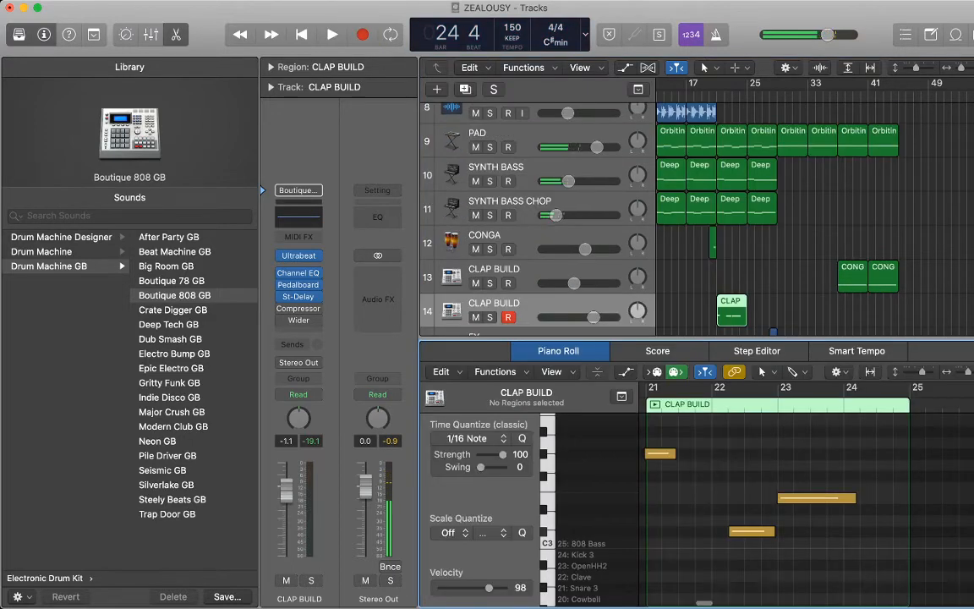
scroll(761, 507, up, 5)
scroll(762, 508, down, 3)
scroll(761, 507, down, 3)
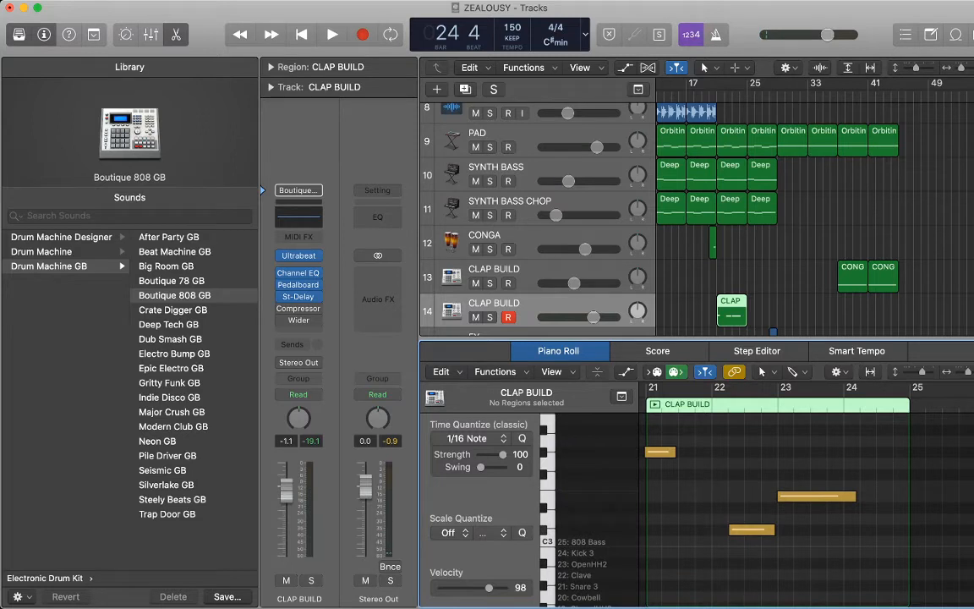
click(731, 309)
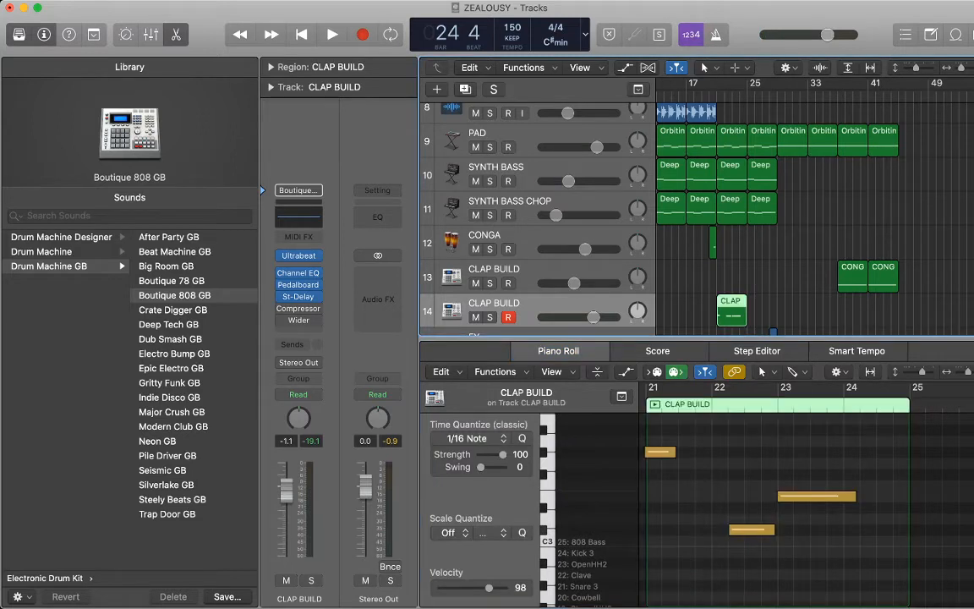
key(Delete)
- Record a new four-note take on track 14, covering bars 21 through 24
key(comma)
key(comma)
key(comma)
key(comma)
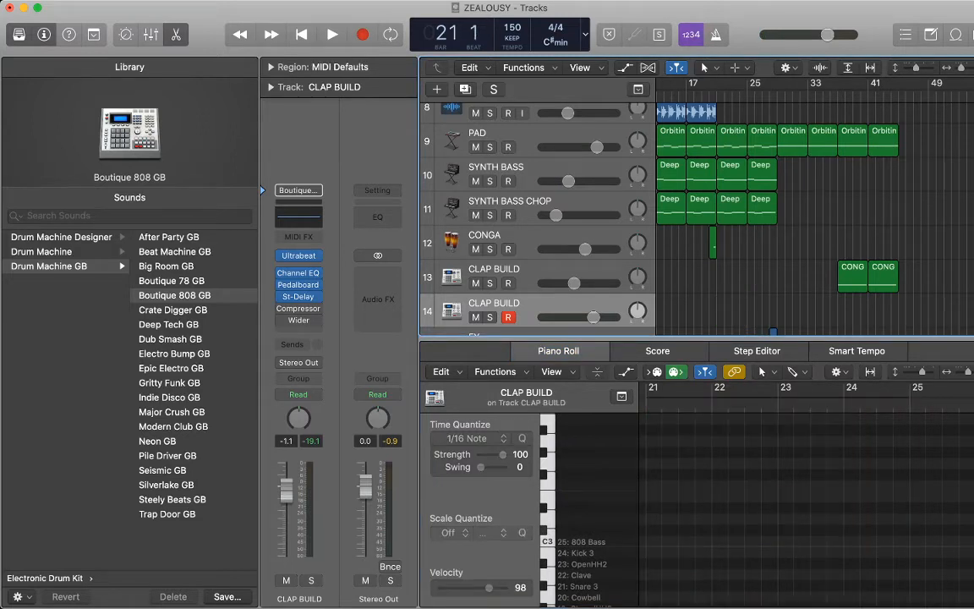
key(r)
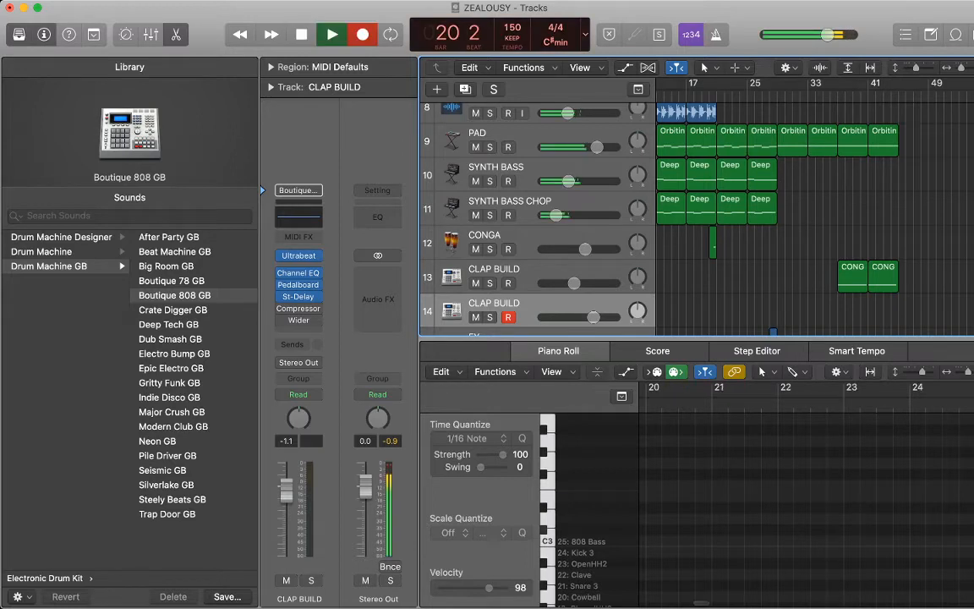
key(space)
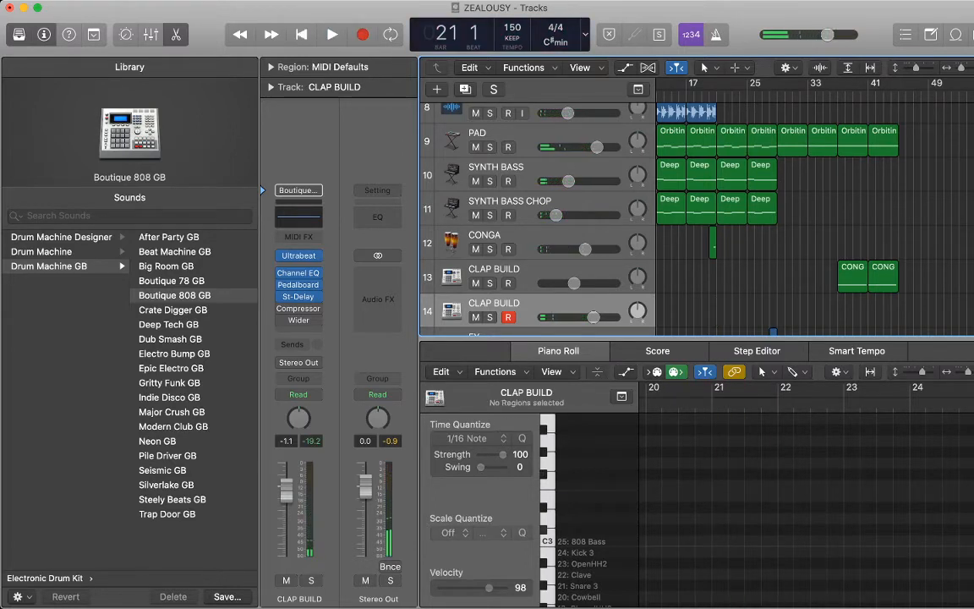
key(r)
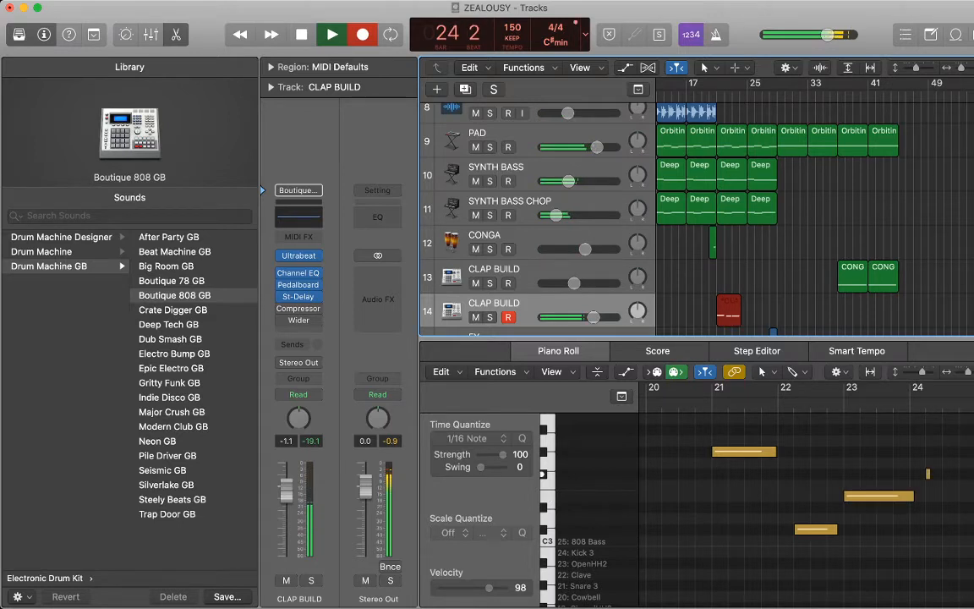
key(space)
- Adjust the recorded notes' edges, starting the last note at bar 24 and lengthening the notes toward the next bar lines
drag(922, 542, 620, 393)
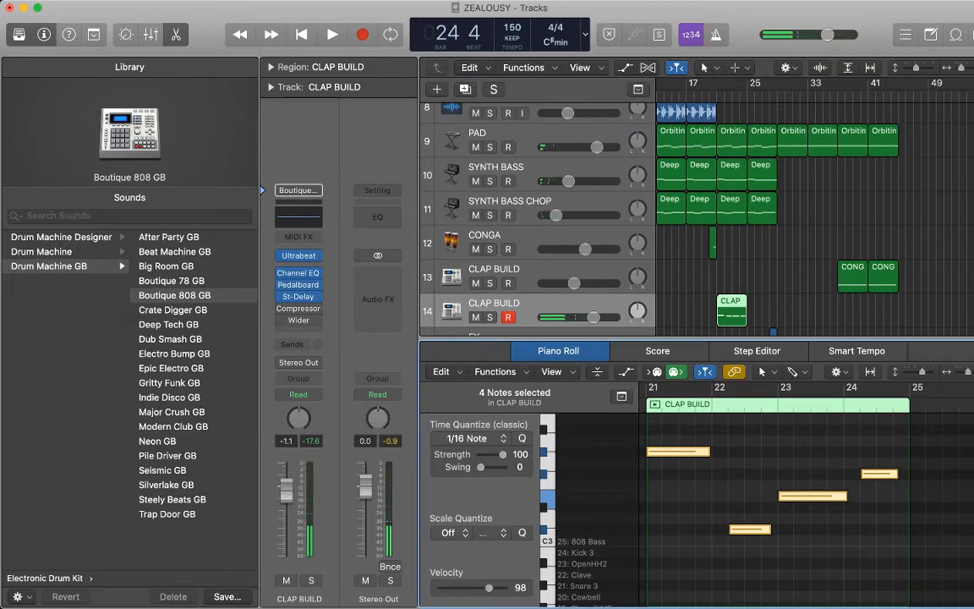
click(812, 554)
drag(846, 497, 845, 474)
drag(770, 529, 777, 529)
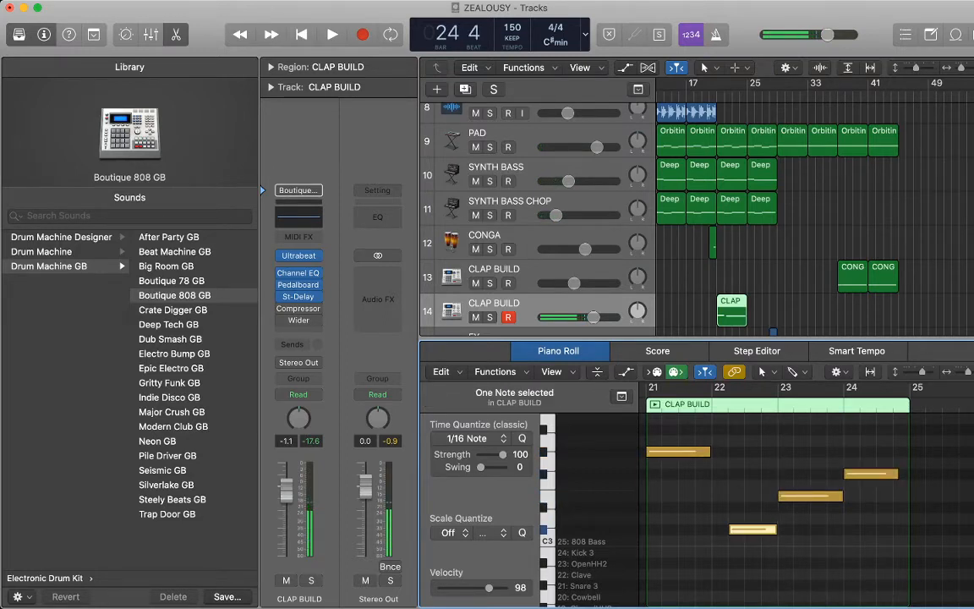
click(704, 452)
drag(709, 452, 711, 451)
click(734, 478)
drag(896, 474, 908, 474)
click(888, 504)
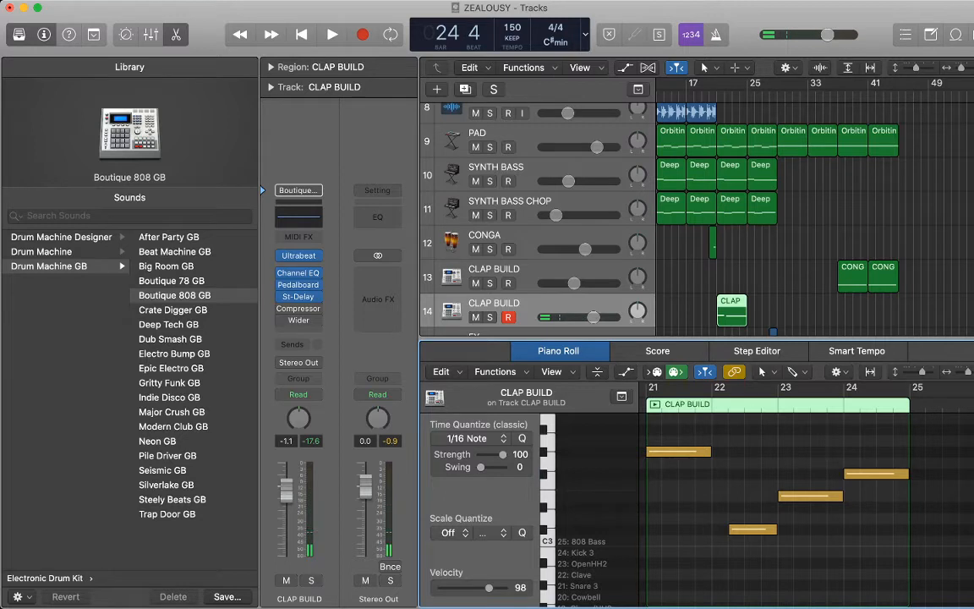
- Set track 14's volume to 0.0 dB and rename the track to 808
drag(593, 317, 597, 318)
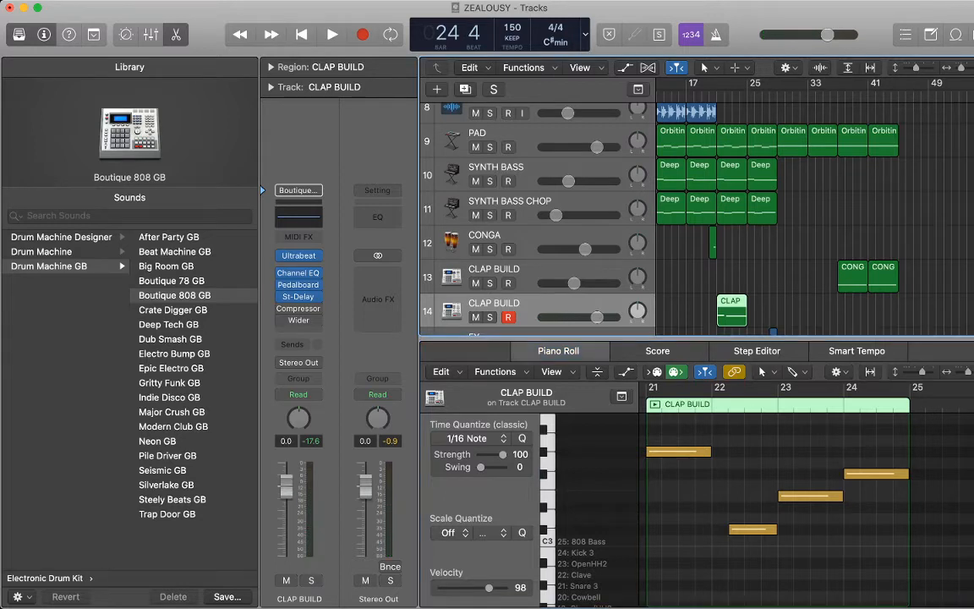
double_click(494, 303)
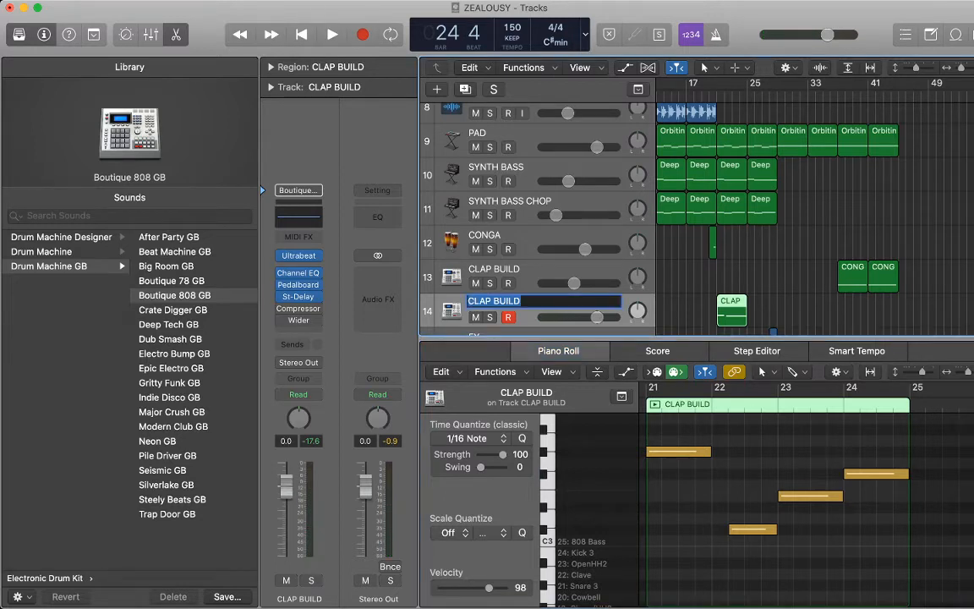
text(808)
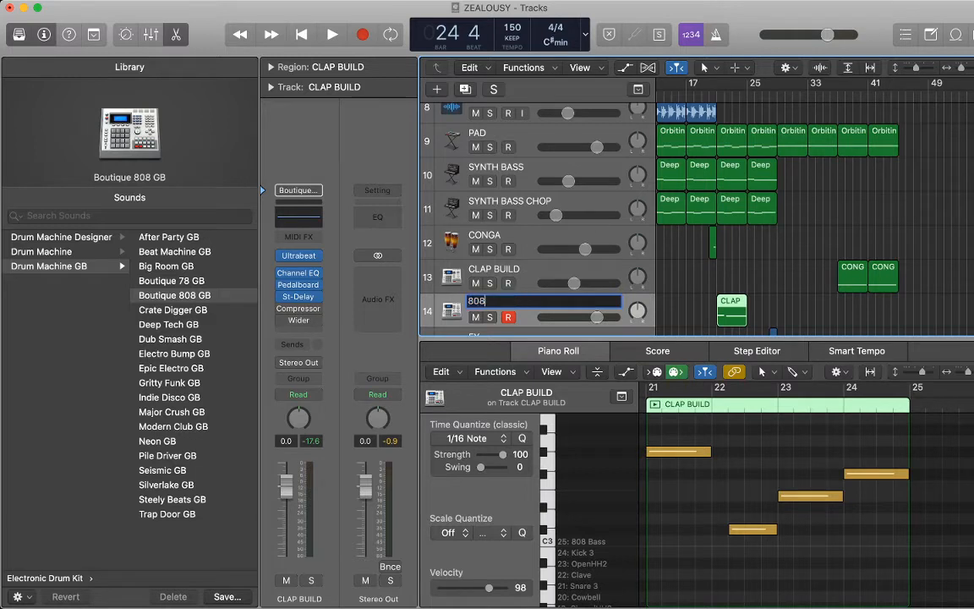
key(Return)
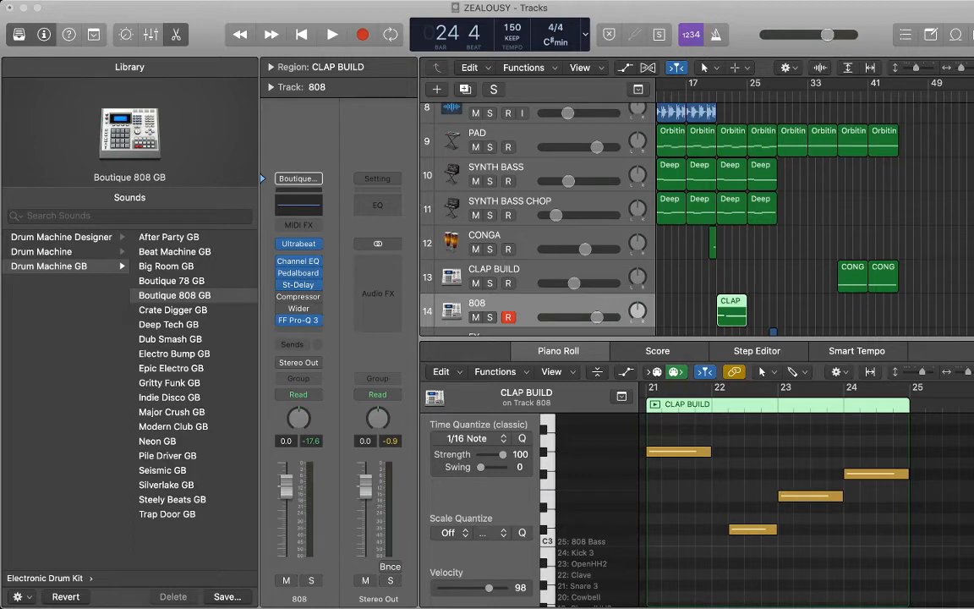
- Loop the 808 region in solo, add a Compressor insert below FF Pro-Q 3, and close the Piano Roll
key(alt+space)
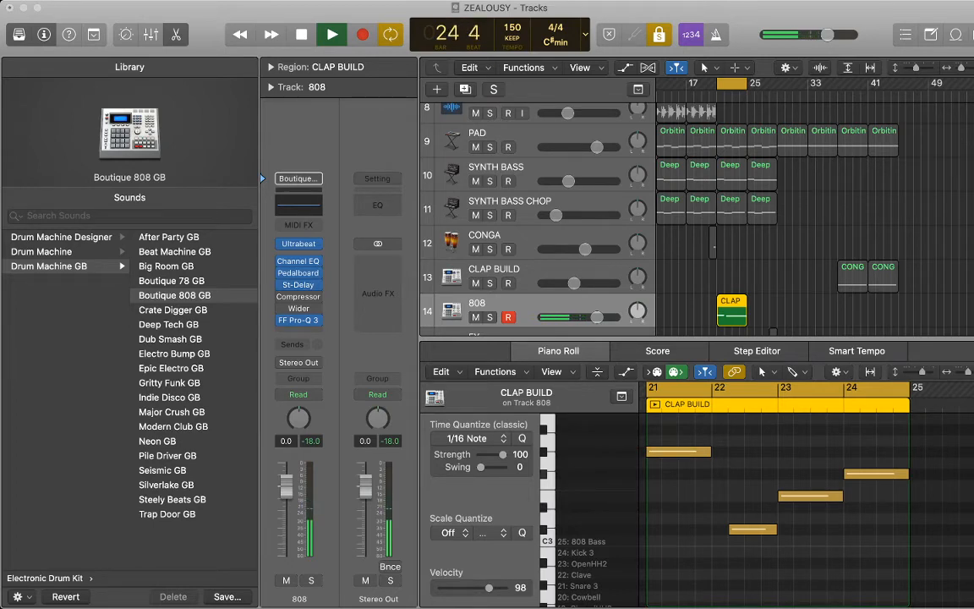
key(super+Tab)
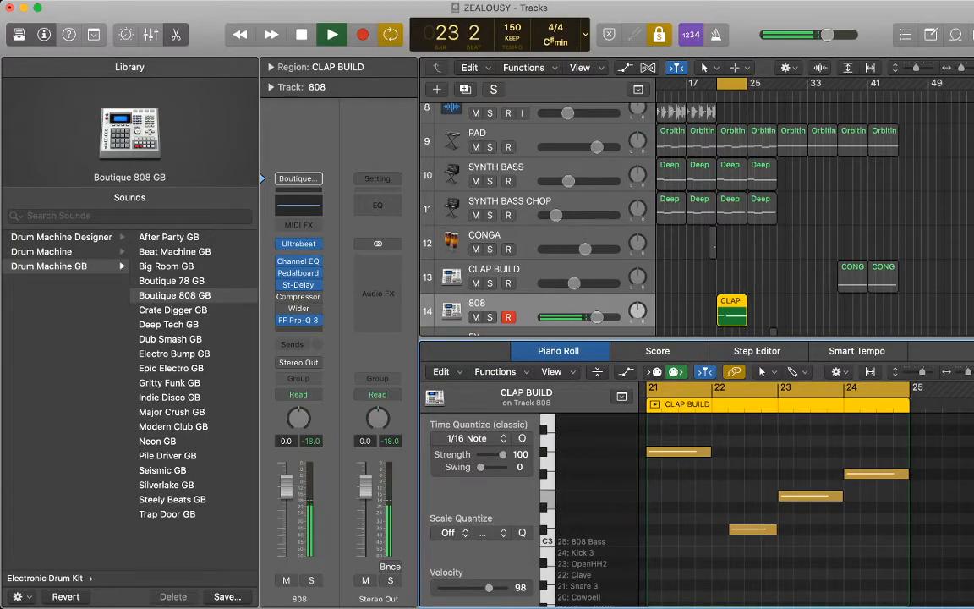
click(299, 329)
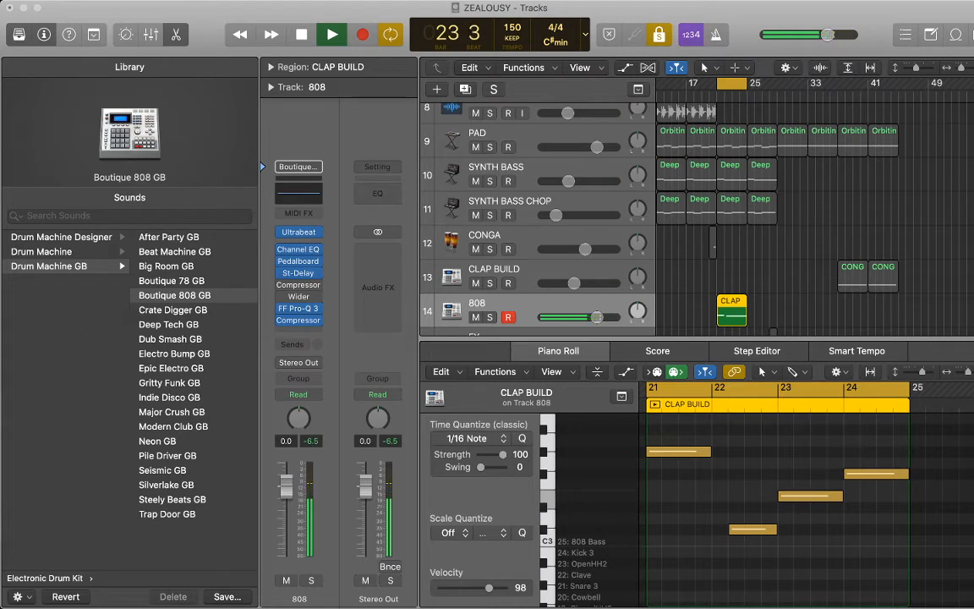
key(super+Tab)
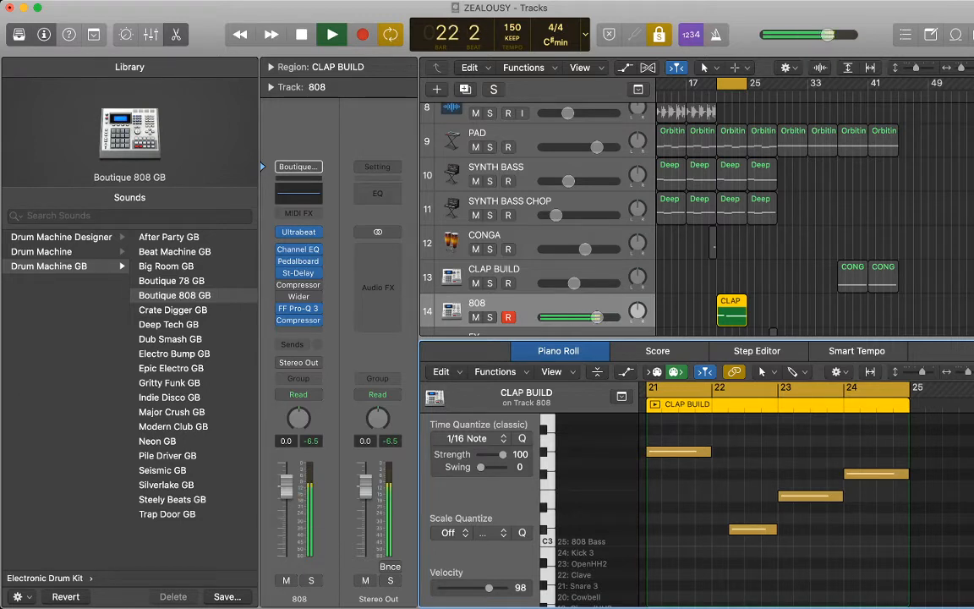
key(p)
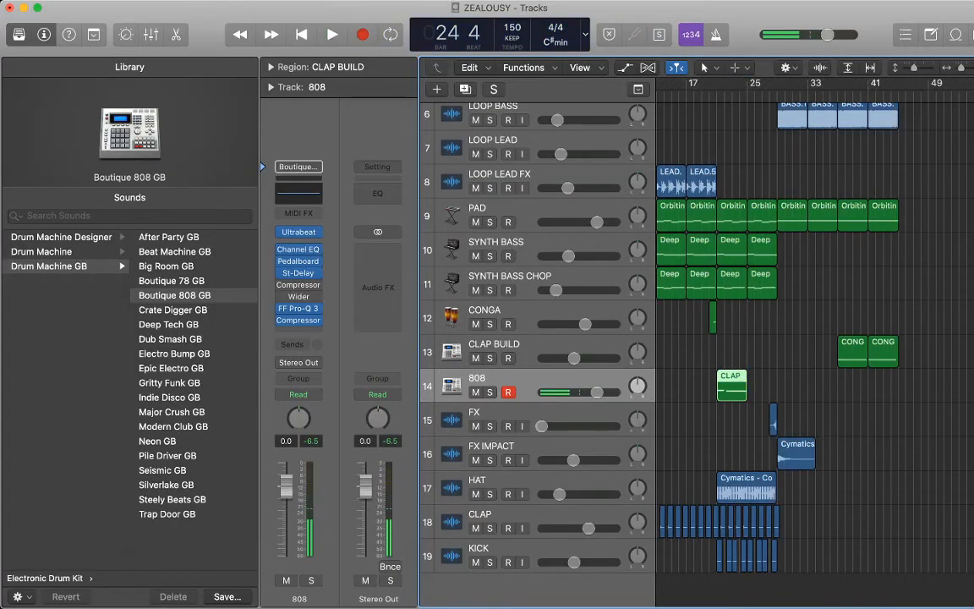
- Play the arrangement and solo the SYNTH BASS, SYNTH BASS CHOP and 808 tracks
key(space)
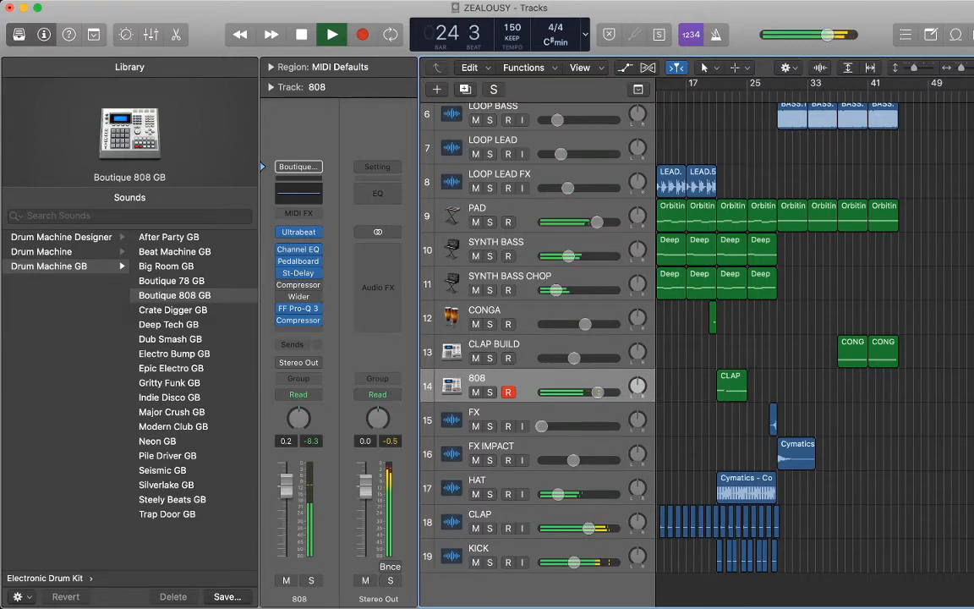
click(490, 256)
click(490, 290)
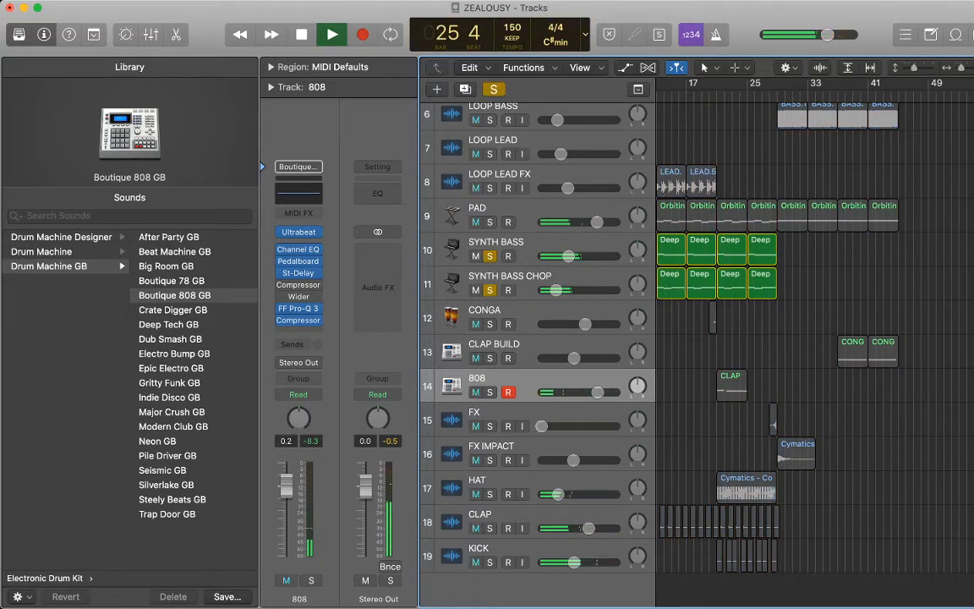
click(490, 392)
key(space)
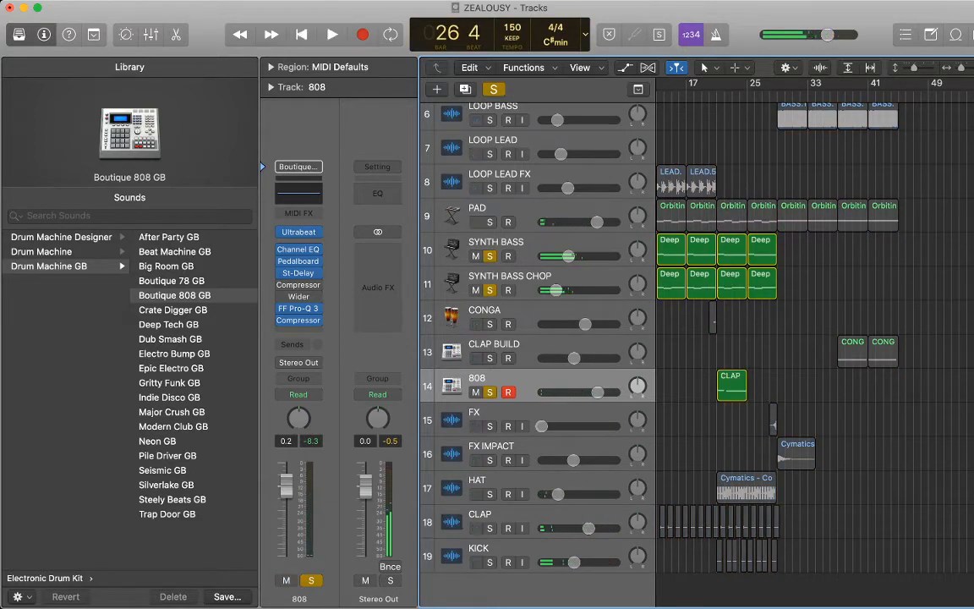
- Copy the 808 region from bar 21 and paste the duplicate at bar 25
click(731, 385)
key(comma)
key(super+v)
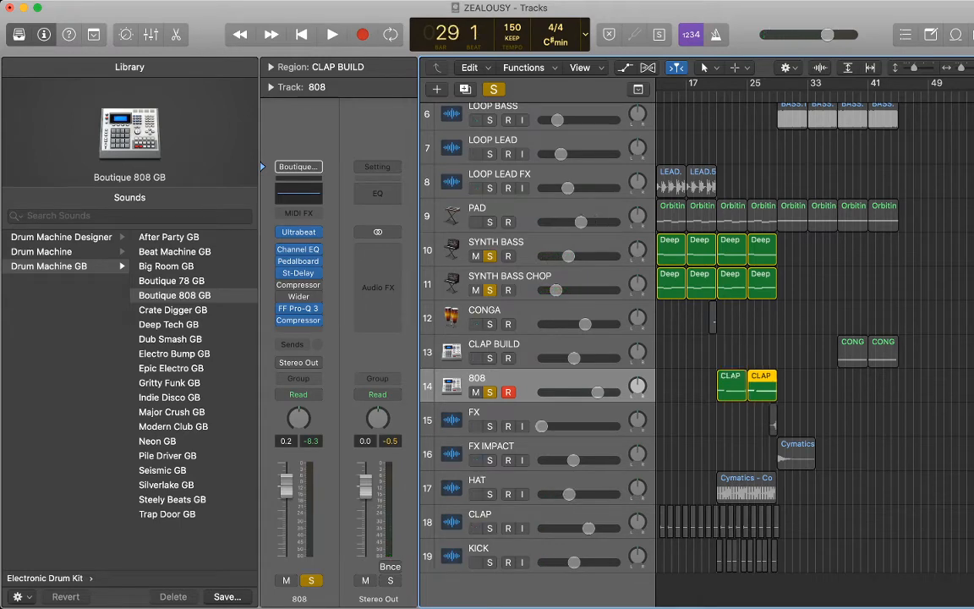
- Play back the soloed bass tracks and add an FF Pro-Q 3 insert to the SYNTH BASS track
key(shift+comma)
key(space)
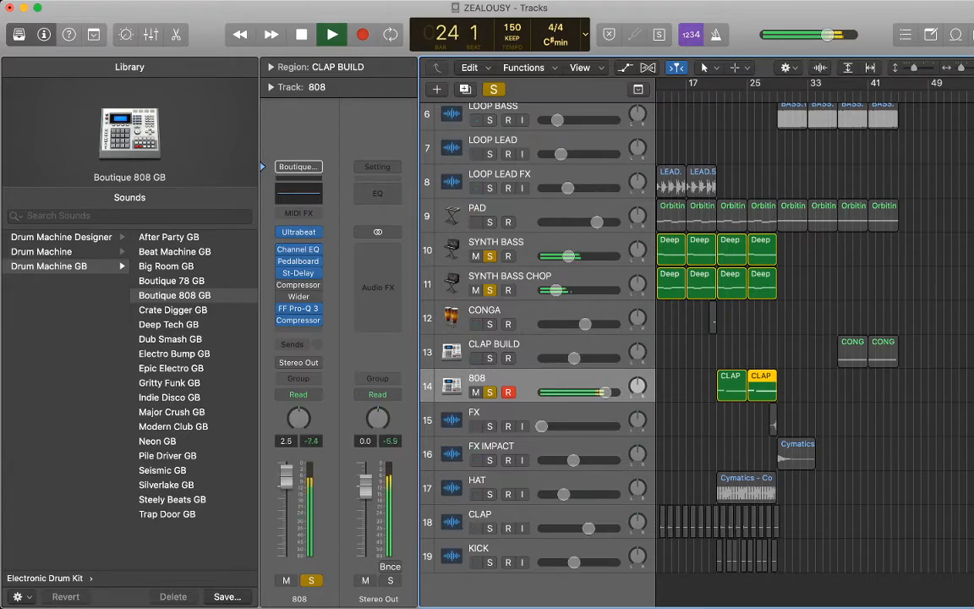
click(516, 243)
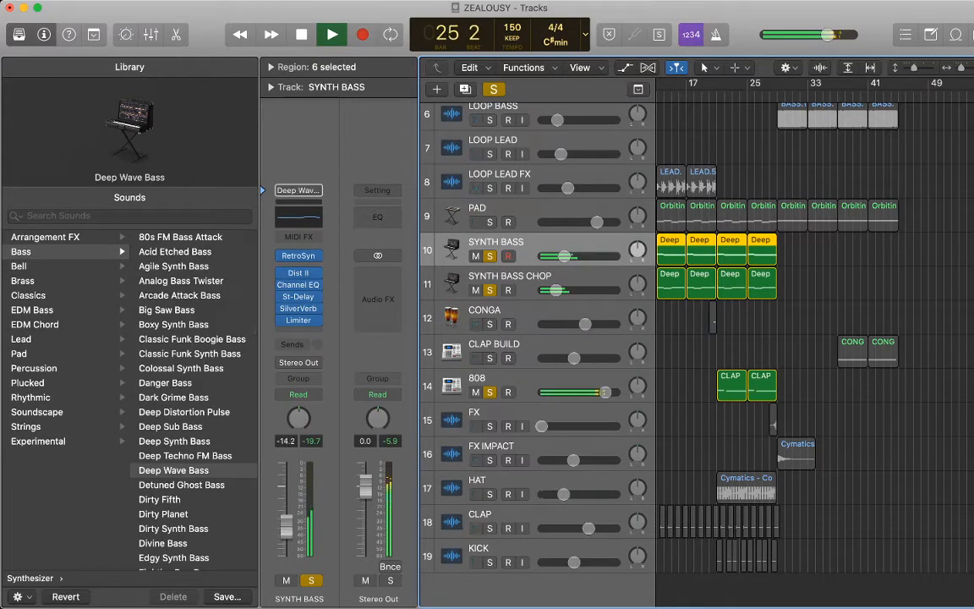
click(829, 262)
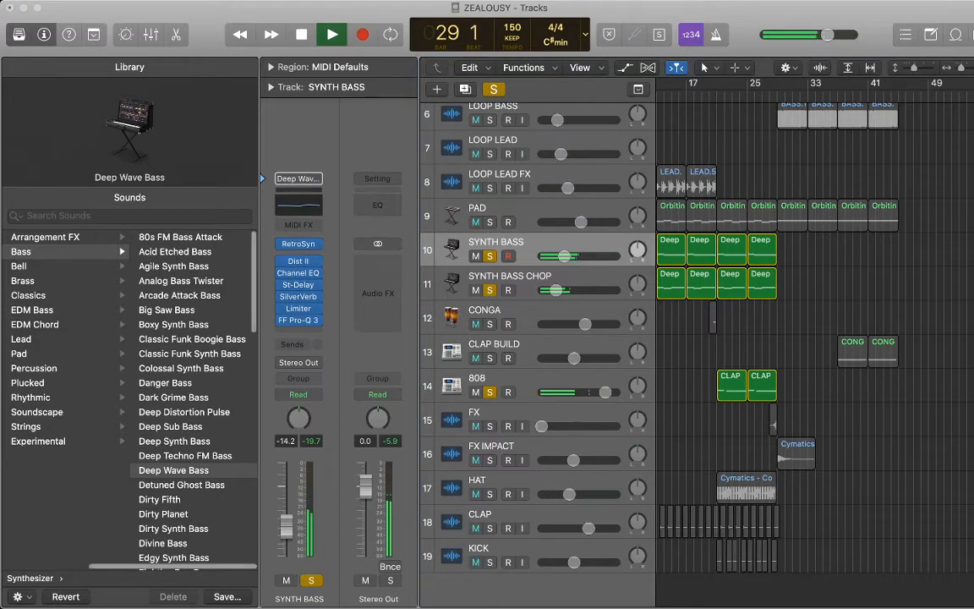
key(space)
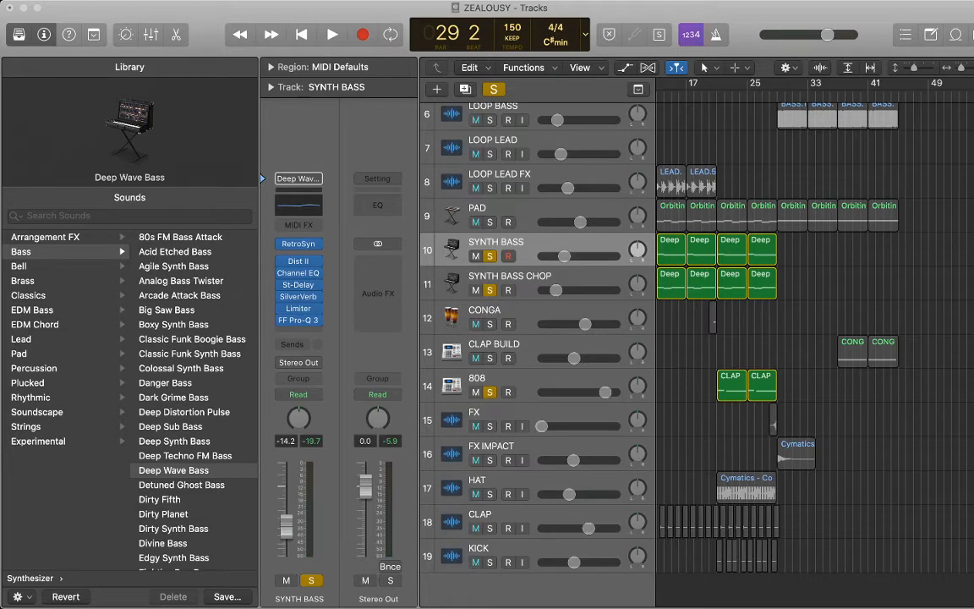
key(space)
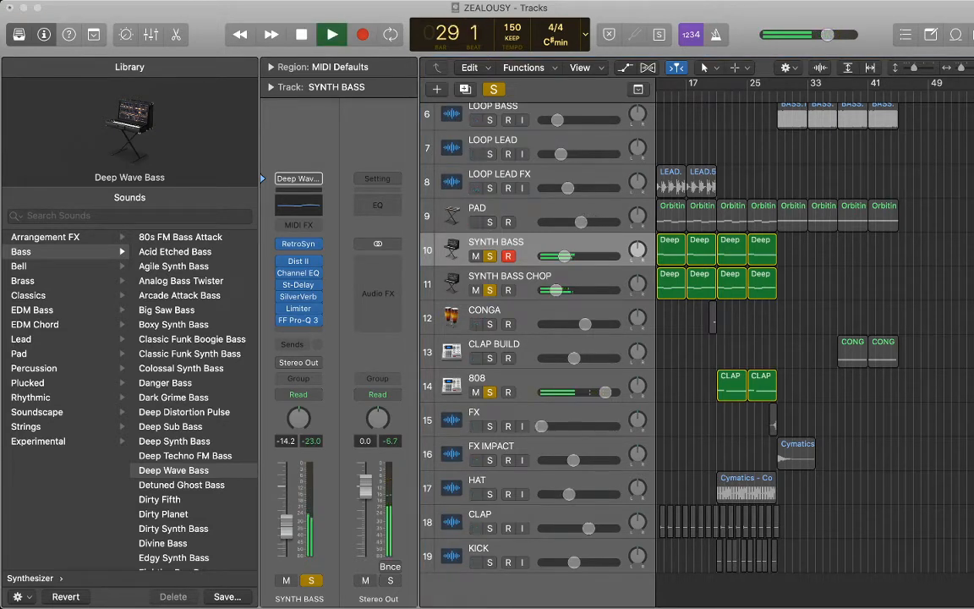
key(space)
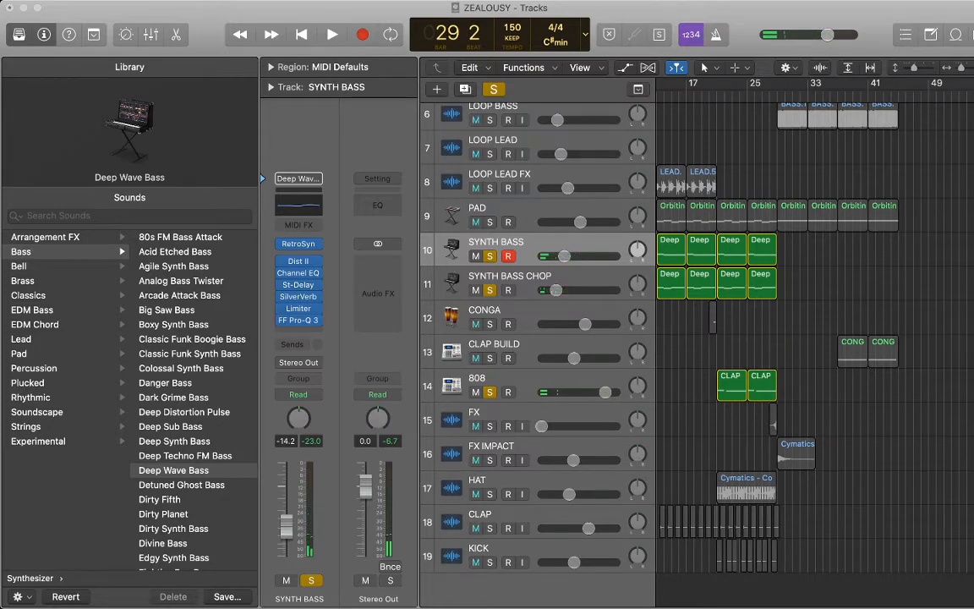
- Compare the notes of the last SYNTH BASS region with those of the Yamaha Grand Piano region in the Piano Roll
double_click(762, 249)
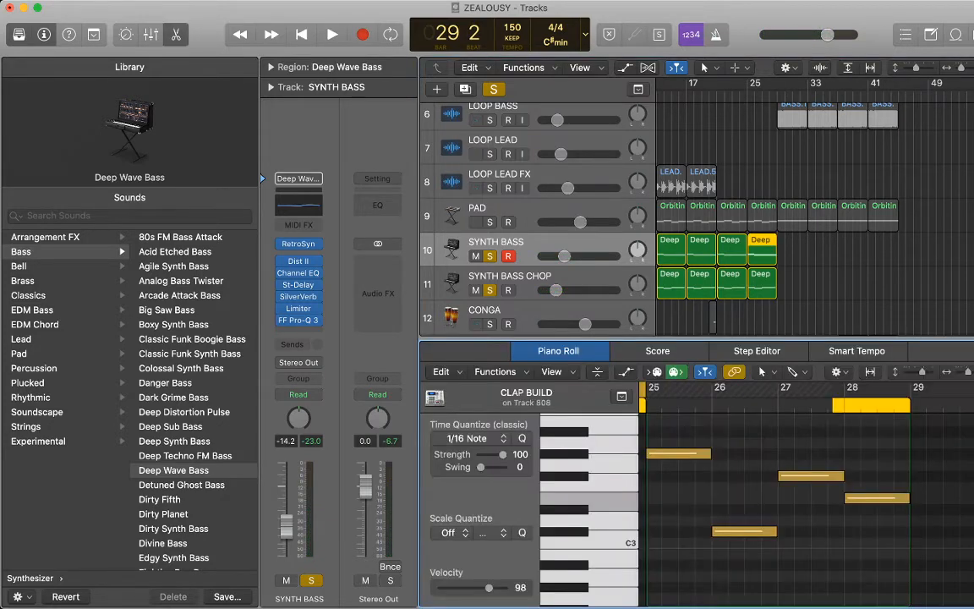
click(877, 498)
scroll(877, 498, up, 1)
scroll(803, 499, down, 1)
scroll(803, 499, left, 1)
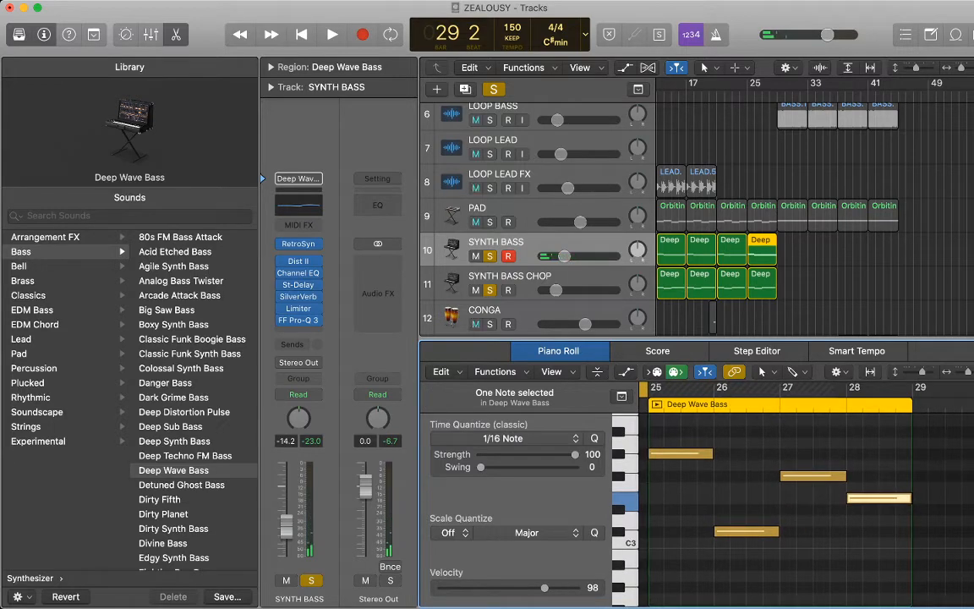
scroll(804, 220, up, 5)
scroll(803, 220, left, 4)
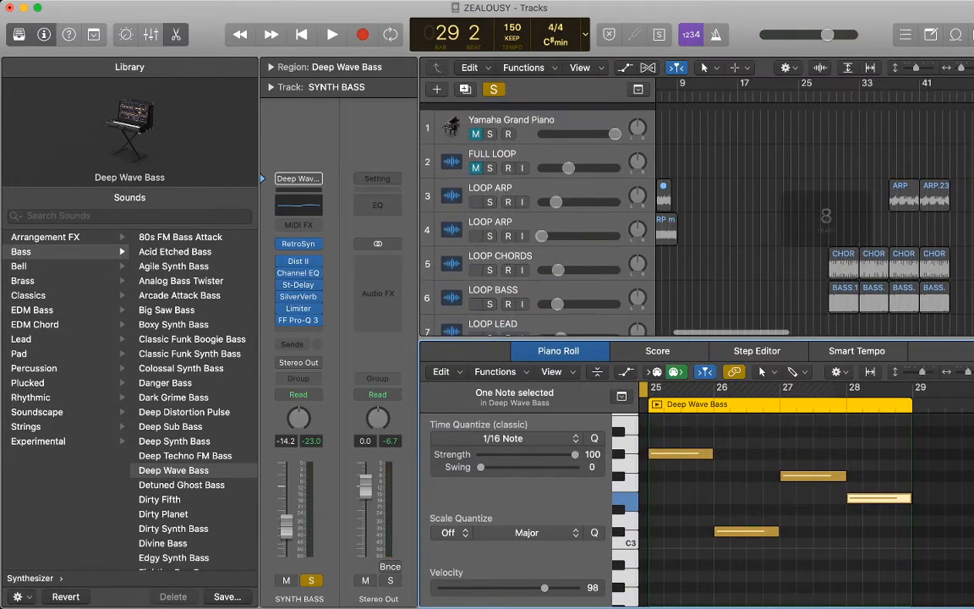
click(677, 121)
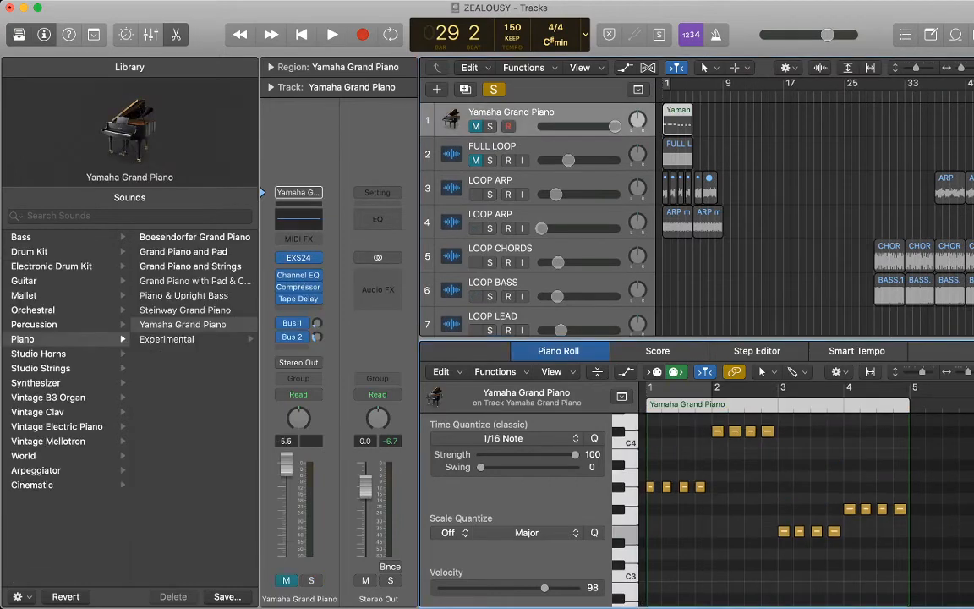
- In the last SYNTH BASS region, lower the bar 27 note to E3 and raise the bar 28 note to F#3
scroll(810, 265, down, 7)
scroll(810, 220, down, 1)
scroll(810, 220, right, 3)
click(758, 167)
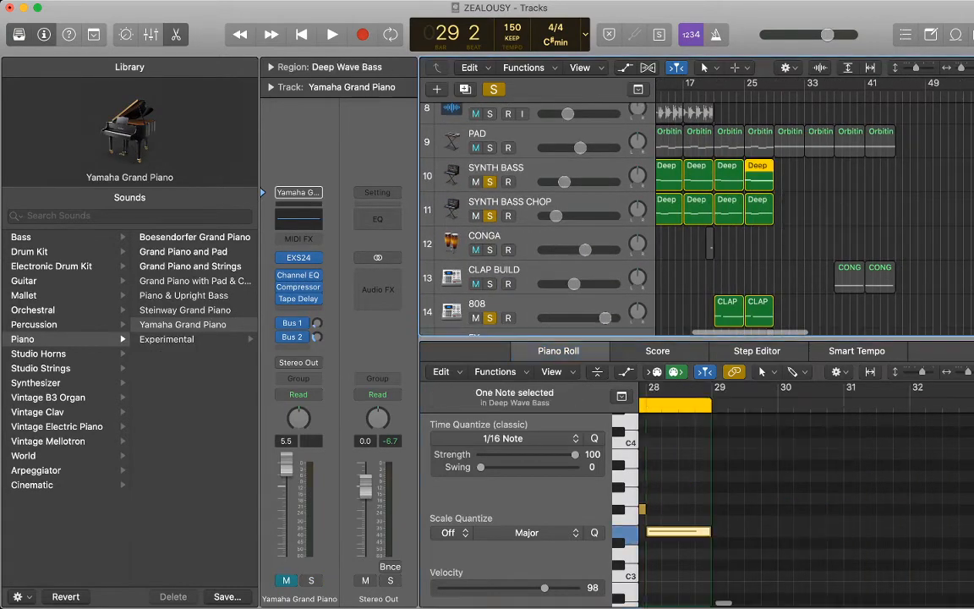
drag(685, 509, 685, 531)
click(750, 531)
drag(750, 531, 750, 510)
scroll(815, 220, down, 3)
scroll(815, 220, up, 3)
scroll(815, 220, left, 1)
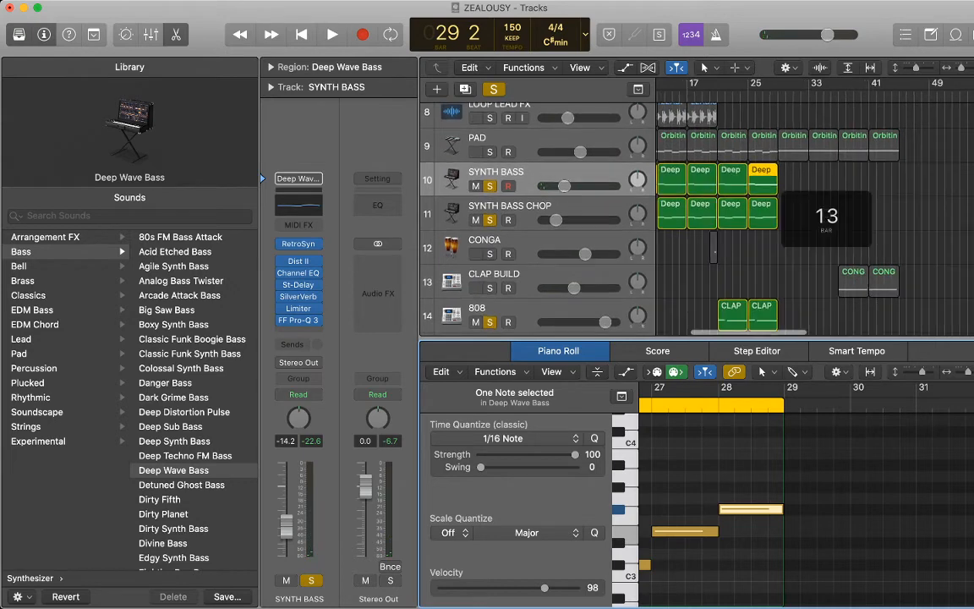
- Delete the SYNTH BASS region at bar 21
click(733, 179)
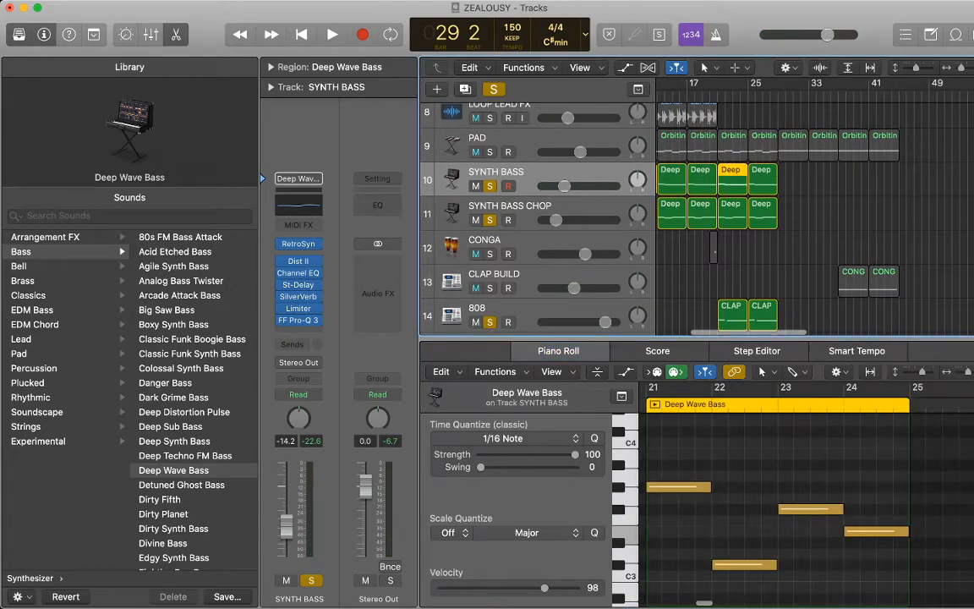
key(Delete)
scroll(815, 220, down, 1)
click(719, 95)
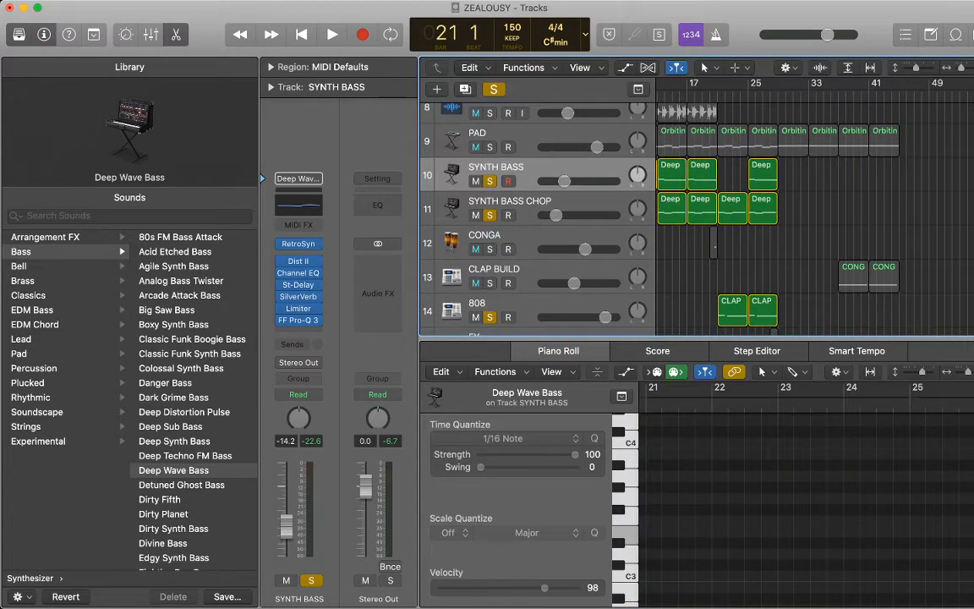
scroll(815, 220, left, 1)
key(super+v)
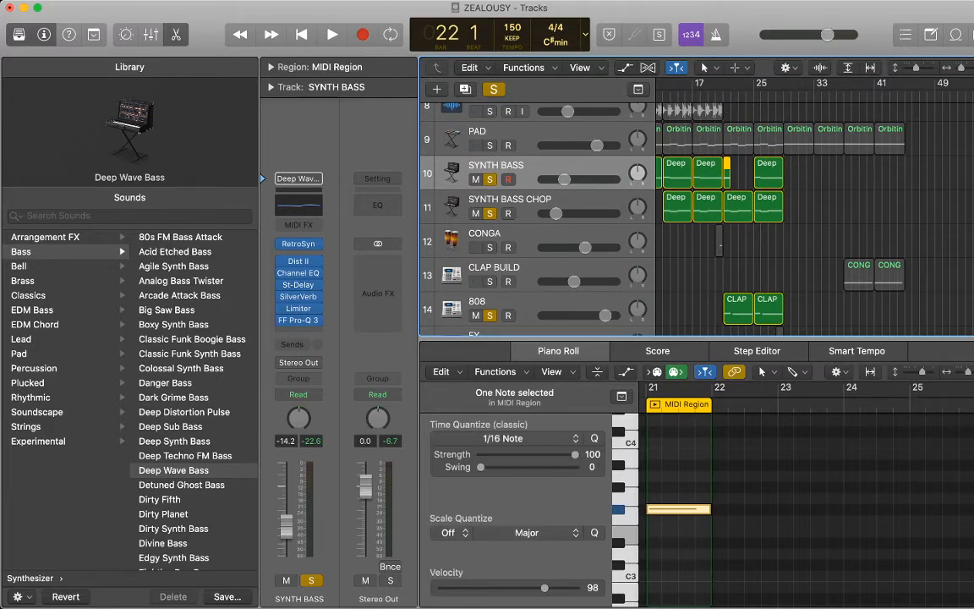
key(super+z)
key(super+shift+z)
key(super+z)
- Copy the corrected SYNTH BASS region at bar 25 and paste it at bar 21
click(769, 172)
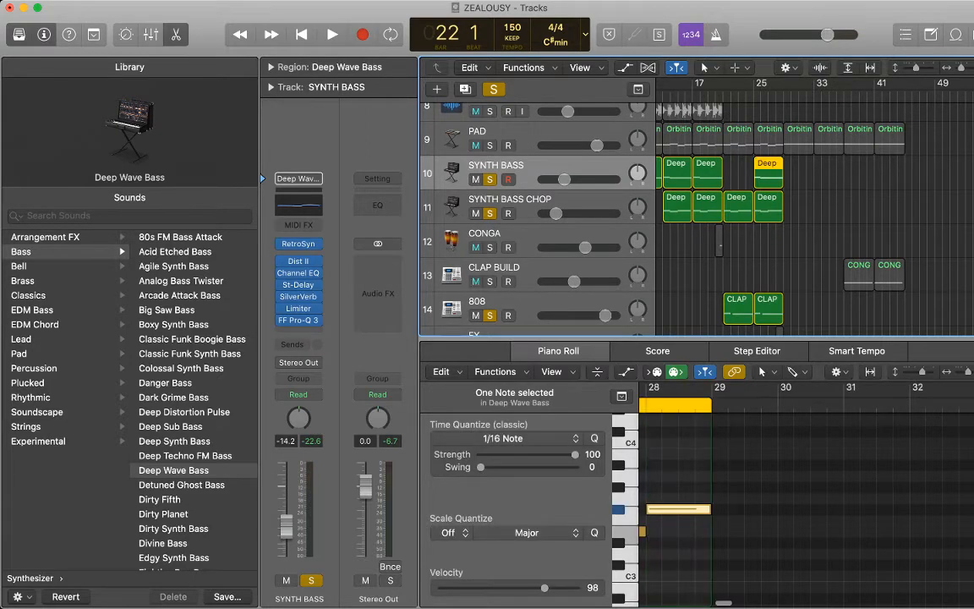
key(comma)
key(super+v)
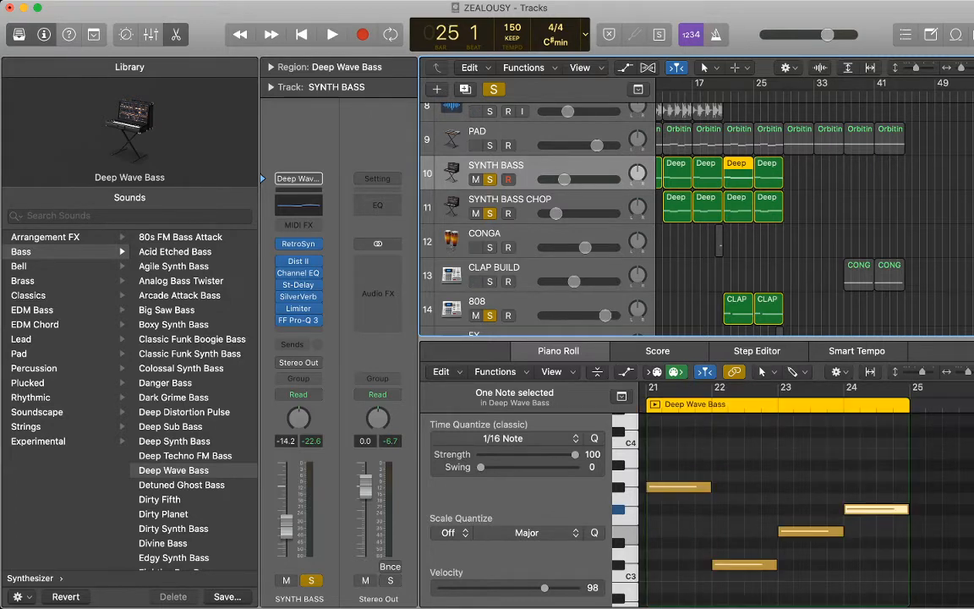
- Replace the SYNTH BASS regions at bars 17 and 13 with copies of the corrected region
key(super+z)
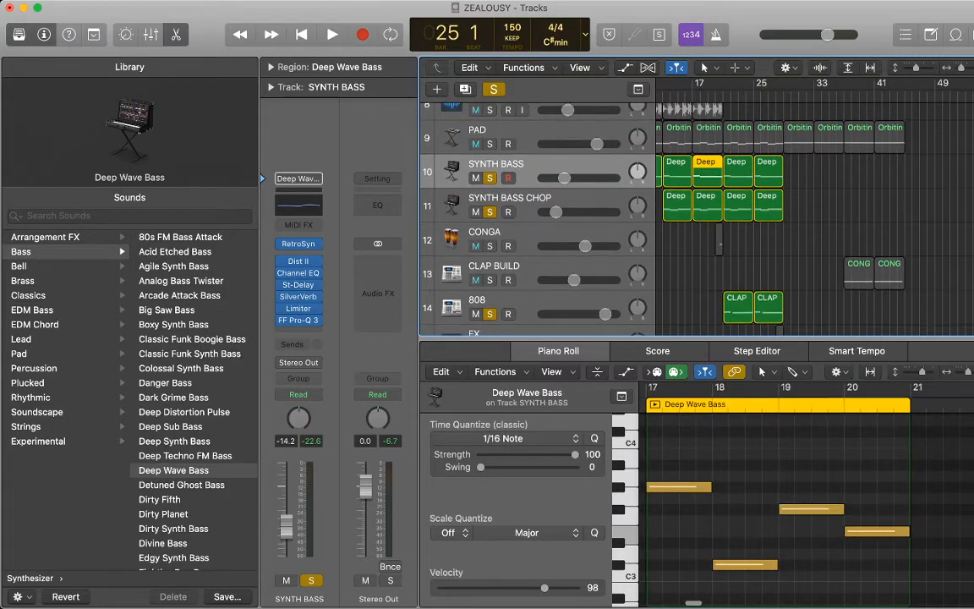
key(shift+comma)
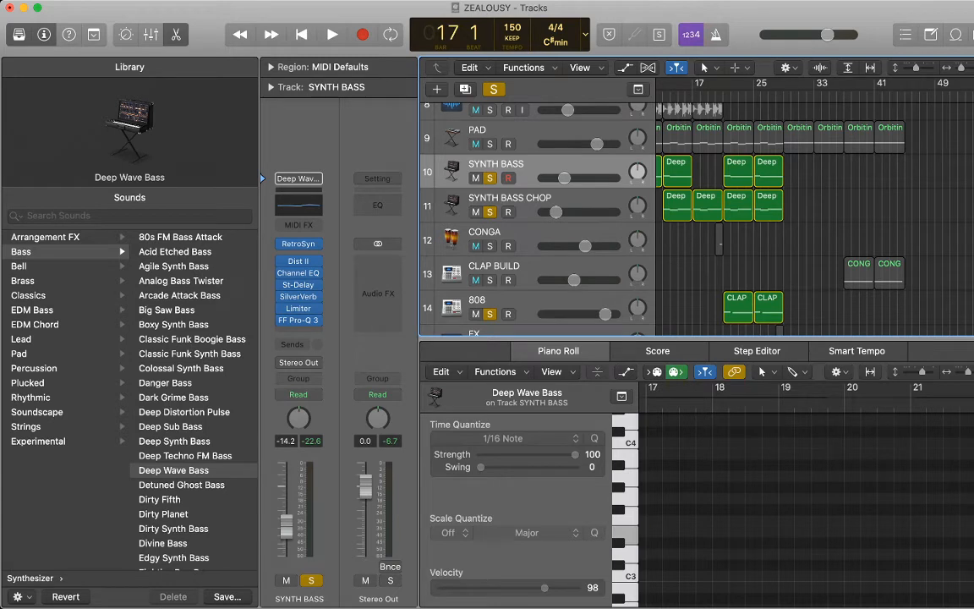
key(super+v)
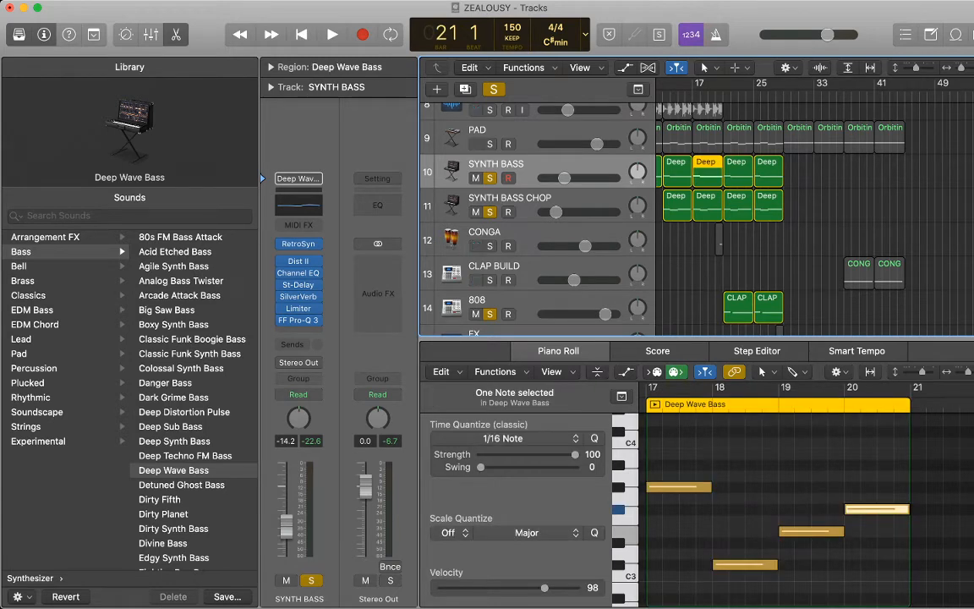
key(shift+comma)
key(Left)
key(Delete)
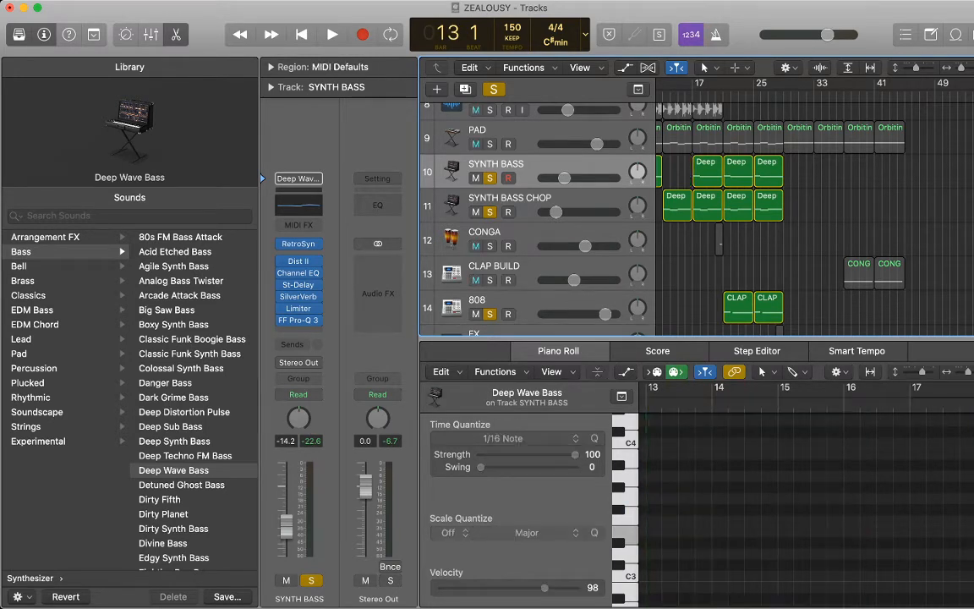
key(super+v)
scroll(812, 212, left, 3)
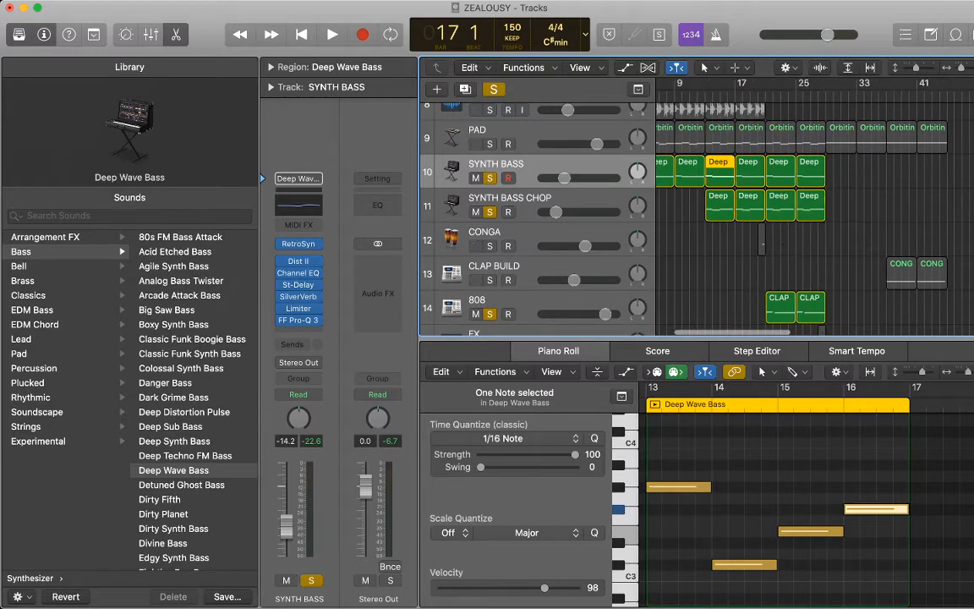
- Delete the first two SYNTH BASS regions and paste the corrected region at bars 5 and 9
scroll(812, 212, left, 2)
click(694, 95)
drag(683, 205, 738, 175)
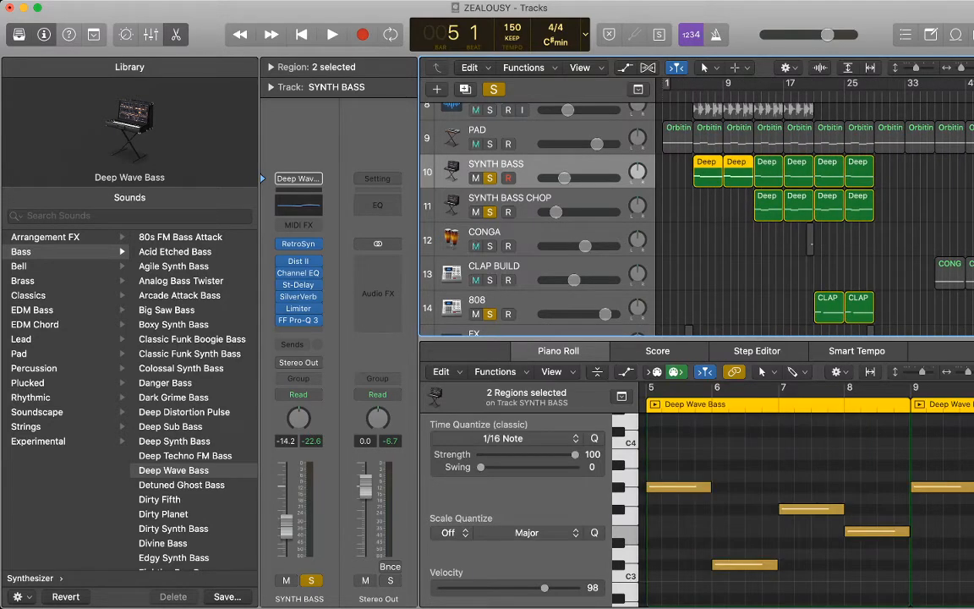
key(Delete)
key(comma)
key(comma)
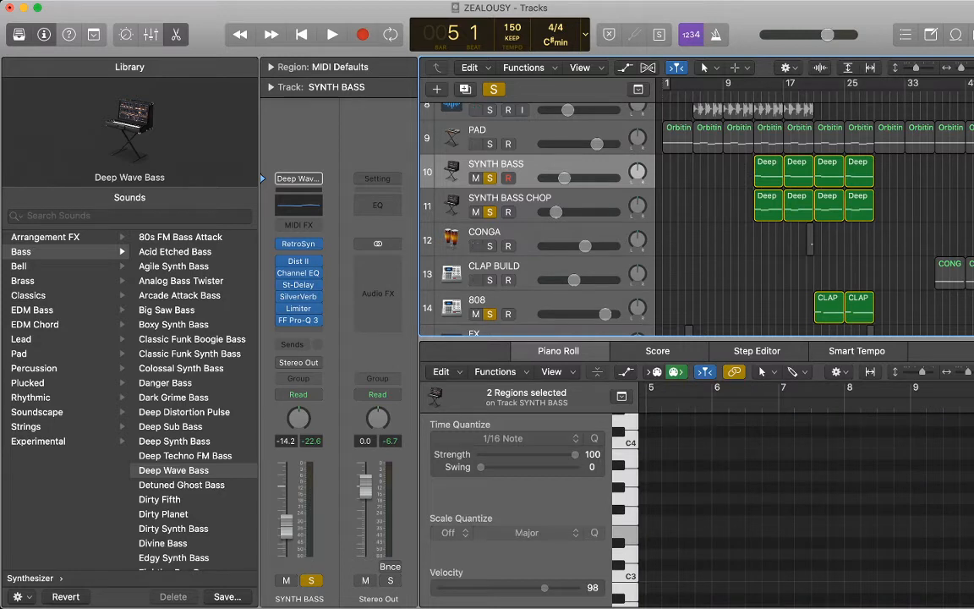
key(super+v)
key(super+v)
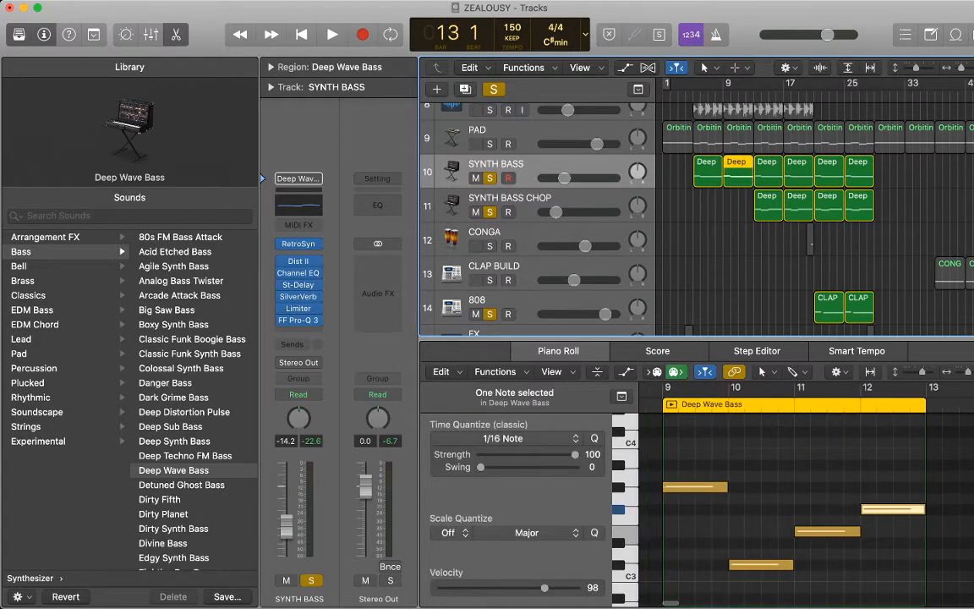
- Play back the soloed bass tracks from bar 5, temporarily soloing the PAD track to check how they fit together
key(shift+comma)
key(space)
click(490, 145)
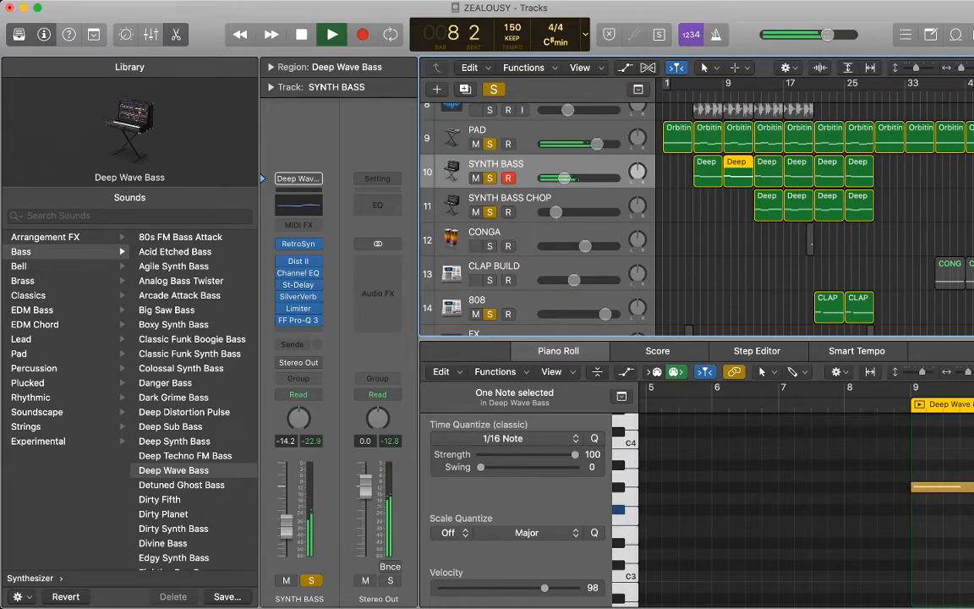
click(489, 144)
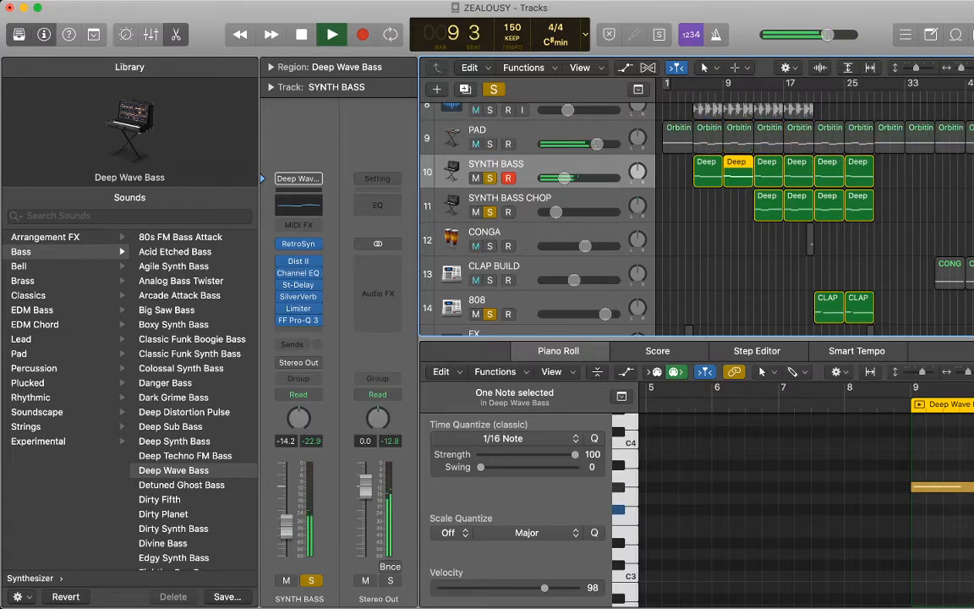
scroll(489, 144, down, 2)
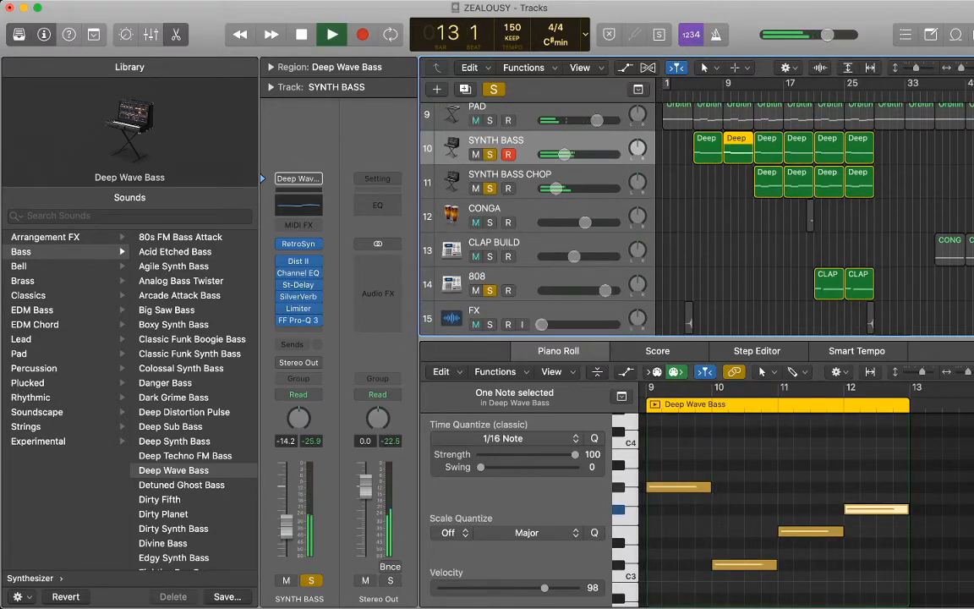
click(510, 175)
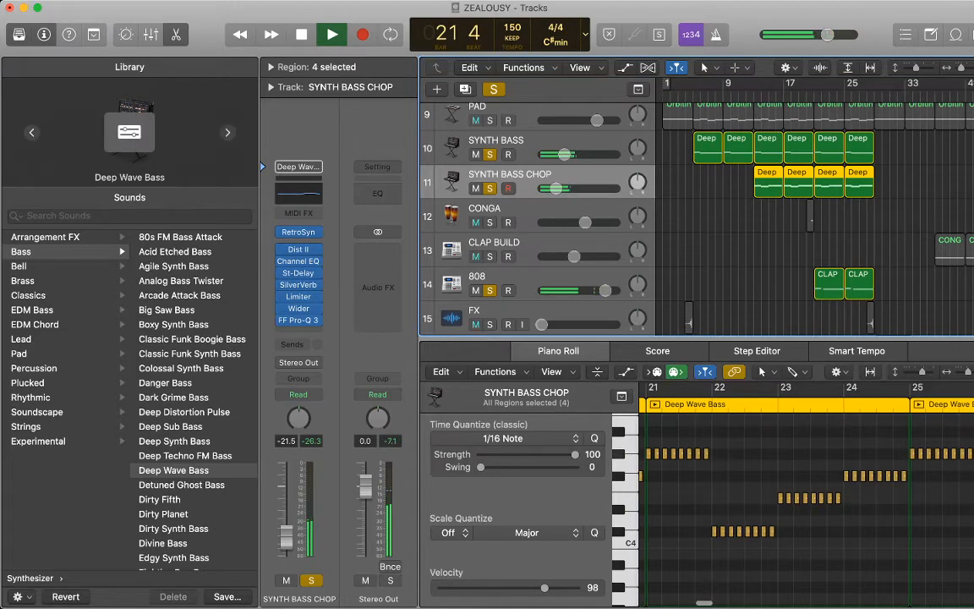
key(e)
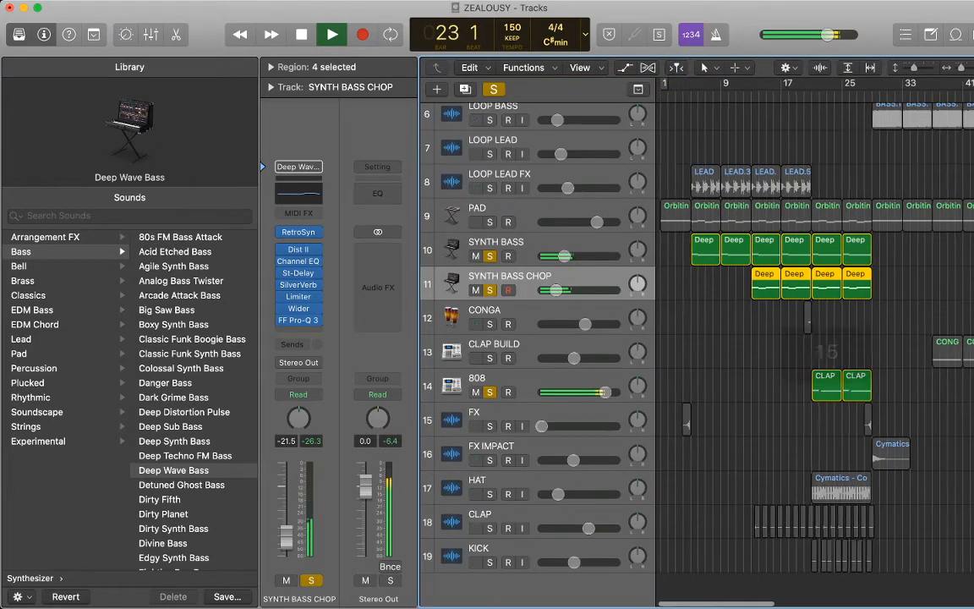
click(860, 291)
scroll(861, 291, right, 3)
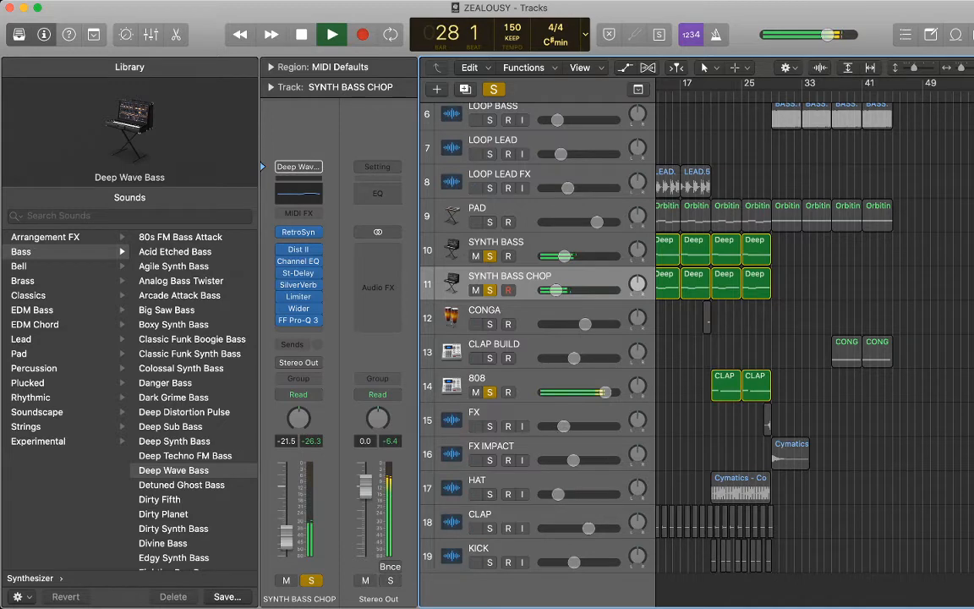
- Turn off all track solos and play back the build section in the full mix
click(493, 90)
key(space)
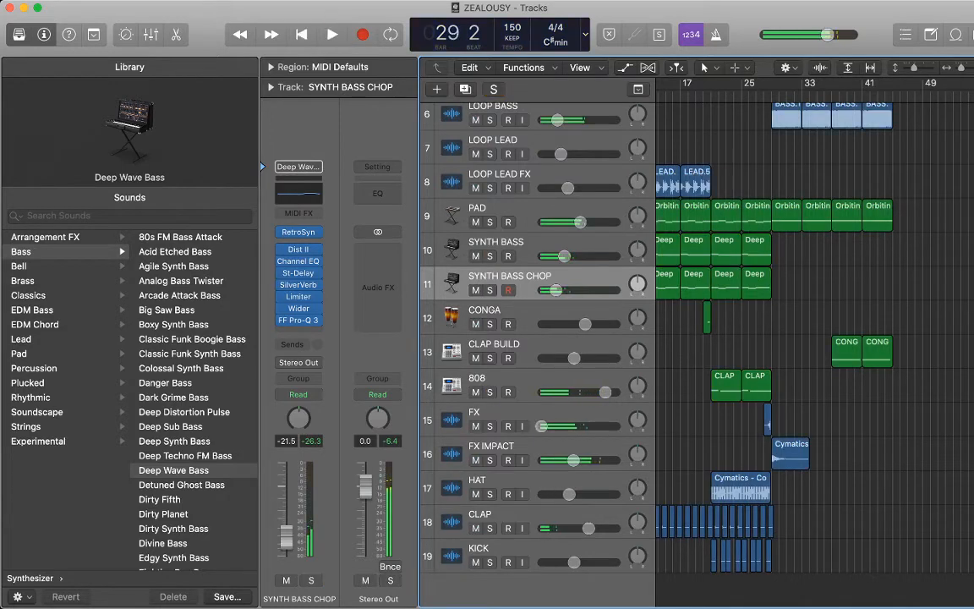
key(space)
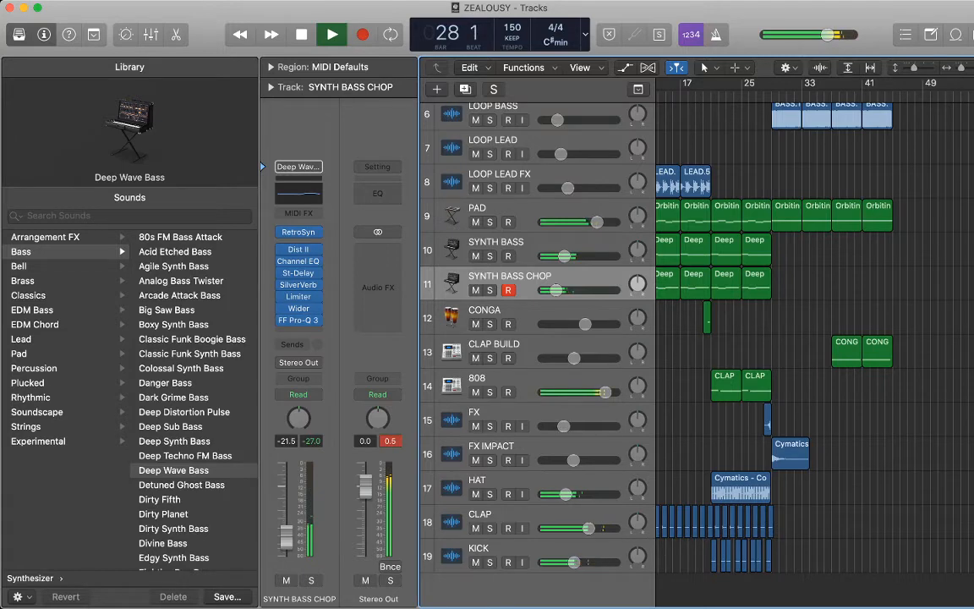
key(space)
- In both 808 regions, start the final note one beat later and lengthen the preceding note up to it
double_click(756, 385)
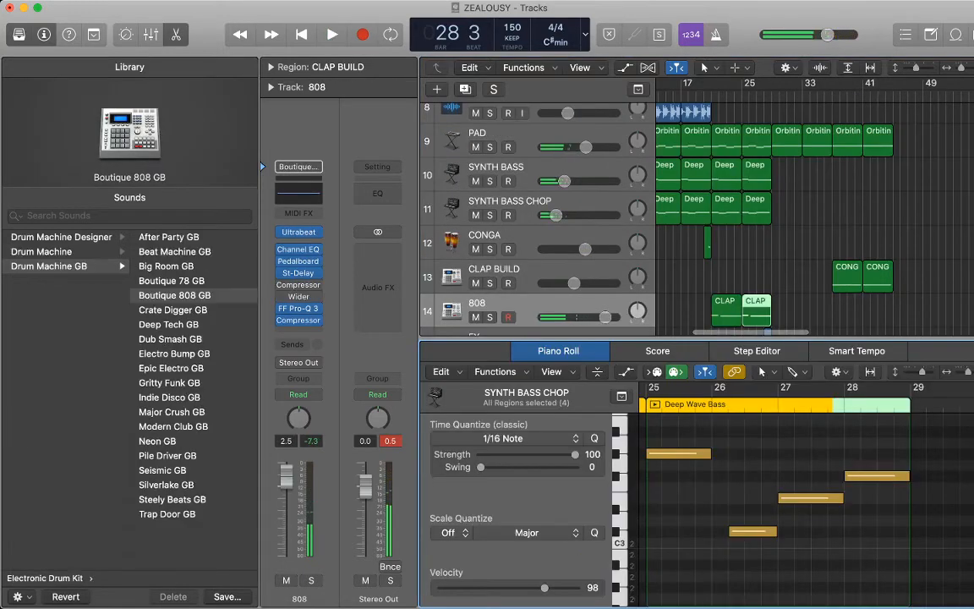
scroll(768, 477, right, 3)
mouse_move(768, 476)
mouse_down()
mouse_move(788, 476)
mouse_move(780, 498)
mouse_move(783, 476)
mouse_up()
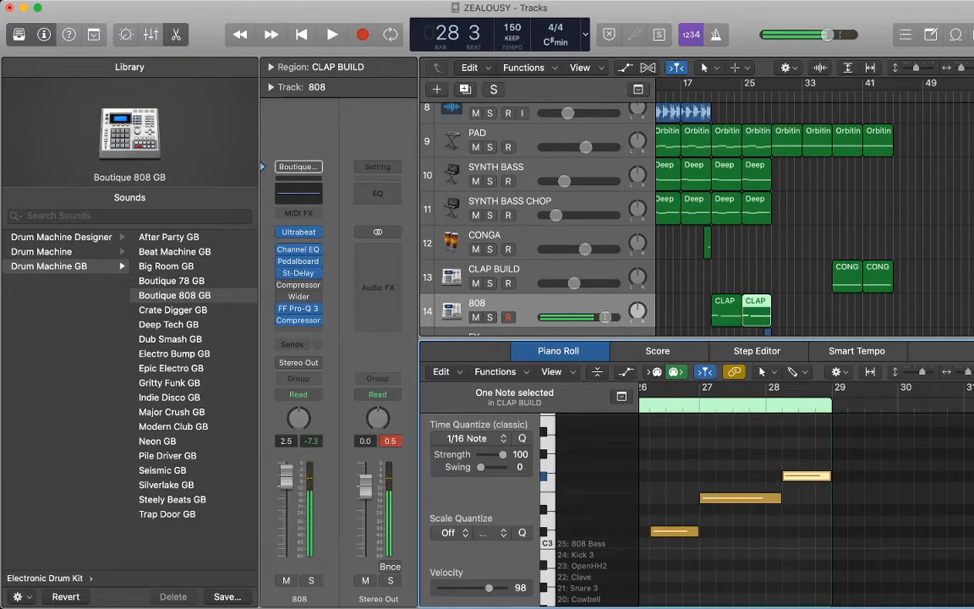
click(727, 311)
drag(841, 498, 862, 476)
- Play back the edited 808 build section in the full mix and close the Piano Roll
key(space)
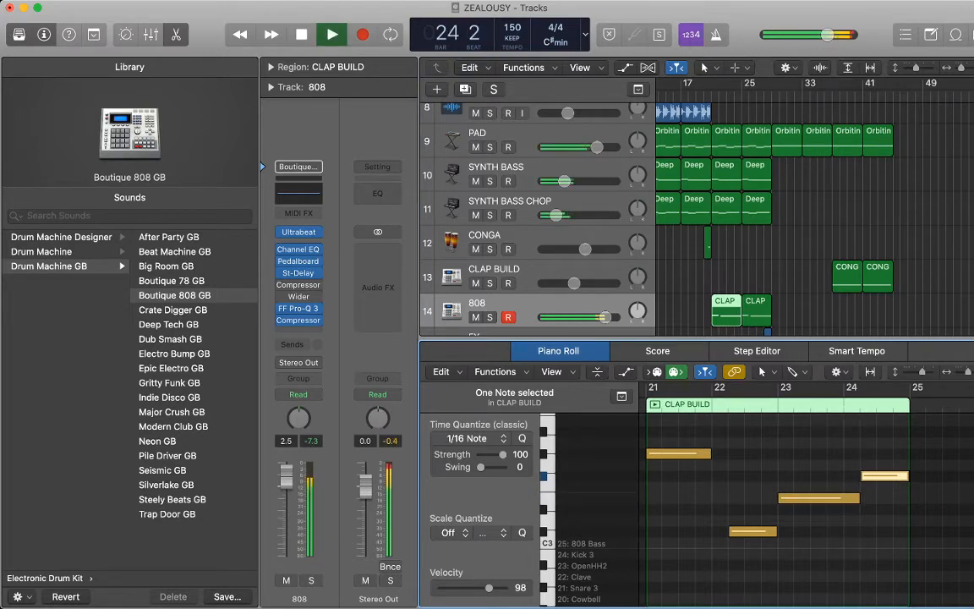
click(796, 440)
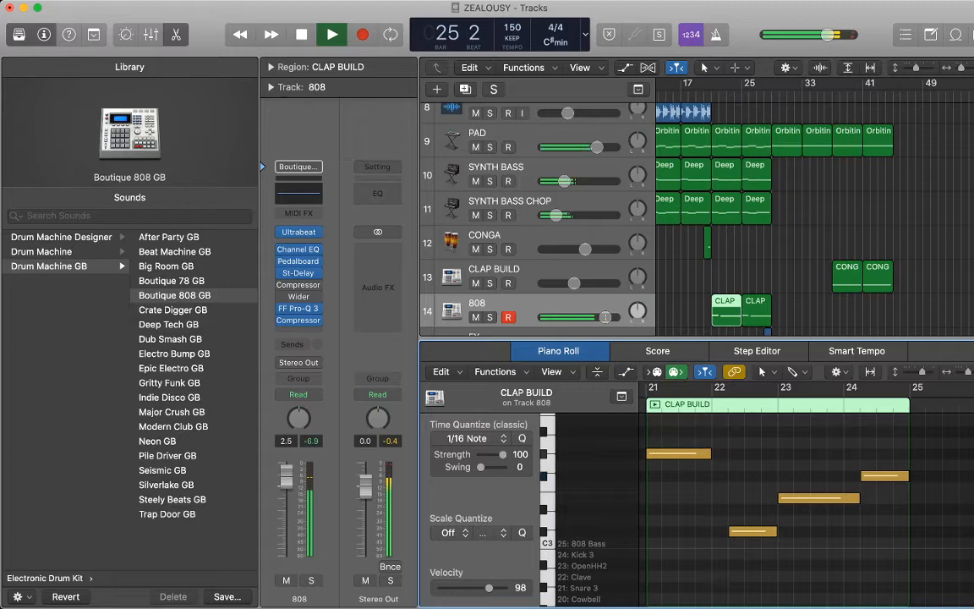
key(e)
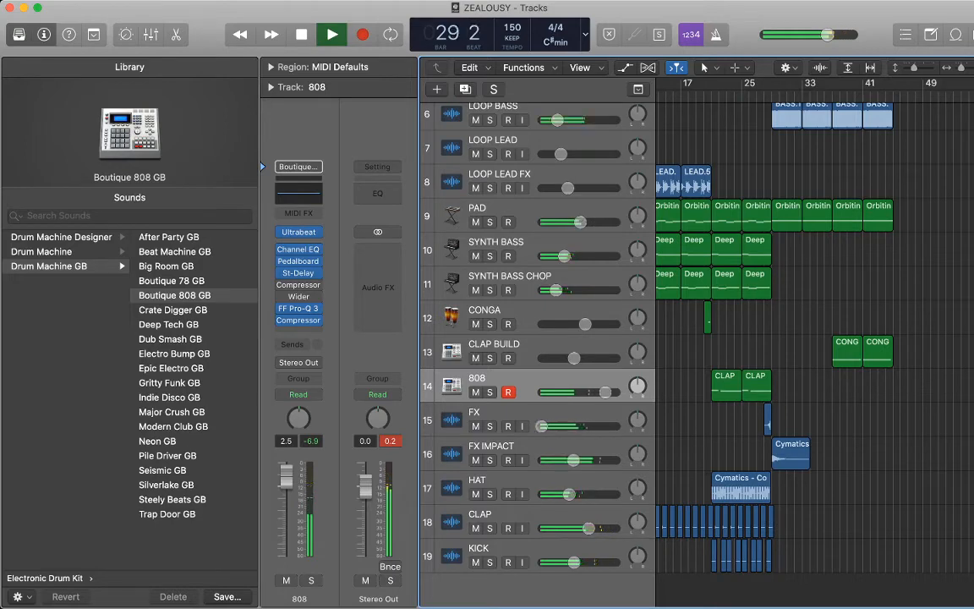
key(super+Left)
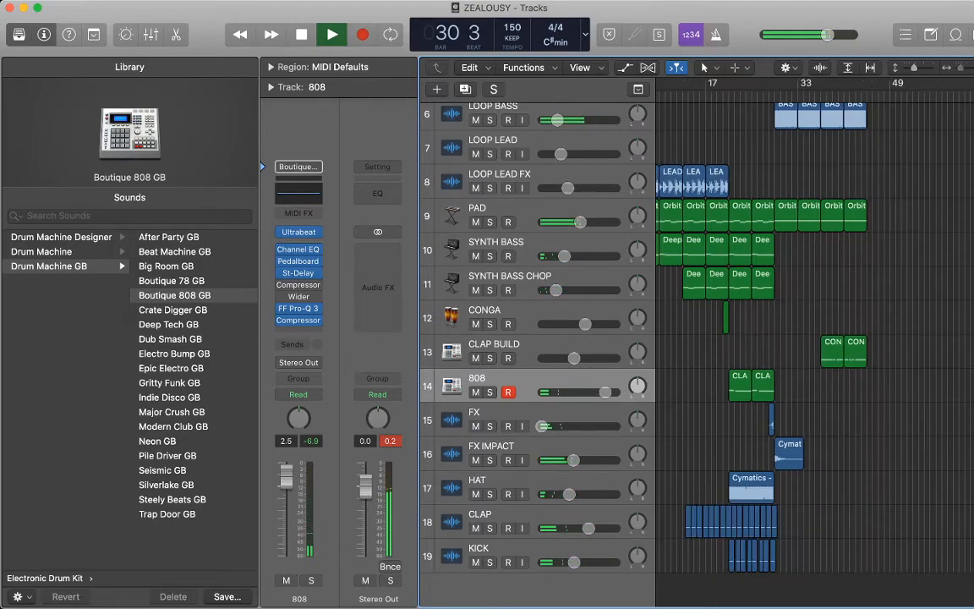
key(super+Left)
key(super+Left)
key(super+Left)
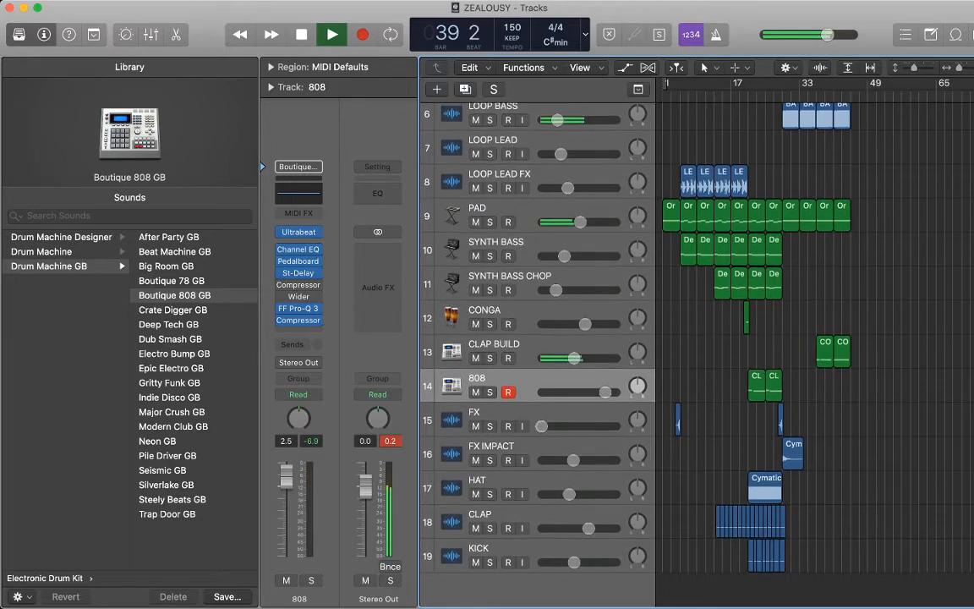
- Examine the loop and percussion regions around bars 33 to 45 during playback
scroll(816, 355, right, 1)
scroll(815, 356, up, 3)
scroll(815, 355, up, 3)
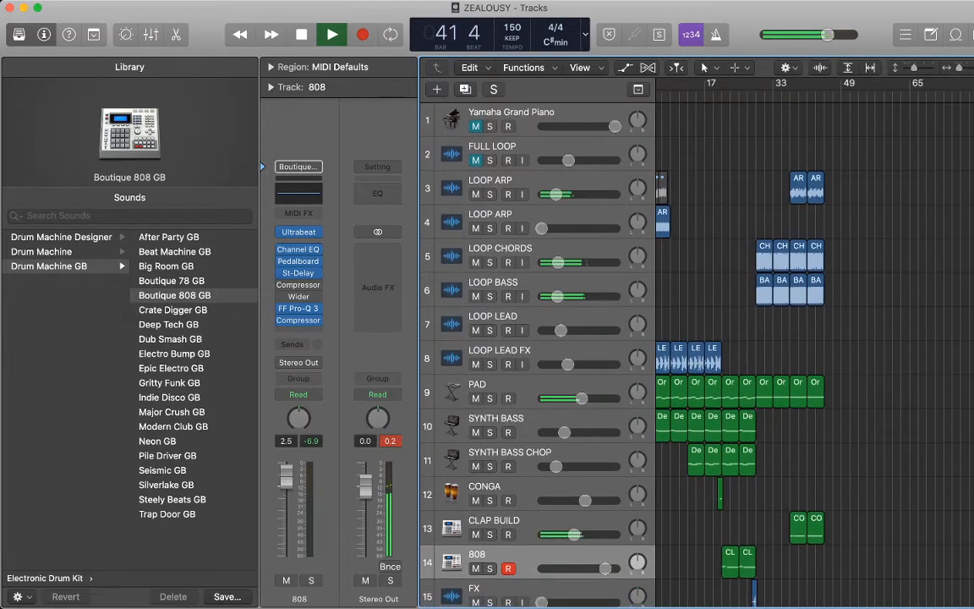
scroll(823, 355, up, 5)
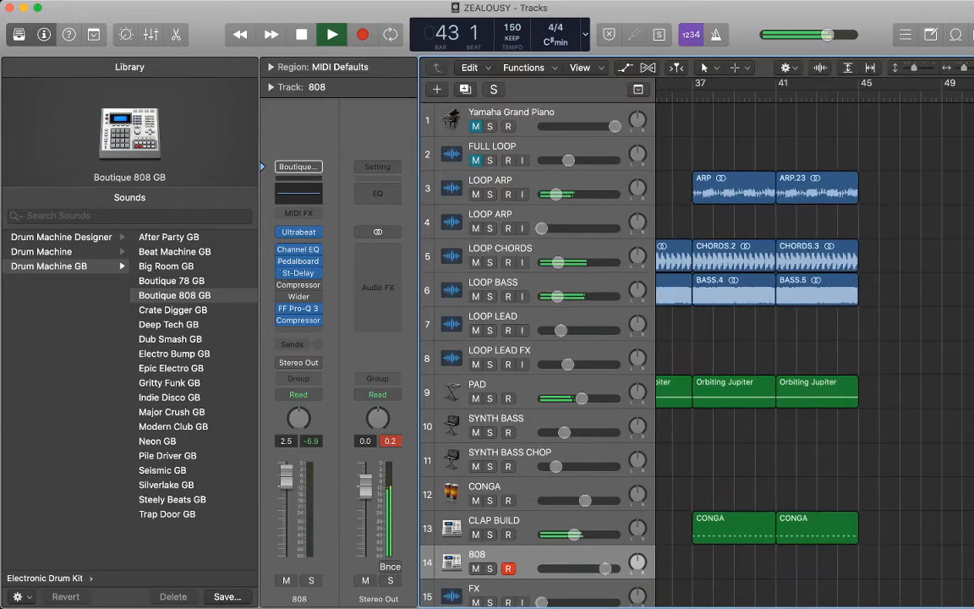
scroll(823, 355, left, 1)
scroll(824, 355, left, 1)
scroll(816, 355, left, 1)
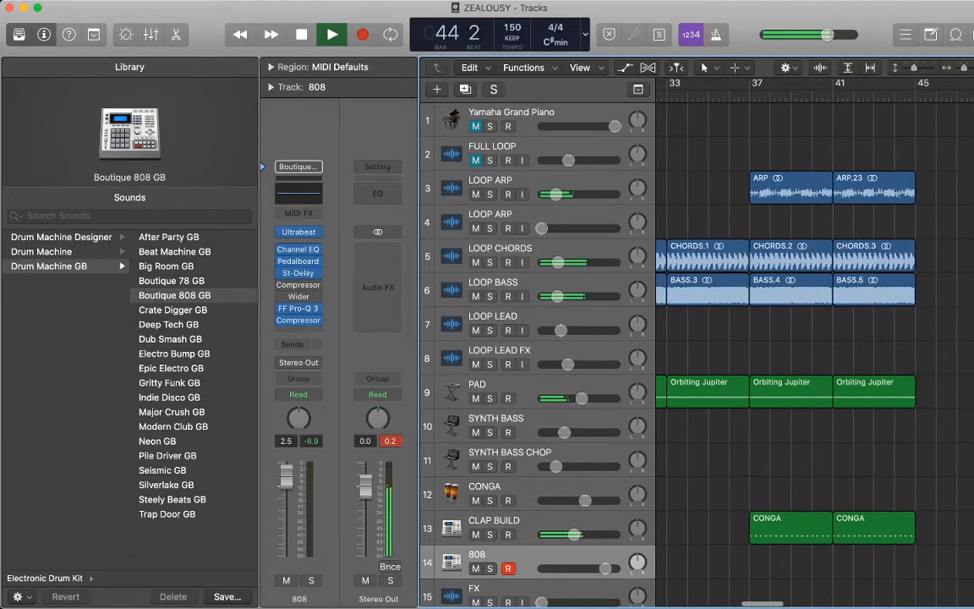
key(space)
- Return to the start of the song and play back the whole arrangement from bar 1
scroll(823, 355, right, 3)
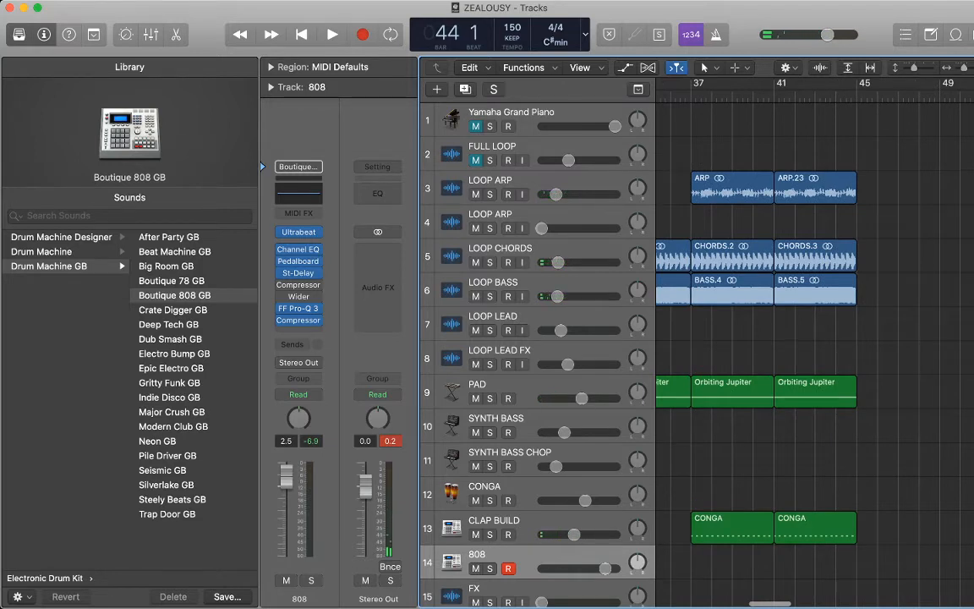
scroll(815, 355, left, 3)
key(Return)
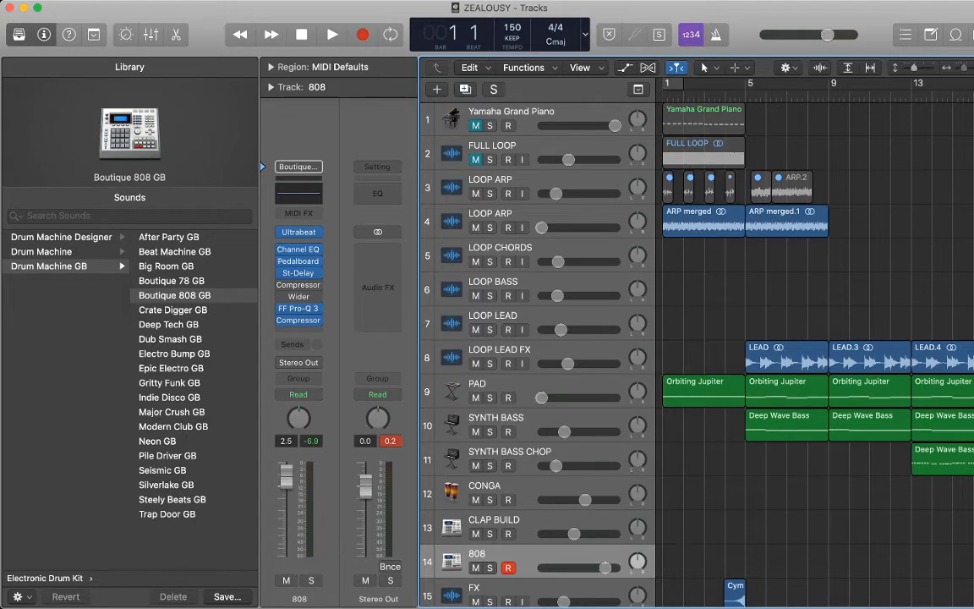
key(super+Left)
key(super+Left)
key(super+Left)
key(super+Left)
key(super+Left)
key(super+Left)
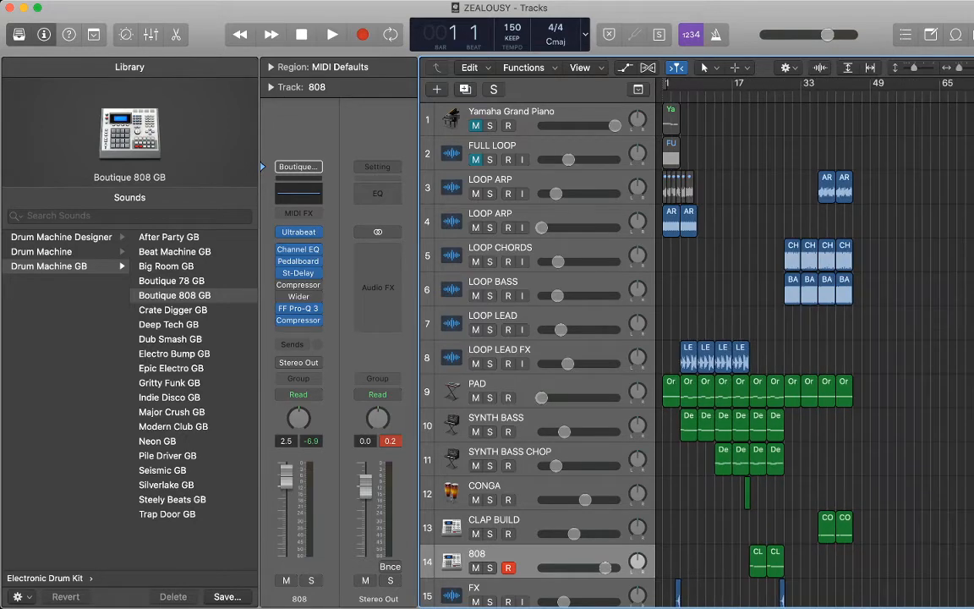
key(space)
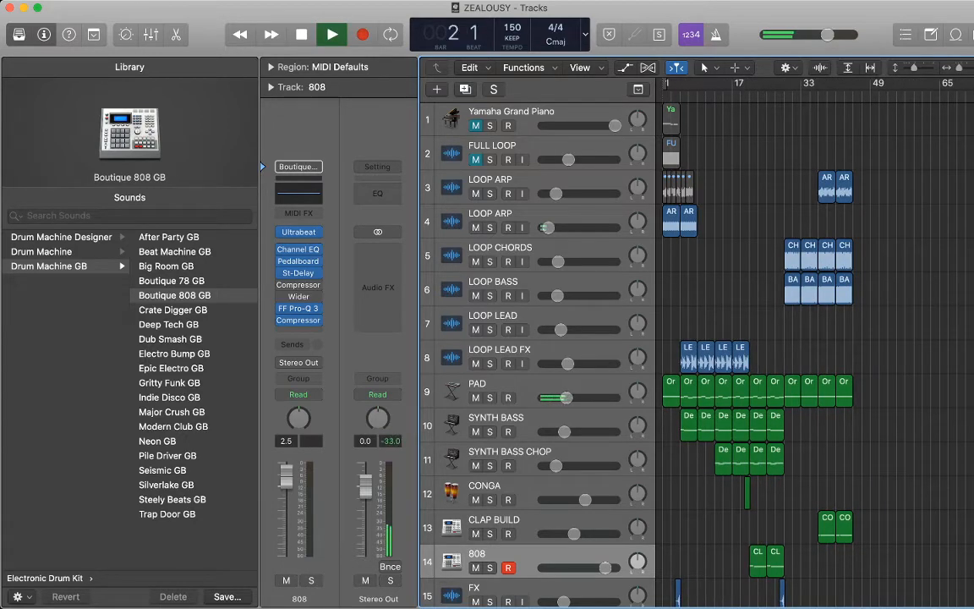
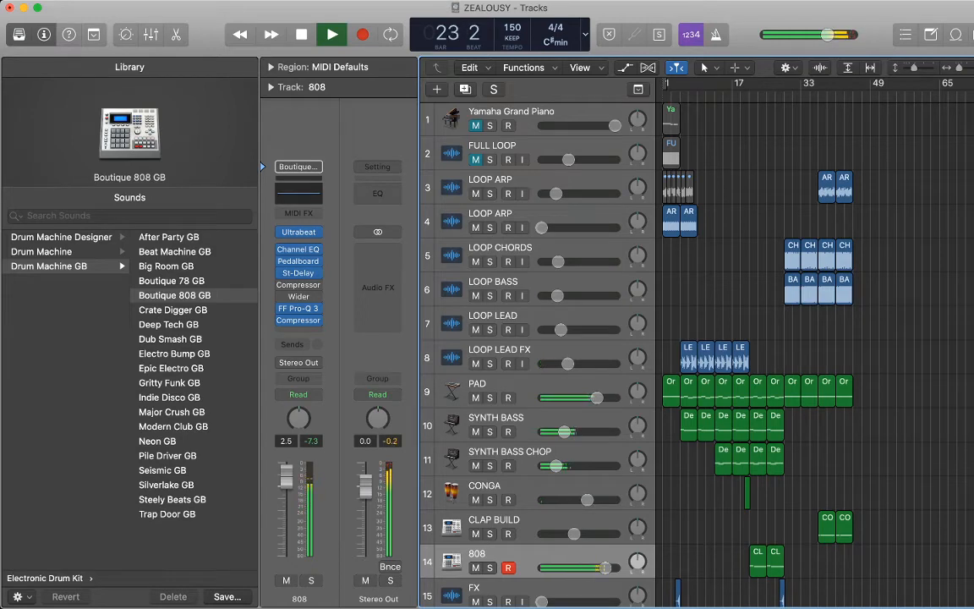
- Examine all tracks during playback through the build and into the chord section up to bar 32, then stop playback
key(super+Left)
key(super+Left)
scroll(812, 355, down, 2)
scroll(606, 391, down, 4)
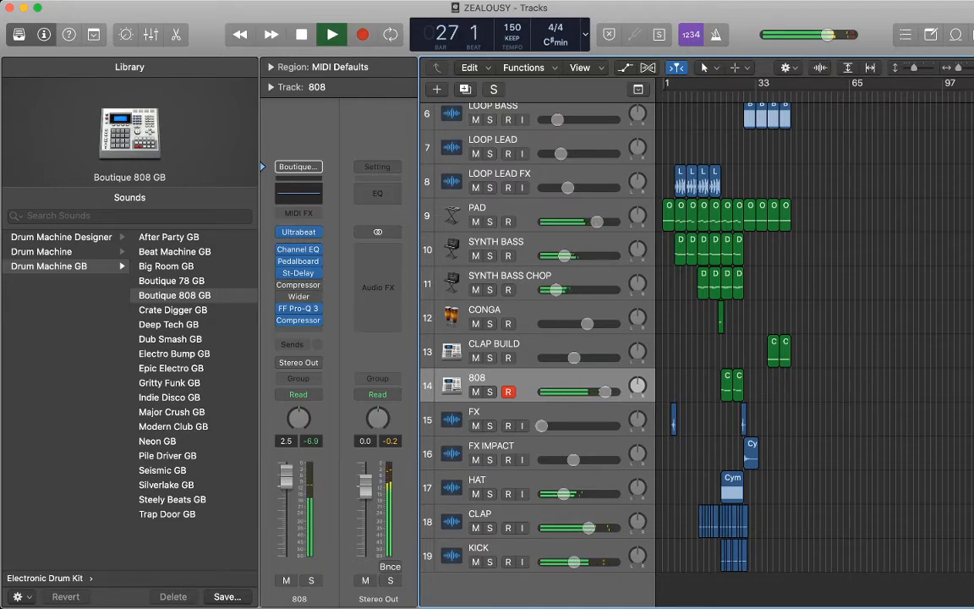
scroll(606, 392, up, 5)
scroll(827, 356, down, 3)
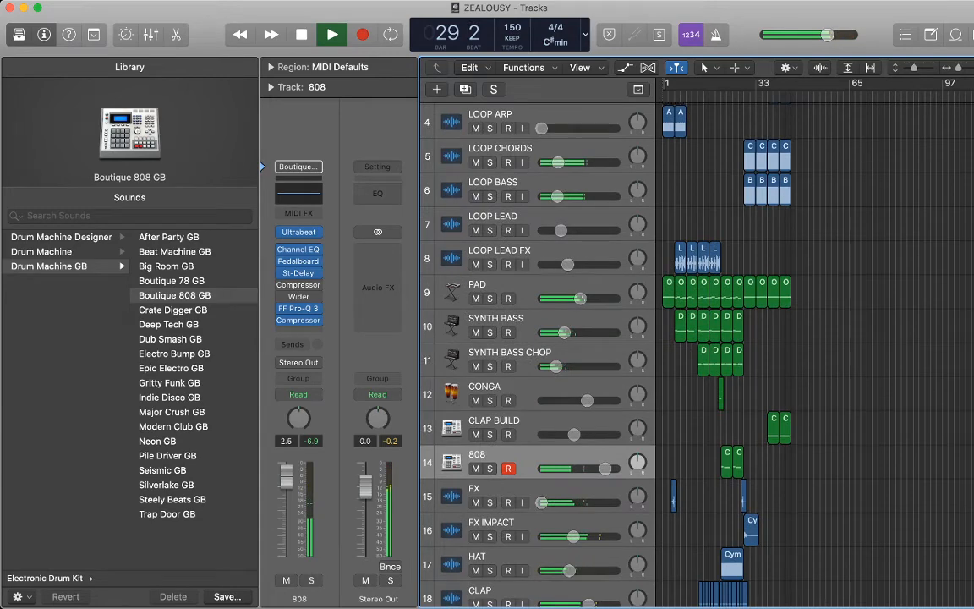
scroll(826, 355, left, 2)
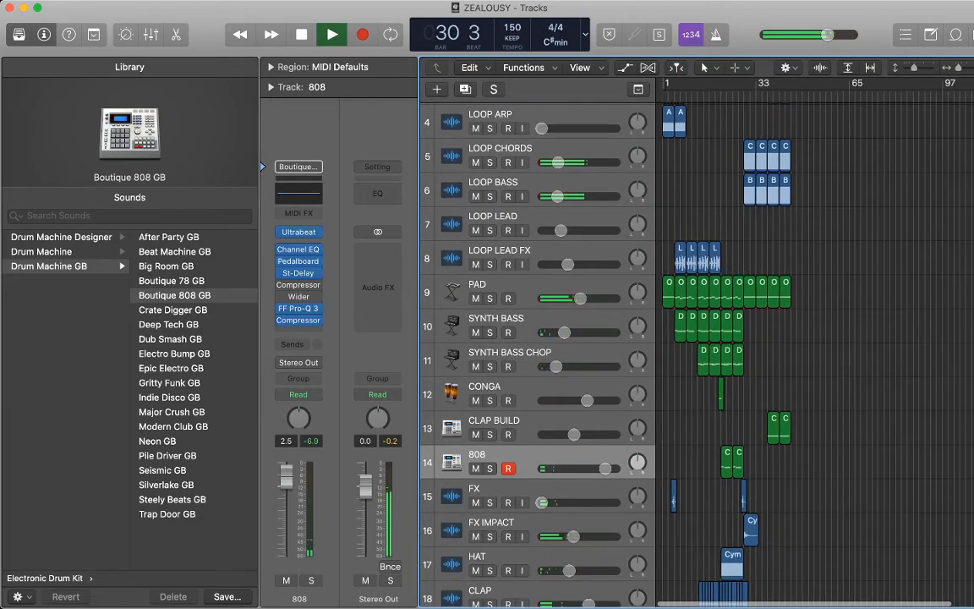
scroll(826, 355, right, 1)
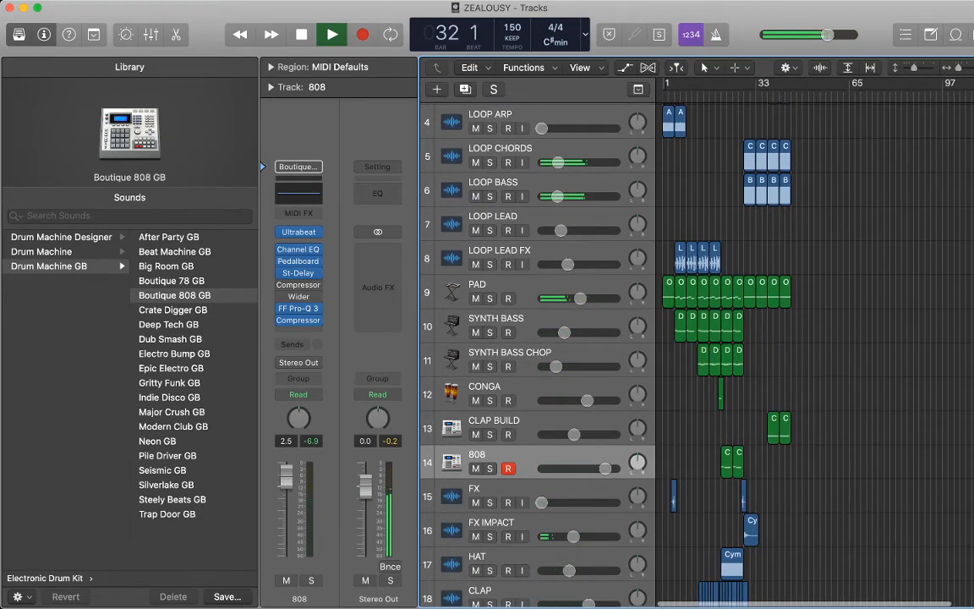
key(space)
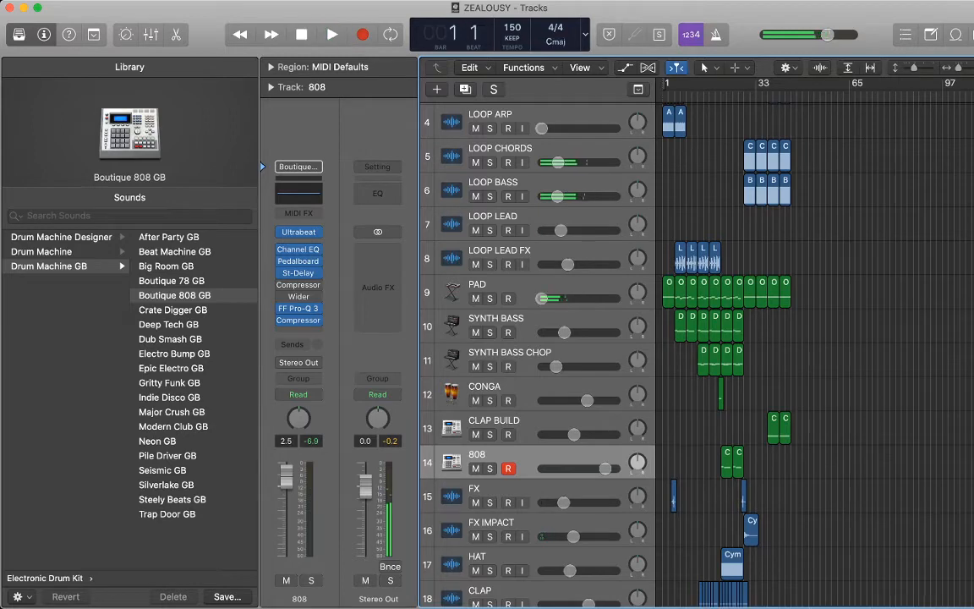
- Play the song from bar 1 and add the FF Pro-Q 3 and Wider effects to the PAD track
key(space)
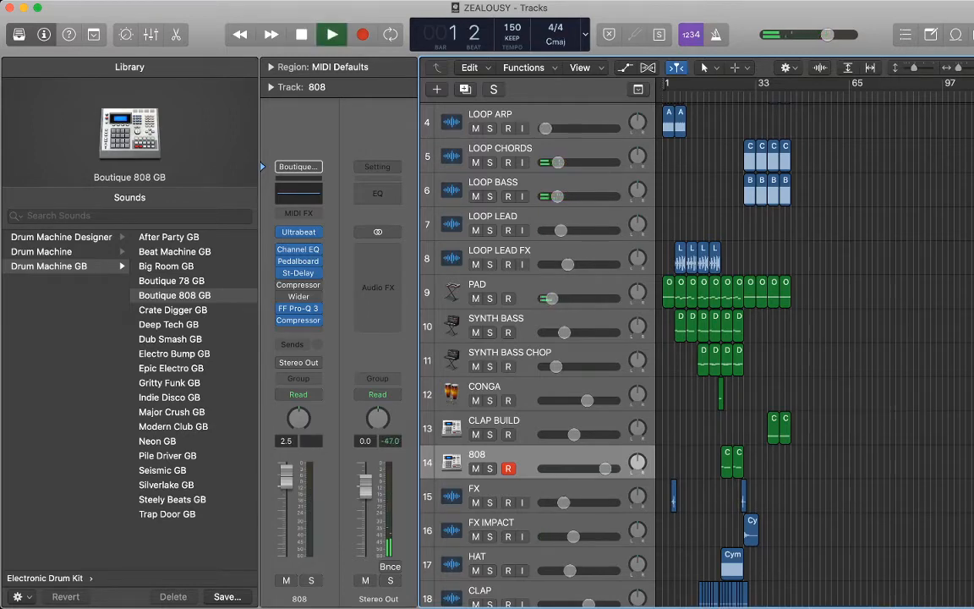
scroll(786, 338, up, 1)
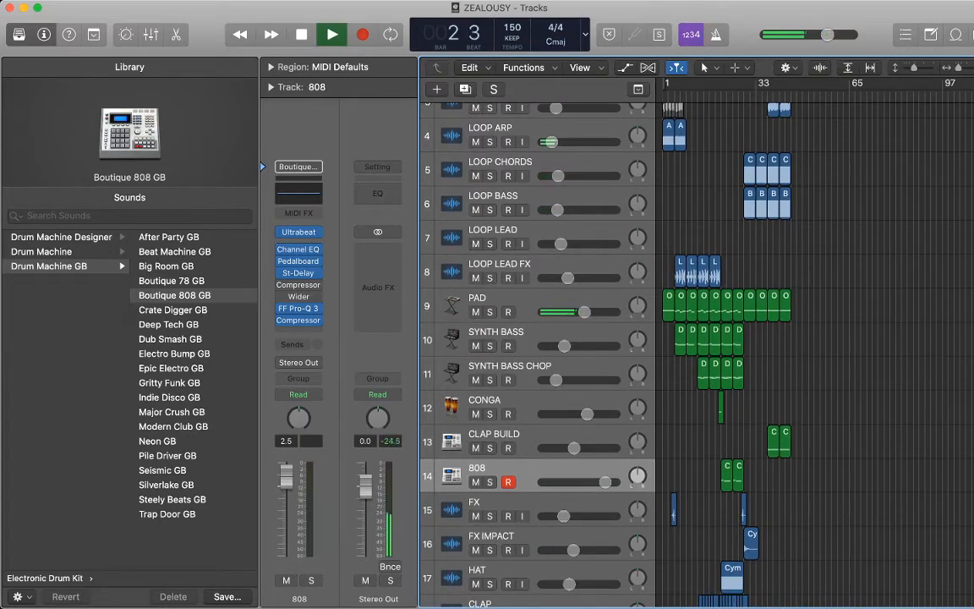
key(super+Right)
scroll(826, 352, left, 1)
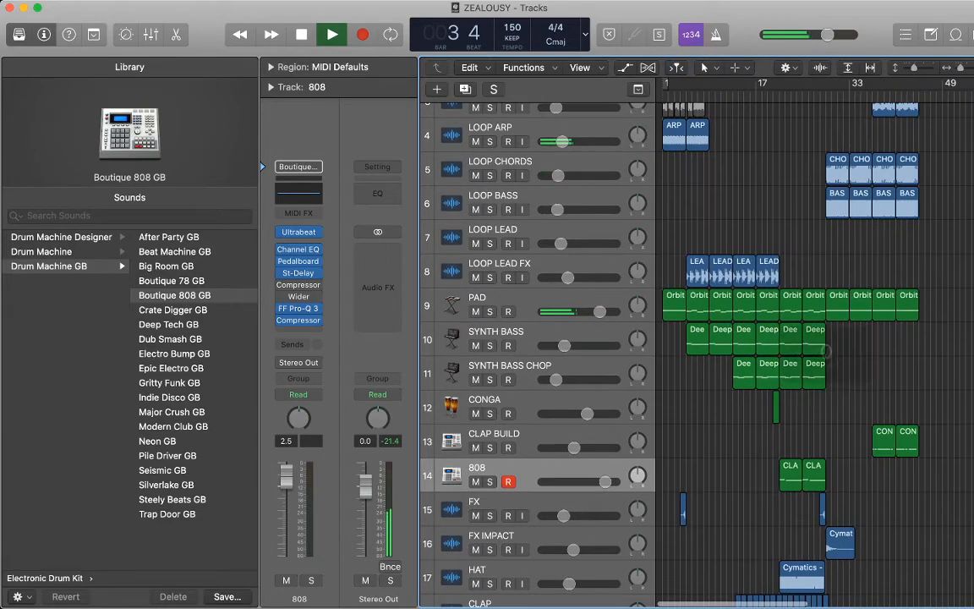
click(499, 299)
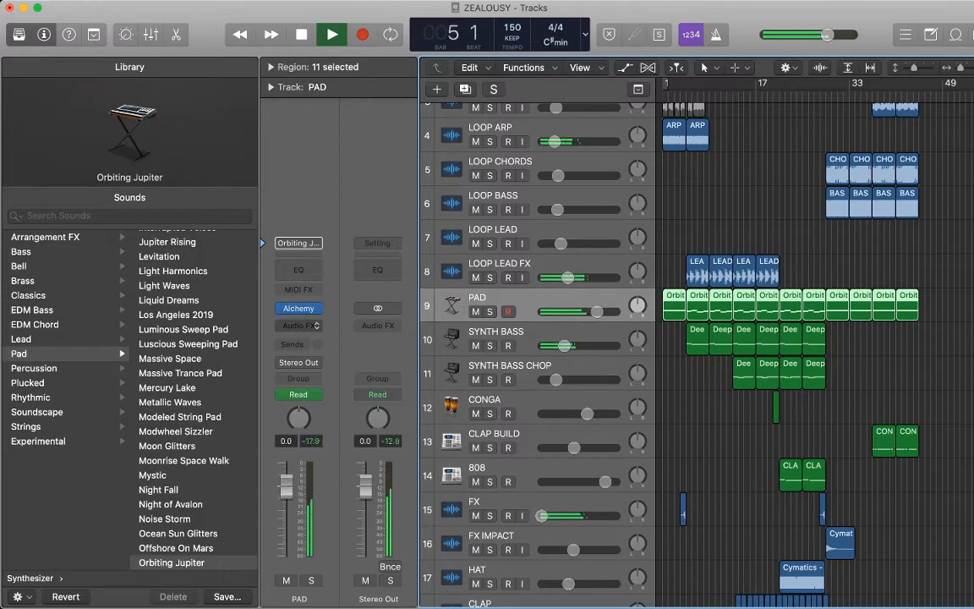
click(299, 325)
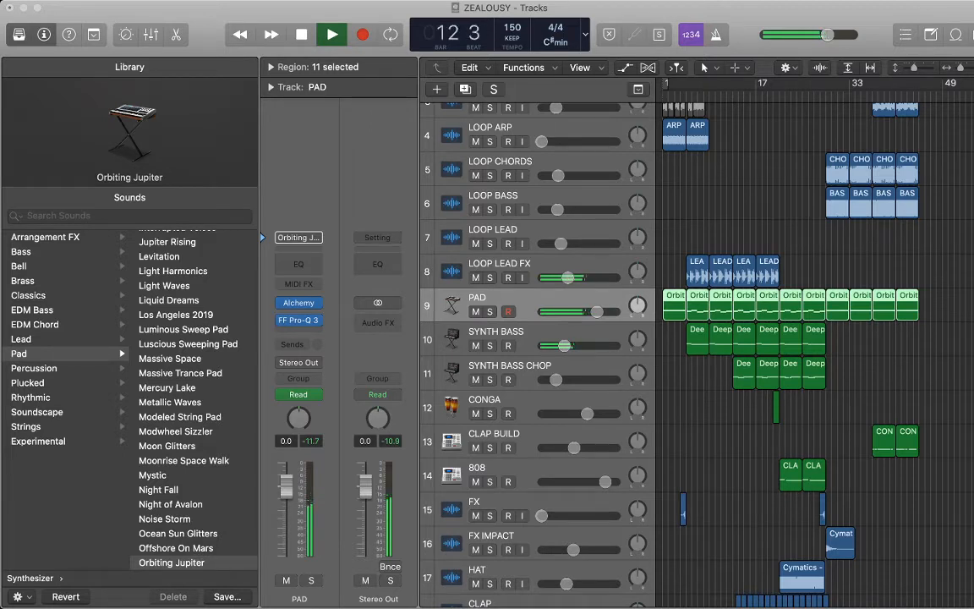
click(874, 372)
click(874, 373)
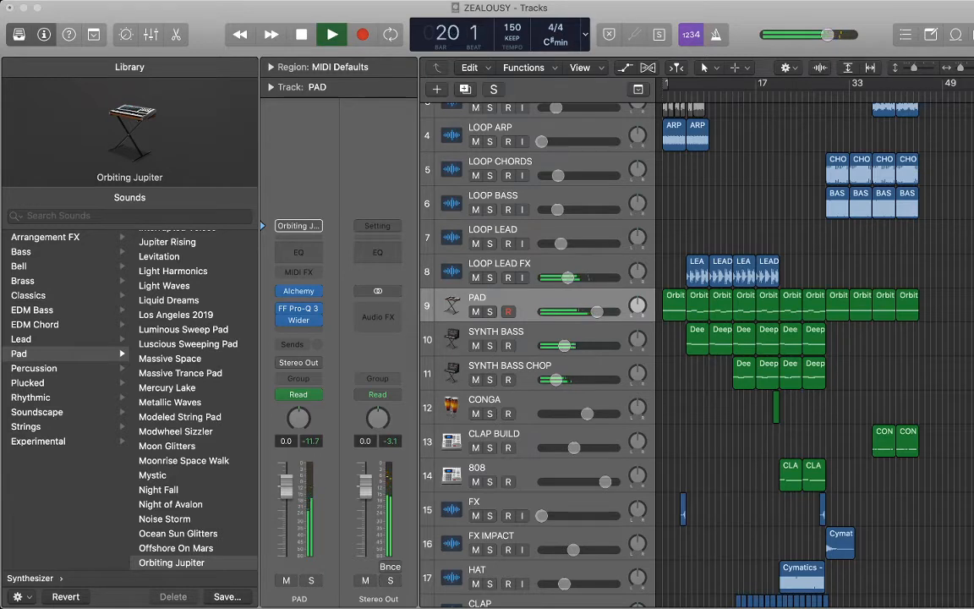
- Lower the PAD track's volume automation to -3.4 dB from bar 5 and -3.0 dB from bar 13 up to bar 29
key(a)
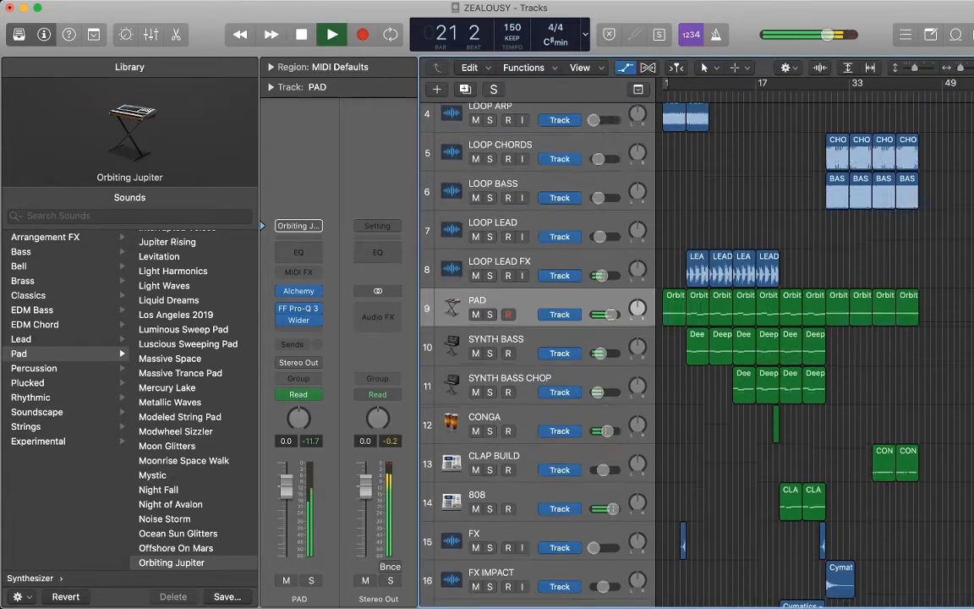
drag(674, 295, 664, 273)
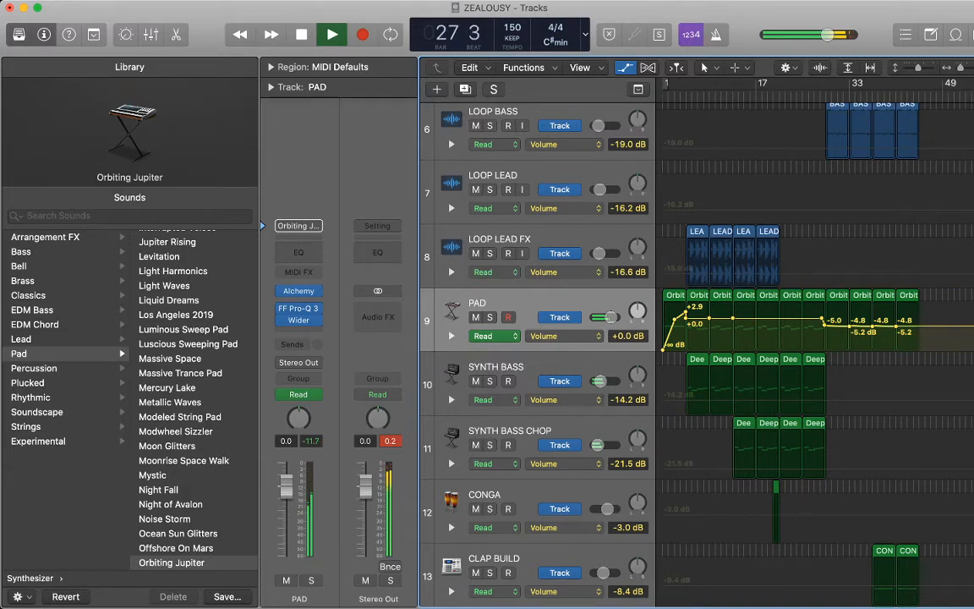
drag(697, 318, 698, 321)
mouse_move(766, 318)
mouse_down()
mouse_move(733, 322)
mouse_move(766, 323)
mouse_up()
key(space)
drag(697, 322, 697, 323)
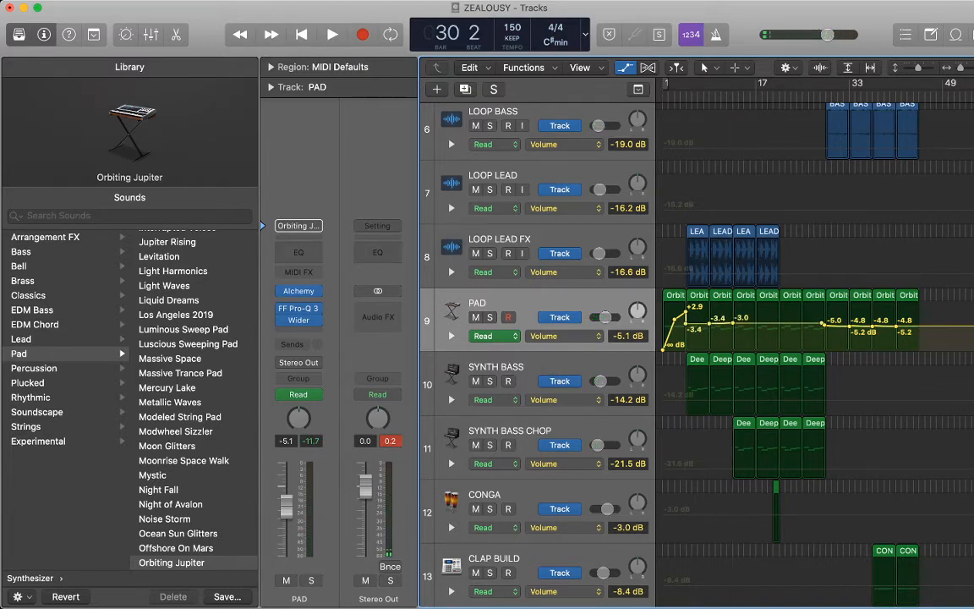
- Play back the intro and 808 build with the automation view hidden to check the pad level in the mix
key(space)
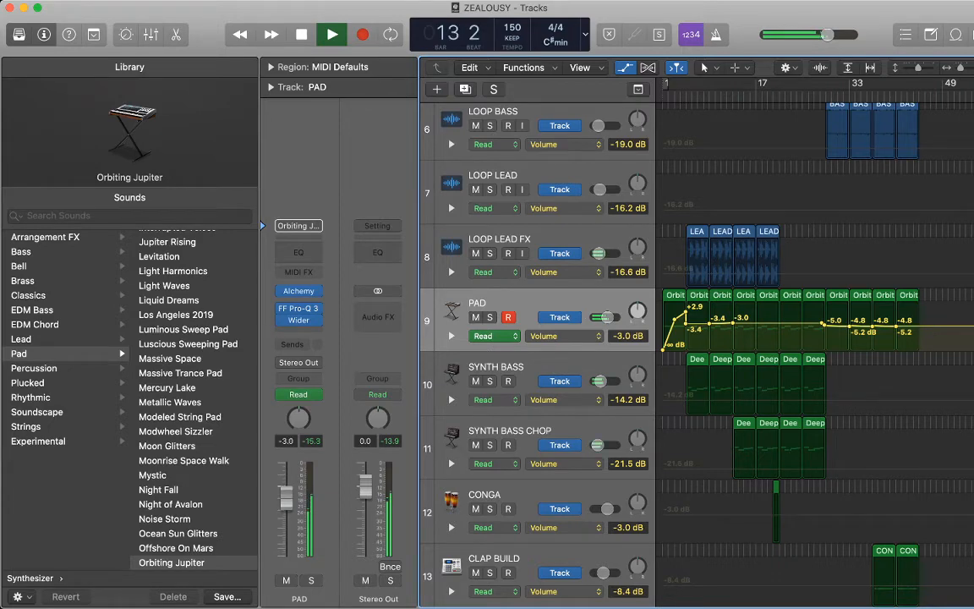
key(a)
scroll(697, 355, down, 2)
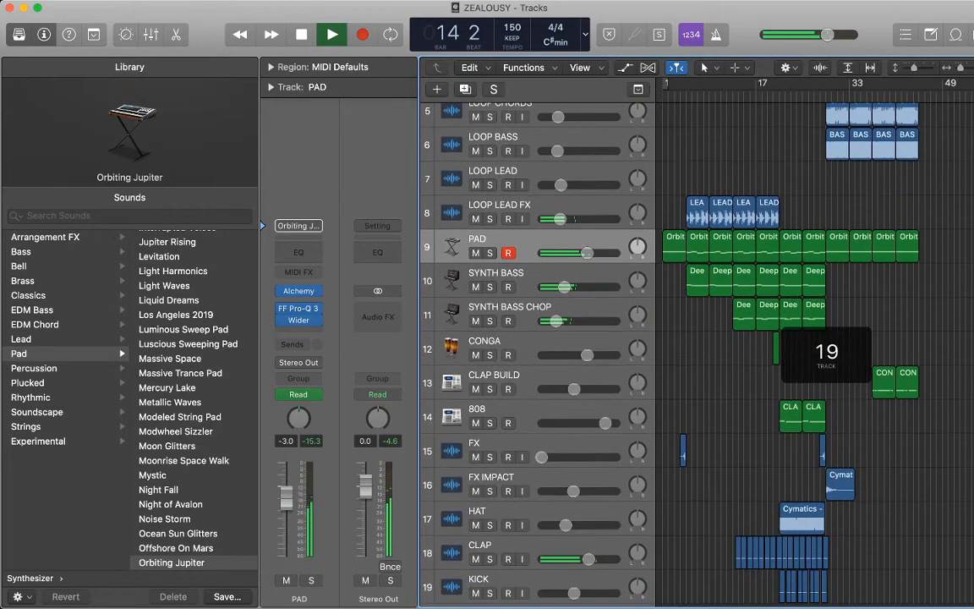
scroll(697, 355, down, 4)
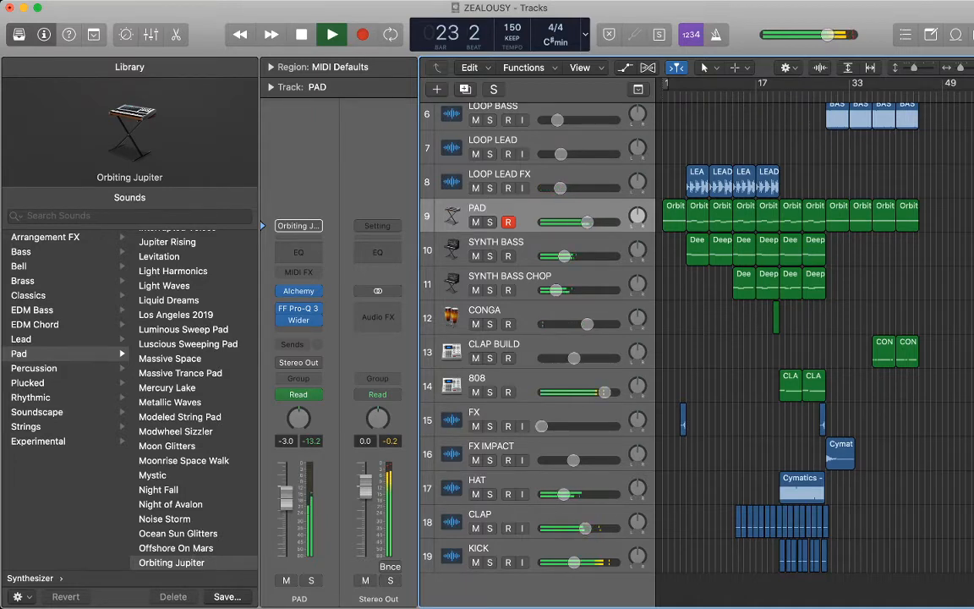
scroll(804, 346, up, 5)
click(674, 159)
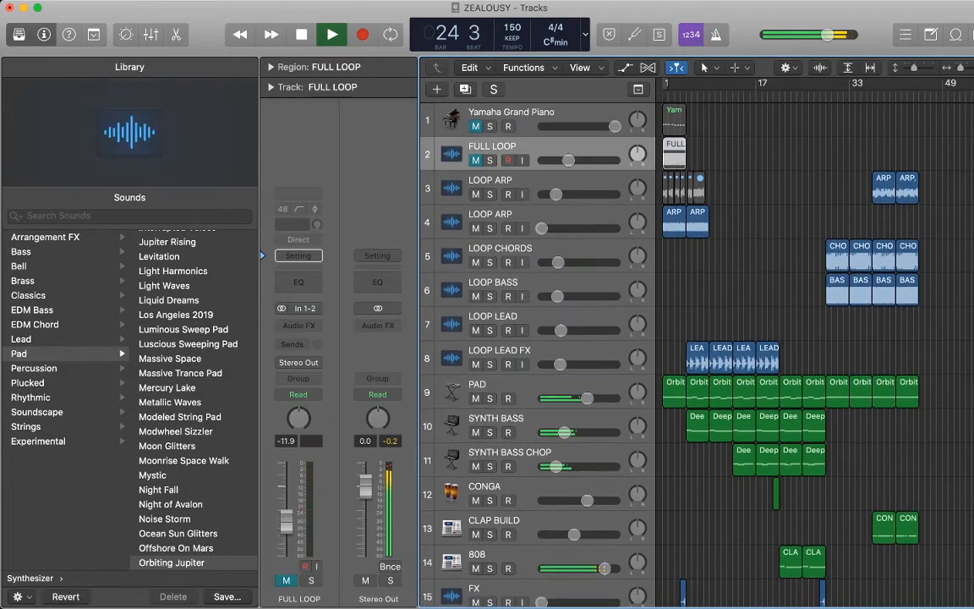
- Select the LOOP CHORDS track and examine the loop and percussion regions during playback from bar 27 to 38
click(508, 249)
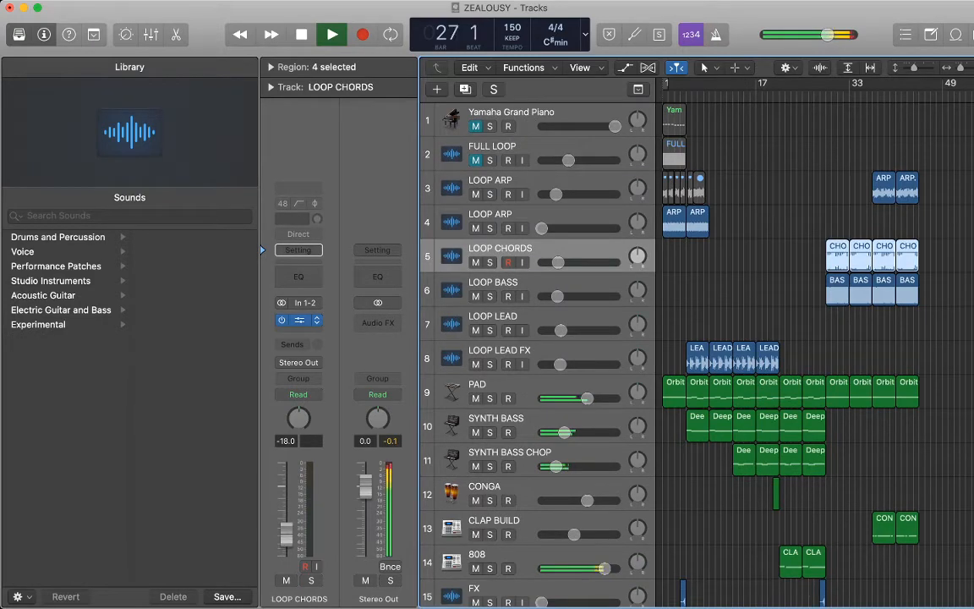
scroll(794, 355, down, 5)
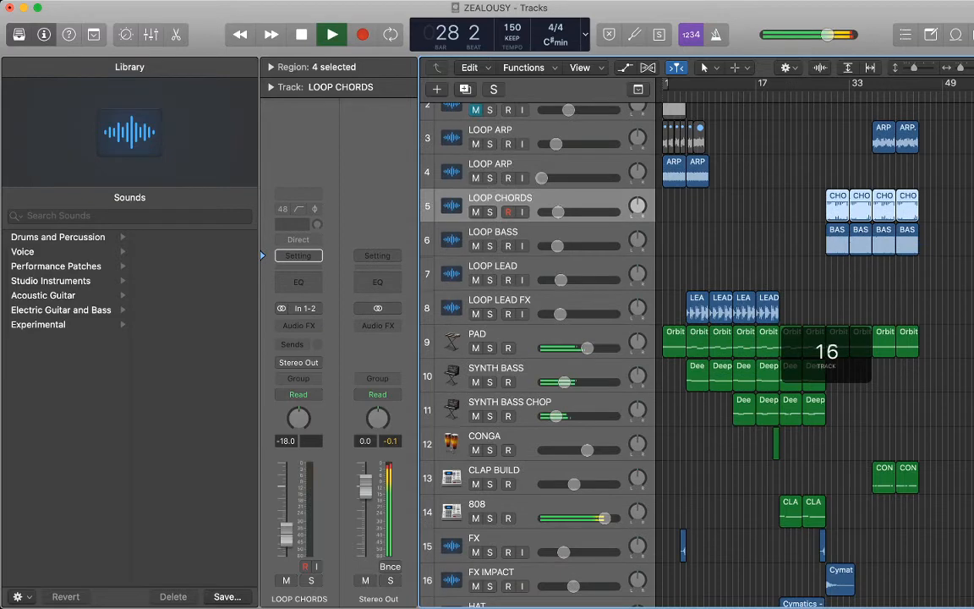
scroll(795, 355, up, 2)
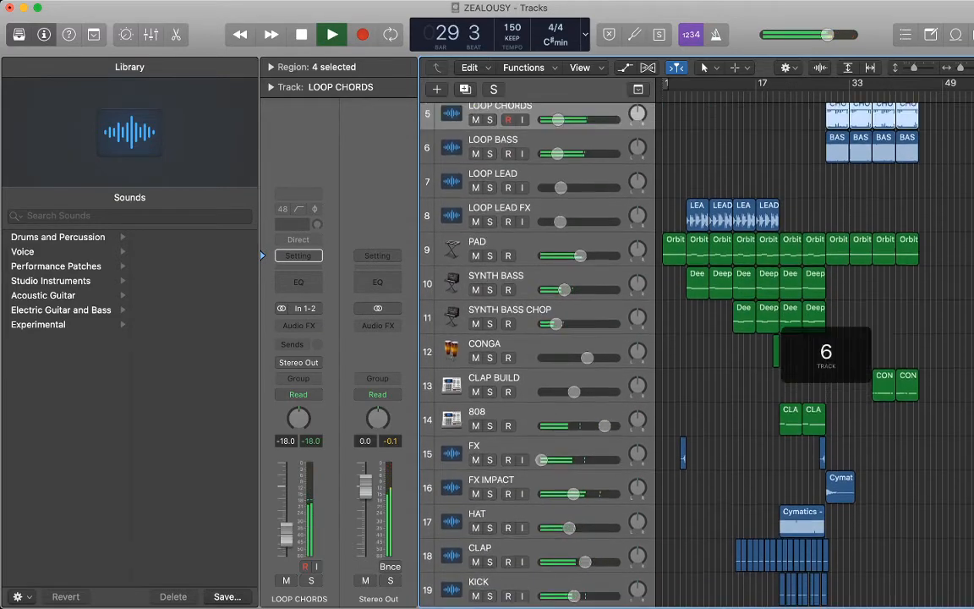
scroll(826, 352, down, 1)
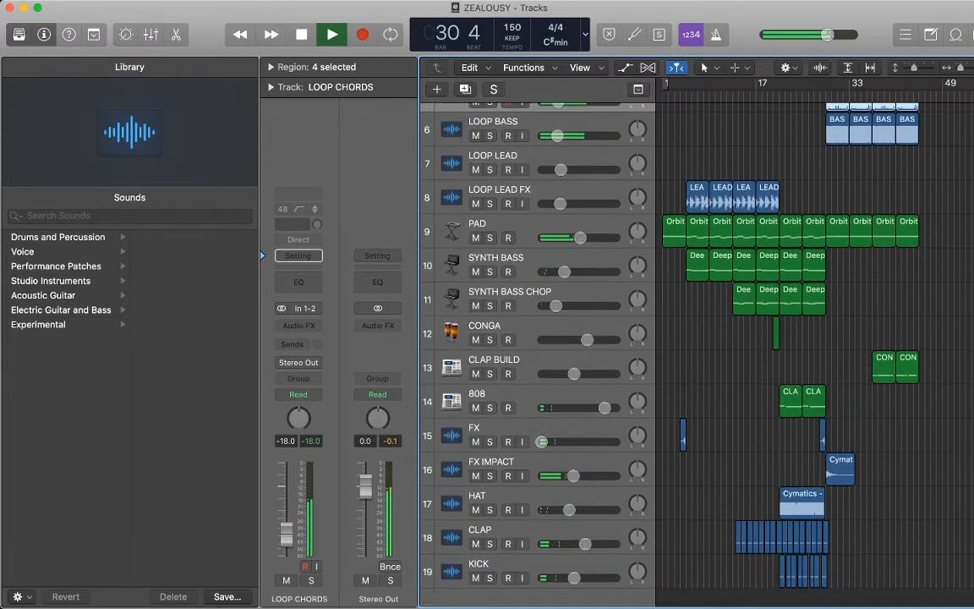
scroll(826, 352, right, 1)
scroll(826, 352, right, 4)
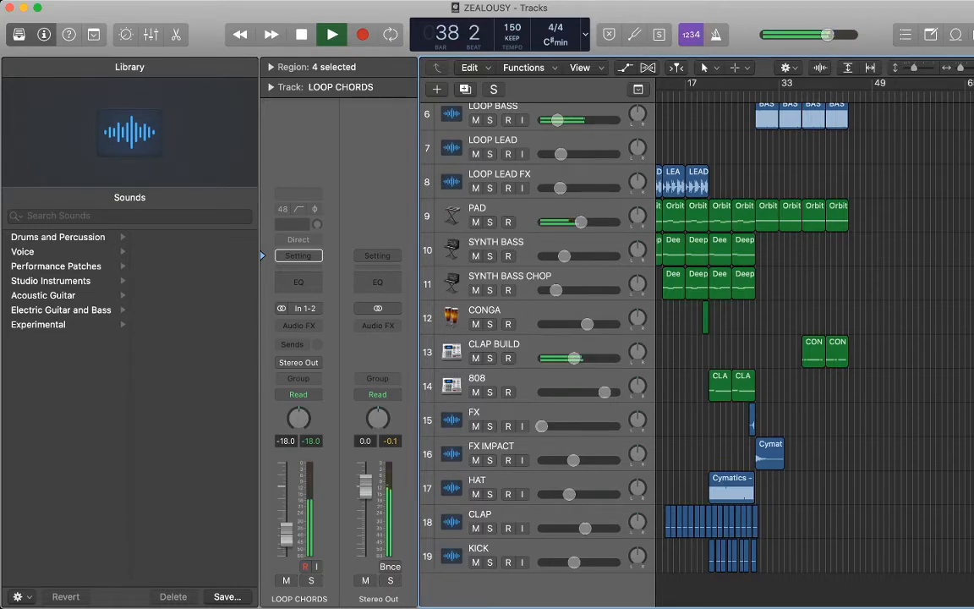
- Insert FF Pro-Q 3 on the LOOP CHORDS track and stop playback at bar 45
scroll(812, 338, up, 5)
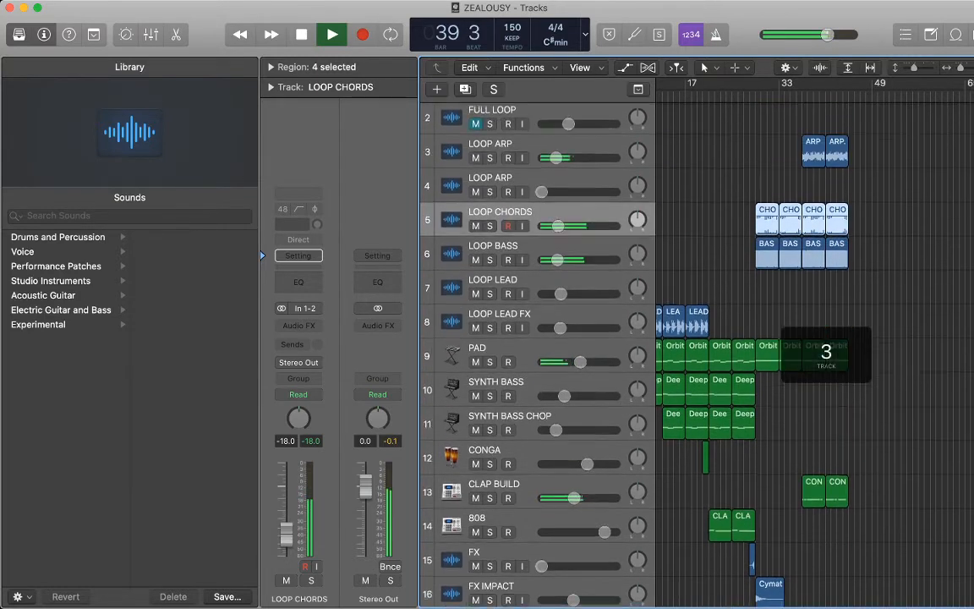
click(812, 338)
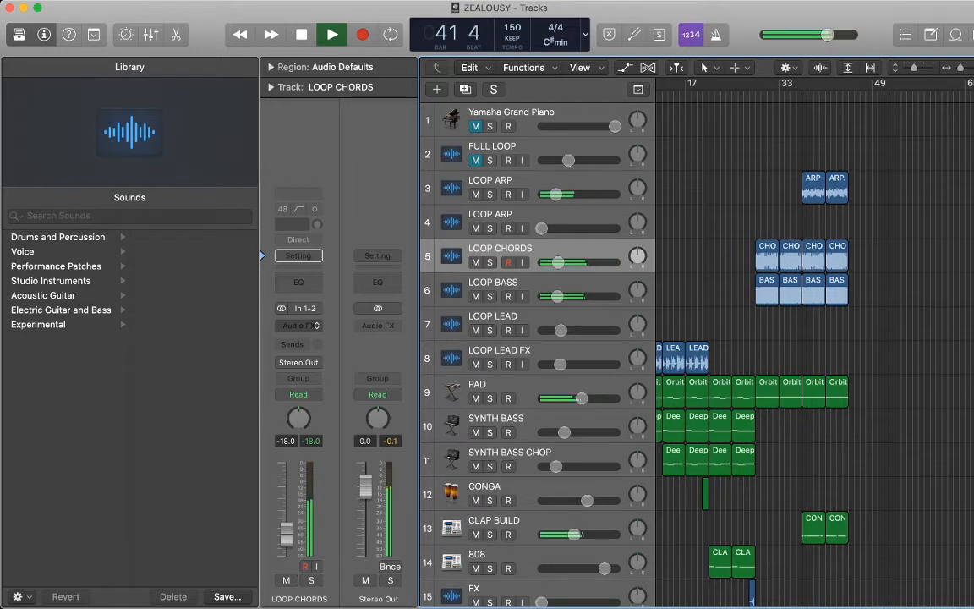
click(299, 326)
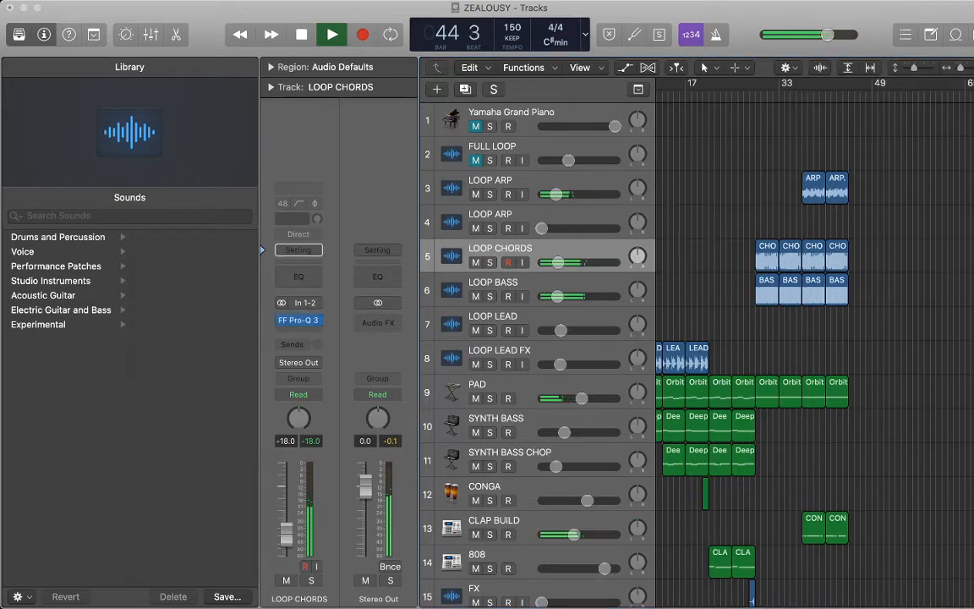
key(space)
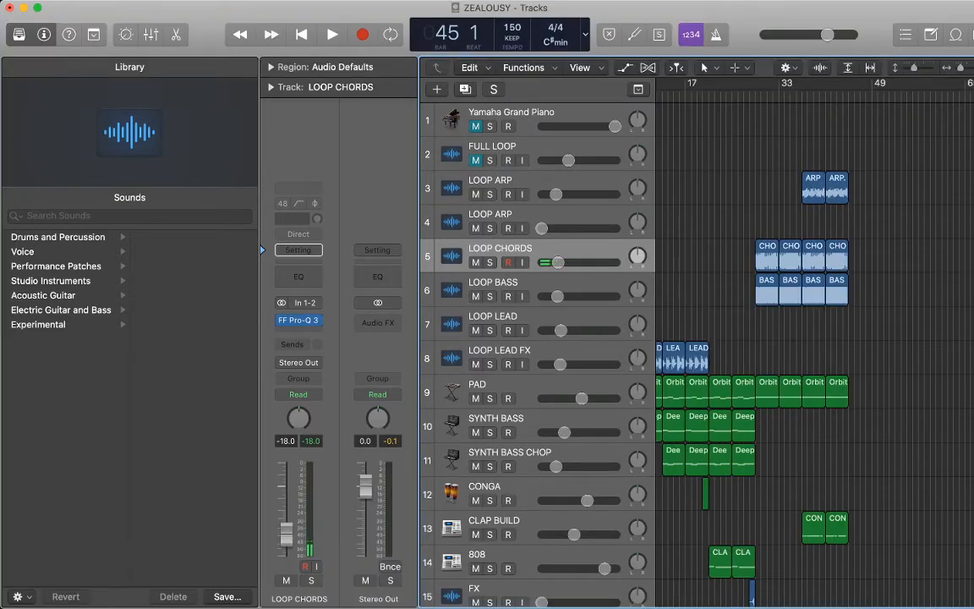
- Replay the section from bar 37 to 45 and set the LOOP CHORDS volume to -19.5 dB
key(shift+comma)
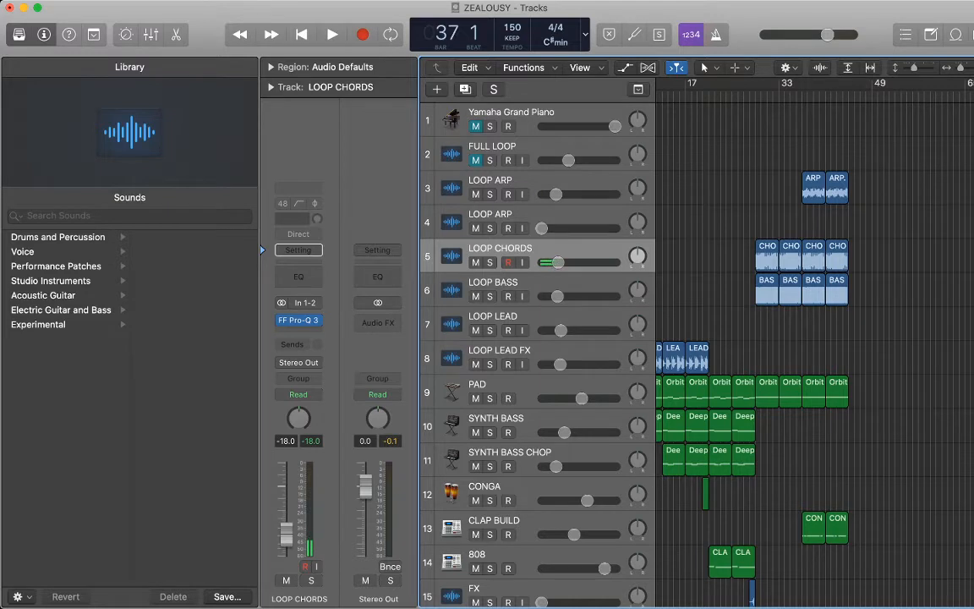
key(space)
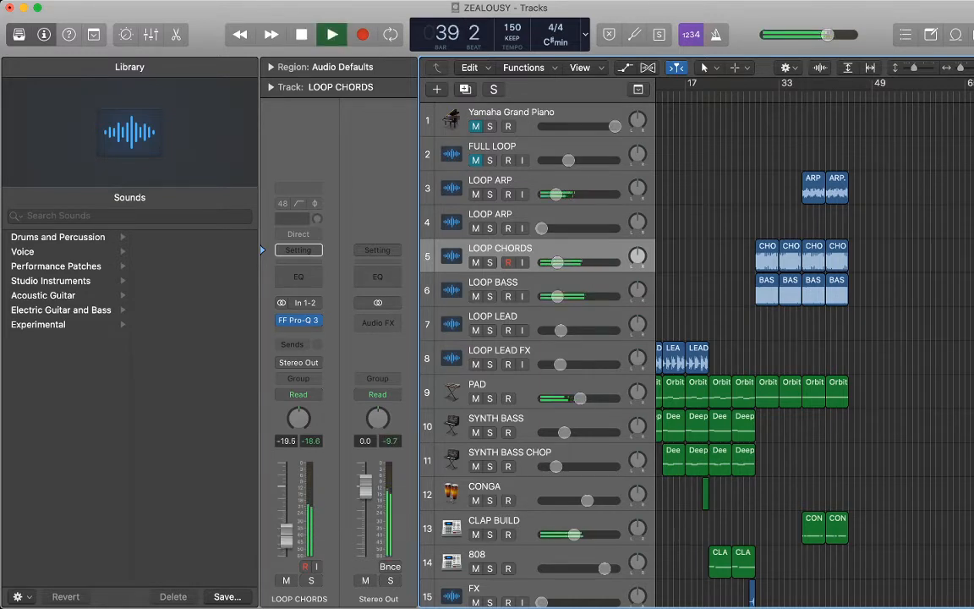
scroll(676, 338, down, 1)
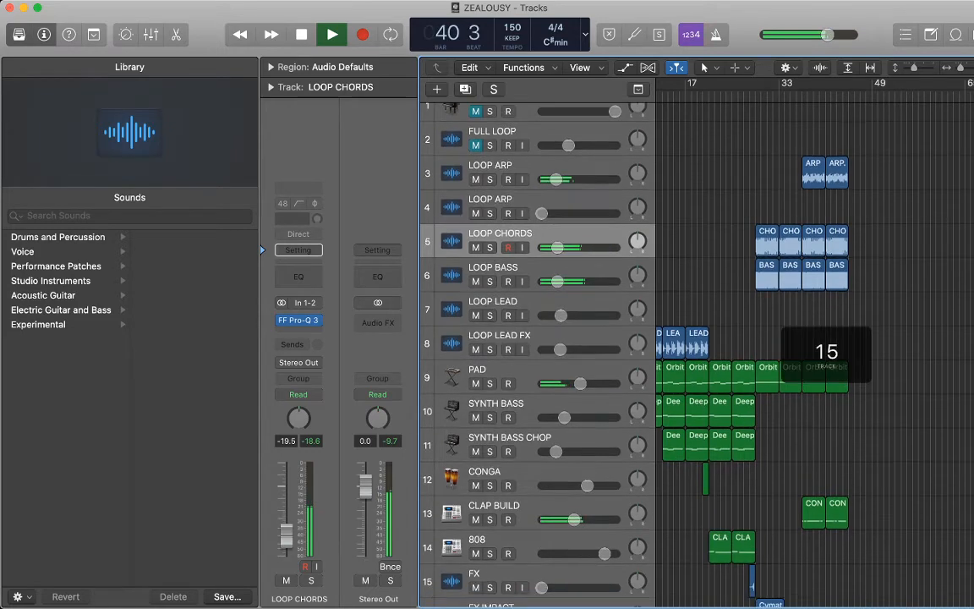
scroll(693, 338, down, 4)
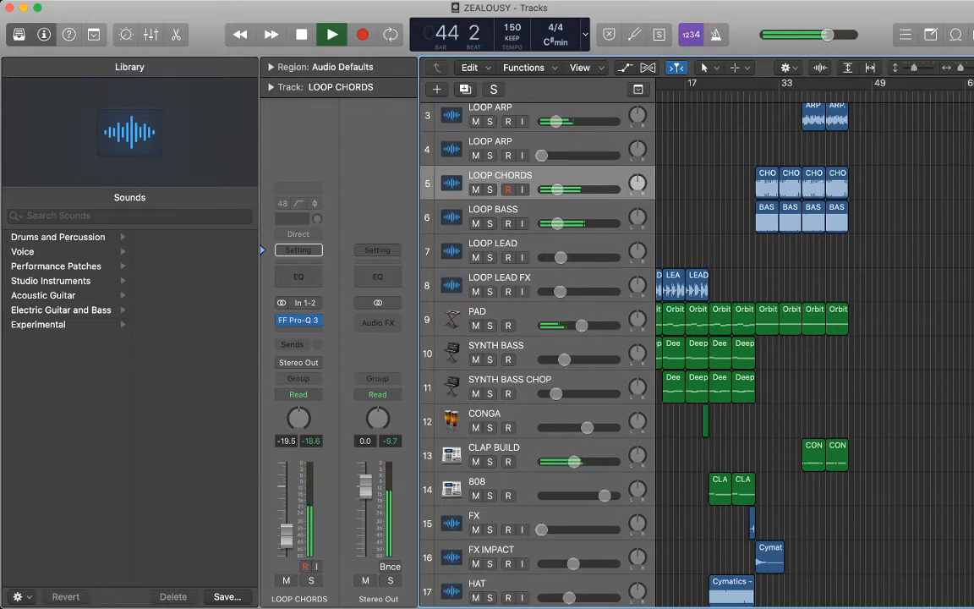
key(space)
- Select the CLAP BUILD track with its two CONGA regions between bars 37 and 45
scroll(693, 355, down, 4)
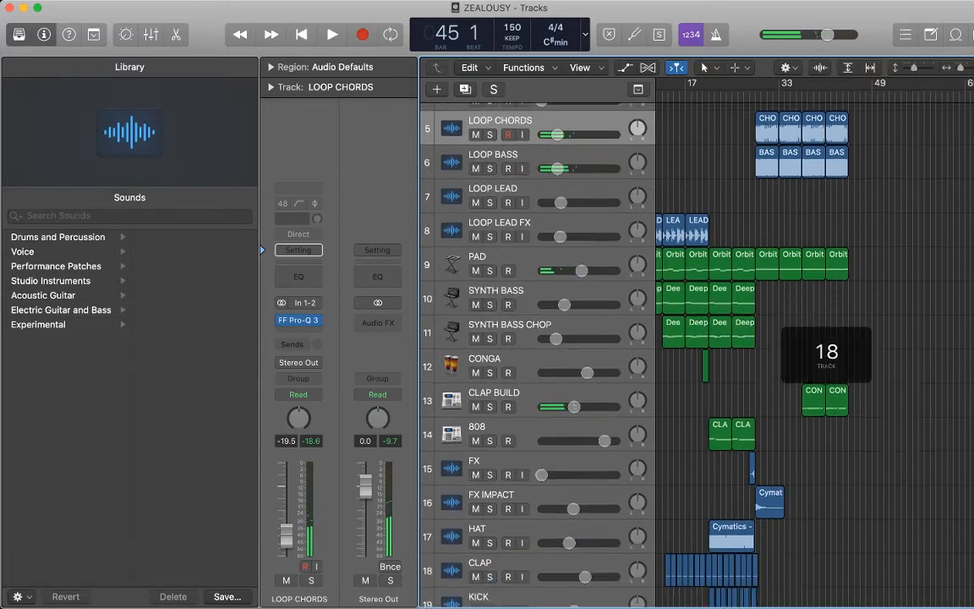
scroll(694, 355, down, 2)
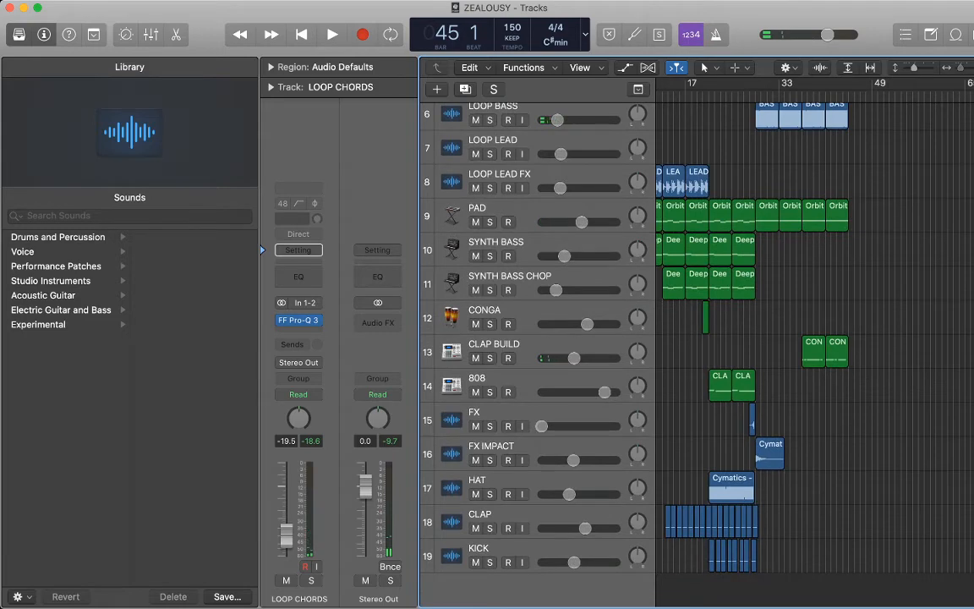
scroll(849, 338, up, 5)
scroll(826, 358, left, 3)
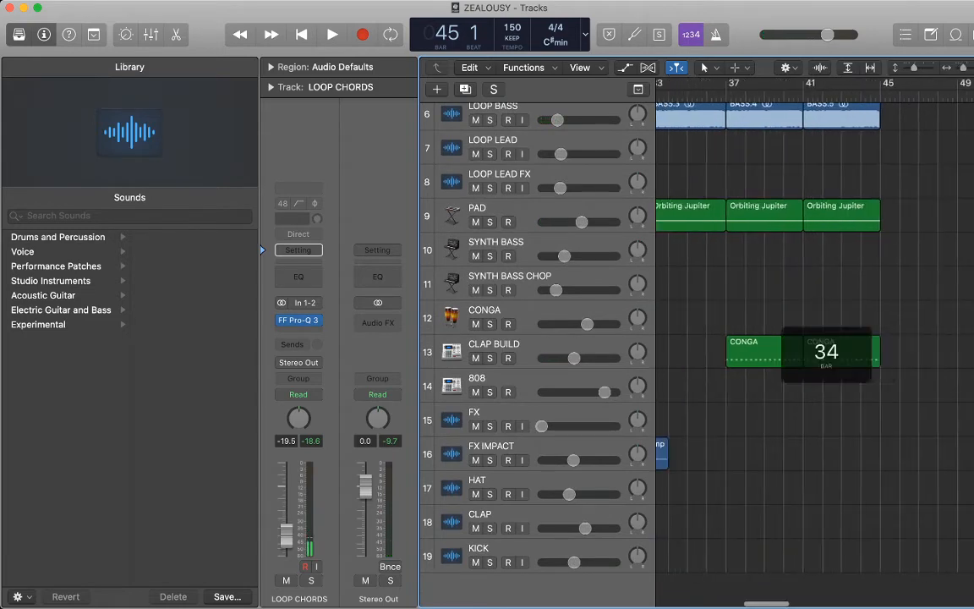
click(816, 95)
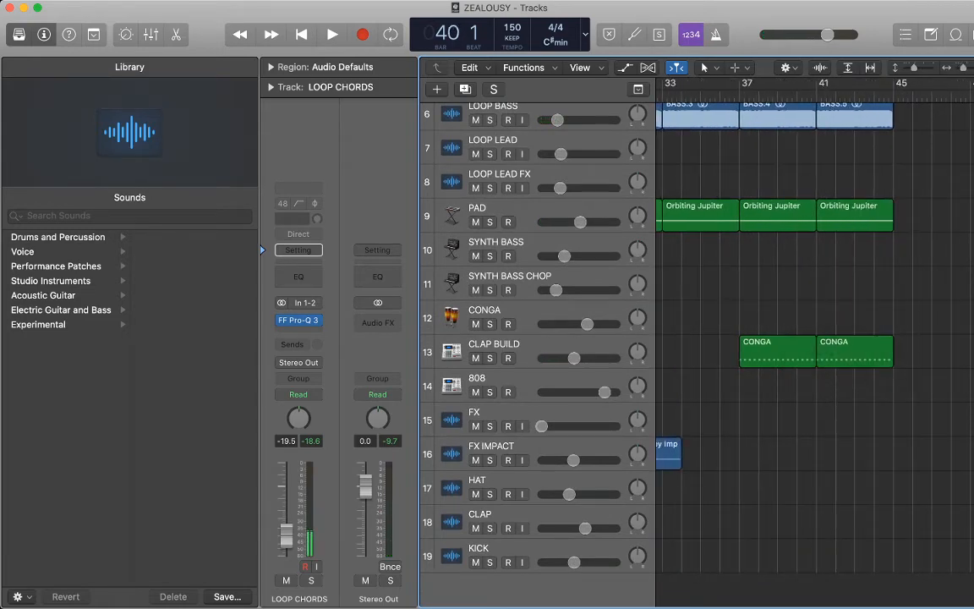
click(494, 345)
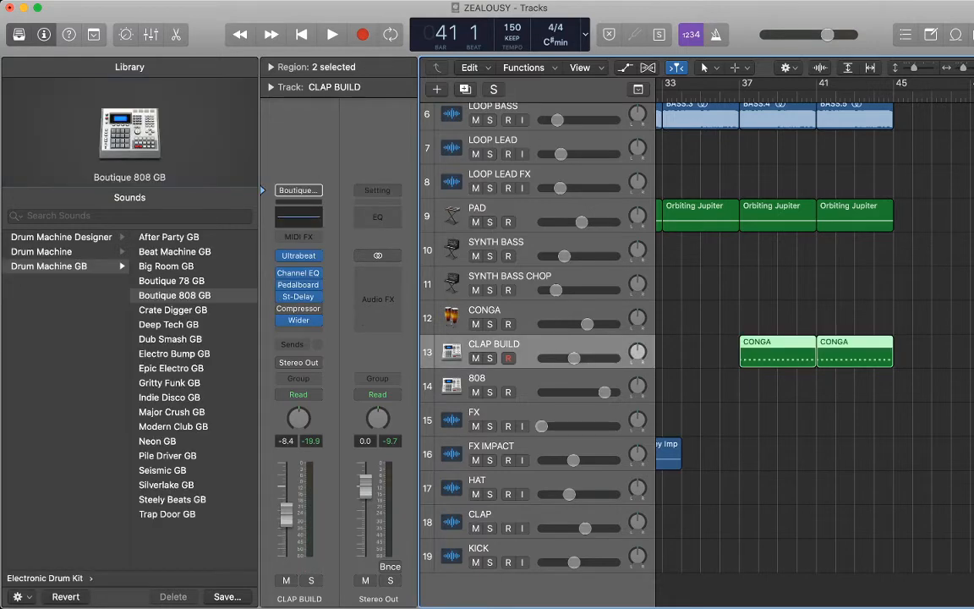
- Switch to the sample folder and add the Cymatics Odyssey Trap Snare 4 and Snare 2 samples on two new tracks
key(super+Tab)
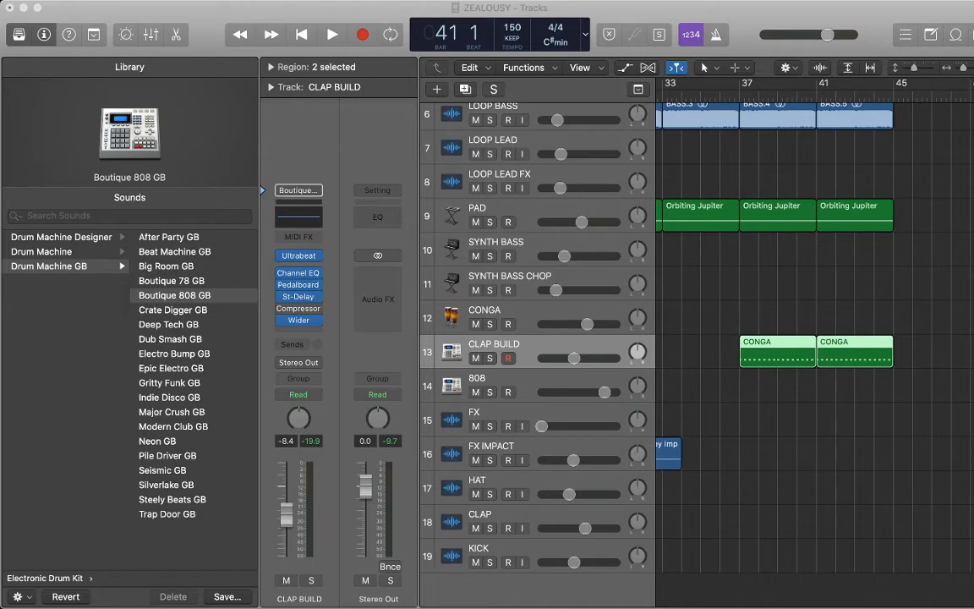
drag(662, 524, 823, 589)
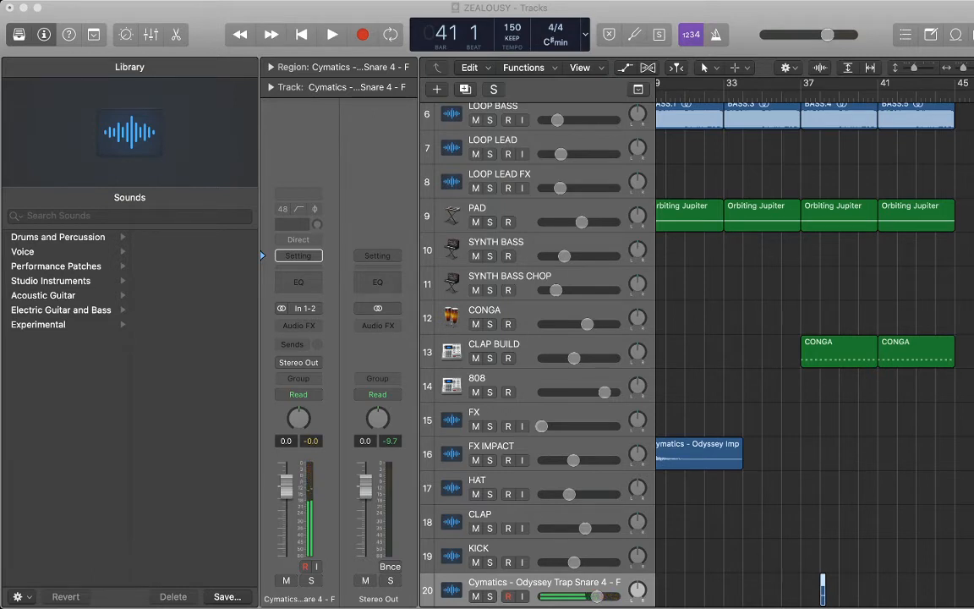
drag(738, 282, 866, 591)
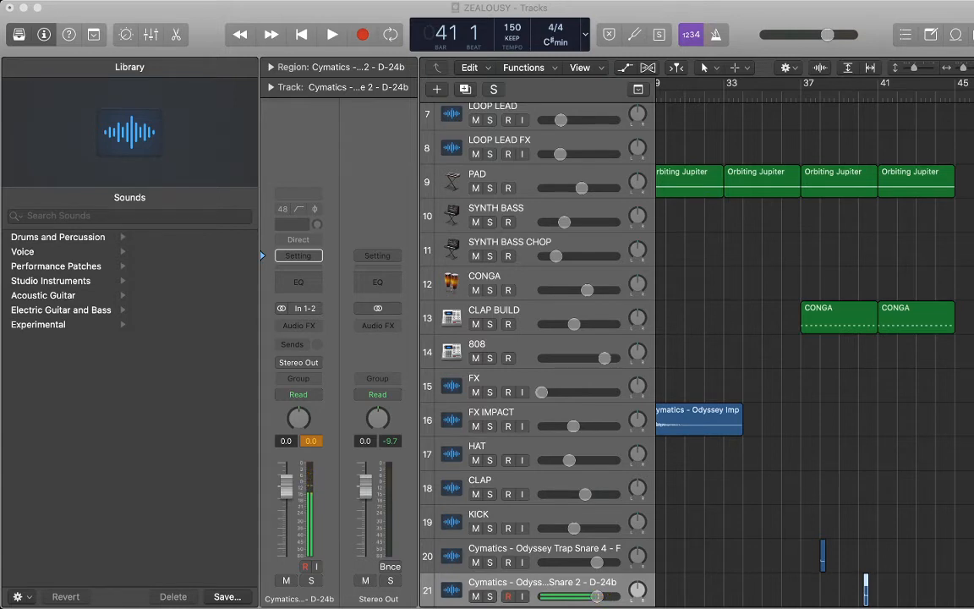
- Set the playhead to bar 37 and play briefly to judge where the two snare samples belong
click(801, 95)
click(866, 590)
key(super+Right)
key(super+Right)
key(super+Right)
key(super+Right)
key(super+Right)
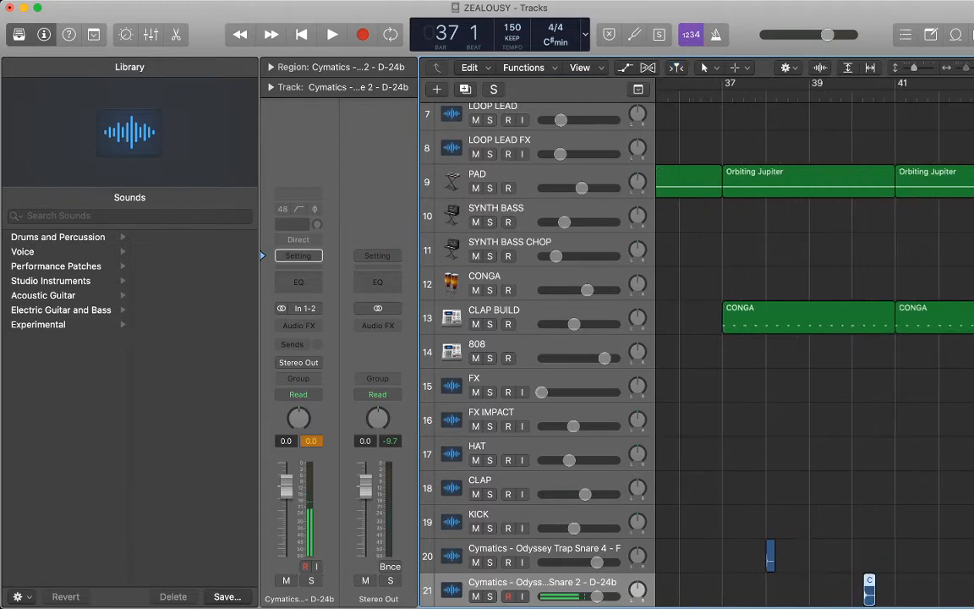
scroll(814, 355, down, 2)
scroll(814, 355, left, 5)
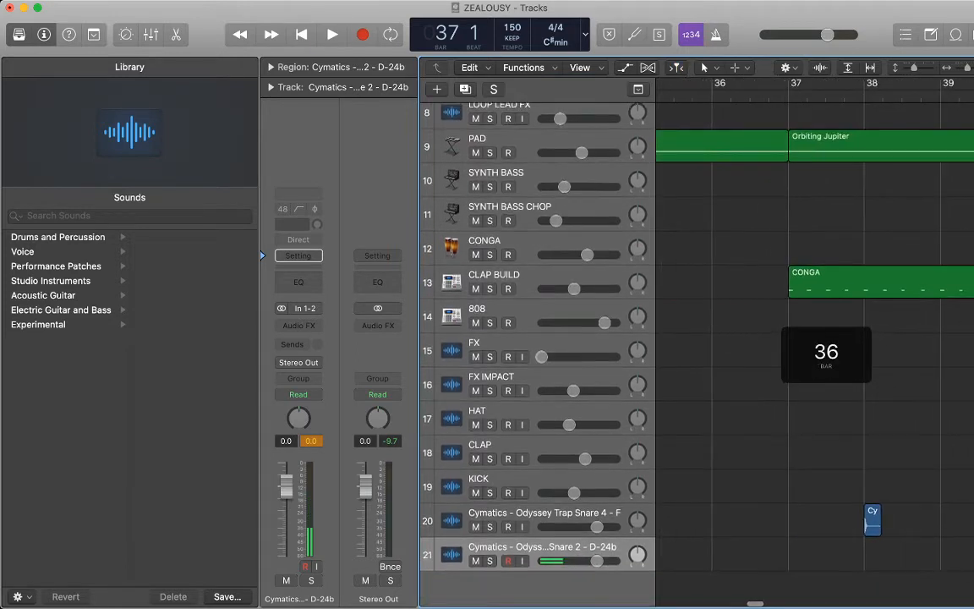
key(space)
key(space)
scroll(814, 355, right, 4)
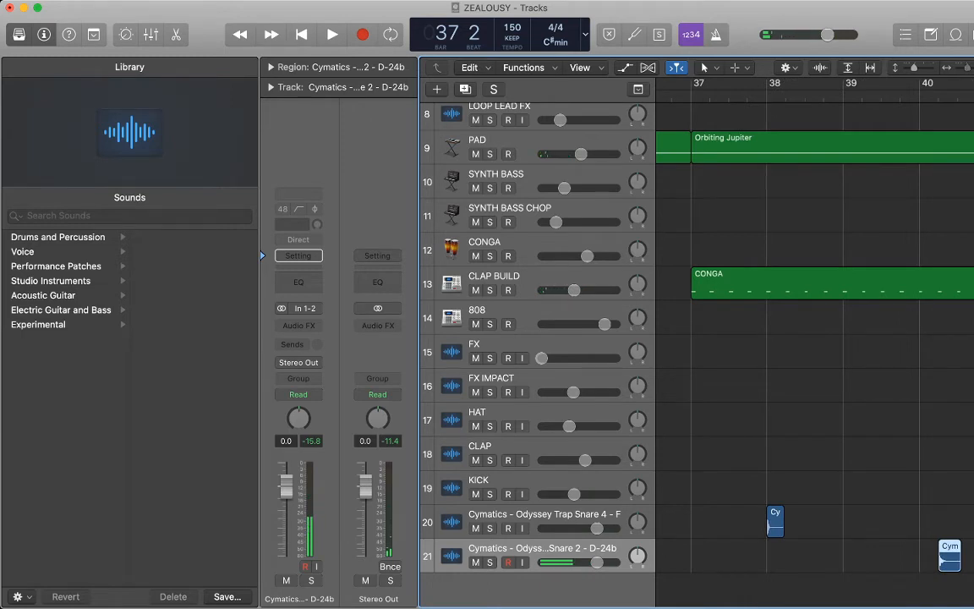
- Move both snare regions to the start of bar 41 and mute the Snare 2 track
key(super+Left)
key(super+Left)
scroll(815, 339, right, 4)
drag(735, 444, 863, 594)
drag(740, 522, 882, 522)
click(876, 565)
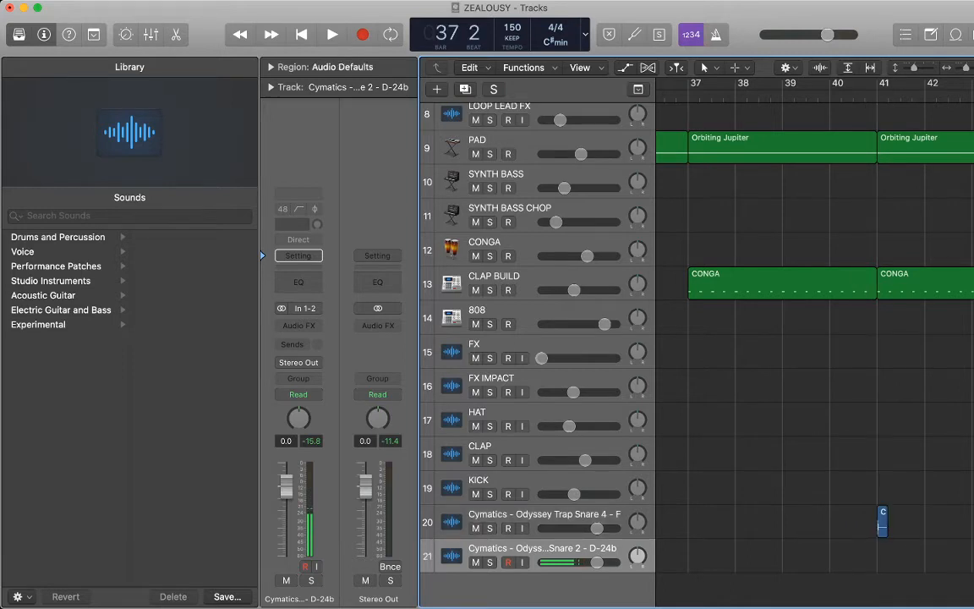
scroll(815, 338, right, 3)
drag(931, 558, 824, 558)
key(m)
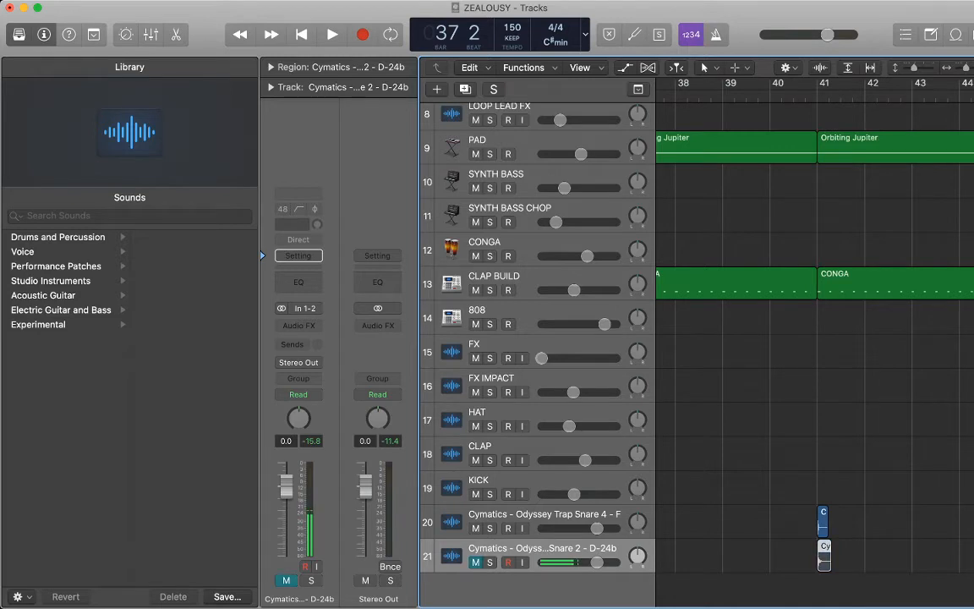
- Rename the Odyssey Trap Snare 4 track as SNARE
double_click(541, 514)
text(SNARE)
key(Return)
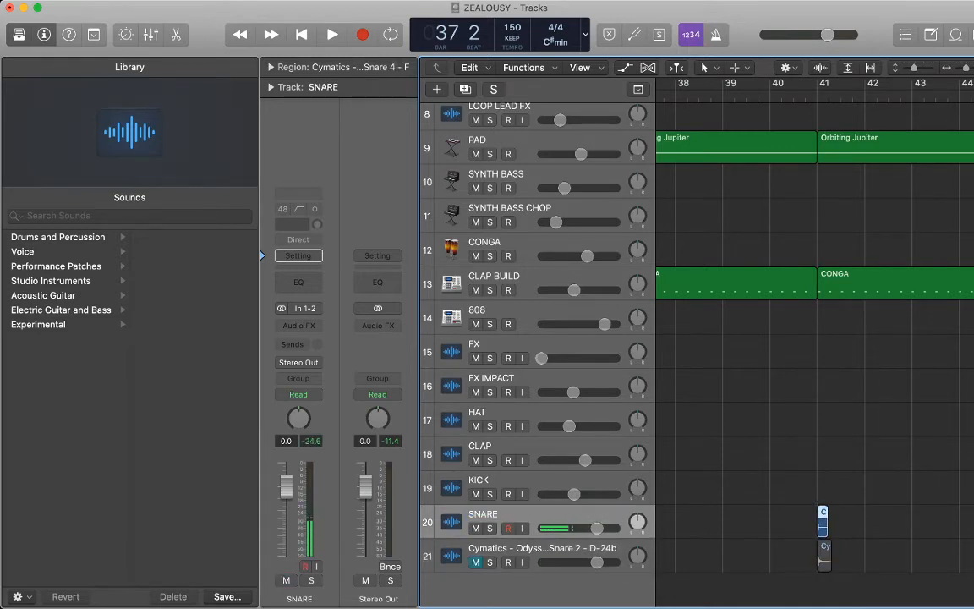
- Play the start of bar 41 twice to hear the snare hit against the loops
key(space)
key(space)
scroll(815, 354, right, 3)
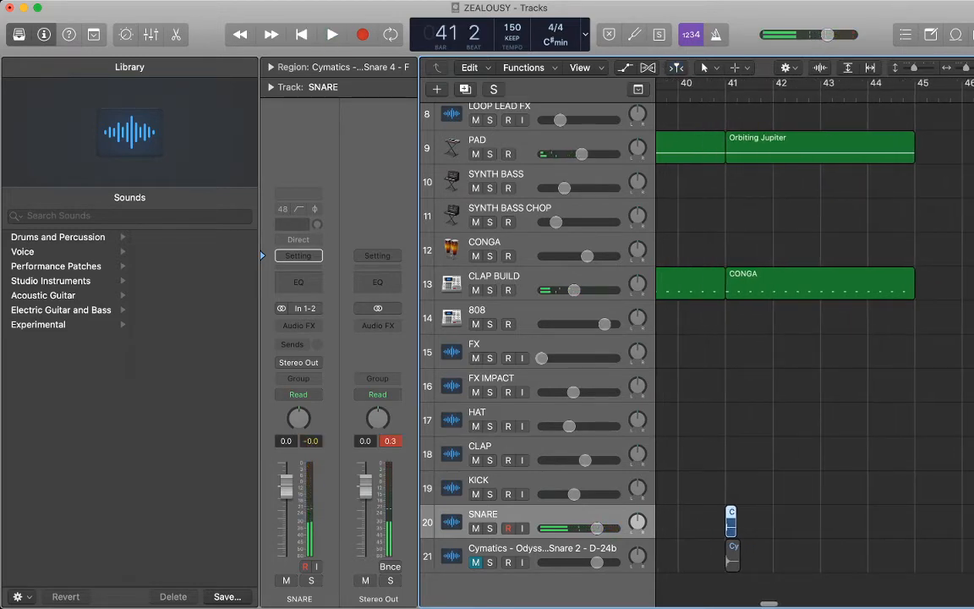
key(super+Right)
key(super+Right)
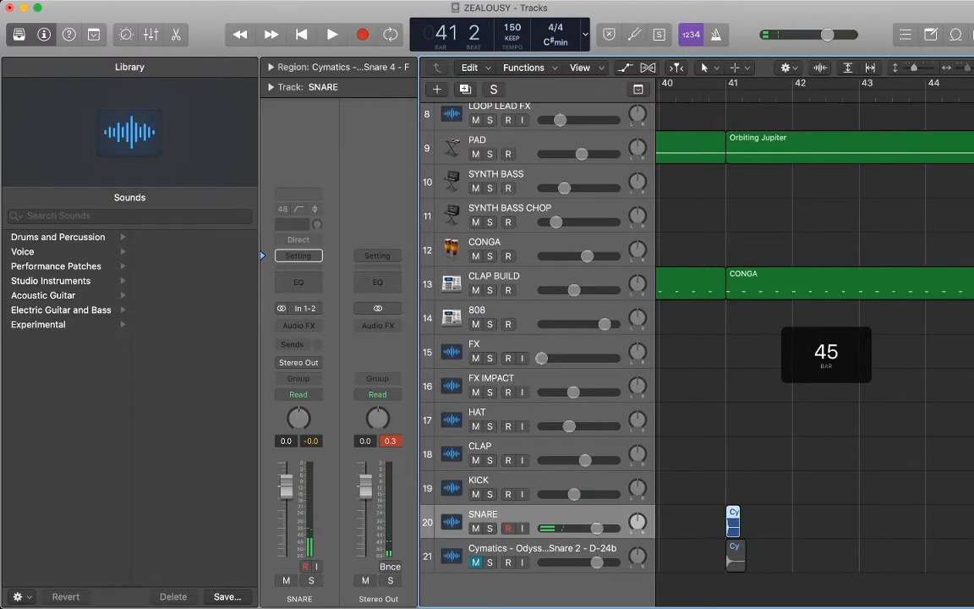
key(space)
key(space)
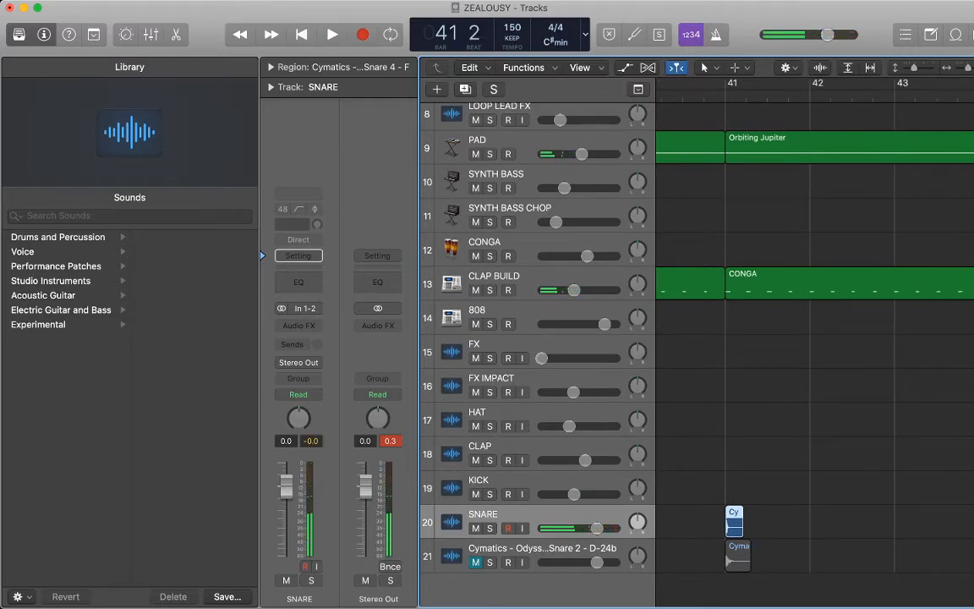
- Paste a second snare hit in bar 41, lower both snare tracks to -6.2 dB, and play the result
key(super+v)
shift+click(554, 550)
drag(597, 562, 578, 562)
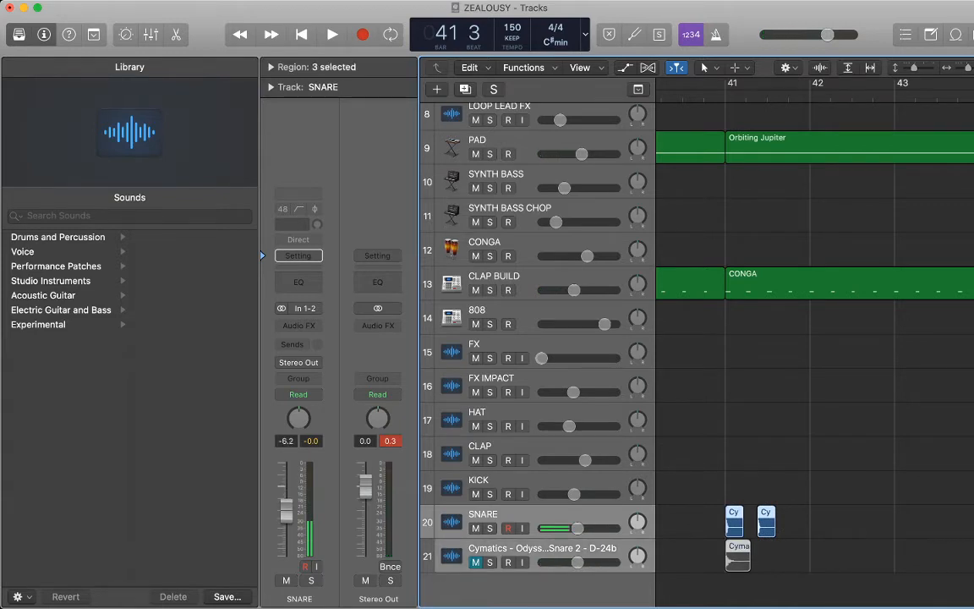
key(space)
key(space)
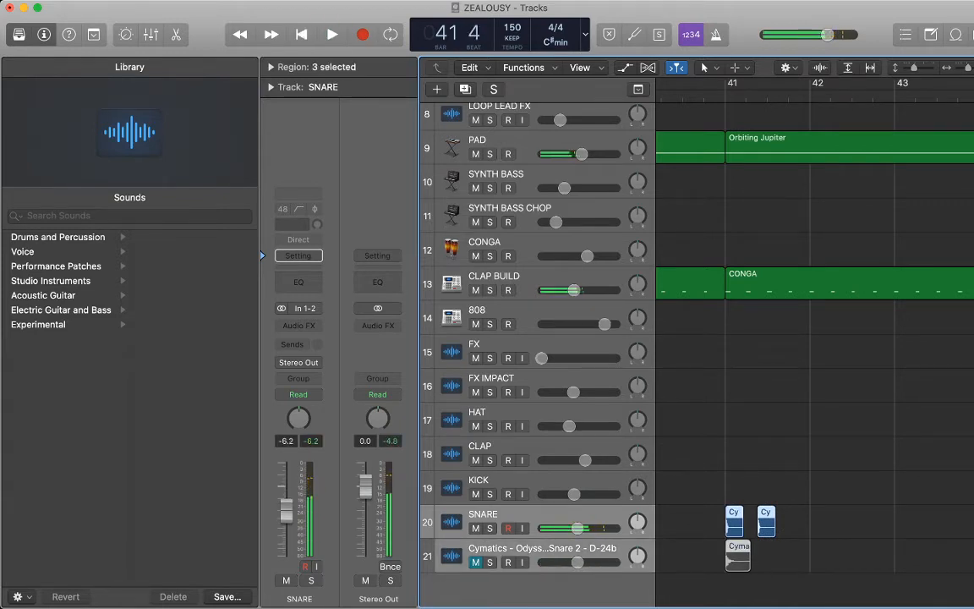
- Paste a third snare hit on beat 4 of bar 41 and a fourth early in bar 42, playing between them
key(super+v)
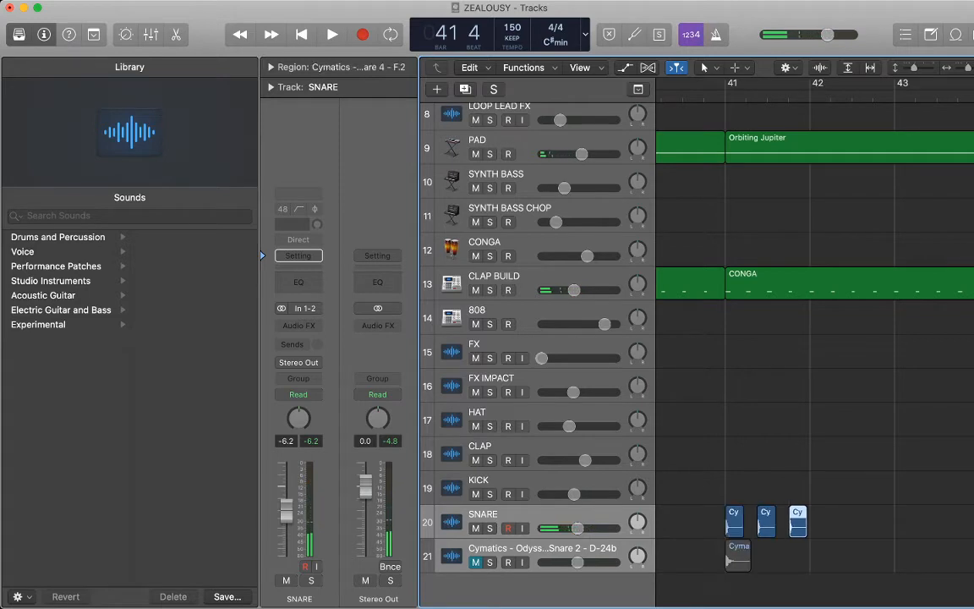
key(space)
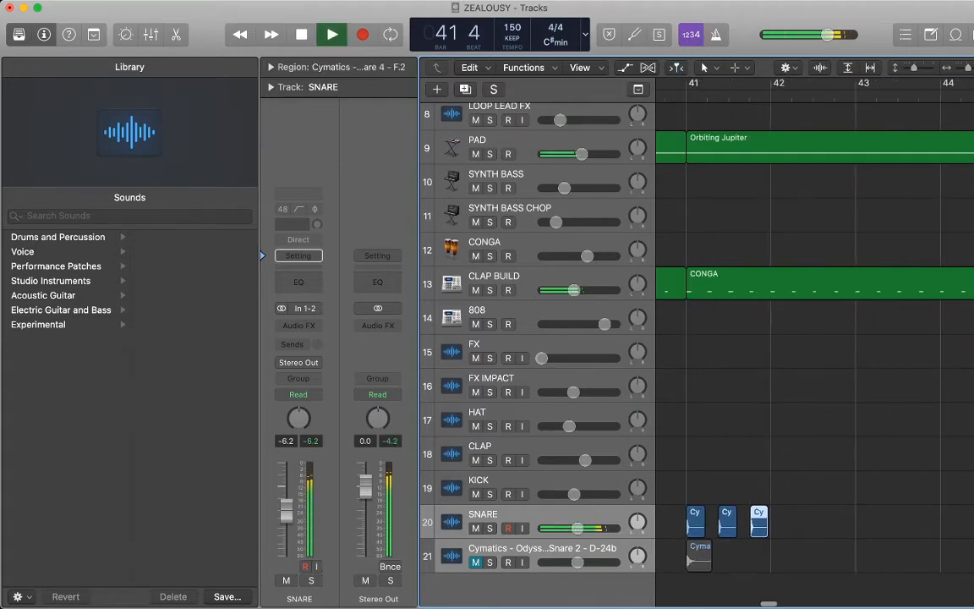
key(space)
key(super+v)
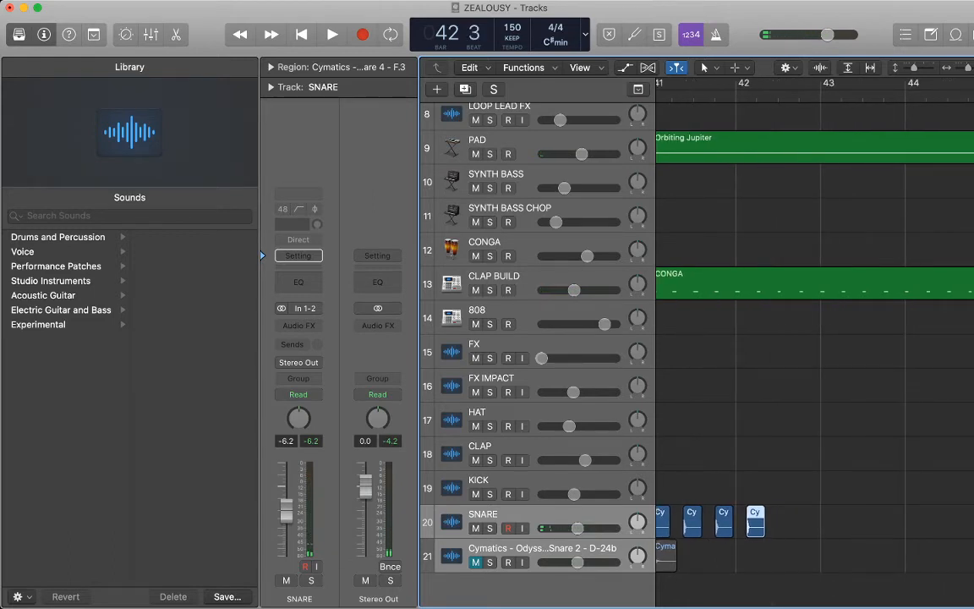
- Replay the pattern from bar 41 and paste a fifth snare hit on beat 3 of bar 42
key(comma)
key(comma)
key(period)
key(period)
key(space)
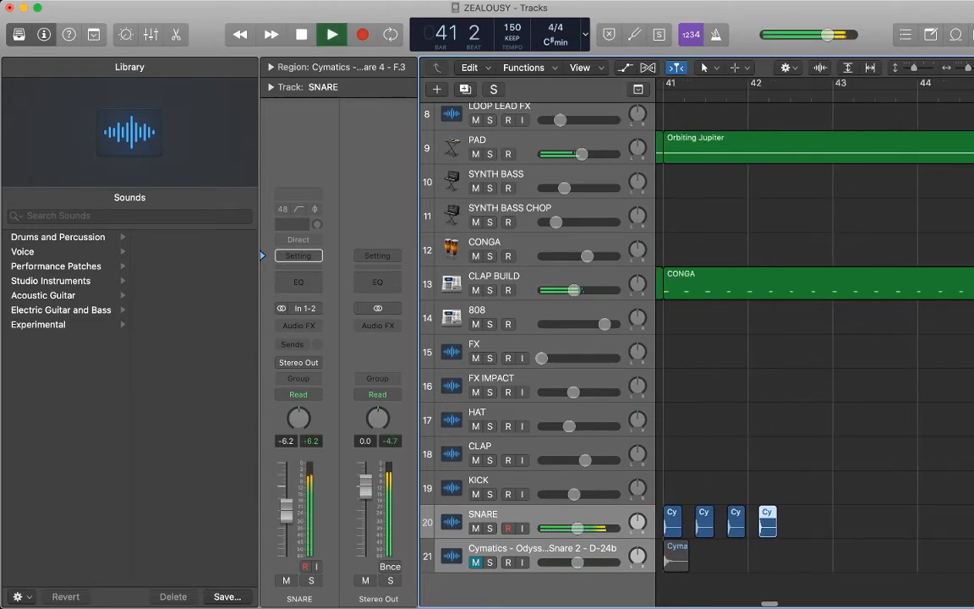
key(space)
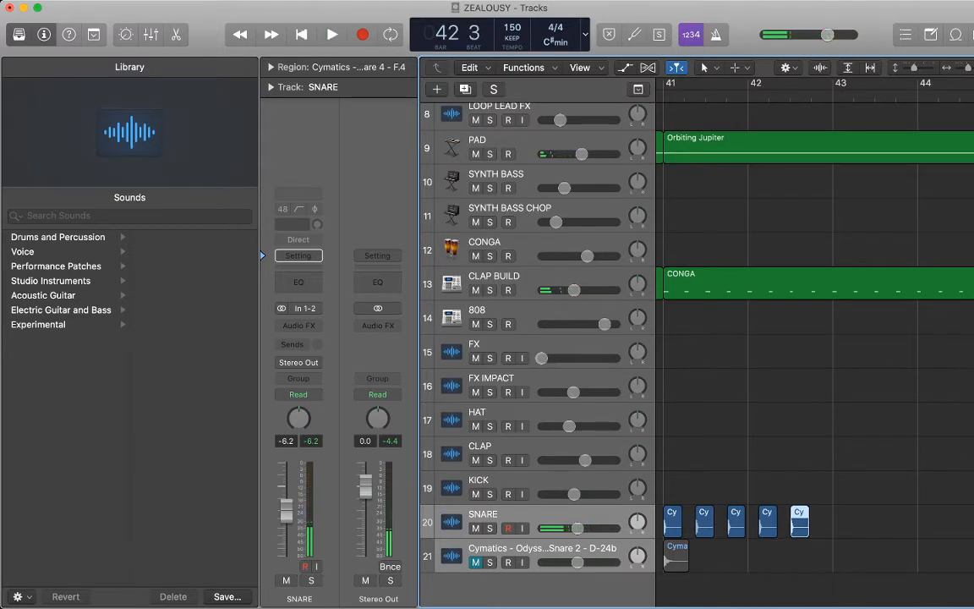
- Play up to bar 43, paste a sixth snare hit just after the bar line, and audition it
scroll(812, 338, right, 2)
key(period)
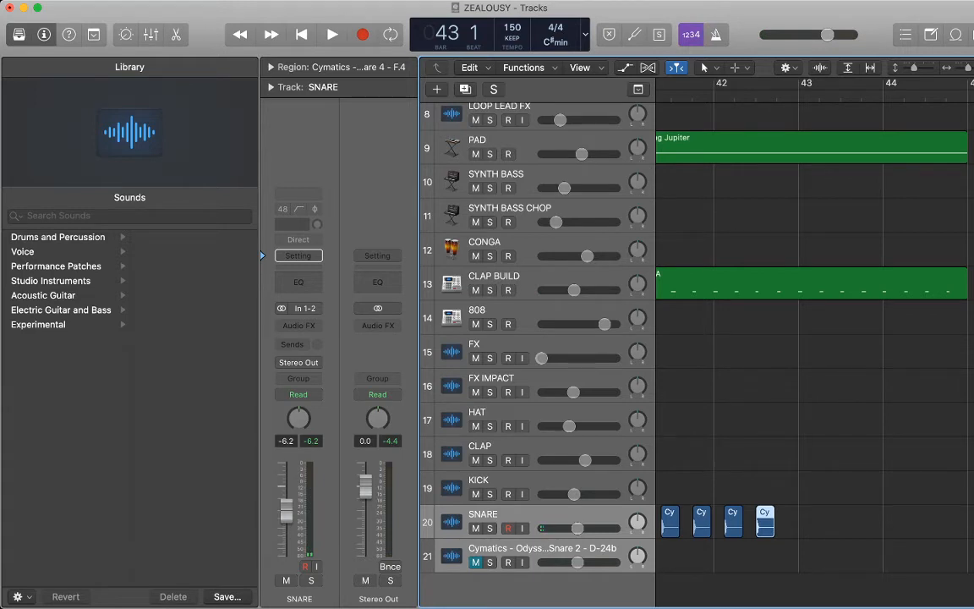
key(space)
key(space)
key(super+Right)
key(super+Right)
key(super+Right)
scroll(815, 348, right, 2)
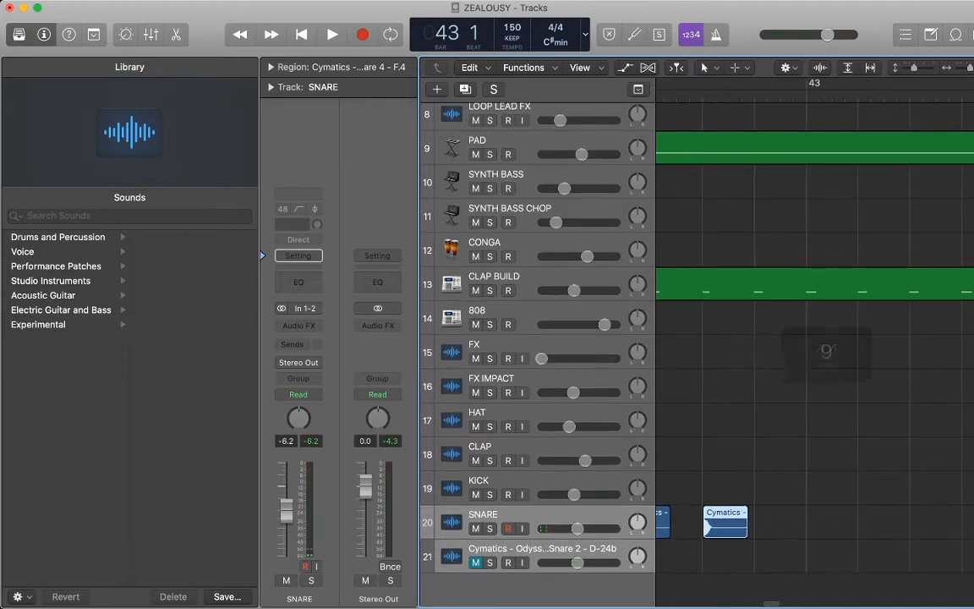
key(super+v)
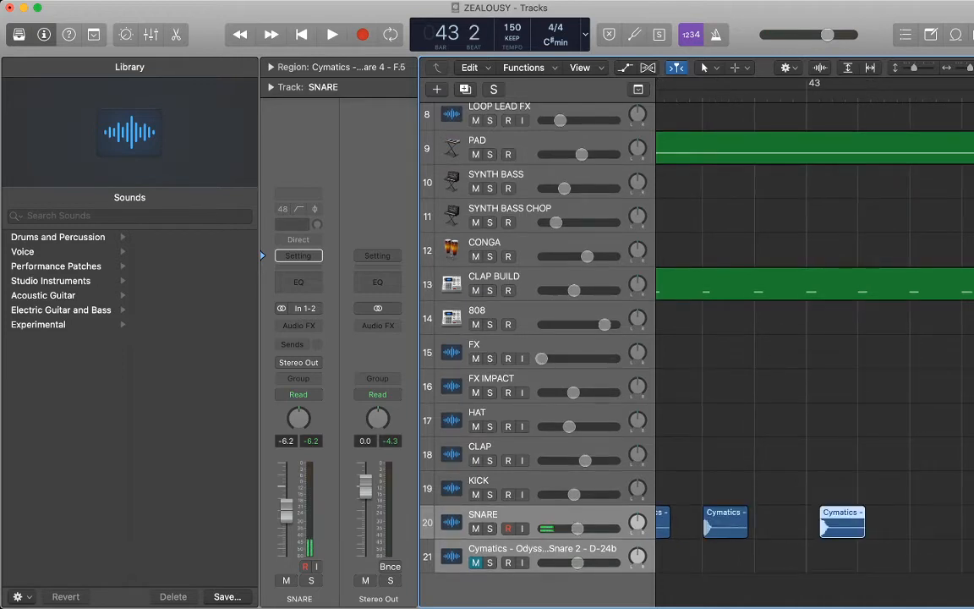
key(space)
key(space)
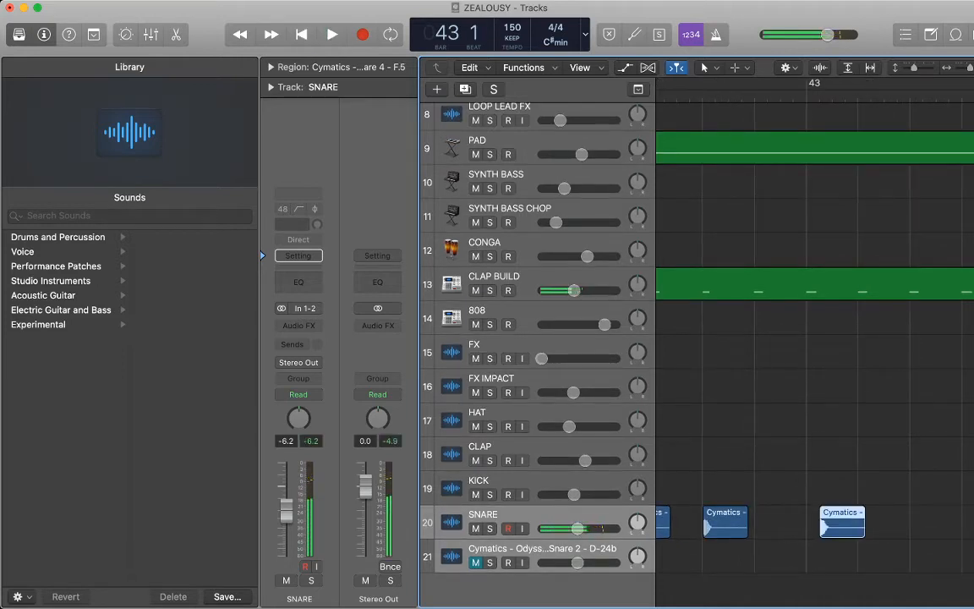
- Shift the sixth snare hit slightly later, trim it at beat 2 of bar 43, and paste another hit on that beat
key(space)
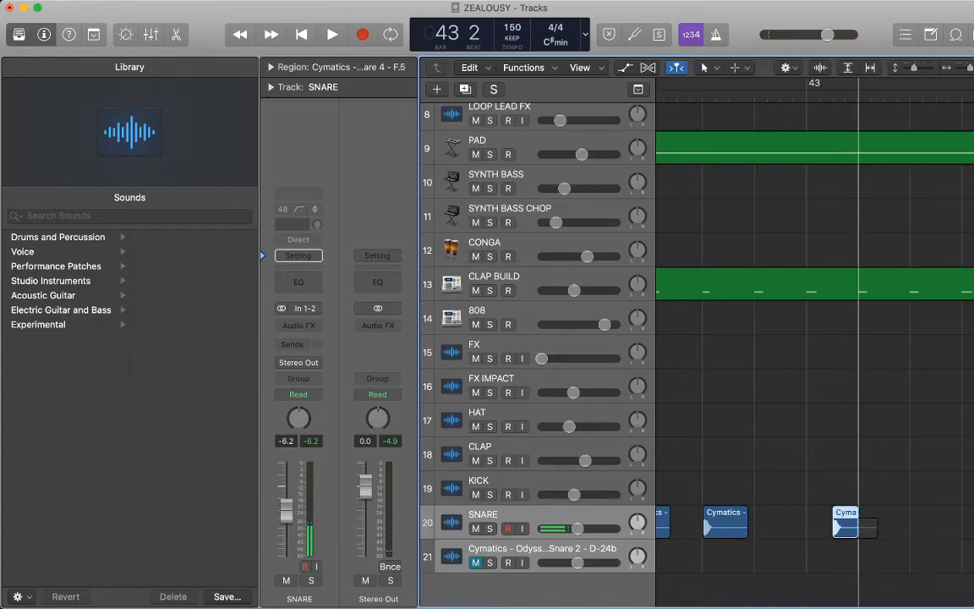
key(space)
key(space)
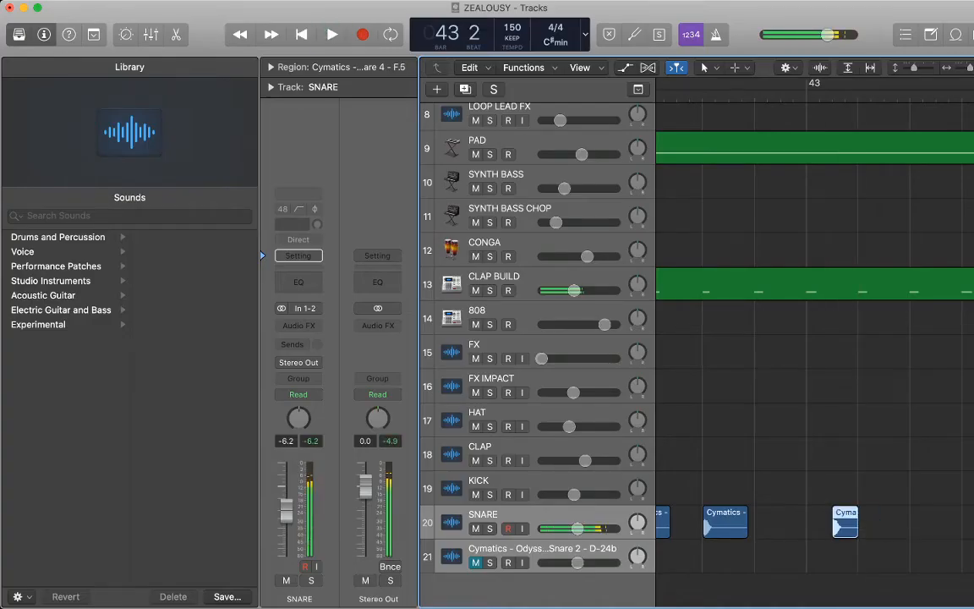
key(cmd+v)
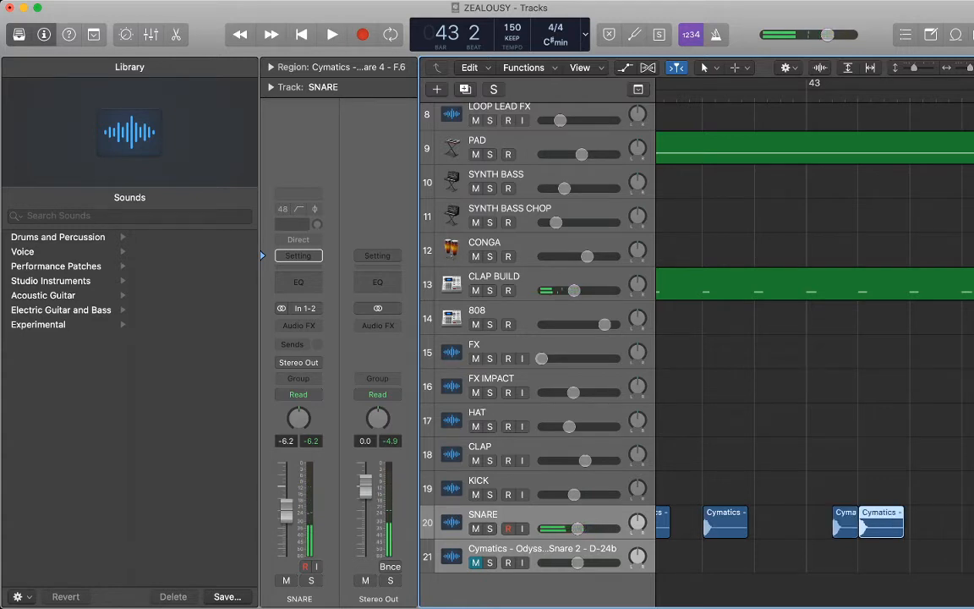
- Replay the snare pattern around bar 43 and place the playhead at beat 3 of that bar
key(space)
key(space)
scroll(814, 338, right, 2)
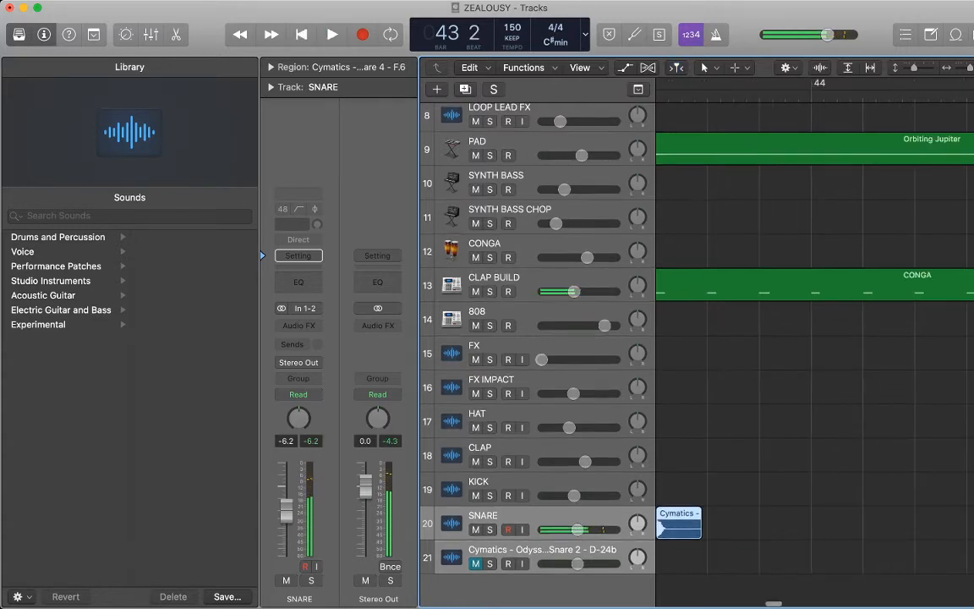
key(super+Left)
key(super+Left)
key(super+Left)
scroll(815, 338, left, 2)
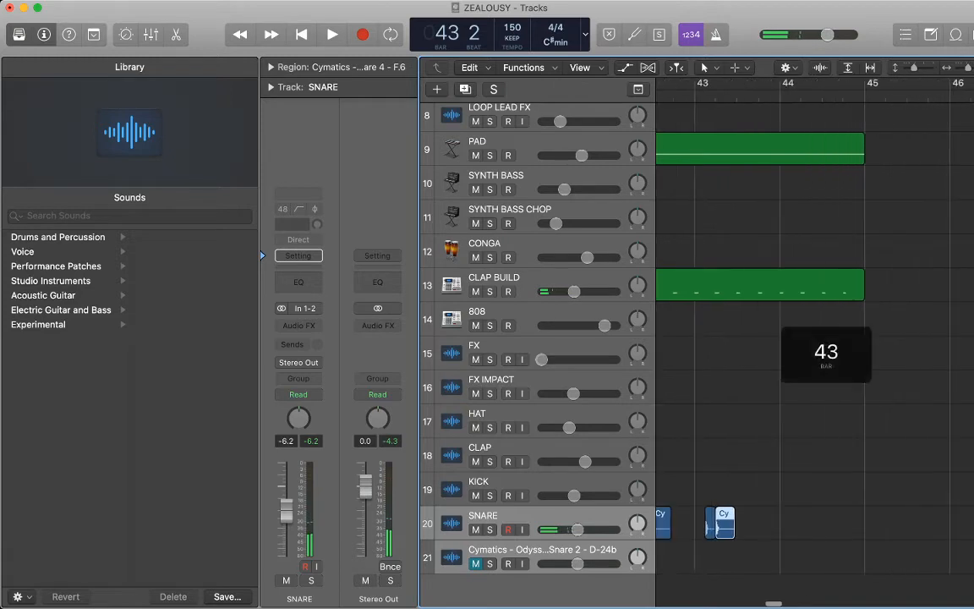
key(comma)
key(space)
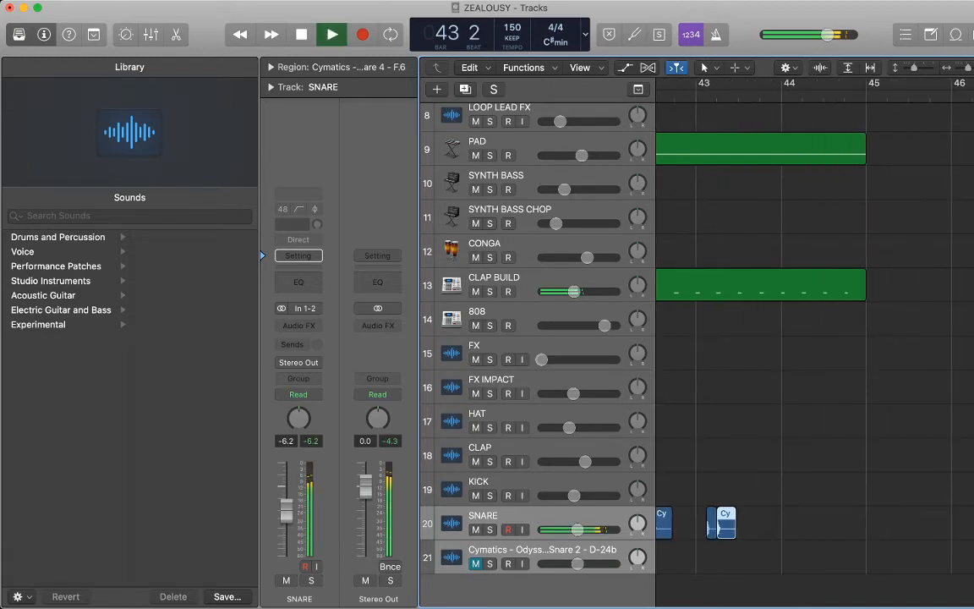
key(space)
key(space)
key(space)
click(750, 97)
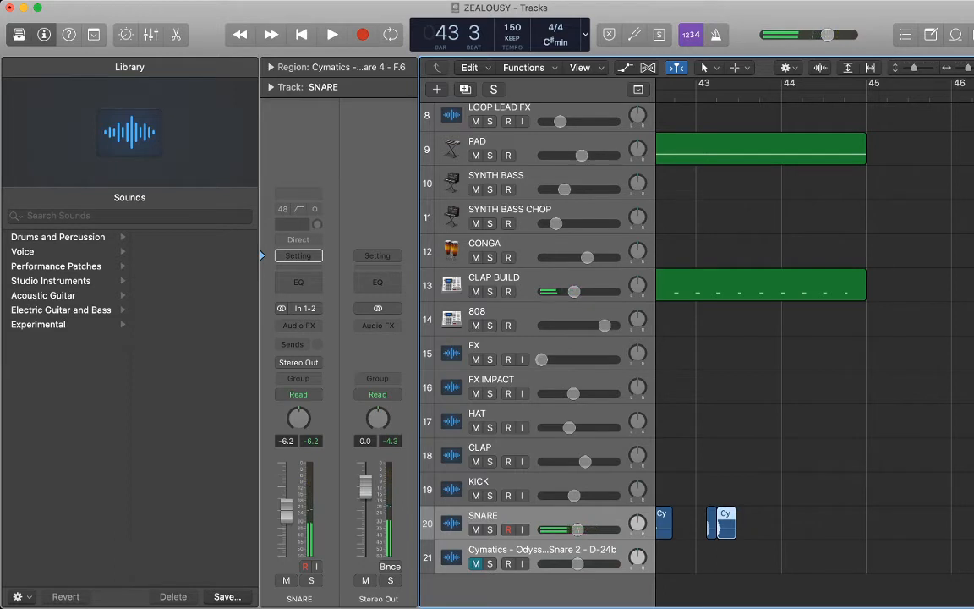
- Paste three more hits on the SNARE track, midway through beat 3 of bar 43 and on beats 1 and 2 of bar 44, and audition them
key(super+v)
click(782, 97)
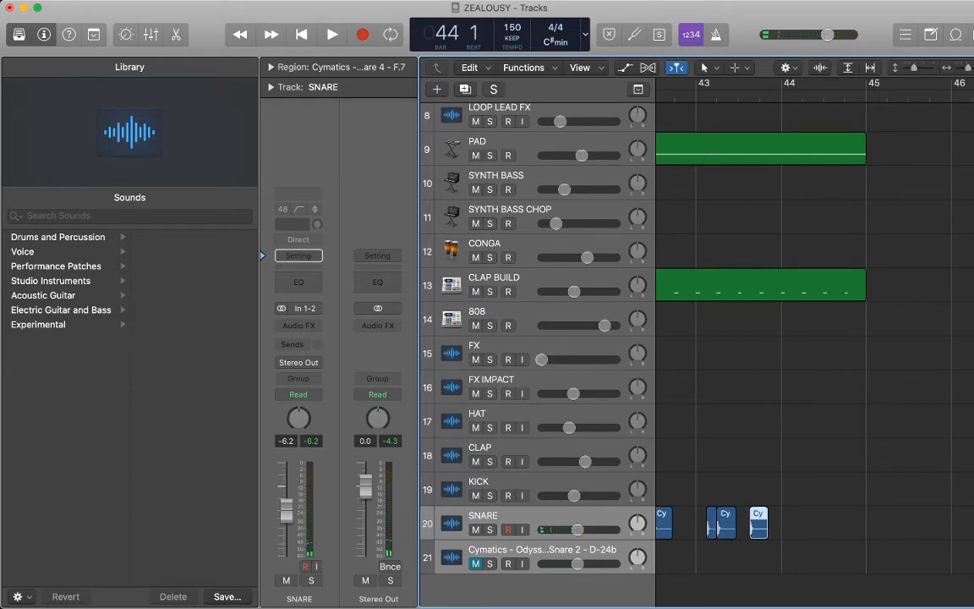
key(super+v)
click(804, 97)
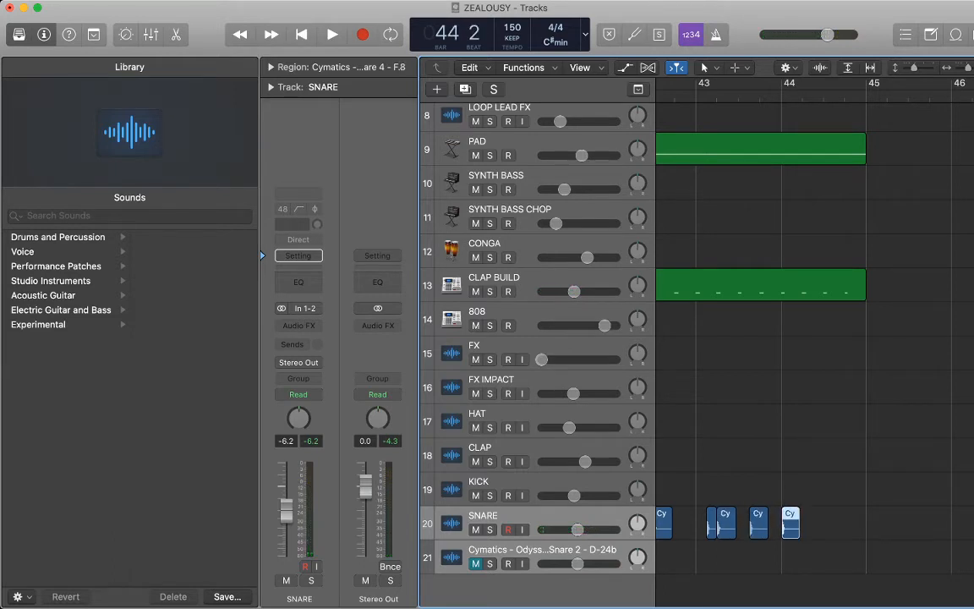
key(super+v)
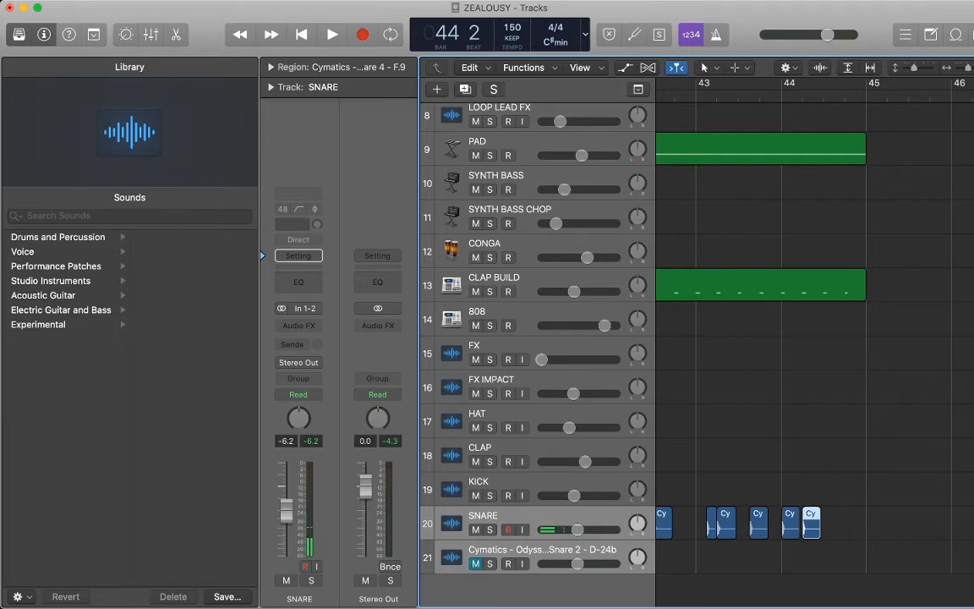
key(space)
key(space)
- Rework the bar 44 snare hits into a roll of four back-to-back half-beat hits starting on beat 1, and audition it
key(super+Right)
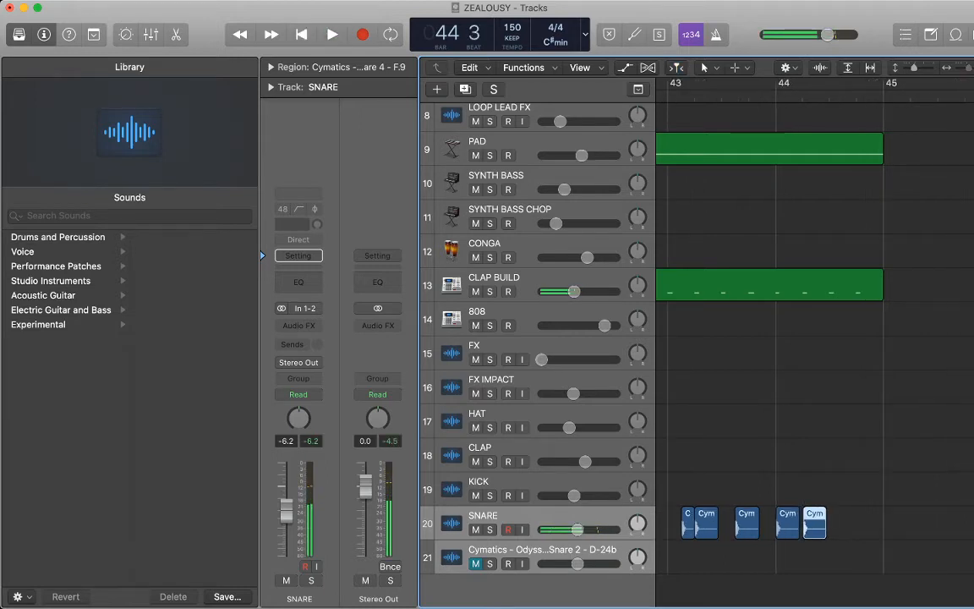
key(super+Right)
key(super+Right)
key(super+Right)
shift+click(746, 523)
mouse_move(789, 533)
mouse_down()
mouse_move(751, 534)
mouse_move(778, 526)
mouse_up()
click(782, 563)
key(space)
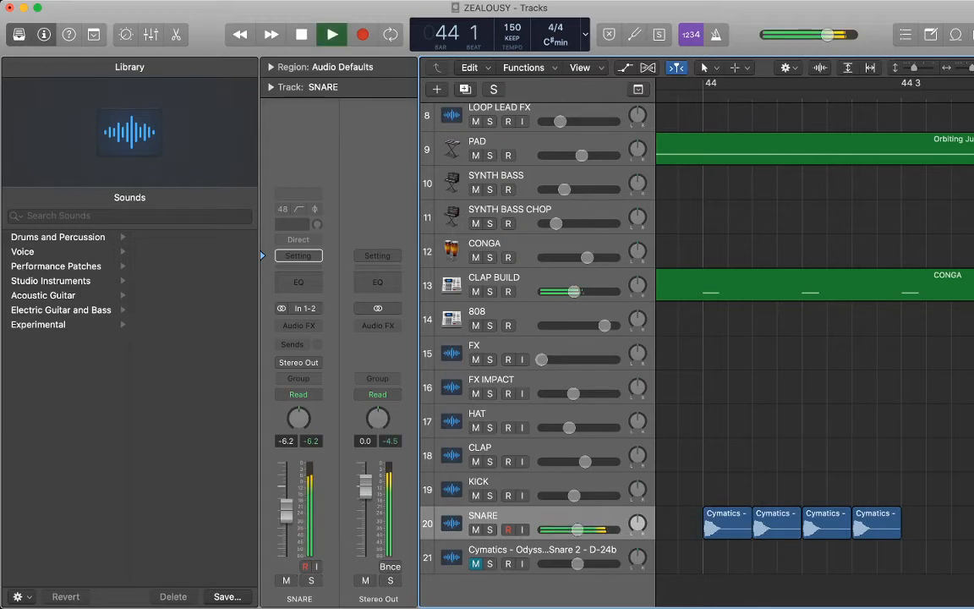
key(space)
scroll(908, 526, down, 10)
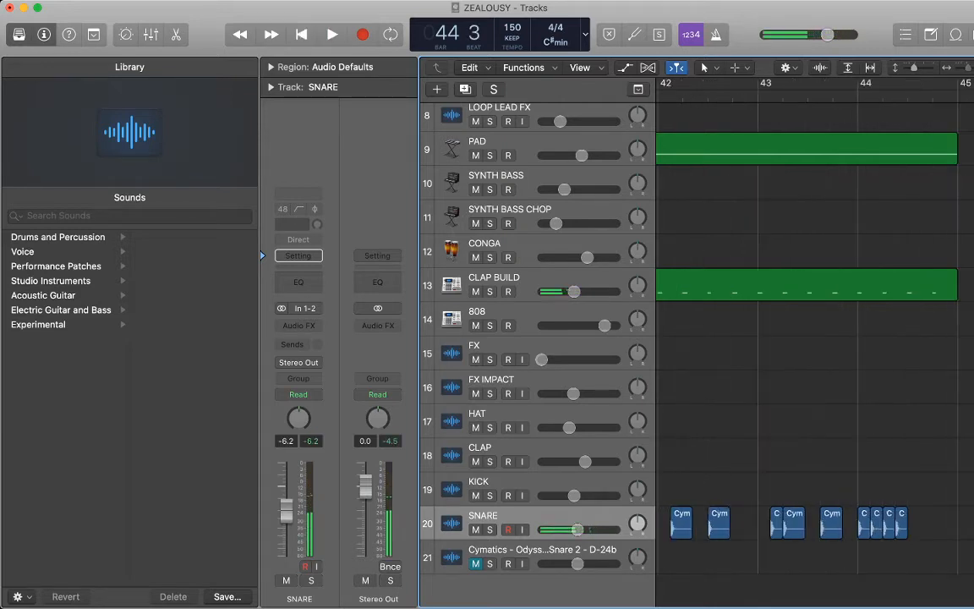
- Trim the muted Cymatics snare region at bar 41 to nearly the length of the SNARE hit above it
drag(838, 569, 764, 556)
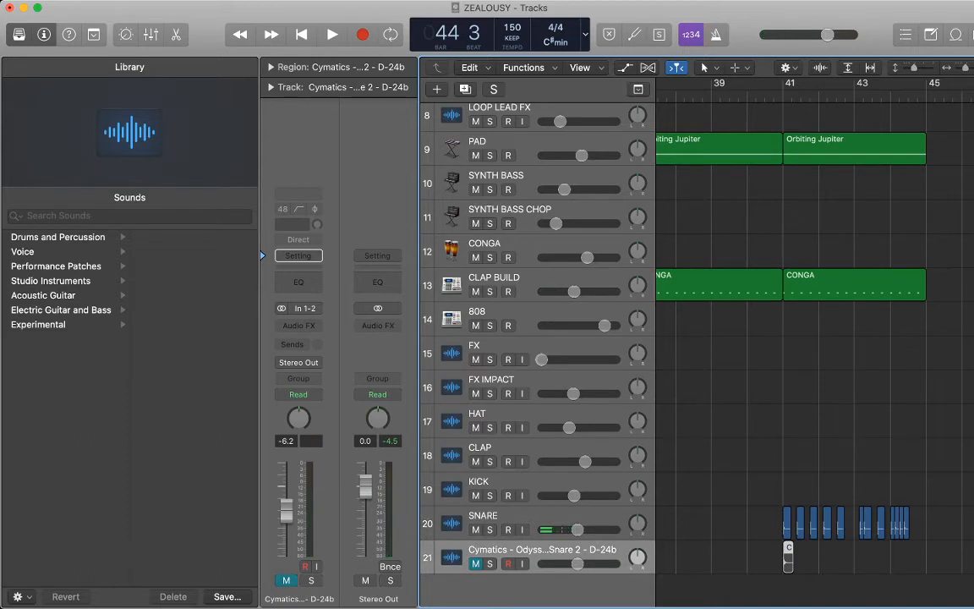
key(super+Right)
key(super+Right)
key(super+Right)
drag(845, 568, 827, 567)
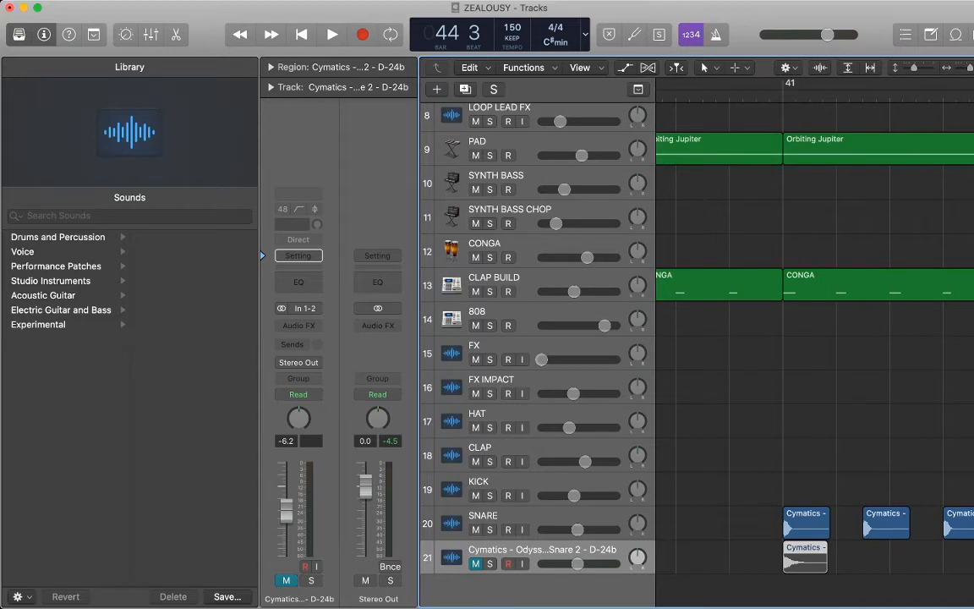
- Paste two copies of the trimmed Cymatics snare under the second and third SNARE hits of bar 41
click(863, 94)
key(super+v)
scroll(814, 338, right, 5)
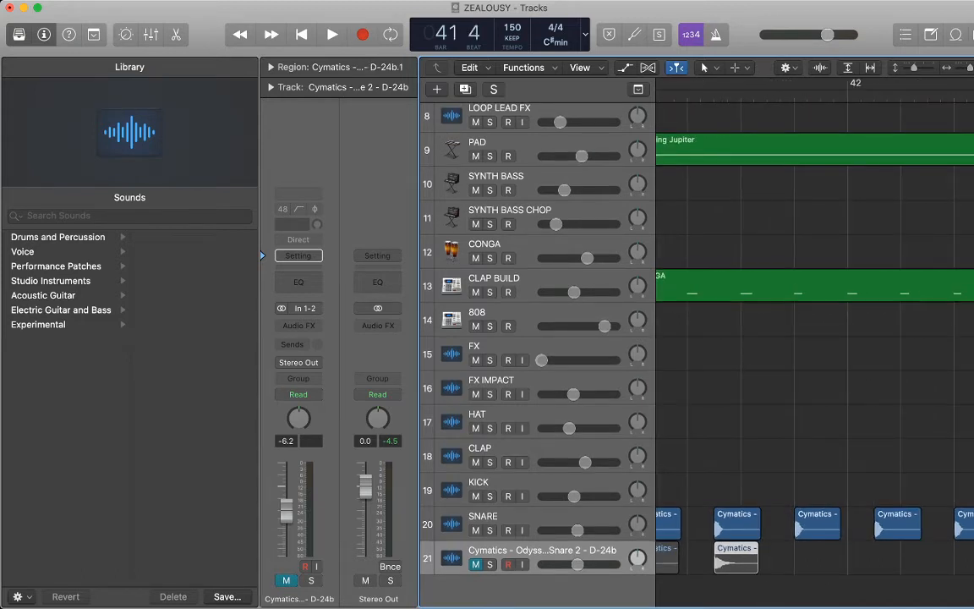
key(super+v)
scroll(815, 338, right, 3)
- Paste two copies of the Cymatics snare under both SNARE hits of bar 42
click(850, 94)
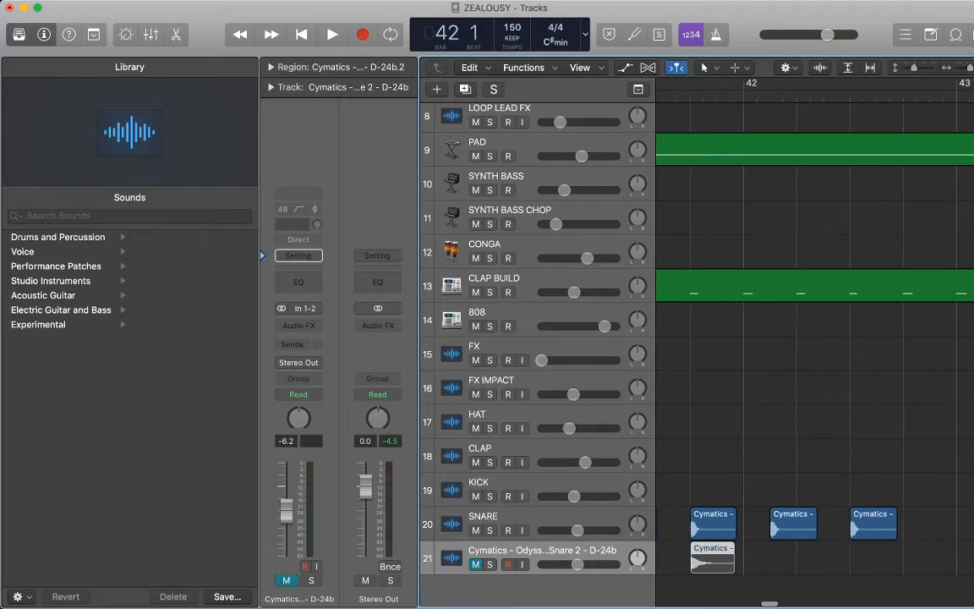
key(super+v)
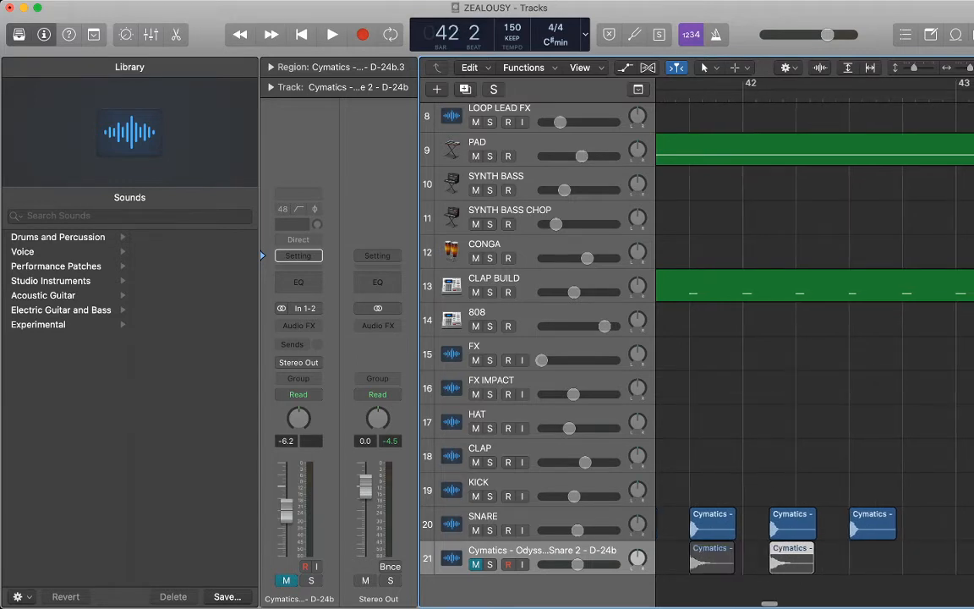
scroll(814, 338, right, 4)
click(731, 94)
key(super+v)
scroll(814, 338, right, 3)
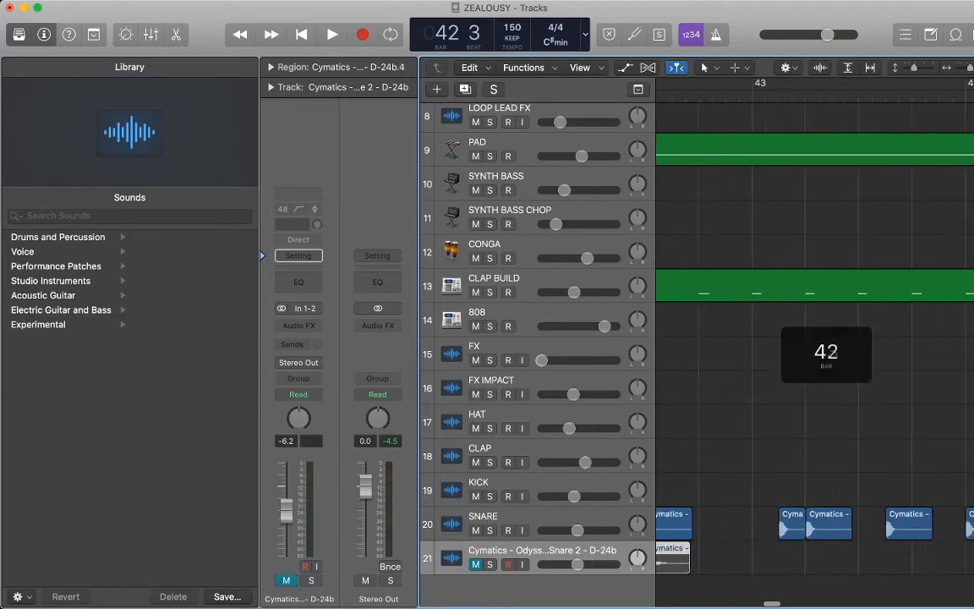
- Paste Cymatics snare copies under the three SNARE hits of bar 43, trimming the first so it ends at beat 2
click(740, 95)
key(super+v)
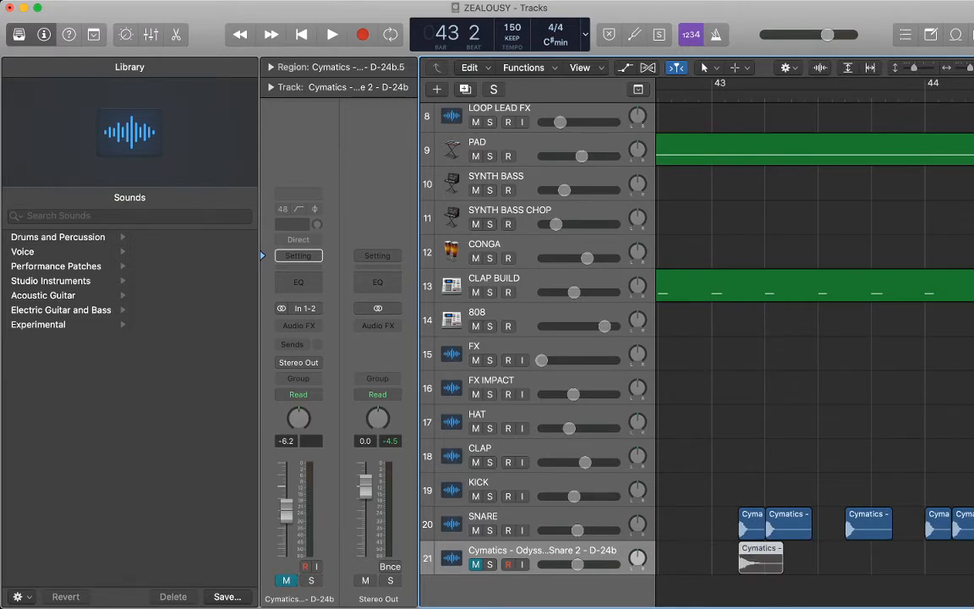
drag(782, 569, 764, 568)
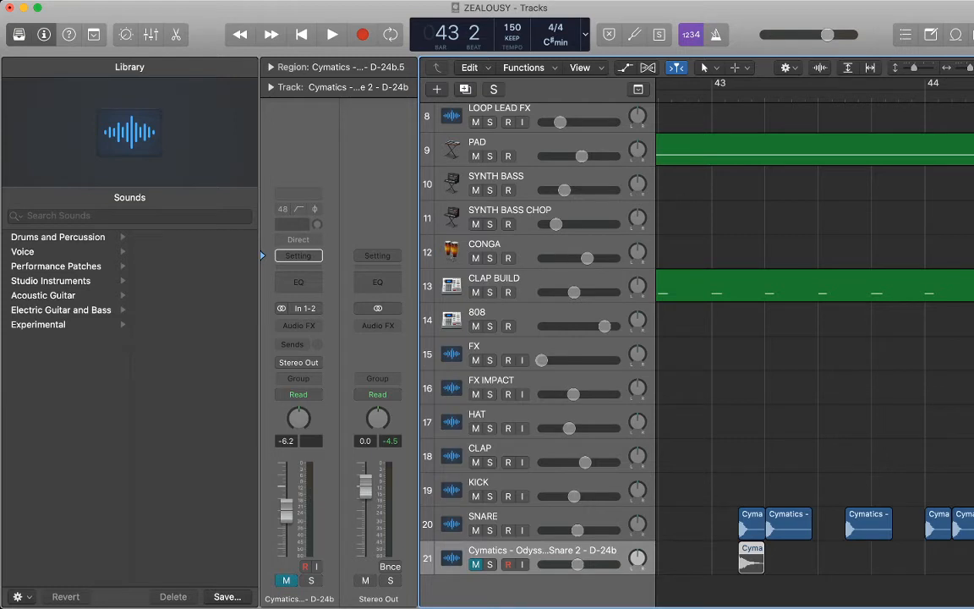
key(super+v)
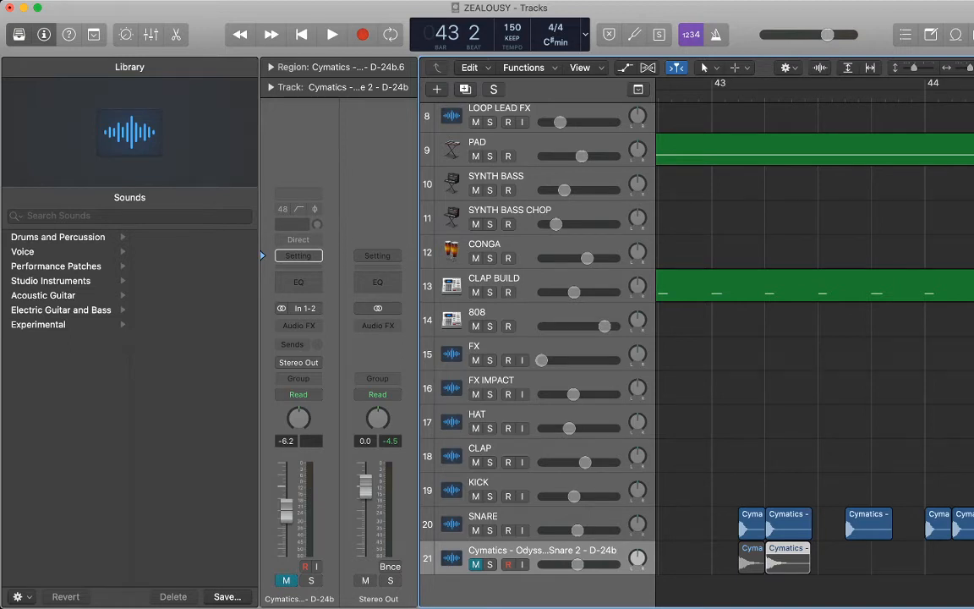
scroll(814, 338, right, 3)
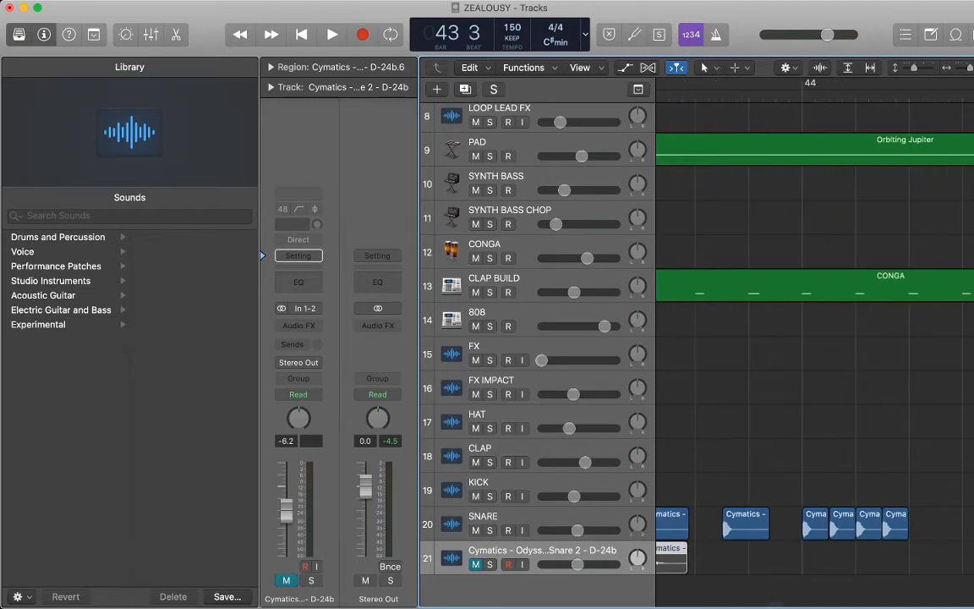
key(super+v)
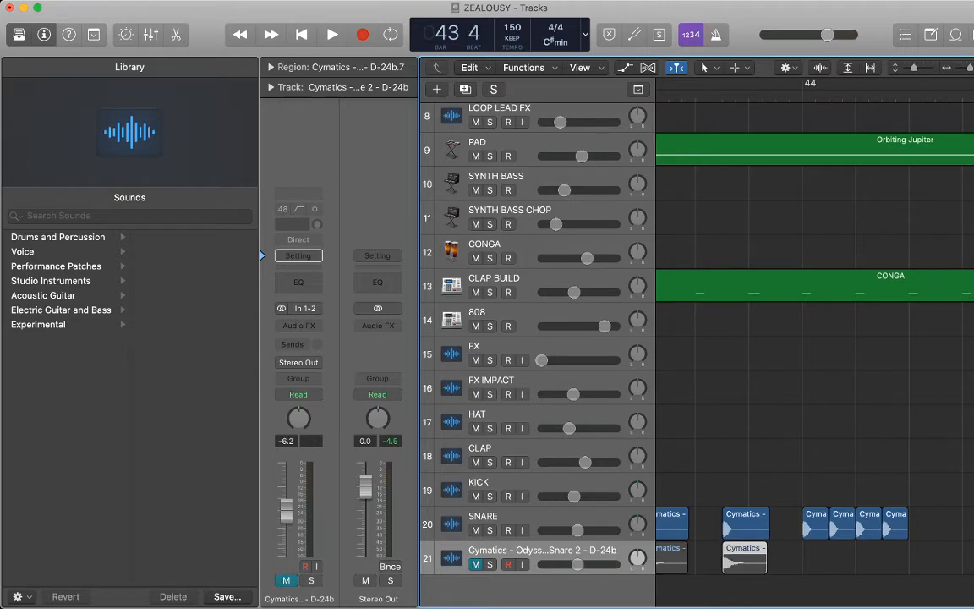
- Paste a Cymatics snare copy at the start of bar 44 and shorten it to about half a beat
key(super+v)
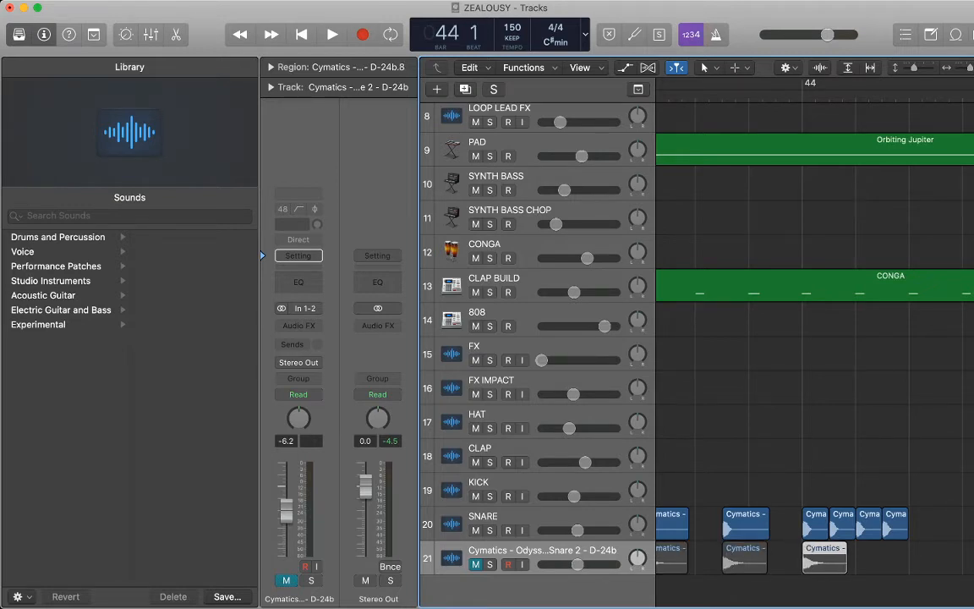
drag(845, 567, 826, 567)
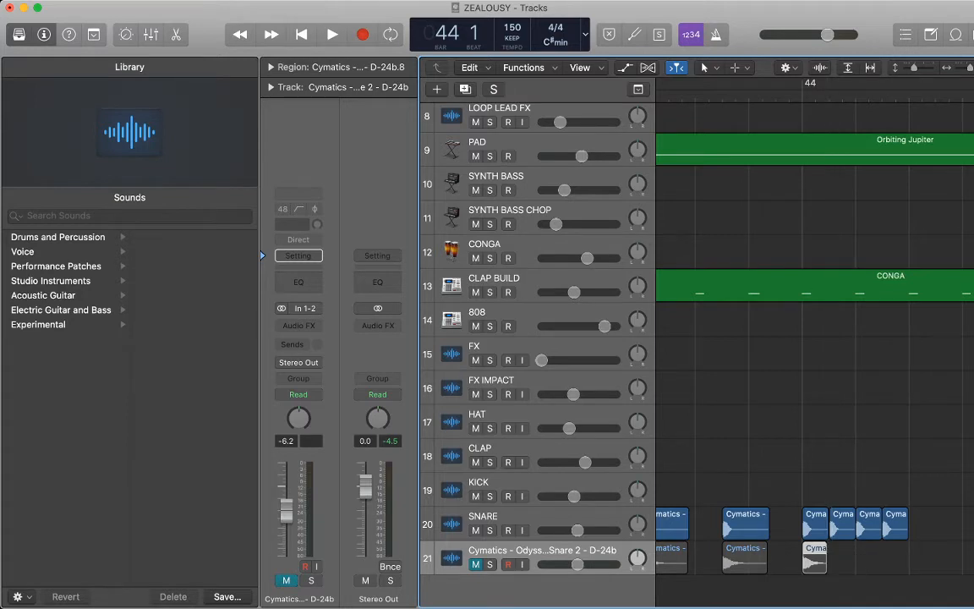
key(super+v)
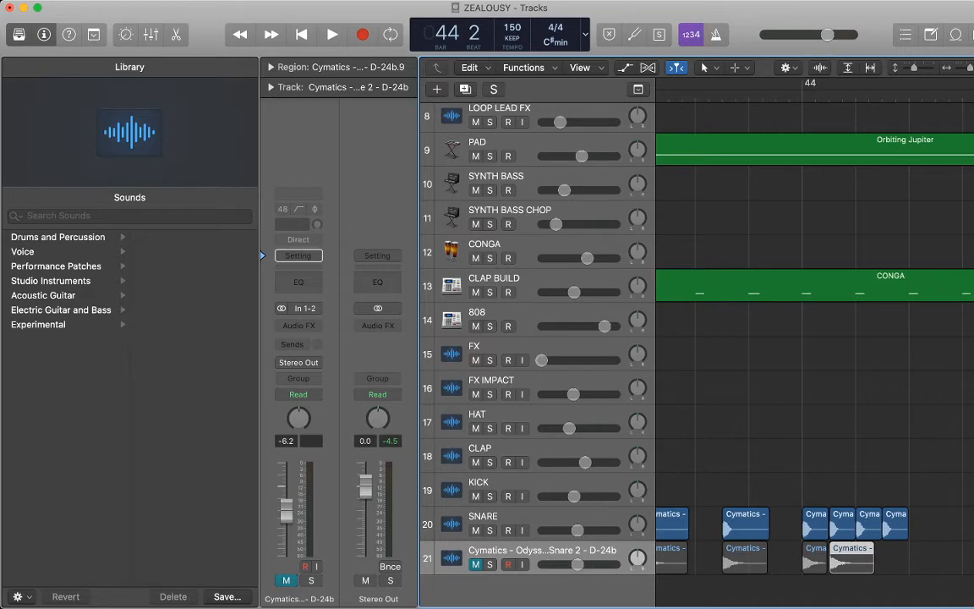
key(super+z)
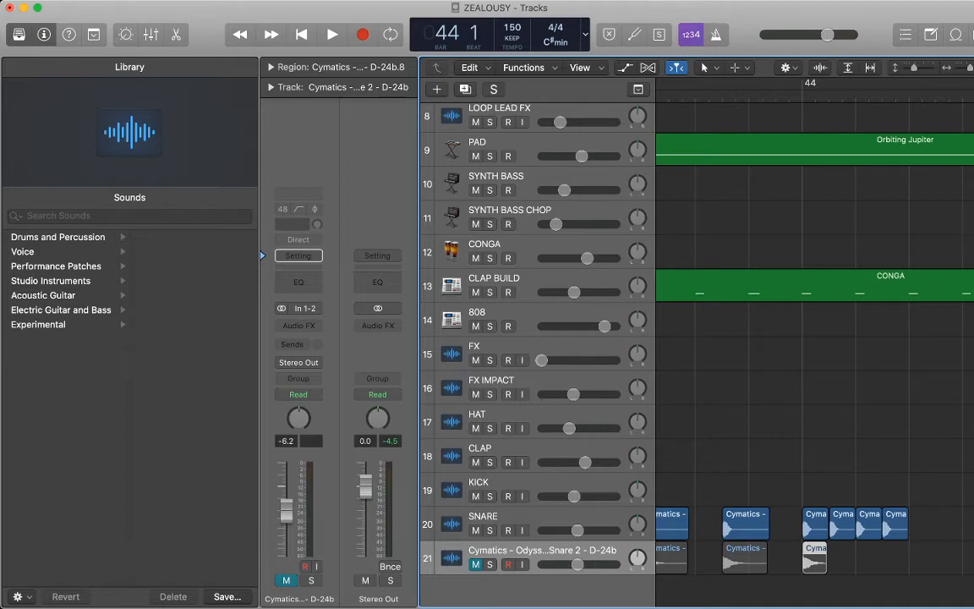
- Fit the bar 44 Cymatics snare to exactly half a beat and repeat it three times to match the SNARE roll
key(super+Right)
key(super+Right)
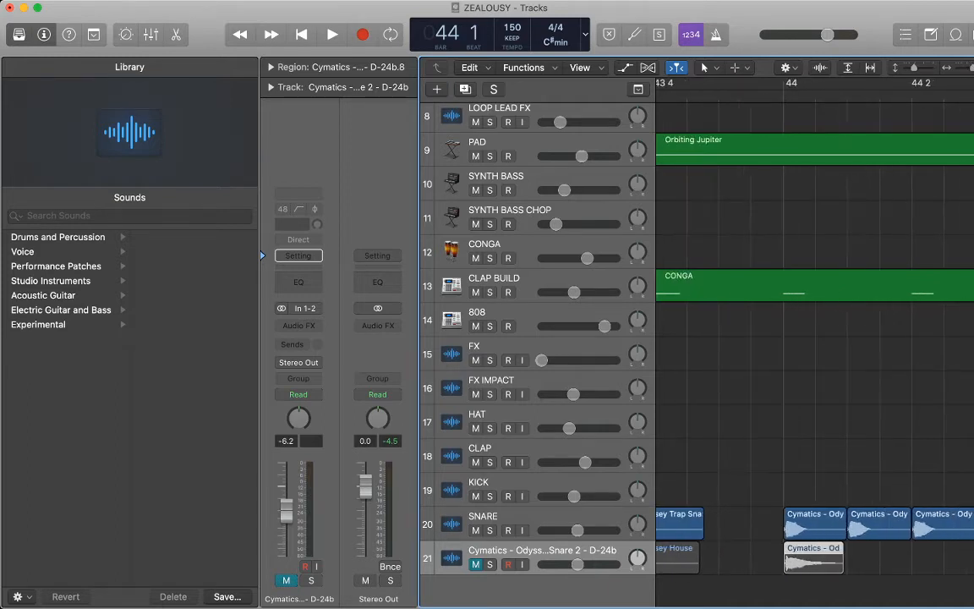
drag(842, 567, 847, 568)
key(super+r)
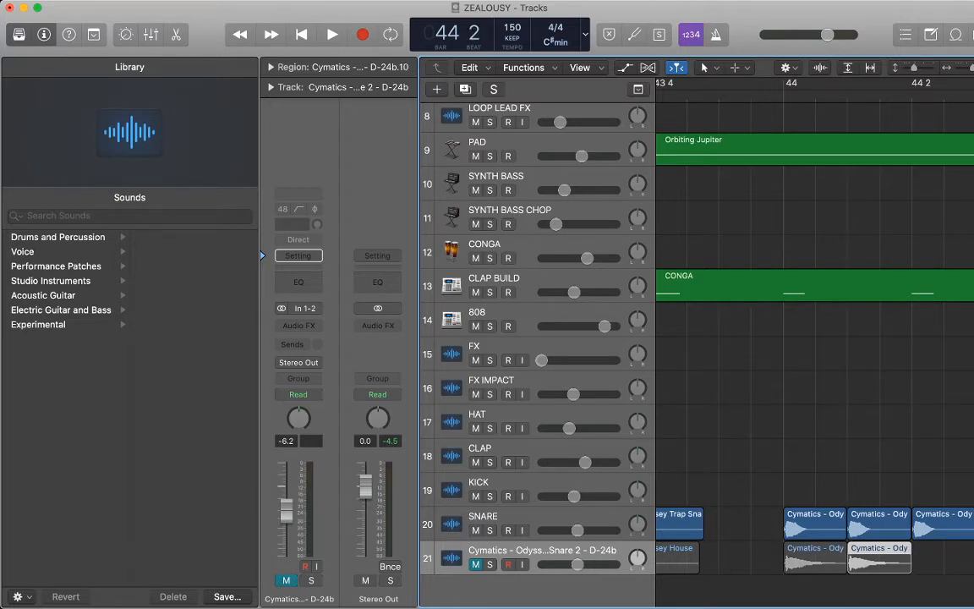
scroll(815, 339, right, 4)
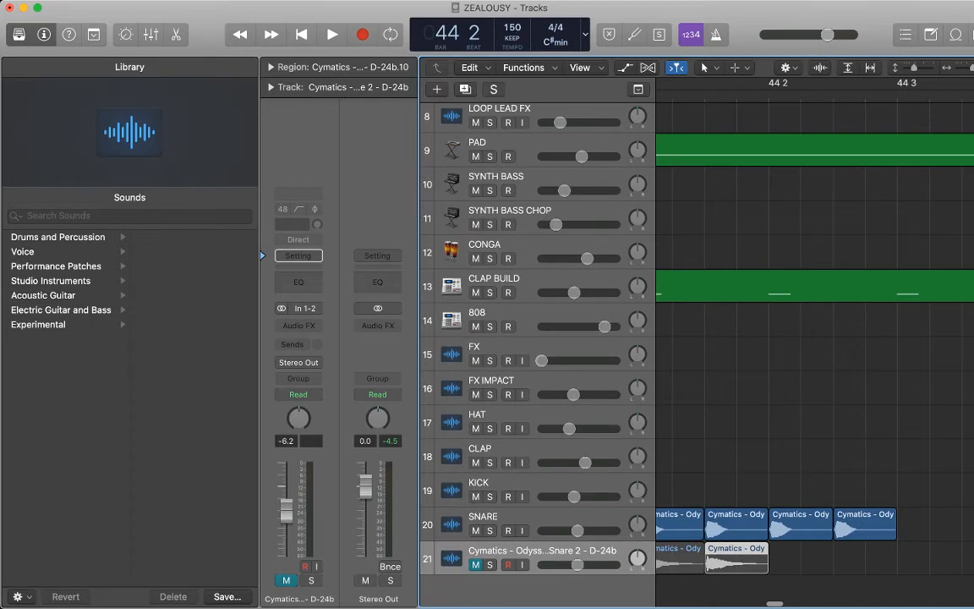
key(super+r)
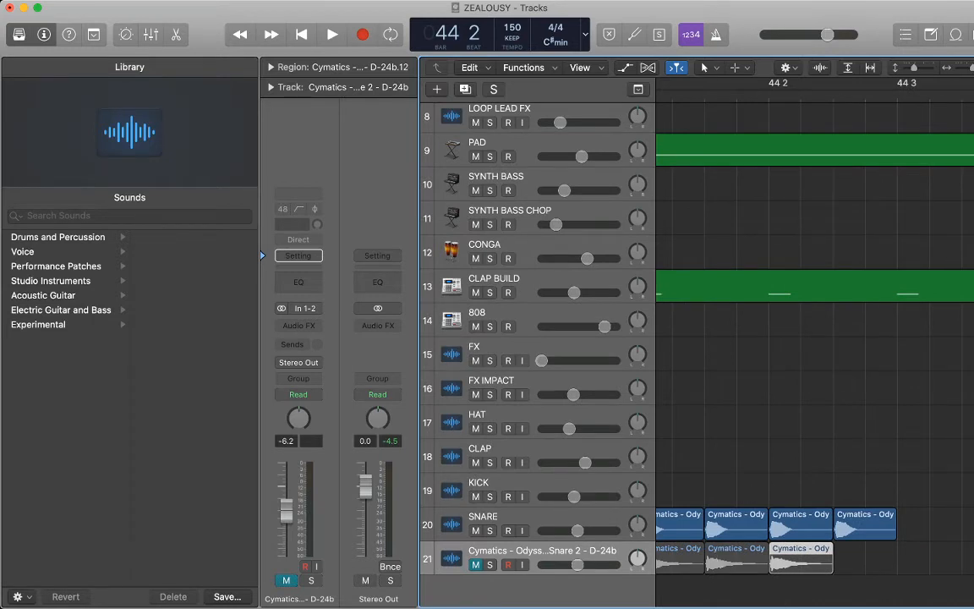
key(super+r)
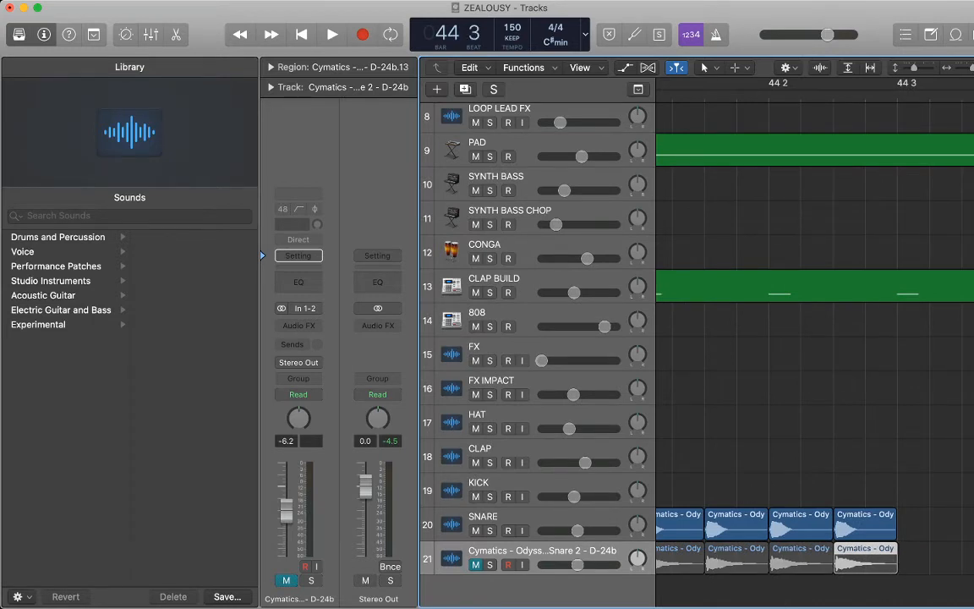
- Return to bar 41, mute the SNARE track and unmute the Cymatics snare track
scroll(814, 338, left, 4)
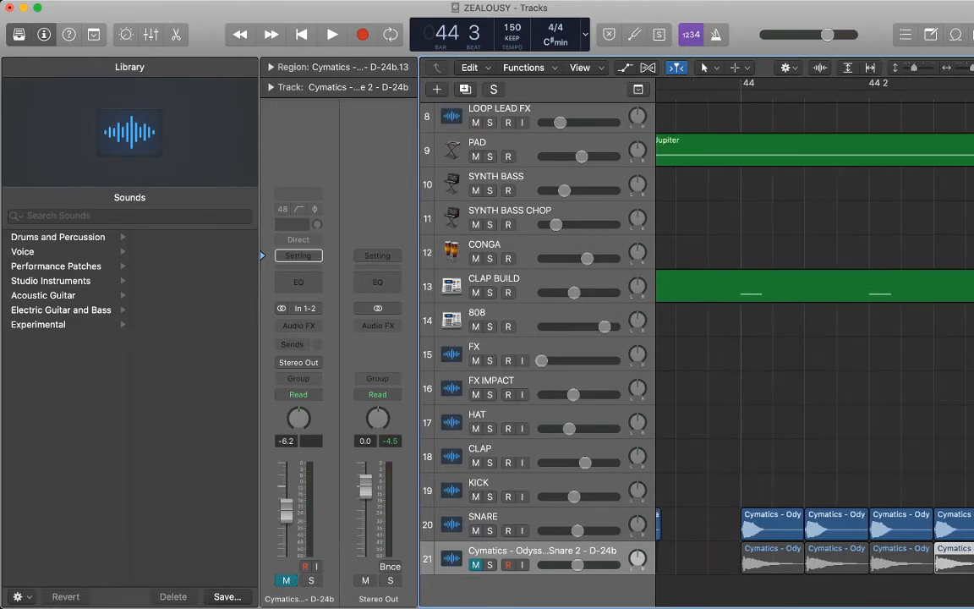
scroll(814, 338, left, 6)
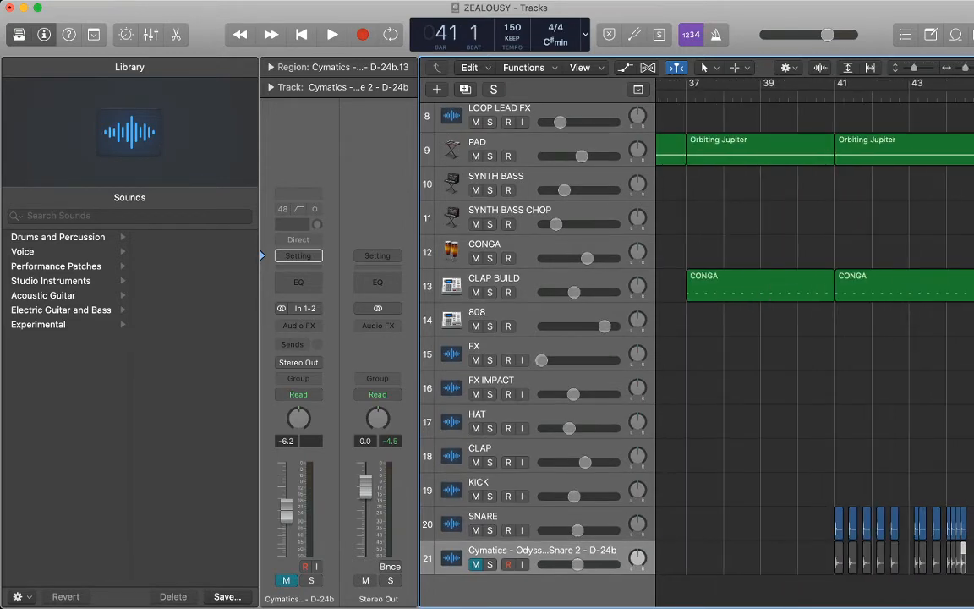
click(476, 530)
click(475, 564)
scroll(814, 338, right, 4)
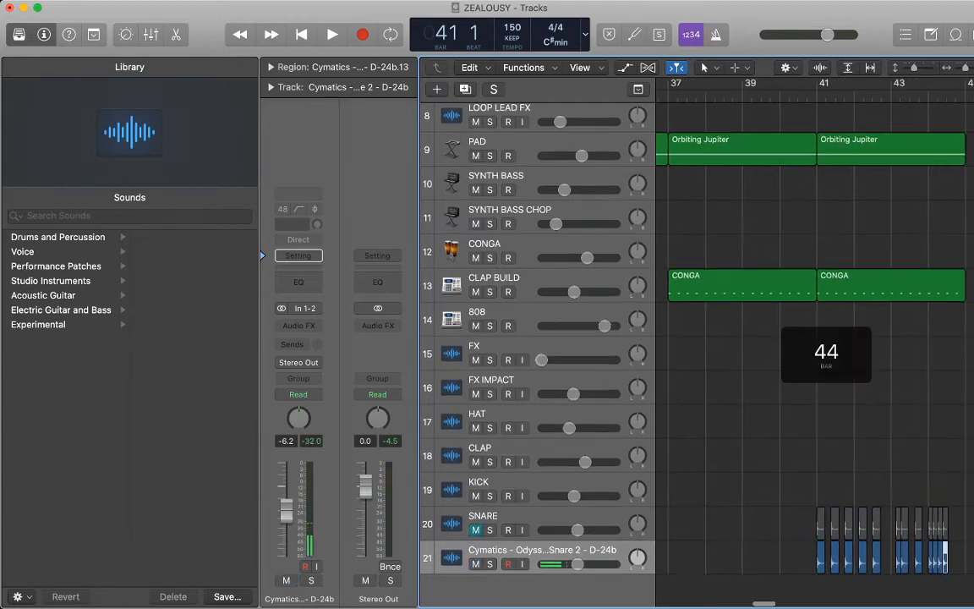
- Play the Cymatics snare pattern from bar 41 and lower its track volume to -10.2 dB
key(space)
click(814, 423)
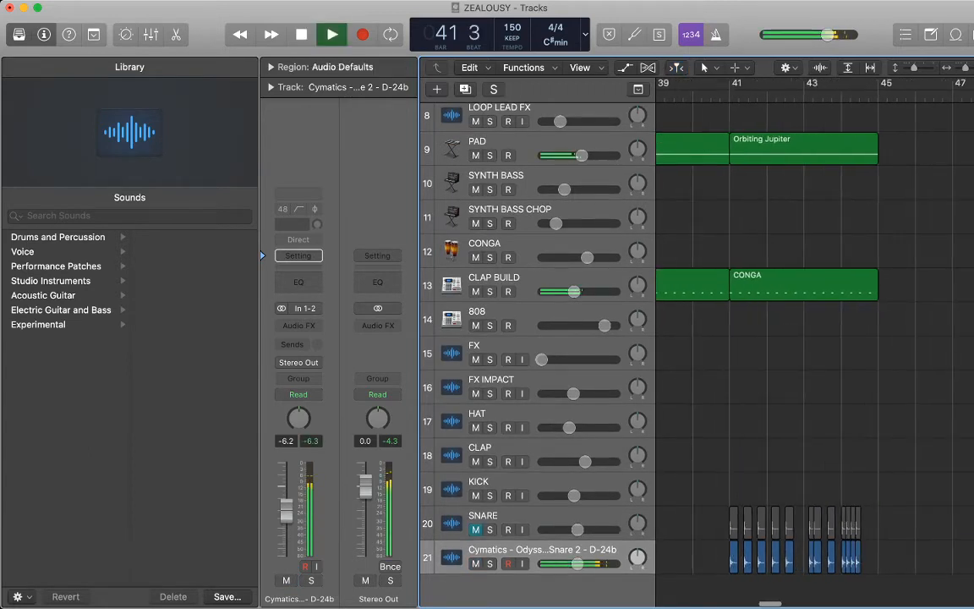
drag(578, 564, 572, 564)
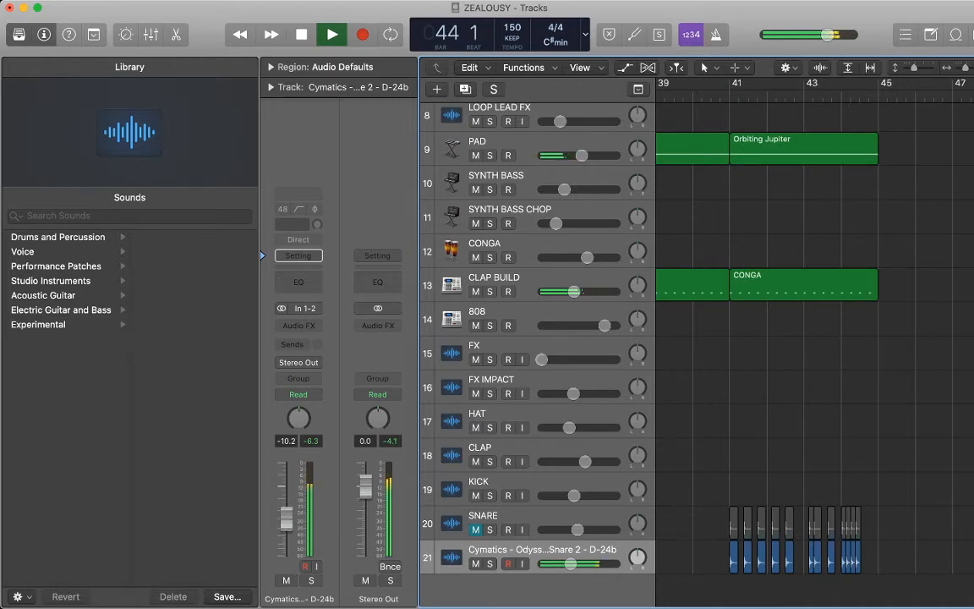
key(space)
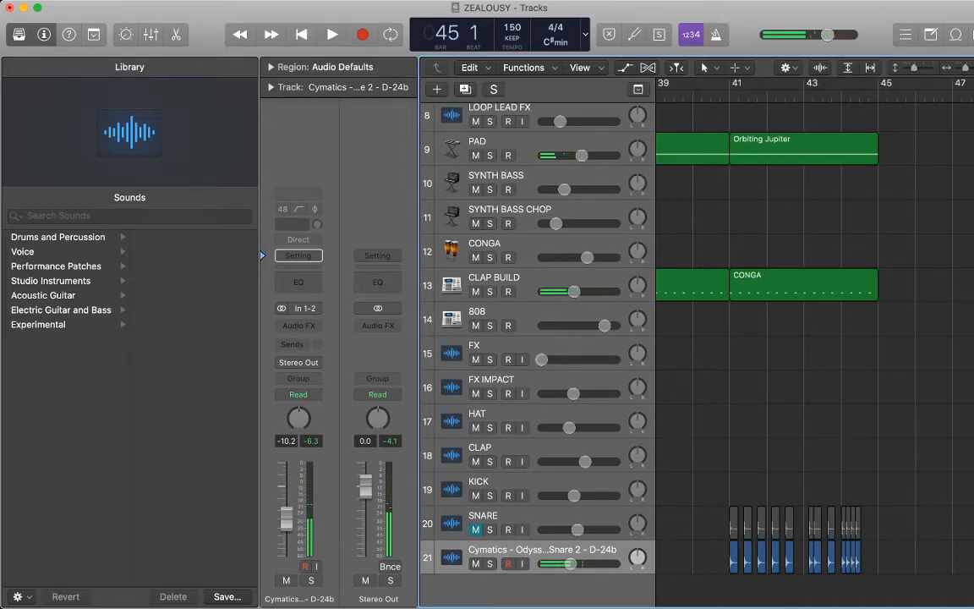
- Unmute the SNARE track, lower its volume, and play both layered snare tracks from bar 41
key(super+Right)
key(super+Right)
scroll(815, 355, left, 3)
scroll(814, 355, left, 2)
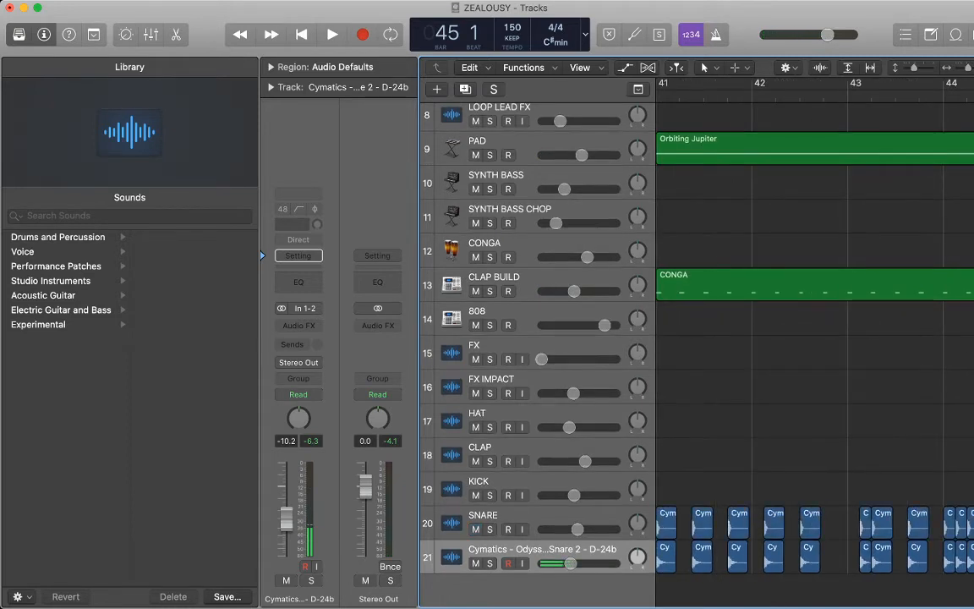
scroll(814, 355, left, 1)
key(space)
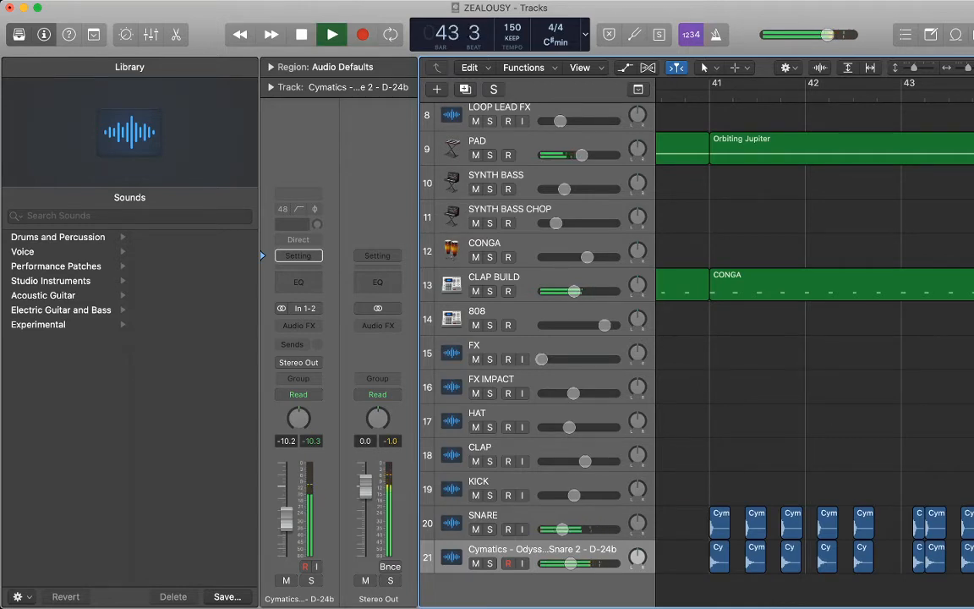
key(space)
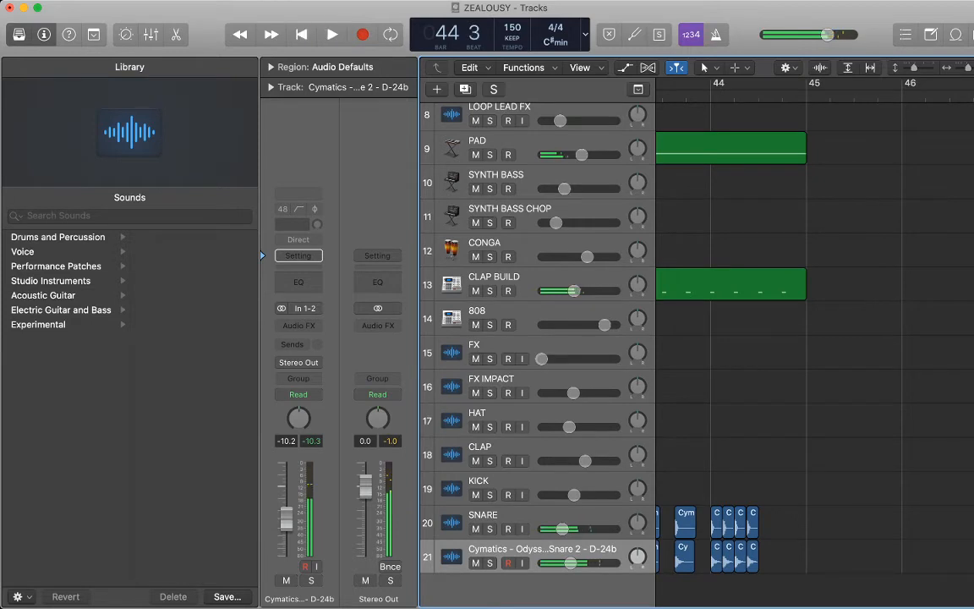
- Return the playhead to bar 41 with the full snare pattern from bar 41 to 45 in view
scroll(814, 346, left, 4)
key(super+Left)
key(super+Left)
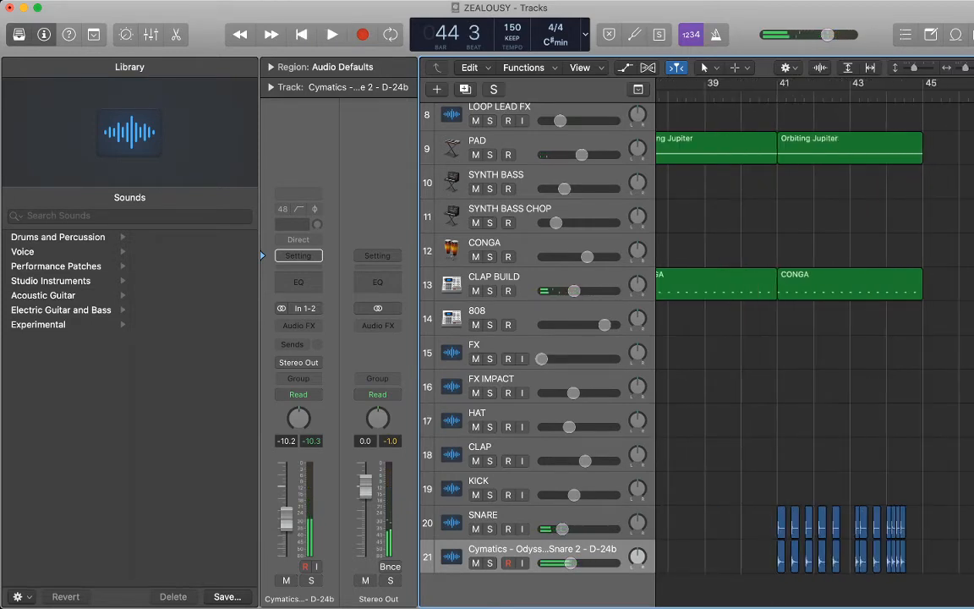
scroll(814, 339, right, 3)
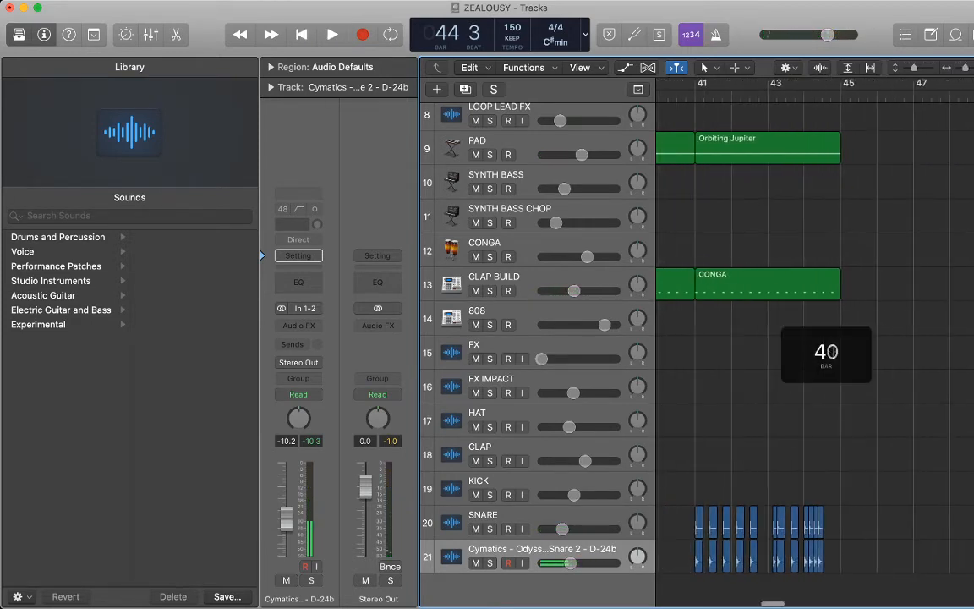
click(697, 97)
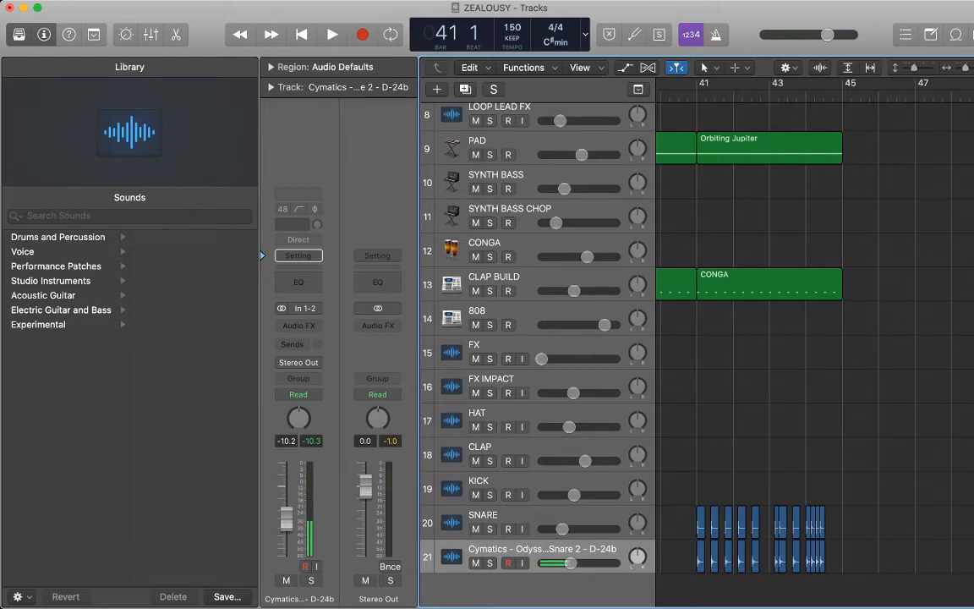
- Shorten the bar 41 ARP, CHORDS and BASS regions together to end at 44 3, and play the cut
scroll(812, 338, up, 7)
scroll(812, 339, down, 1)
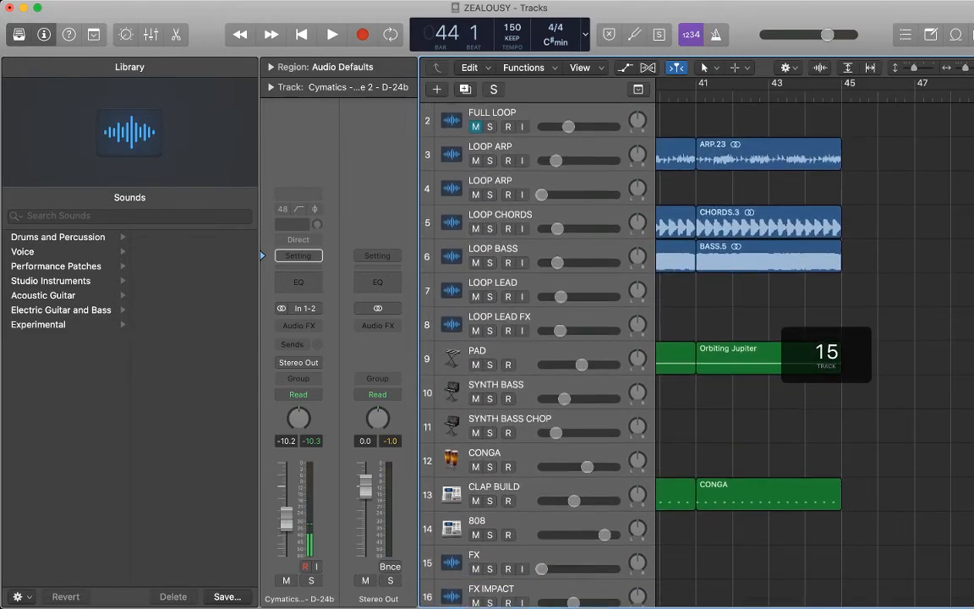
drag(874, 119, 805, 281)
key(space)
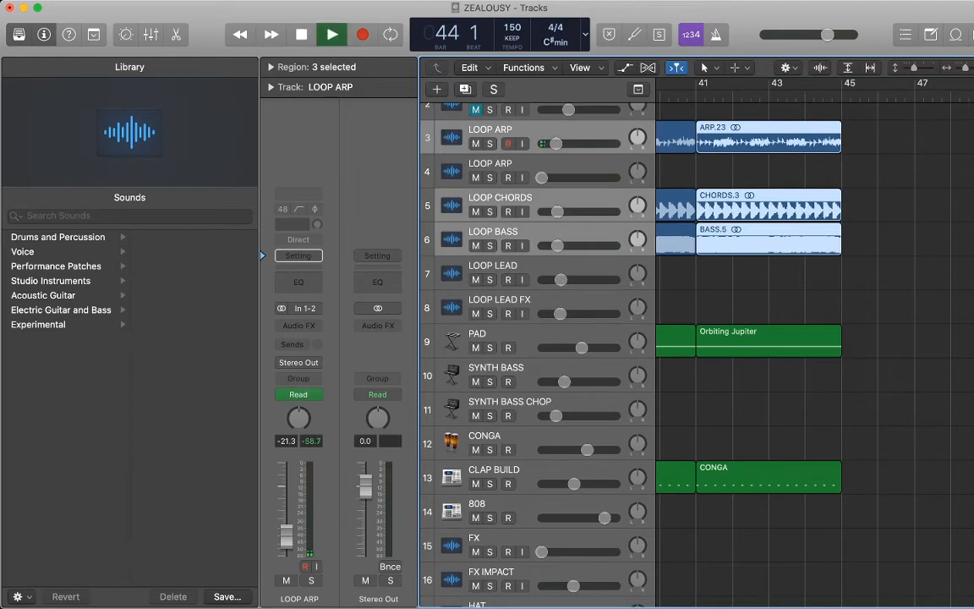
key(space)
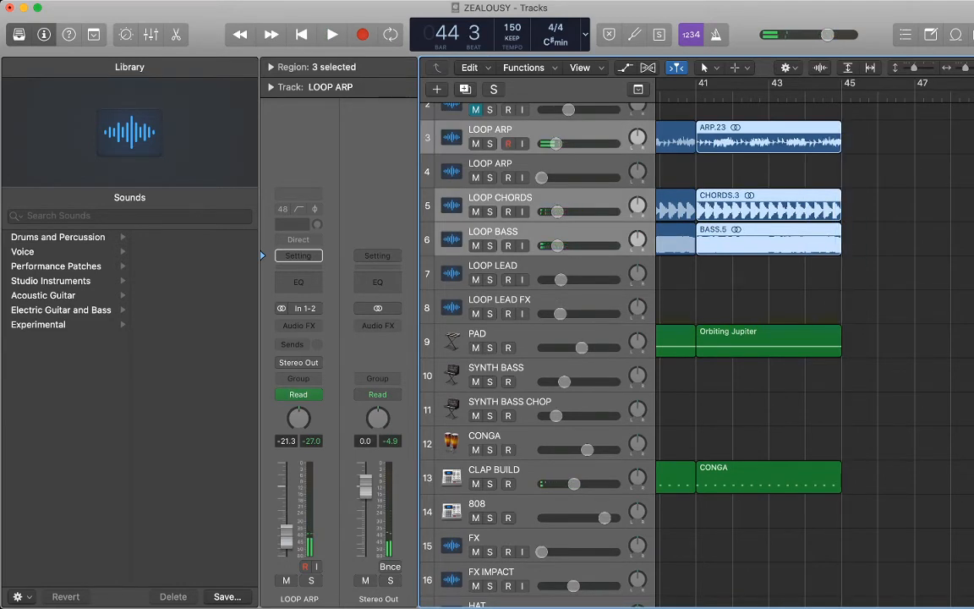
drag(840, 247, 822, 247)
key(comma)
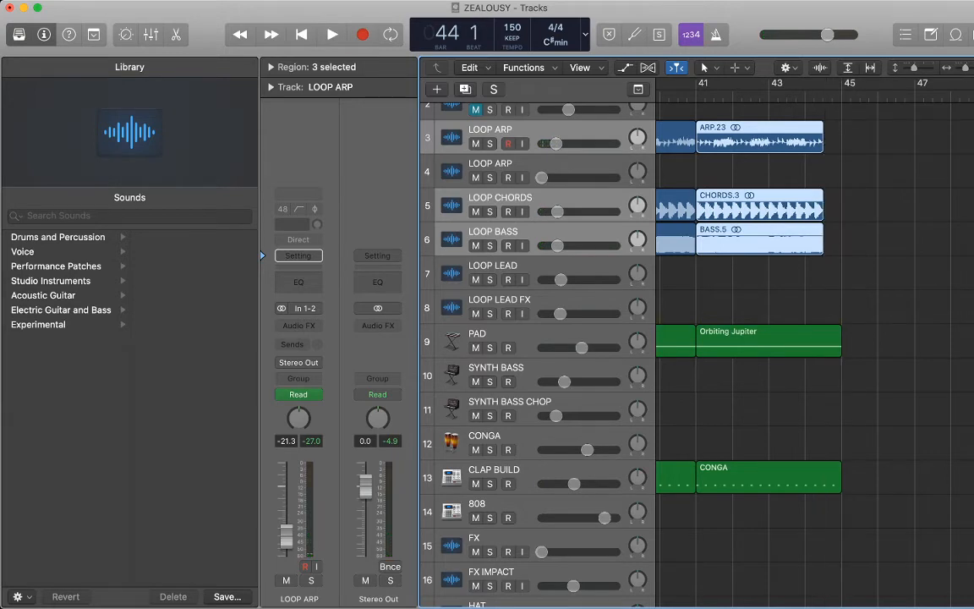
key(space)
key(space)
- Trim the end of the LOOP BASS region to just before 44 3 and play the ending
key(super+Right)
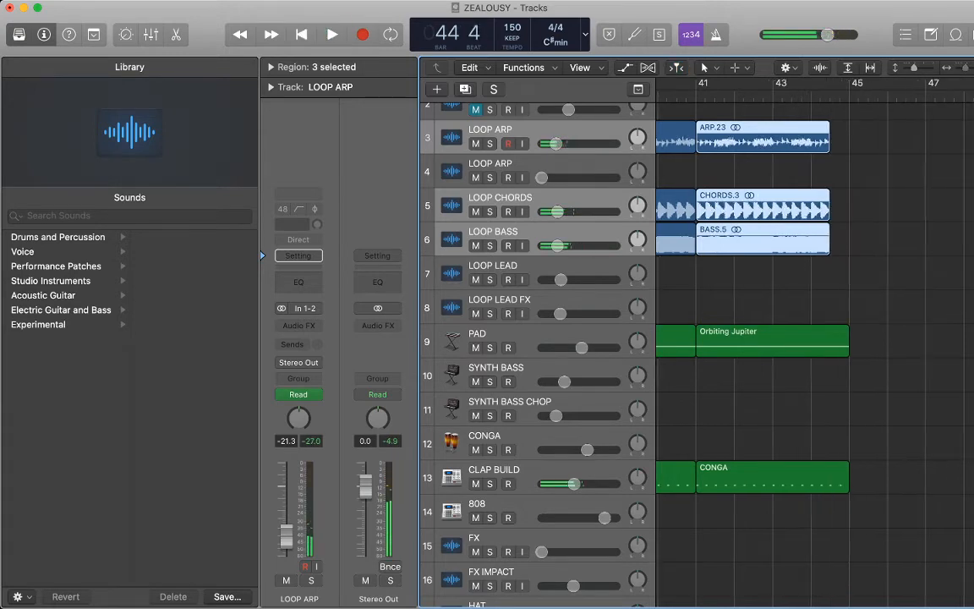
scroll(826, 351, right, 5)
click(880, 140)
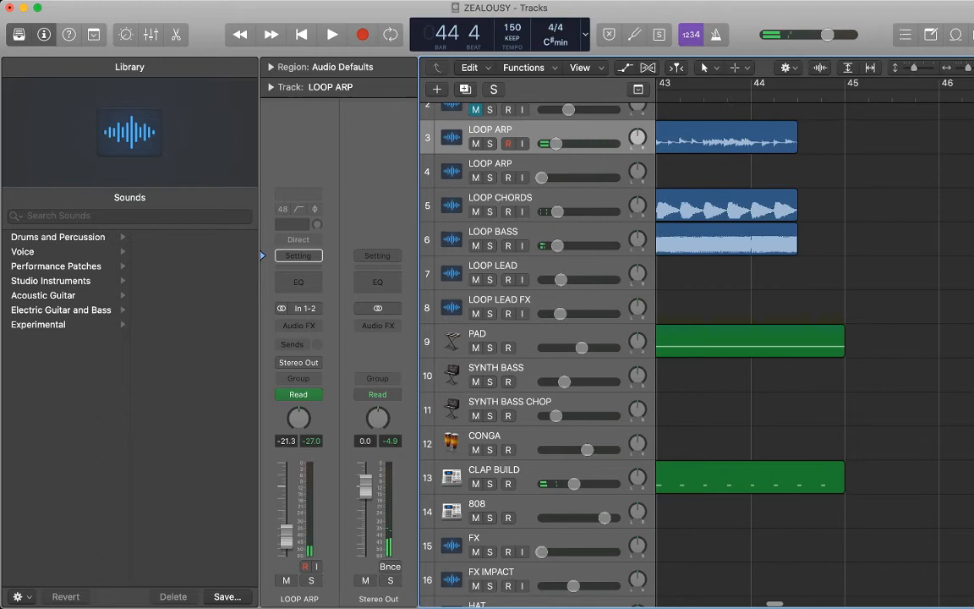
click(799, 96)
key(super+Right)
key(super+Right)
key(super+Right)
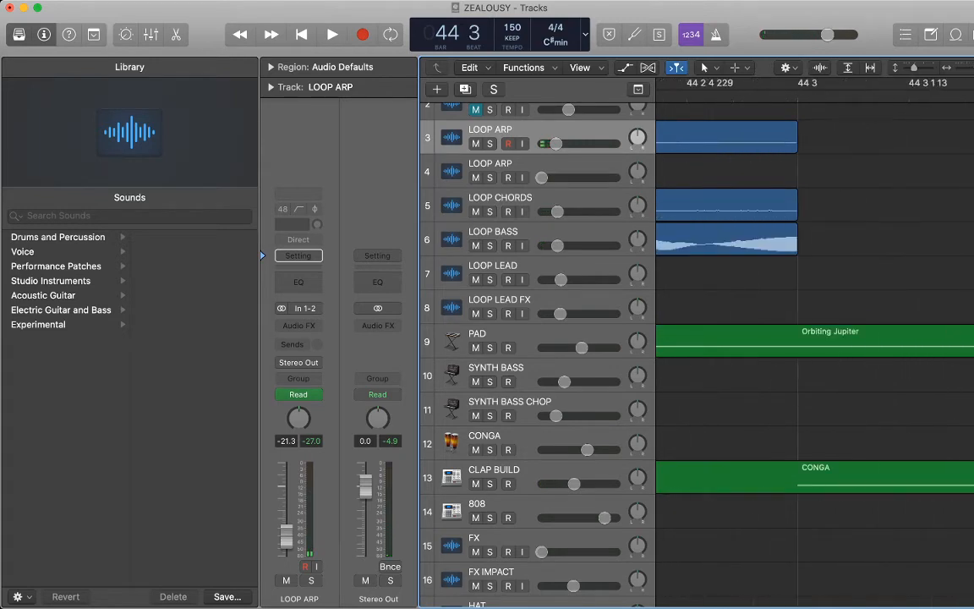
drag(796, 248, 783, 248)
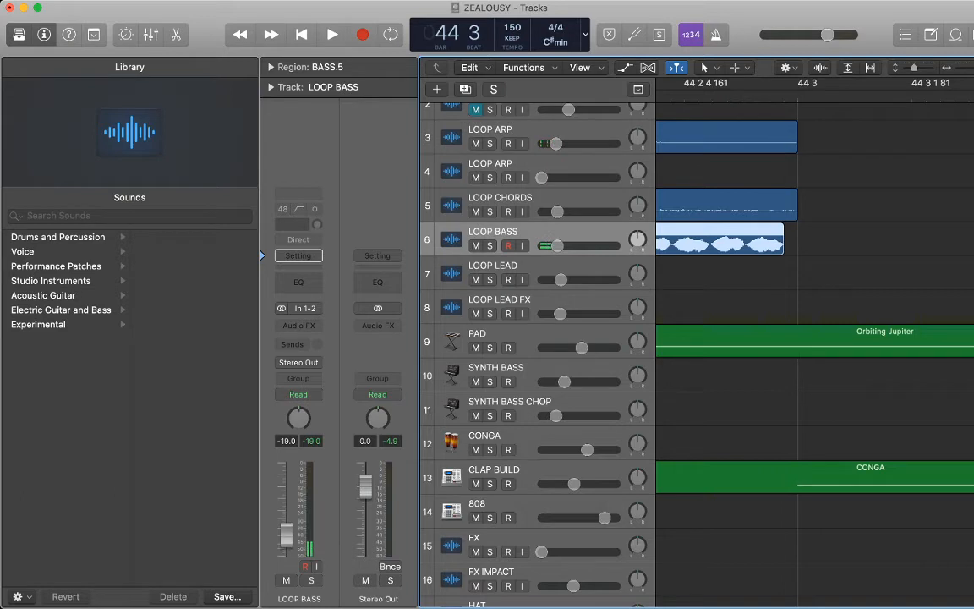
key(space)
key(space)
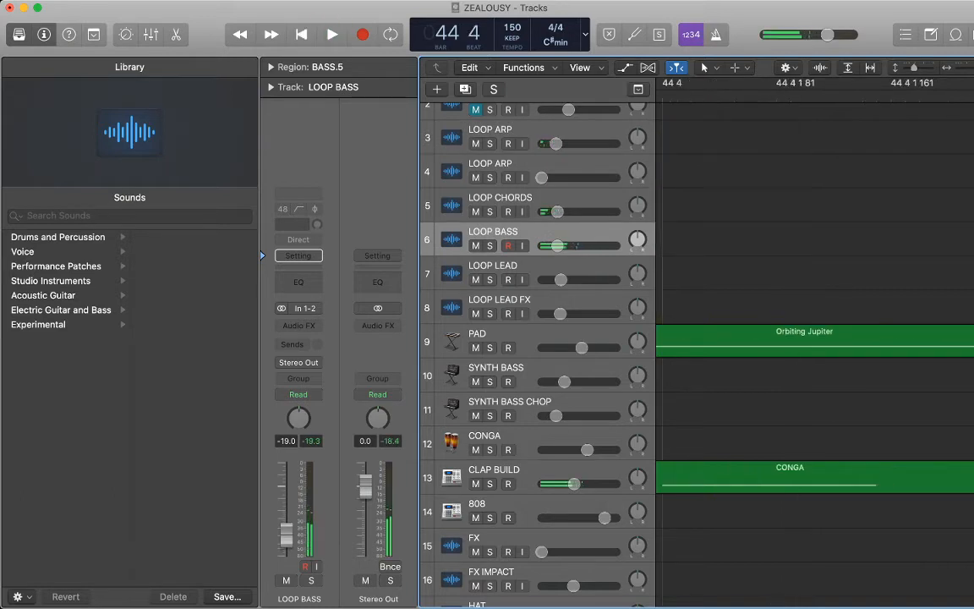
- Delete the last two clap notes, from 44 3 on, in the CLAP BUILD region that starts at bar 41
scroll(812, 321, left, 3)
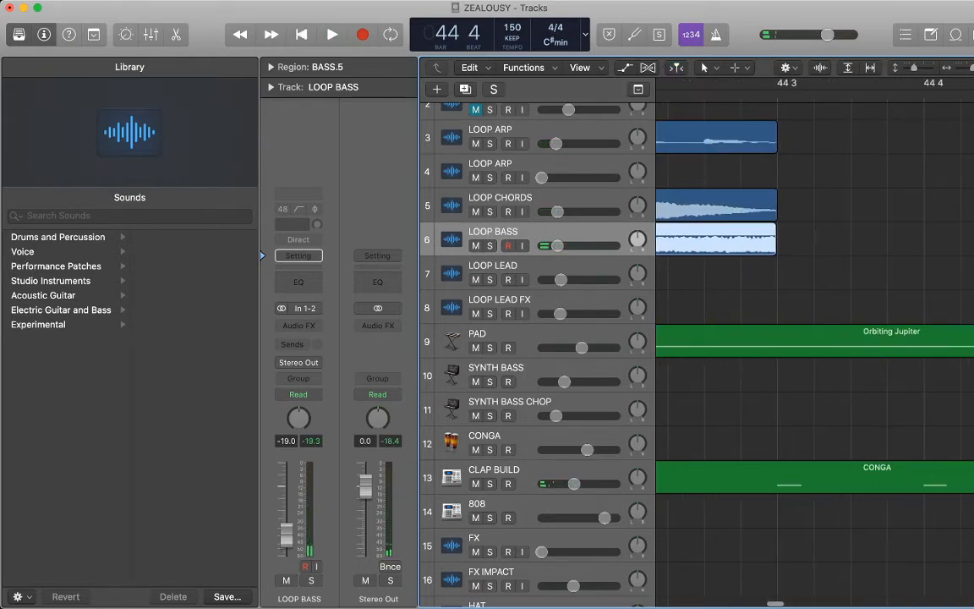
key(super+Left)
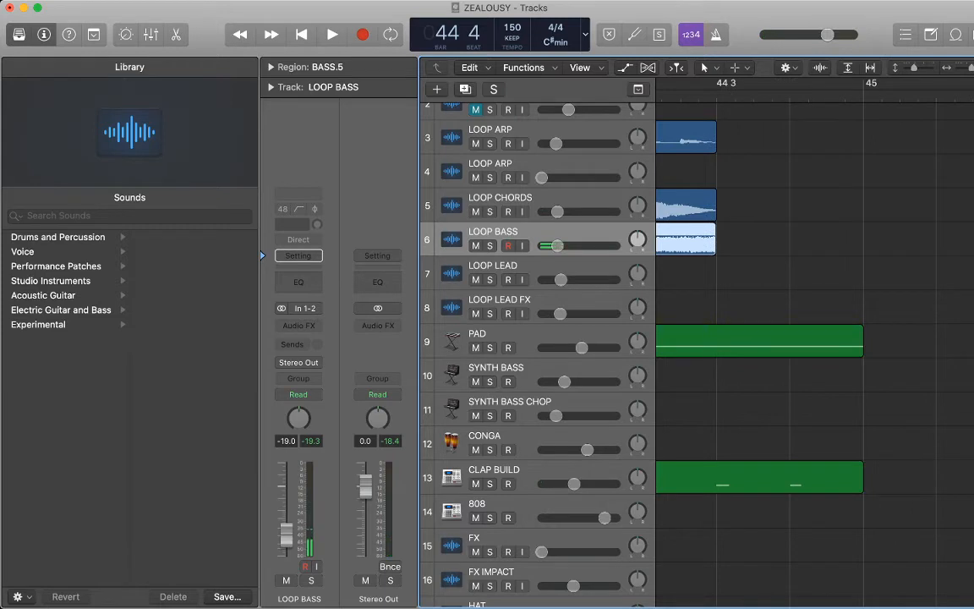
double_click(761, 477)
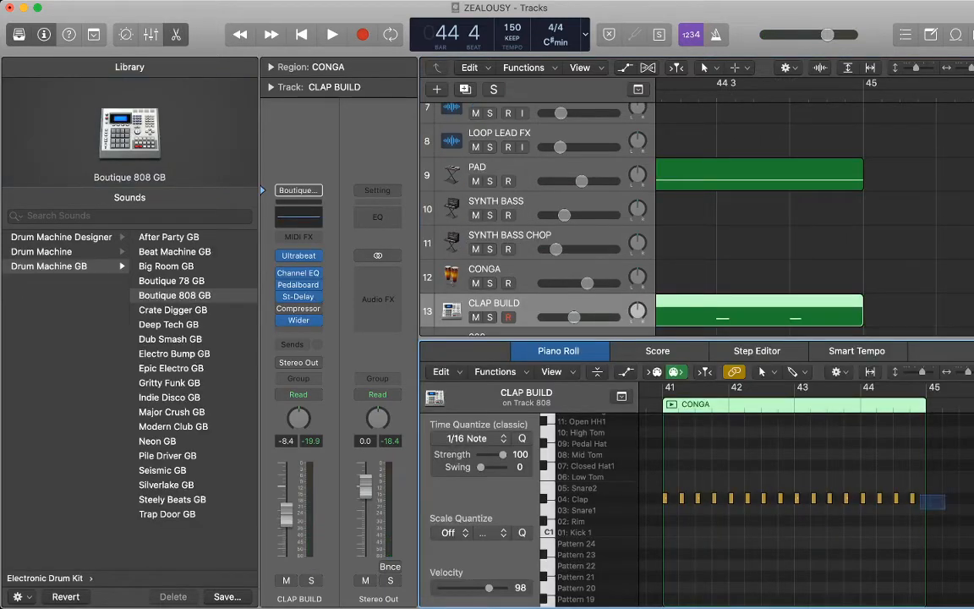
click(912, 498)
drag(952, 531, 894, 475)
key(Delete)
- Shorten the PAD note in the bar 41 Orbiting Jupiter region to end at 44 3, and play the ending
click(778, 174)
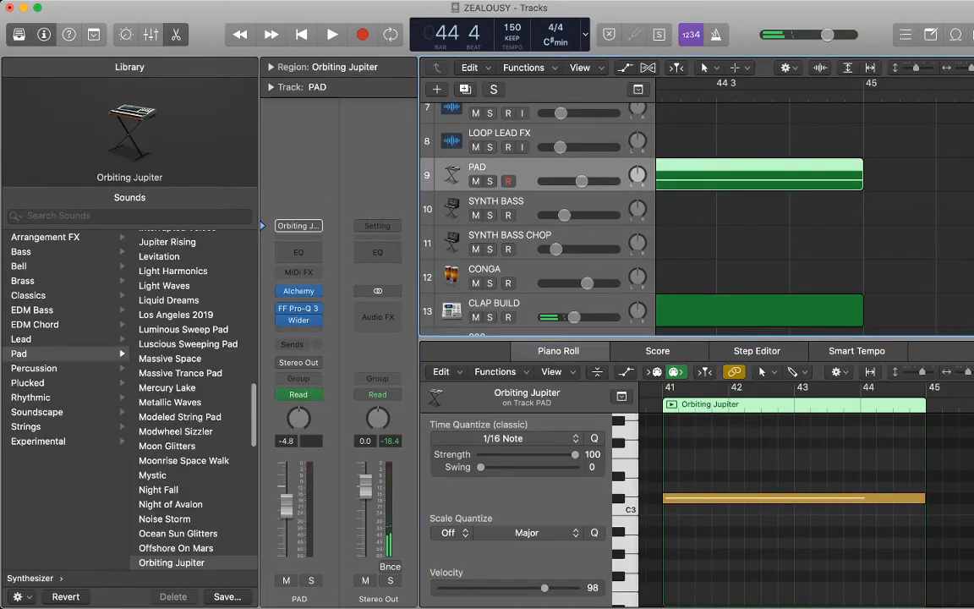
drag(924, 499, 892, 499)
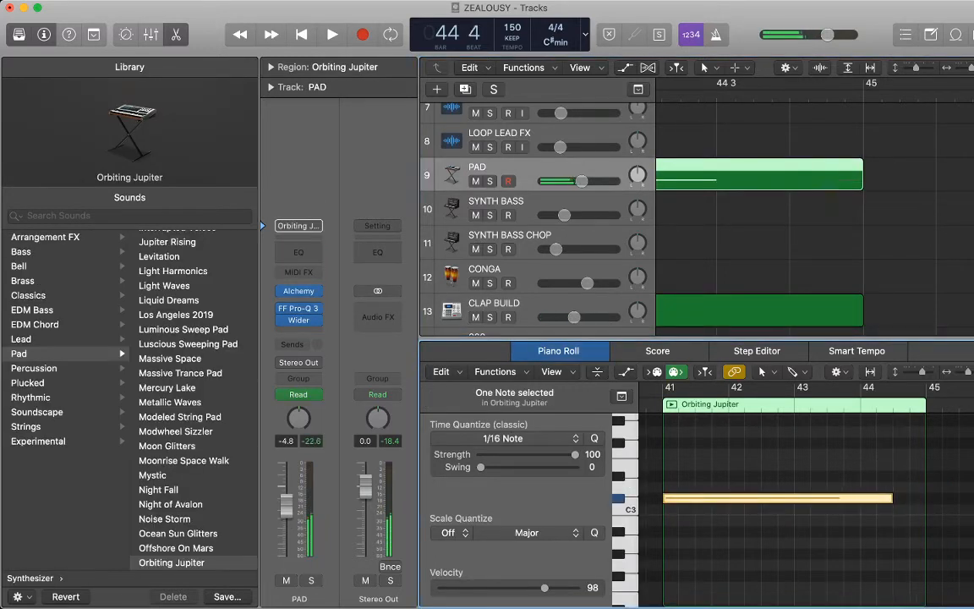
key(space)
key(space)
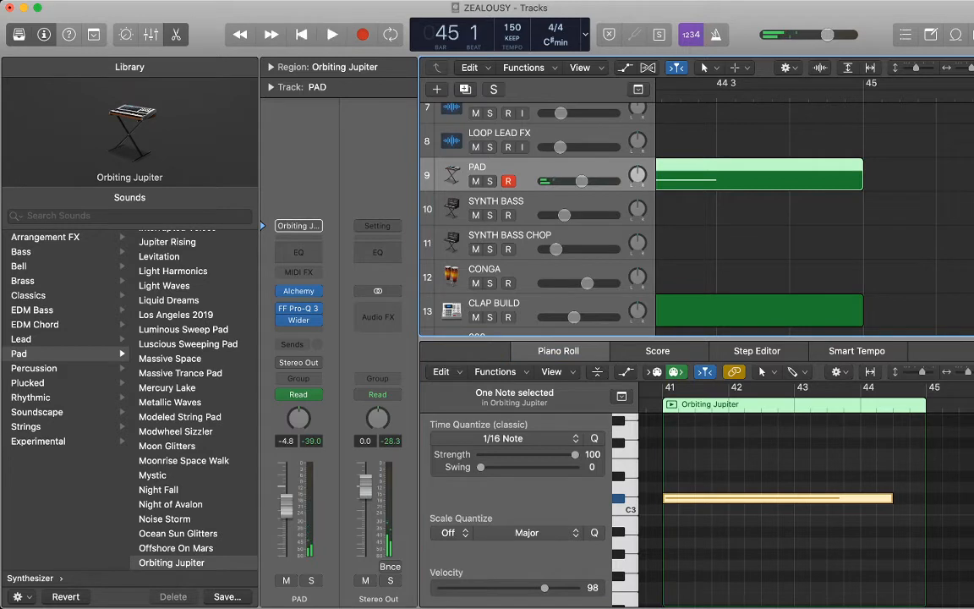
key(space)
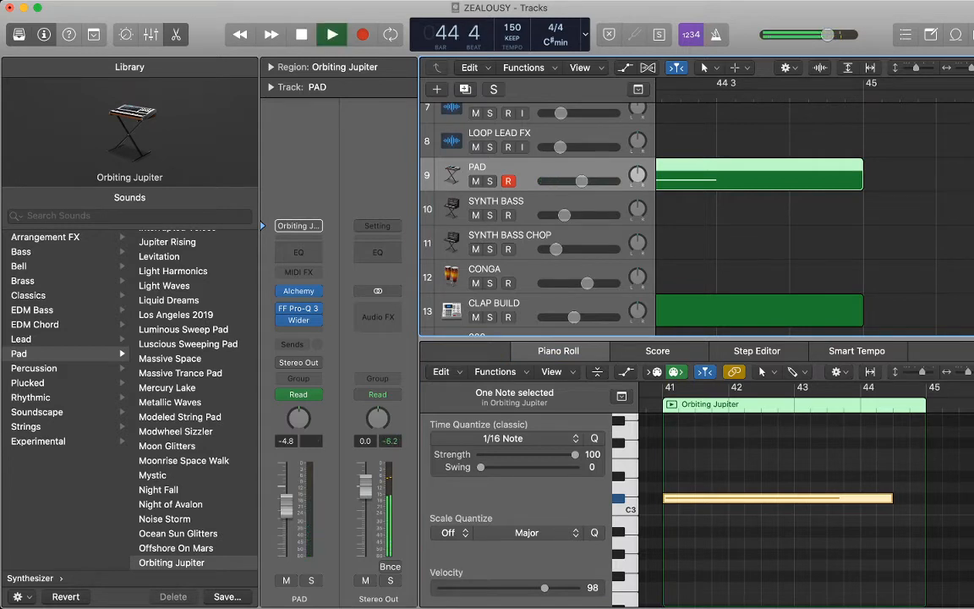
- Close the Piano Roll and play the build from bar 43, and again from bar 41
scroll(761, 211, down, 5)
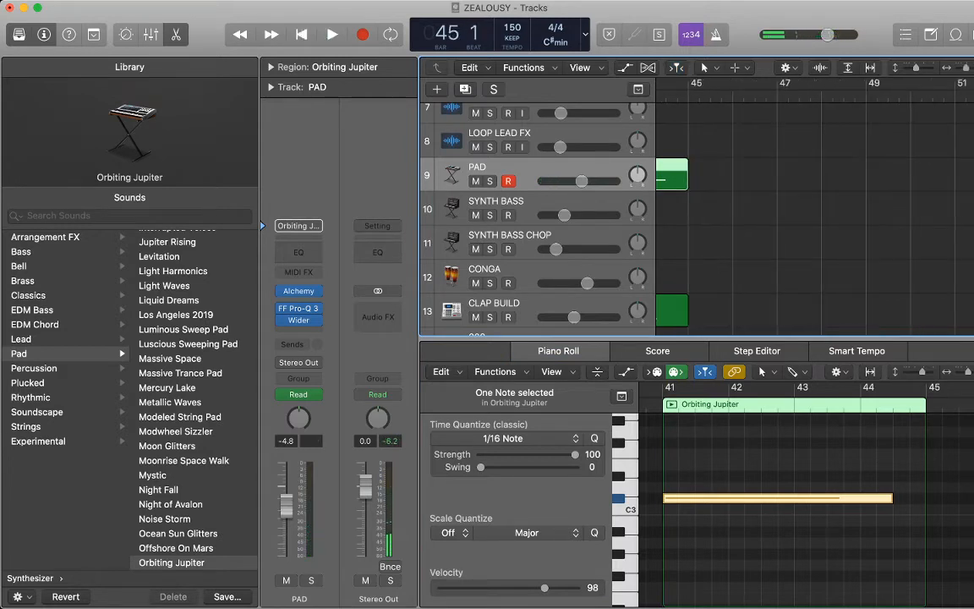
click(176, 34)
scroll(803, 254, left, 3)
click(696, 96)
key(space)
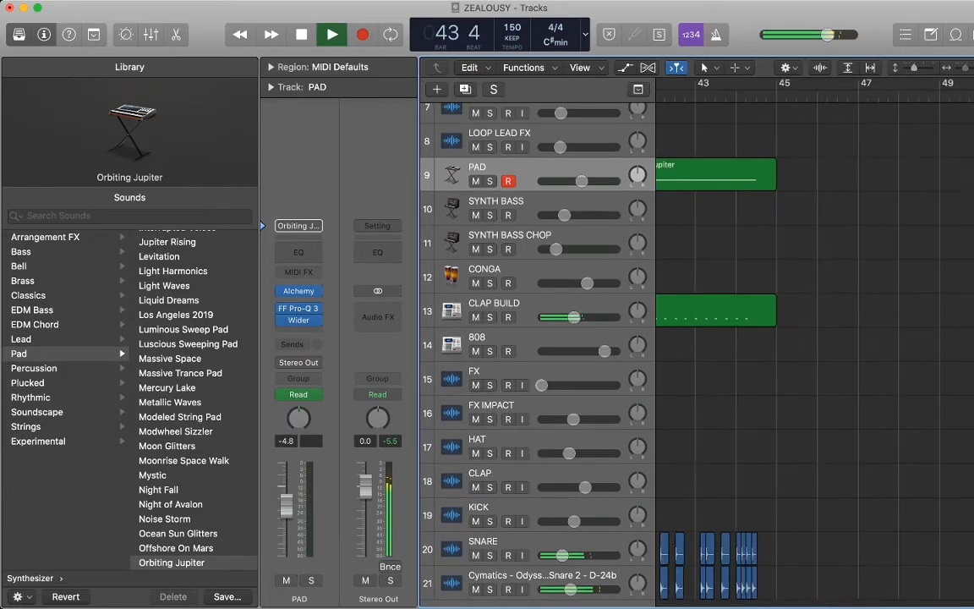
scroll(804, 254, left, 3)
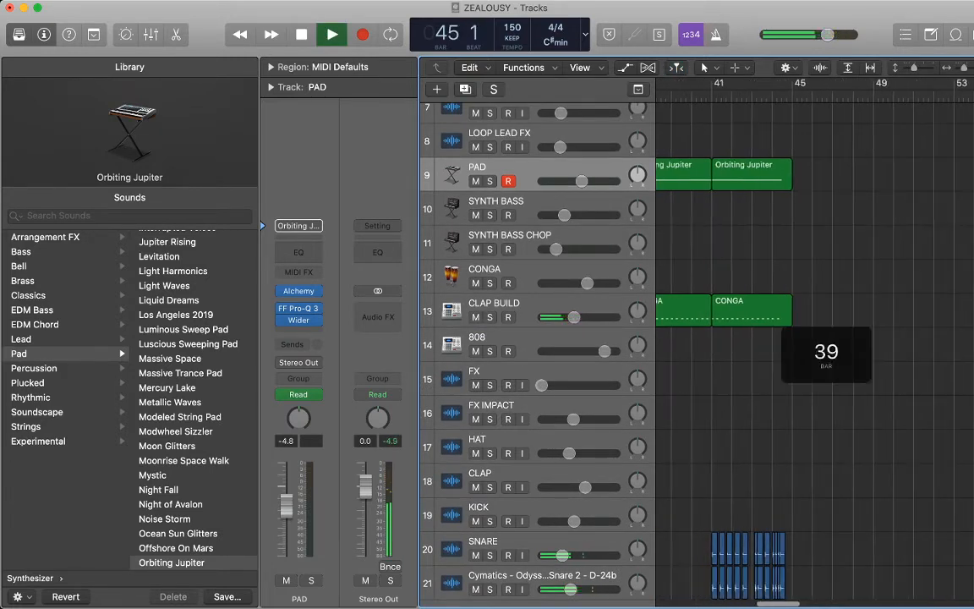
key(space)
click(713, 97)
key(space)
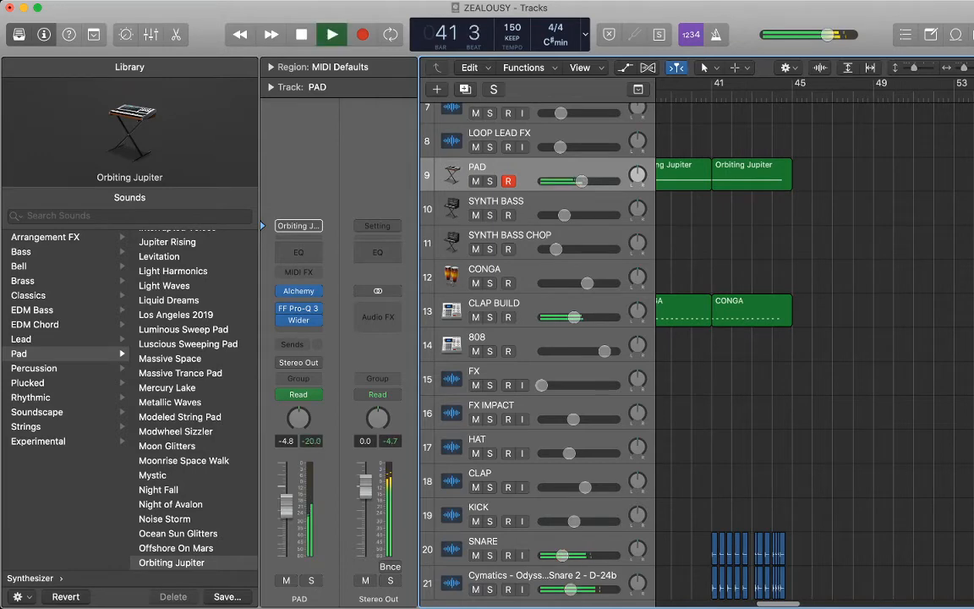
- Automate the Cymatics snare track's volume to ramp up from about bar 44 to -6.1 dB at the roll's end, and play it
key(a)
scroll(812, 338, down, 10)
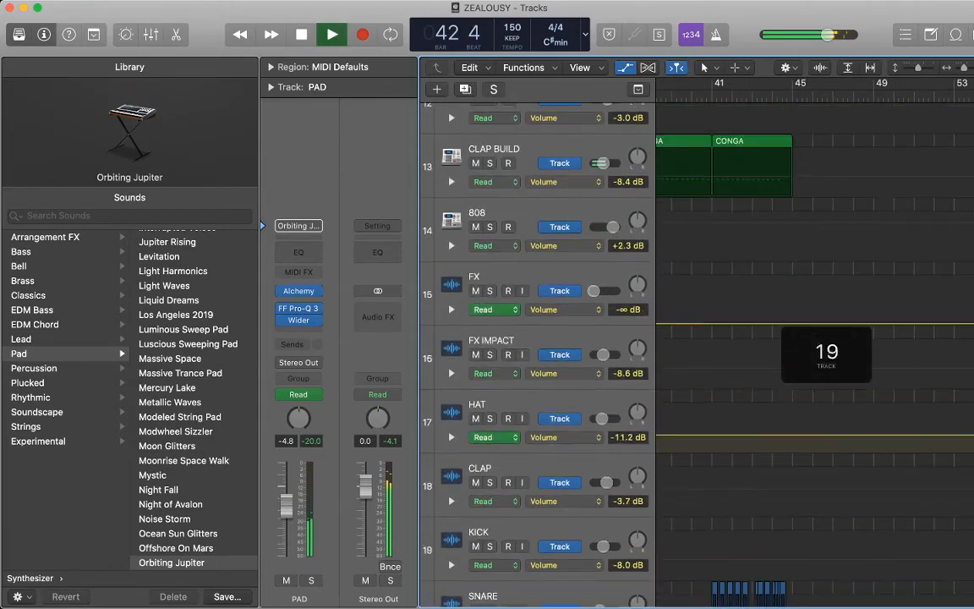
click(772, 553)
click(771, 553)
click(789, 553)
drag(788, 554, 789, 548)
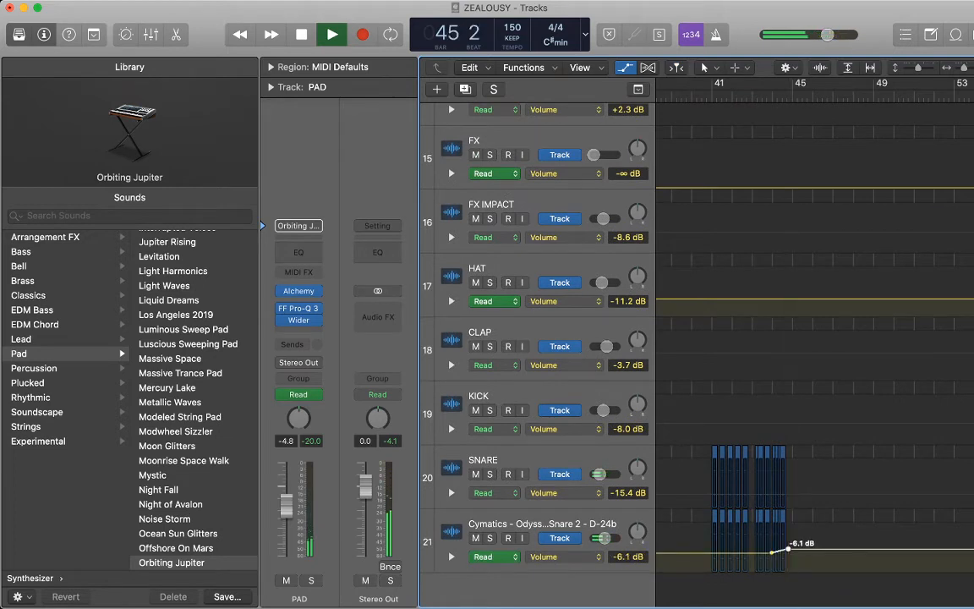
key(space)
key(space)
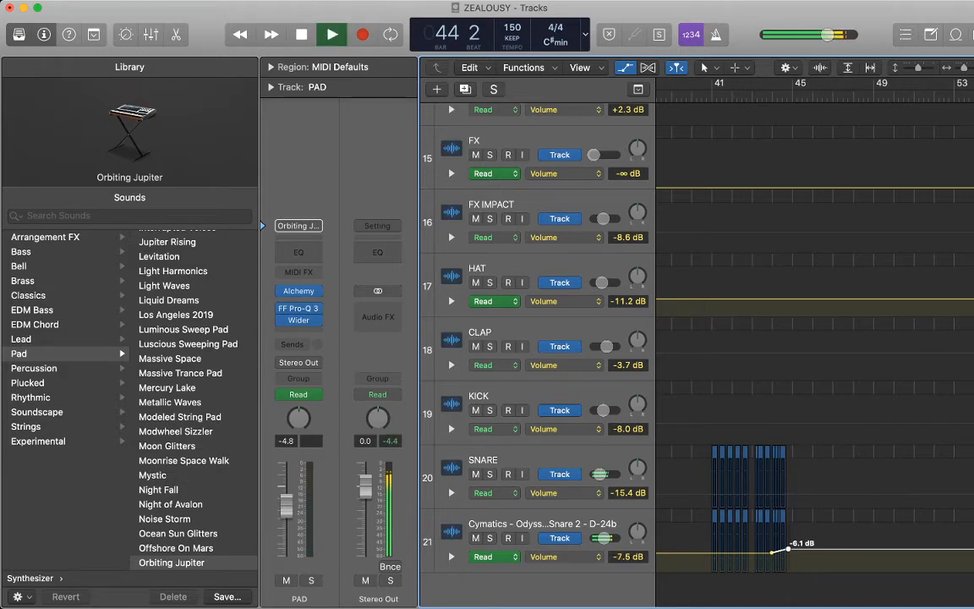
key(space)
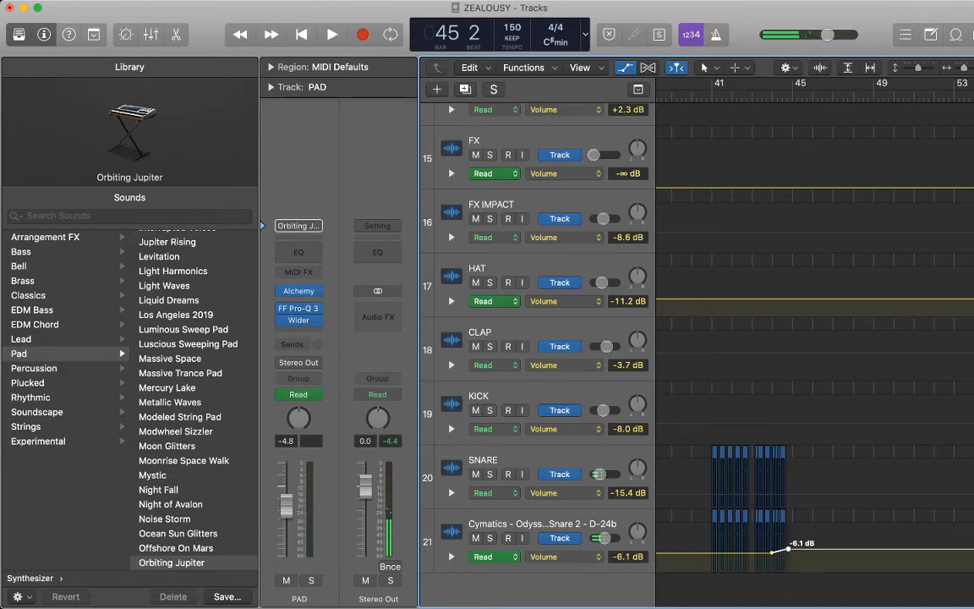
- Hide the automation, show more of the arrangement and play the snare build up to bar 45
key(a)
key(super+Up)
key(super+Left)
key(super+Left)
key(super+Left)
key(super+Left)
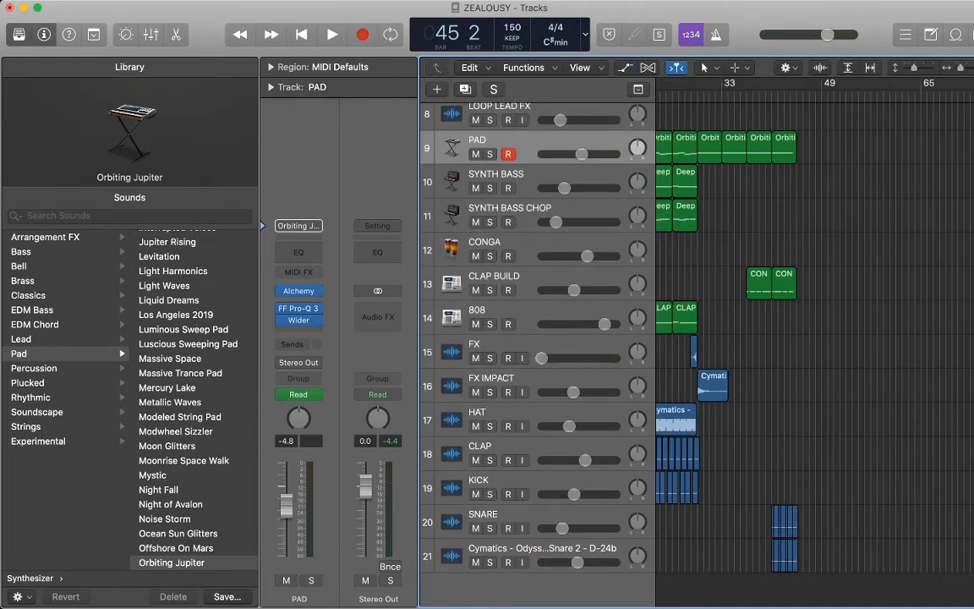
key(space)
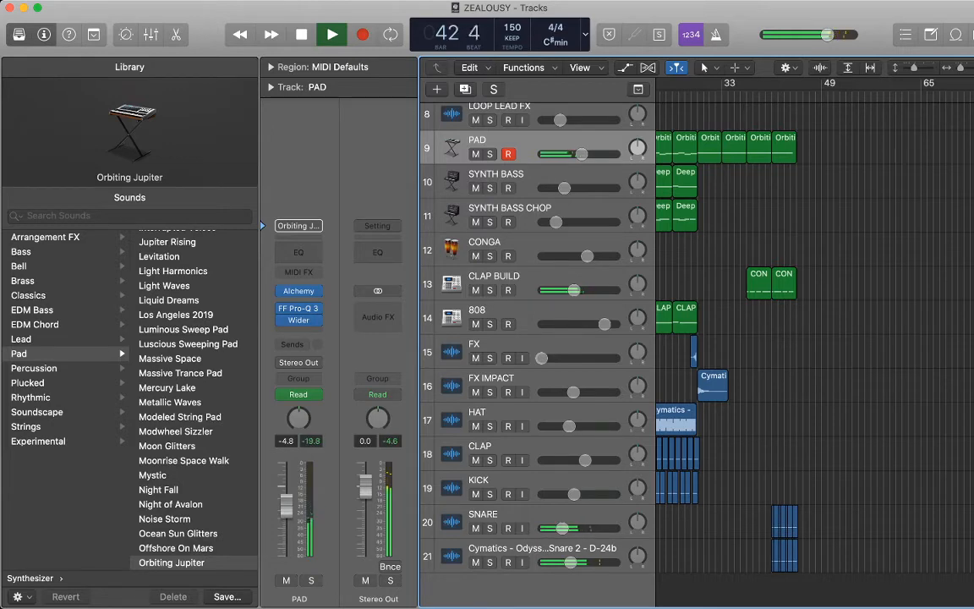
scroll(815, 343, left, 4)
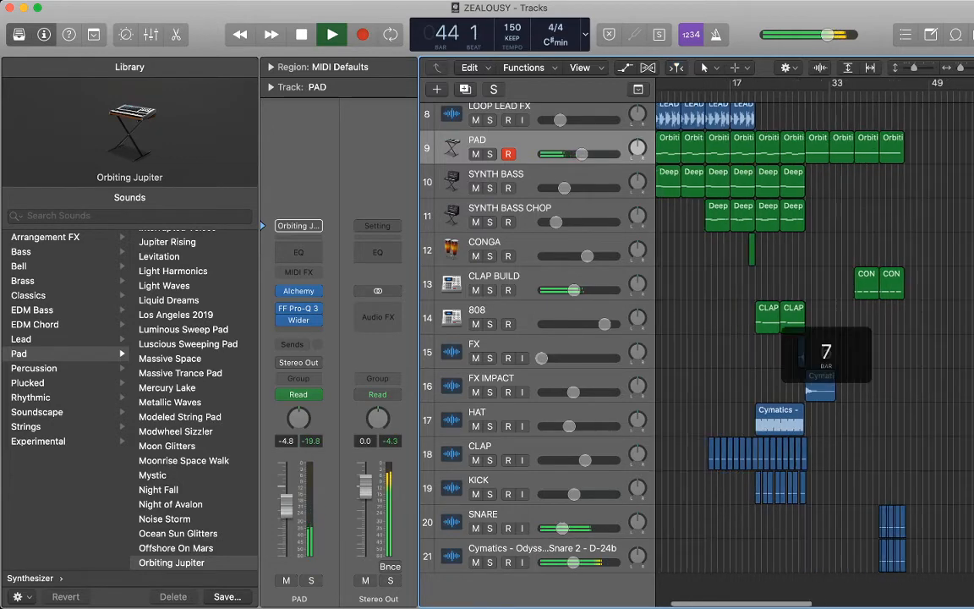
scroll(814, 343, right, 2)
key(space)
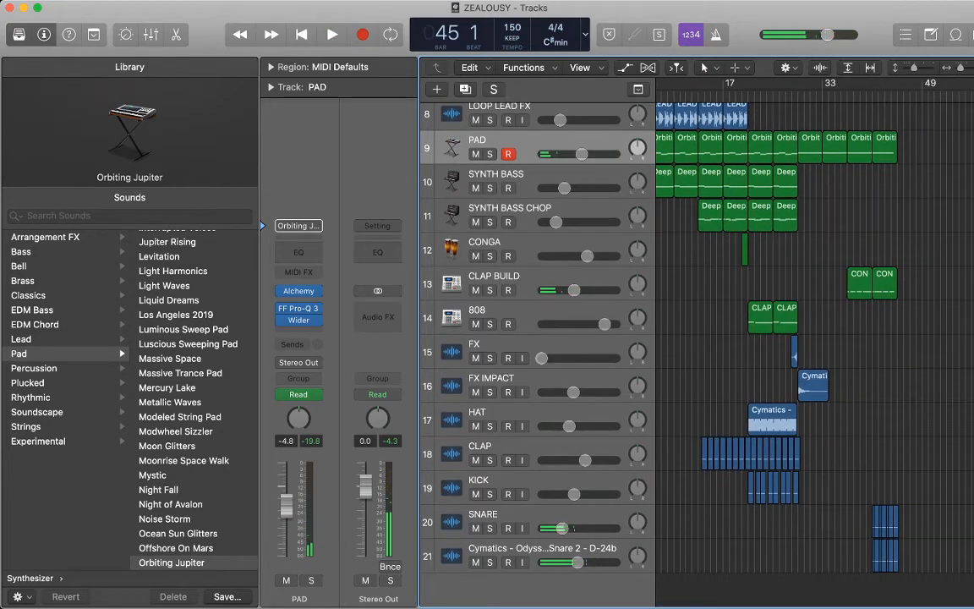
- Play the arrangement from the beginning while selecting the LOOP LEAD FX track and the Cymatics snare track
key(Return)
key(space)
scroll(814, 343, up, 7)
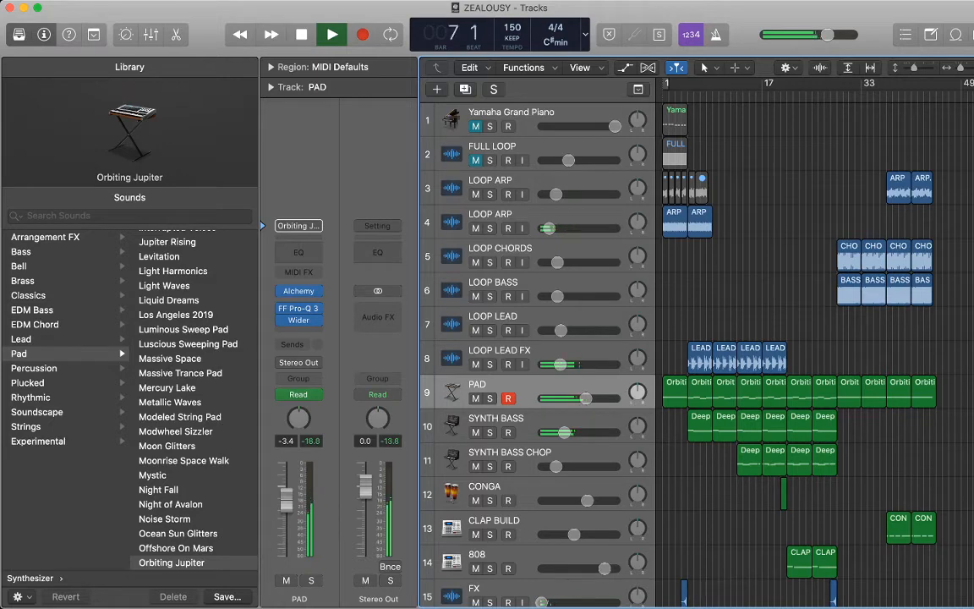
click(526, 351)
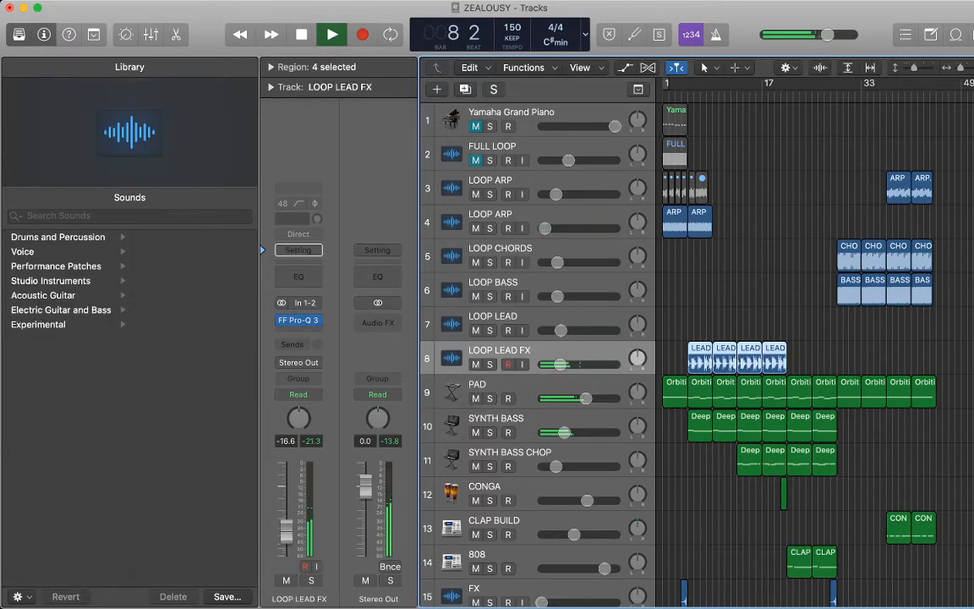
scroll(812, 355, down, 8)
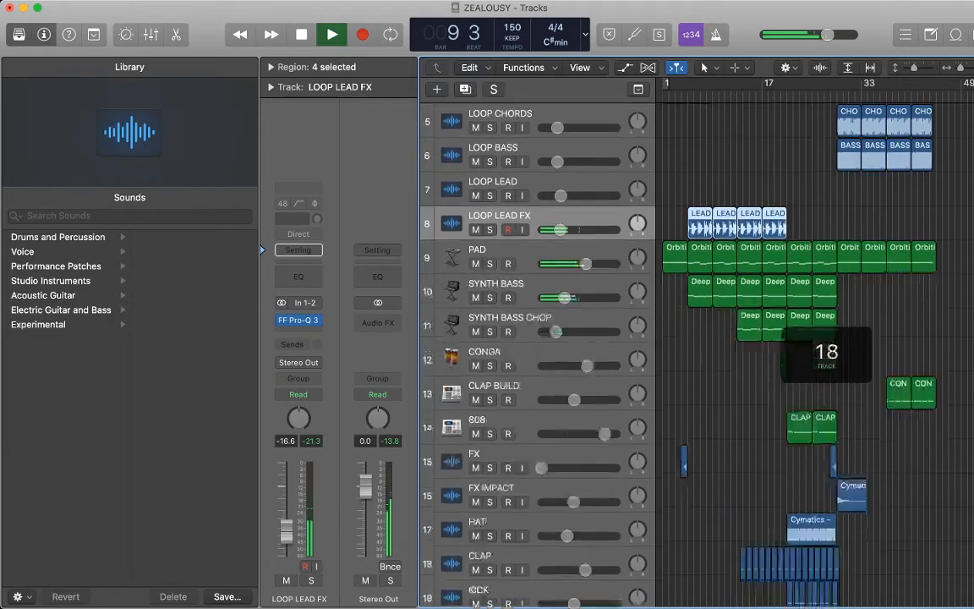
click(541, 550)
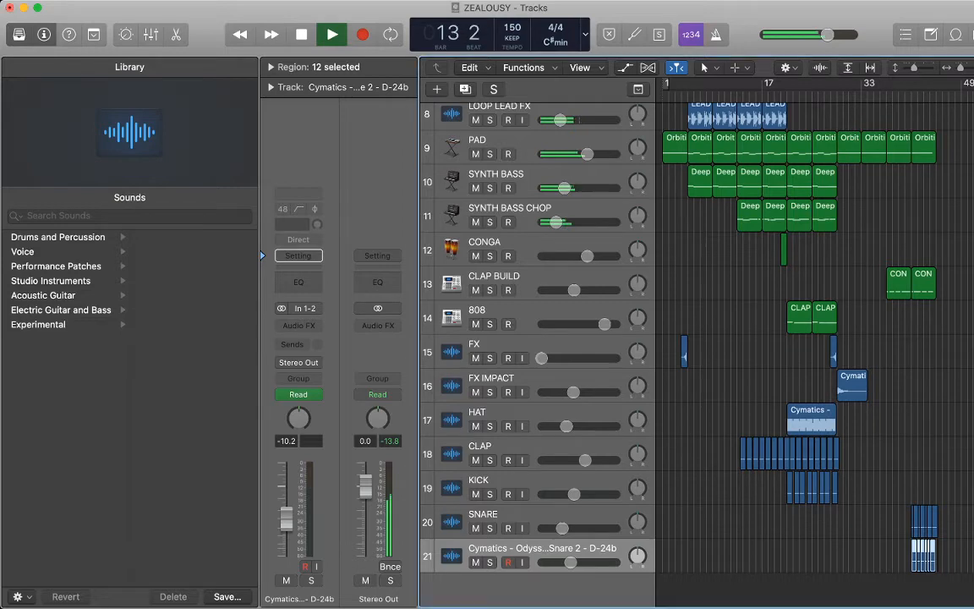
- Play the arrangement on to bar 42 while following its tracks and regions, briefly selecting the LOOP LEAD FX track
scroll(697, 338, down, 1)
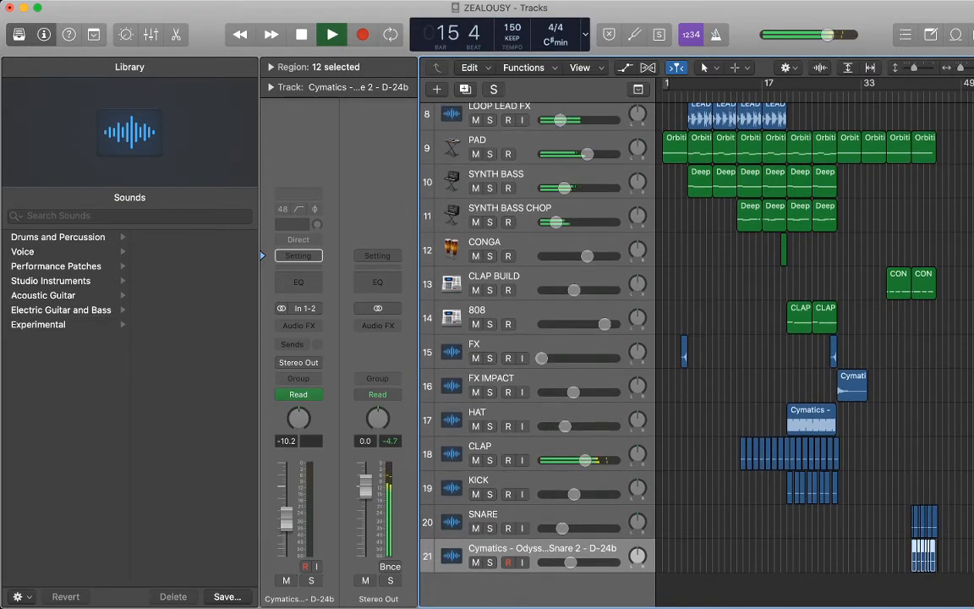
scroll(811, 356, up, 5)
scroll(812, 355, down, 5)
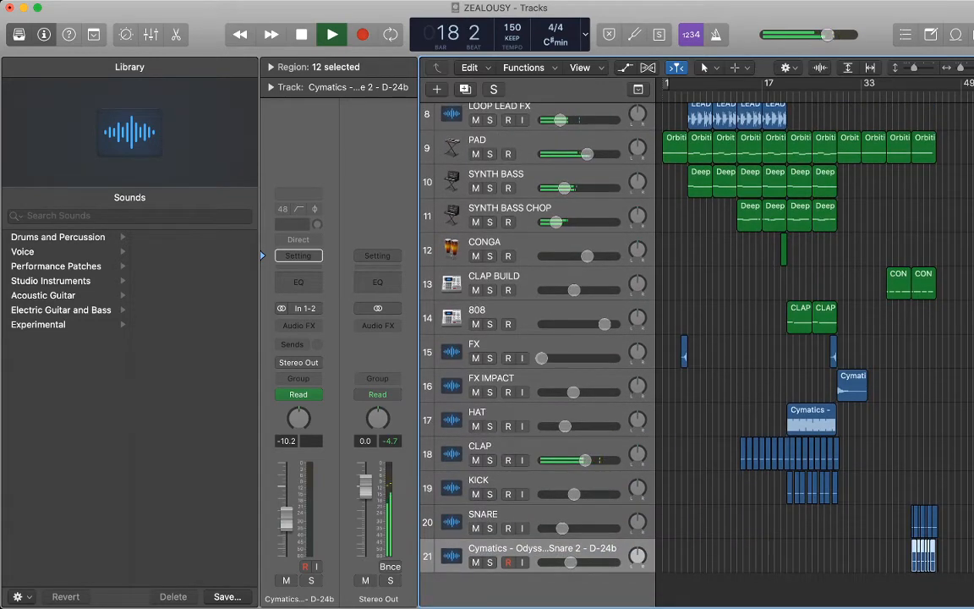
scroll(812, 355, up, 2)
scroll(812, 355, up, 4)
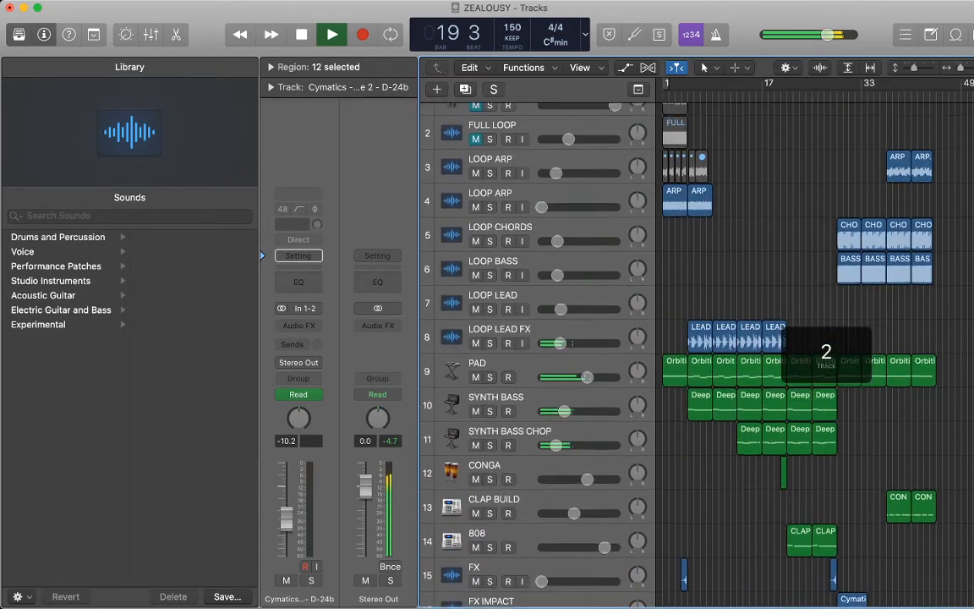
click(524, 347)
scroll(525, 347, down, 5)
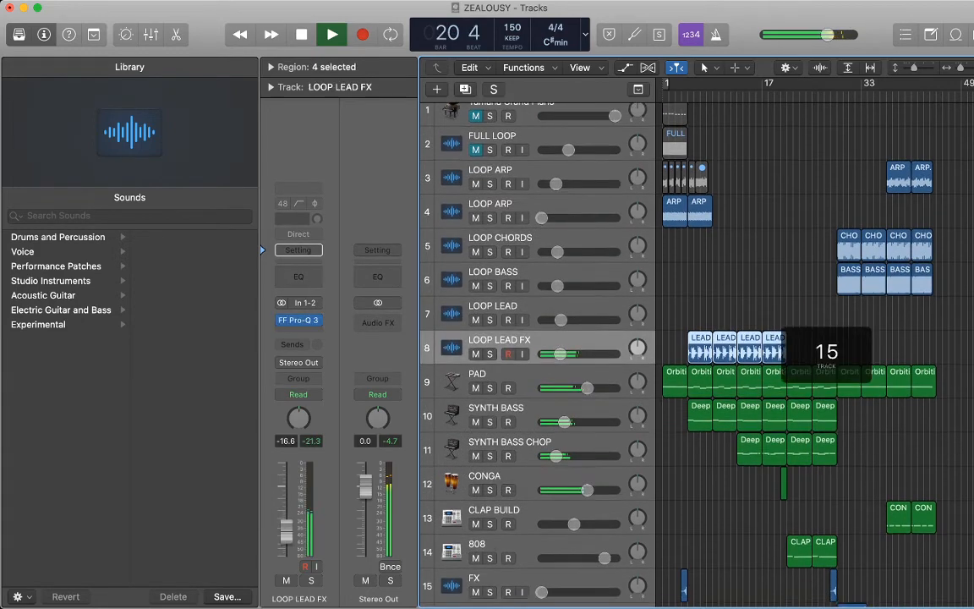
click(879, 355)
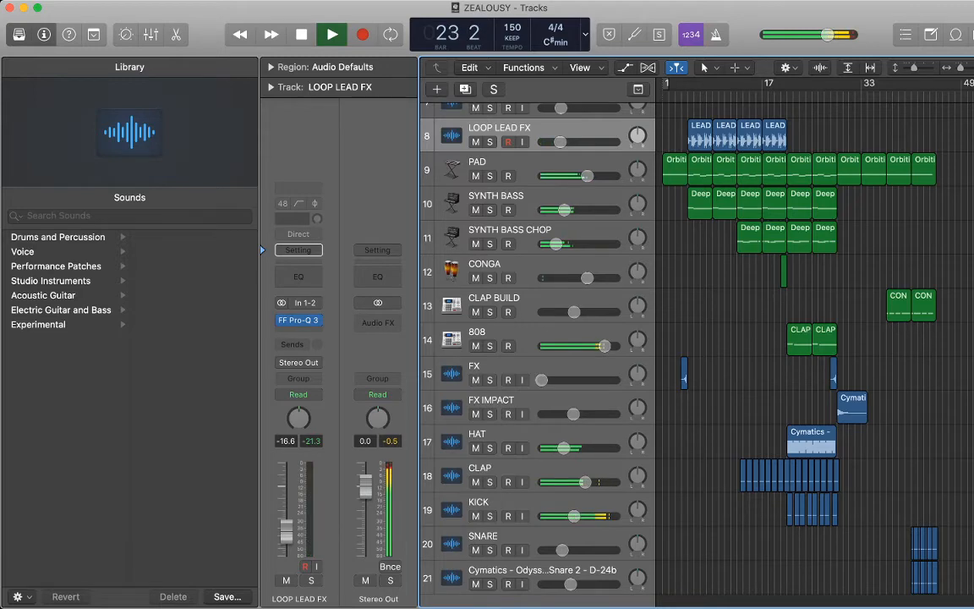
scroll(812, 339, right, 2)
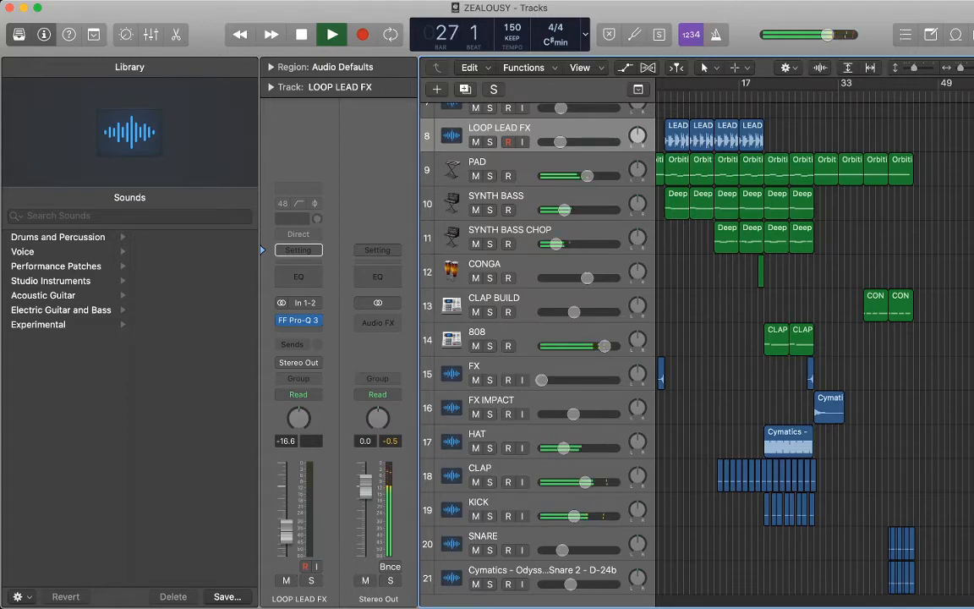
scroll(812, 339, right, 2)
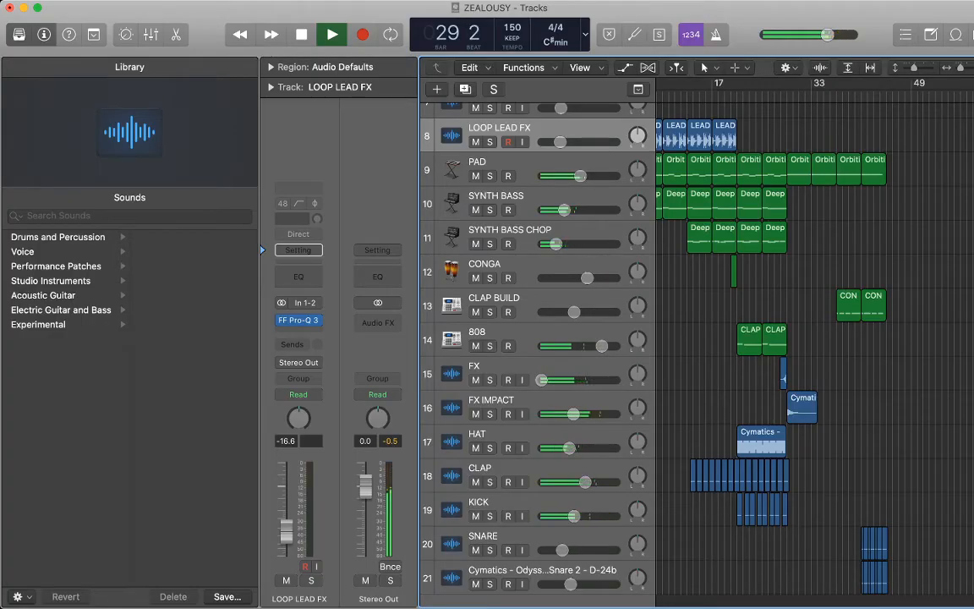
scroll(824, 351, up, 6)
scroll(826, 351, down, 4)
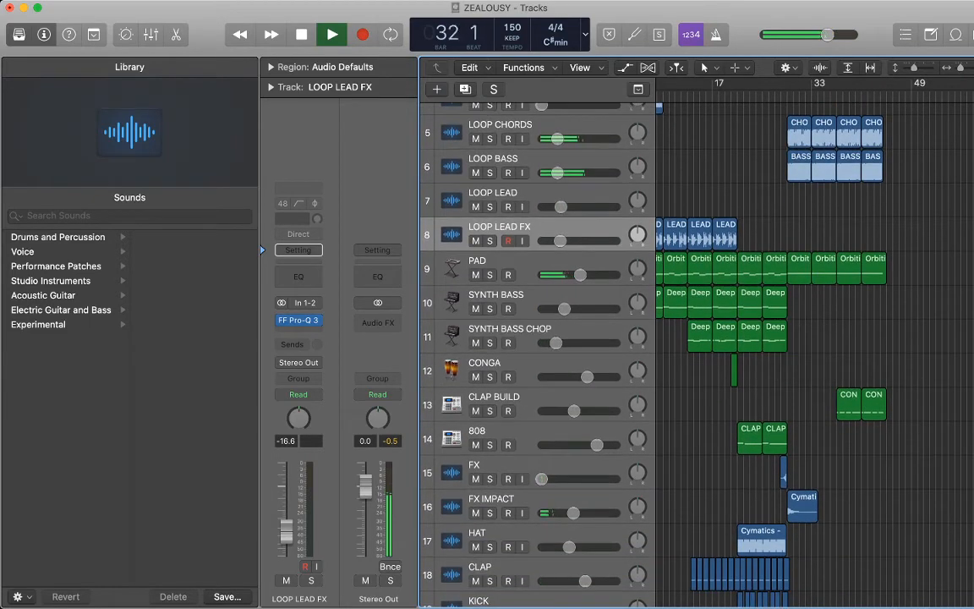
scroll(826, 351, down, 5)
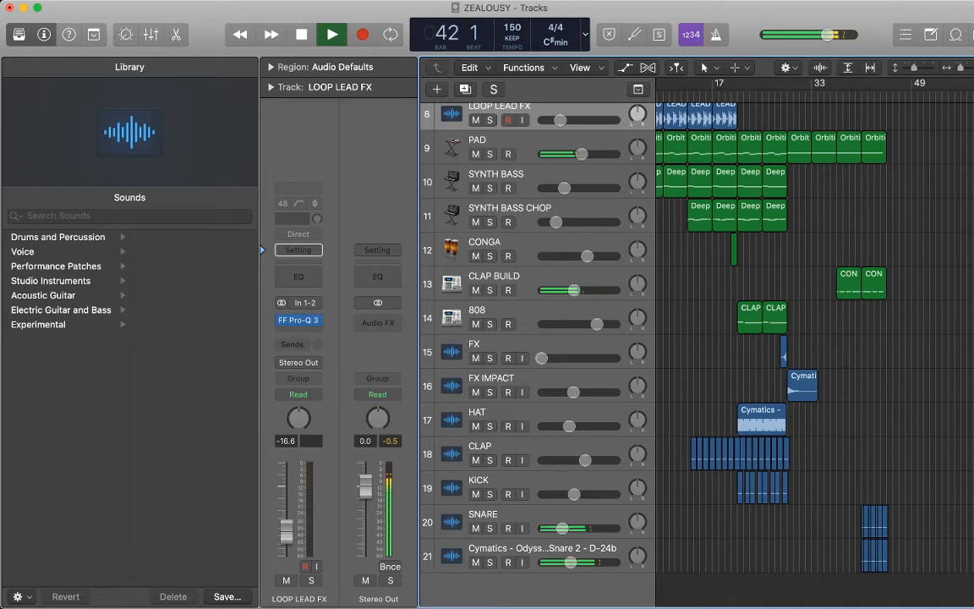
- Rebalance the two snare tracks during playback, setting SNARE to -18.0 dB and raising the Cymatics snare slightly, and stop
click(541, 549)
shift+click(542, 515)
click(761, 585)
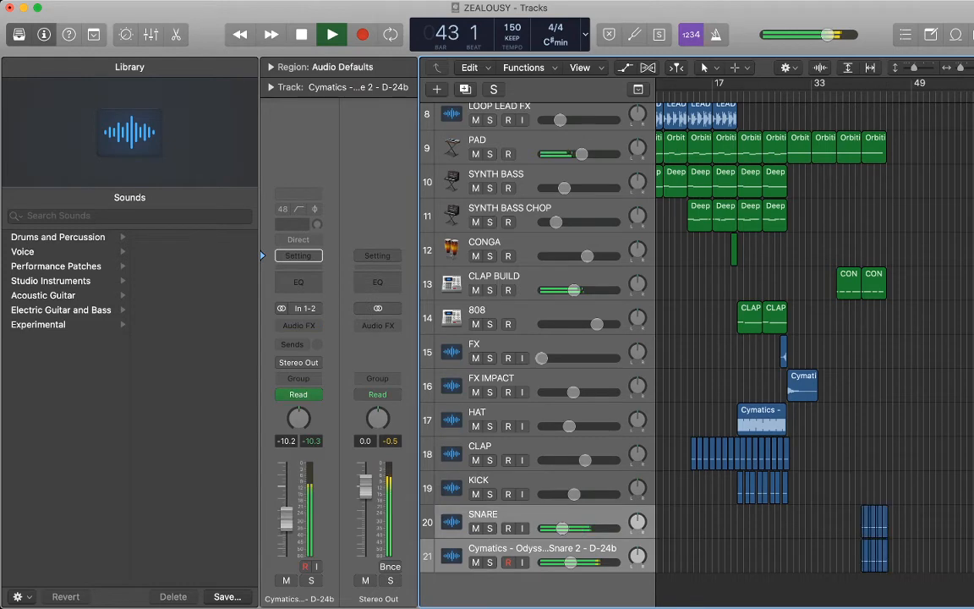
click(542, 549)
drag(562, 529, 575, 562)
click(541, 515)
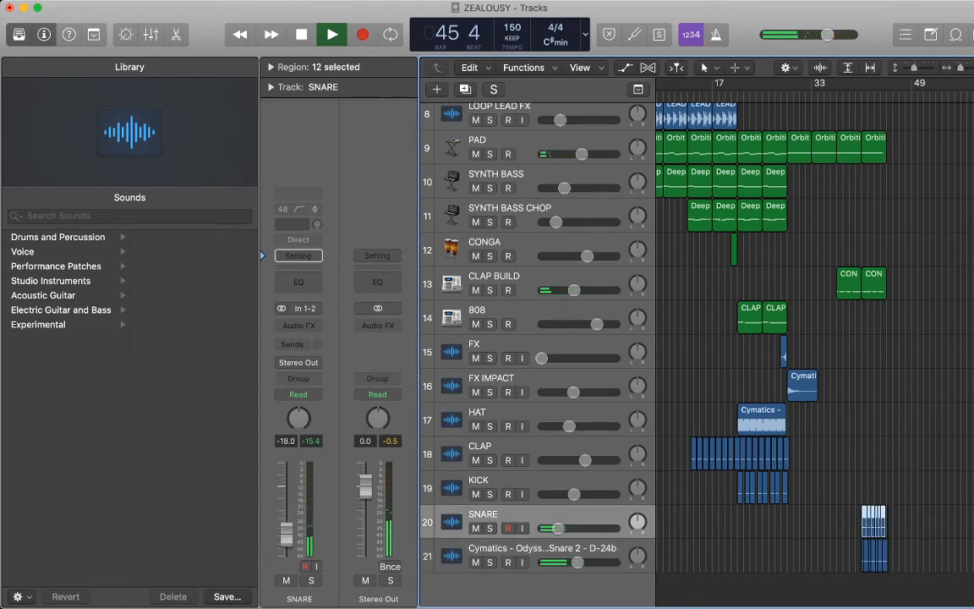
key(space)
- Replay the snare build from bar 41 and lower the SNARE track's volume to -23.5 dB
scroll(862, 473, up, 5)
scroll(862, 474, right, 3)
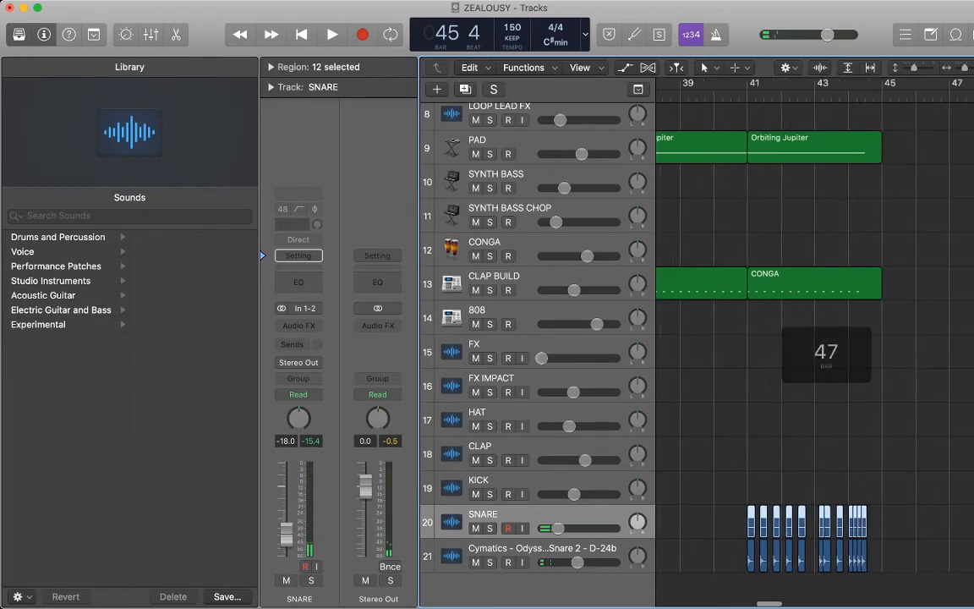
key(shift+space)
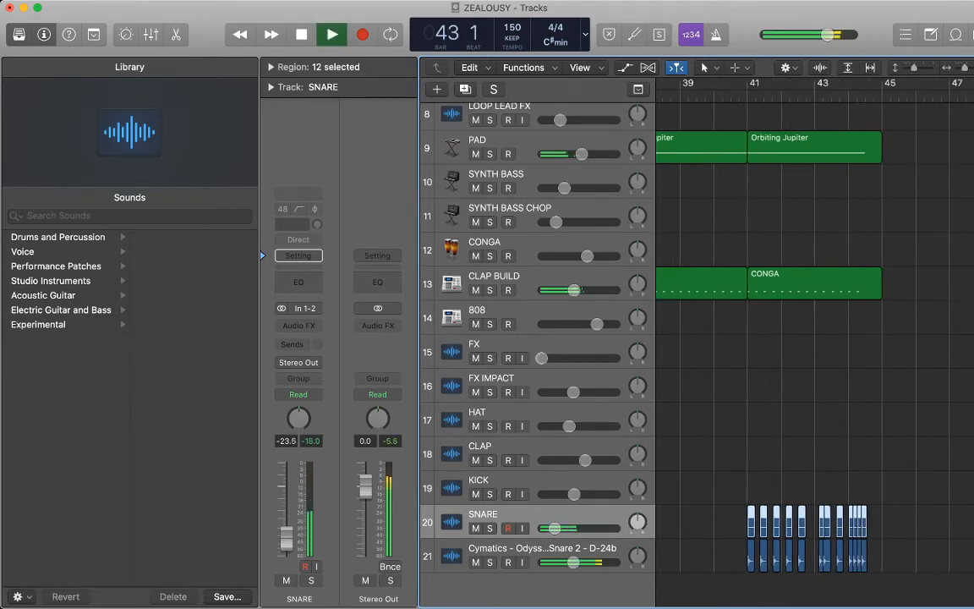
click(811, 590)
- Raise the end of the Cymatics snare track's volume automation ramp to -0.8 dB, moving it slightly earlier, and play it
click(542, 548)
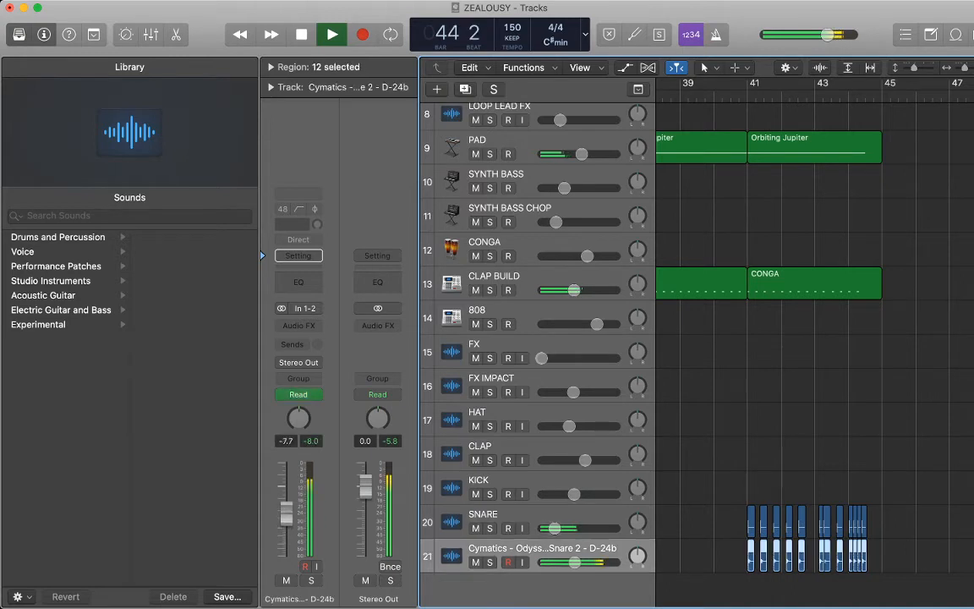
key(space)
key(a)
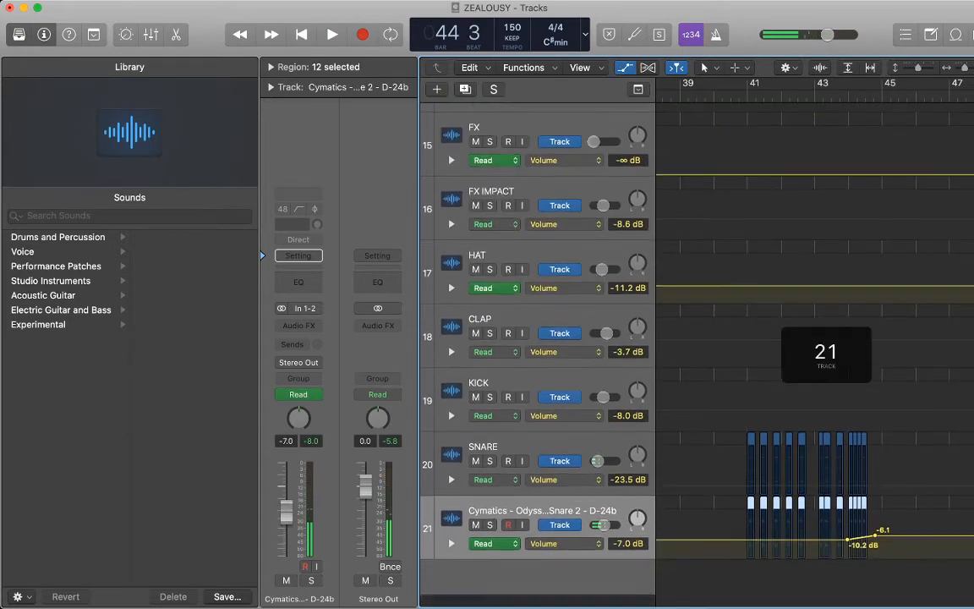
drag(875, 548, 869, 536)
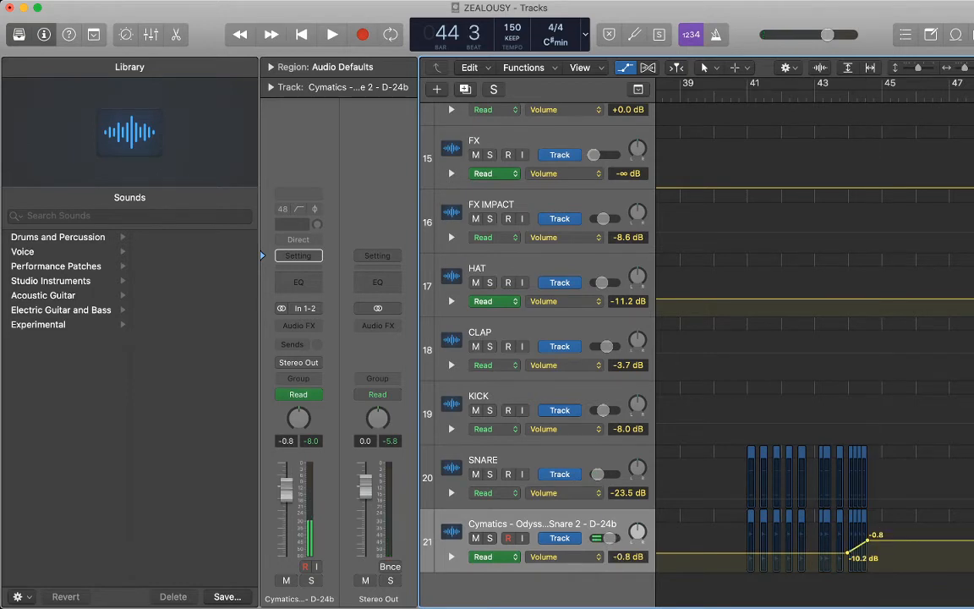
key(space)
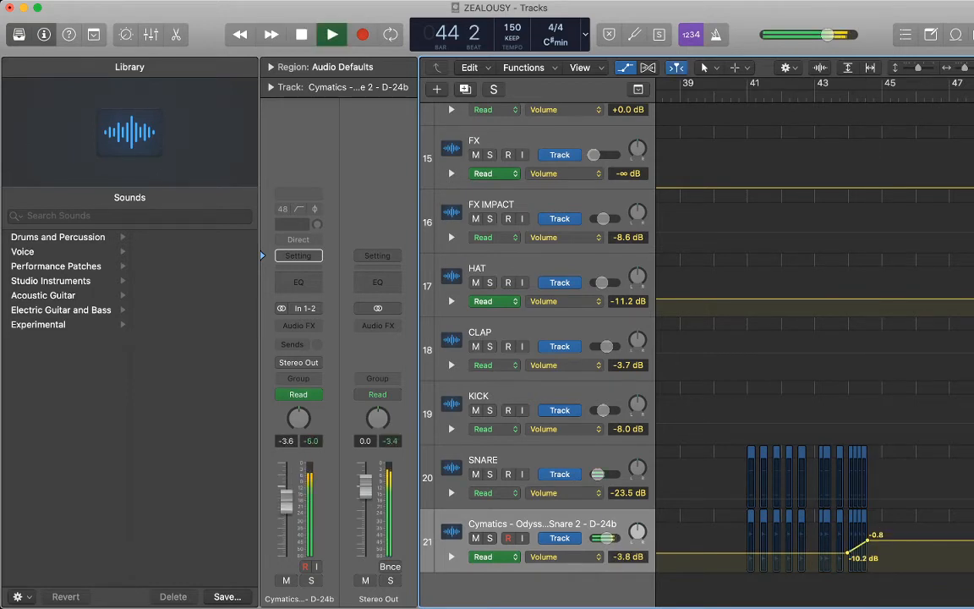
key(space)
- Hide the automation and play the whole arrangement from the beginning into the build around bar 40
scroll(869, 536, down, 10)
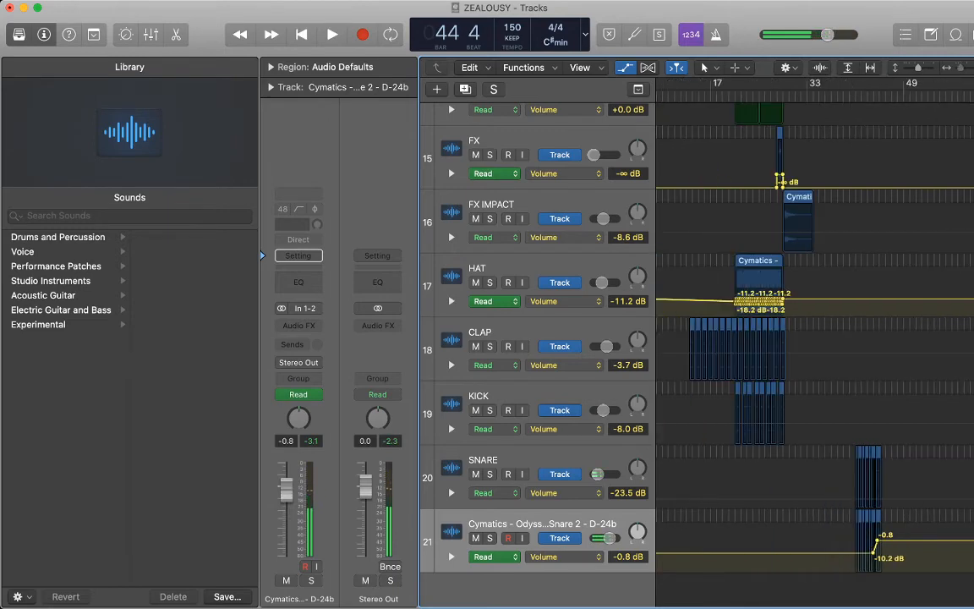
key(a)
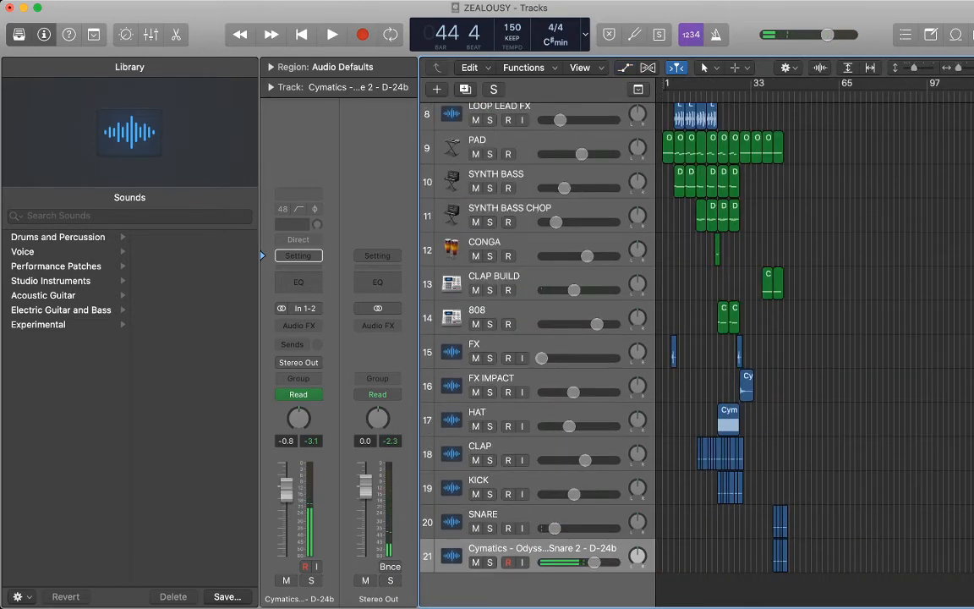
scroll(815, 355, up, 2)
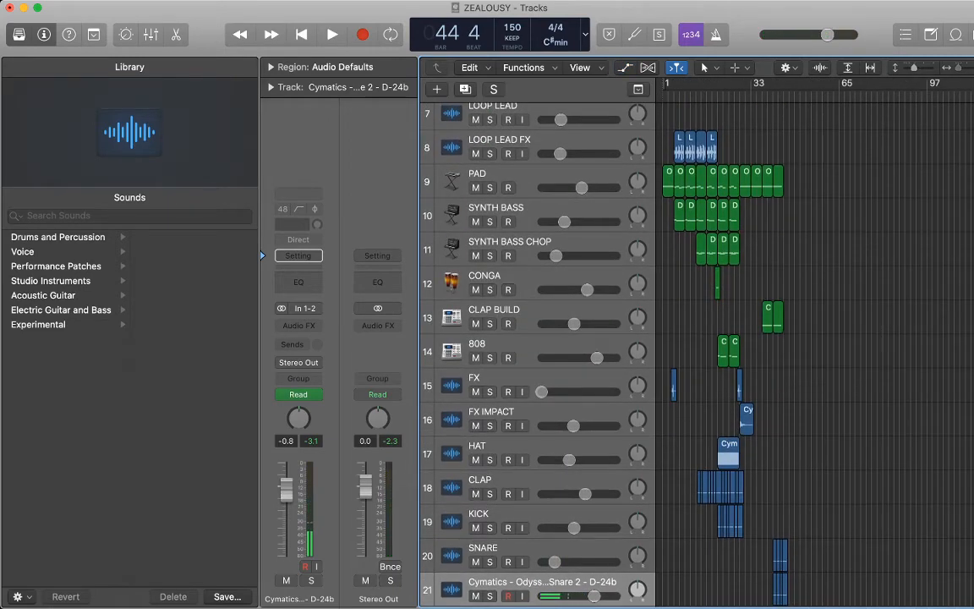
scroll(815, 355, down, 1)
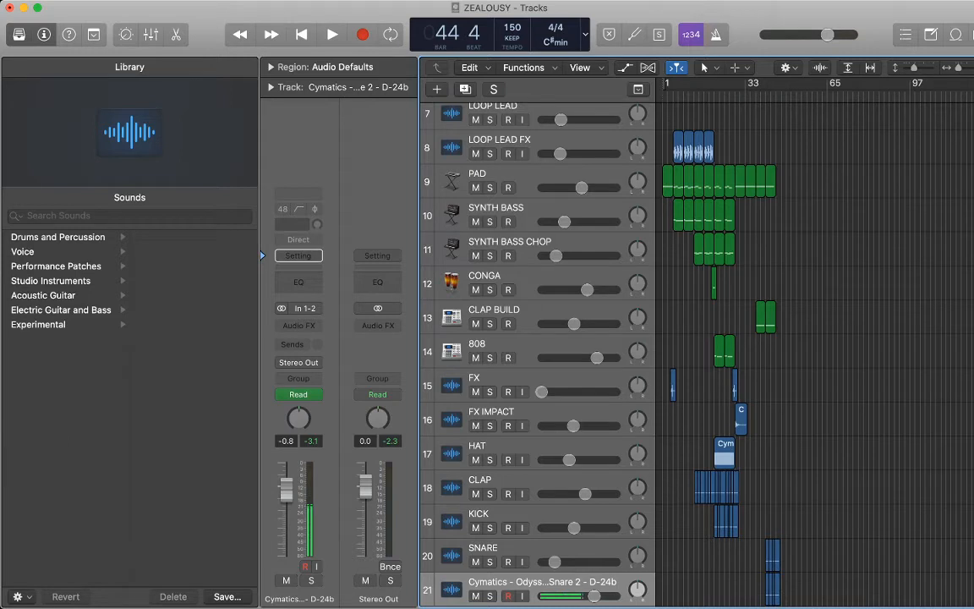
click(761, 95)
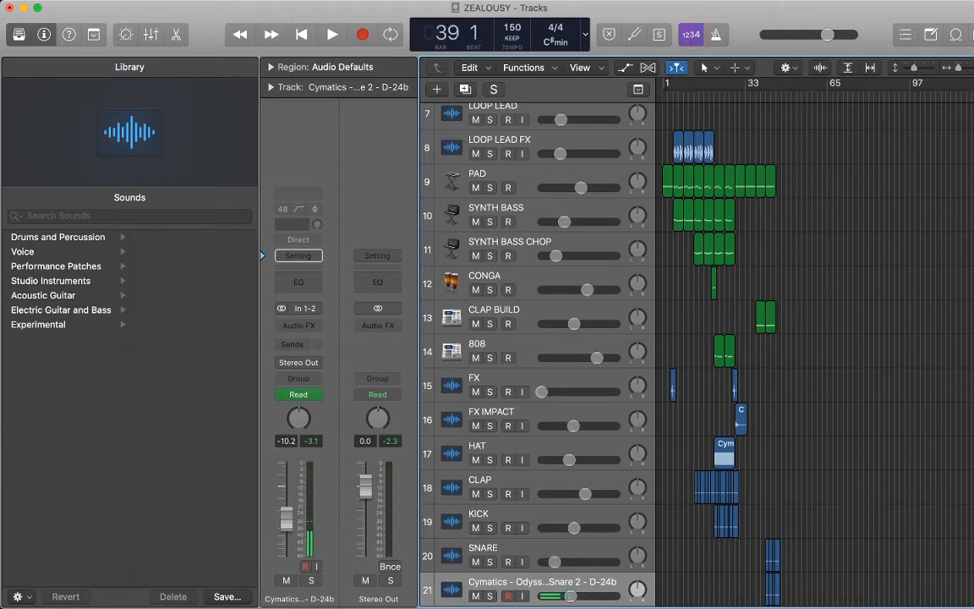
key(Return)
key(space)
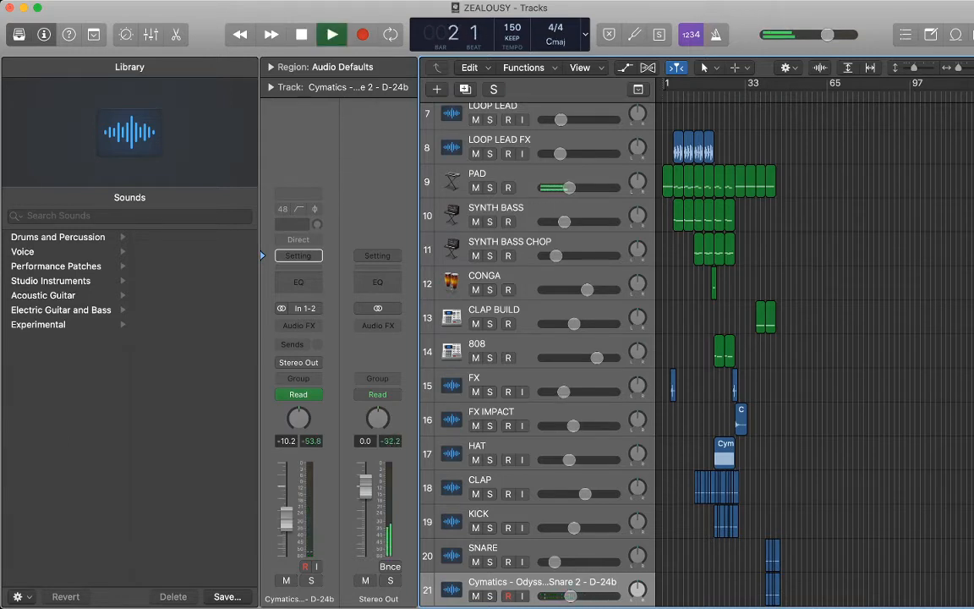
scroll(761, 338, up, 5)
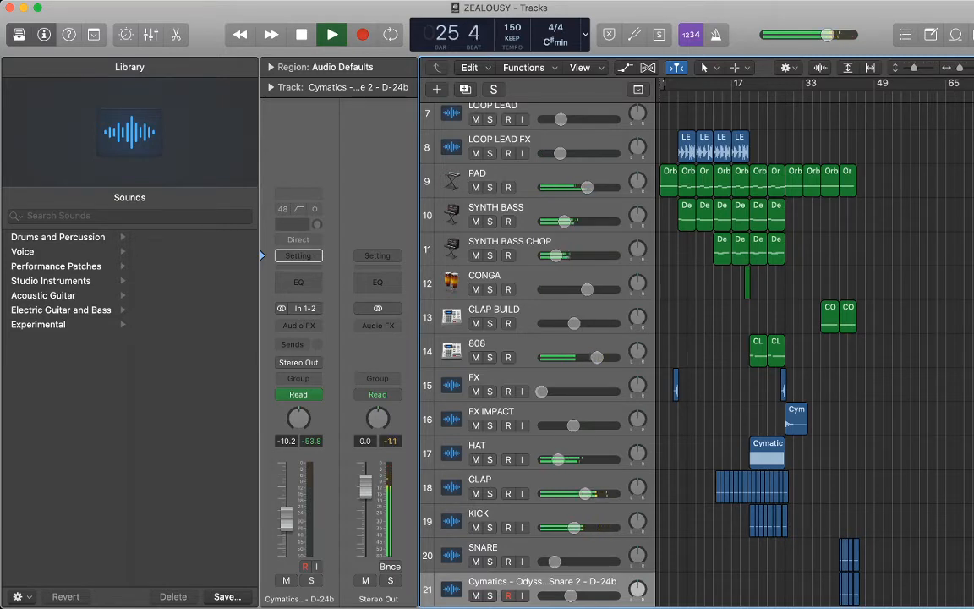
scroll(815, 347, right, 2)
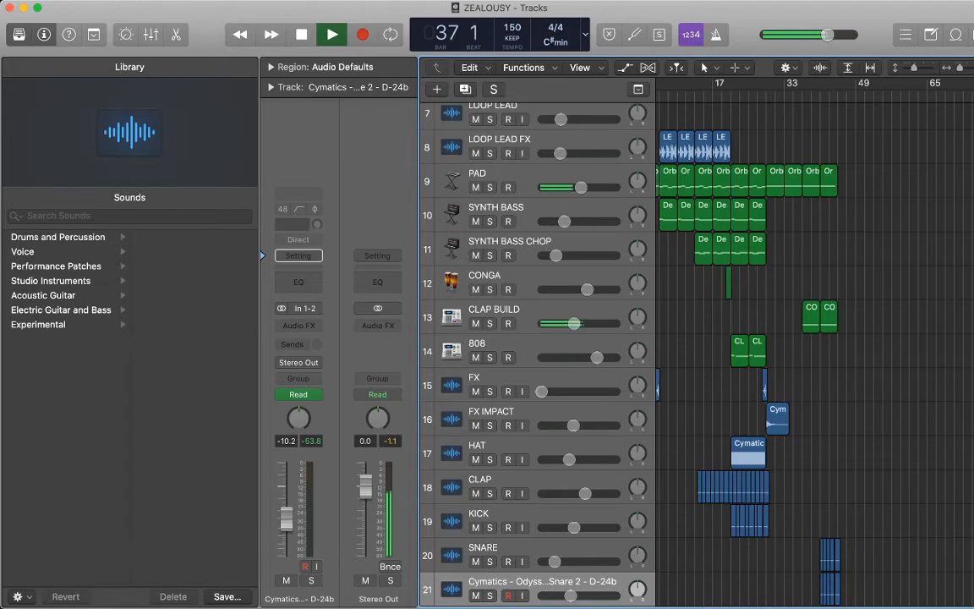
scroll(815, 355, up, 5)
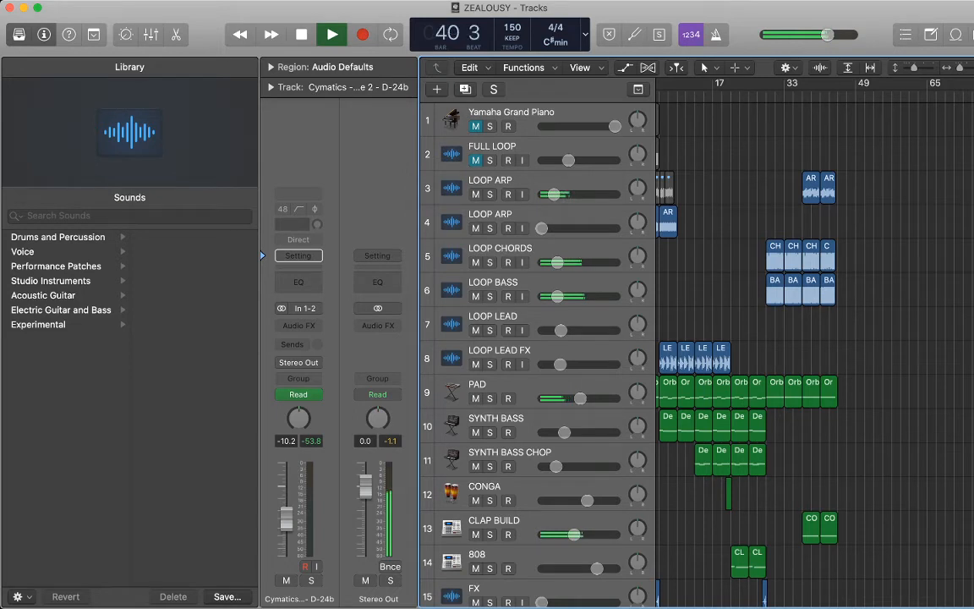
- Insert the Wider plug-in on the LOOP ARP track in row 3, and stop playback
click(492, 181)
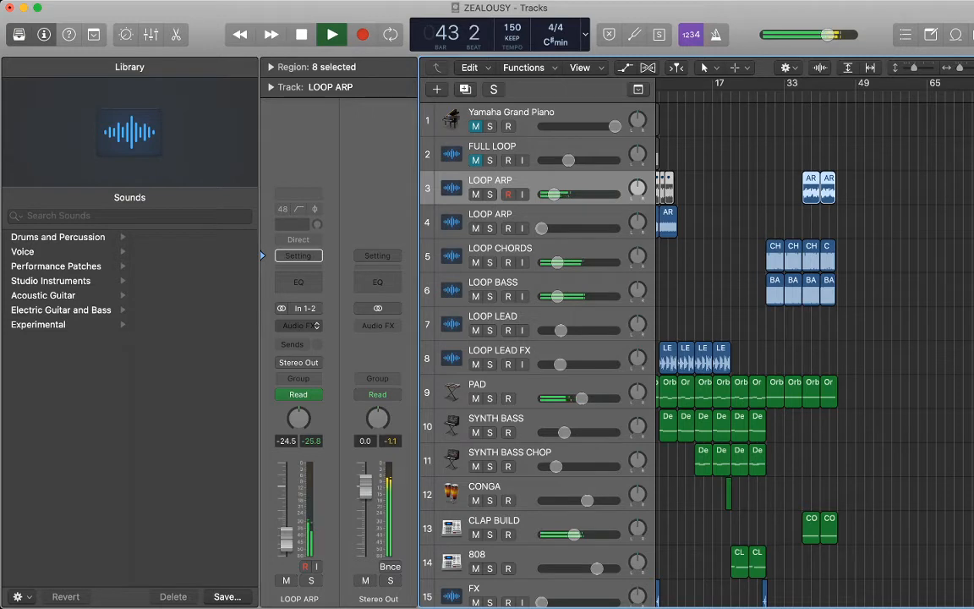
click(299, 326)
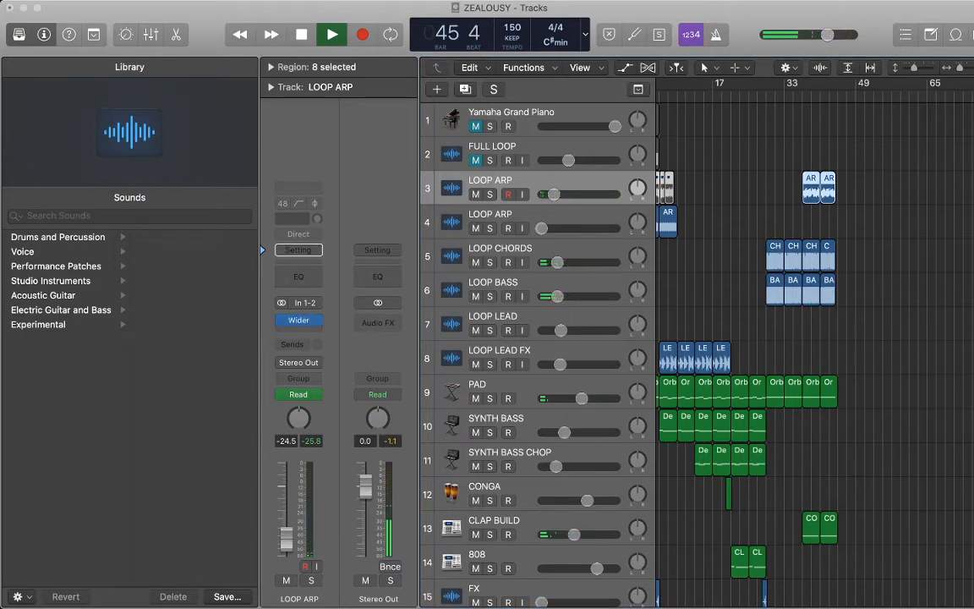
key(space)
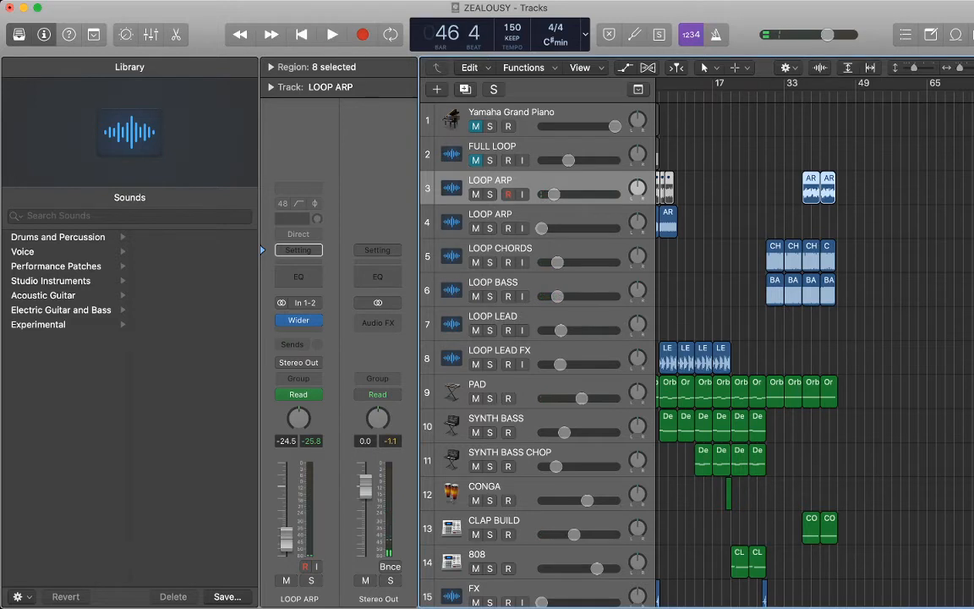
- Replay the build from bar 37 to 44 3, lowering the volume of LOOP ARP track 3 to -29.5 dB
key(space)
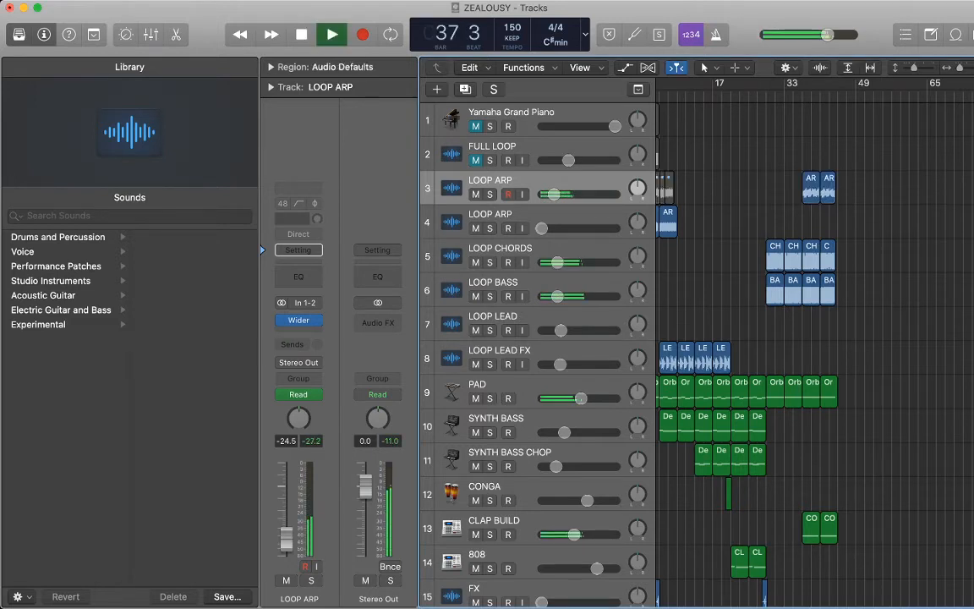
scroll(651, 355, down, 1)
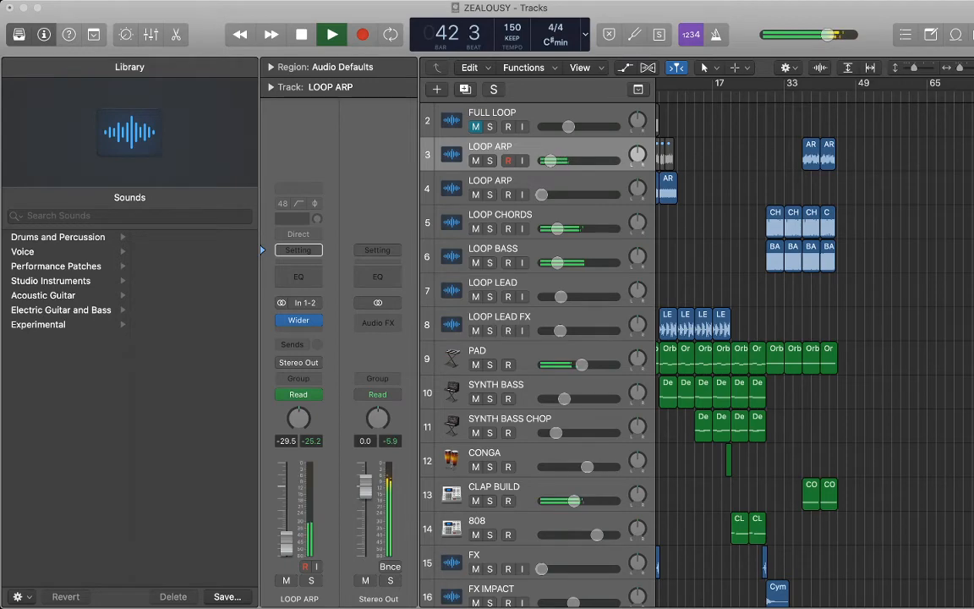
scroll(826, 351, down, 4)
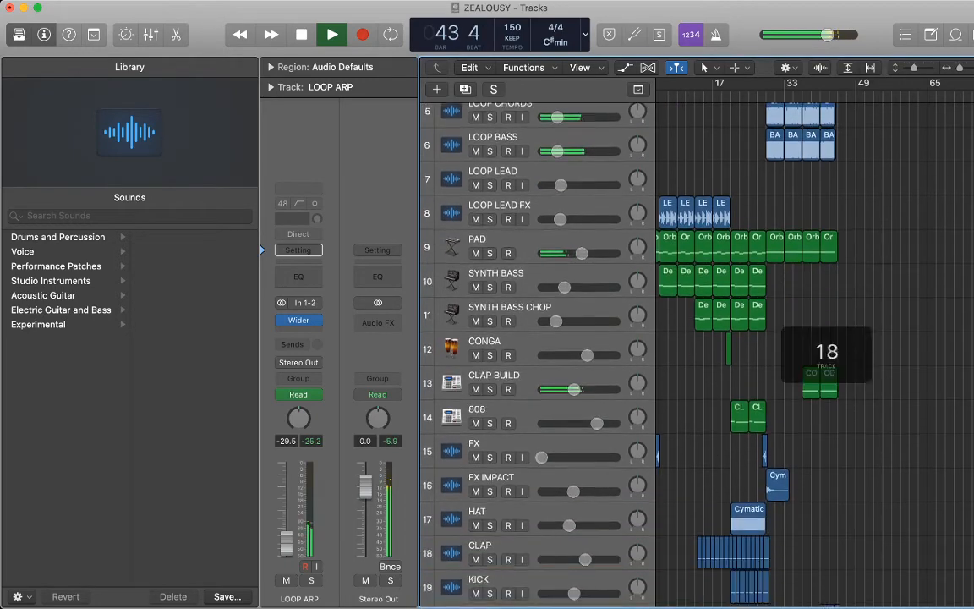
scroll(826, 351, down, 3)
key(space)
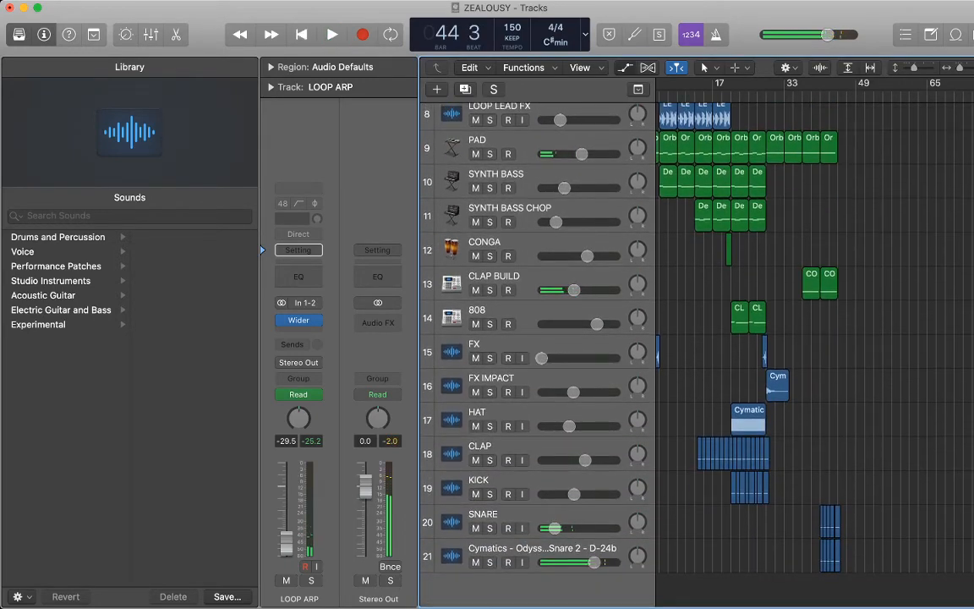
- Lower the Cymatics snare track's volume automation to -11.6 dB before the ramp and -4.5 dB at its end, and play it
key(a)
scroll(826, 351, down, 5)
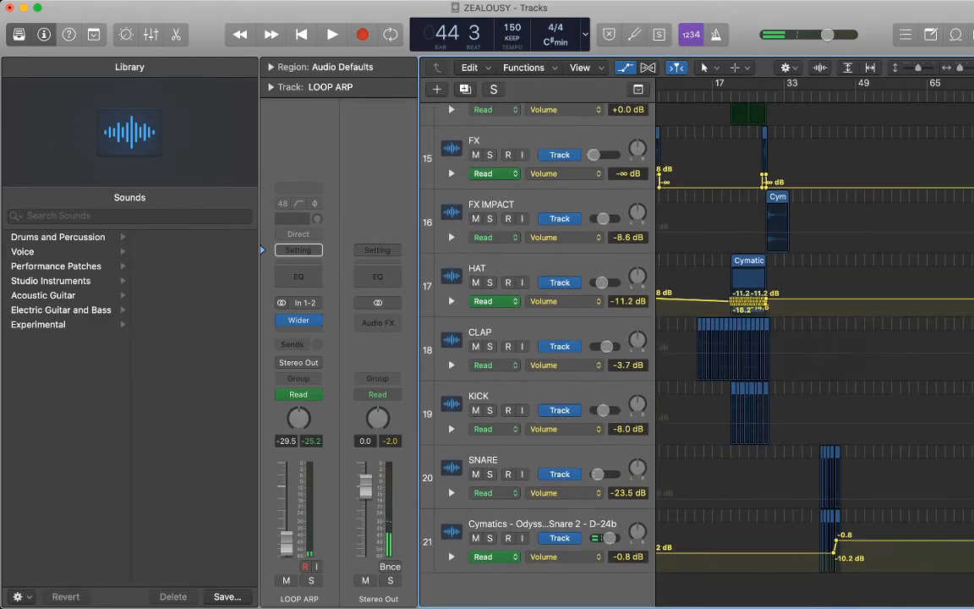
scroll(836, 351, up, 5)
drag(833, 540, 832, 544)
drag(700, 541, 815, 556)
key(space)
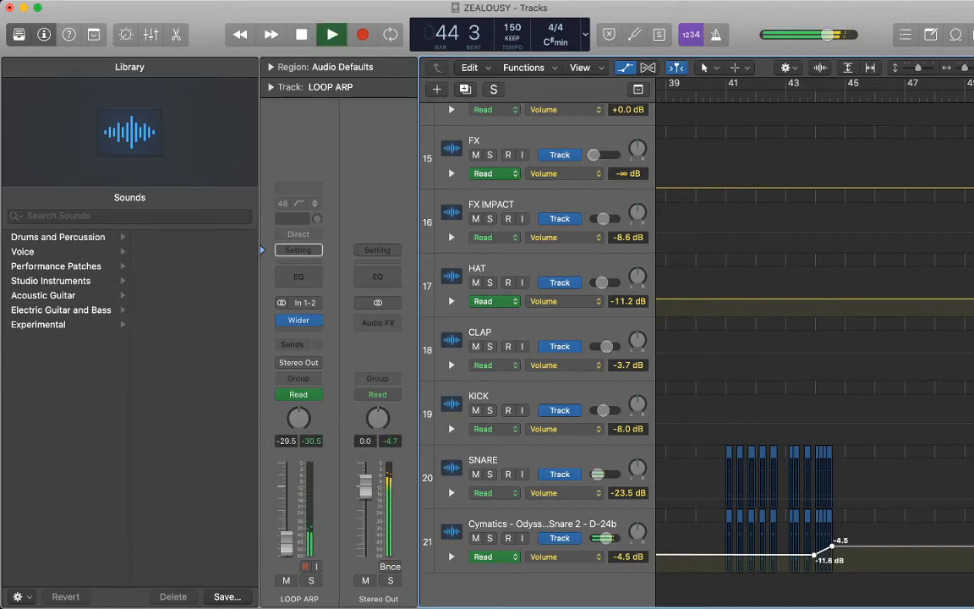
- Lower the Cymatics snare track's volume automation to -13.0 dB before the ramp and -5.9 dB at its end, and hide the automation
key(space)
drag(846, 526, 702, 571)
drag(814, 555, 814, 556)
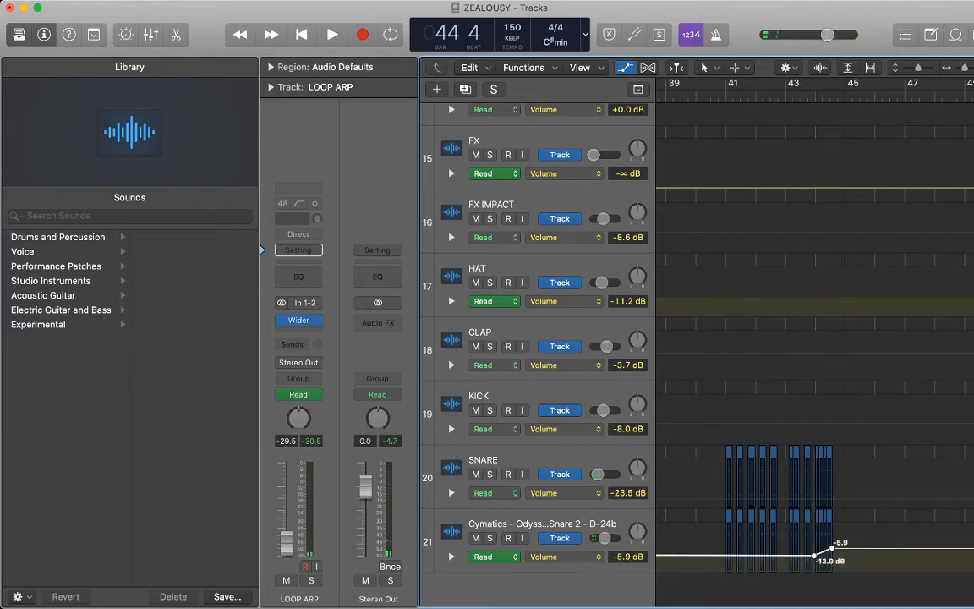
key(space)
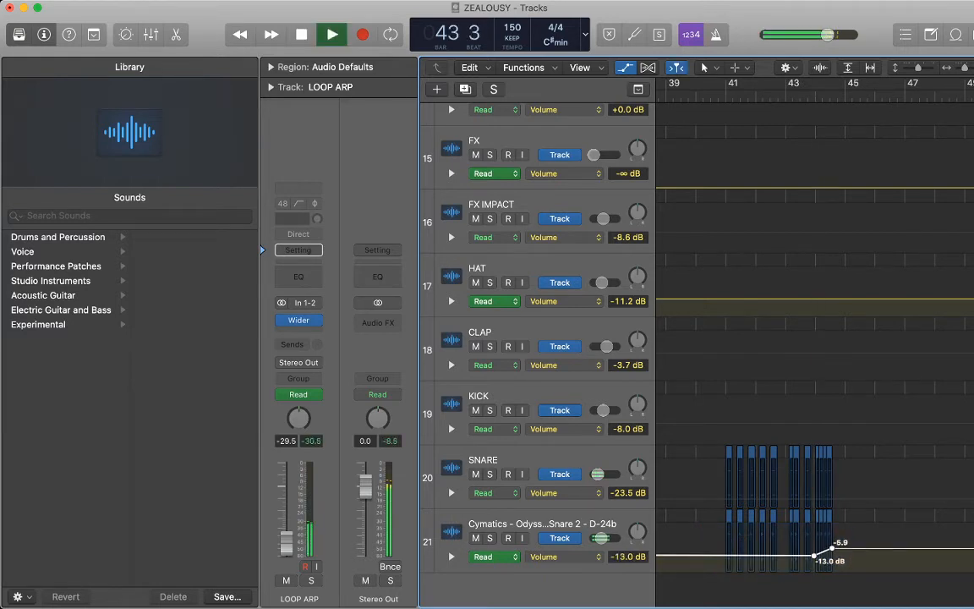
key(a)
key(space)
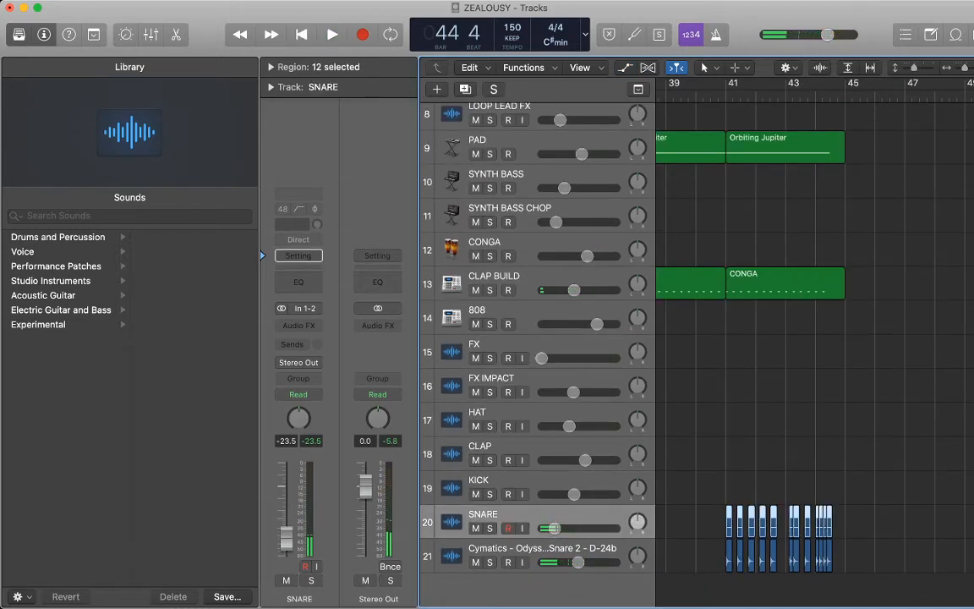
- Solo the Cymatics snare track and replay its roll from bar 41 to bar 45
click(542, 549)
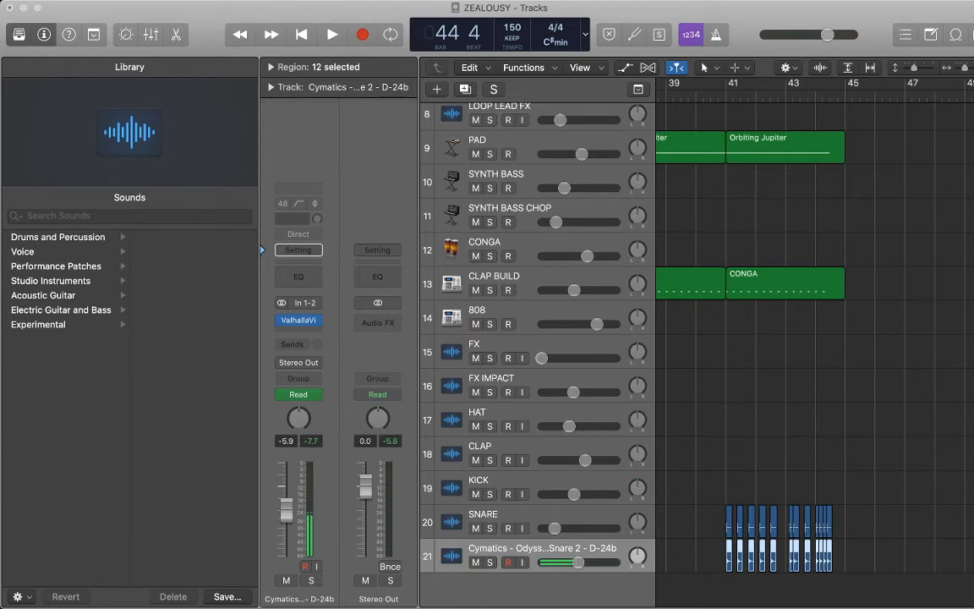
key(s)
key(space)
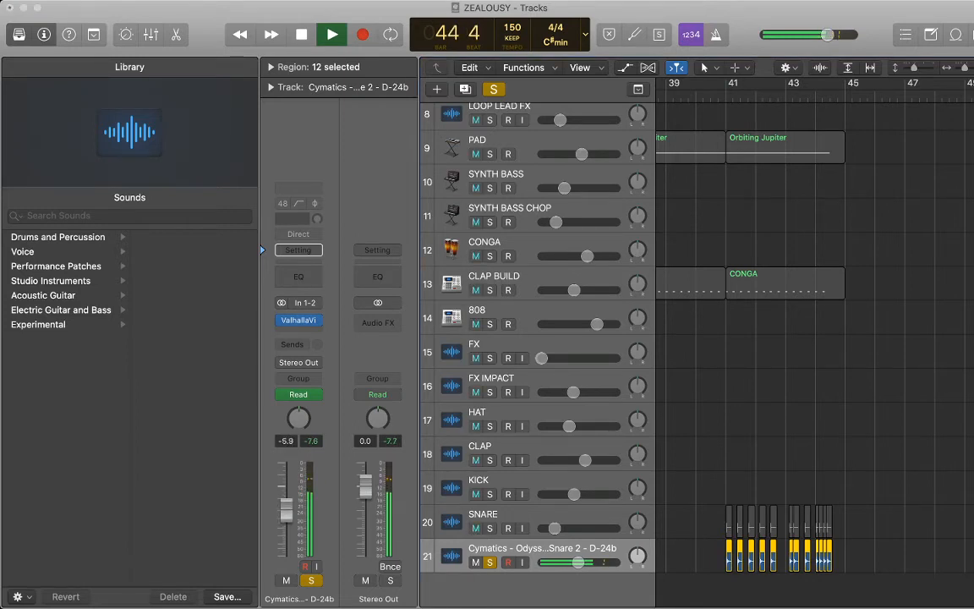
key(space)
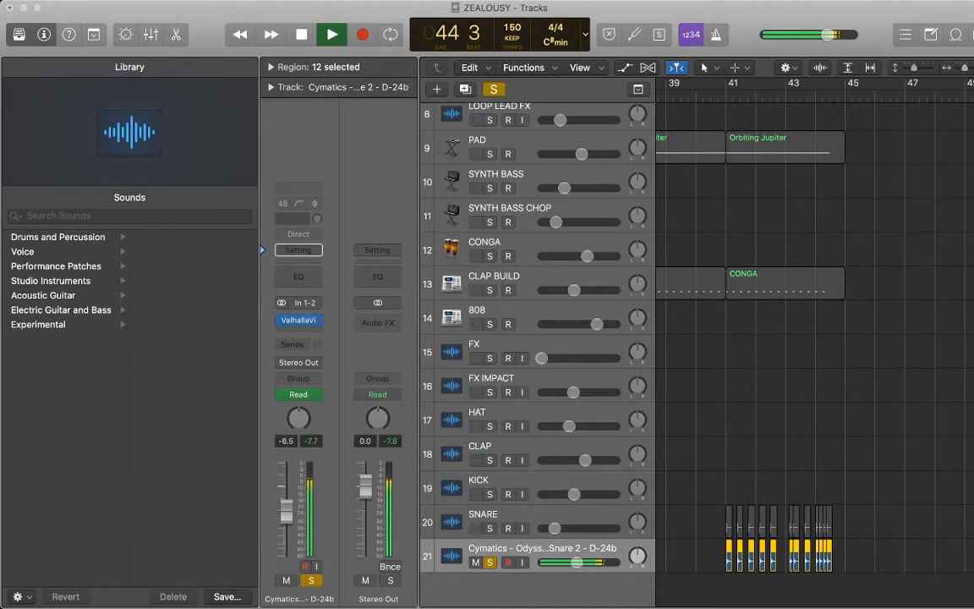
key(space)
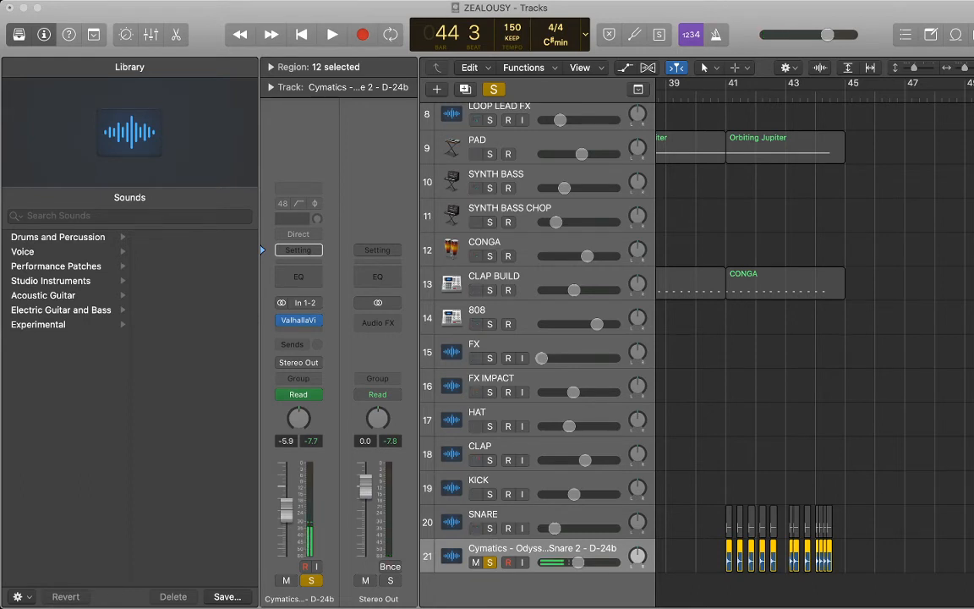
key(space)
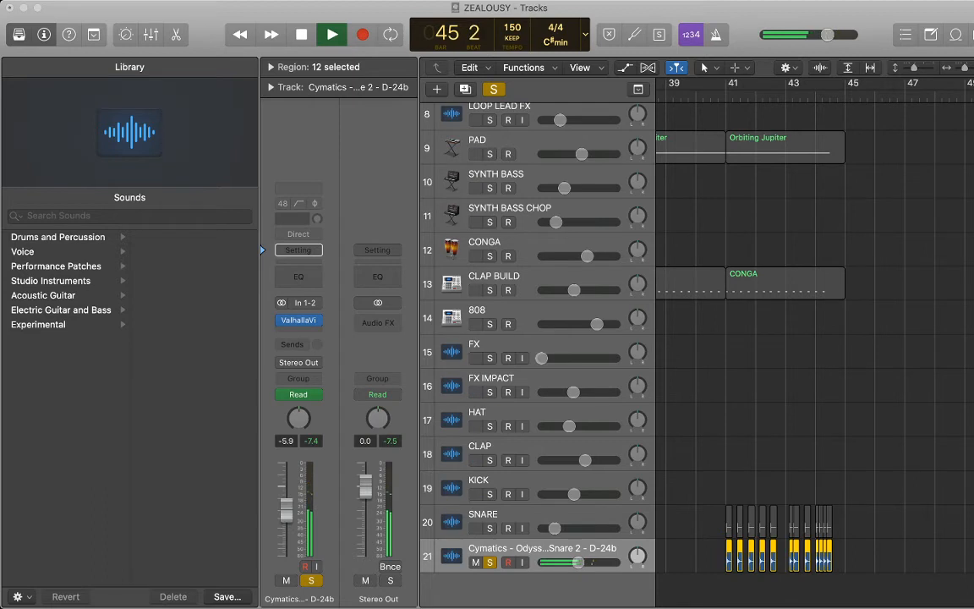
key(space)
key(space)
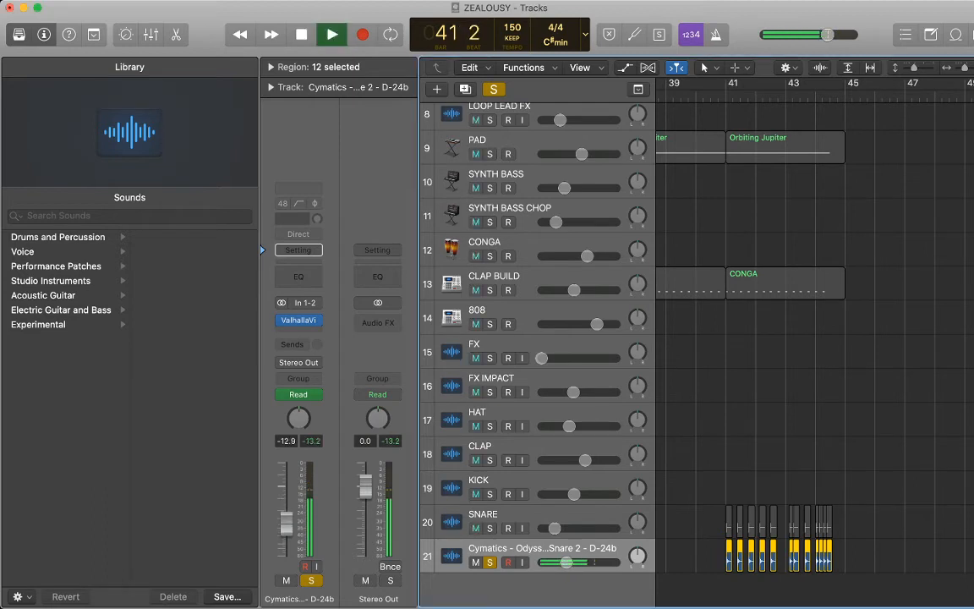
- Unsolo the Cymatics snare track and replay the build up to bar 45 with all tracks
key(s)
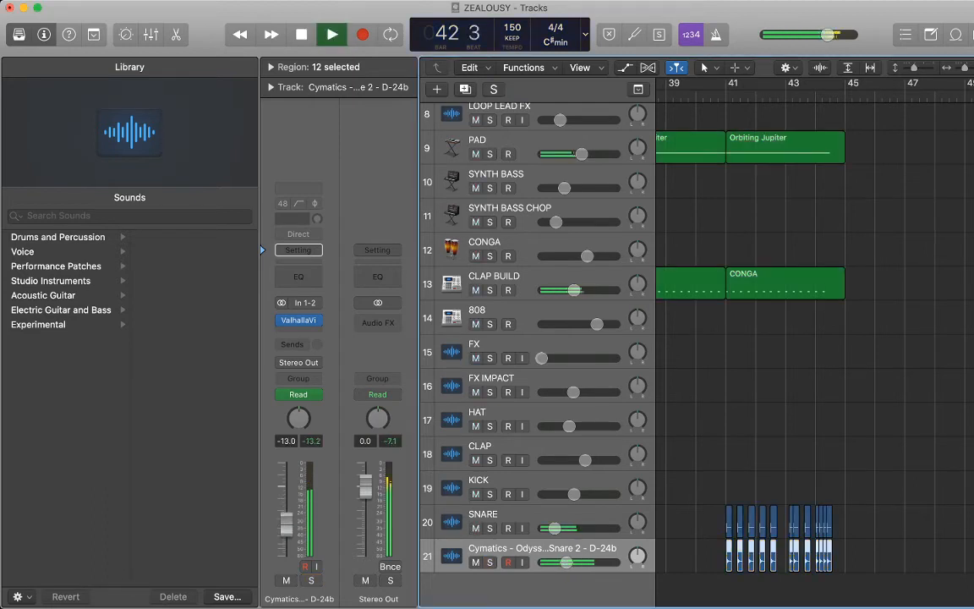
drag(566, 562, 579, 563)
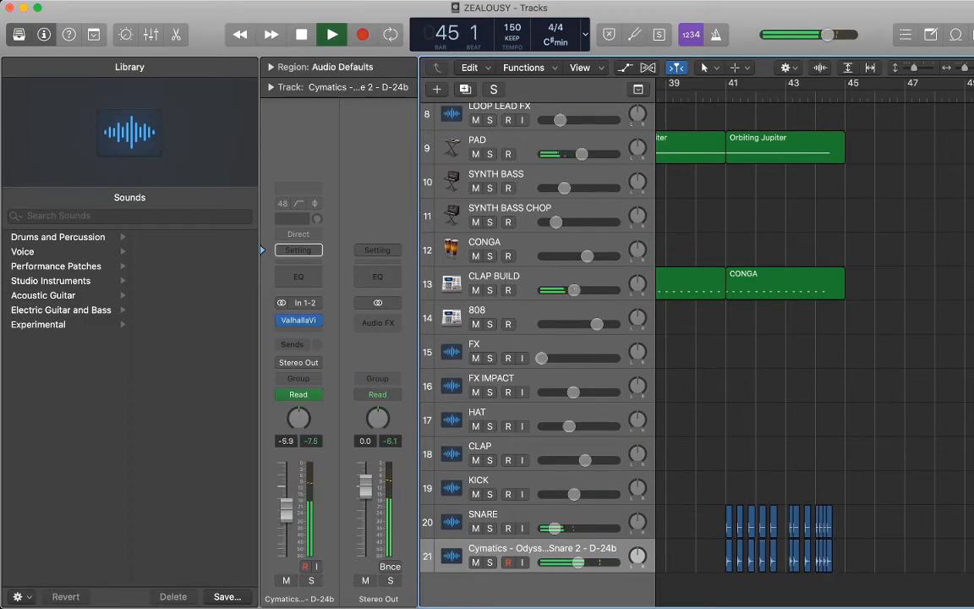
key(space)
key(space)
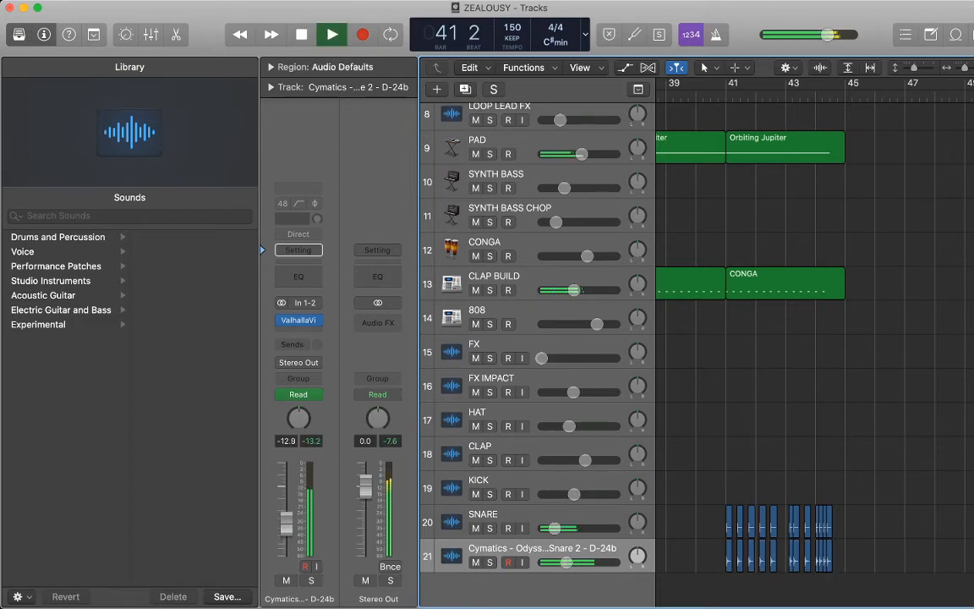
key(super+Left)
key(super+Left)
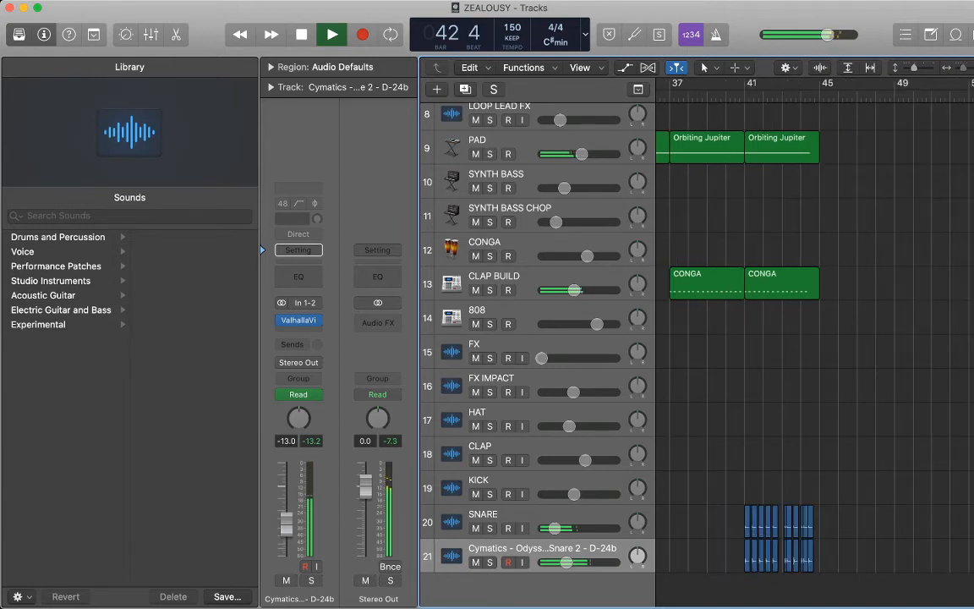
key(super+Left)
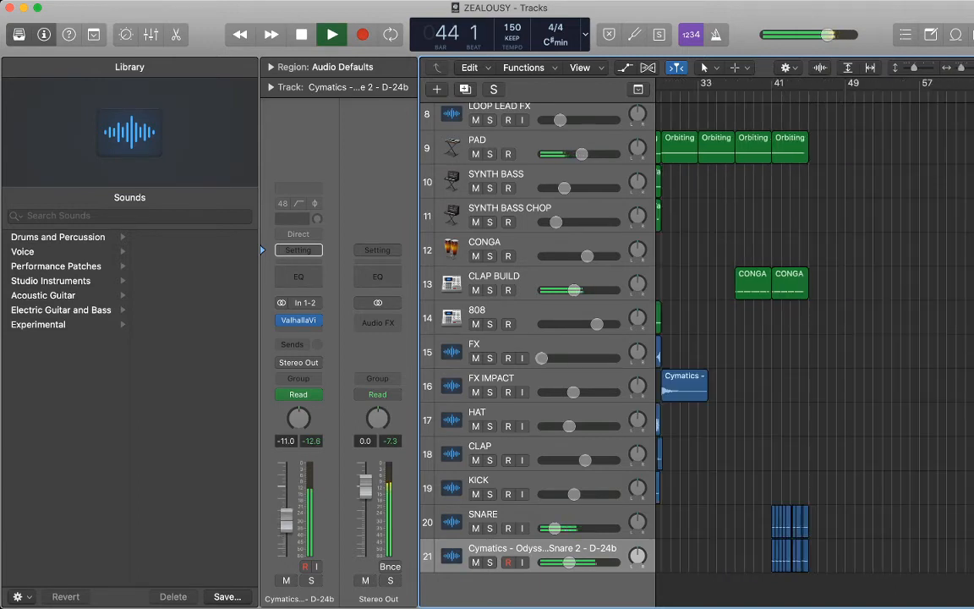
key(space)
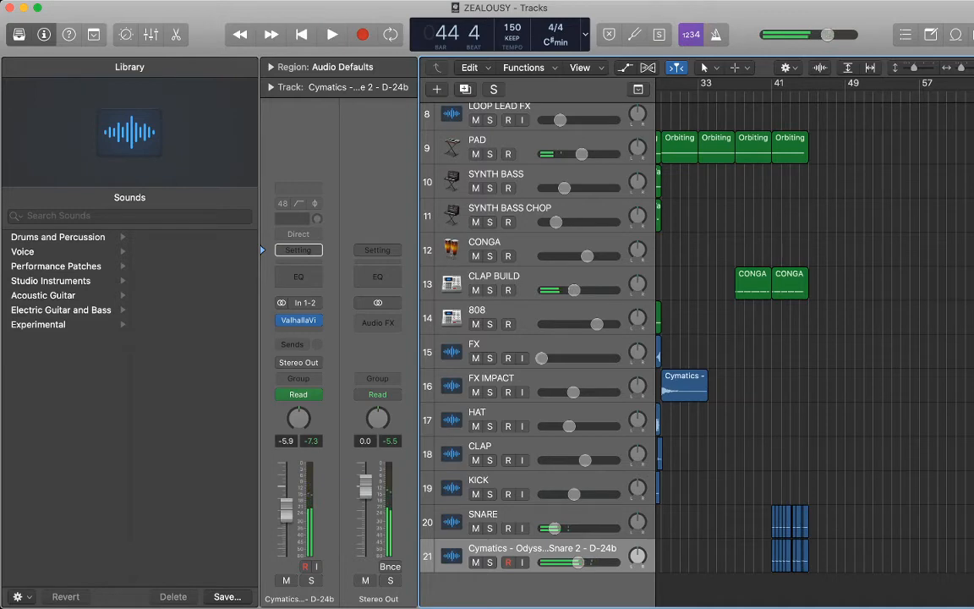
- Copy the CLAP and KICK regions from about bars 21 to 28 and paste them at bar 45
scroll(542, 338, up, 7)
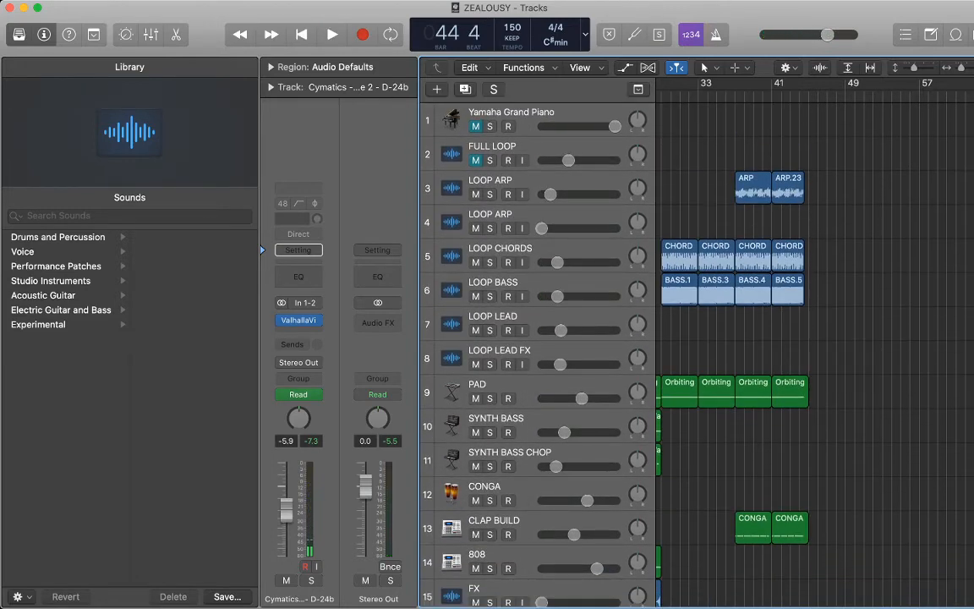
scroll(815, 338, down, 2)
scroll(815, 339, left, 5)
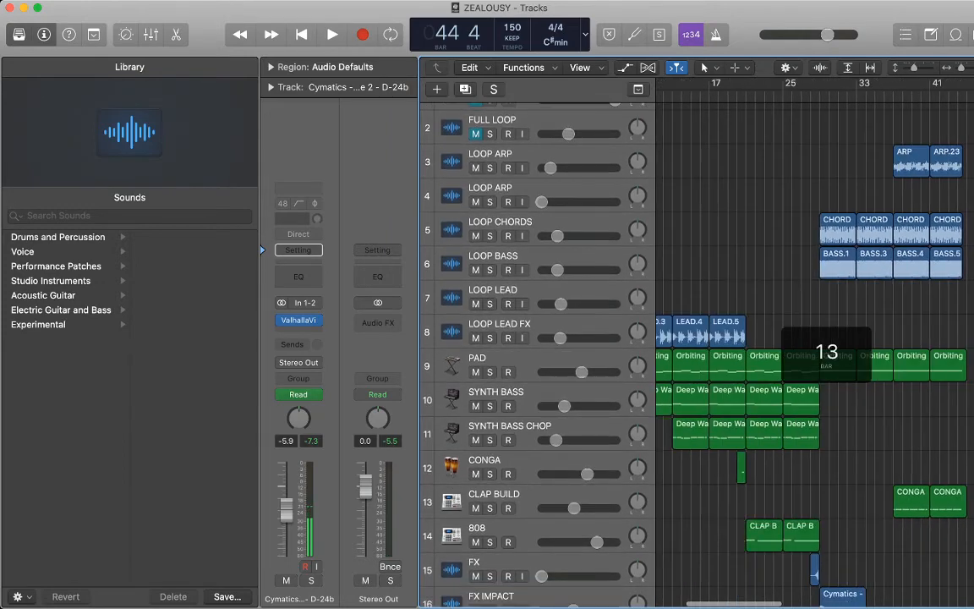
scroll(815, 339, down, 5)
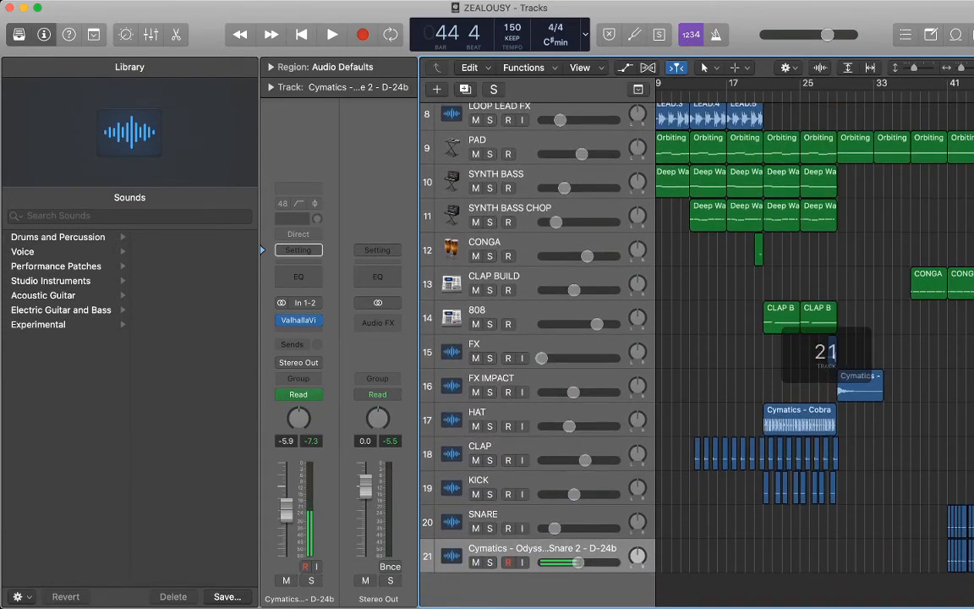
drag(874, 503, 770, 448)
drag(861, 513, 764, 441)
scroll(814, 338, right, 10)
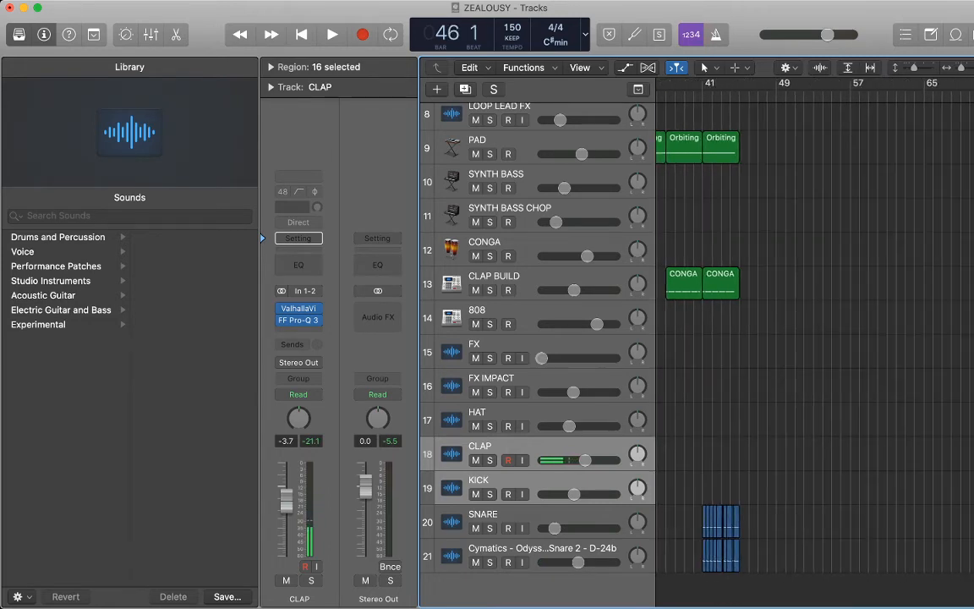
key(super+v)
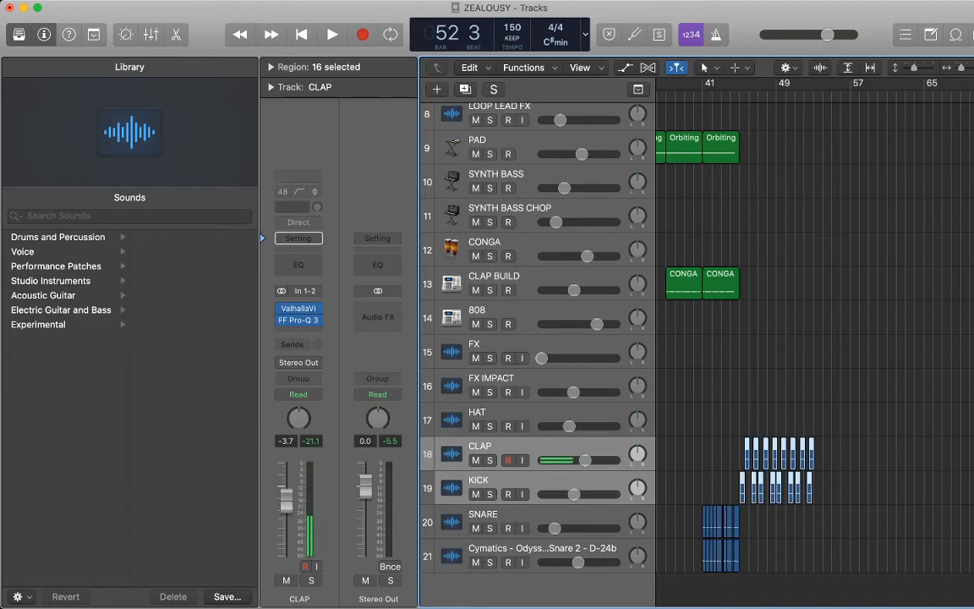
- Play the pasted kick and clap pattern from bar 45 to bar 47
click(741, 83)
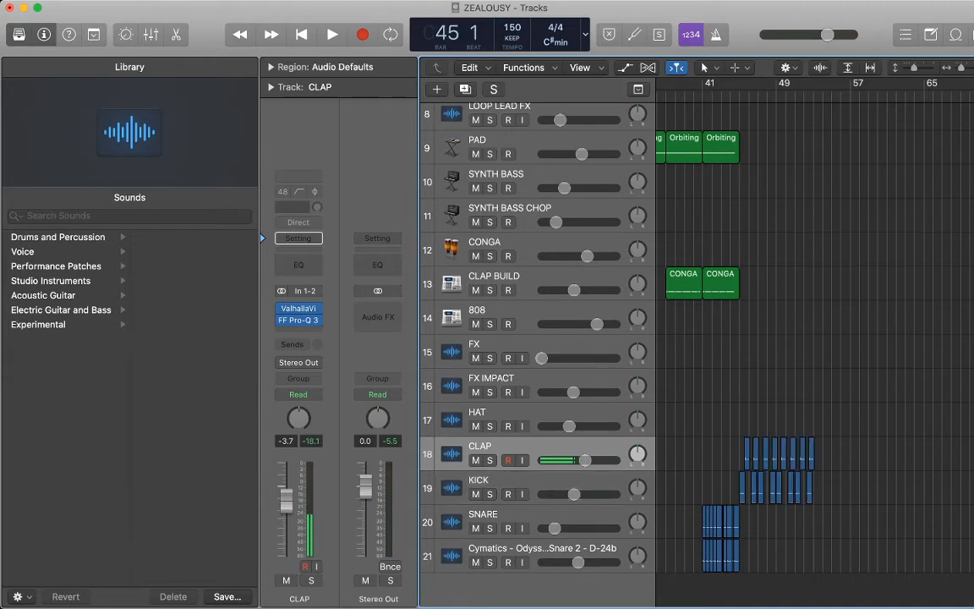
key(super+Right)
key(super+Right)
key(super+Right)
key(super+Right)
key(space)
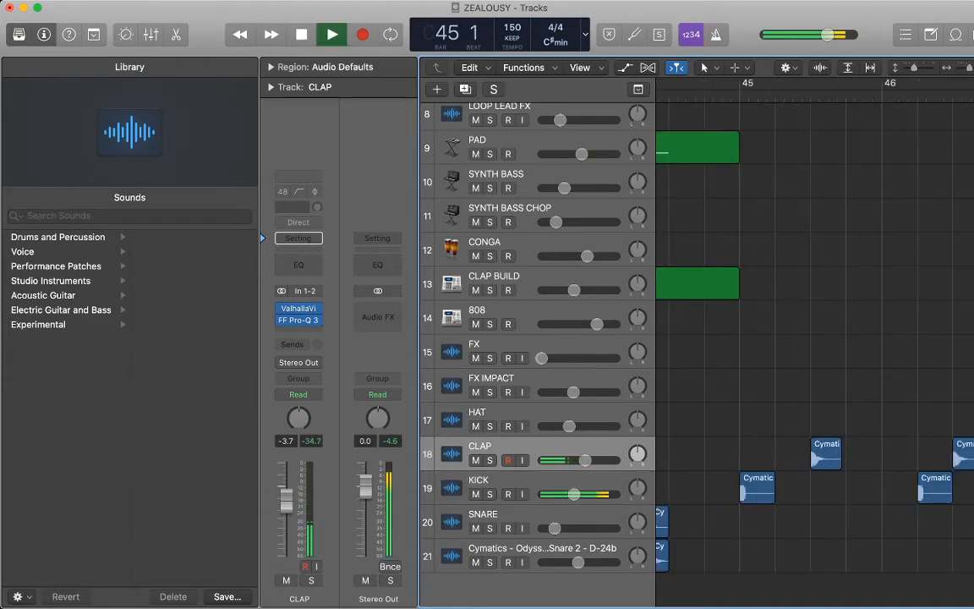
key(super+Left)
key(super+Left)
key(super+Left)
key(super+Left)
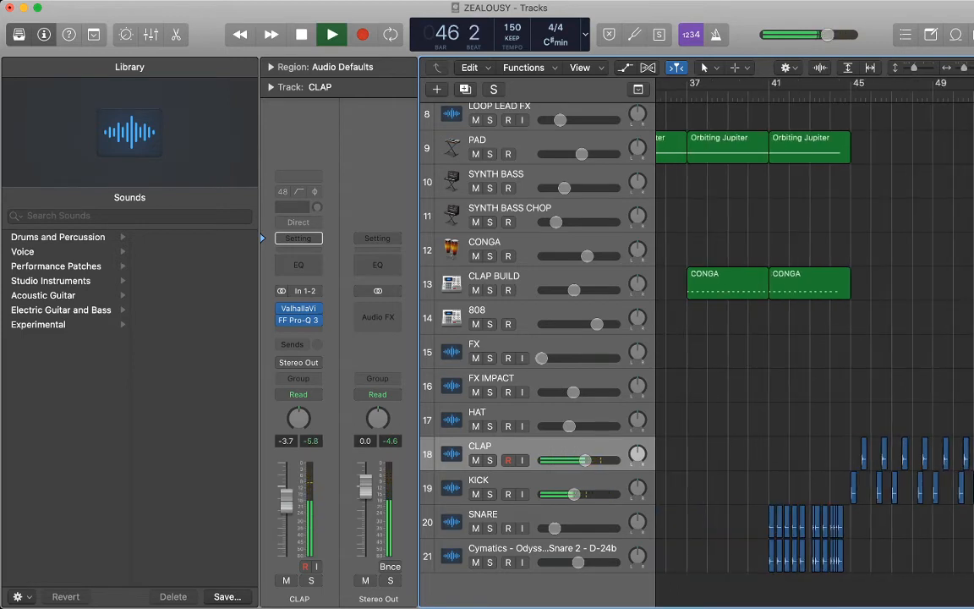
scroll(814, 347, right, 2)
key(space)
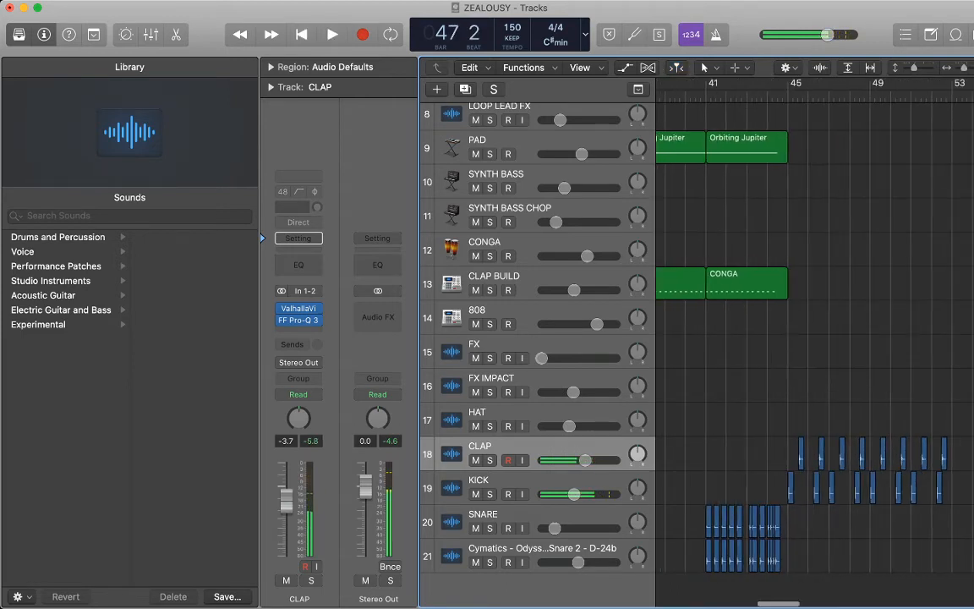
- Copy the KICK region at bar 47 and paste it just before the clap on the third beat of that bar
key(super+Right)
key(super+Right)
key(super+Right)
key(super+Right)
scroll(814, 347, left, 1)
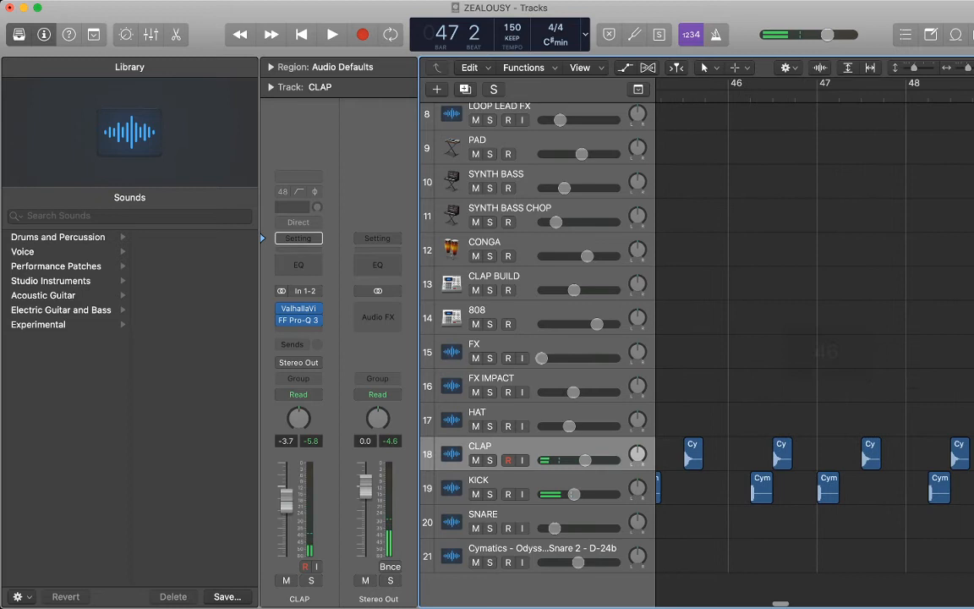
key(super+Right)
key(super+Right)
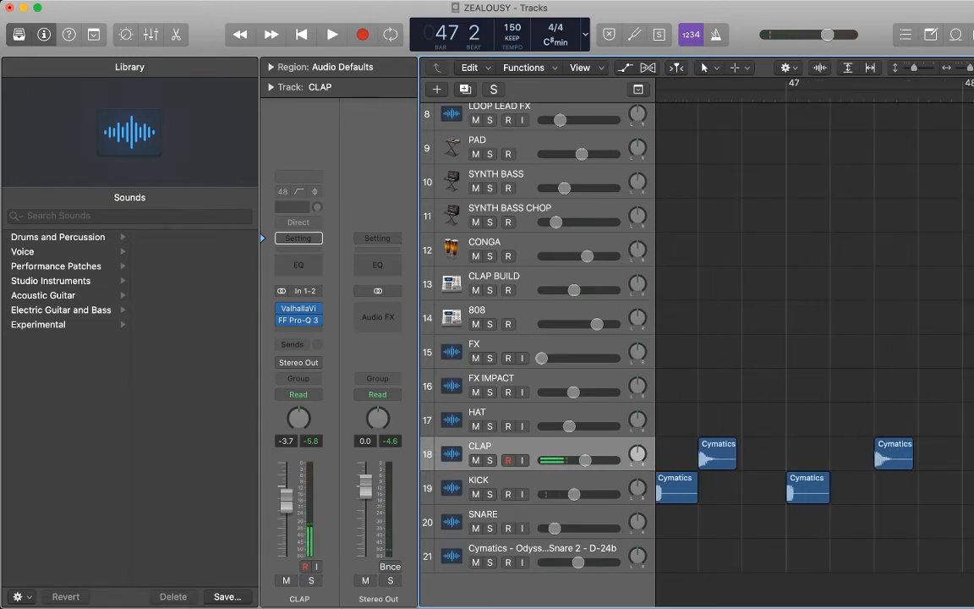
key(comma)
click(809, 488)
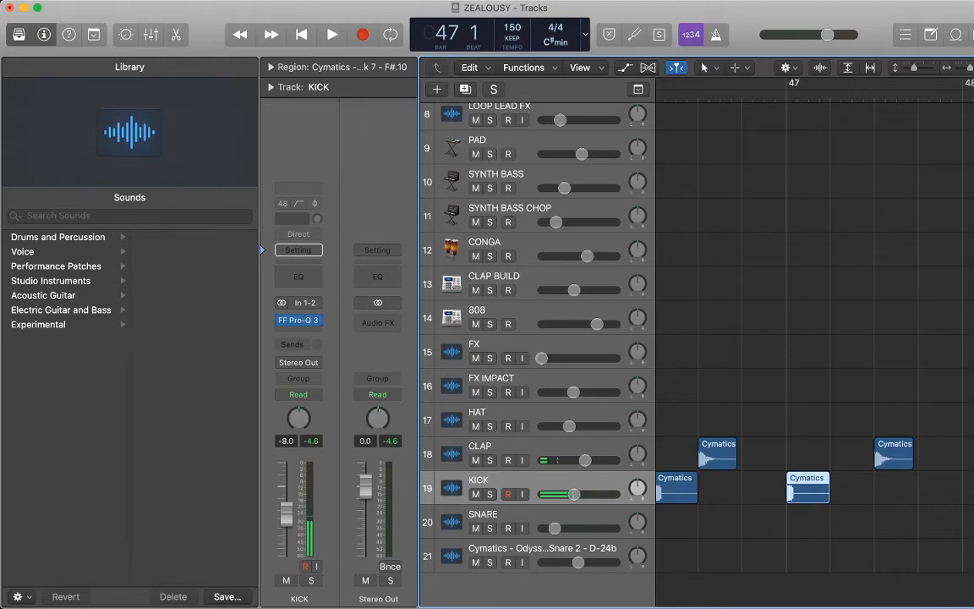
key(space)
key(space)
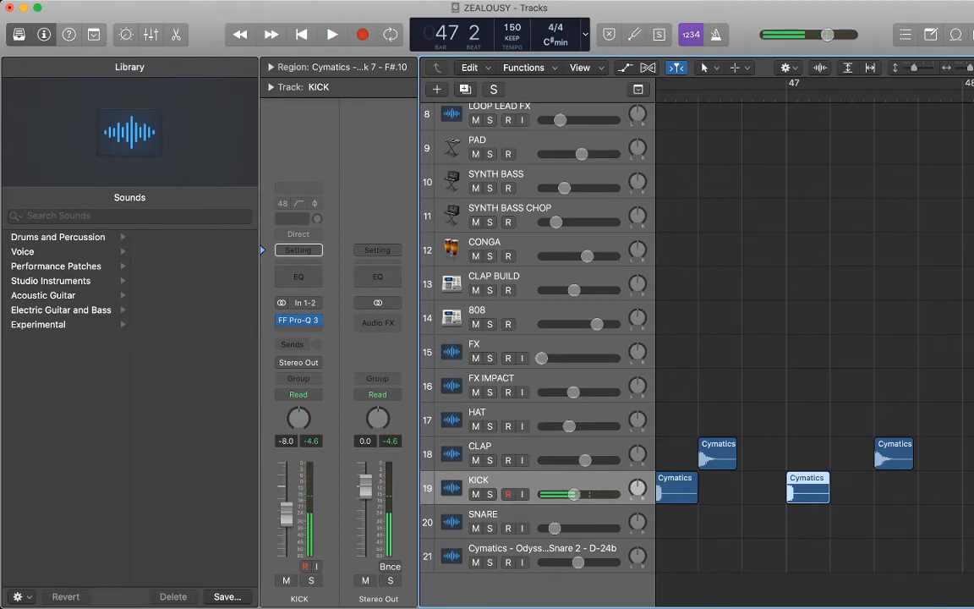
key(super+v)
key(comma)
- Paste another KICK copy near bar 48 and move it half a beat after the downbeat, directly before the existing kick
key(space)
scroll(815, 355, right, 5)
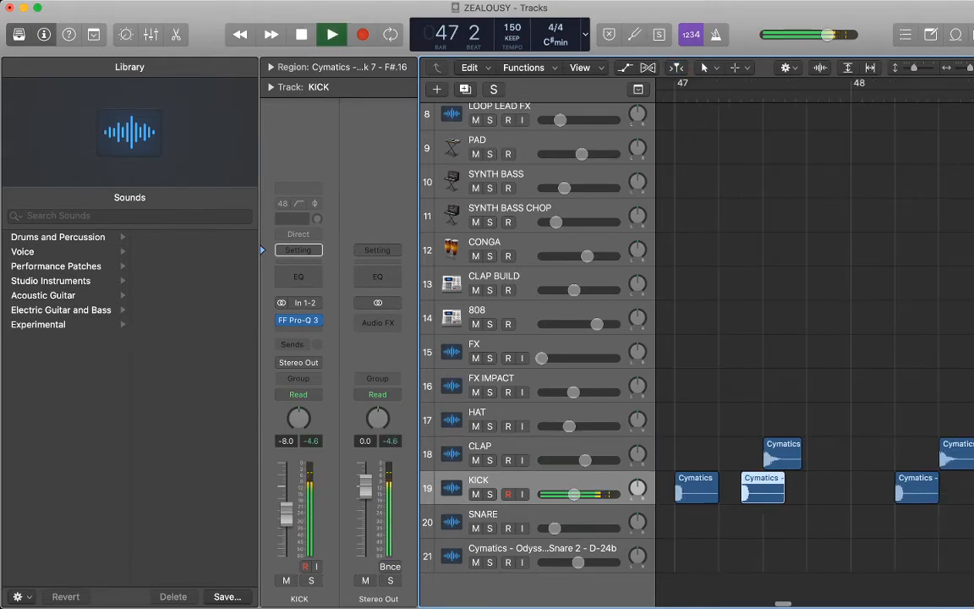
scroll(815, 355, right, 2)
key(space)
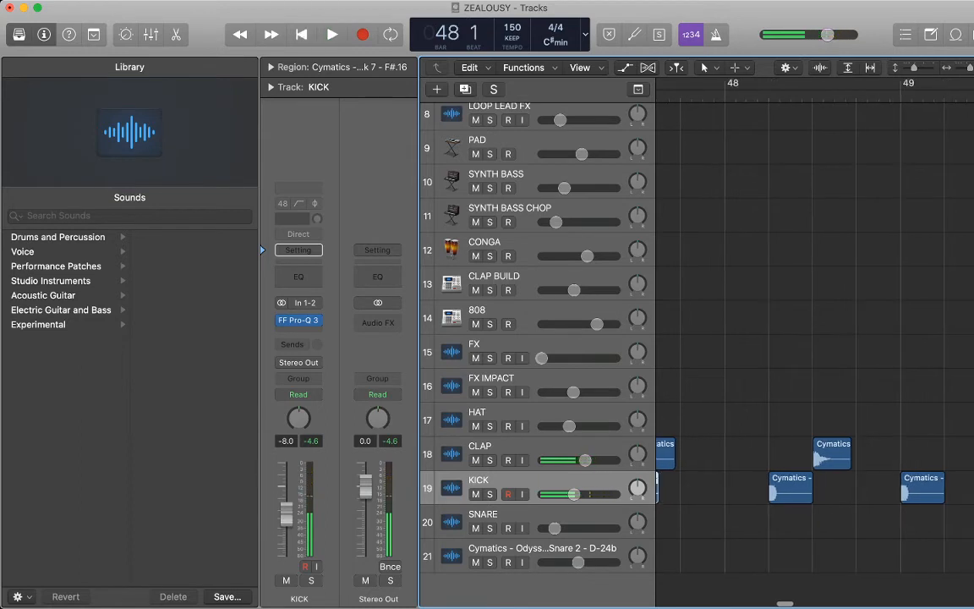
key(super+v)
key(space)
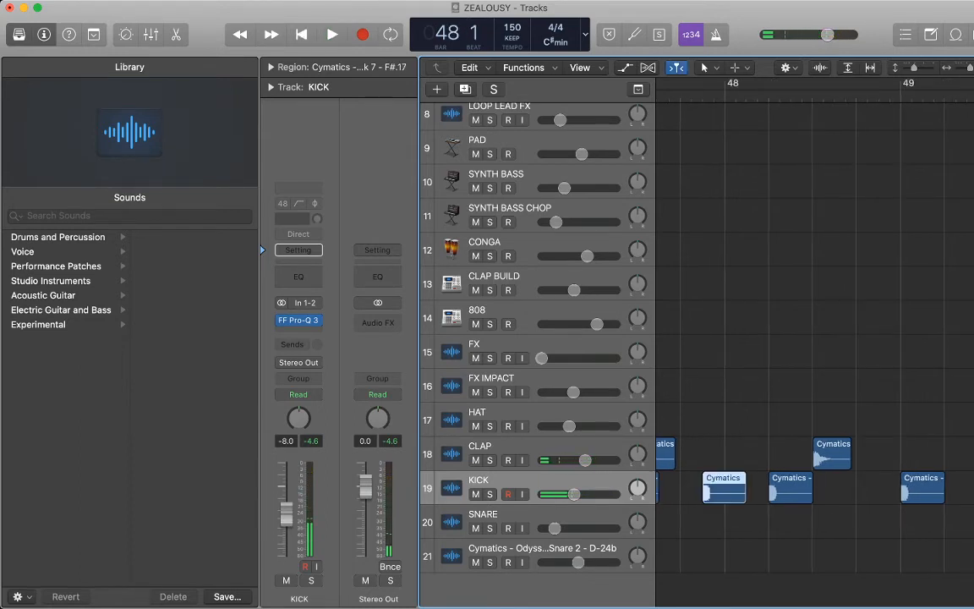
mouse_move(744, 497)
mouse_down()
mouse_move(724, 498)
mouse_move(758, 489)
mouse_up()
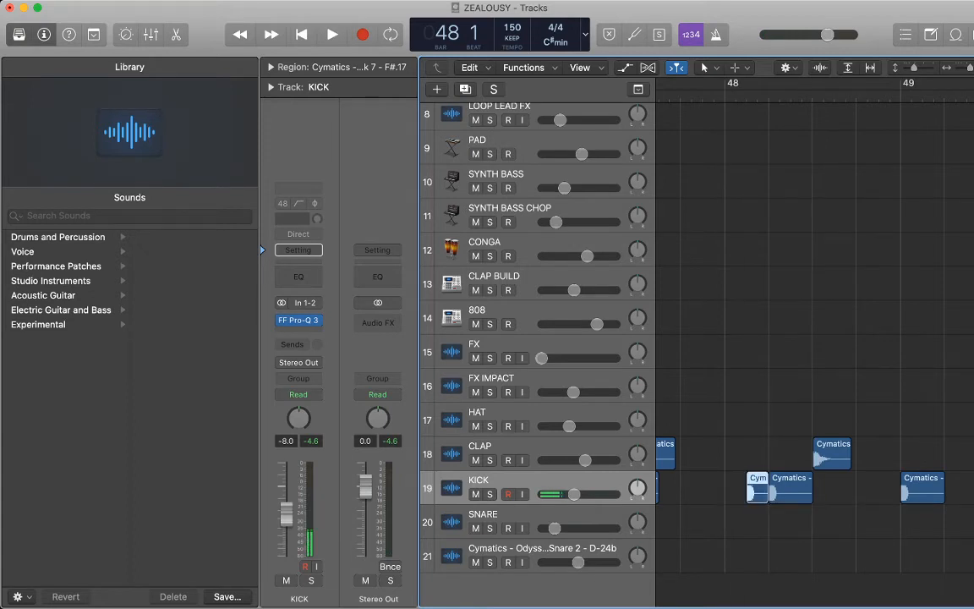
- Play the edited kick and clap pattern from bar 48 to bar 50
key(space)
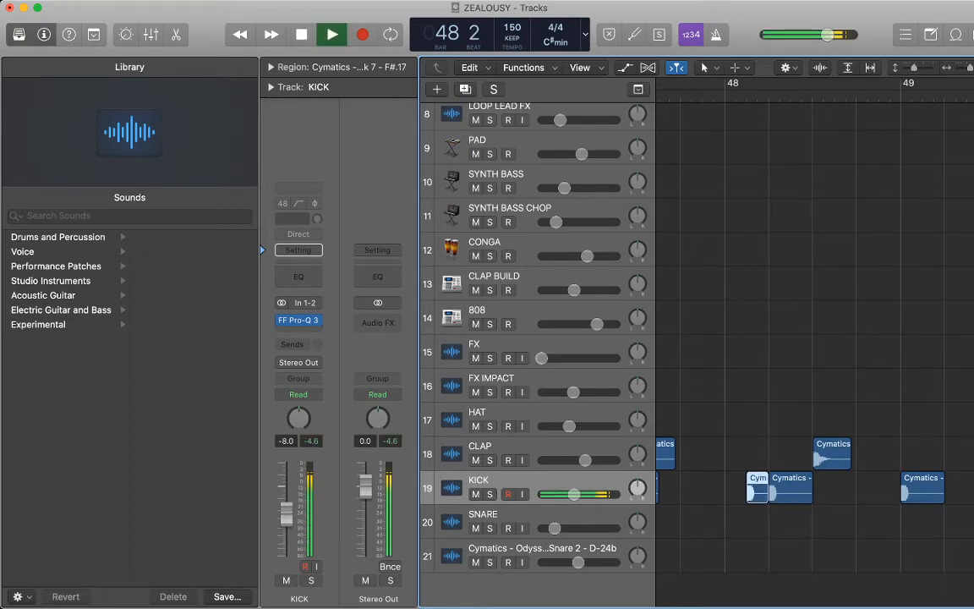
key(period)
scroll(814, 355, right, 2)
scroll(815, 355, right, 4)
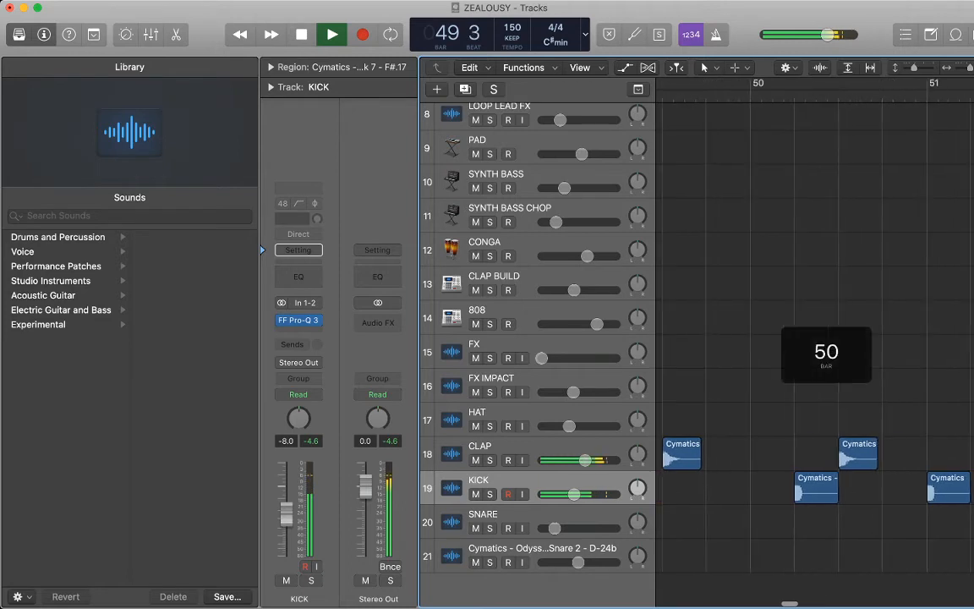
key(space)
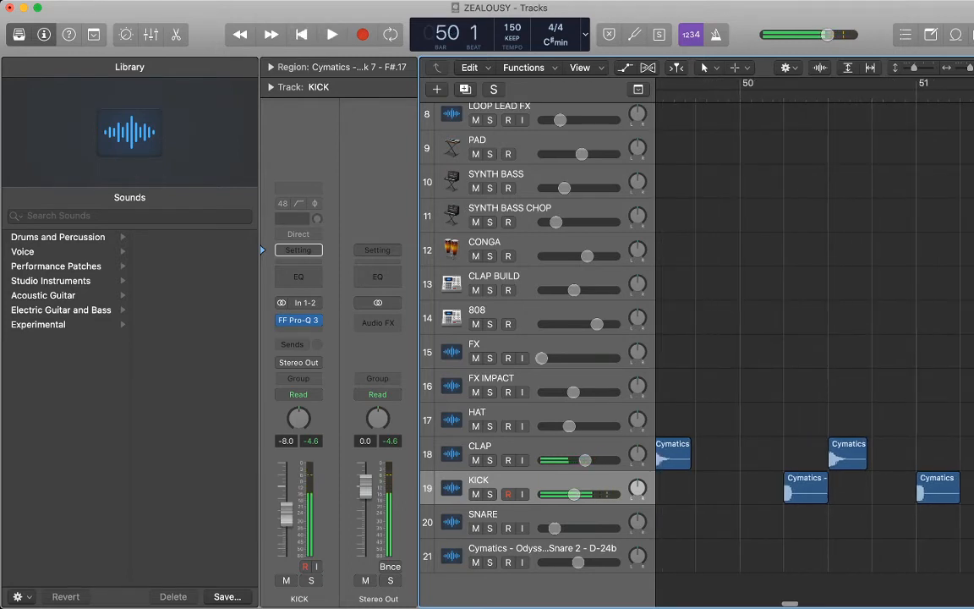
- Copy the six KICK regions in bars 45 to 48 and delete the KICK regions from bar 49 onward
scroll(814, 355, down, 5)
scroll(814, 356, left, 3)
scroll(814, 355, left, 5)
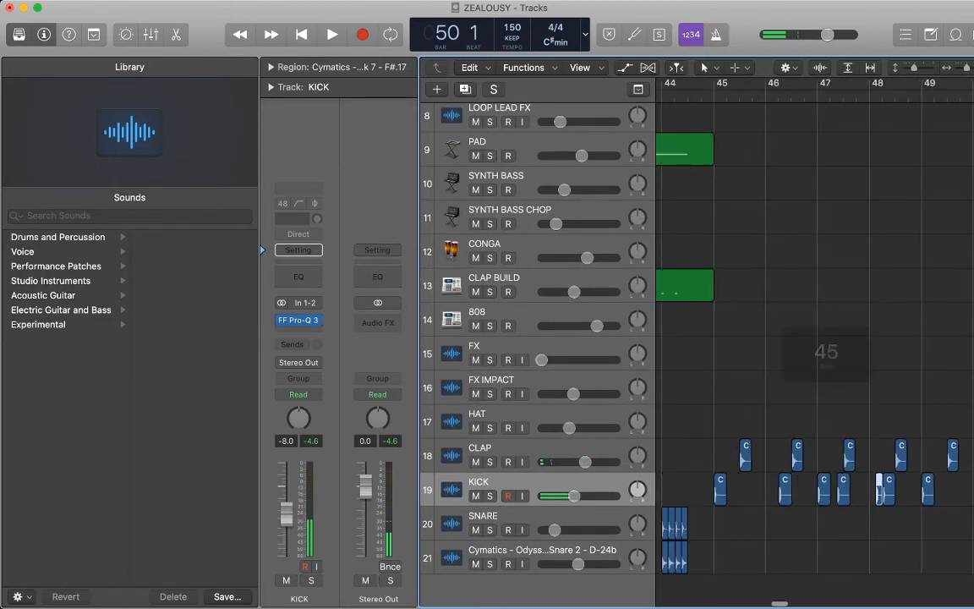
scroll(814, 356, right, 2)
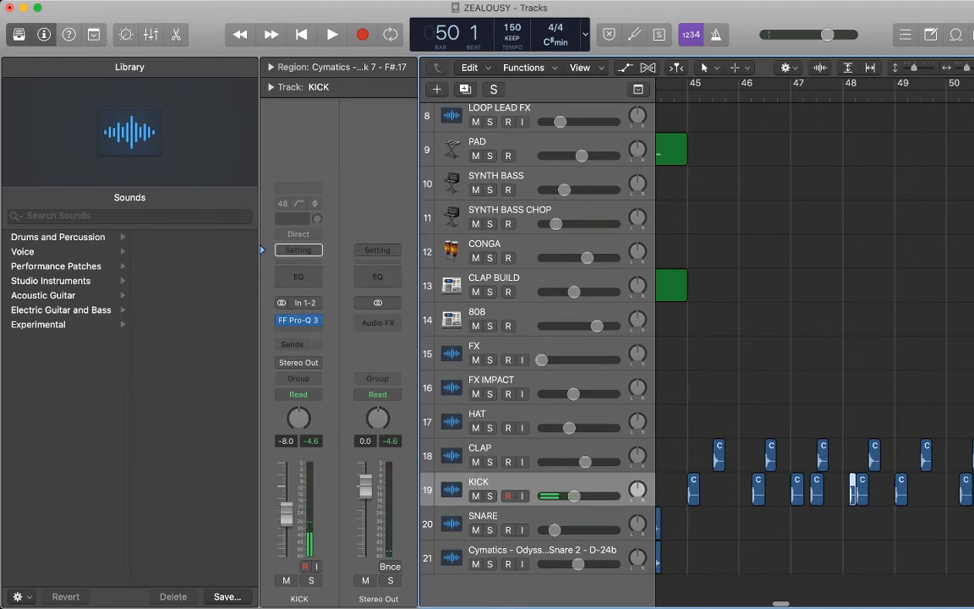
drag(679, 484, 879, 489)
scroll(815, 355, right, 4)
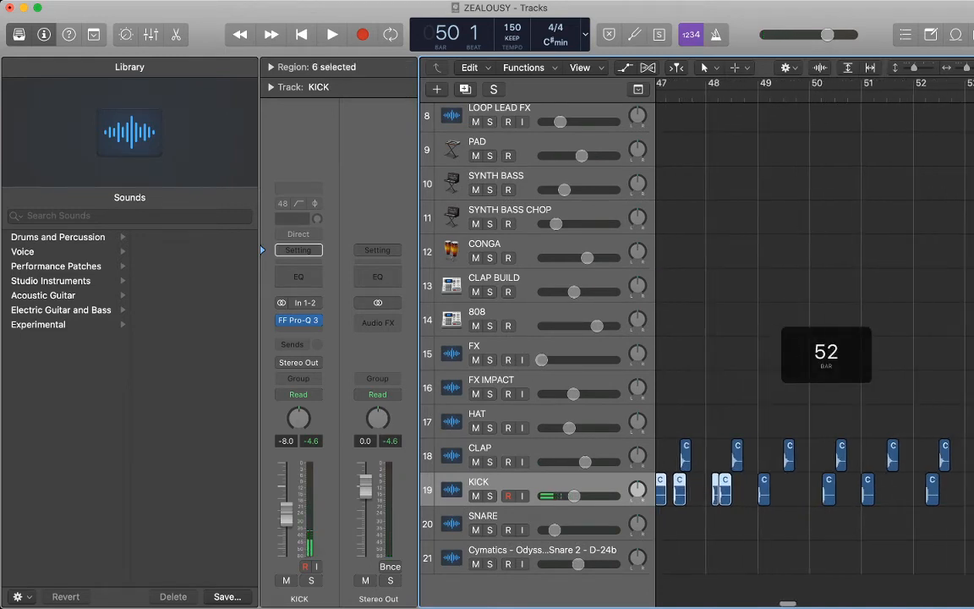
drag(952, 493, 758, 493)
key(Delete)
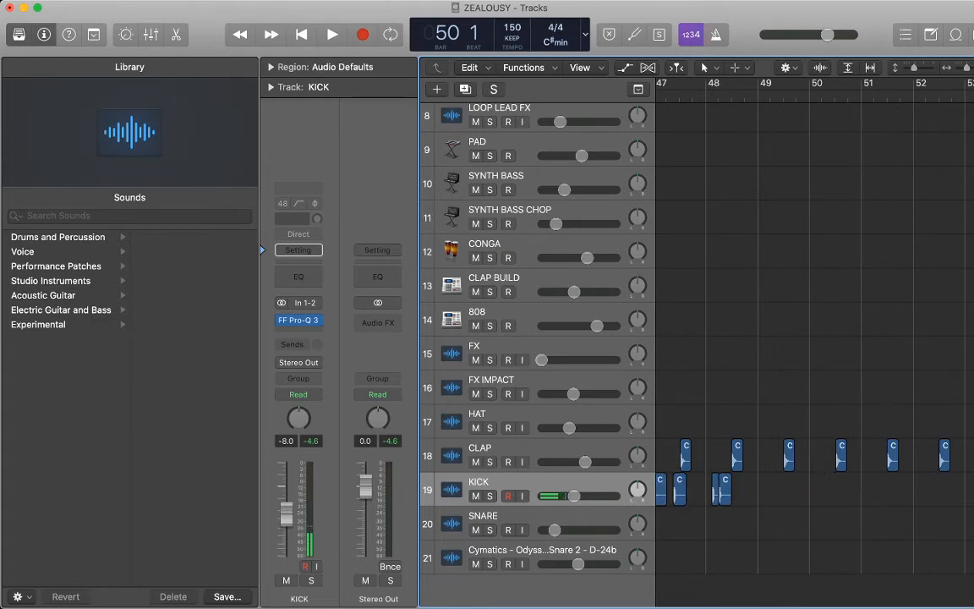
- Paste the copied kick pattern at bar 49 and play its beginning
key(comma)
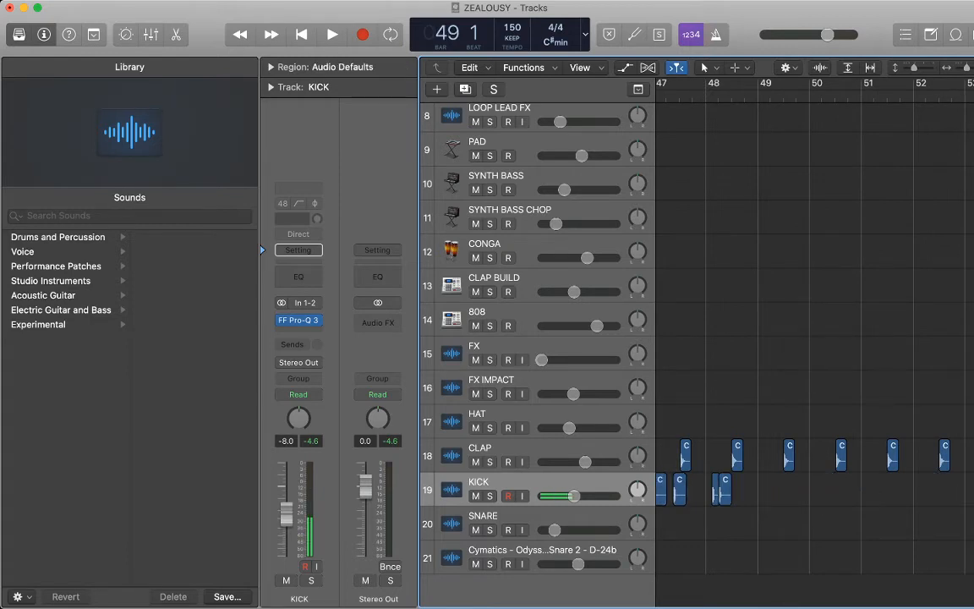
key(super+v)
key(shift+space)
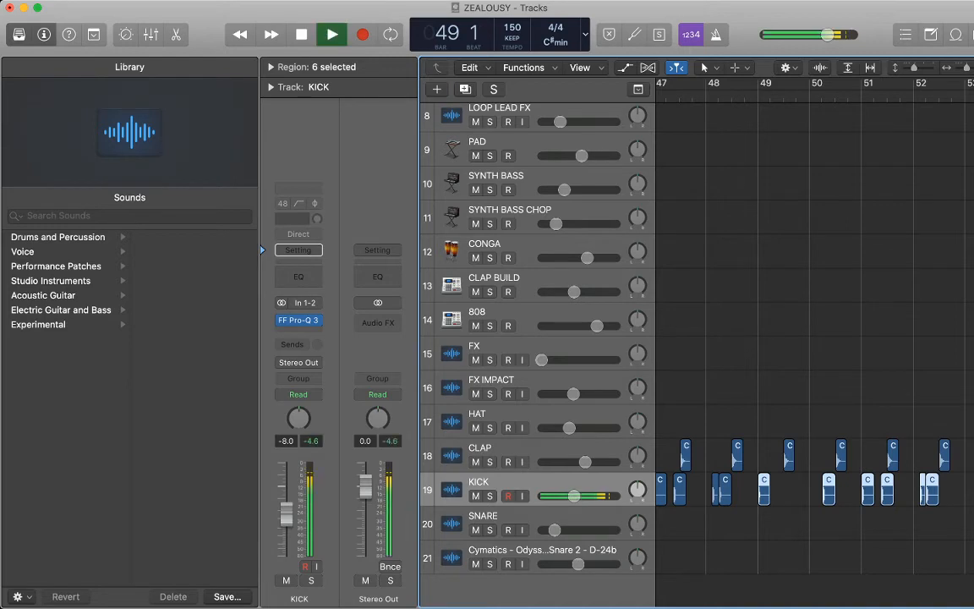
click(826, 406)
scroll(827, 355, right, 1)
key(space)
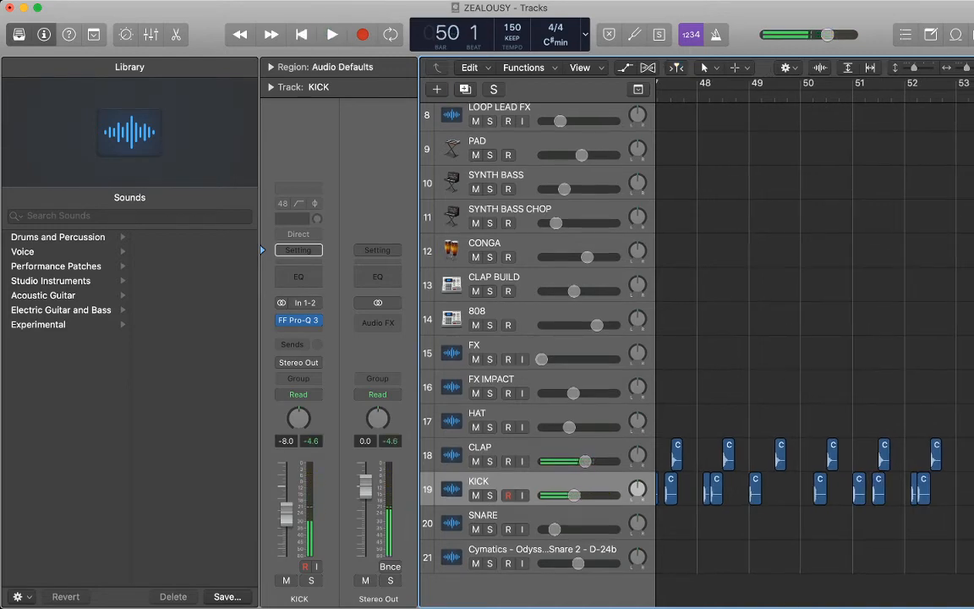
- Zoom in and play the pasted kicks against the claps from bar 49 through bar 51
key(super+Right)
key(super+Right)
scroll(826, 356, left, 2)
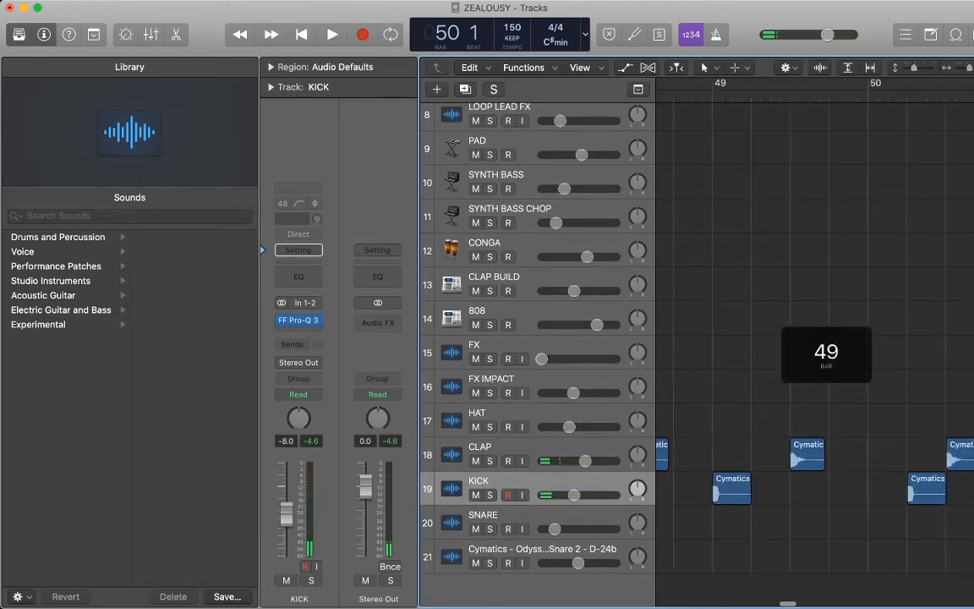
key(space)
scroll(827, 355, right, 3)
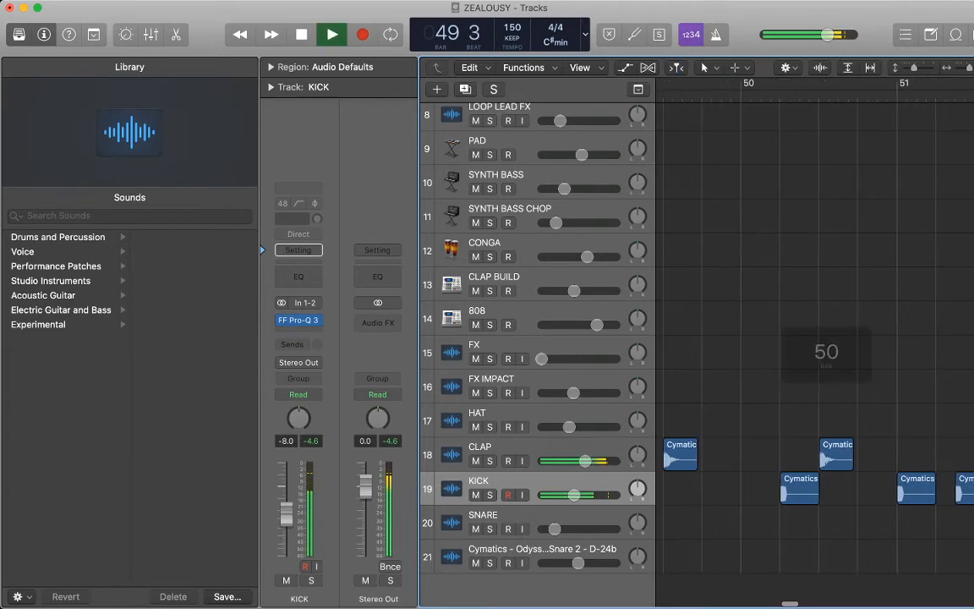
key(space)
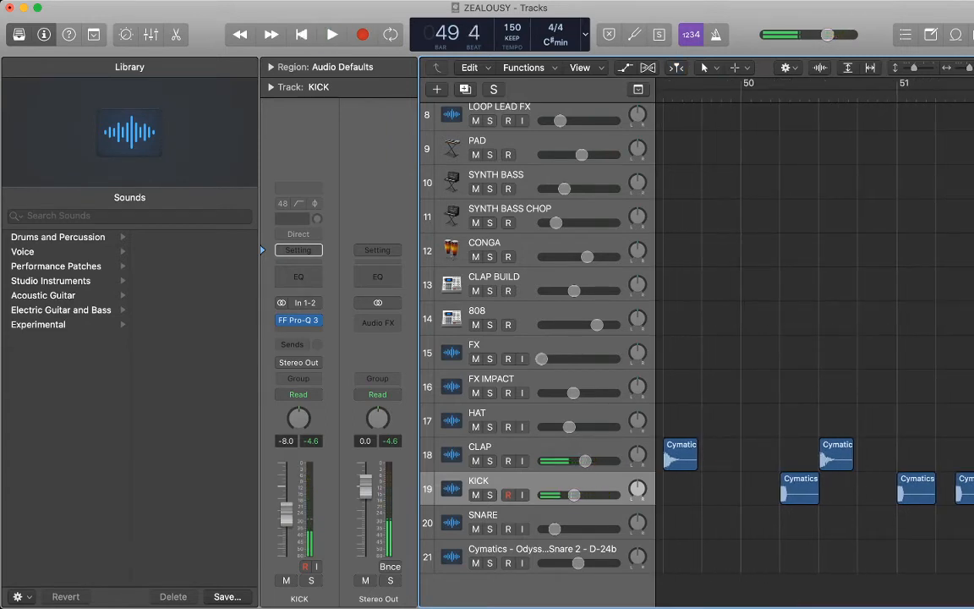
scroll(827, 356, right, 3)
key(space)
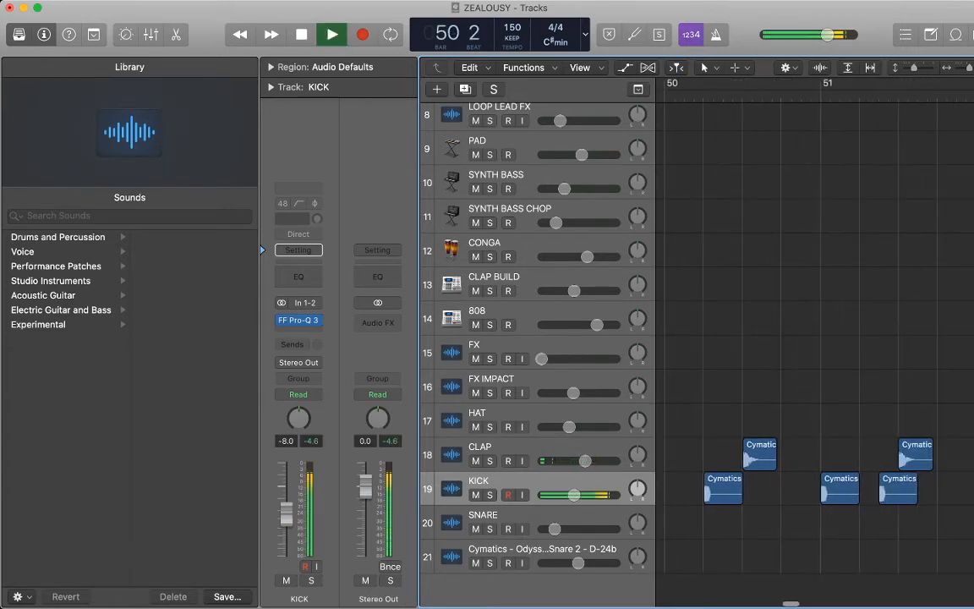
scroll(827, 355, right, 3)
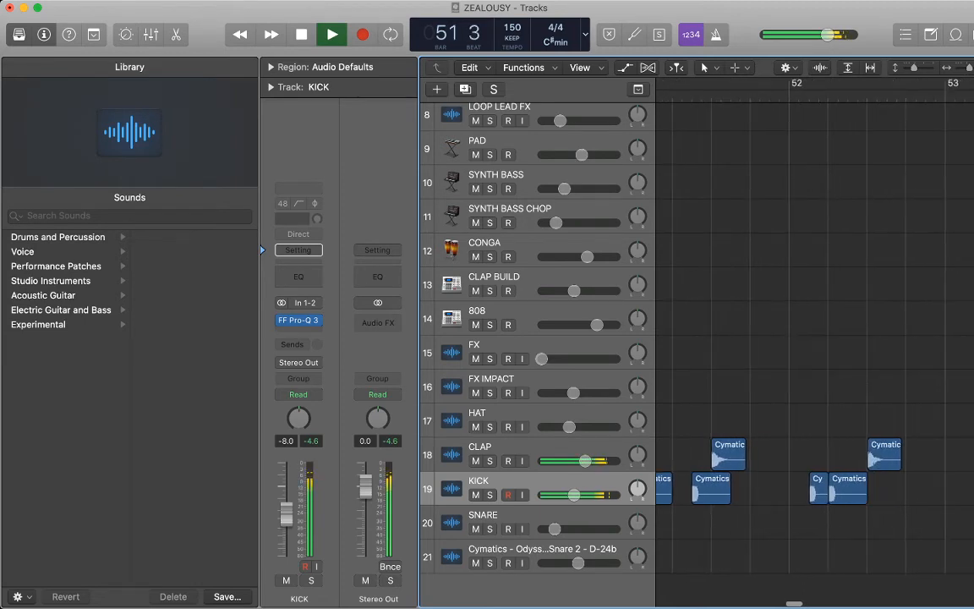
key(space)
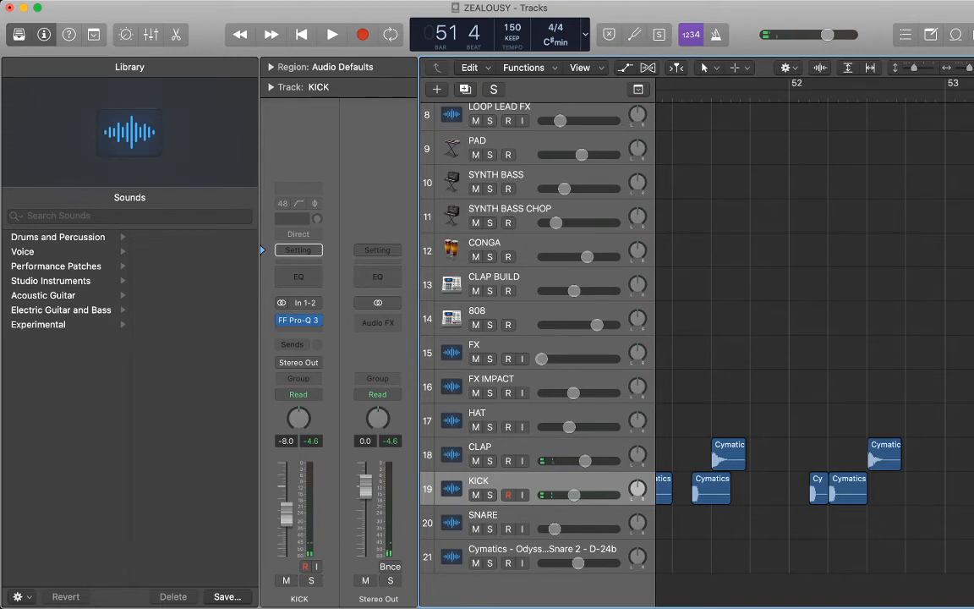
scroll(826, 355, left, 3)
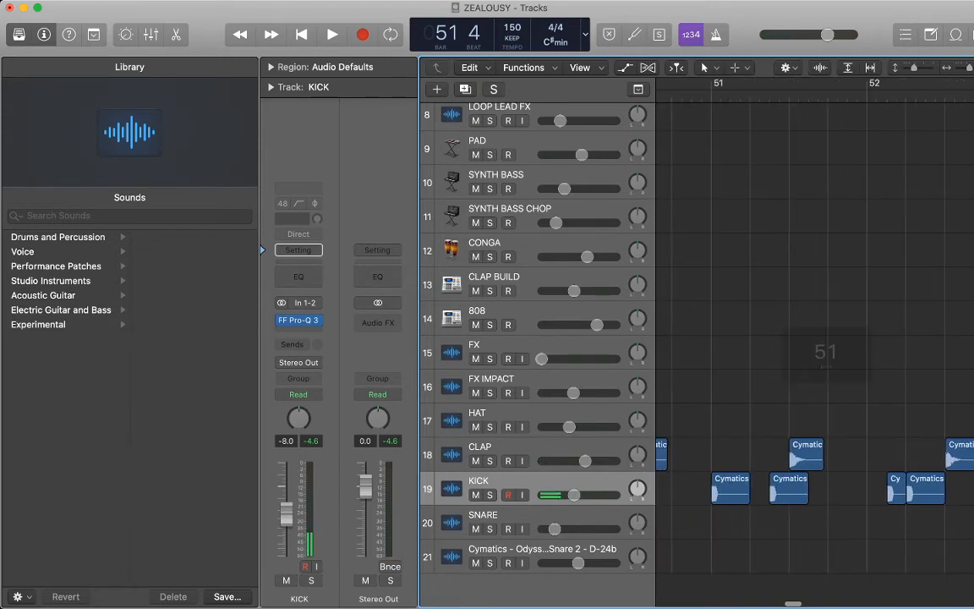
key(space)
key(space)
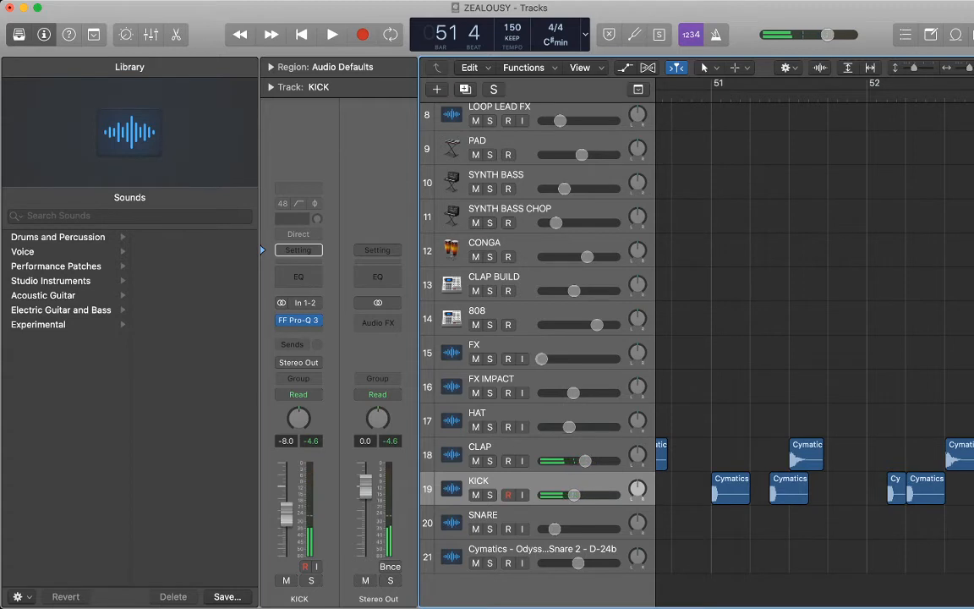
key(super+v)
key(super+z)
scroll(815, 338, left, 10)
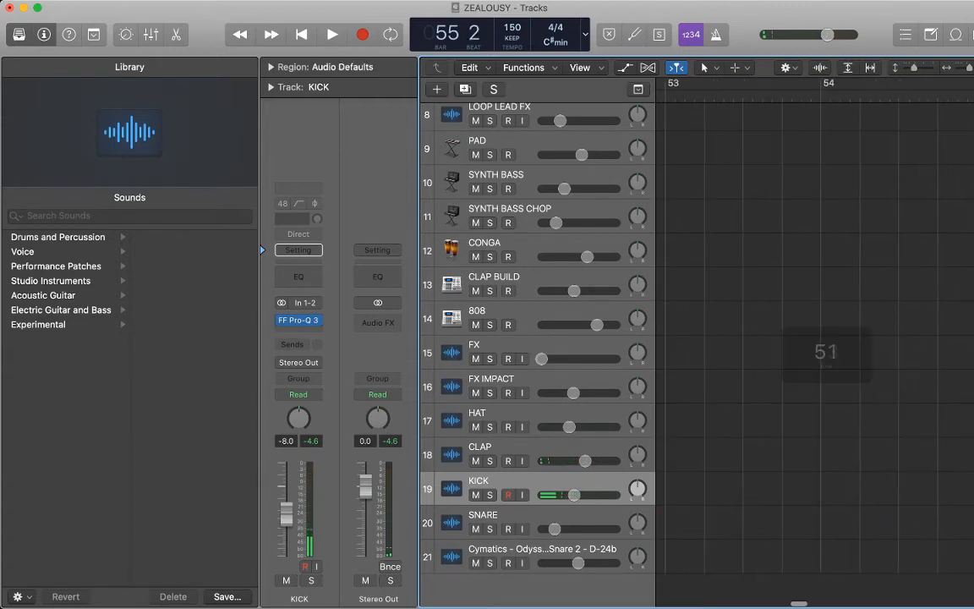
scroll(815, 338, left, 3)
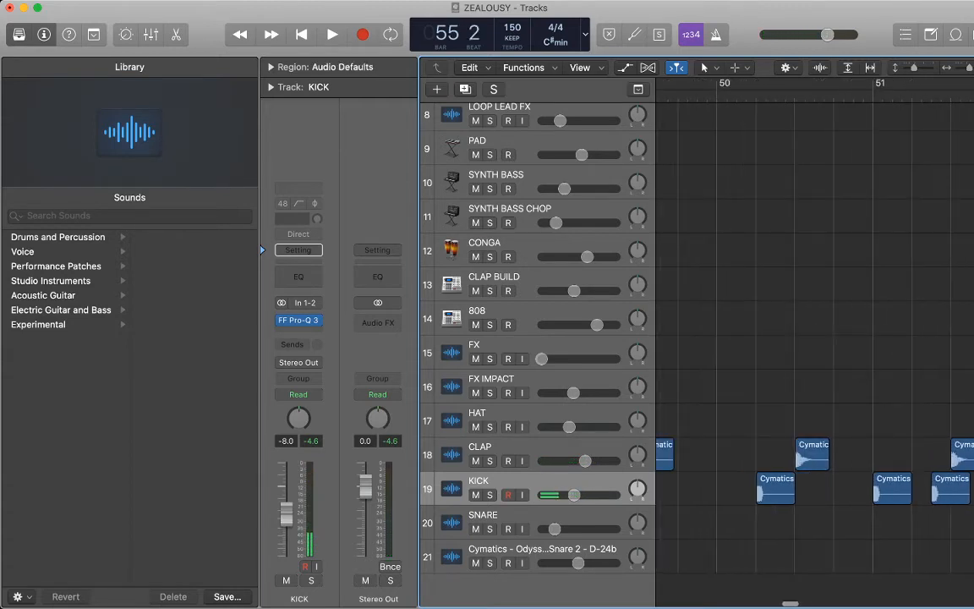
- Play the kick and clap pattern again from bar 49
key(super+Left)
key(super+Left)
key(super+Left)
scroll(815, 339, left, 3)
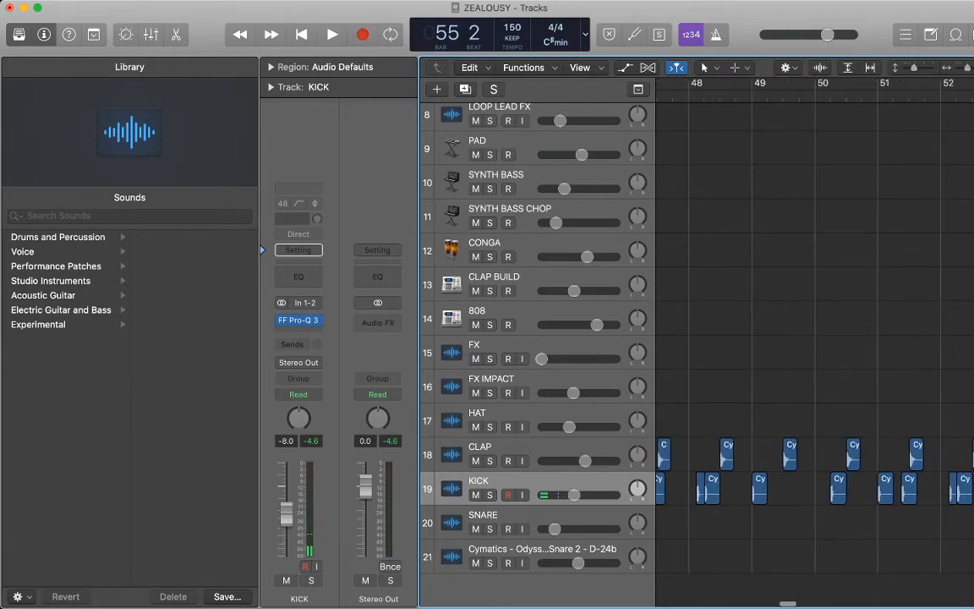
click(752, 96)
key(space)
scroll(815, 338, right, 2)
- Copy the KICK region at the start of bar 51 and paste it on the fourth beat of that bar
click(835, 488)
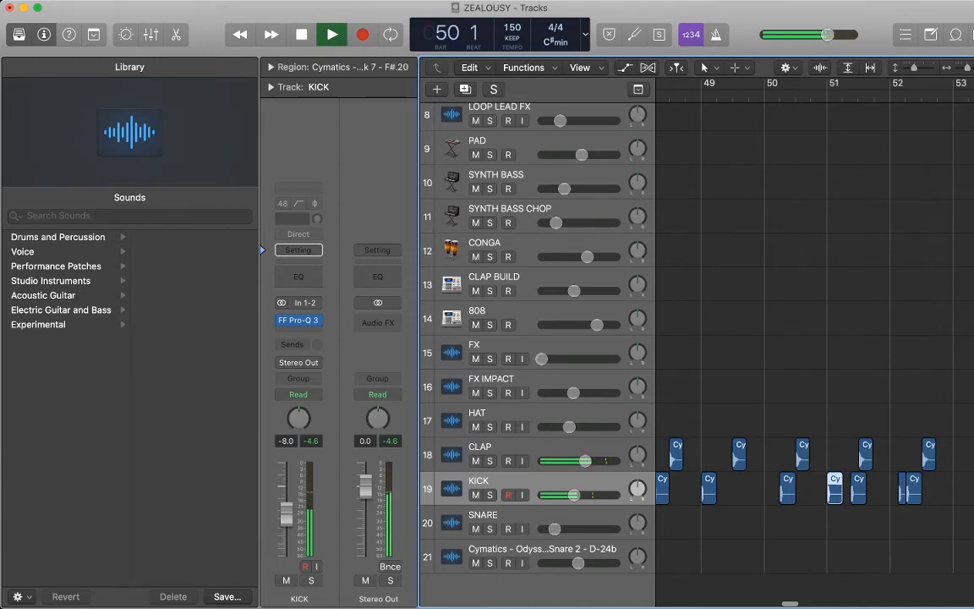
scroll(815, 338, right, 2)
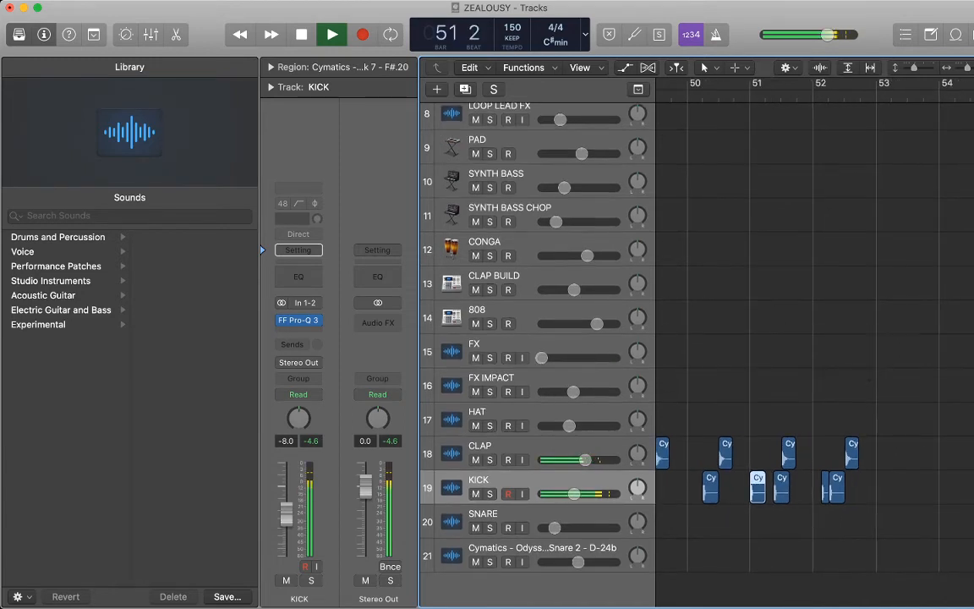
key(space)
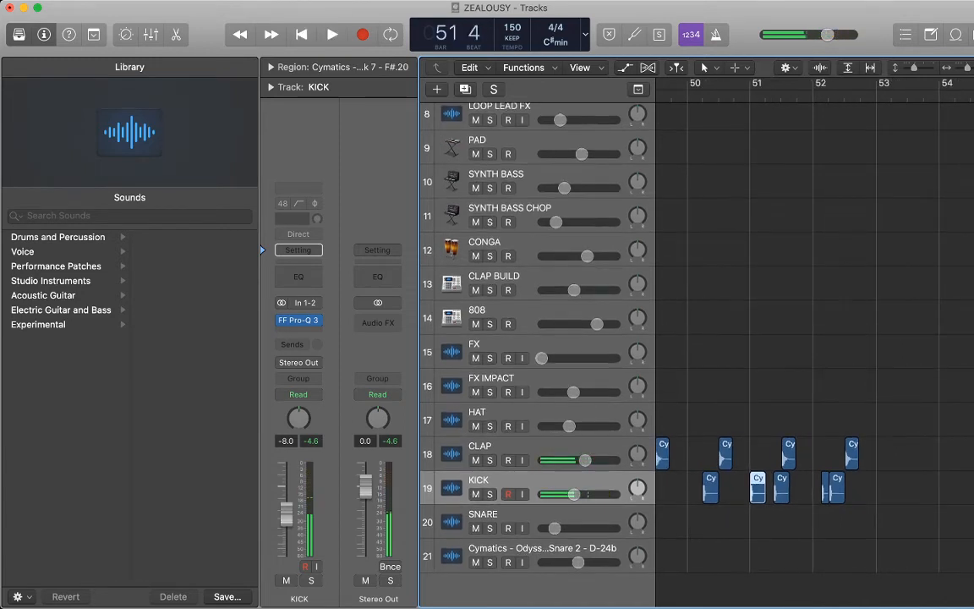
key(super+v)
- Play the full kick and clap pattern from bar 45 to bar 49
scroll(815, 338, left, 5)
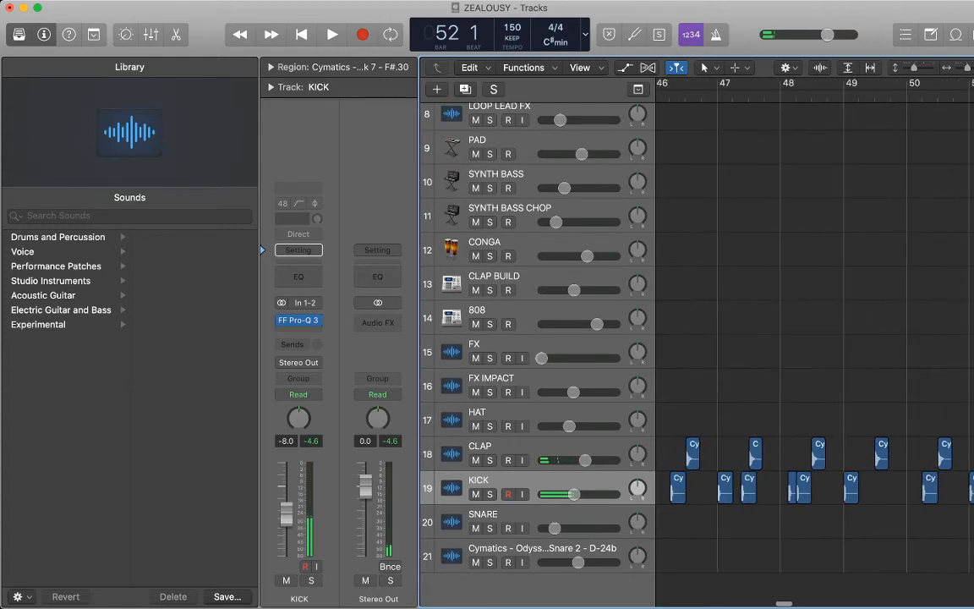
scroll(816, 339, down, 5)
scroll(815, 339, right, 1)
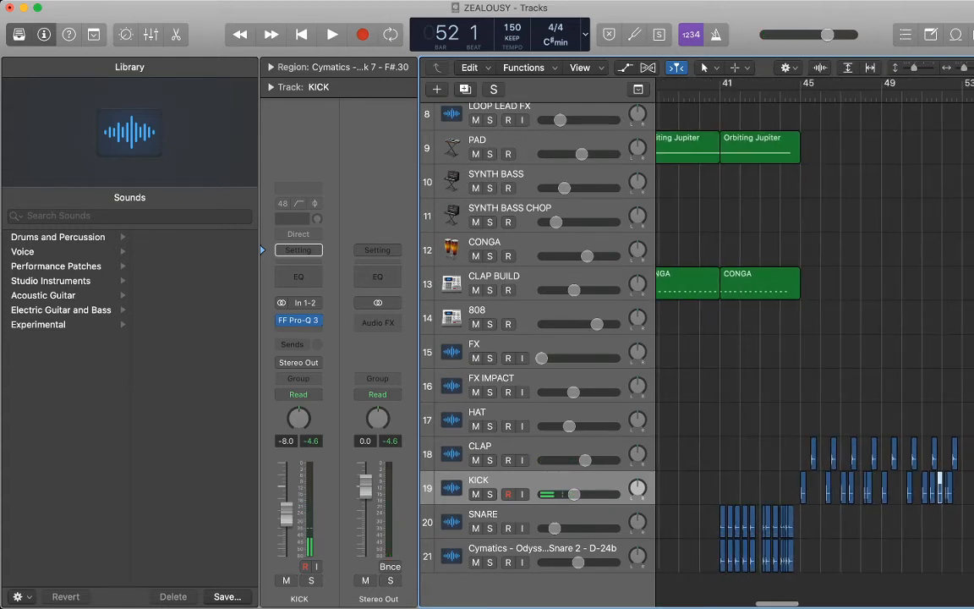
click(801, 93)
key(space)
key(super+Left)
key(super+Left)
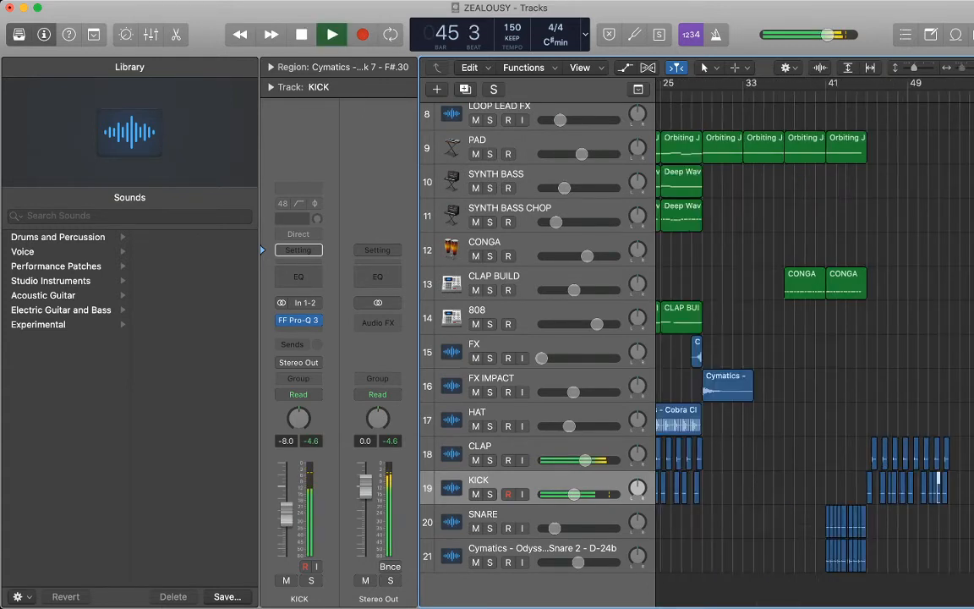
key(super+Right)
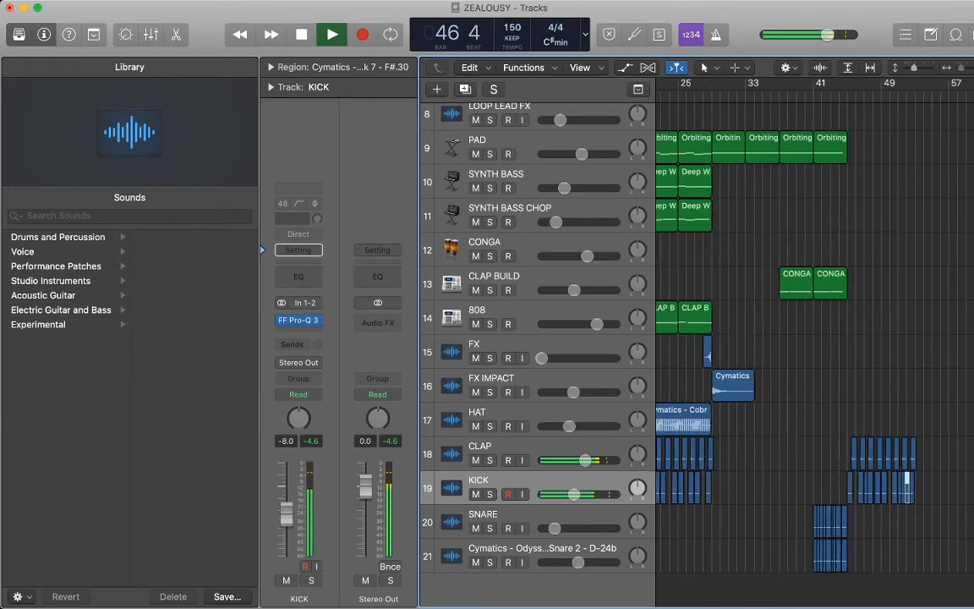
click(909, 542)
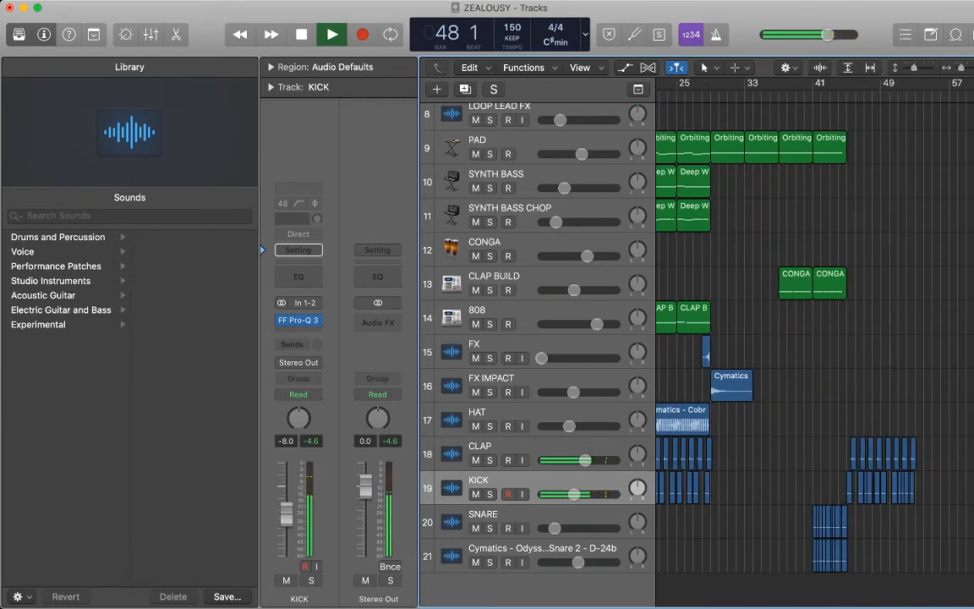
scroll(816, 355, up, 6)
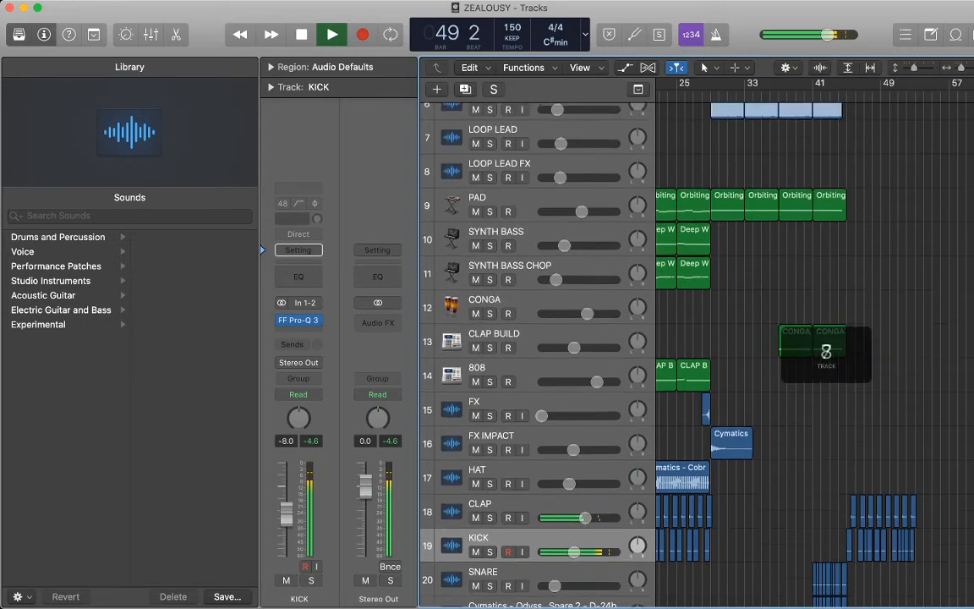
scroll(826, 356, up, 2)
key(space)
drag(872, 308, 722, 256)
scroll(815, 338, right, 5)
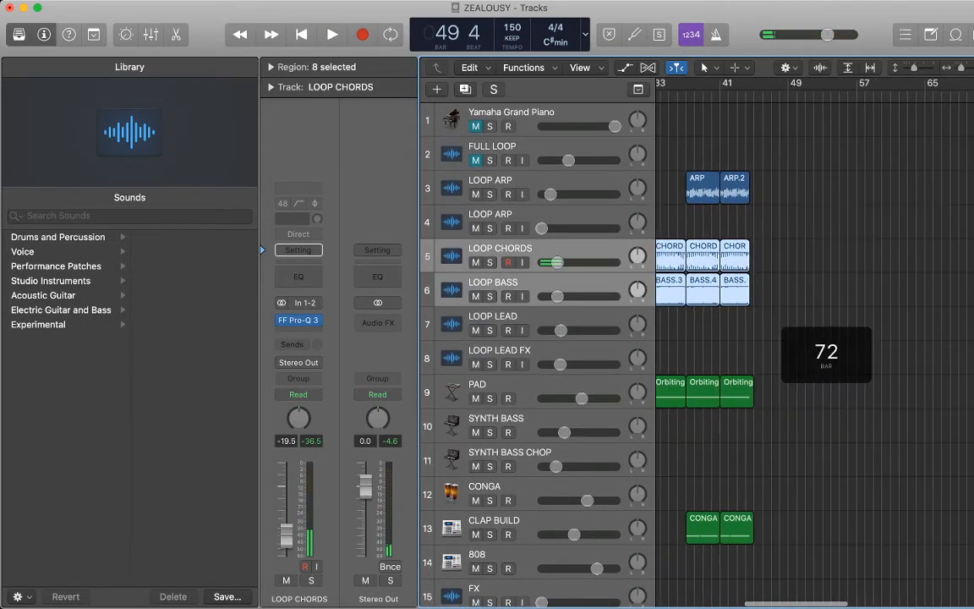
click(744, 94)
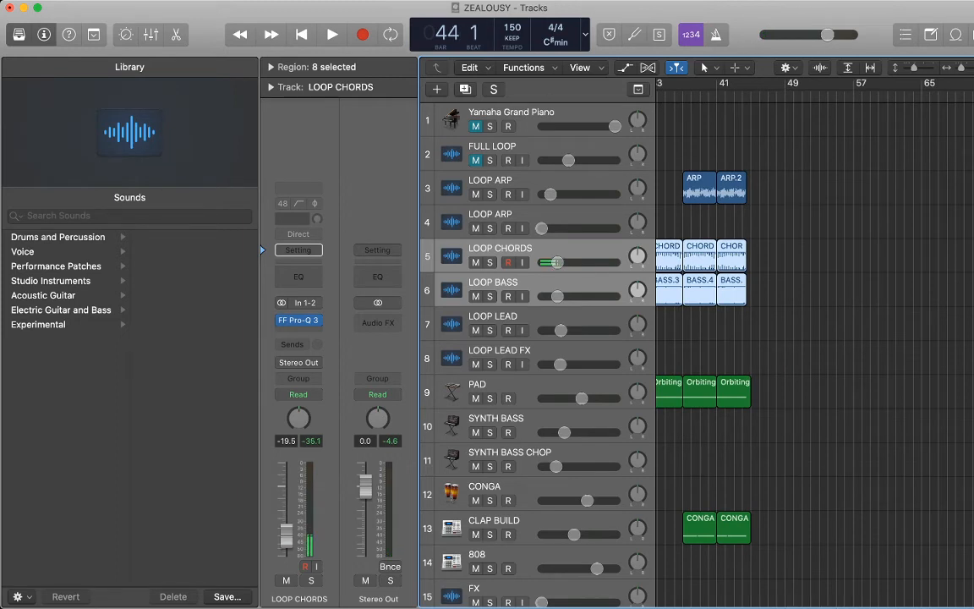
- Copy the LOOP ARP, LOOP CHORDS and LOOP BASS regions at bar 37 and paste them at bar 45
key(super+Right)
key(super+Right)
key(super+Right)
key(super+Right)
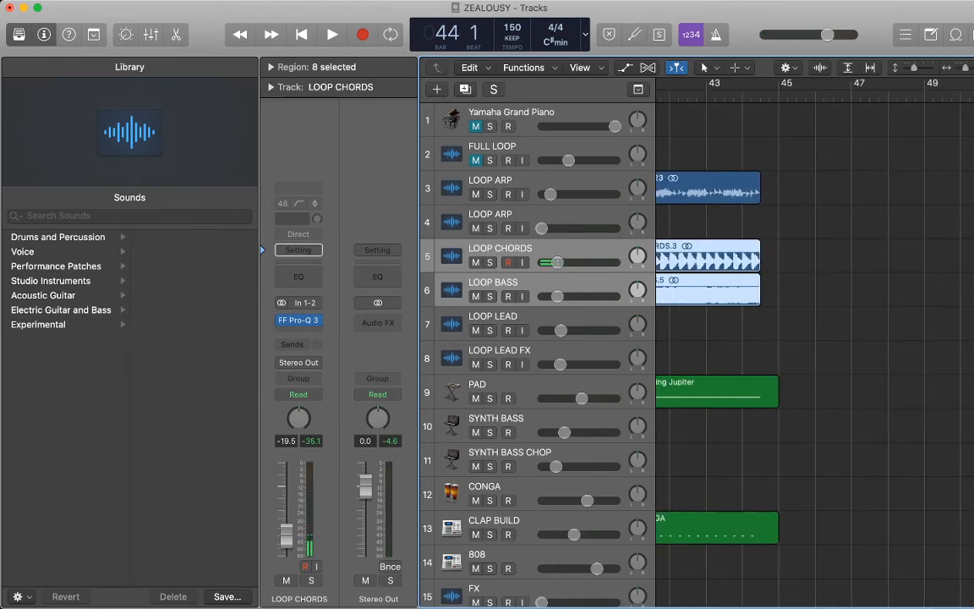
click(804, 208)
scroll(804, 207, left, 5)
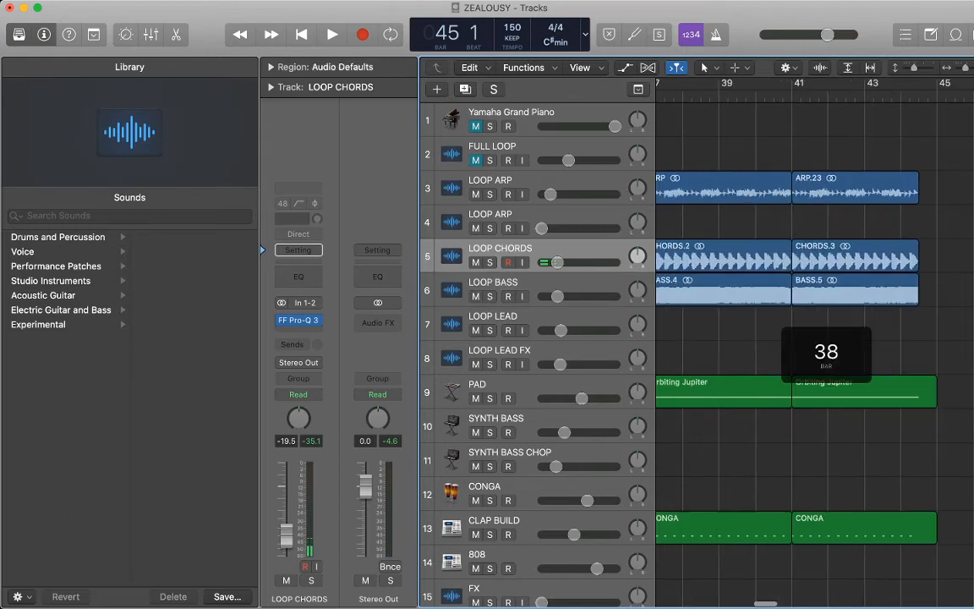
drag(785, 137, 808, 292)
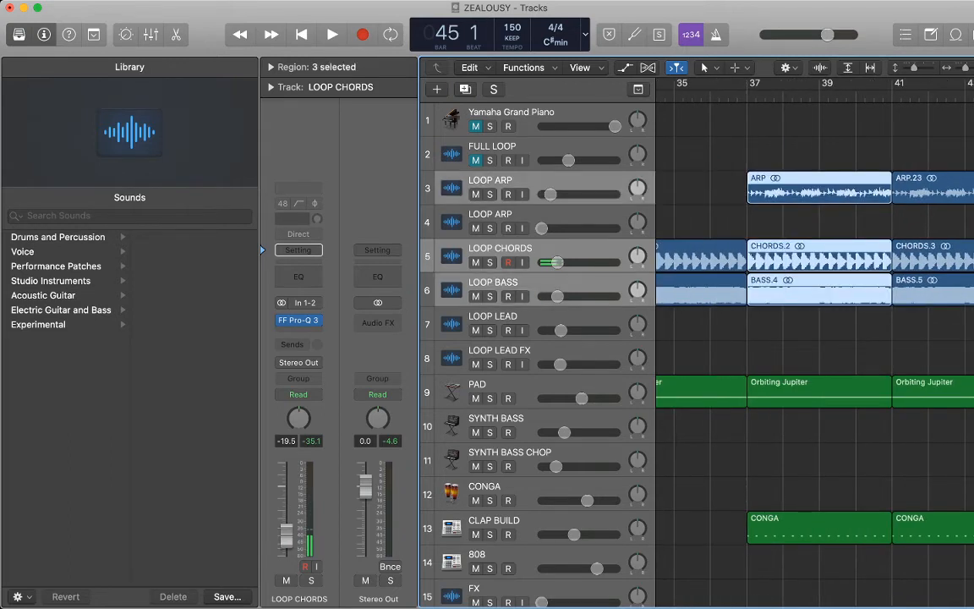
scroll(815, 338, right, 5)
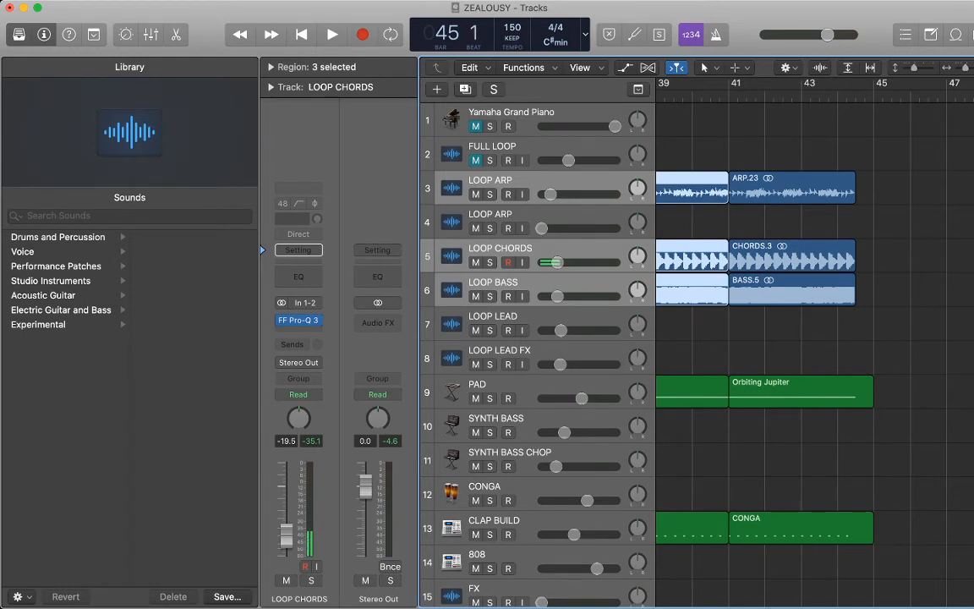
key(super+v)
- Paste the three copied arp, chords and bass loop regions again at bar 49
scroll(825, 338, right, 3)
drag(845, 321, 737, 175)
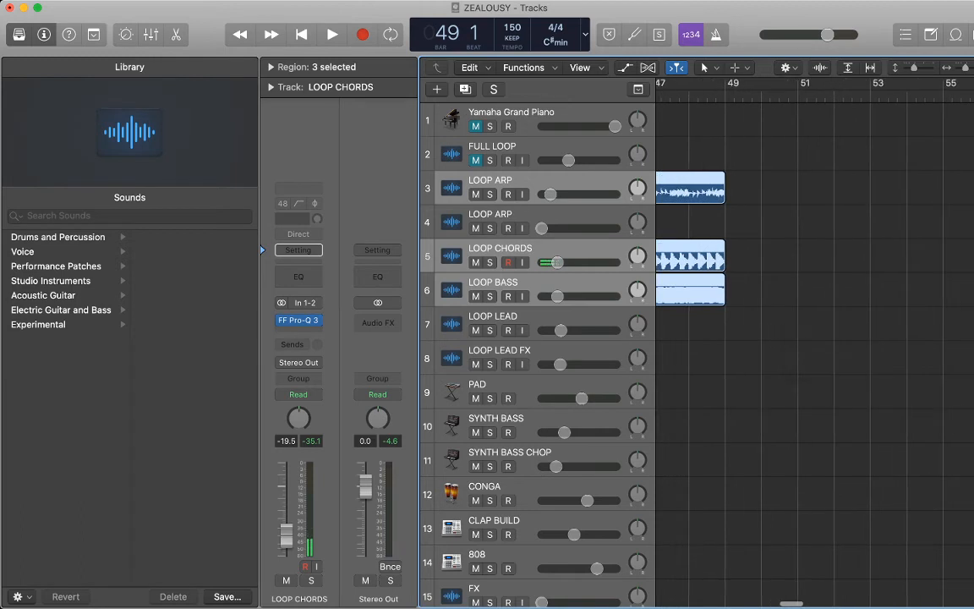
key(super+v)
- Delete the two LOOP ARP regions between bars 45 and 53
drag(764, 137, 703, 182)
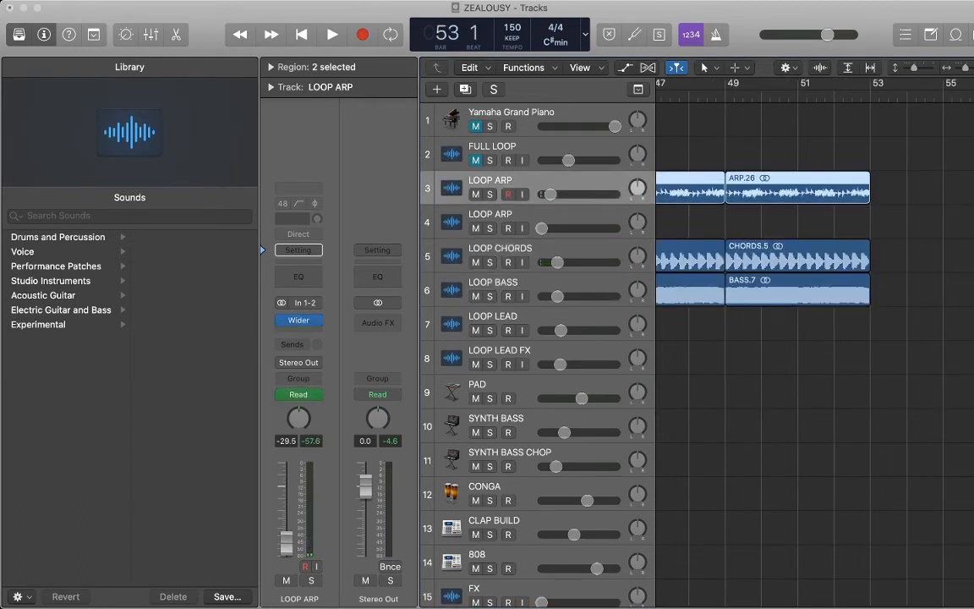
key(Delete)
scroll(811, 338, left, 3)
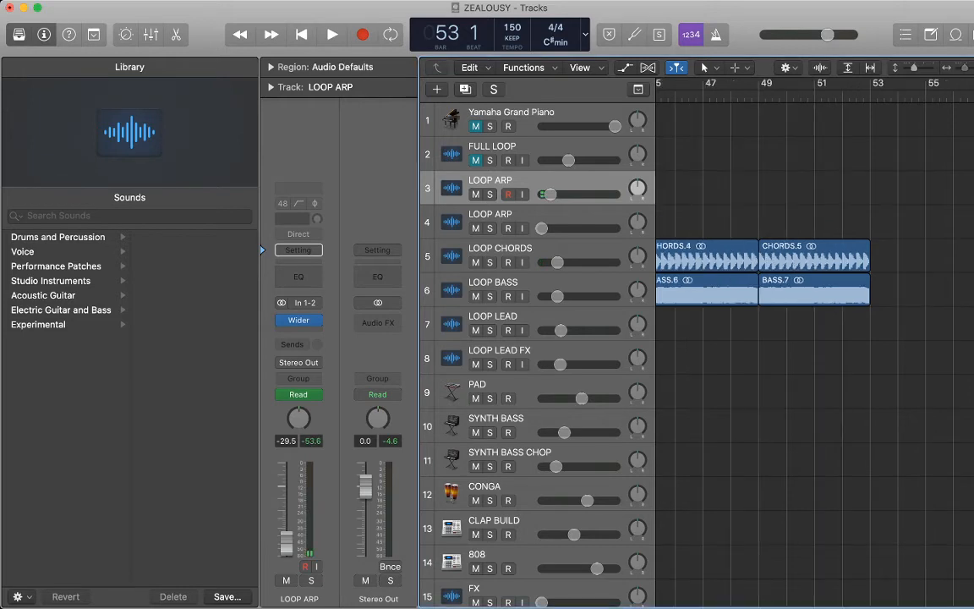
- Play the chords and bass loops together with the kick and clap pattern from bar 45
key(shift+comma)
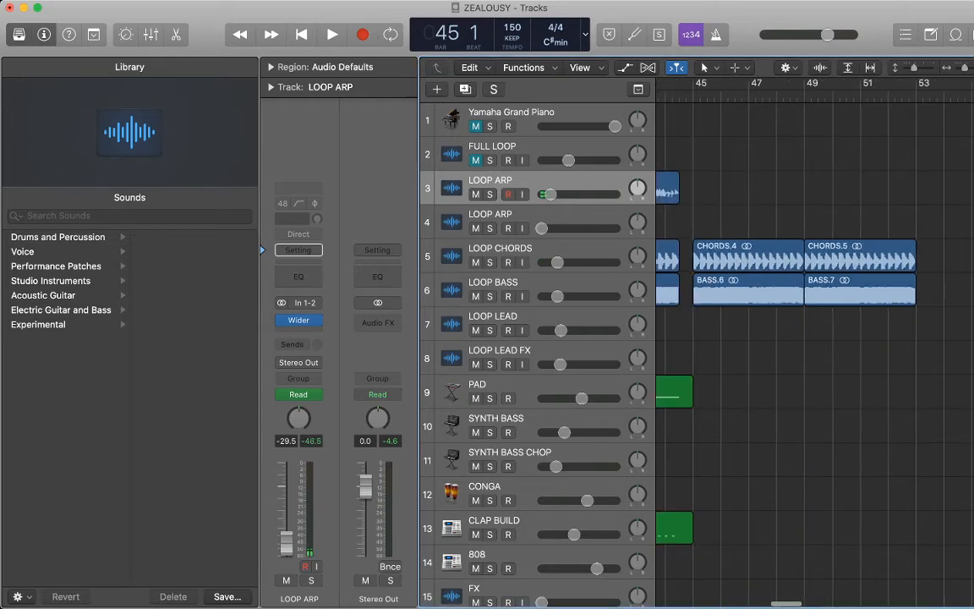
key(space)
scroll(833, 352, down, 1)
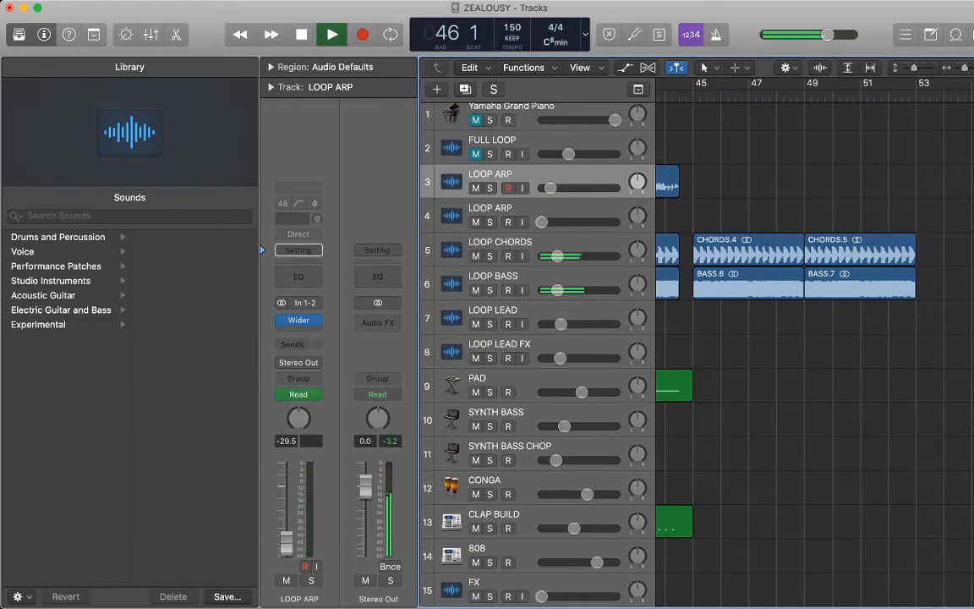
scroll(833, 352, down, 2)
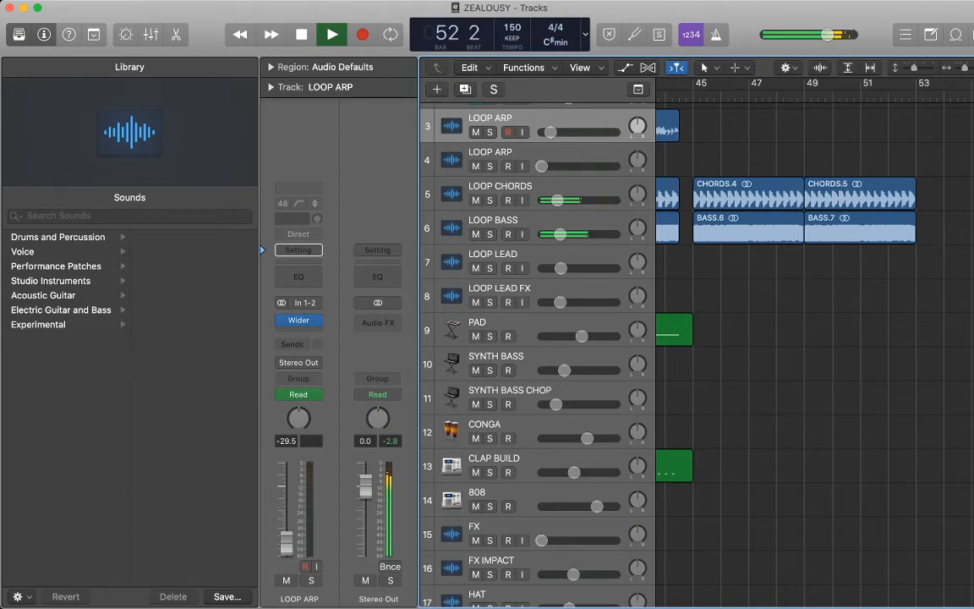
key(space)
scroll(815, 356, down, 5)
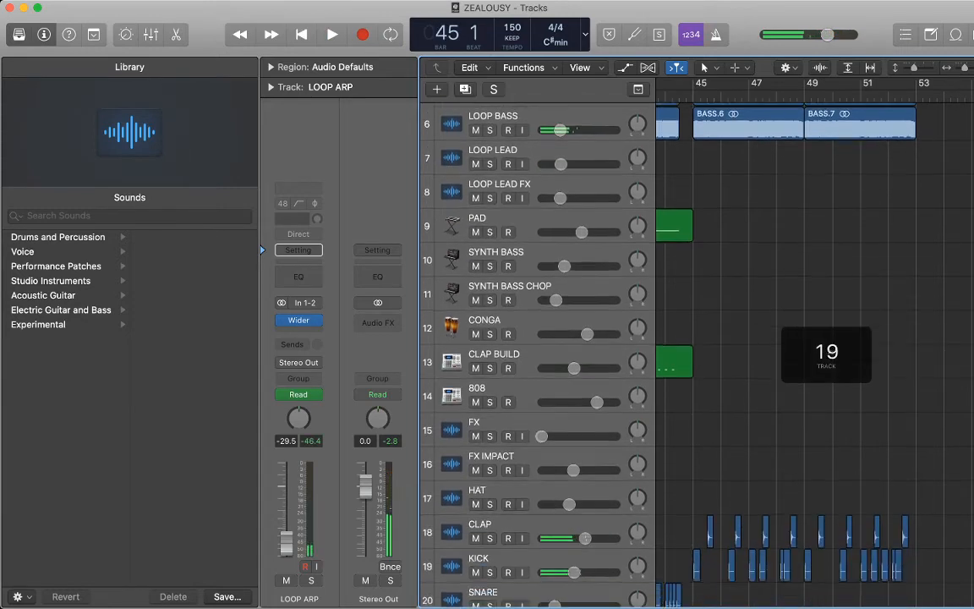
scroll(815, 355, up, 5)
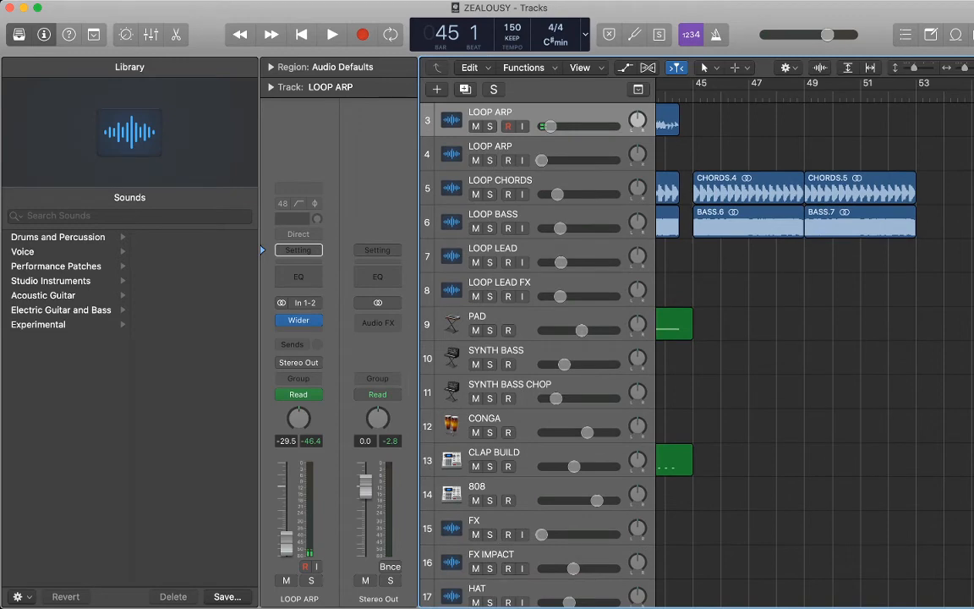
- Select the HAT track and add the Cymatics Cobra Closed Hihat 13 sample to it near bar 46
scroll(827, 352, left, 8)
scroll(827, 351, down, 5)
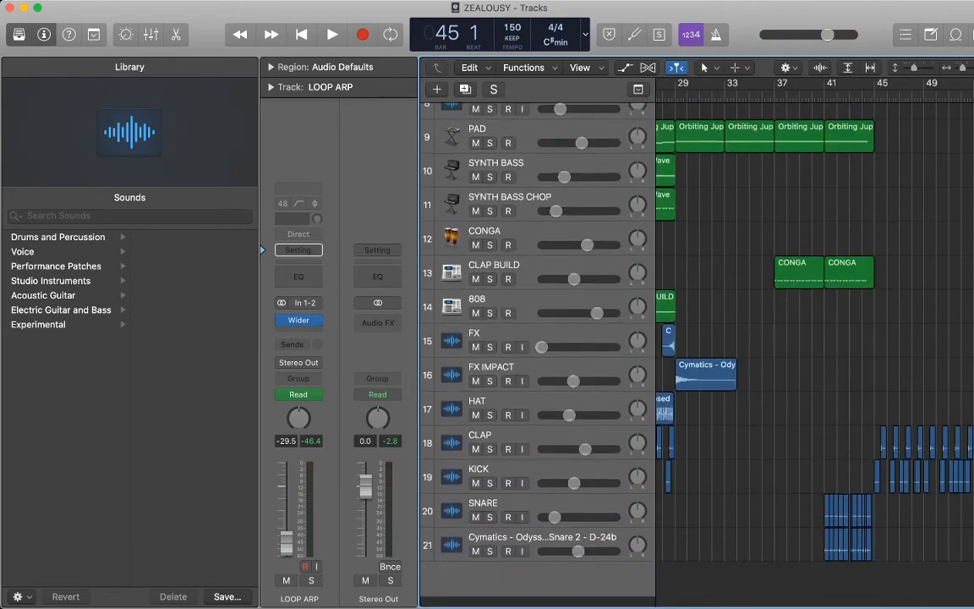
scroll(826, 352, left, 4)
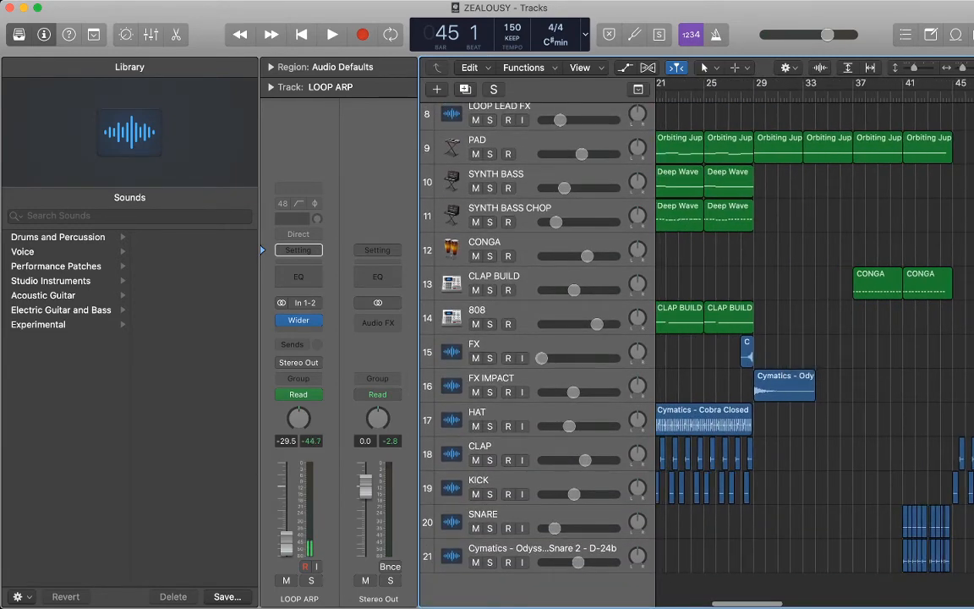
click(715, 420)
click(788, 420)
scroll(788, 420, right, 4)
scroll(816, 338, right, 3)
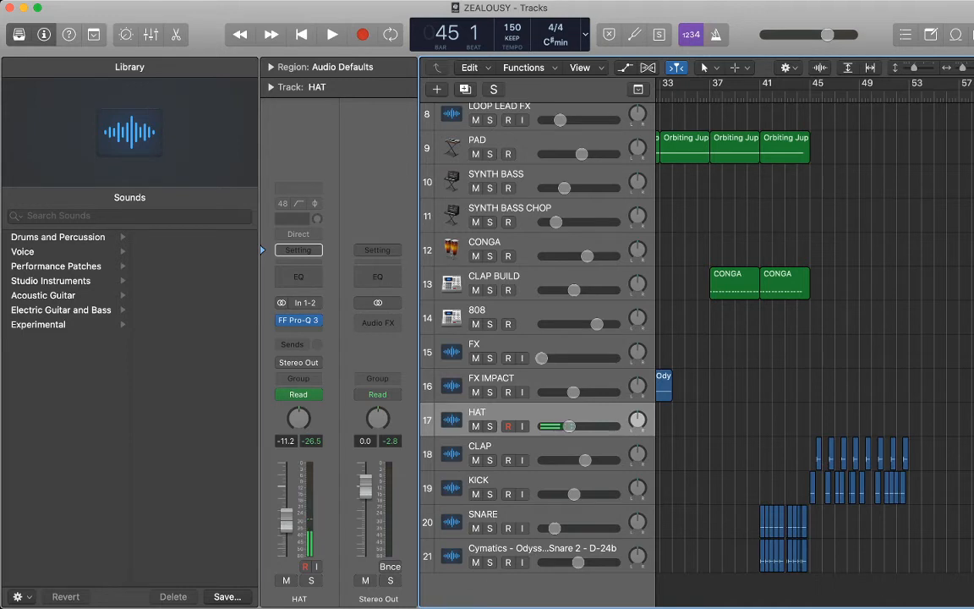
key(super+Tab)
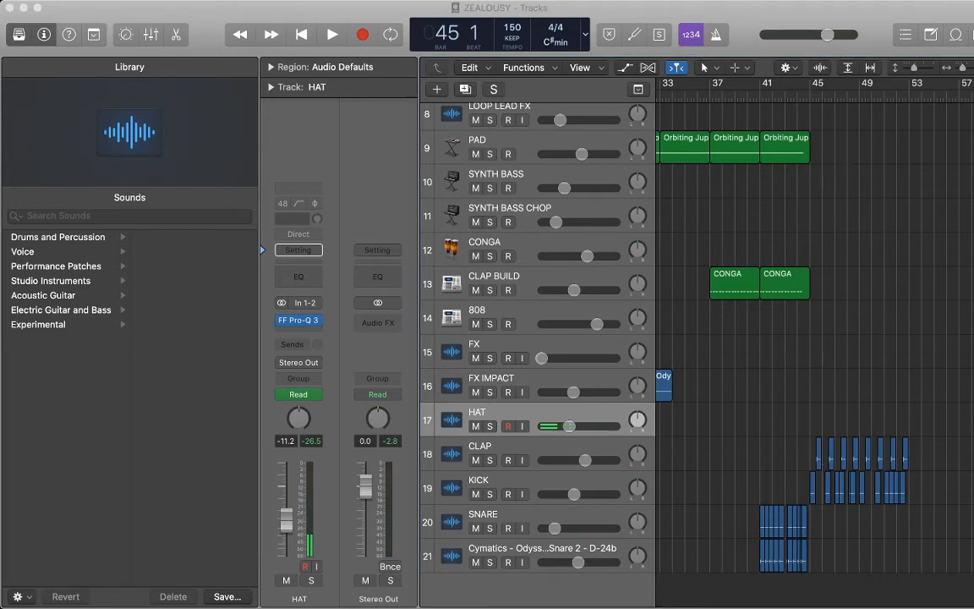
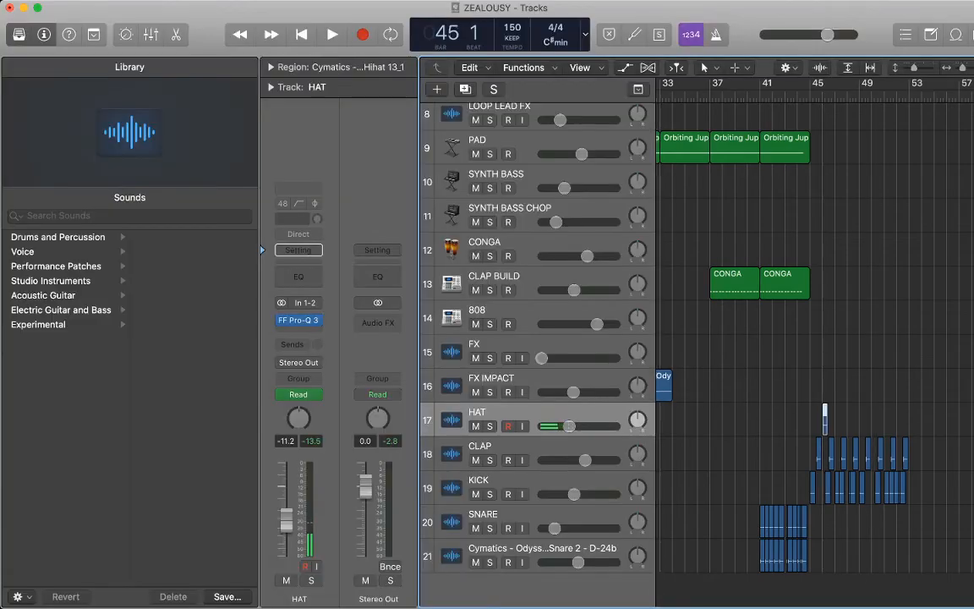
- Move the closed hihat region on the HAT track to the start of bar 45
key(super+Right)
key(super+Right)
key(super+Right)
key(super+Right)
key(super+Right)
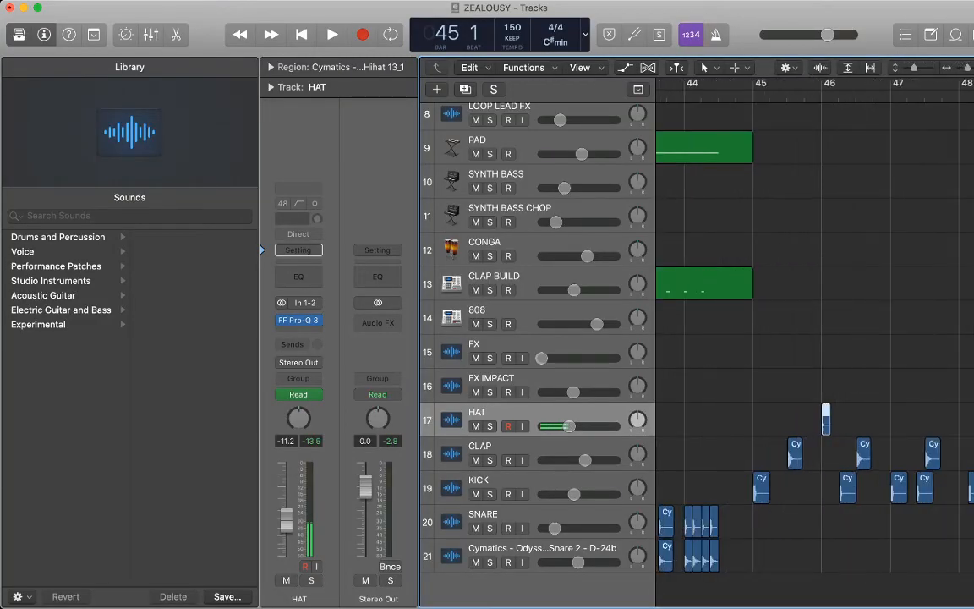
drag(826, 420, 758, 421)
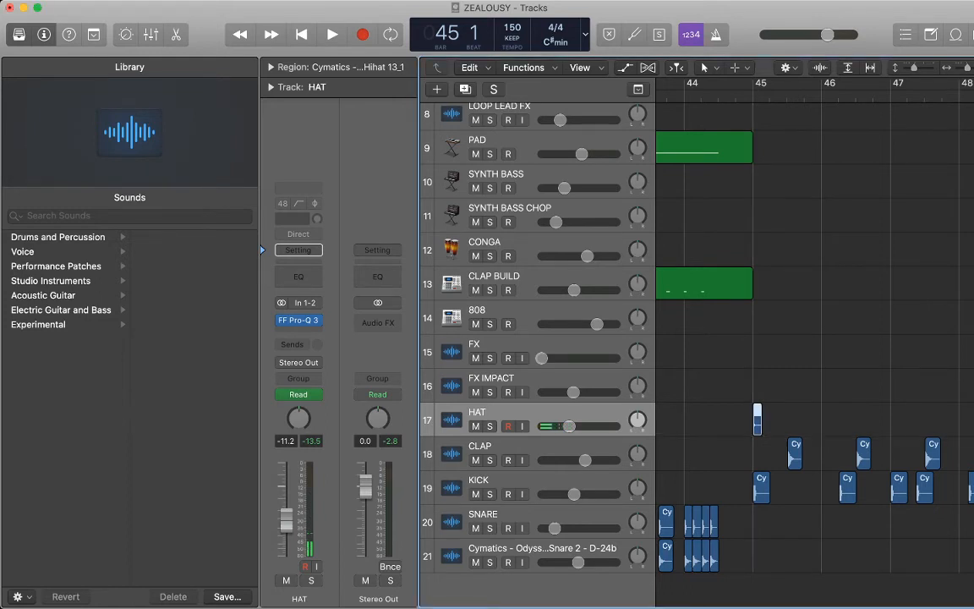
- Shorten the hihat region at bar 45 to a sixteenth note by trimming its end
key(super+Right)
key(super+Right)
key(super+Right)
key(super+Right)
key(super+Right)
key(super+Right)
key(super+Right)
key(super+Right)
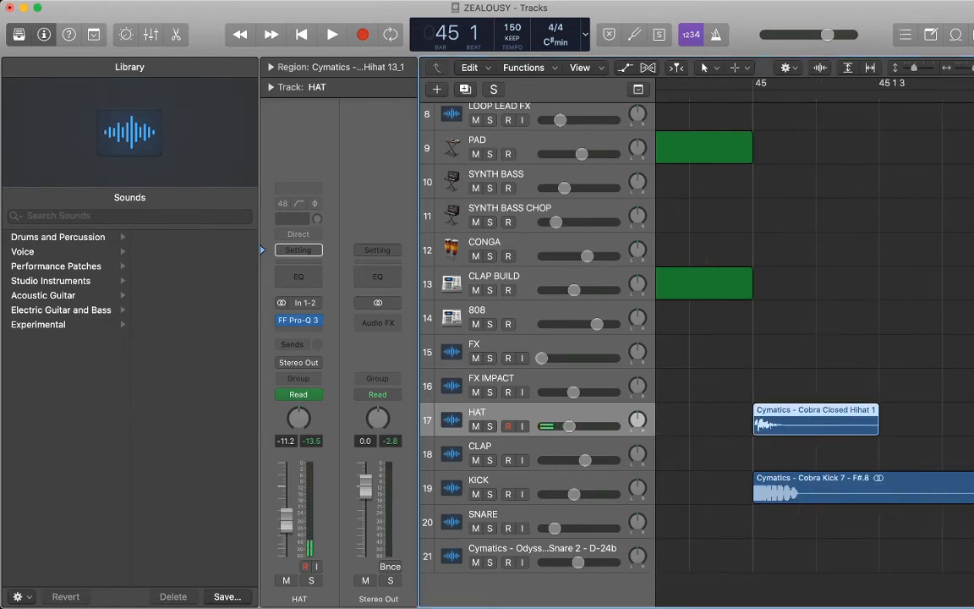
drag(878, 428, 815, 427)
- Duplicate the trimmed hihat region directly after the original and audition it with the kick
key(space)
key(space)
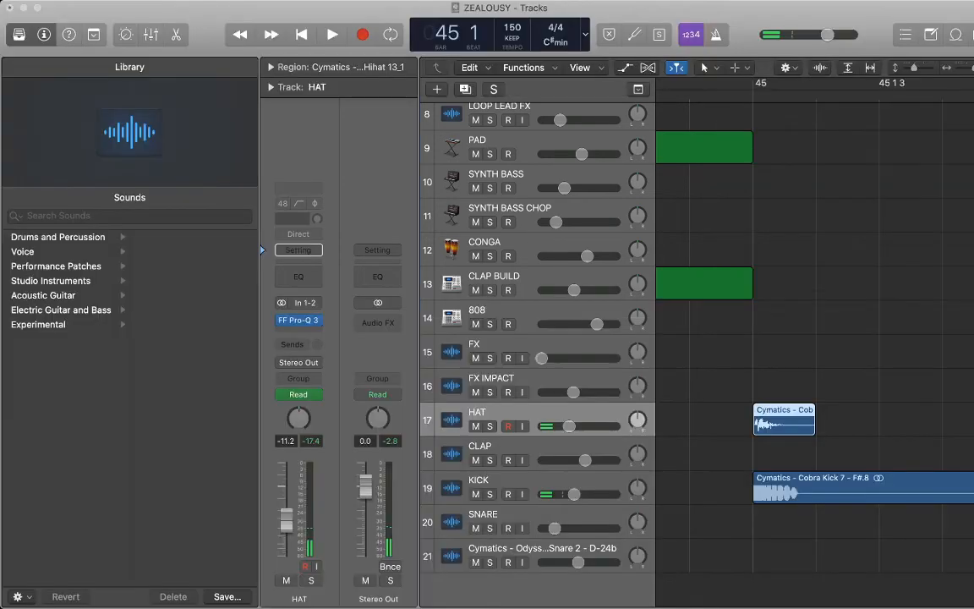
key(super+r)
key(space)
key(space)
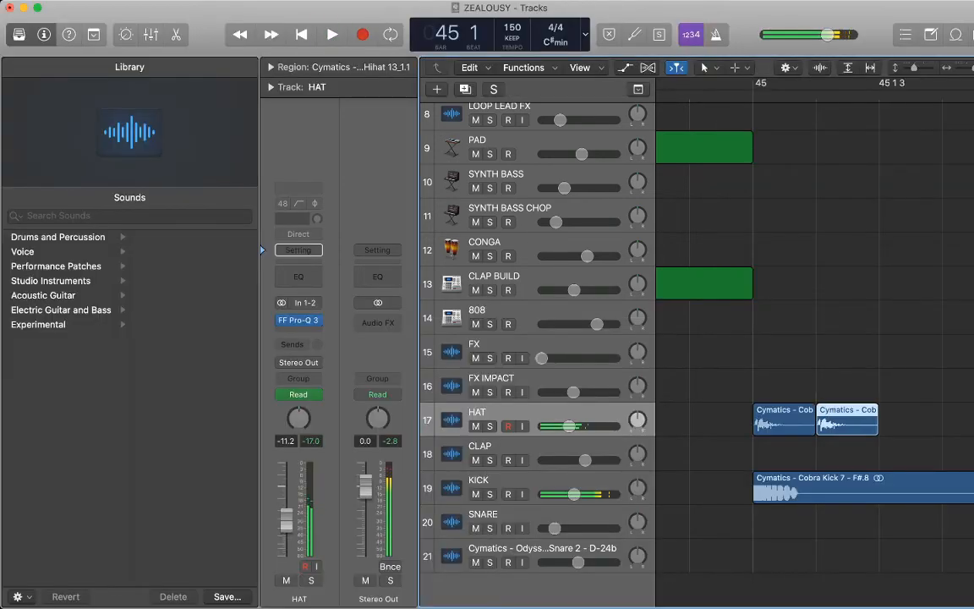
- Duplicate the two hihat regions so they fill the first beat of bar 45
scroll(814, 427, down, 5)
scroll(817, 423, down, 5)
drag(865, 412, 802, 410)
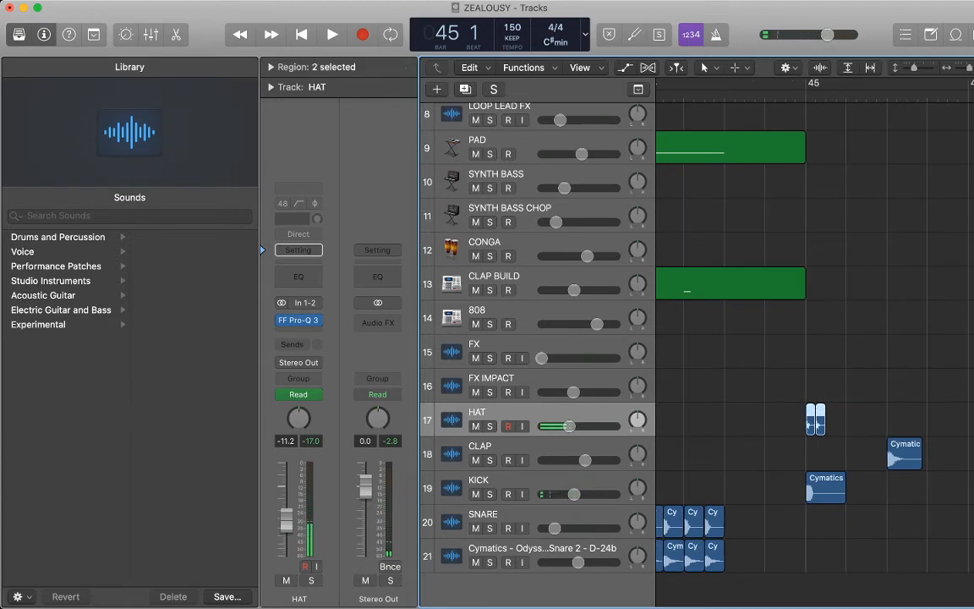
key(super+j)
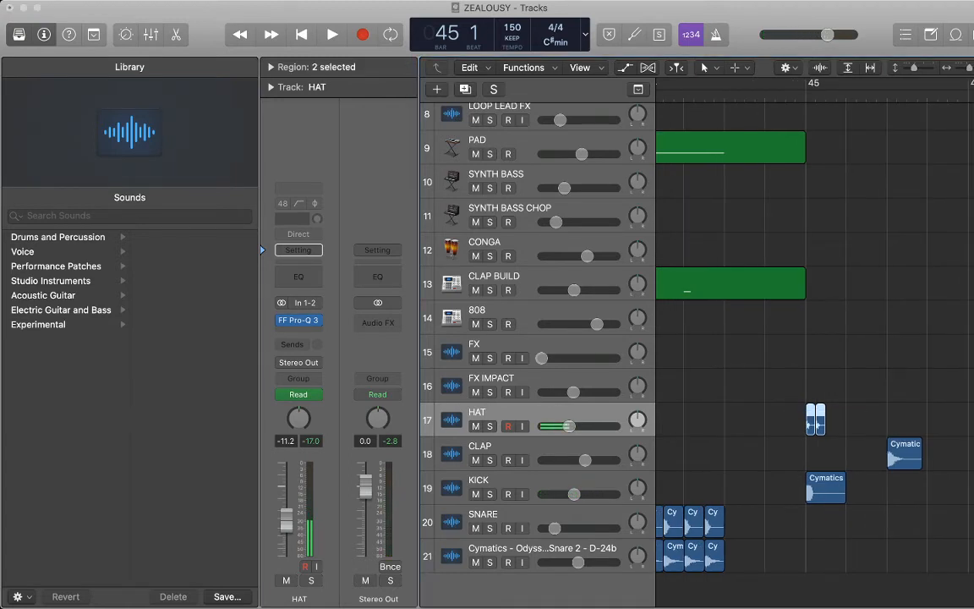
key(Return)
scroll(814, 423, right, 3)
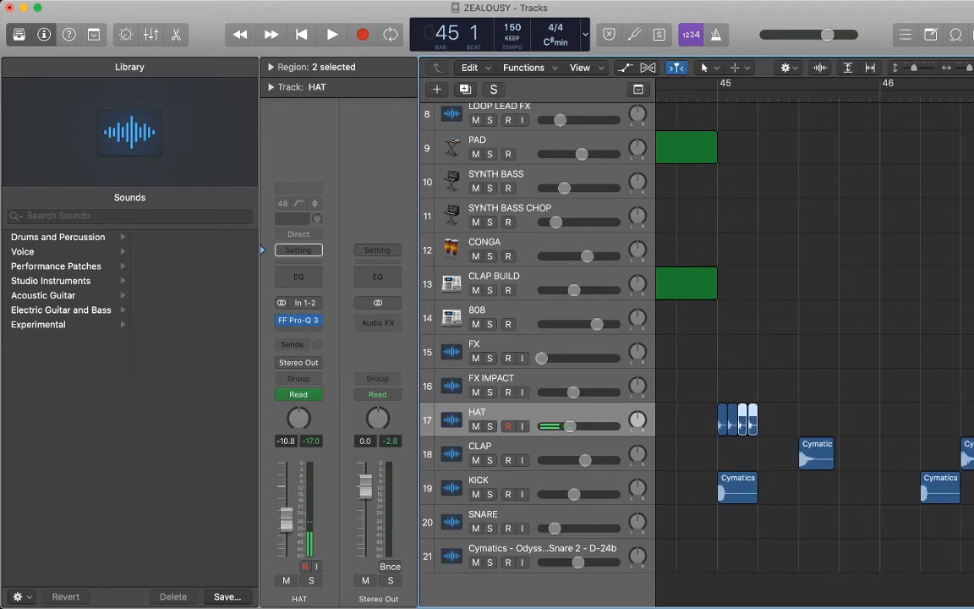
- Duplicate the four hihat regions onto the second beat of bar 45
drag(762, 425, 713, 421)
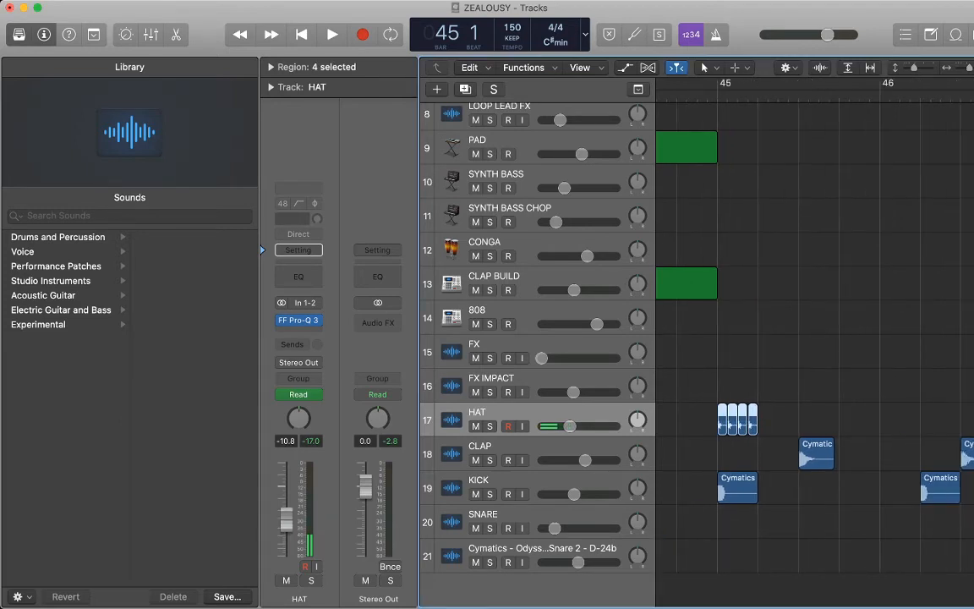
key(super+r)
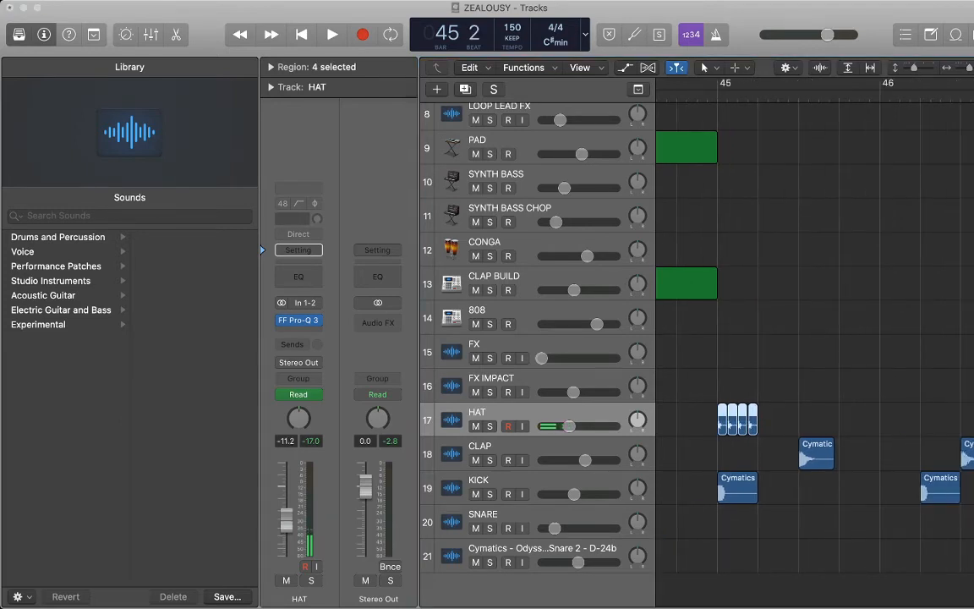
key(Return)
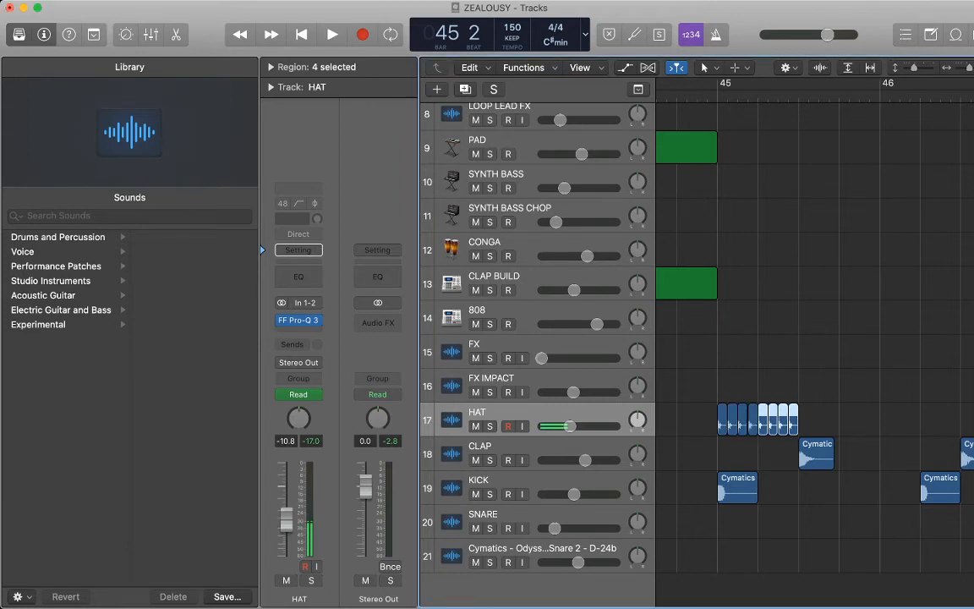
- Copy the eight hihat regions in the first half of bar 45 and paste them into its second half
scroll(814, 346, right, 1)
drag(815, 405, 705, 410)
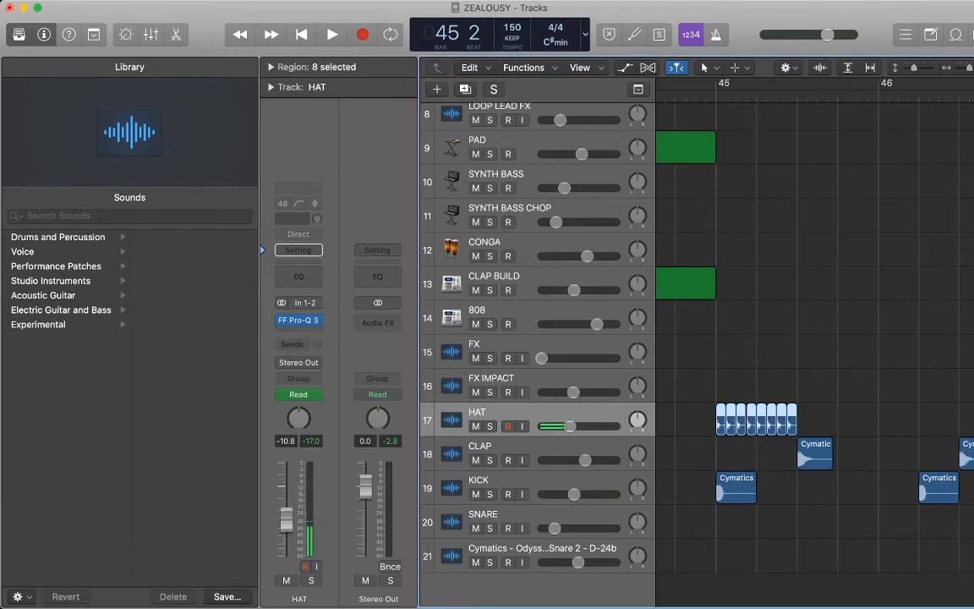
scroll(814, 347, right, 4)
scroll(815, 347, left, 3)
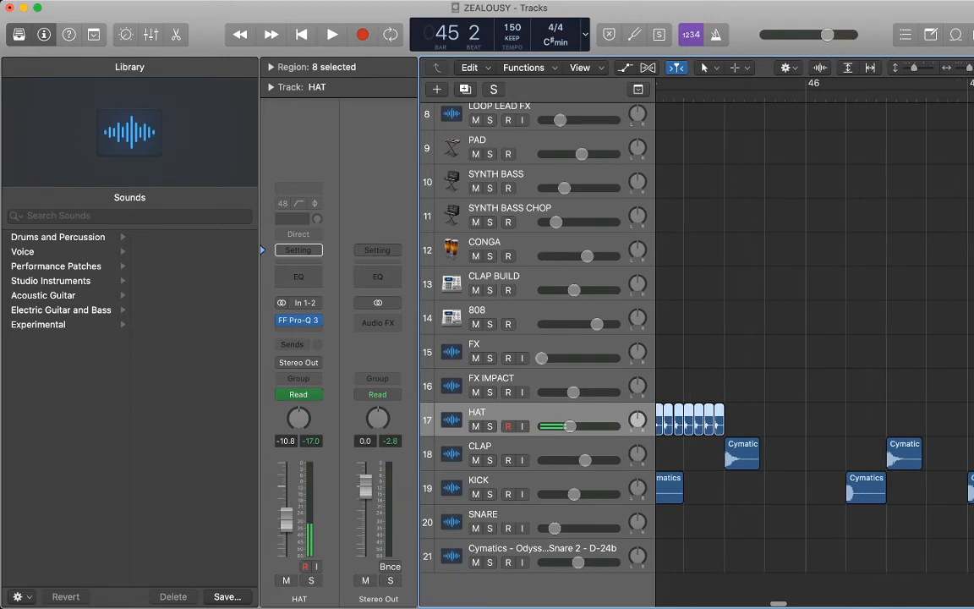
key(super+j)
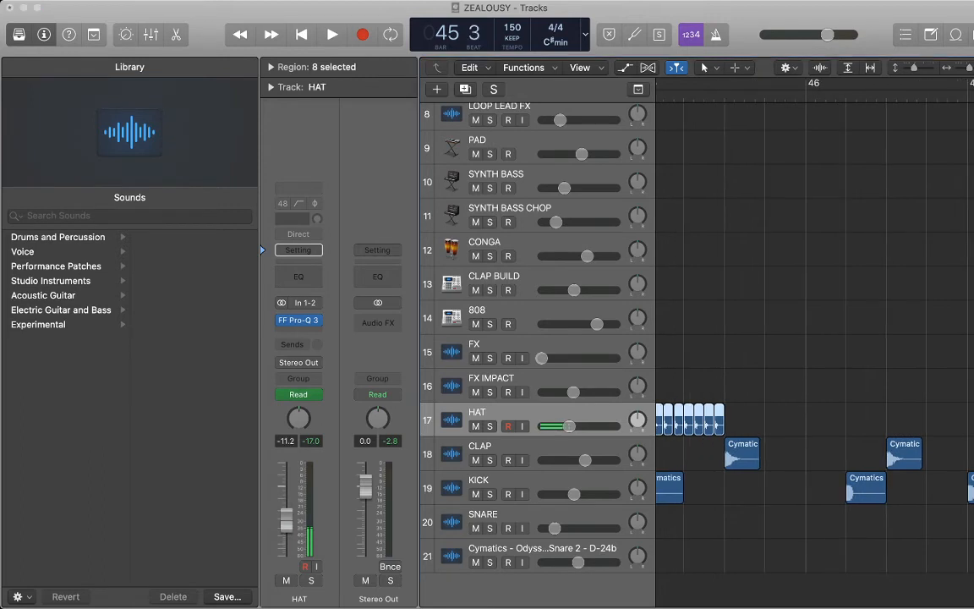
key(Return)
scroll(814, 346, right, 1)
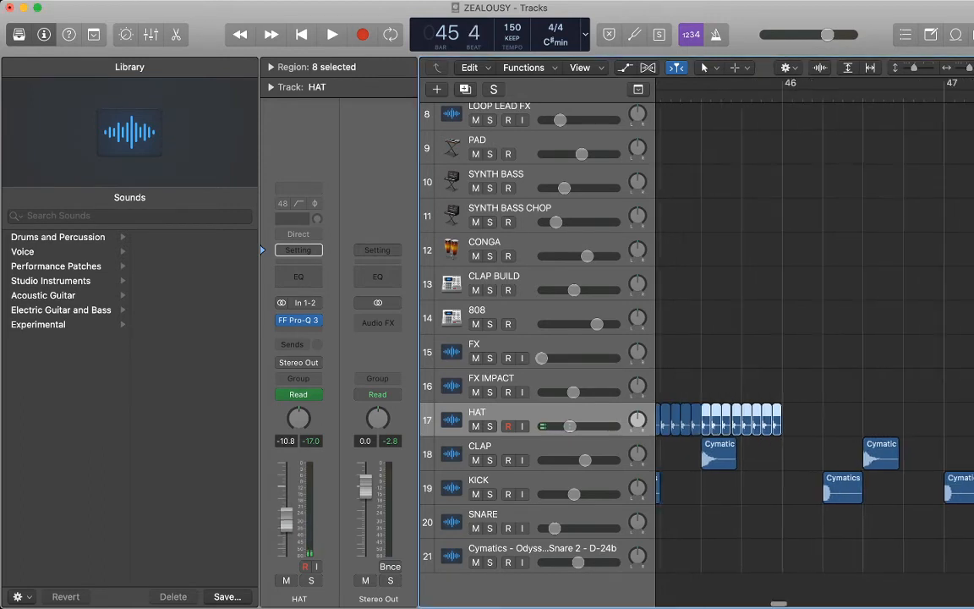
- Paste the eight hihat regions twice in a row to fill bar 46
key(super+v)
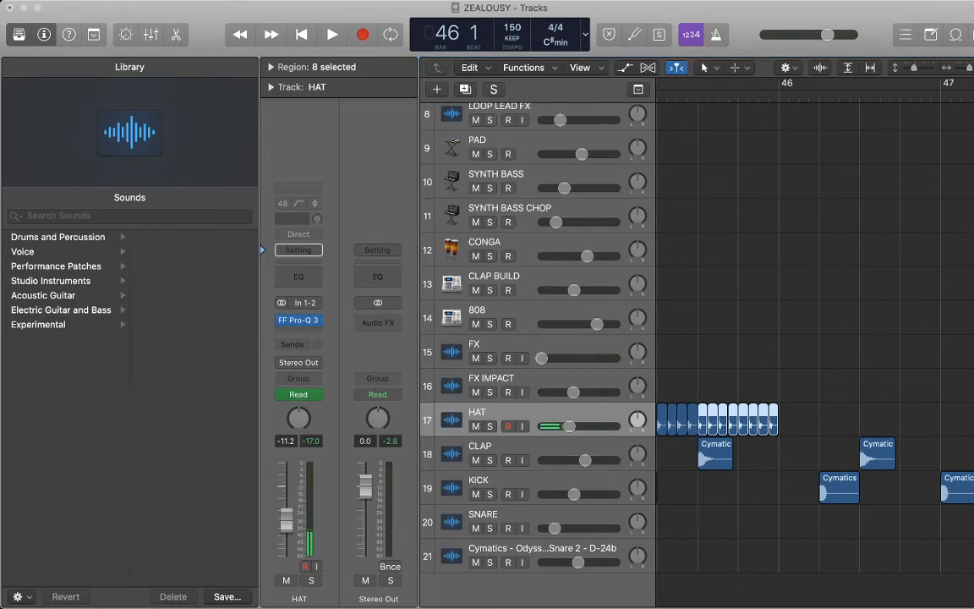
key(Return)
scroll(815, 347, right, 2)
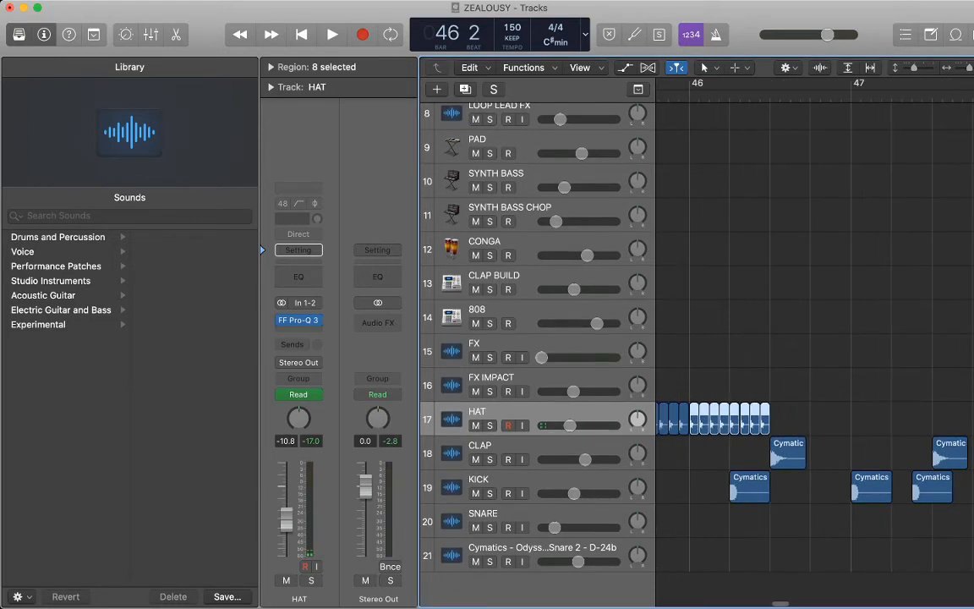
key(super+v)
key(Return)
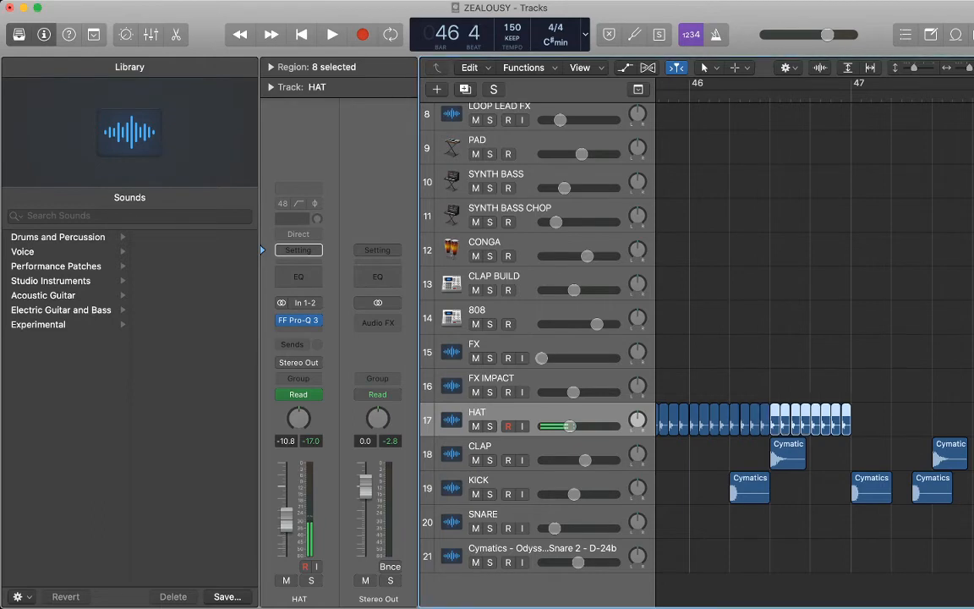
- Paste the eight hihat regions at the start of bar 47, covering its first two beats
key(super+Left)
key(super+Left)
key(super+Left)
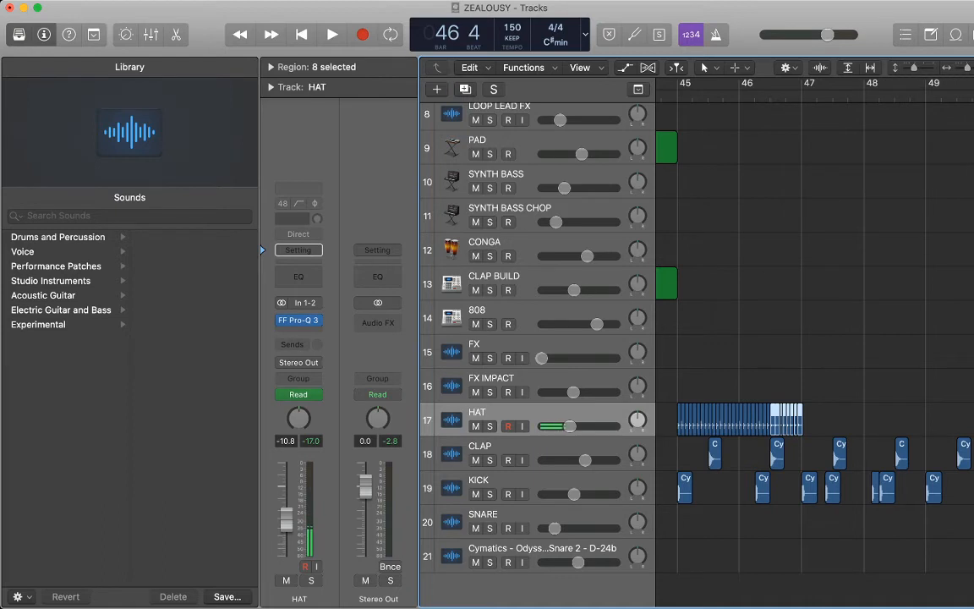
key(super+v)
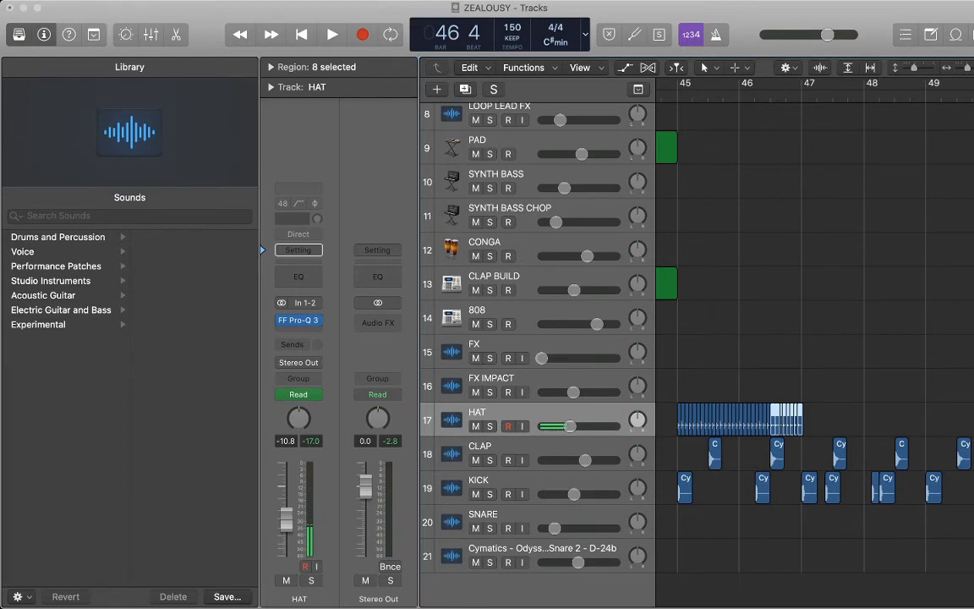
key(super+v)
key(super+z)
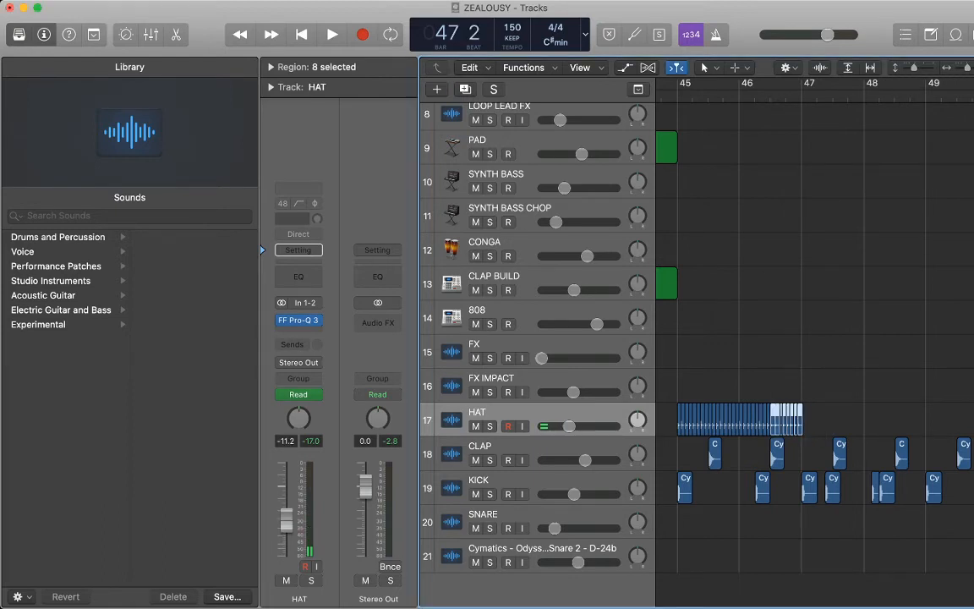
key(super+v)
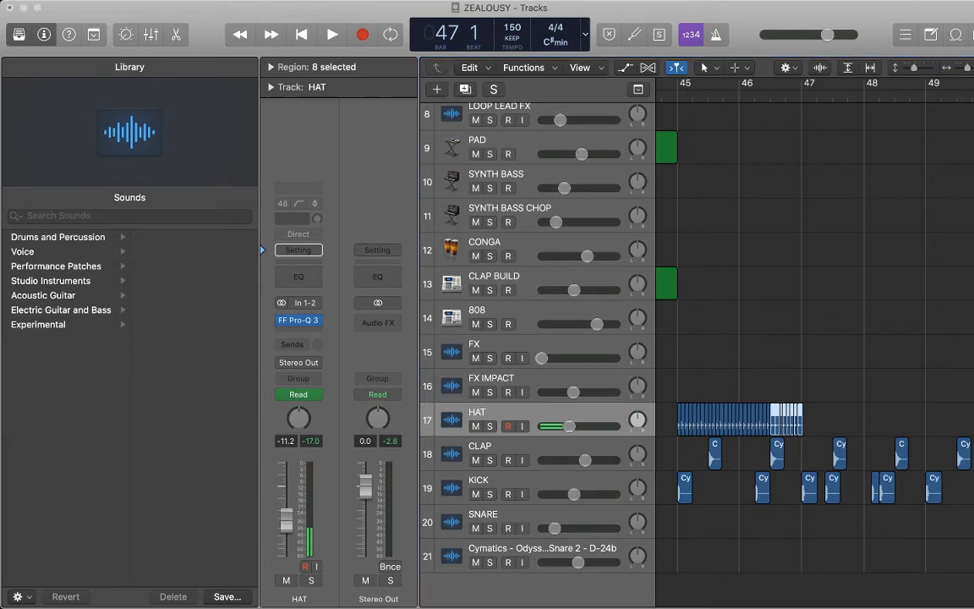
key(super+v)
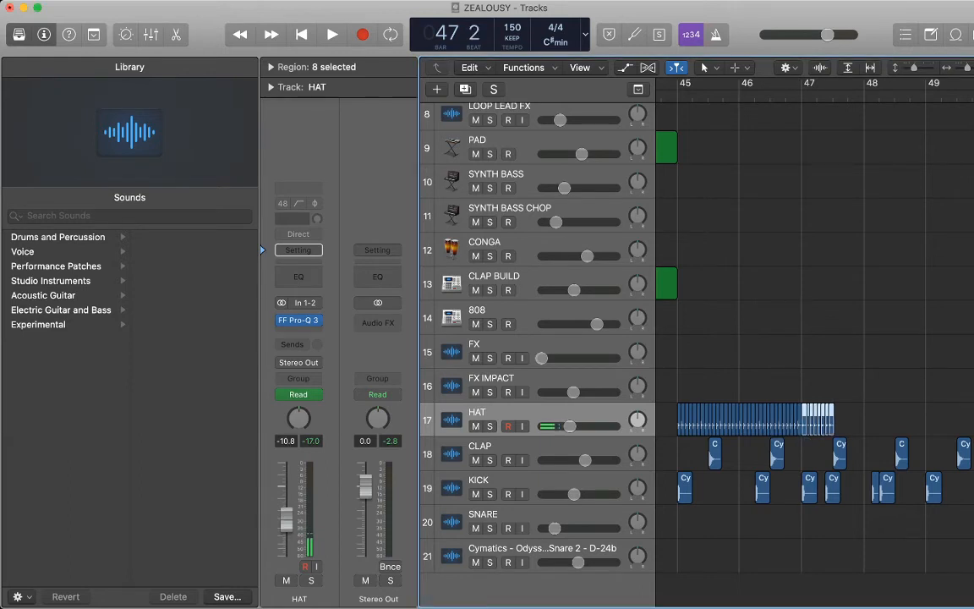
- Paste the eight hihat regions three times in a row to fill the second half of bar 47 and all of bar 48
key(super+v)
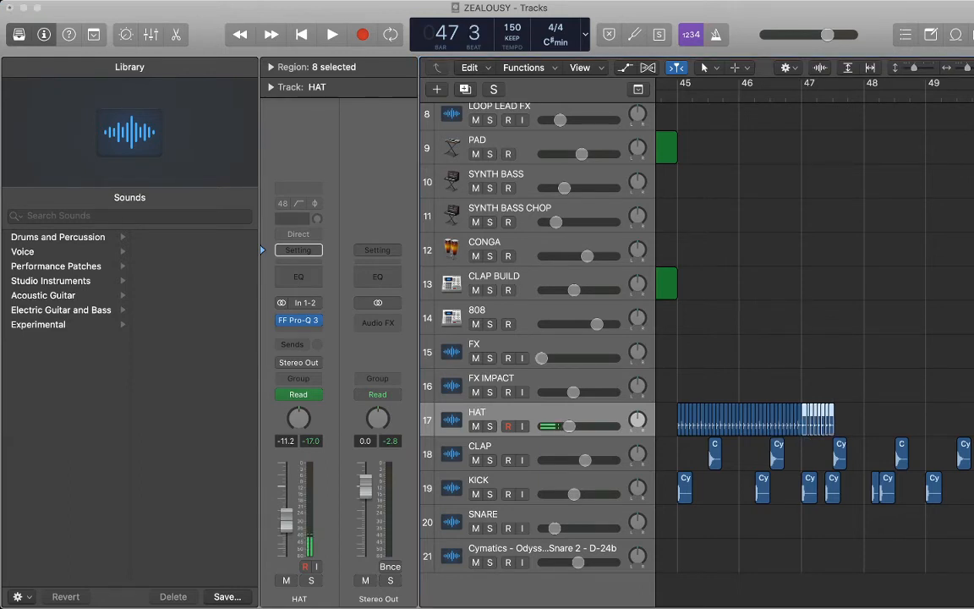
key(super+v)
scroll(815, 338, right, 2)
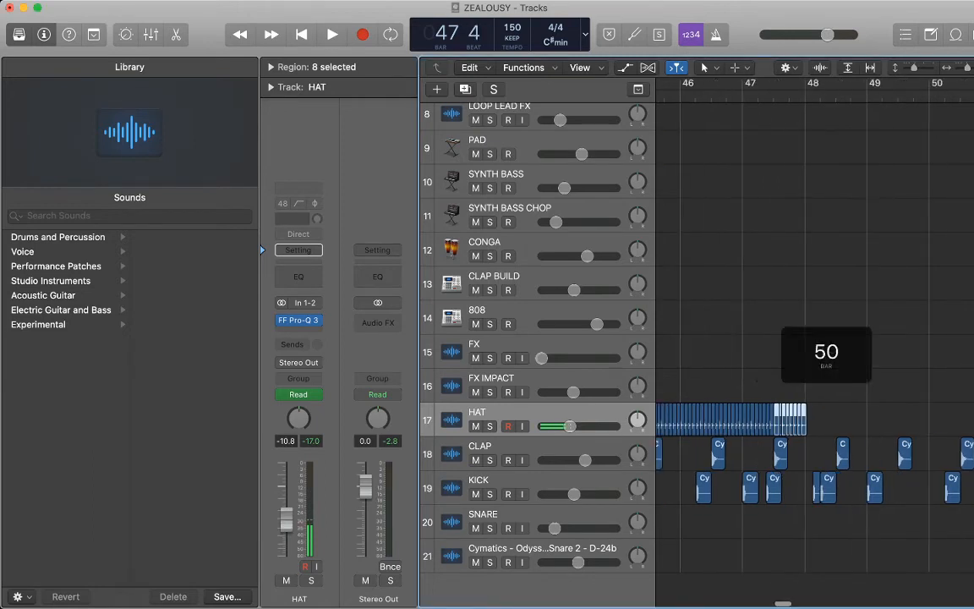
click(805, 94)
key(super+v)
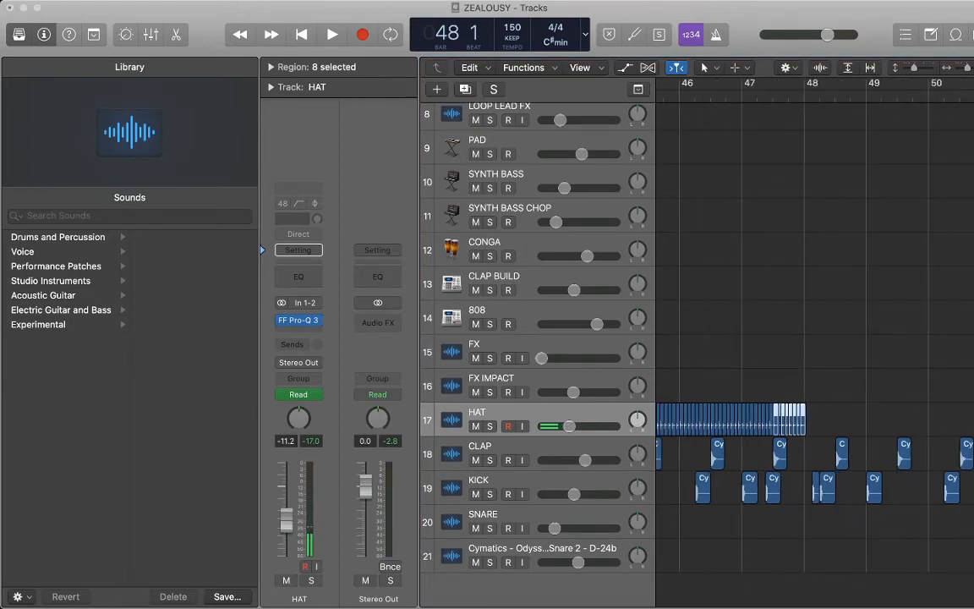
key(super+v)
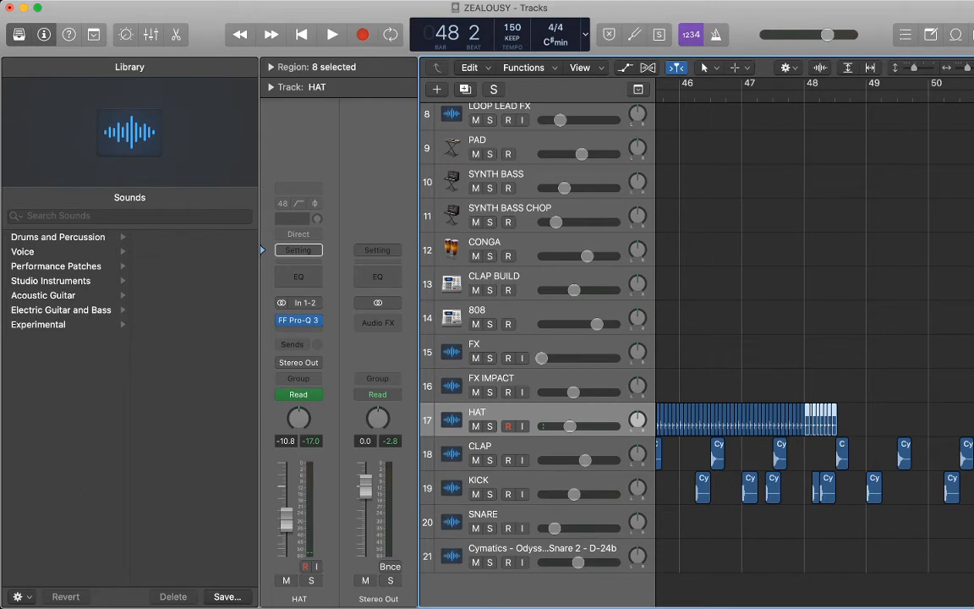
key(super+v)
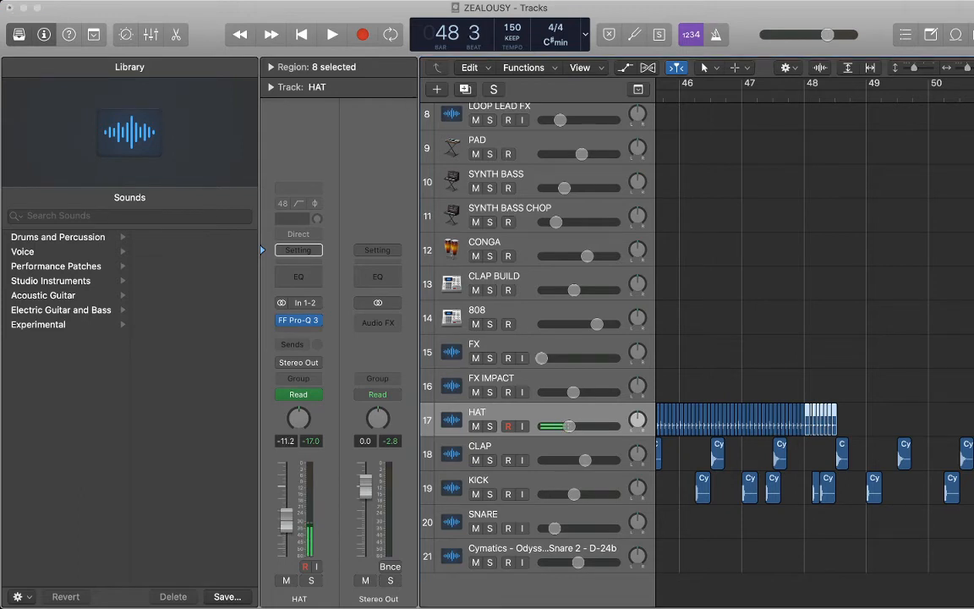
- Deselect the hihat regions and play the arrangement from bar 45 to hear the hihats with the kick and clap
scroll(814, 338, left, 3)
click(815, 339)
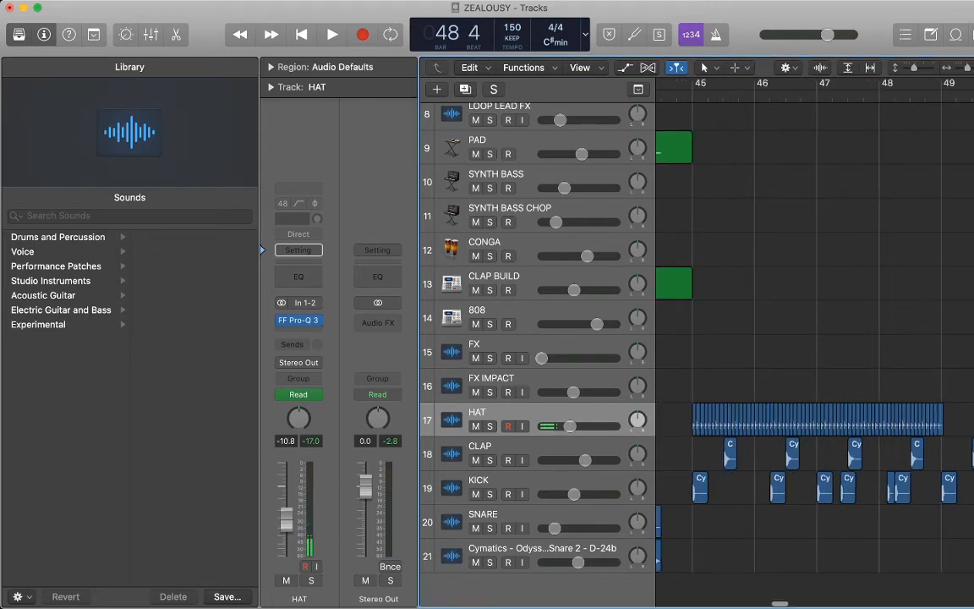
key(space)
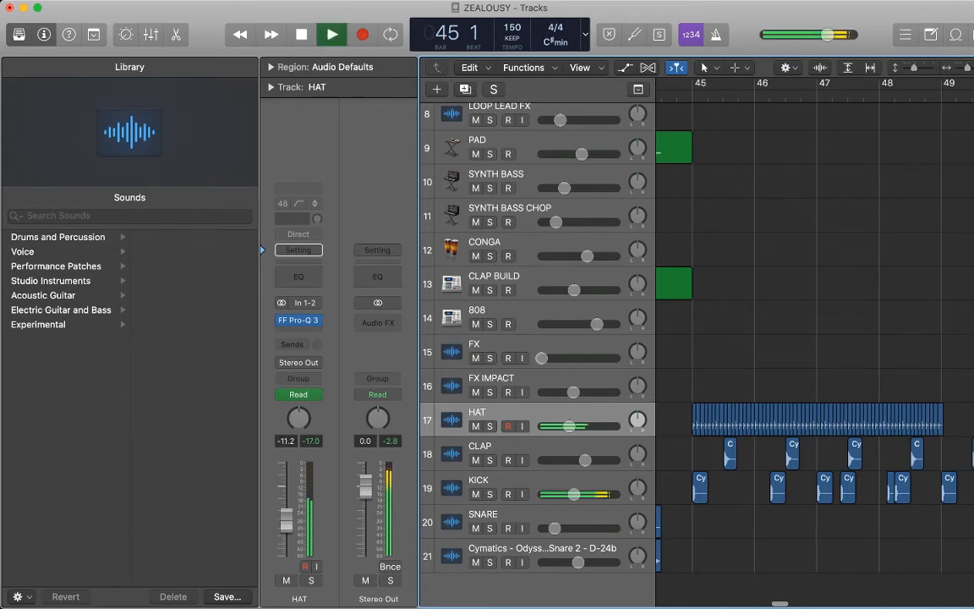
- Show track automation and lower the HAT track's volume automation to about -12.6 dB, with a point just before bar 45
key(a)
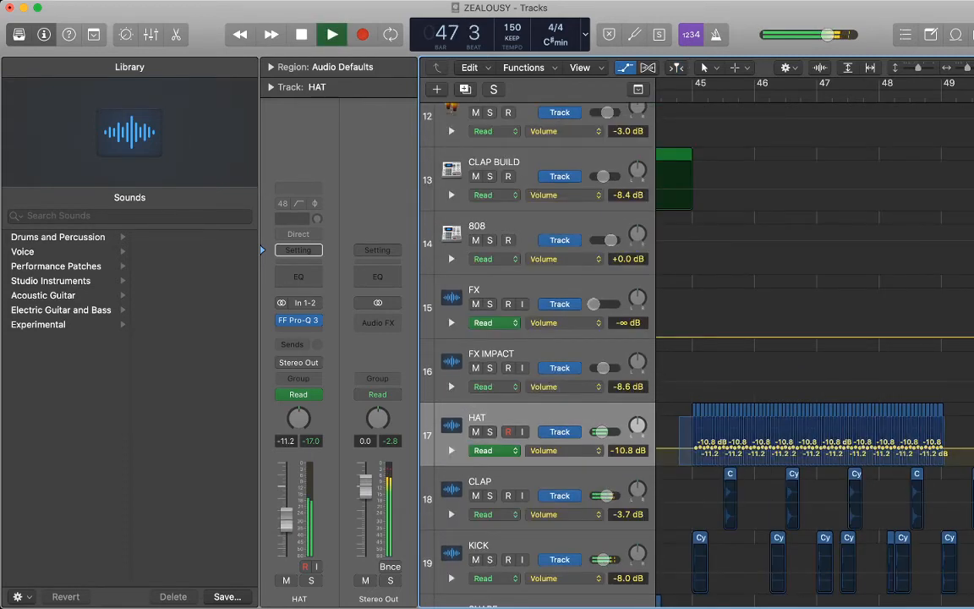
drag(628, 451, 629, 463)
click(678, 449)
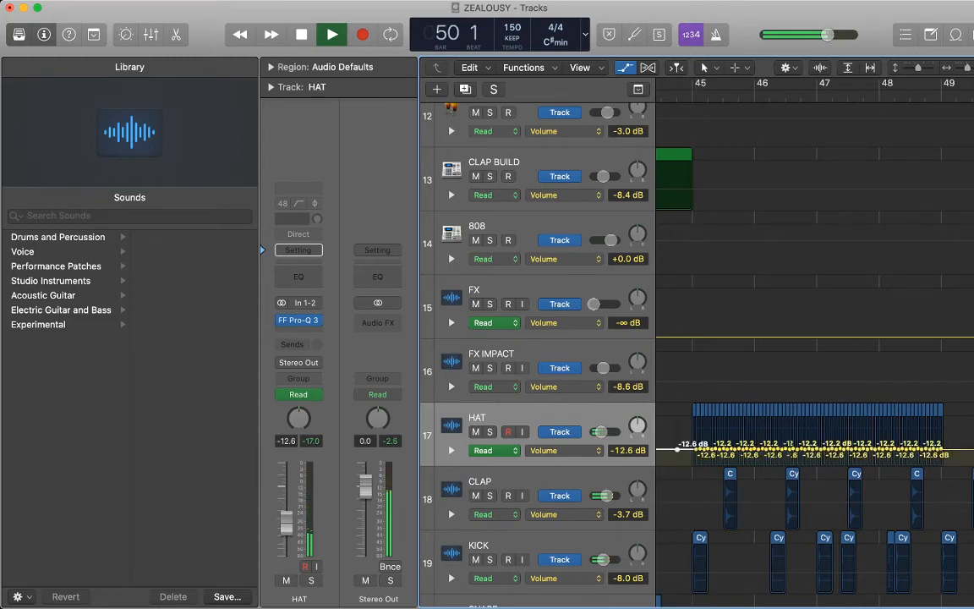
- Lower all HAT volume automation points from bar 45 to 49 to about -16 dB while auditioning, and hide the automation
drag(688, 441, 948, 445)
key(space)
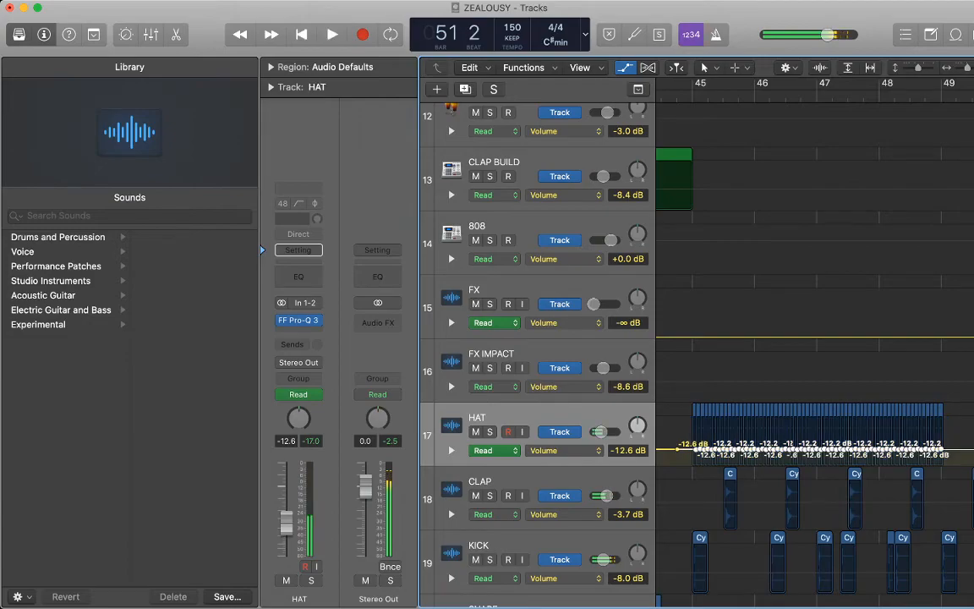
drag(696, 449, 696, 454)
key(space)
key(space)
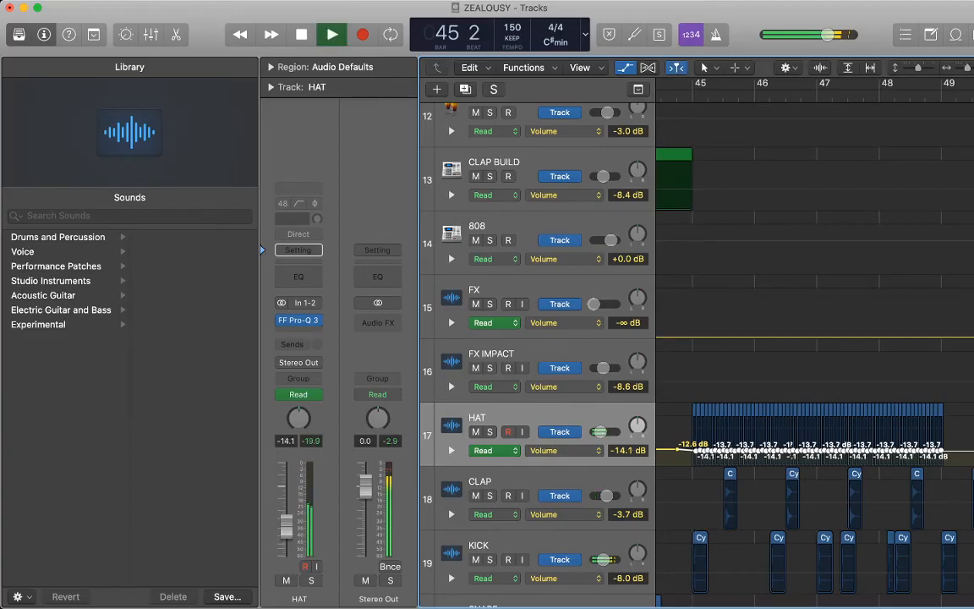
key(space)
key(space)
drag(696, 451, 696, 454)
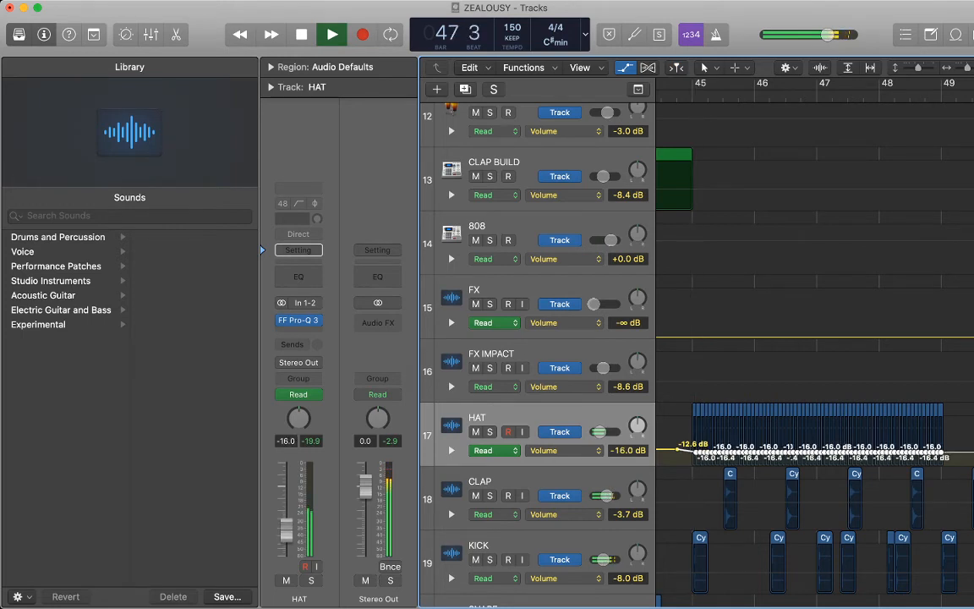
key(a)
key(space)
- Copy the HAT regions of bars 45 to 48 and paste them at bar 49
scroll(870, 402, right, 5)
drag(870, 401, 730, 412)
scroll(729, 412, right, 4)
scroll(815, 381, right, 2)
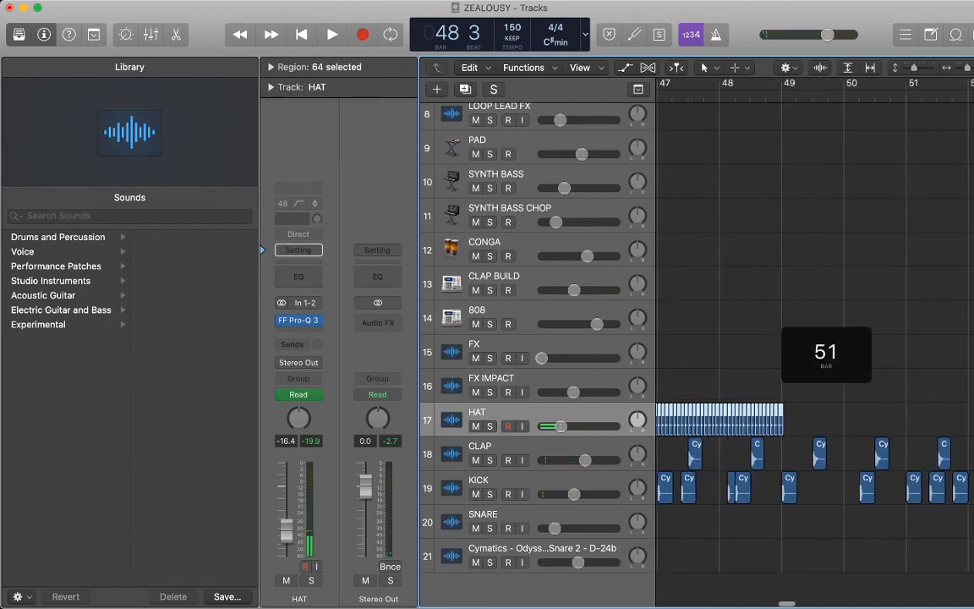
key(period)
key(super+v)
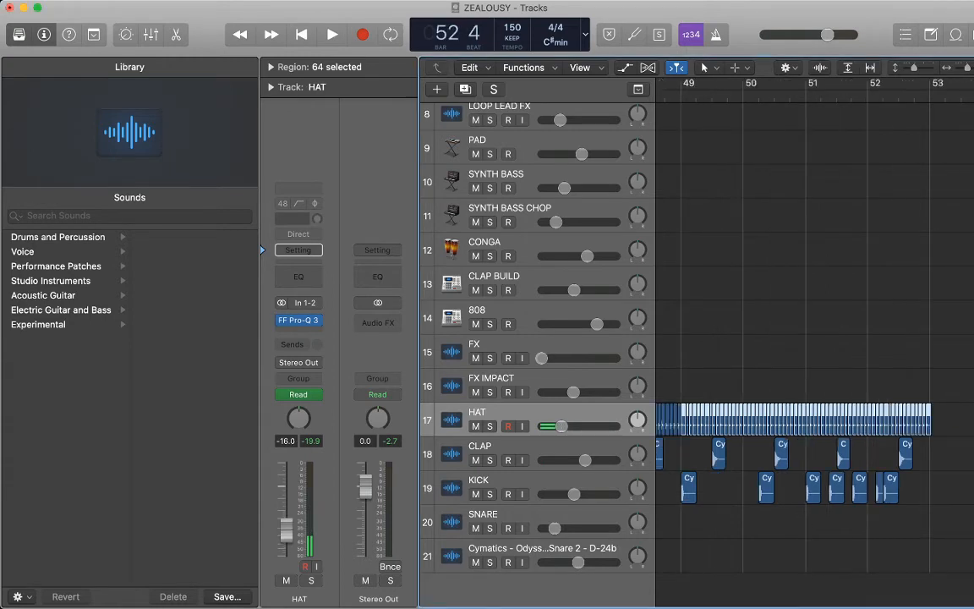
- Play back the drum section from bar 45 to check the extended hats
key(super+Left)
key(super+Left)
key(super+Left)
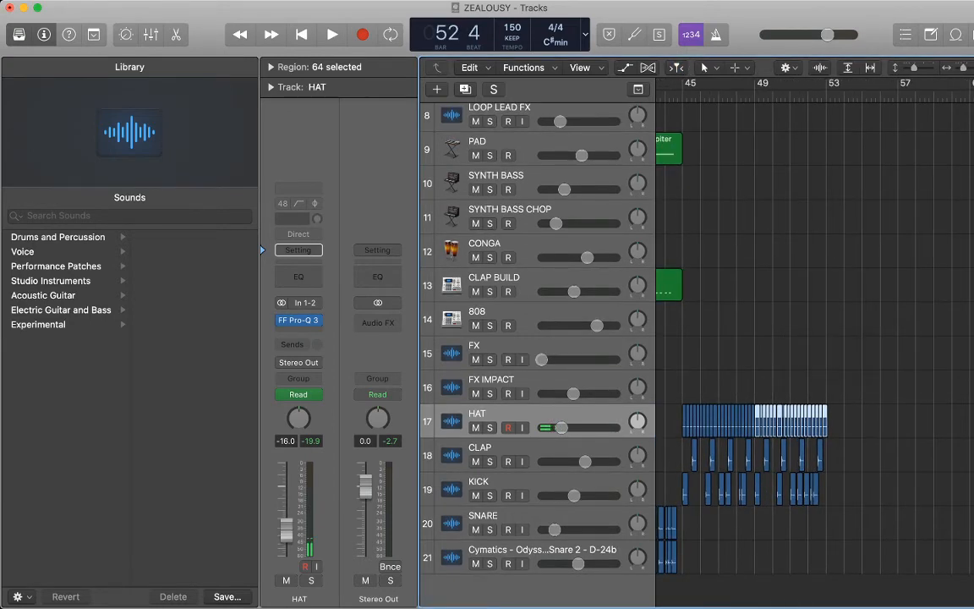
click(684, 98)
key(space)
key(space)
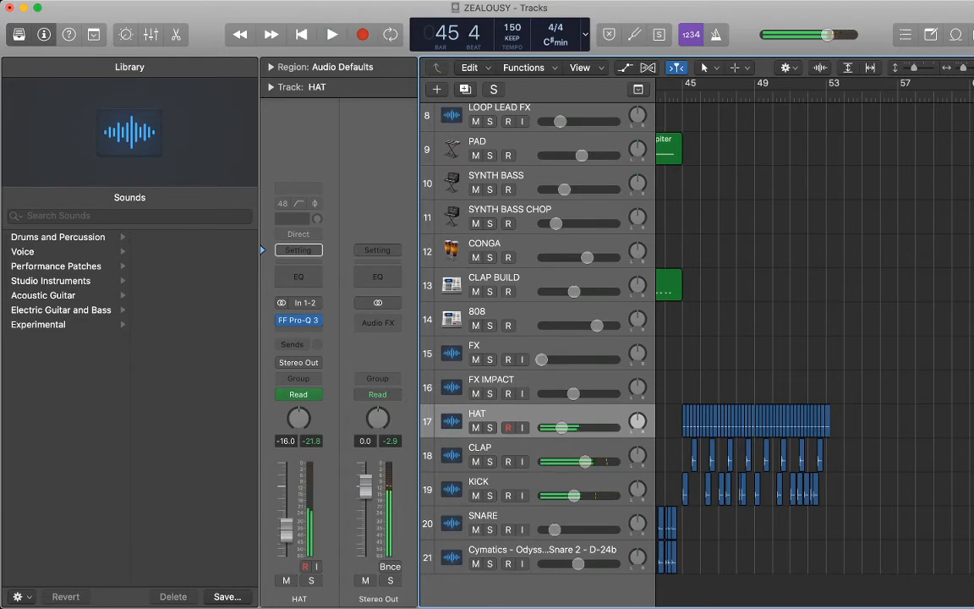
- Add a software instrument track below the 808 track and load the Silverlake GB drum machine patch
click(533, 313)
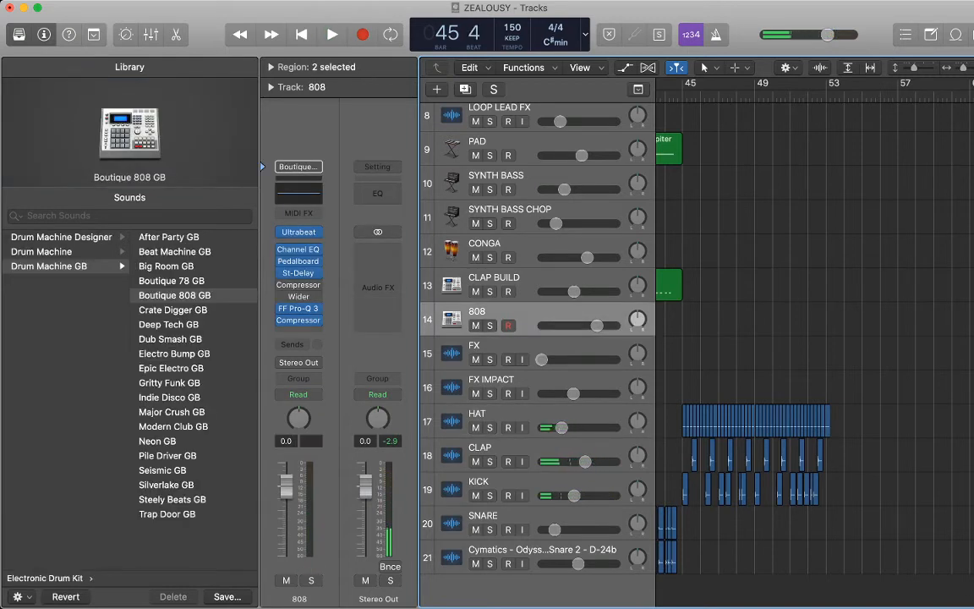
click(174, 295)
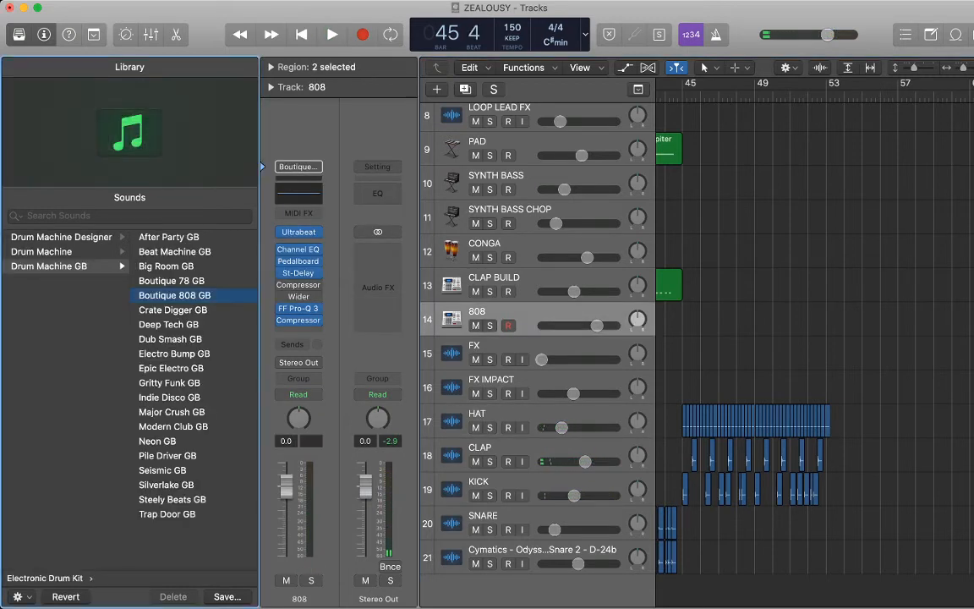
key(alt+super+s)
click(50, 266)
click(176, 267)
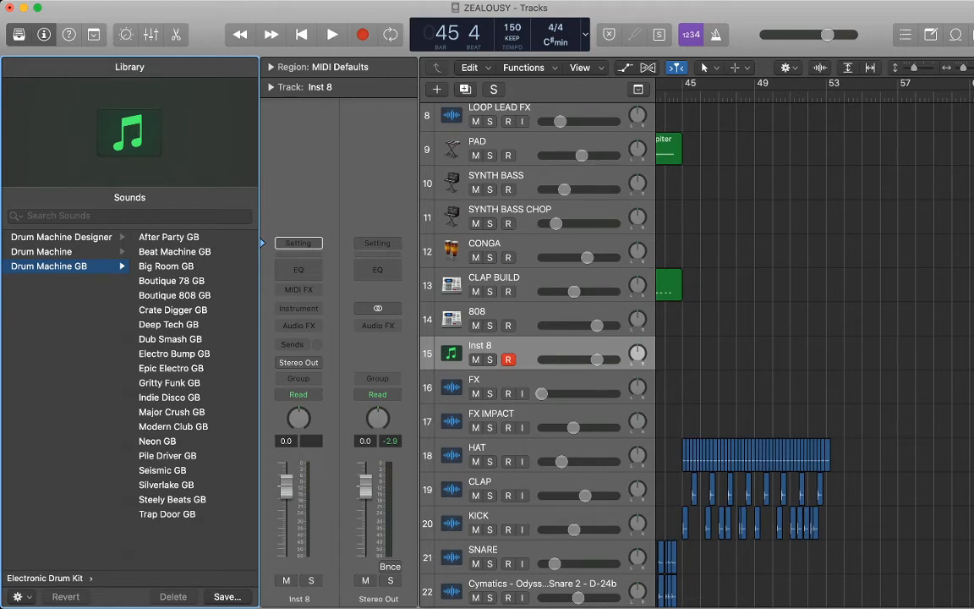
click(167, 484)
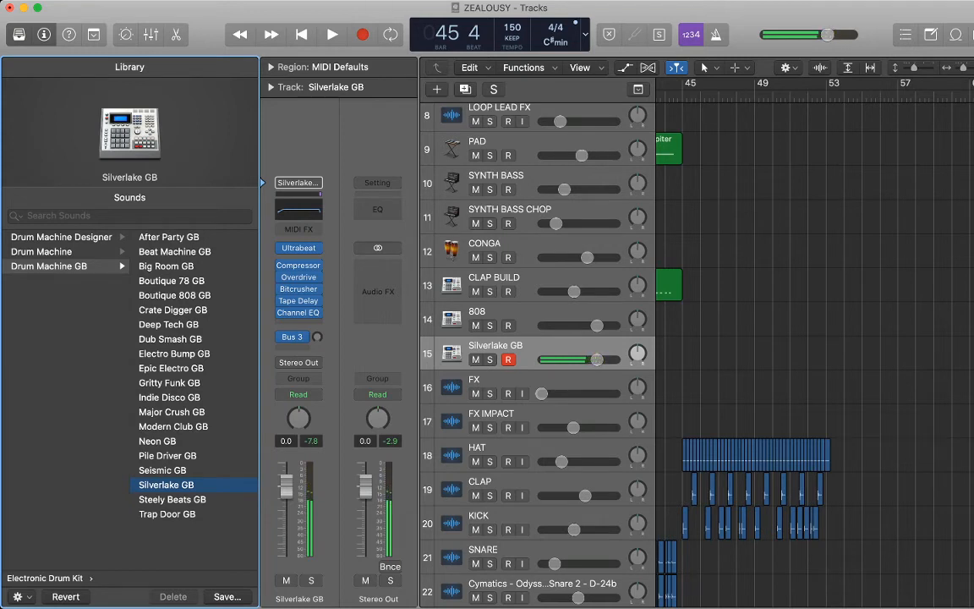
- Record a four-bar Ride pattern on the Silverlake GB track from bar 45 and select its notes in the Piano Roll
click(684, 95)
key(space)
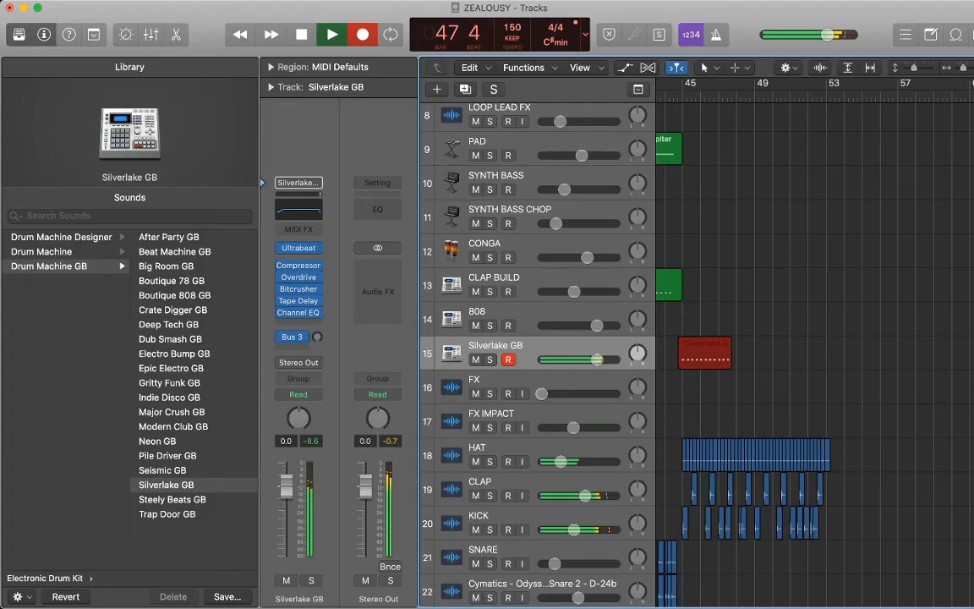
key(space)
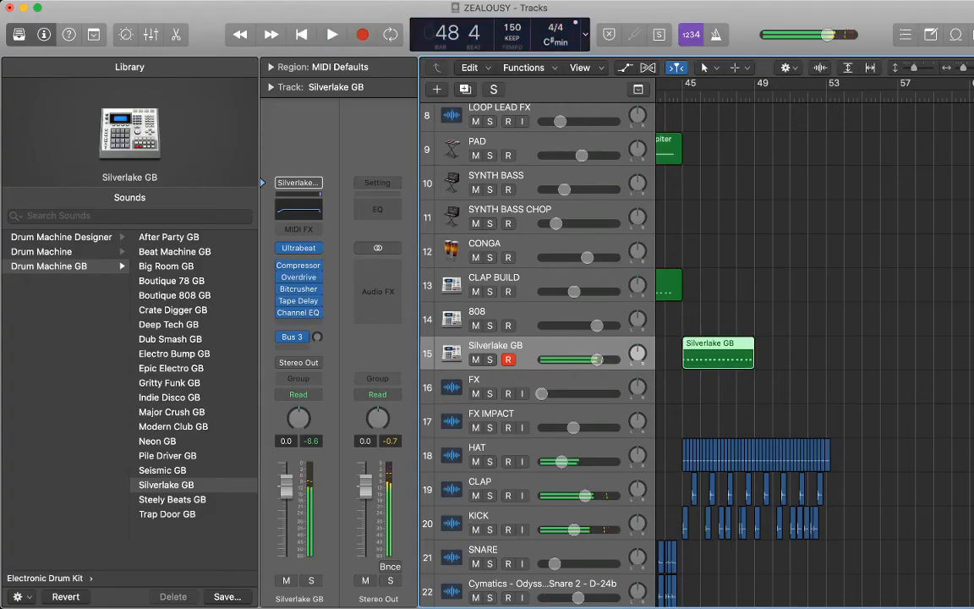
key(p)
drag(921, 541, 634, 482)
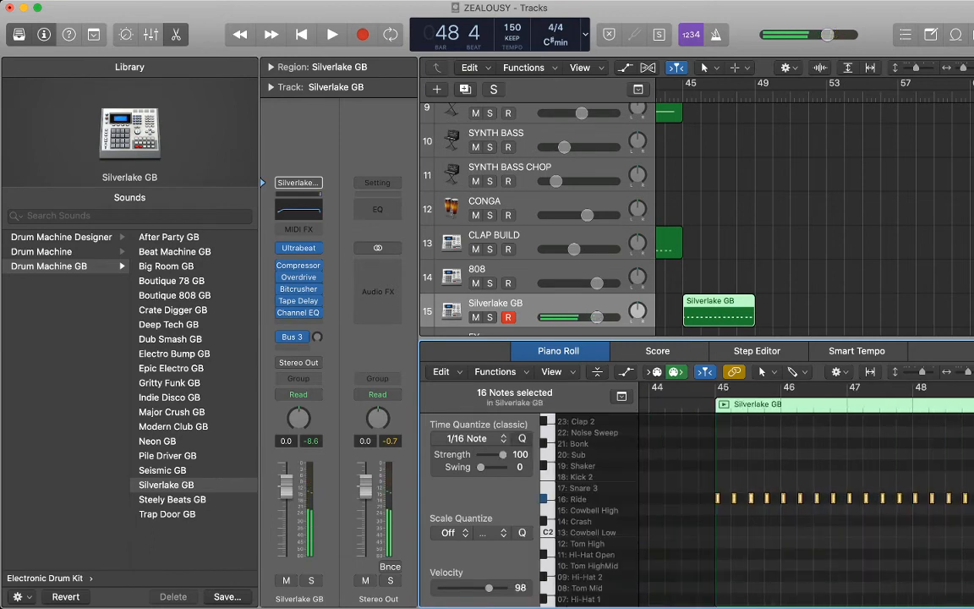
- Lower the Silverlake GB track's volume to -8.6 dB, audition it from bar 45 and close the Piano Roll
drag(597, 317, 570, 317)
key(space)
key(space)
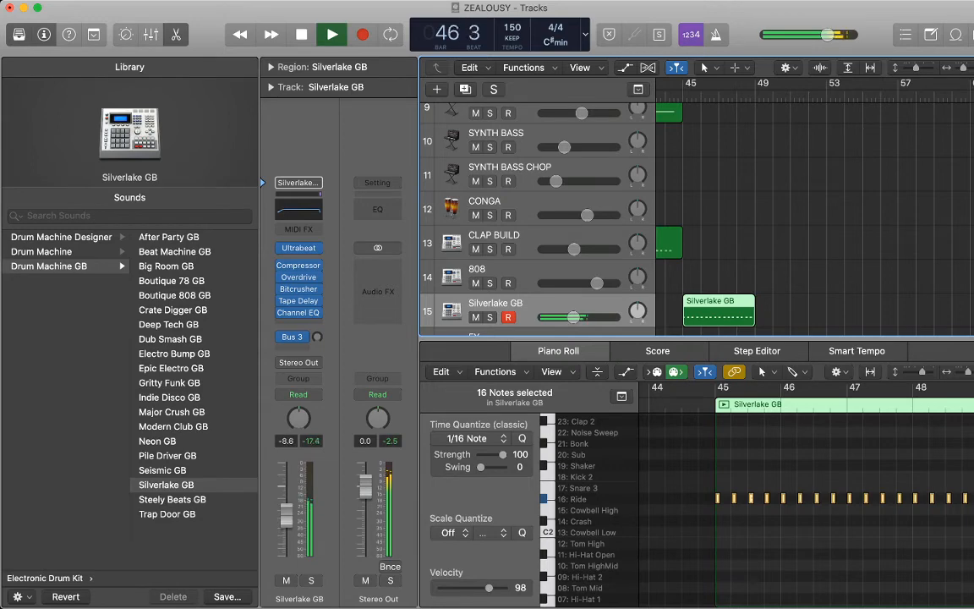
click(816, 279)
key(p)
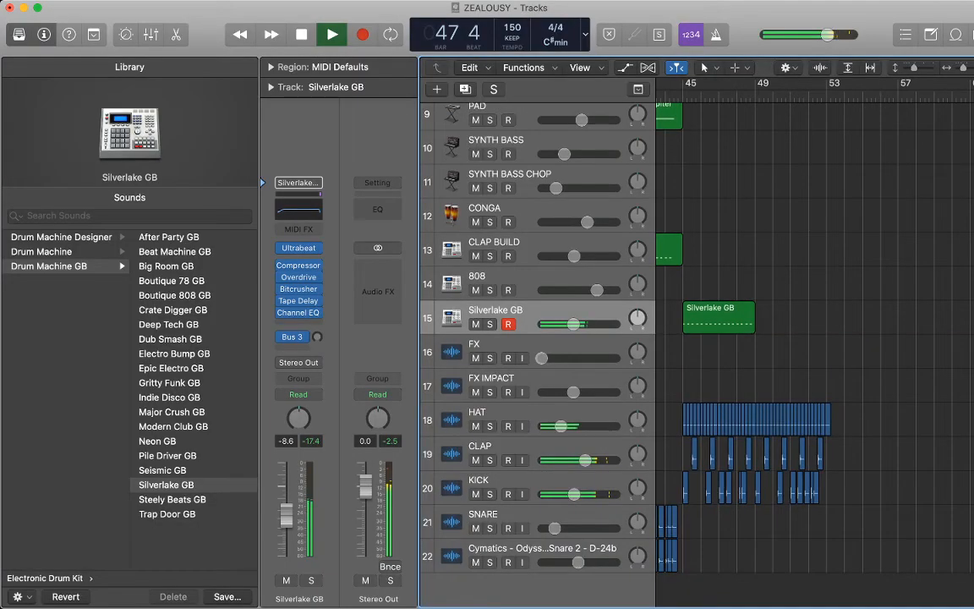
key(space)
- Duplicate the Silverlake GB track and load the Trap Door GB patch on the new track
key(super+d)
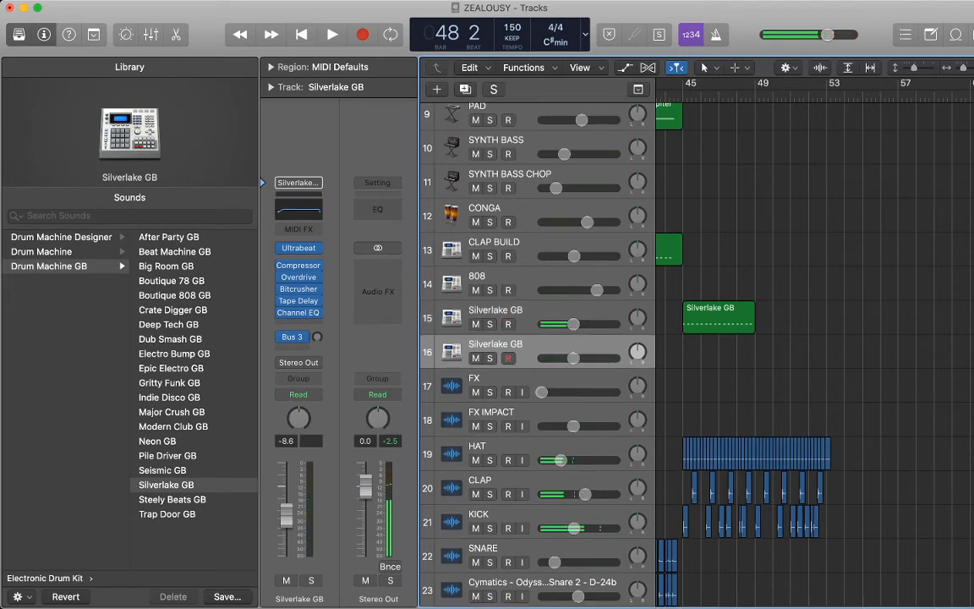
click(49, 266)
click(172, 500)
click(167, 514)
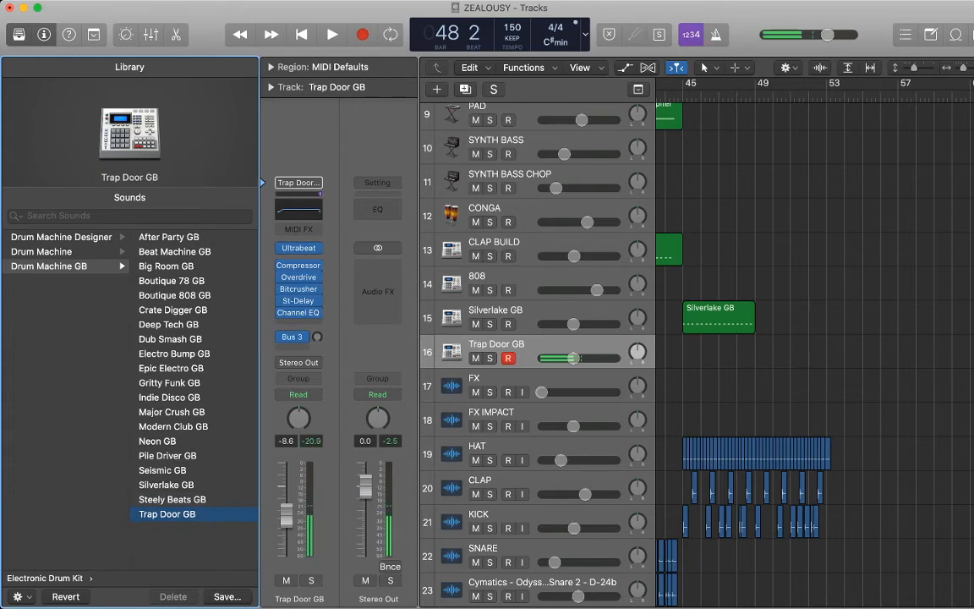
click(684, 95)
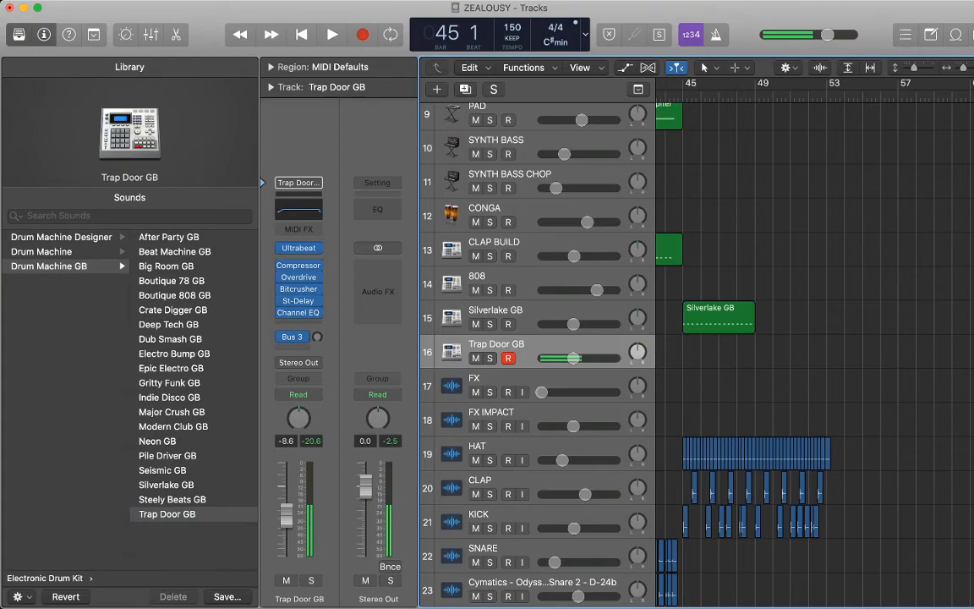
key(r)
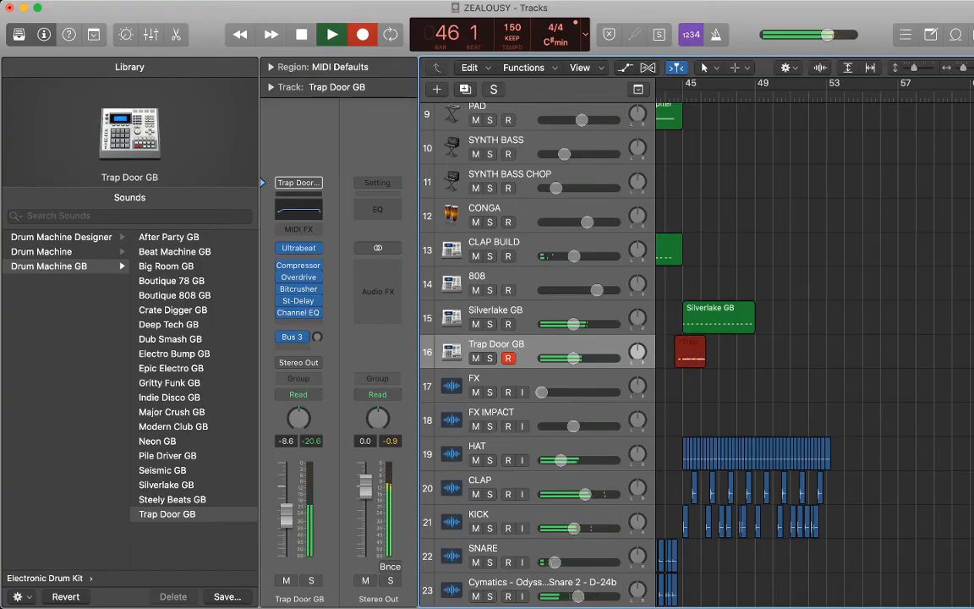
key(space)
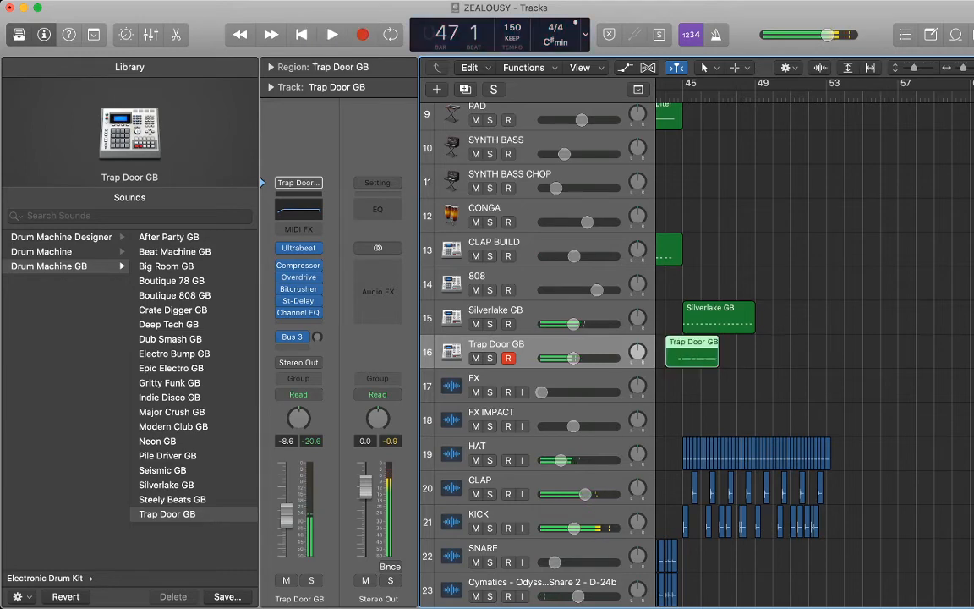
key(p)
drag(920, 552, 668, 488)
key(Delete)
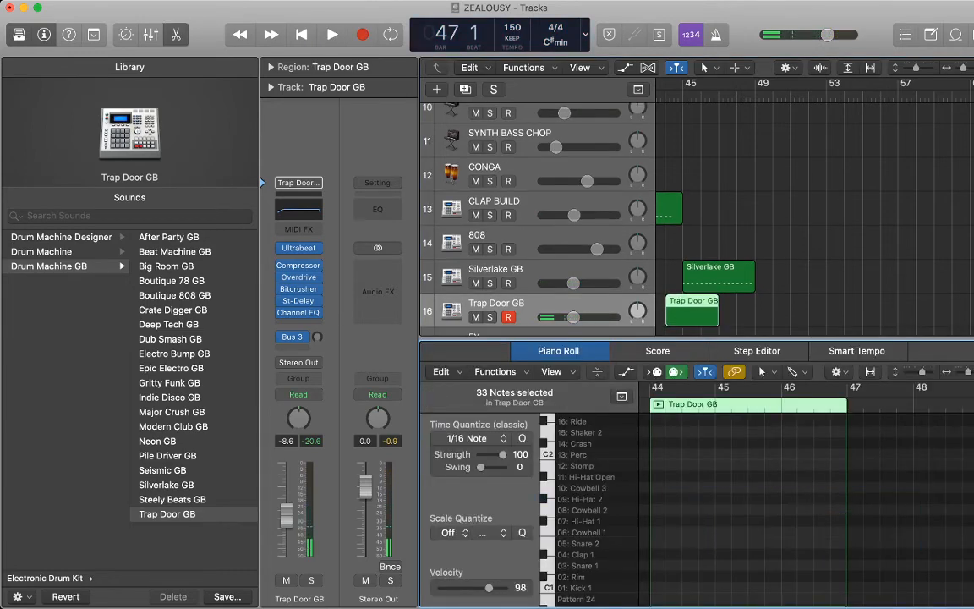
click(812, 279)
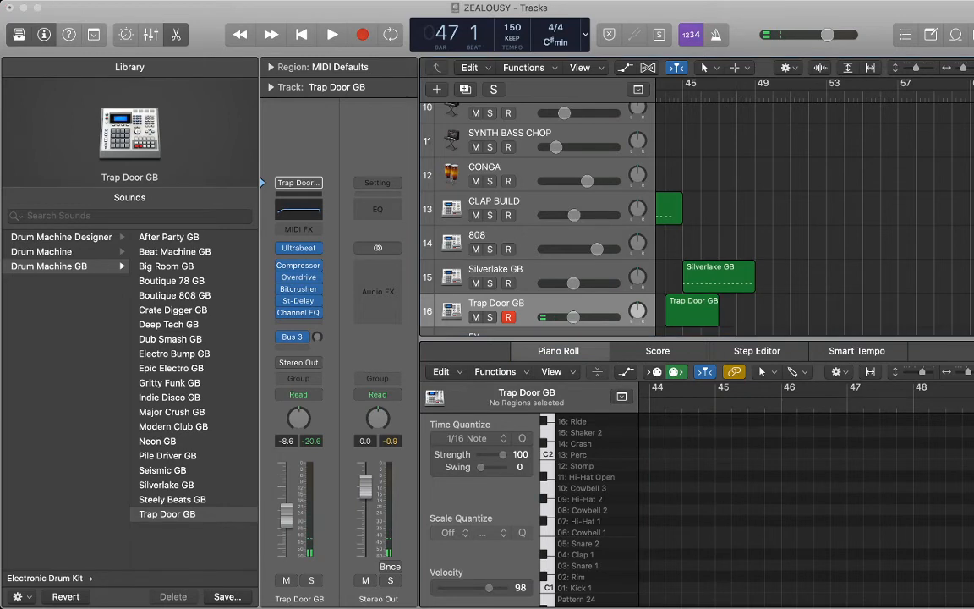
click(693, 315)
key(Delete)
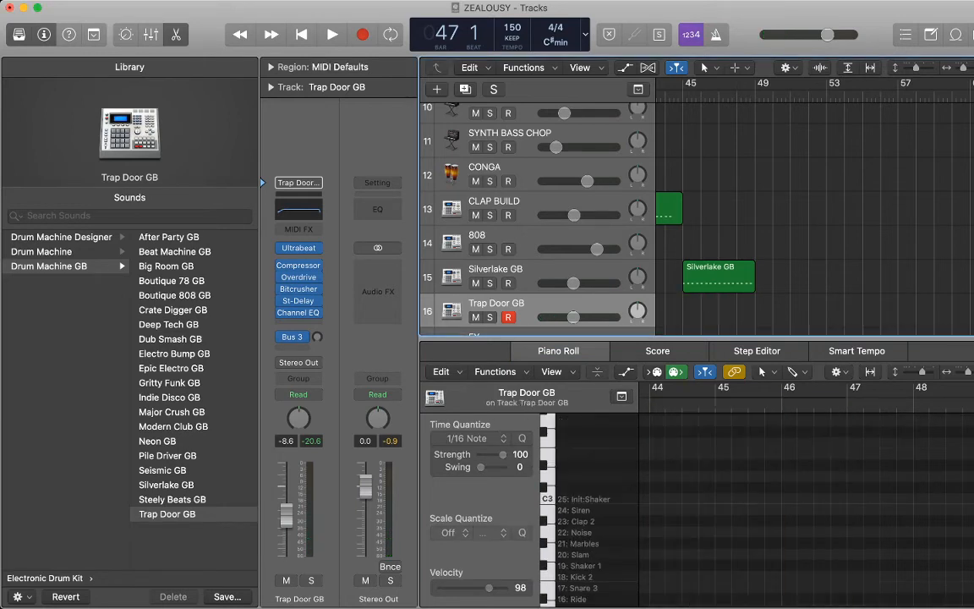
- Record a four-bar Hi-Hat 2 pattern on the Trap Door GB track from bar 45
key(comma)
key(comma)
key(r)
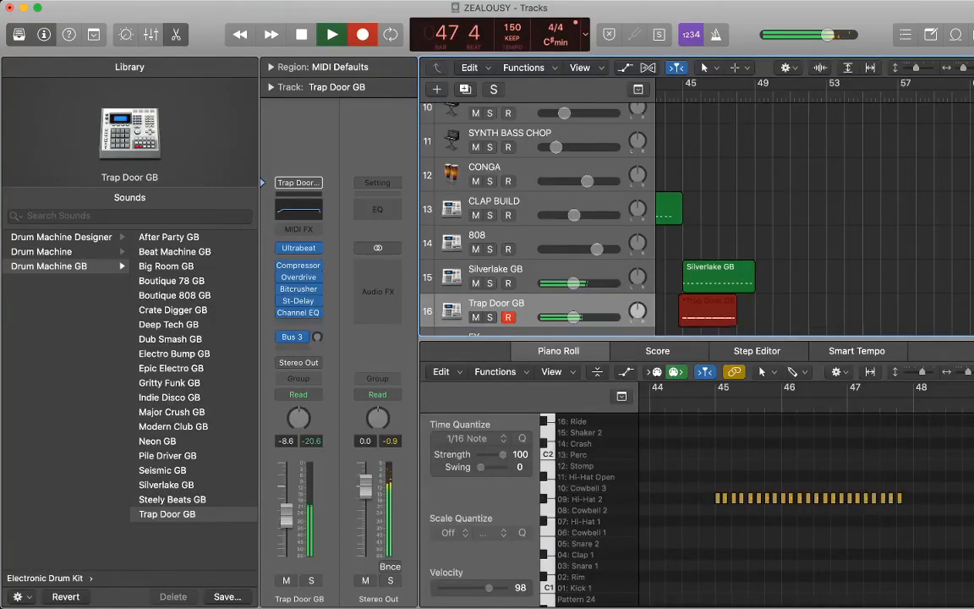
key(space)
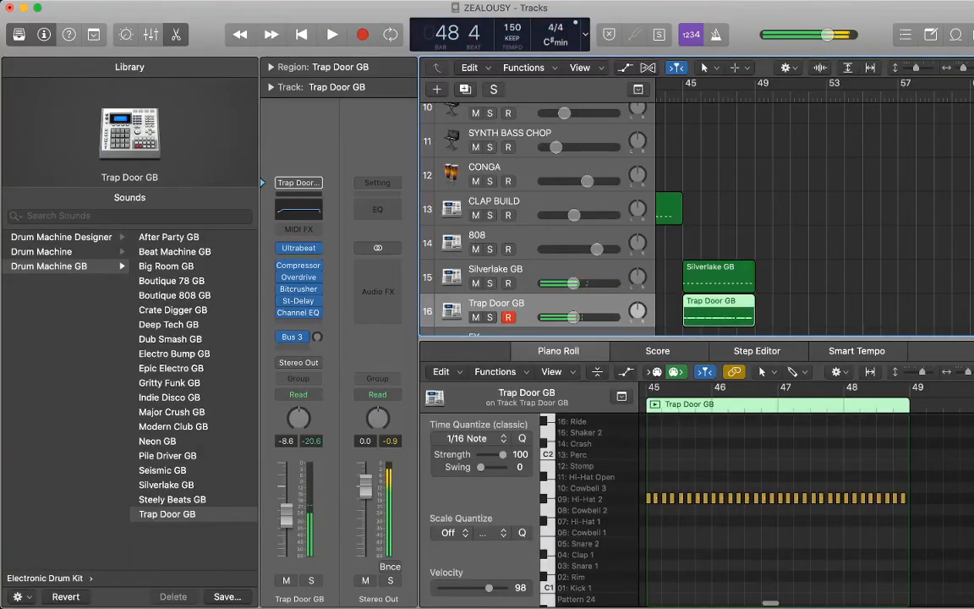
- Copy all the Hi-Hat 2 notes in the Trap Door GB region and paste them offset into the gaps between the existing notes
drag(694, 527, 641, 522)
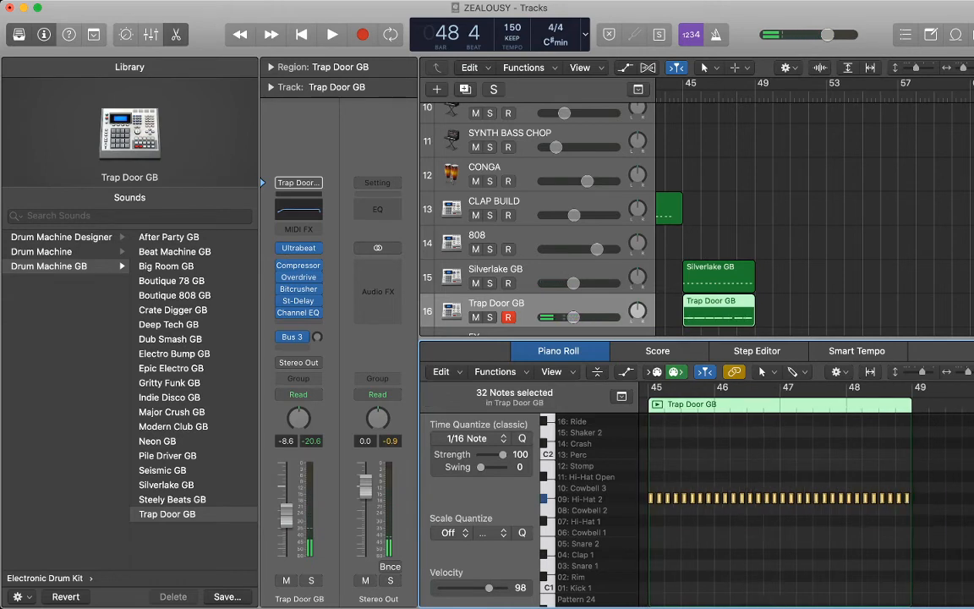
key(super+Right)
key(super+Right)
key(super+Right)
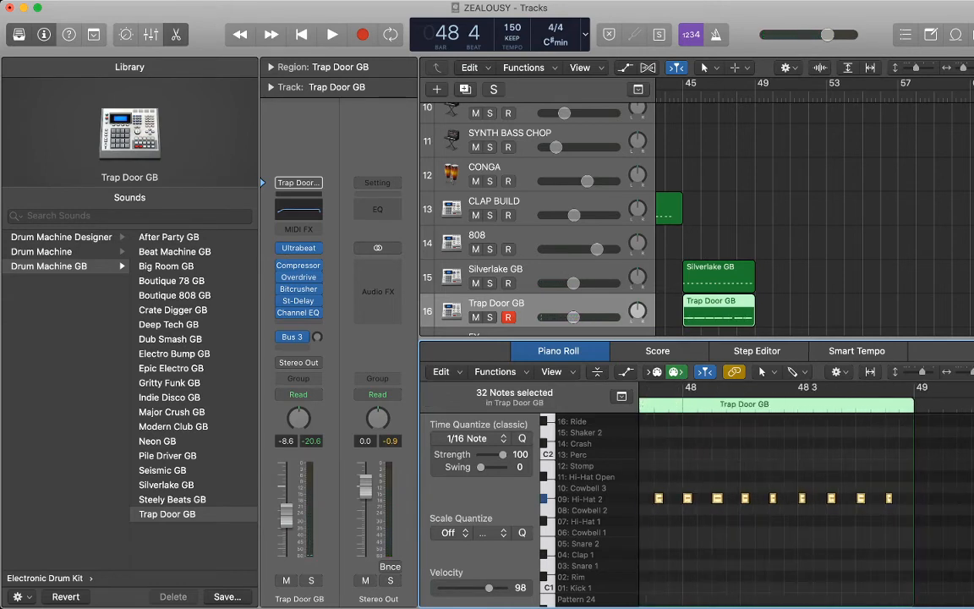
scroll(803, 503, left, 10)
scroll(803, 504, left, 4)
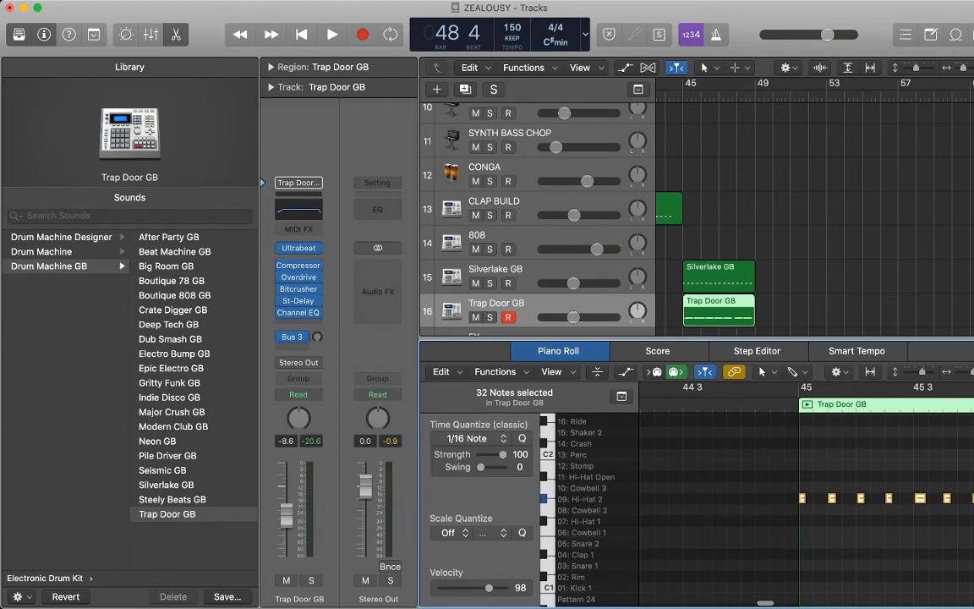
click(800, 392)
key(super+v)
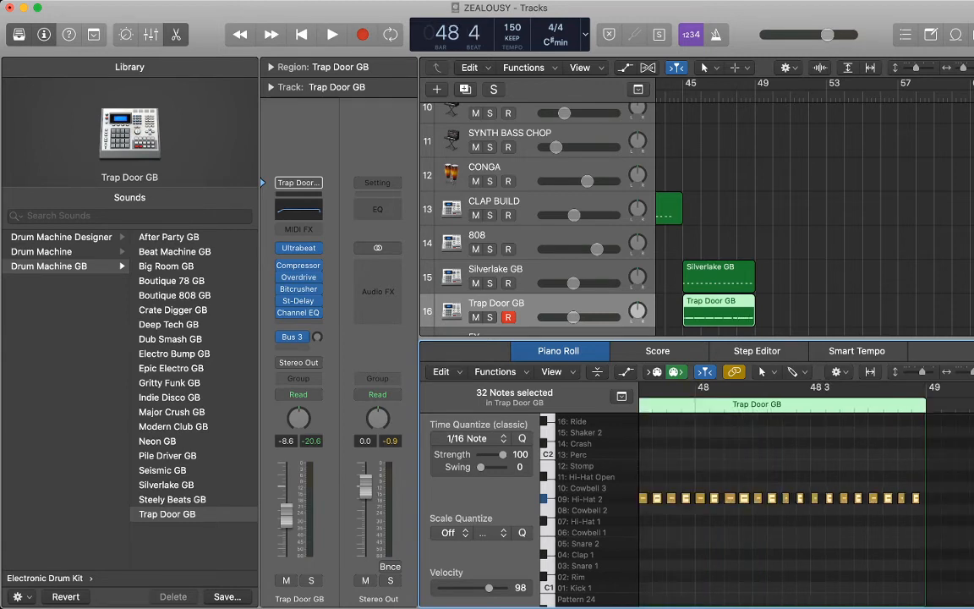
- Set the velocity of all Hi-Hat 2 notes in the Trap Door GB region to 112 and play from bar 45
scroll(807, 499, left, 2)
drag(973, 525, 634, 474)
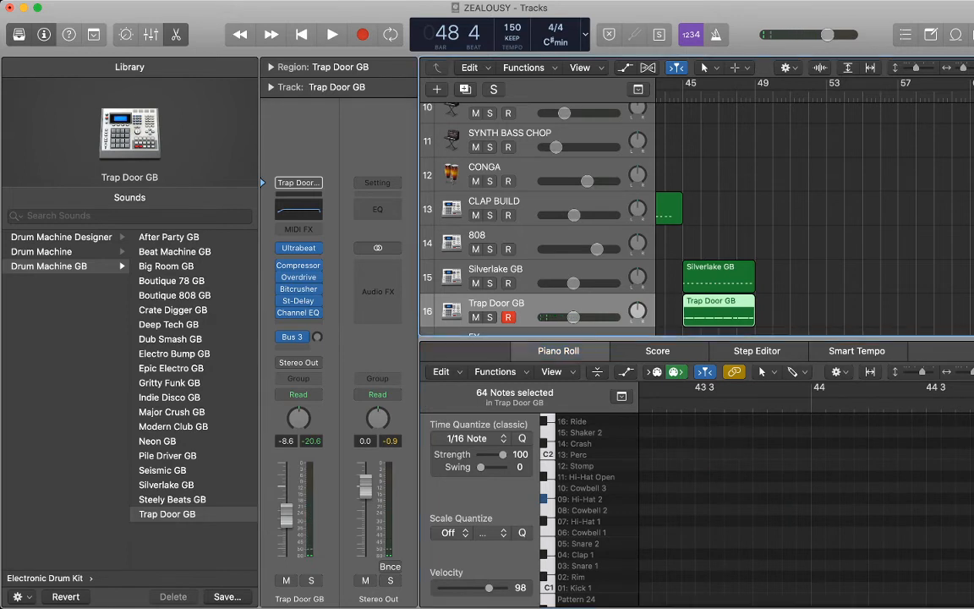
key(alt+super+n)
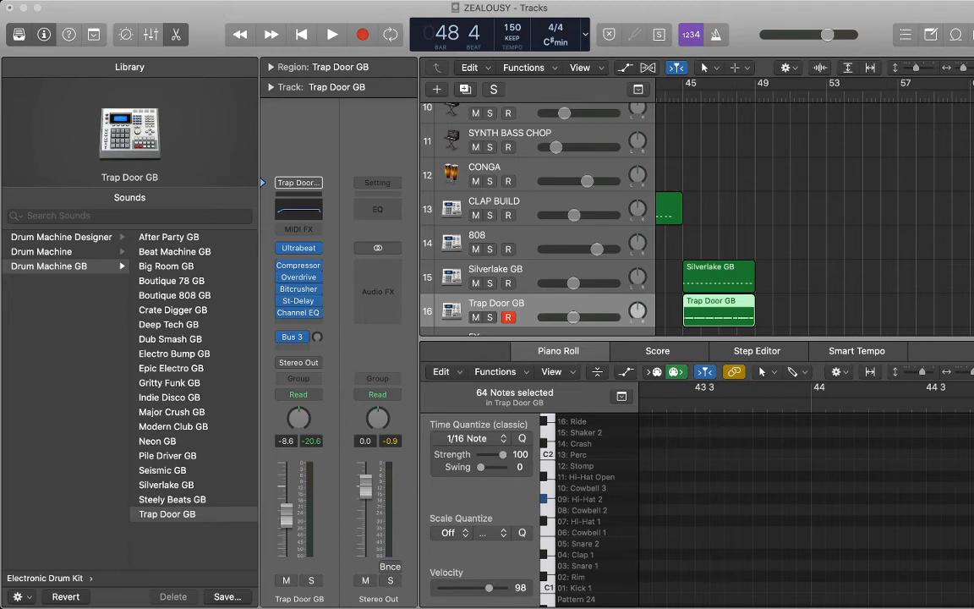
drag(489, 587, 496, 587)
click(719, 309)
click(684, 95)
key(space)
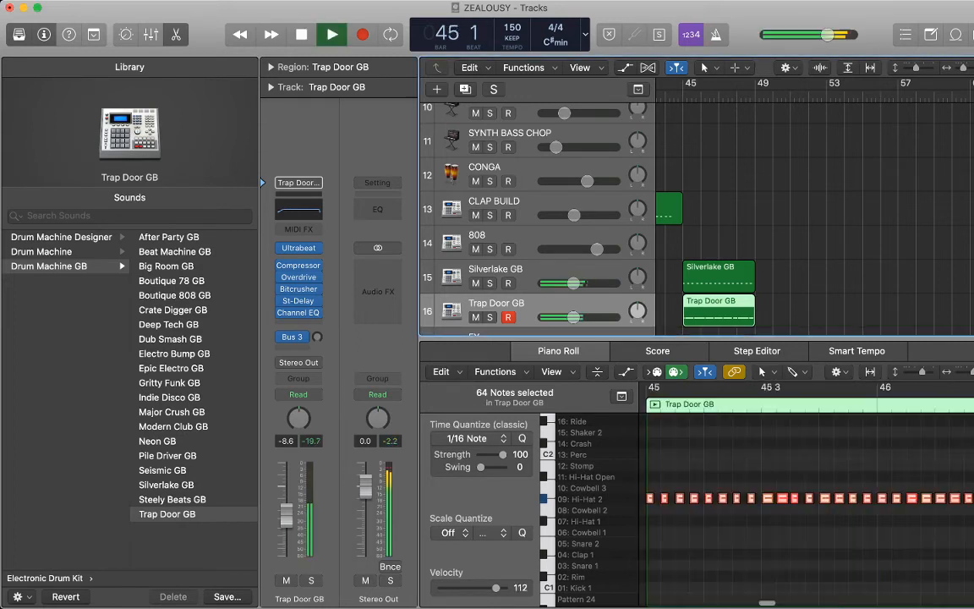
- Lower the Silverlake GB track's volume to -11.6 dB and raise the Trap Door GB track's volume to about -4.8 dB
click(804, 296)
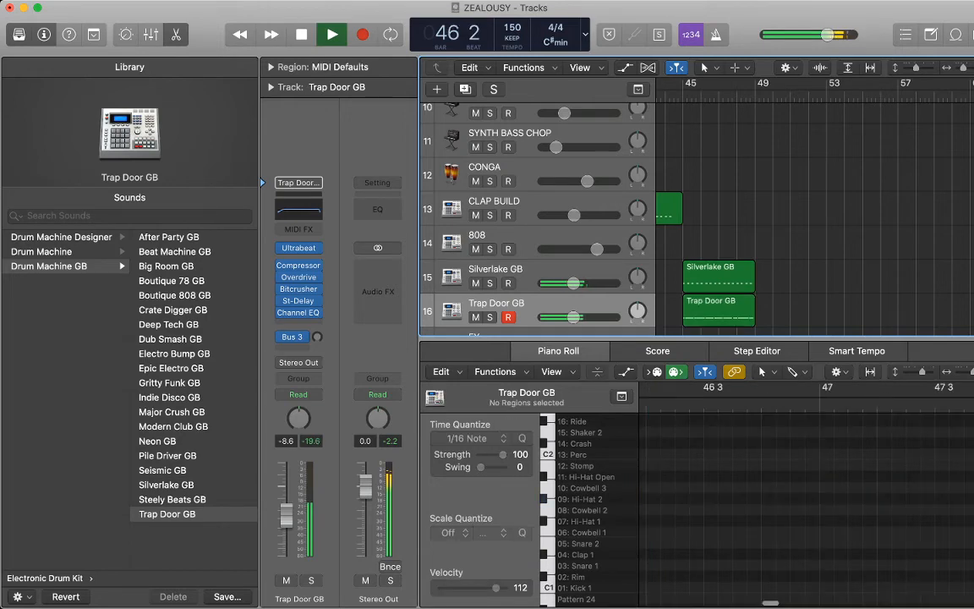
scroll(762, 212, down, 10)
scroll(761, 212, up, 6)
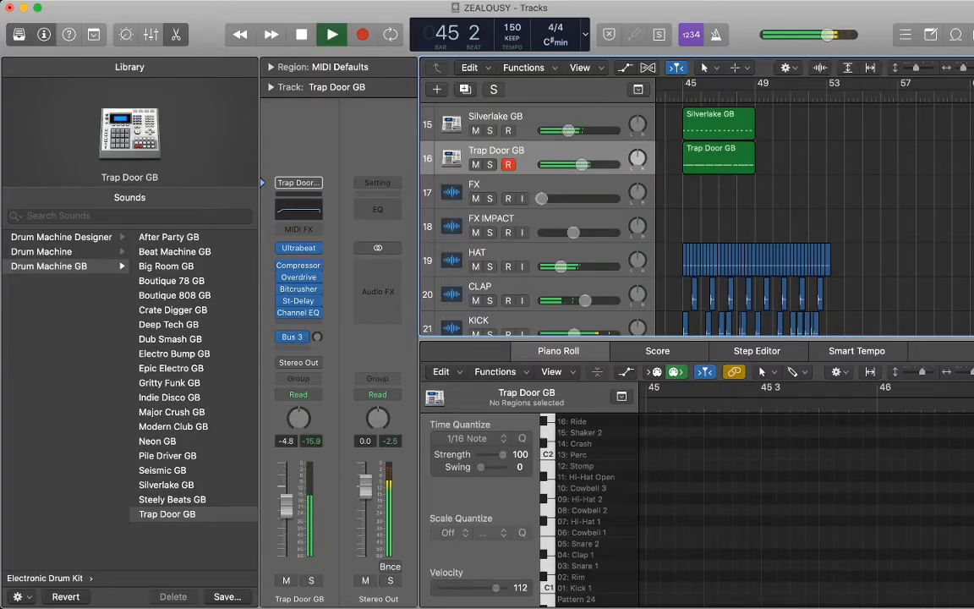
- Audition the section from bar 45 with the HAT track muted and unmuted against the layered hi-hat tracks
scroll(761, 212, down, 3)
key(space)
drag(674, 171, 828, 186)
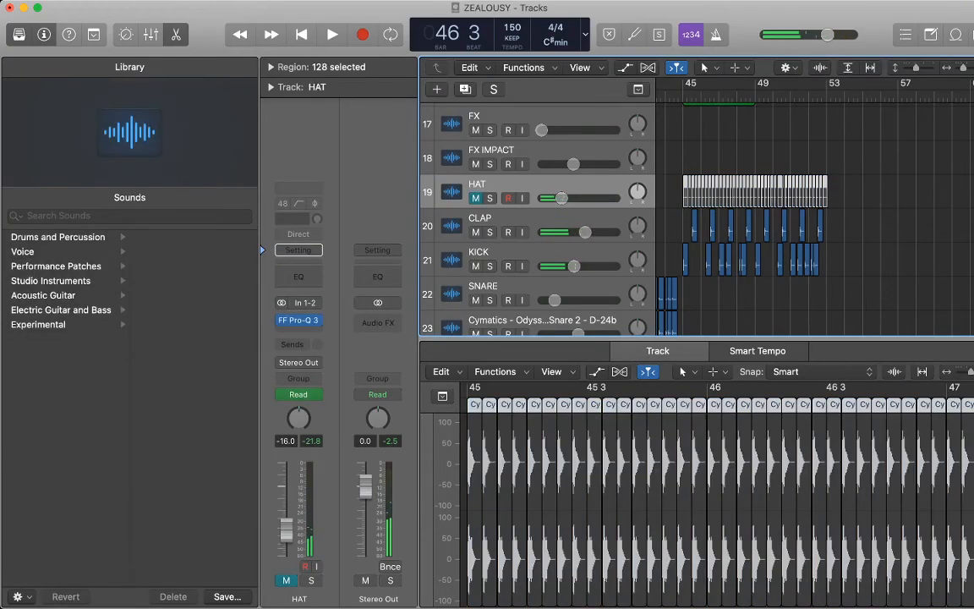
key(space)
scroll(542, 220, up, 3)
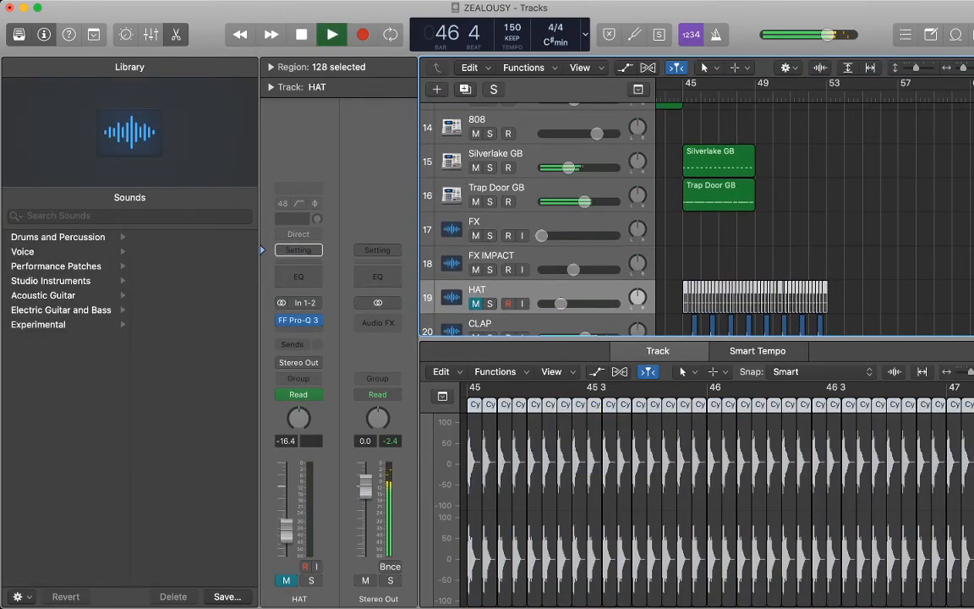
key(ctrl+m)
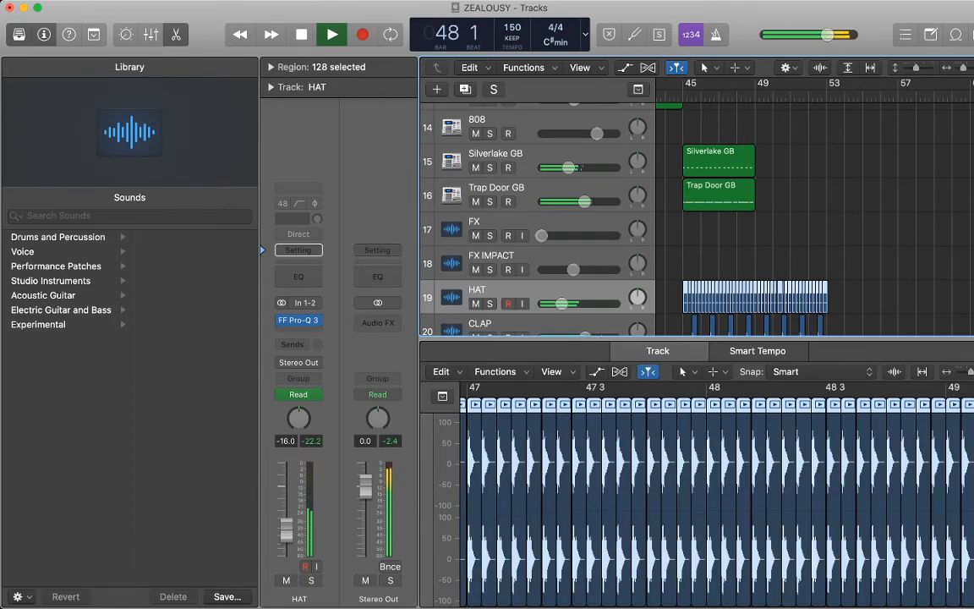
- Lower the HAT track's volume automation over its regions from bar 45 to about -19.1 dB
key(a)
drag(668, 216, 863, 258)
drag(679, 244, 679, 246)
key(space)
key(space)
key(a)
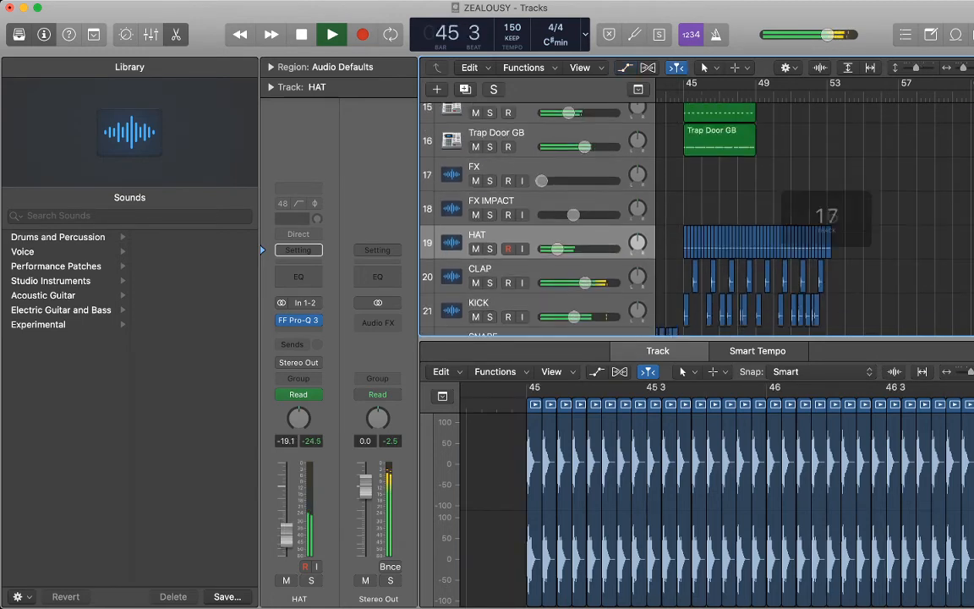
- Copy the Silverlake GB and Trap Door GB regions at bar 45 and paste them at bar 49
drag(796, 200, 747, 150)
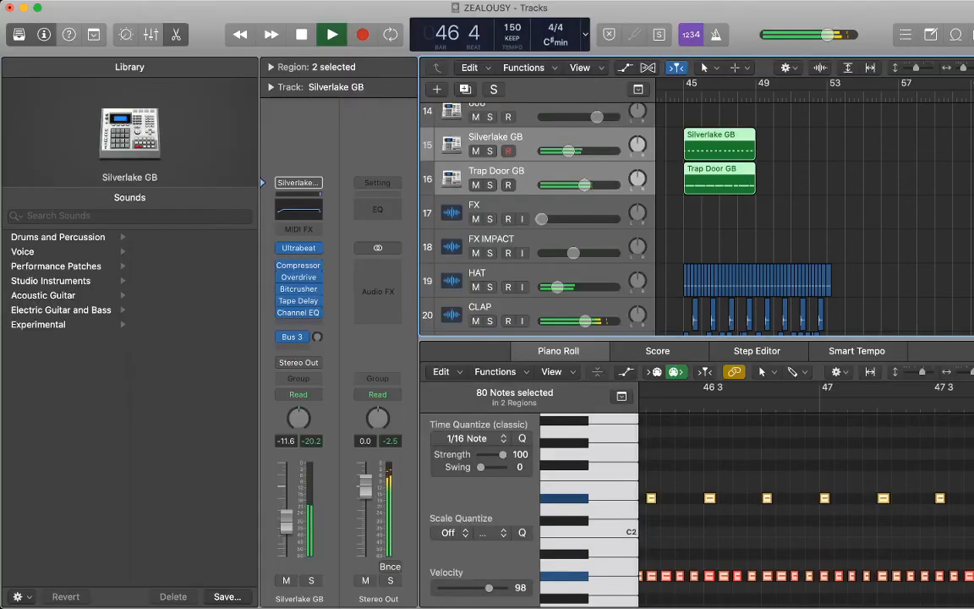
key(space)
click(756, 95)
key(super+c)
key(super+v)
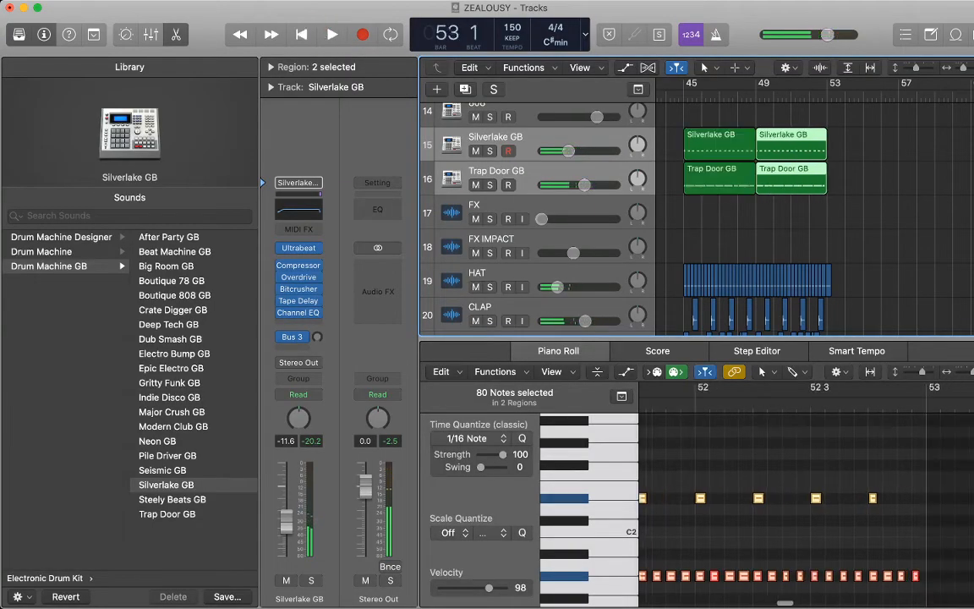
- Play from bar 45, select the 808 track, close the Piano Roll and zoom out the timeline
key(space)
key(Up)
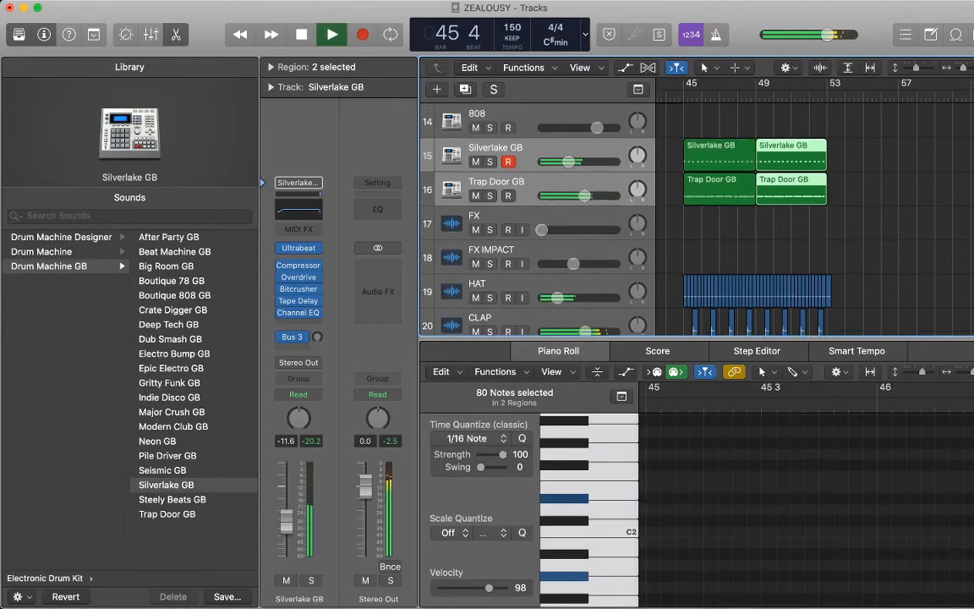
key(e)
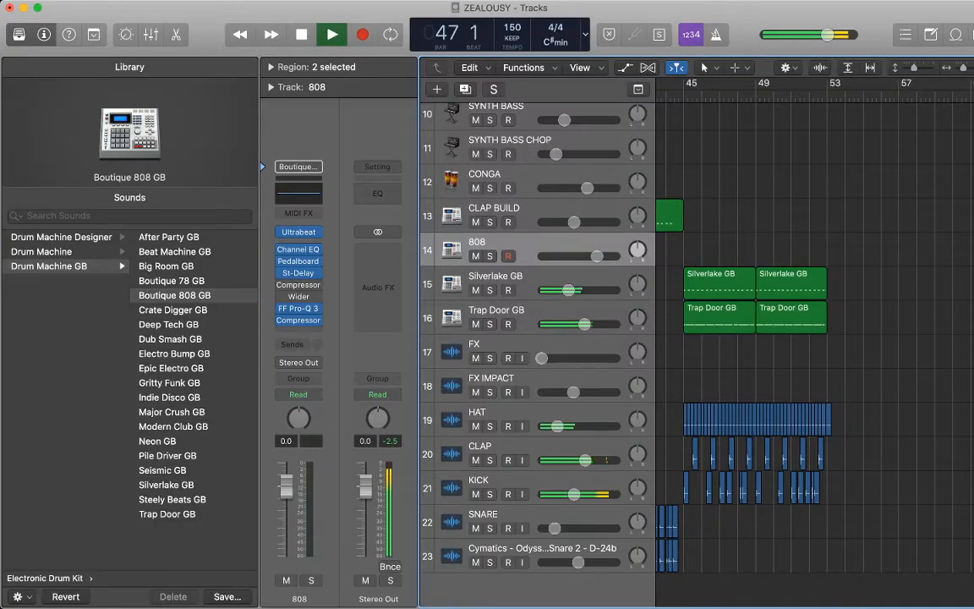
key(super+Left)
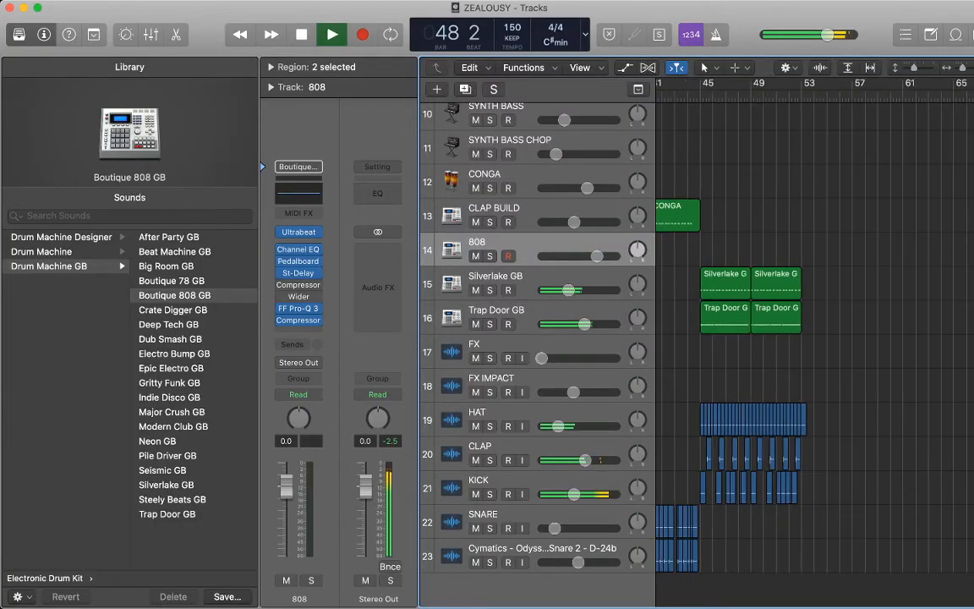
- Deselect all regions, play the project from the beginning and review the arrangement of the opening sections
key(space)
key(Return)
key(alt+shift+d)
key(super+Left)
key(space)
scroll(817, 355, up, 5)
scroll(816, 355, up, 3)
scroll(817, 356, right, 10)
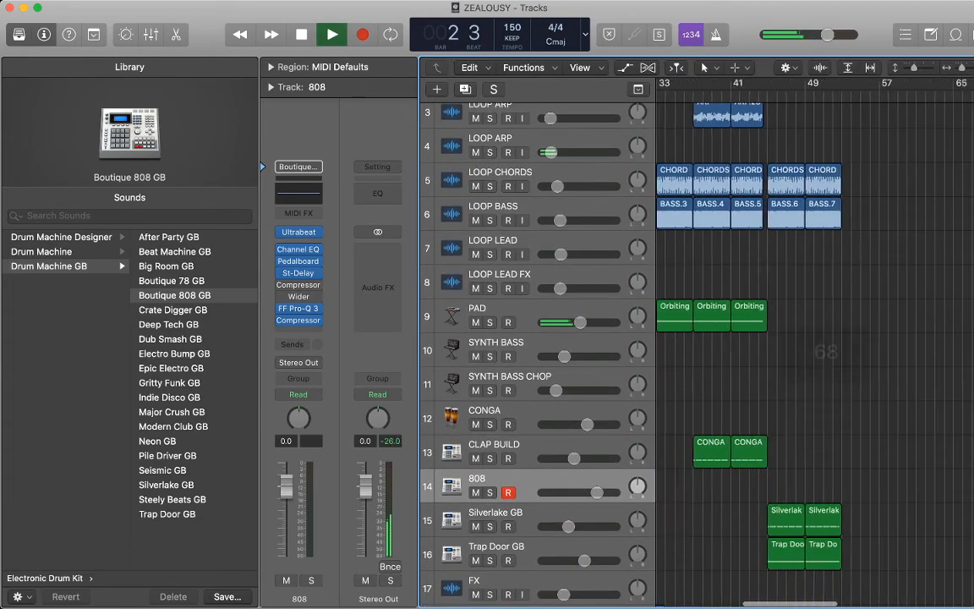
scroll(817, 355, up, 1)
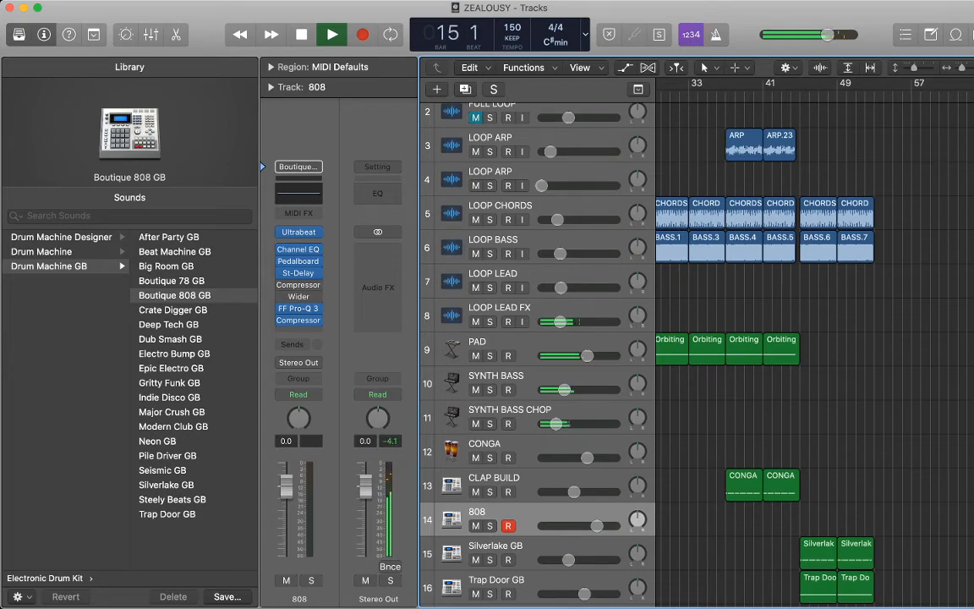
scroll(815, 353, left, 8)
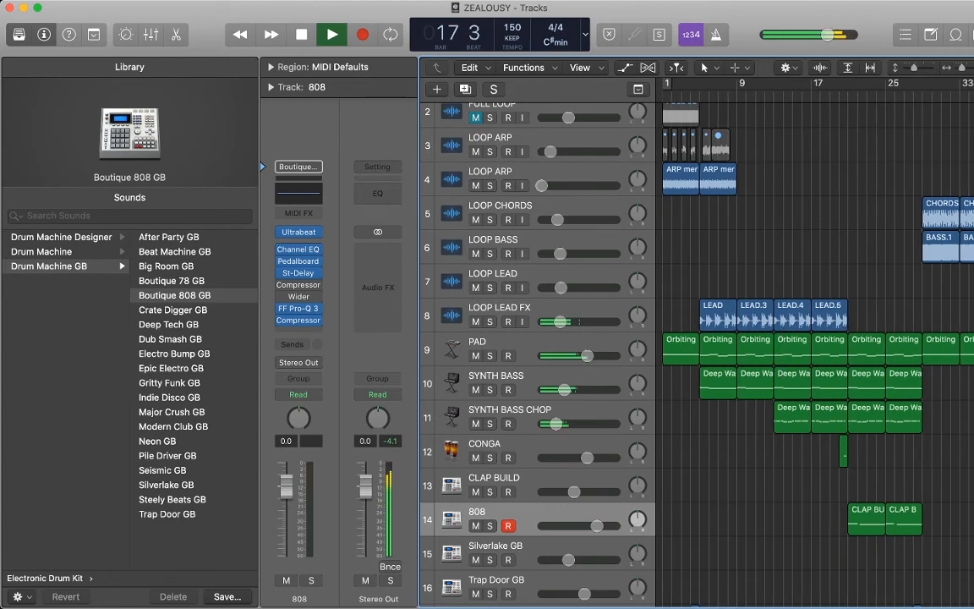
scroll(815, 353, right, 10)
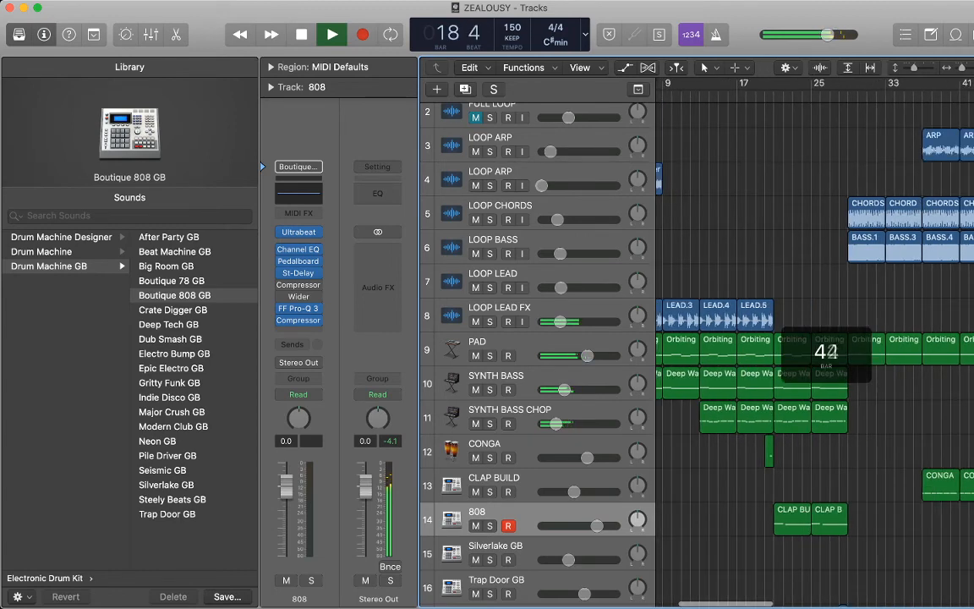
scroll(815, 352, left, 9)
scroll(815, 353, left, 2)
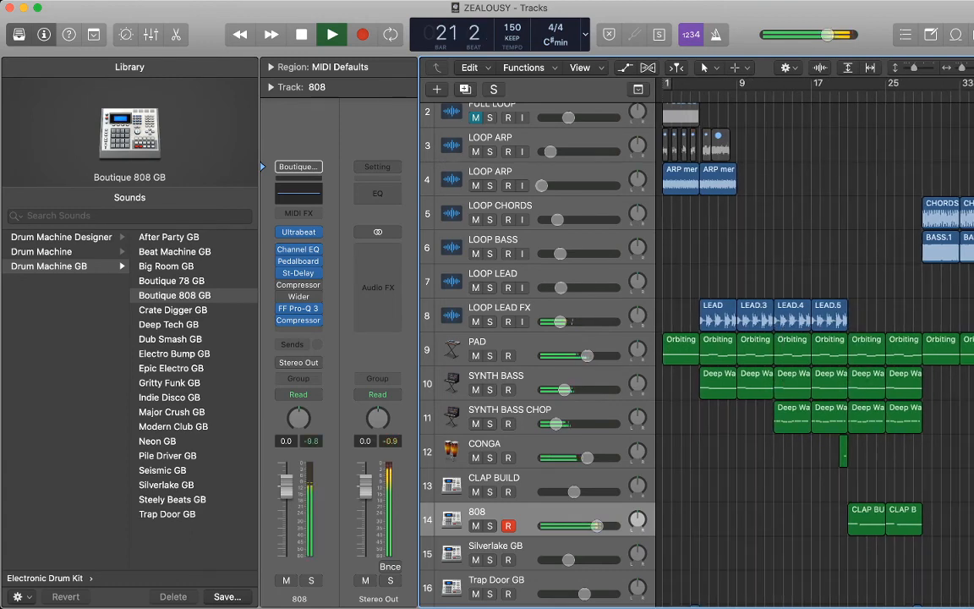
scroll(814, 352, right, 3)
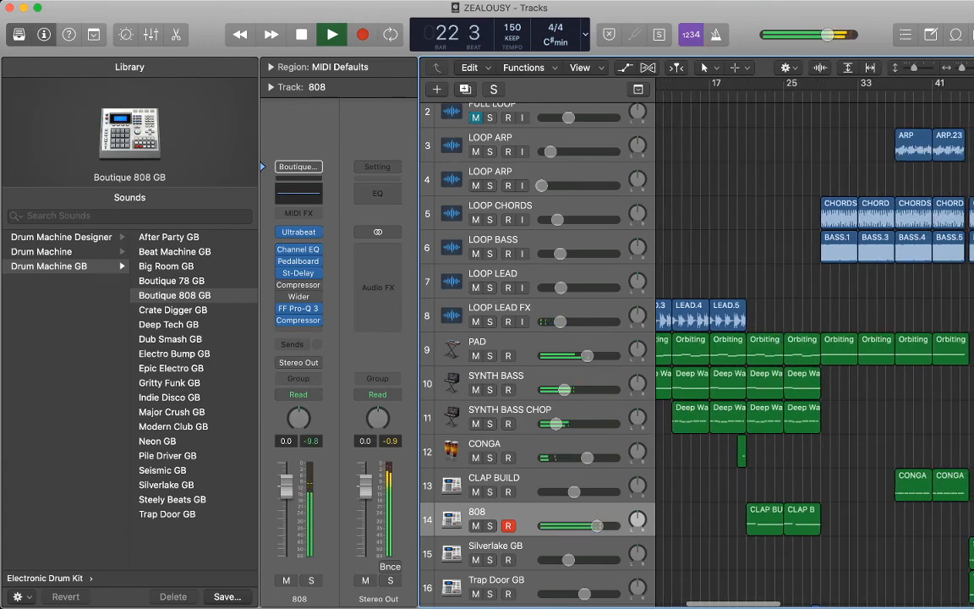
- Listen to the break, the build and the new section from bar 45, examining the regions across all tracks
key(super+Left)
key(super+Left)
scroll(815, 352, down, 6)
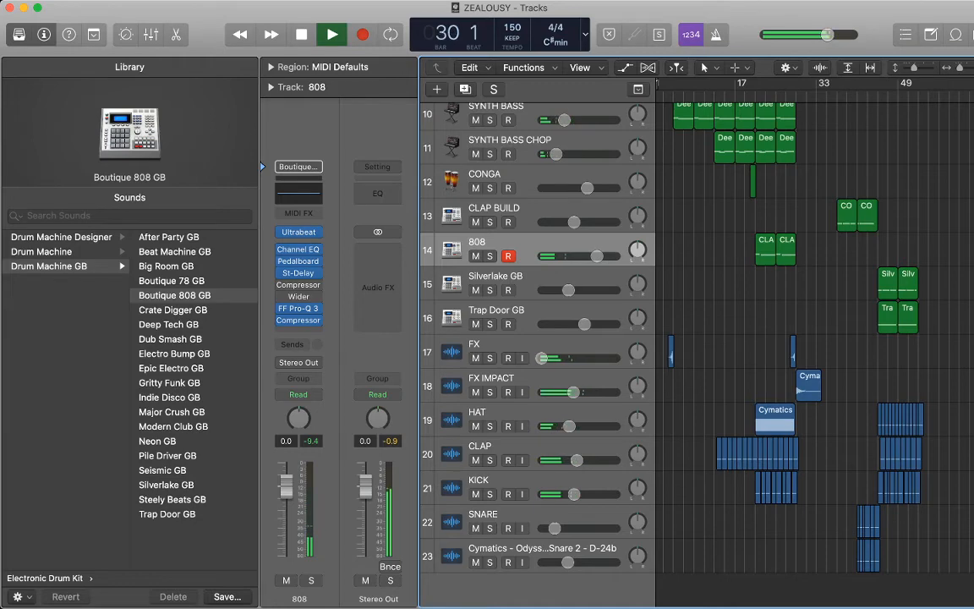
scroll(697, 356, up, 5)
scroll(697, 355, up, 4)
scroll(697, 355, down, 7)
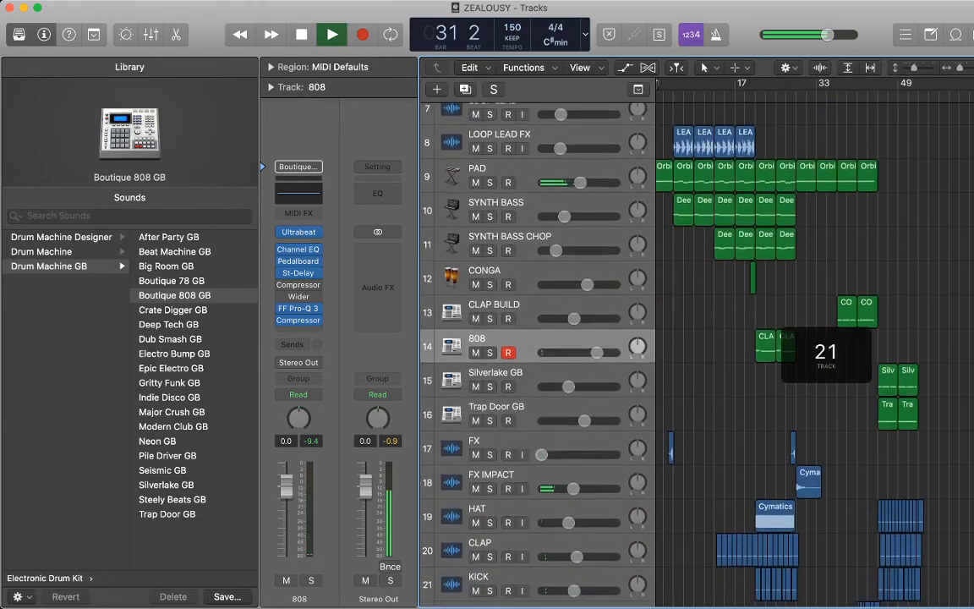
scroll(697, 355, up, 6)
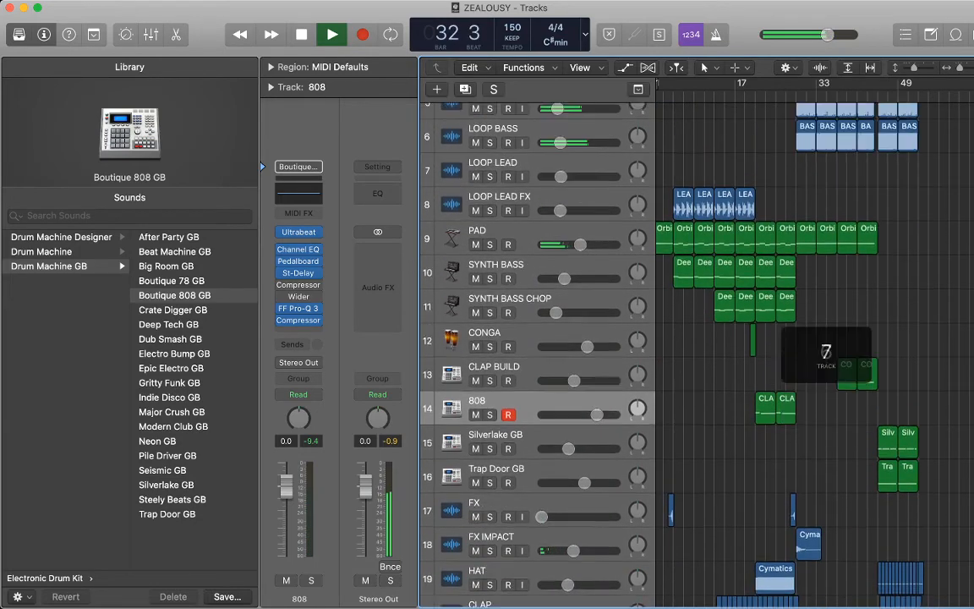
scroll(697, 356, down, 9)
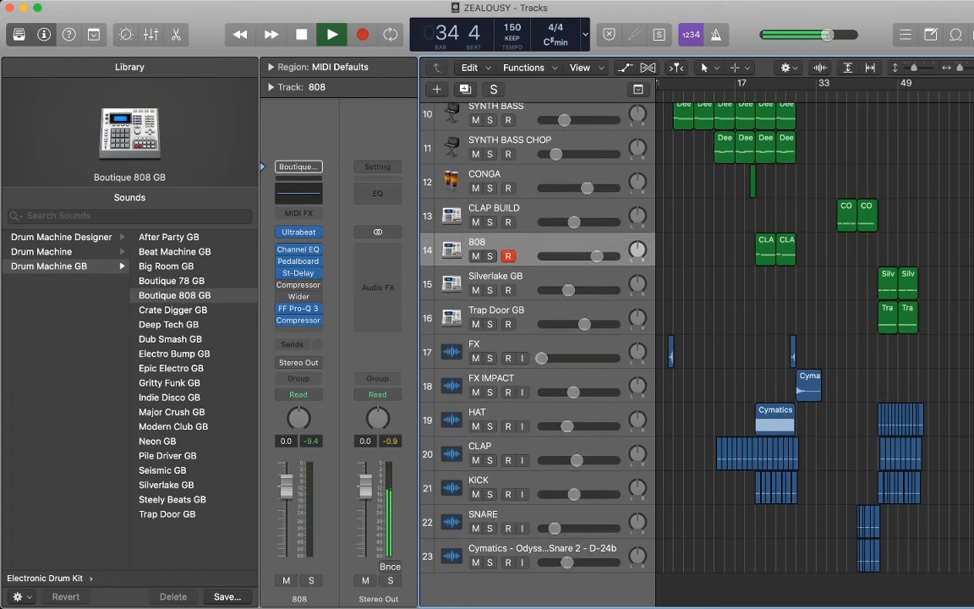
scroll(697, 355, up, 9)
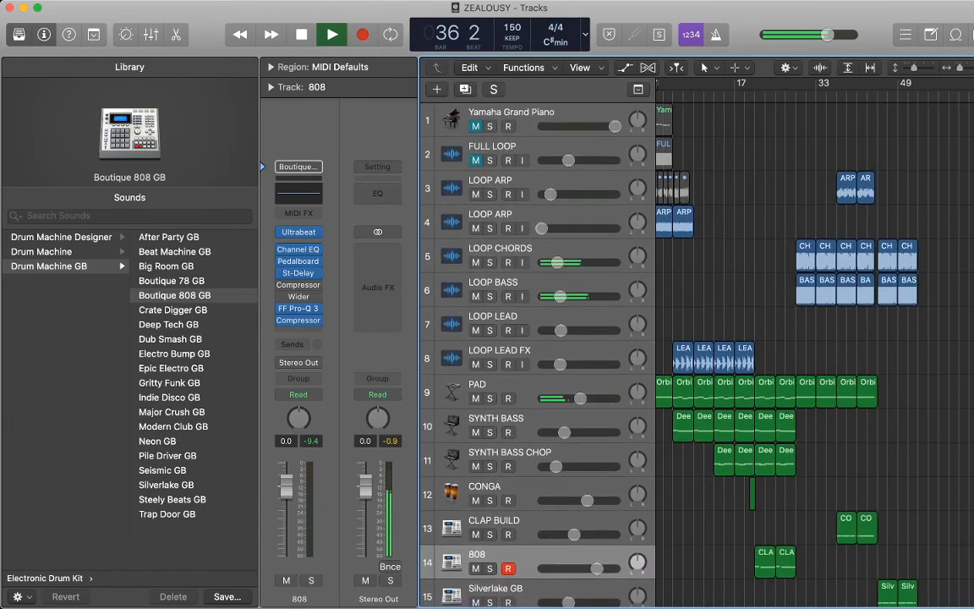
scroll(836, 355, up, 4)
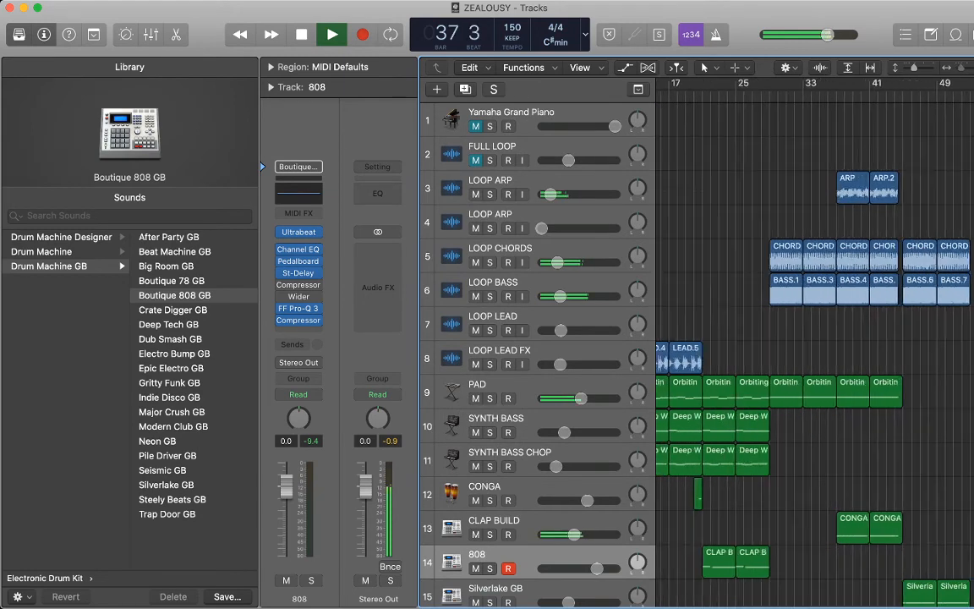
scroll(836, 356, right, 4)
scroll(836, 355, left, 3)
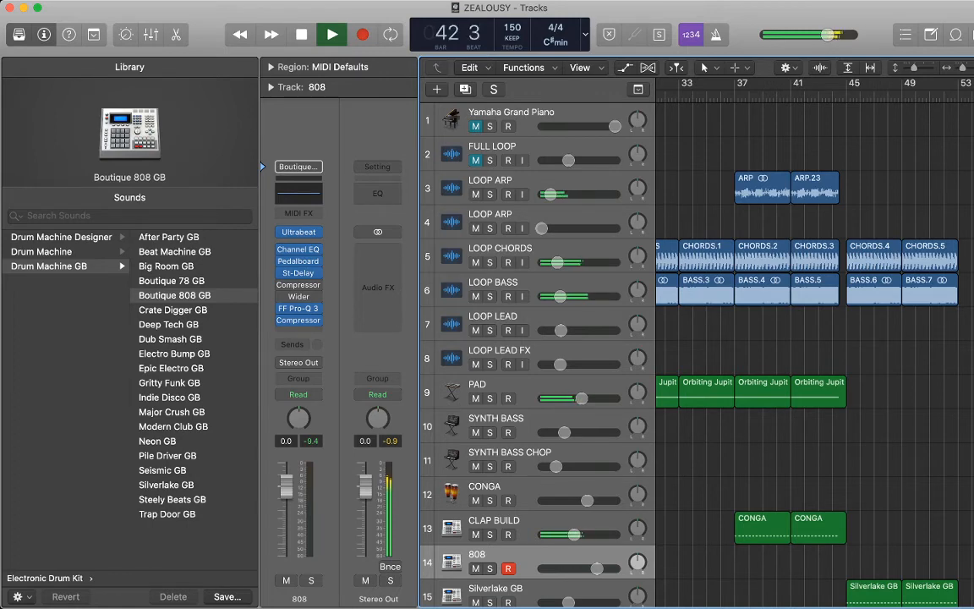
scroll(812, 355, down, 5)
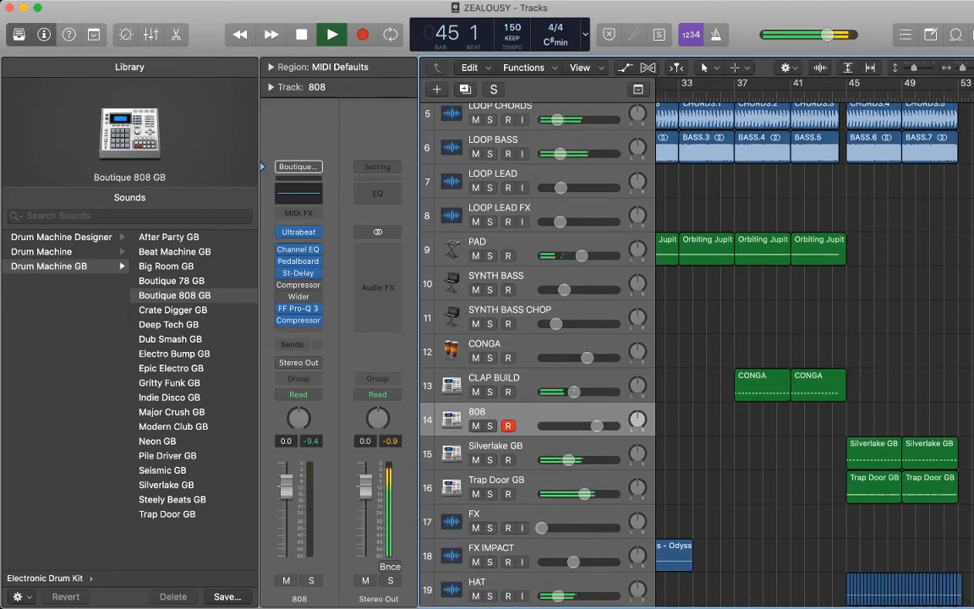
scroll(812, 356, down, 2)
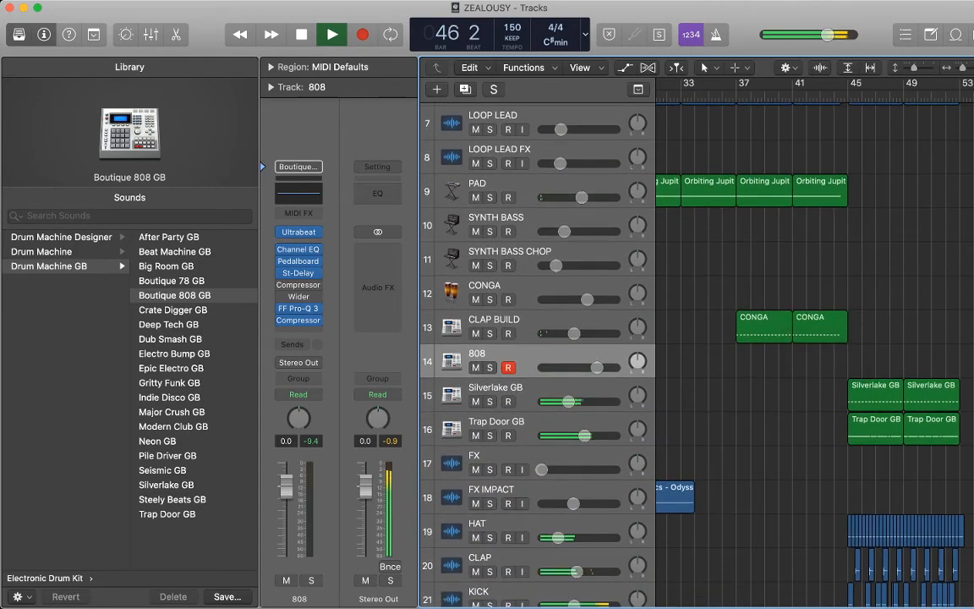
scroll(761, 356, up, 10)
scroll(761, 356, down, 5)
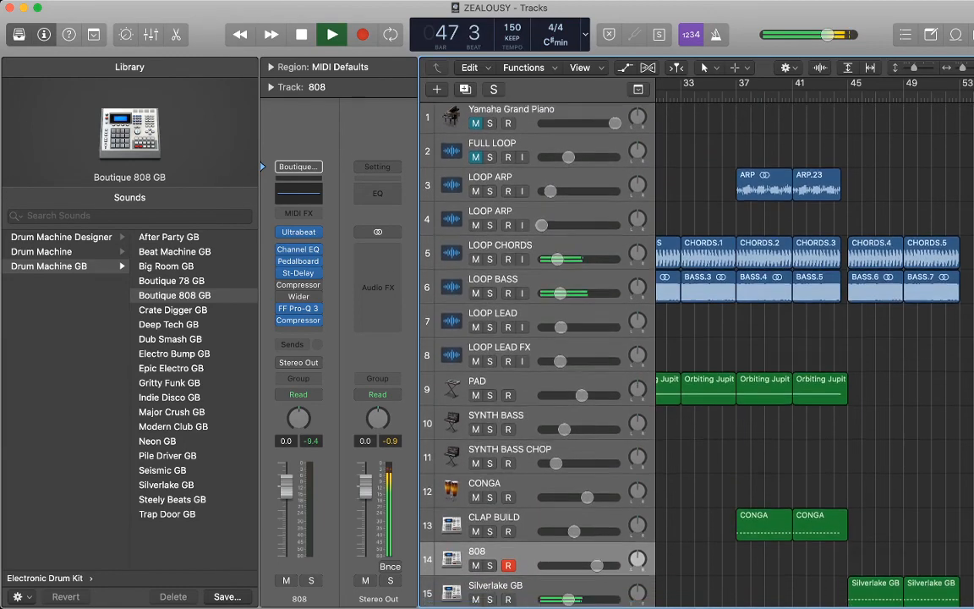
scroll(761, 355, up, 4)
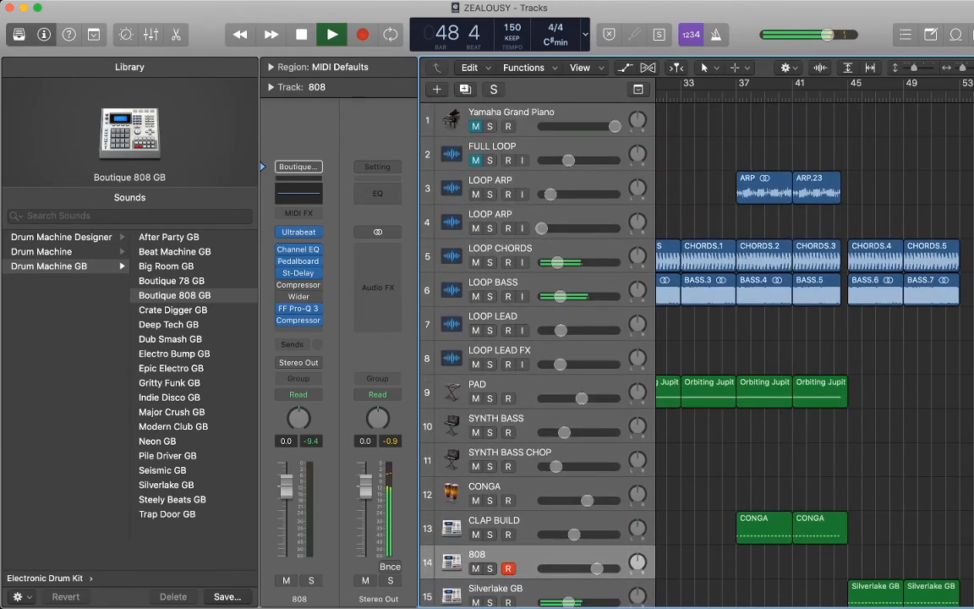
- Stop playback and replay the build section from bar 37, viewing its regions at a closer zoom
key(space)
scroll(827, 352, left, 2)
scroll(826, 352, left, 3)
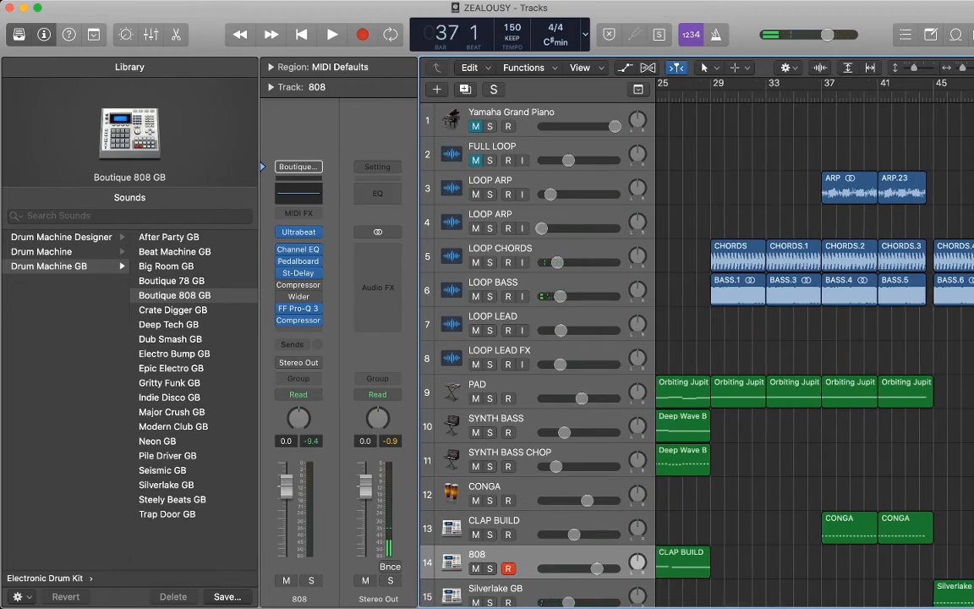
scroll(827, 351, down, 5)
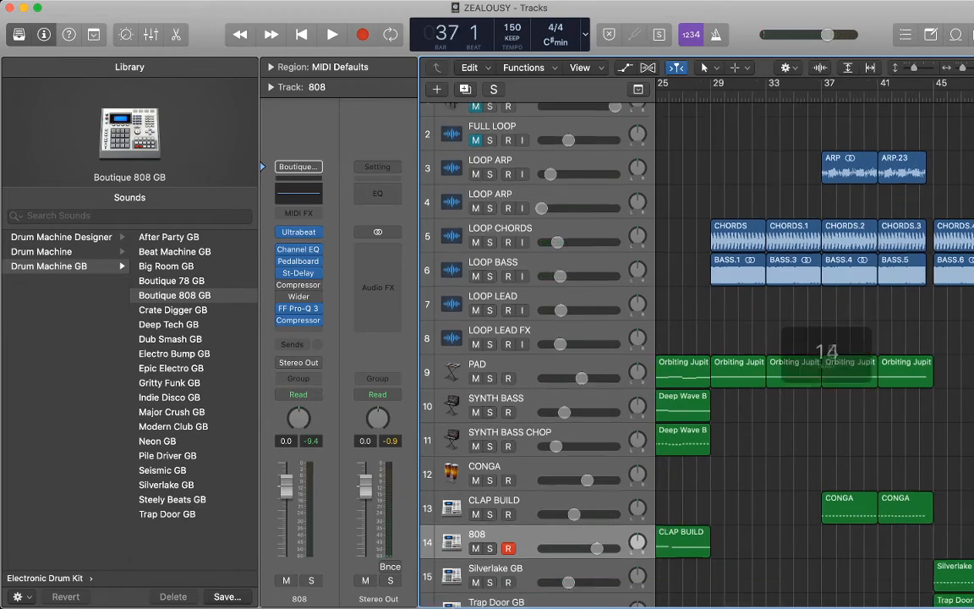
scroll(827, 352, up, 4)
scroll(826, 351, up, 1)
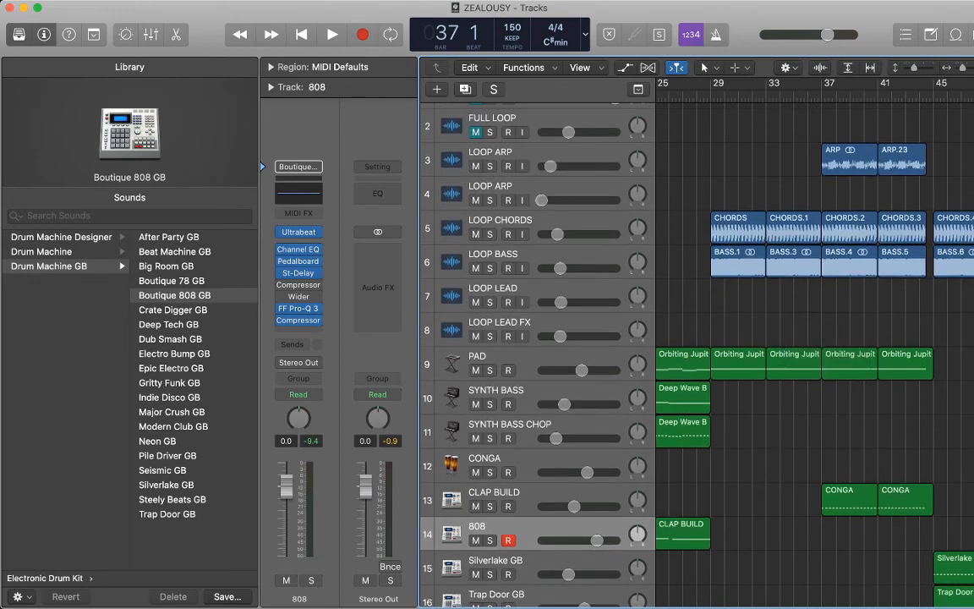
scroll(826, 351, up, 8)
key(space)
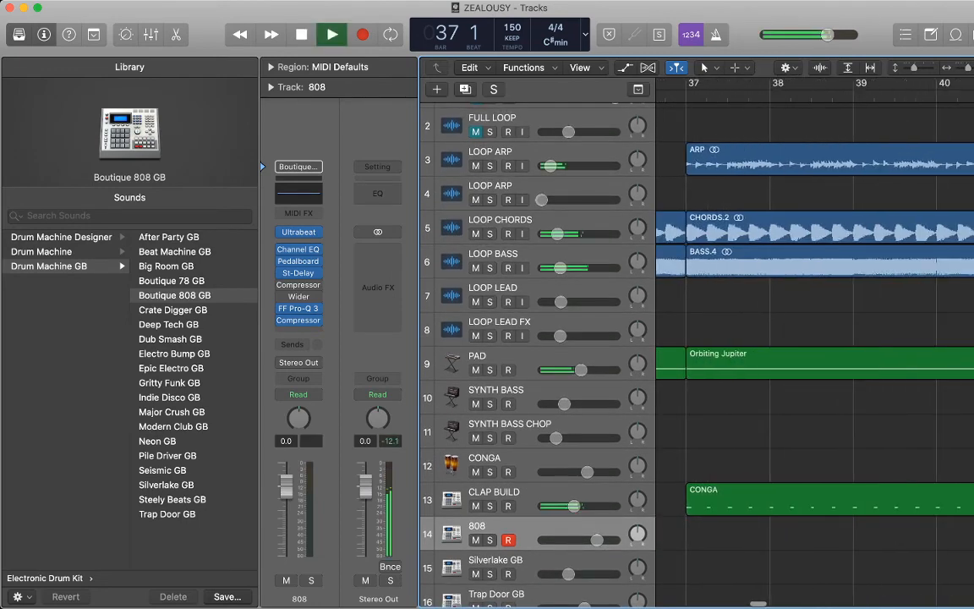
scroll(826, 352, right, 2)
scroll(827, 352, left, 1)
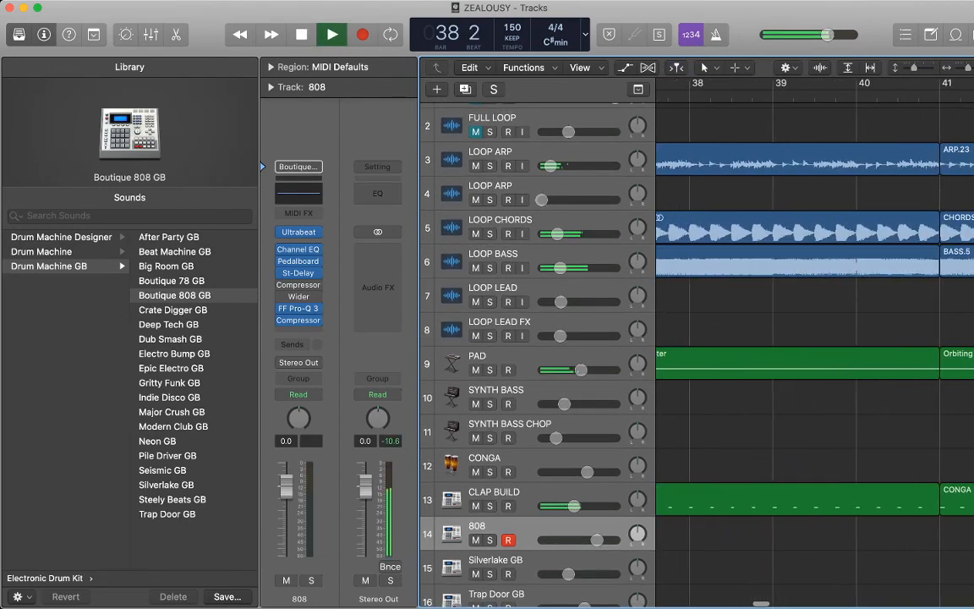
- Stop playback and move the playhead back to the start of bar 39
key(space)
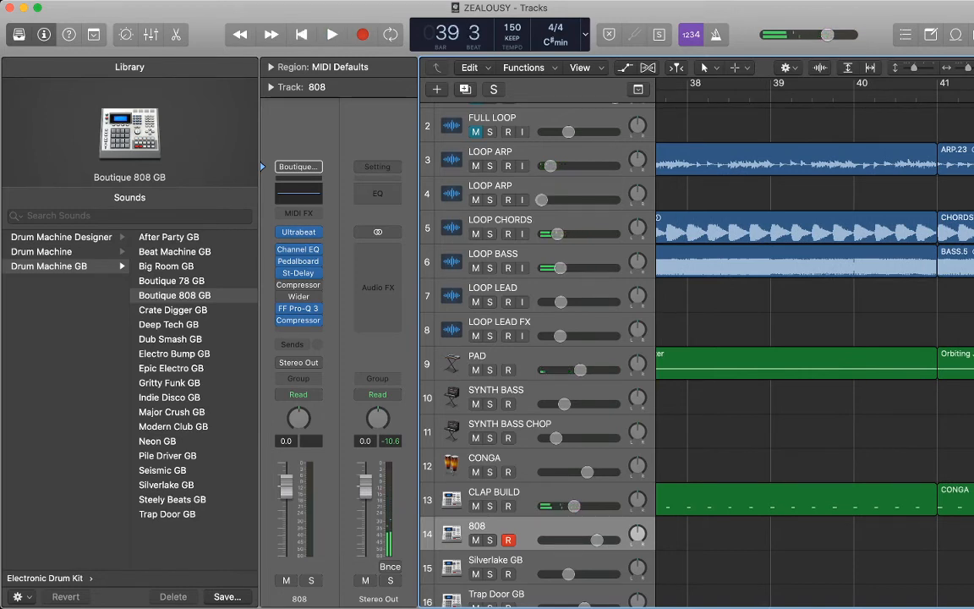
key(comma)
scroll(827, 352, left, 1)
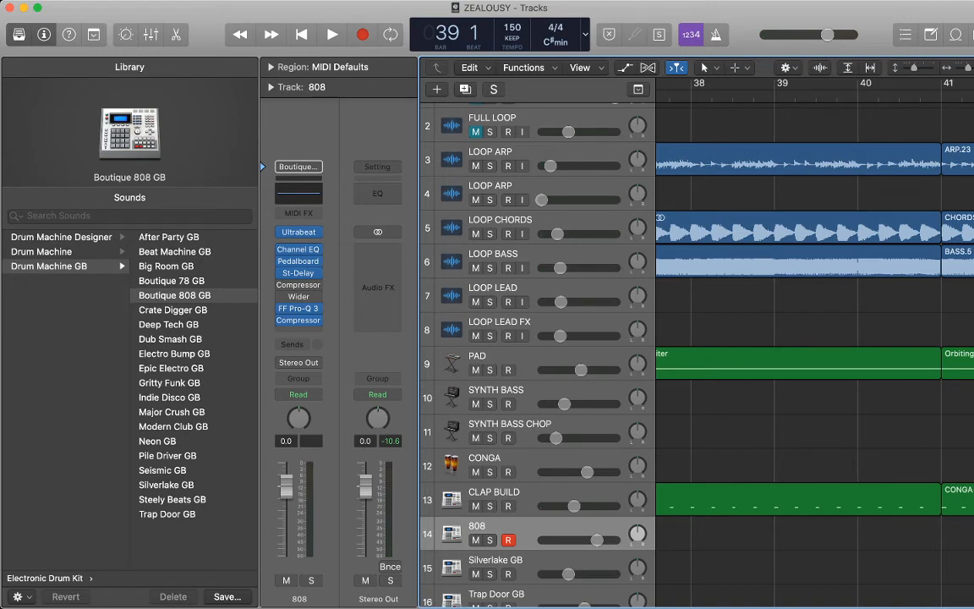
- Try to split the arp, chords and bass loop regions of the build at bars 39 and 40
drag(801, 117, 831, 261)
key(super+t)
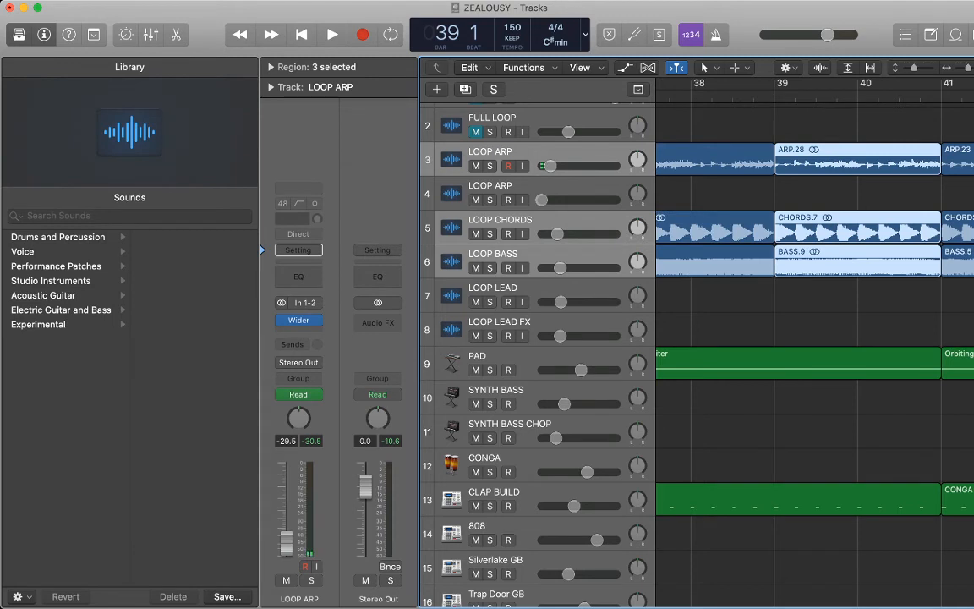
key(period)
key(super+t)
key(Left)
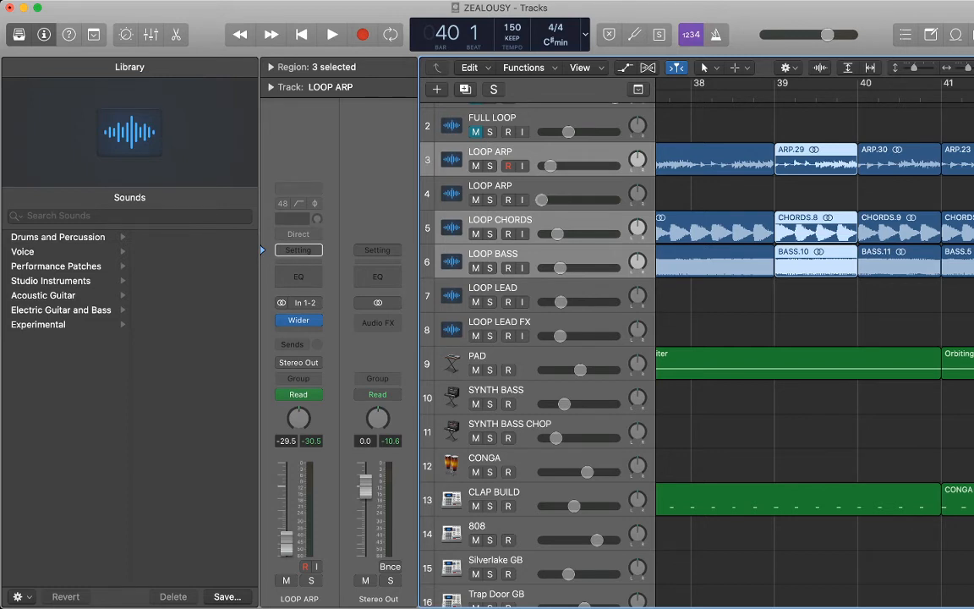
scroll(814, 346, left, 5)
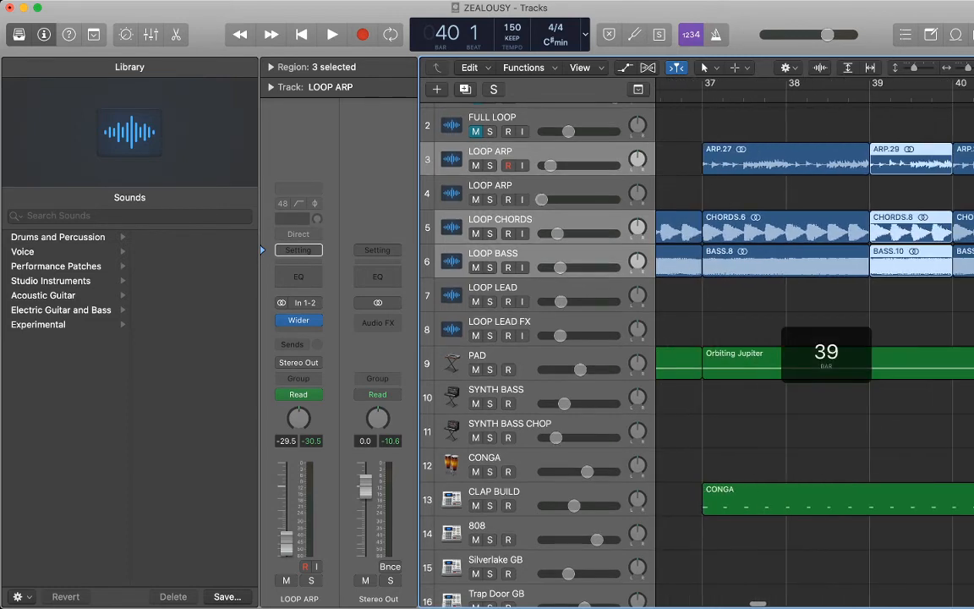
key(super+z)
key(super+z)
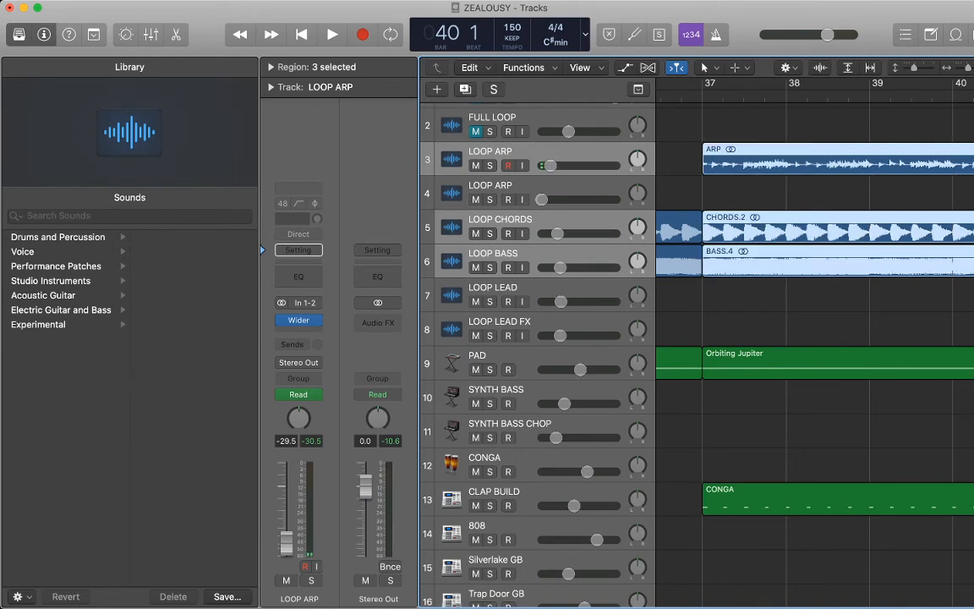
- Replay the opening bars of the build from bar 37, listening to the arp, chords and bass loops
key(space)
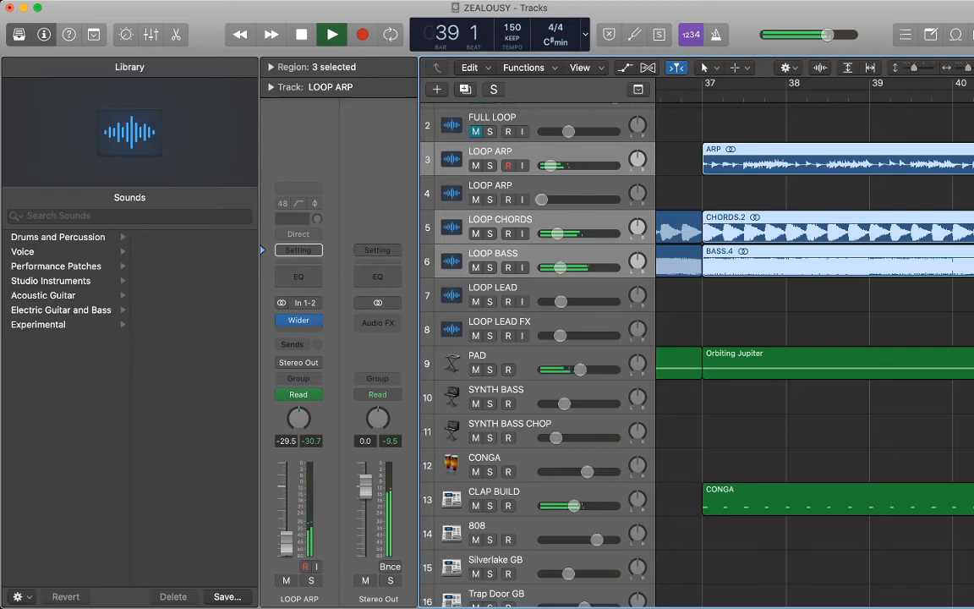
key(space)
key(comma)
key(alt+shift+d)
drag(812, 109, 837, 287)
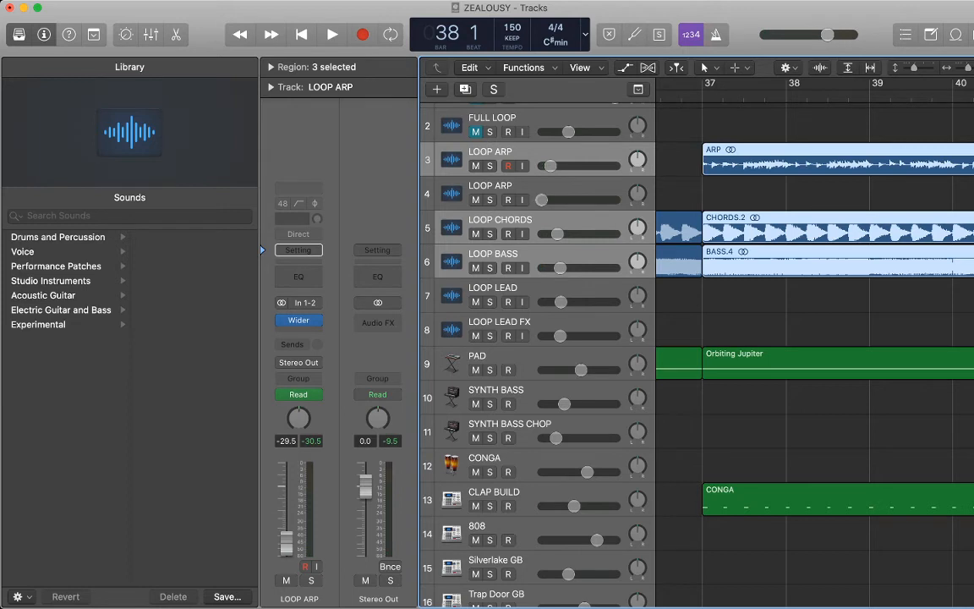
key(comma)
key(space)
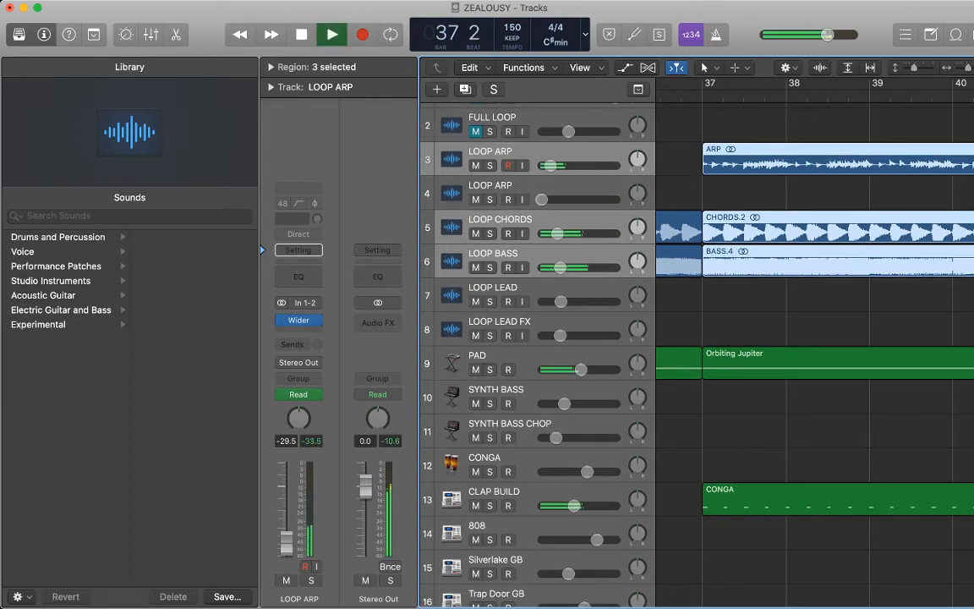
key(space)
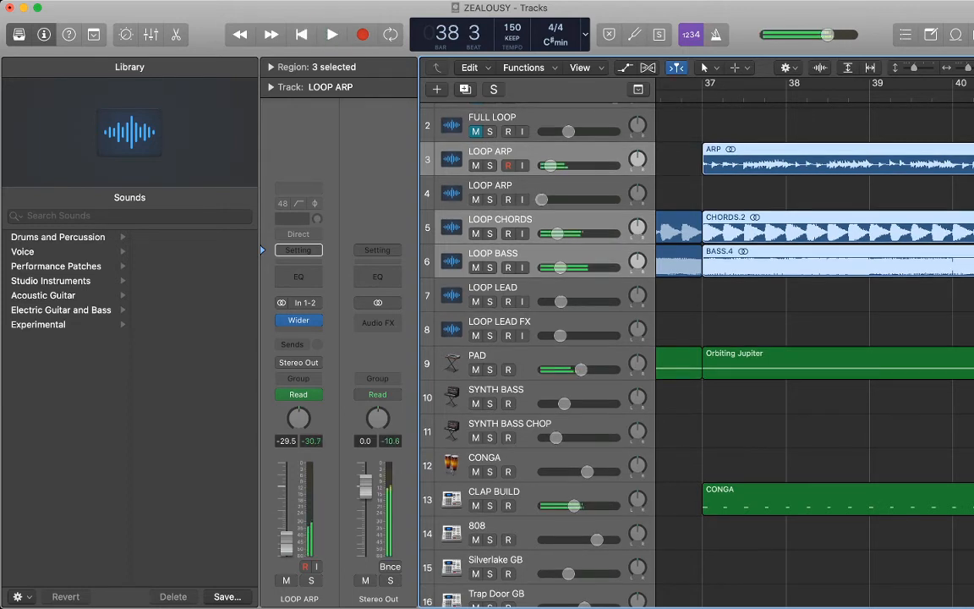
- Solo the arp, chords and bass loops, listen to them from bar 37, and turn solo off
key(ctrl+s)
key(comma)
key(space)
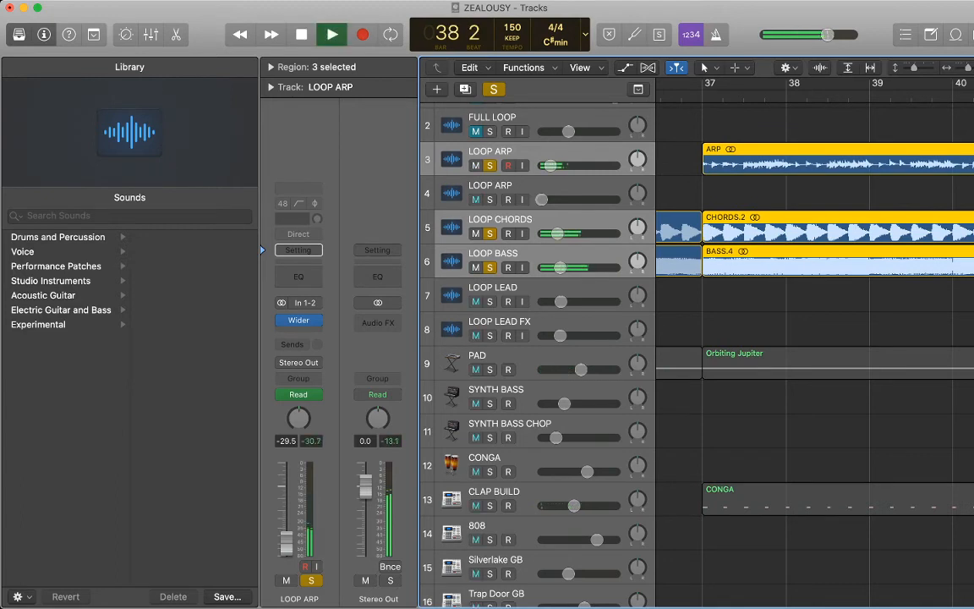
key(space)
key(ctrl+s)
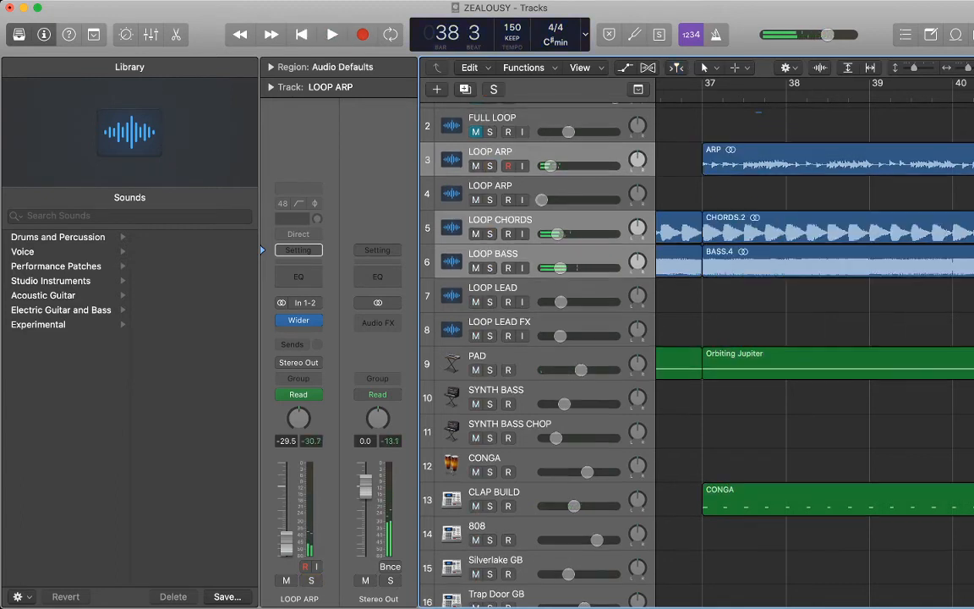
- Play the full mix from bar 37 into bar 45, examining the drum, snare and effects regions across the tracks
key(comma)
key(space)
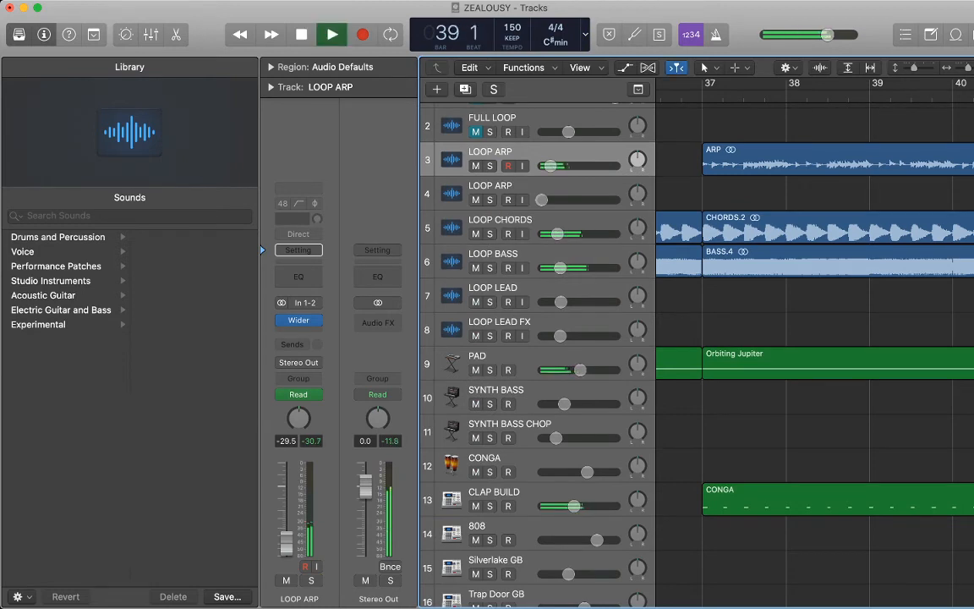
key(super+Left)
key(super+Left)
key(super+Left)
key(super+Left)
scroll(814, 342, right, 5)
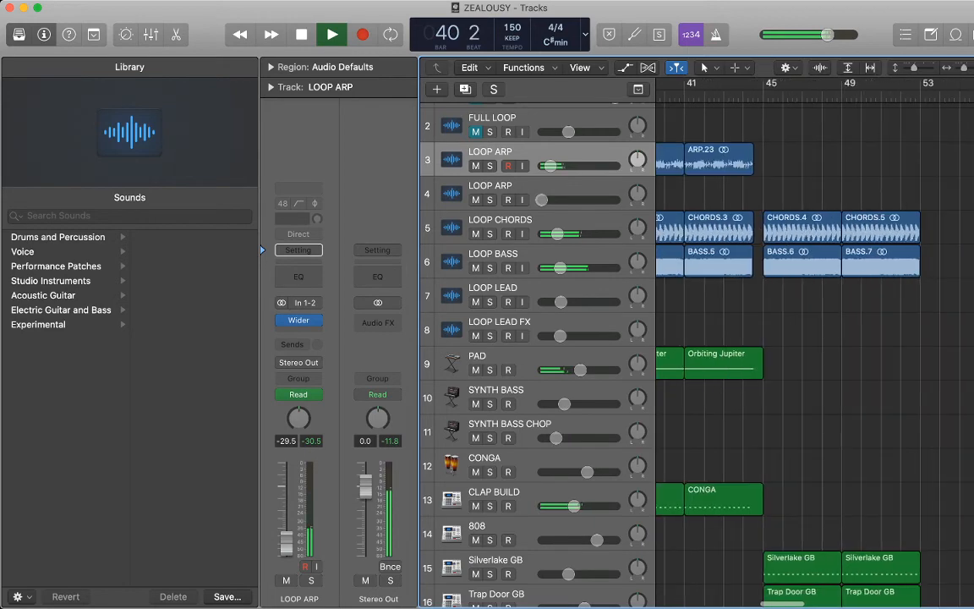
scroll(815, 343, left, 1)
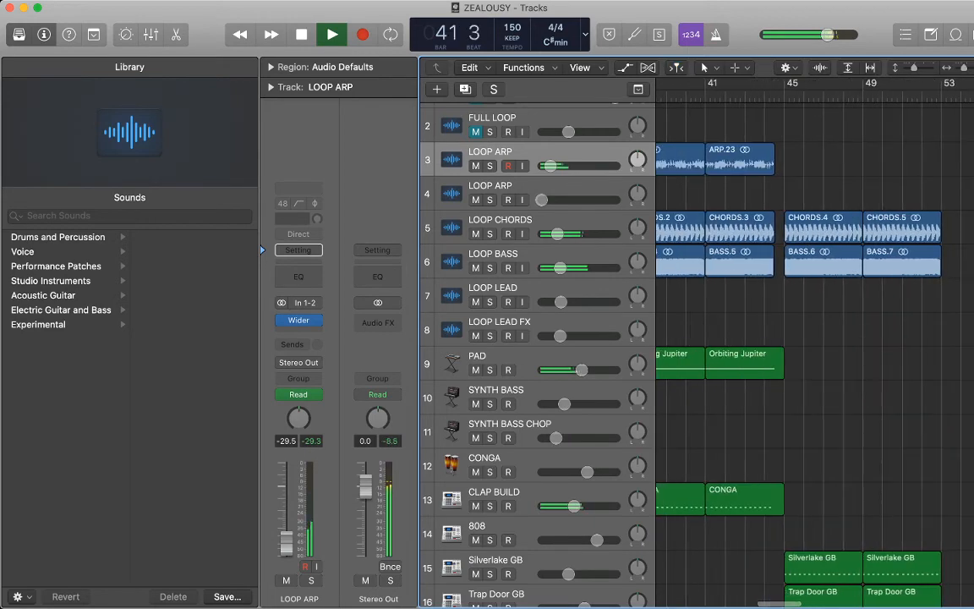
scroll(815, 342, left, 3)
scroll(826, 351, down, 8)
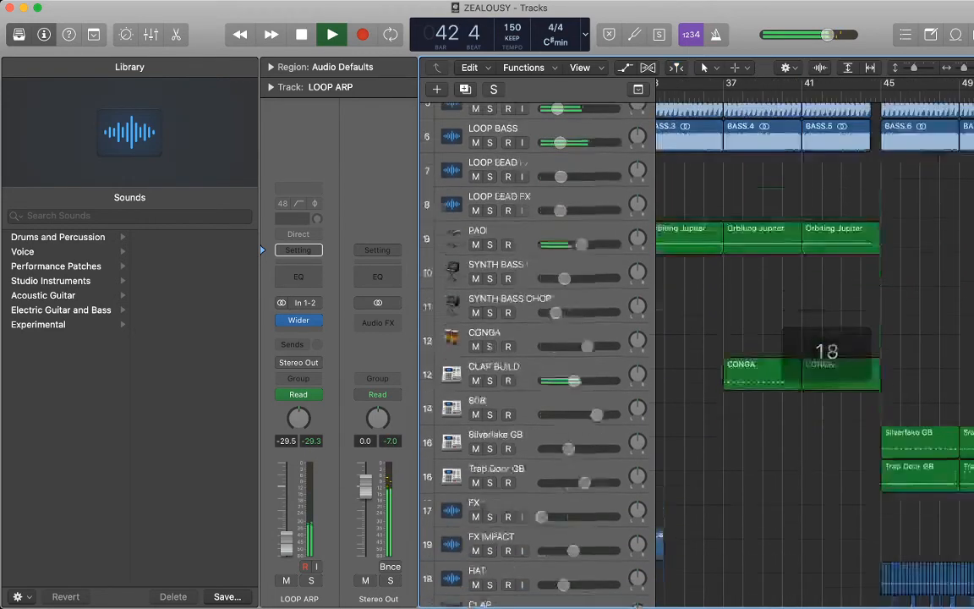
scroll(826, 351, up, 1)
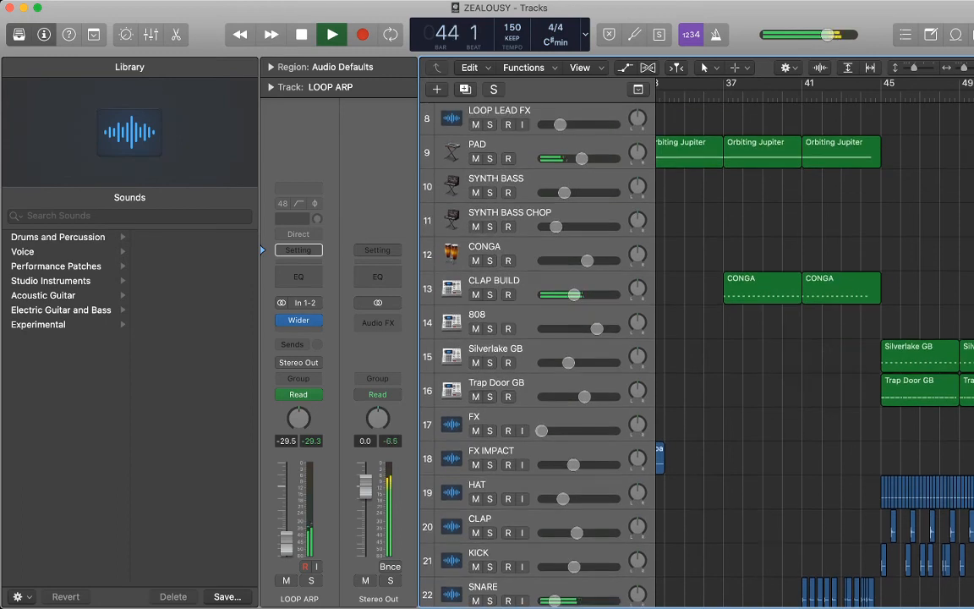
scroll(826, 351, down, 2)
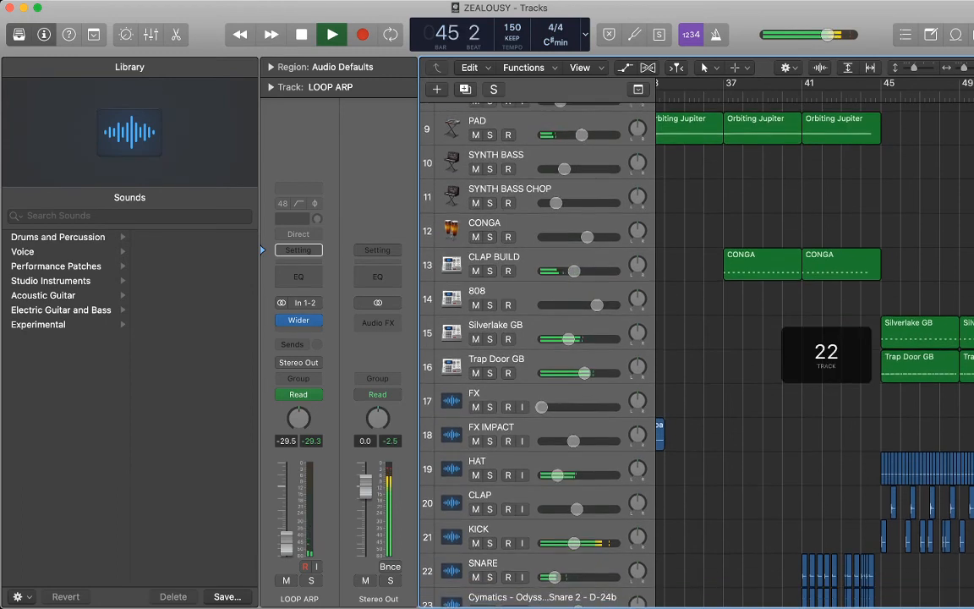
key(space)
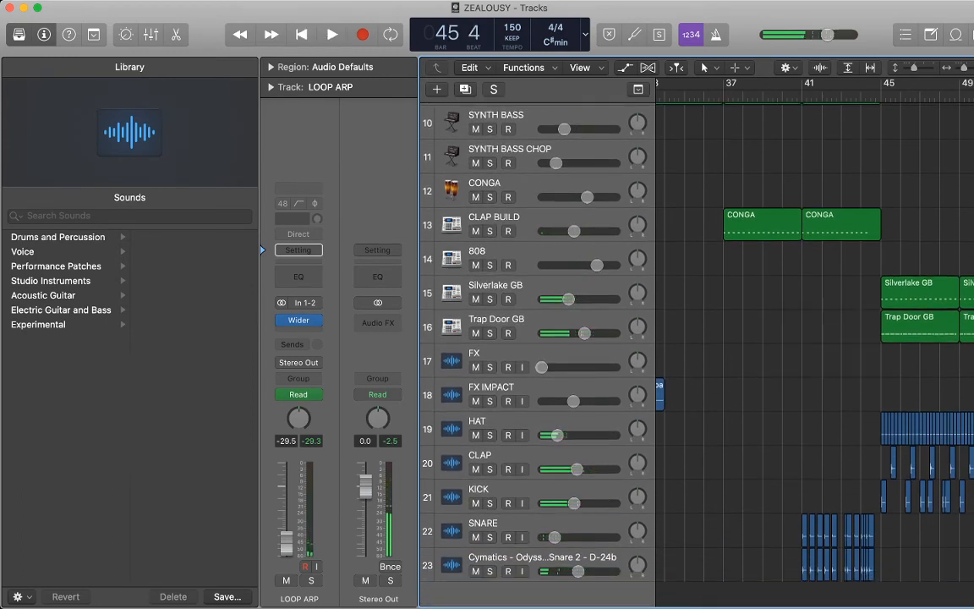
- Rename the Silverlake GB track as CRASH
key(super+Left)
key(super+Left)
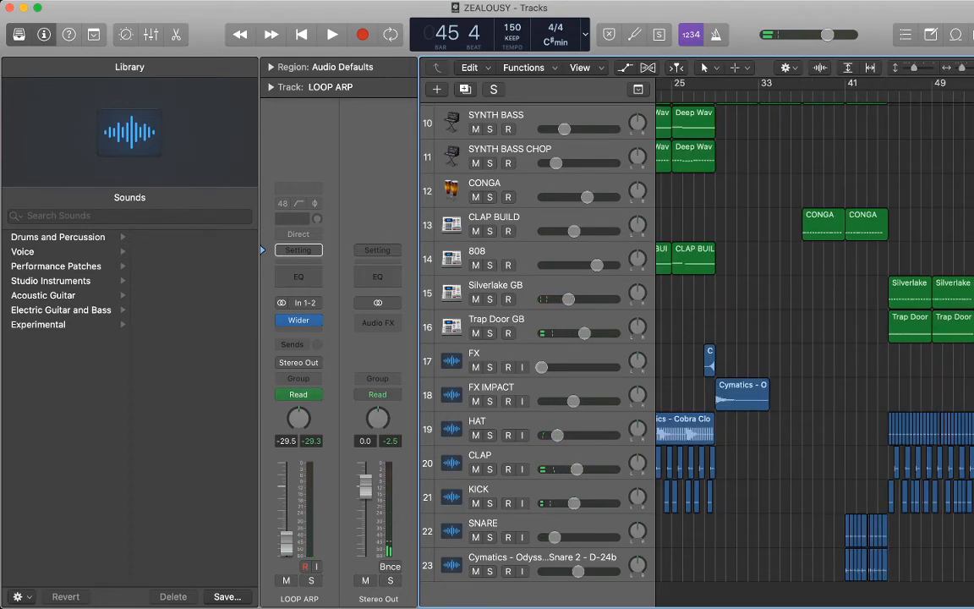
scroll(812, 338, up, 2)
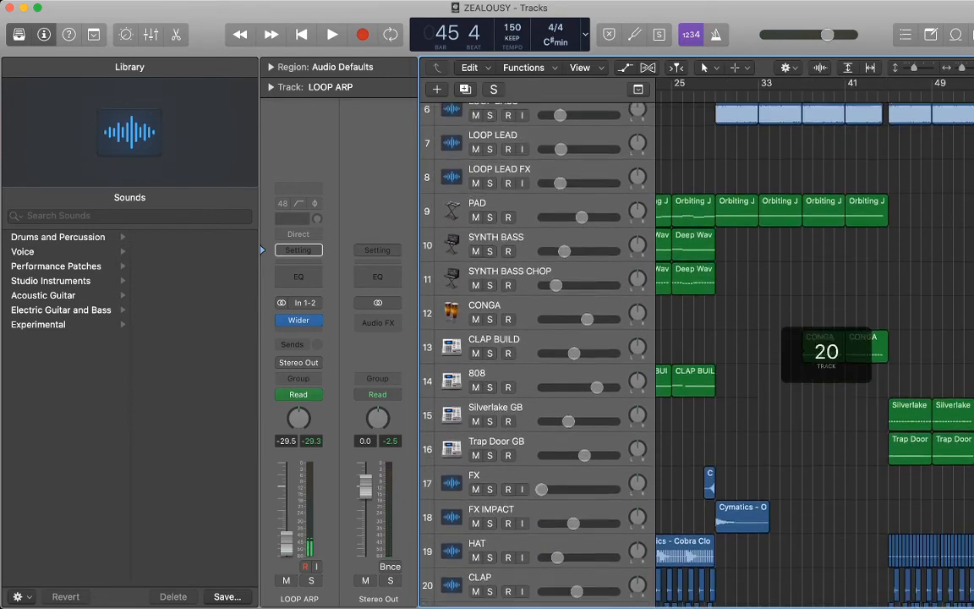
double_click(495, 352)
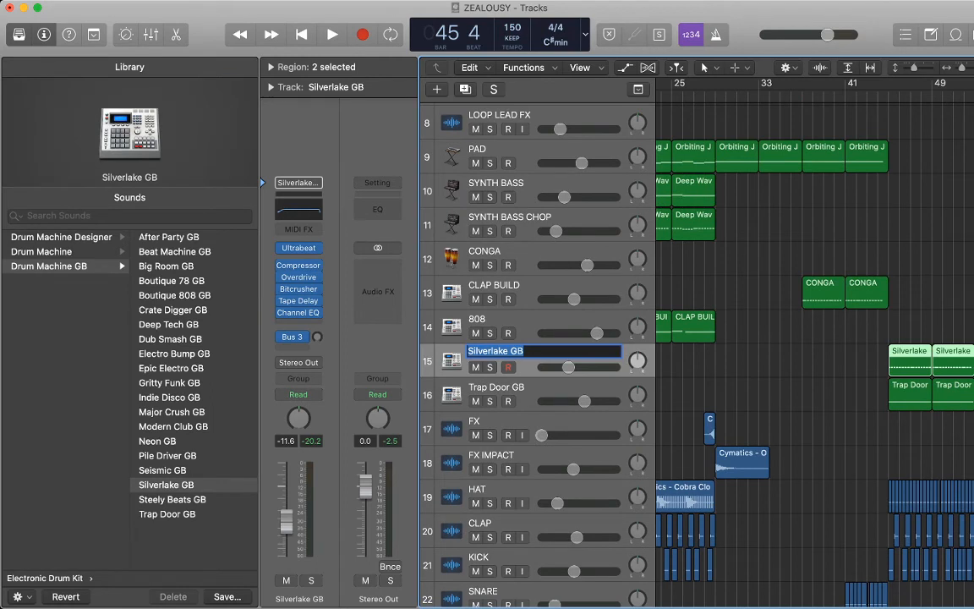
text(CRASH)
key(Return)
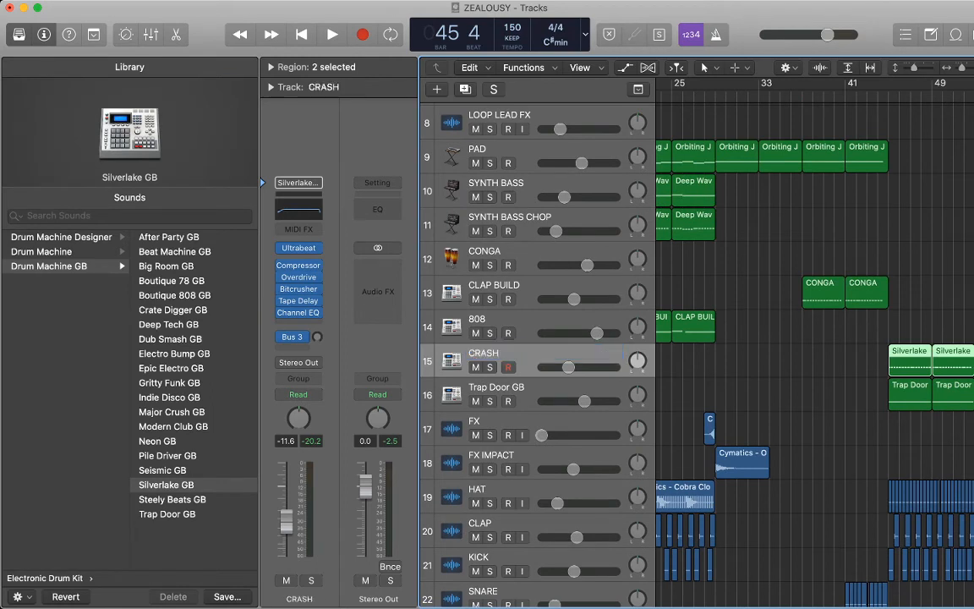
- Rename the Trap Door GB track as HAT 2
key(Down)
key(shift+Return)
text(HAT)
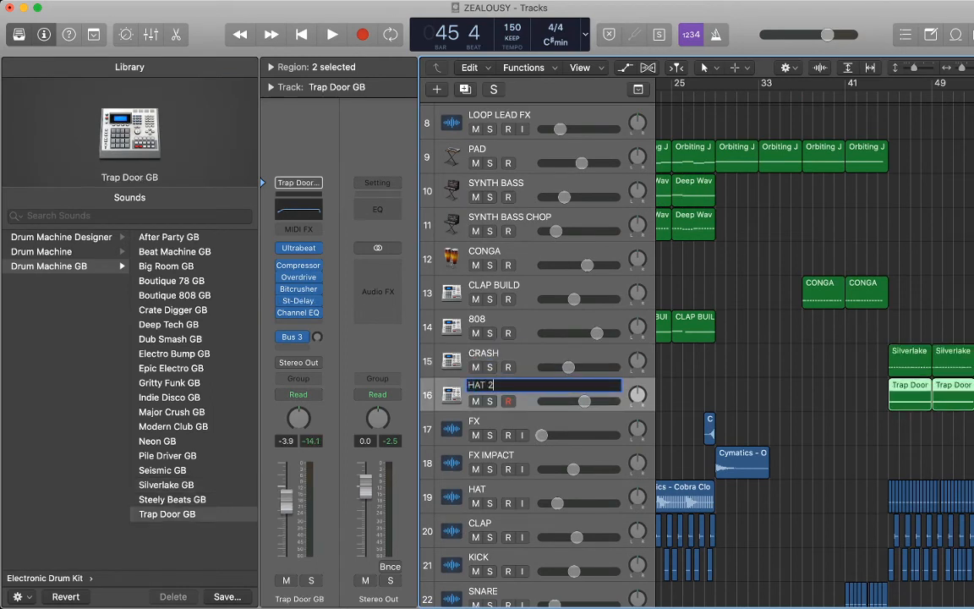
text( 2)
key(Return)
- Play the section from bar 45 and move the HAT 2 track directly below the FX track
key(space)
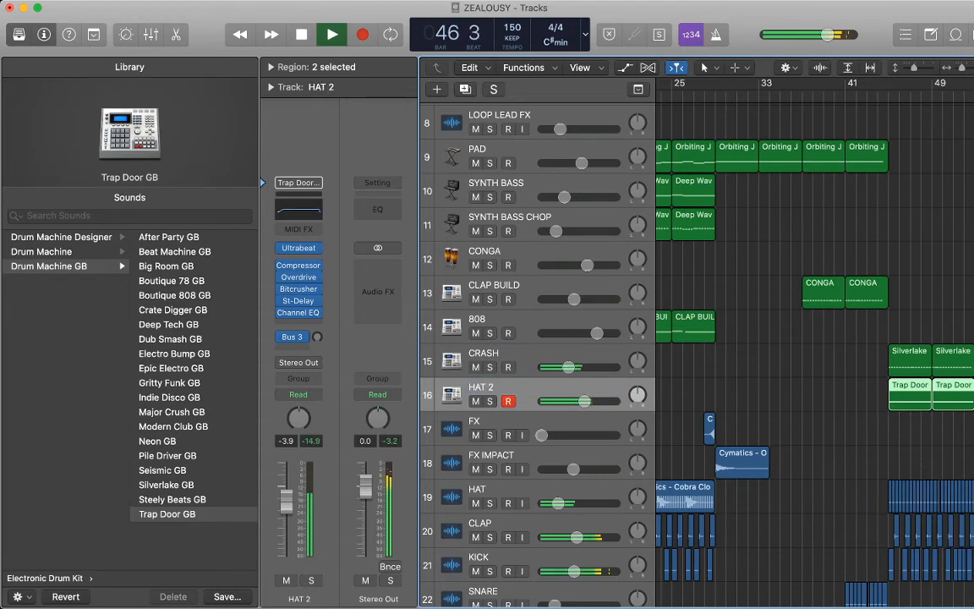
drag(517, 388, 518, 429)
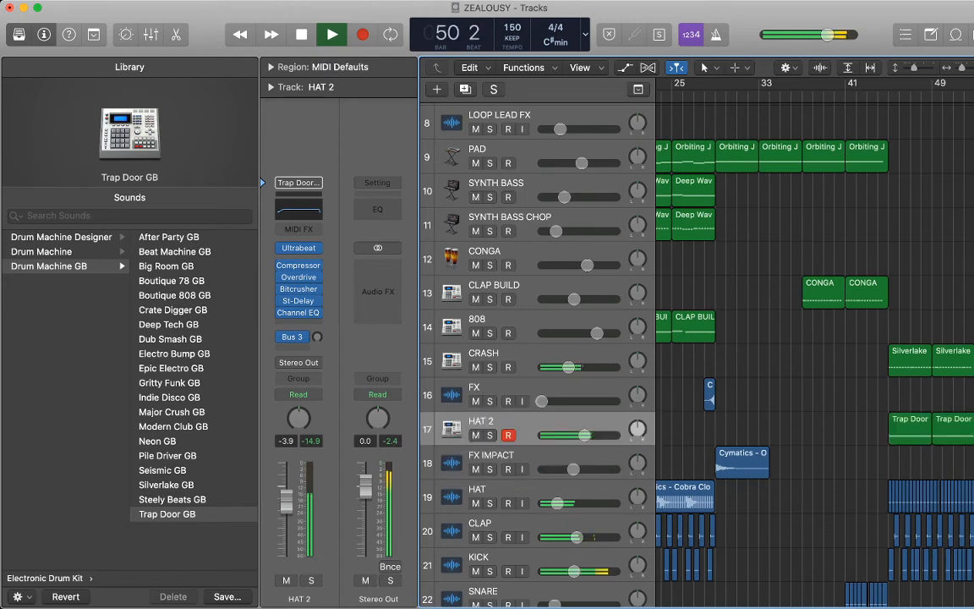
key(z)
key(space)
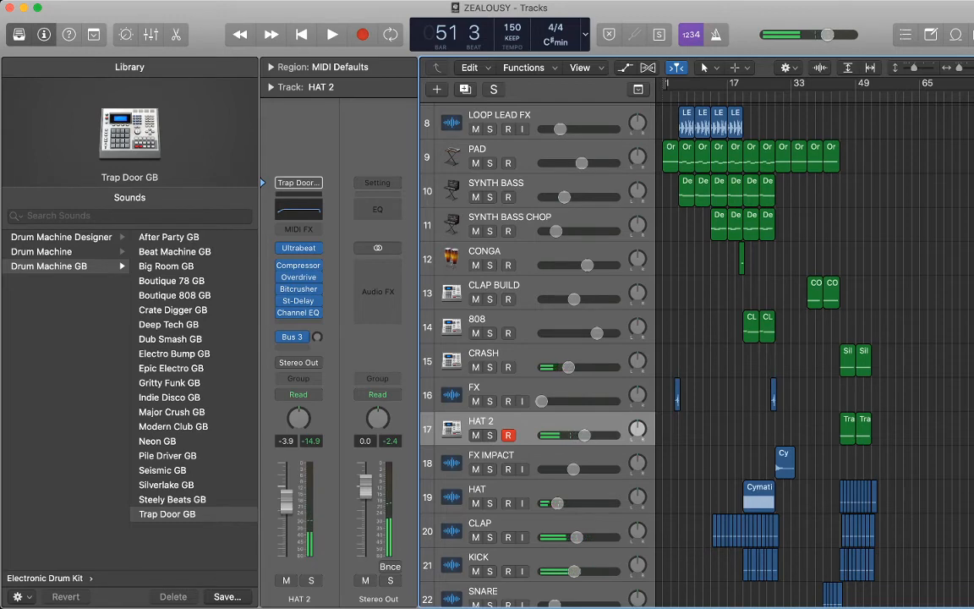
- Copy the two PAD regions at bars 21 and 25 and paste them on the PAD track from bar 45
scroll(538, 338, down, 3)
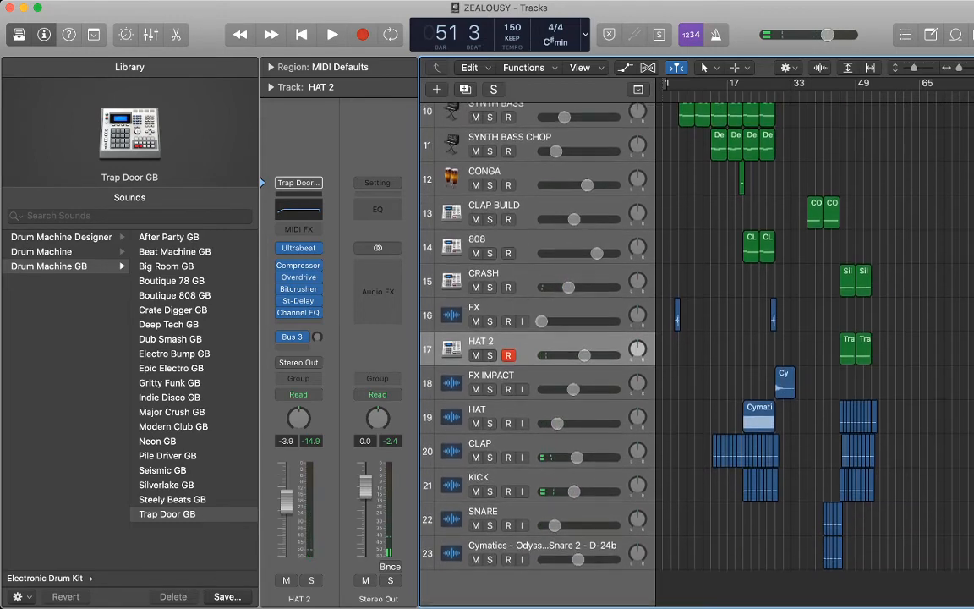
scroll(538, 338, up, 10)
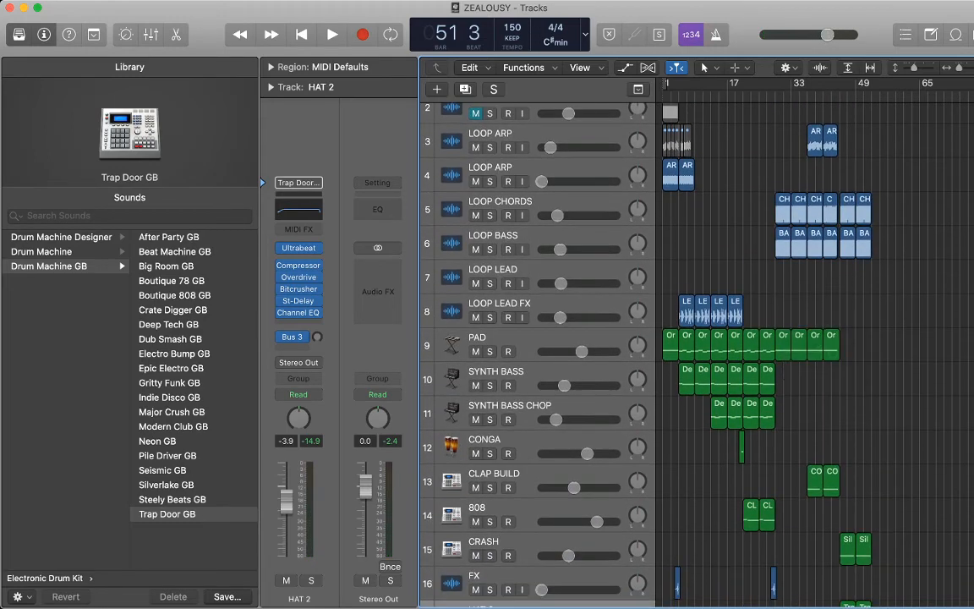
drag(757, 323, 763, 339)
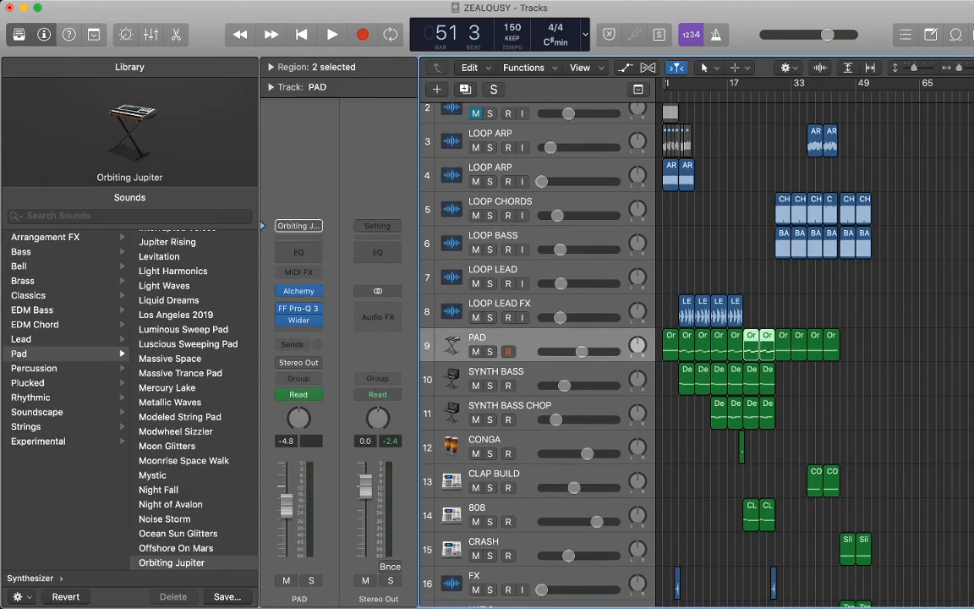
key(comma)
key(comma)
key(comma)
scroll(744, 341, up, 10)
scroll(826, 350, right, 10)
scroll(827, 351, right, 10)
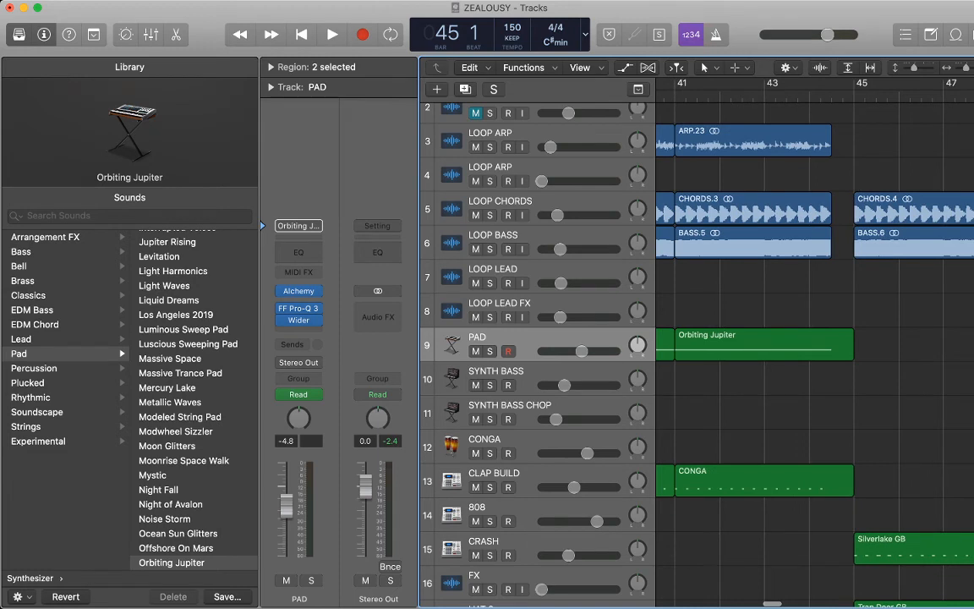
key(super+v)
scroll(827, 351, right, 2)
scroll(826, 351, left, 5)
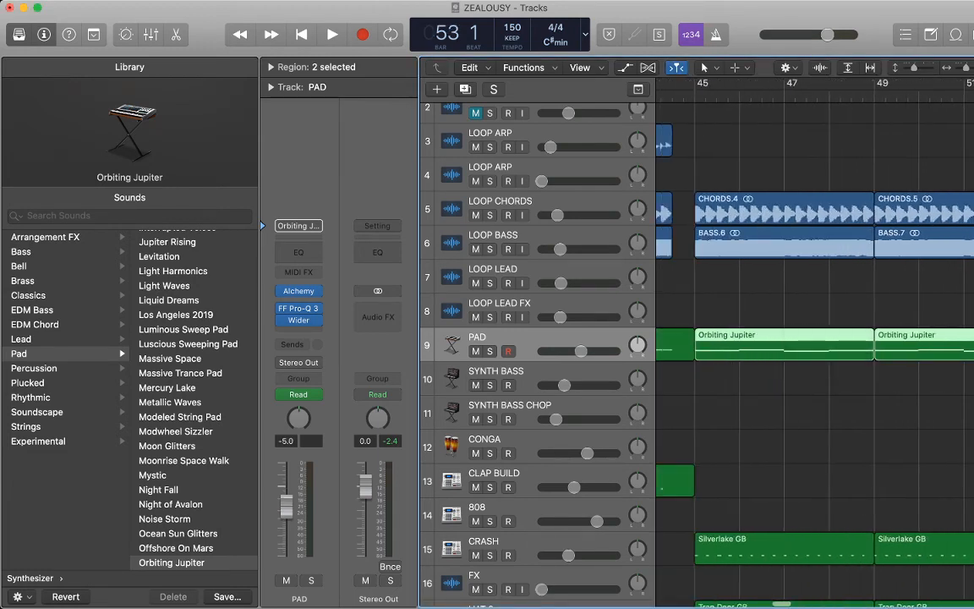
- Play the pasted PAD regions from bar 45 and open them in the Piano Roll
key(shift+space)
click(787, 397)
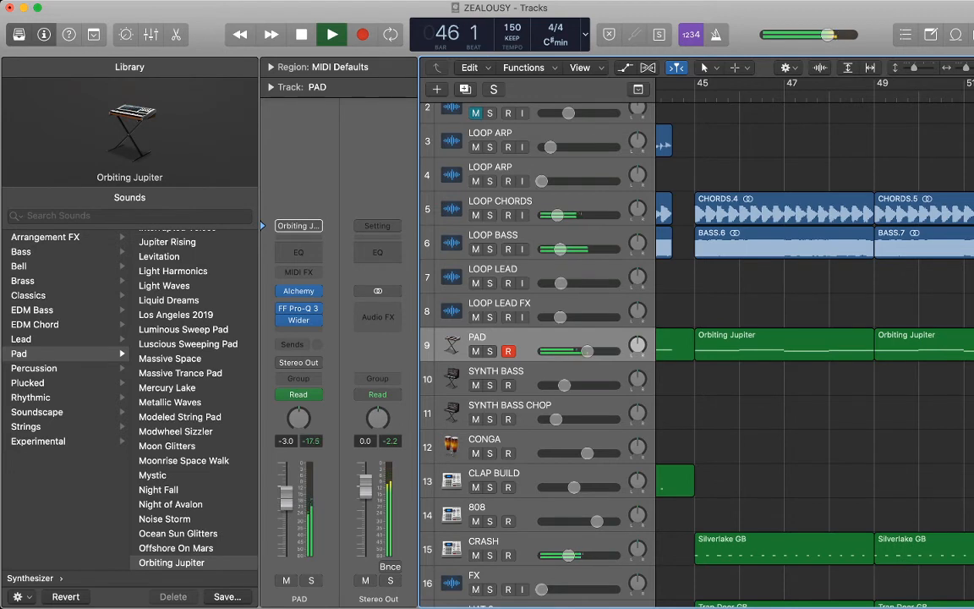
drag(862, 378, 919, 348)
key(p)
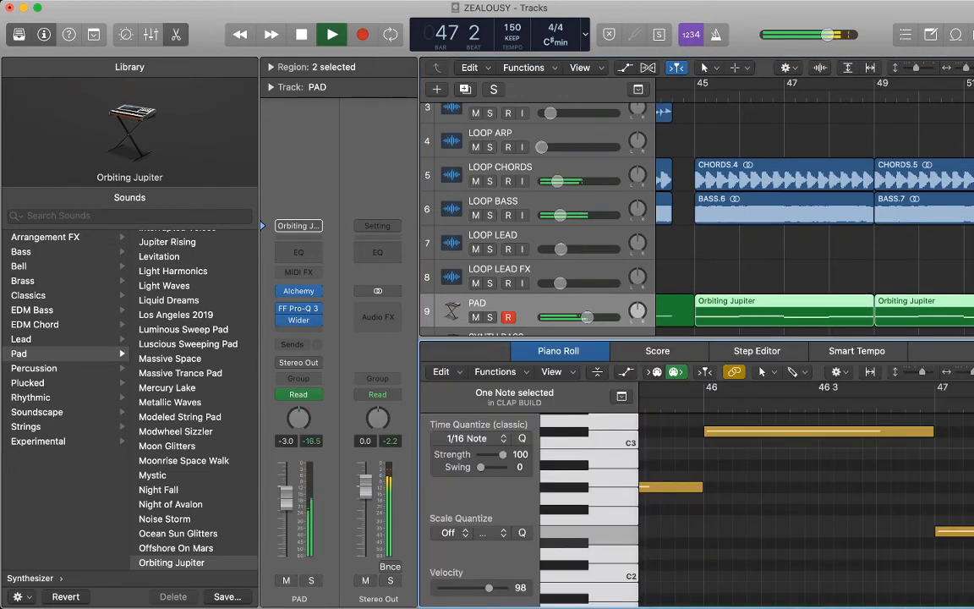
- Select all eight notes in the two PAD regions from bar 45 and transpose them up one octave
scroll(826, 499, down, 5)
scroll(827, 499, left, 2)
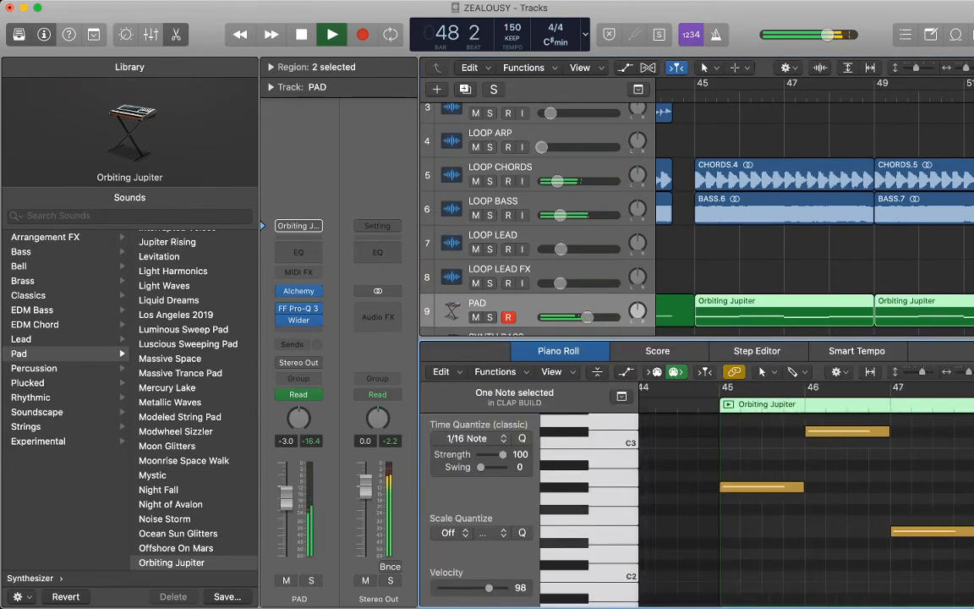
scroll(826, 499, down, 5)
scroll(826, 499, right, 3)
key(space)
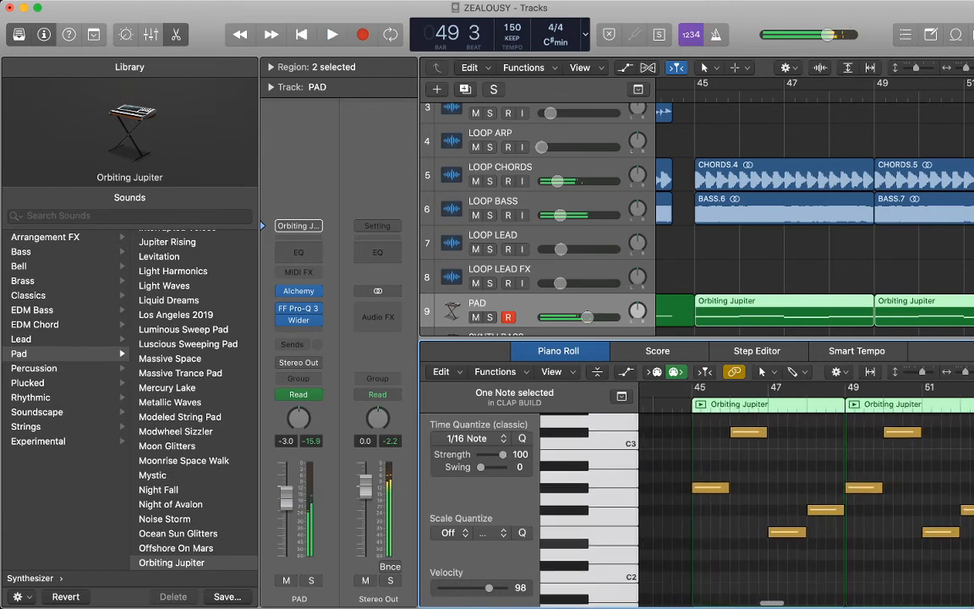
scroll(826, 499, right, 2)
drag(972, 573, 652, 408)
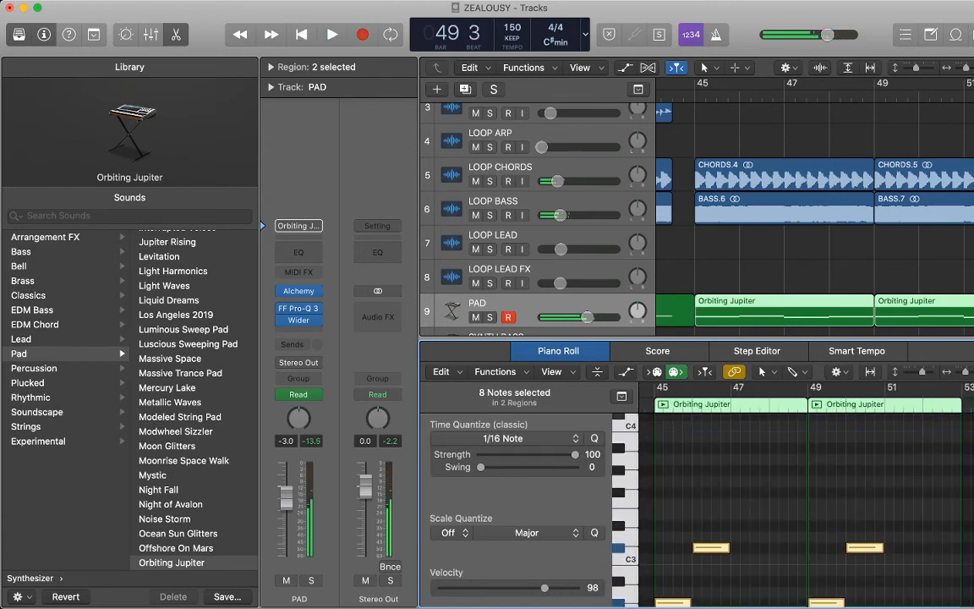
scroll(808, 507, down, 4)
scroll(808, 507, up, 4)
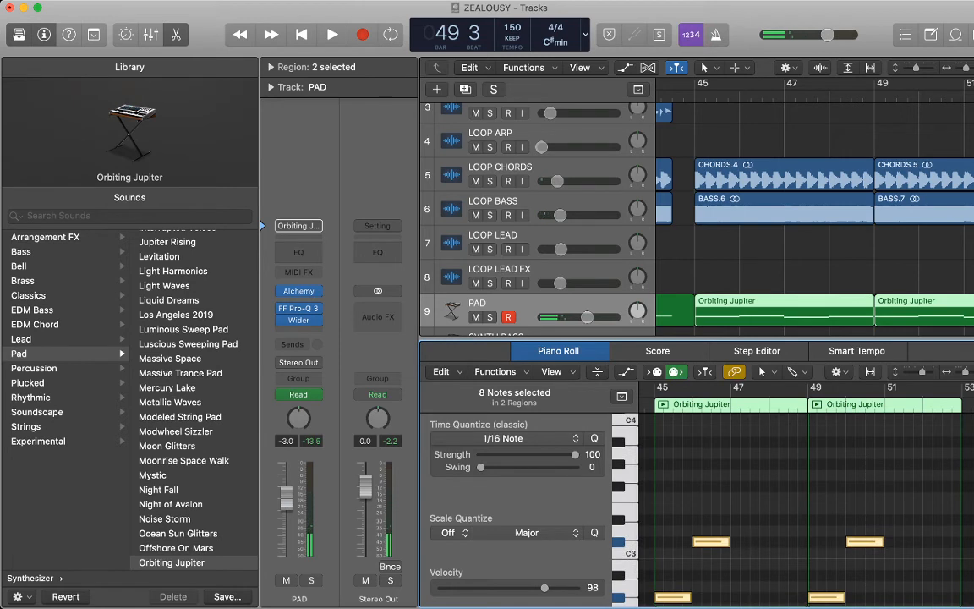
drag(827, 597, 827, 463)
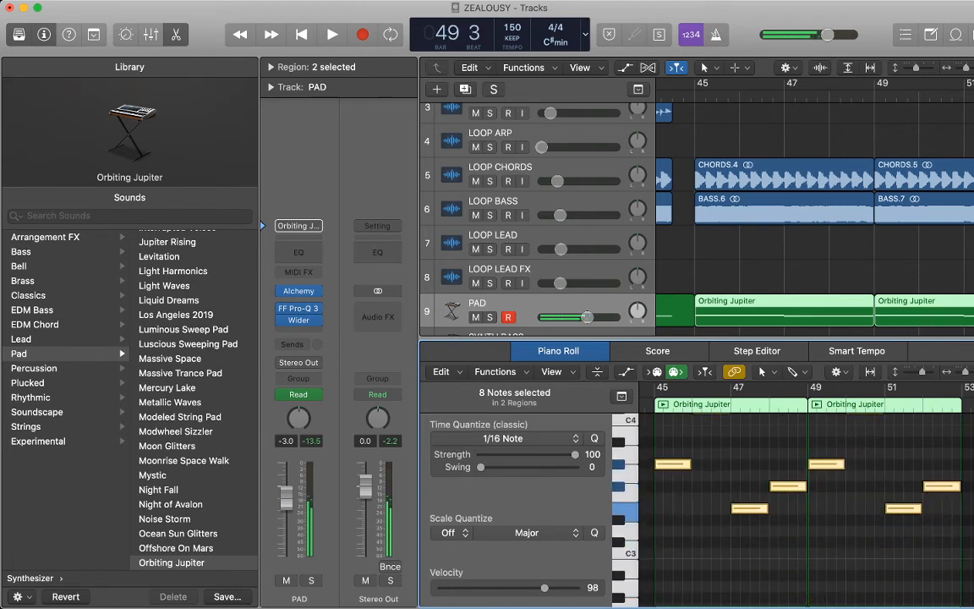
- Play the transposed PAD part from bar 45 and close the Piano Roll
click(696, 92)
key(space)
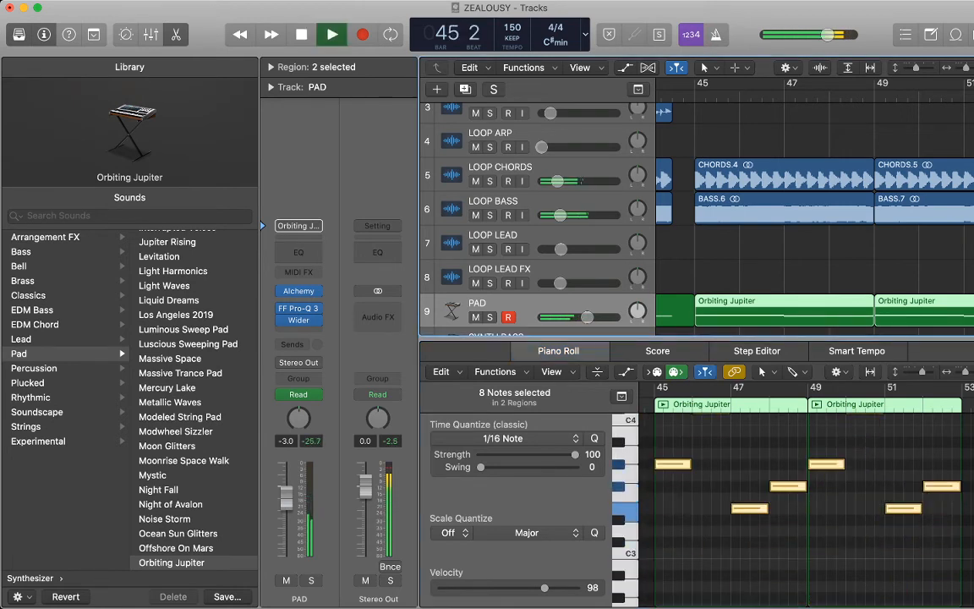
click(762, 258)
key(e)
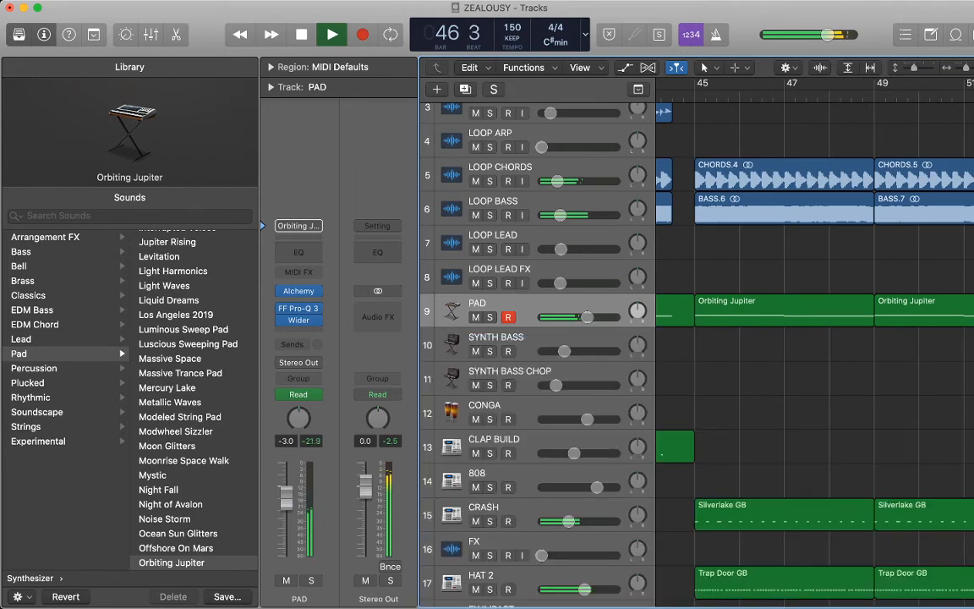
key(super+Left)
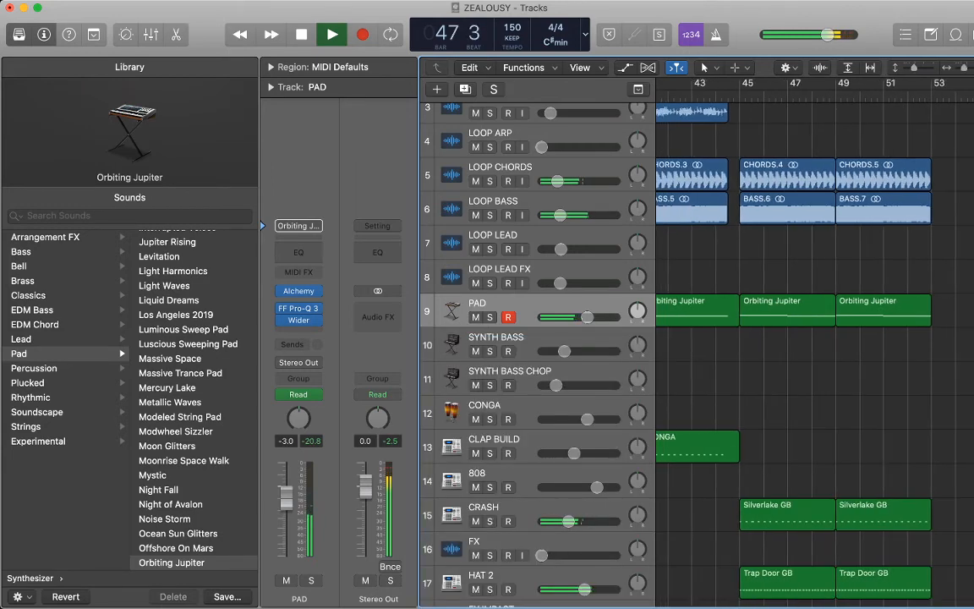
scroll(827, 355, up, 2)
scroll(826, 355, down, 2)
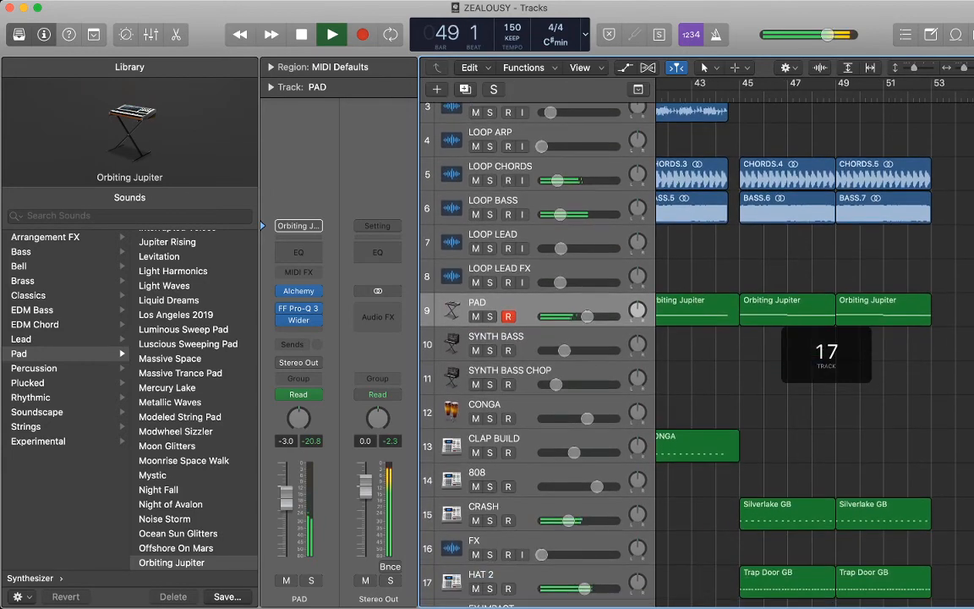
scroll(815, 355, left, 3)
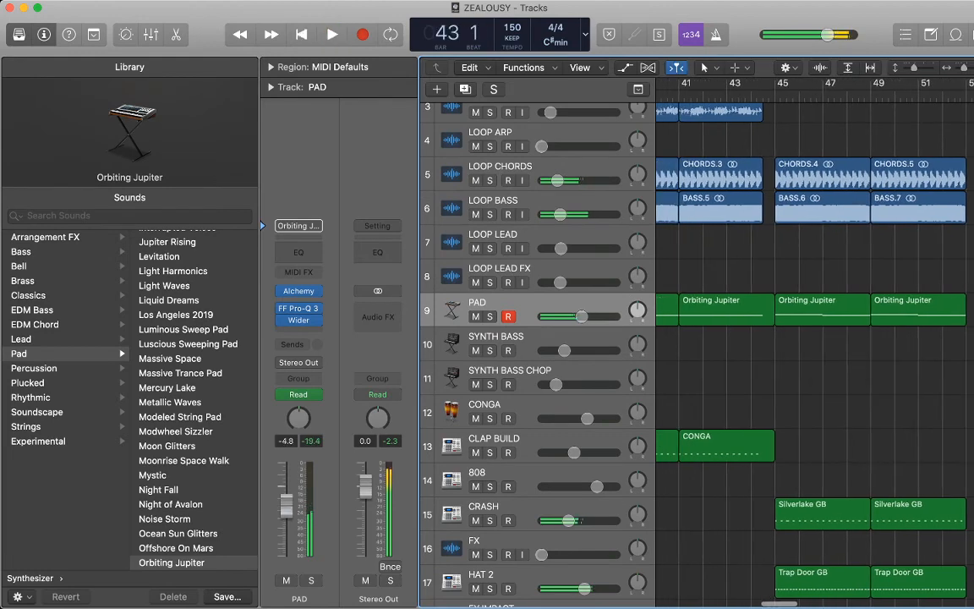
- Play from bar 43 while examining the PAD track's volume automation around bar 45, and hide the automation again
key(space)
key(a)
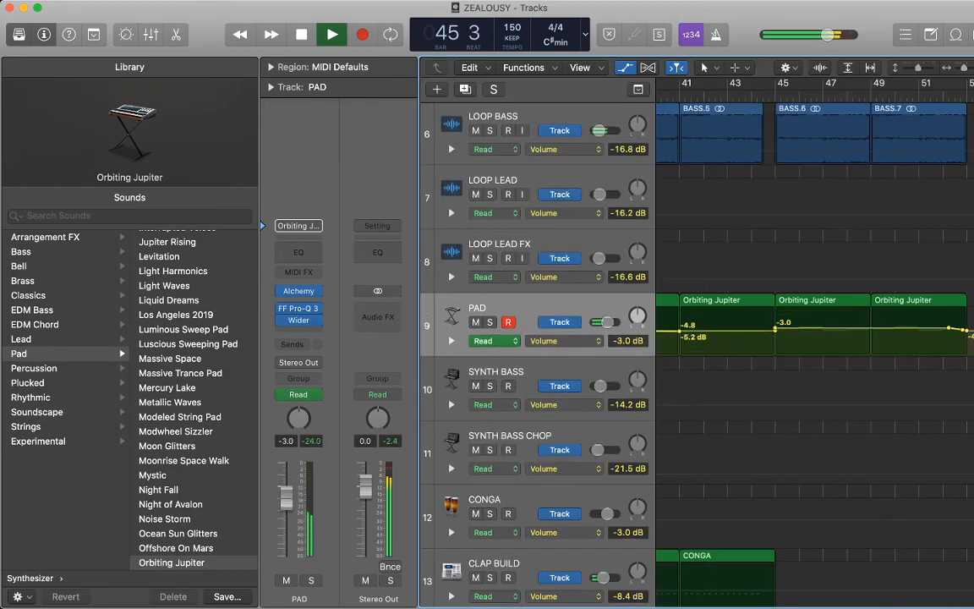
key(a)
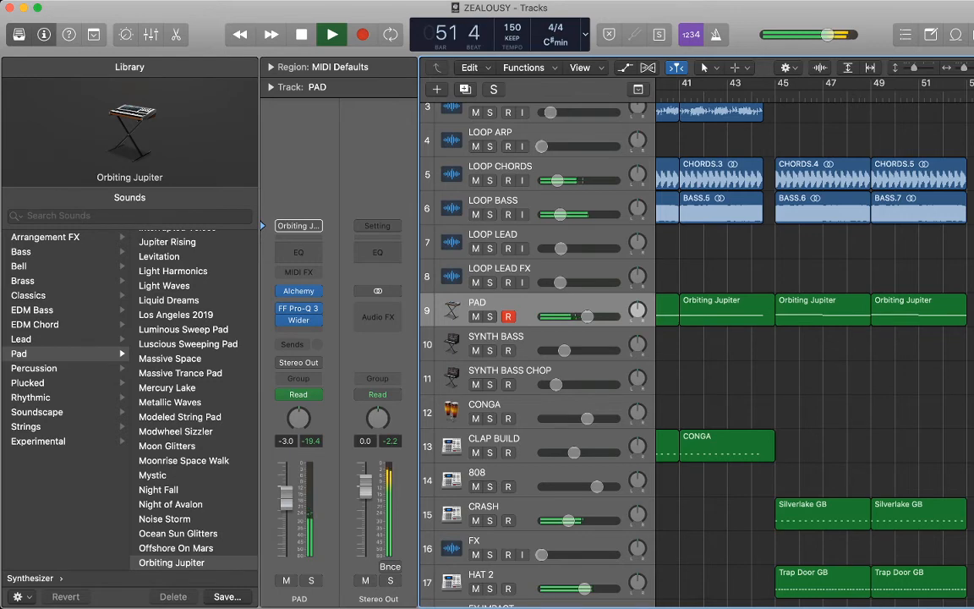
- Play the whole arrangement from bar 1 with the FULL LOOP track selected
key(z)
key(space)
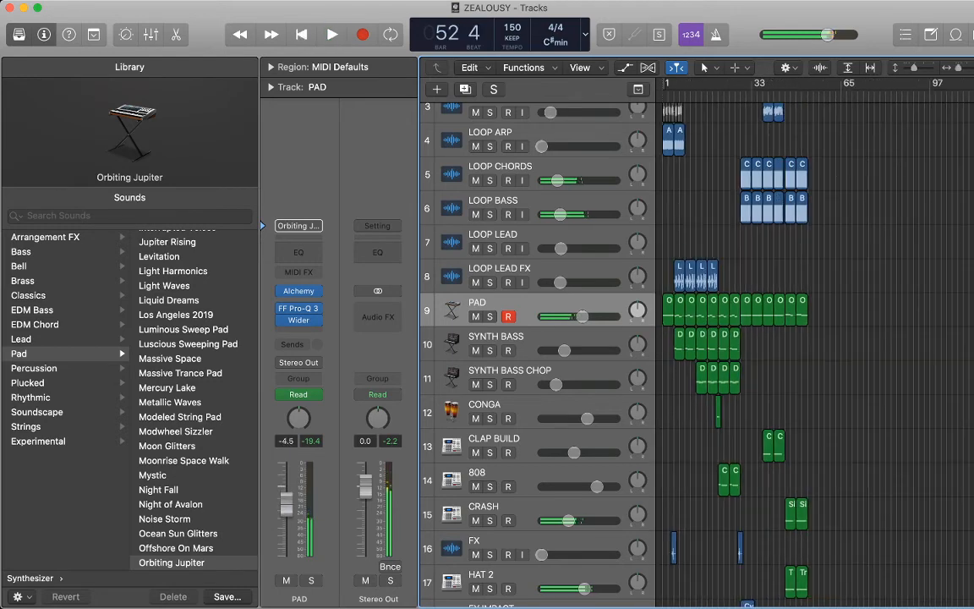
key(Up)
scroll(698, 354, up, 3)
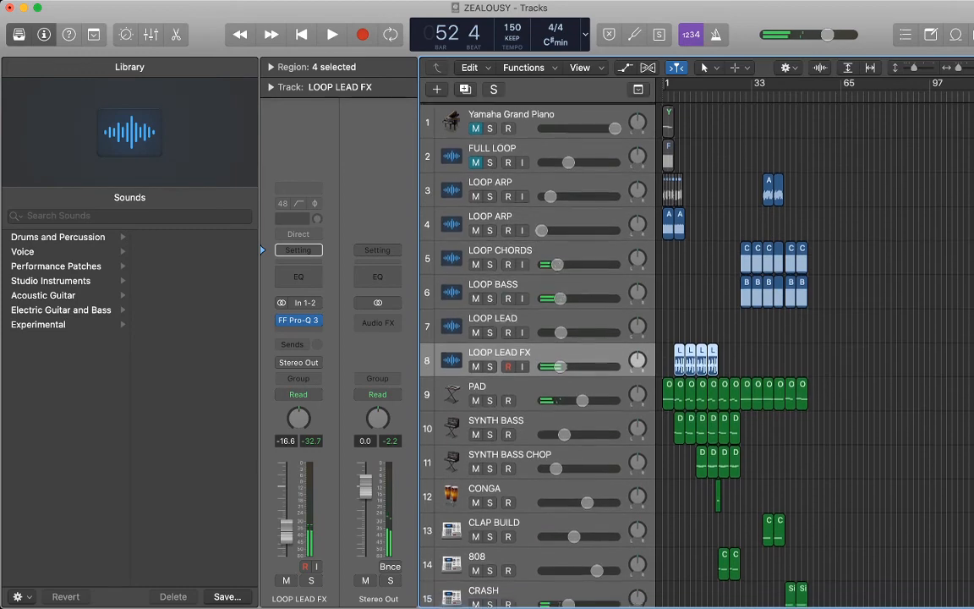
click(524, 148)
key(Return)
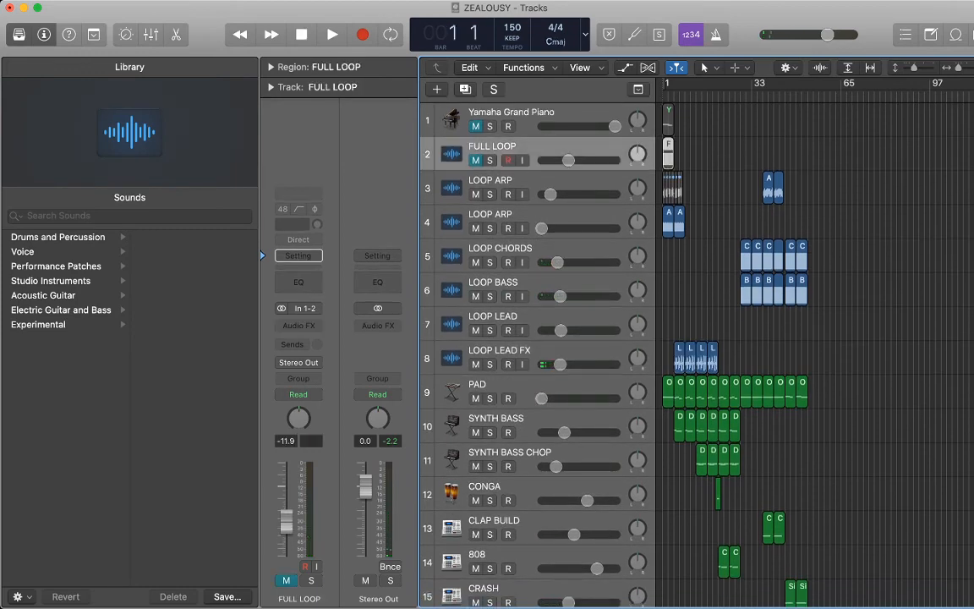
key(space)
- Rename the Cymatics Snare 2 track at the end of the track list as SNARE 2
scroll(826, 352, down, 7)
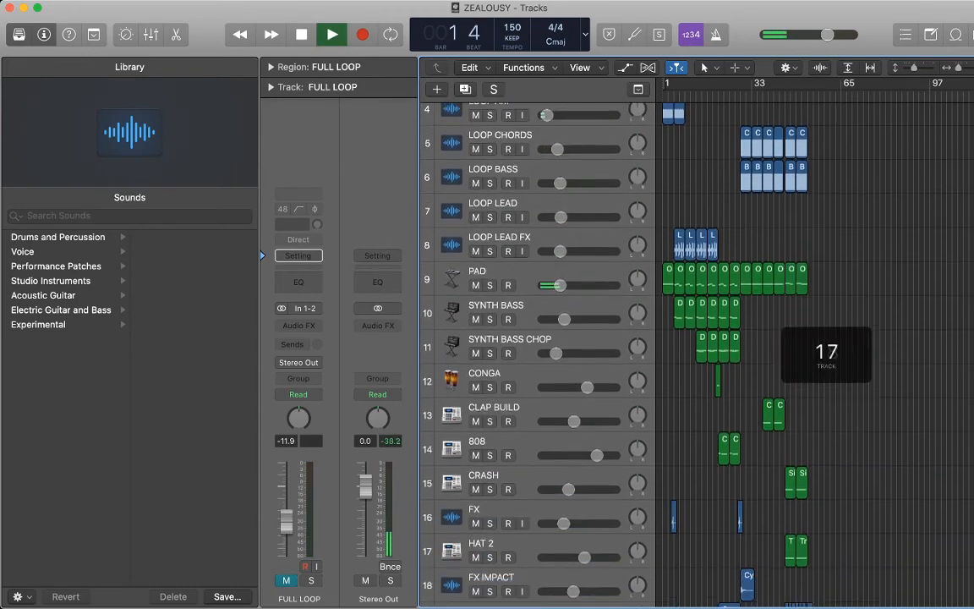
scroll(826, 352, down, 2)
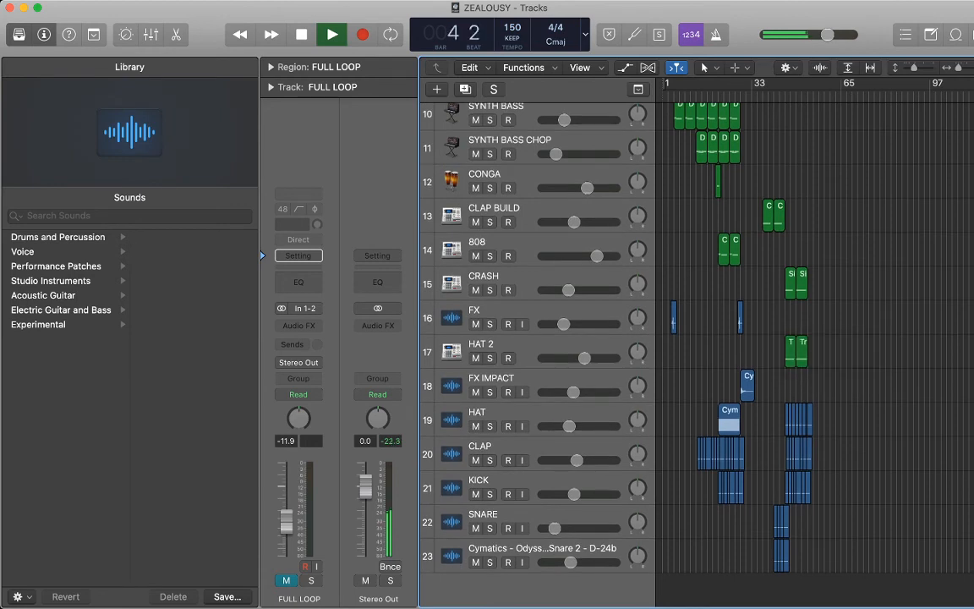
double_click(539, 548)
text(SNARE 2)
key(Return)
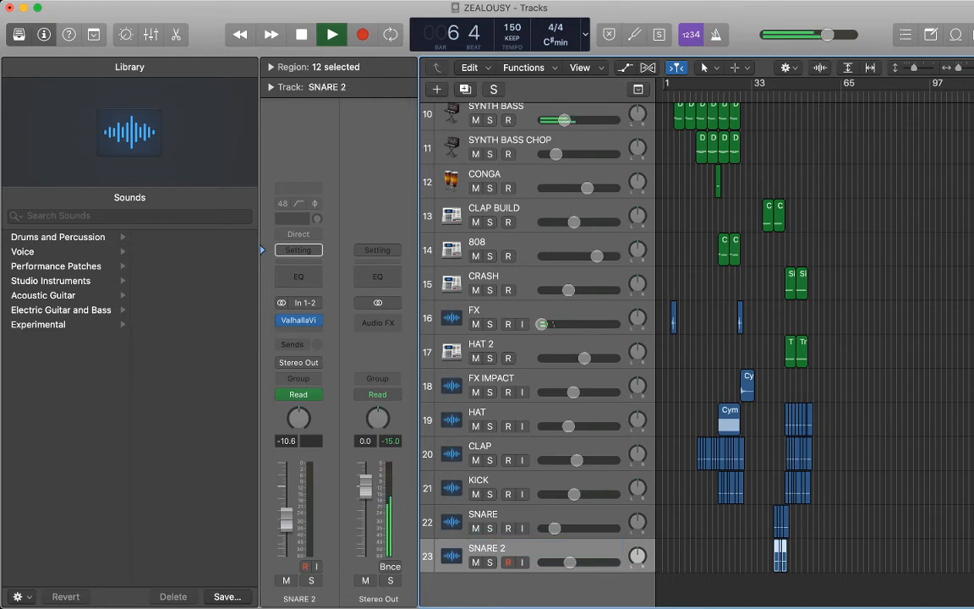
- Move the SNARE and SNARE 2 tracks directly below HAT, and the 808 track directly below KICK
shift+click(539, 516)
drag(539, 517, 539, 433)
click(538, 448)
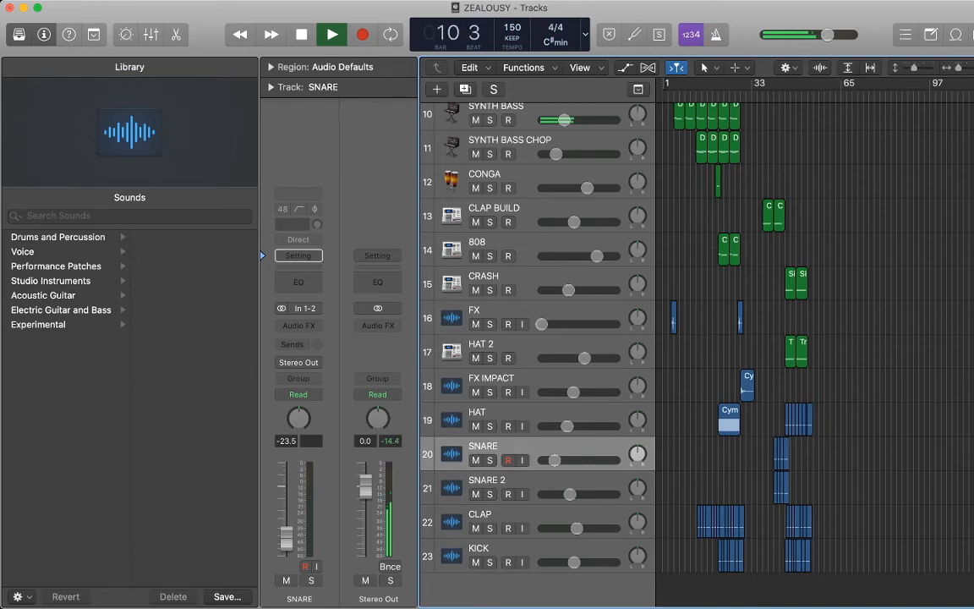
drag(539, 243, 539, 559)
click(778, 558)
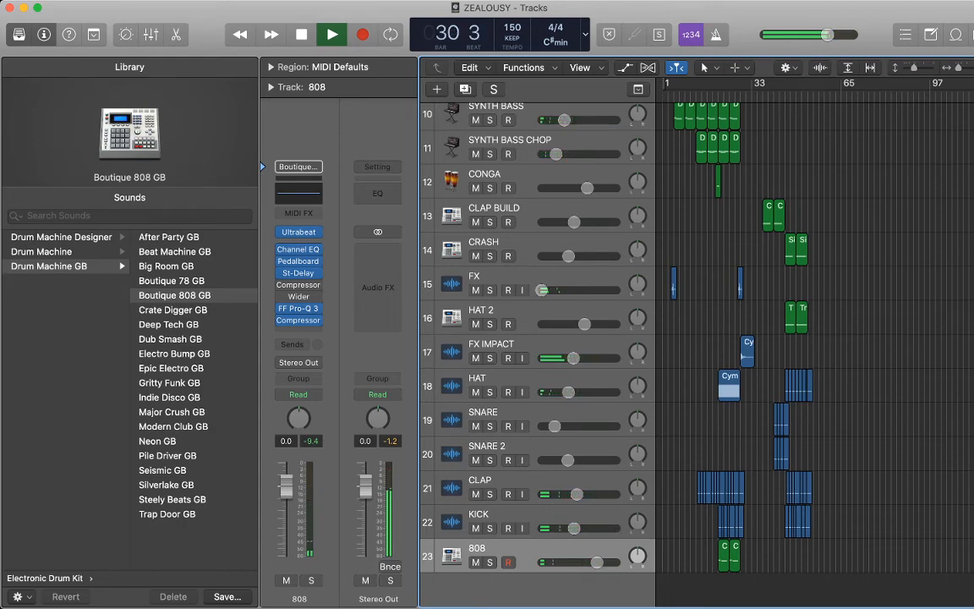
- Review the arrangement of all tracks during playback, looking closely at the regions leading into bar 45
scroll(693, 338, up, 10)
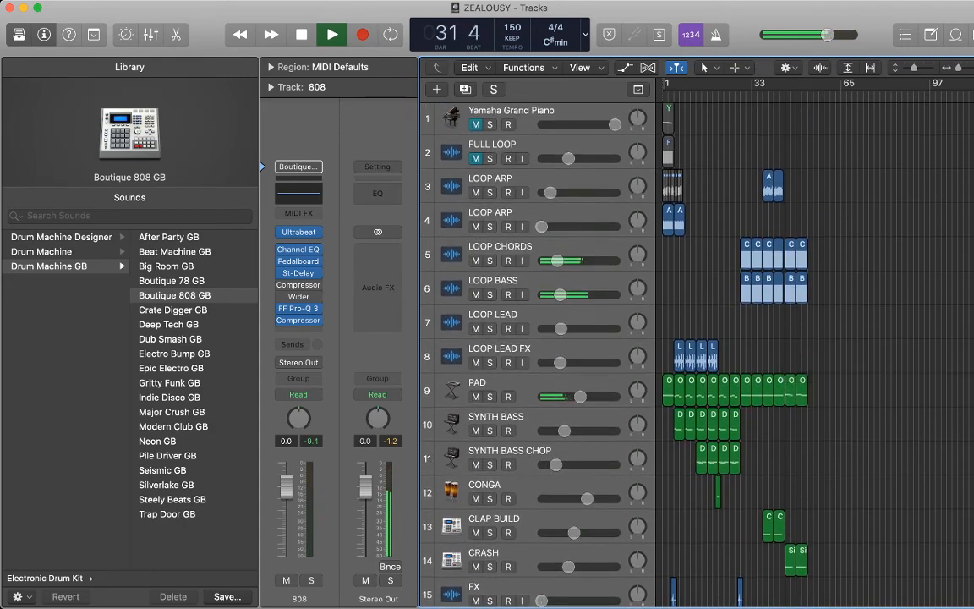
scroll(693, 338, down, 6)
scroll(693, 338, down, 1)
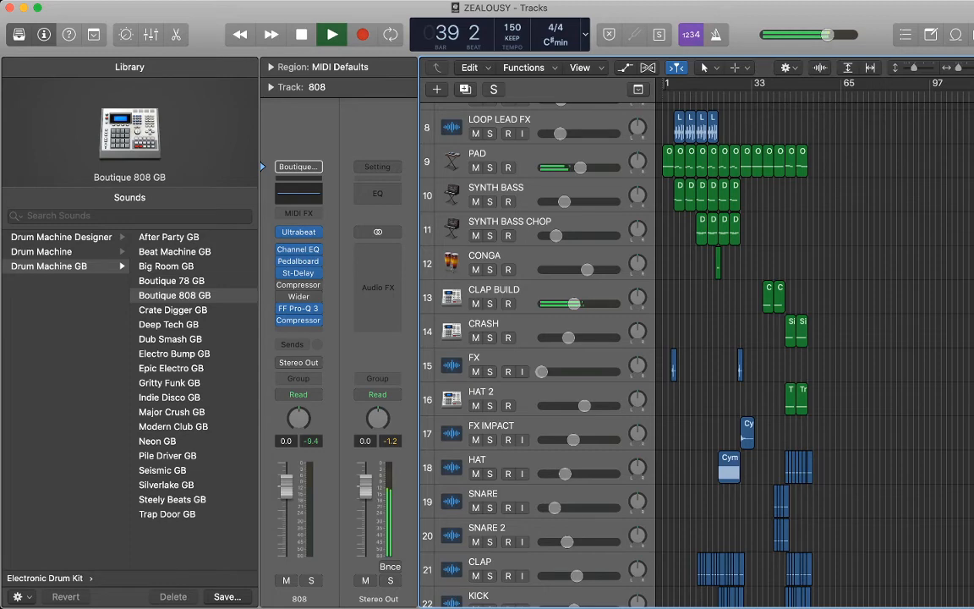
scroll(803, 351, up, 1)
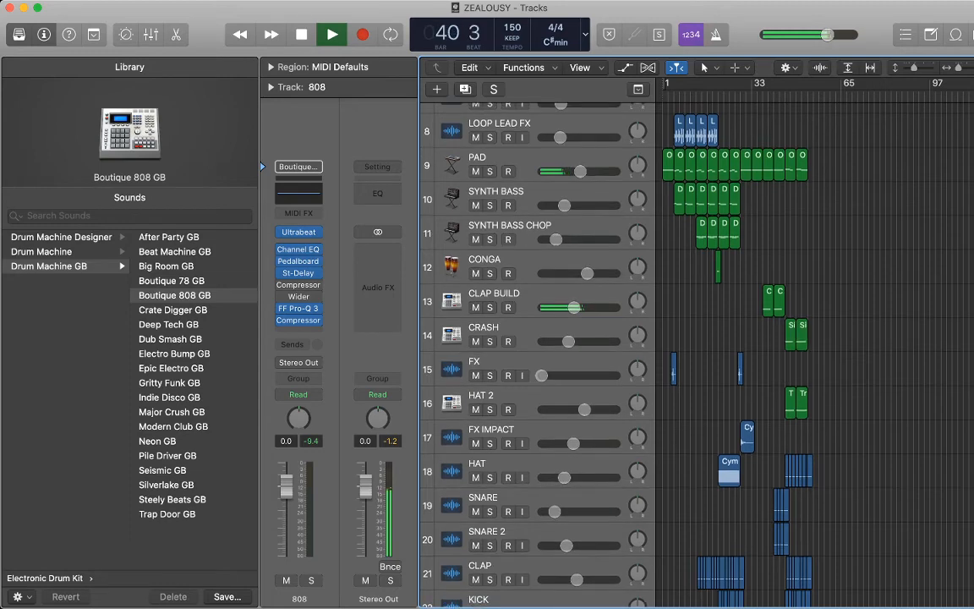
key(super+Right)
key(super+Right)
key(super+Right)
key(super+Right)
key(super+Right)
scroll(815, 351, left, 3)
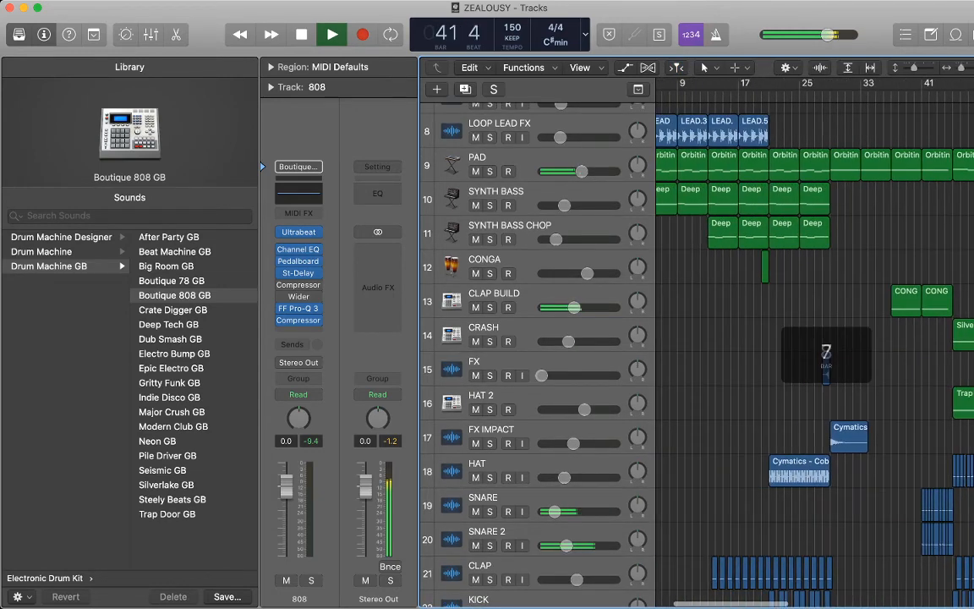
scroll(826, 355, right, 10)
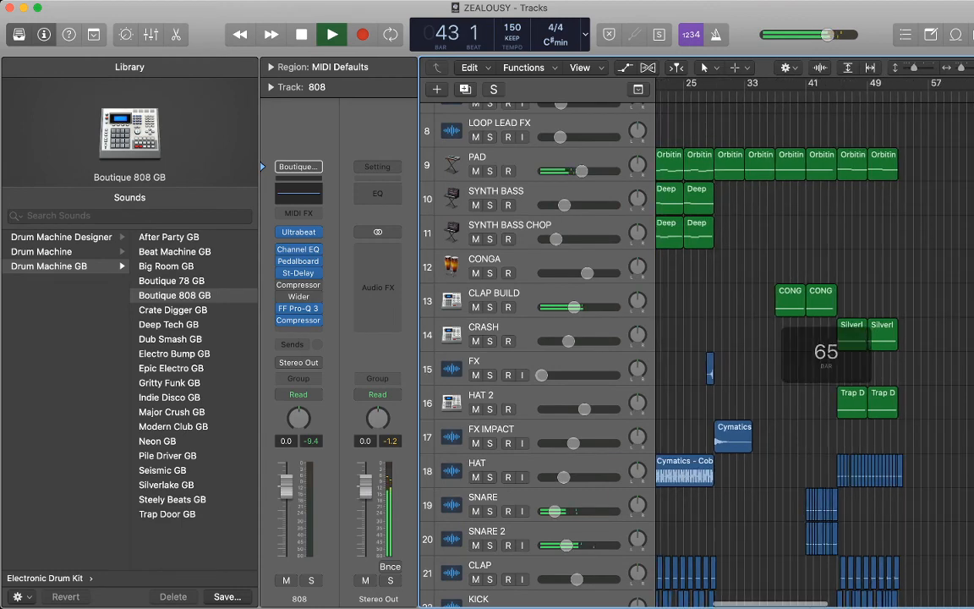
scroll(826, 350, right, 3)
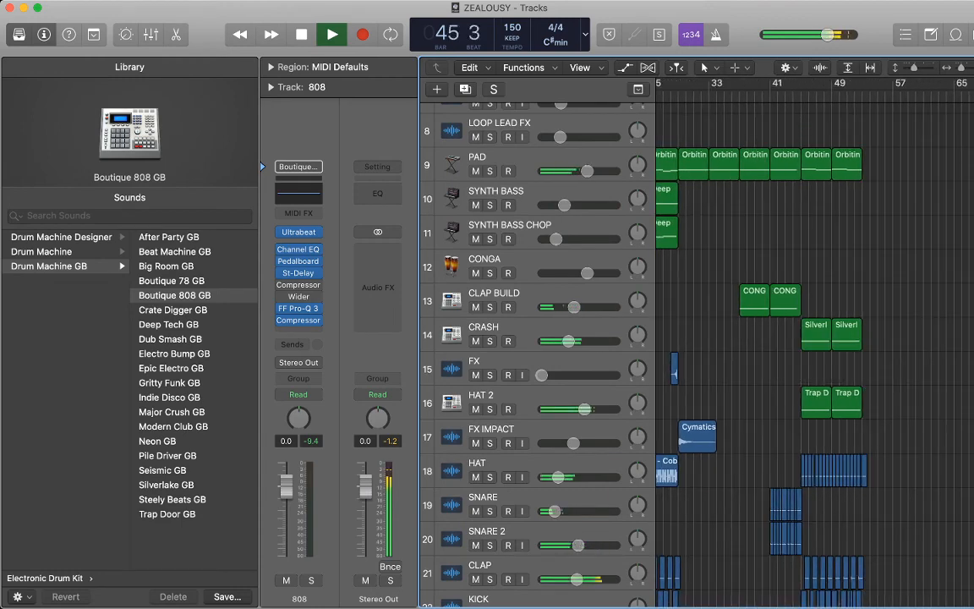
- Place the short CONGA region from bar 20 at bar 44 on the CONGA track
click(525, 260)
scroll(827, 355, left, 5)
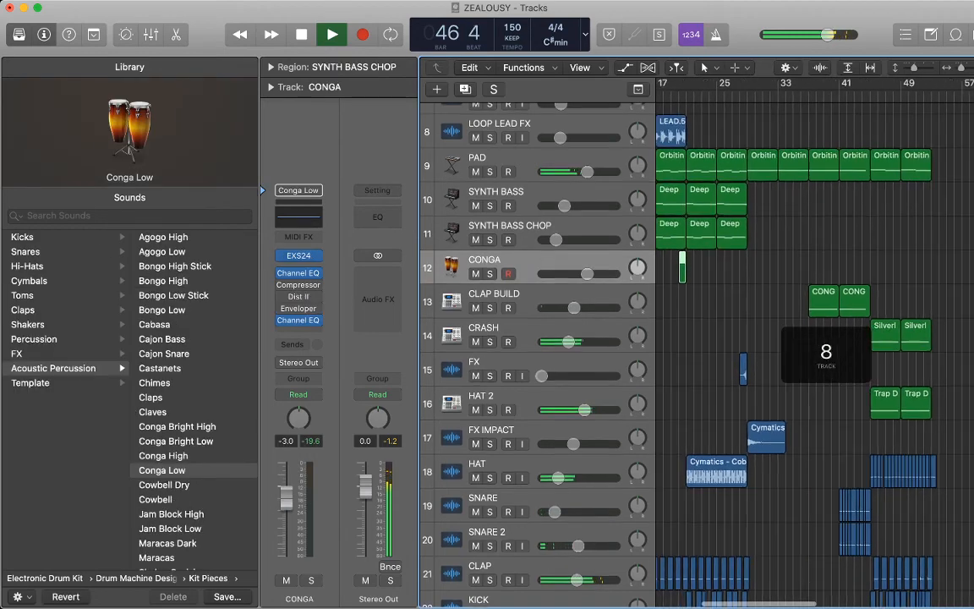
drag(683, 269, 866, 269)
scroll(866, 269, right, 3)
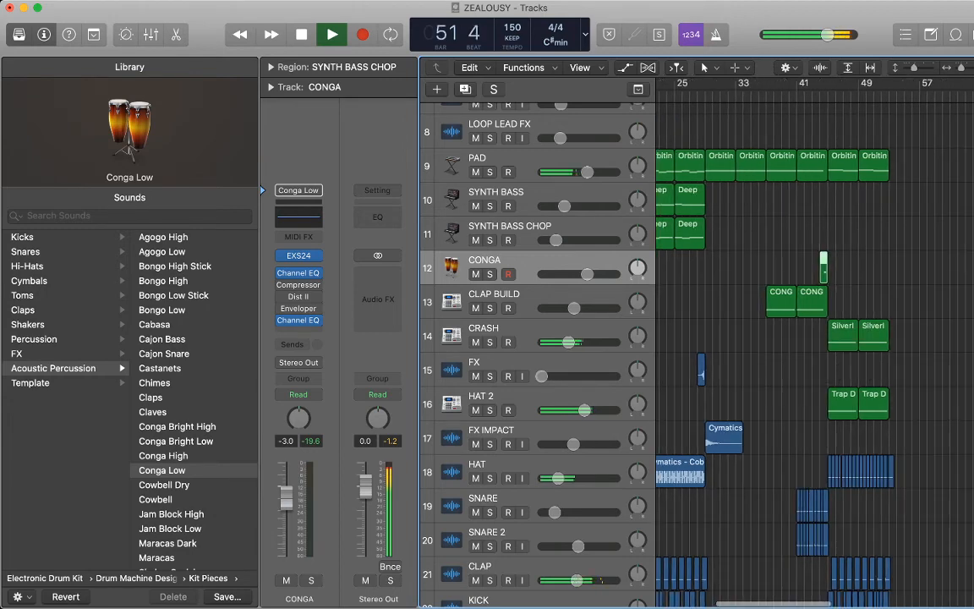
- Play the CONGA fill from bar 44 into bar 45 and stop playback
key(super+Right)
key(super+Right)
key(super+Right)
key(super+Right)
key(super+Right)
key(super+Right)
key(super+Right)
key(super+Right)
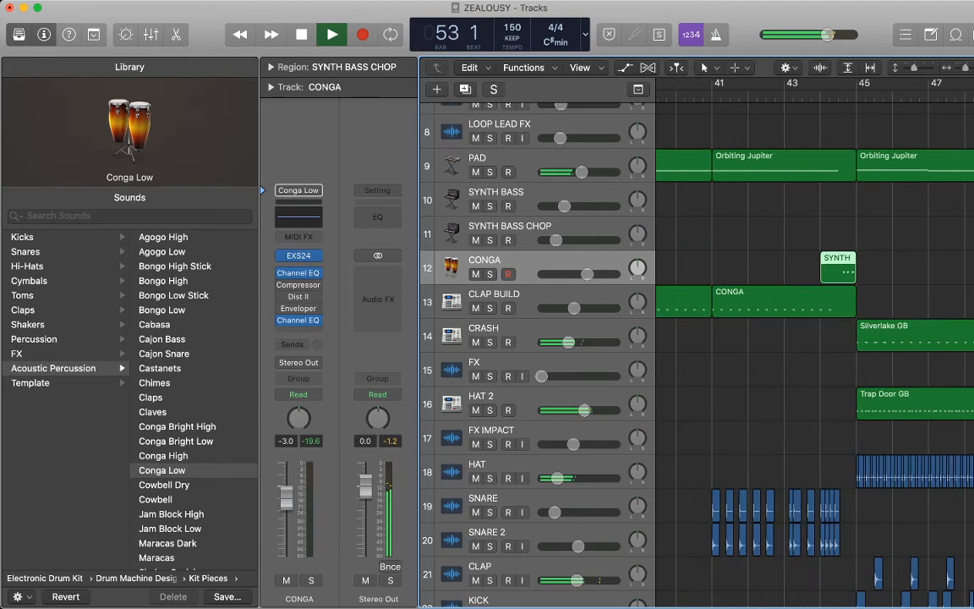
key(space)
scroll(846, 269, right, 3)
click(845, 269)
click(781, 98)
key(space)
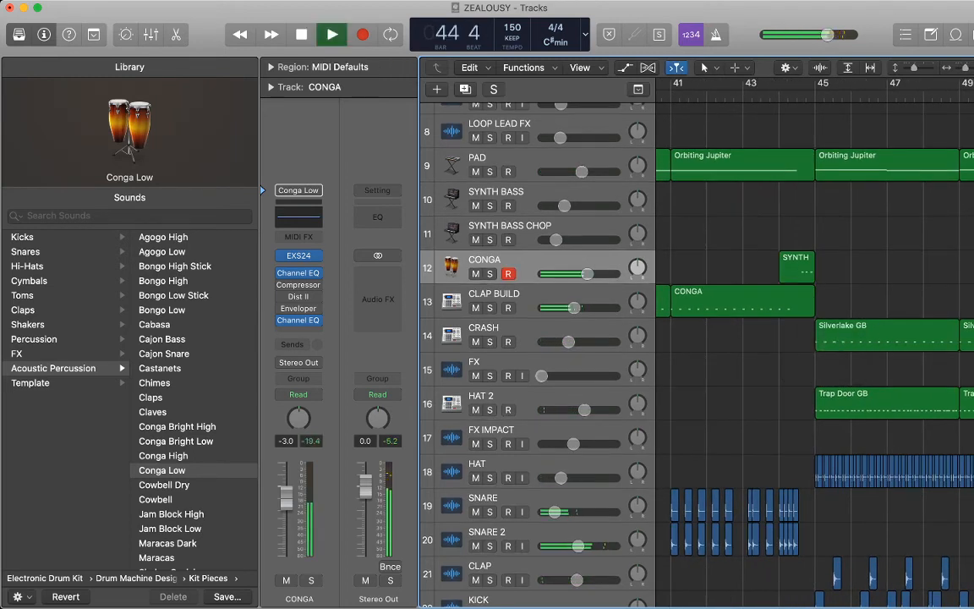
key(space)
- Create a software instrument track below CONGA and audition the Sunset, Neo Soul and Motown Revisited drum kits on it
scroll(736, 338, down, 5)
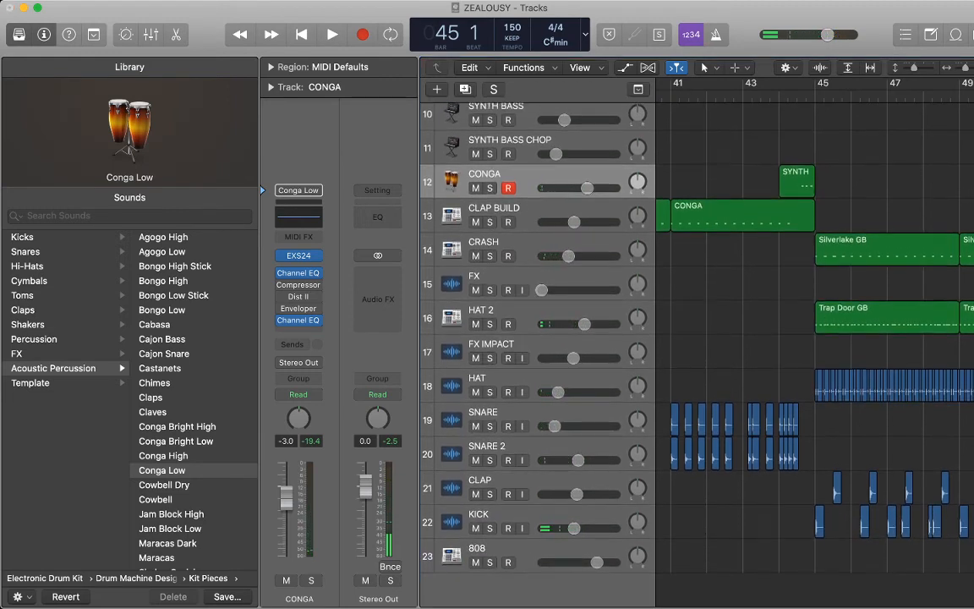
key(alt+super+s)
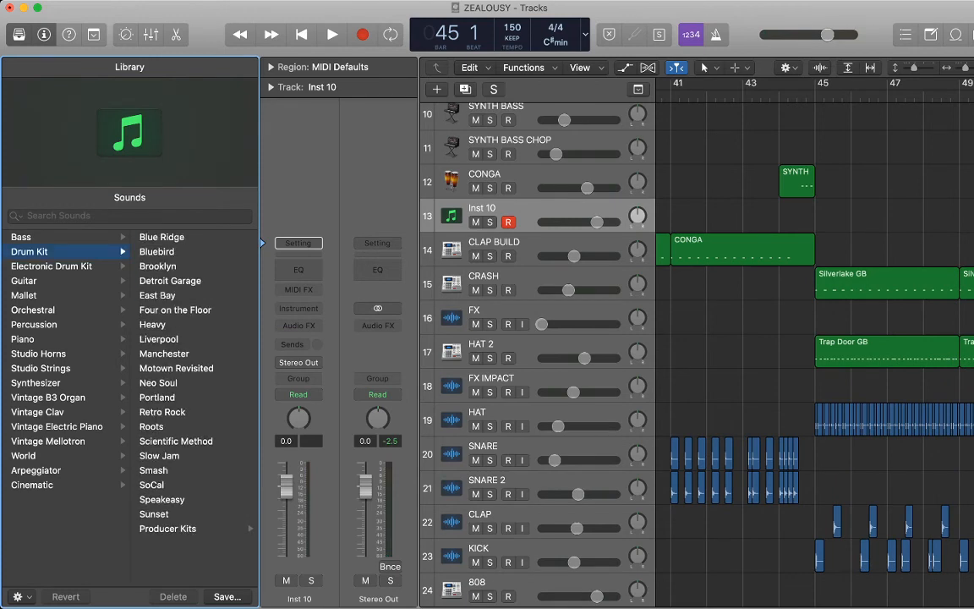
click(154, 514)
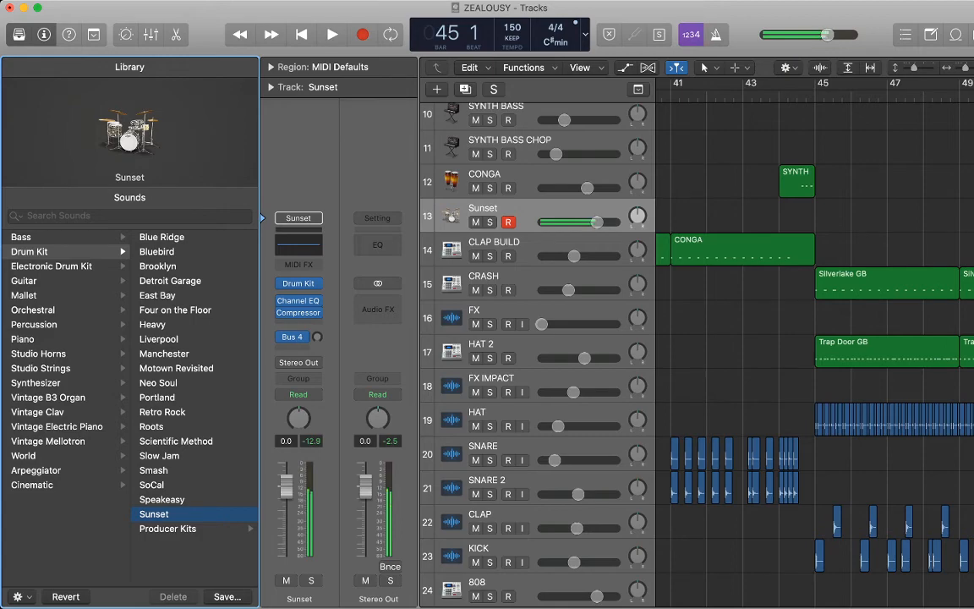
click(158, 383)
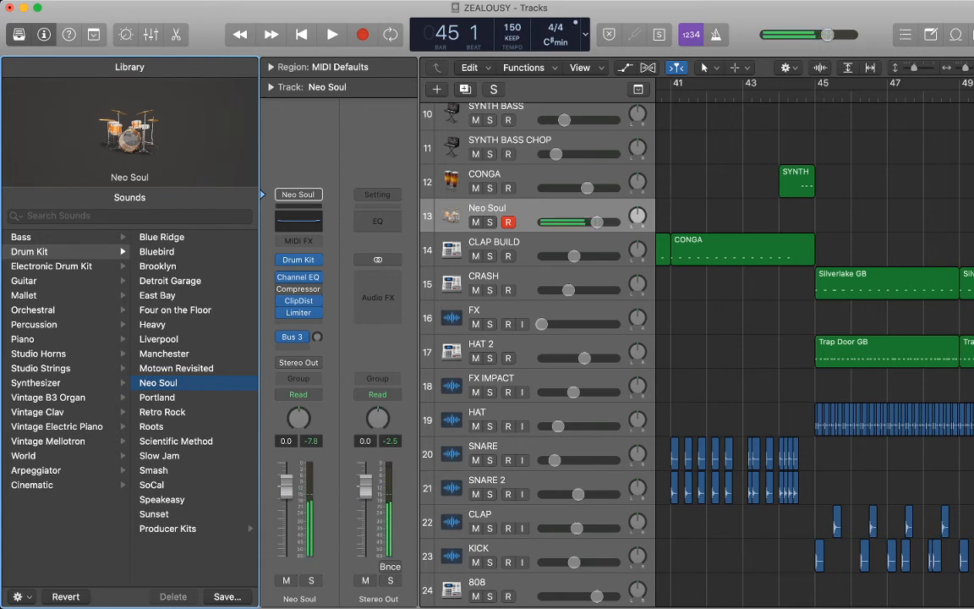
click(176, 369)
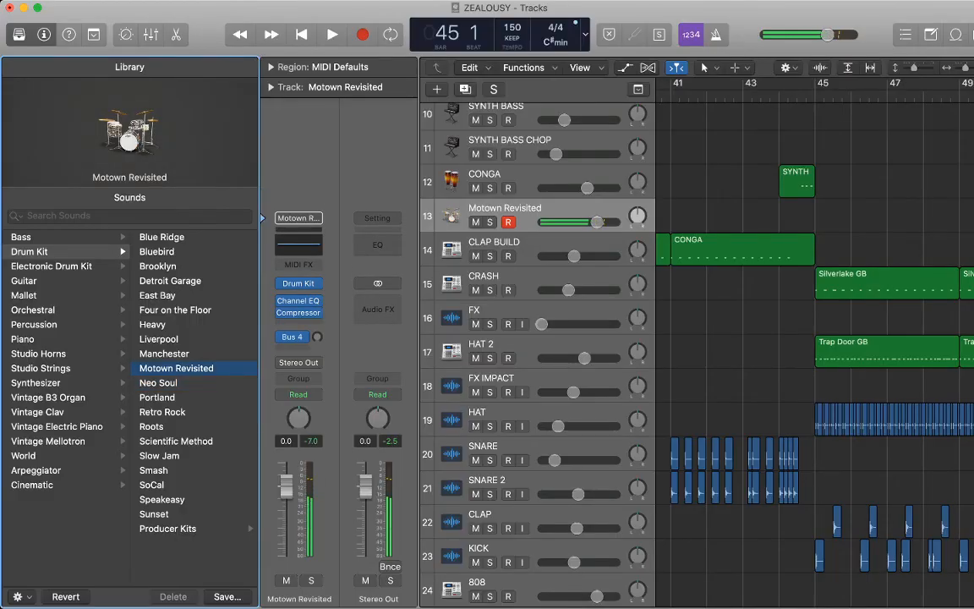
- Audition the Four on the Floor drum kit, followed by the After Party, Beat Machine and Big Room GB drum machines on track 13
click(175, 310)
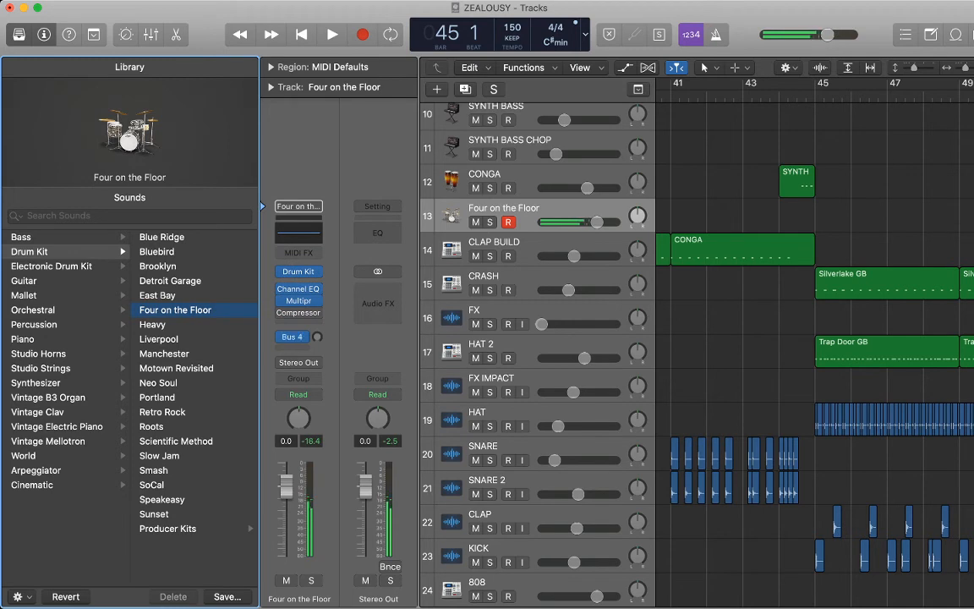
click(51, 267)
click(178, 266)
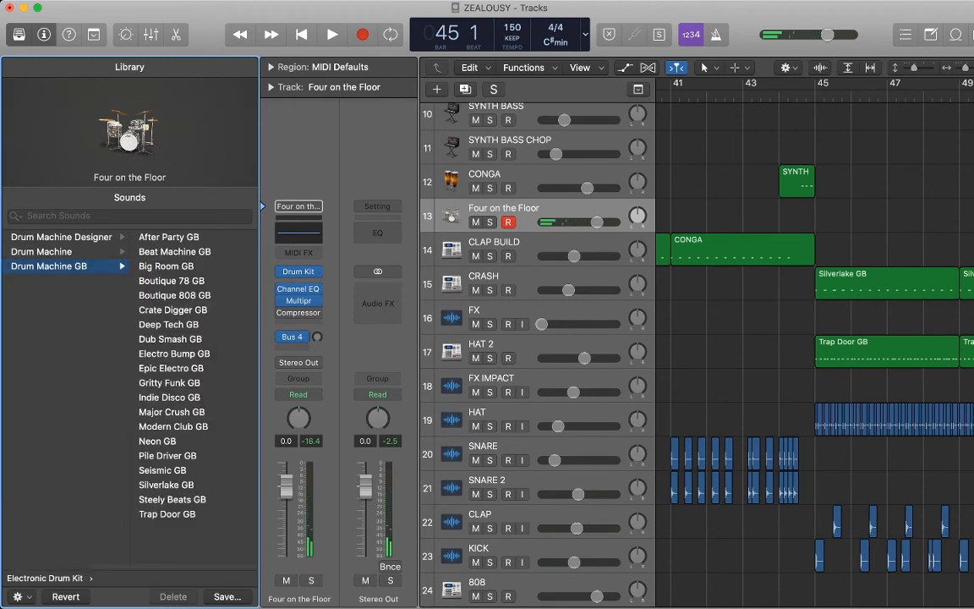
click(170, 237)
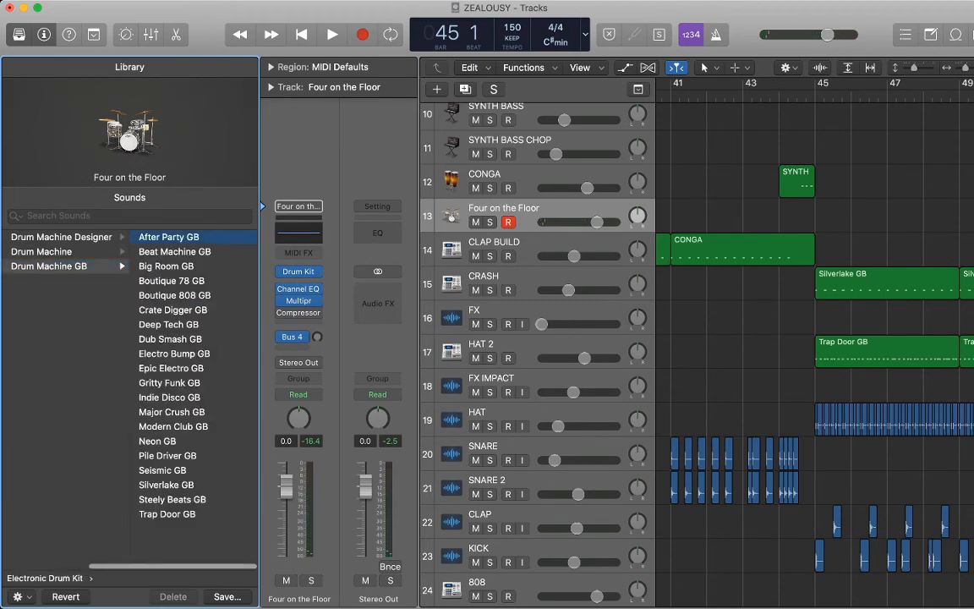
click(174, 252)
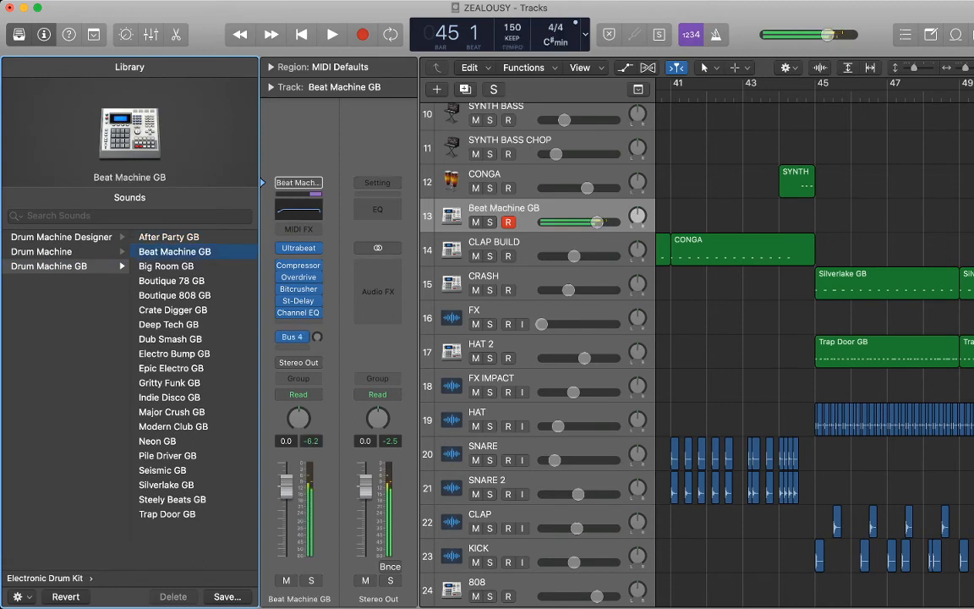
click(166, 266)
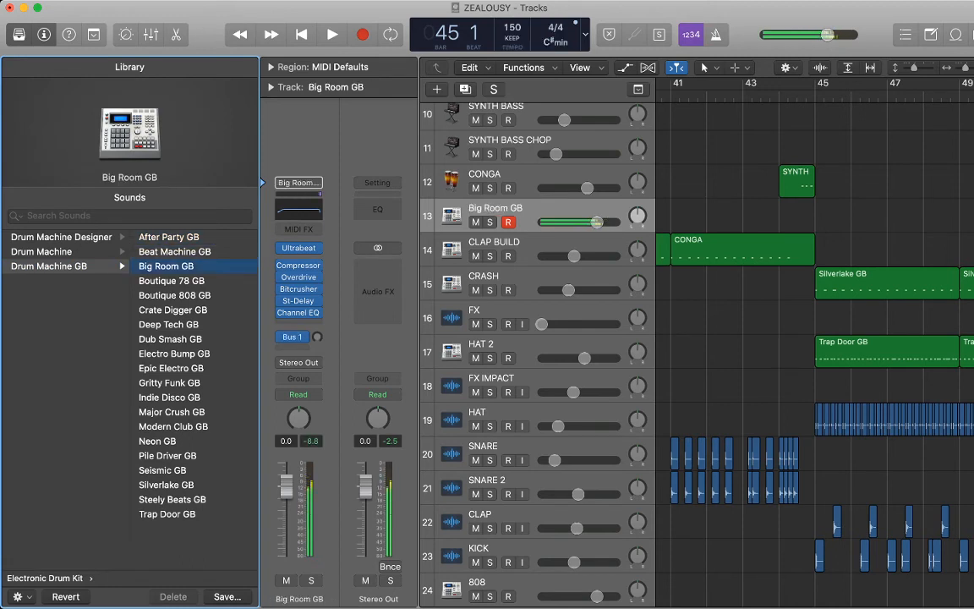
- Audition the GB drum machines from Boutique 78 through Boutique 808, Crate Digger and Deep Tech to Dub Smash on track 13
key(Down)
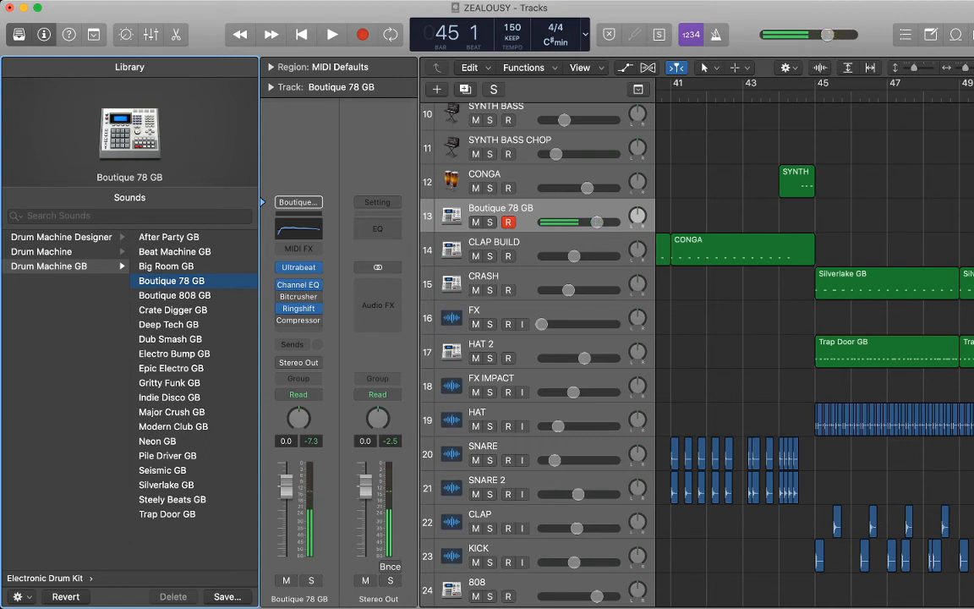
click(174, 296)
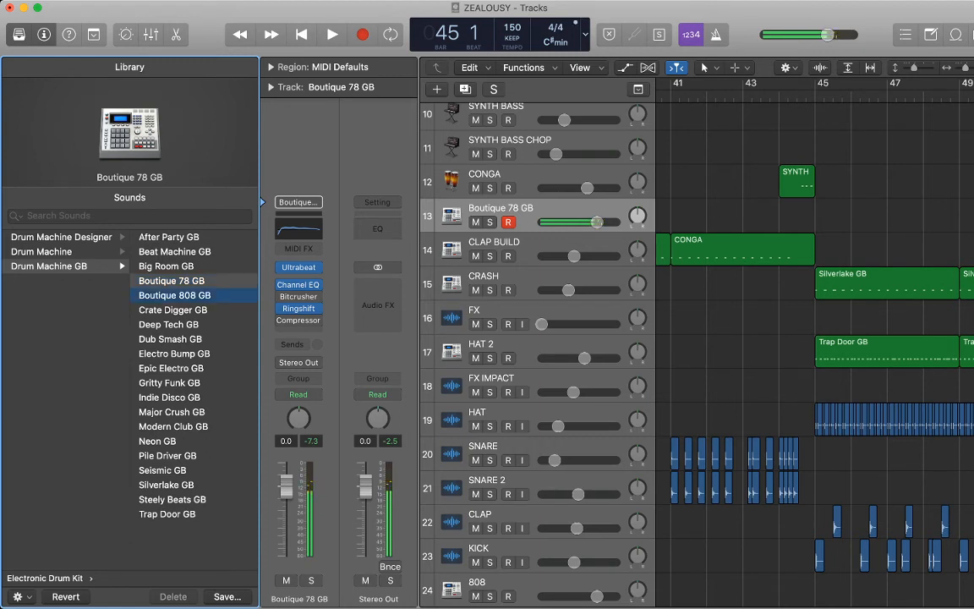
click(172, 311)
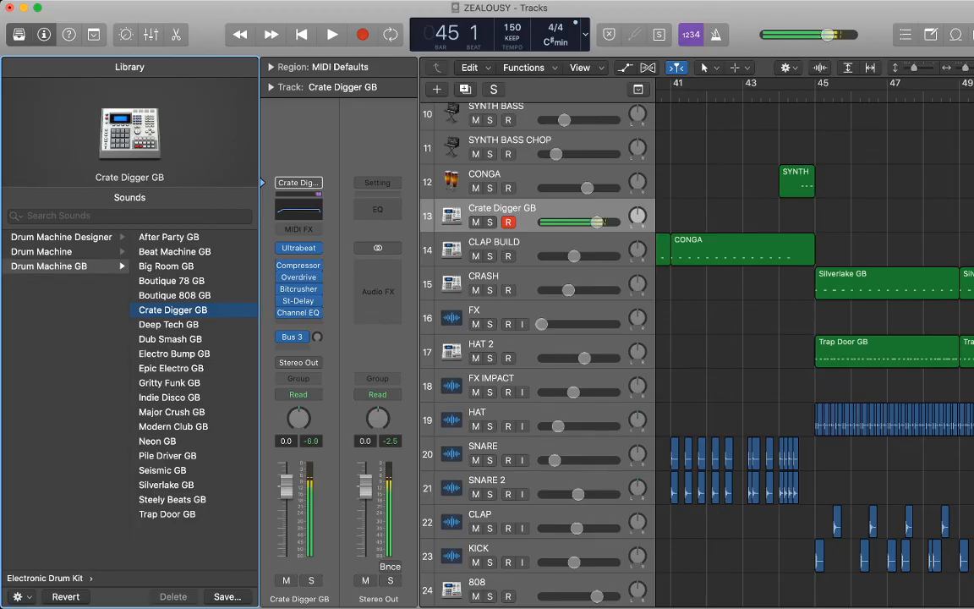
click(168, 325)
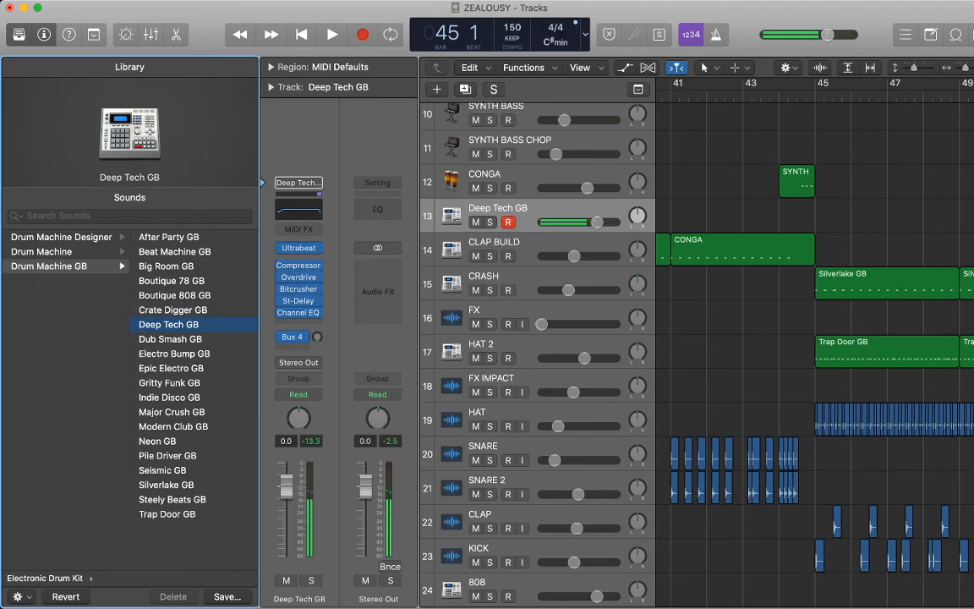
click(170, 339)
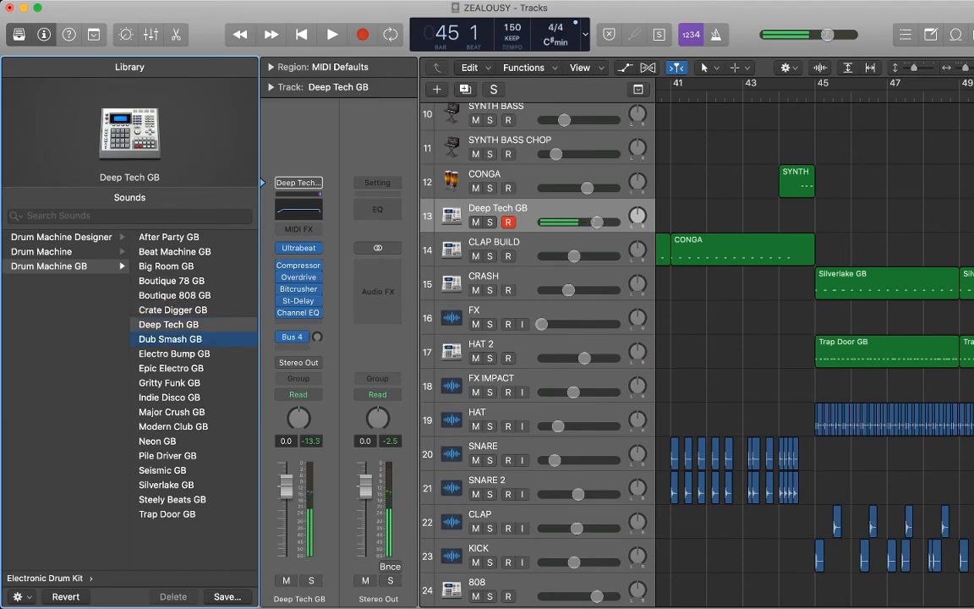
- Try the GB drum machines Electro Bump, Epic Electro, Gritty Funk, Indie Disco, Major Crush and Modern Club on the new drum track
click(174, 353)
key(Down)
key(Down)
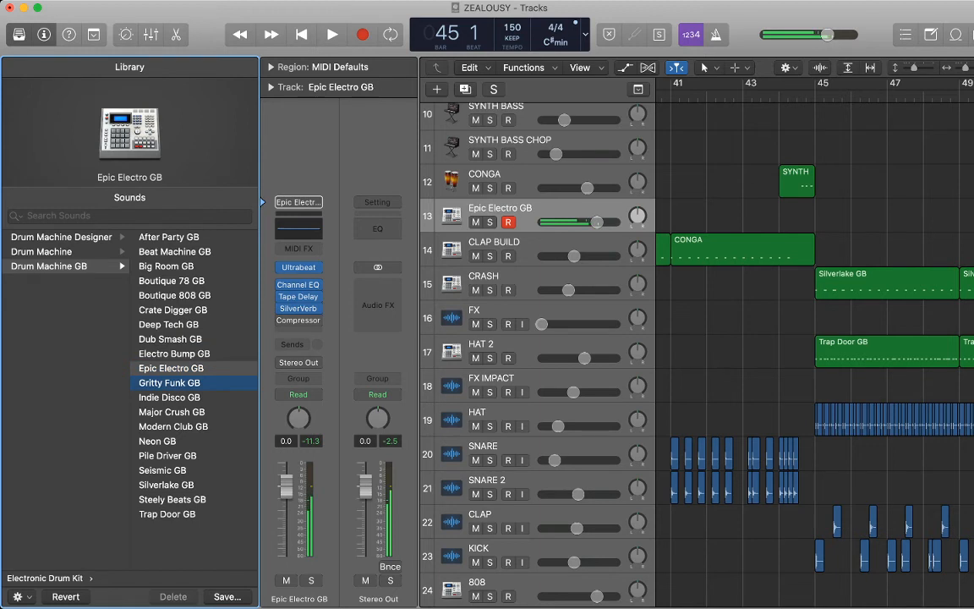
key(Down)
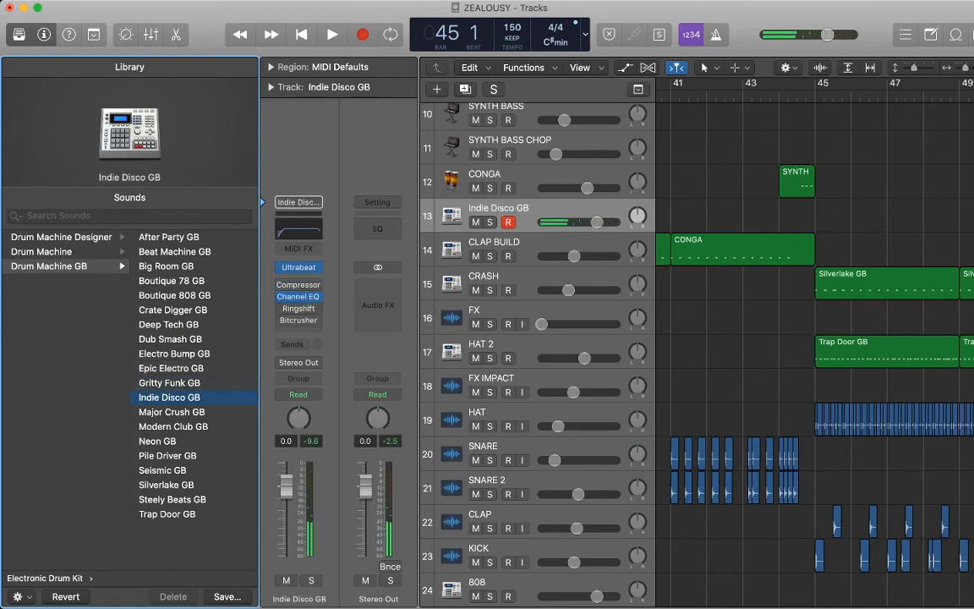
key(Down)
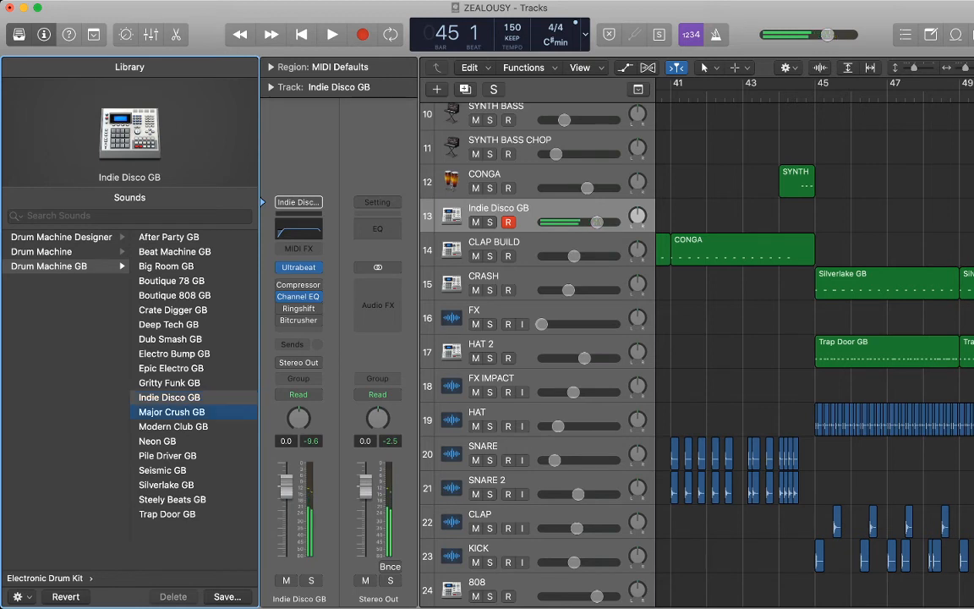
key(Down)
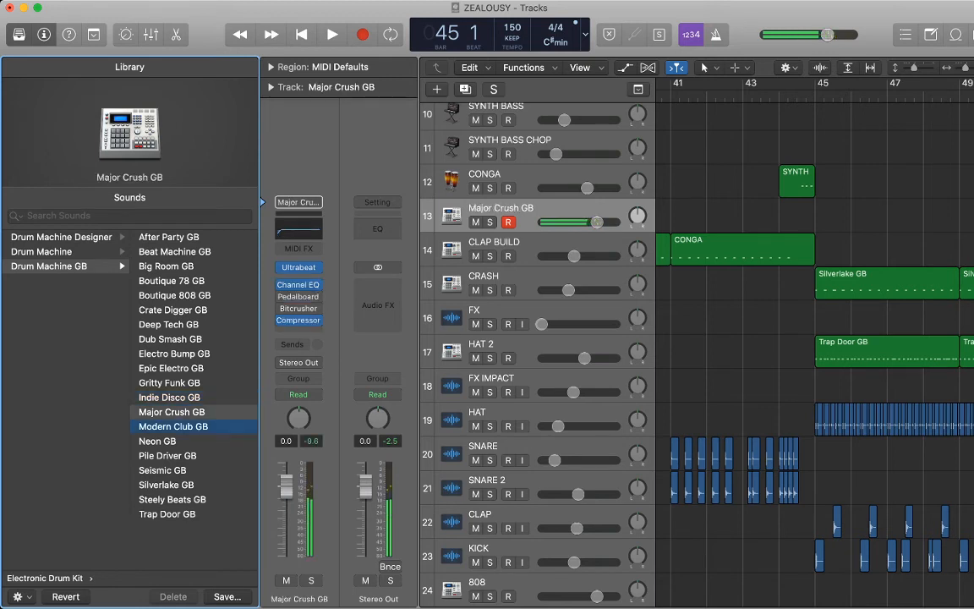
- Audition the remaining GB drum machines from Neon, Pile Driver and Seismic through Silverlake and Steely Beats to Trap Door
key(Down)
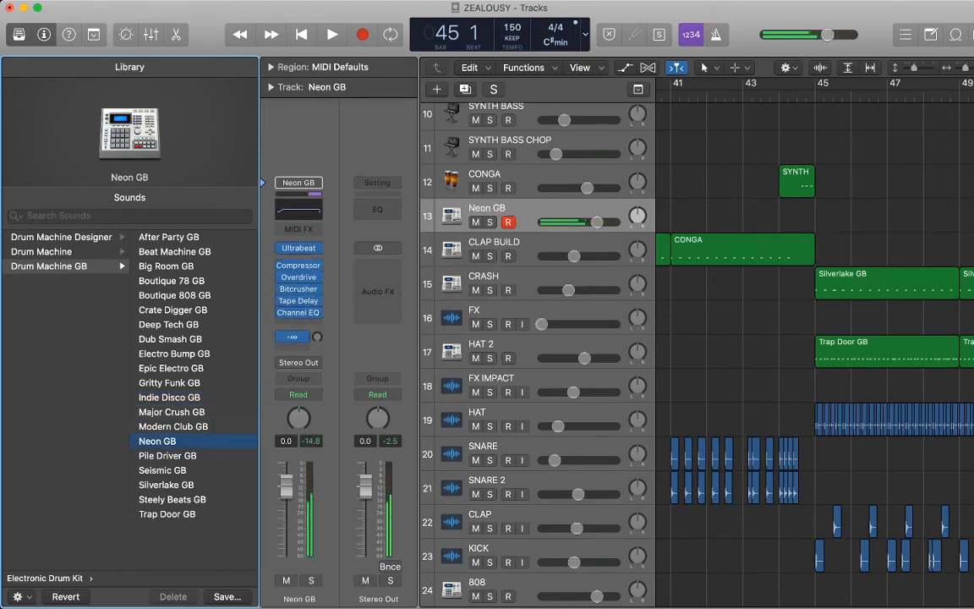
key(Down)
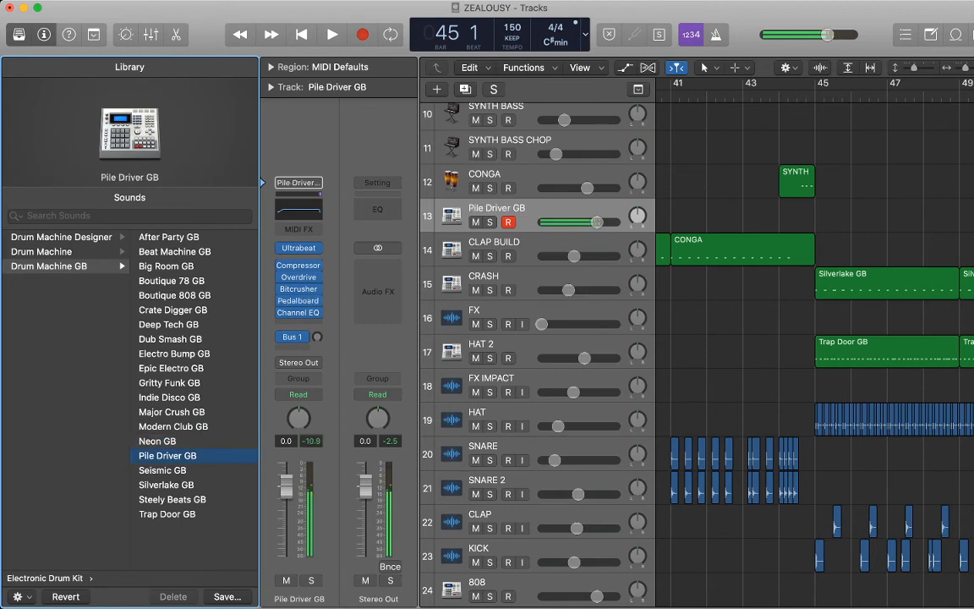
key(Down)
key(Down)
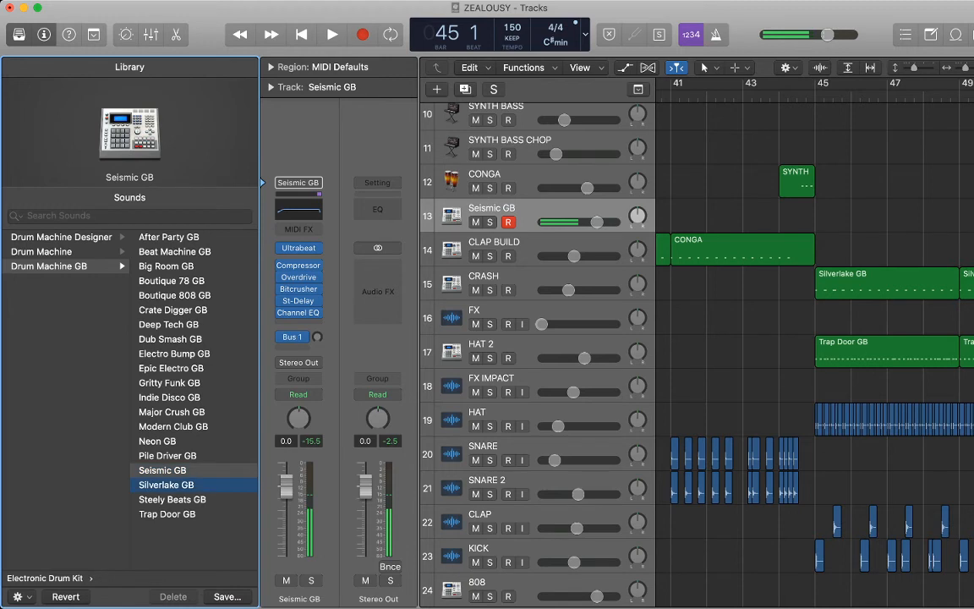
key(Down)
key(Down)
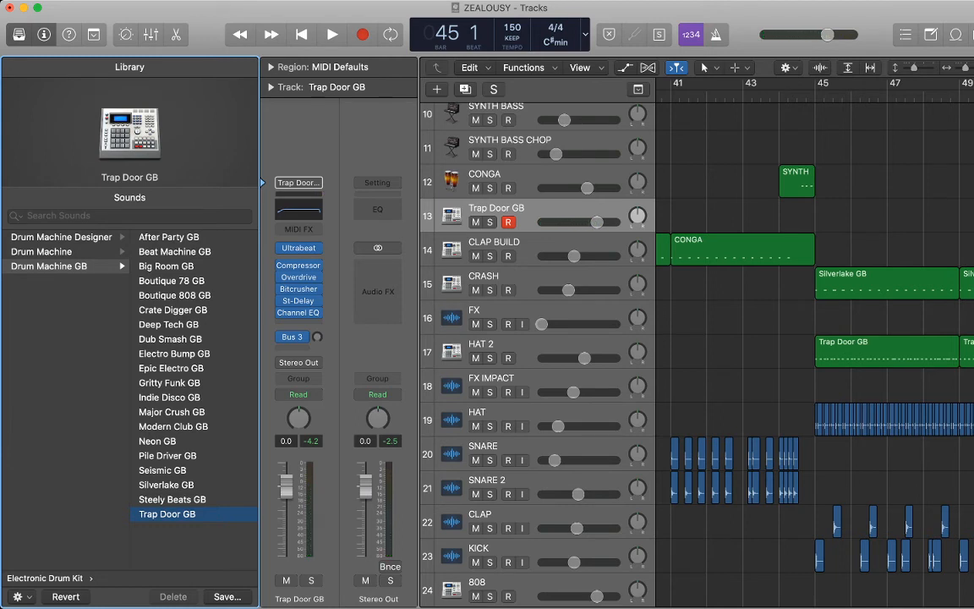
- Load the Vox Box kit from the Drum Machine sounds on track 13 and lower the track's volume to -5.8 dB
click(60, 238)
click(43, 252)
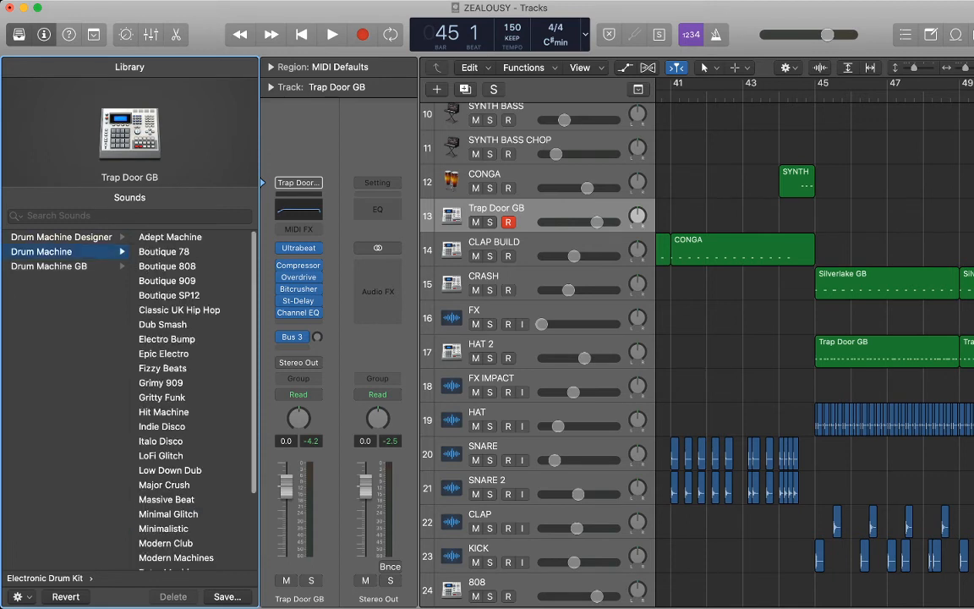
scroll(170, 398, down, 5)
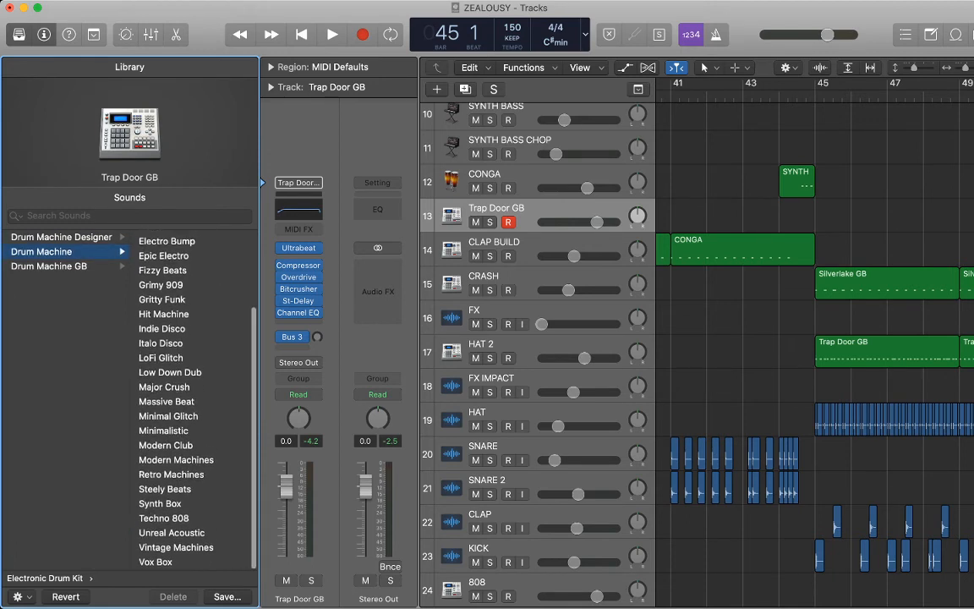
click(156, 564)
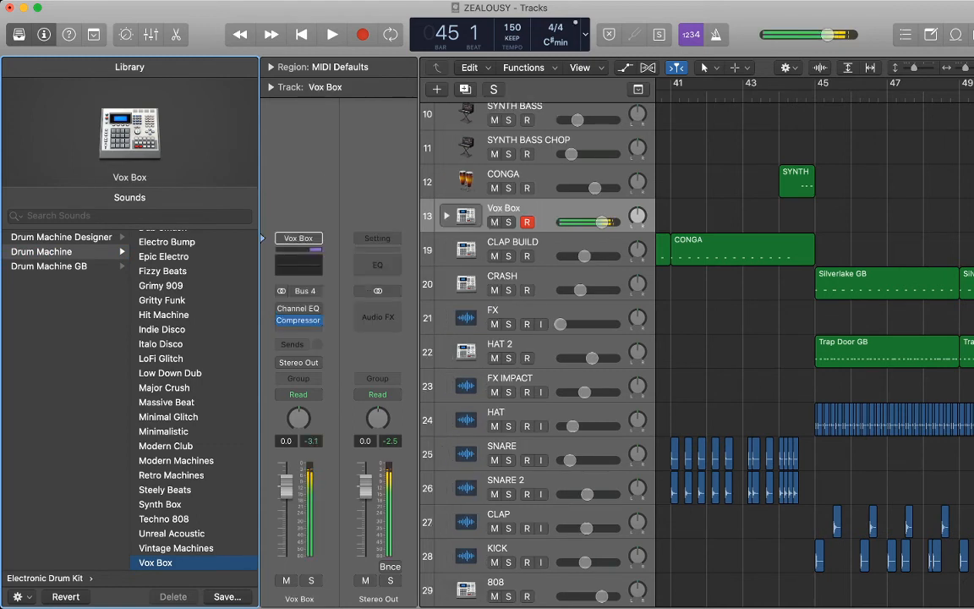
scroll(195, 398, down, 1)
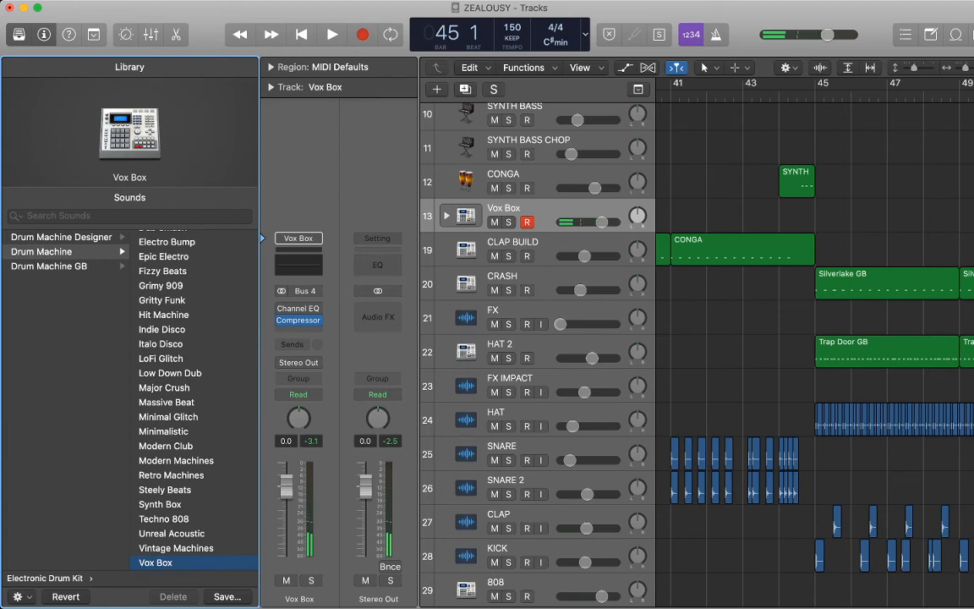
drag(602, 223, 588, 222)
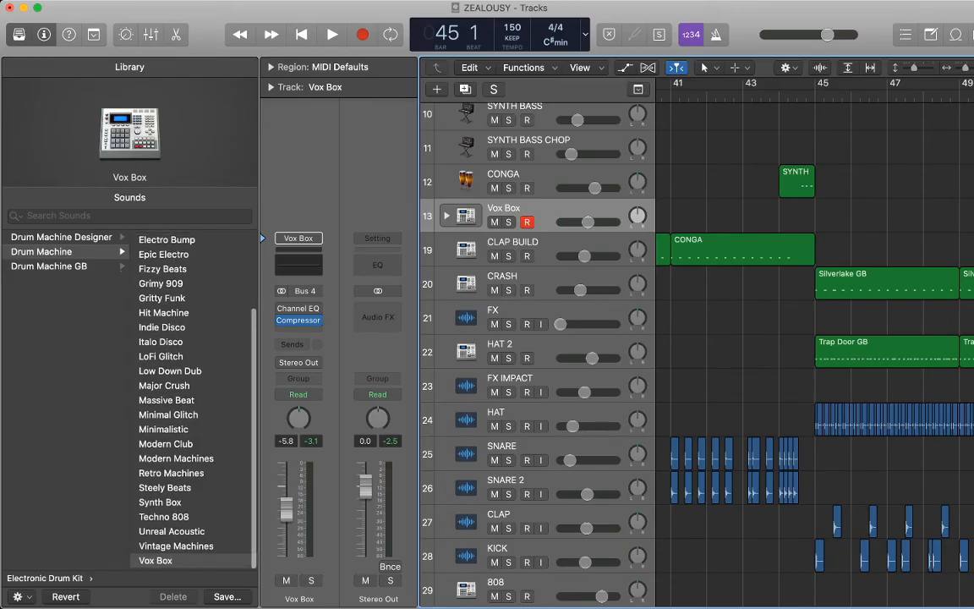
- Audition the Adept Machine, Boutique 78, Boutique 808, Boutique 909 and Boutique SP12 drum machine kits on track 13
scroll(193, 398, up, 5)
click(170, 237)
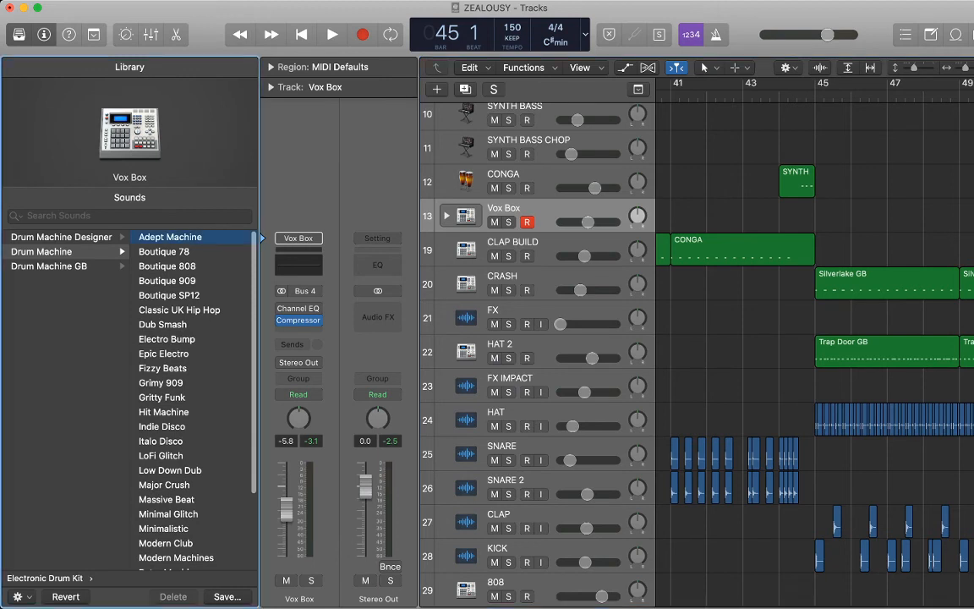
click(164, 253)
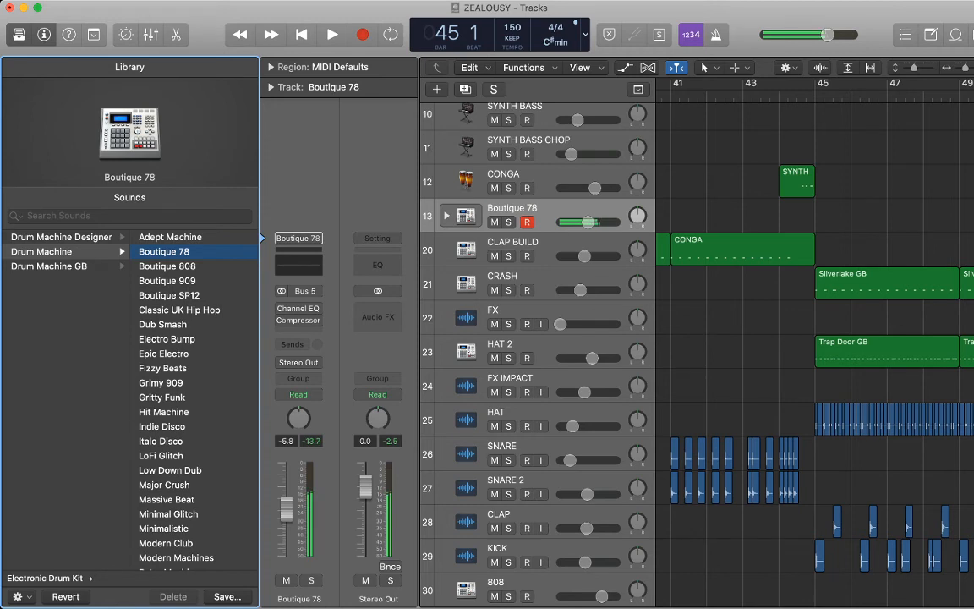
click(167, 266)
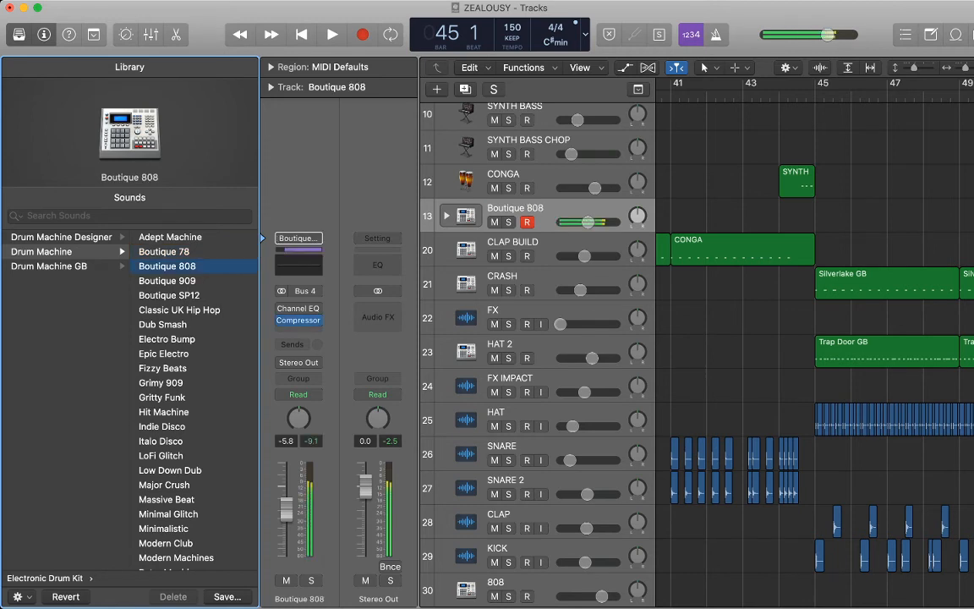
click(166, 281)
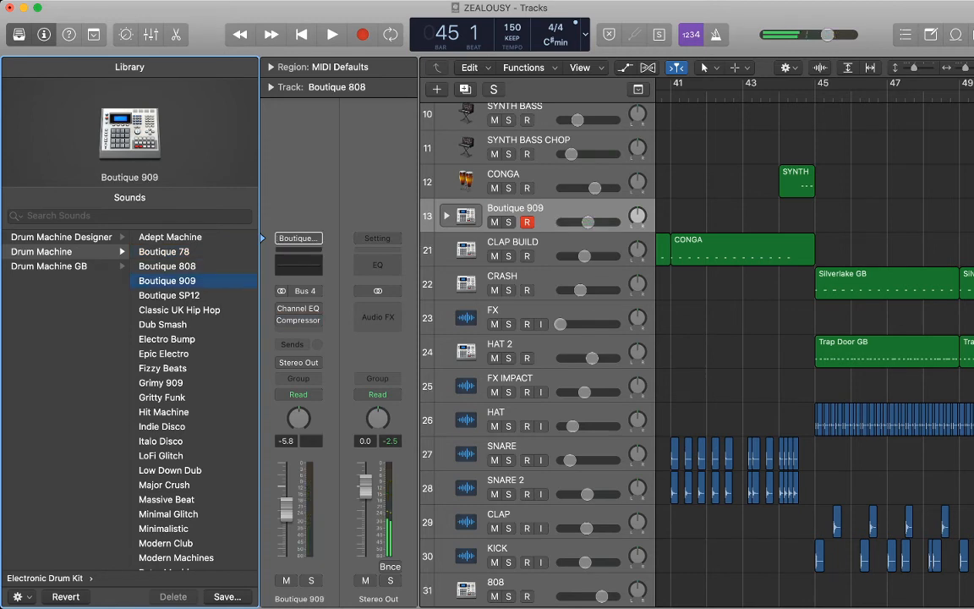
click(169, 295)
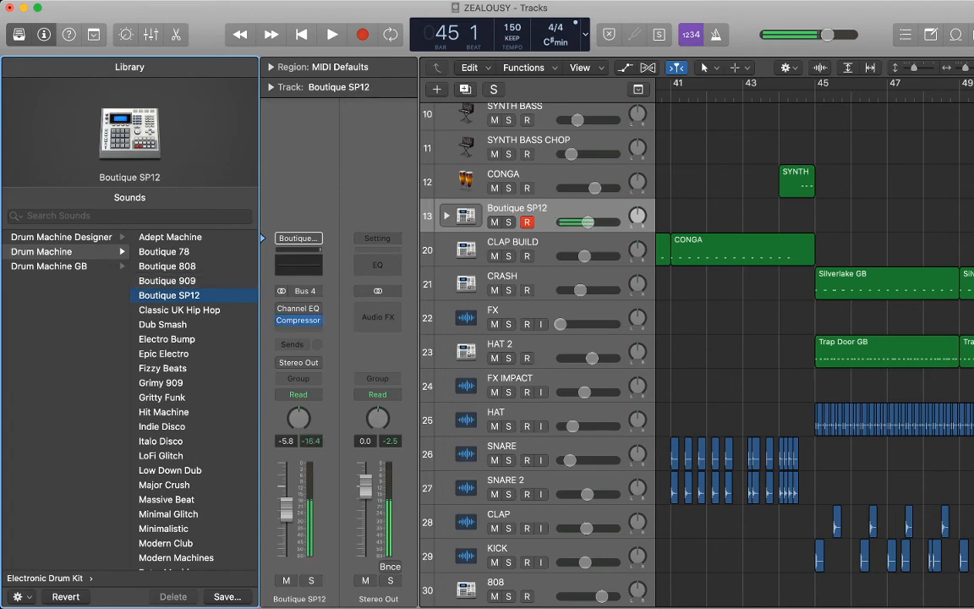
- Audition the drum machine kits from Classic UK Hip Hop through Dub Smash, Electro Bump, Epic Electro, Fizzy Beats and Grimy 909 to Gritty Funk
click(179, 311)
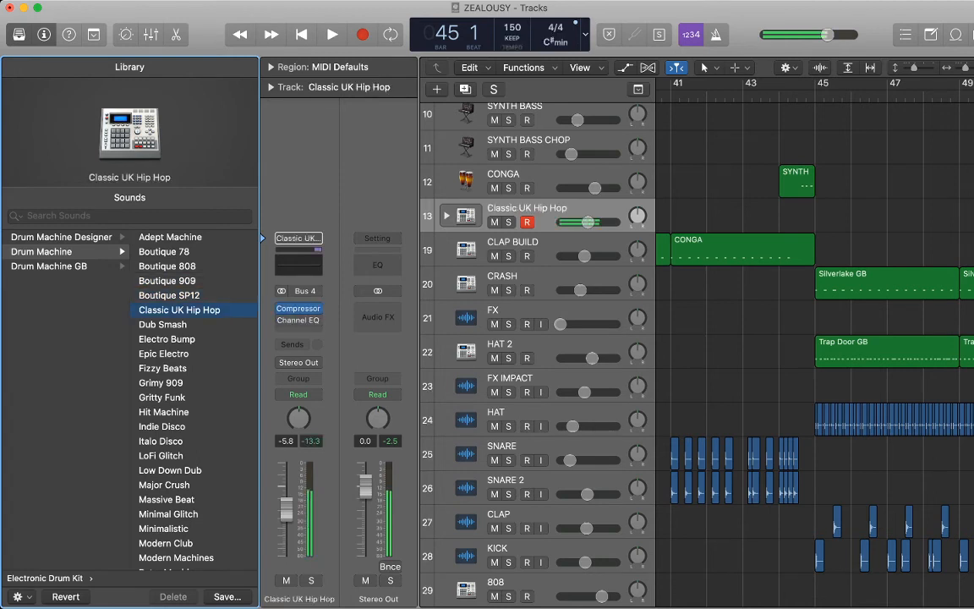
click(163, 325)
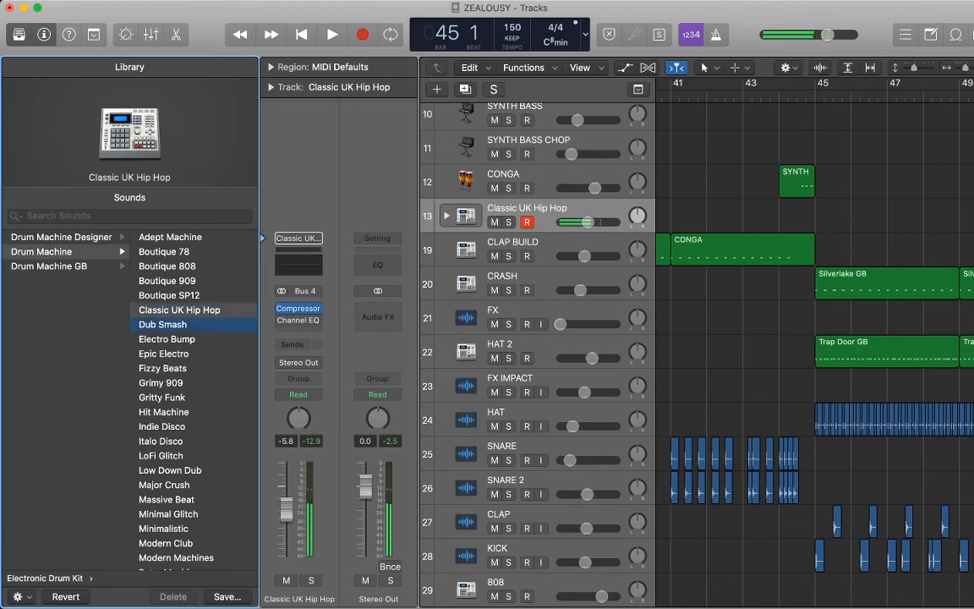
click(167, 339)
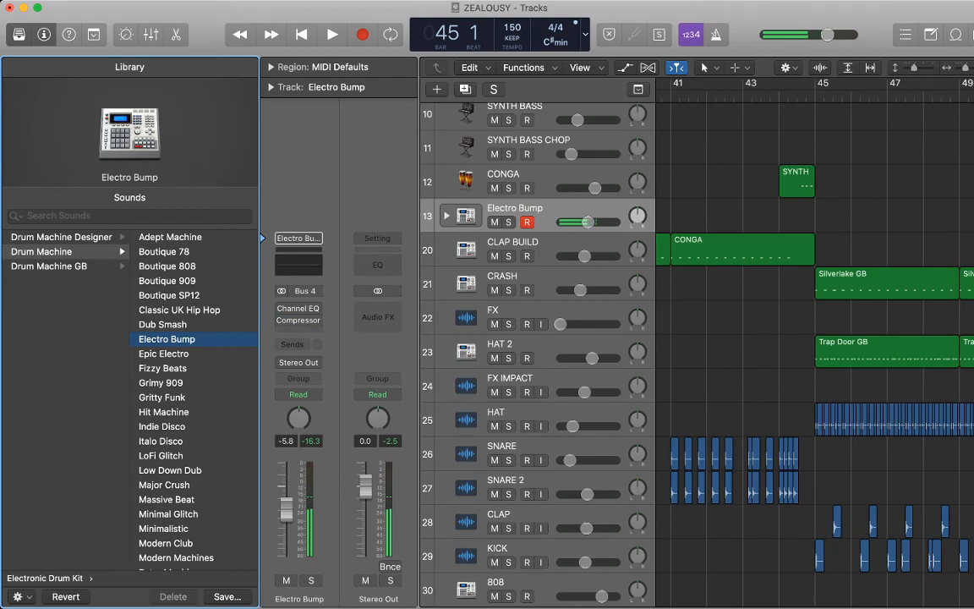
click(164, 353)
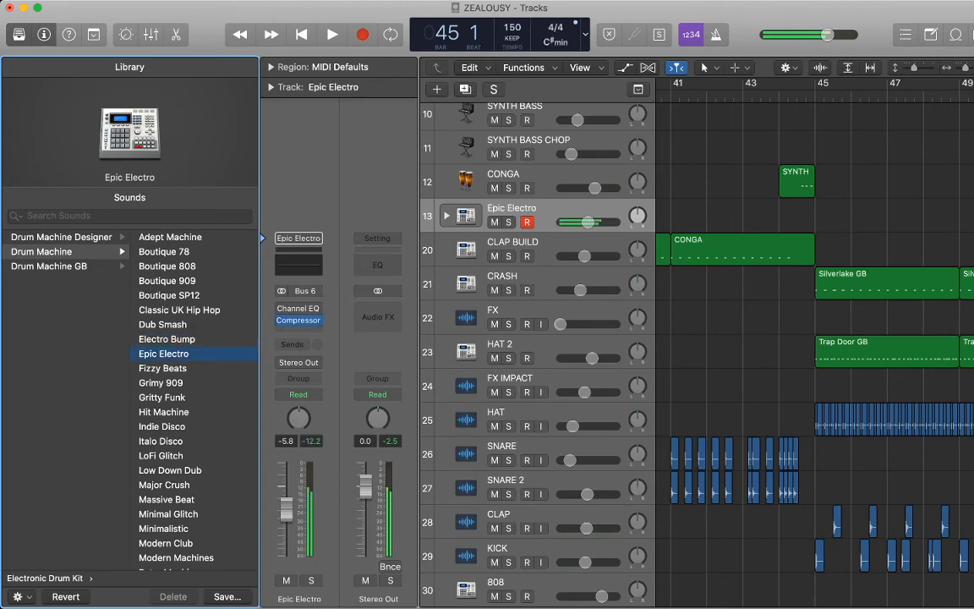
click(162, 368)
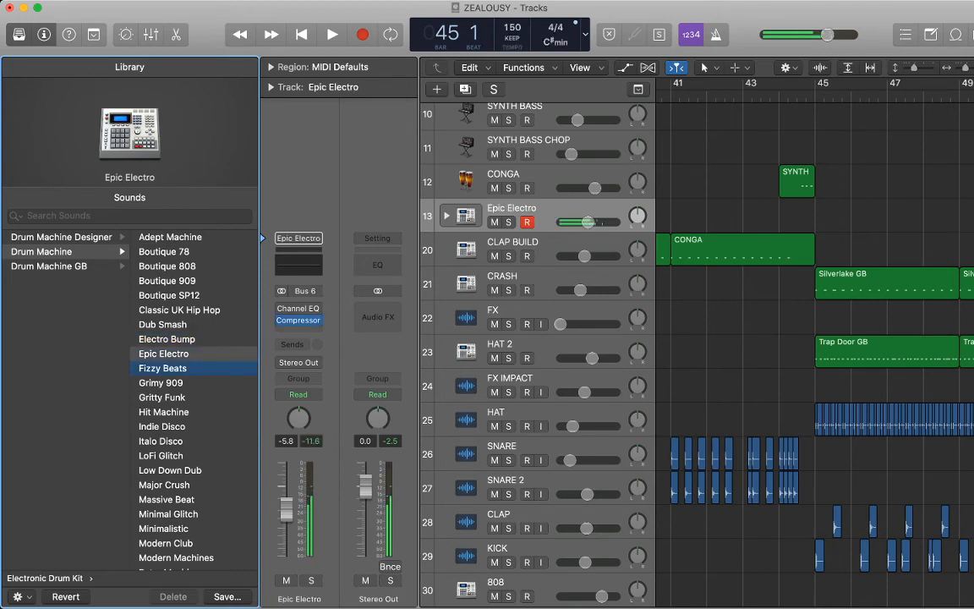
click(161, 383)
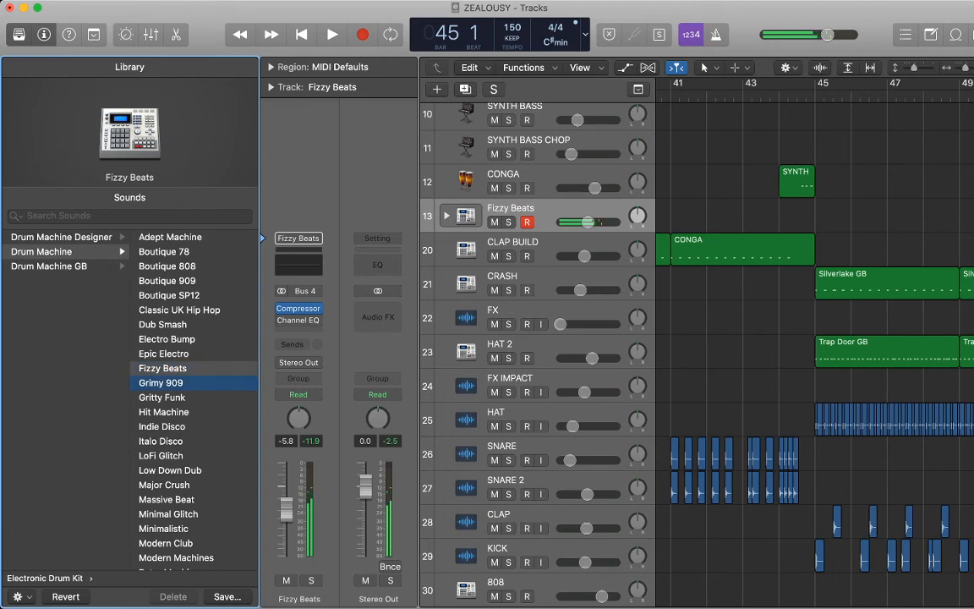
click(161, 397)
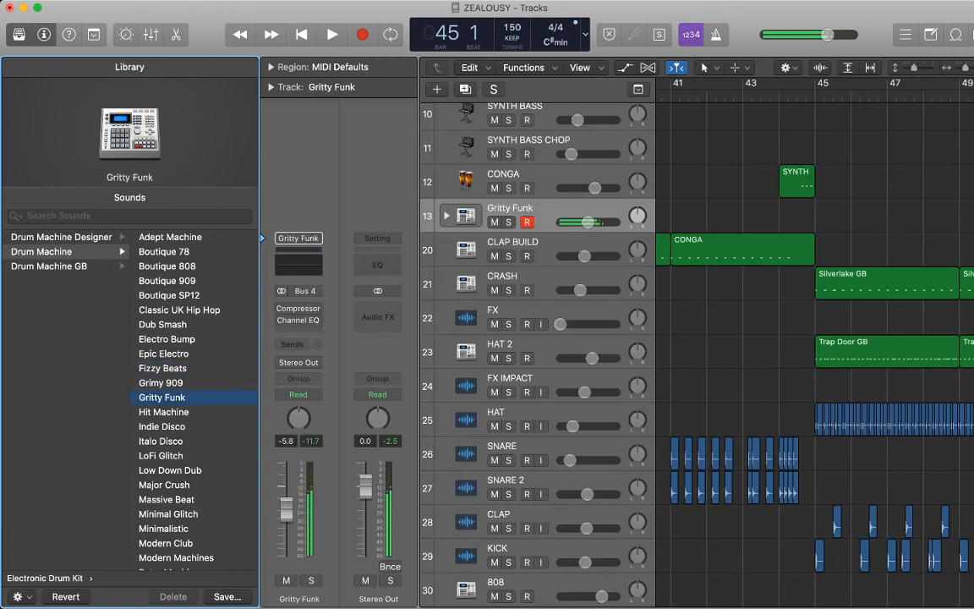
- Try the Hit Machine kit, load Low Down Dub on track 13 instead and record a one-bar drum fill at bar 44
click(163, 412)
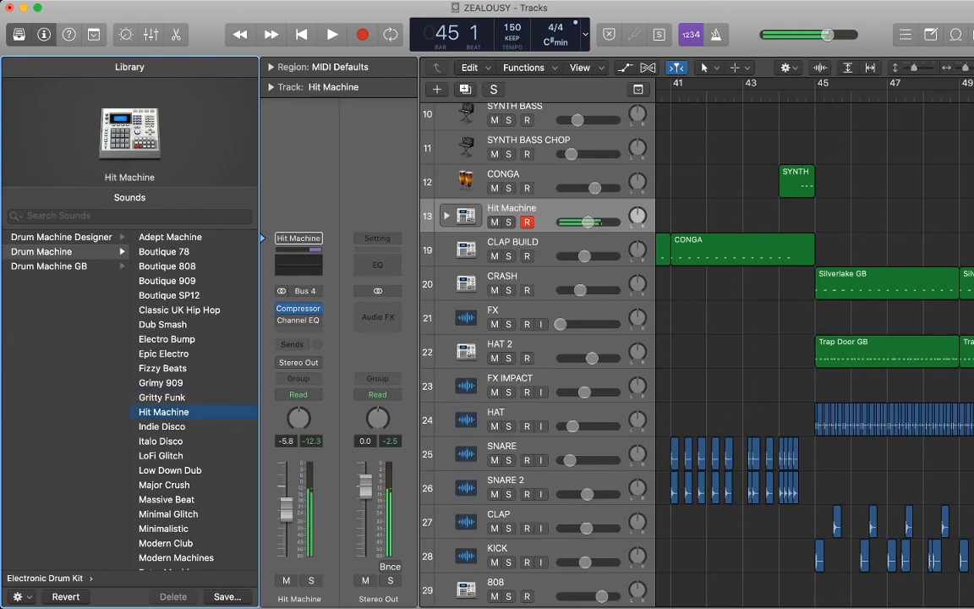
click(170, 470)
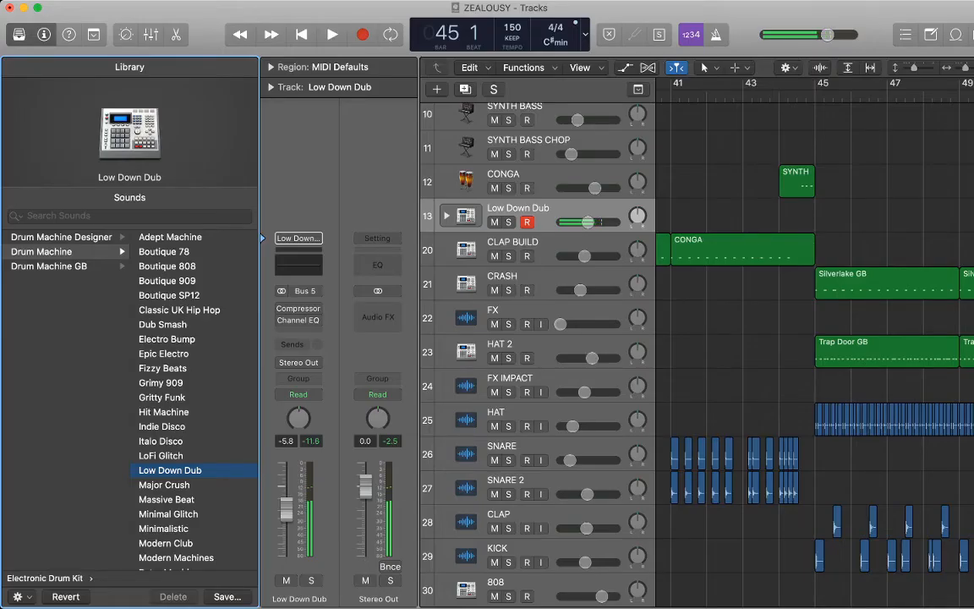
click(780, 96)
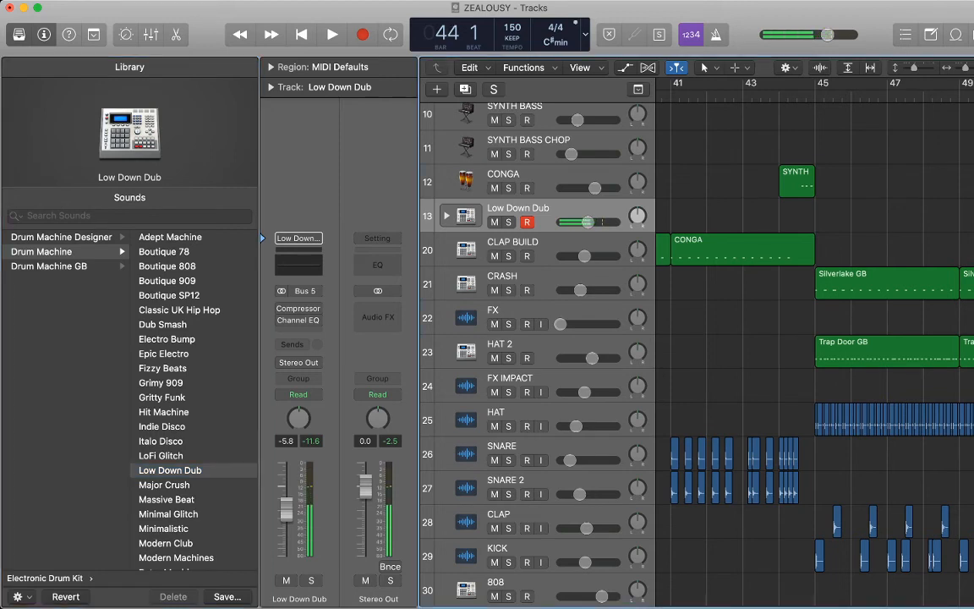
key(r)
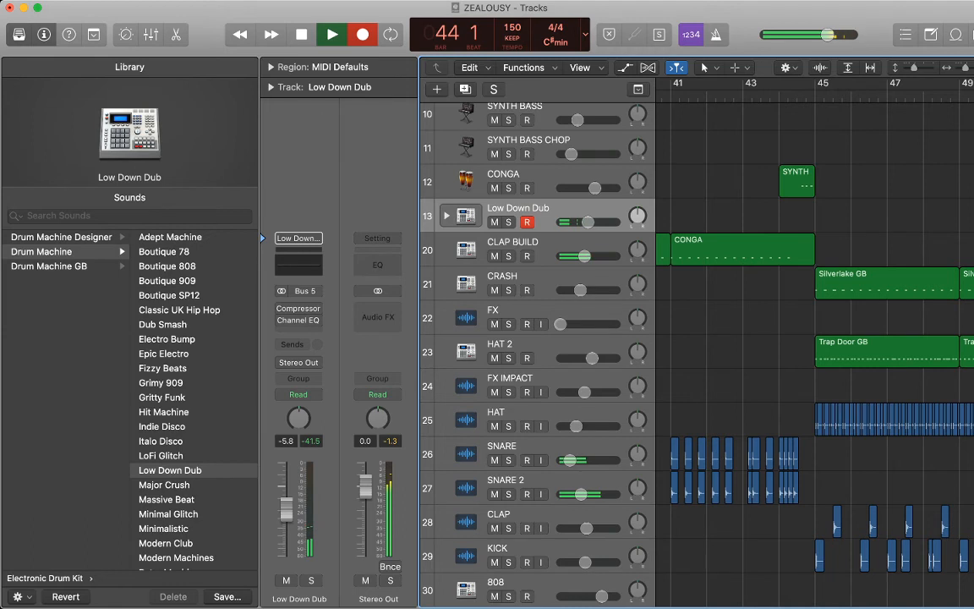
key(space)
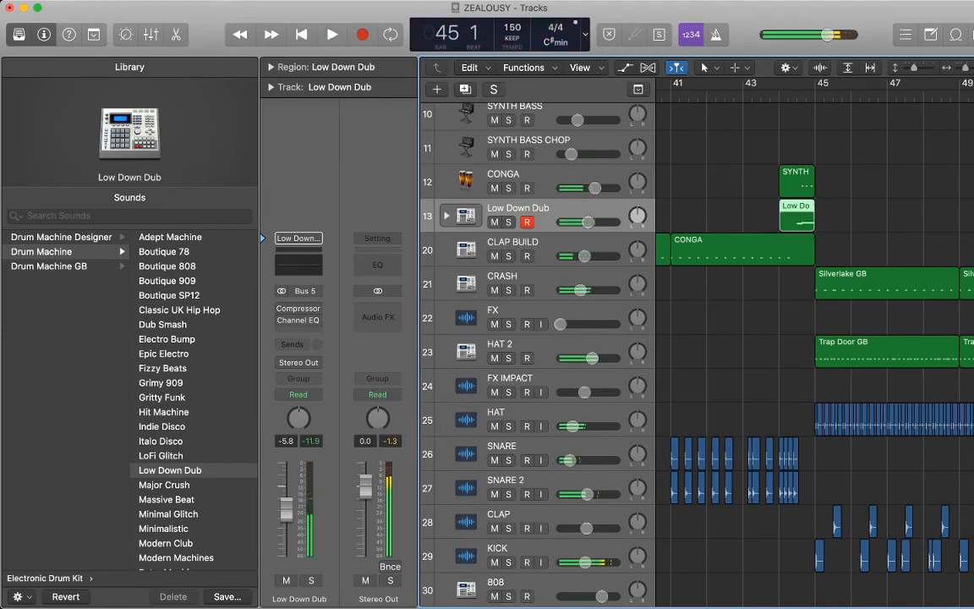
- Adjust the four recorded notes in the Low Down Dub region to even sixteenth-note lengths and play the region back in solo
key(p)
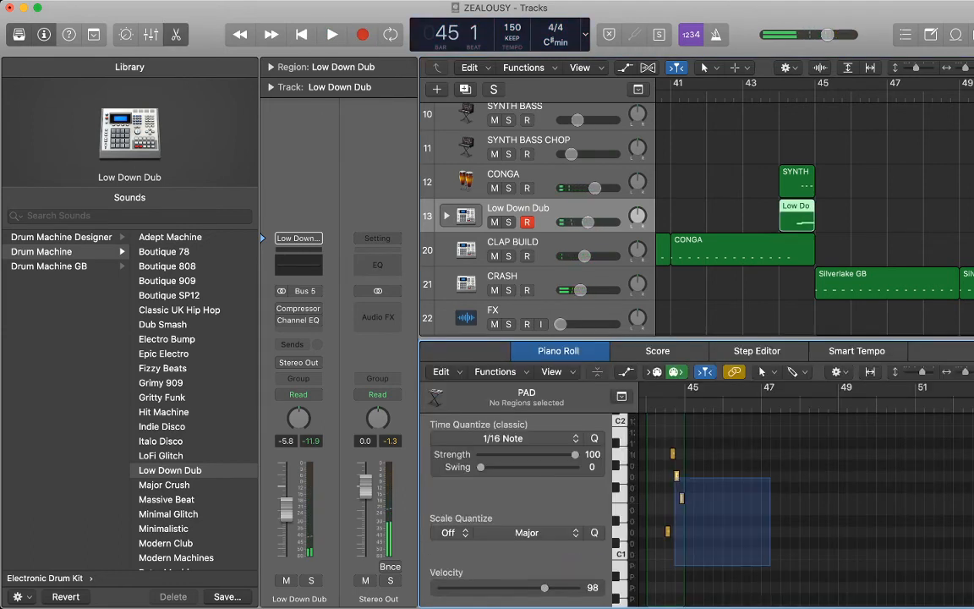
key(z)
scroll(765, 507, left, 1)
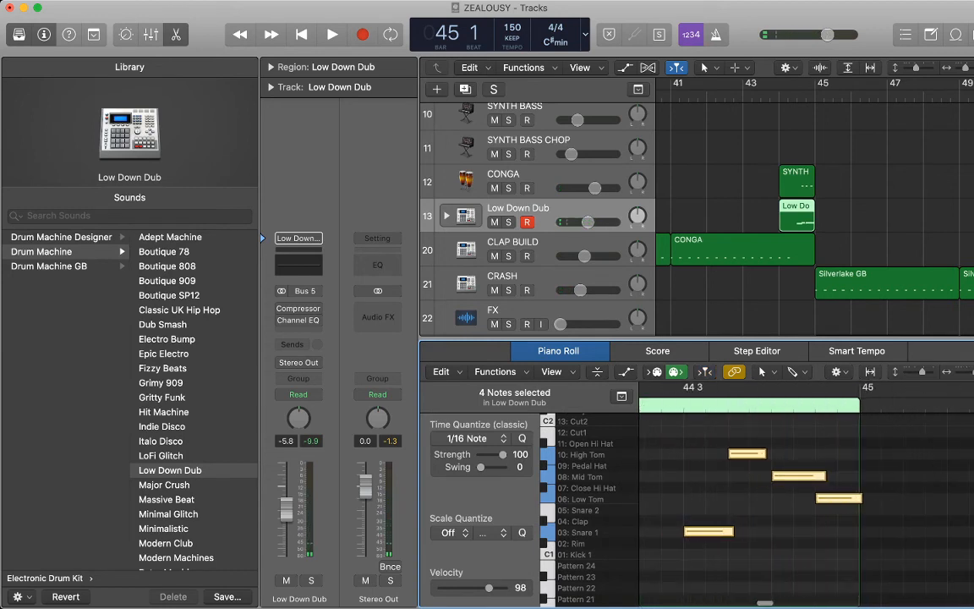
click(766, 549)
drag(861, 498, 857, 498)
click(833, 529)
drag(764, 454, 769, 454)
drag(824, 477, 812, 476)
scroll(812, 476, left, 3)
scroll(812, 491, left, 2)
drag(882, 532, 876, 532)
key(alt+space)
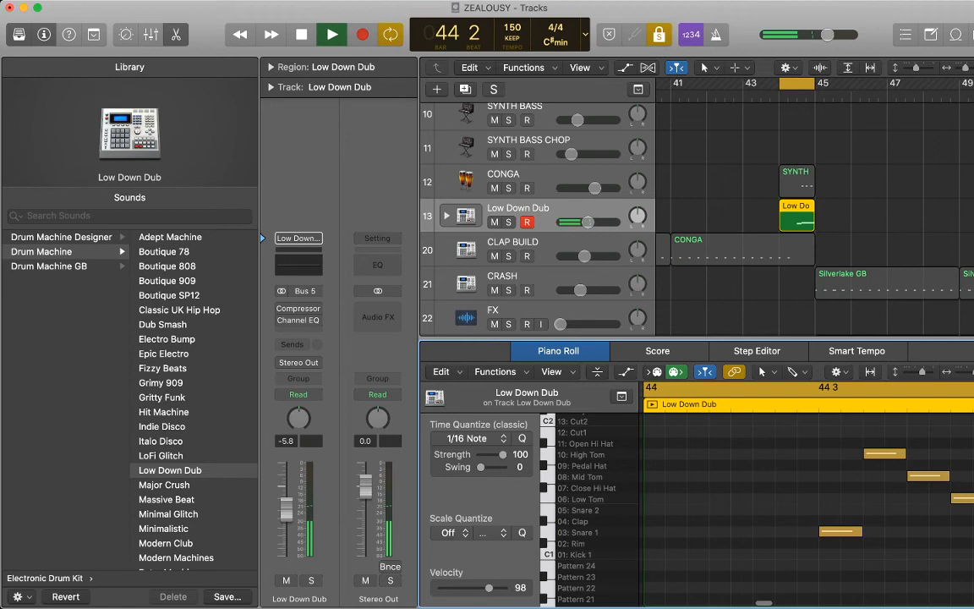
key(alt+space)
- Delete the High Tom, Mid Tom and Low Tom notes from the Low Down Dub region, keeping the Snare 1 note
scroll(807, 499, right, 3)
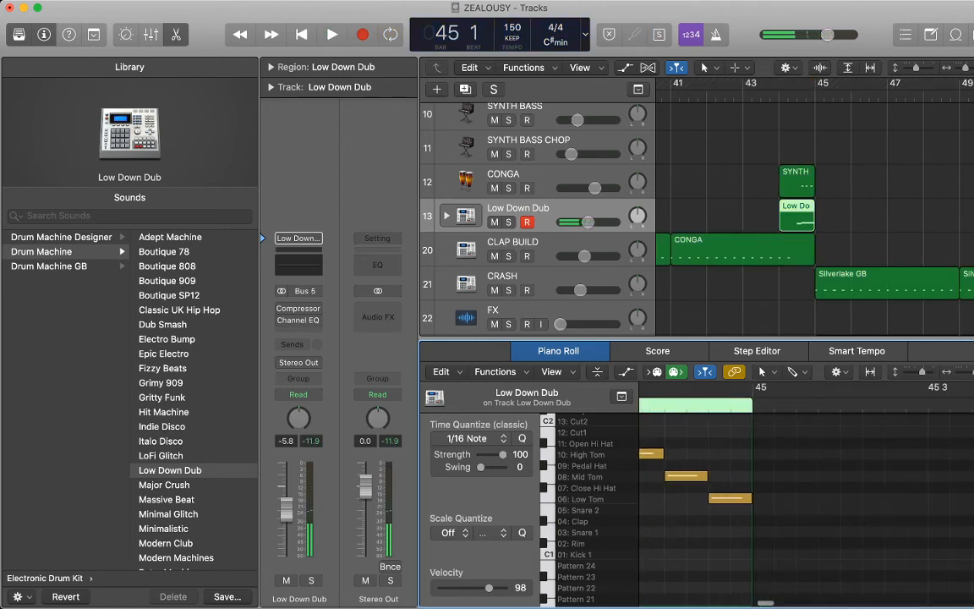
scroll(807, 499, left, 1)
drag(668, 441, 765, 500)
key(Delete)
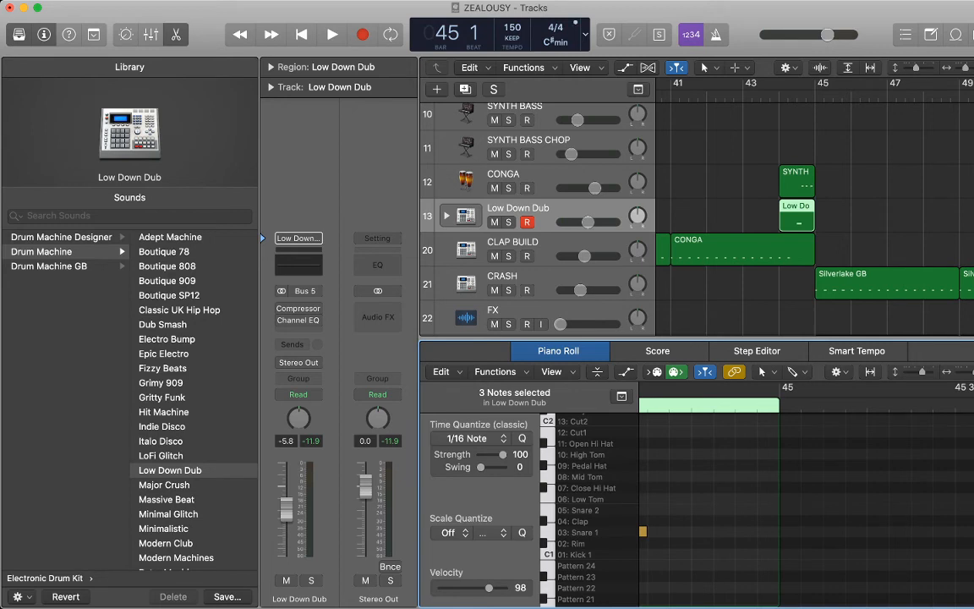
- Expand the Low Down Dub track to show its subtracks and play back bar 44 to check which one sounds
click(447, 216)
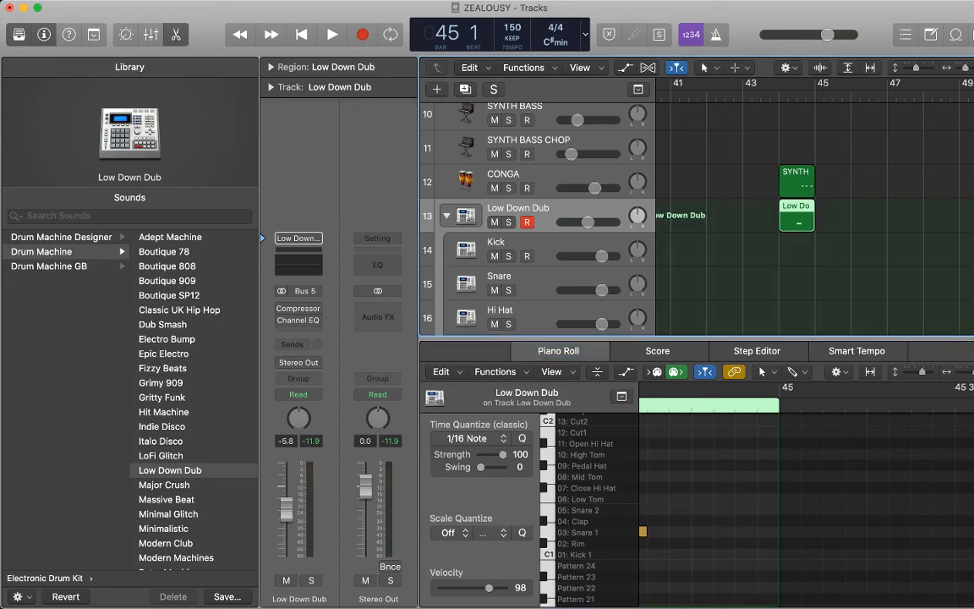
key(comma)
key(space)
scroll(694, 220, down, 3)
key(space)
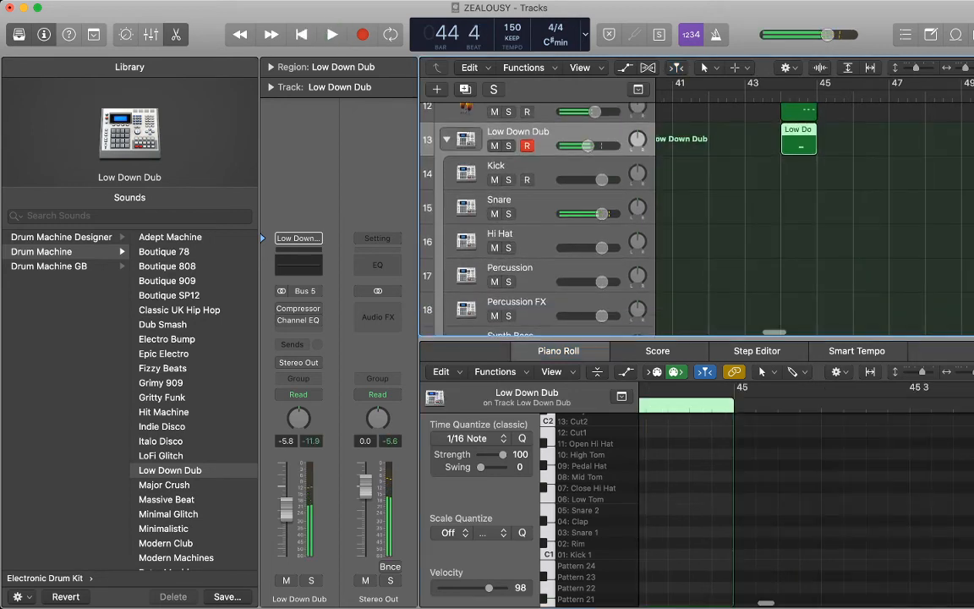
- Examine the Low Down Dub subtracks from Kick through Synth Bass, checking the channel strips of Hi Hat, Snare and Kick
click(529, 237)
scroll(528, 237, down, 6)
scroll(529, 237, up, 5)
scroll(541, 211, up, 8)
scroll(541, 212, down, 6)
scroll(542, 220, down, 3)
scroll(541, 220, up, 3)
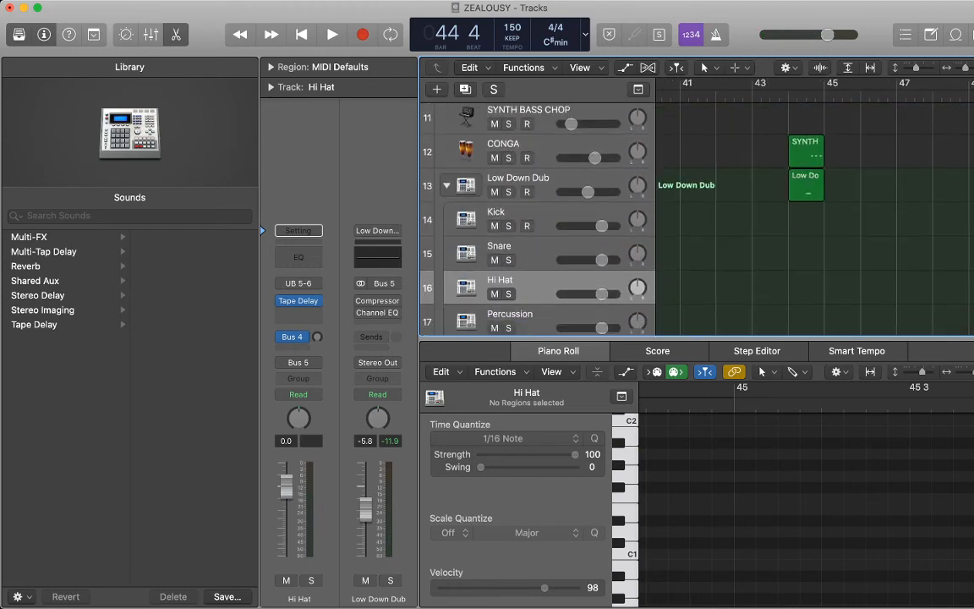
scroll(541, 220, down, 8)
scroll(541, 220, up, 3)
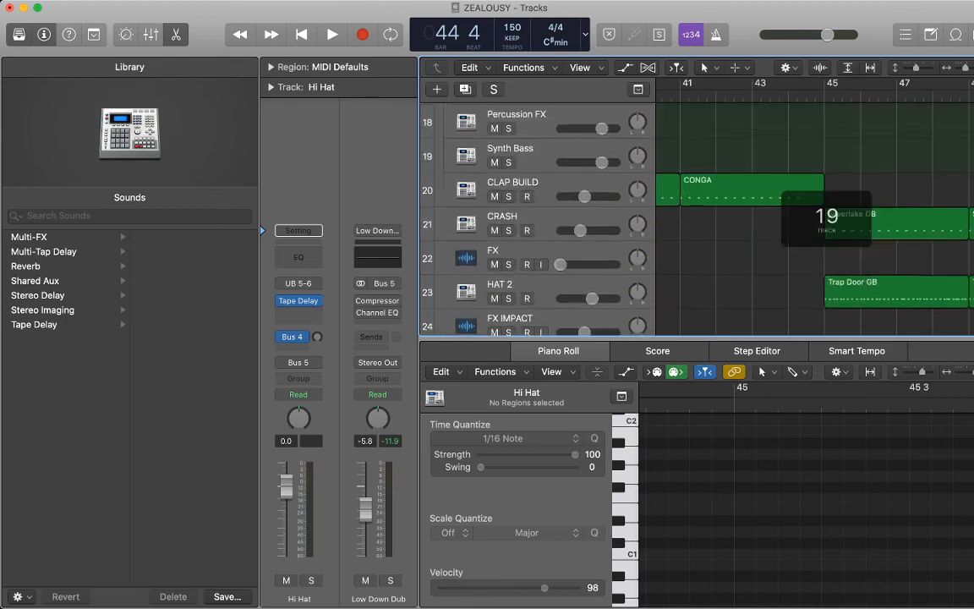
scroll(542, 220, up, 5)
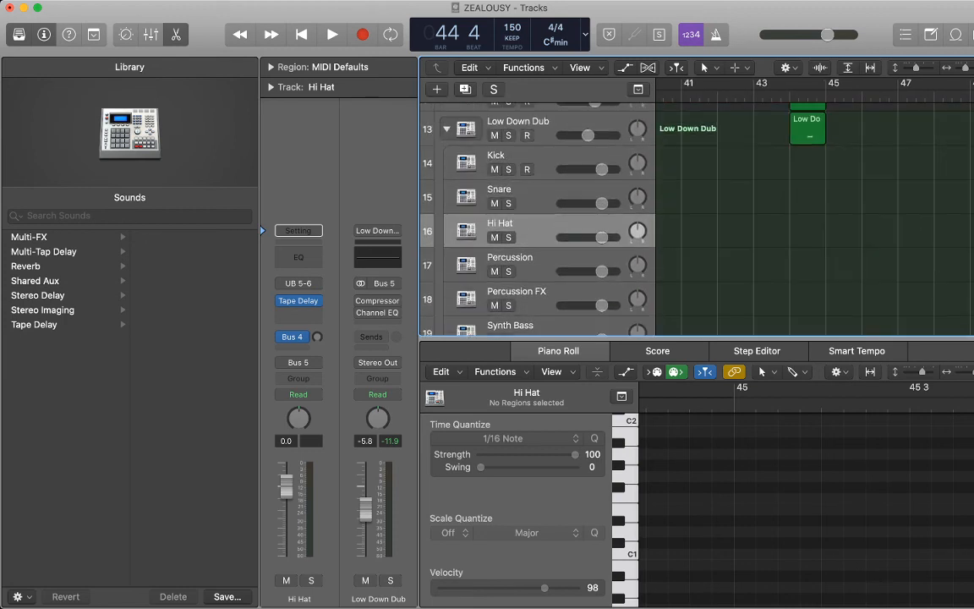
click(524, 195)
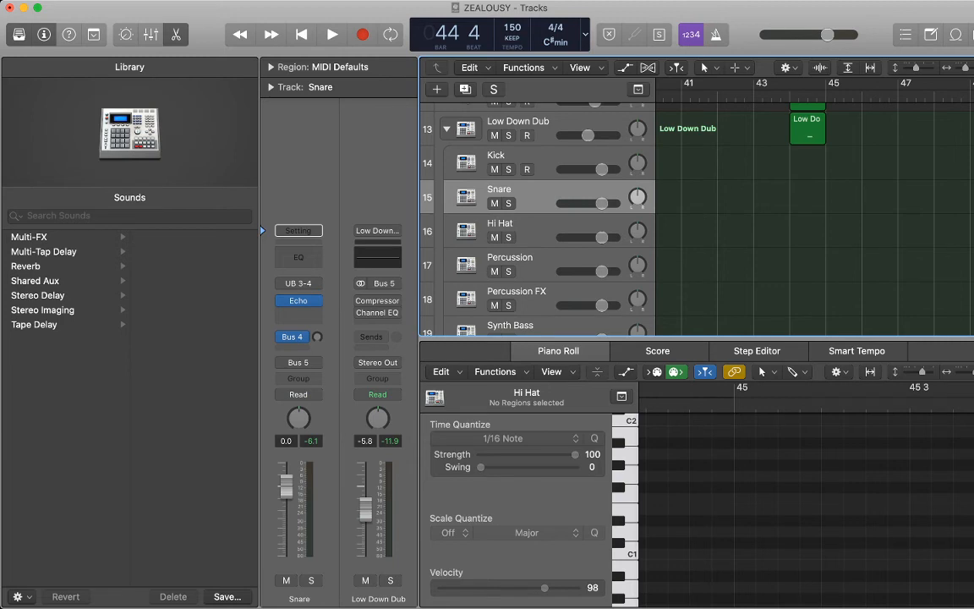
click(525, 160)
scroll(541, 220, up, 1)
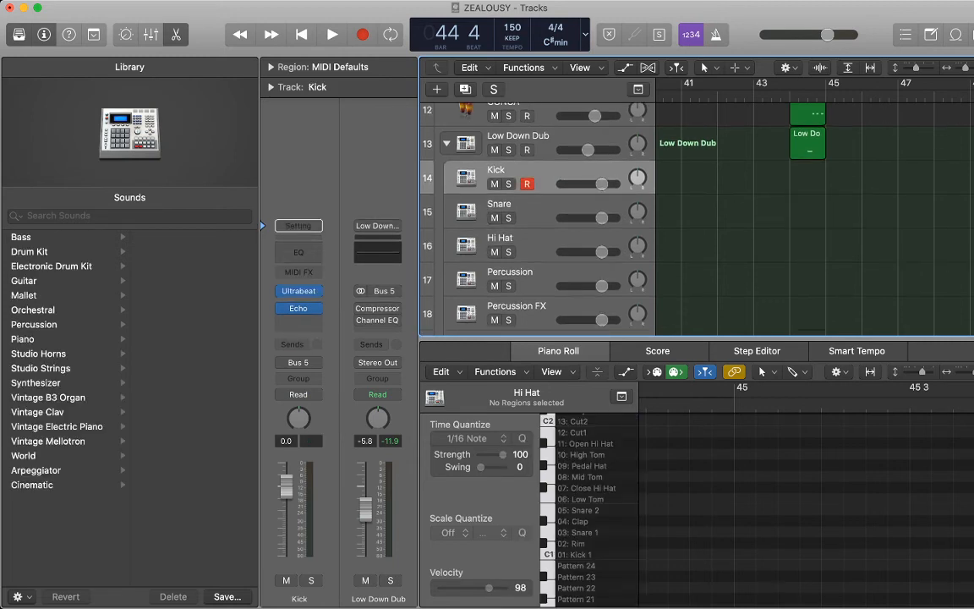
- Delete the Hi Hat, Percussion, Percussion FX and Synth Bass subtracks of Low Down Dub, then collapse the track
key(e)
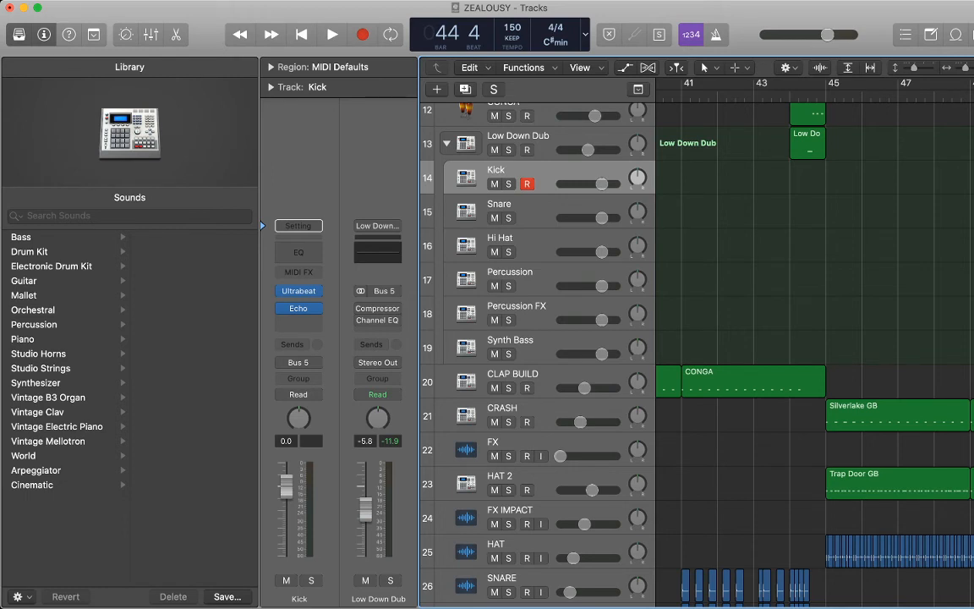
click(541, 345)
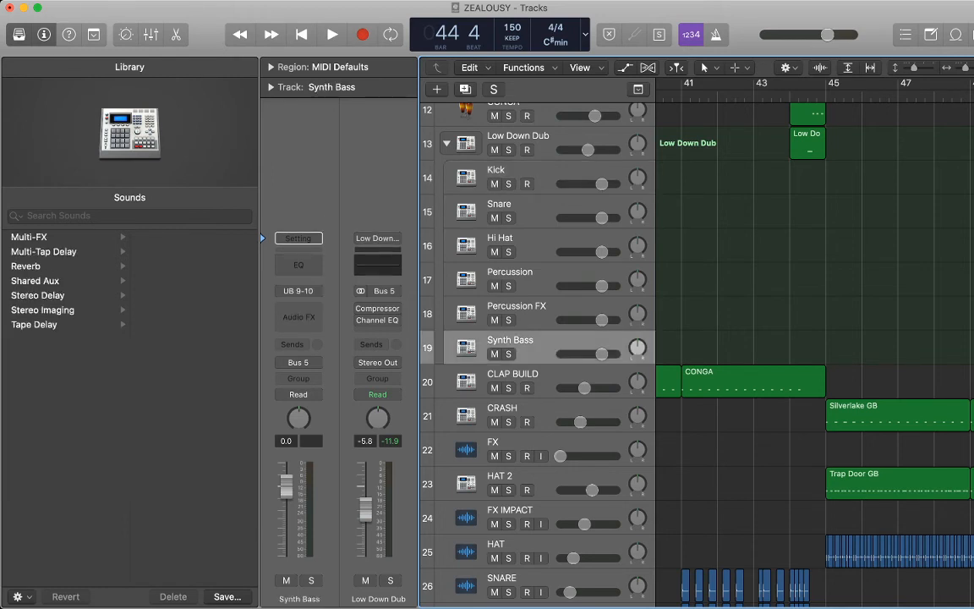
key(shift+Up)
key(shift+Up)
key(shift+Up)
key(super+BackSpace)
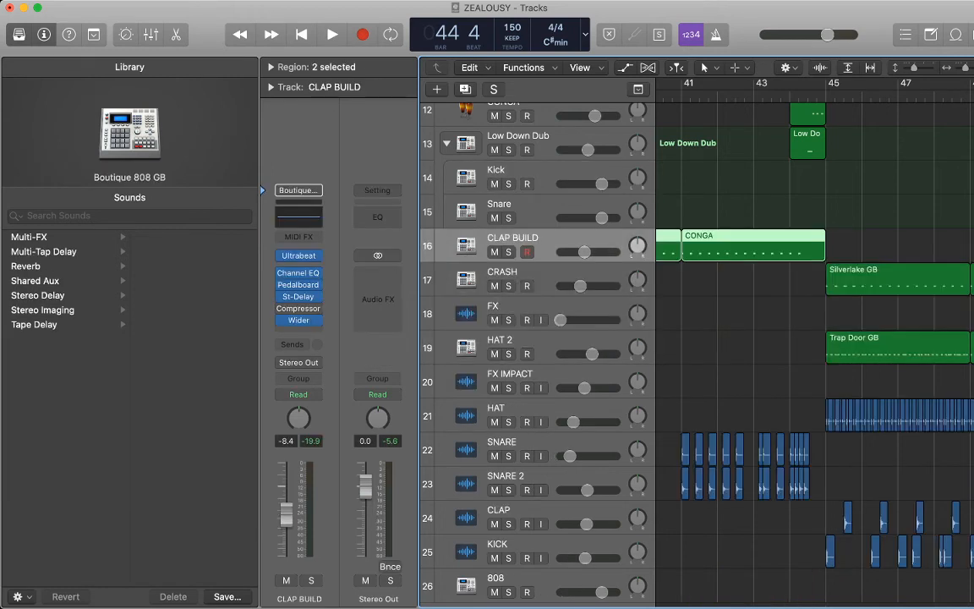
click(446, 144)
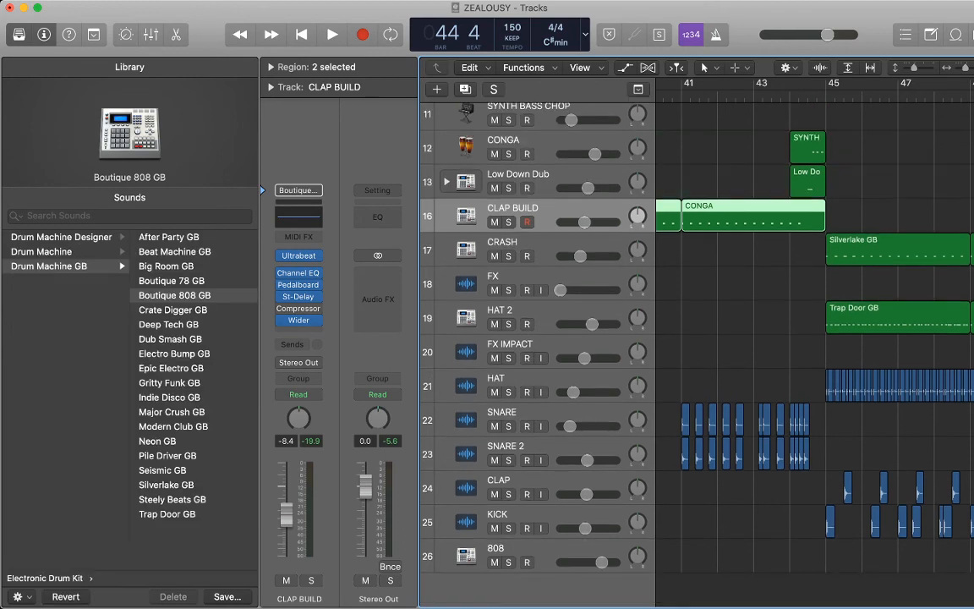
- Lower track 13's volume to -7.6 dB while playing the transition into bar 45, and delete the CONGA track's region at bar 44
key(space)
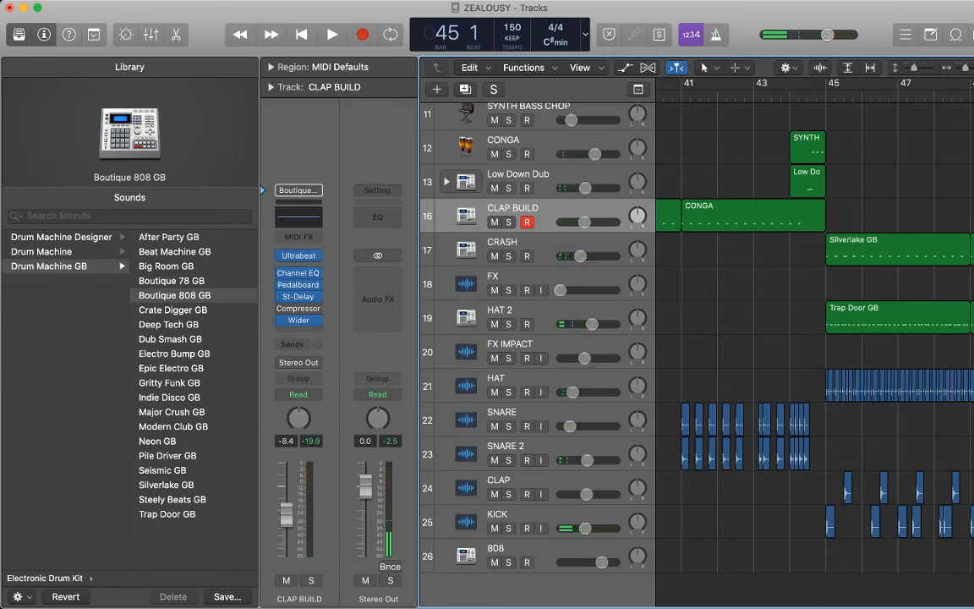
click(808, 148)
key(Delete)
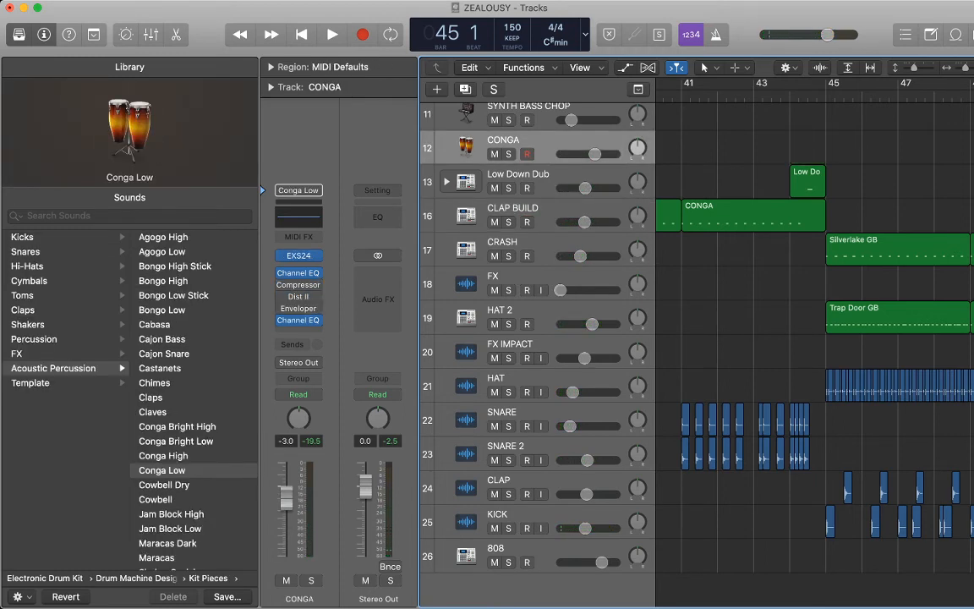
- Return the playhead to the start of bar 44 and rename the Low Down Dub track as SNARE FILL
key(comma)
double_click(518, 174)
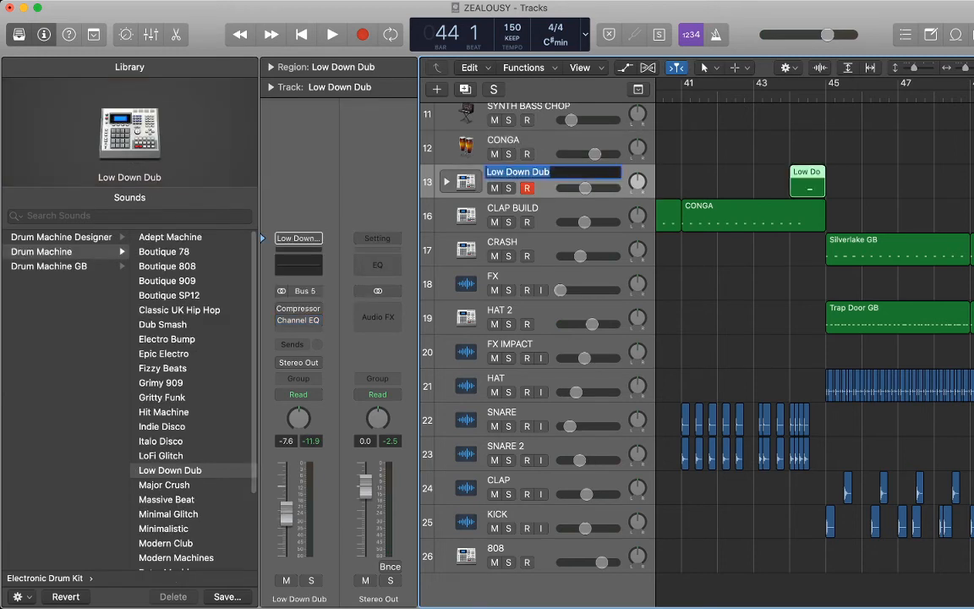
text(SNARE FILL)
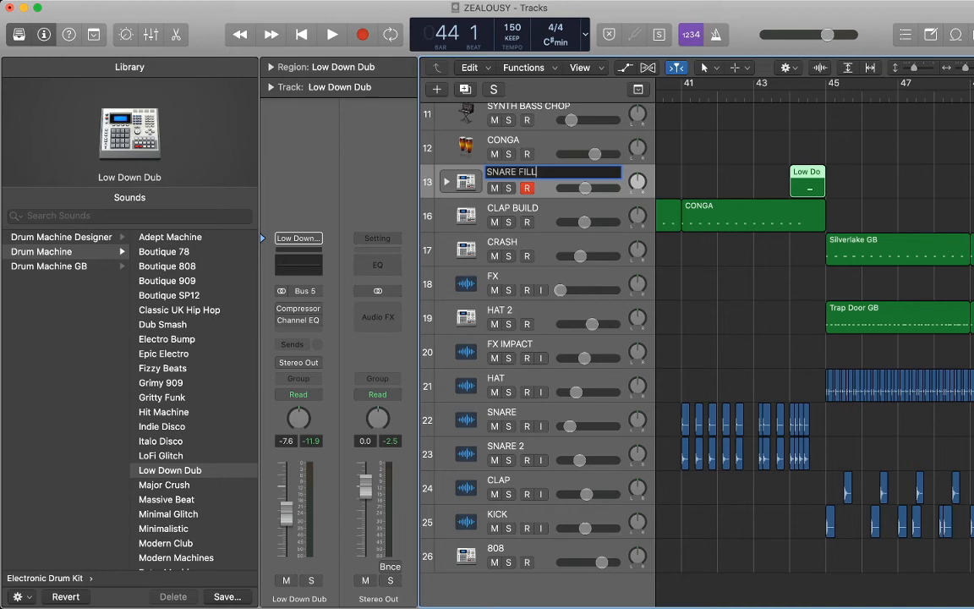
key(Return)
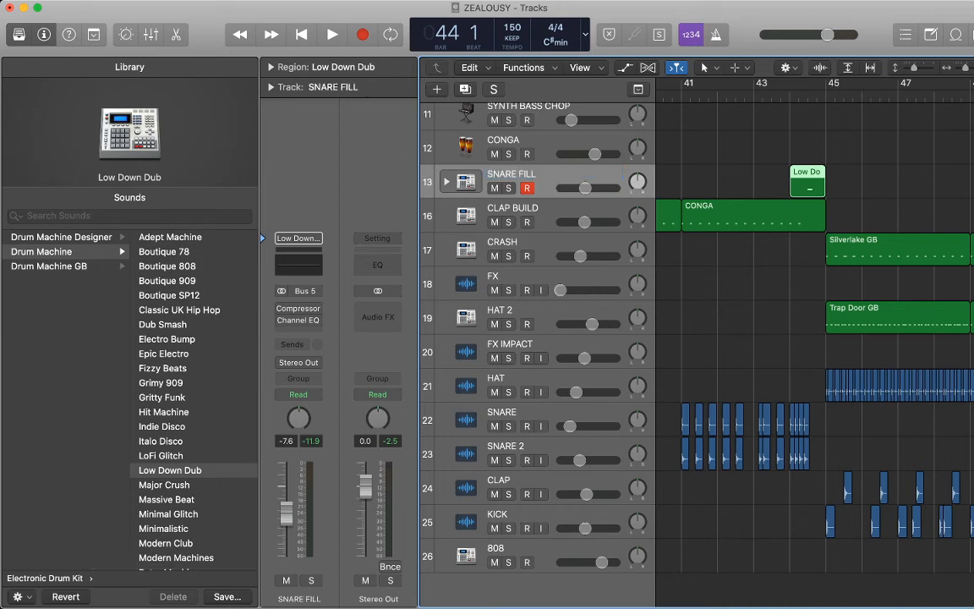
- Duplicate the SNARE FILL track and load the After Party kit from Drum Machine Designer on the copy
key(super+d)
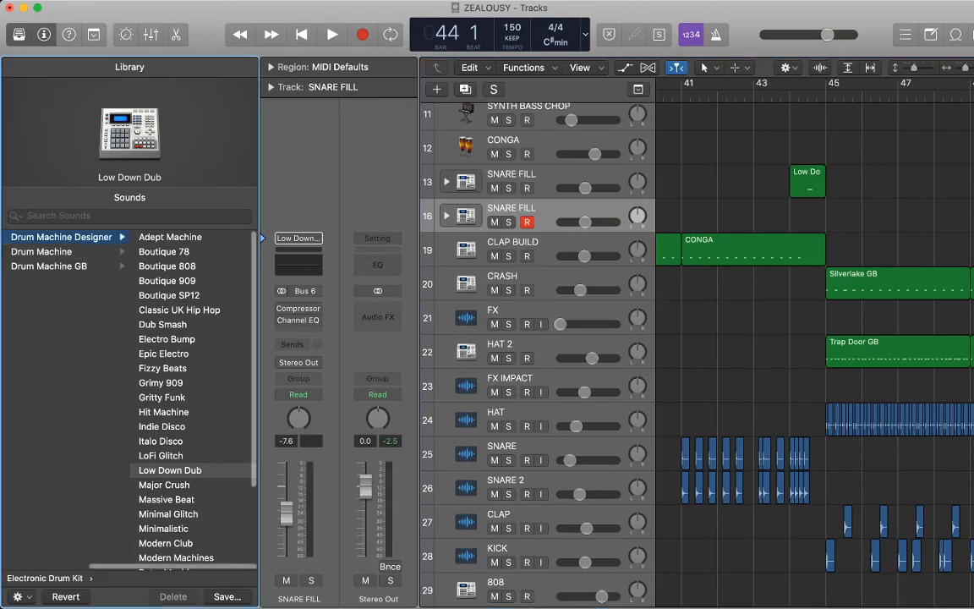
click(161, 237)
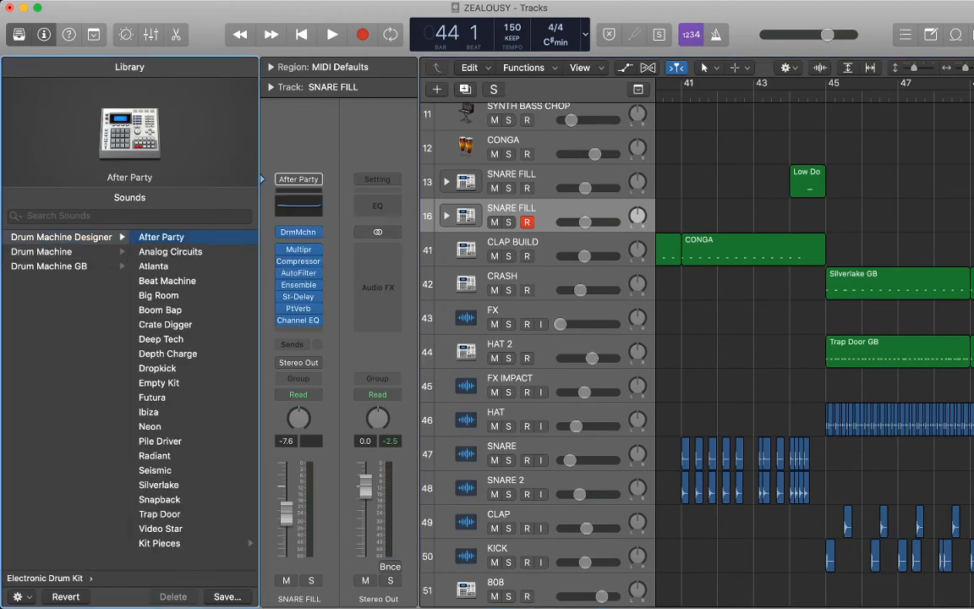
scroll(130, 381, left, 5)
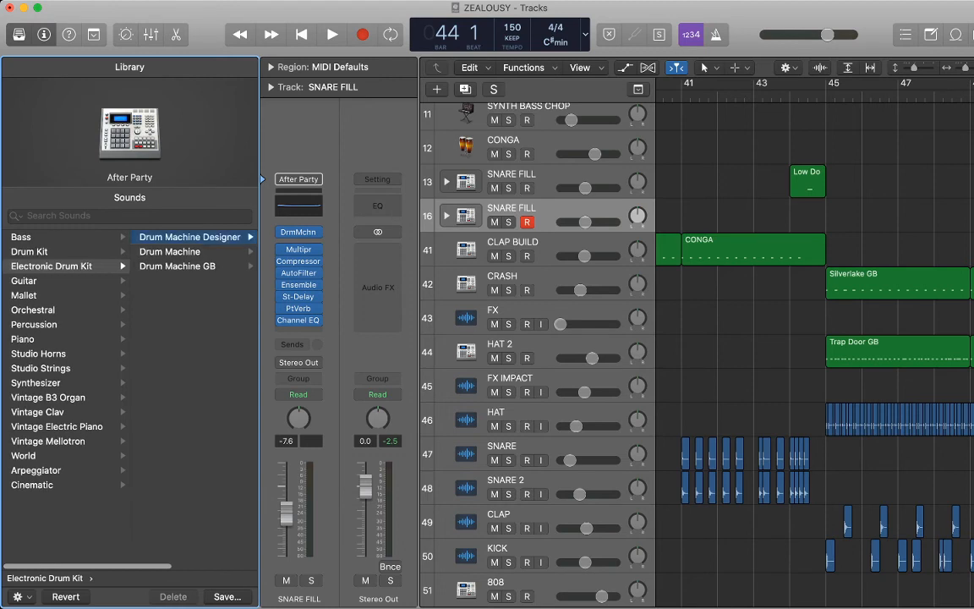
scroll(130, 381, right, 5)
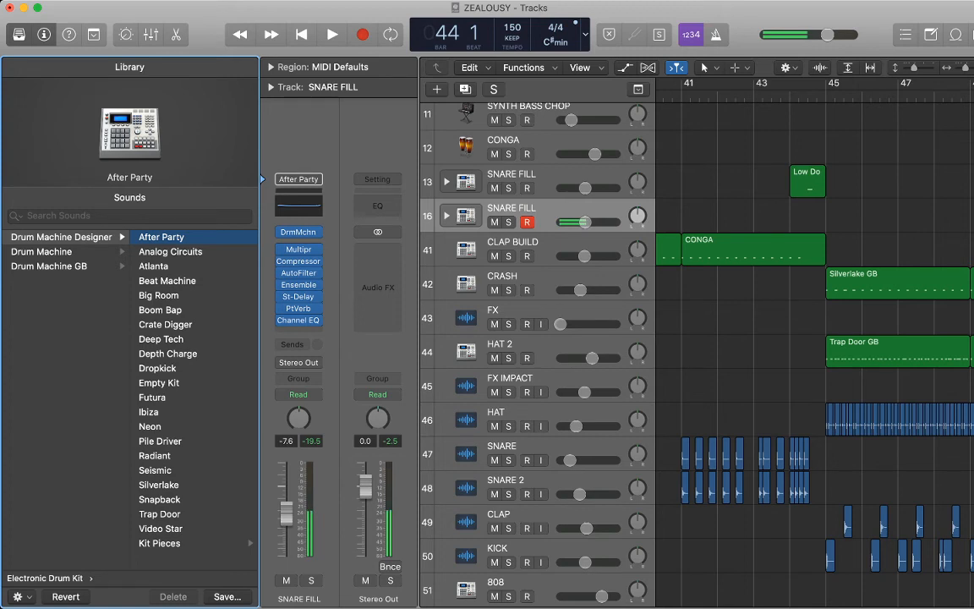
- Audition the Adept Machine, Ibiza and Atlanta kits on the duplicated SNARE FILL track
key(Down)
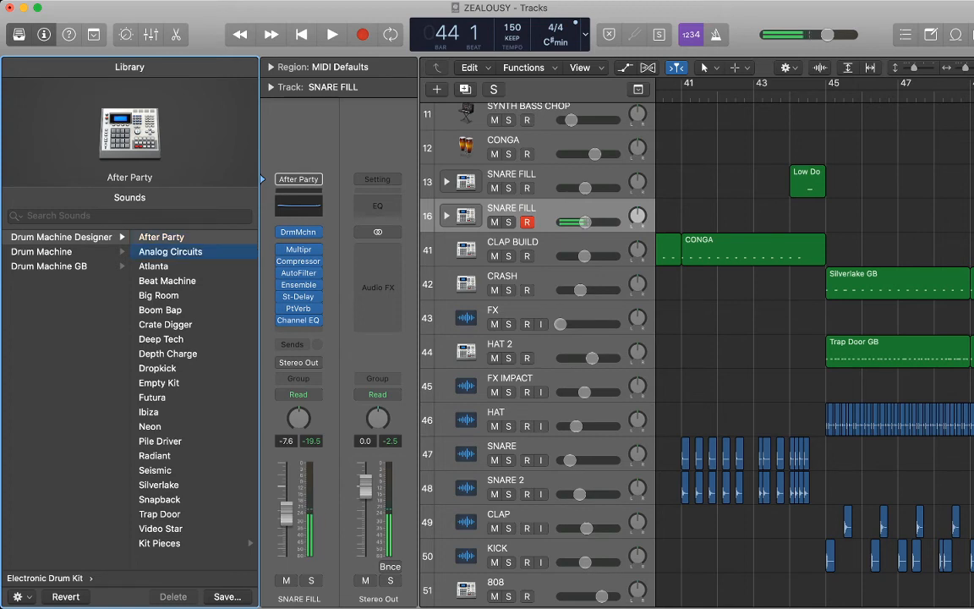
key(Left)
key(Down)
key(Right)
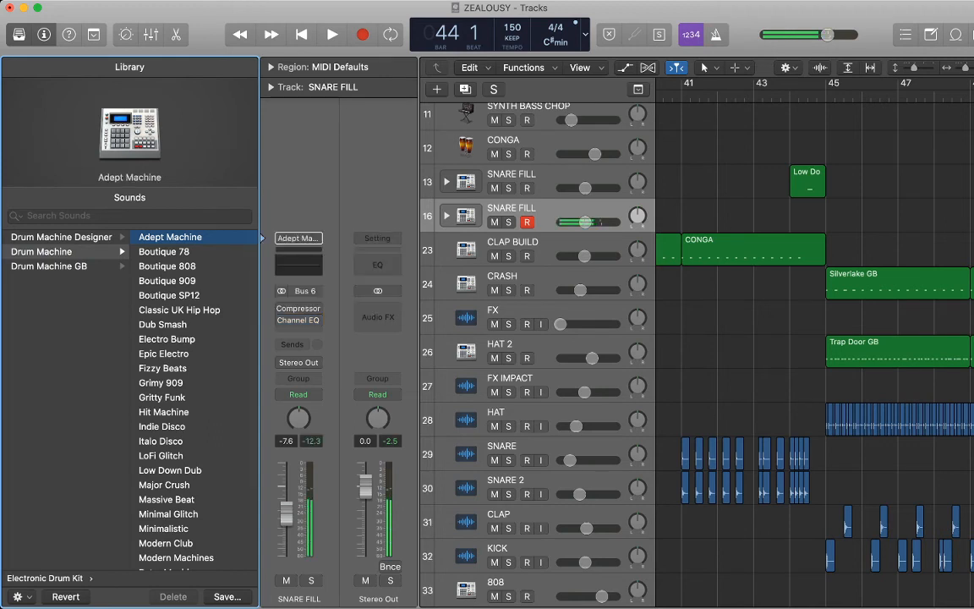
key(Left)
key(Up)
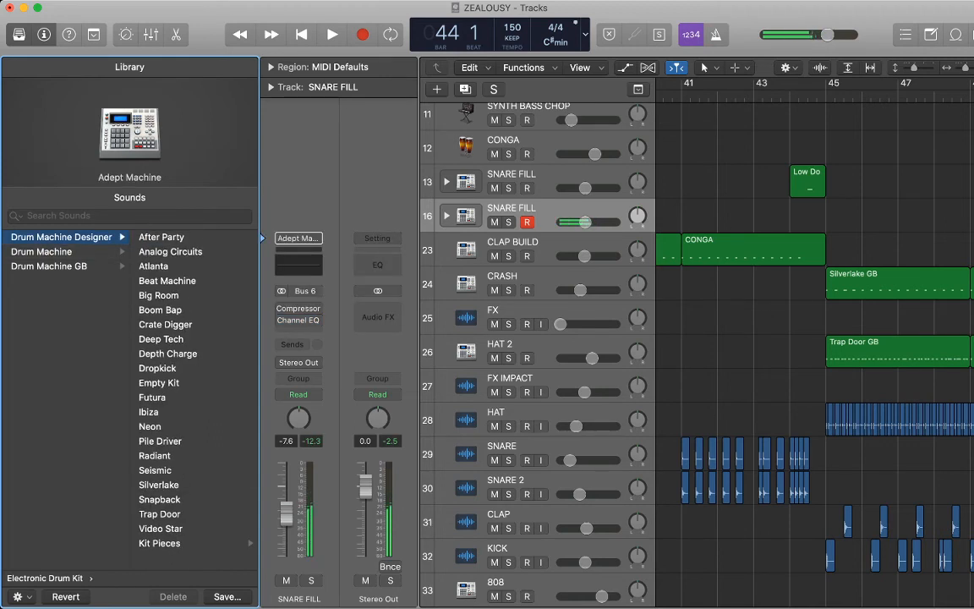
click(149, 412)
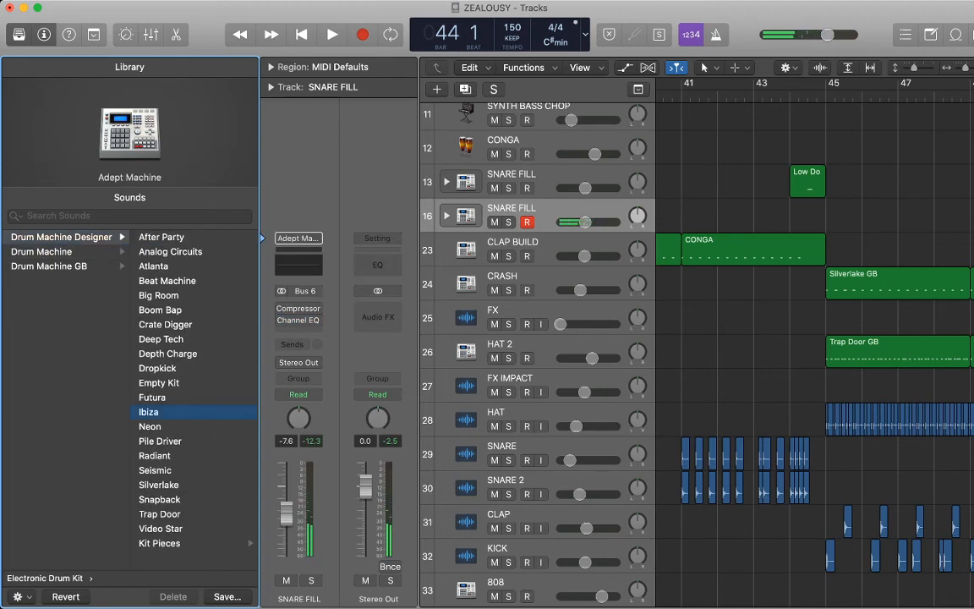
click(154, 267)
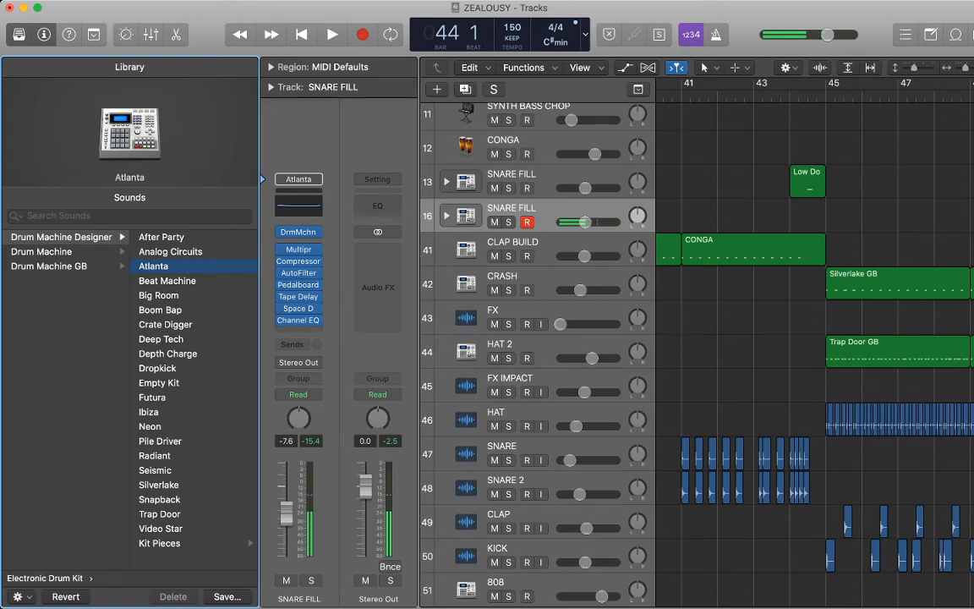
- Audition the Beat Machine, Big Room, Boom Bap, Crate Digger, Deep Tech, Depth Charge and Dropkick kits on the duplicated SNARE FILL track
click(168, 281)
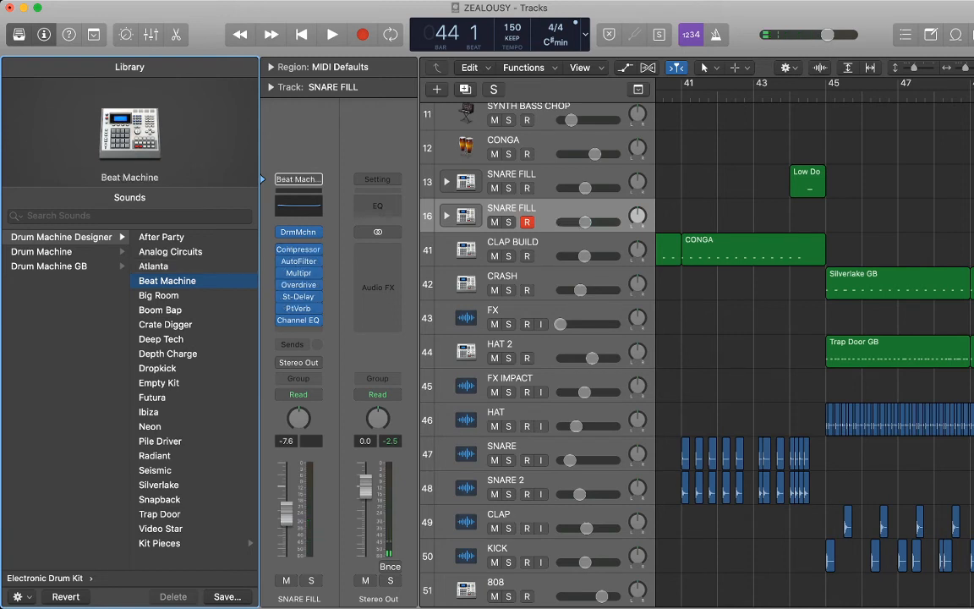
key(Down)
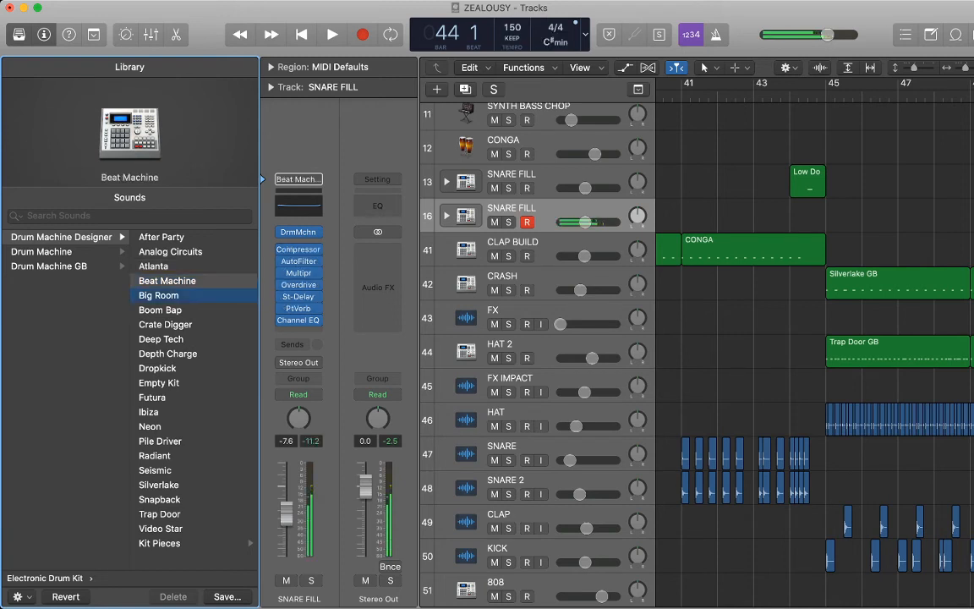
key(Down)
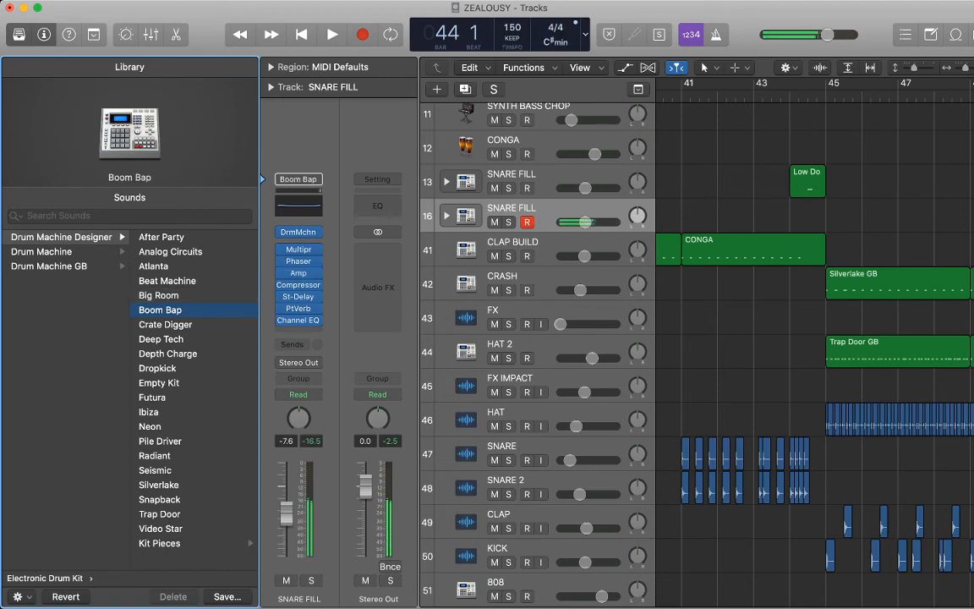
key(Down)
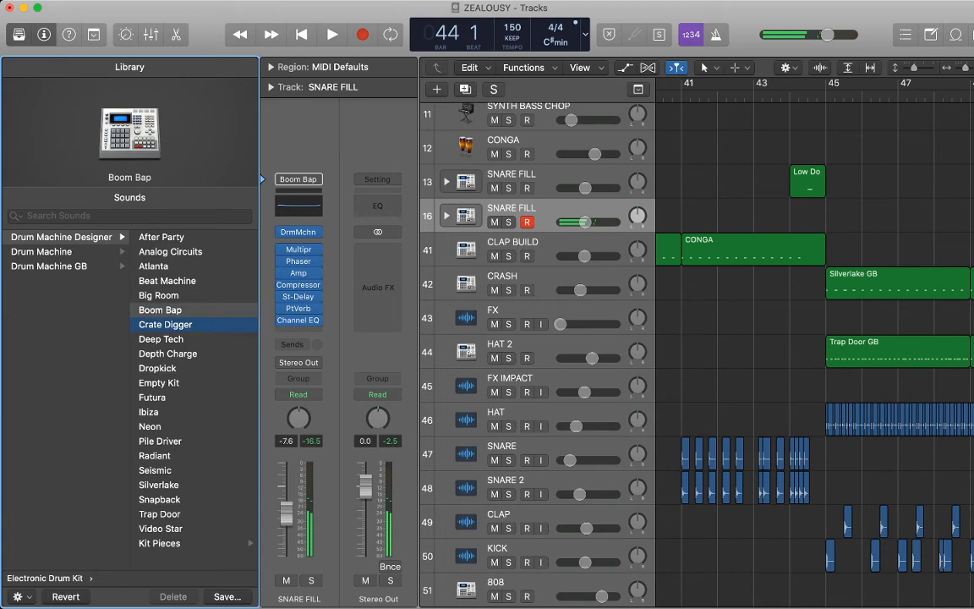
key(Down)
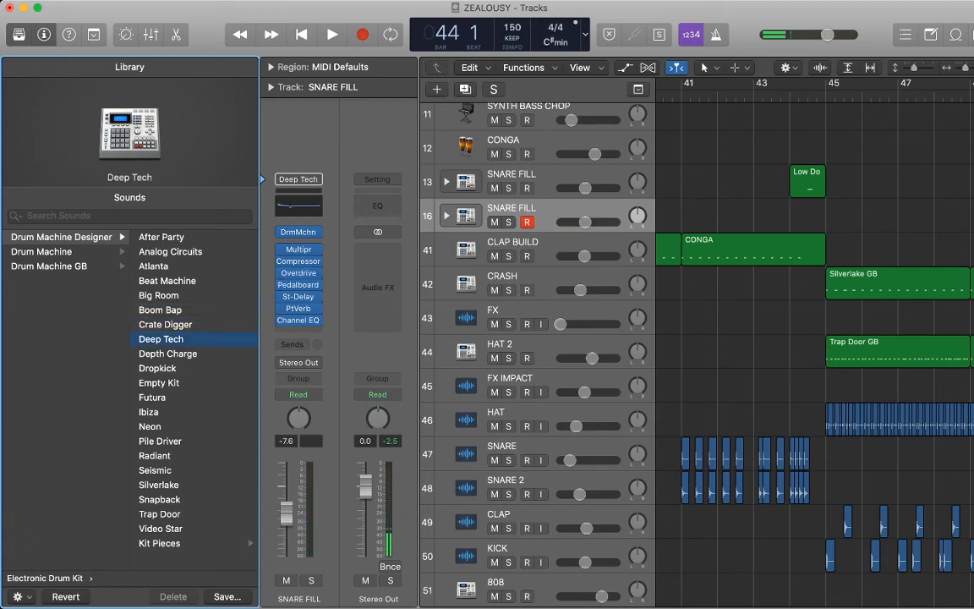
key(Down)
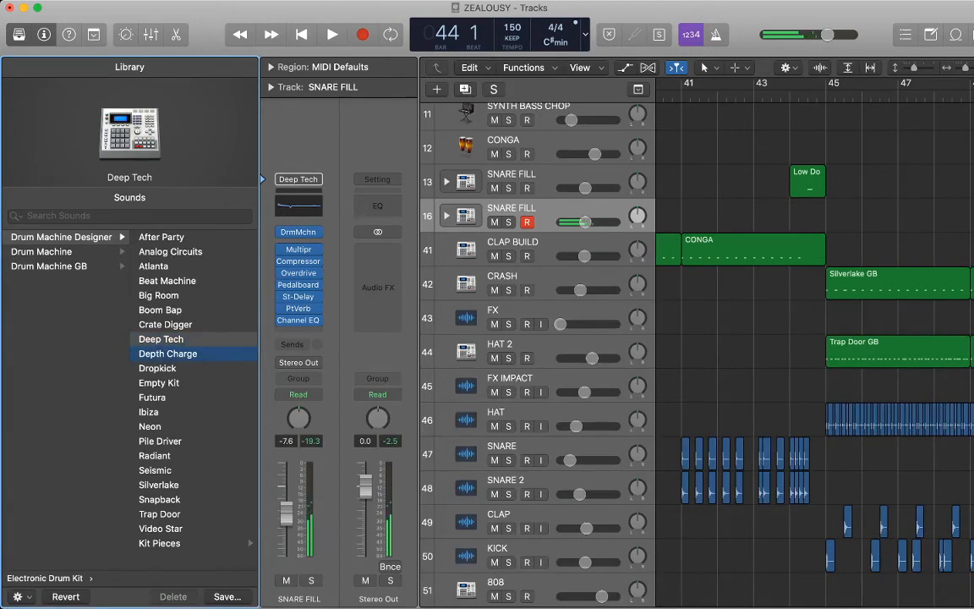
key(Down)
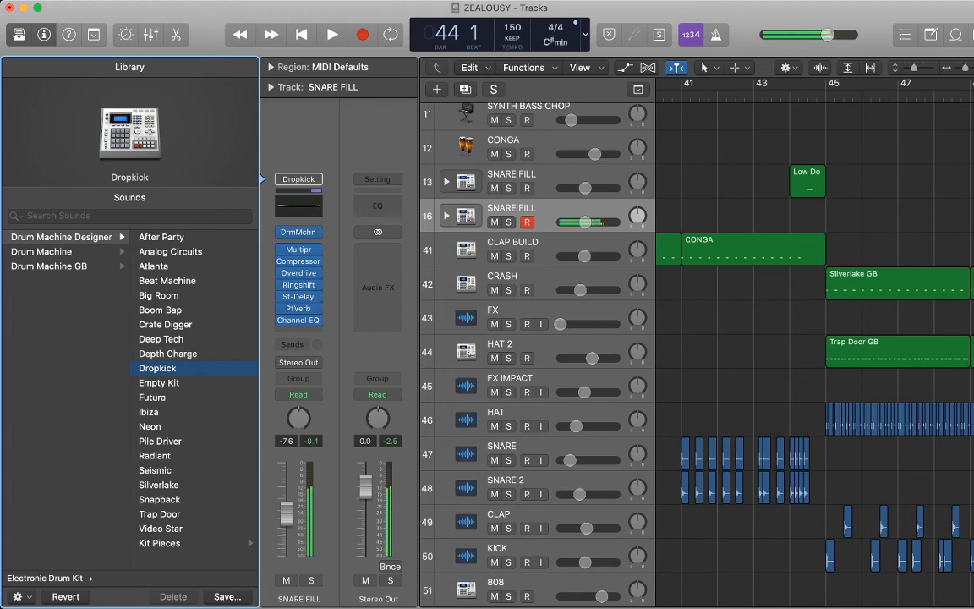
- Continue auditioning kits on the duplicated SNARE FILL track, trying Futura, Deep Tech and Ibiza
key(Down)
key(Down)
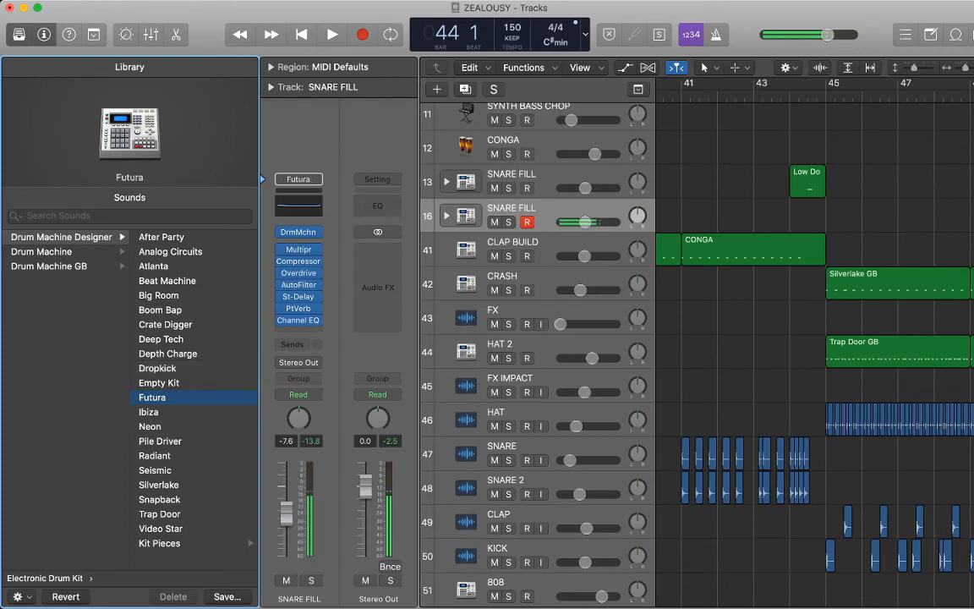
key(Up)
key(Up)
key(Up)
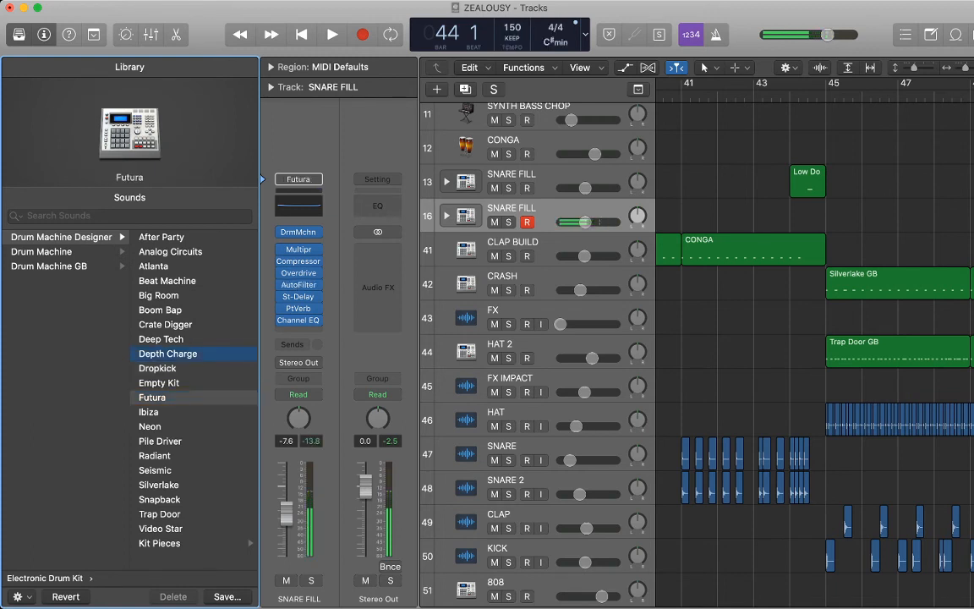
key(Up)
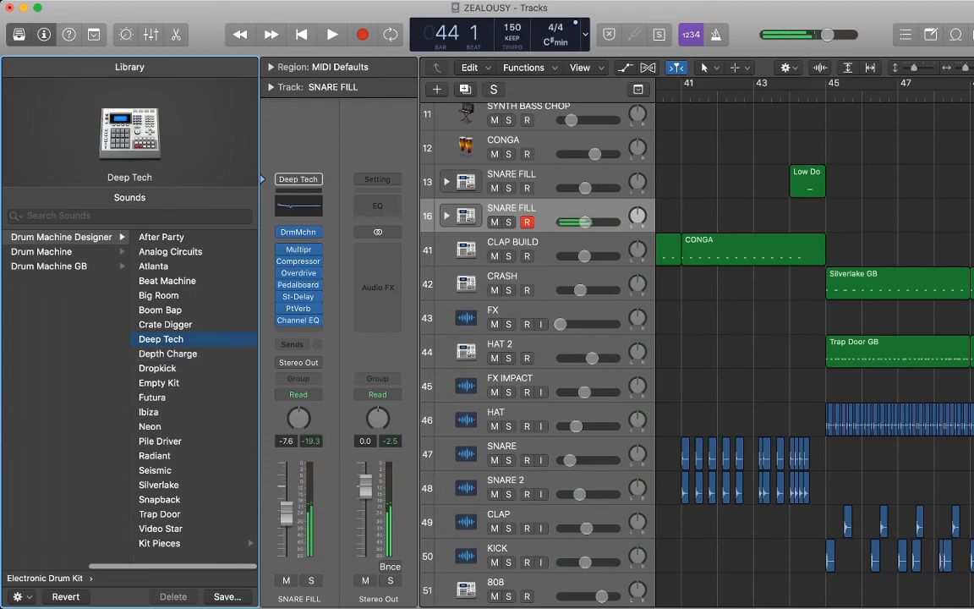
click(149, 412)
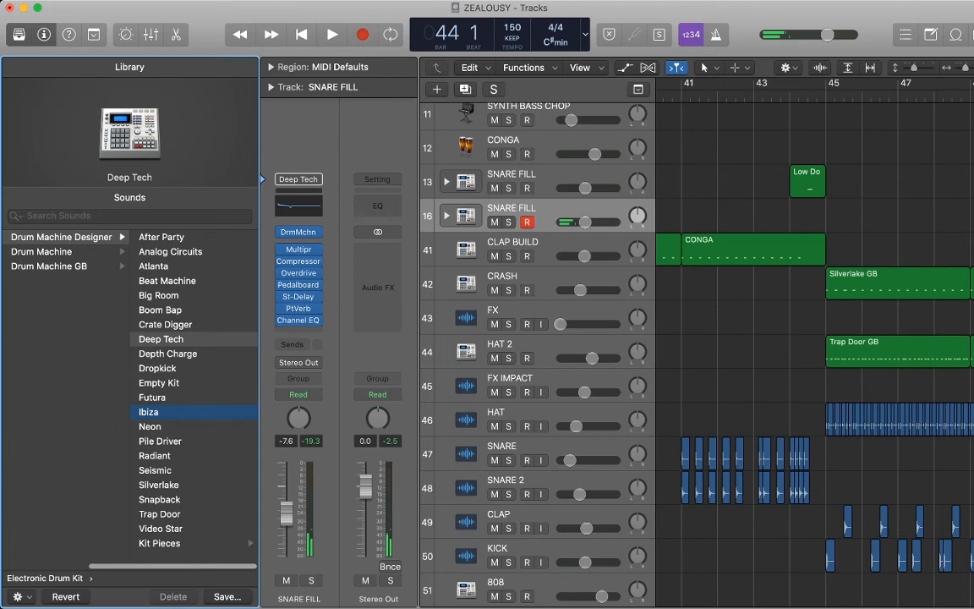
key(Up)
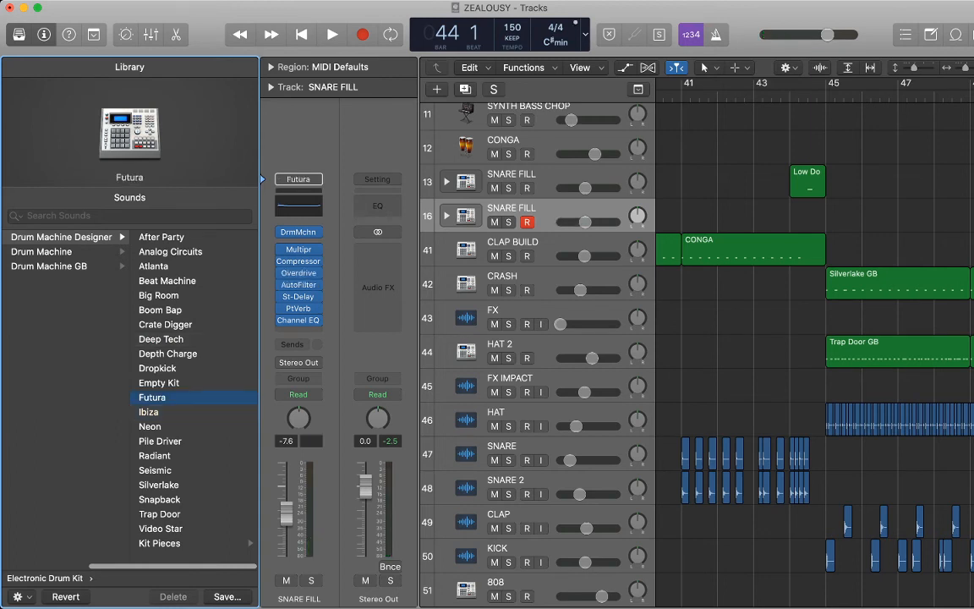
- Load the Pile Driver kit and record a three-note high, mid and low tom fill starting playback at bar 44
click(160, 441)
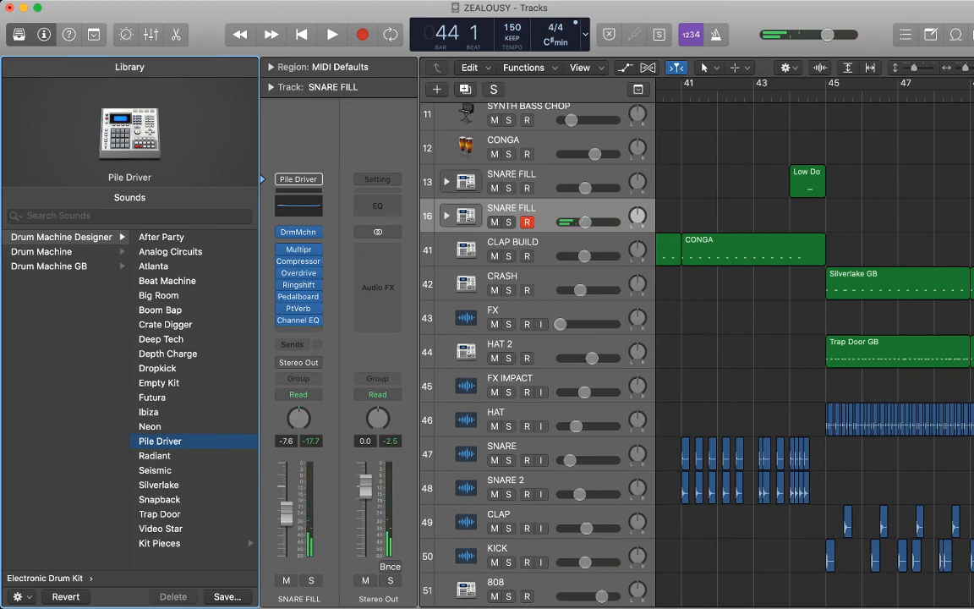
key(r)
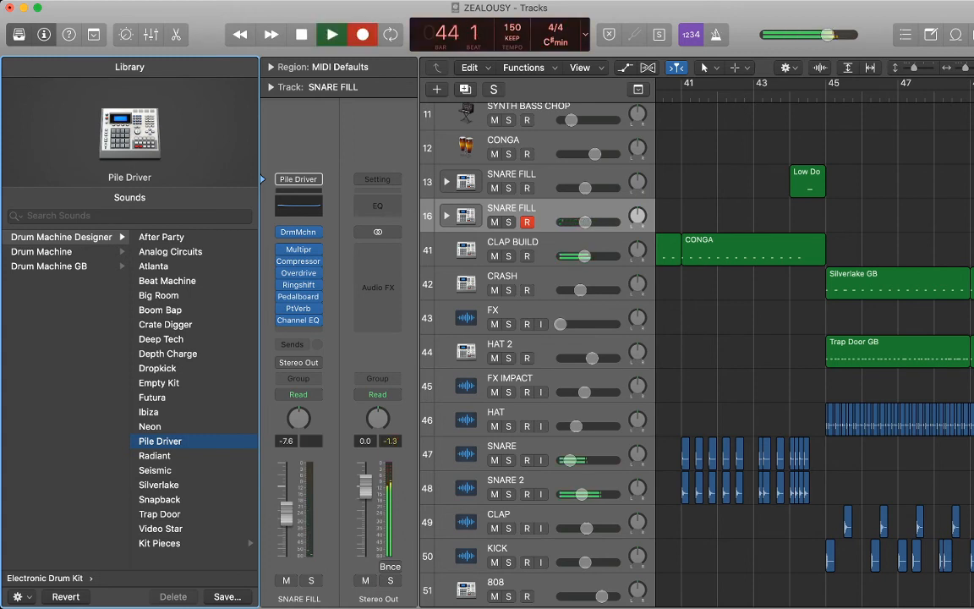
key(space)
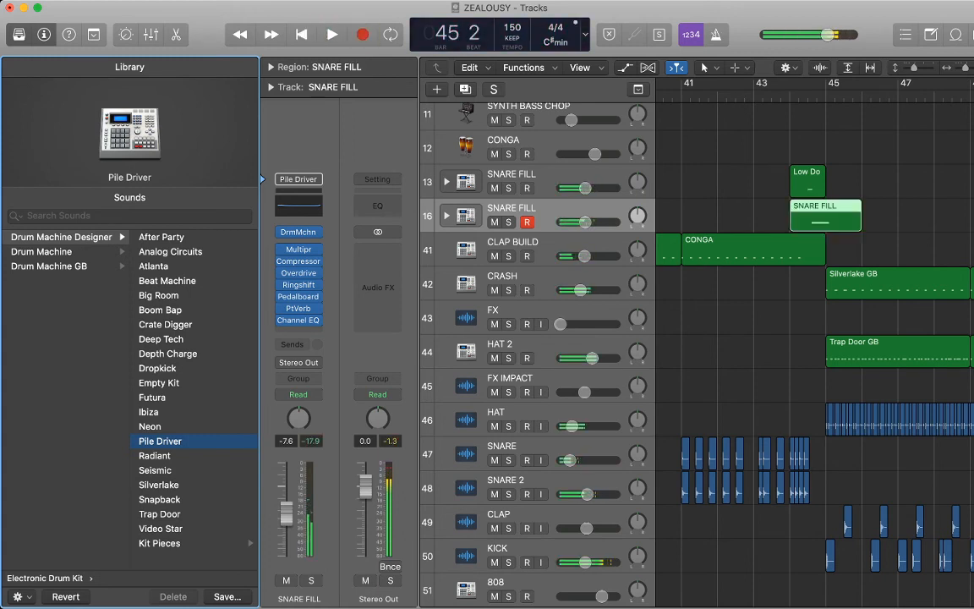
- Shorten the three recorded tom notes so each ends where the next begins and the last stops at bar 45
key(p)
drag(781, 552, 634, 451)
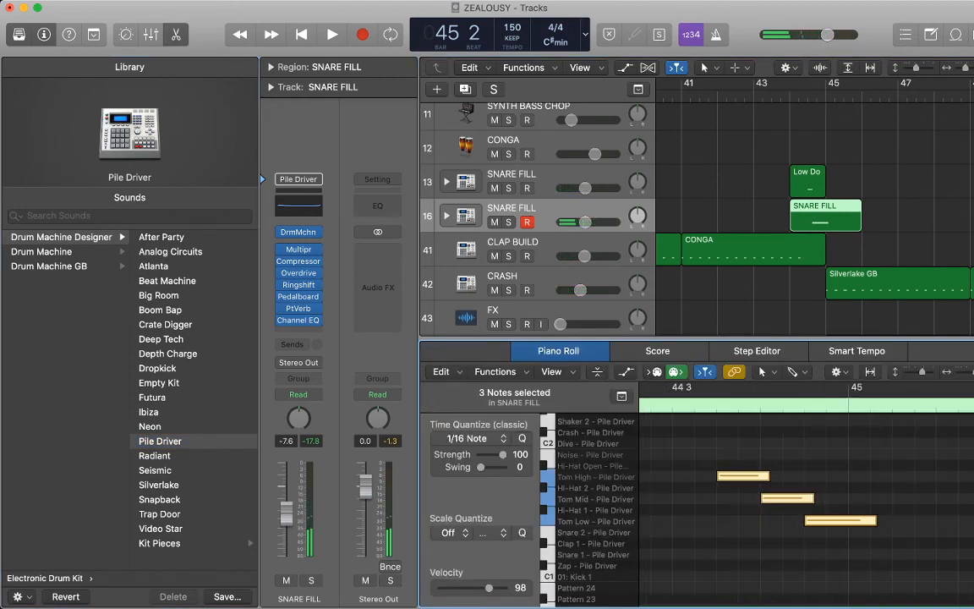
click(734, 456)
drag(767, 476, 756, 476)
drag(811, 499, 801, 498)
drag(874, 520, 846, 520)
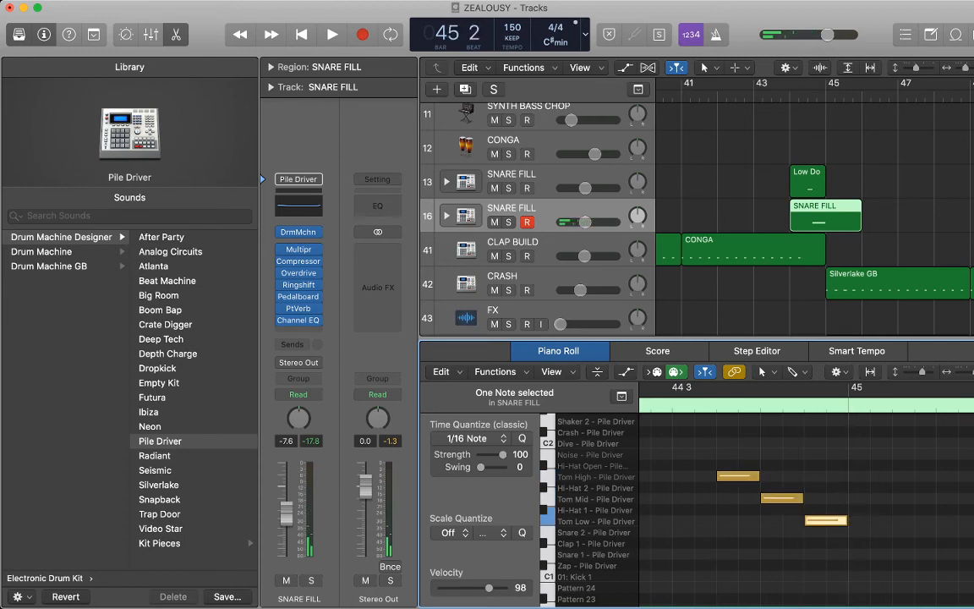
key(e)
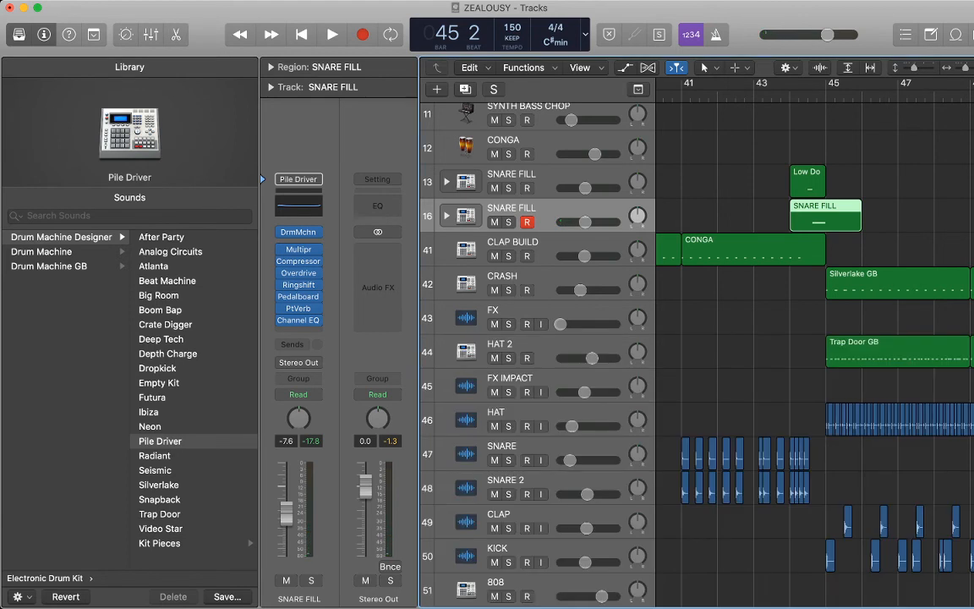
- Play the tom fill from bar 44 and expand the Pile Driver SNARE FILL track into its kit pieces
click(900, 215)
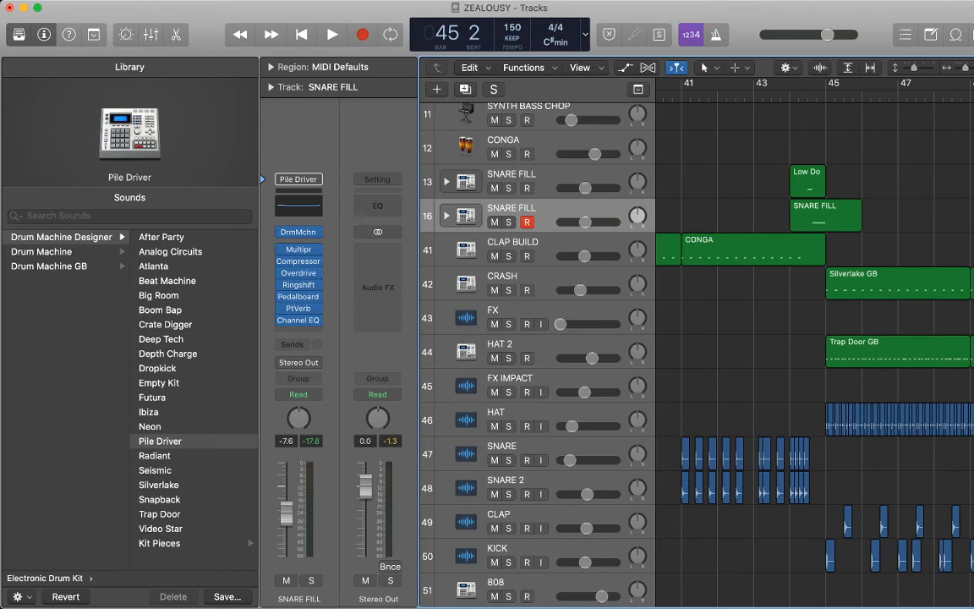
key(space)
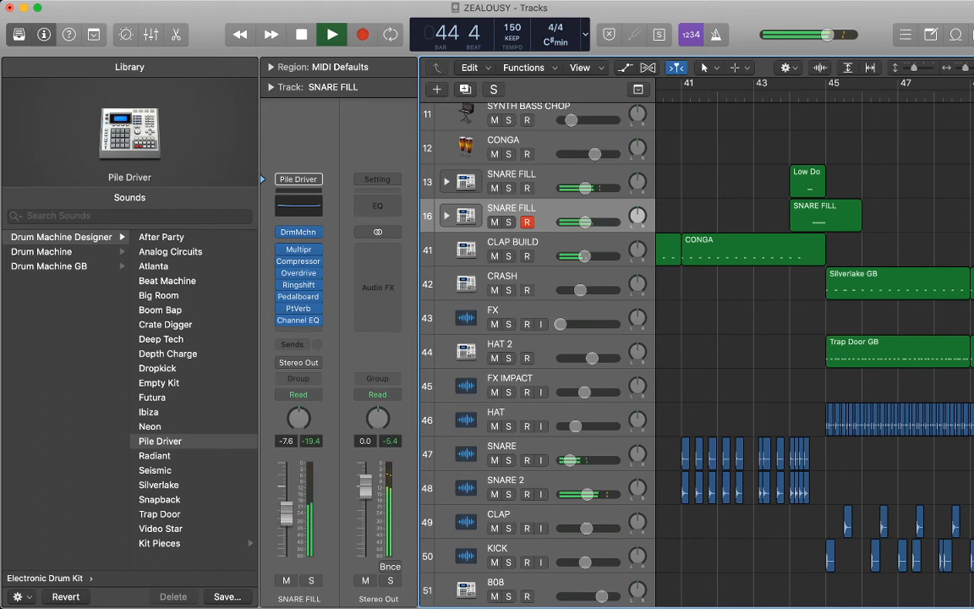
key(space)
click(446, 216)
scroll(542, 338, down, 3)
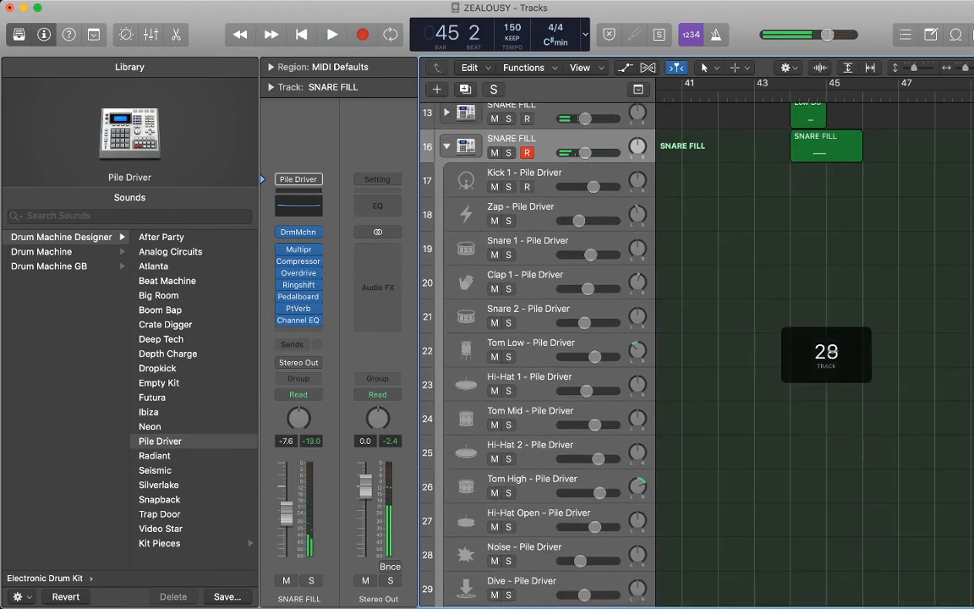
key(comma)
scroll(541, 338, down, 2)
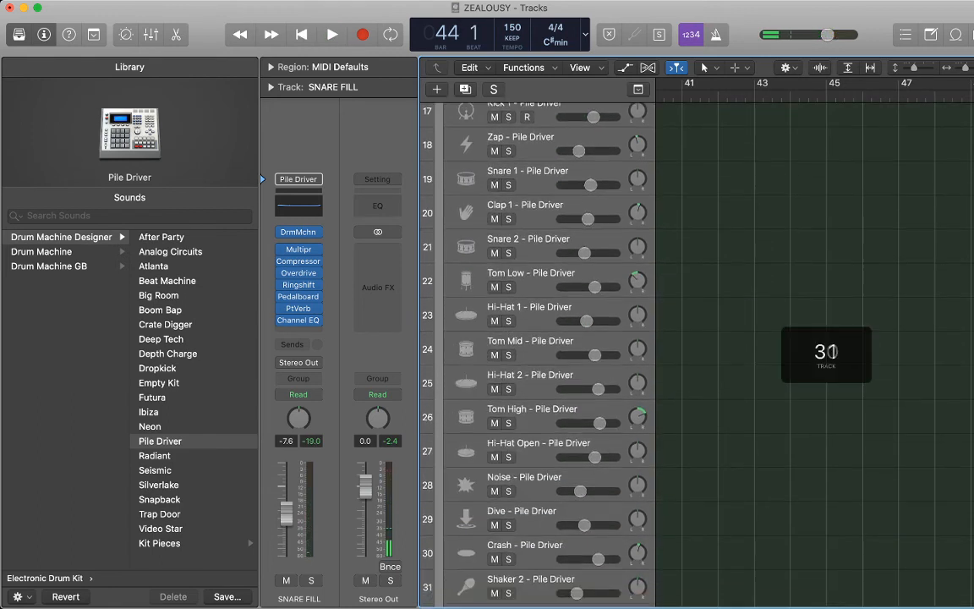
key(space)
key(space)
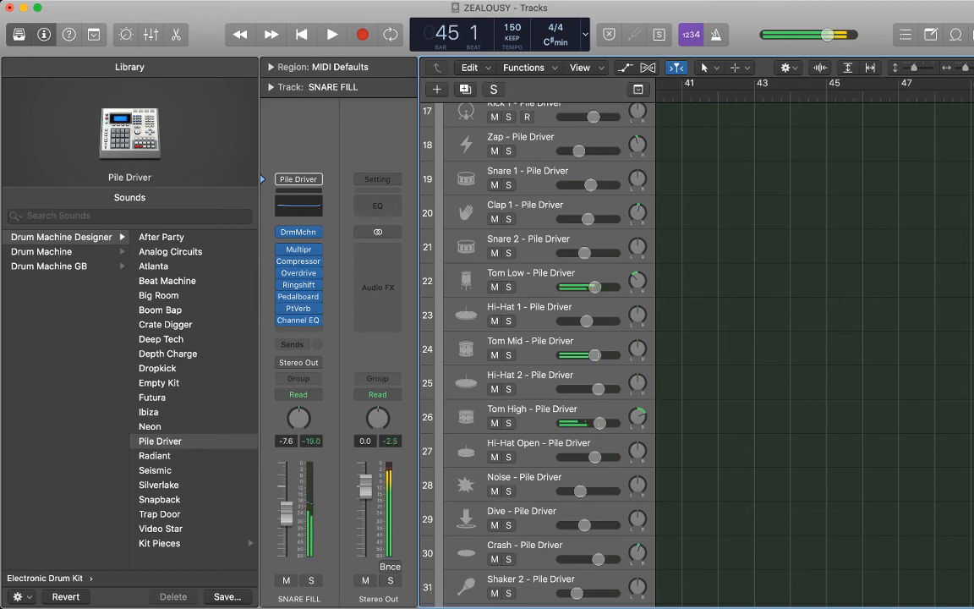
- Delete the unused Zap, Snare 1, Clap 1 and Snare 2 kit-piece tracks of the Pile Driver kit
click(528, 247)
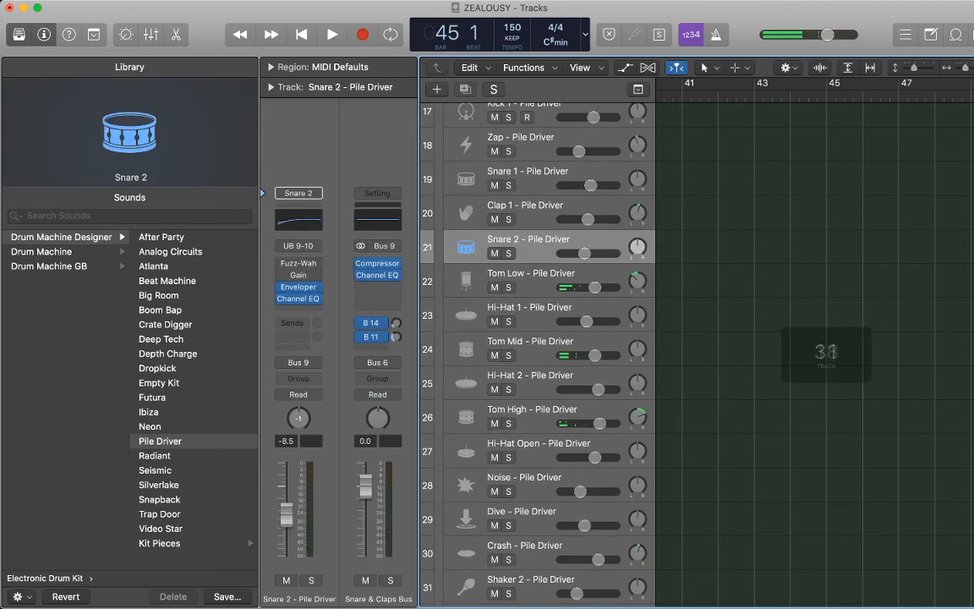
scroll(541, 254, up, 1)
scroll(541, 253, up, 1)
shift+click(533, 194)
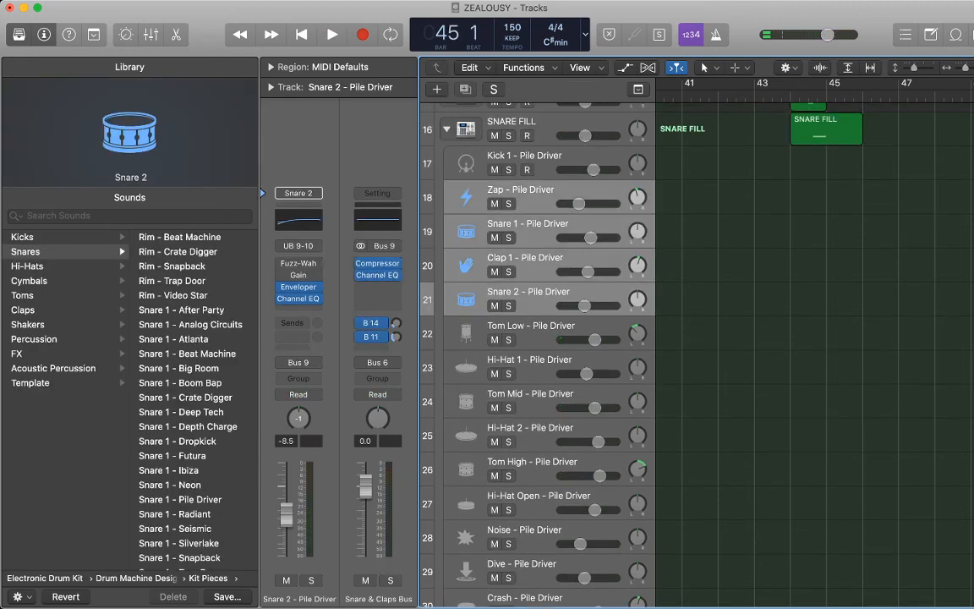
key(super+BackSpace)
- Delete the Pile Driver kit-piece tracks from Hi-Hat Open down through Wobble
scroll(541, 339, down, 1)
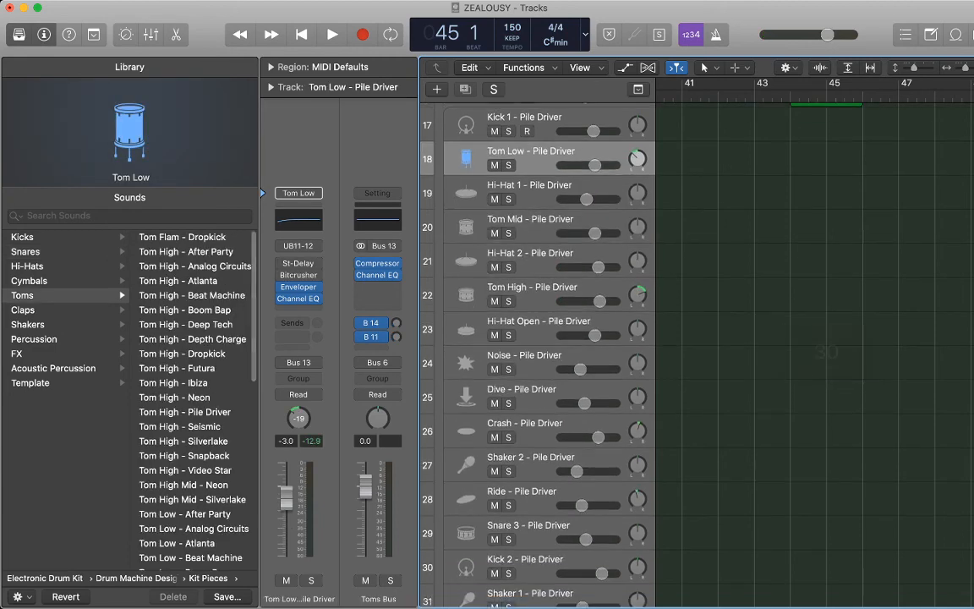
click(538, 323)
scroll(538, 329, down, 9)
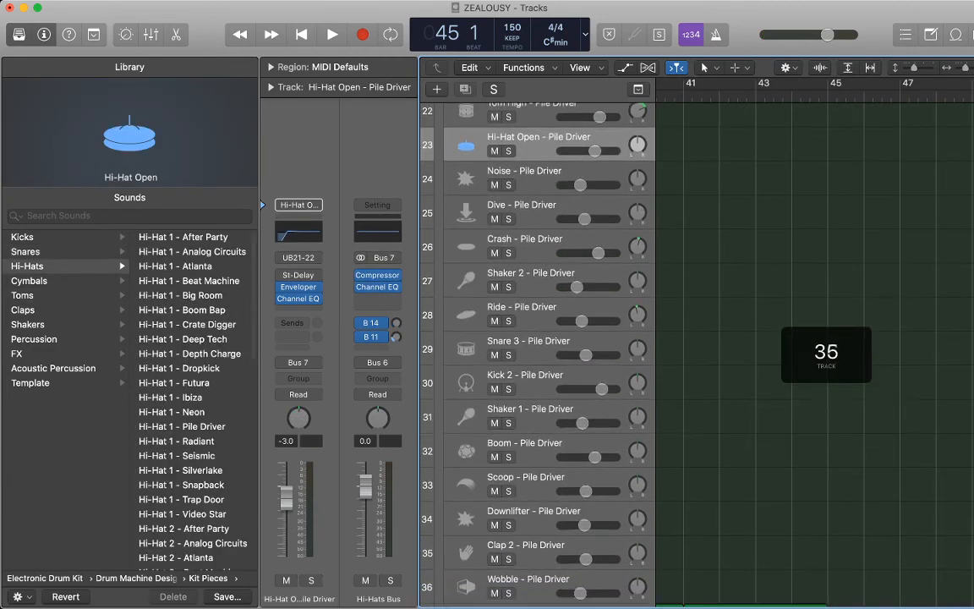
scroll(541, 338, down, 1)
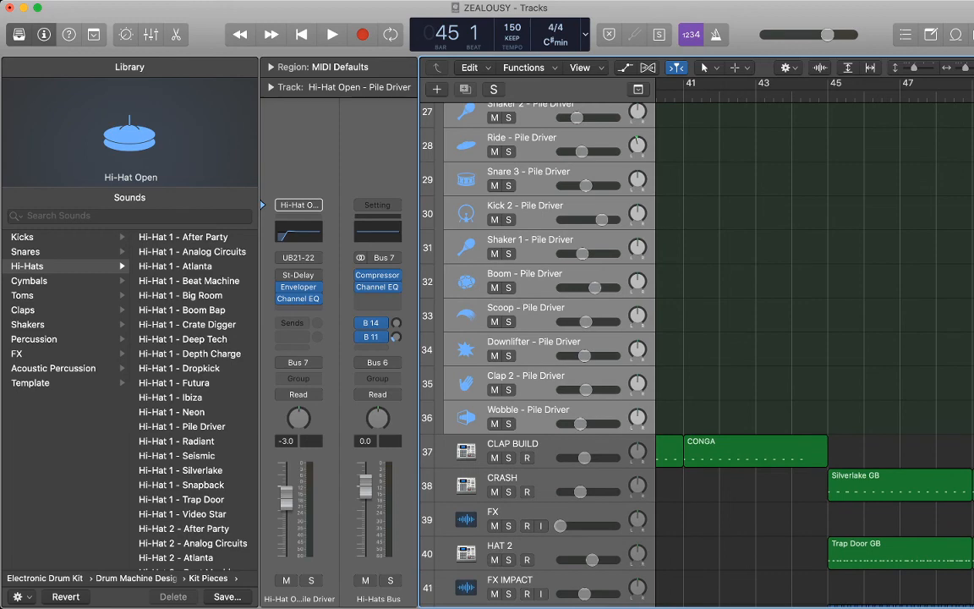
key(super+BackSpace)
scroll(541, 338, up, 10)
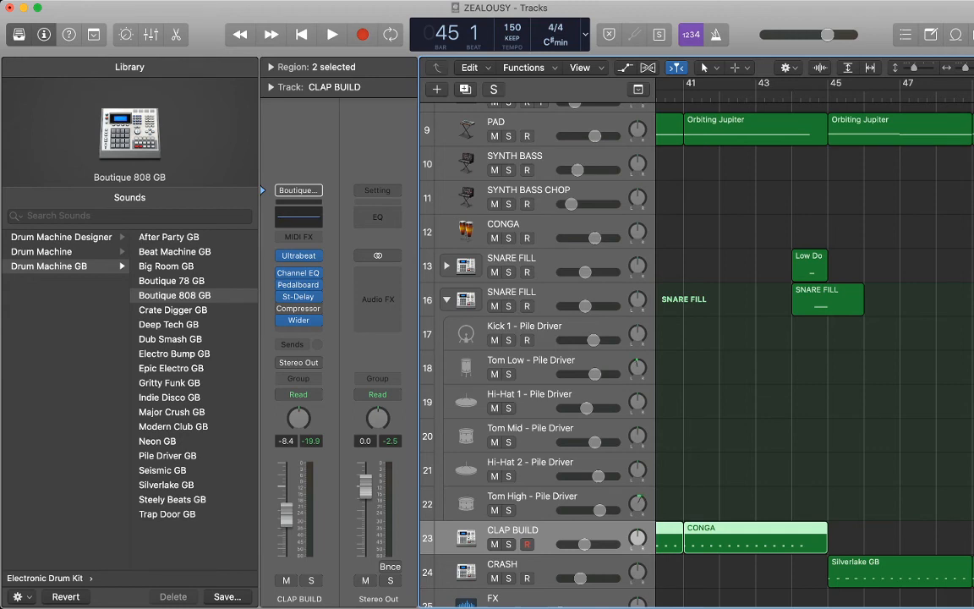
- Play the passage past bar 45 and collapse the Pile Driver SNARE FILL track stack
key(space)
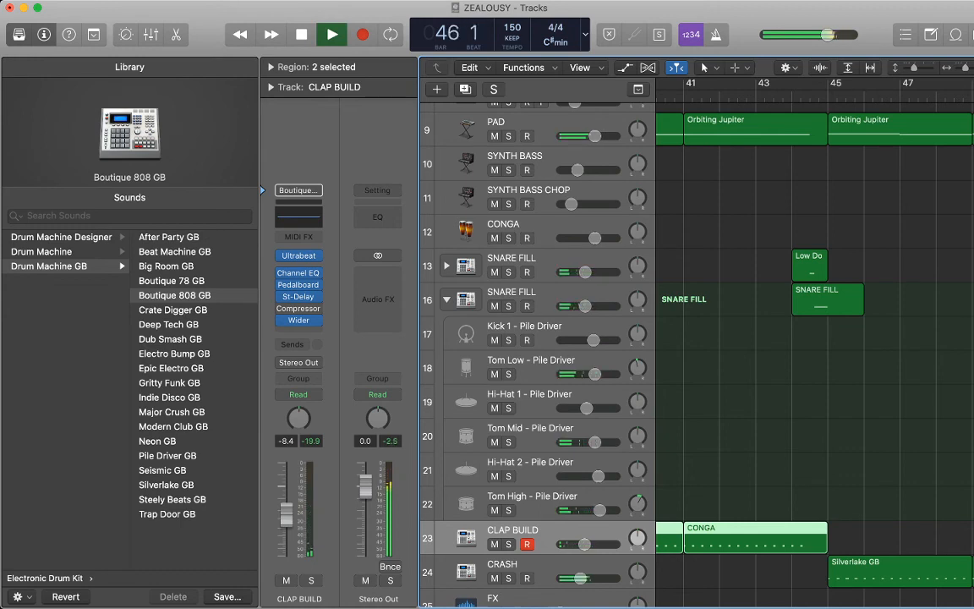
key(space)
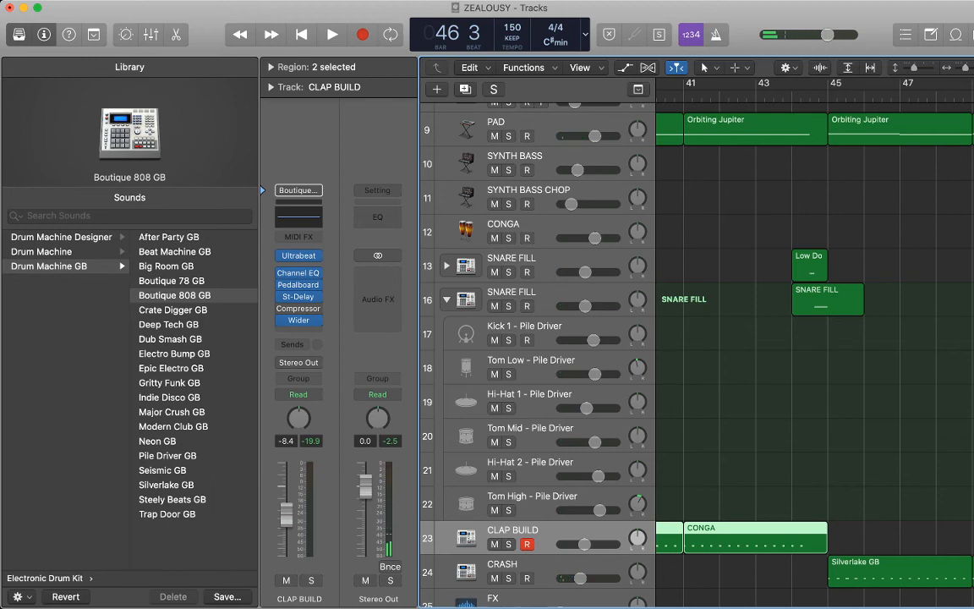
click(447, 300)
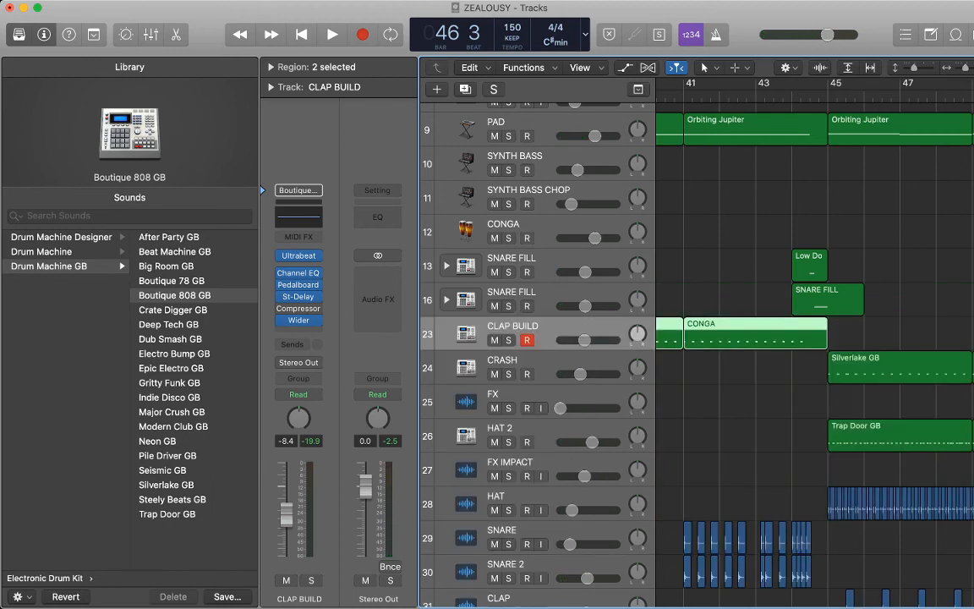
- Replay the transition from bar 44, raising the Low Down Dub SNARE FILL track to -4.4 dB and the Pile Driver one to -5.3 dB
click(753, 266)
click(793, 95)
key(space)
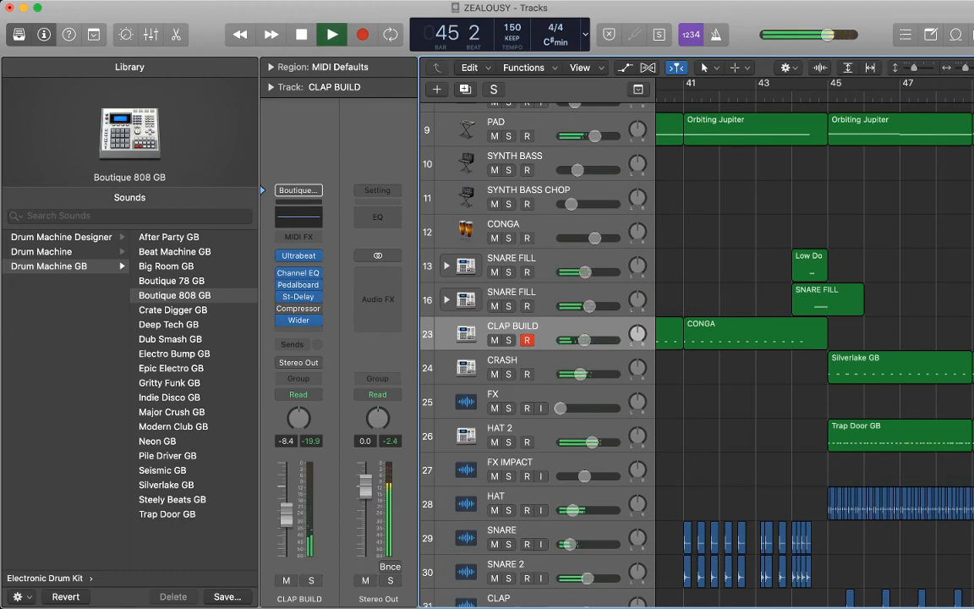
key(space)
key(comma)
key(comma)
key(comma)
key(space)
key(space)
click(809, 266)
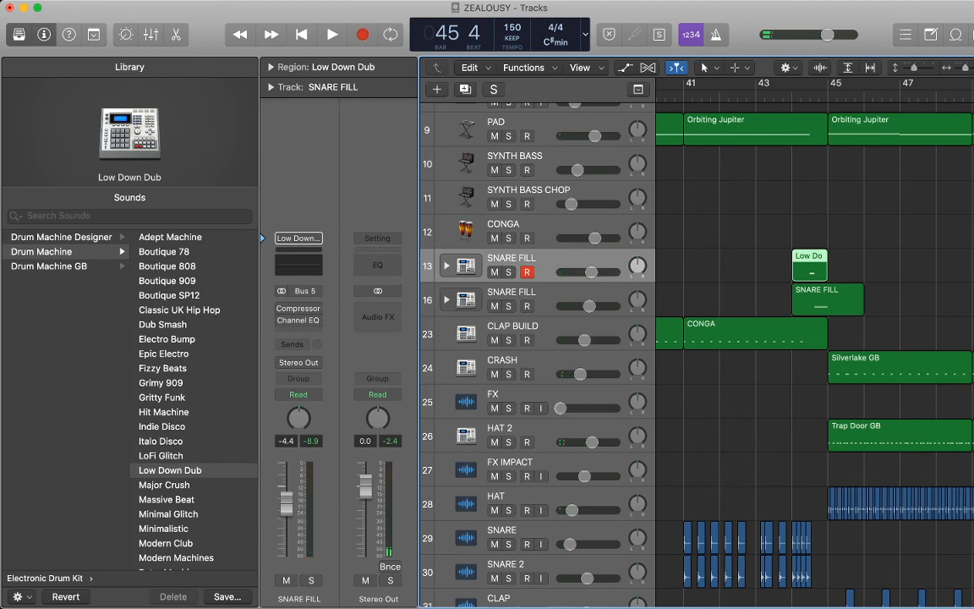
click(827, 299)
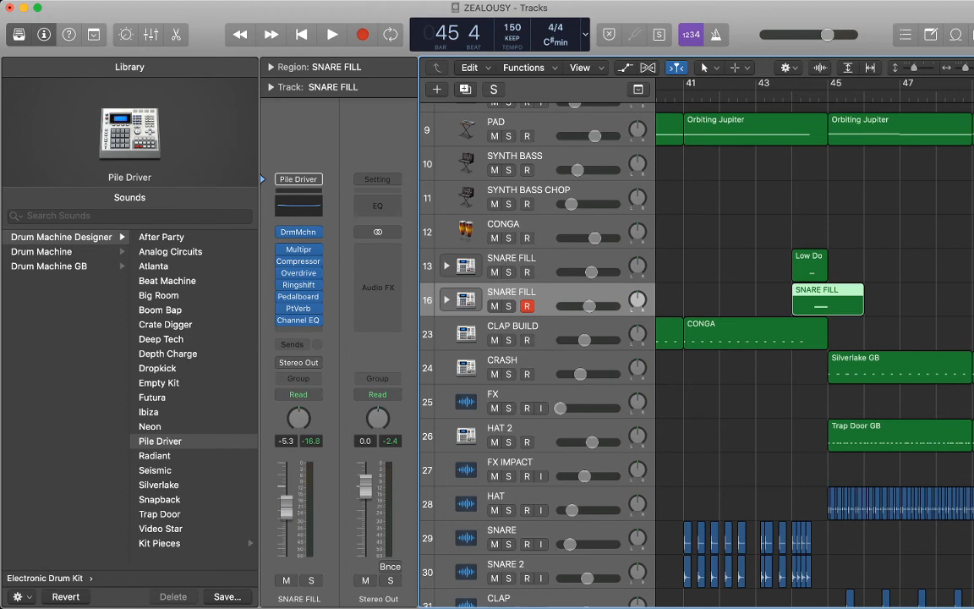
- Raise both SNARE FILL tracks together, setting the Pile Driver one to -2.6 dB, and play the fill from bar 44
shift+click(511, 259)
drag(591, 273, 597, 272)
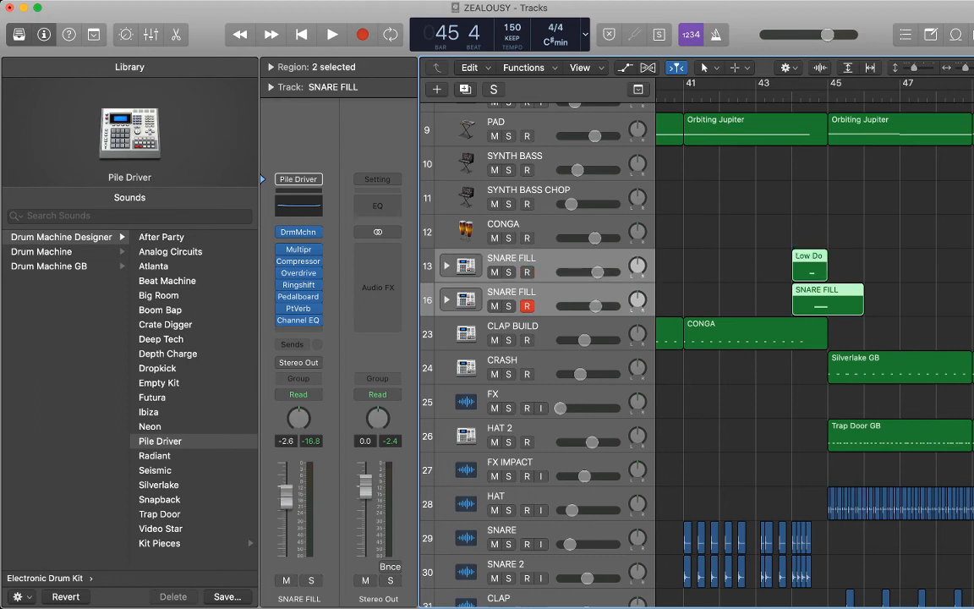
key(space)
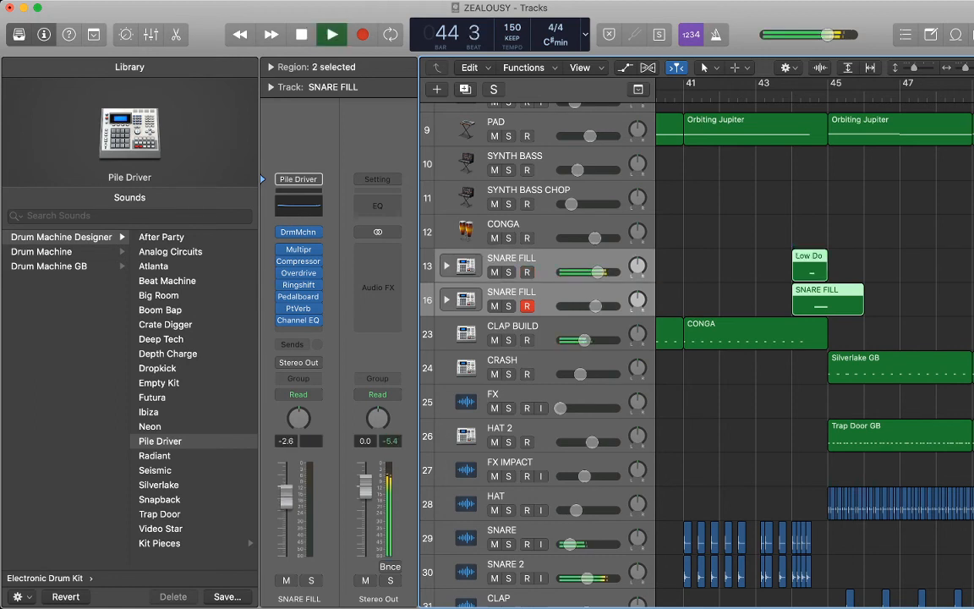
click(744, 283)
key(space)
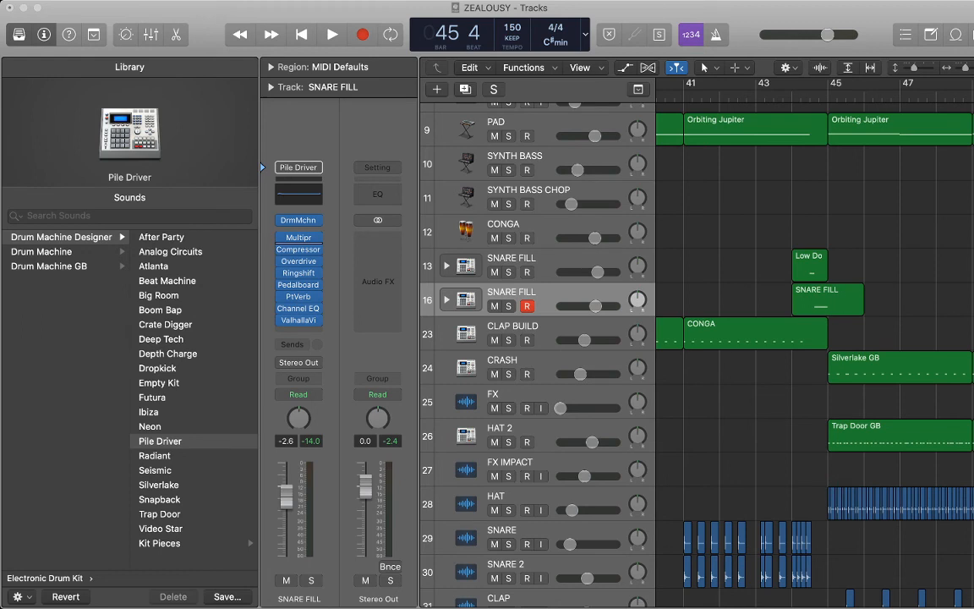
- Replay the transition from bar 44 to hear the Pile Driver fill with the ValhallaVi reverb in the full mix
key(space)
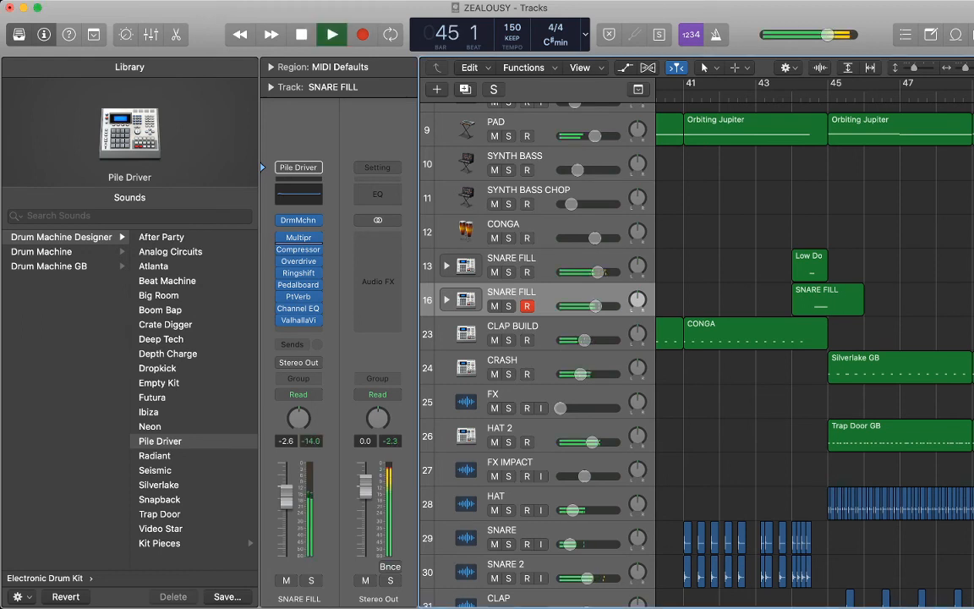
key(space)
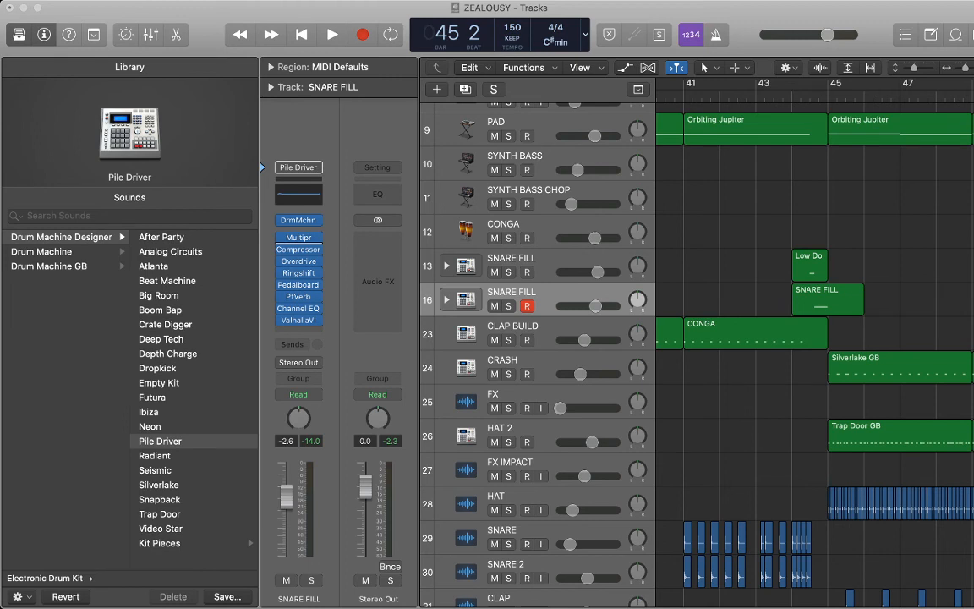
key(space)
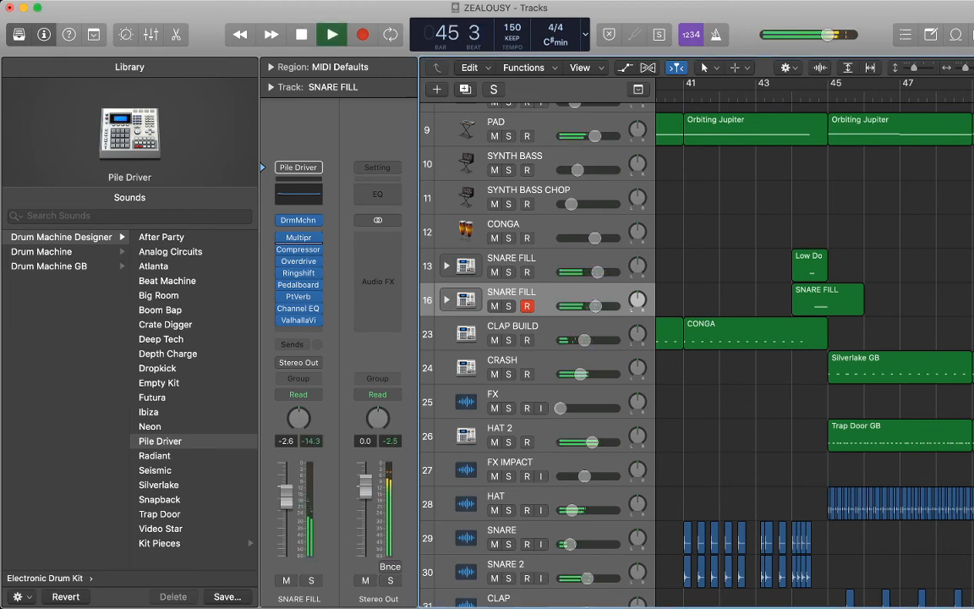
key(space)
- Solo the Pile Driver SNARE FILL track and rename it TOM FILL
key(s)
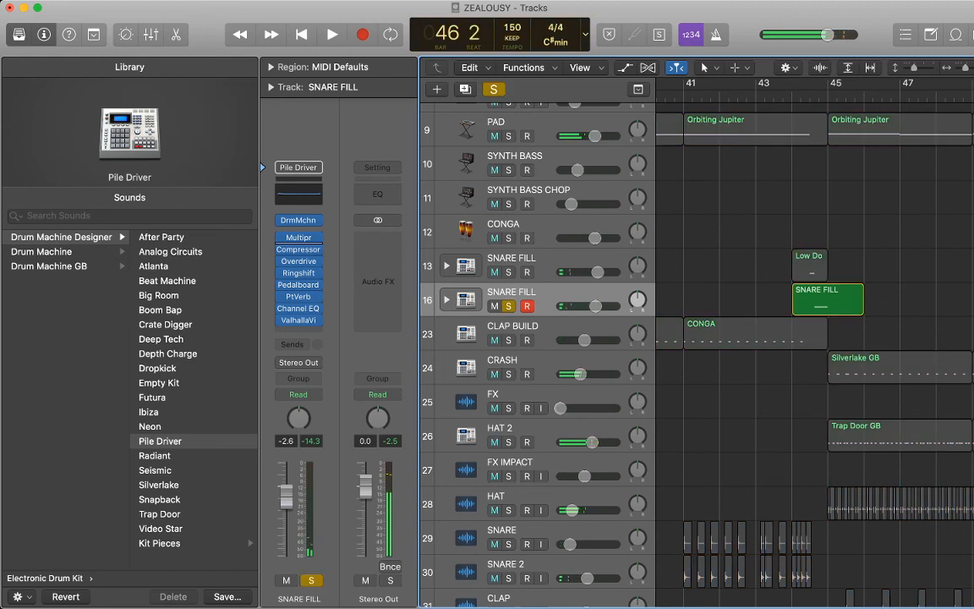
double_click(512, 292)
text(TOM FILL)
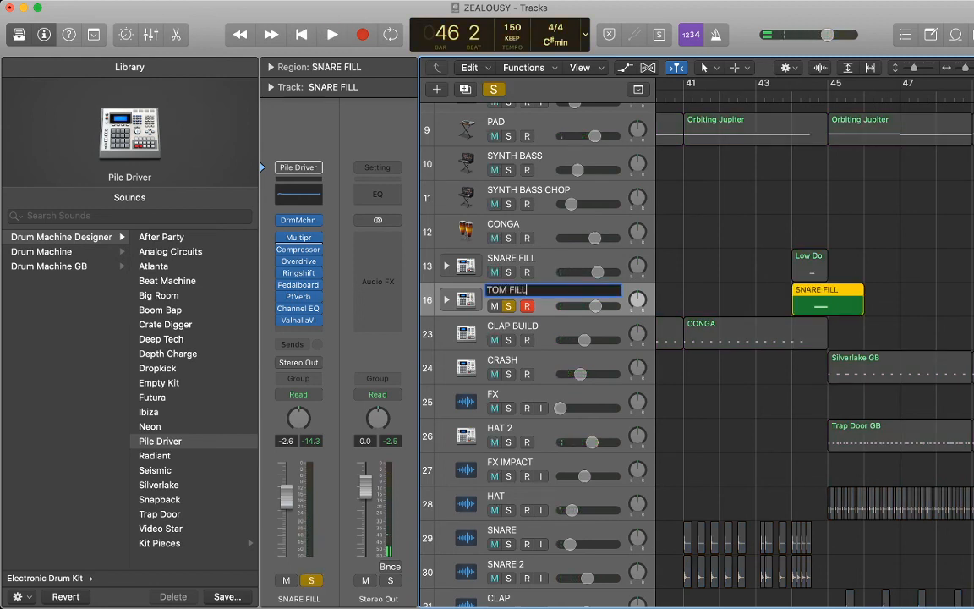
key(Return)
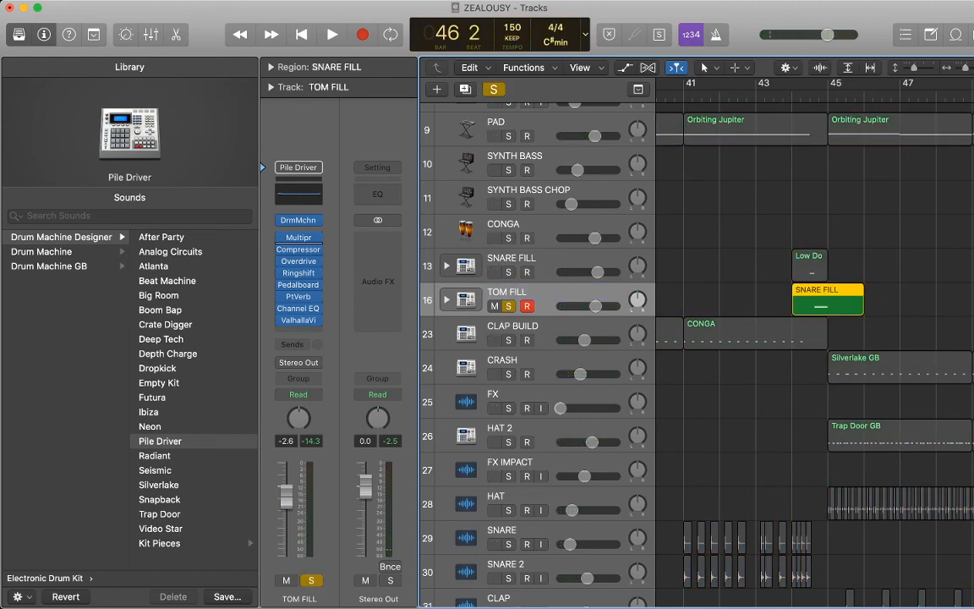
- Audition the soloed TOM FILL track from bar 44, opening its region in the Piano Roll and looping it
key(space)
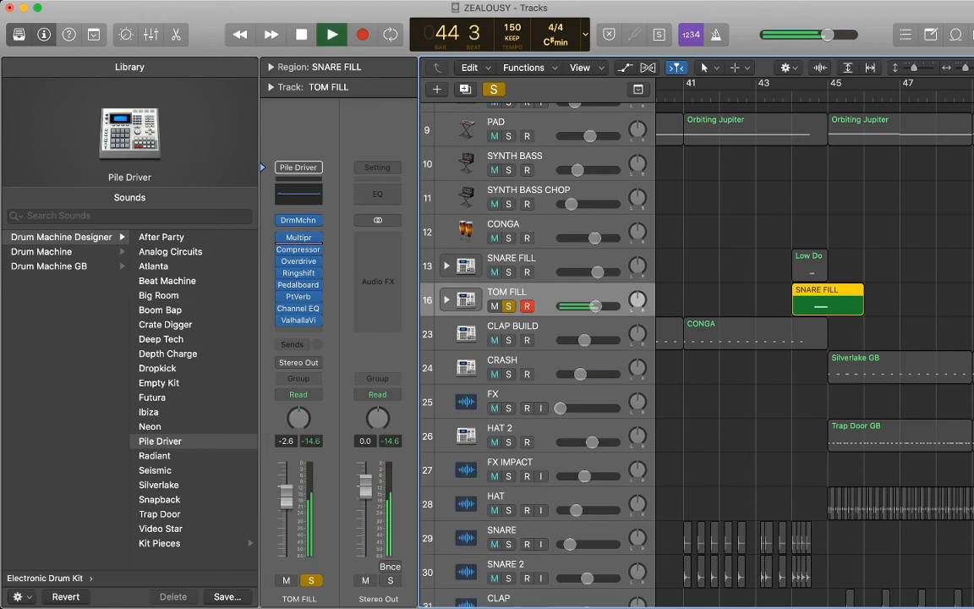
key(space)
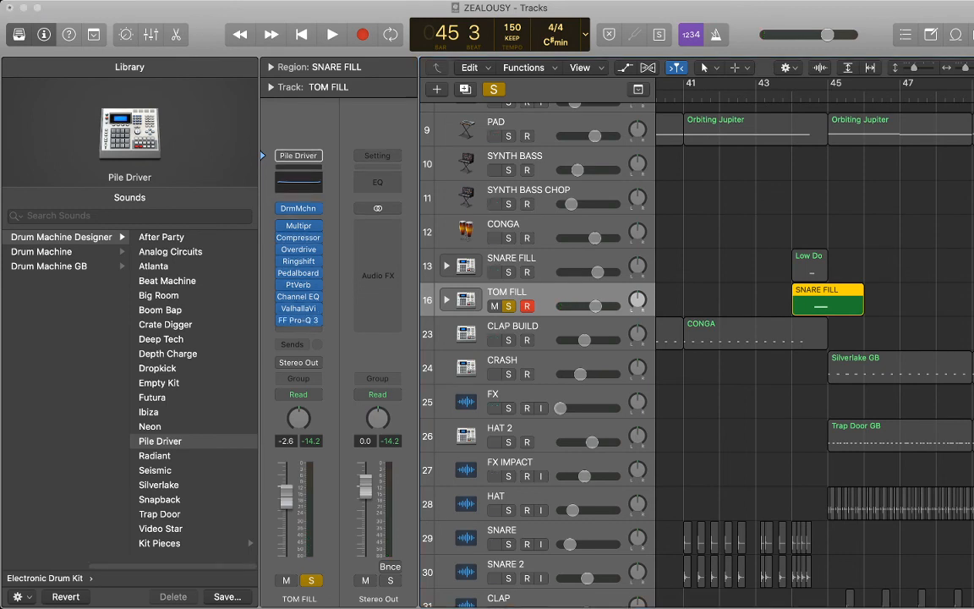
key(space)
key(space)
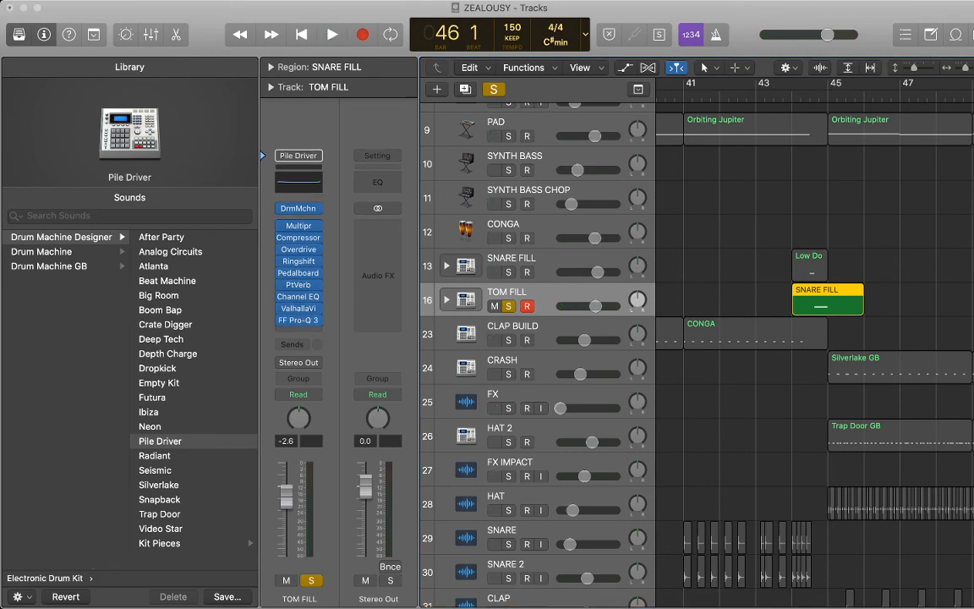
key(e)
scroll(807, 499, left, 5)
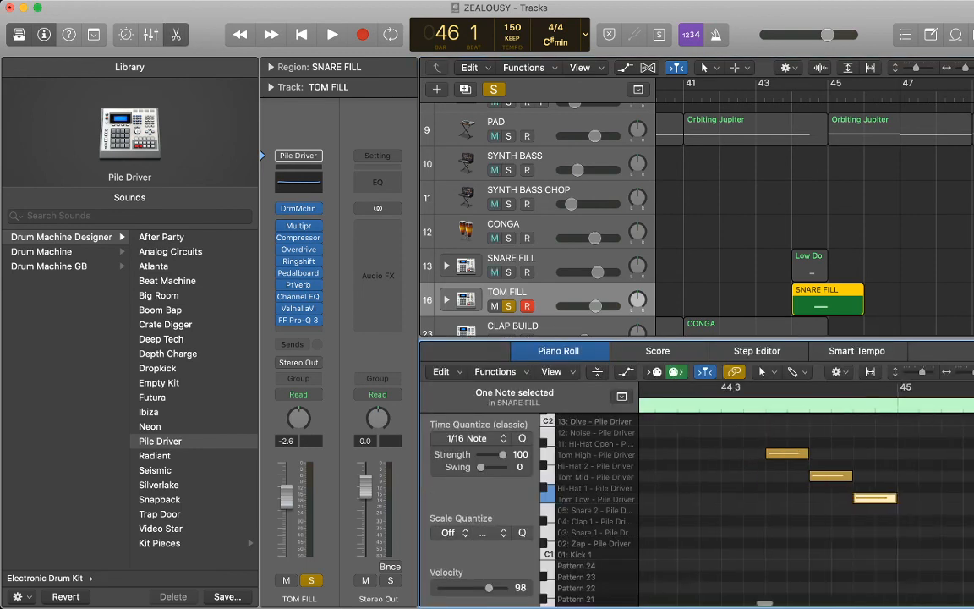
click(678, 404)
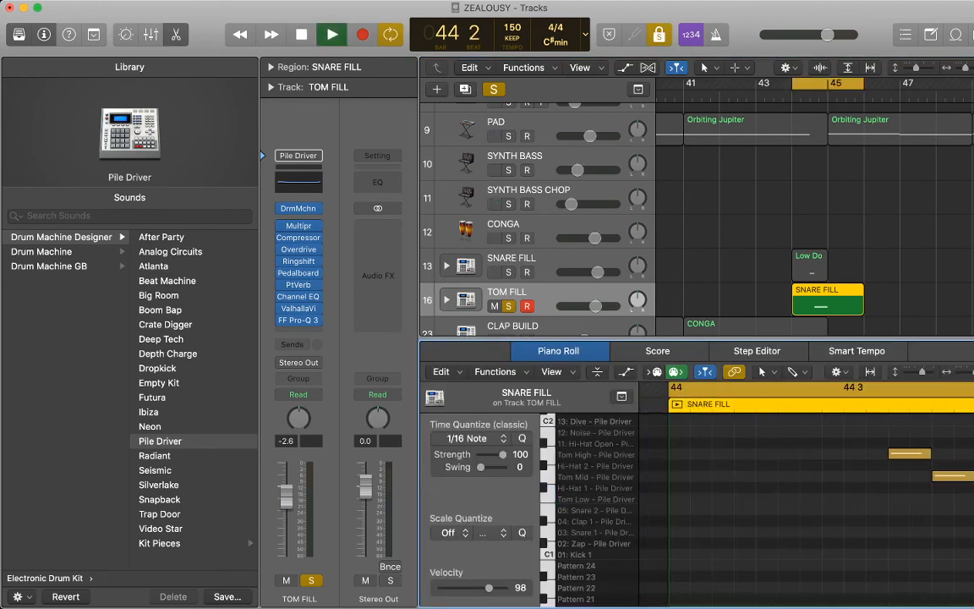
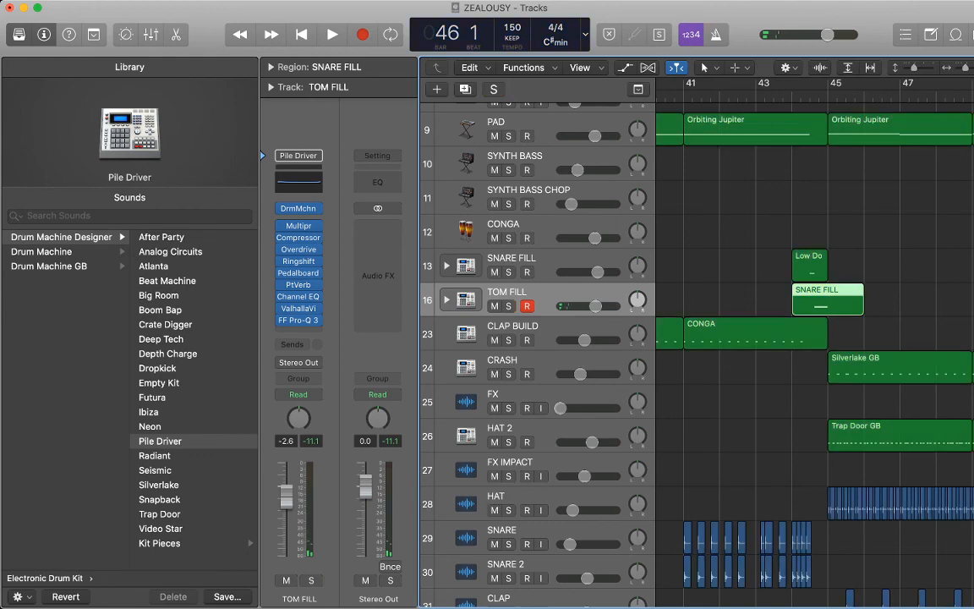
- Play the transition into bar 45 with the whole mix and the equalized TOM FILL
key(space)
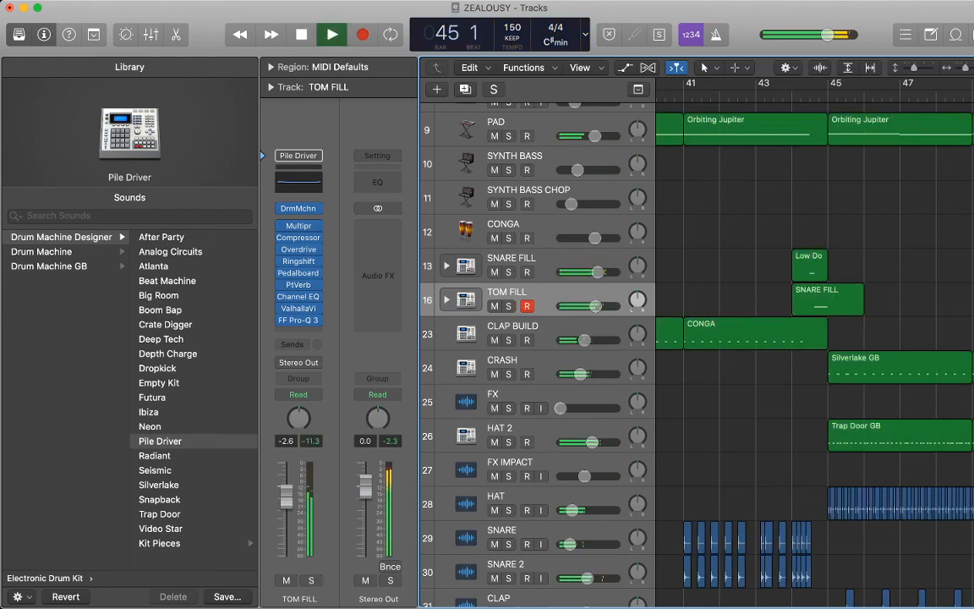
key(super+Left)
key(super+Left)
key(super+Left)
key(super+Left)
key(super+Left)
scroll(815, 356, down, 2)
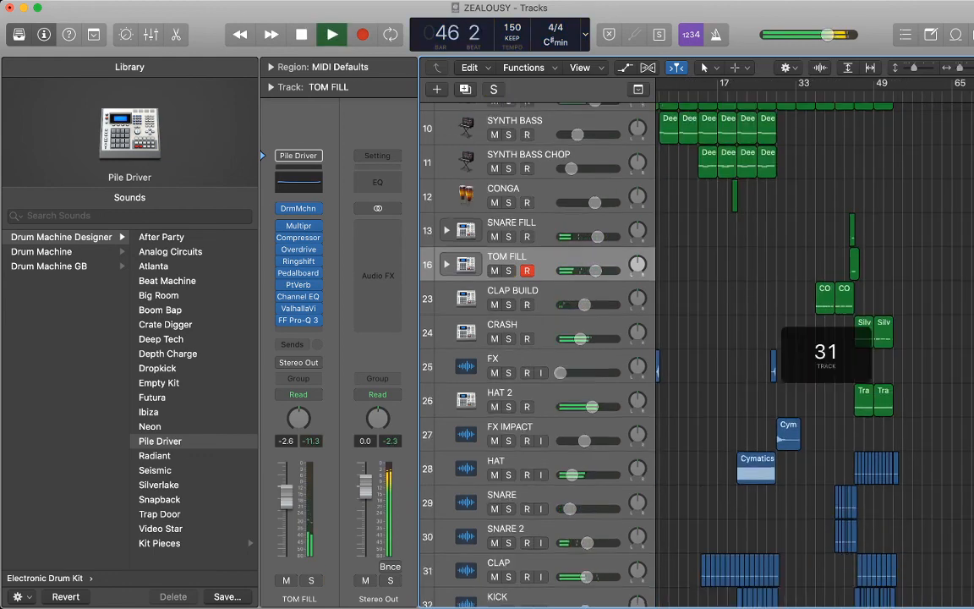
scroll(815, 355, down, 2)
key(space)
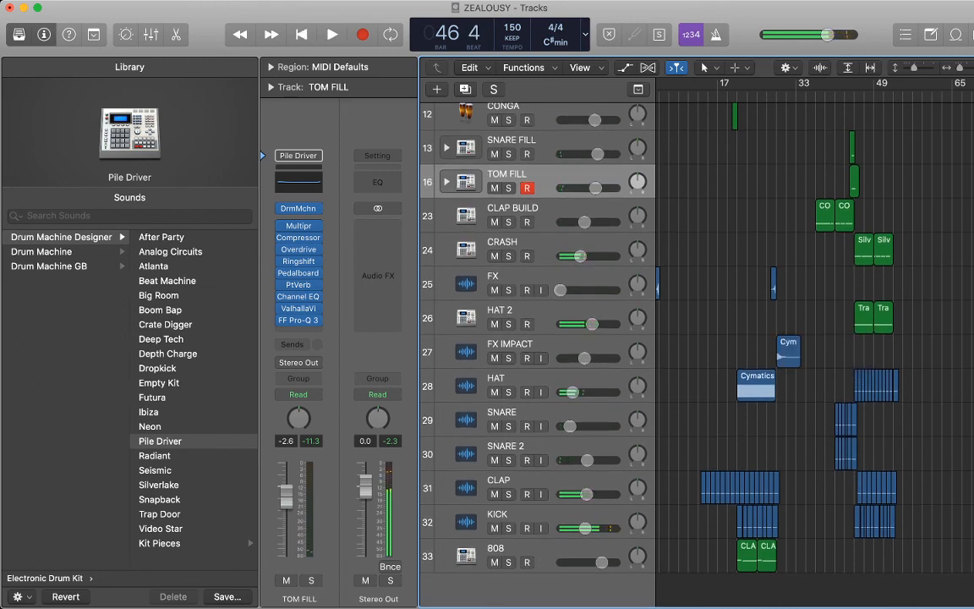
- Copy the Cymatics Cobra Reverse region on the FX track so that the copy ends at bar 45
click(774, 284)
drag(774, 284, 852, 284)
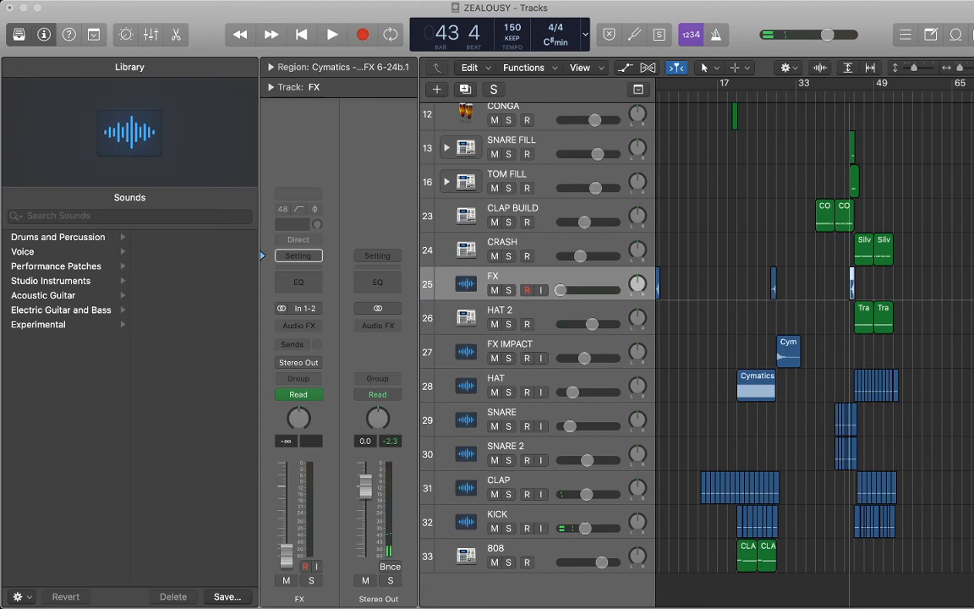
drag(852, 285, 852, 284)
scroll(852, 284, up, 10)
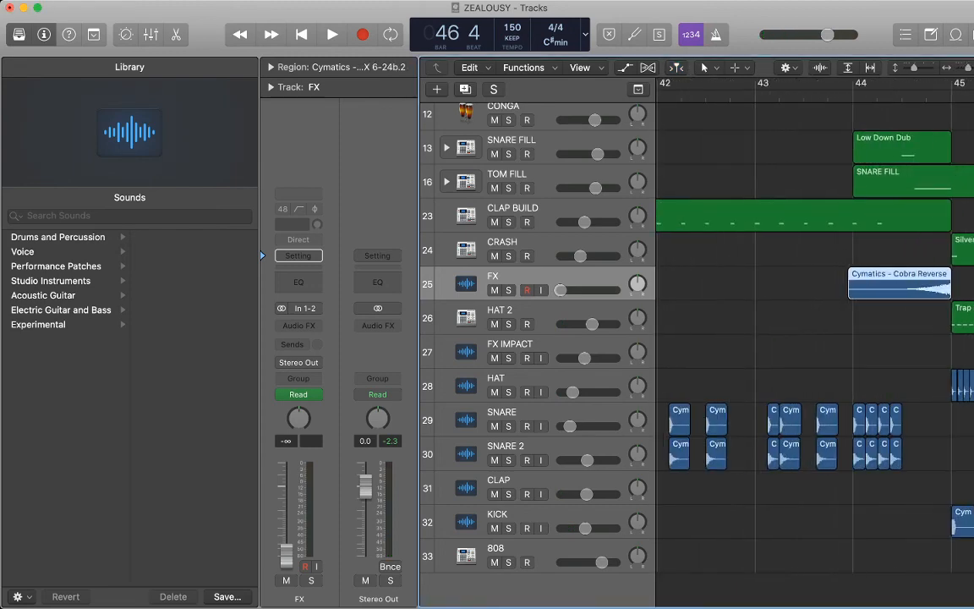
scroll(852, 284, right, 2)
key(comma)
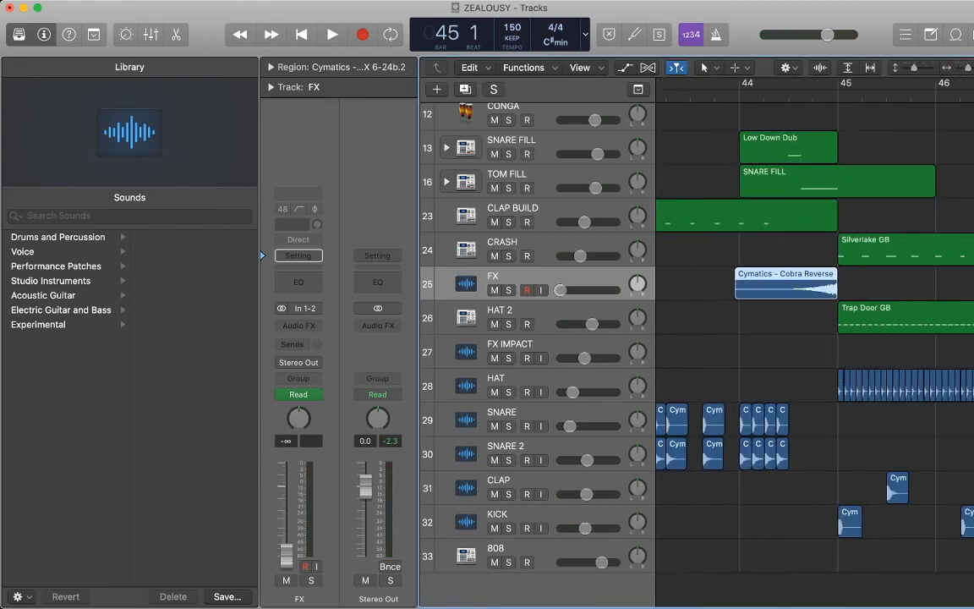
scroll(838, 284, up, 10)
scroll(838, 284, down, 15)
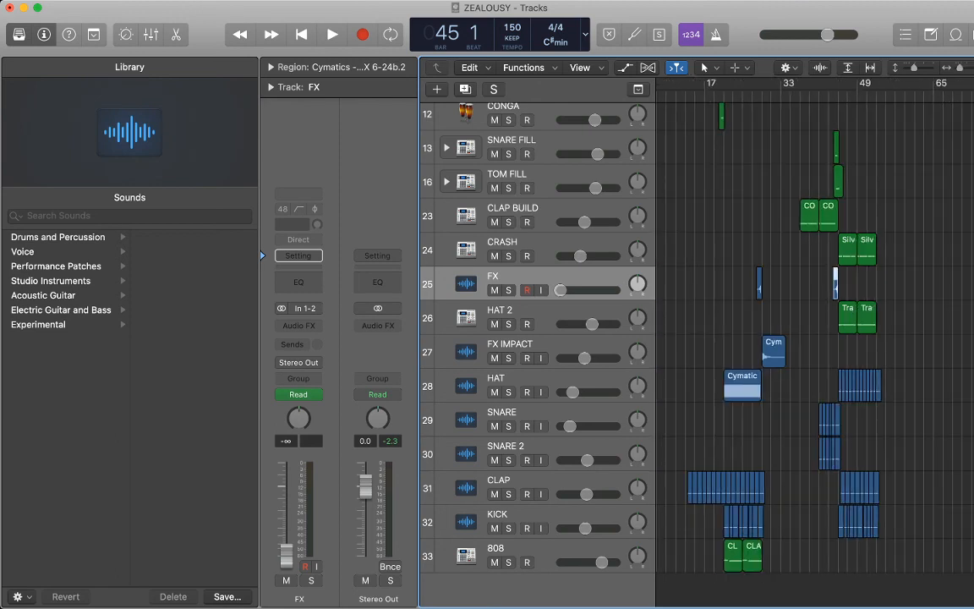
- Play the section around bar 45 to hear the reverse effect leading into the drums
key(space)
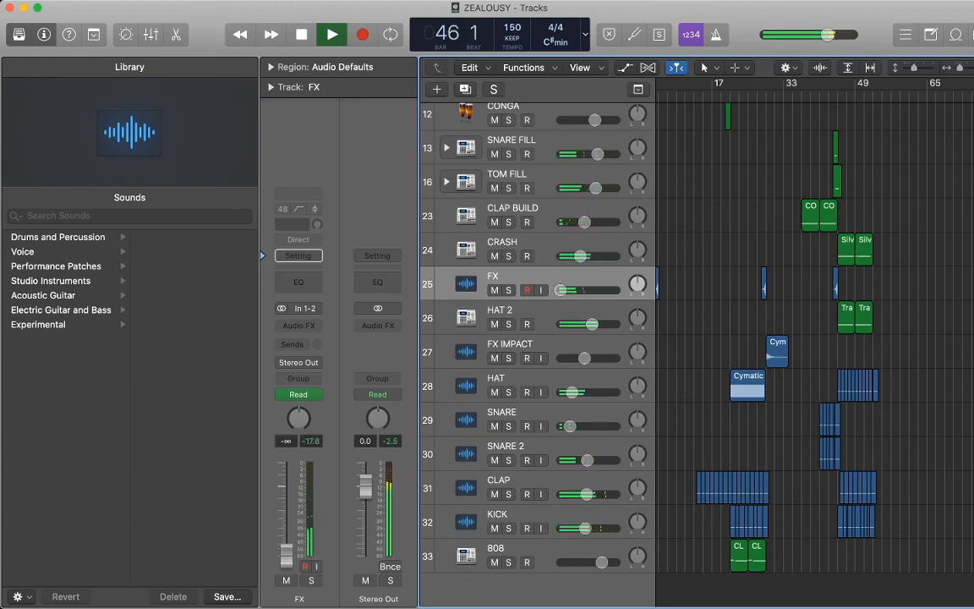
scroll(814, 352, up, 1)
scroll(814, 352, up, 10)
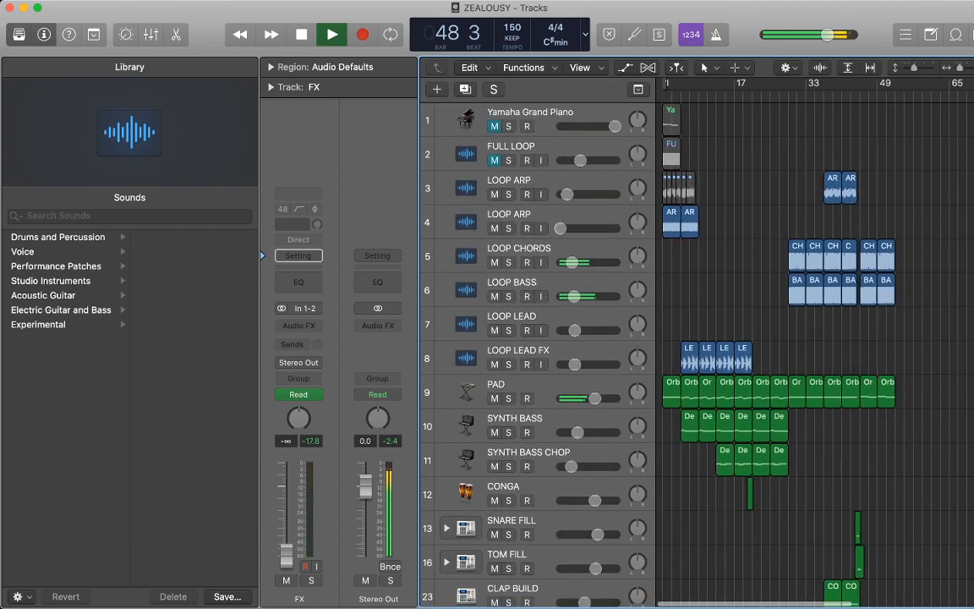
key(space)
- Play the whole arrangement from the beginning through the build-up to bar 45
key(Return)
key(space)
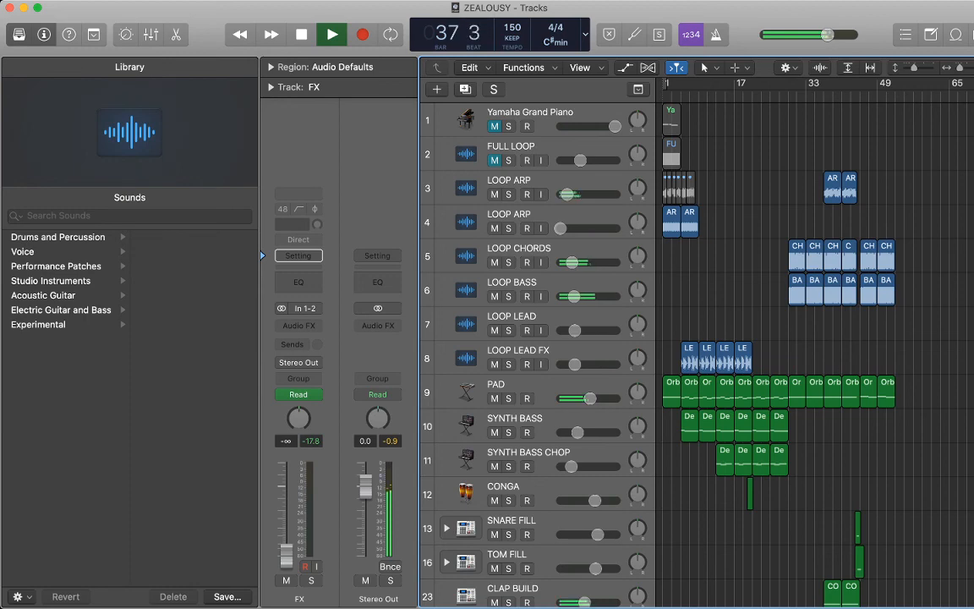
scroll(794, 364, down, 7)
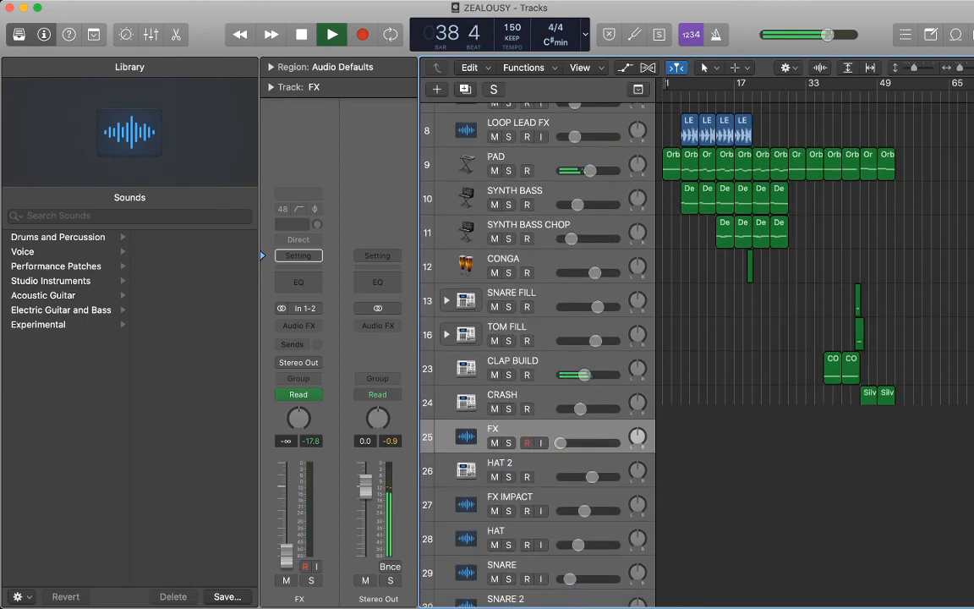
scroll(794, 364, down, 5)
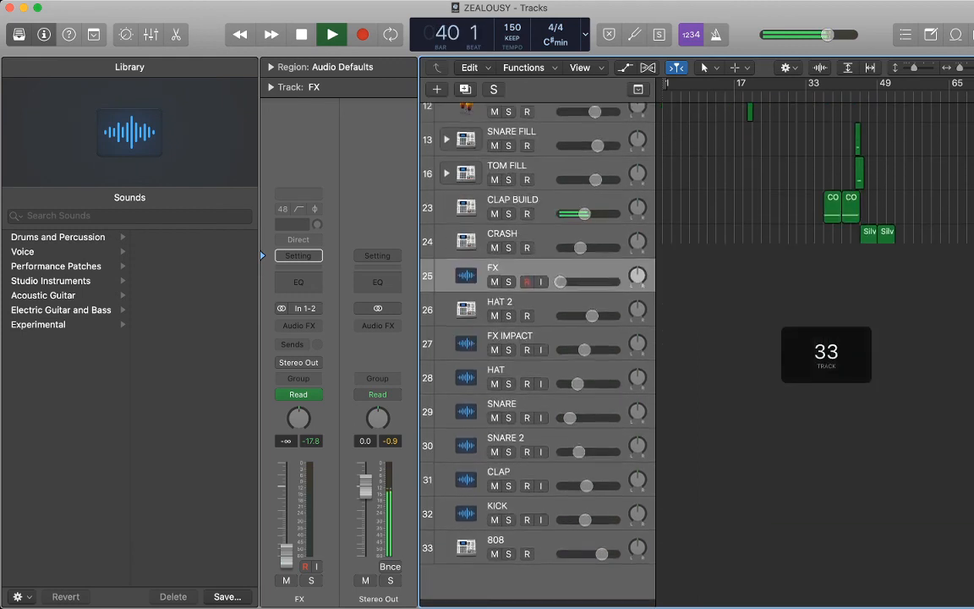
drag(709, 198, 937, 583)
click(937, 582)
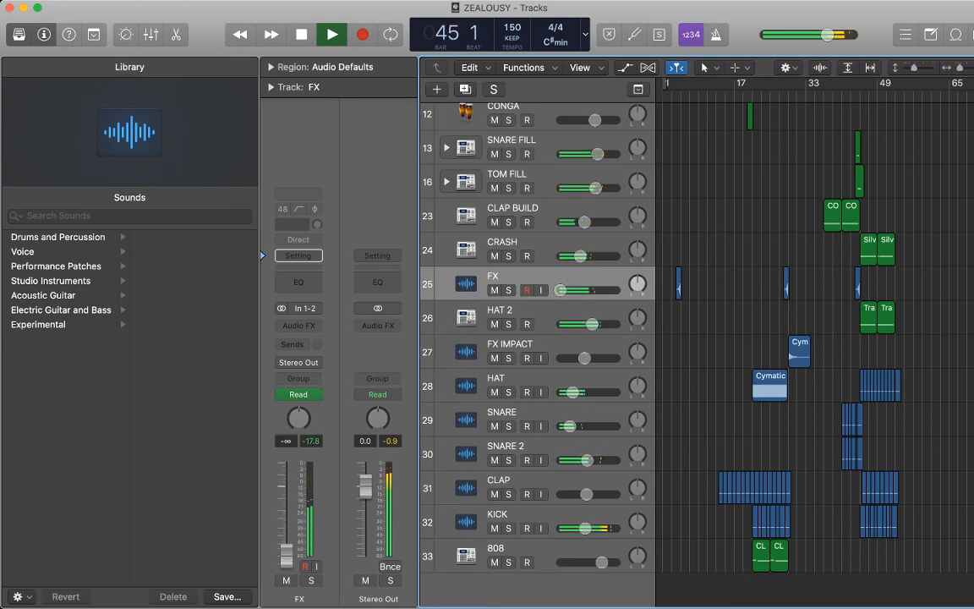
- Show the track automation and examine the PAD volume curve while the section after bar 45 plays
scroll(811, 338, up, 10)
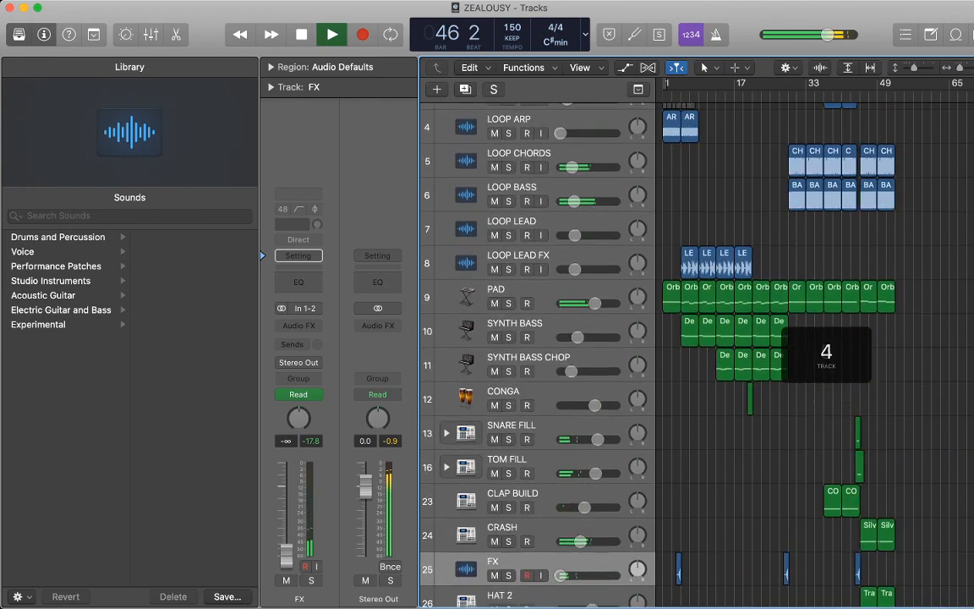
key(super+Right)
key(super+Right)
key(super+Right)
key(super+Right)
key(super+Right)
key(super+Right)
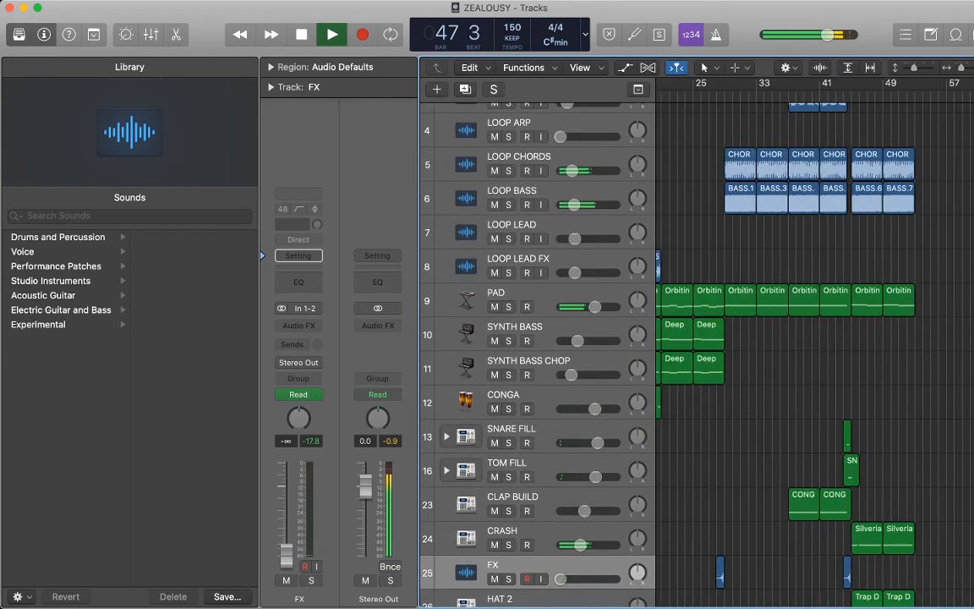
key(a)
scroll(812, 339, up, 5)
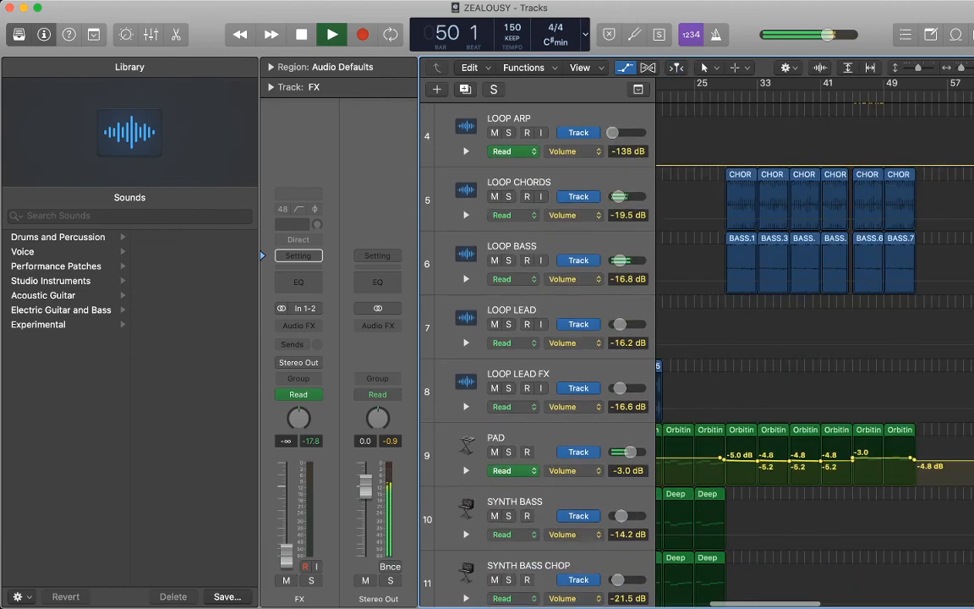
- Duplicate the PAD track with its Orbiting Jupiter settings, stop playback and hide the automation
click(541, 438)
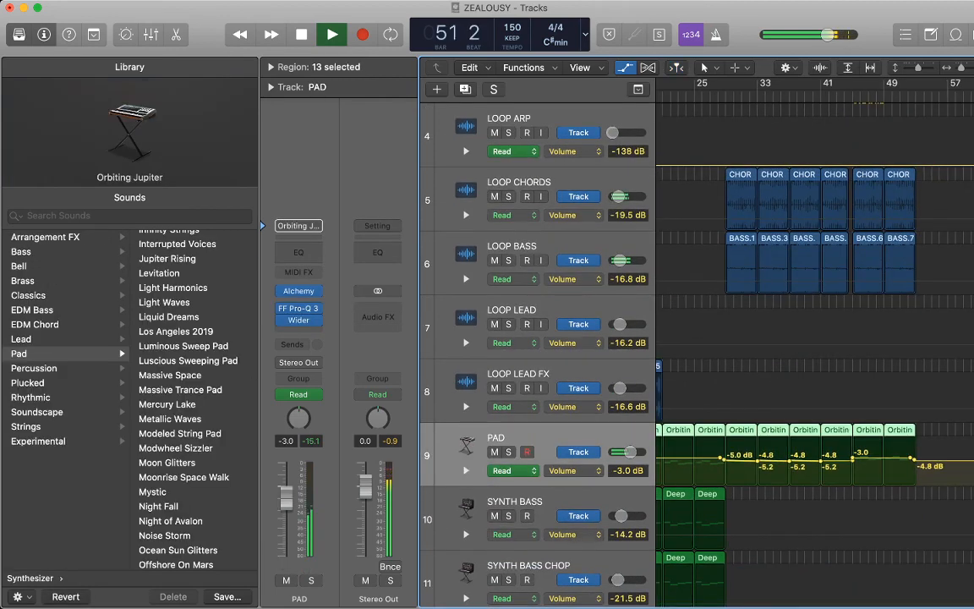
key(super+d)
scroll(812, 338, down, 1)
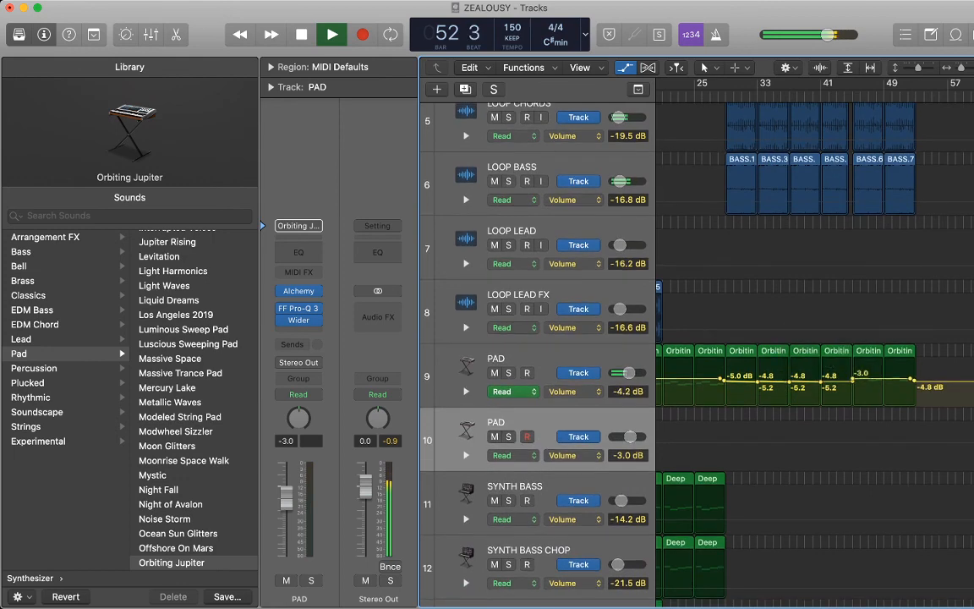
key(space)
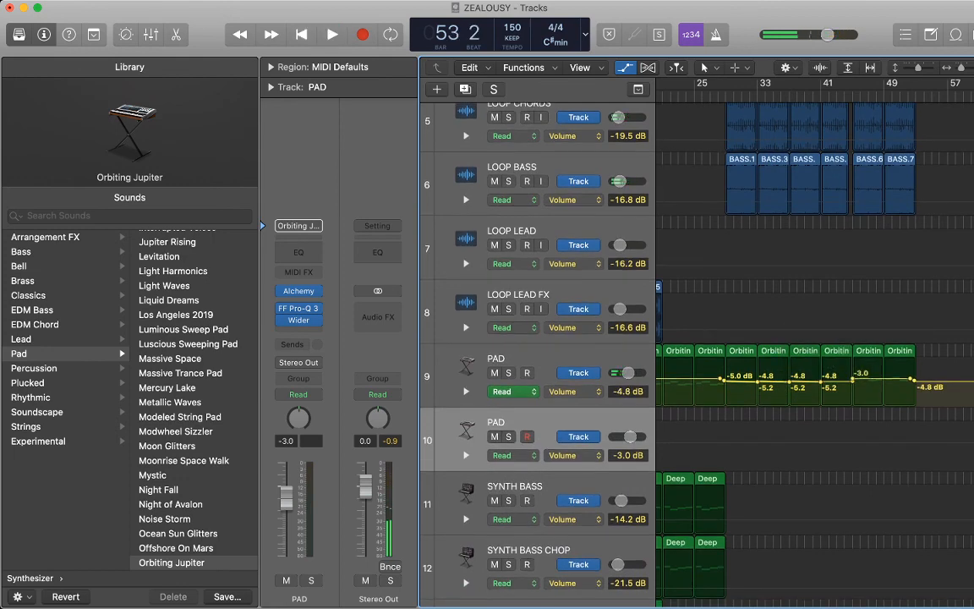
key(a)
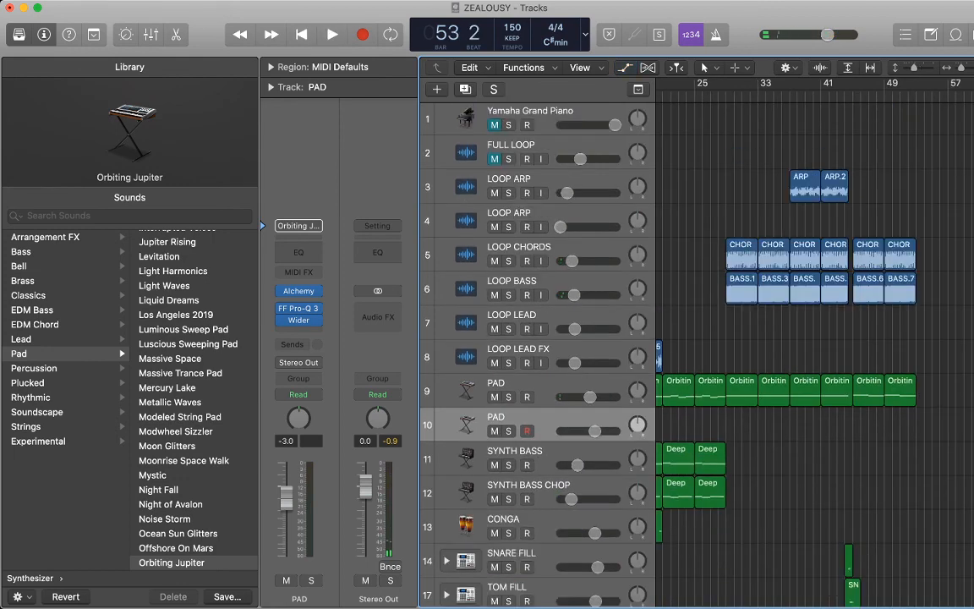
- Copy the two PAD regions spanning bars 21 to 29 onto the duplicate PAD track at bar 45
key(Return)
scroll(812, 338, down, 3)
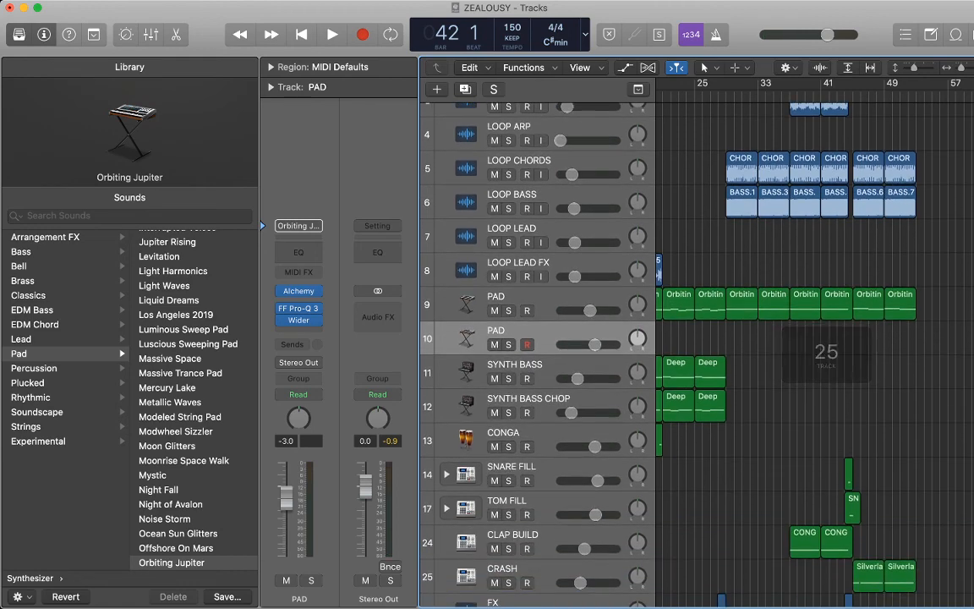
scroll(812, 338, left, 3)
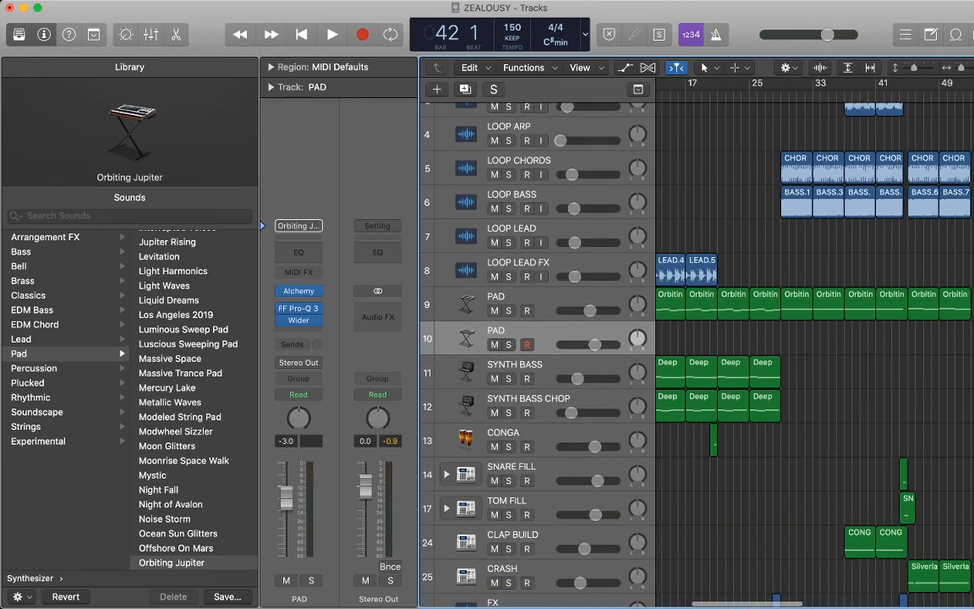
drag(728, 271, 767, 293)
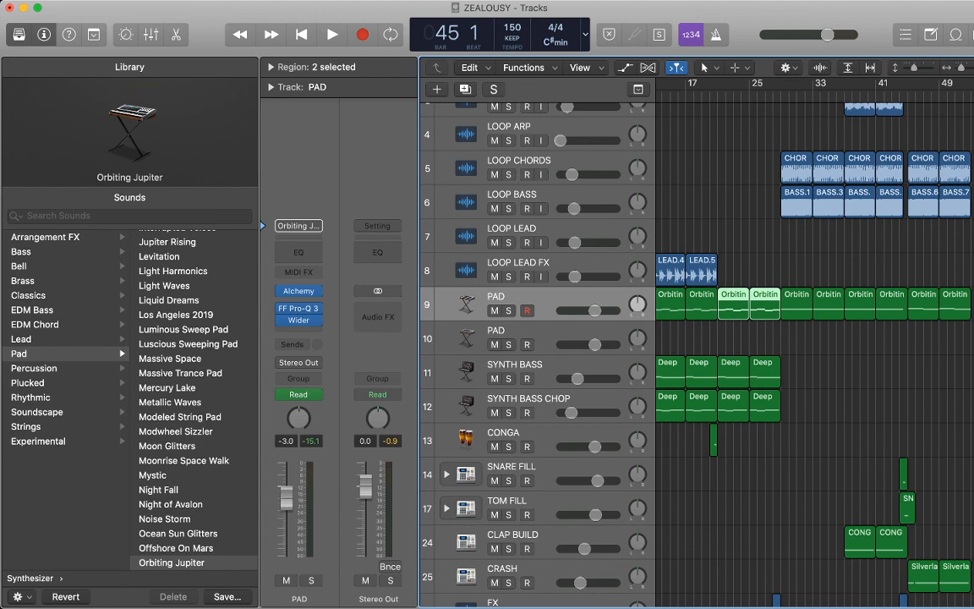
click(467, 338)
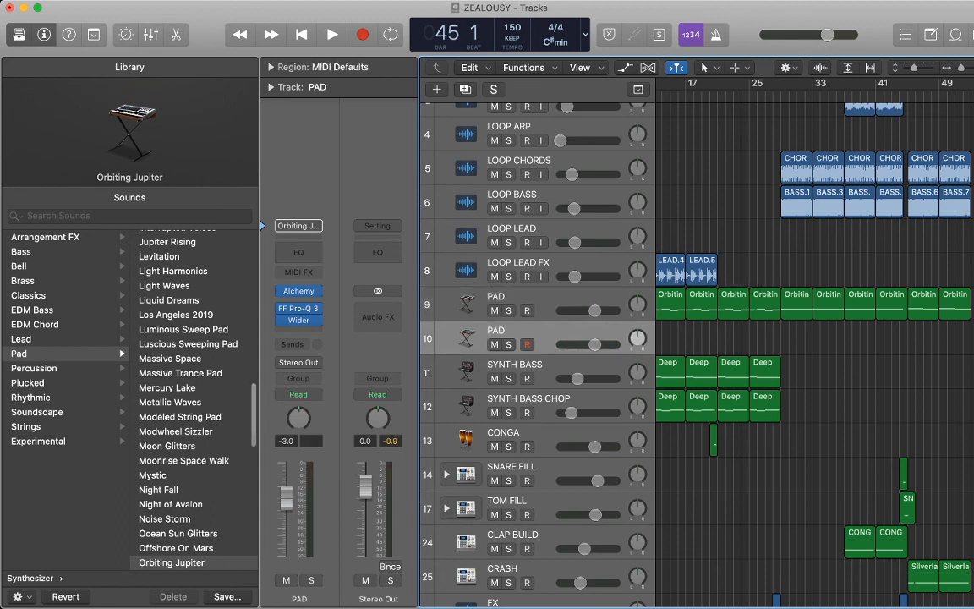
key(super+v)
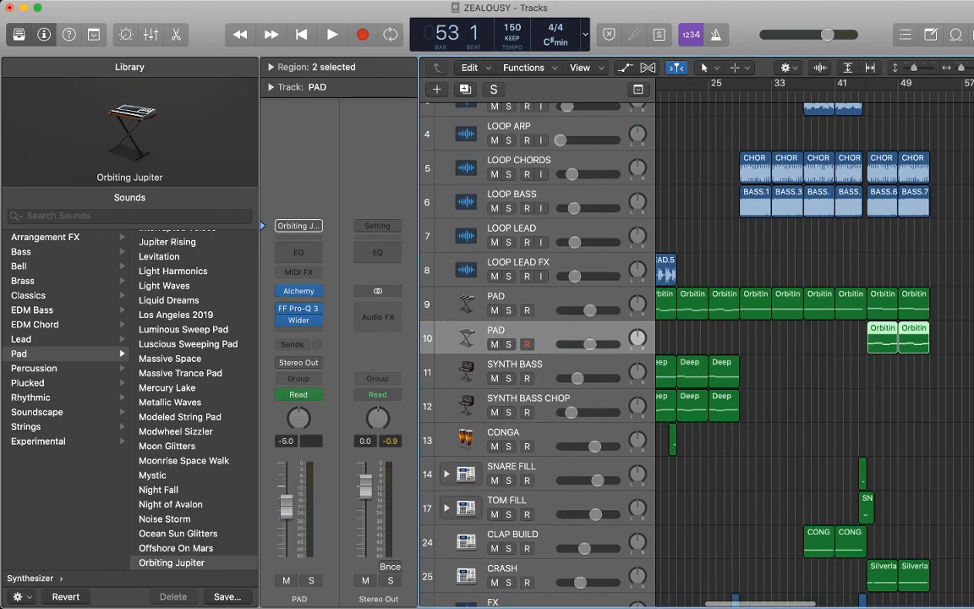
- Show the track automation during playback and lower the original PAD's volume from bar 45 to about -5.6 dB
key(shift+space)
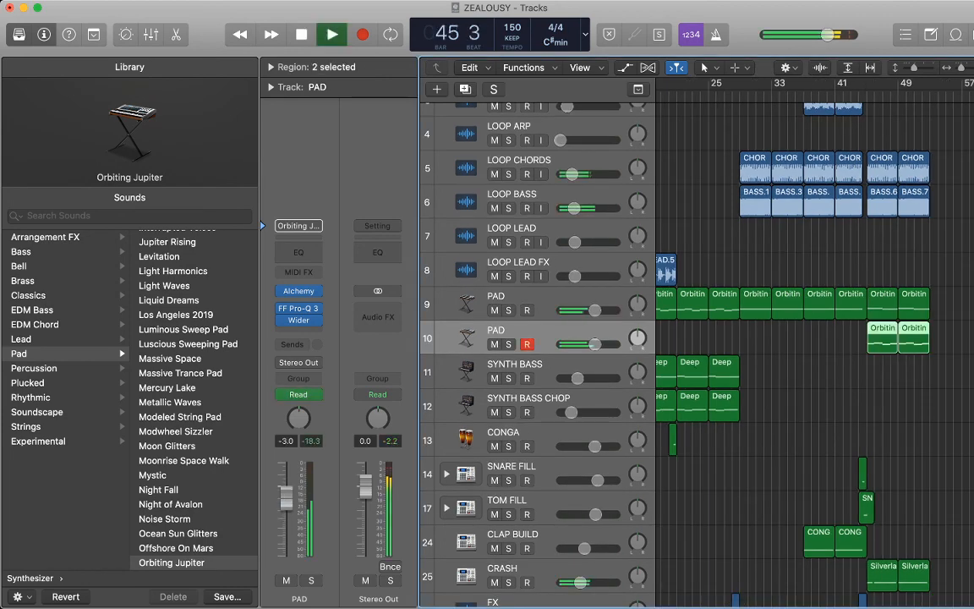
key(a)
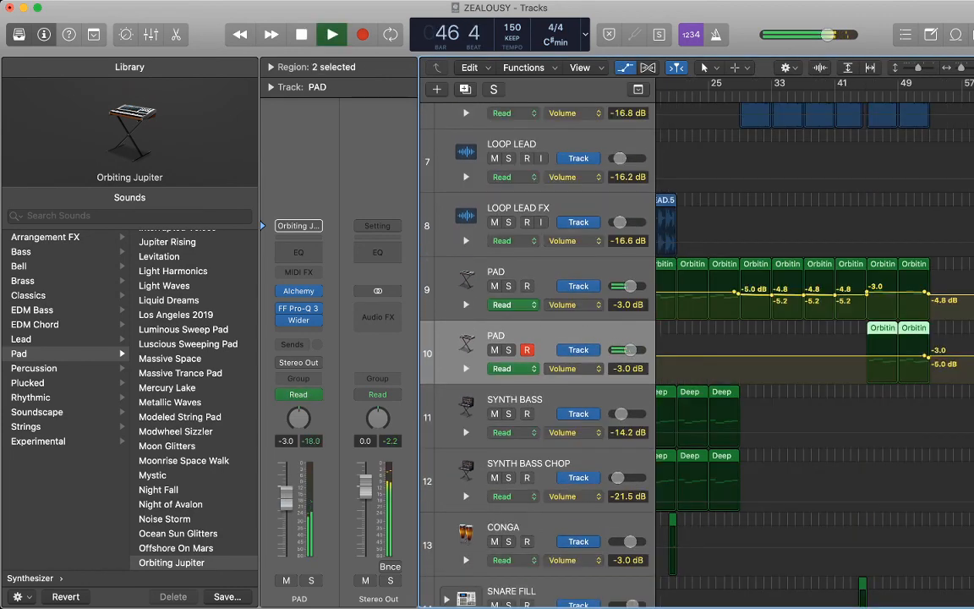
drag(896, 292, 896, 296)
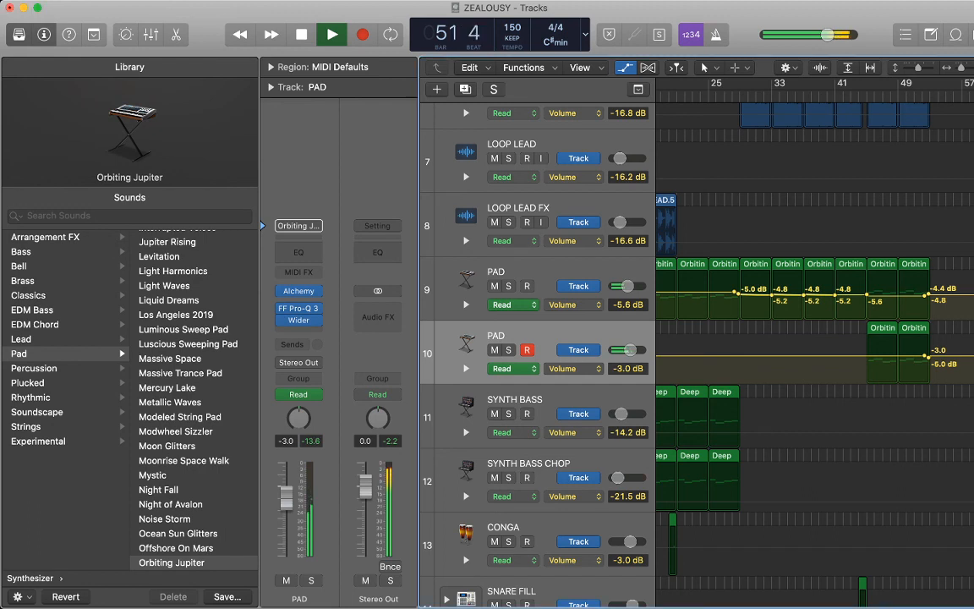
- Solo the duplicate PAD track, stop playback and pan the track left to -9 with the automation hidden
click(468, 343)
key(s)
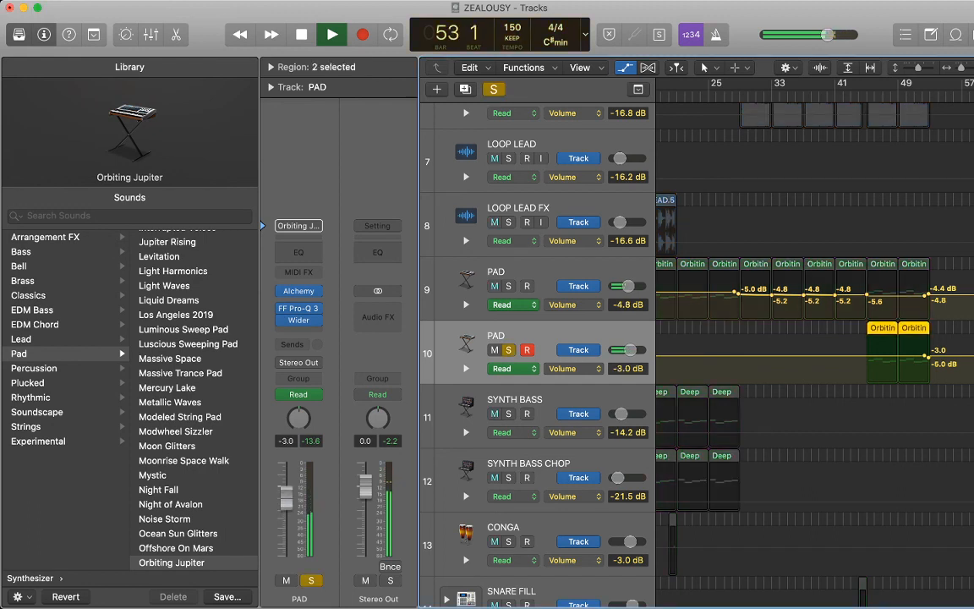
key(space)
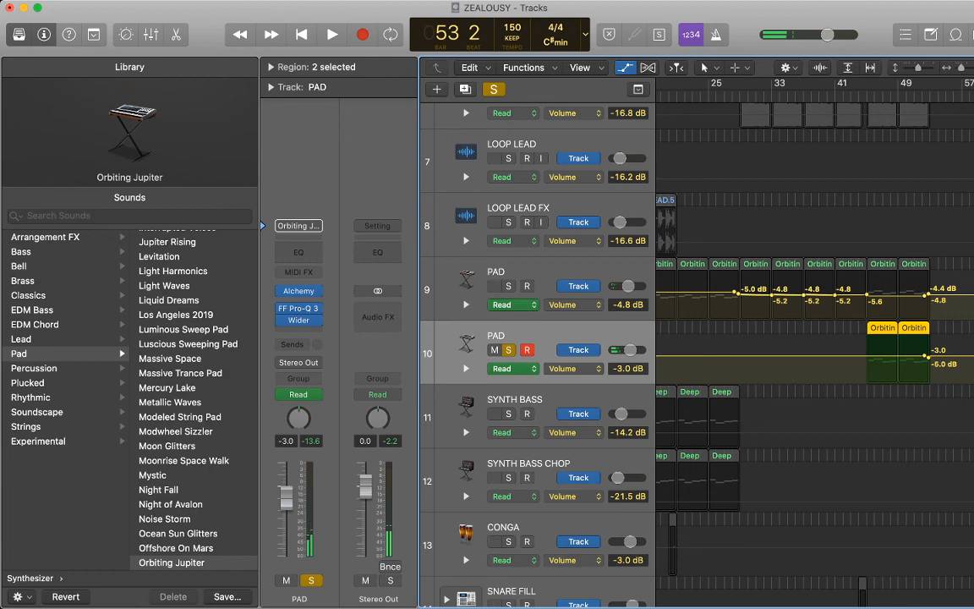
key(a)
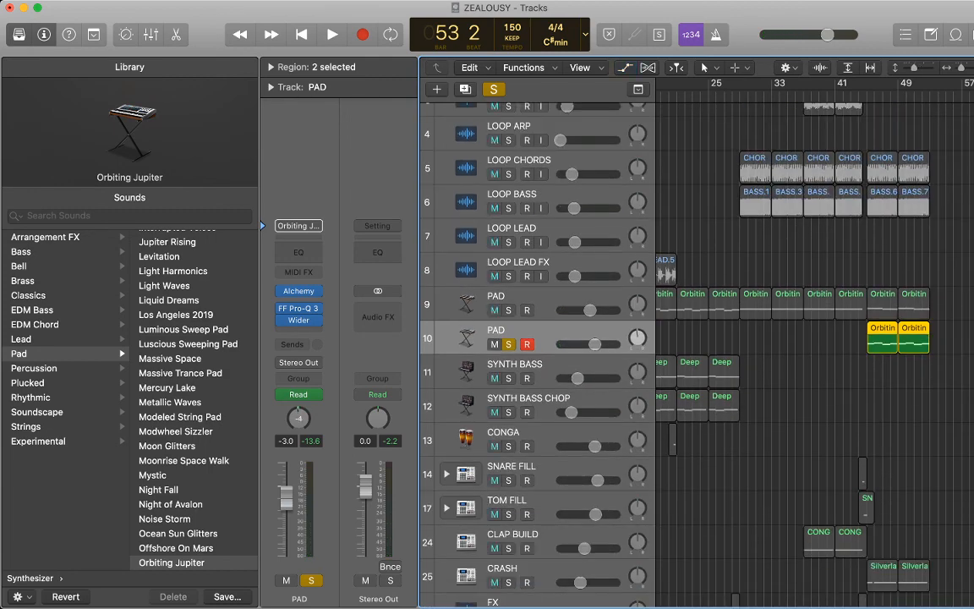
drag(298, 418, 299, 423)
- Play from bar 45 with both PAD tracks soloed, and clear the solos to hear the full mix
key(shift+space)
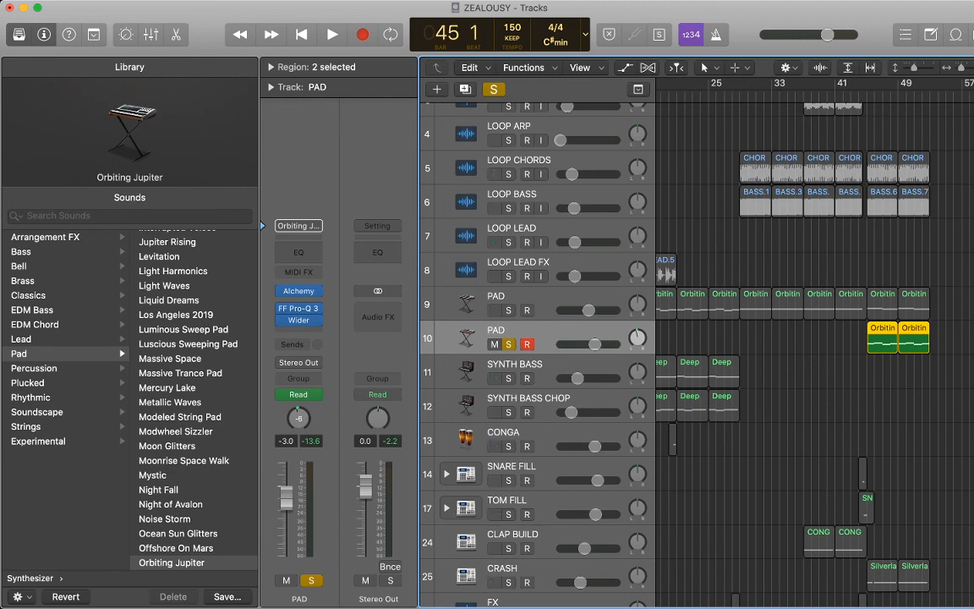
click(508, 311)
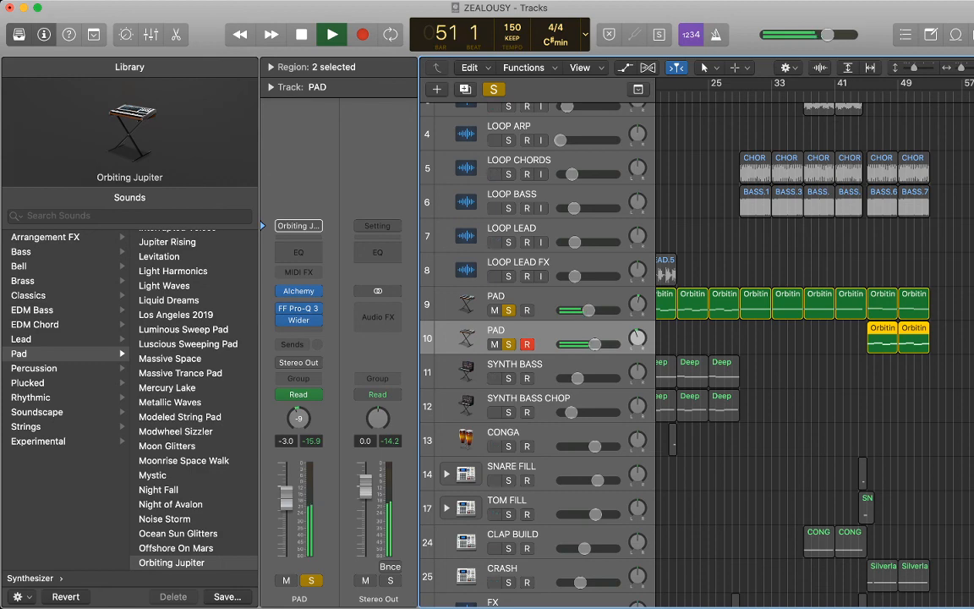
click(494, 89)
click(727, 239)
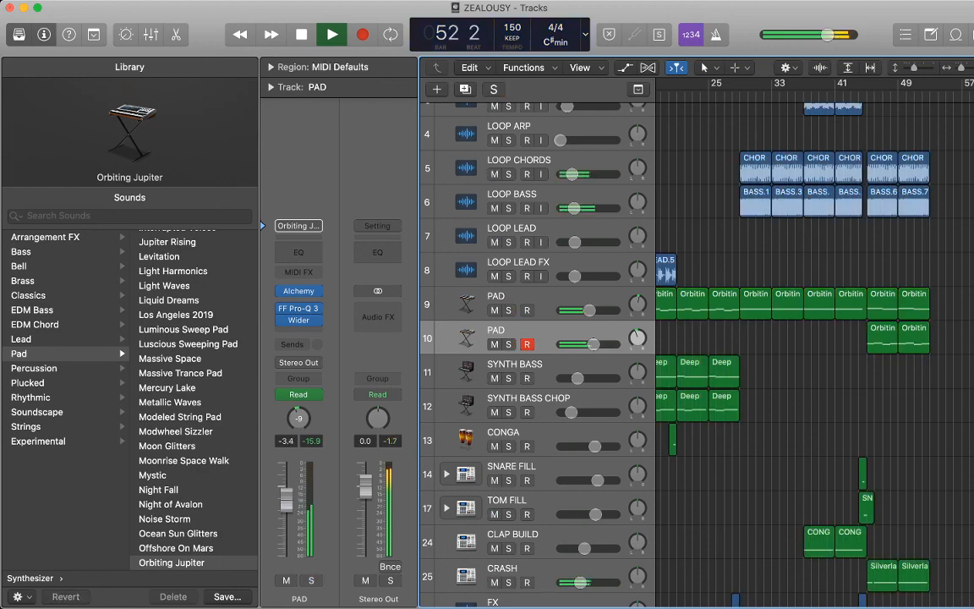
key(space)
- Copy the LOOP CHORDS, LOOP BASS and both PAD tracks' regions from bars 45–53 to bar 53
key(super+Right)
key(super+Left)
key(super+Left)
key(super+Left)
key(super+Left)
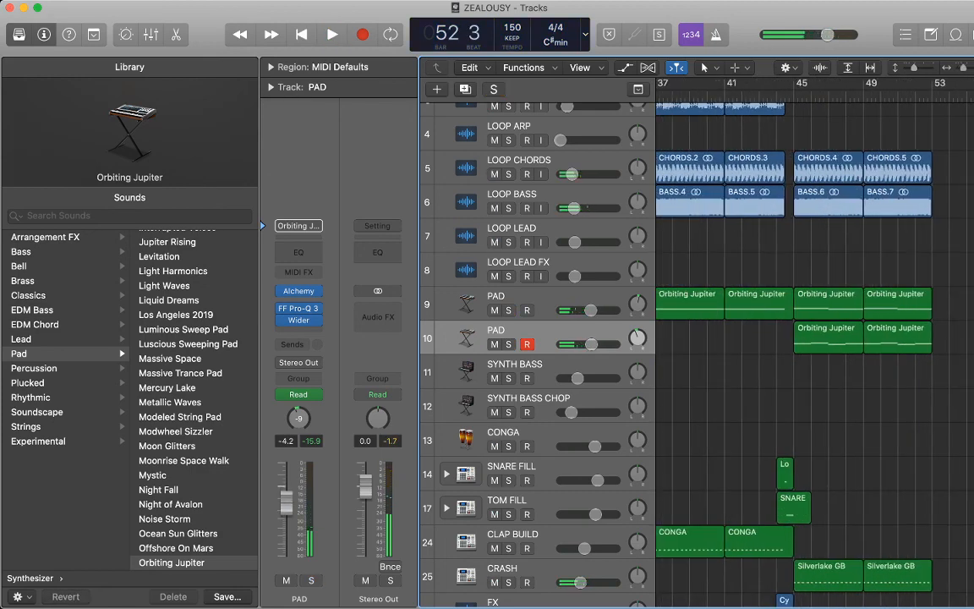
scroll(826, 355, down, 3)
scroll(826, 356, down, 4)
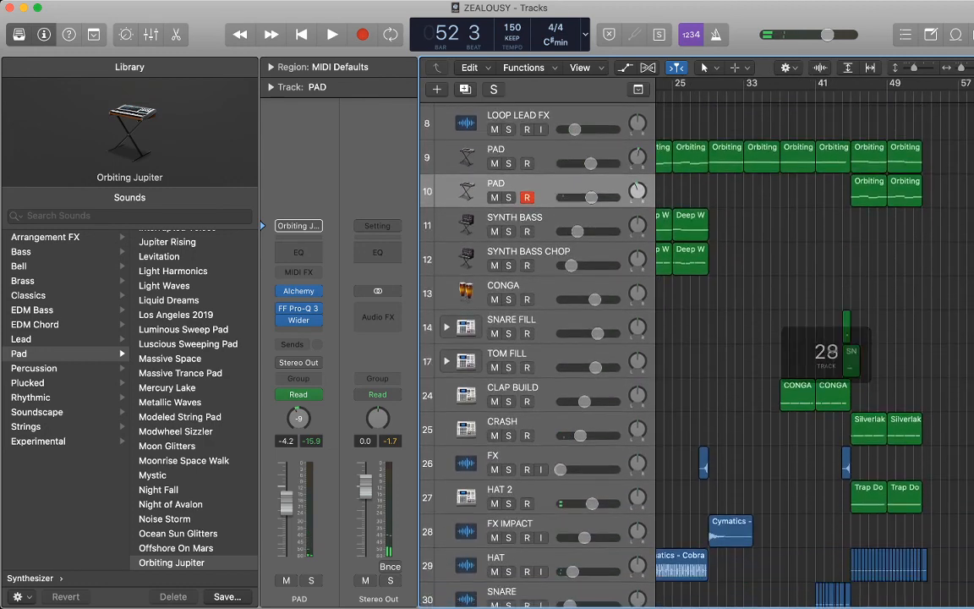
scroll(826, 356, up, 15)
drag(954, 456, 868, 241)
scroll(786, 347, right, 10)
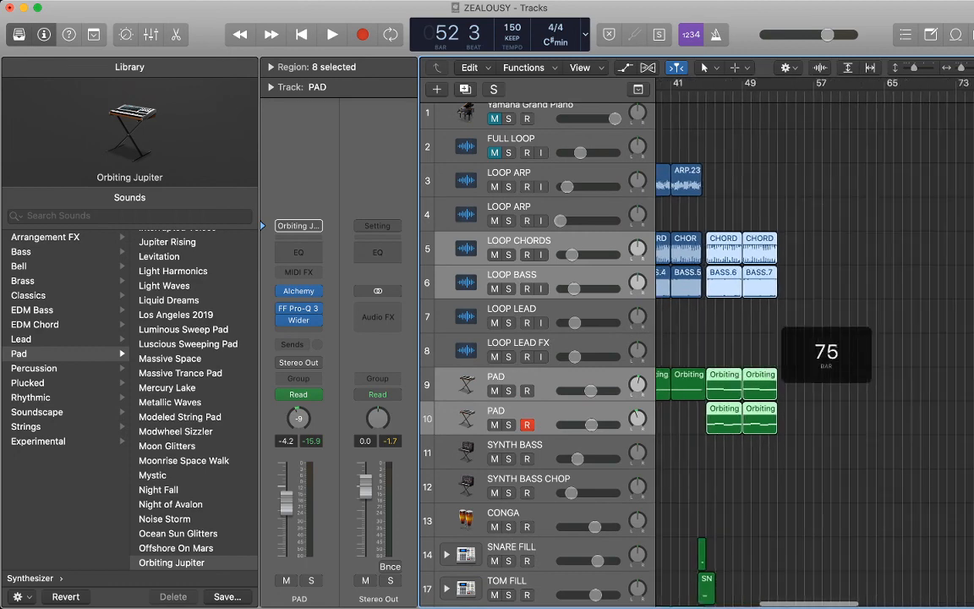
key(comma)
key(comma)
key(comma)
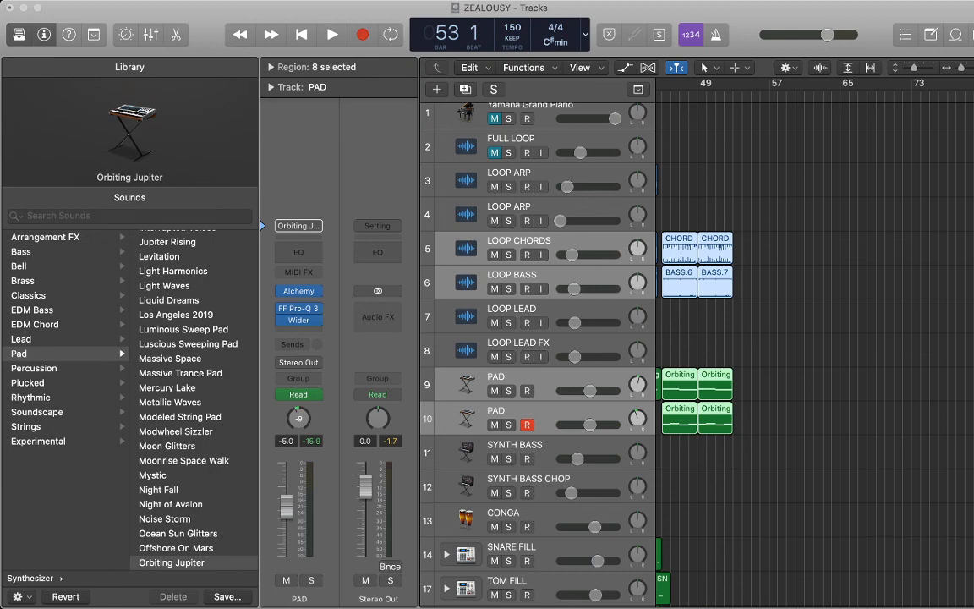
key(super+v)
click(845, 347)
scroll(846, 347, left, 3)
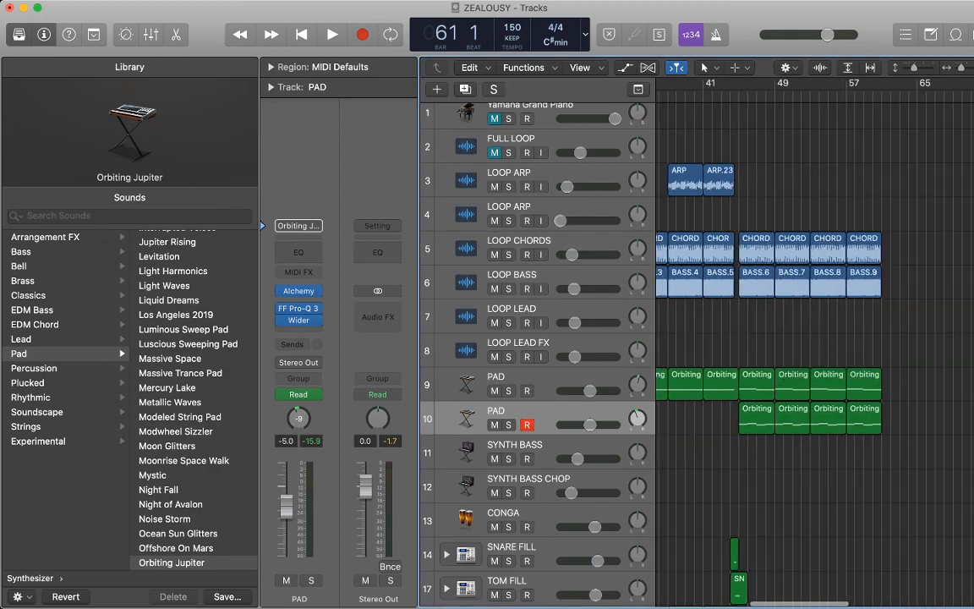
- Play the transition from bar 52 into bar 53 and stop playback at bar 52 beat 3
key(space)
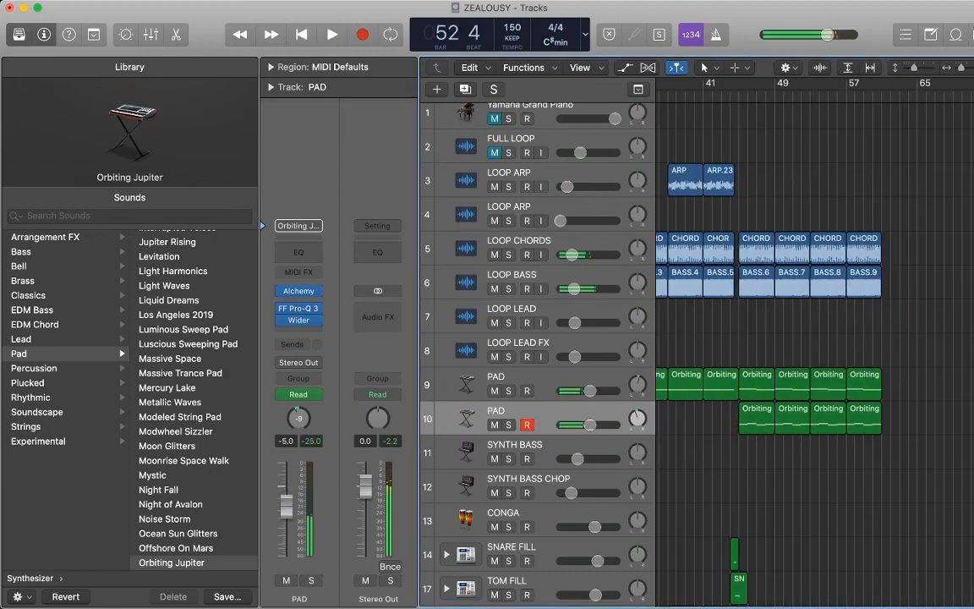
scroll(810, 356, down, 3)
scroll(810, 355, up, 5)
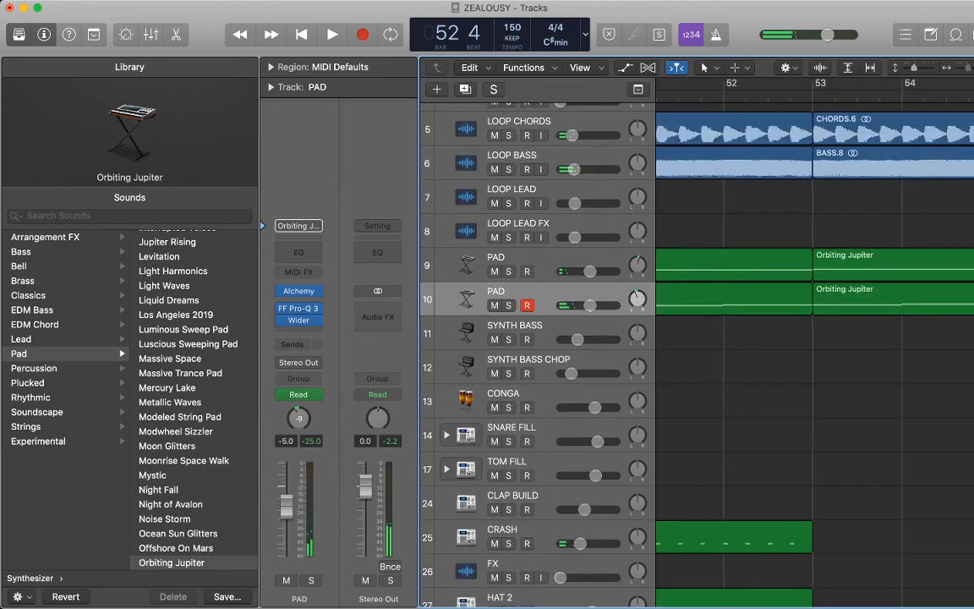
scroll(793, 347, up, 3)
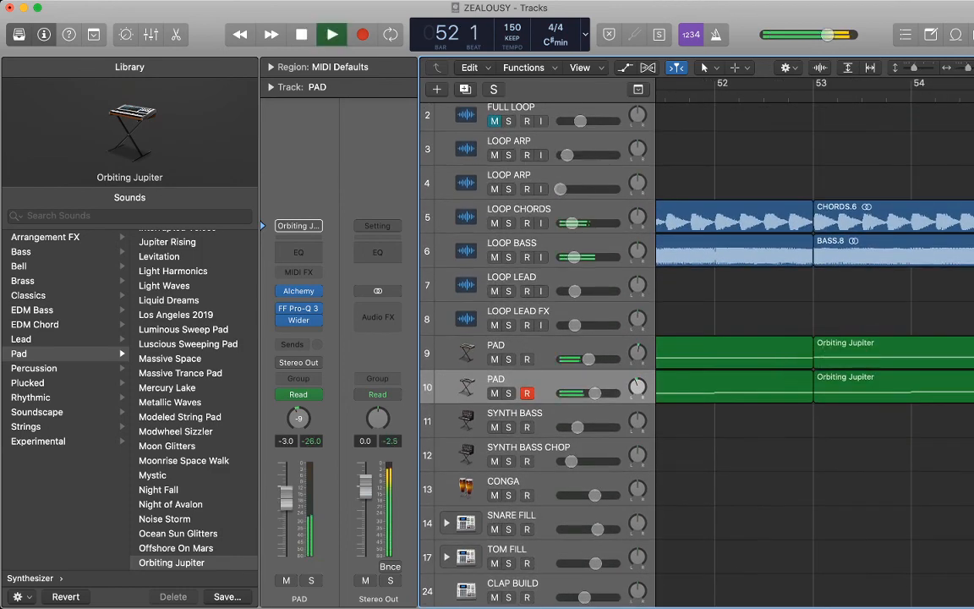
key(space)
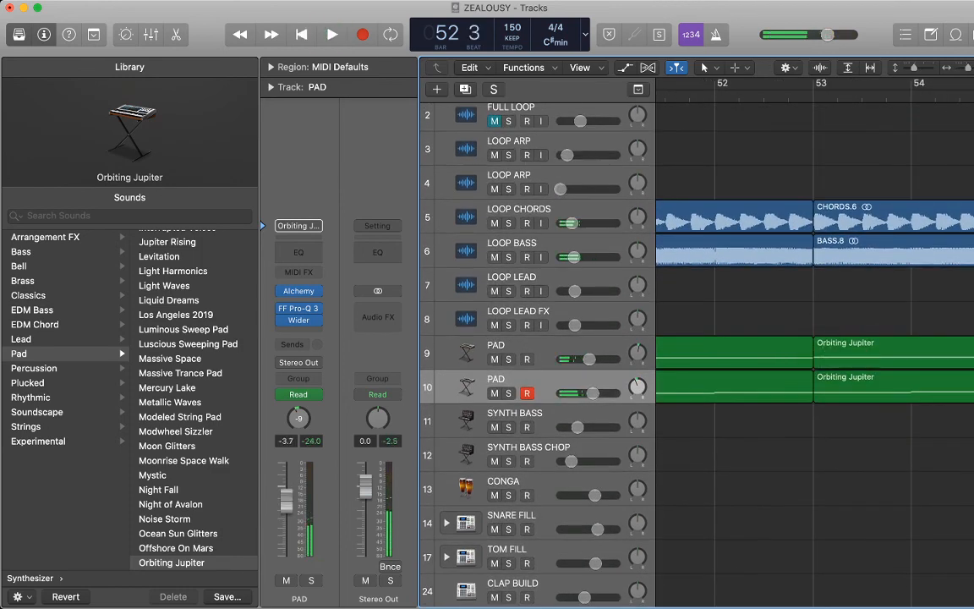
- Split the LOOP BASS region at bar 52 beat 3 and delete the piece before bar 53
click(782, 252)
key(super+t)
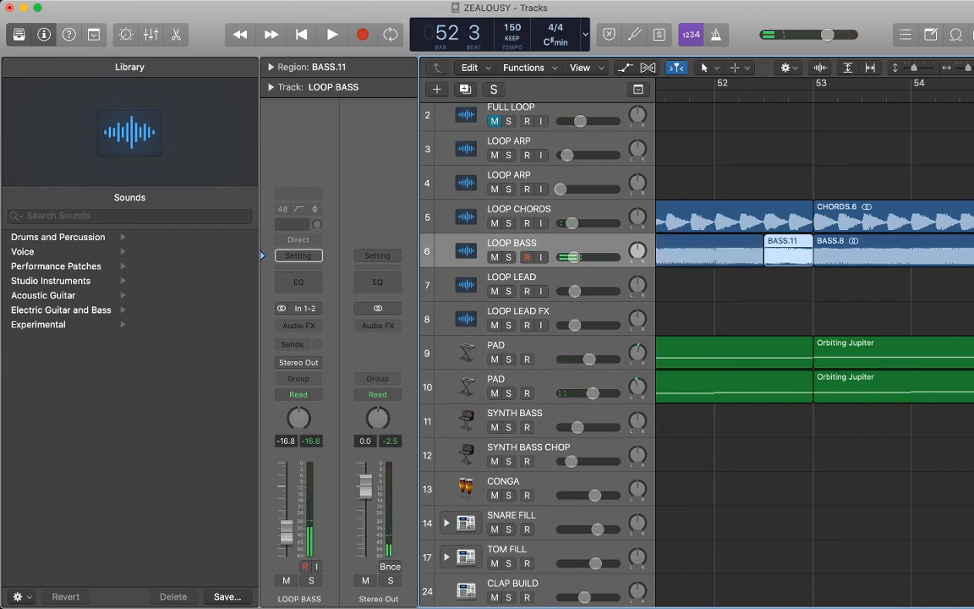
key(Delete)
- Fine-tune the end of the shortened LOOP BASS region at bar 52 beat 3
key(super+Right)
key(super+Right)
key(super+Right)
key(super+Right)
key(super+Right)
key(super+Right)
key(super+Right)
key(super+Right)
key(super+Right)
key(super+Right)
key(super+Right)
key(super+Right)
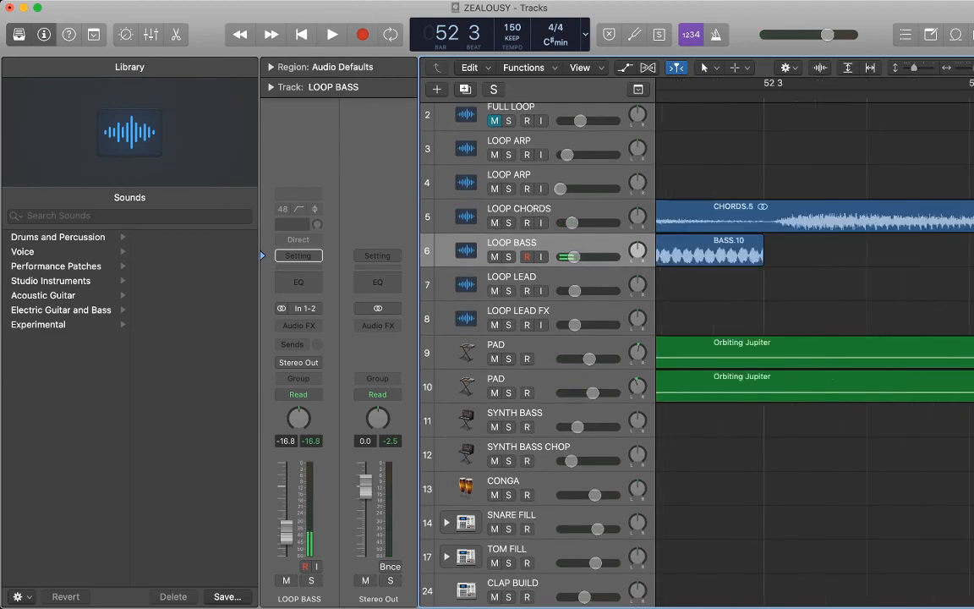
drag(762, 260, 729, 261)
key(super+Left)
key(super+Left)
key(super+Left)
key(super+Left)
key(super+Left)
key(super+Left)
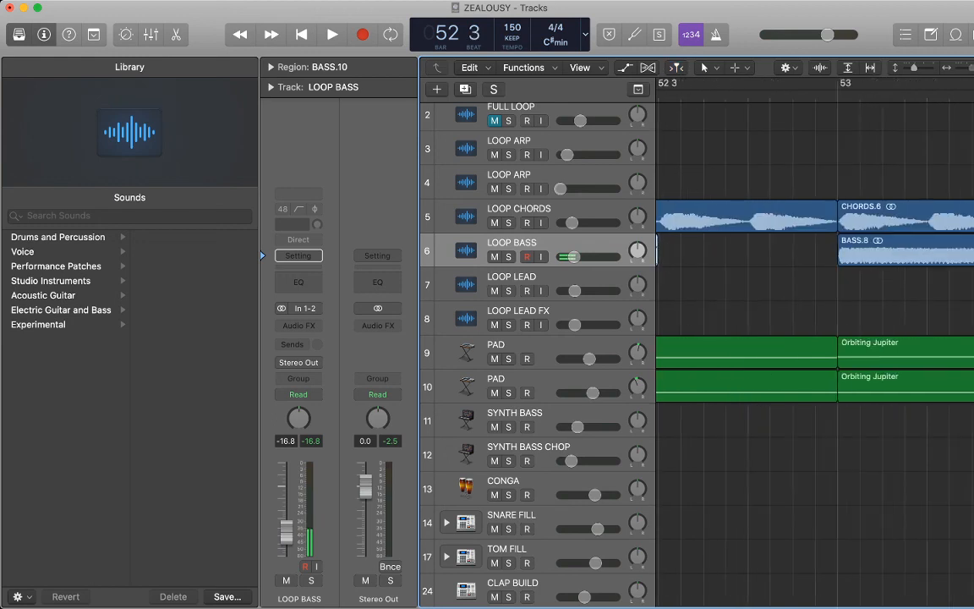
key(super+Left)
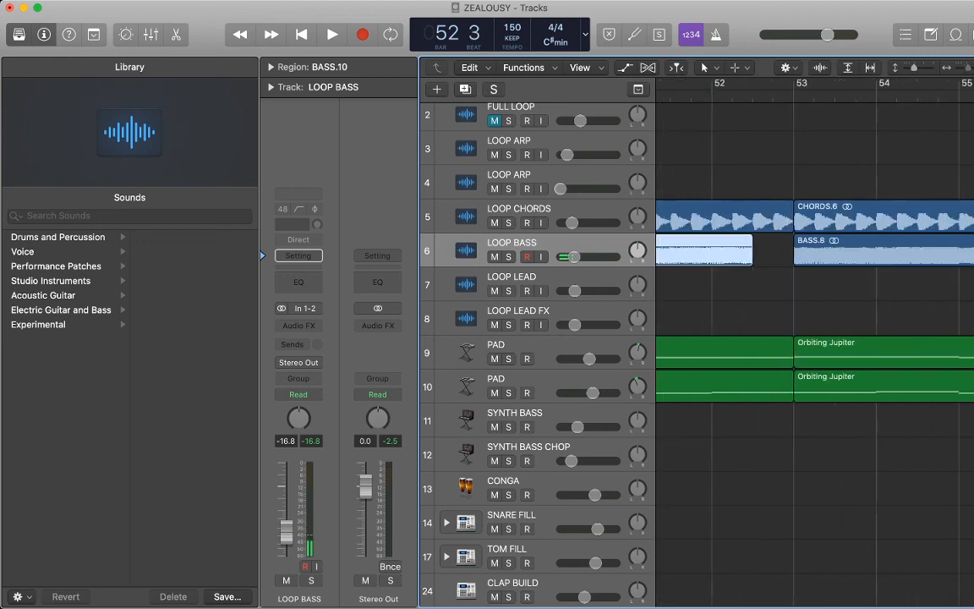
- Play the transition into bar 53 to hear the gap in the bass
key(space)
click(771, 252)
key(space)
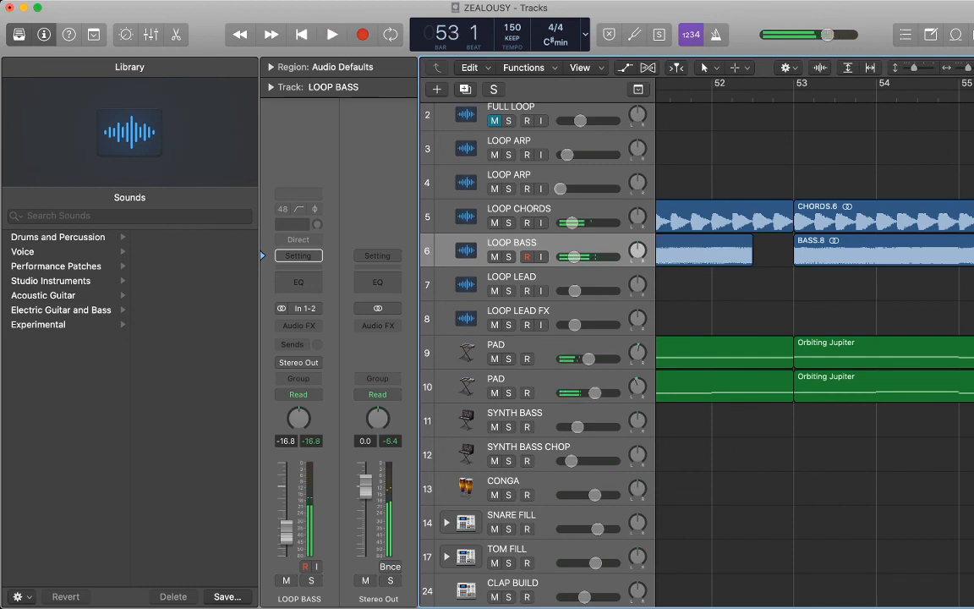
key(space)
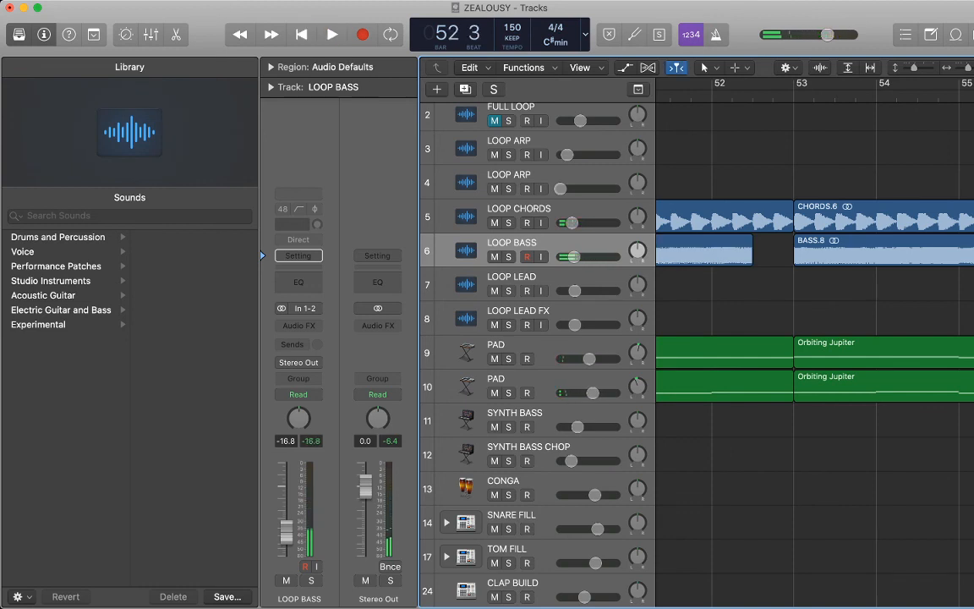
- Trim the LOOP CHORDS region's end back to bar 52 beat 3 and play the transition into bar 53
drag(791, 226, 751, 227)
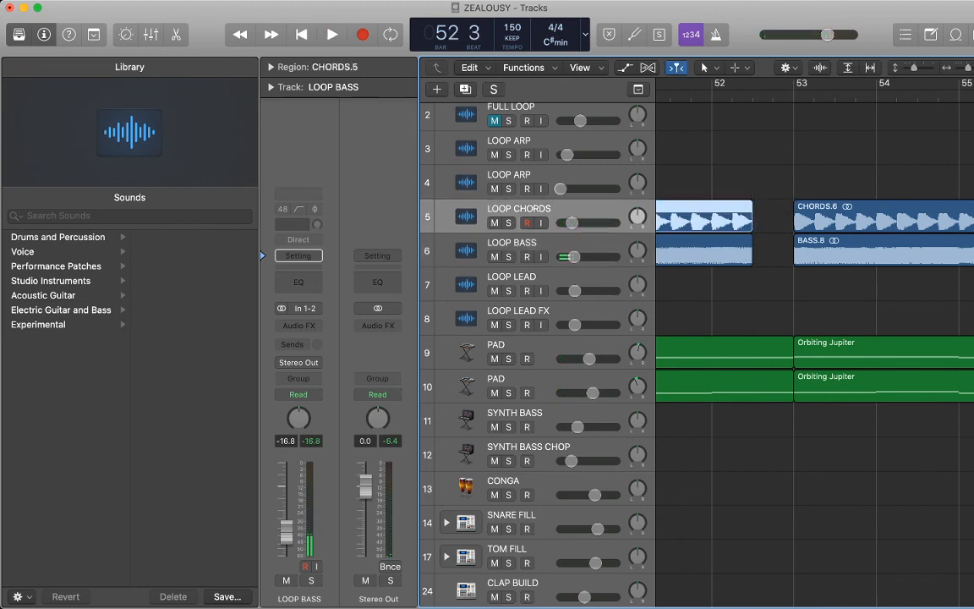
key(space)
click(771, 221)
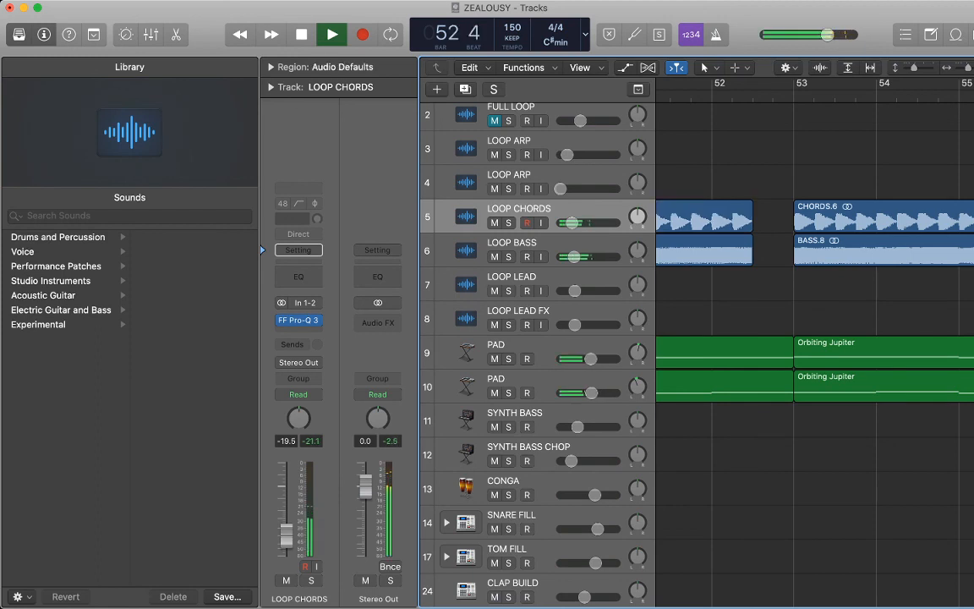
key(space)
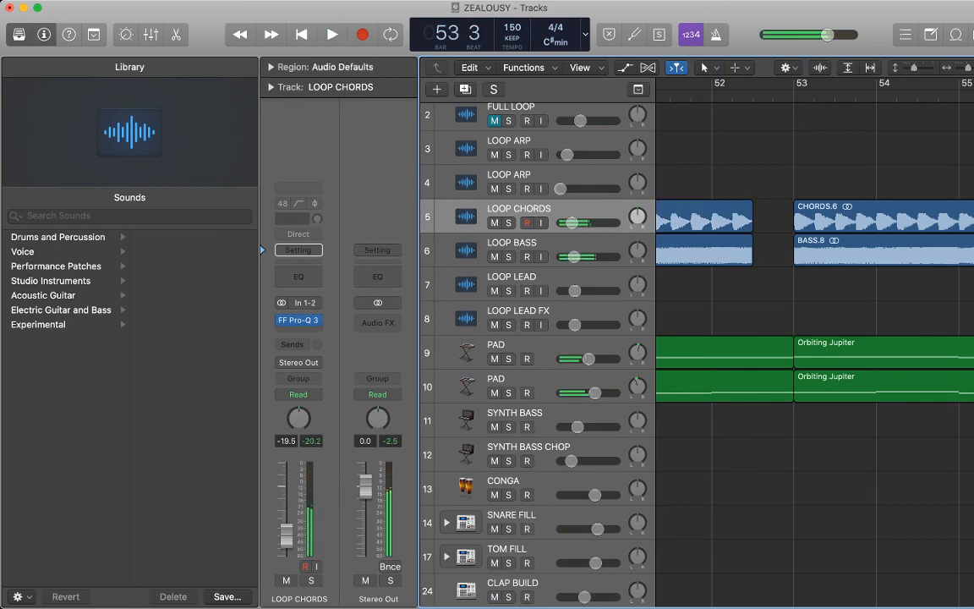
- Copy the SNARE FILL and TOM FILL regions from bar 44 to bar 52 and play the transition into bar 53
scroll(880, 359, left, 10)
scroll(879, 358, down, 5)
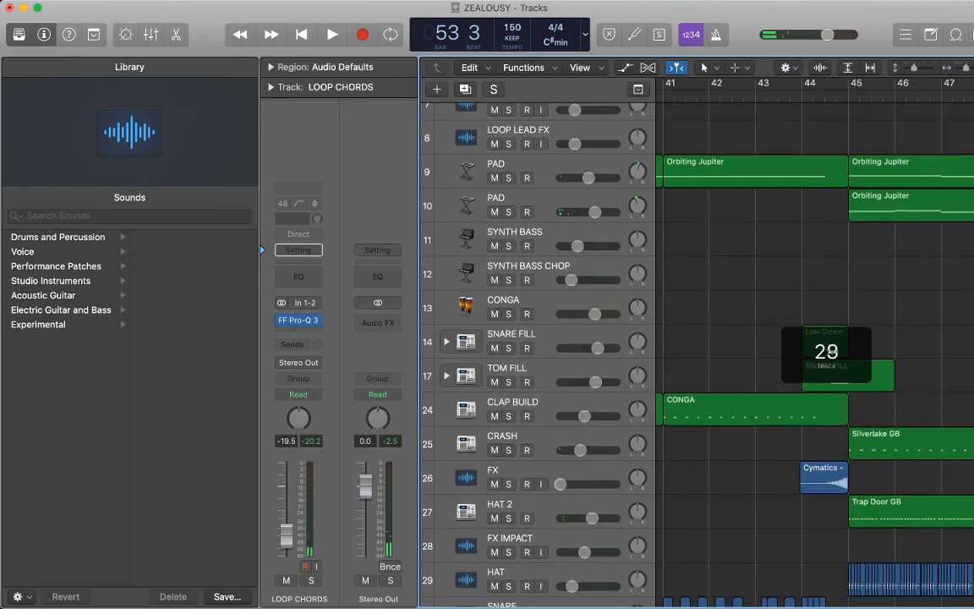
drag(930, 362, 858, 318)
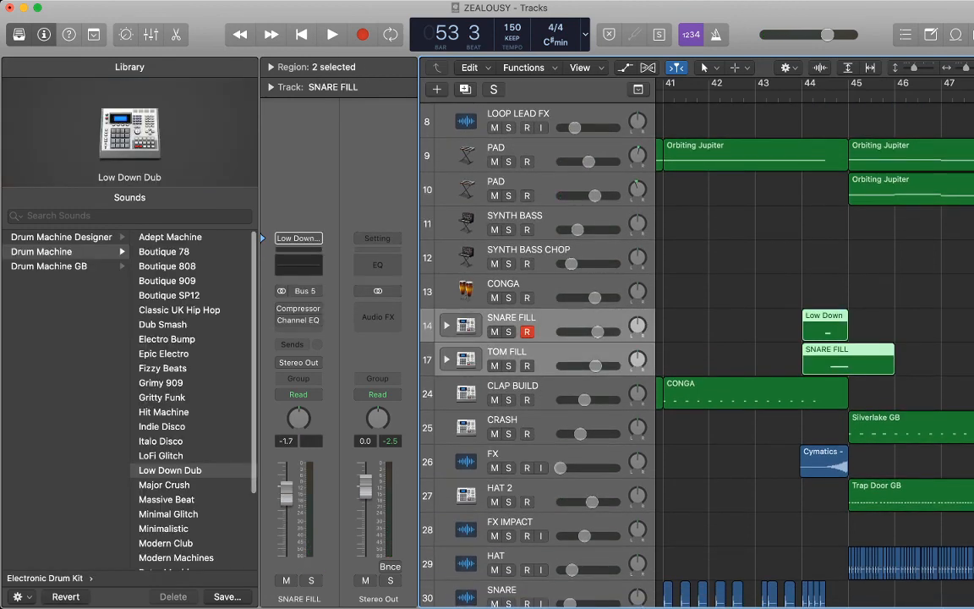
scroll(826, 352, right, 10)
scroll(827, 351, right, 3)
scroll(826, 352, up, 1)
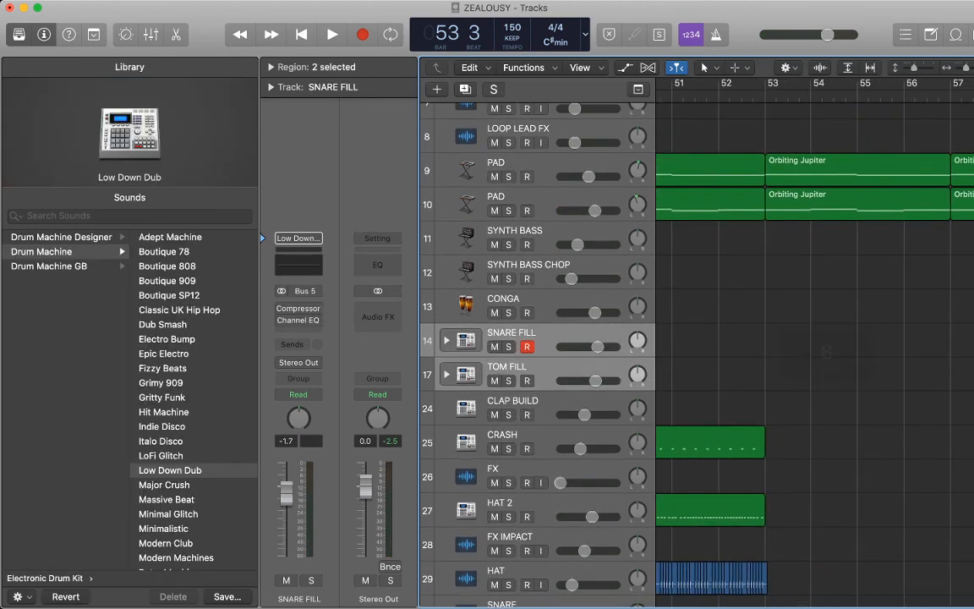
key(super+v)
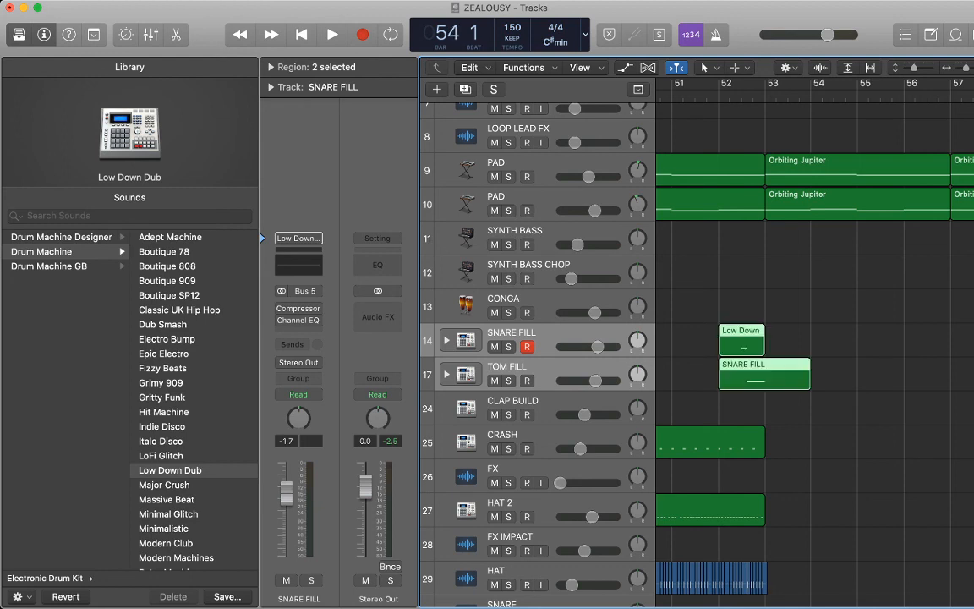
key(space)
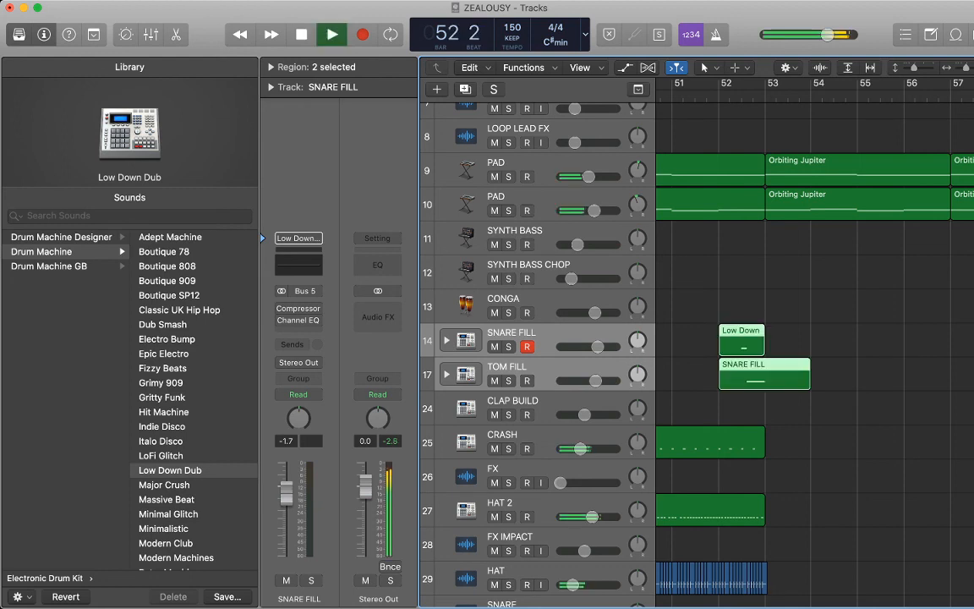
scroll(826, 351, up, 3)
key(space)
- Copy the CRASH, HAT 2, HAT, CLAP and KICK regions from the section starting at bar 45 to bar 53
scroll(826, 352, down, 10)
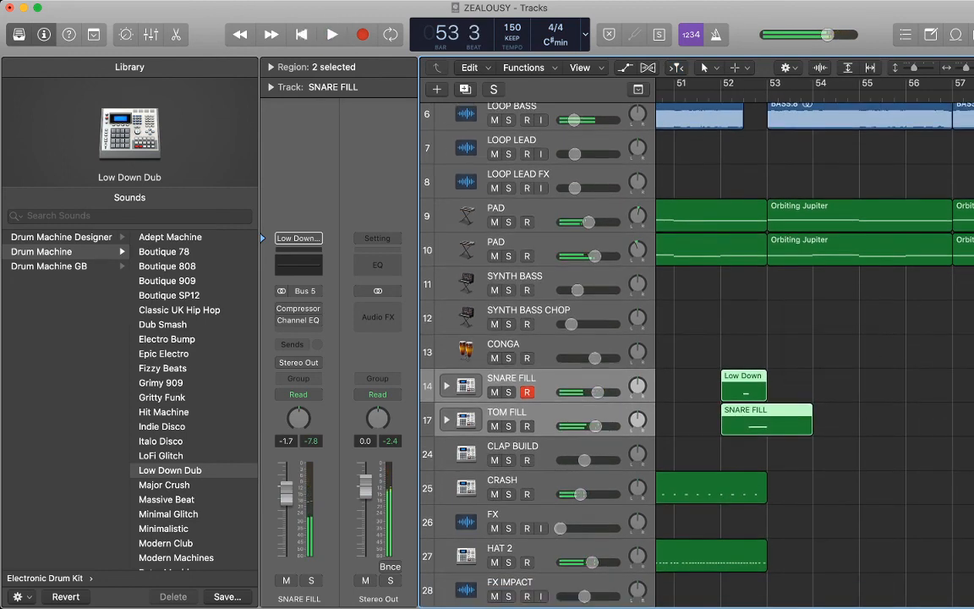
mouse_move(858, 580)
mouse_down()
mouse_move(656, 418)
mouse_move(655, 404)
mouse_up()
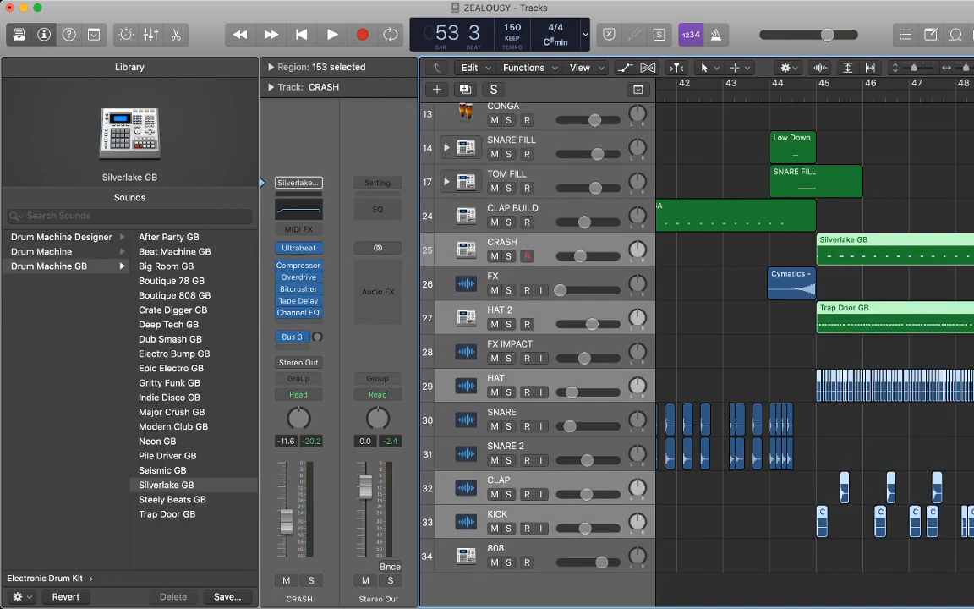
scroll(815, 338, right, 10)
scroll(815, 338, right, 2)
scroll(816, 338, left, 3)
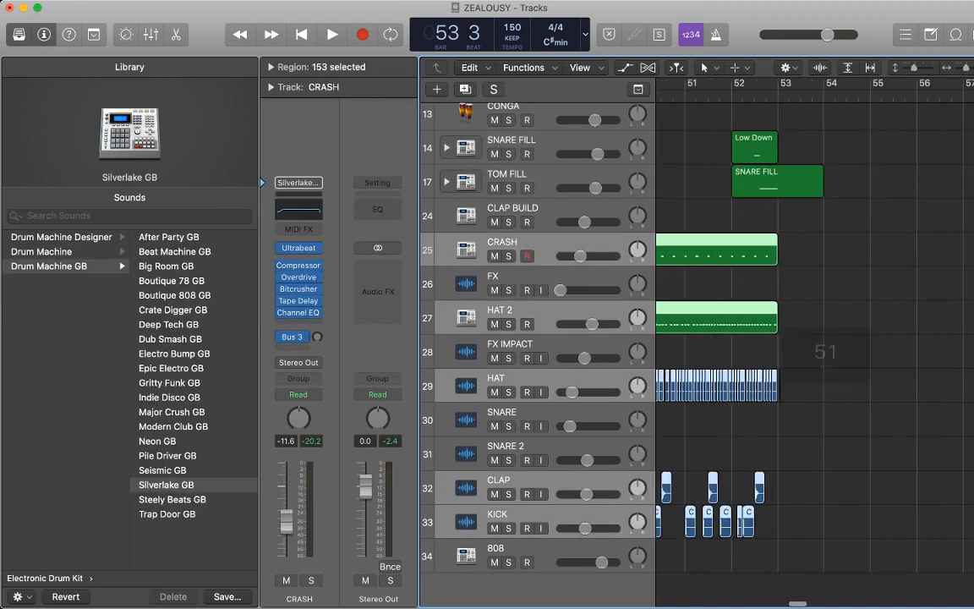
key(comma)
key(super+v)
scroll(815, 338, left, 9)
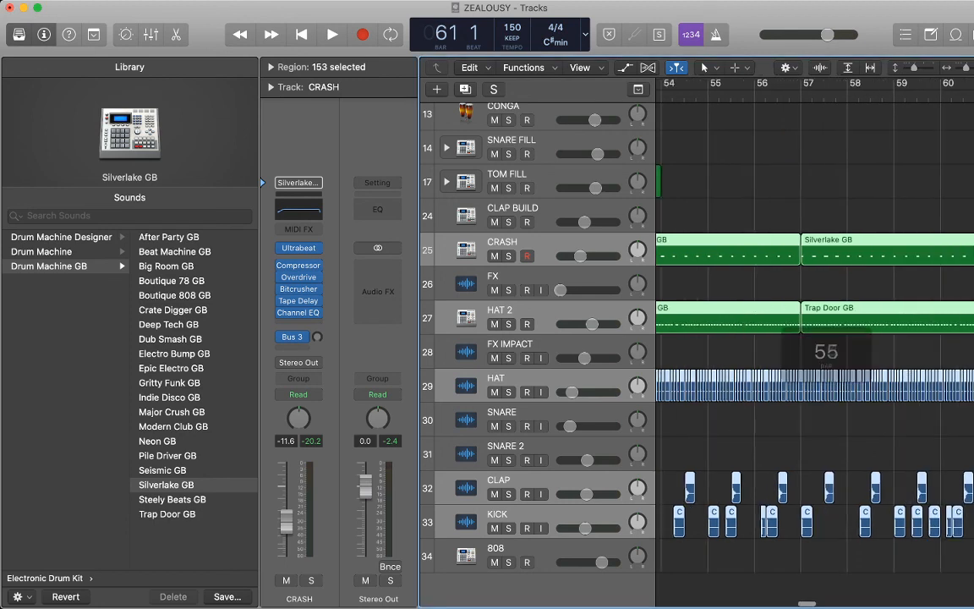
- Play the transition from bar 52 into bar 53 several times to check the drums against the fills
click(834, 95)
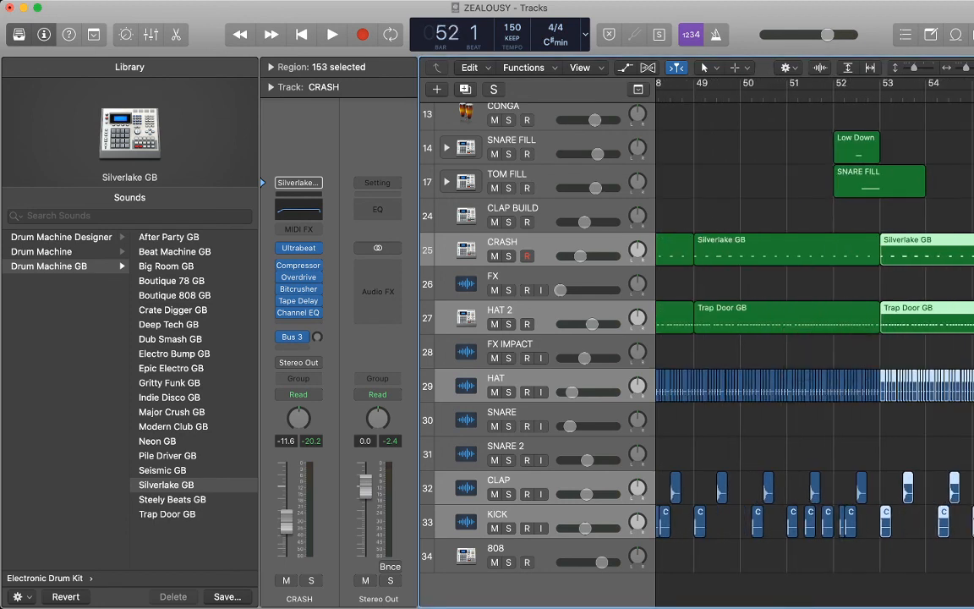
click(834, 117)
key(space)
key(super+Left)
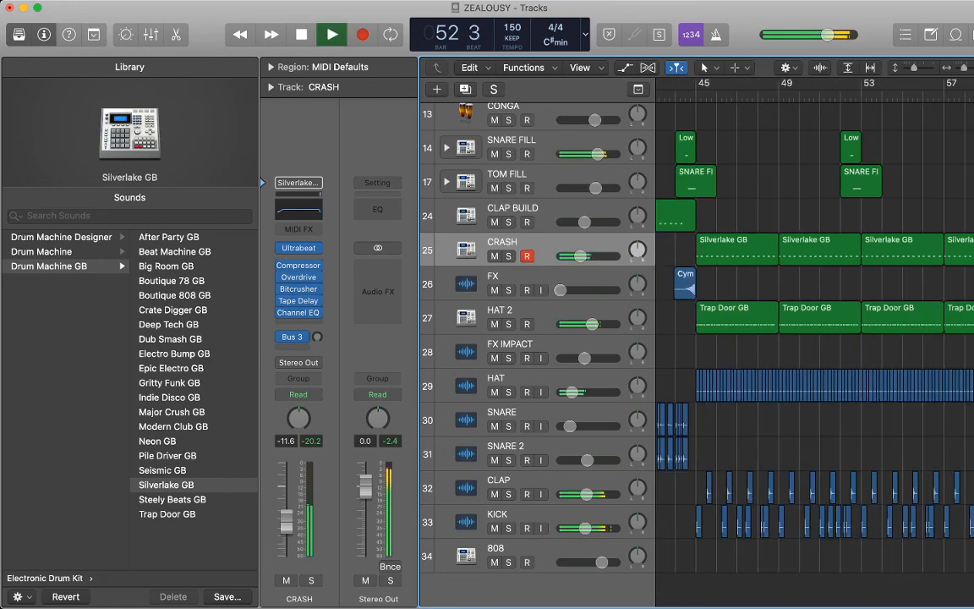
key(space)
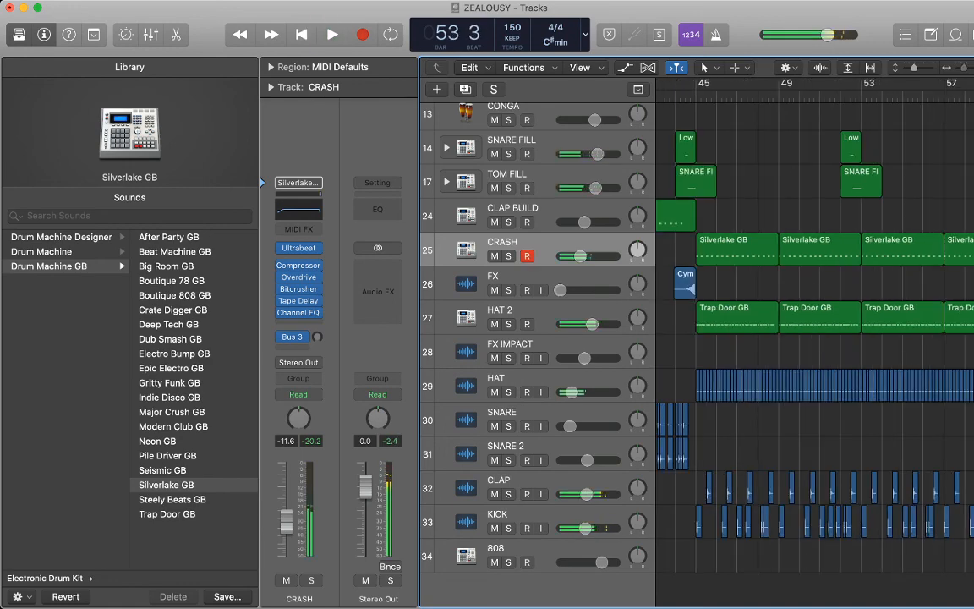
key(super+Right)
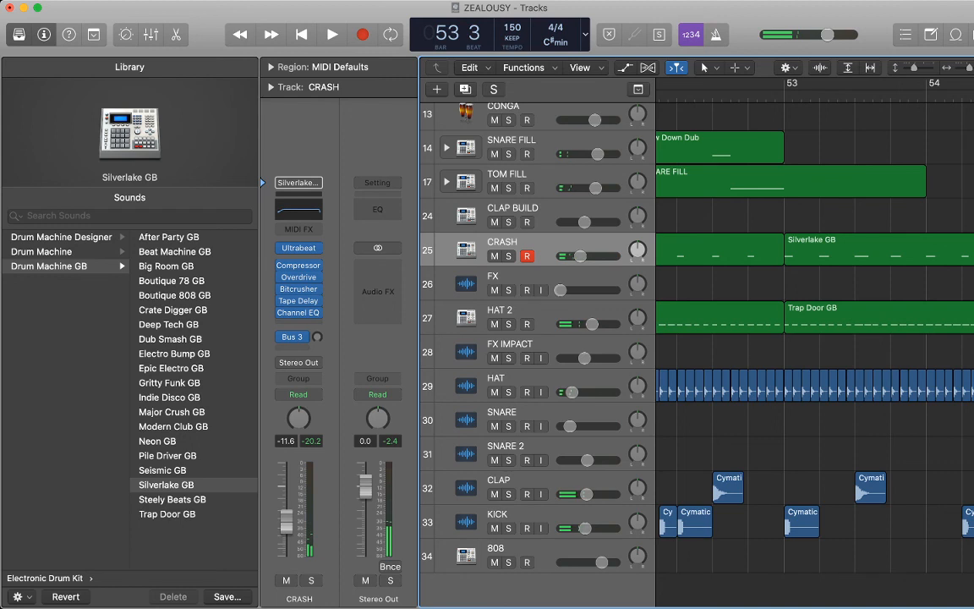
key(space)
key(space)
key(space)
key(space)
key(space)
key(space)
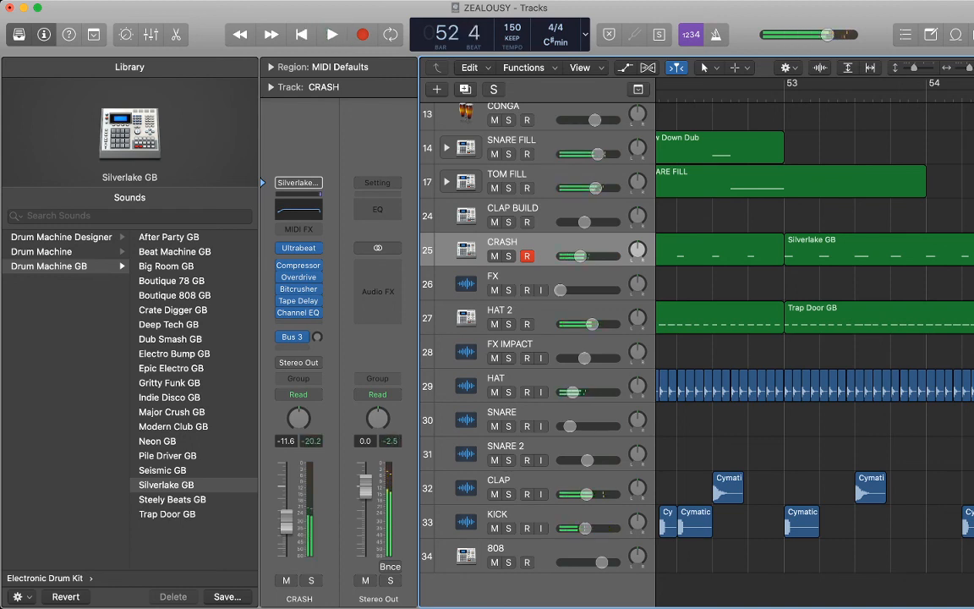
- Delete the eight HAT regions between bar 52 beat 3 and bar 53
drag(714, 350, 783, 409)
key(super+j)
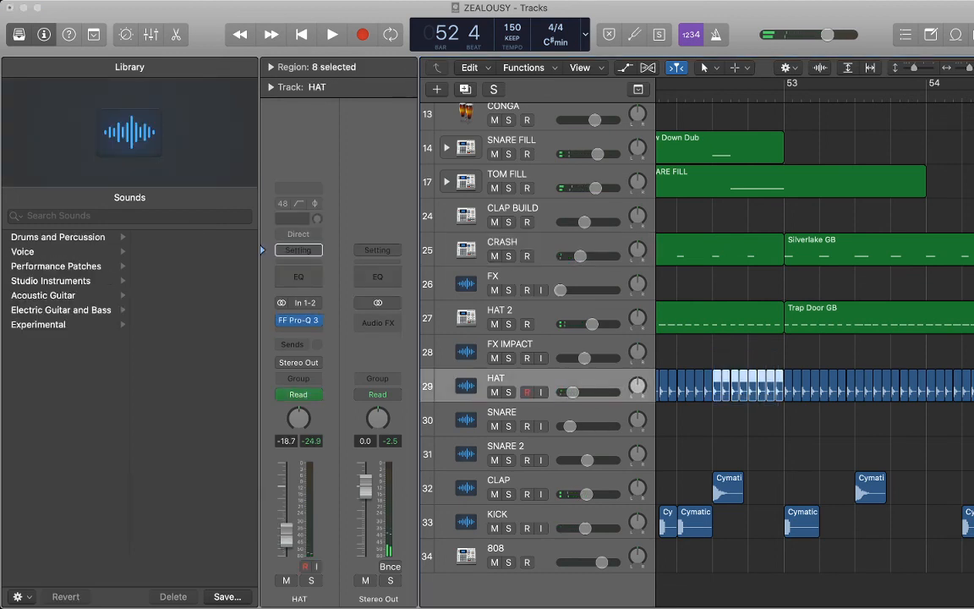
key(Delete)
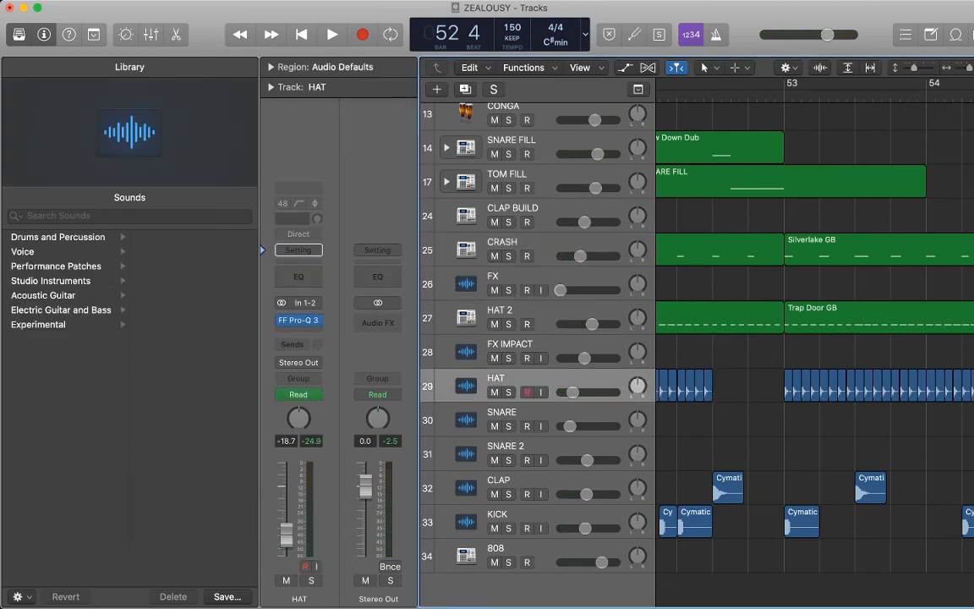
- Delete the last eight Hi-Hat 2 notes of the HAT 2 region, from bar 52 beat 3 up to bar 53
double_click(721, 316)
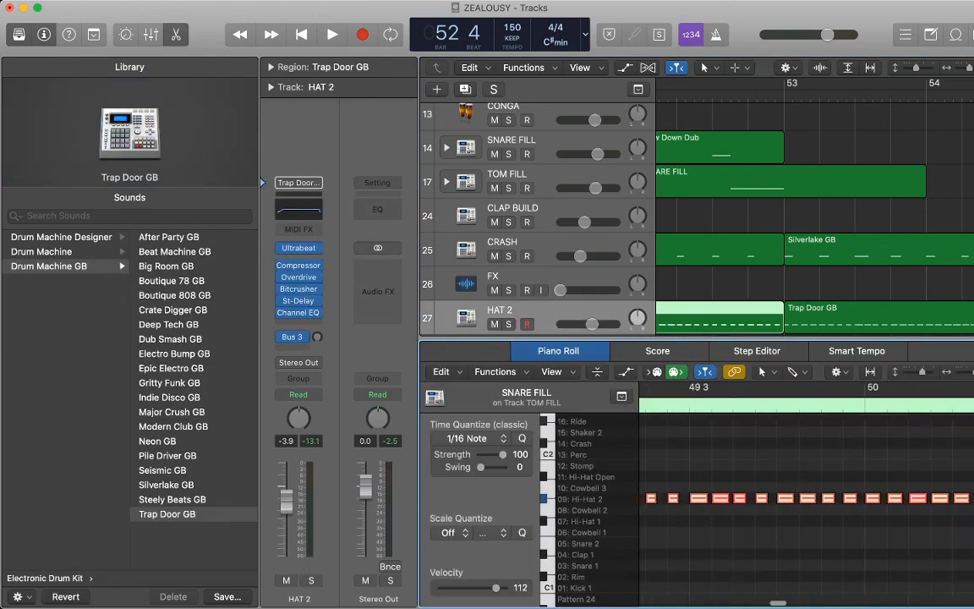
key(super+Left)
key(super+Left)
key(super+Left)
scroll(806, 499, right, 4)
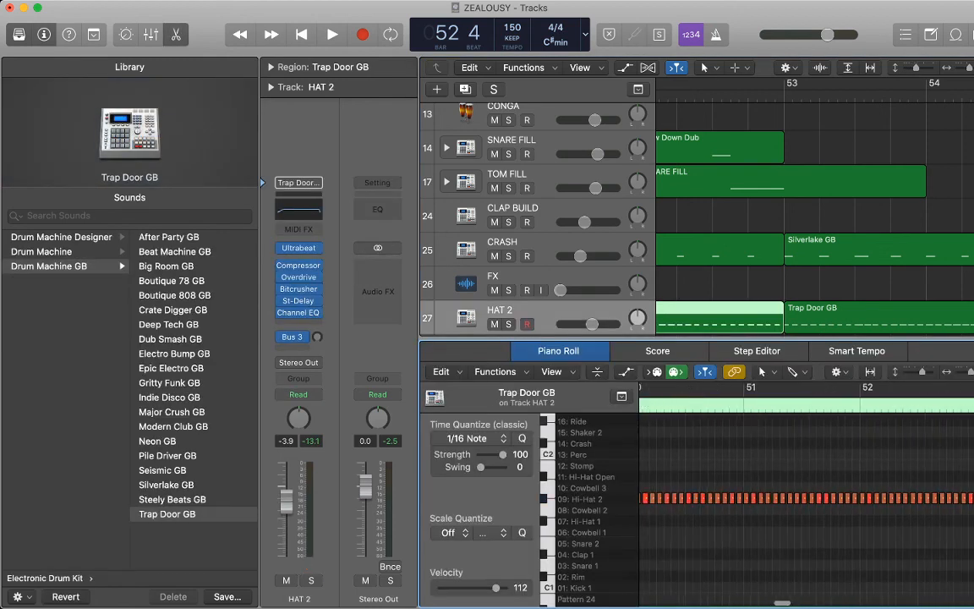
key(space)
key(space)
drag(948, 522, 864, 469)
key(Delete)
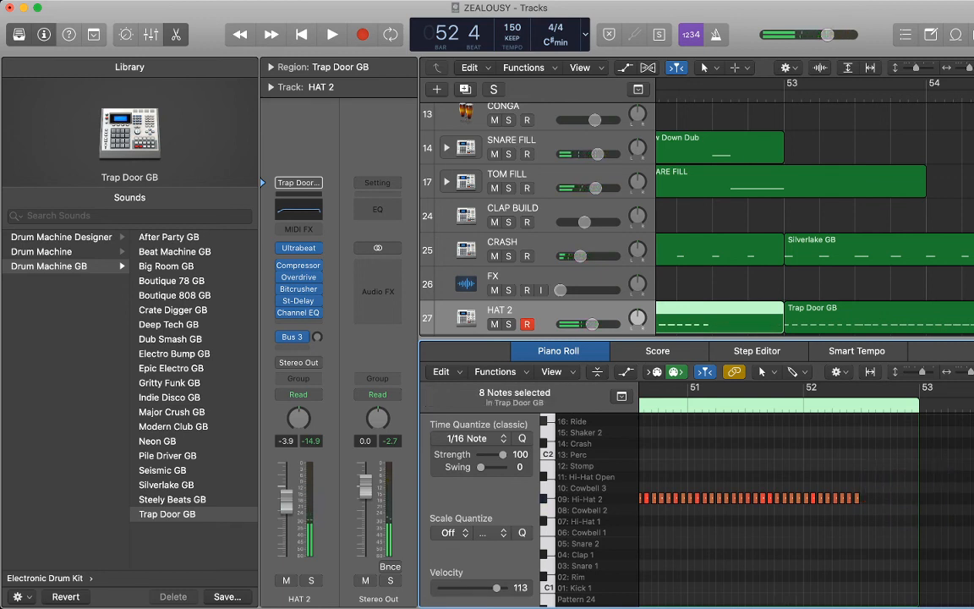
- Delete the last two Ride notes of the CRASH region before bar 53
click(740, 249)
scroll(795, 499, up, 2)
key(space)
key(space)
click(776, 480)
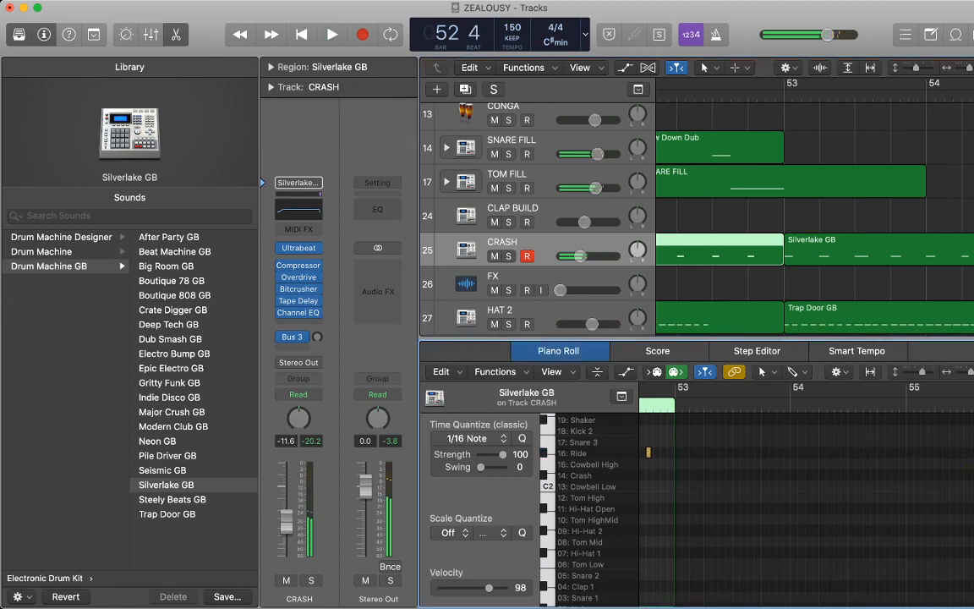
scroll(776, 481, left, 3)
drag(777, 481, 686, 433)
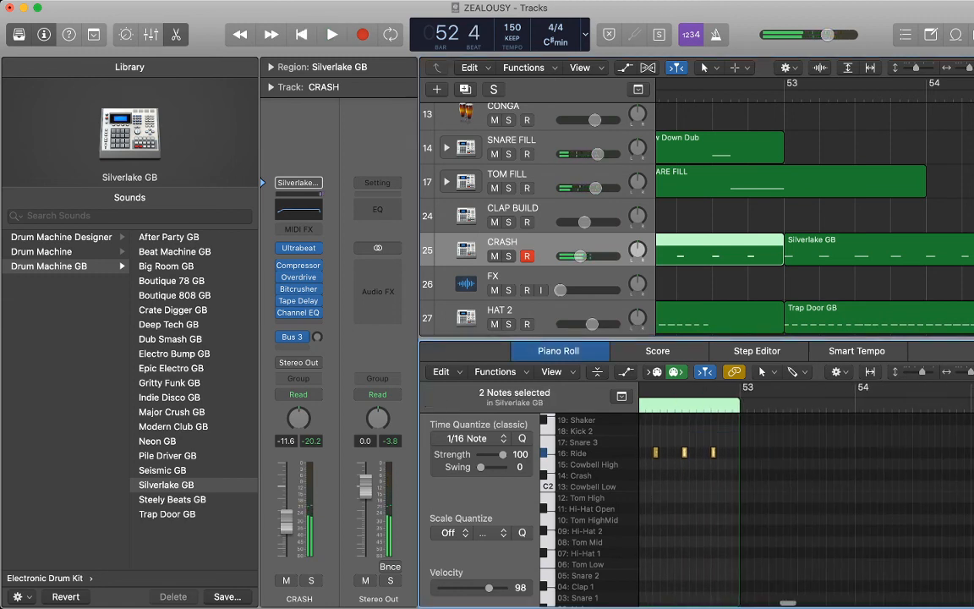
key(Delete)
scroll(686, 433, left, 5)
- Play the arrangement from bar 49 through the break into bar 53 with the note editor closed, reviewing all tracks
click(721, 250)
key(super+Left)
key(super+Left)
key(super+Left)
key(super+Left)
key(super+Left)
key(super+Left)
key(super+Left)
click(670, 216)
key(space)
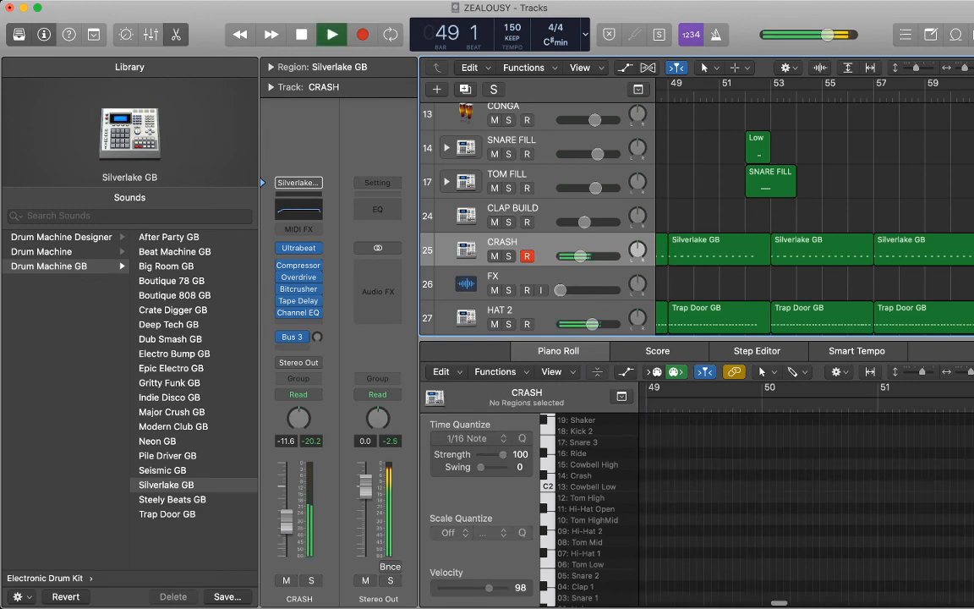
key(p)
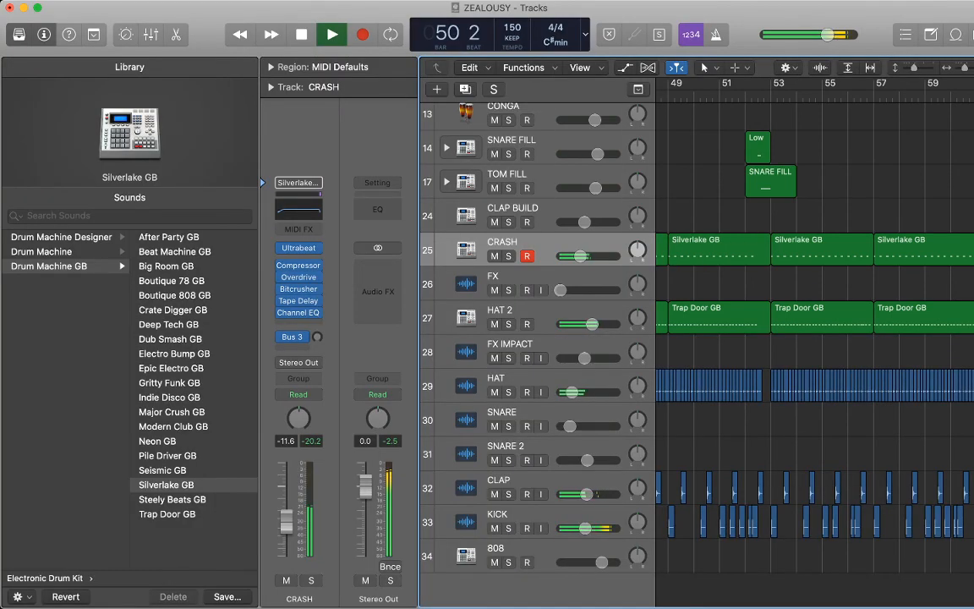
scroll(696, 338, up, 10)
scroll(697, 338, up, 1)
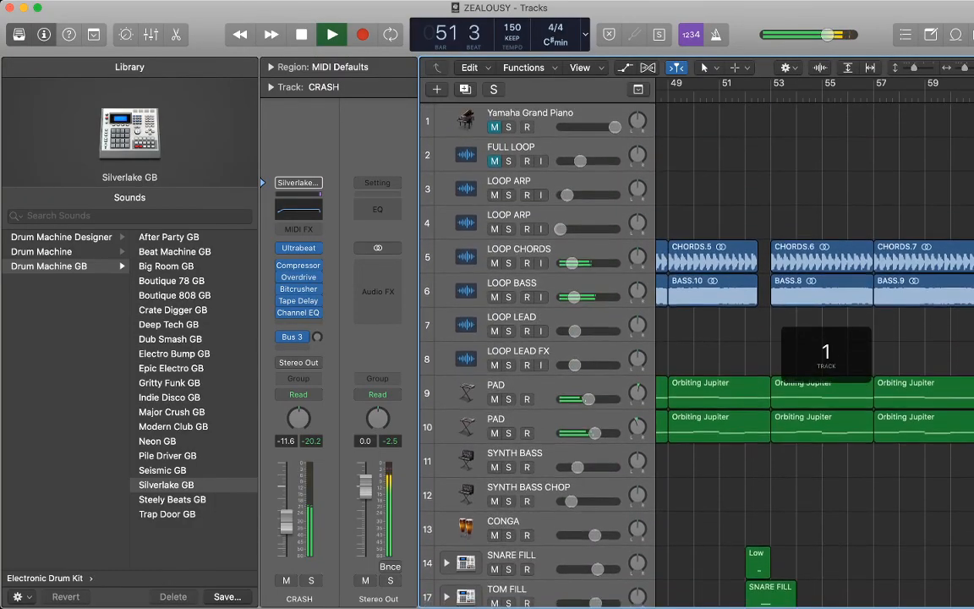
scroll(697, 338, down, 2)
scroll(697, 338, down, 1)
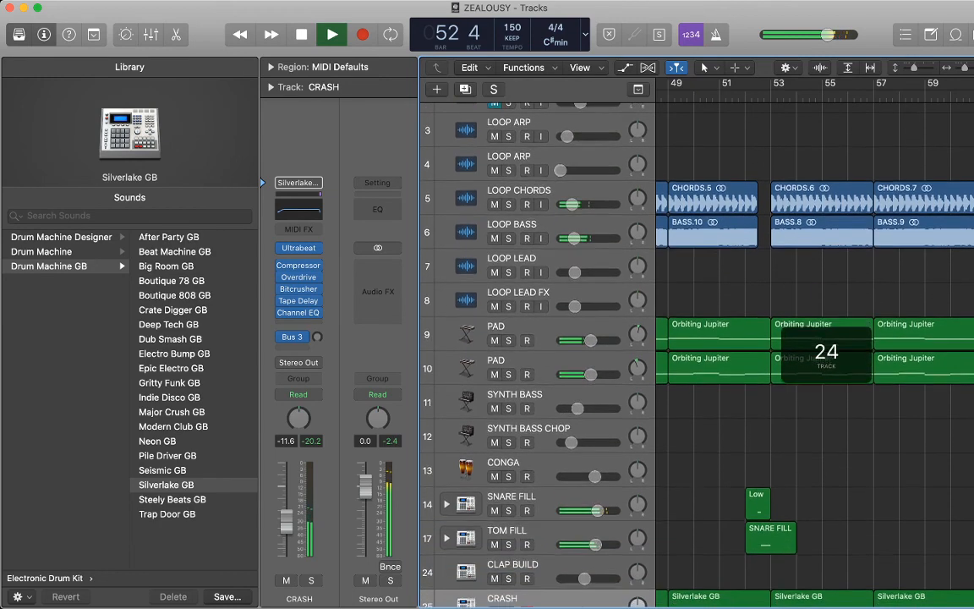
scroll(816, 338, down, 9)
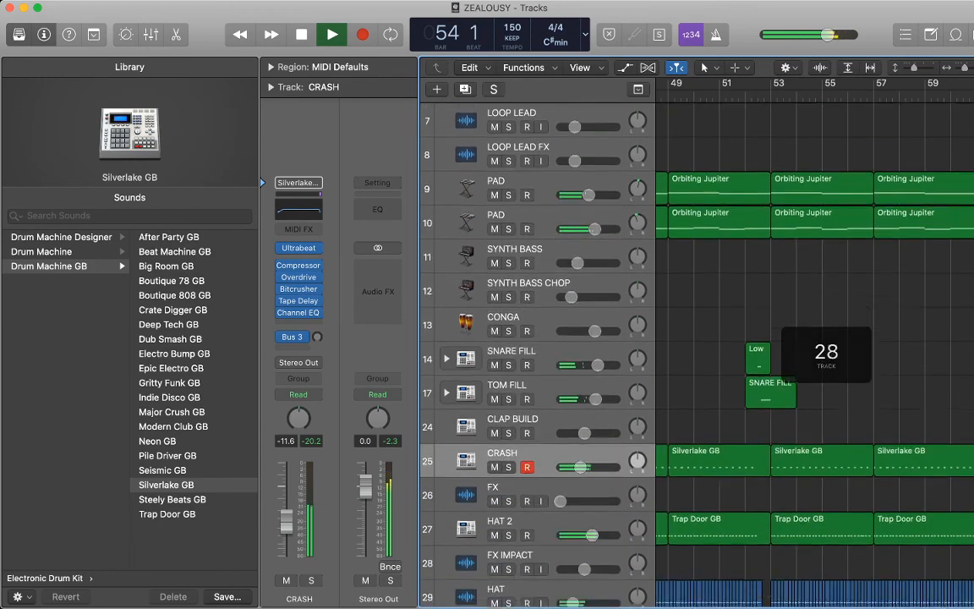
- Copy the Cymatics region on the FX track from bar 44 to bar 52 and play the transition into bar 53
scroll(816, 338, left, 5)
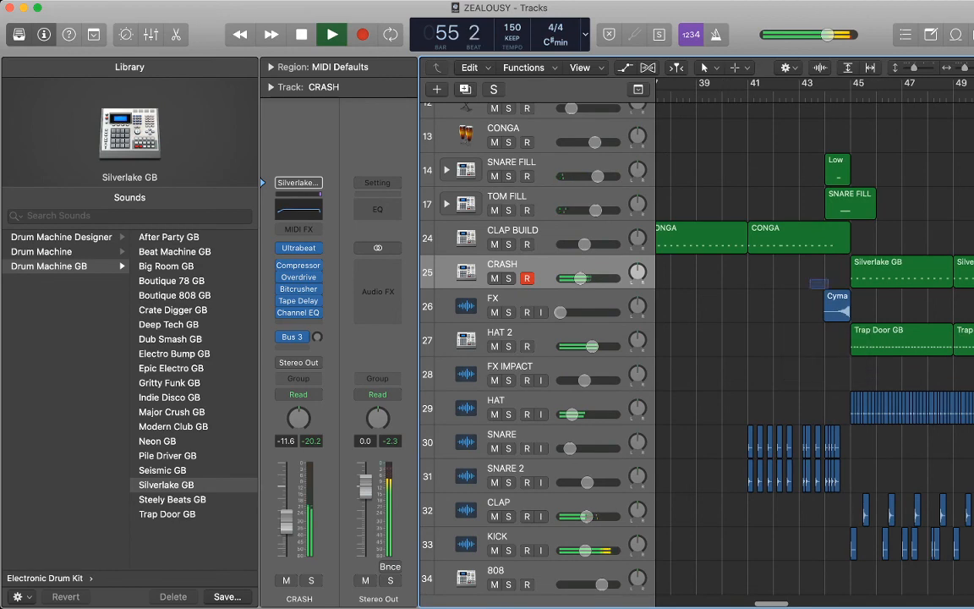
click(837, 306)
scroll(815, 338, right, 5)
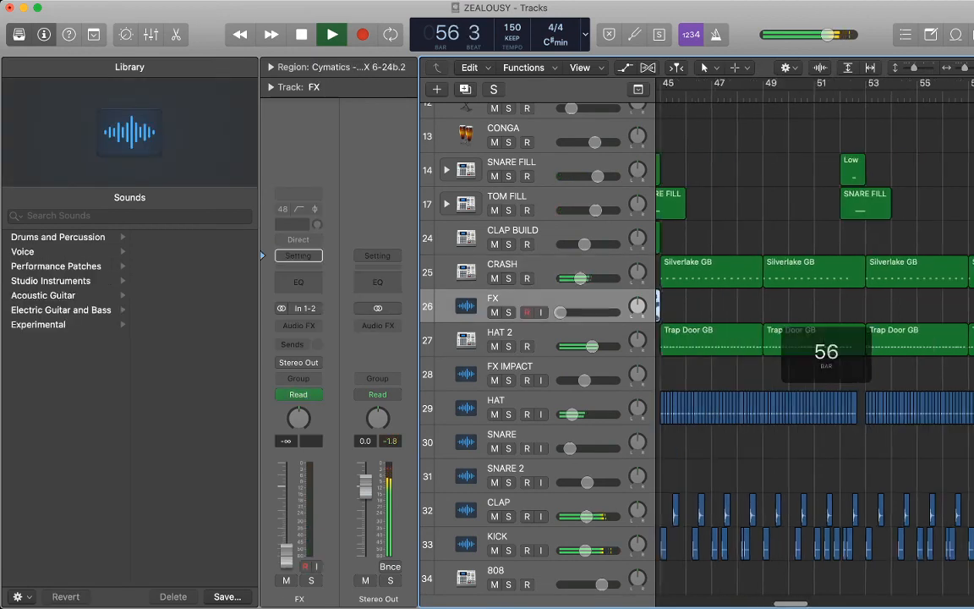
key(space)
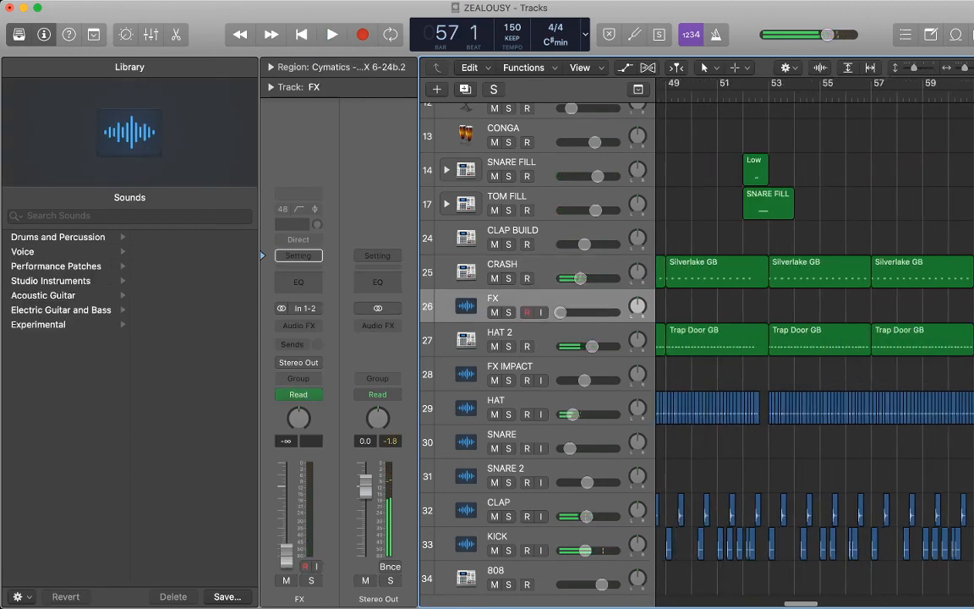
scroll(815, 339, up, 5)
key(space)
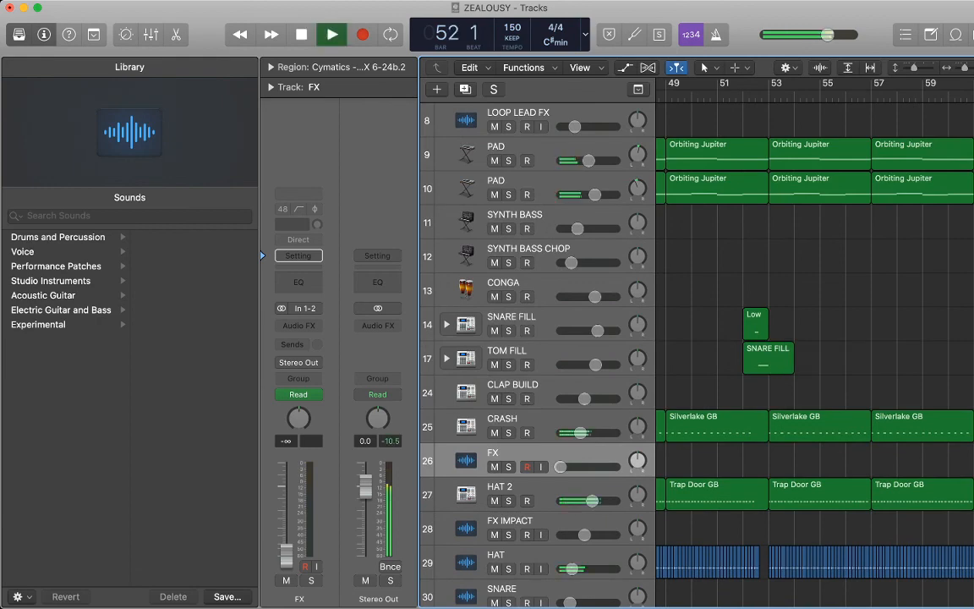
scroll(816, 338, down, 5)
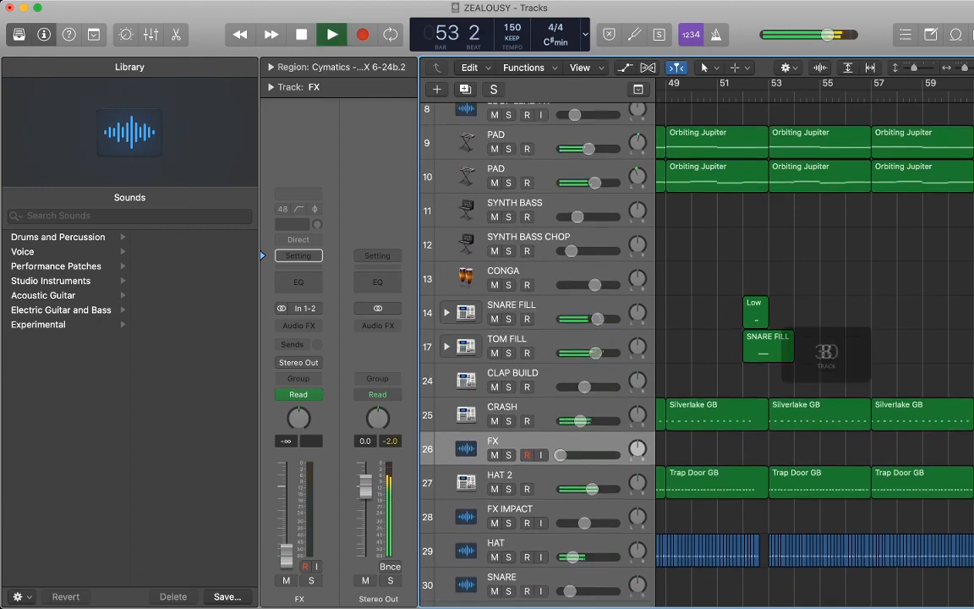
key(space)
scroll(815, 339, left, 1)
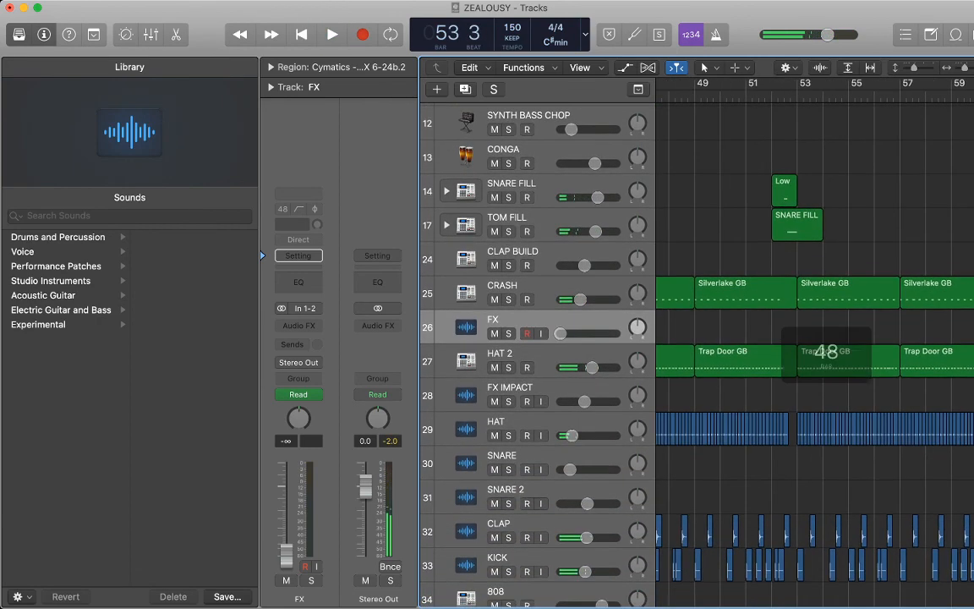
click(780, 84)
key(super+Tab)
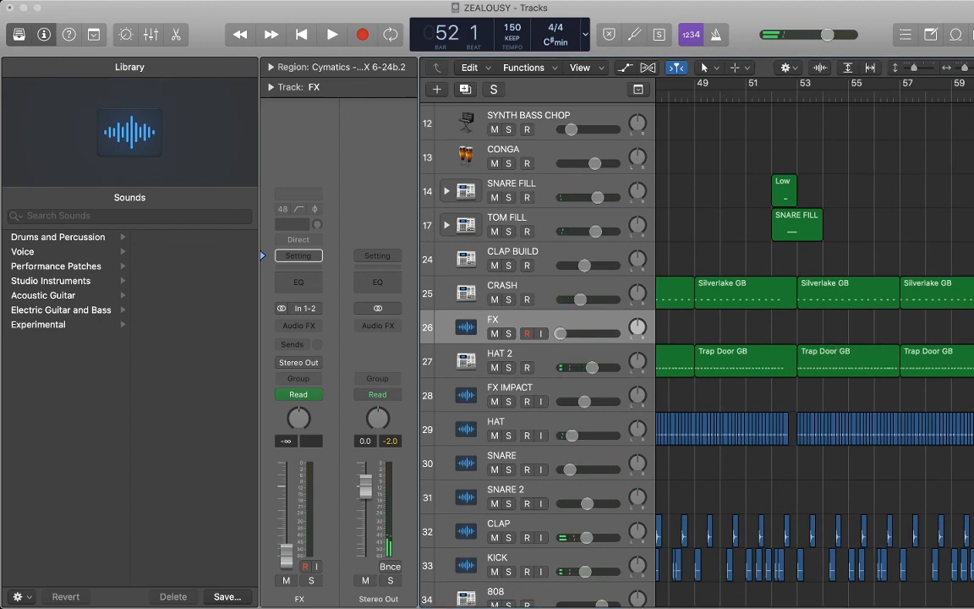
key(super+v)
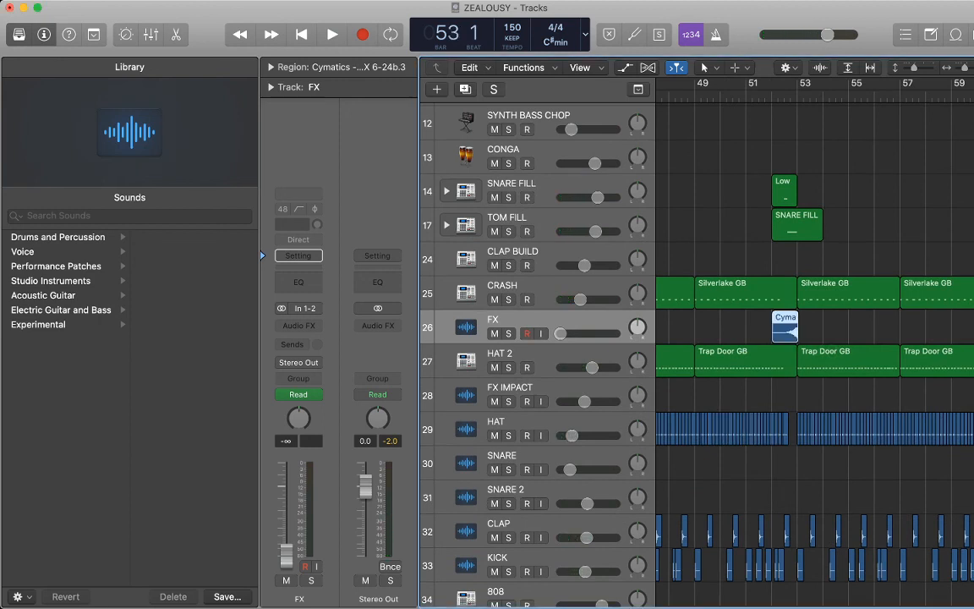
key(space)
key(super+Left)
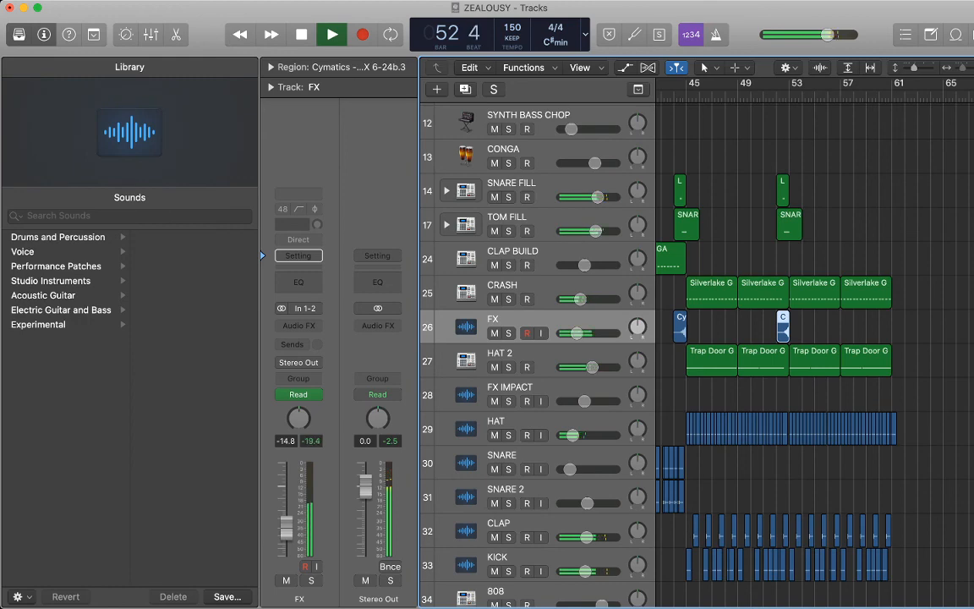
- Stop playback and move the Cymatics reverse FX region on the FX track slightly earlier so it ends exactly at bar 53
key(super+Right)
key(super+Right)
key(super+Right)
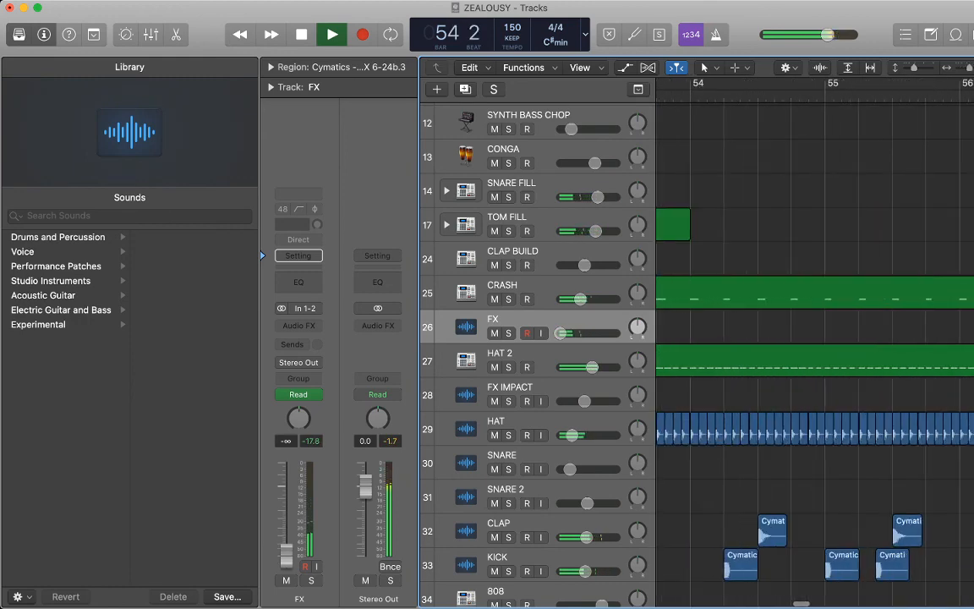
key(space)
scroll(814, 347, left, 10)
scroll(814, 347, right, 3)
click(833, 96)
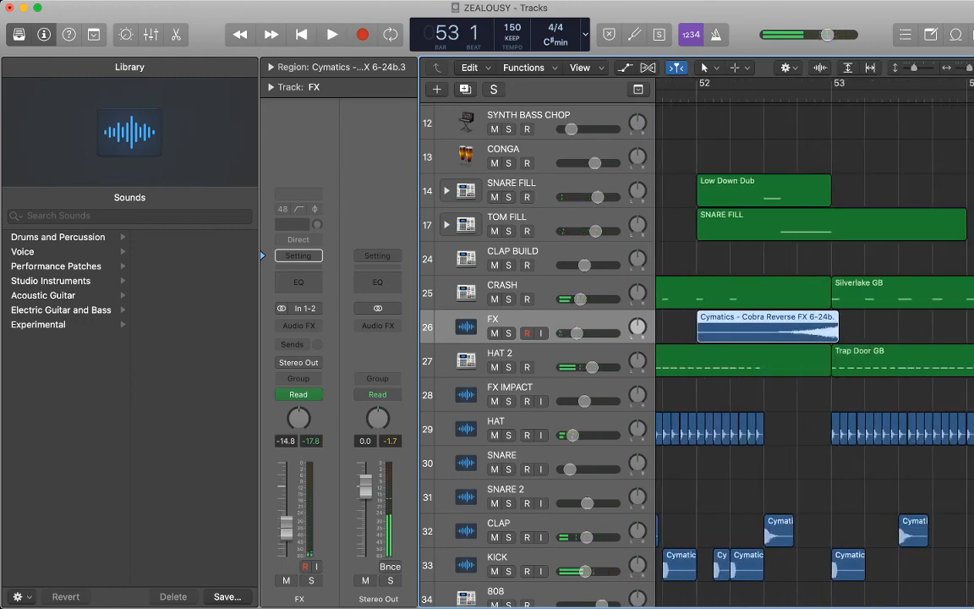
drag(768, 328, 759, 328)
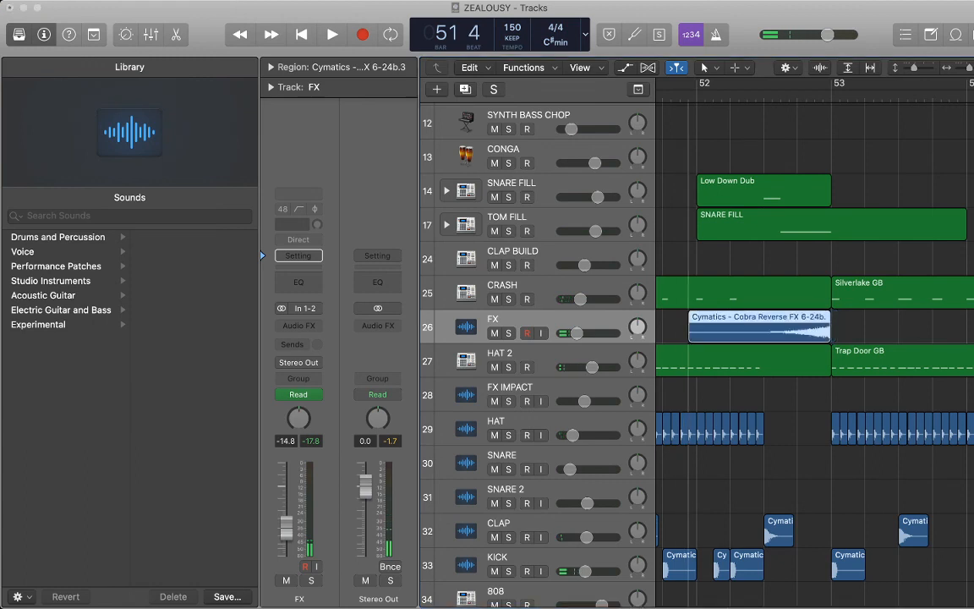
- Play the transition from the end of bar 51 into the bar 53 section, reviewing the tracks, and stop playback
key(space)
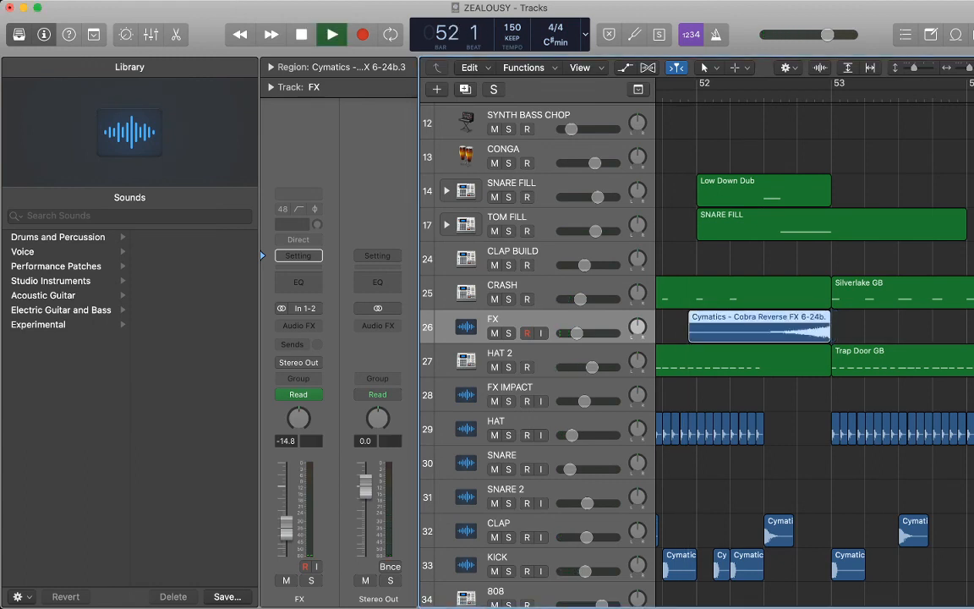
scroll(760, 328, down, 10)
click(774, 328)
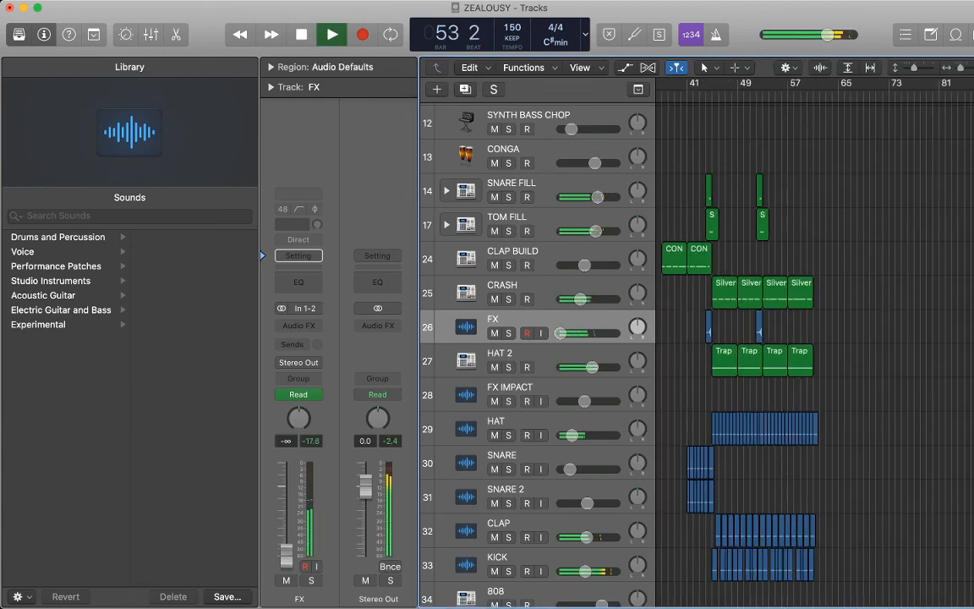
scroll(774, 339, up, 10)
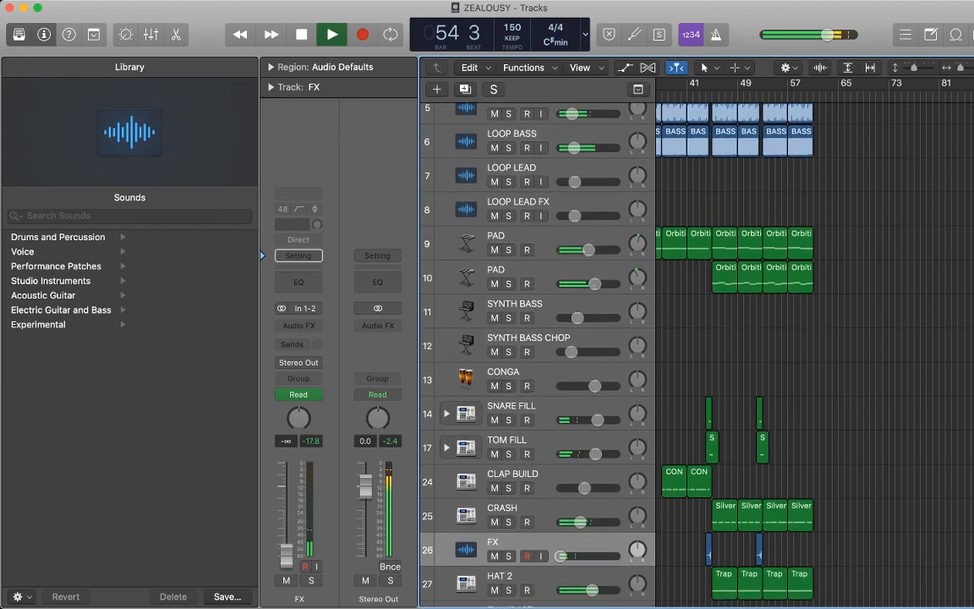
key(space)
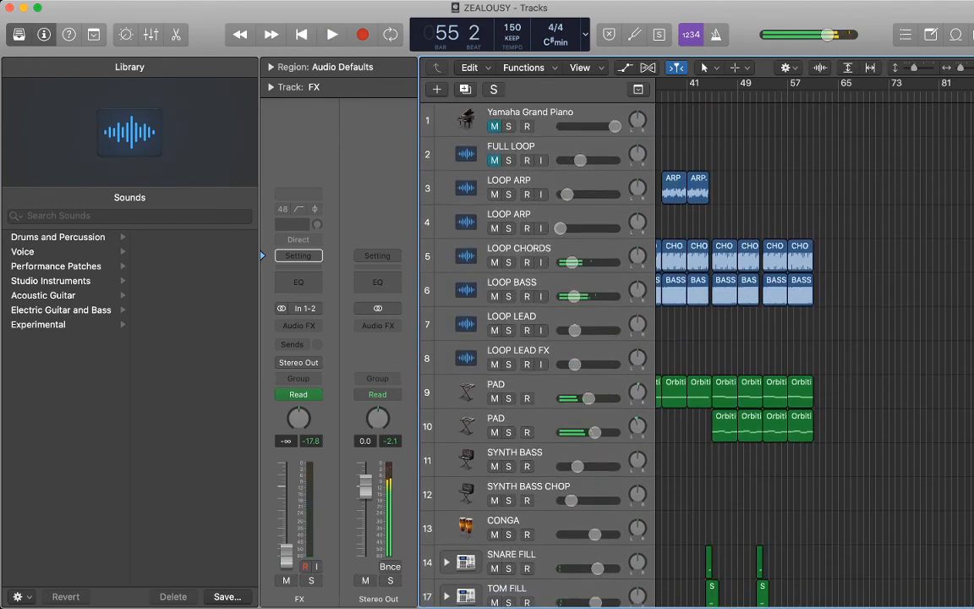
- Return the playhead to bar 1 and play the arrangement from the beginning with the whole song in view
key(Return)
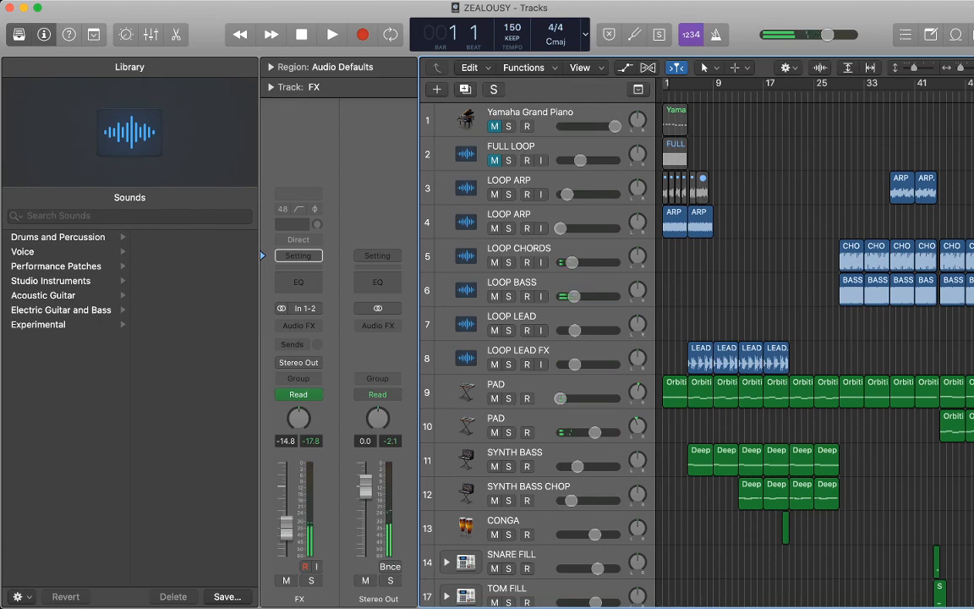
key(super+Left)
key(super+Left)
key(super+Left)
key(super+Left)
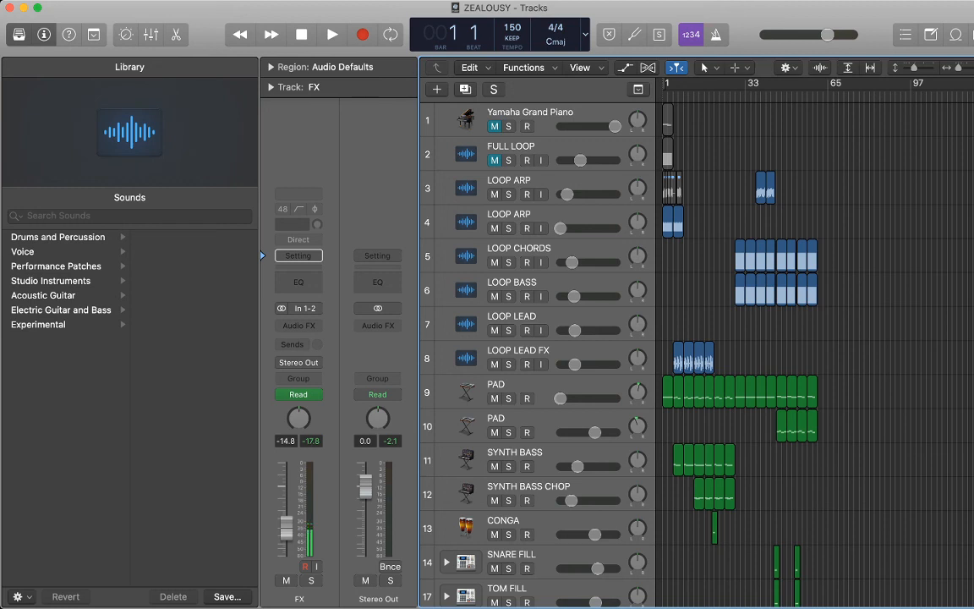
scroll(815, 347, left, 2)
key(space)
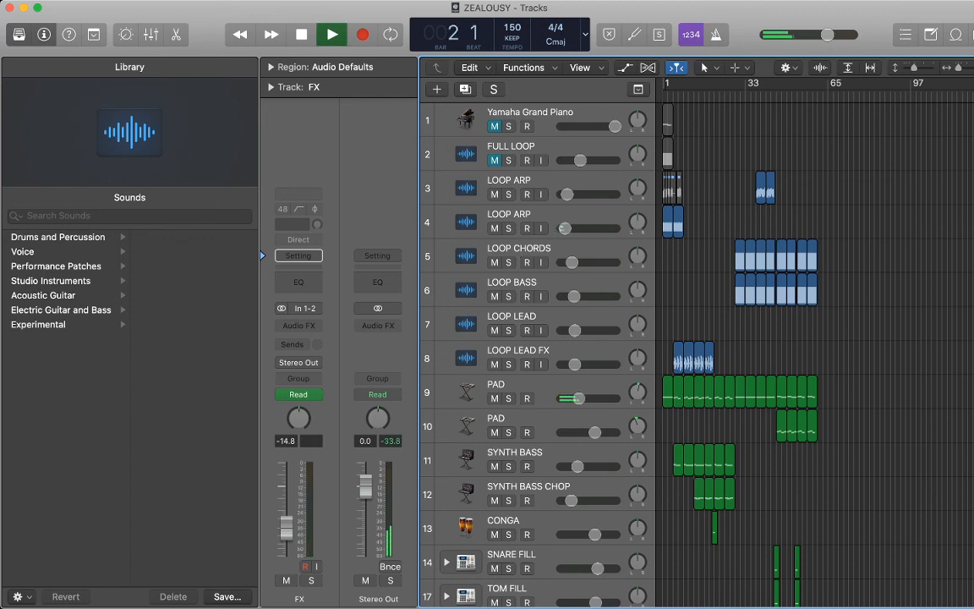